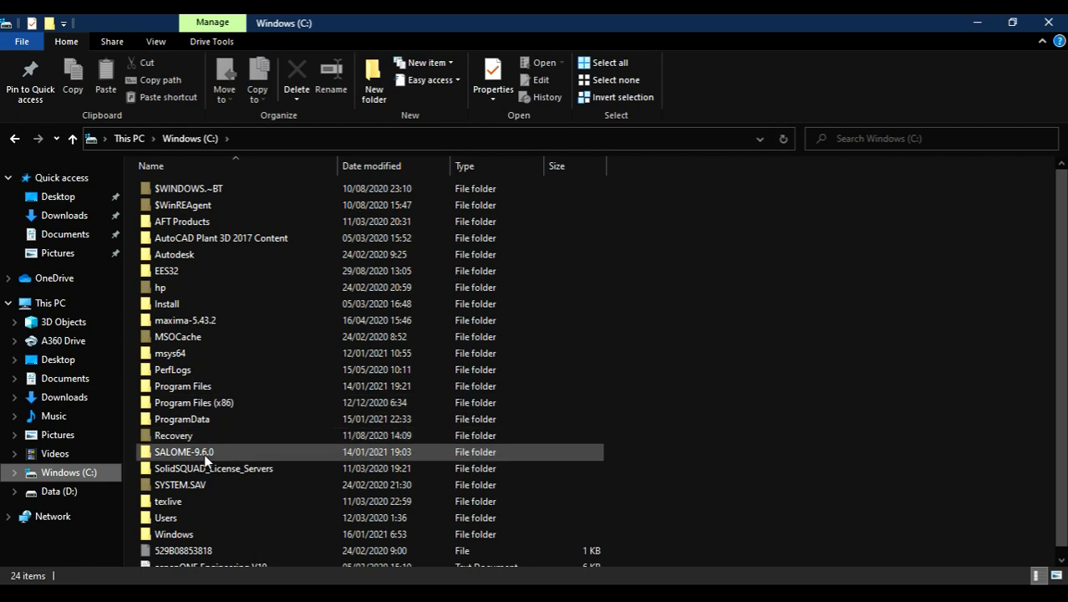
Step: Launch SALOME 9.6.0 by running the run_salome application from the SALOME-9.6.0 folder
double_click(184, 452)
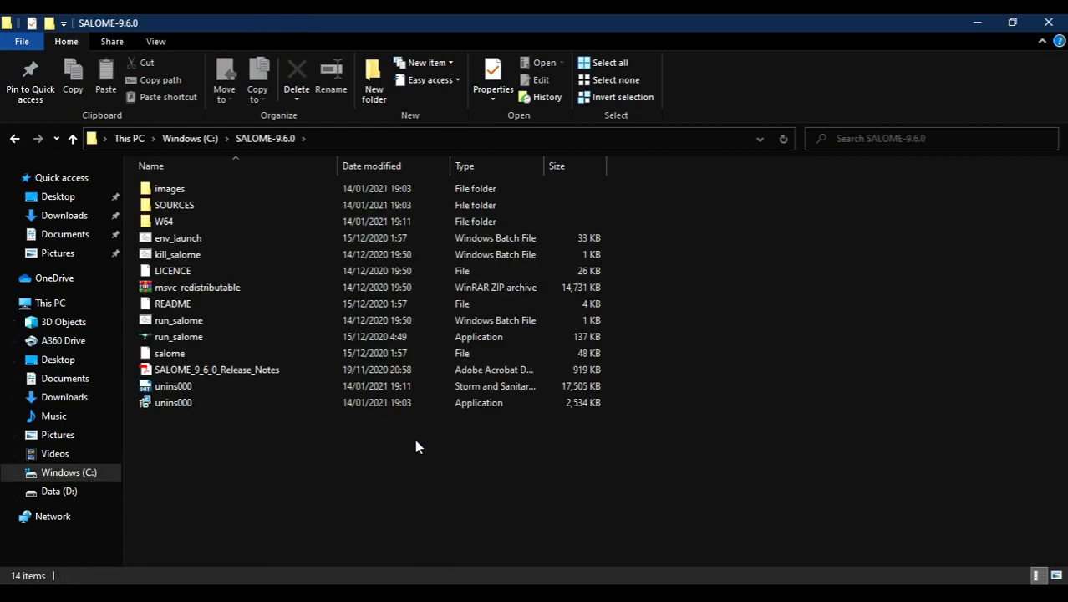
click(202, 338)
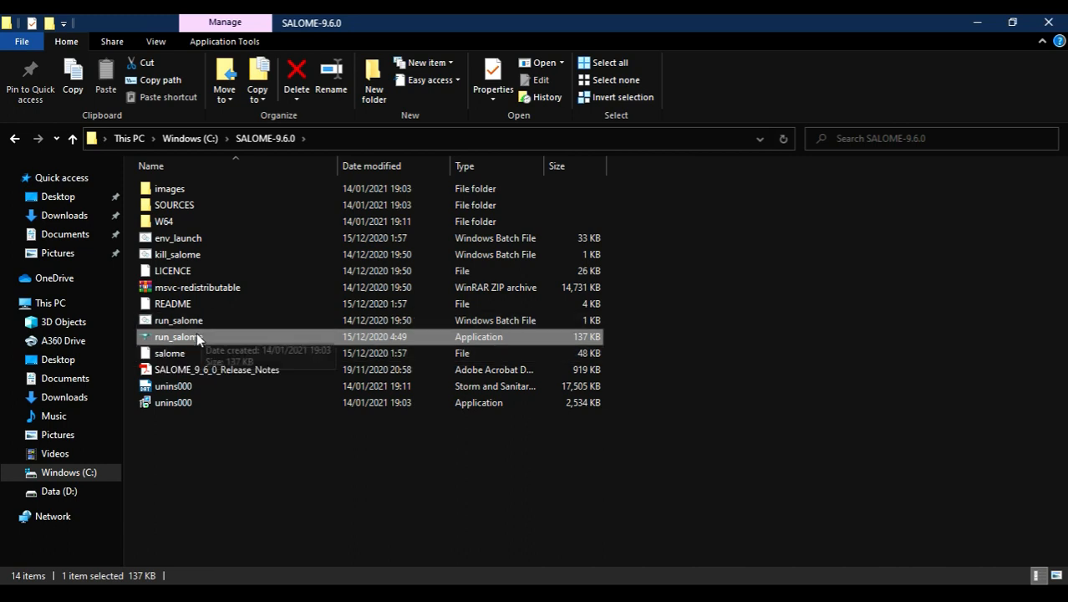
double_click(178, 337)
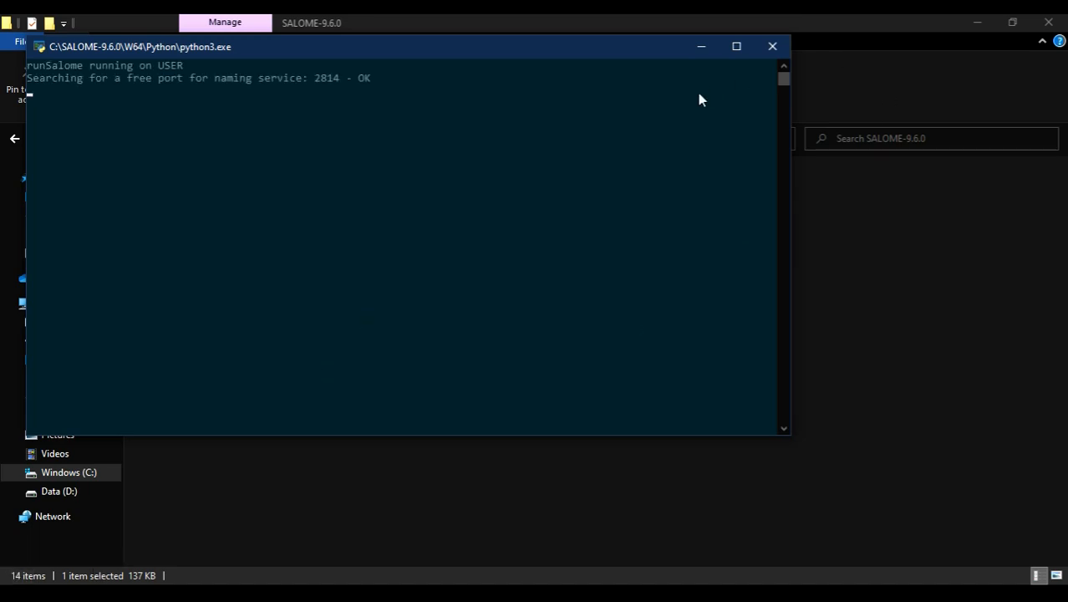
click(735, 47)
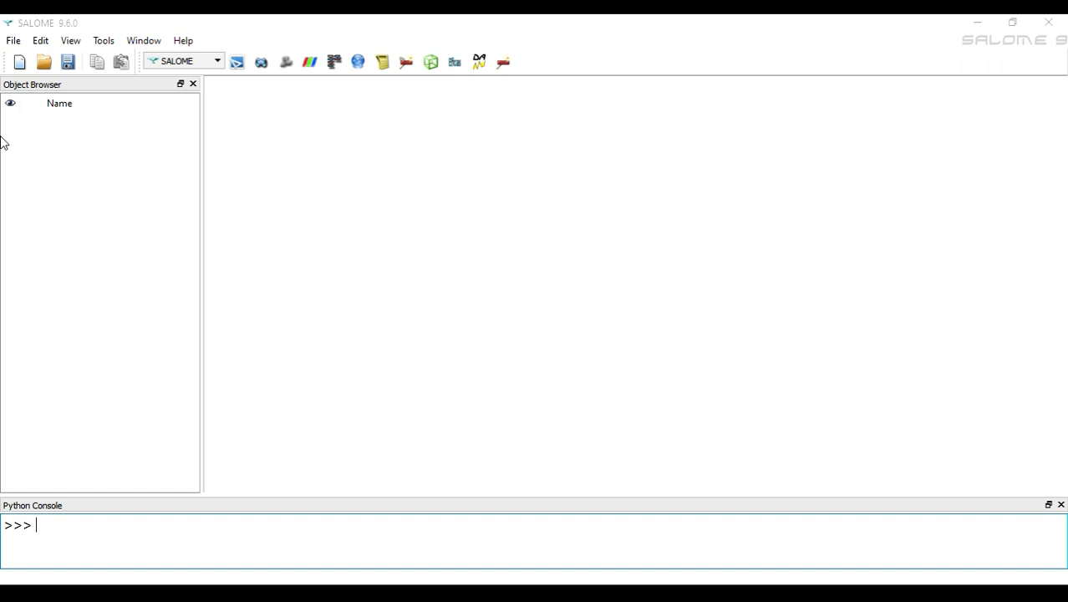
click(13, 41)
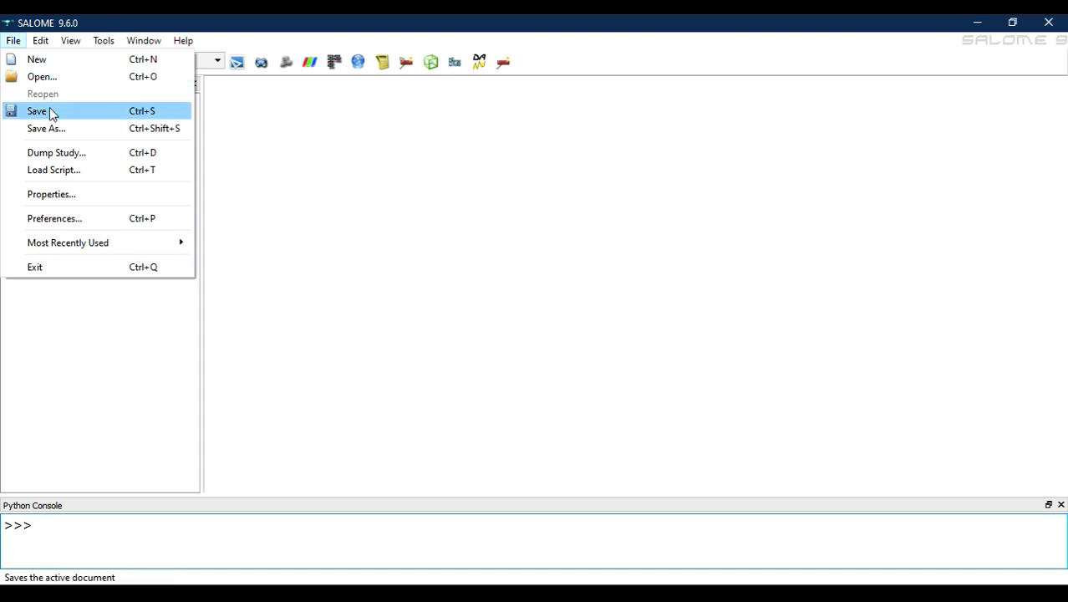
mouse_move(42, 46)
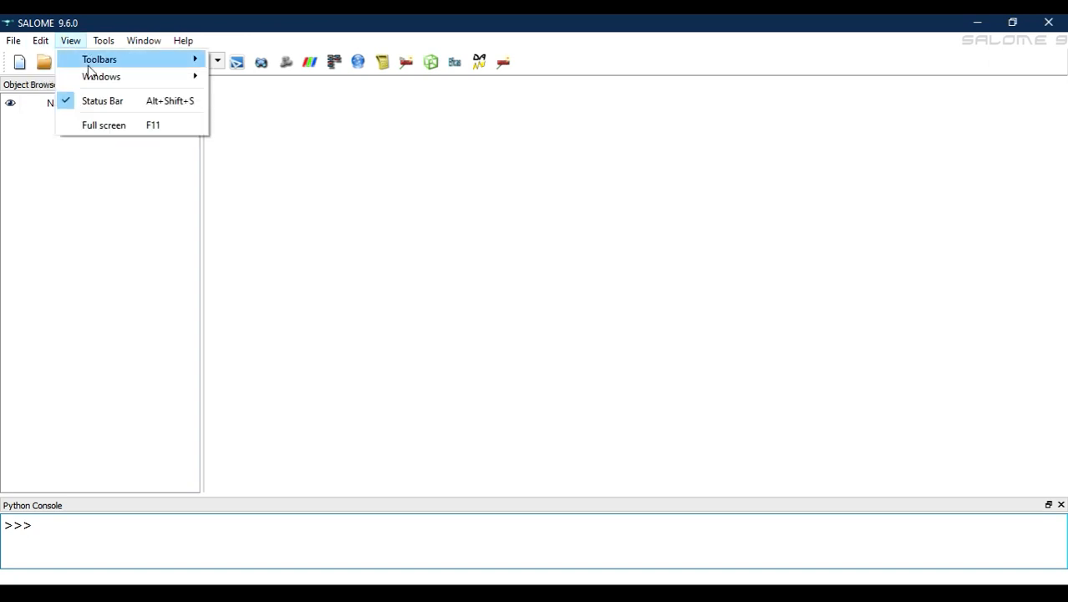
mouse_move(96, 81)
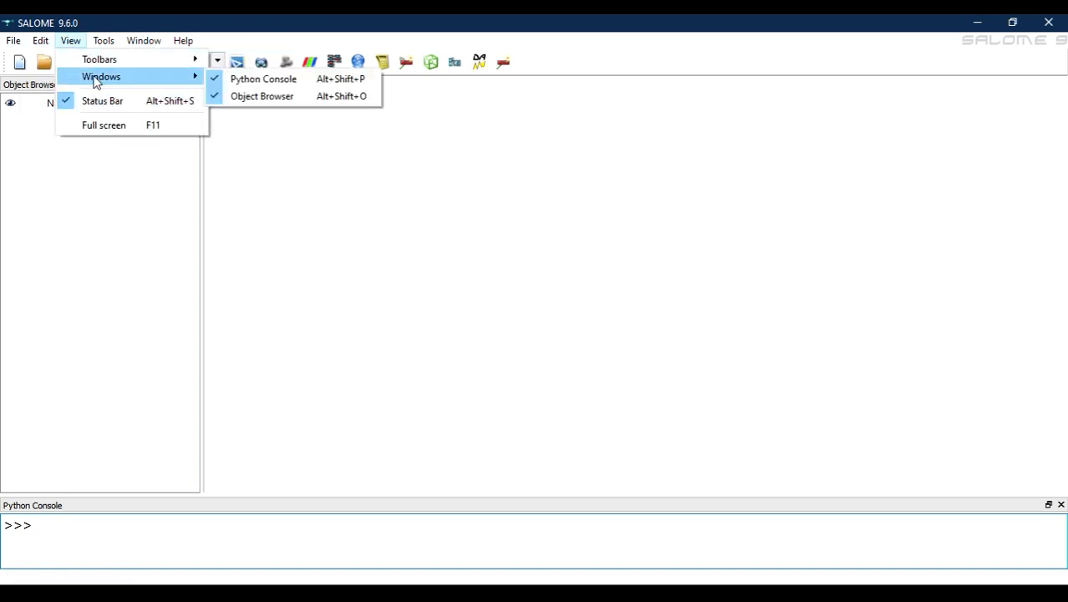
mouse_move(104, 42)
mouse_move(100, 102)
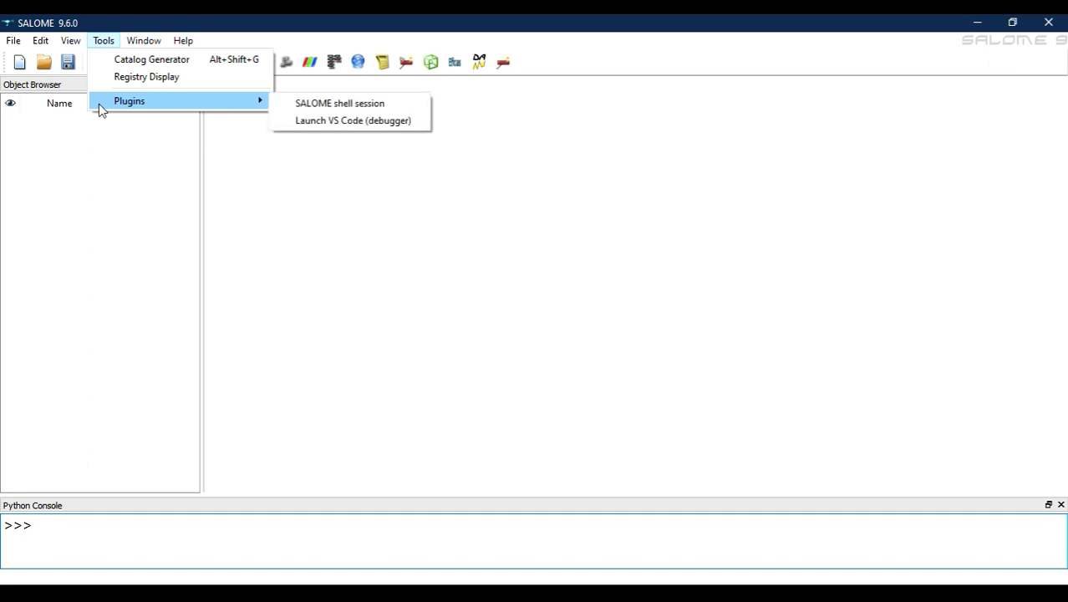
mouse_move(139, 43)
mouse_move(187, 42)
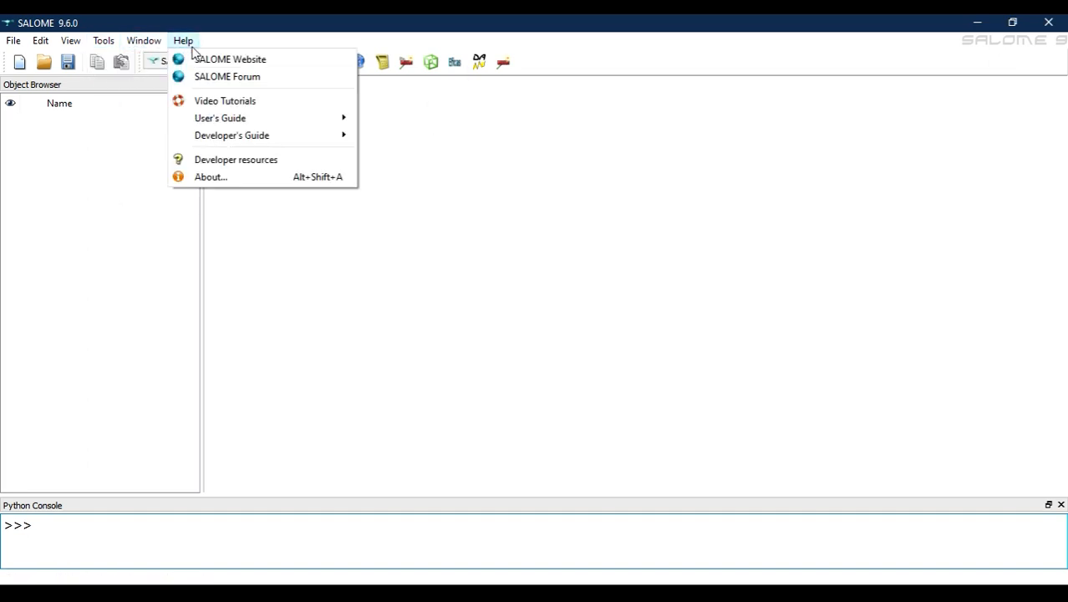
click(387, 38)
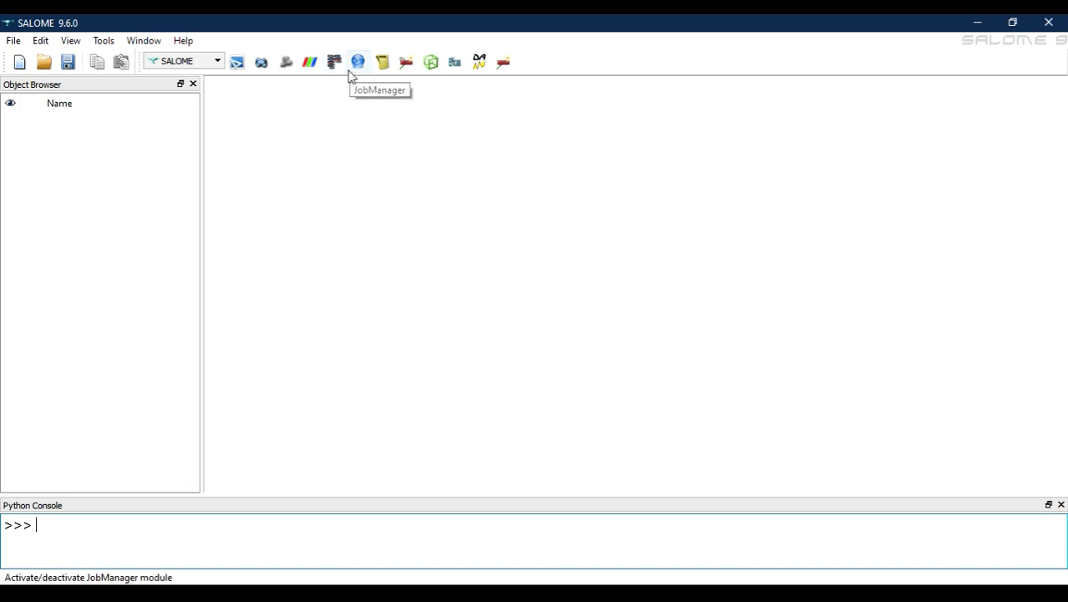
Step: Activate the Geometry module
click(218, 62)
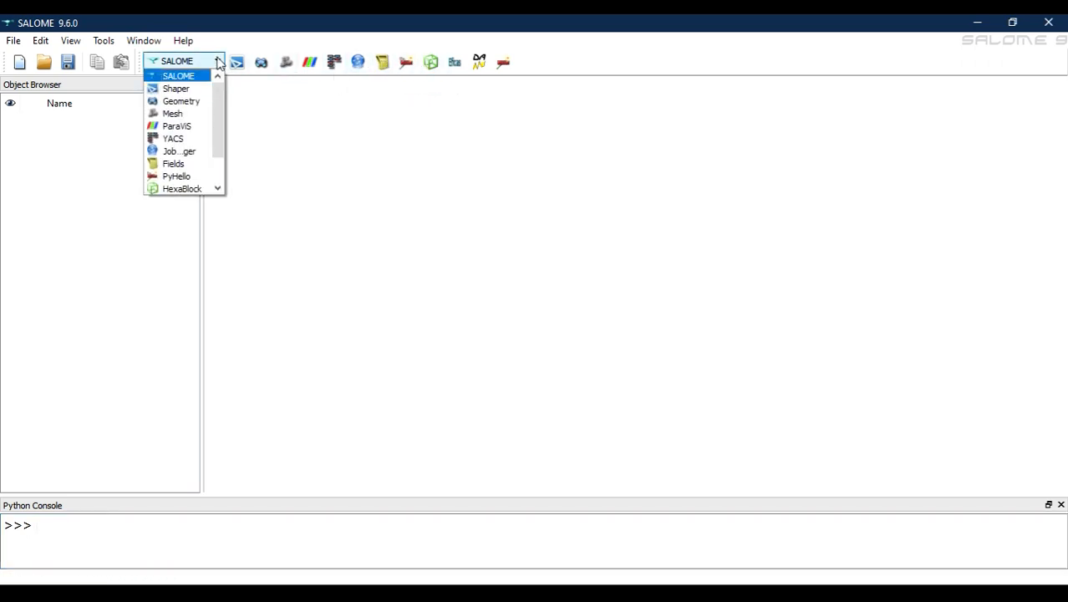
click(187, 102)
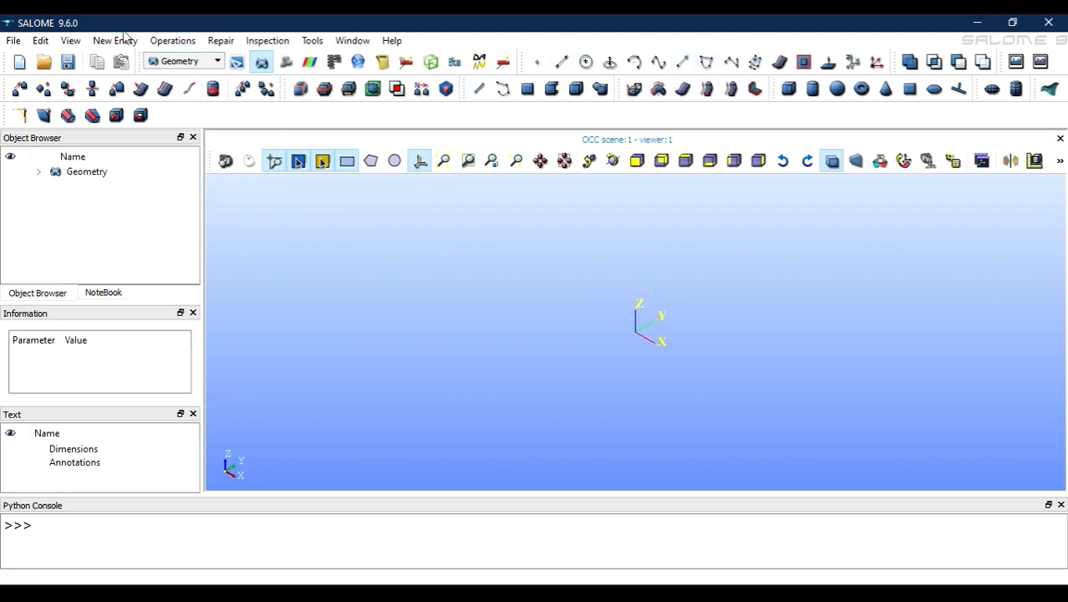
click(123, 43)
mouse_move(127, 58)
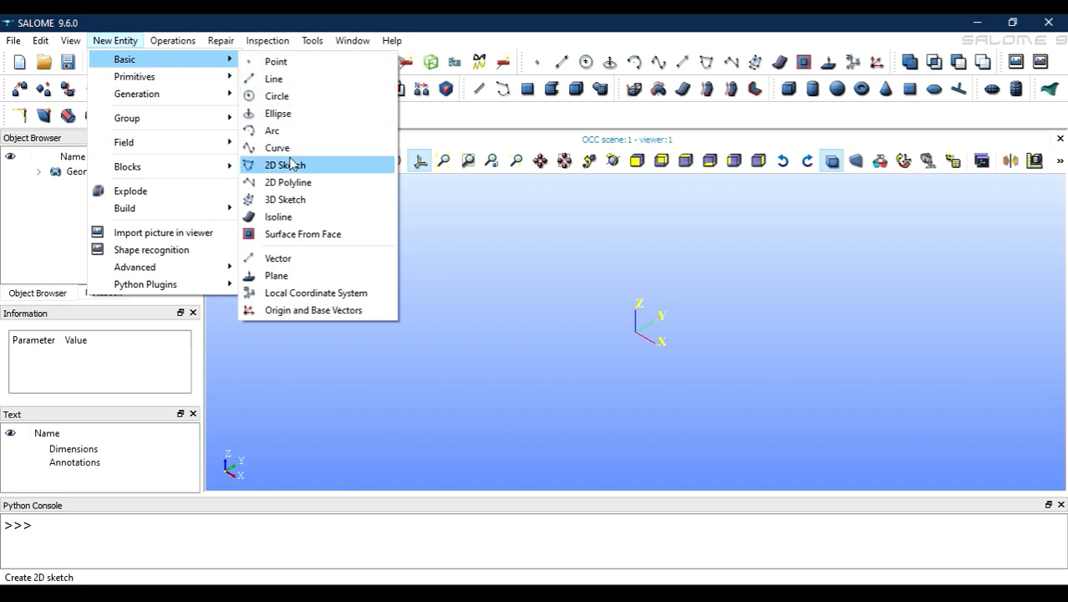
key(Escape)
key(Escape)
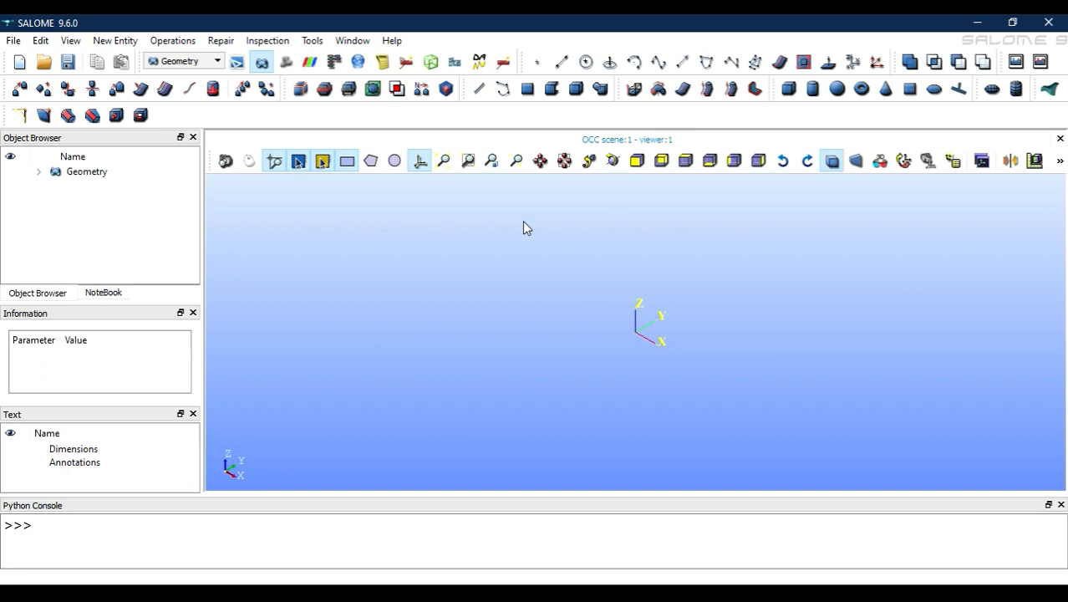
Step: Create a point at the origin with coordinates 0, 0, 0 and expand the Geometry tree to list its objects
scroll(640, 338, up, 4)
scroll(640, 339, up, 1)
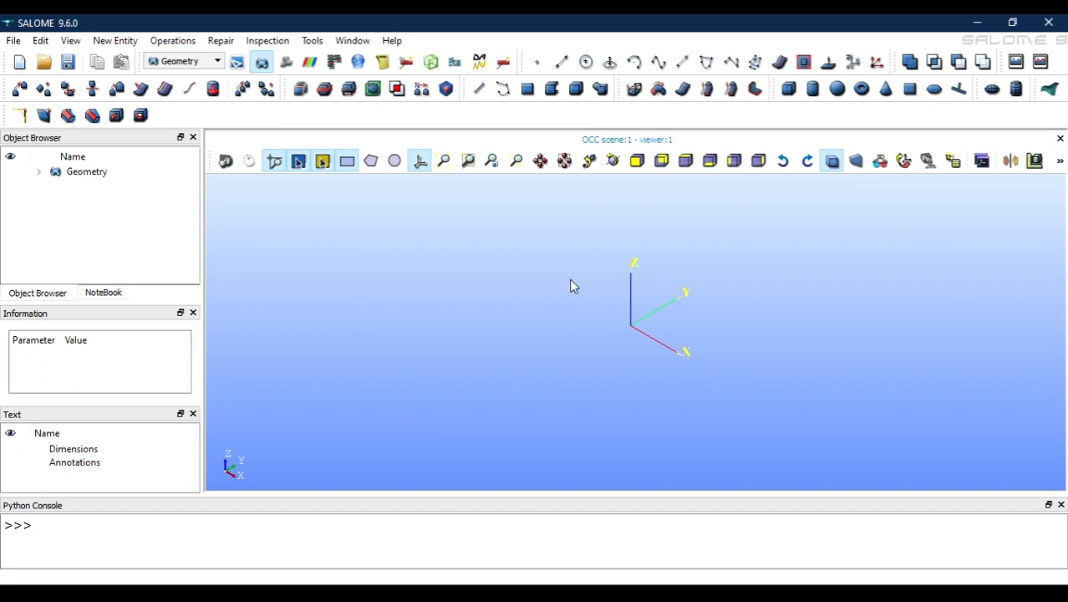
click(539, 62)
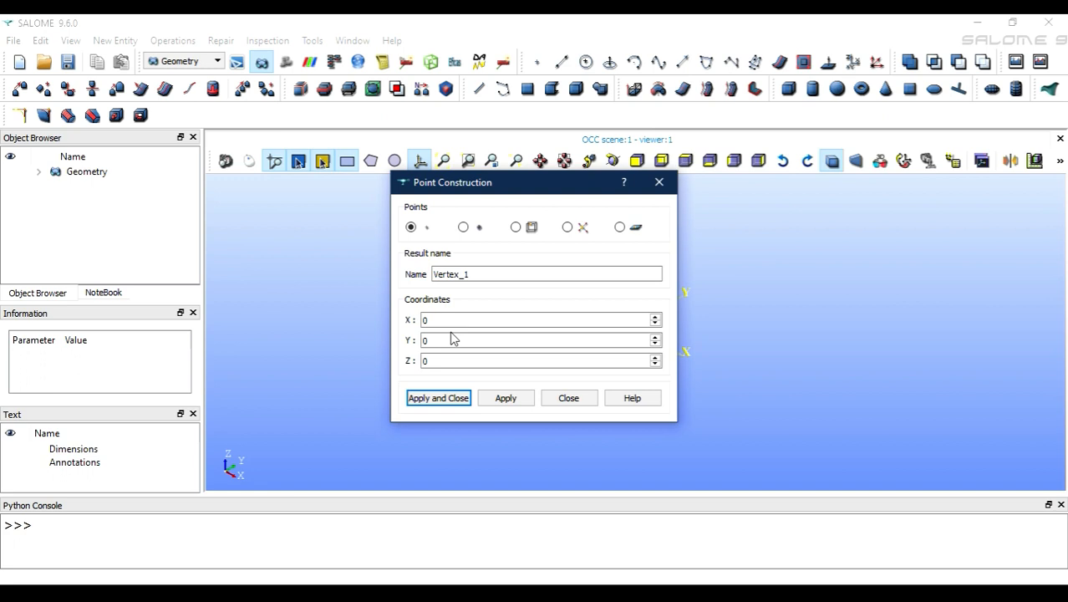
click(505, 399)
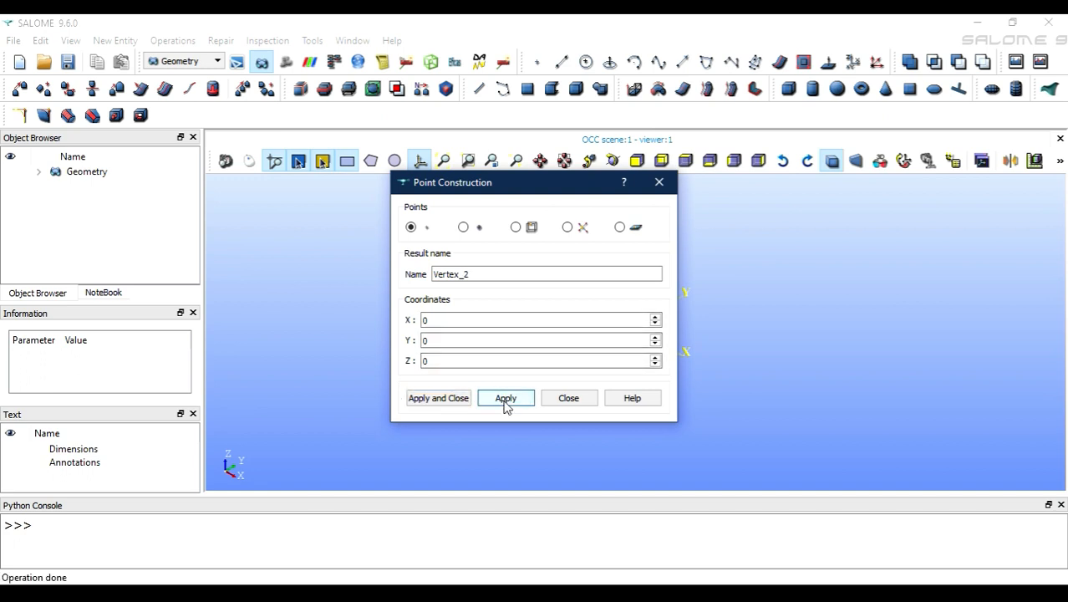
click(39, 173)
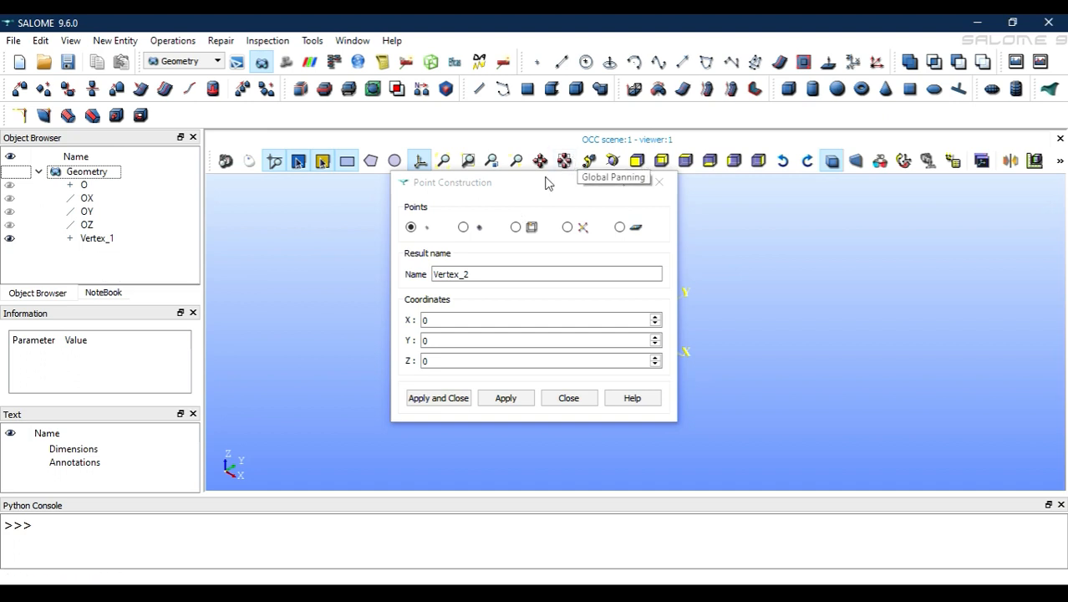
Step: Create a second point on the X axis at X 1, Y 0, Z 0
click(574, 191)
drag(574, 194, 828, 234)
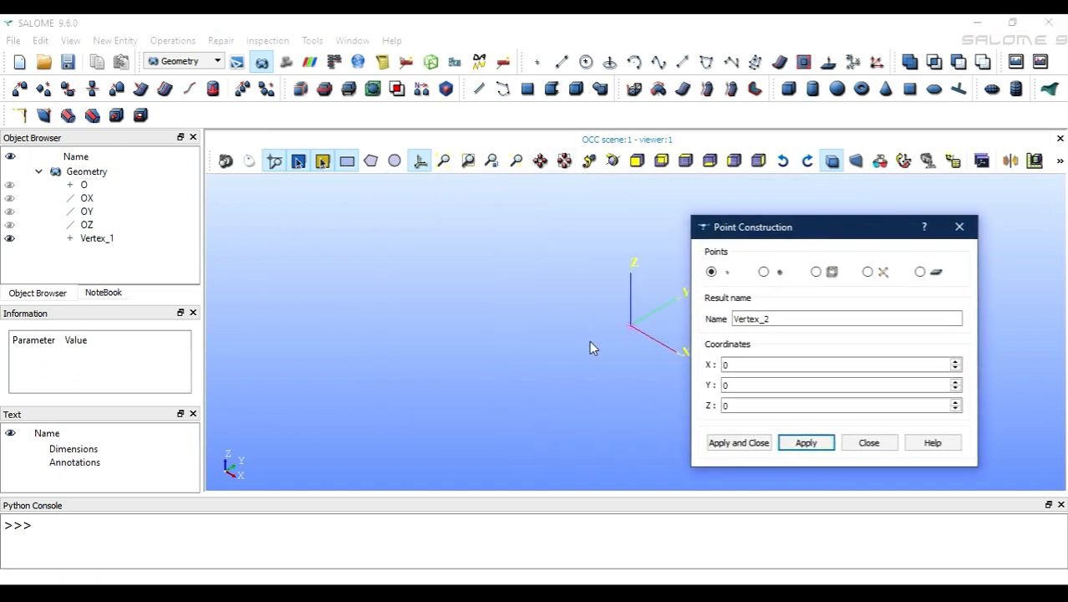
scroll(639, 330, up, 2)
drag(789, 230, 420, 192)
click(384, 325)
key(BackSpace)
text(1)
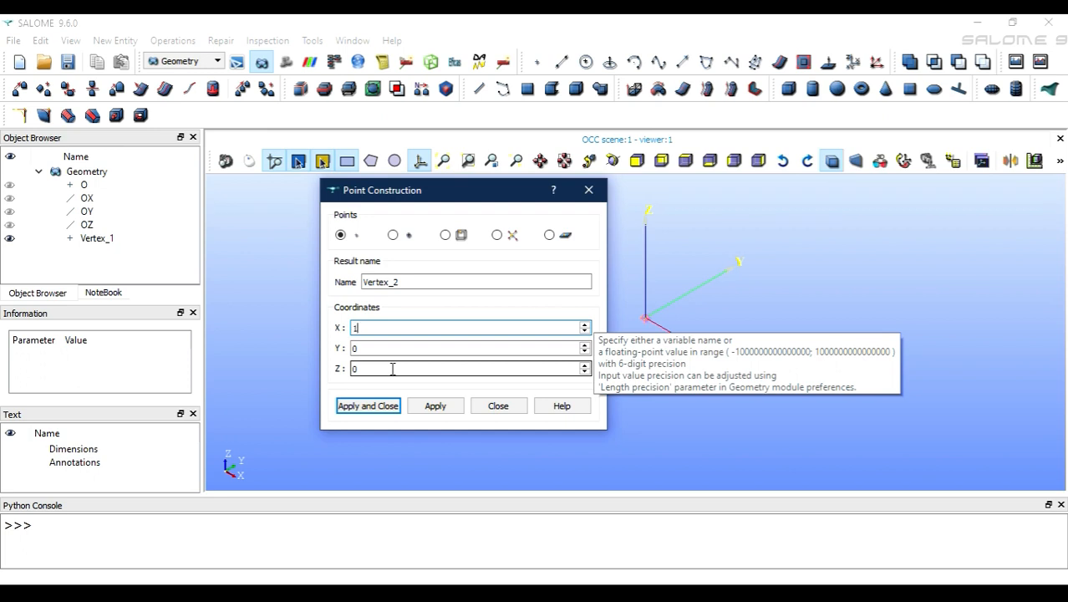
click(452, 410)
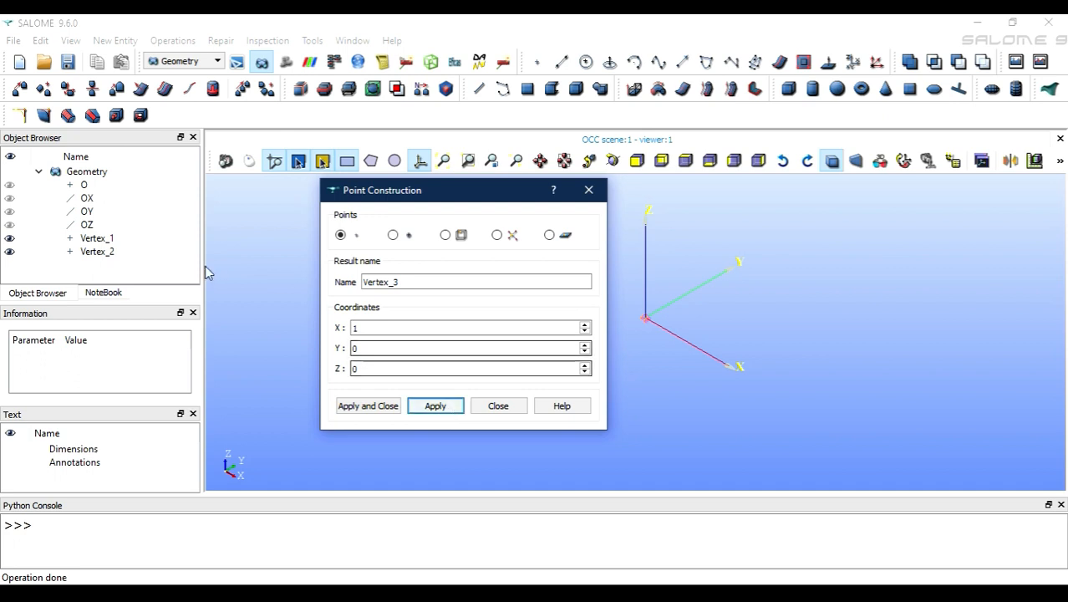
Step: Select the point at X 1 to locate it in the viewer, and close point construction without adding another point
click(97, 251)
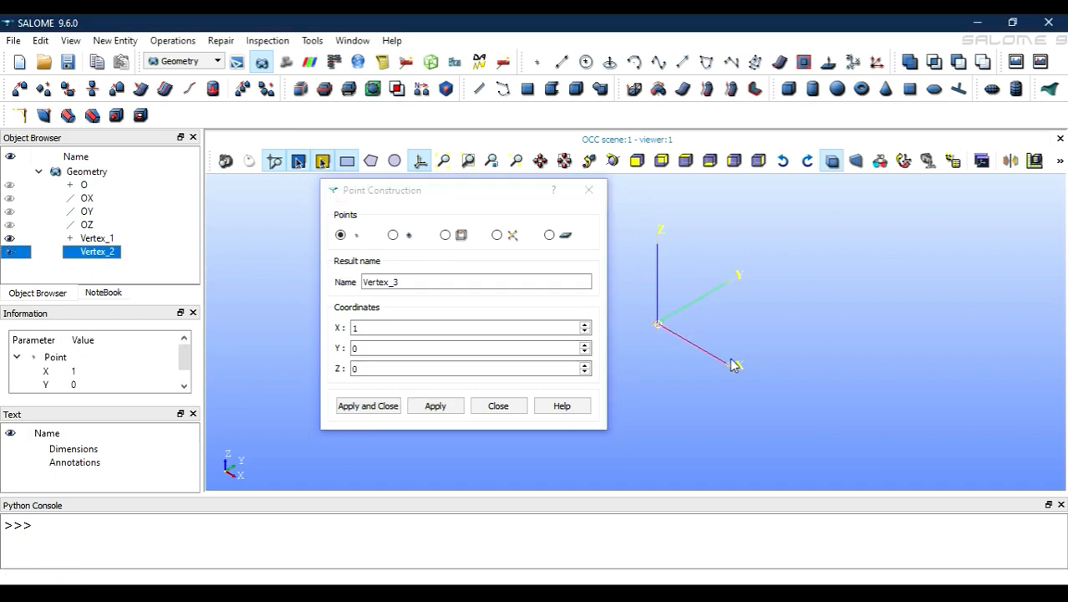
scroll(713, 368, up, 3)
scroll(713, 368, down, 5)
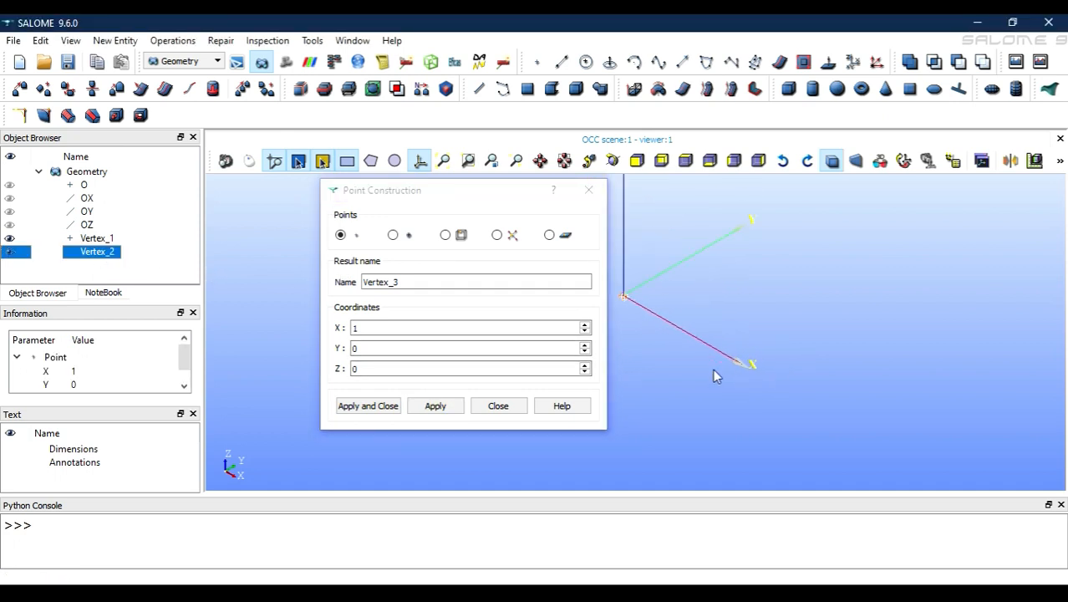
scroll(684, 361, up, 5)
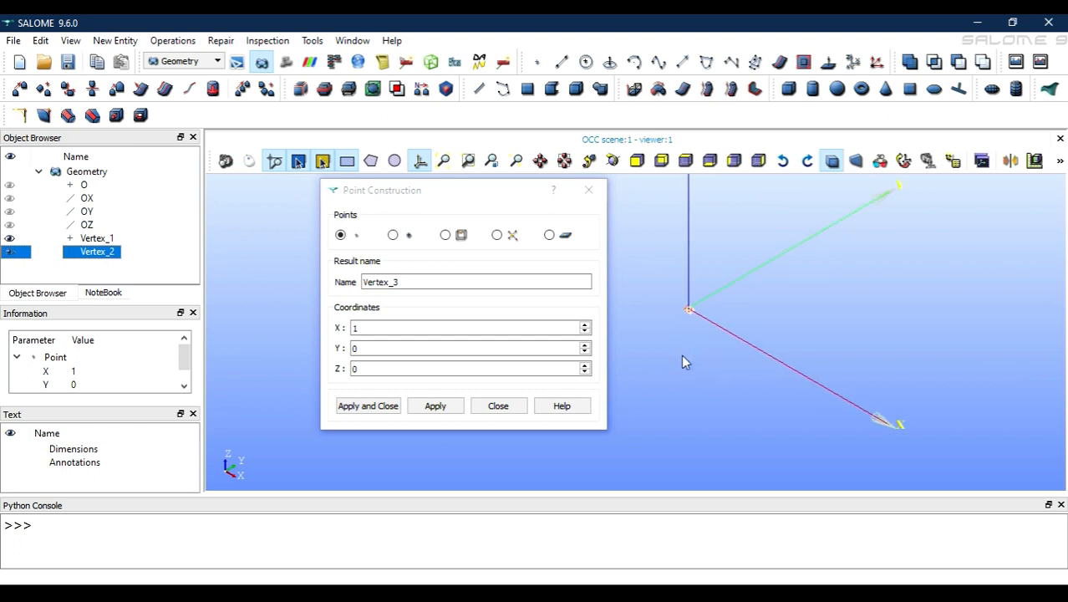
scroll(693, 264, up, 1)
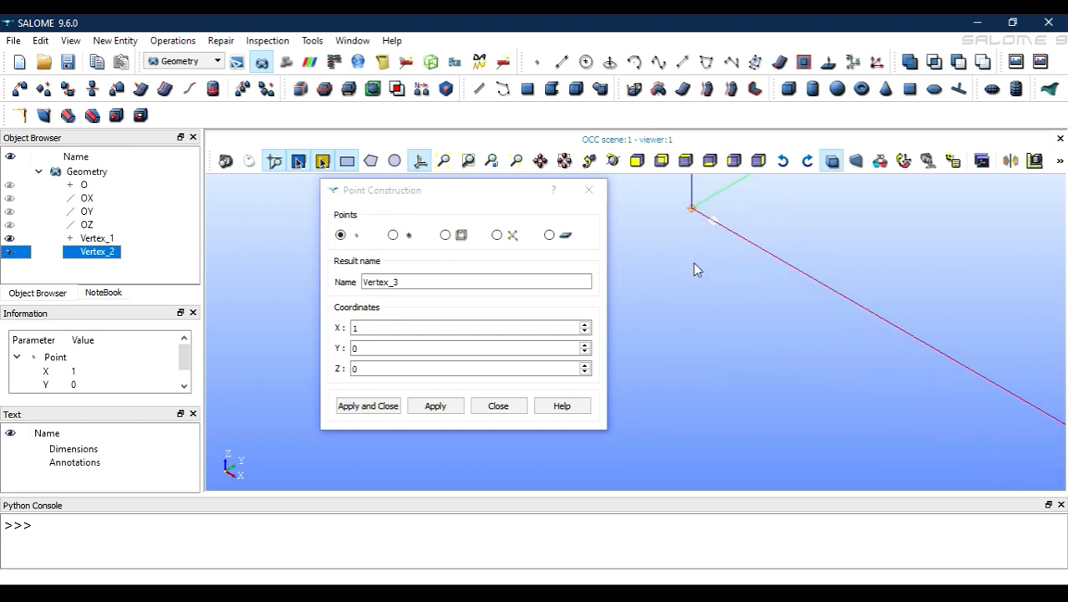
click(694, 219)
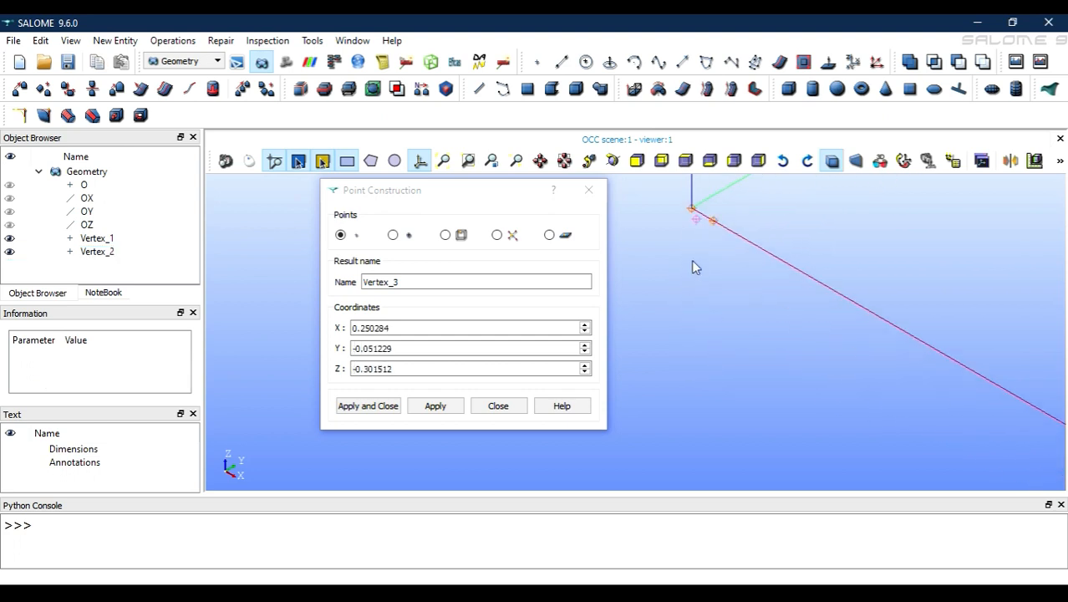
click(489, 410)
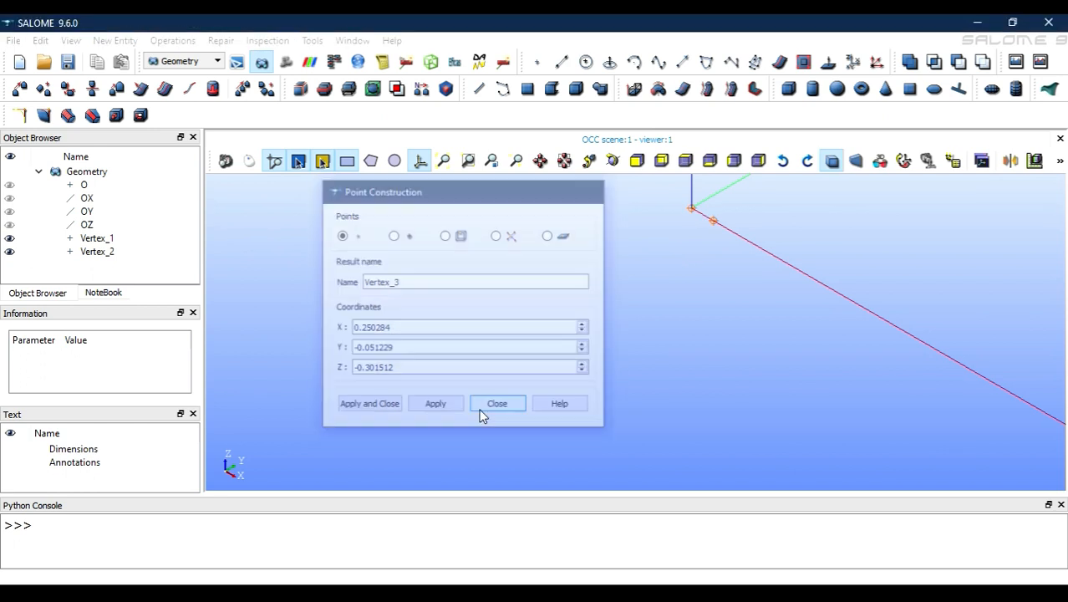
Step: Create a third point at X 1, Y 1, Z 0
scroll(664, 194, up, 10)
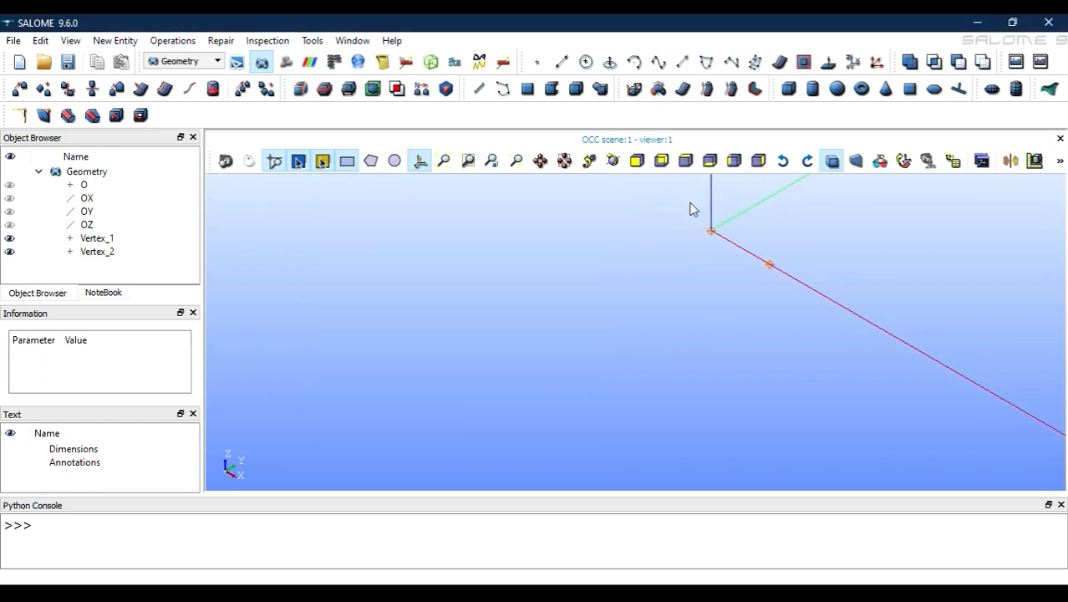
scroll(721, 261, up, 1)
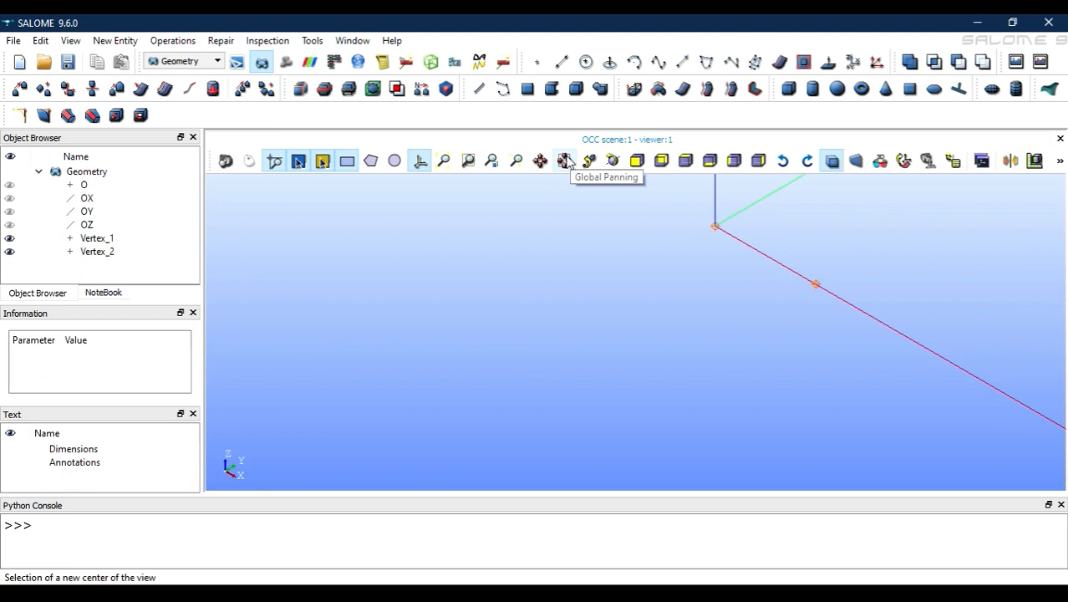
click(540, 161)
drag(752, 269, 531, 381)
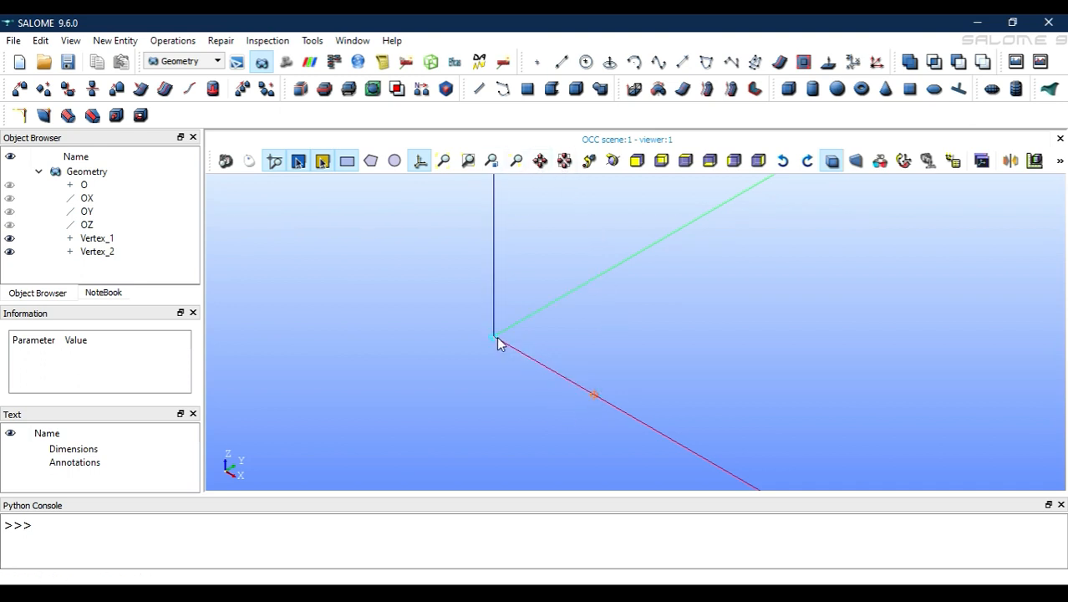
click(536, 64)
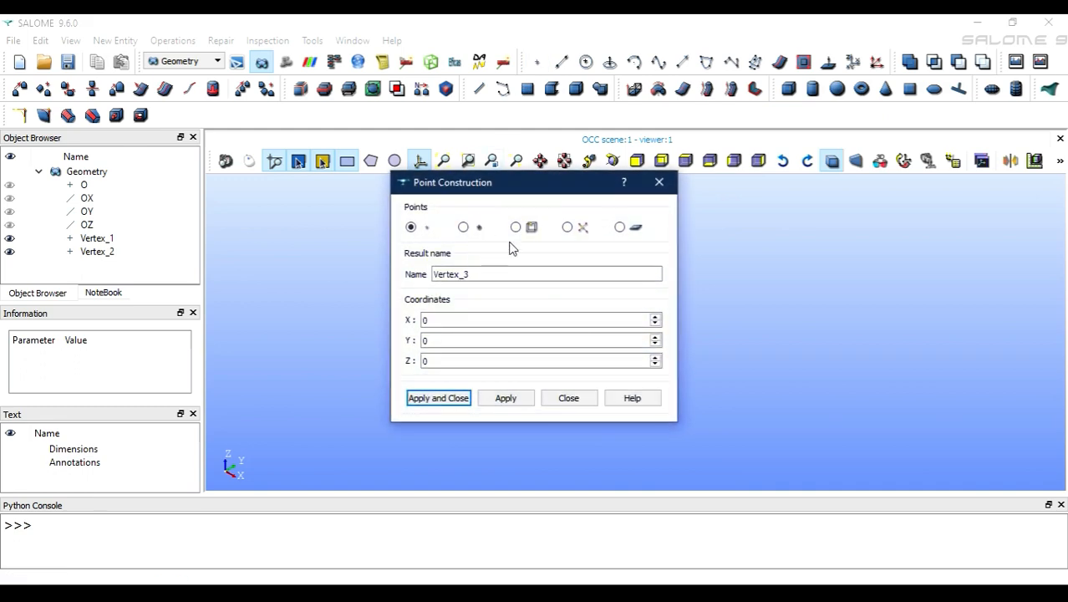
drag(533, 191, 348, 94)
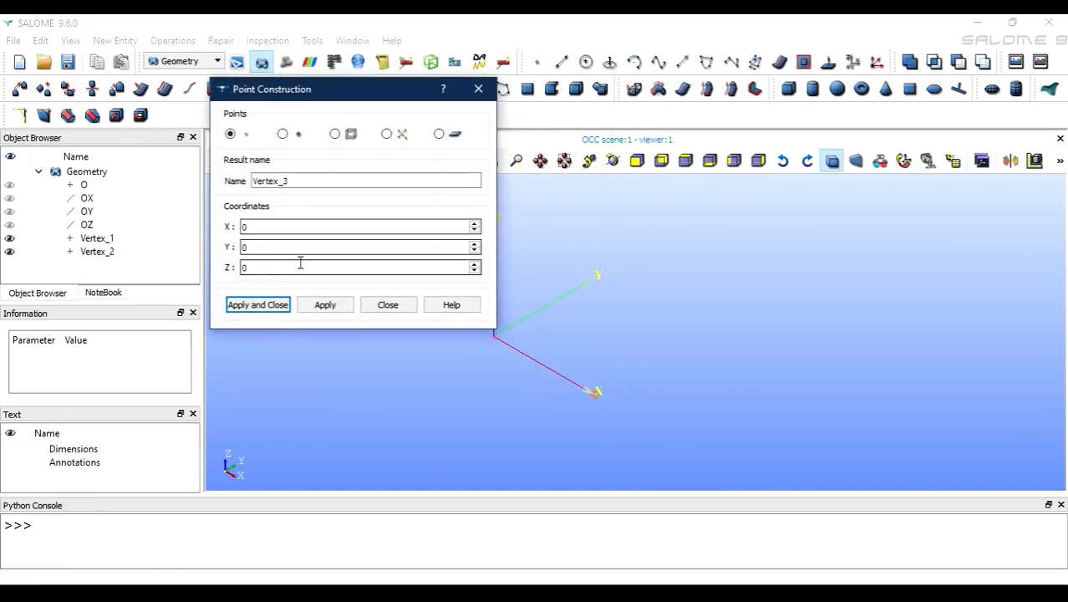
double_click(244, 225)
text(1)
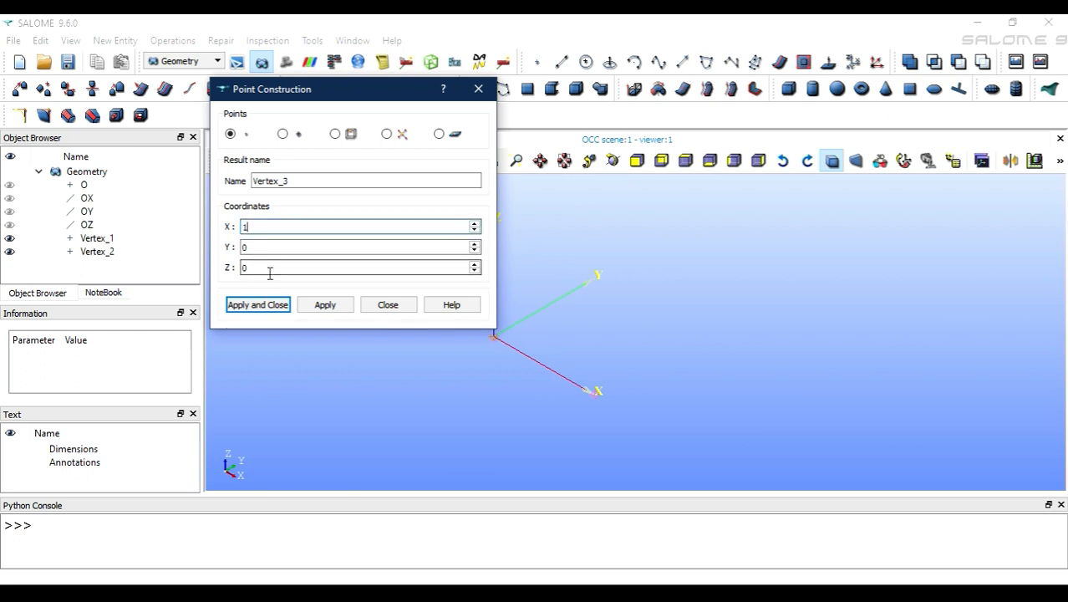
double_click(312, 247)
text(1)
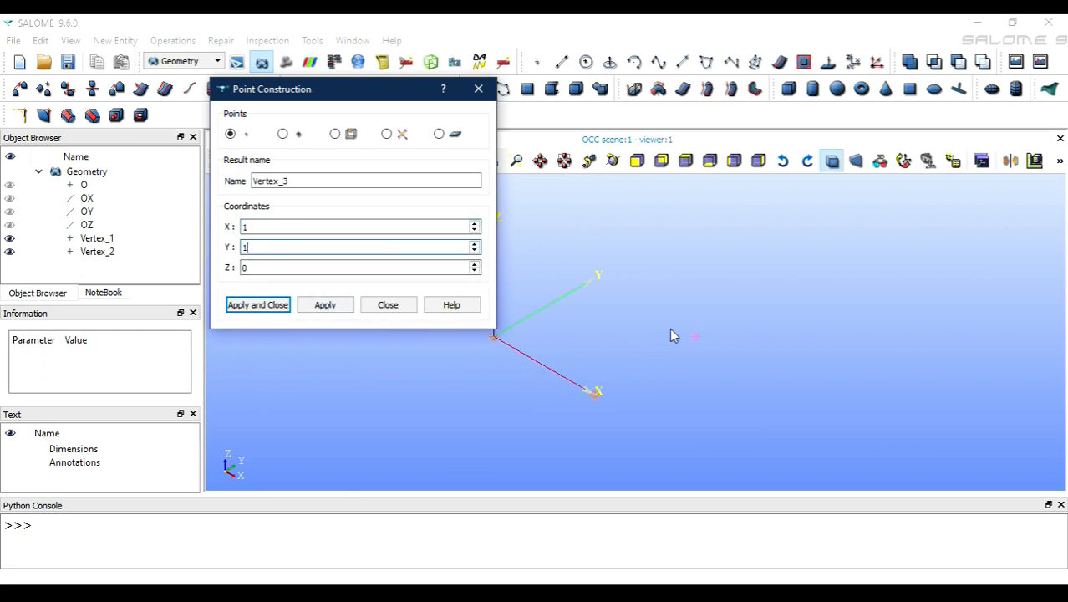
click(325, 304)
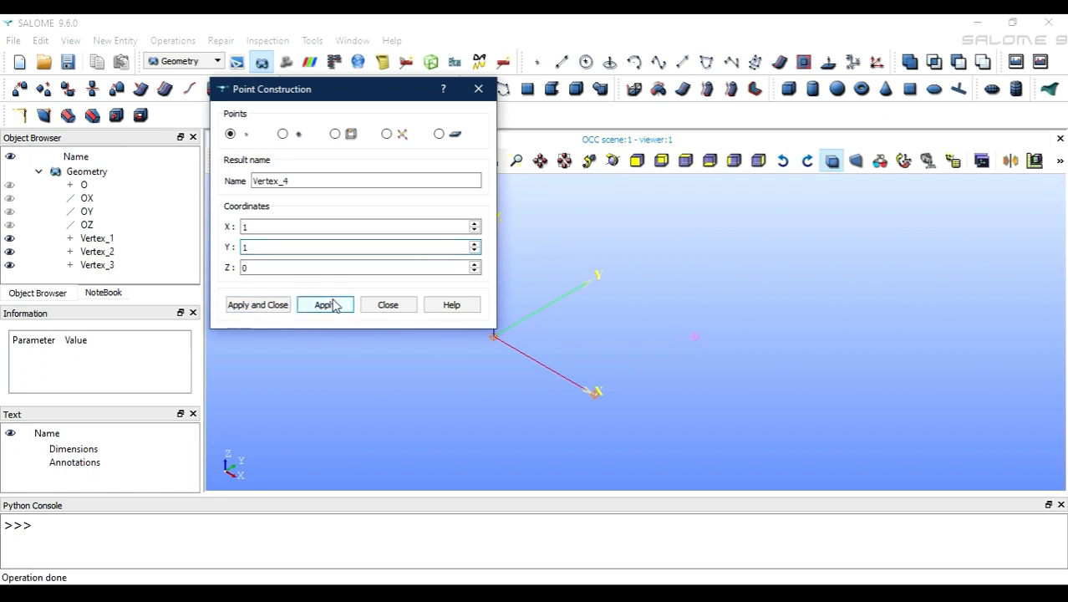
Step: Create a fourth point on the Y axis at X 0, Y 1, Z 0
double_click(251, 226)
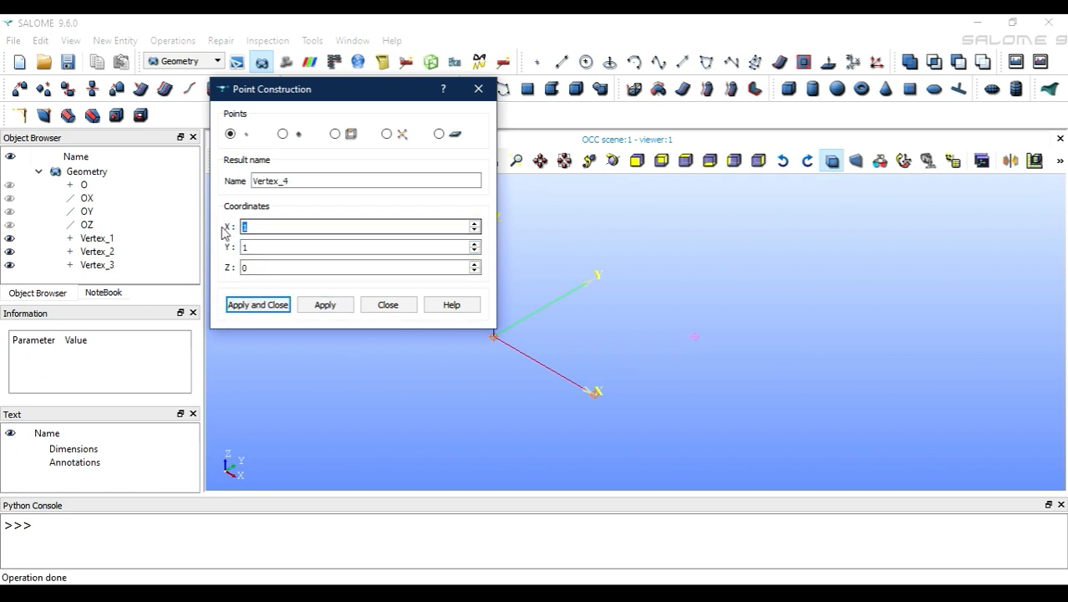
text(0)
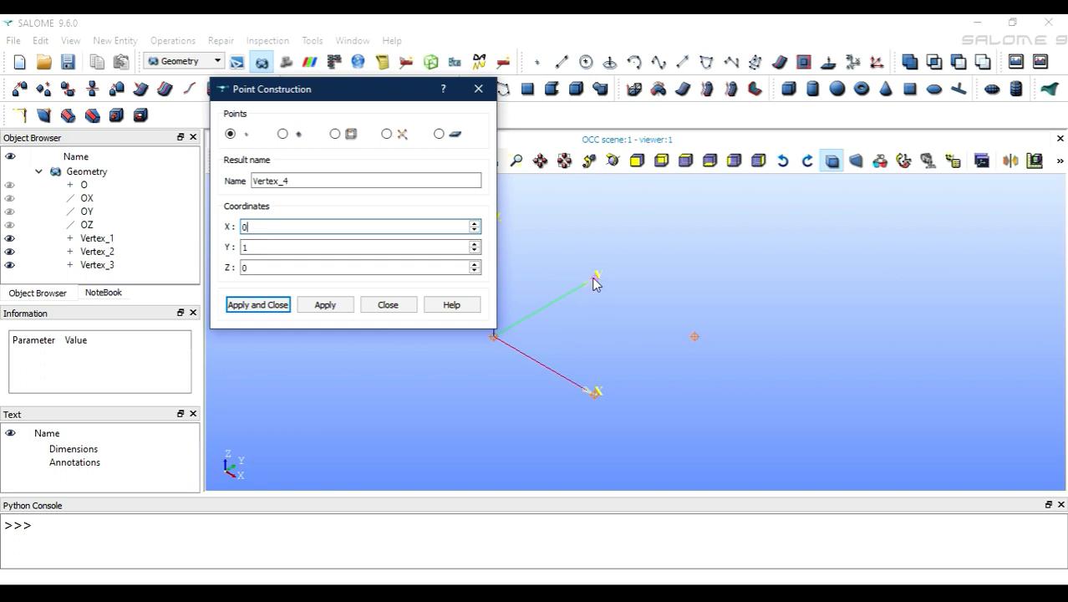
click(325, 304)
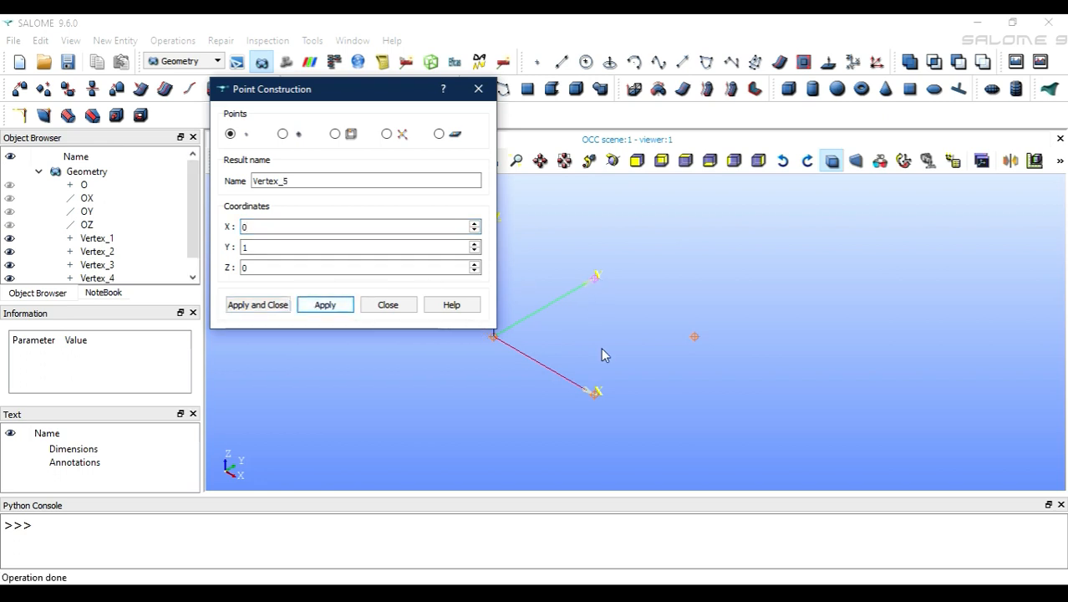
Step: Create a fifth point on the Z axis at X 0, Y 0, Z 1, with the dialog moved clear of the axes
double_click(302, 246)
text(0)
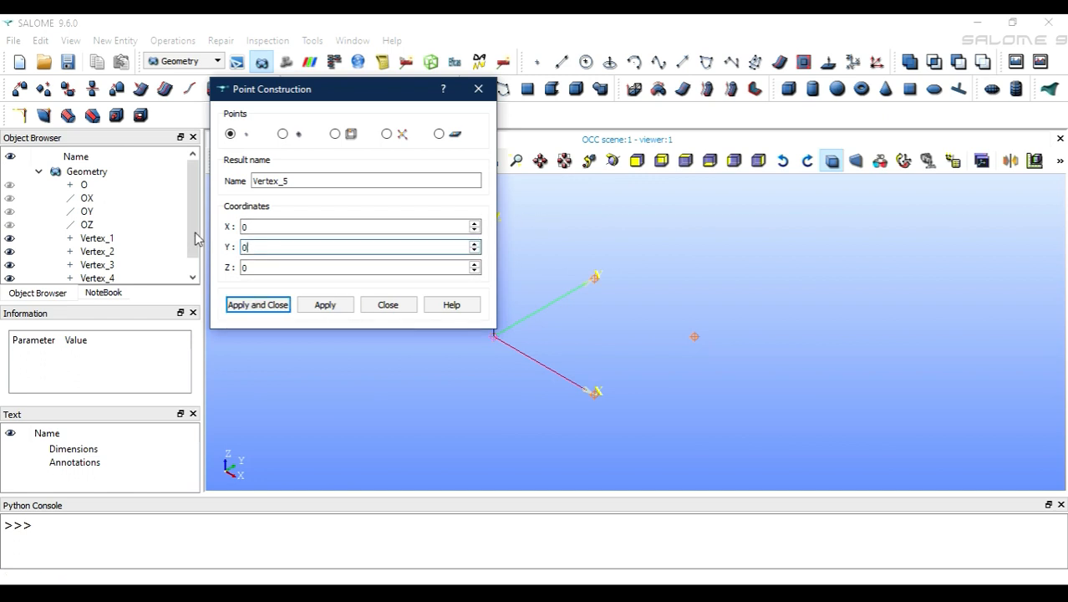
click(250, 225)
double_click(279, 266)
text(1)
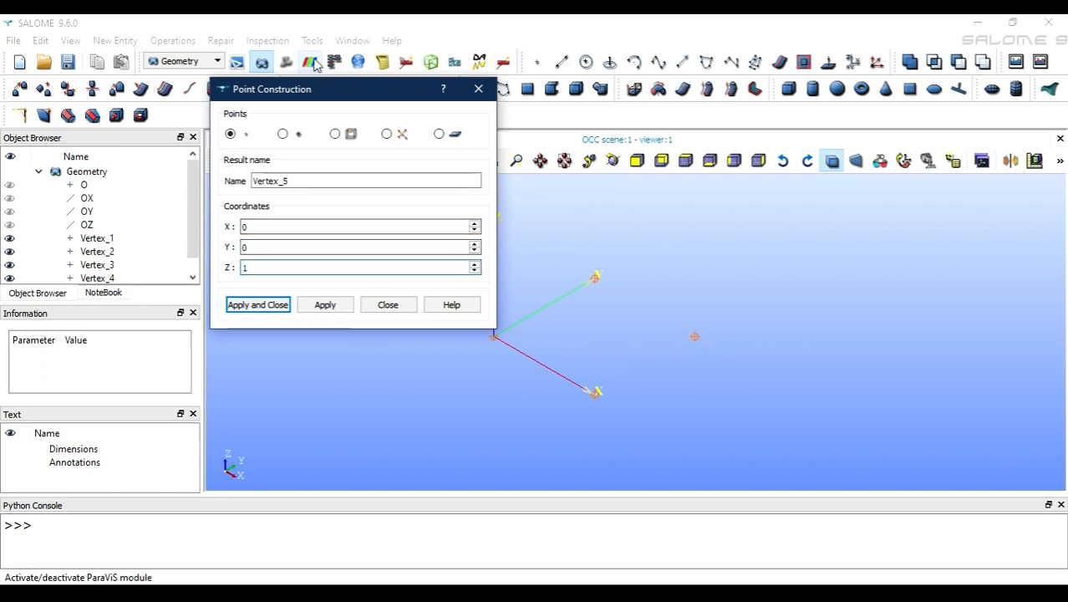
drag(317, 89, 804, 122)
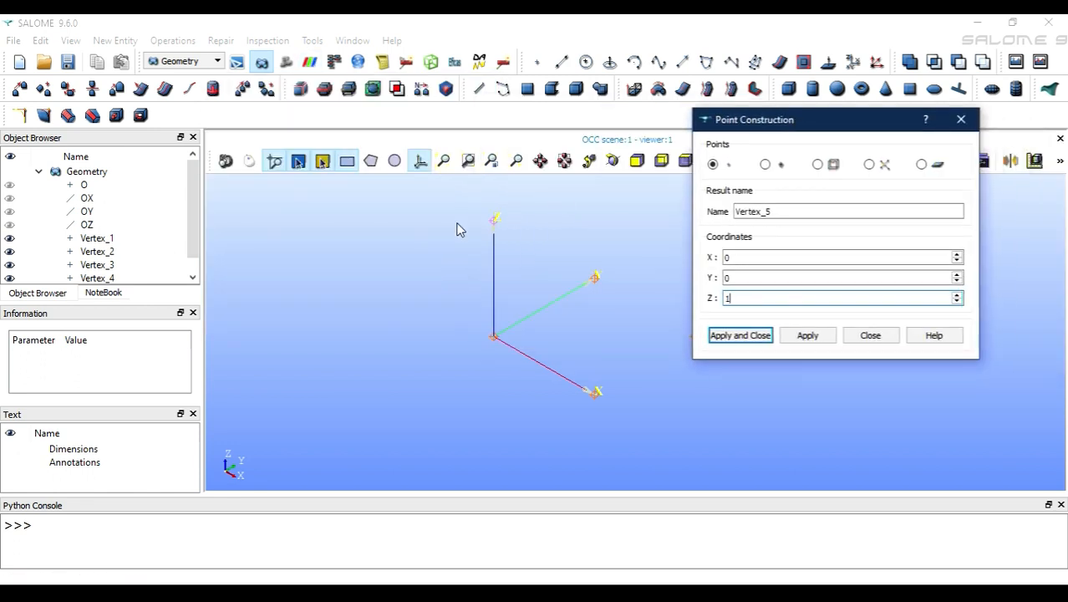
click(811, 336)
Step: Create a sixth point at X 1, Y 0, Z 1
drag(782, 124, 838, 150)
double_click(786, 284)
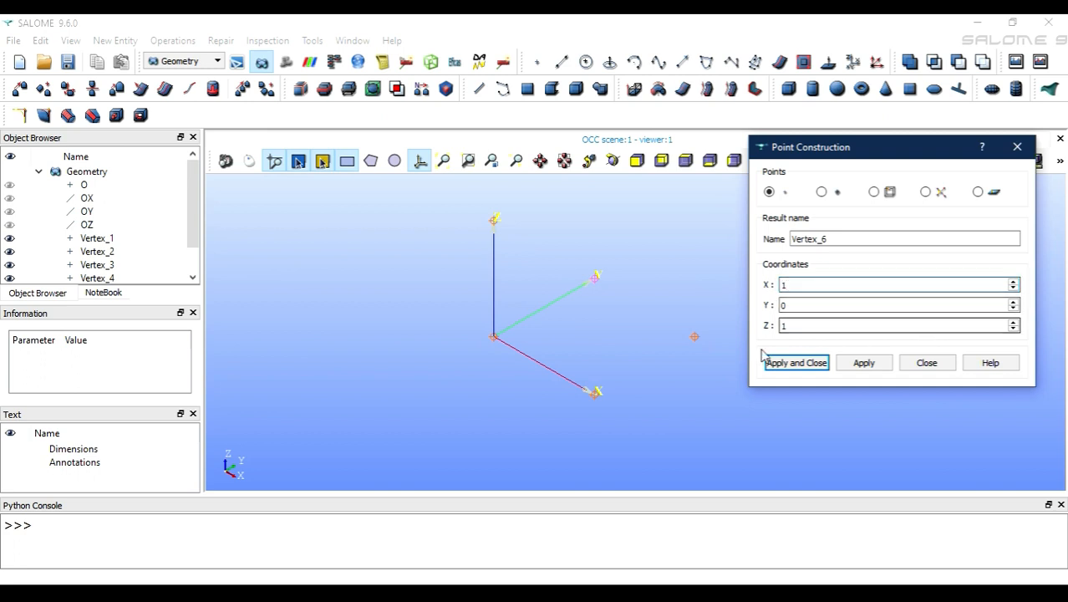
click(820, 304)
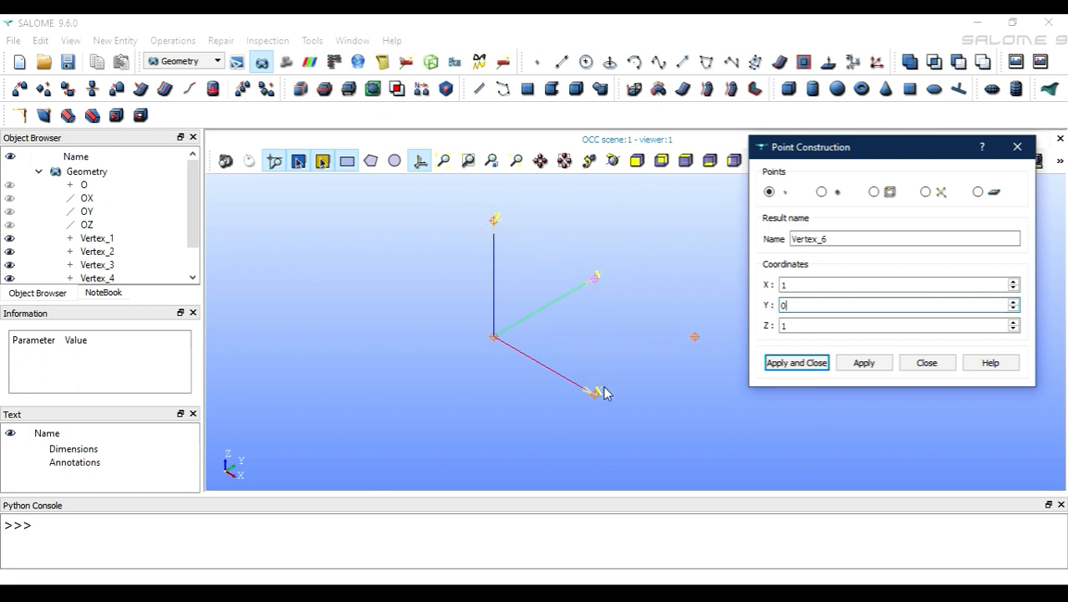
click(865, 363)
Step: Create a seventh point at X 1, Y 1, Z 1
drag(813, 304, 729, 305)
text(1)
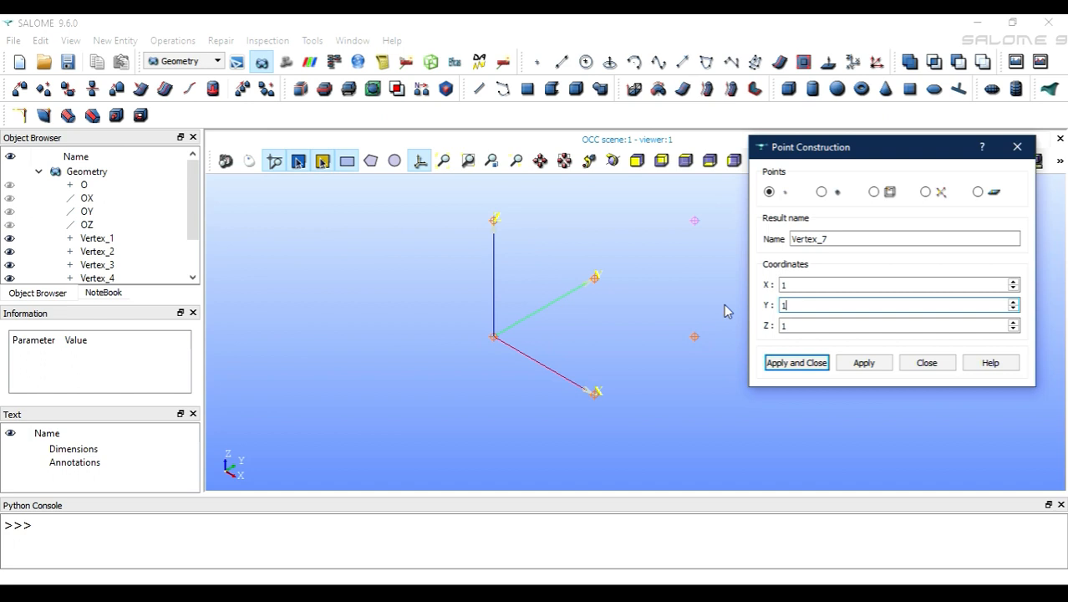
click(863, 366)
click(798, 286)
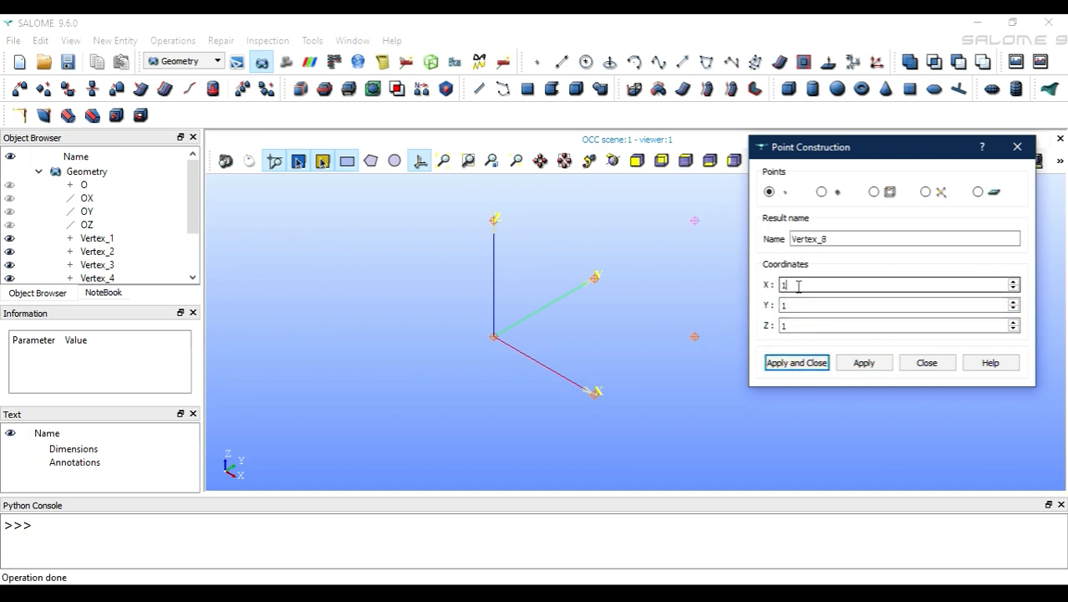
text(0)
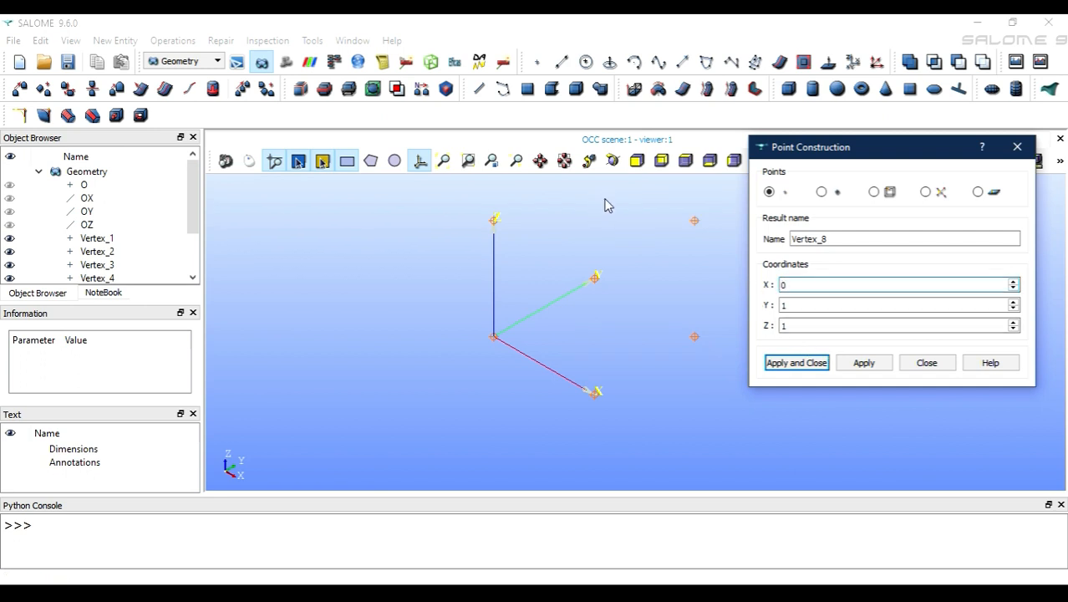
click(796, 326)
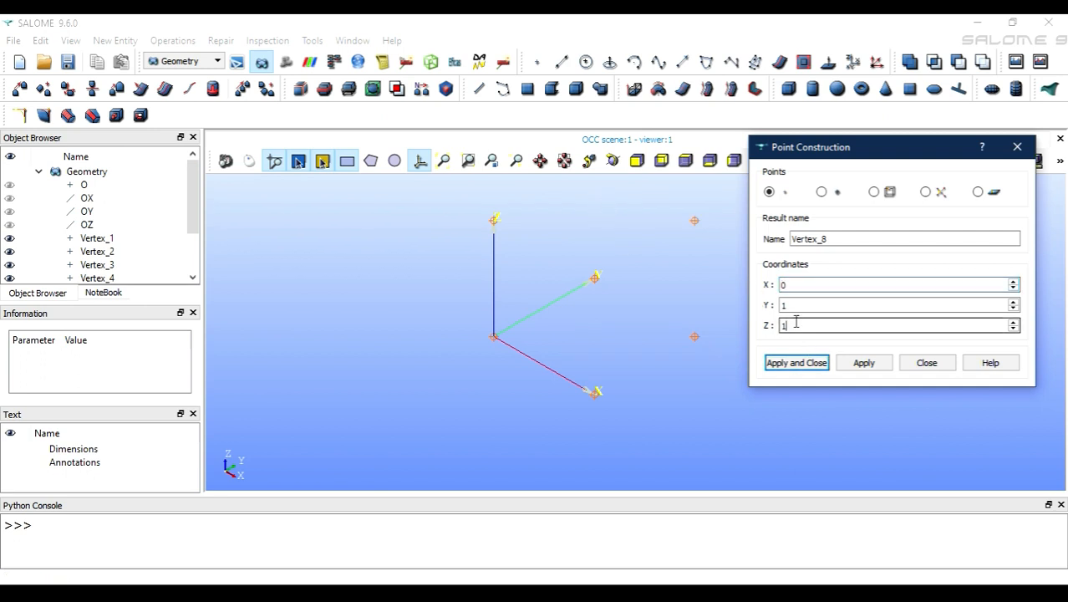
click(622, 216)
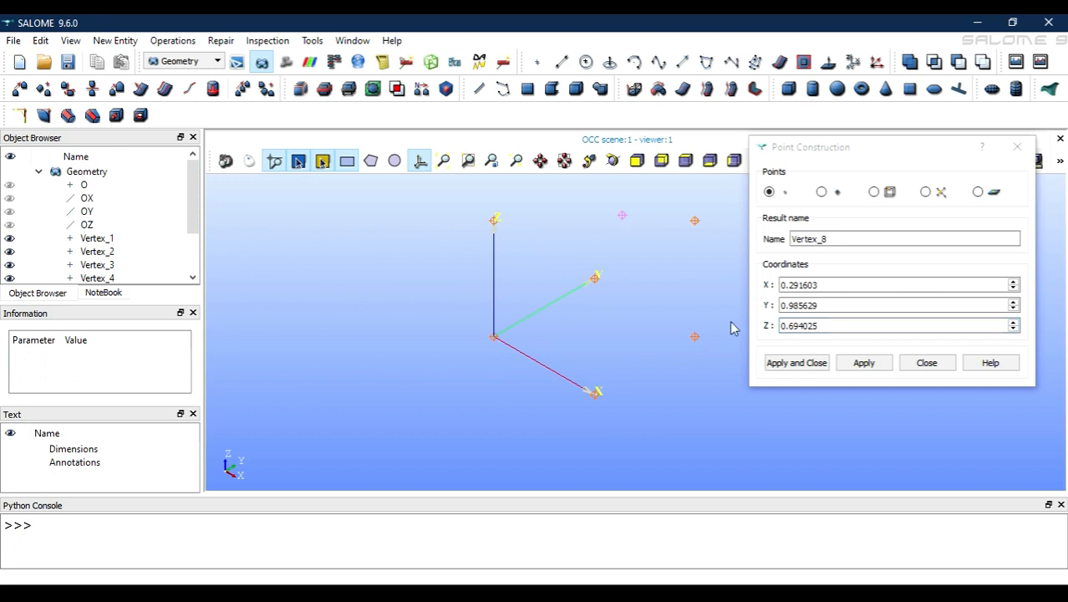
Step: Create the eighth point at X 0, Y 1, Z 1 and finish point construction
click(781, 285)
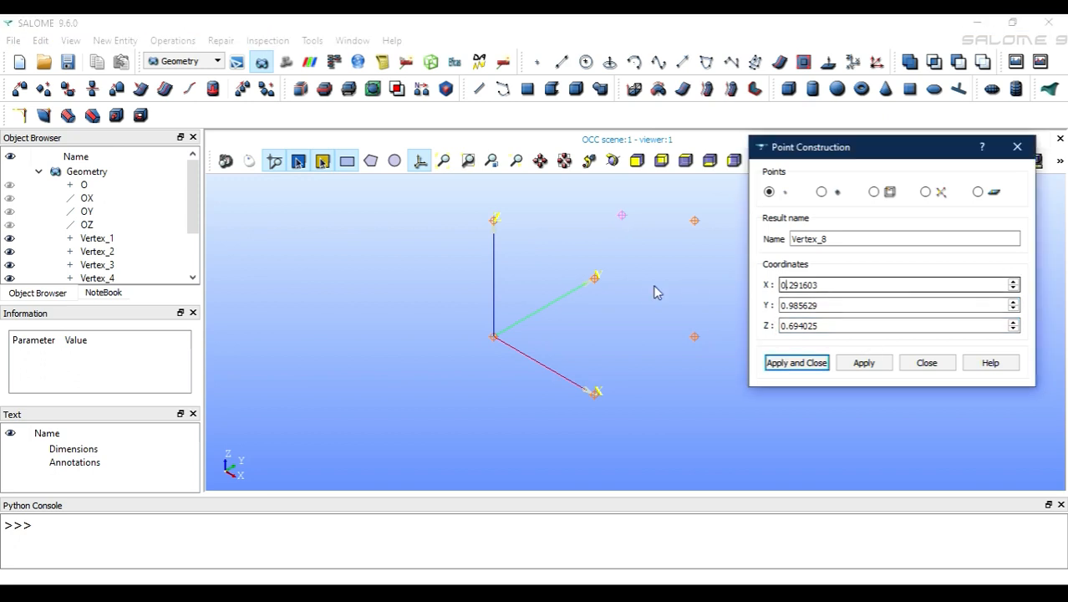
drag(849, 286, 742, 287)
text(0)
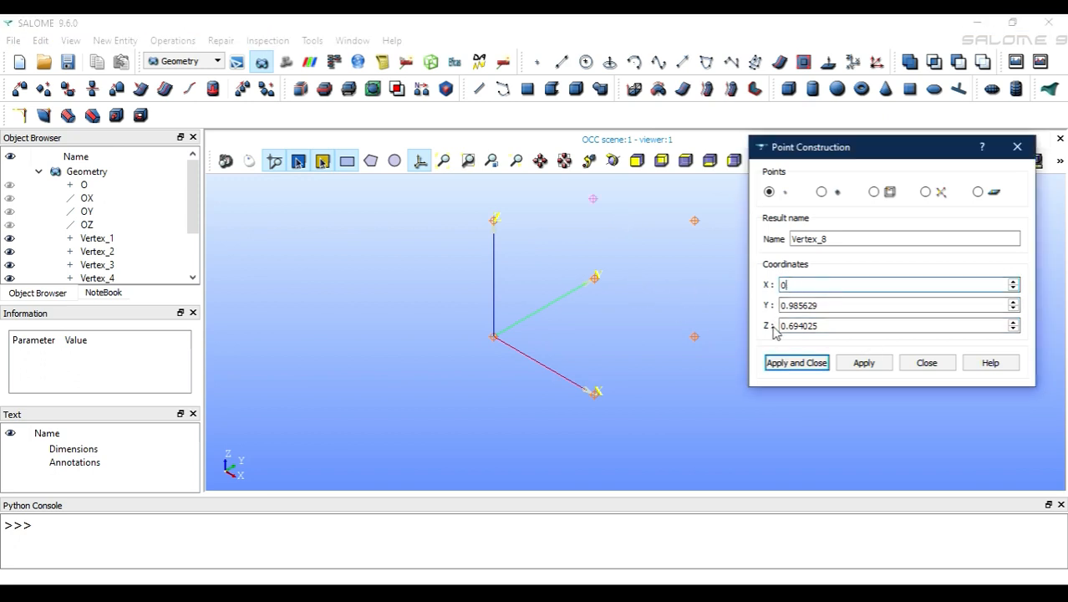
click(839, 305)
drag(839, 306, 680, 302)
text(1)
drag(826, 325, 750, 325)
text(1)
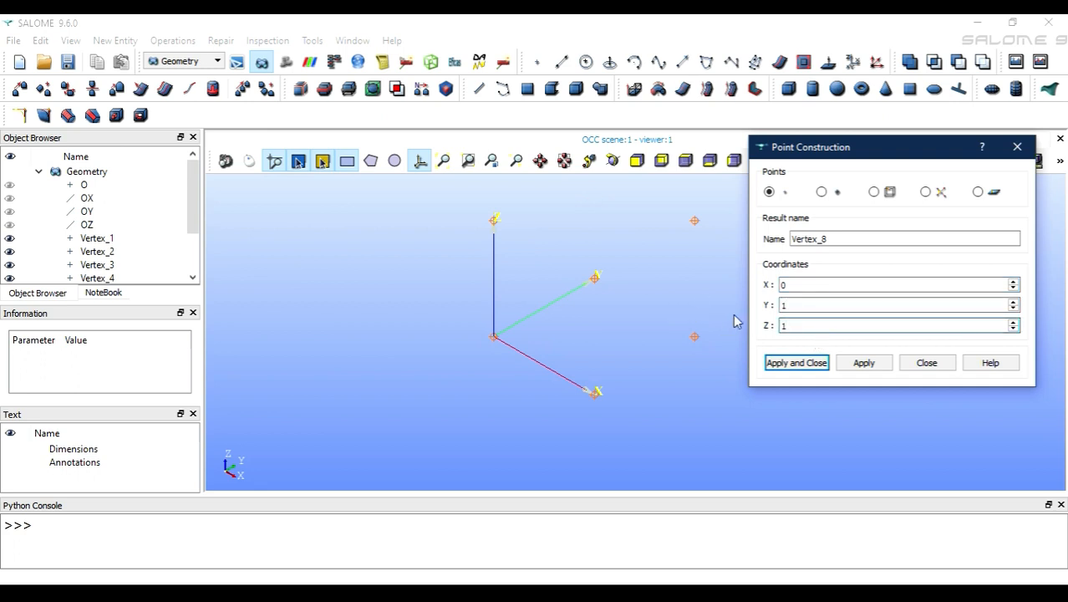
scroll(616, 274, up, 2)
scroll(616, 274, down, 3)
scroll(616, 274, down, 1)
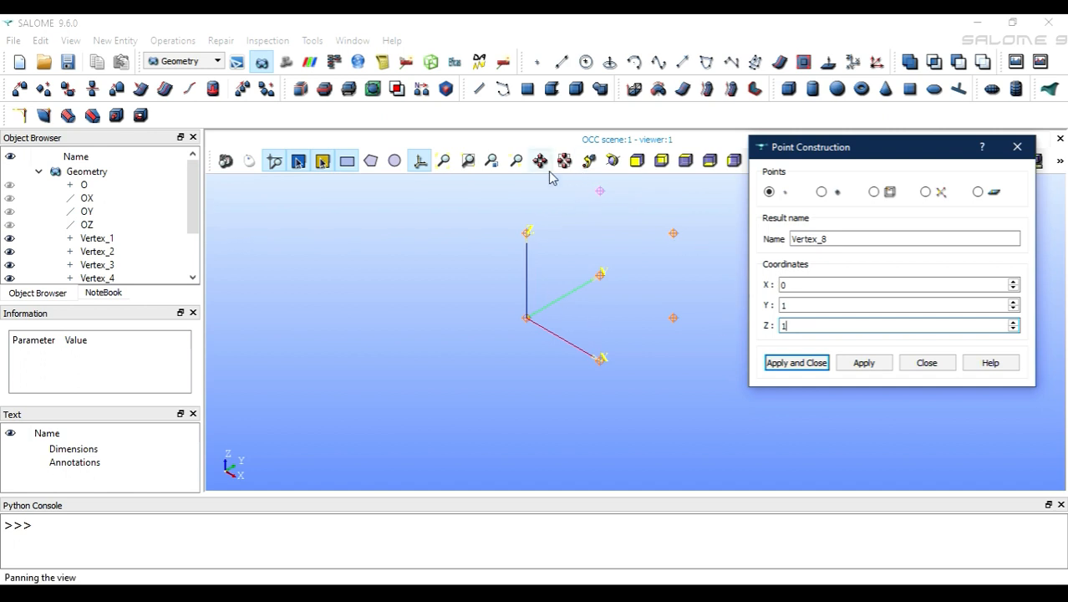
click(796, 363)
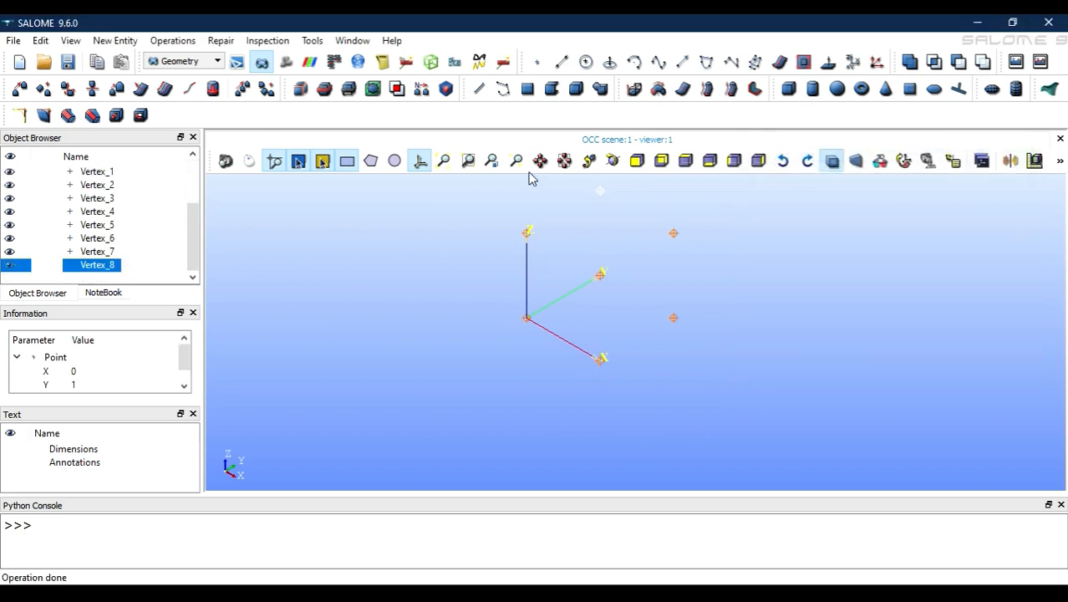
Step: Pan and rotate the orthographic view to examine all eight cube corner points without overlap
click(540, 162)
drag(577, 281, 566, 388)
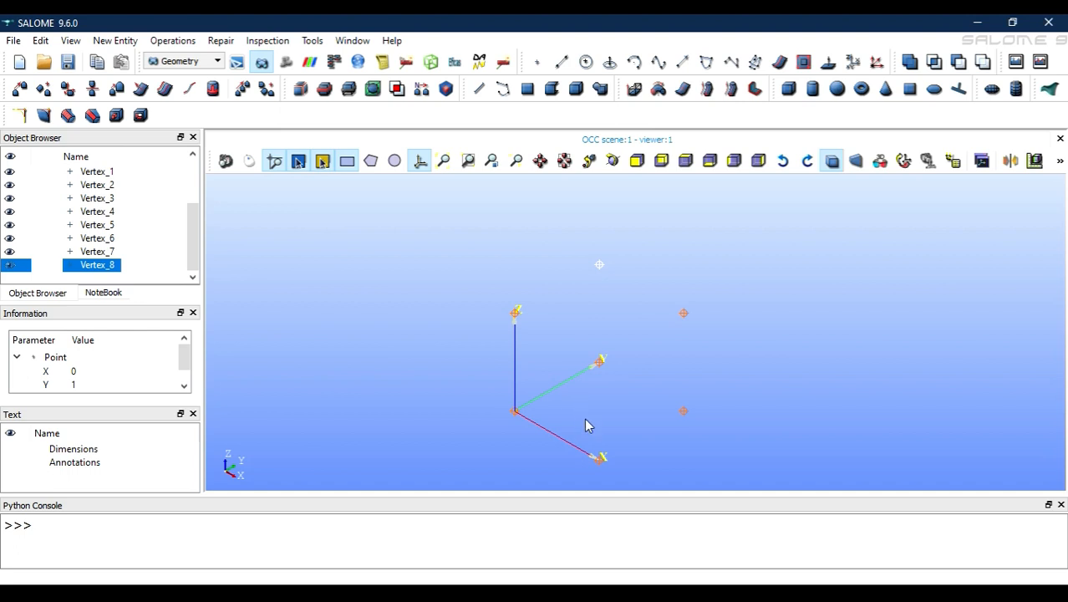
drag(592, 394, 664, 405)
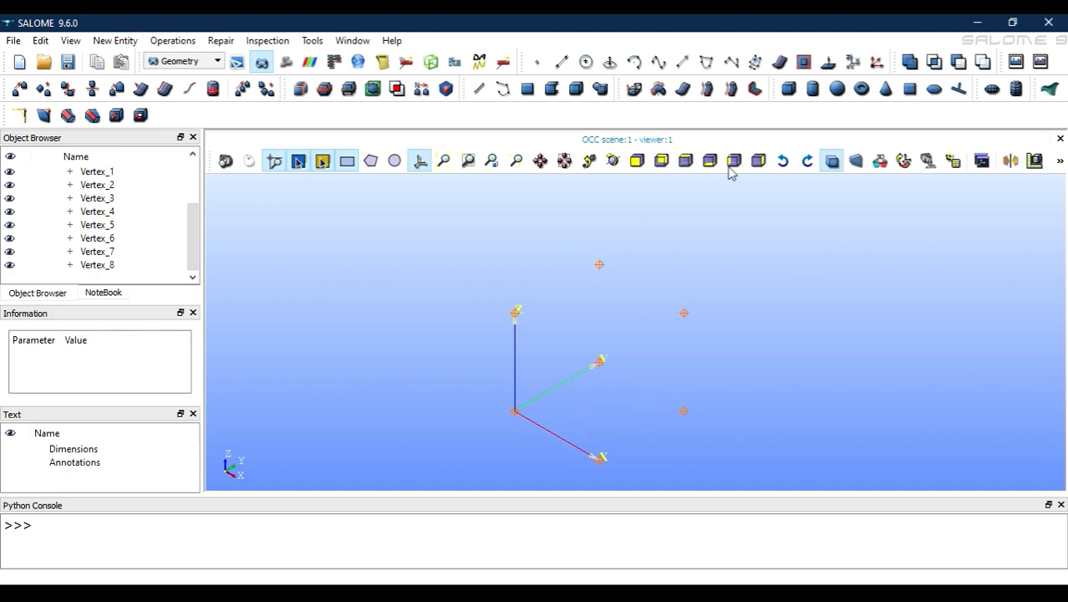
click(612, 161)
drag(592, 410, 573, 395)
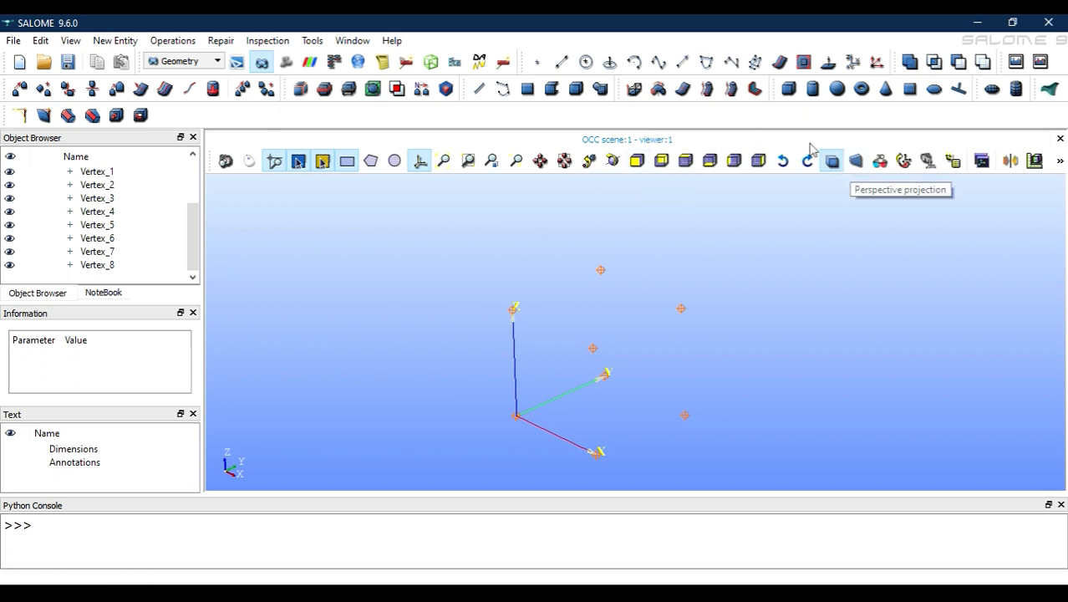
click(833, 162)
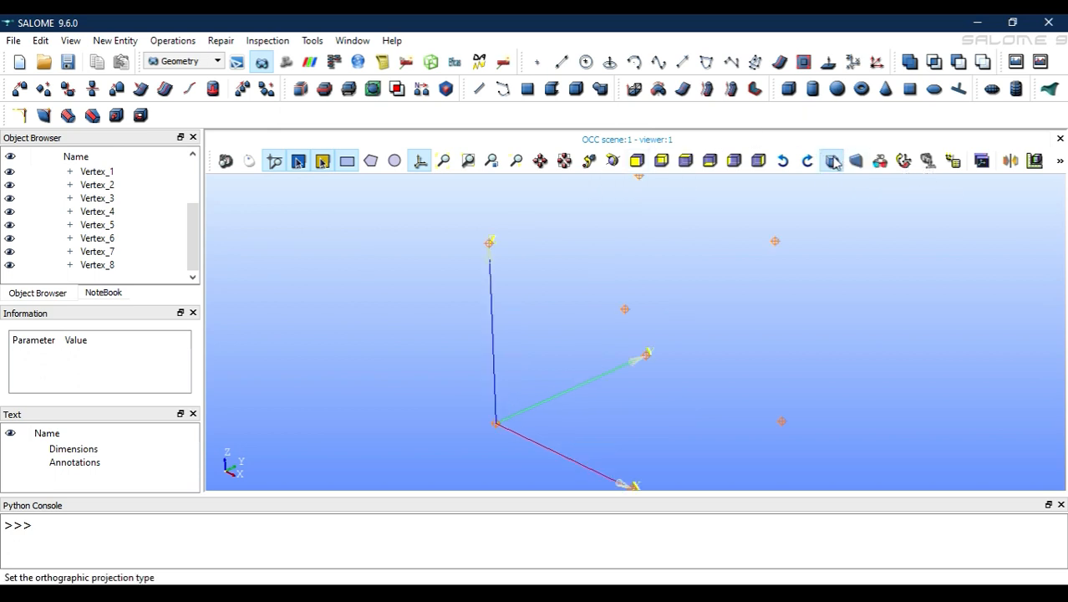
scroll(702, 317, down, 2)
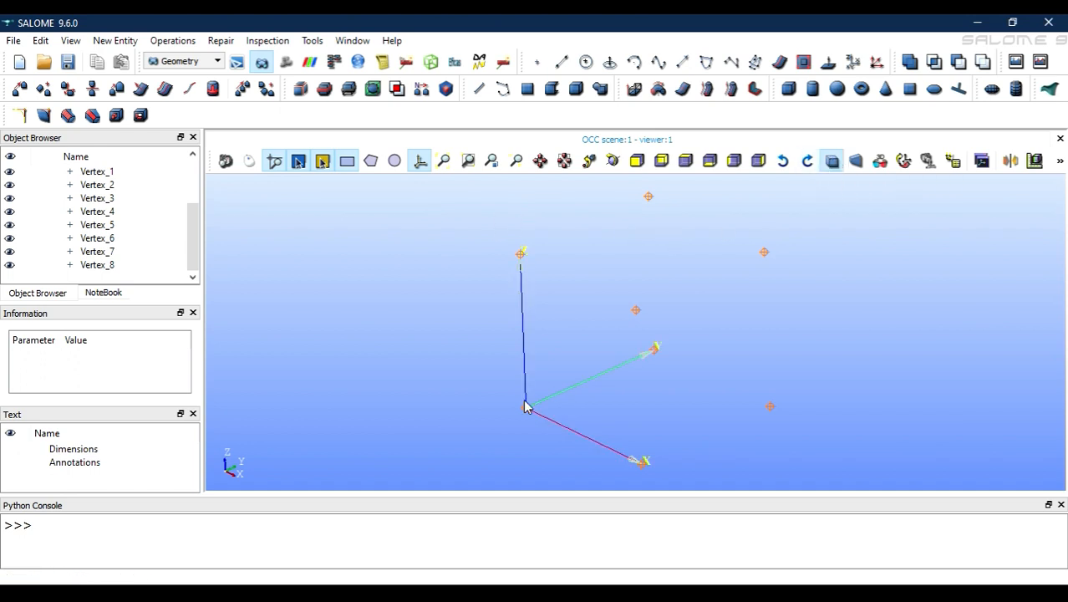
Step: Create a line from Vertex_1 to Vertex_2, with the line dialog moved clear of the points
click(98, 172)
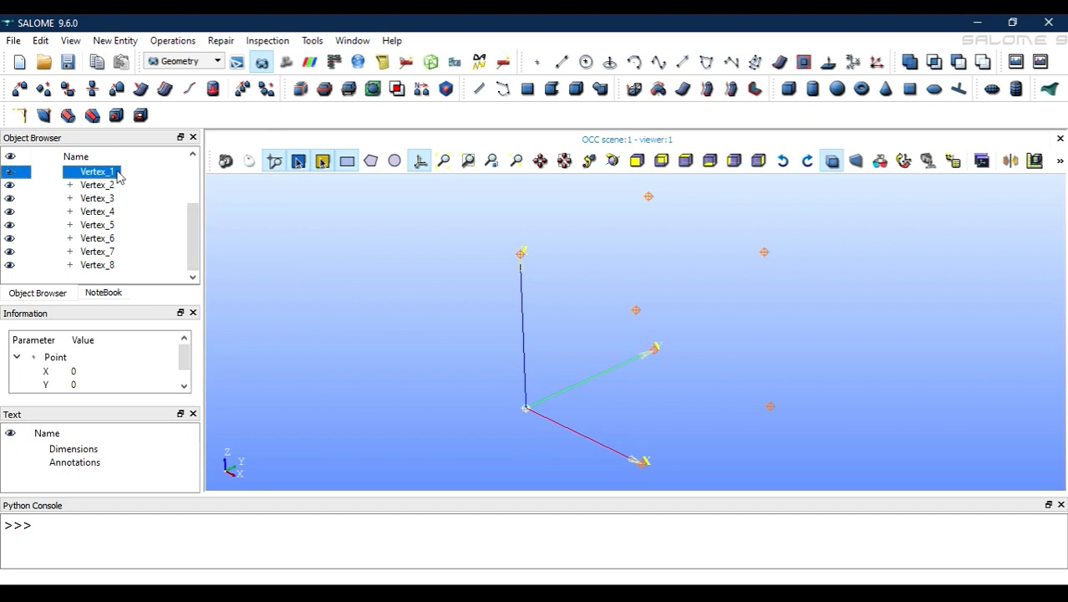
click(565, 63)
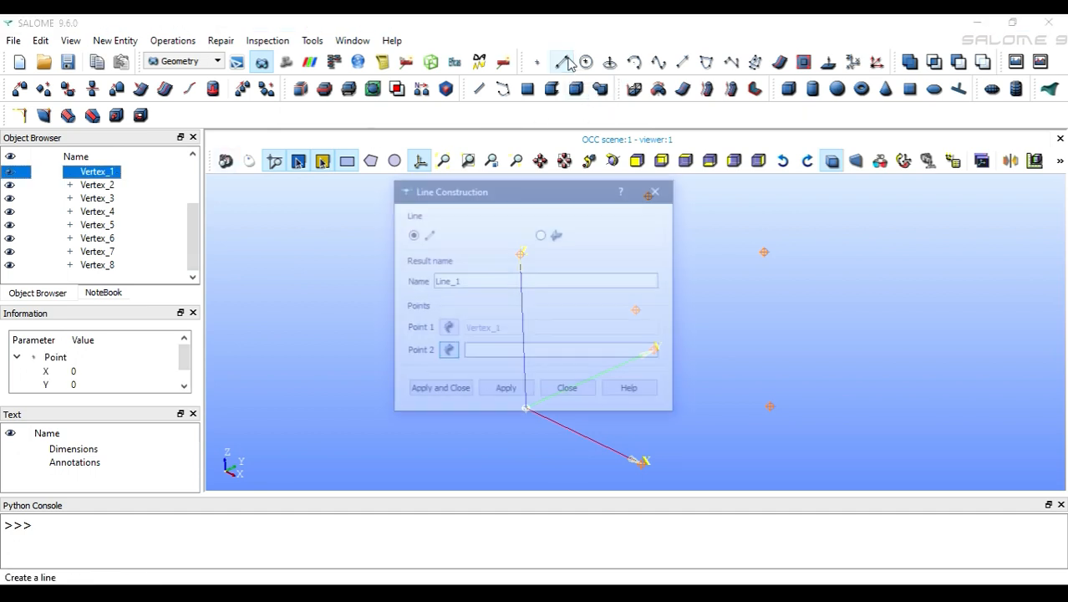
click(445, 331)
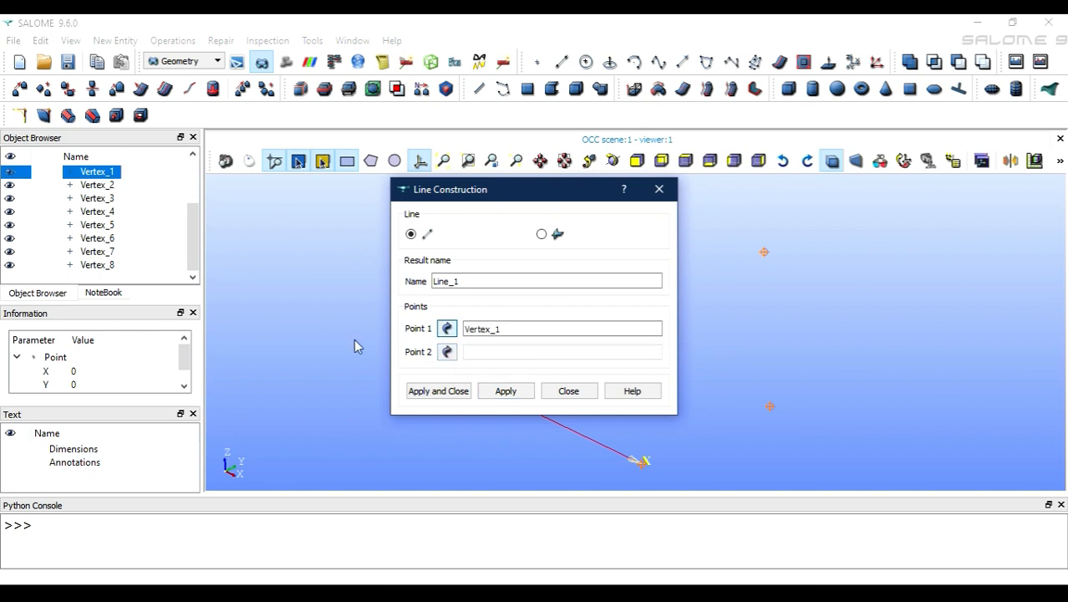
click(112, 185)
click(111, 173)
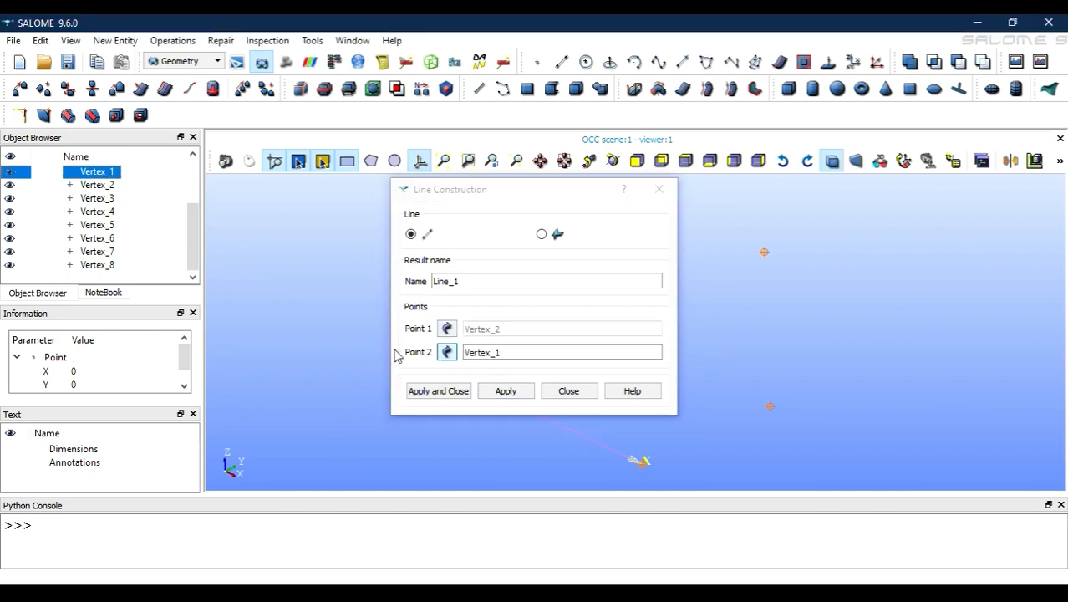
click(447, 329)
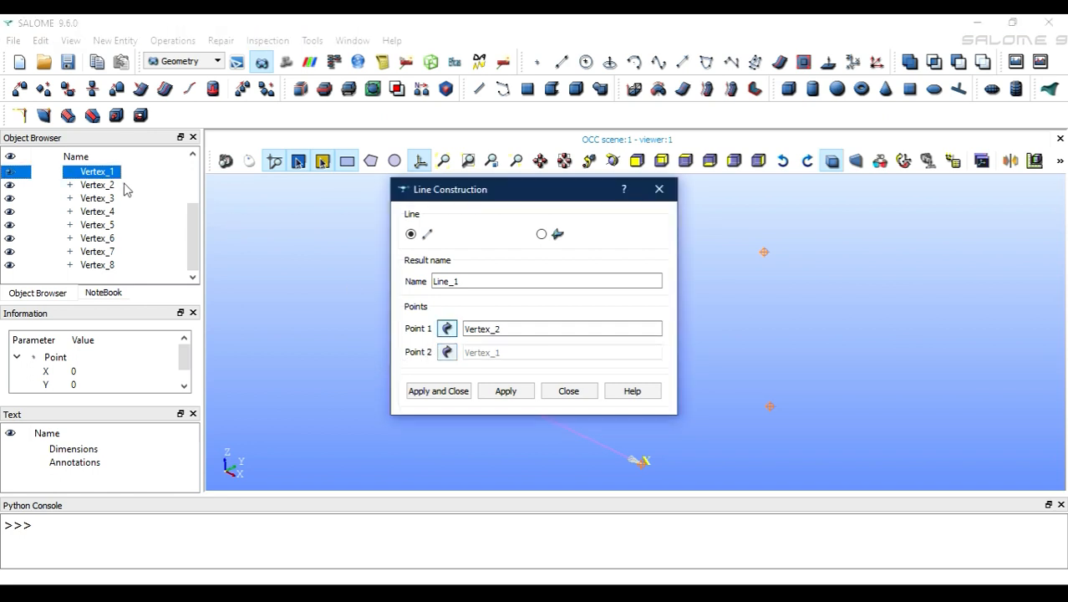
click(111, 186)
click(108, 173)
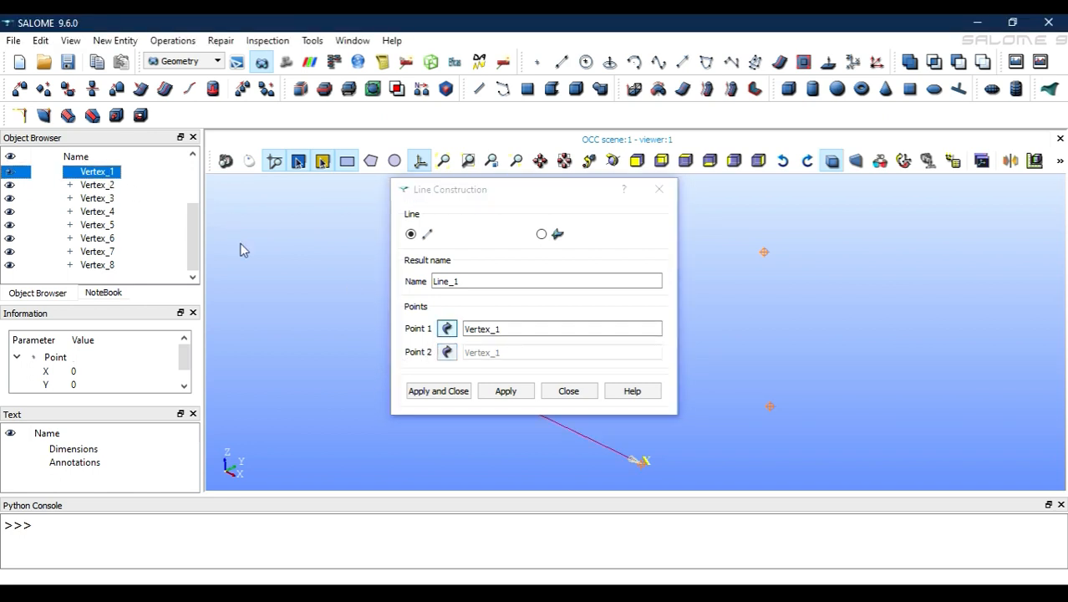
click(447, 352)
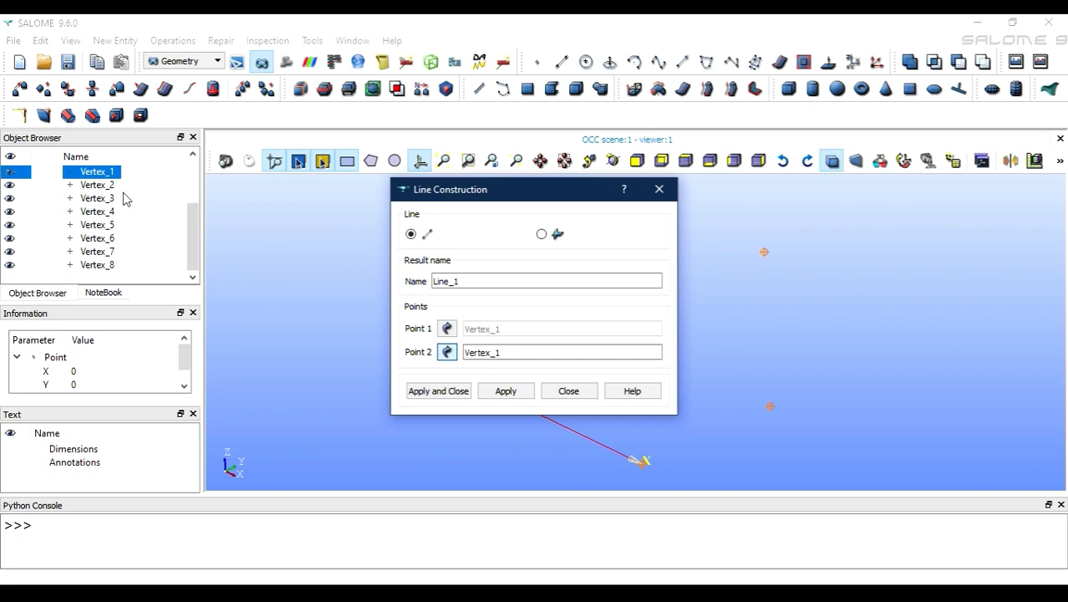
click(109, 185)
drag(526, 197, 869, 139)
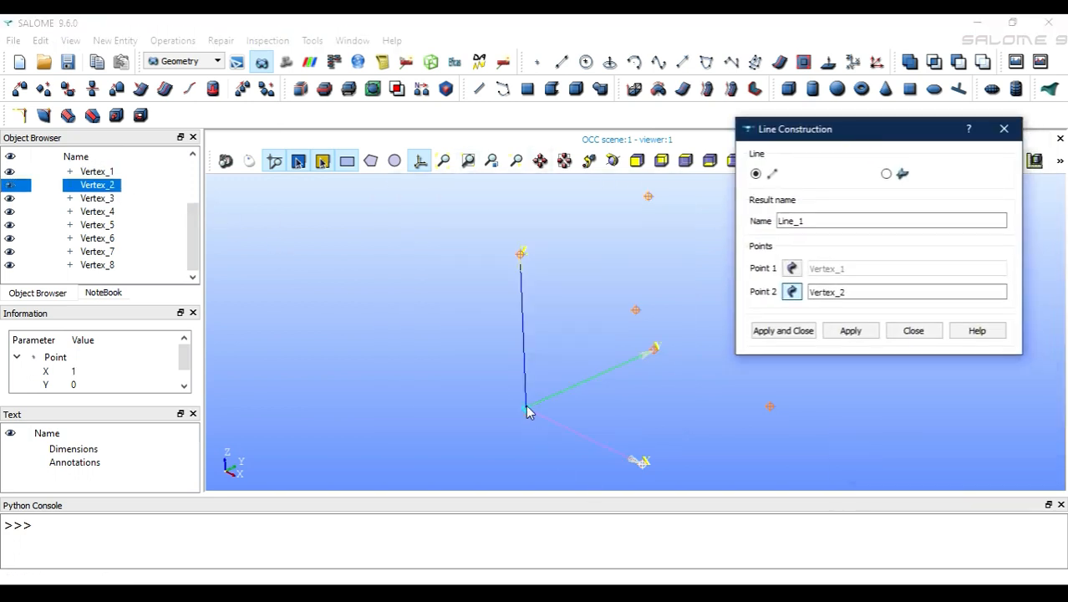
click(848, 329)
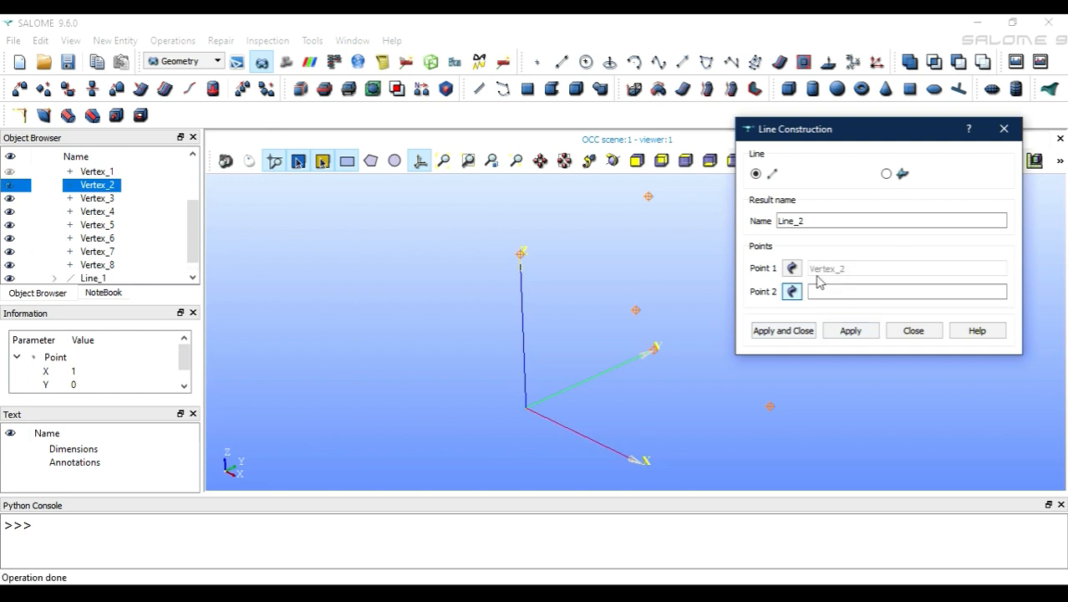
Step: Create a line from Vertex_2 to Vertex_3
click(109, 200)
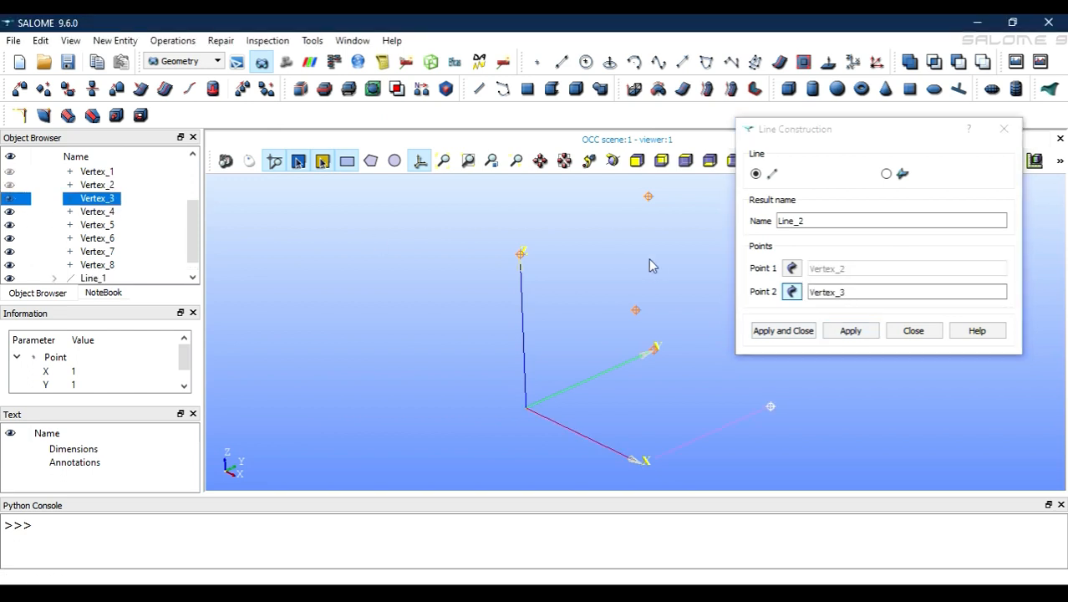
click(871, 336)
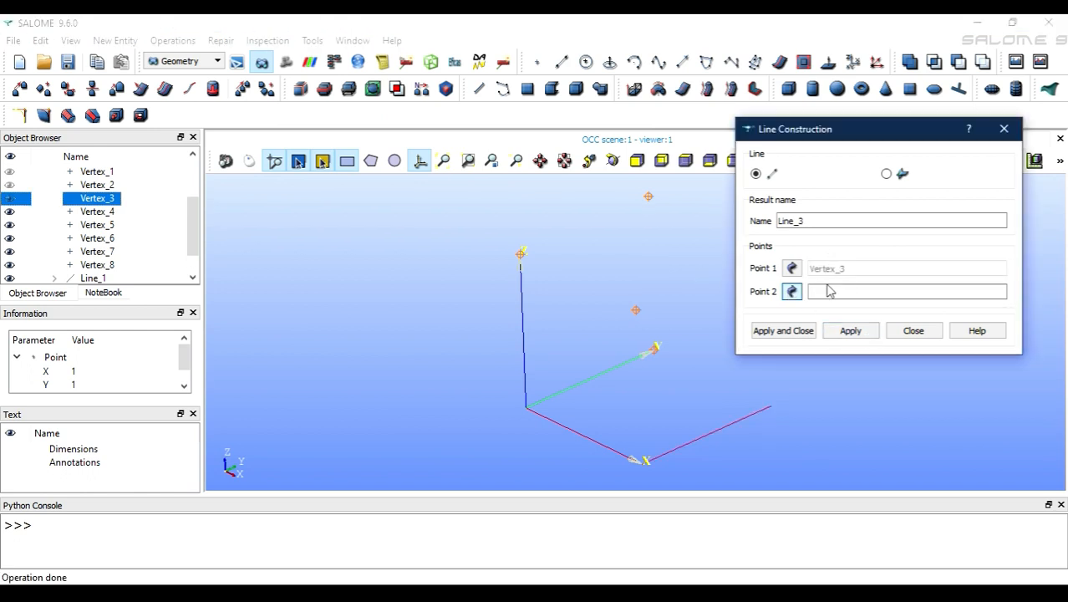
Step: Complete the cube's bottom square with lines from Vertex_3 to Vertex_4 and from Vertex_4 to Vertex_1
click(113, 214)
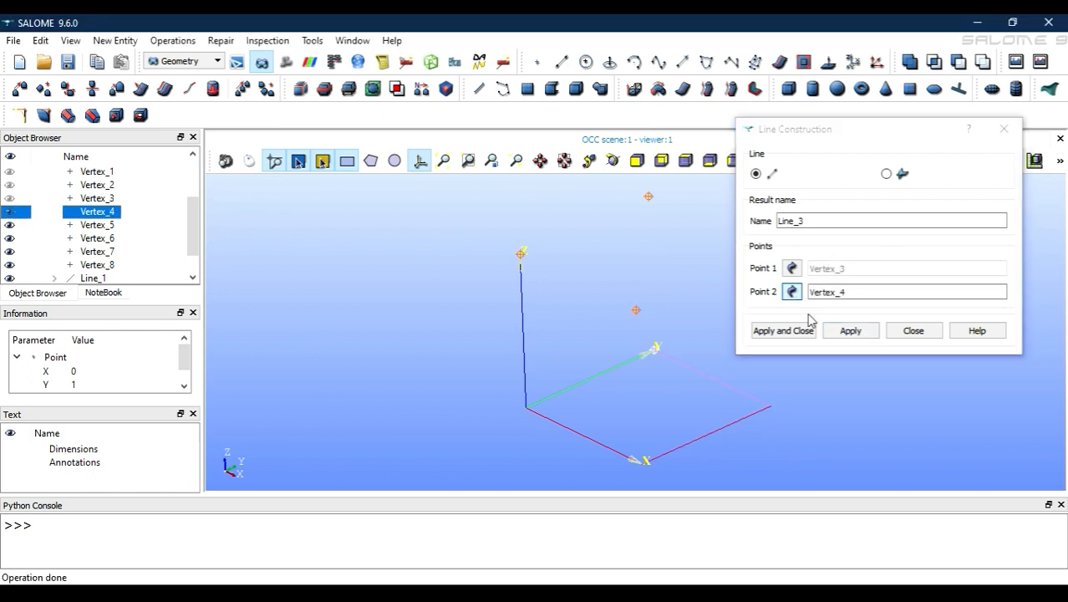
click(858, 338)
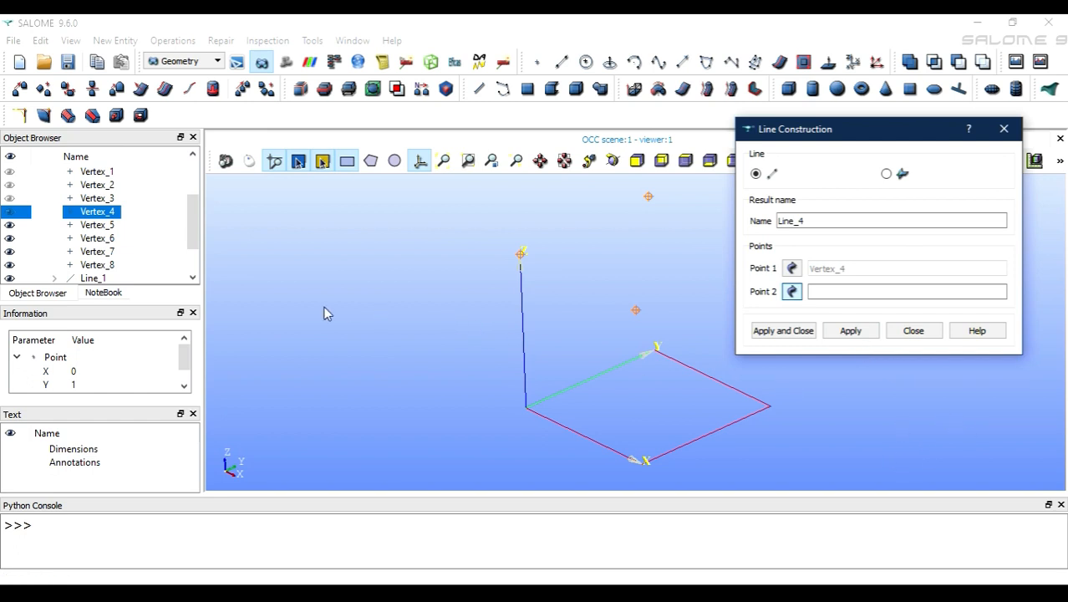
click(100, 172)
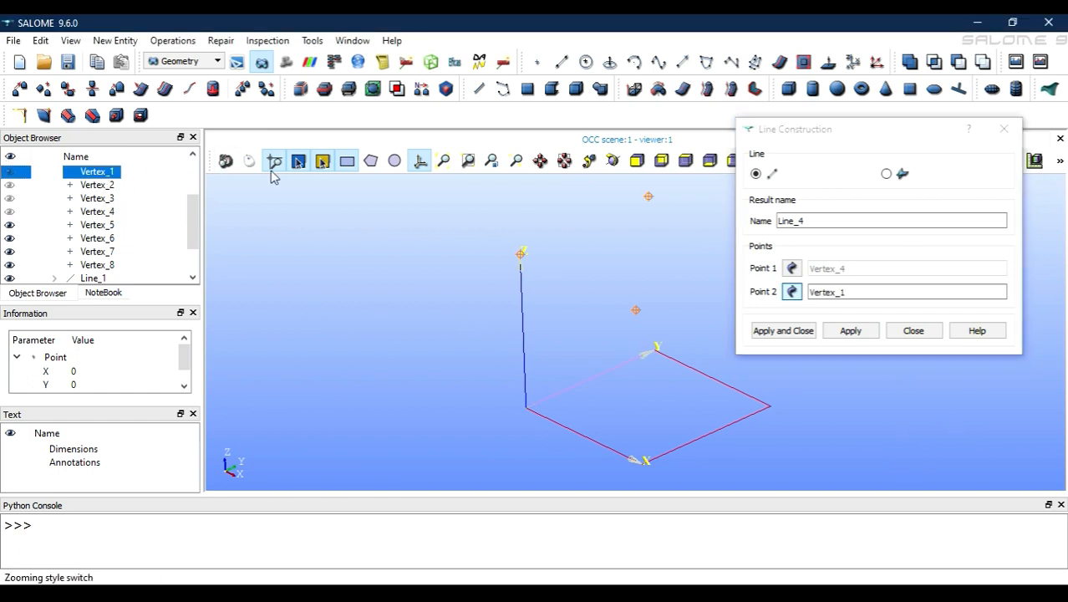
click(848, 331)
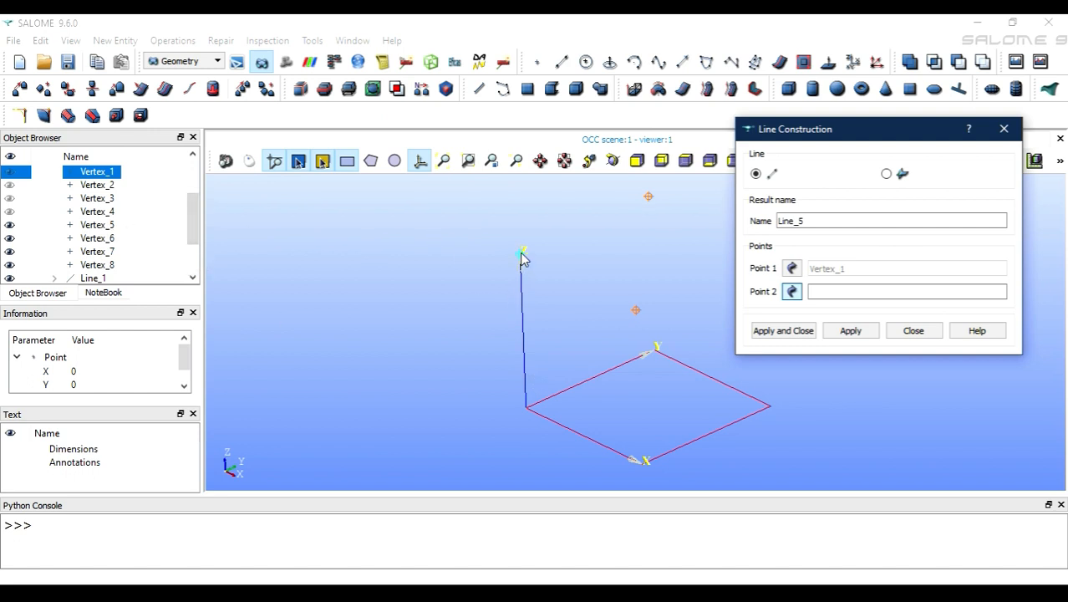
Step: Create two vertical edges as lines from Vertex_1 to Vertex_5 and from Vertex_2 to Vertex_6
click(107, 226)
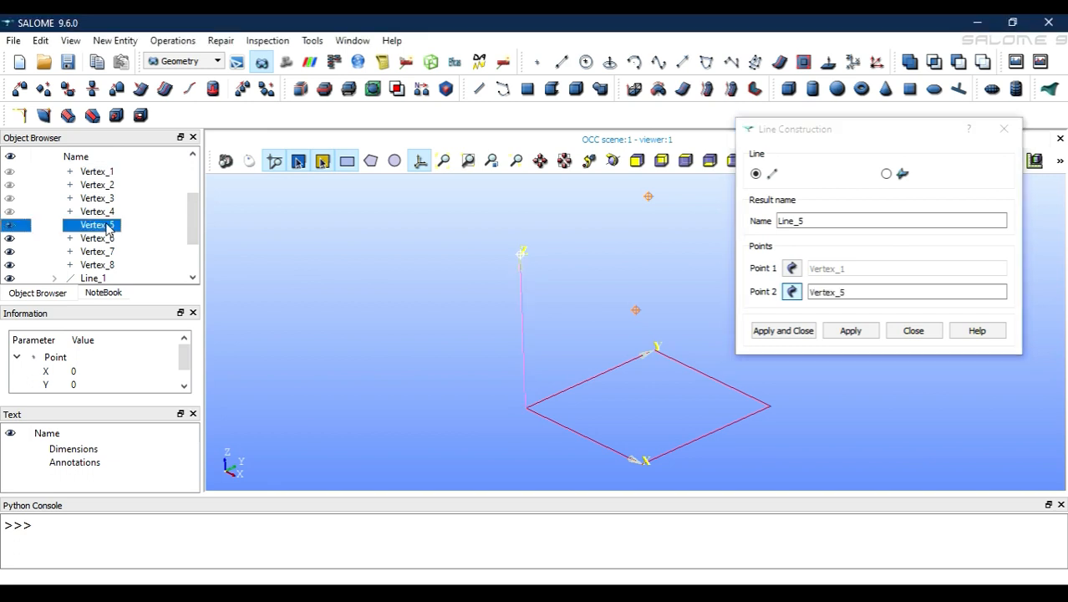
click(850, 331)
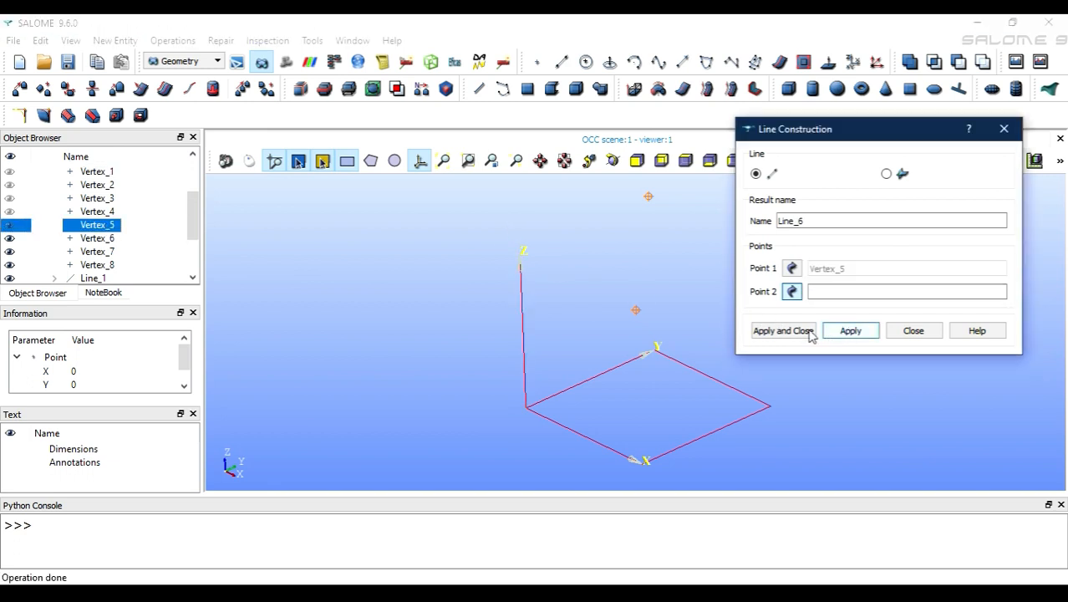
click(113, 186)
click(790, 268)
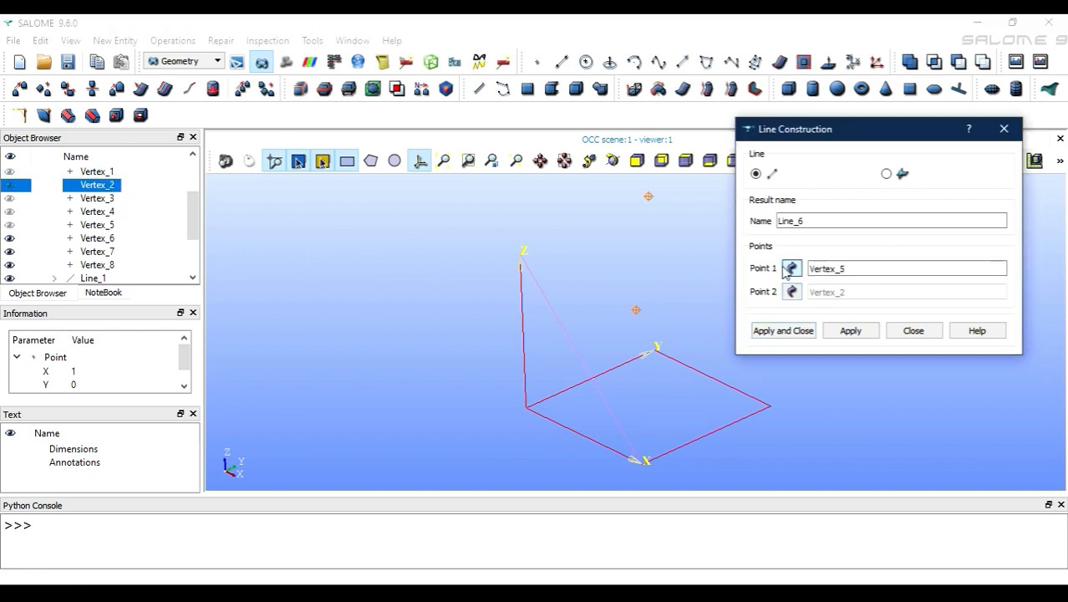
click(104, 198)
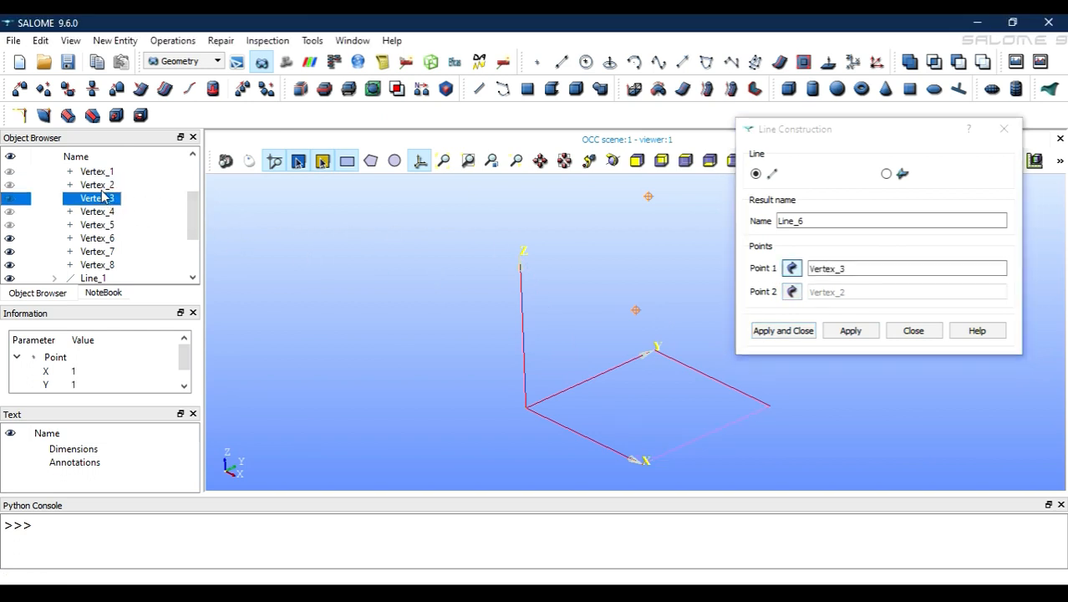
click(99, 185)
click(791, 291)
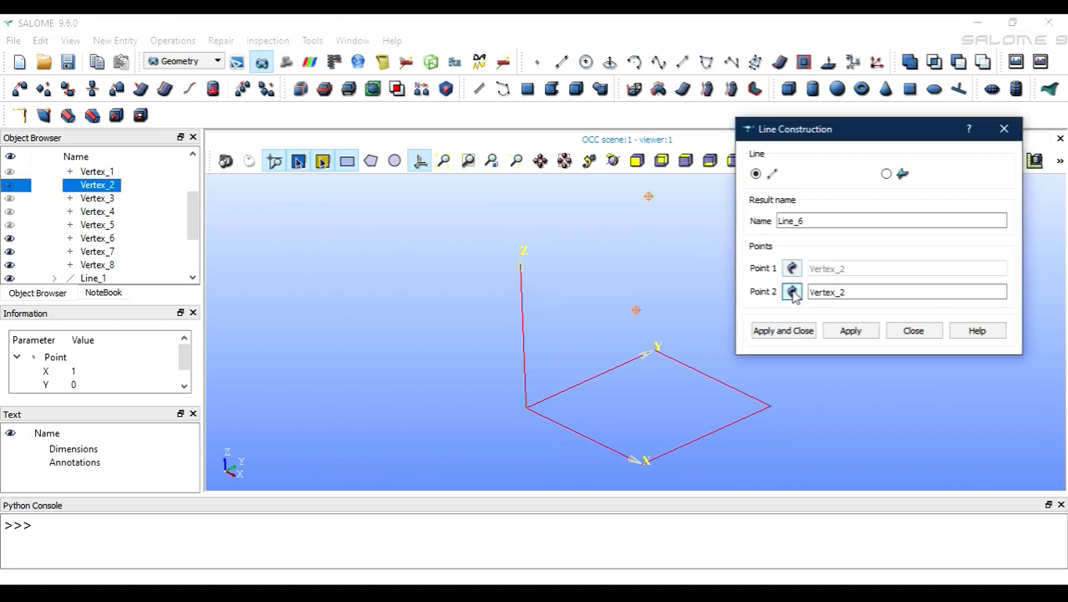
click(112, 240)
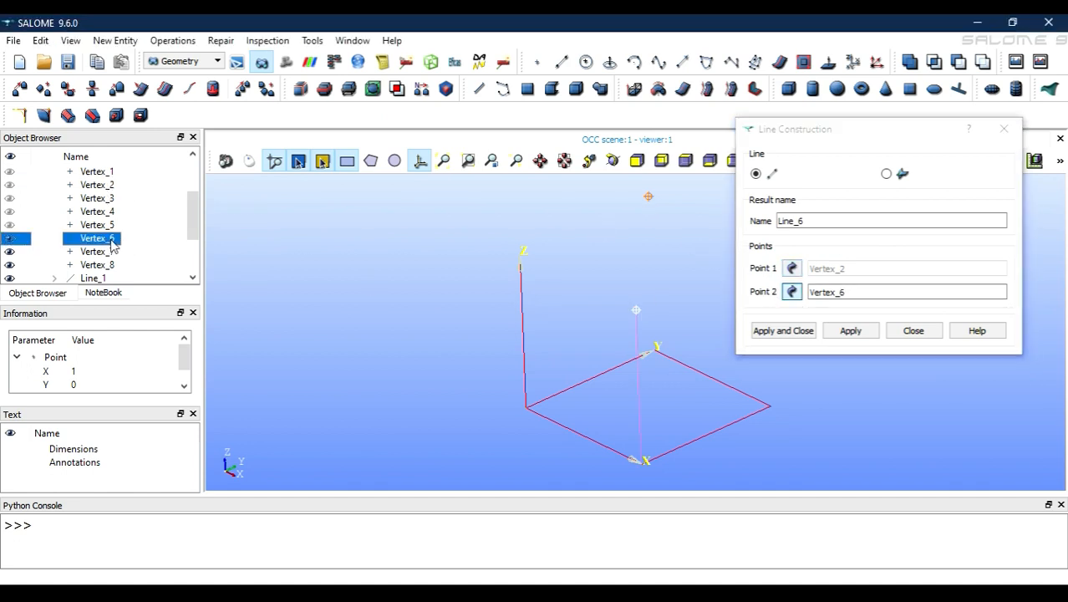
click(850, 330)
Step: Create a line from Vertex_3 to Vertex_7, with the line dialog moved clear of that edge
click(793, 269)
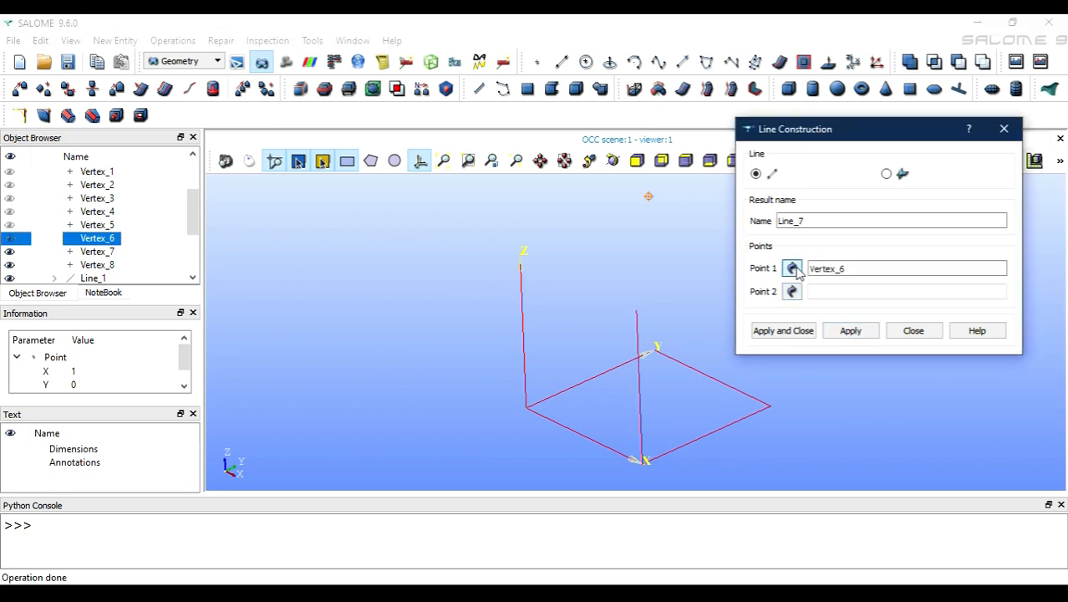
click(110, 200)
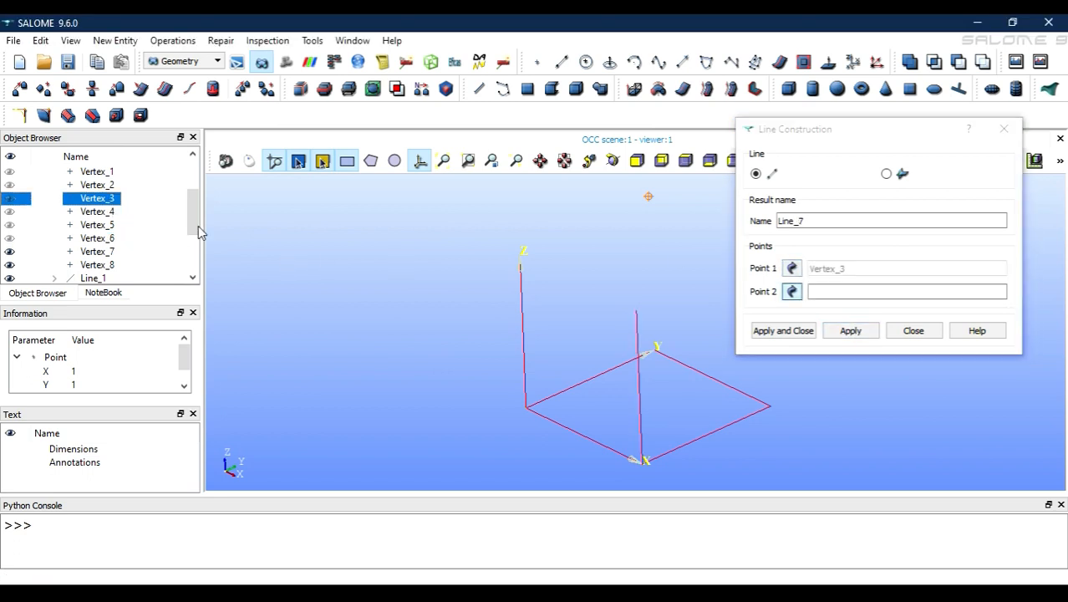
click(107, 253)
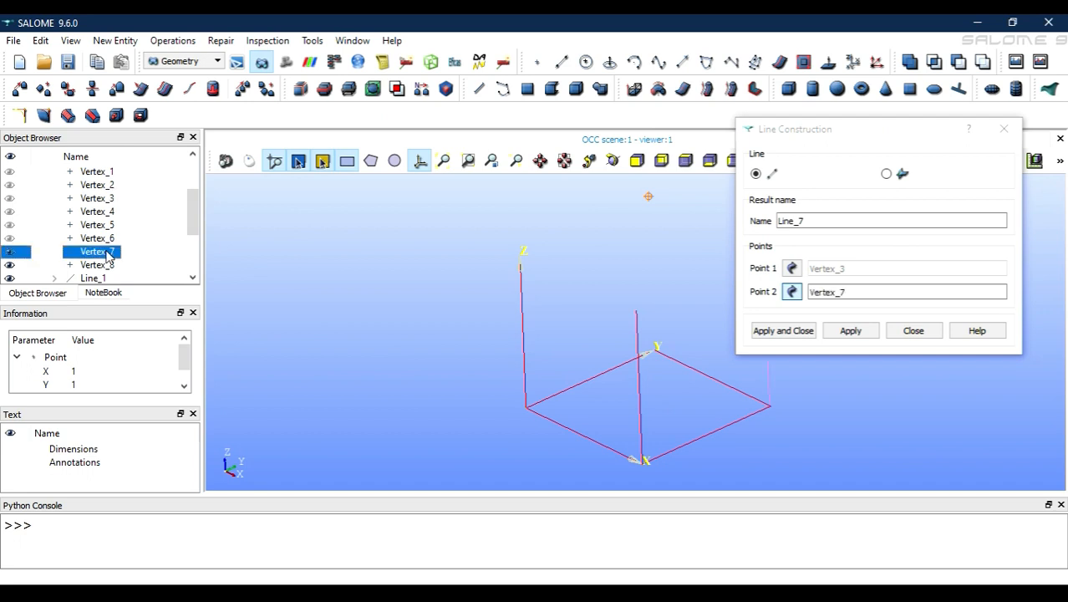
drag(803, 132, 899, 121)
click(947, 318)
Step: Create the last vertical edge as a line from Vertex_4 to Vertex_8
click(889, 258)
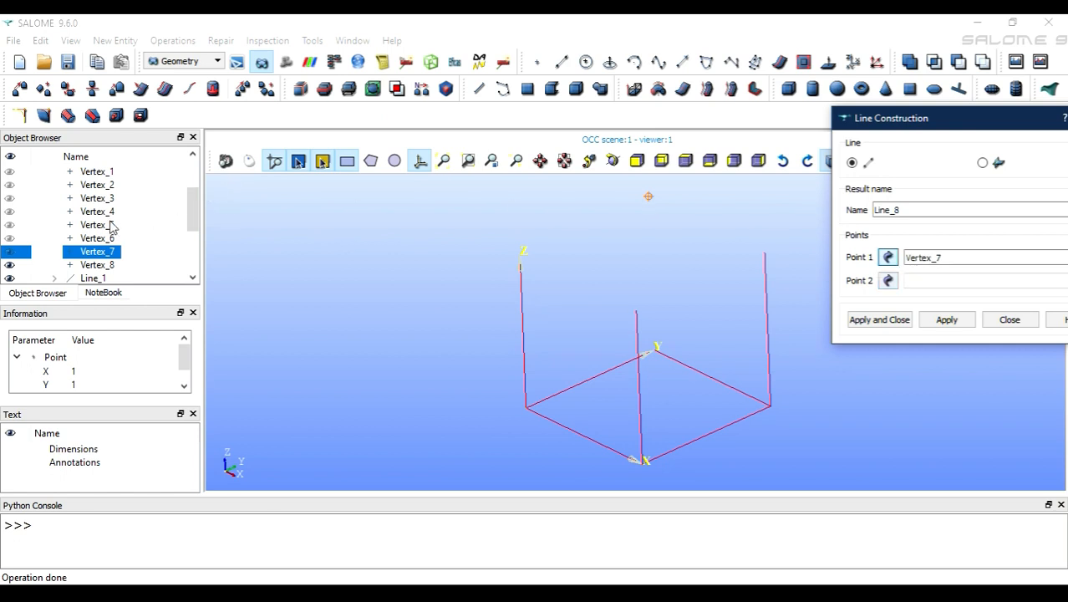
click(110, 217)
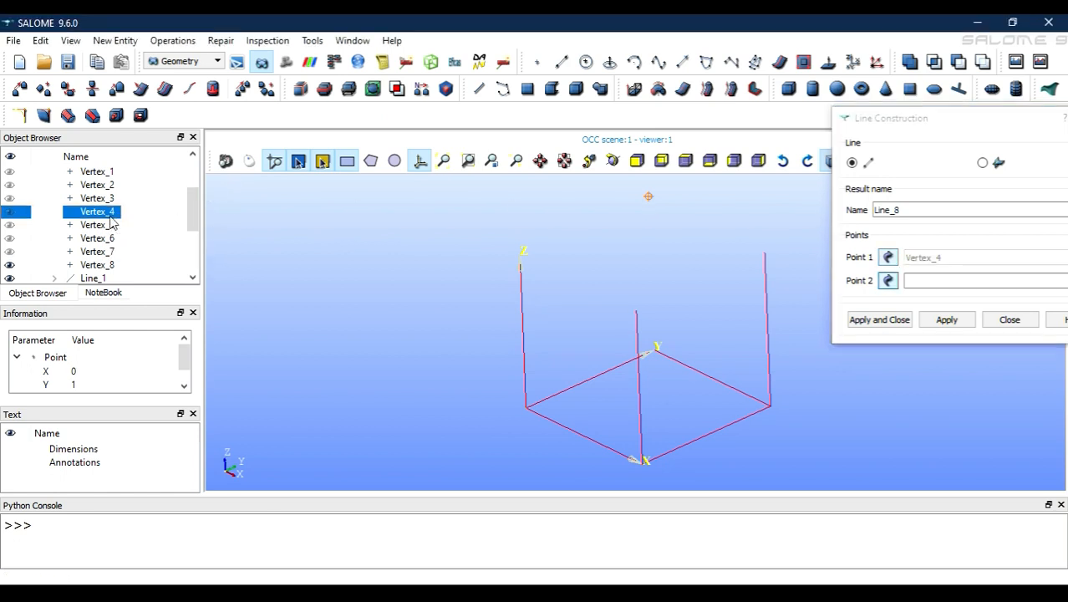
click(113, 266)
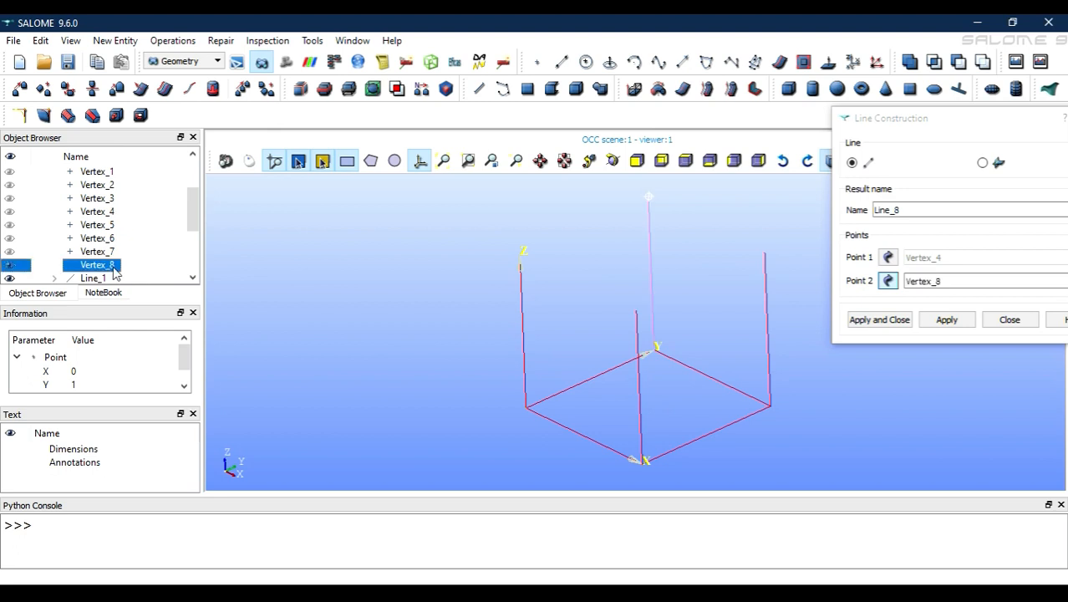
click(942, 322)
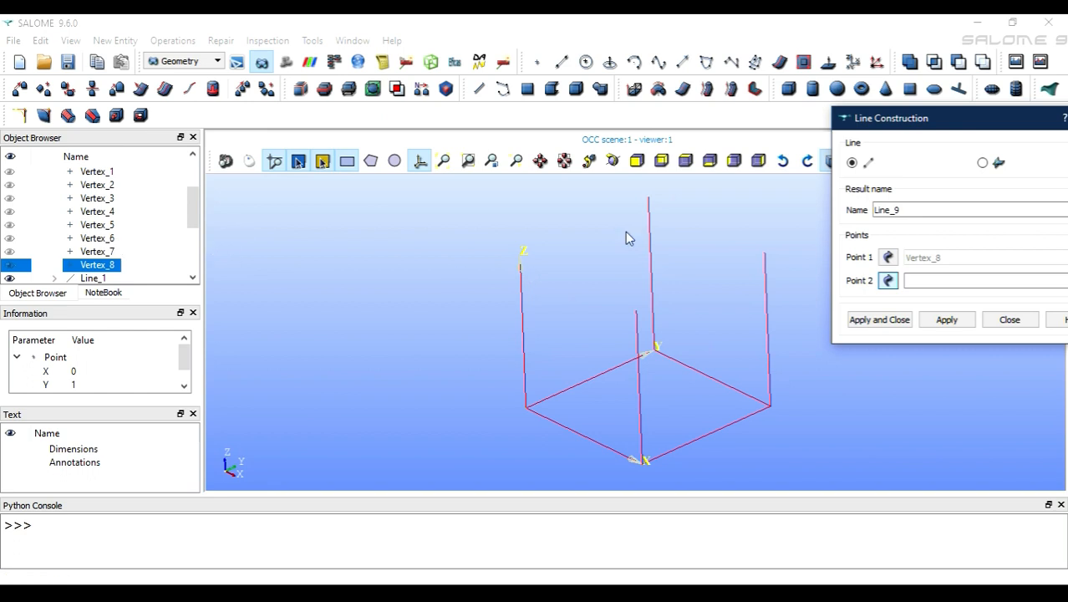
Step: Create two edges of the top square as lines from Vertex_5 to Vertex_6 and from Vertex_6 to Vertex_7
click(888, 258)
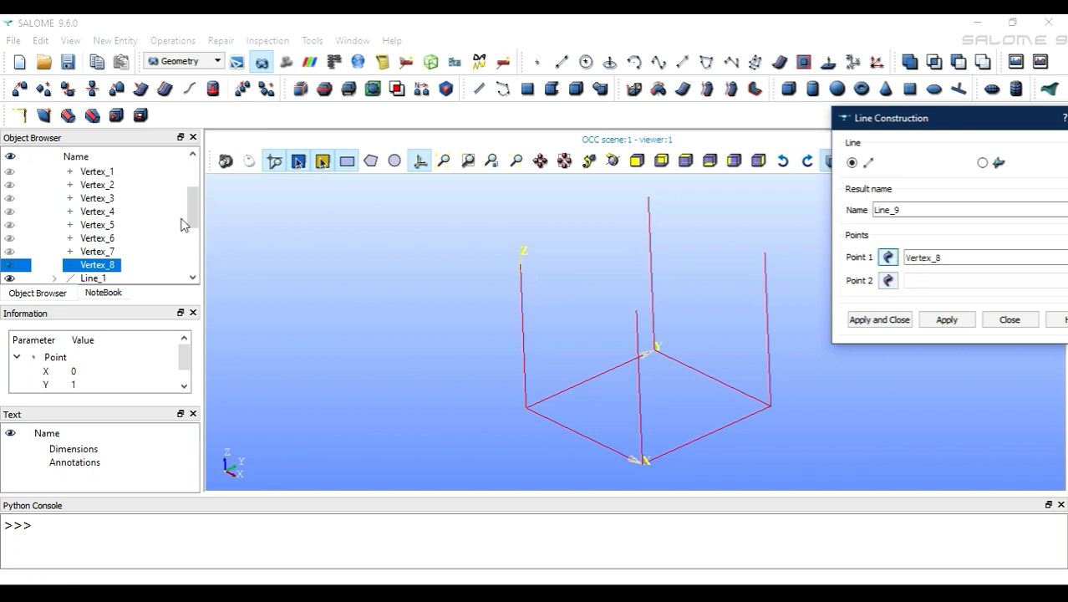
click(102, 225)
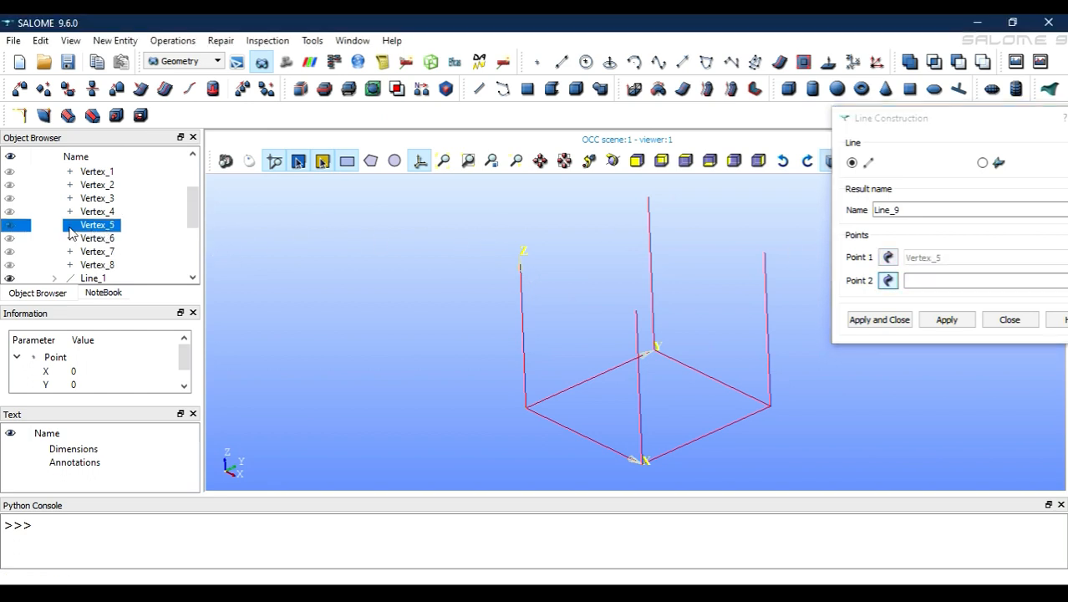
click(98, 238)
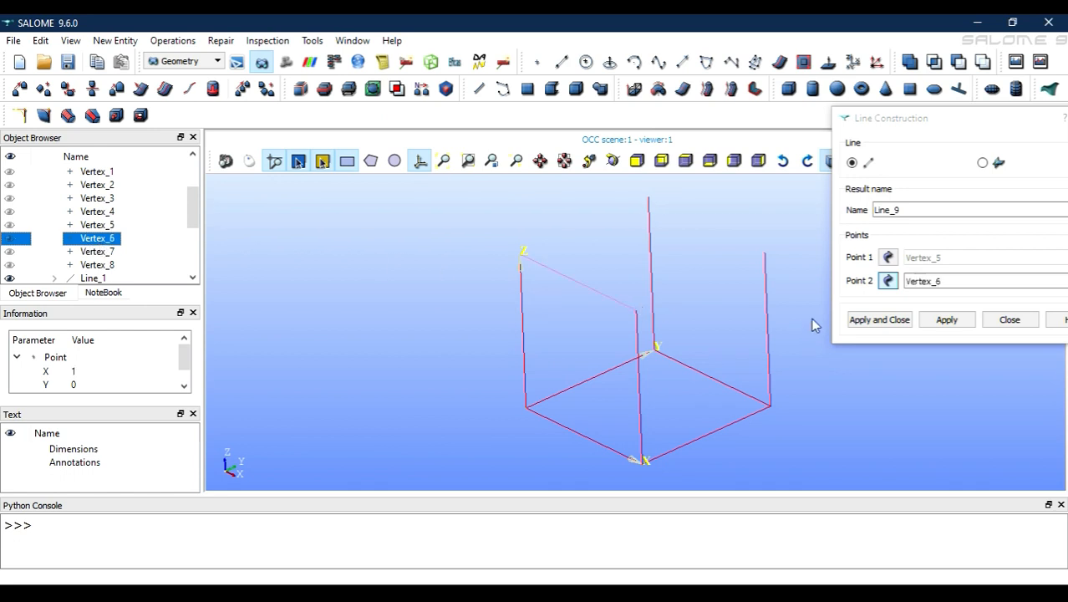
click(947, 319)
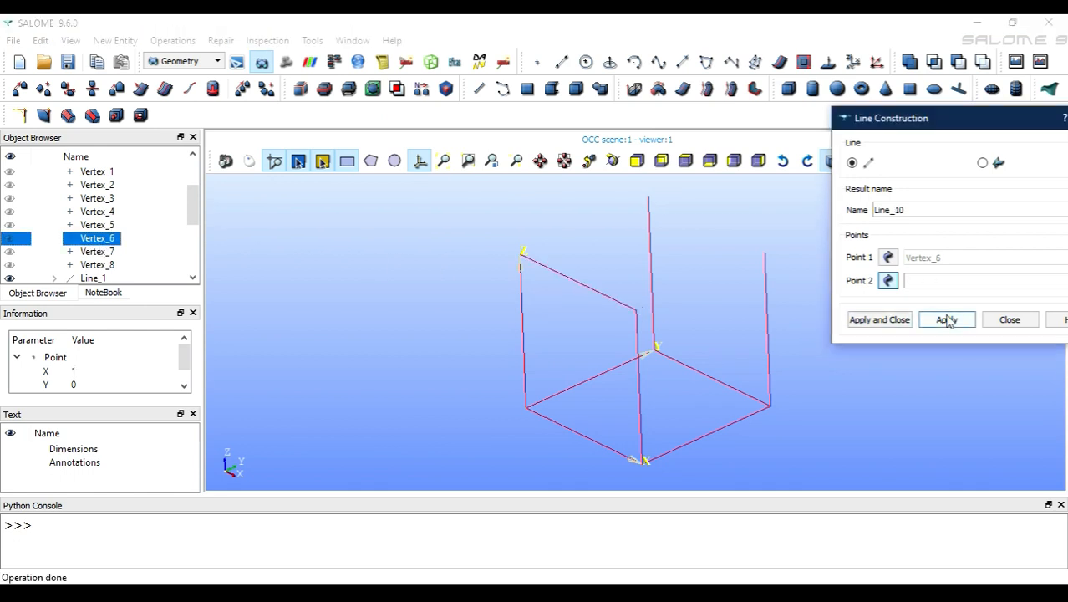
click(107, 252)
click(955, 321)
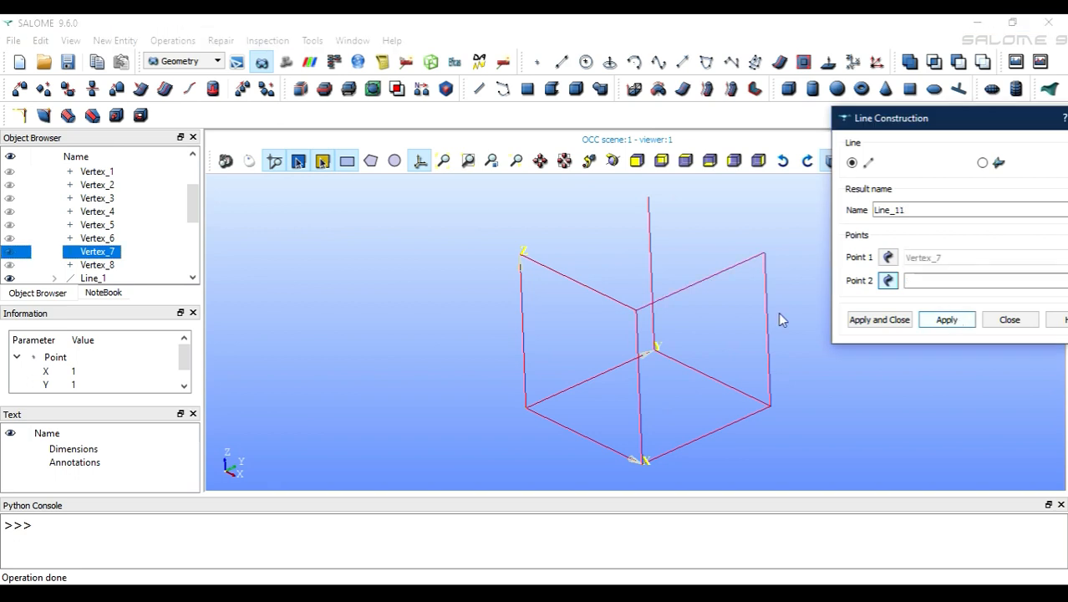
Step: Close the top square with lines from Vertex_7 to Vertex_8 and Vertex_8 to Vertex_5, finish line construction, and clear the selection
click(98, 265)
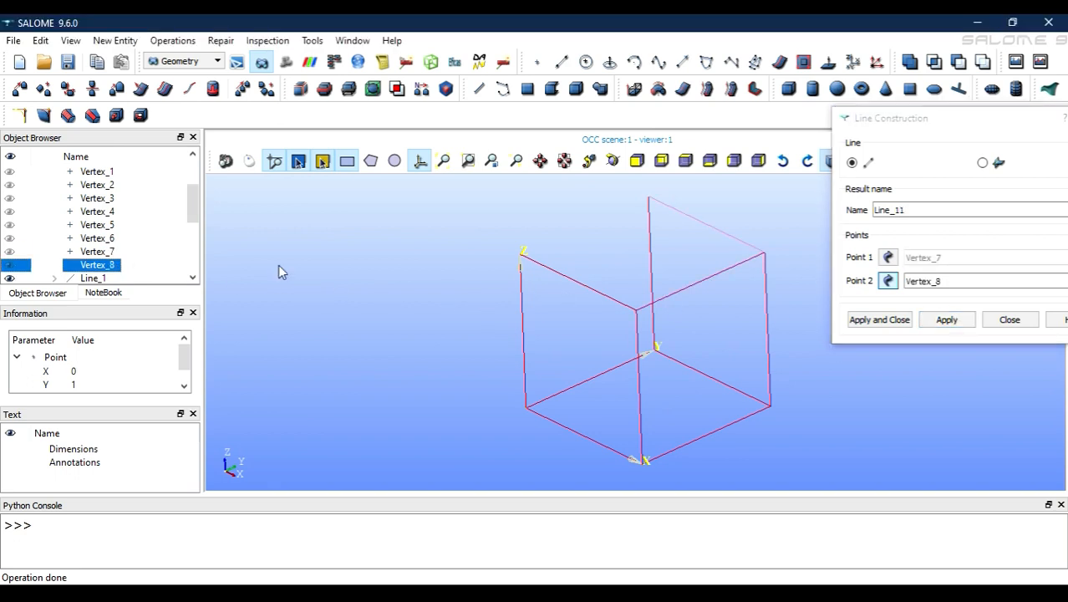
click(946, 320)
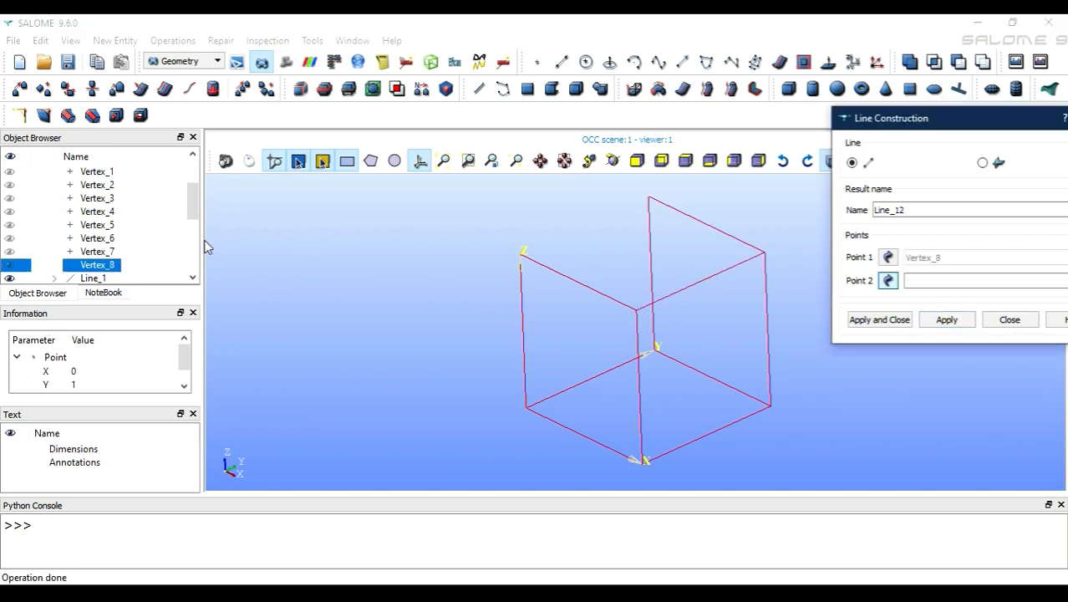
click(109, 226)
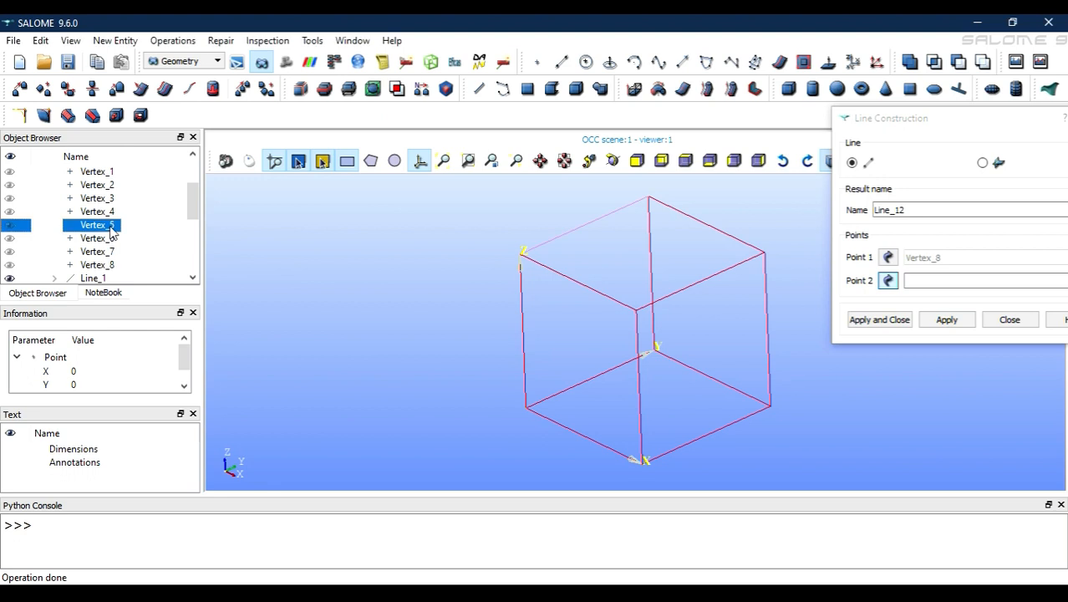
click(891, 320)
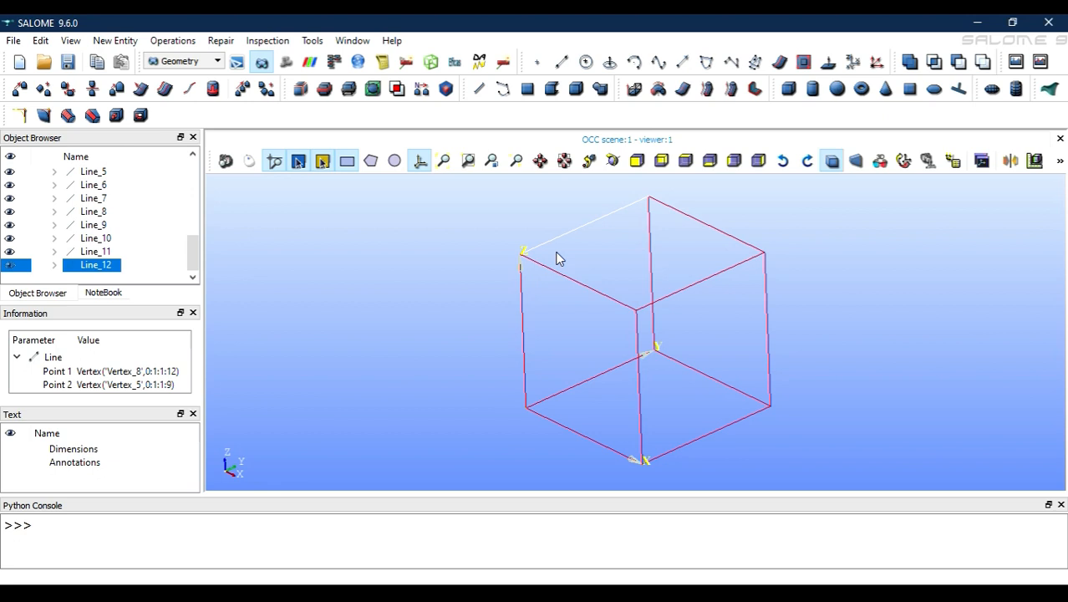
click(381, 328)
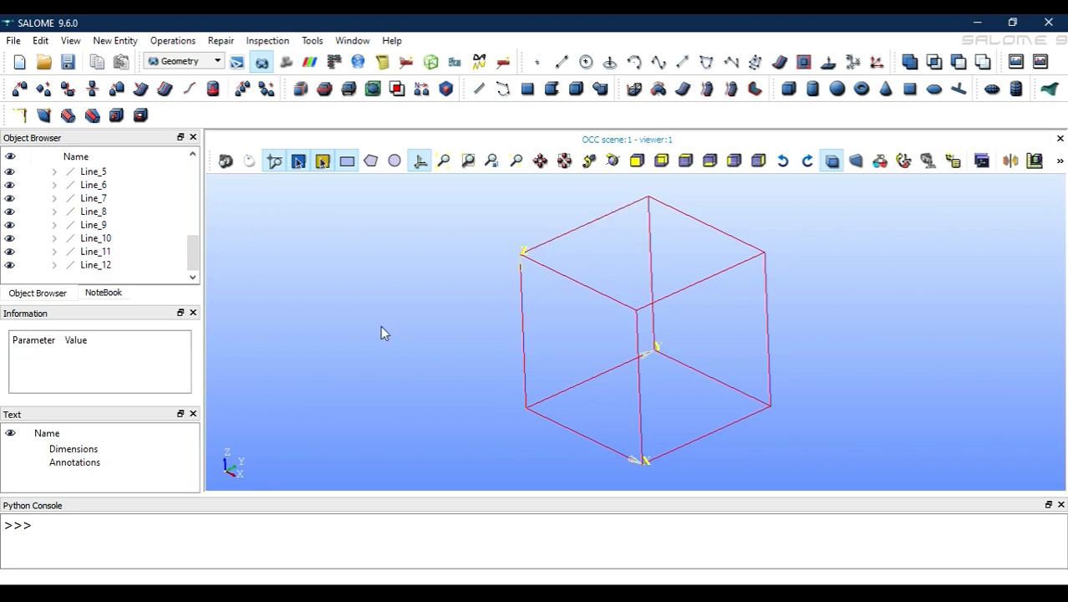
Step: Build a wire named Wire_1 from the edges Line_1 to Line_4, with tolerance 1e-07, and move the wire dialog clear of the cube
scroll(113, 243, up, 4)
scroll(113, 248, down, 4)
scroll(171, 255, up, 2)
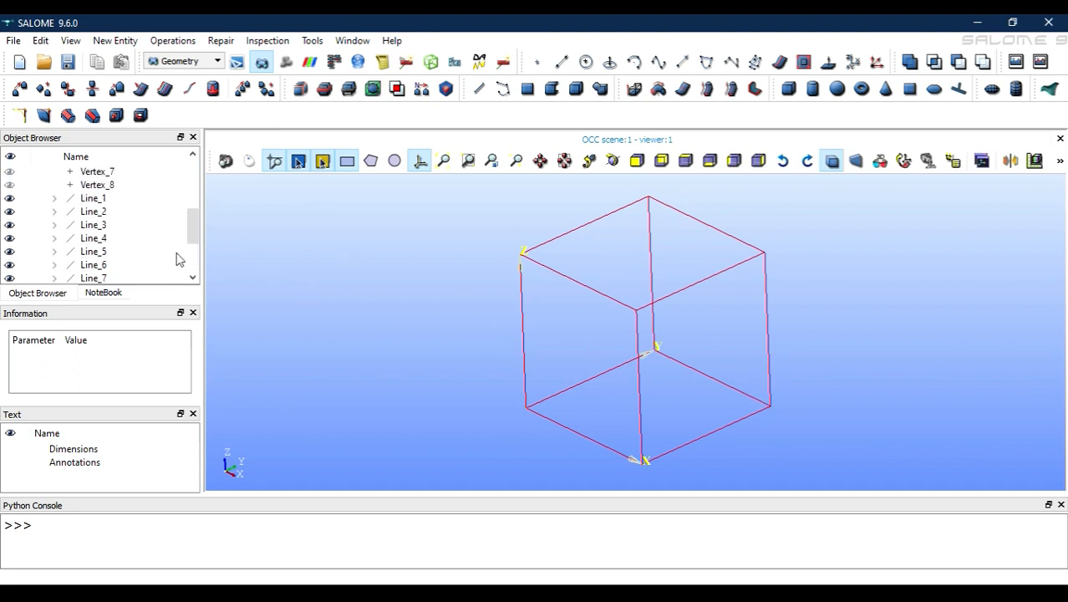
click(98, 201)
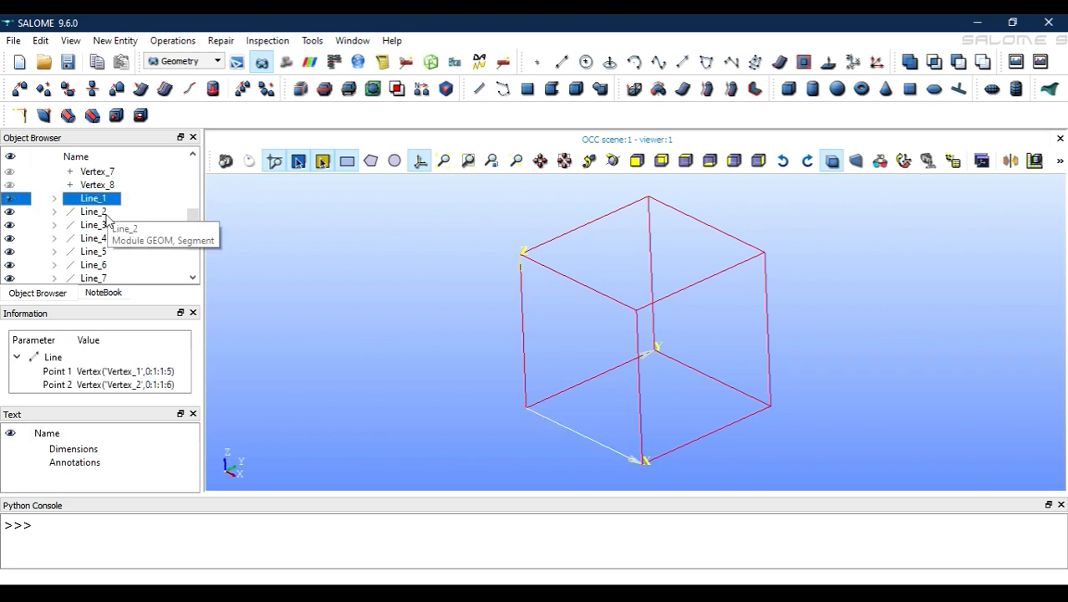
ctrl+click(106, 215)
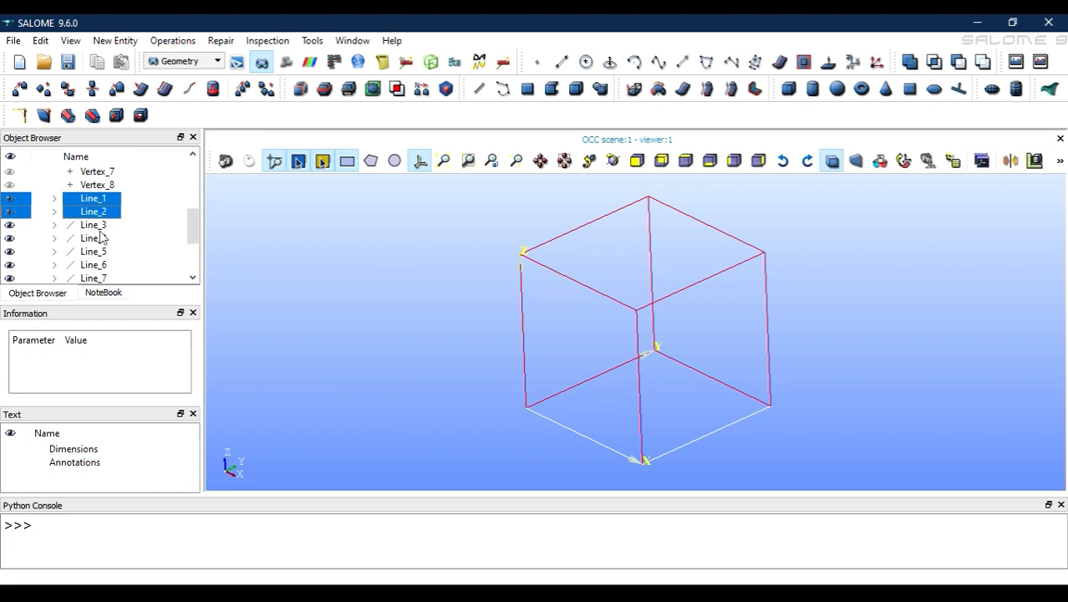
ctrl+click(100, 227)
ctrl+click(99, 240)
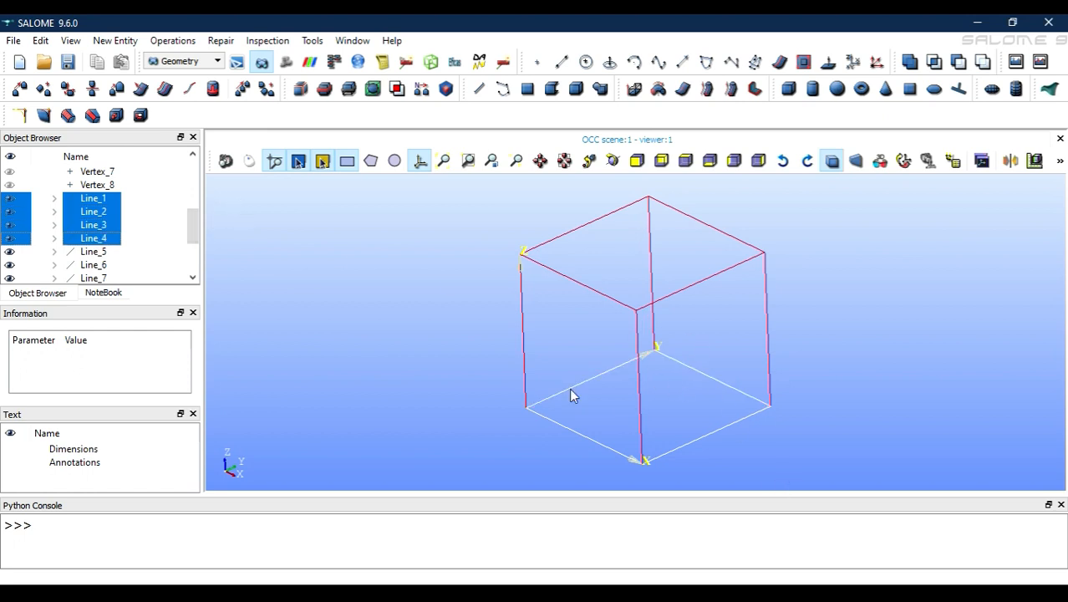
click(117, 41)
mouse_move(218, 208)
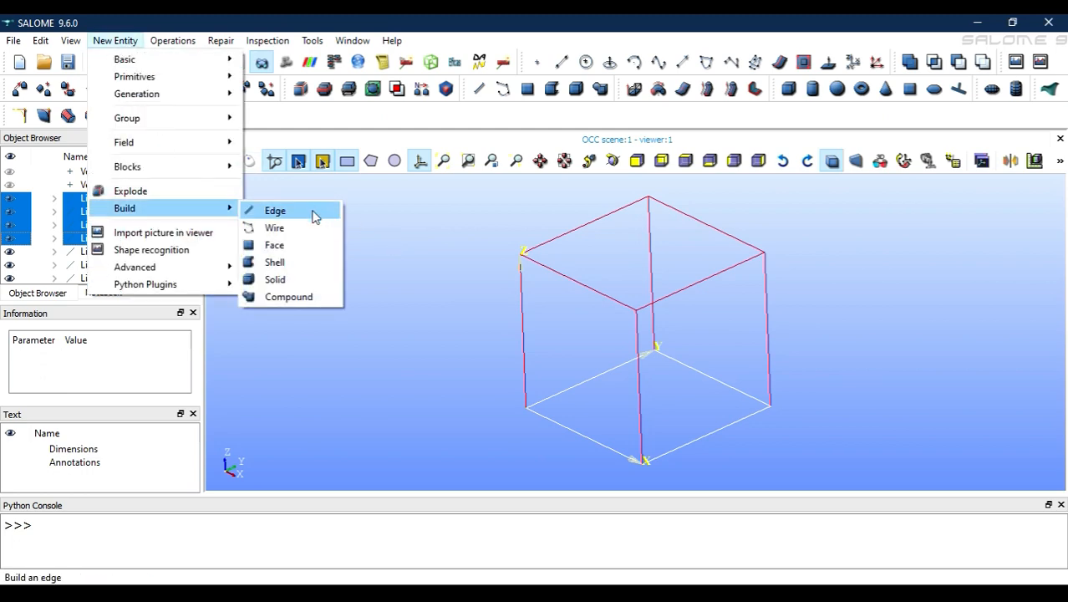
click(317, 238)
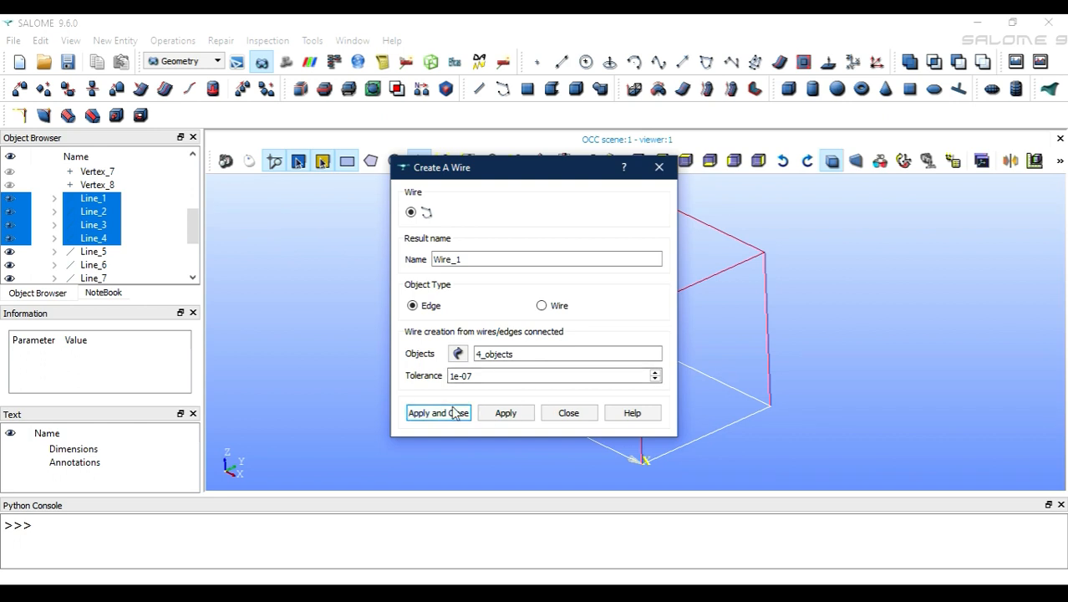
click(503, 416)
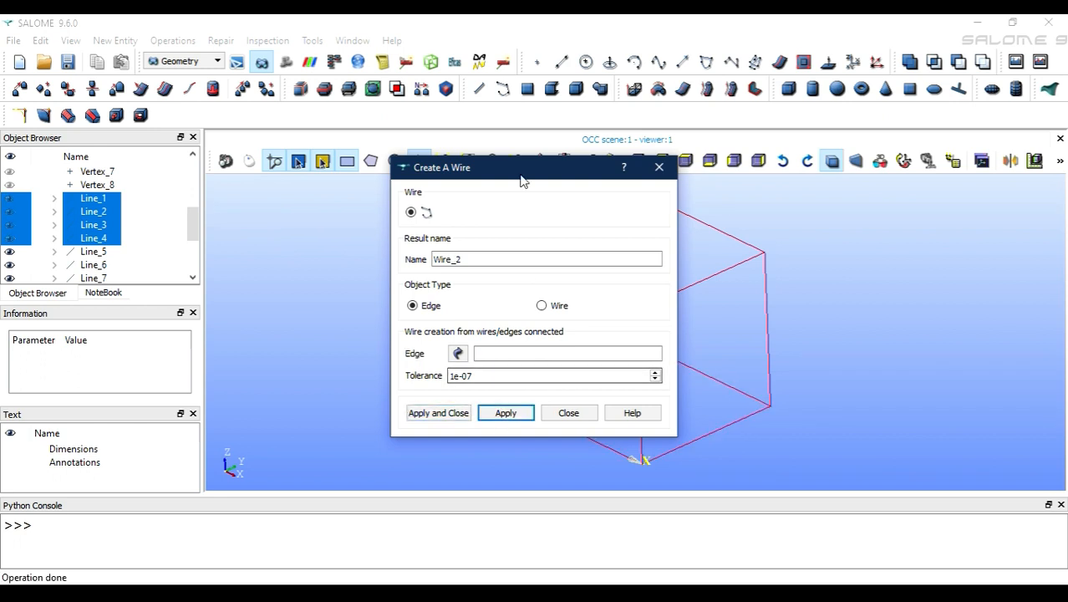
drag(519, 174, 877, 127)
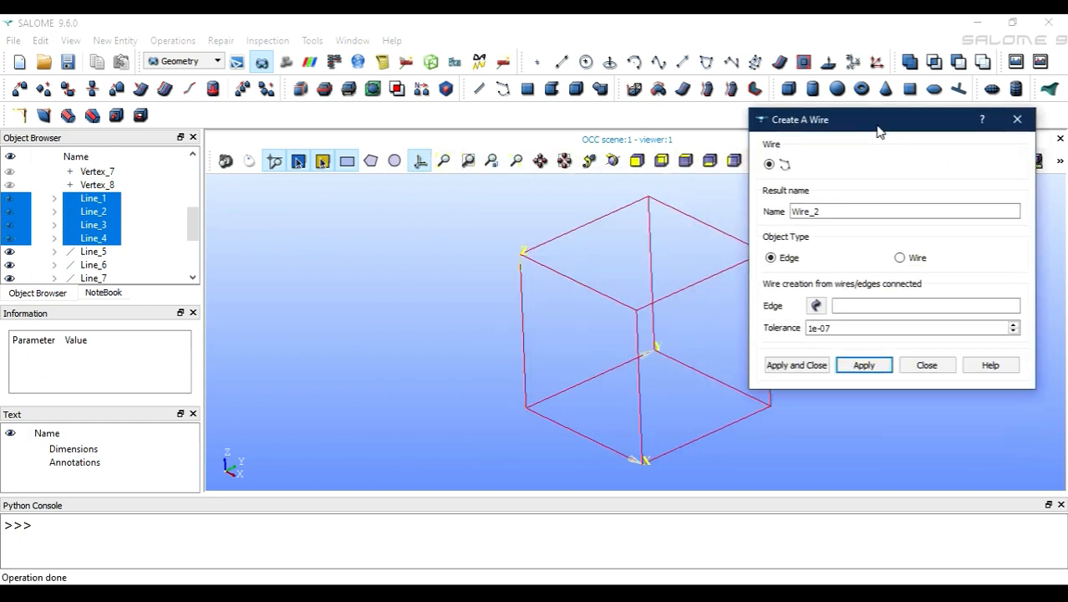
Step: Build a wire named Wire_2 from edge_2 of Wire_1 together with Line_6, Line_9 and Line_5, with tolerance 1e-07
click(570, 278)
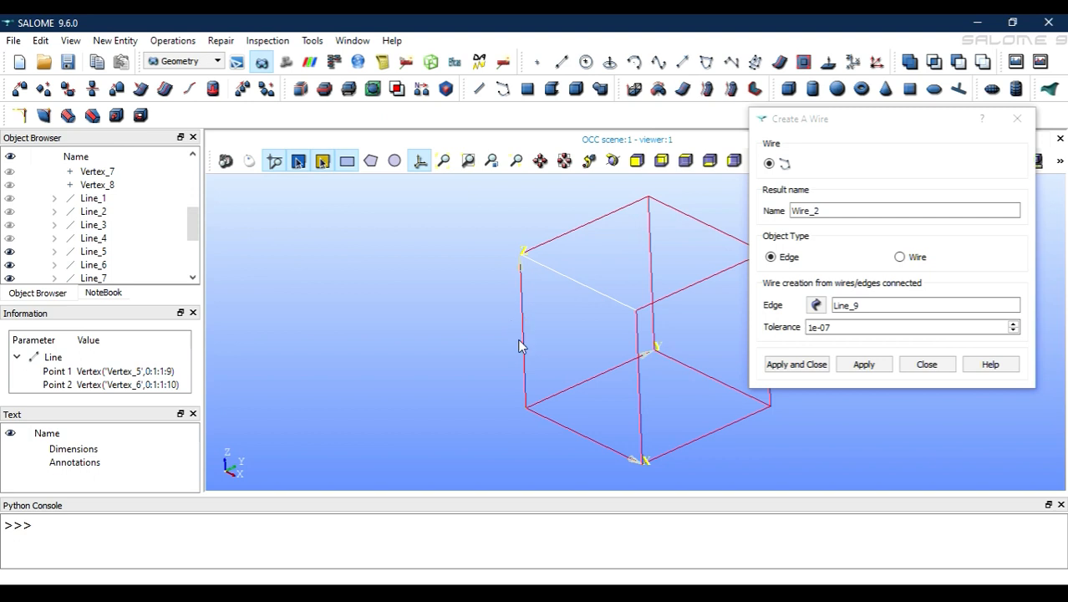
click(554, 417)
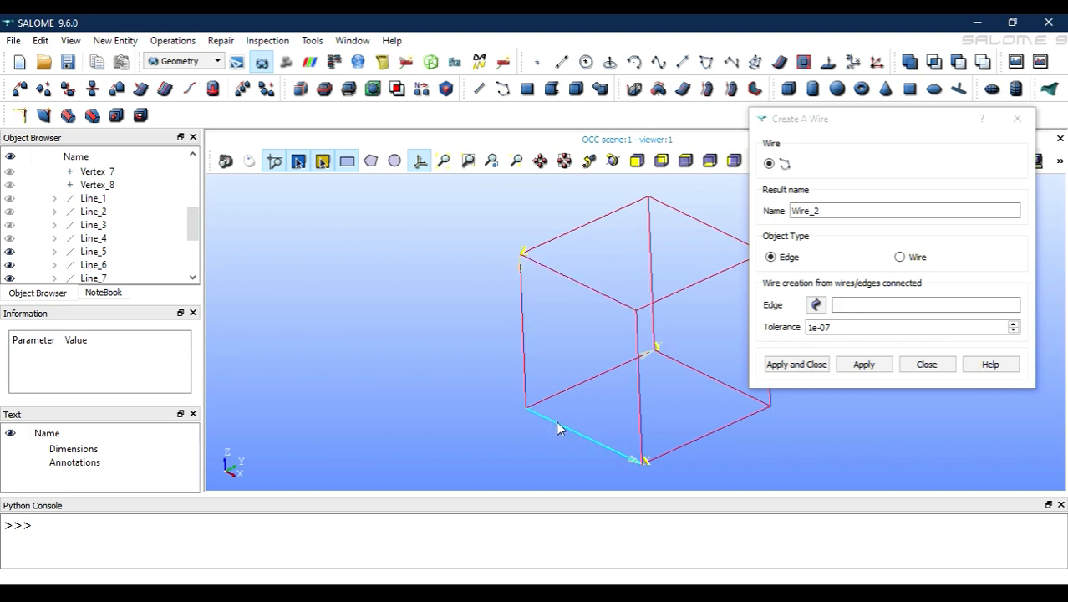
click(556, 422)
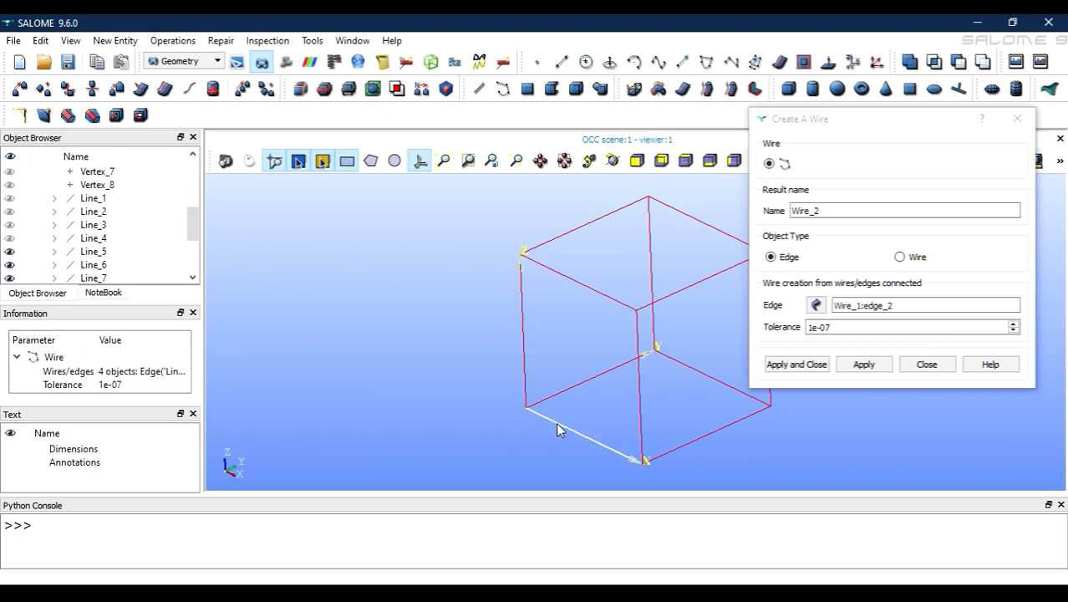
shift+click(641, 414)
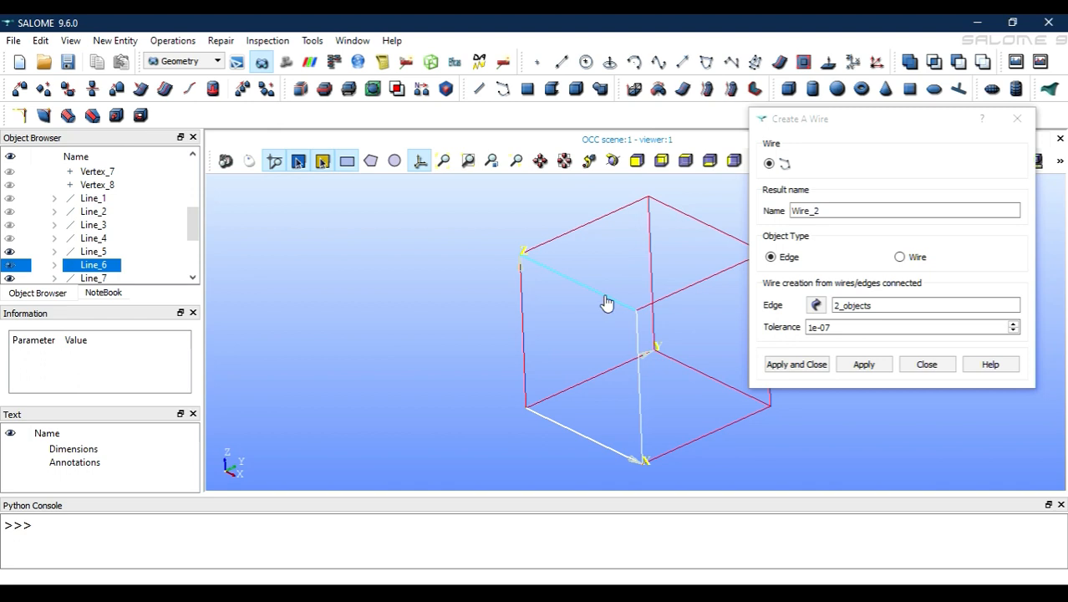
shift+click(569, 282)
shift+click(523, 302)
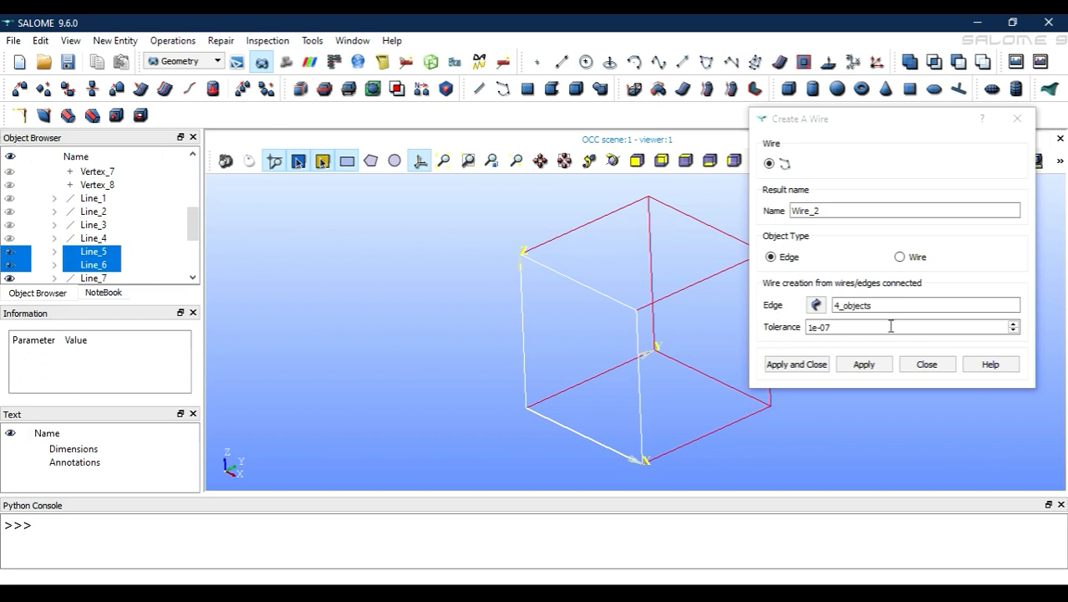
click(864, 365)
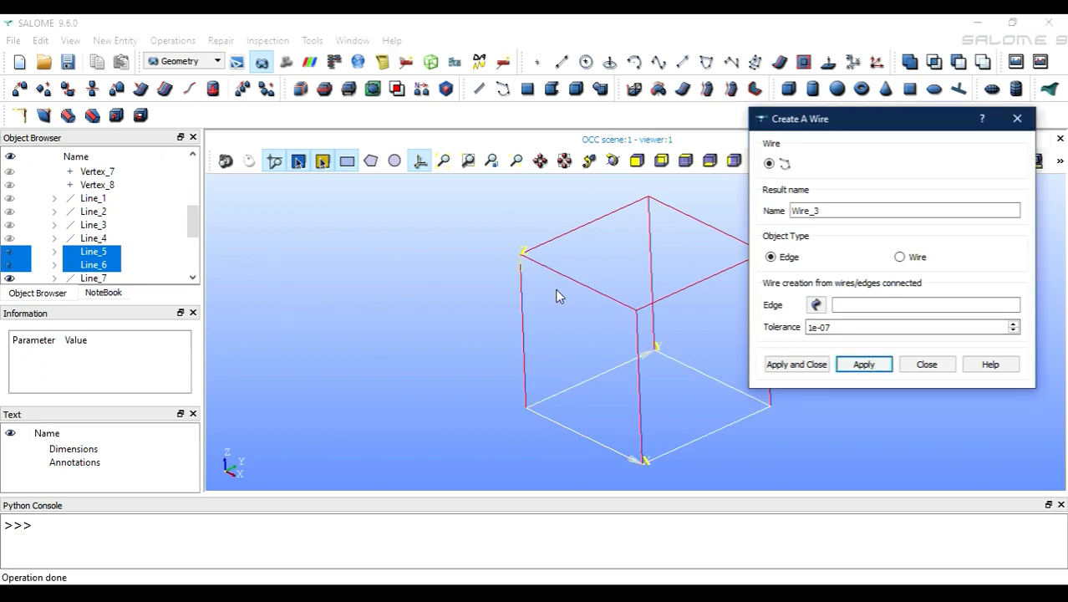
Step: Move the wire dialog clear of the cube and hide Wire_1
click(718, 427)
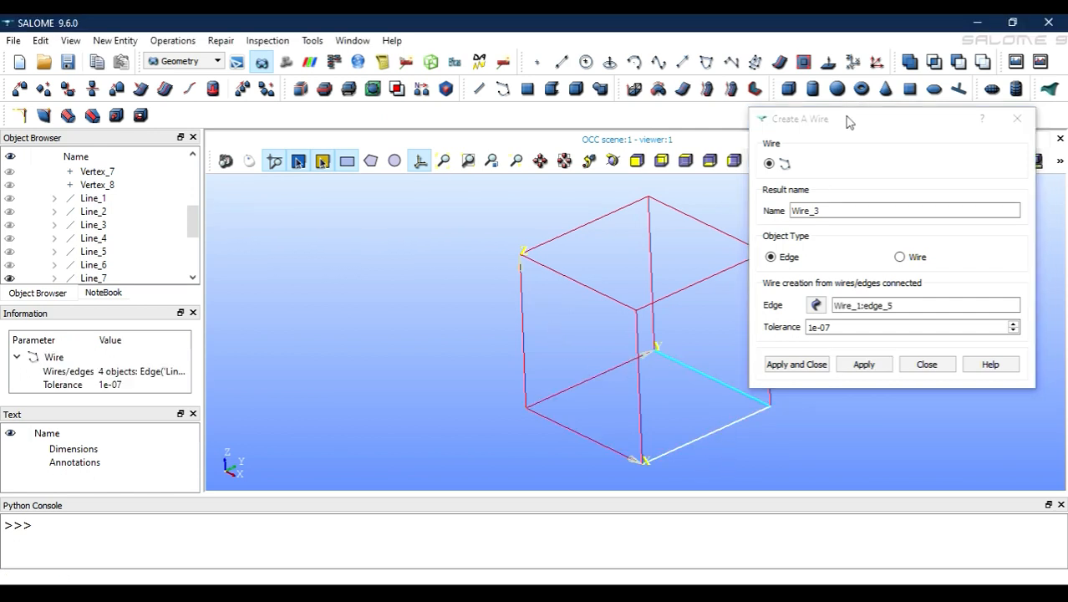
drag(850, 118, 919, 164)
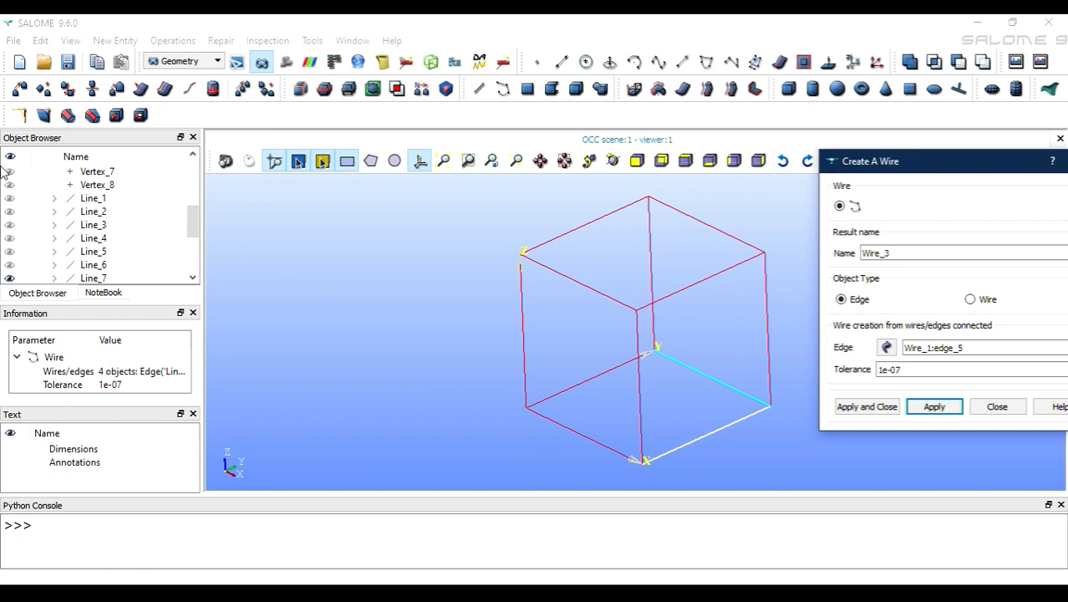
scroll(130, 219, down, 2)
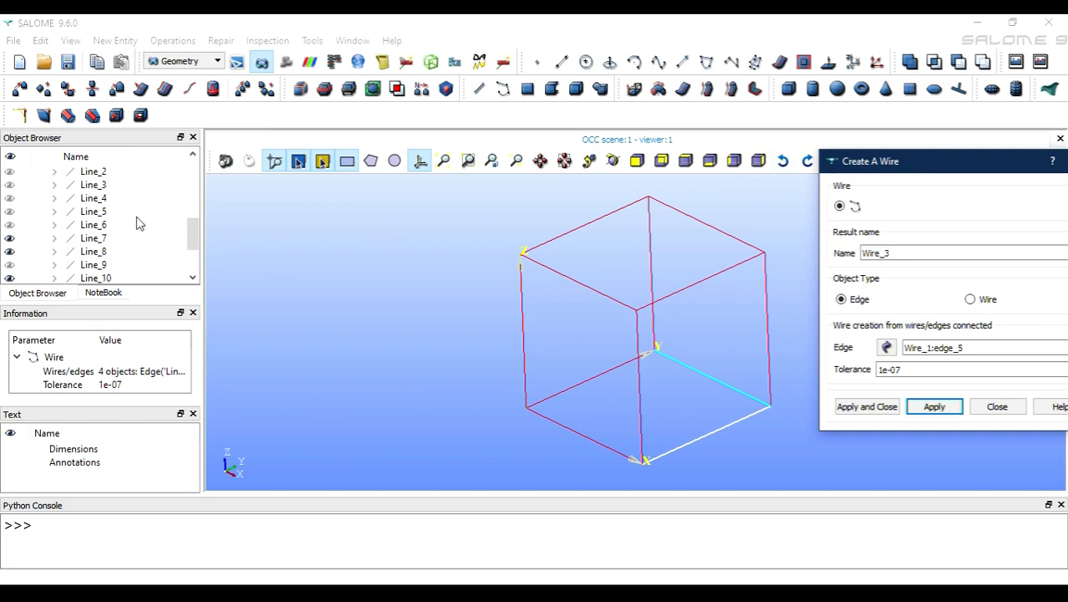
scroll(139, 223, down, 1)
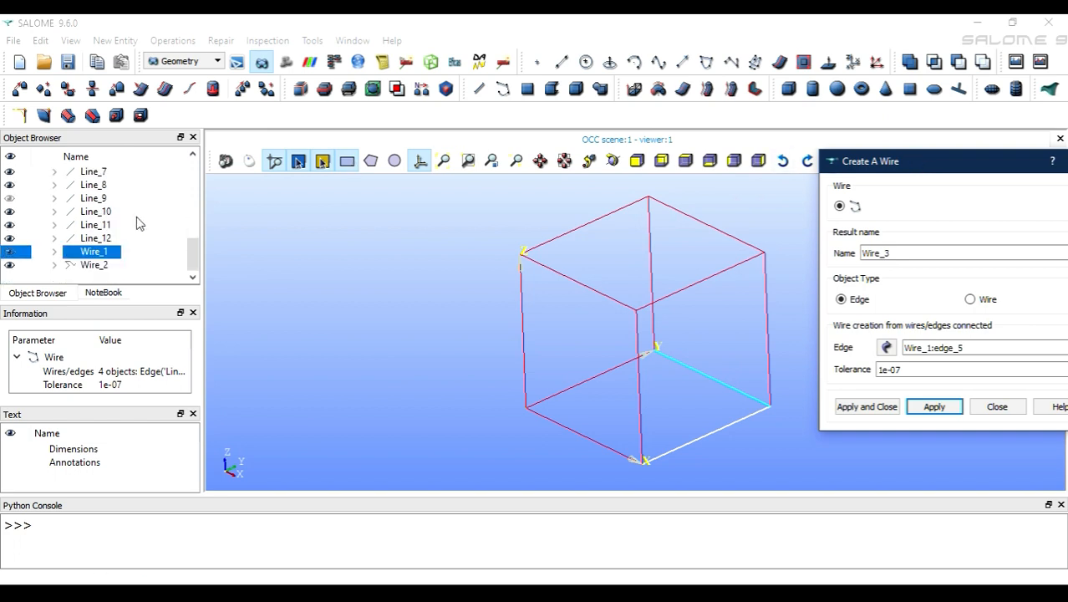
click(9, 253)
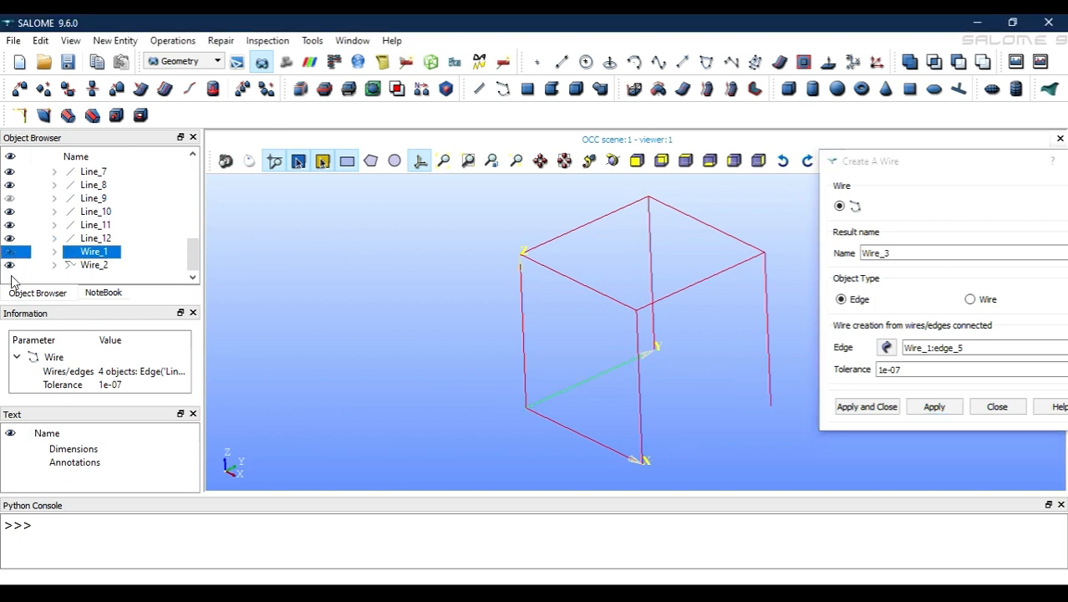
Step: Hide and delete Wire_2, and show Wire_1 briefly to check its outline before hiding it again
click(10, 264)
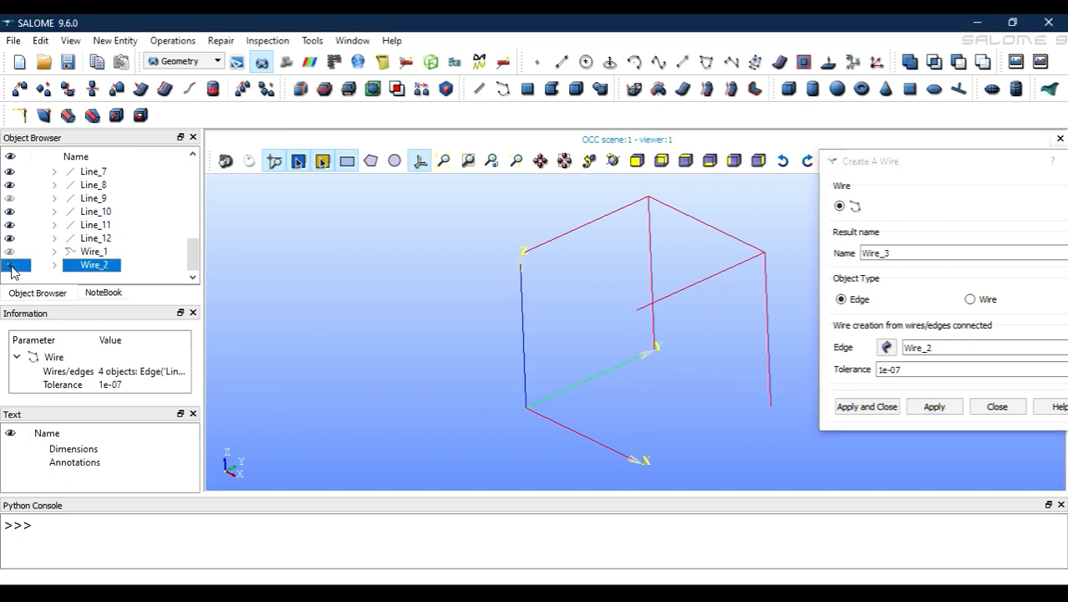
right_click(115, 265)
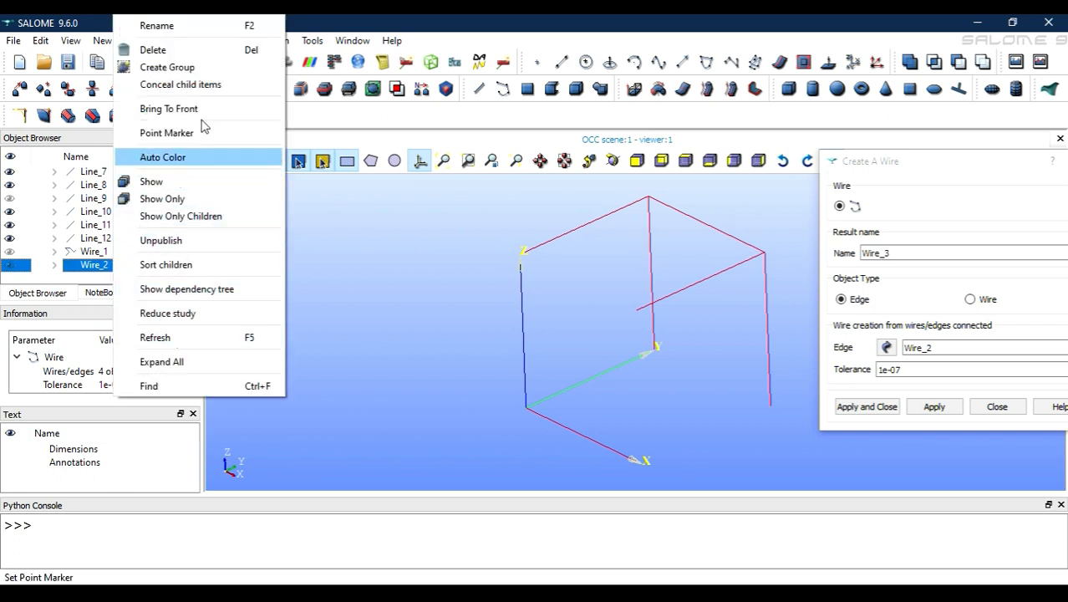
click(188, 50)
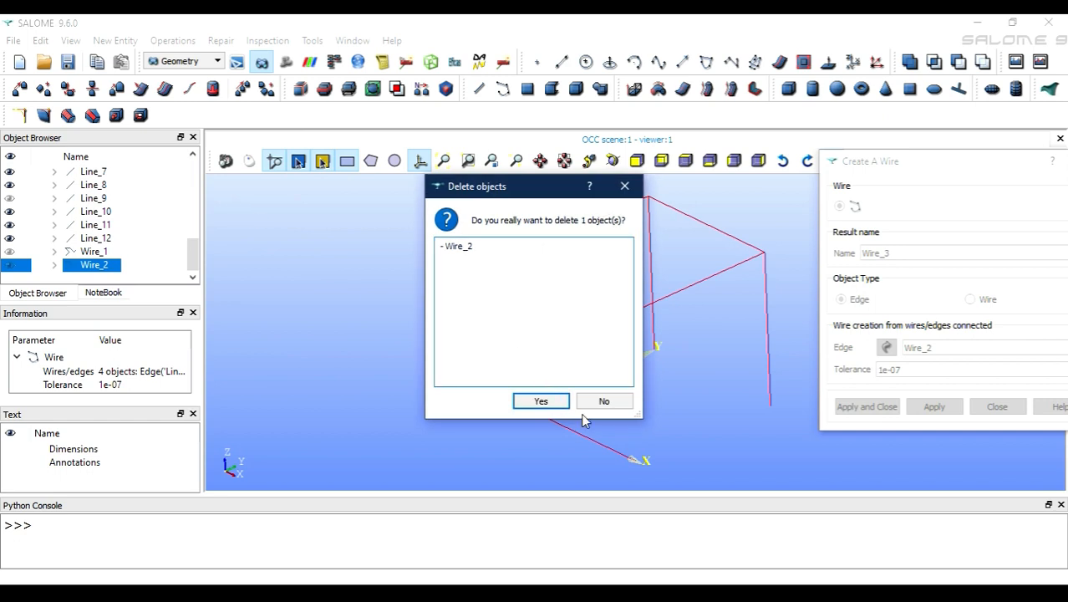
click(540, 402)
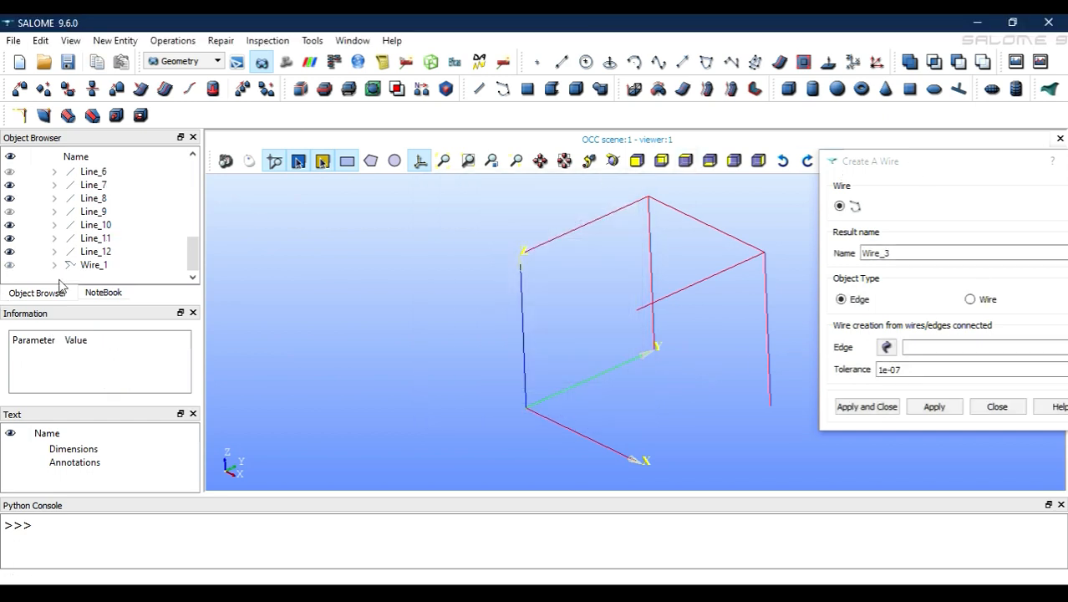
click(10, 266)
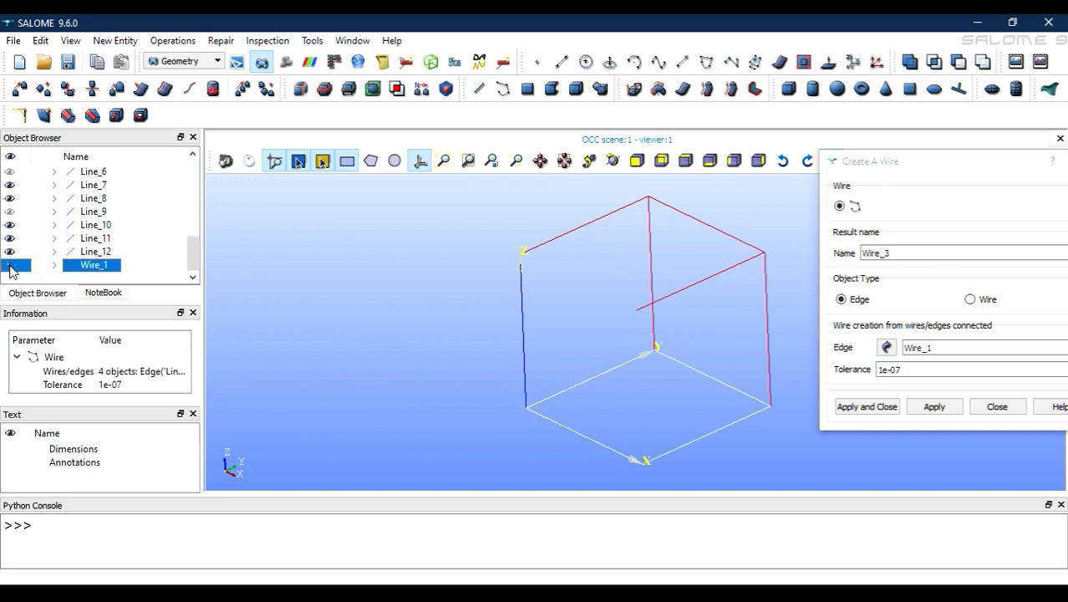
click(10, 265)
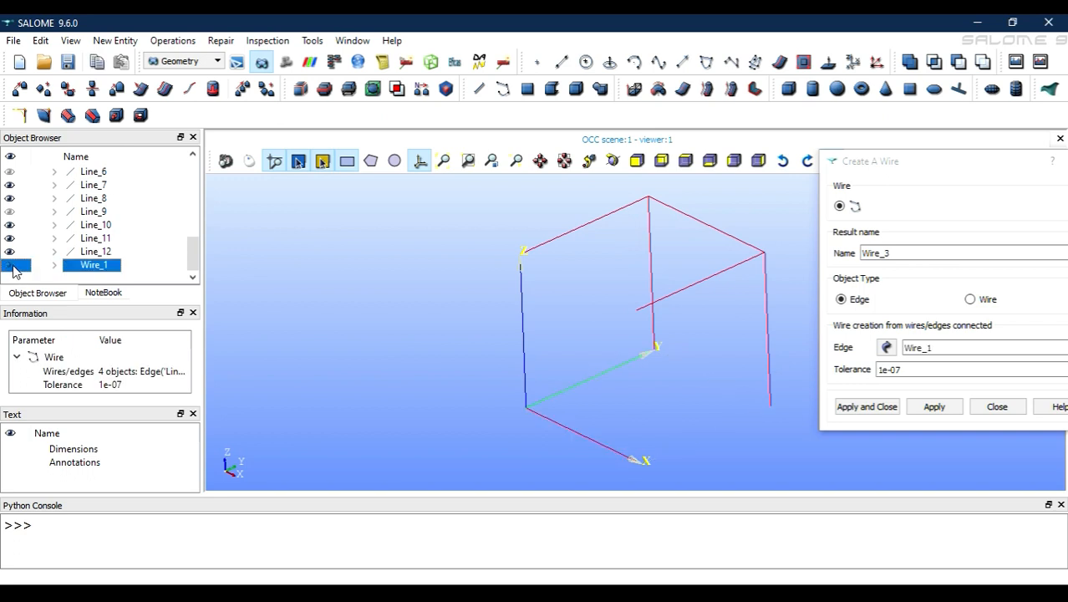
Step: Show Line_9, Line_6 and Line_5 through Line_1 again, and leave Wire_1 hidden after checking it
click(10, 211)
click(9, 173)
scroll(9, 187, up, 1)
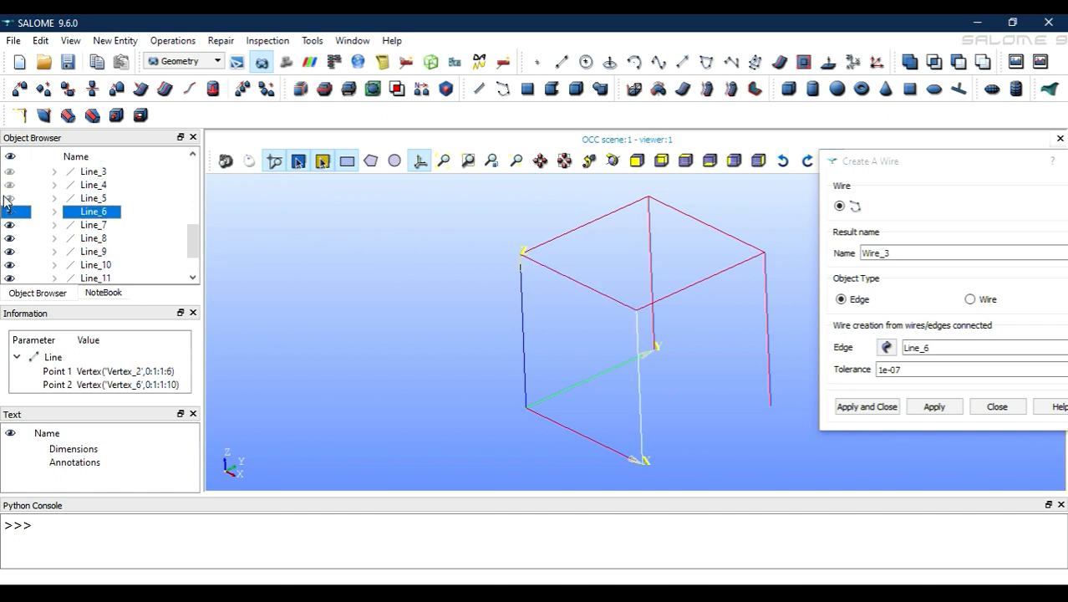
click(5, 200)
click(9, 184)
click(9, 171)
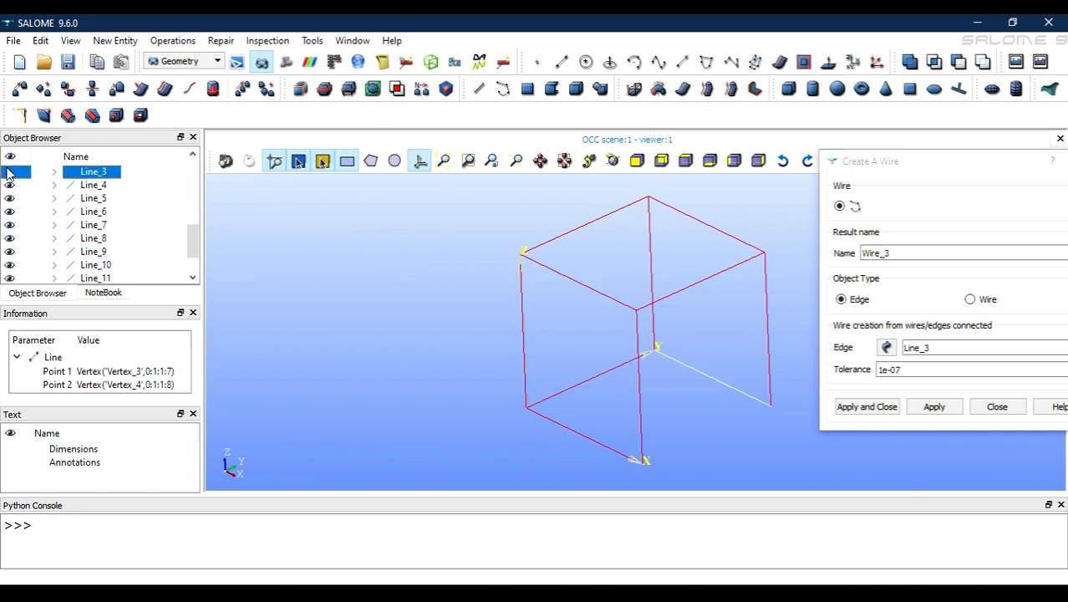
scroll(38, 213, up, 2)
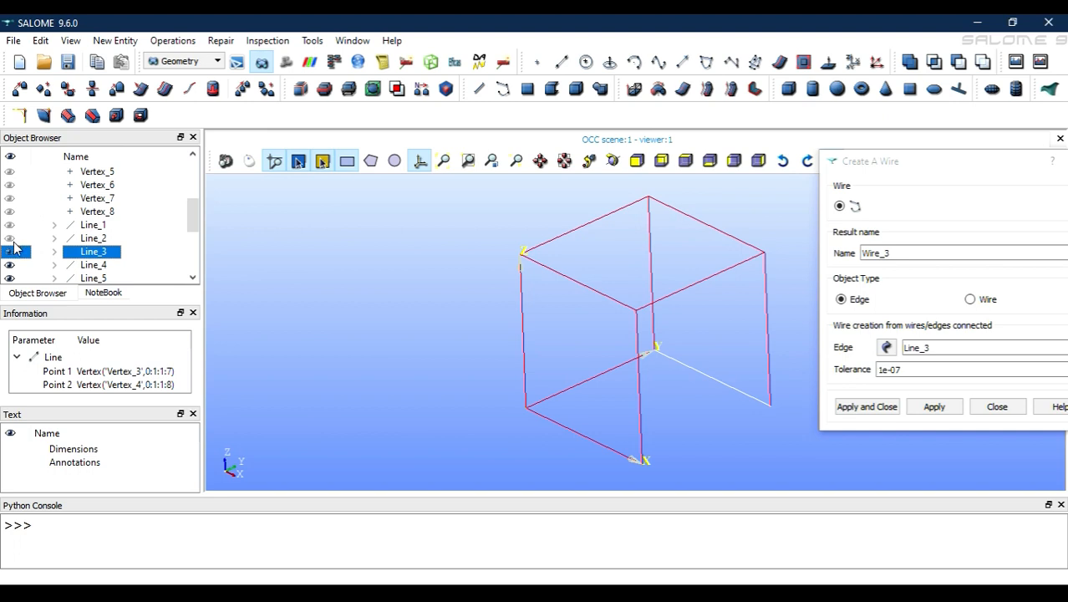
click(10, 240)
click(9, 225)
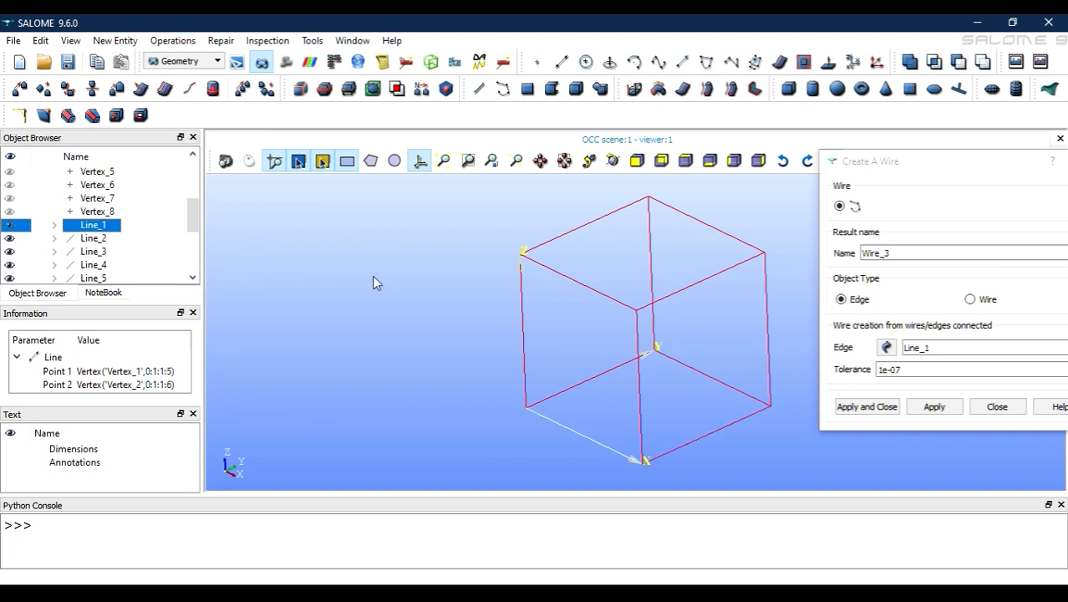
scroll(57, 242, down, 3)
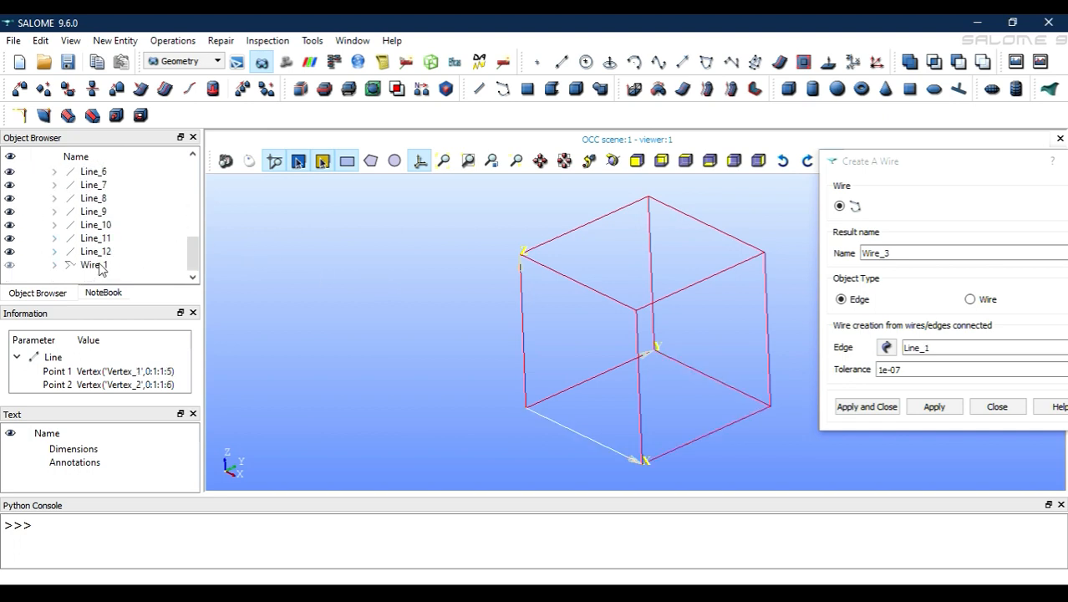
click(6, 265)
click(9, 265)
click(10, 265)
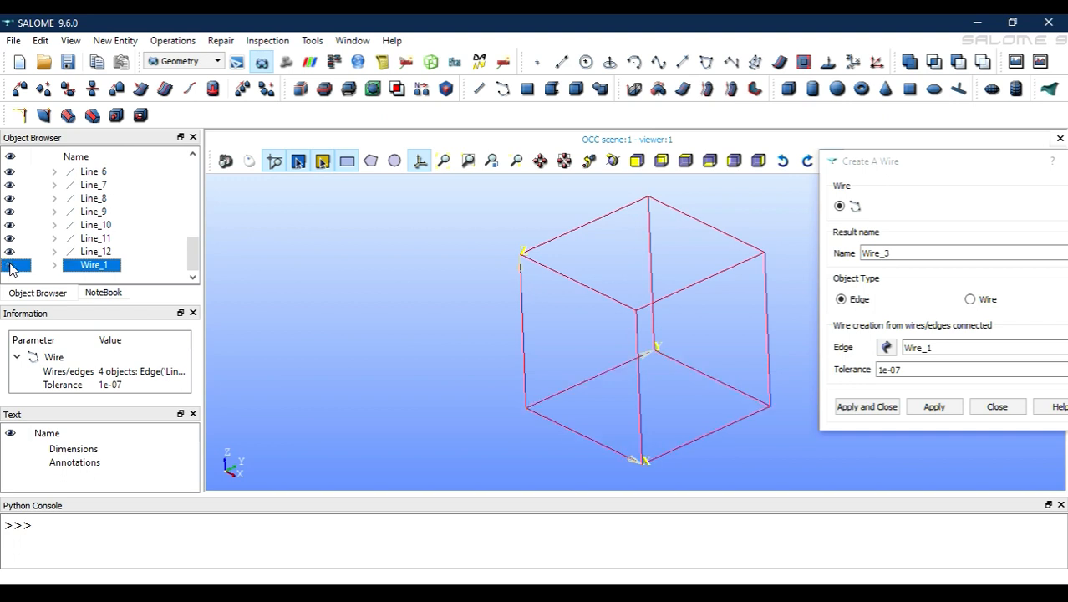
Step: Build a wire named Wire_2 from Line_1, Line_6, Line_9 and Line_5, with tolerance 1e-07
click(582, 435)
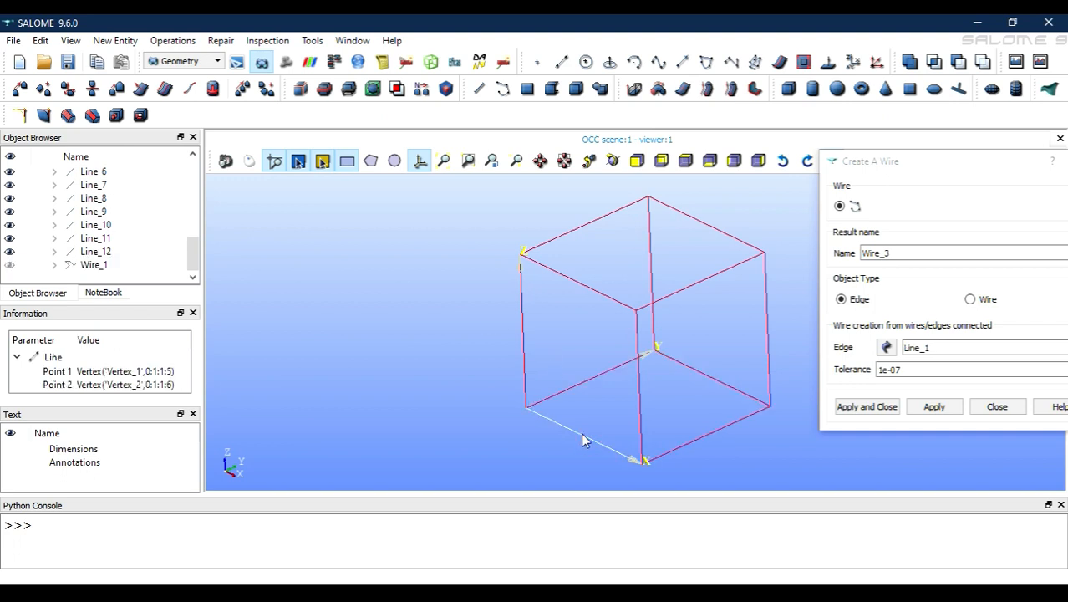
shift+click(640, 386)
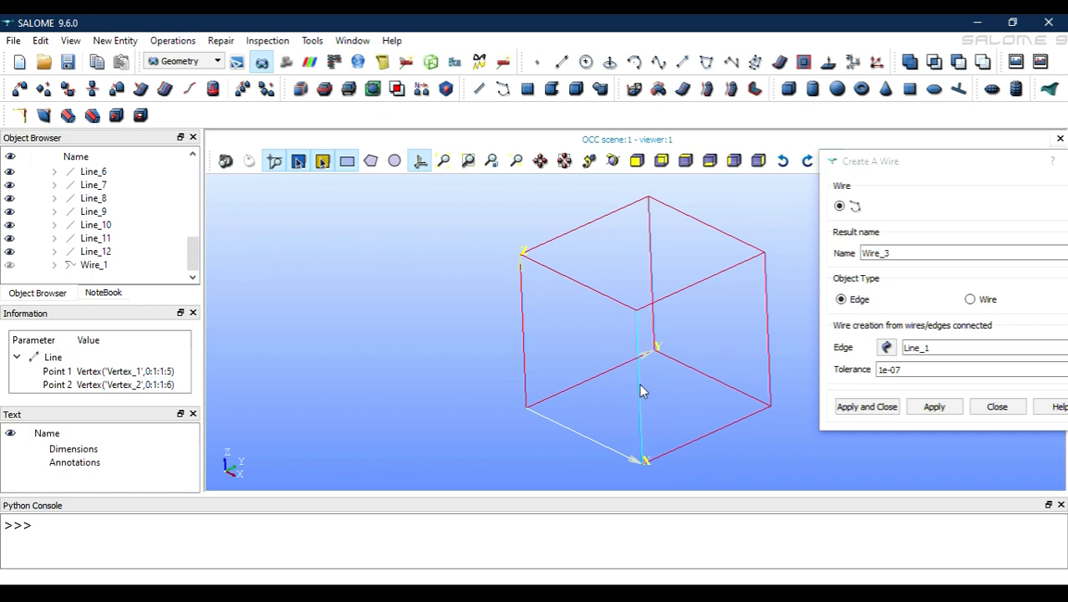
shift+click(598, 292)
shift+click(523, 312)
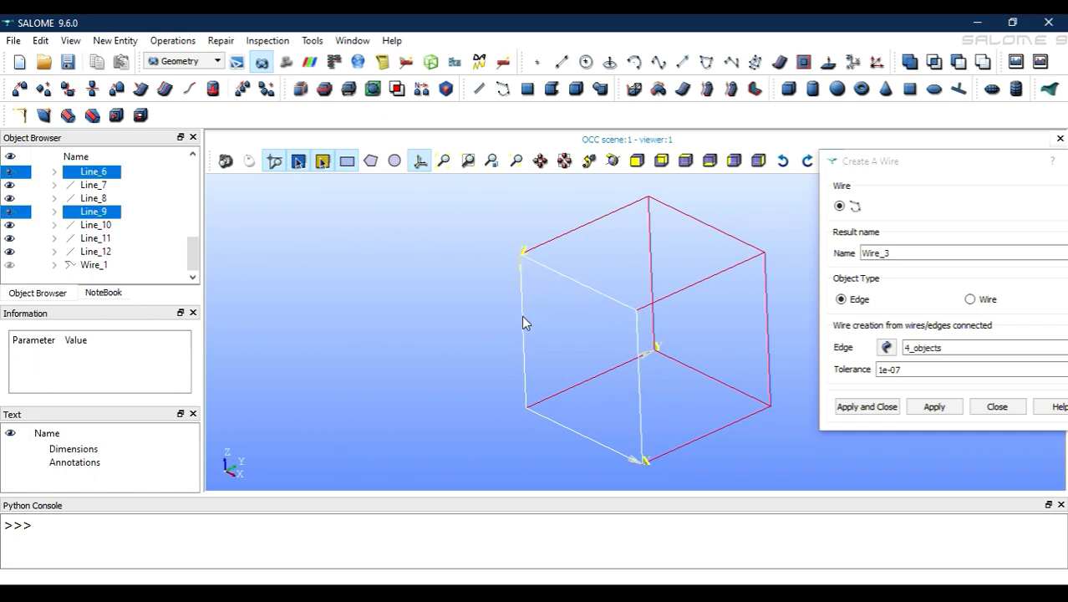
scroll(79, 213, up, 4)
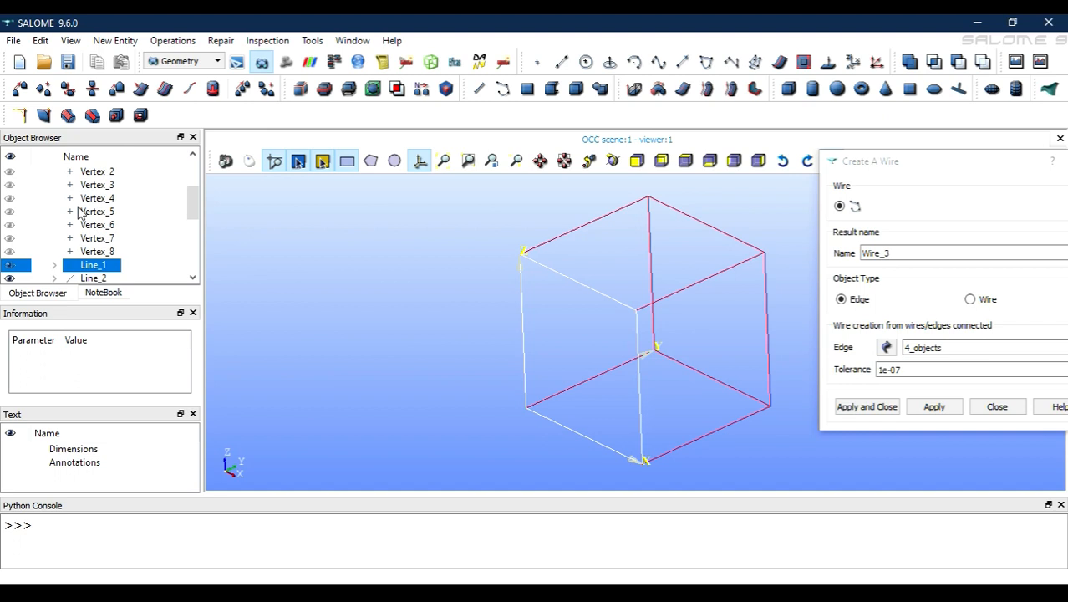
scroll(79, 213, down, 3)
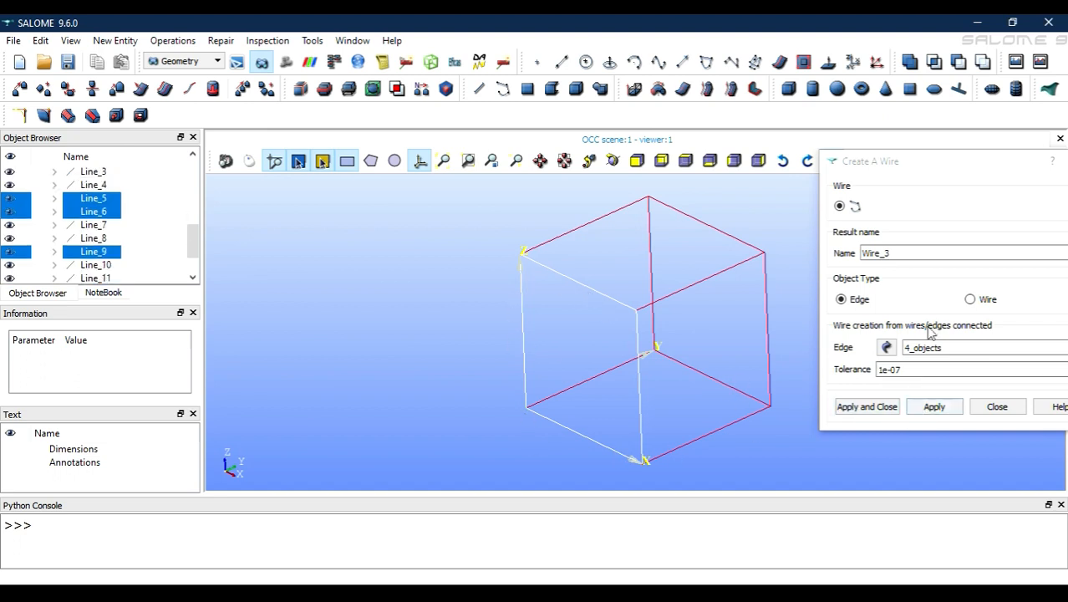
click(868, 155)
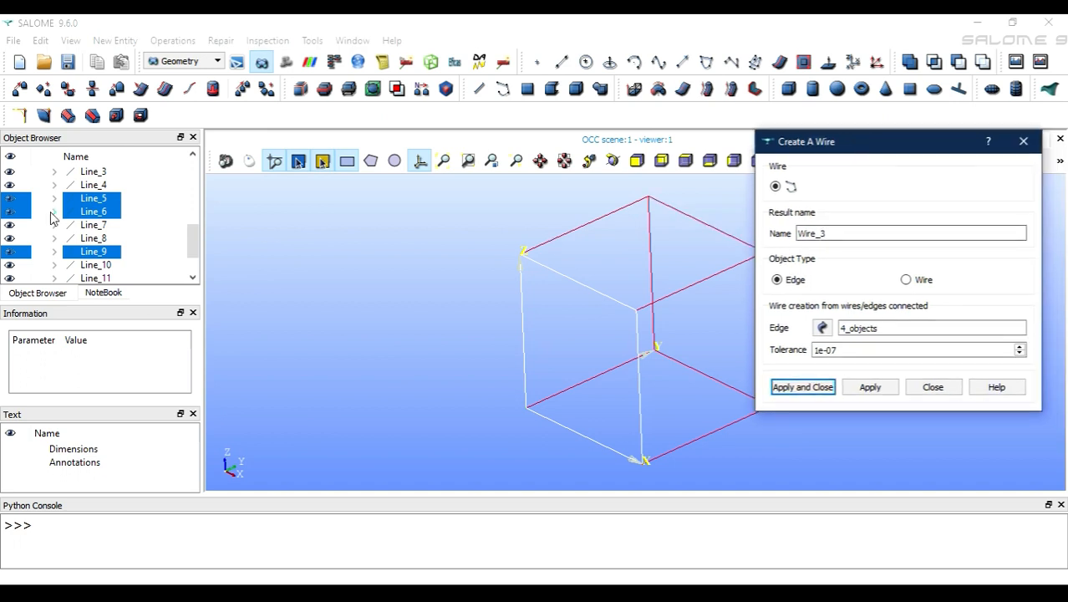
click(191, 270)
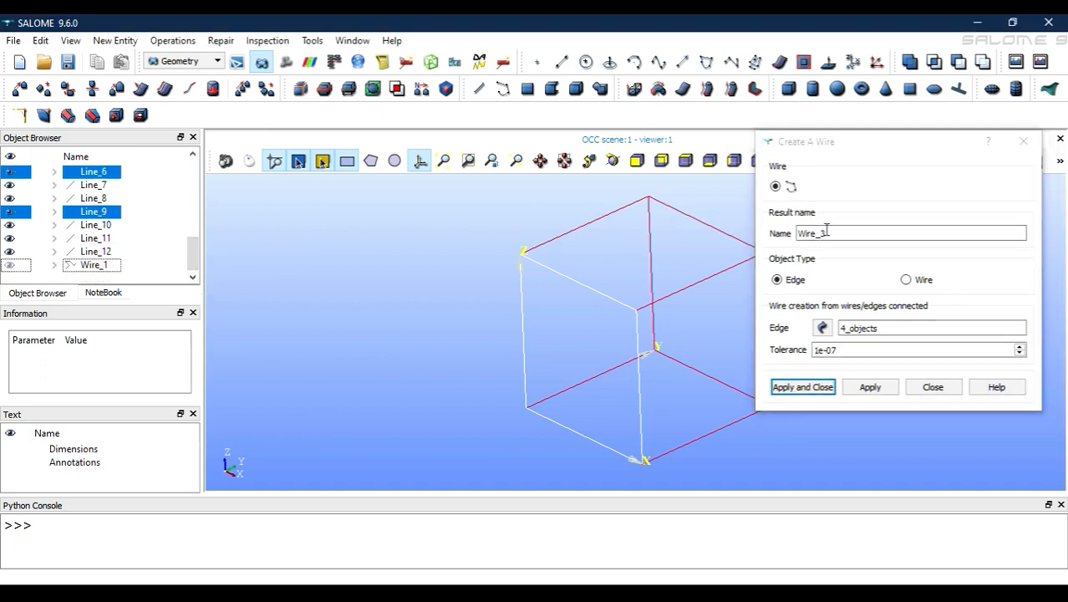
click(855, 233)
key(BackSpace)
text(2)
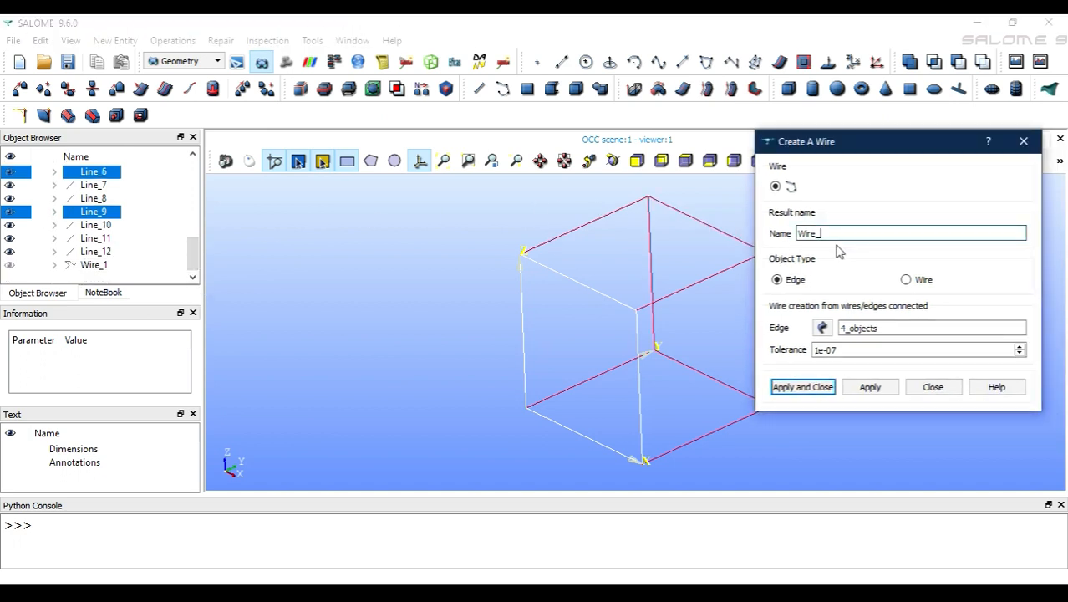
click(868, 386)
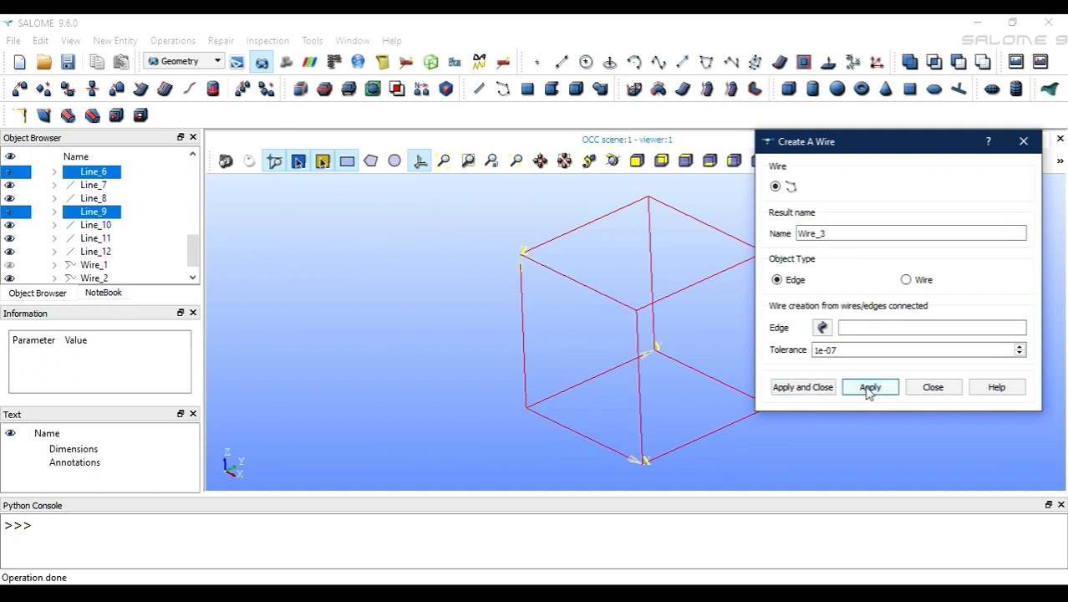
Step: Hide Wire_2 and show Line_1, Line_5, Line_6 and Line_9 again
click(12, 278)
scroll(8, 251, up, 3)
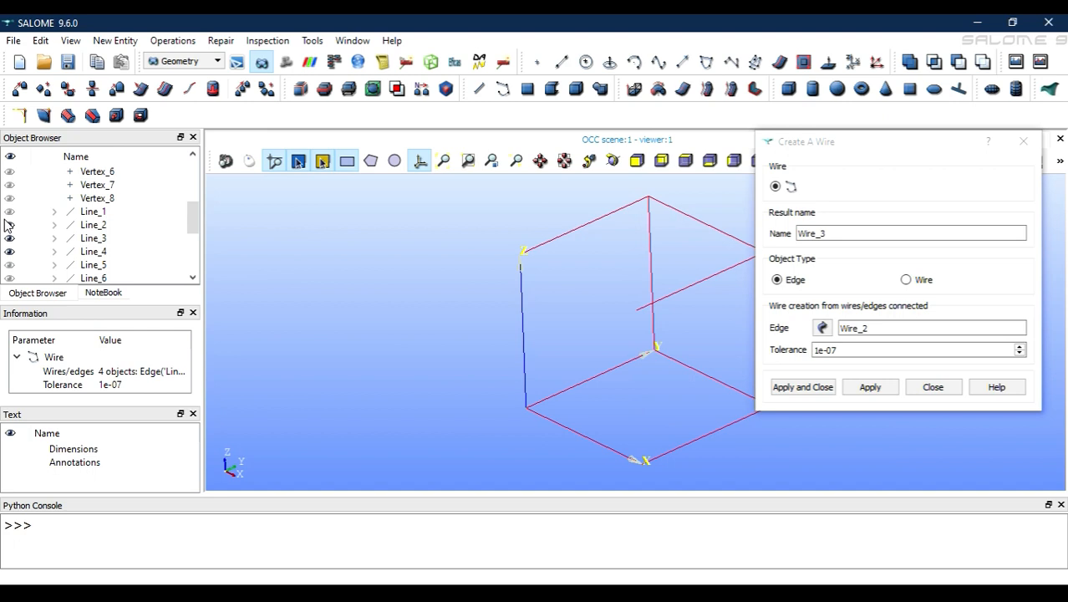
click(11, 213)
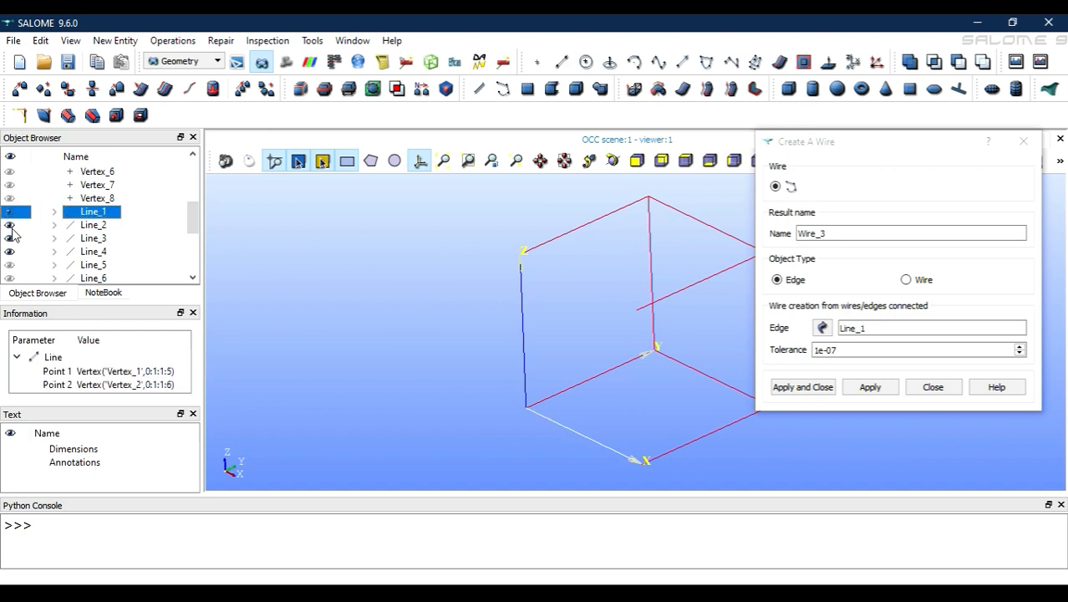
click(12, 265)
click(11, 278)
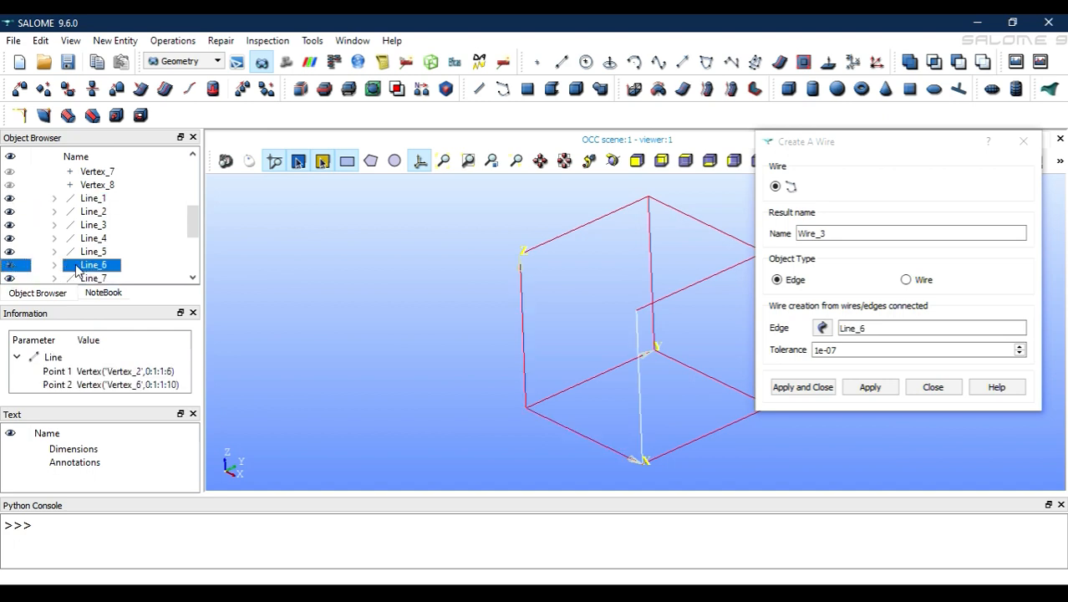
scroll(50, 266, down, 3)
click(11, 225)
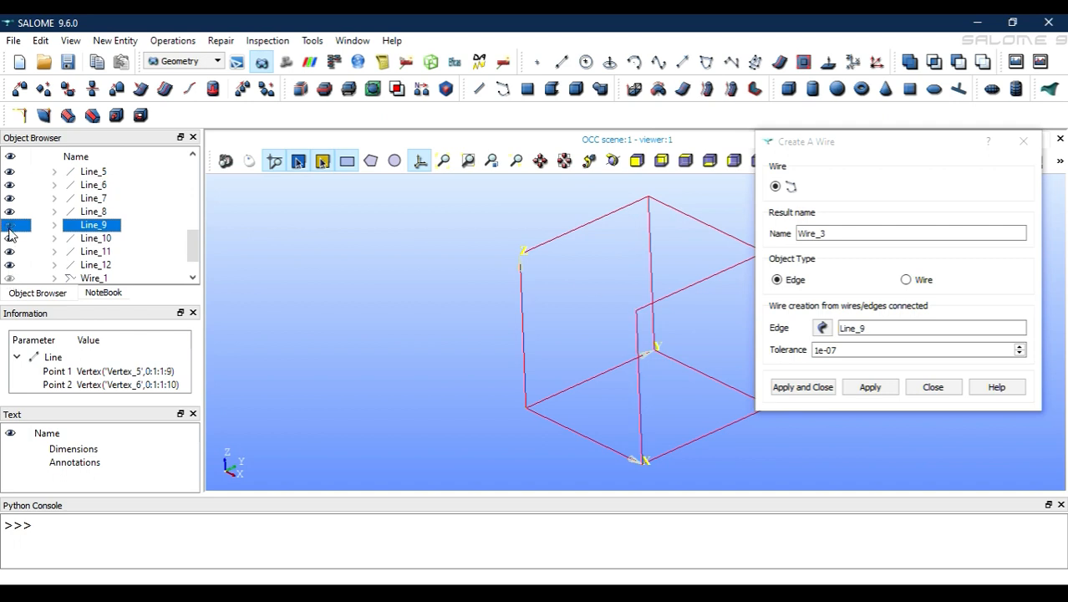
Step: Build a wire named Wire_3 from Line_2, Line_7, Line_10 and Line_6, with tolerance 1e-07
click(691, 438)
click(955, 177)
drag(916, 144, 968, 179)
shift+click(766, 291)
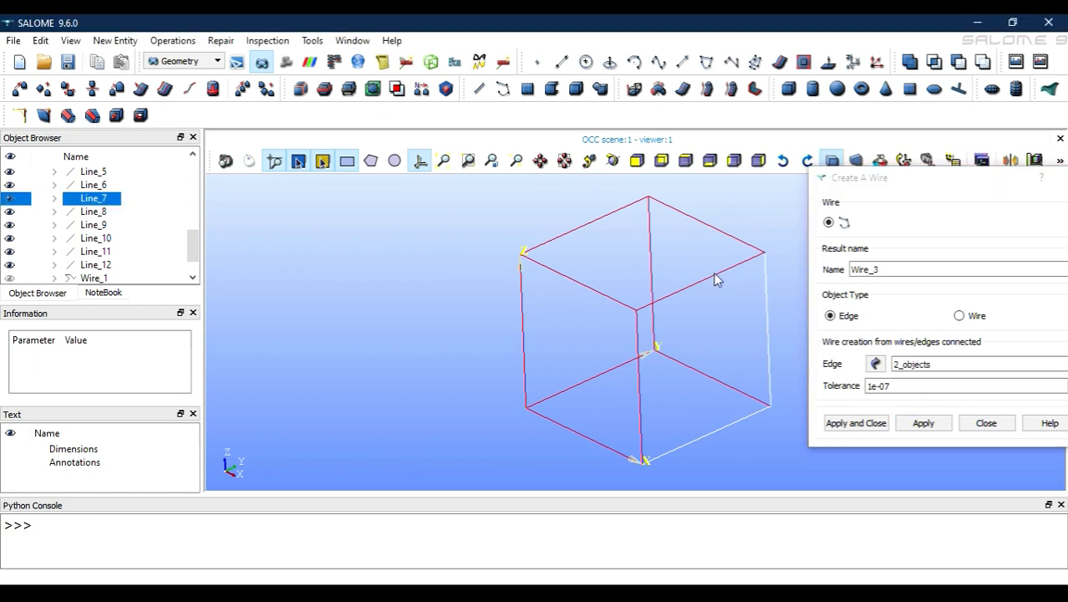
shift+click(656, 300)
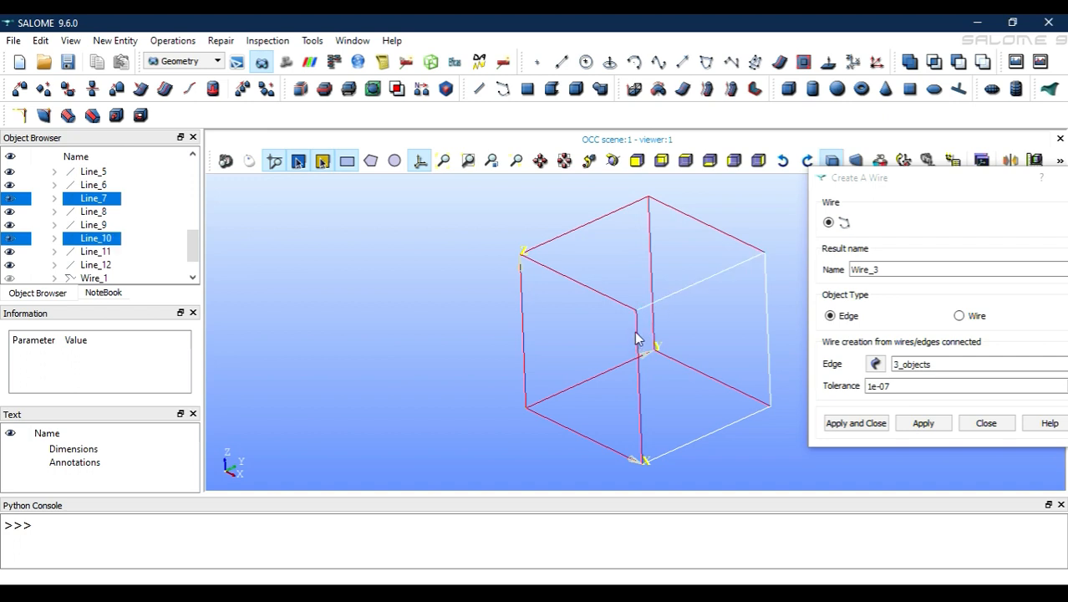
shift+click(637, 336)
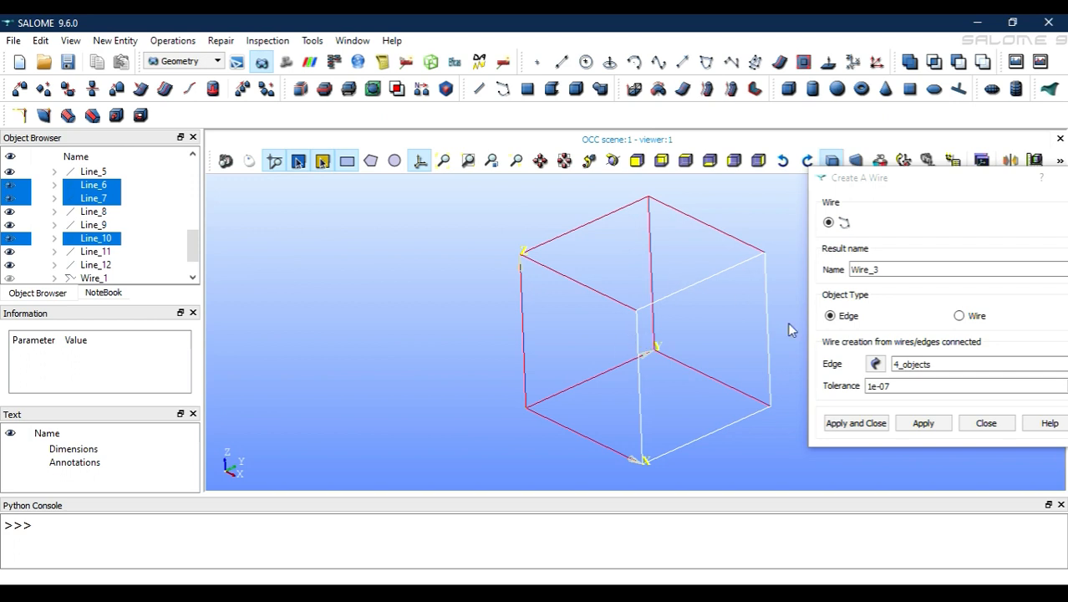
click(919, 423)
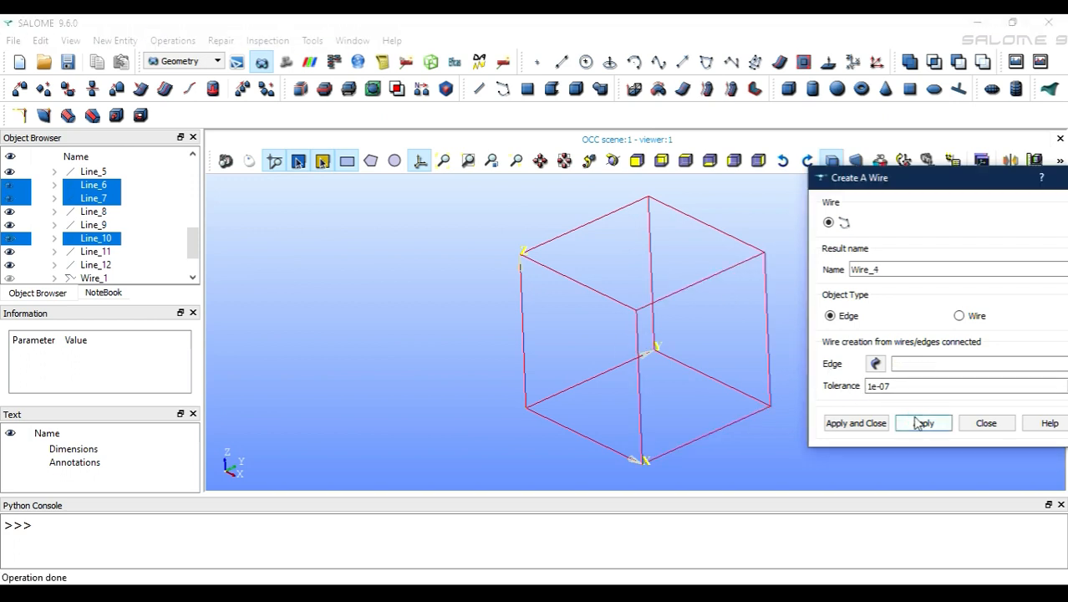
Step: Hide Wire_3 and show Line_10, Line_7, Line_6 and Line_2 again
click(13, 266)
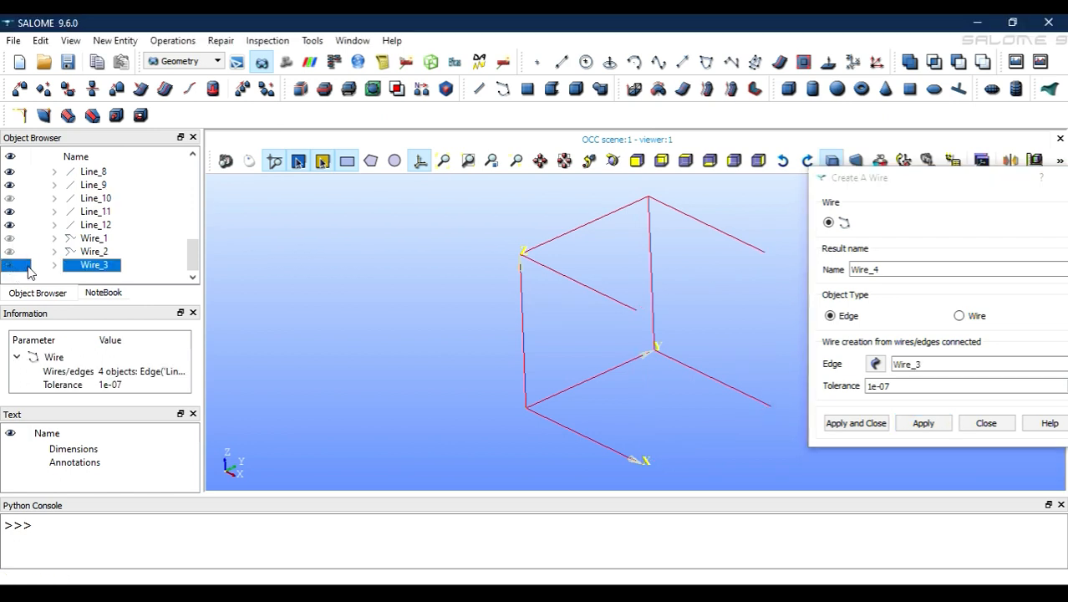
scroll(22, 244, up, 1)
click(13, 238)
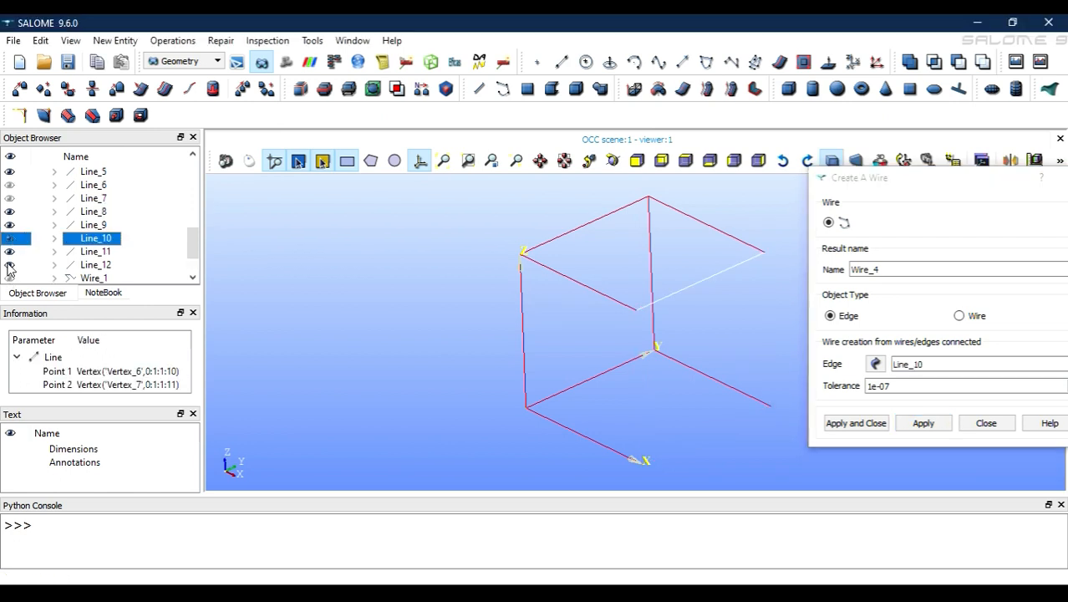
click(12, 198)
click(12, 185)
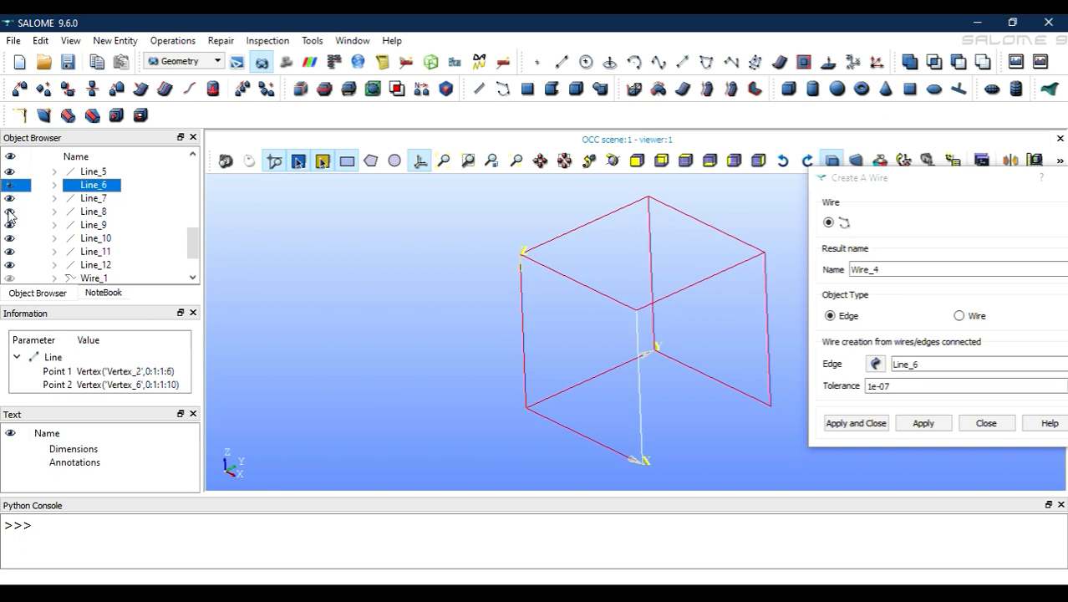
scroll(5, 219, up, 2)
click(13, 212)
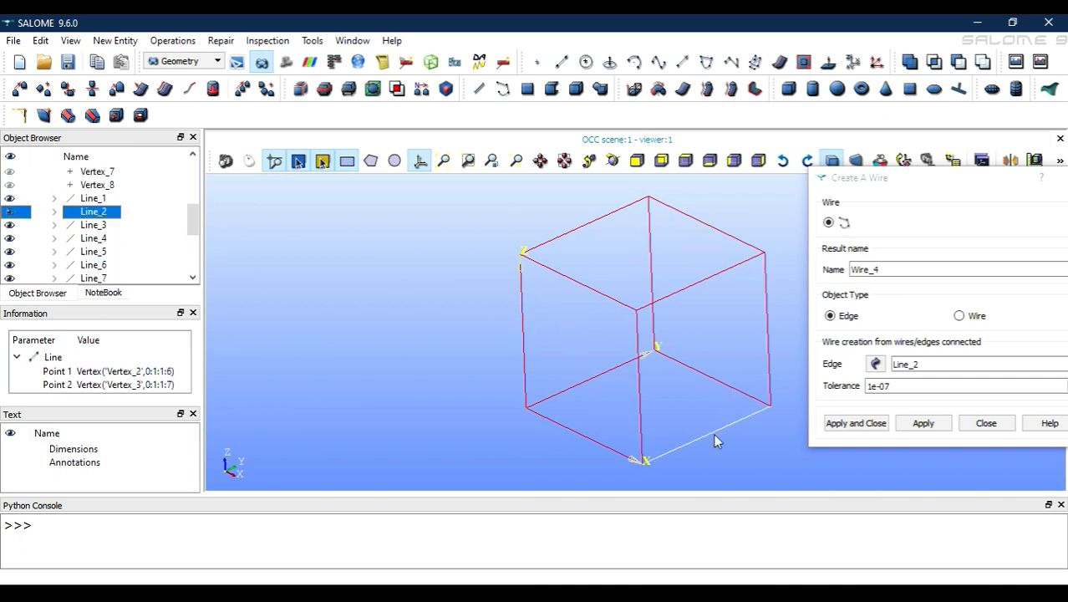
Step: Build a wire named Wire_4 from Line_3, Line_7, Line_11 and Line_8, with tolerance 1e-07
click(741, 393)
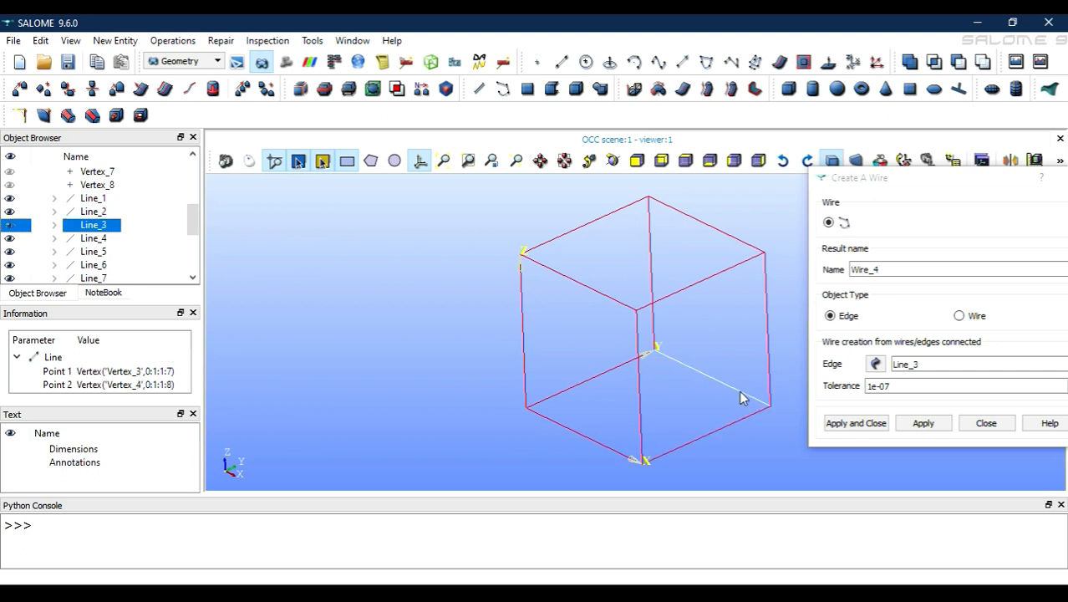
shift+click(768, 346)
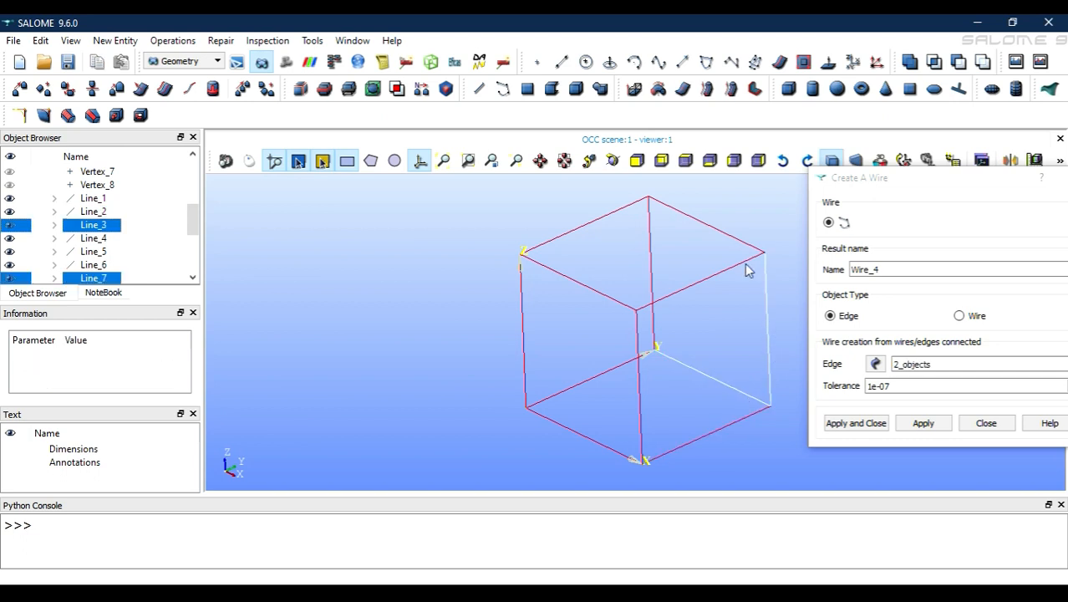
shift+click(728, 233)
shift+click(650, 239)
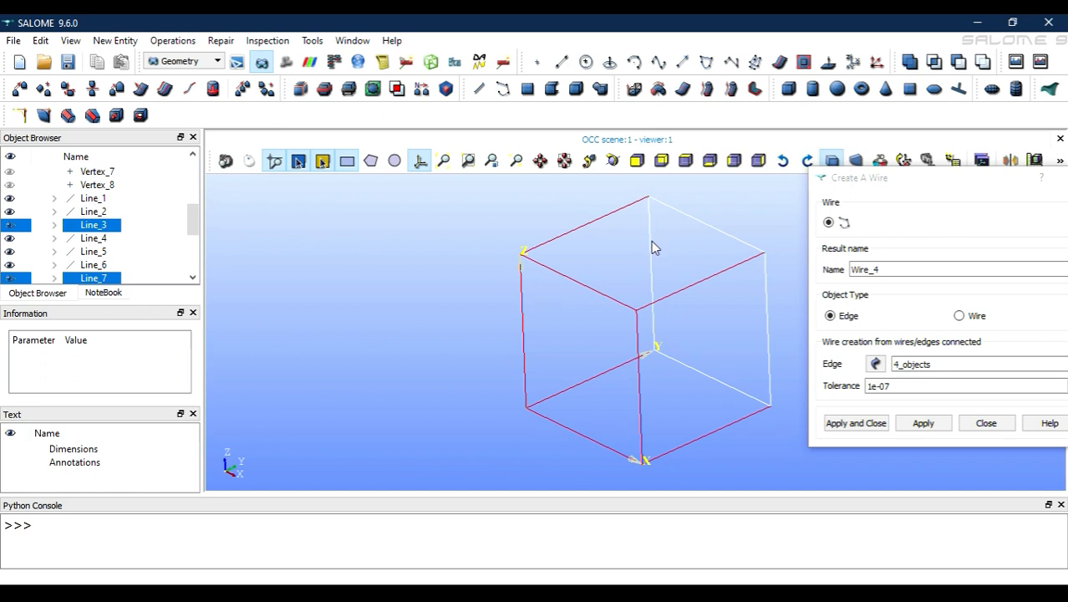
drag(954, 178, 853, 61)
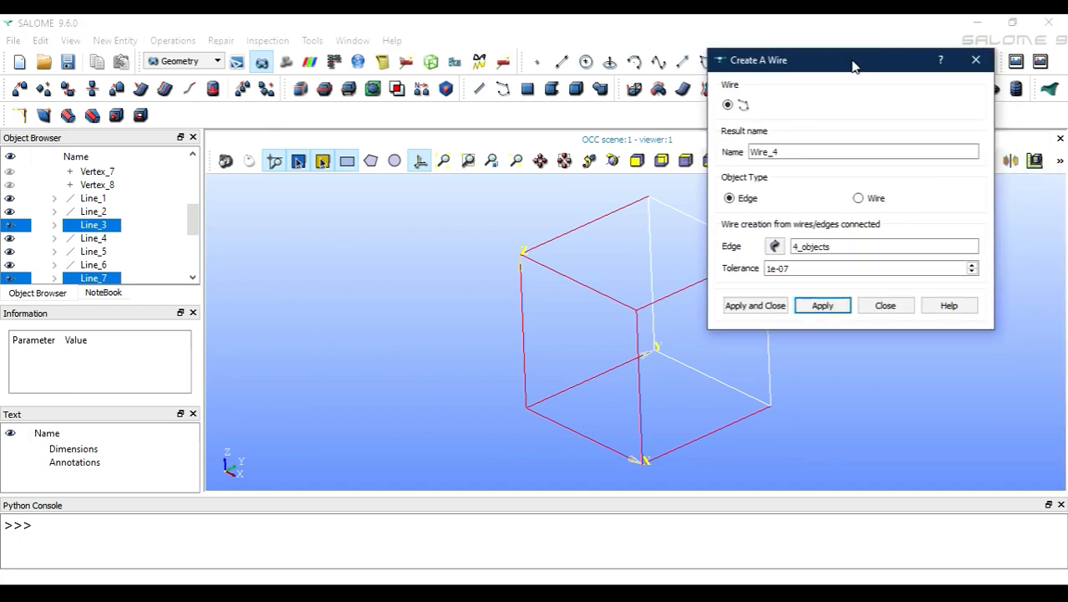
click(822, 309)
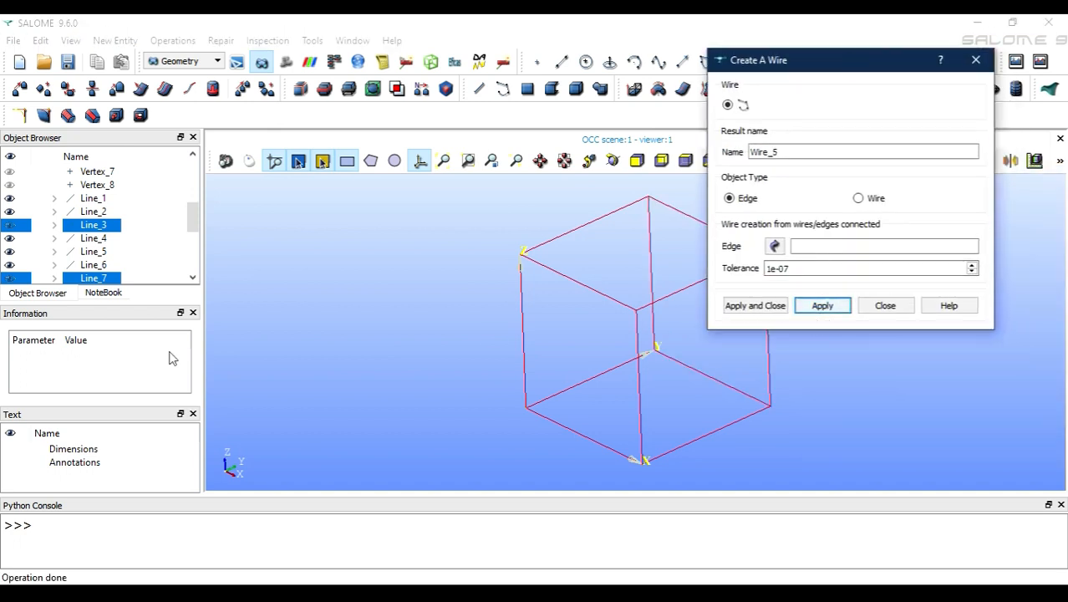
Step: Hide Wire_4 and show Line_11, Line_8, Line_7 and Line_3 again
scroll(71, 263, down, 3)
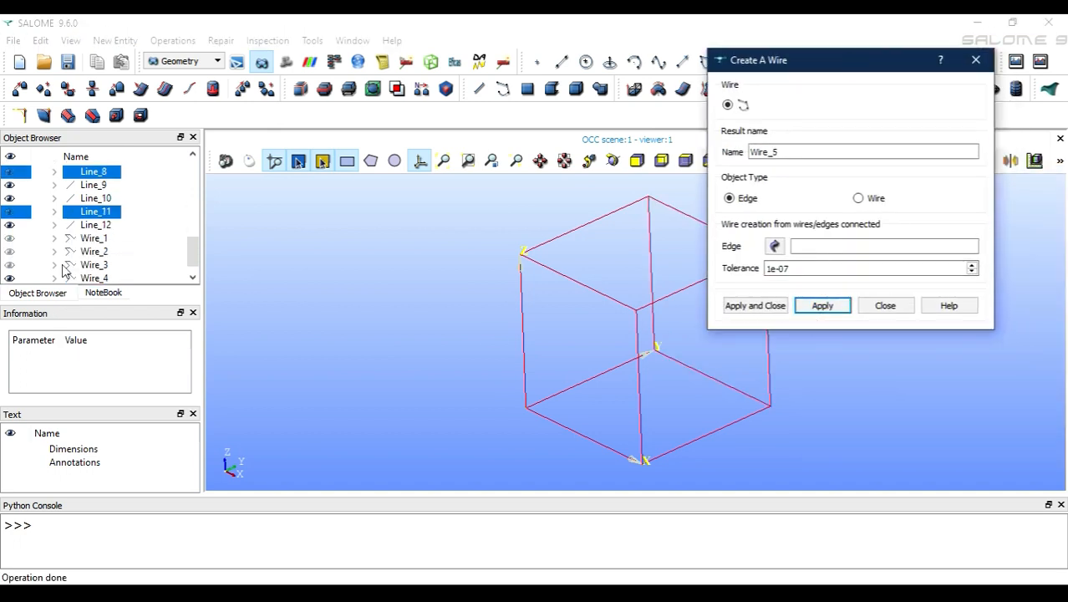
click(104, 276)
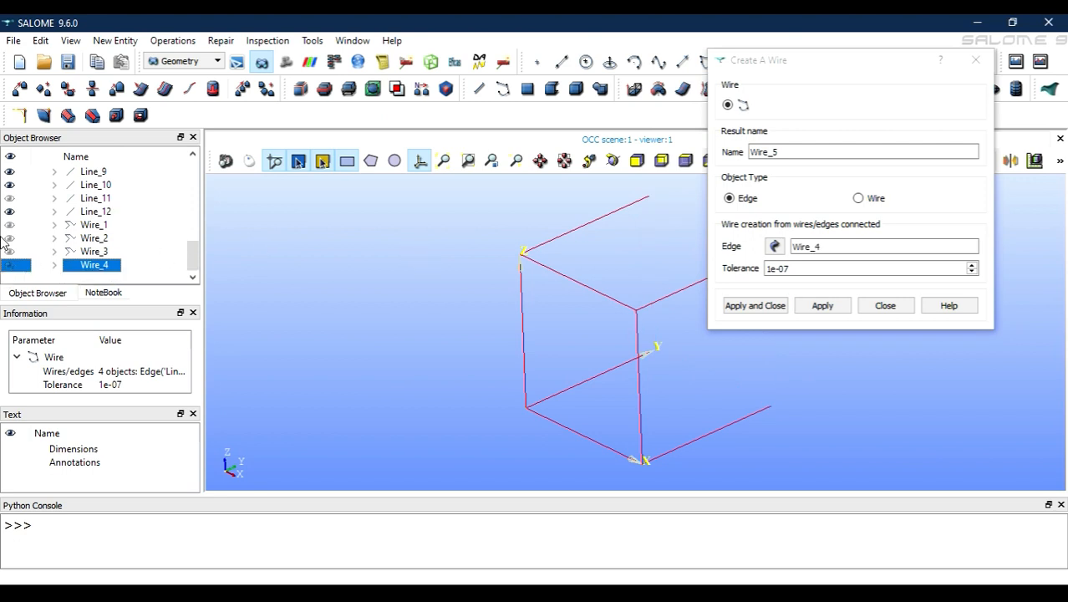
click(10, 202)
scroll(11, 205, up, 2)
click(11, 238)
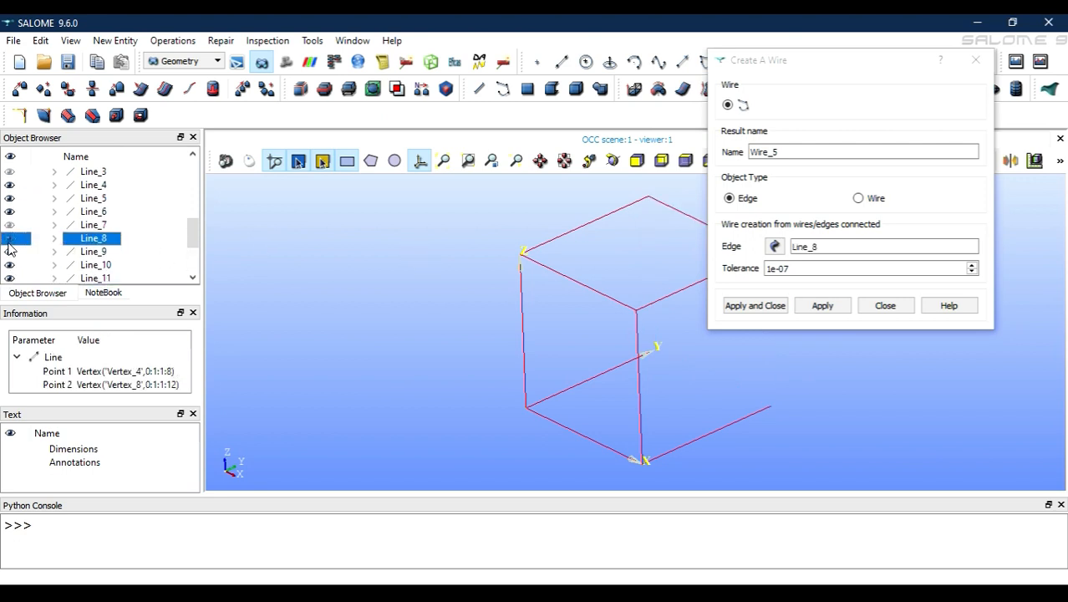
click(11, 225)
click(9, 173)
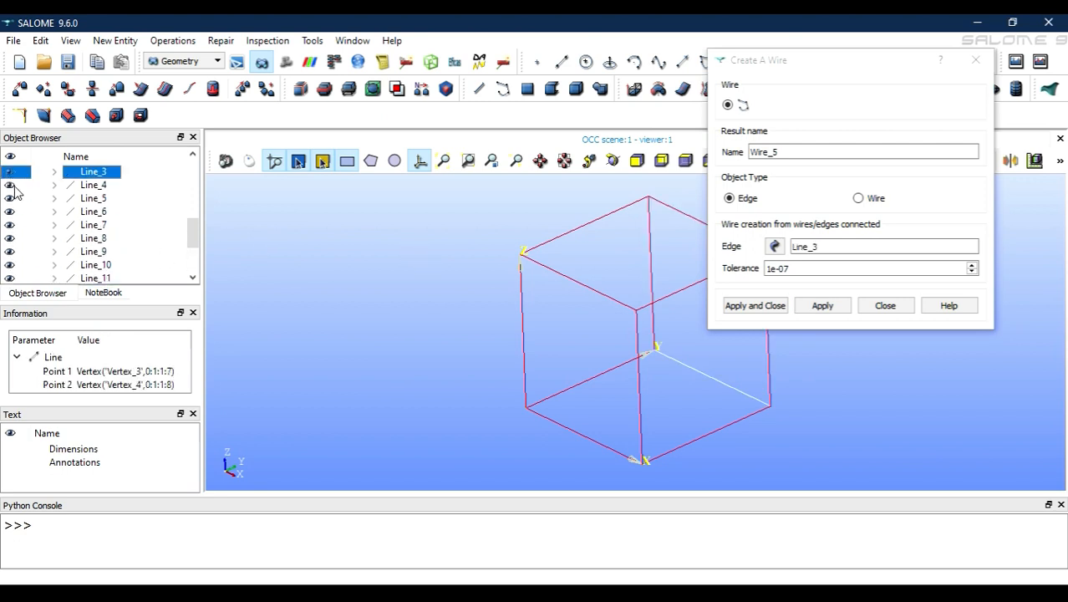
Step: Build a wire named Wire_5 from Line_4, Line_8, Line_12 and Line_5, with tolerance 1e-07
scroll(16, 191, up, 2)
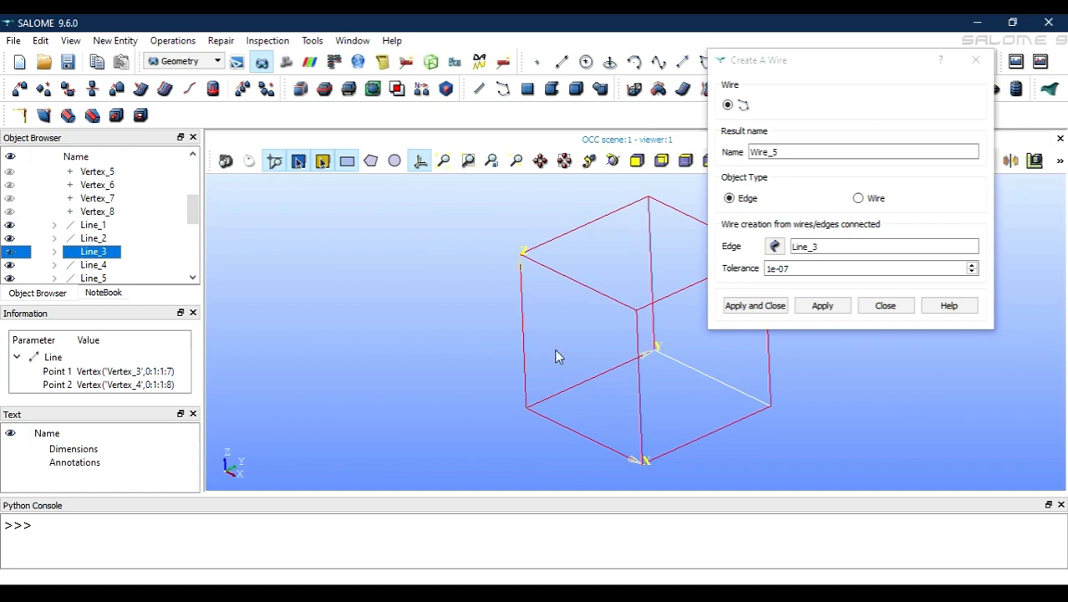
click(579, 383)
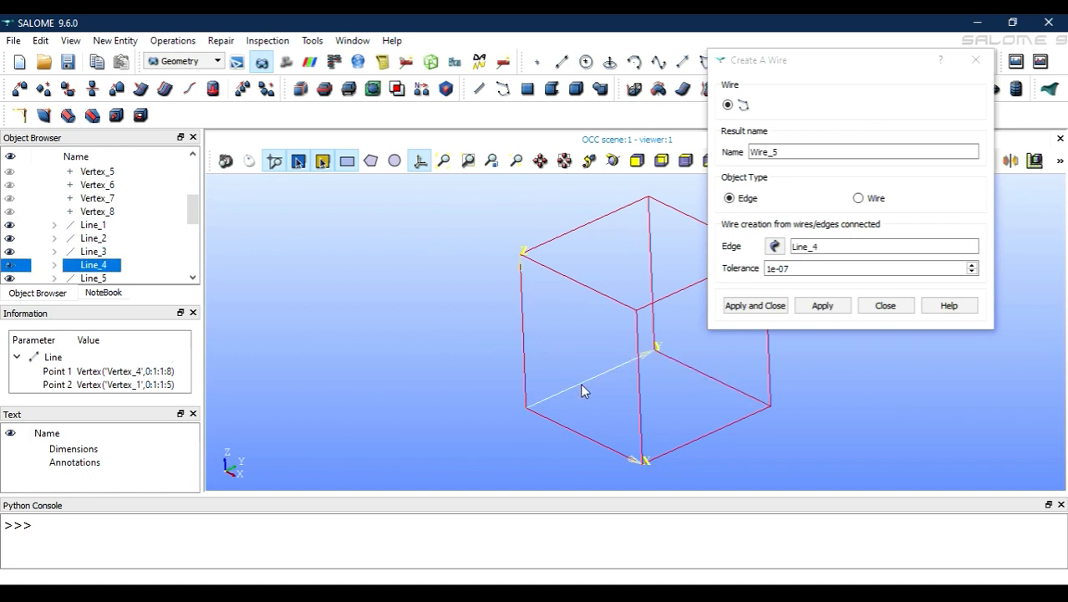
shift+click(610, 215)
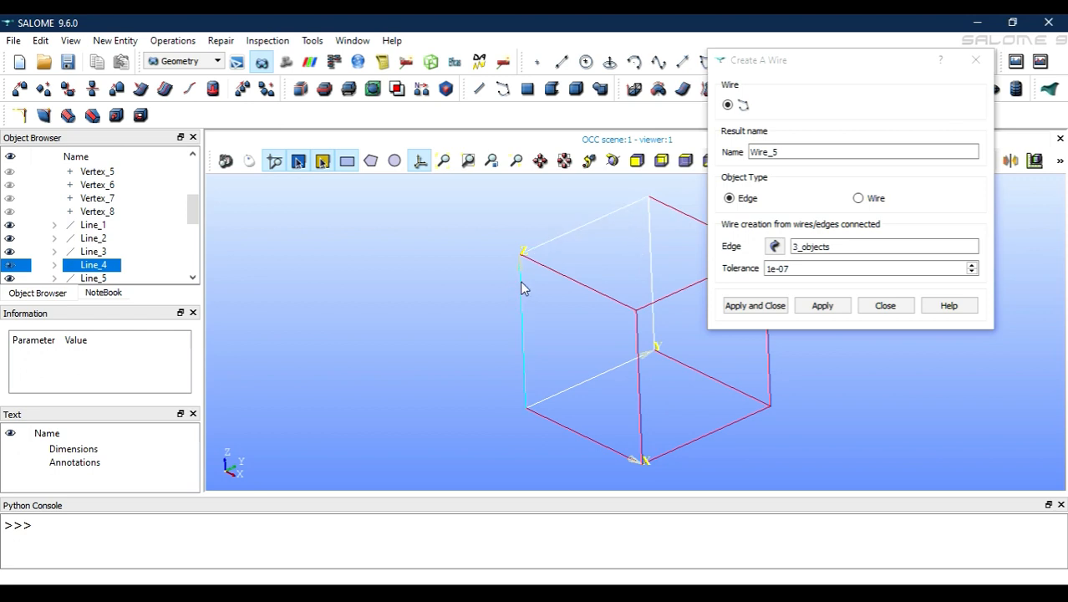
shift+click(521, 282)
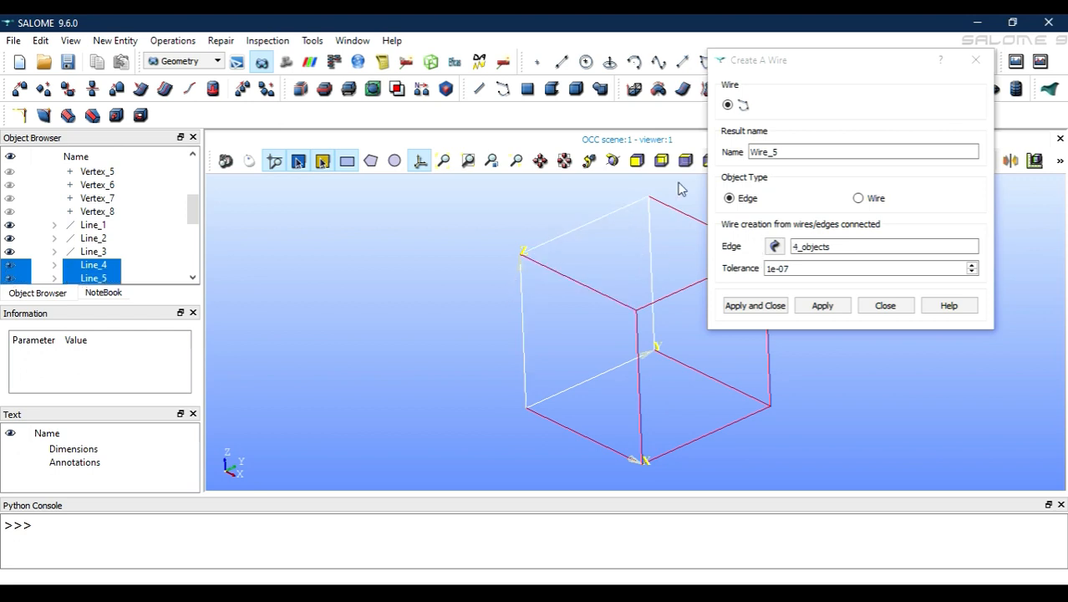
click(829, 308)
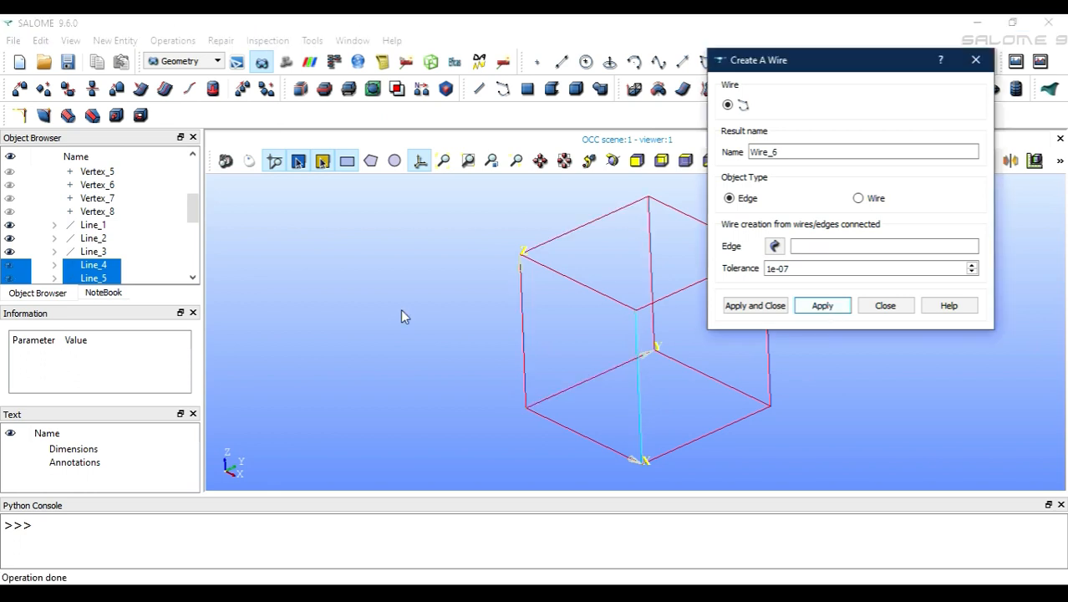
Step: Hide Wire_5 and show Line_8 and Line_12 again
scroll(60, 249, down, 5)
click(17, 266)
scroll(20, 255, up, 2)
click(14, 226)
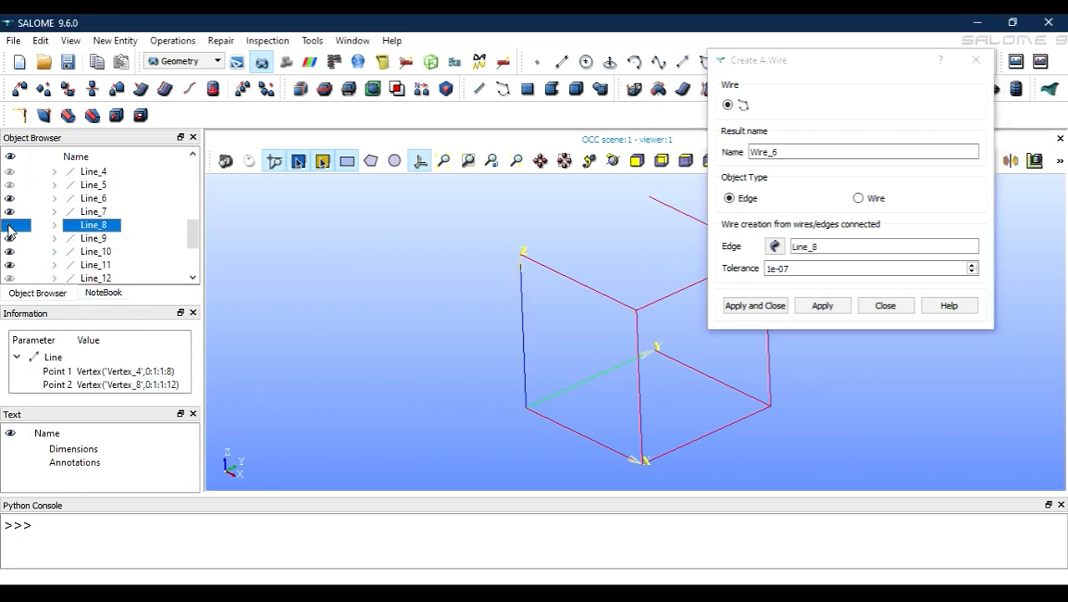
click(15, 278)
scroll(37, 268, down, 2)
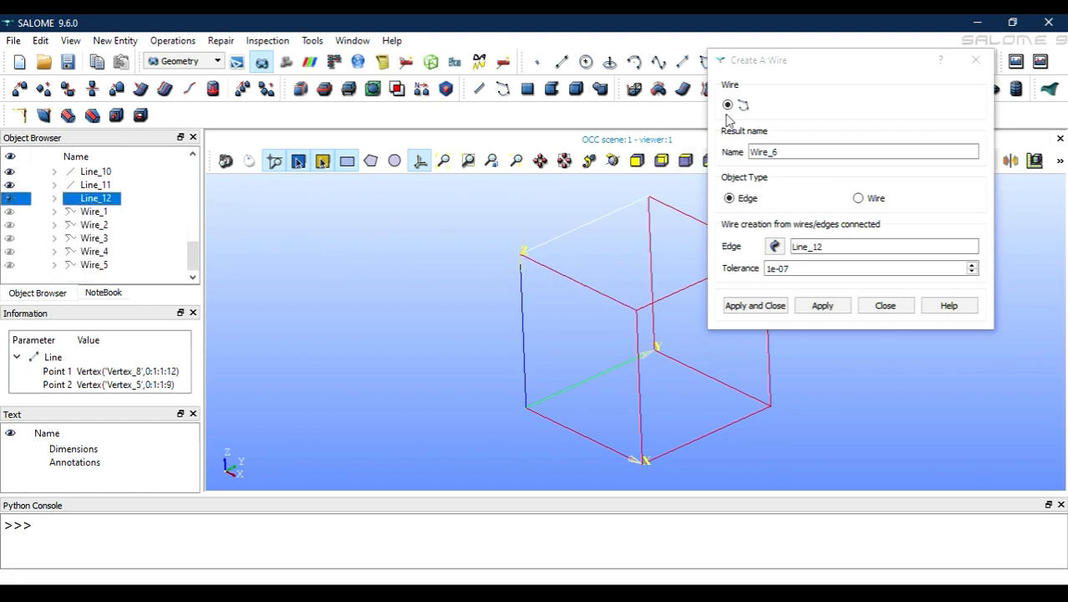
Step: Build a wire named Wire_6 from the cube's upper edges Line_9, Line_10, Line_11 and Line_12, with tolerance 1e-07, and finish wire creation
drag(776, 67, 838, 116)
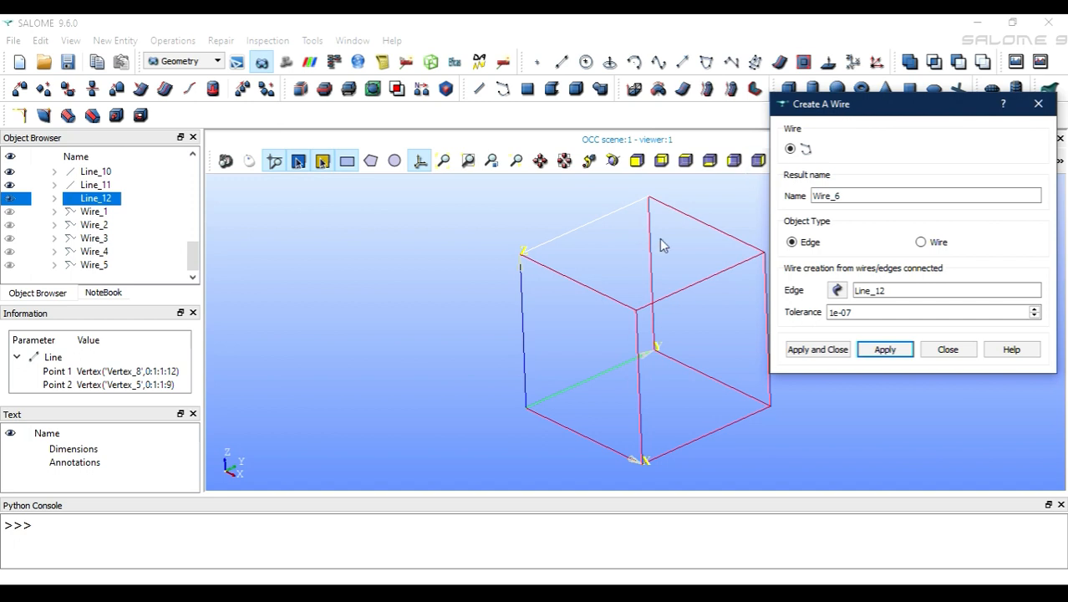
click(592, 289)
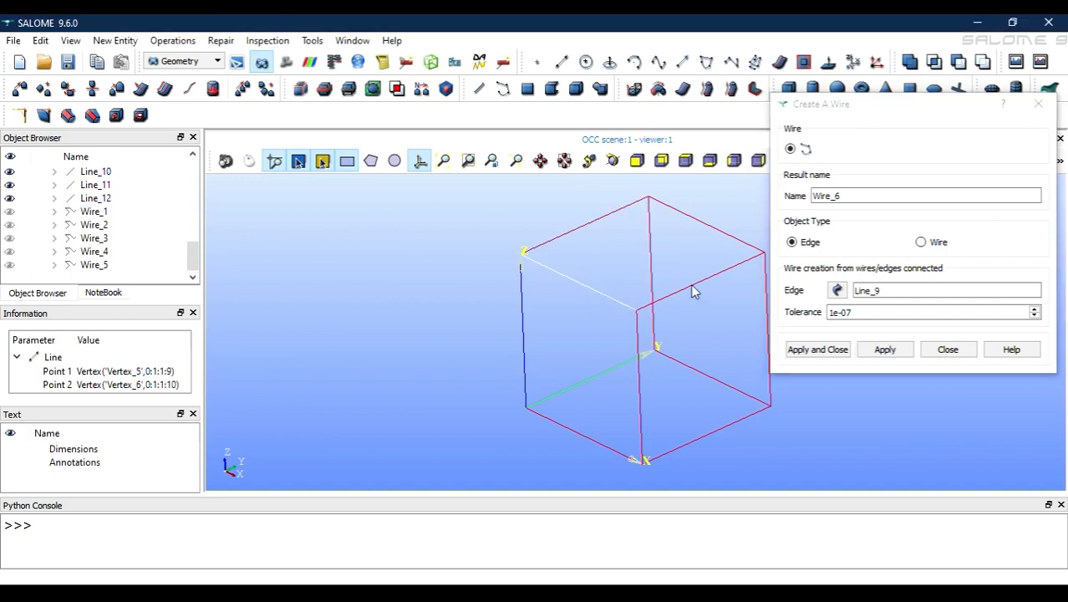
shift+click(690, 284)
shift+click(715, 230)
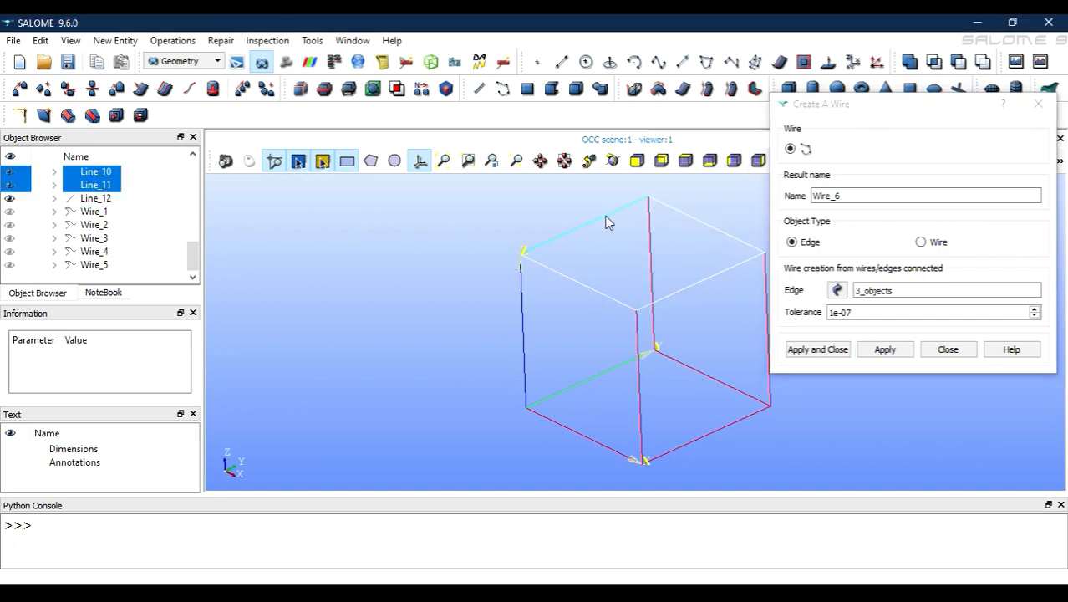
shift+click(606, 219)
click(879, 350)
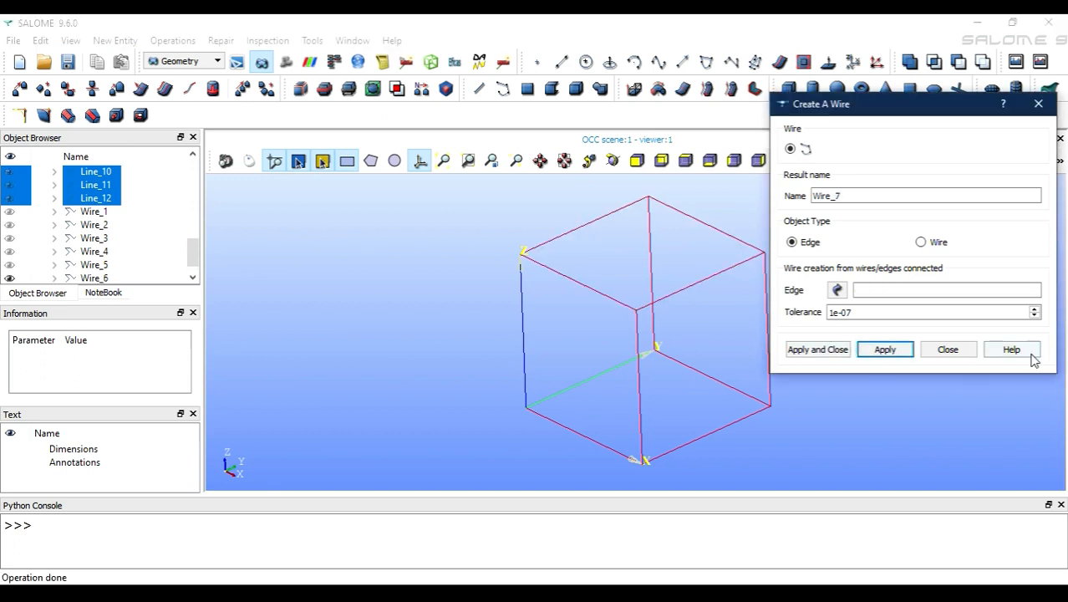
click(951, 351)
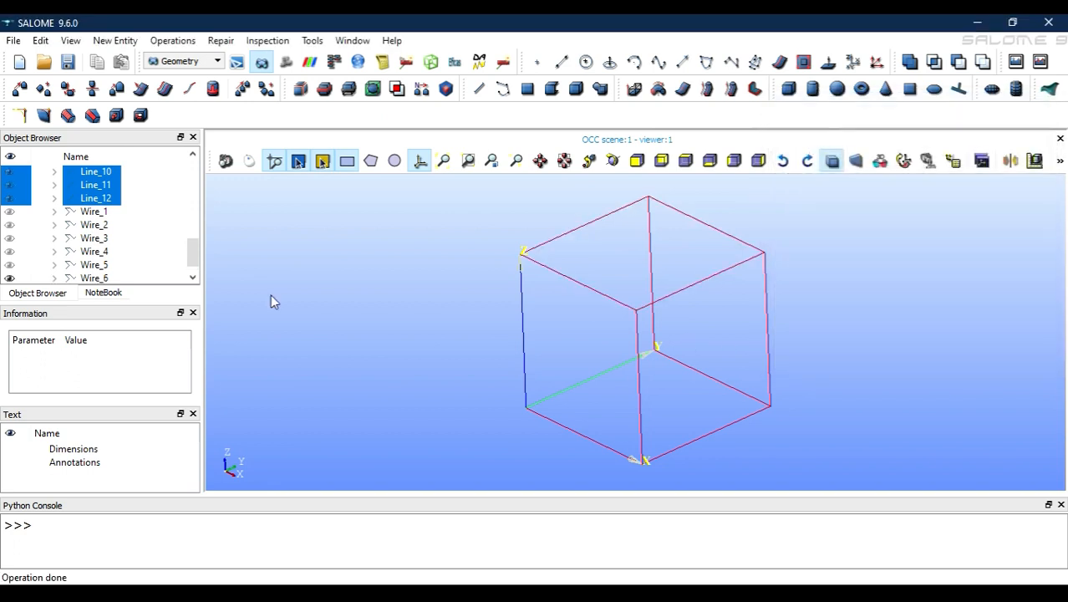
Step: Build a planar face named Face_1 from Wire_1
click(95, 204)
click(97, 213)
click(124, 40)
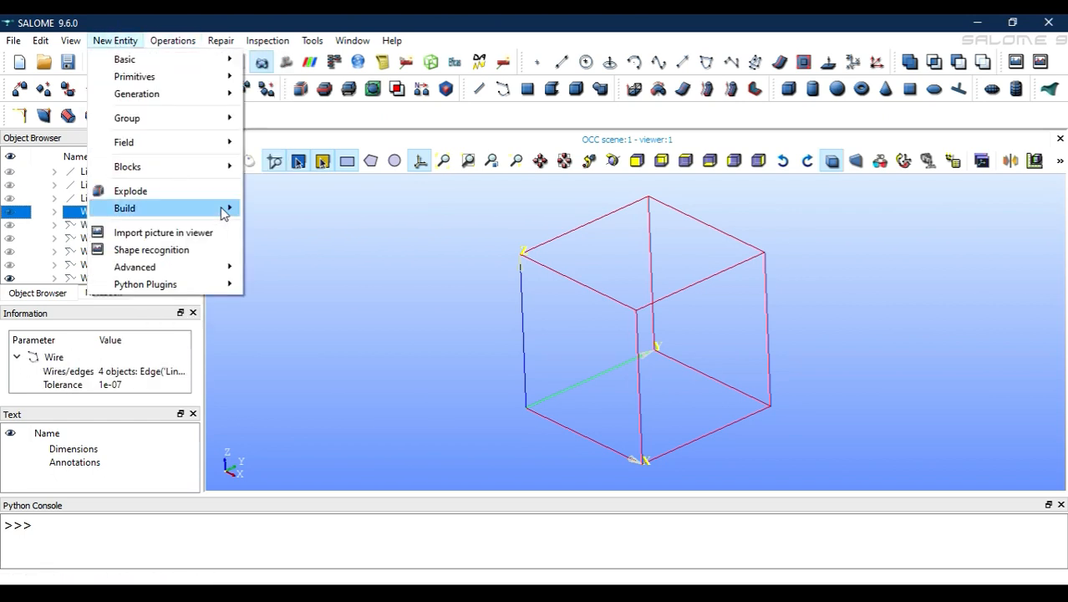
mouse_move(226, 211)
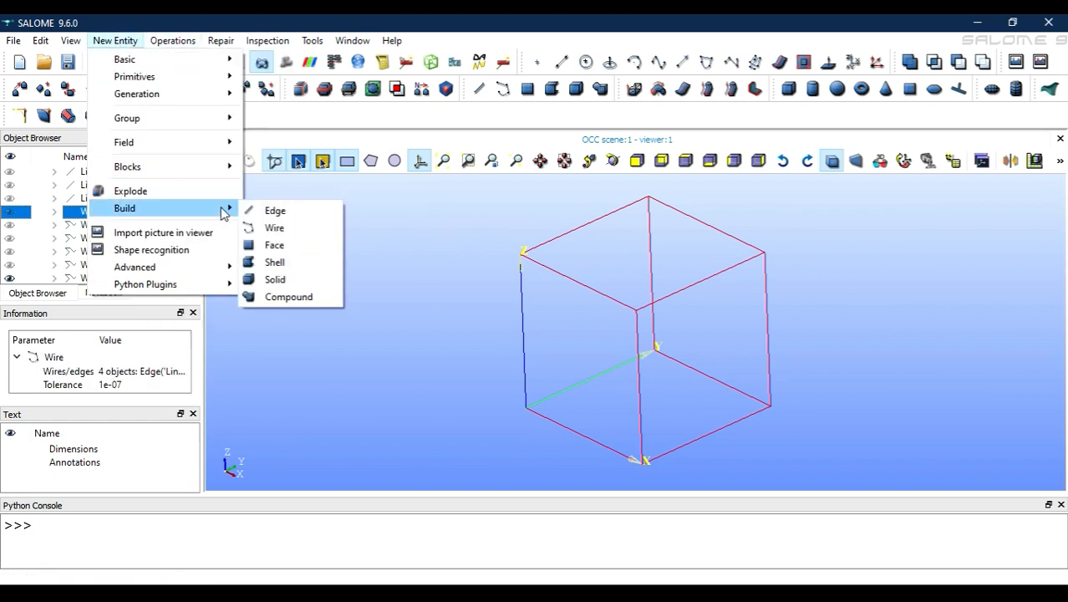
click(287, 249)
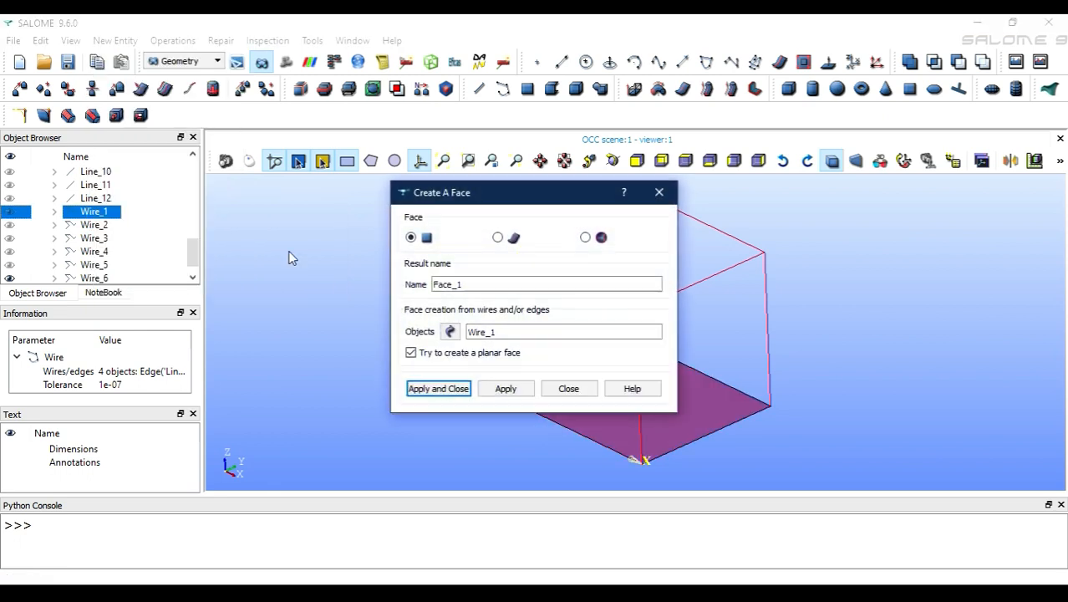
click(507, 394)
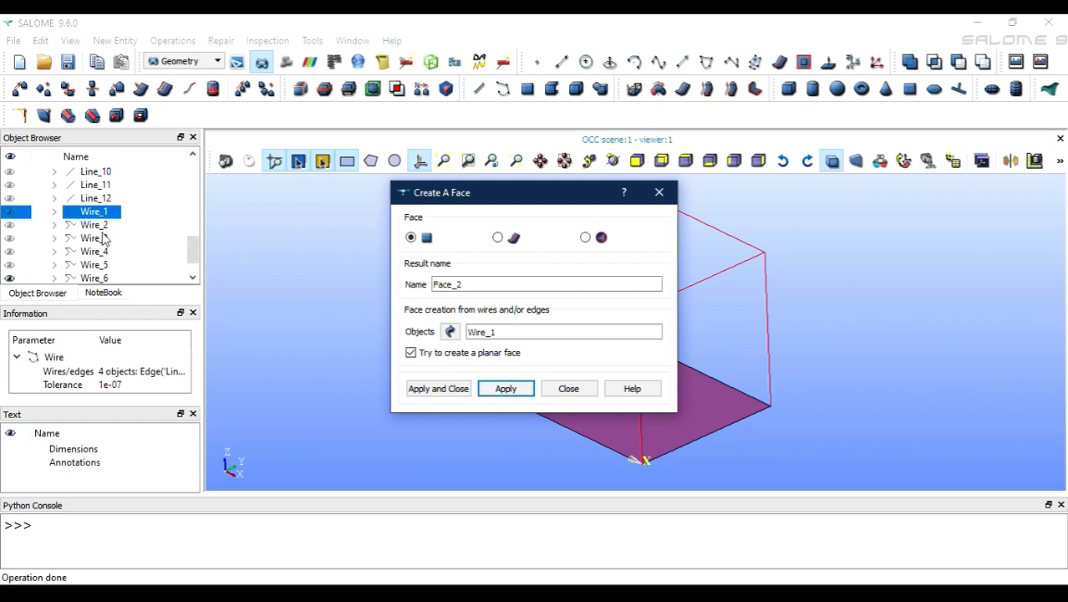
Step: Build planar faces Face_2 to Face_6 from Wire_2 to Wire_6, one face per wire, and finish face creation
click(97, 227)
click(499, 391)
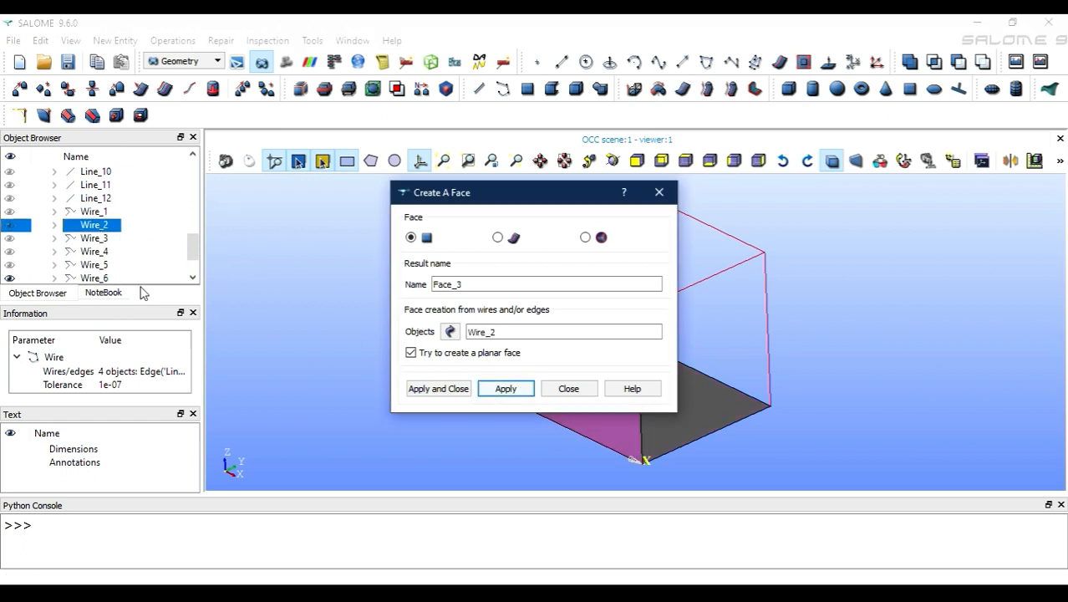
click(94, 239)
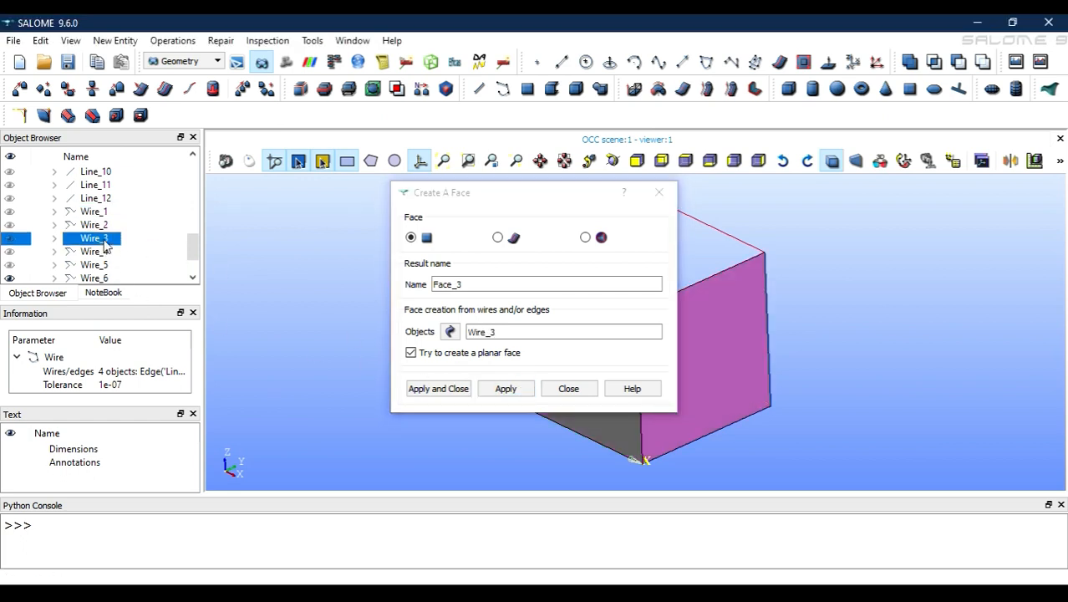
click(492, 392)
click(114, 252)
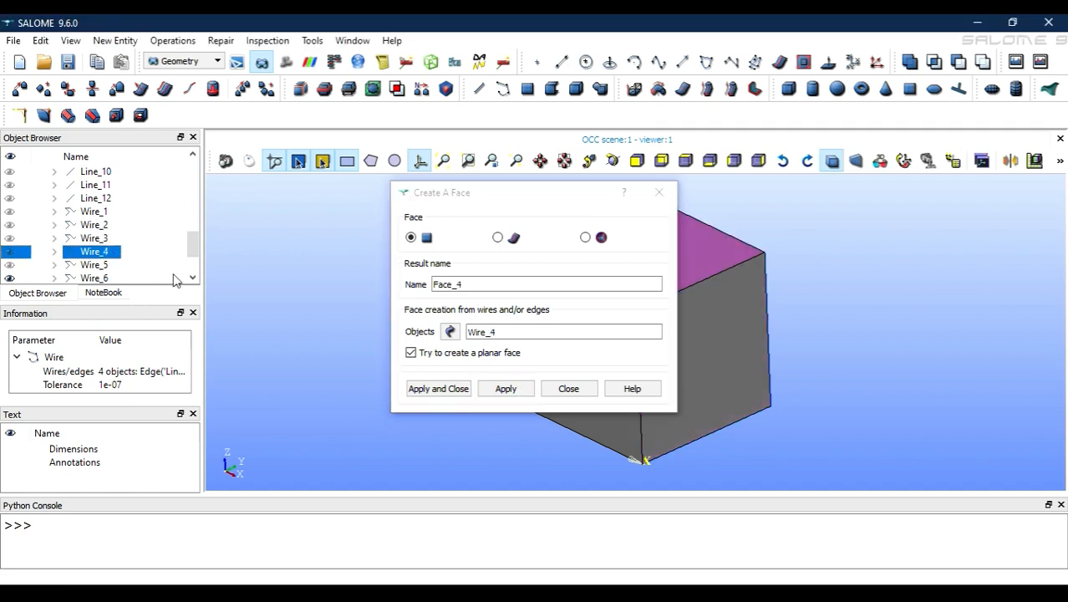
click(501, 388)
click(98, 265)
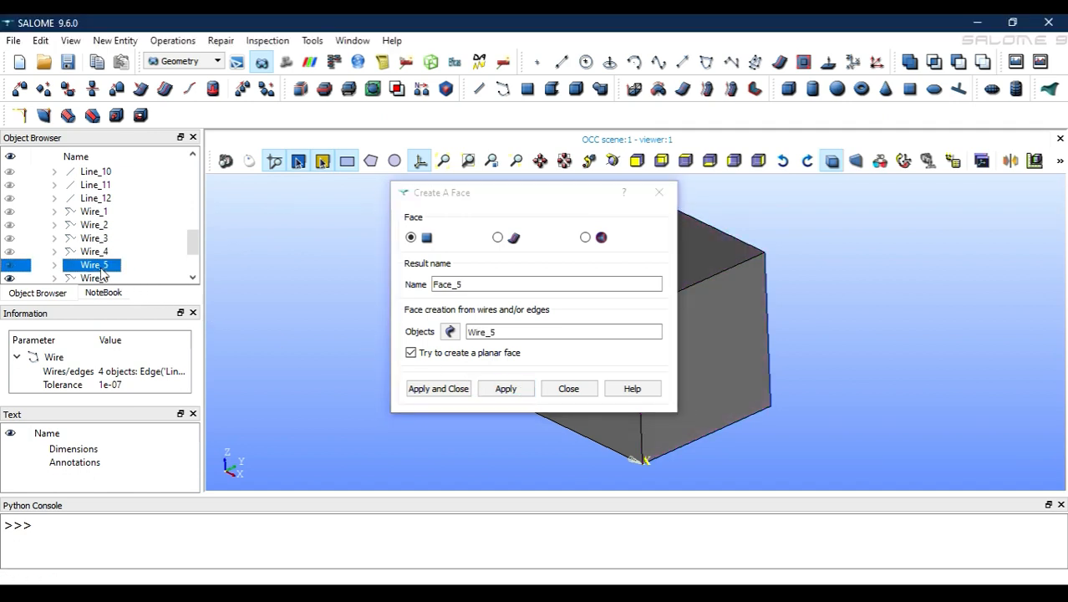
click(504, 388)
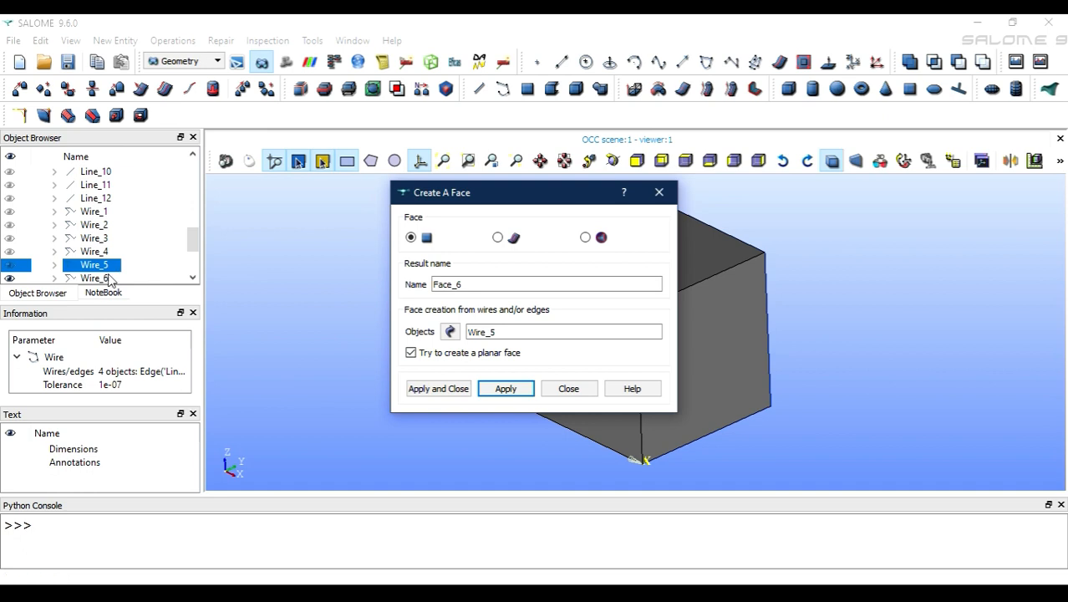
click(106, 278)
click(501, 388)
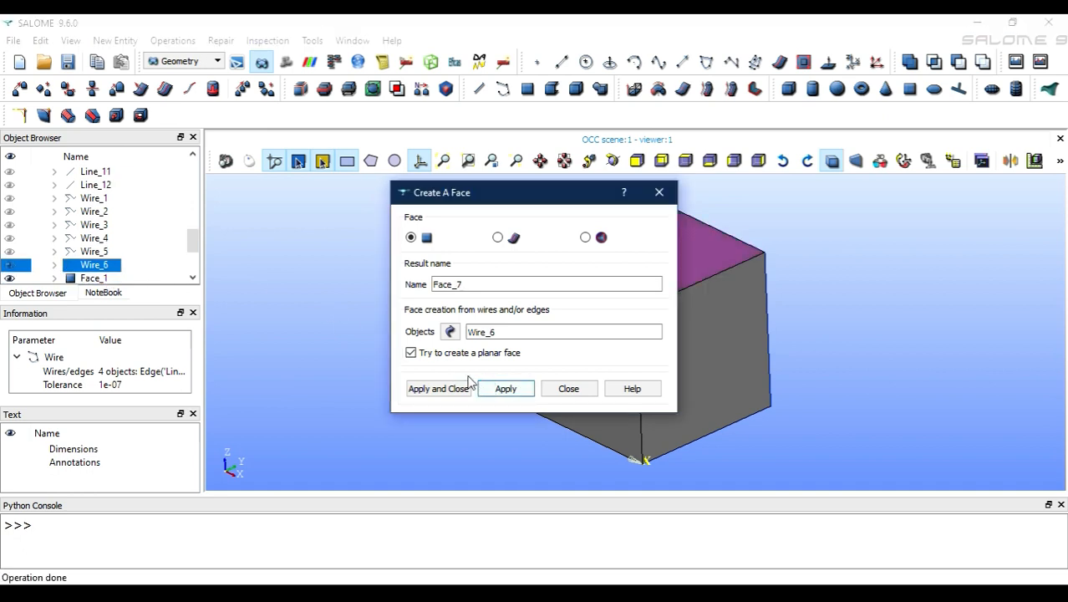
click(568, 388)
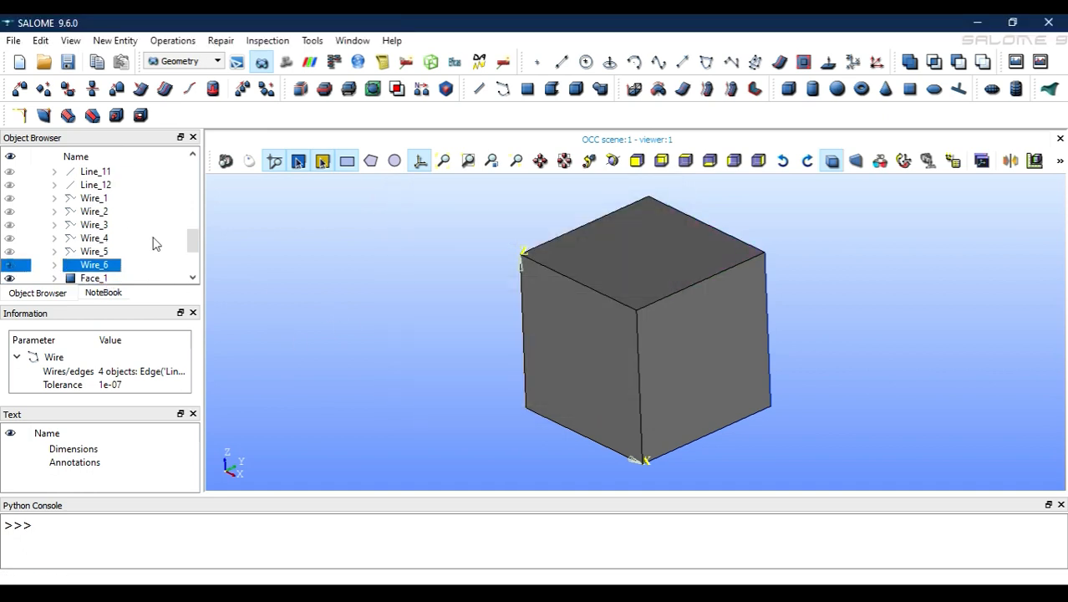
Step: Build a shell named Shell_1 from the six faces Face_1 to Face_6
scroll(153, 243, down, 2)
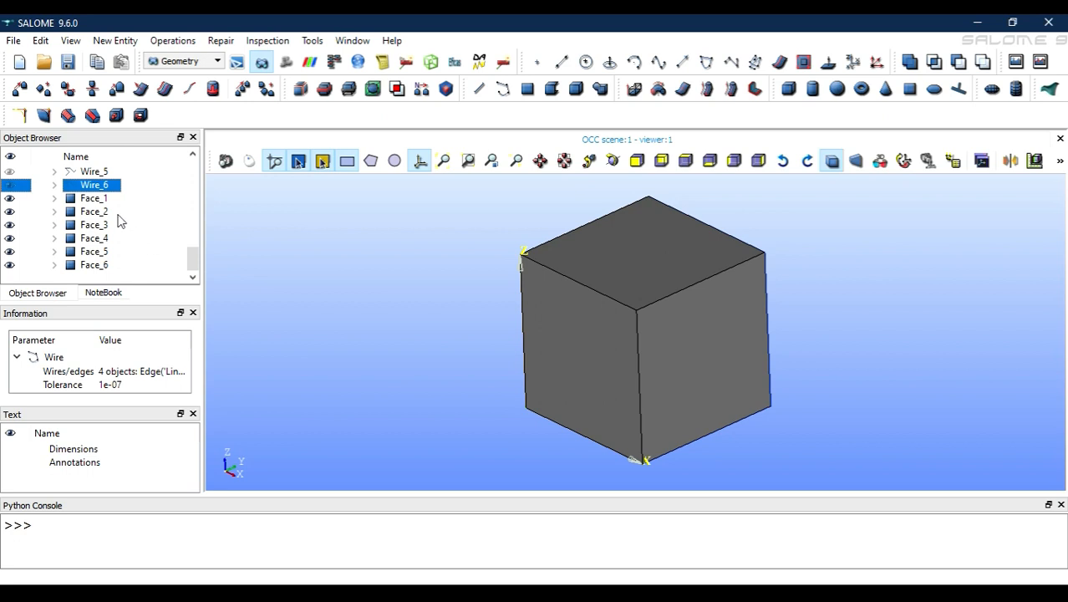
click(93, 200)
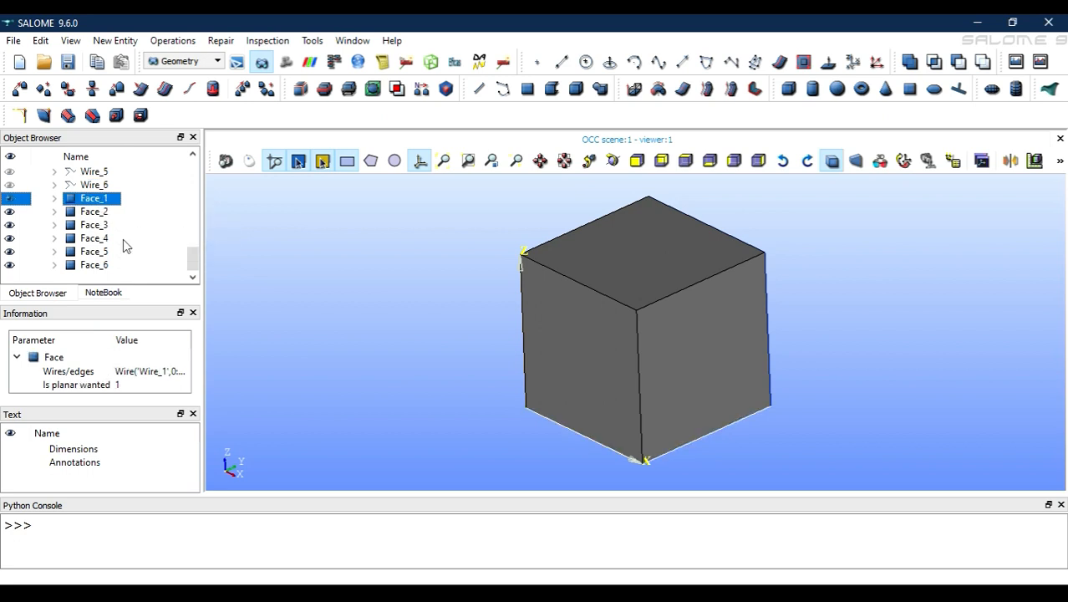
shift+click(109, 266)
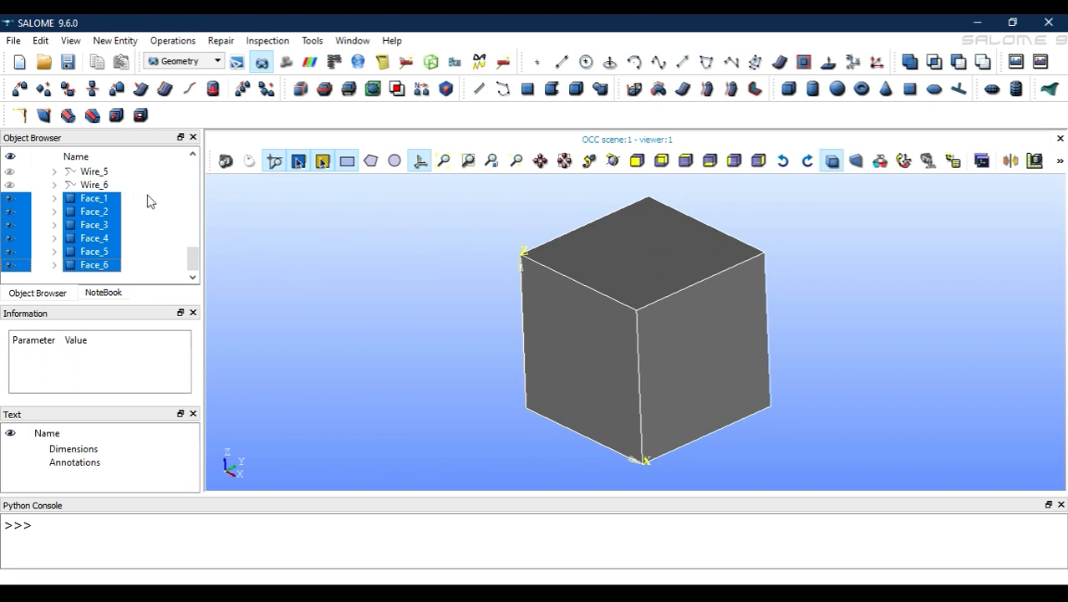
click(116, 40)
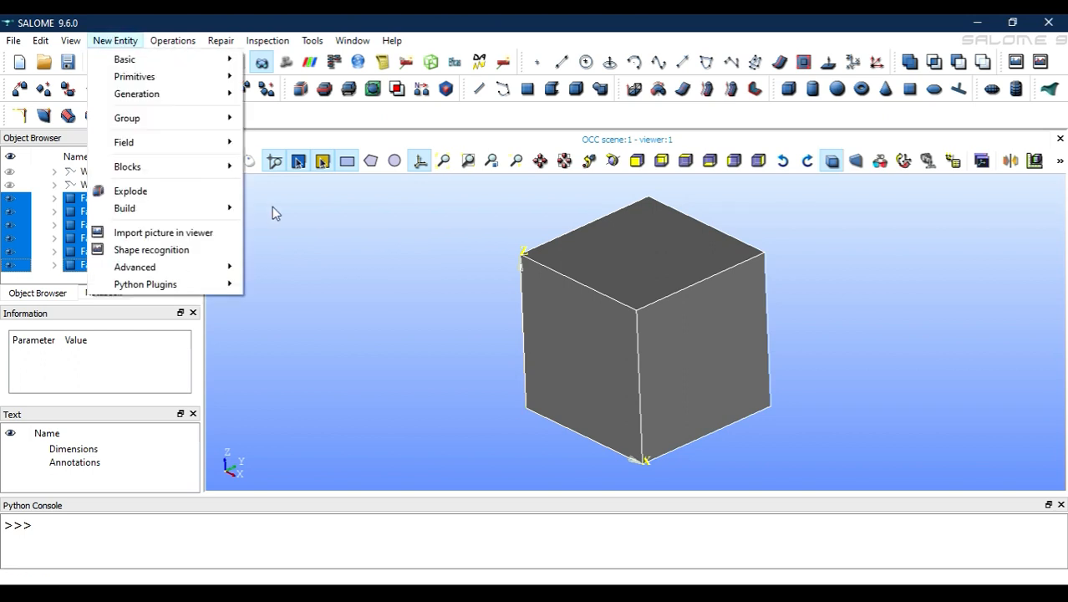
mouse_move(192, 211)
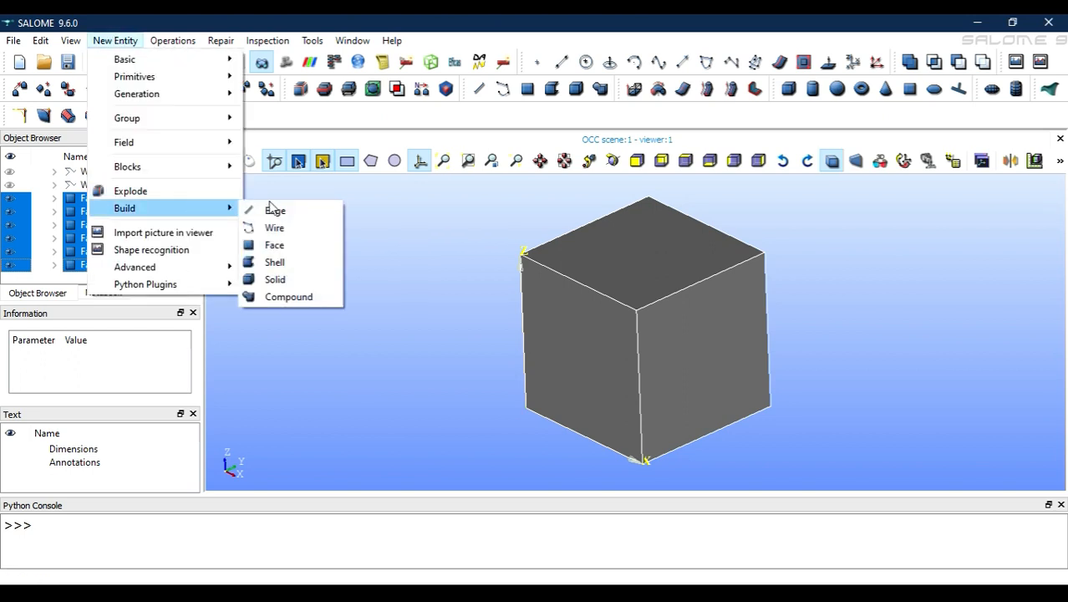
click(292, 267)
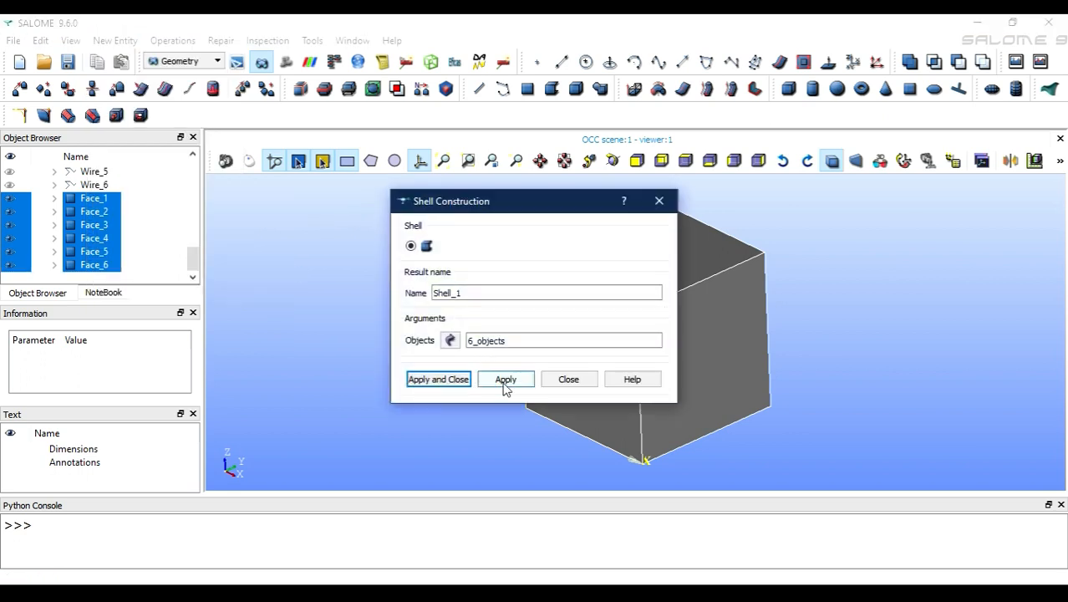
click(448, 380)
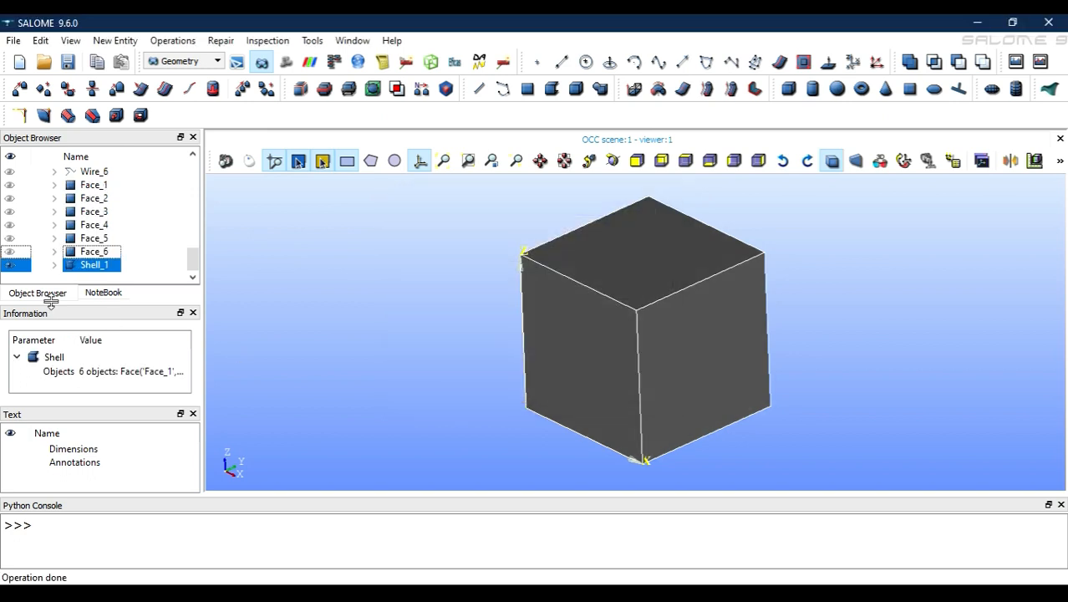
Step: Build a single solid named Solid_1 from Shell_1
click(117, 41)
mouse_move(230, 208)
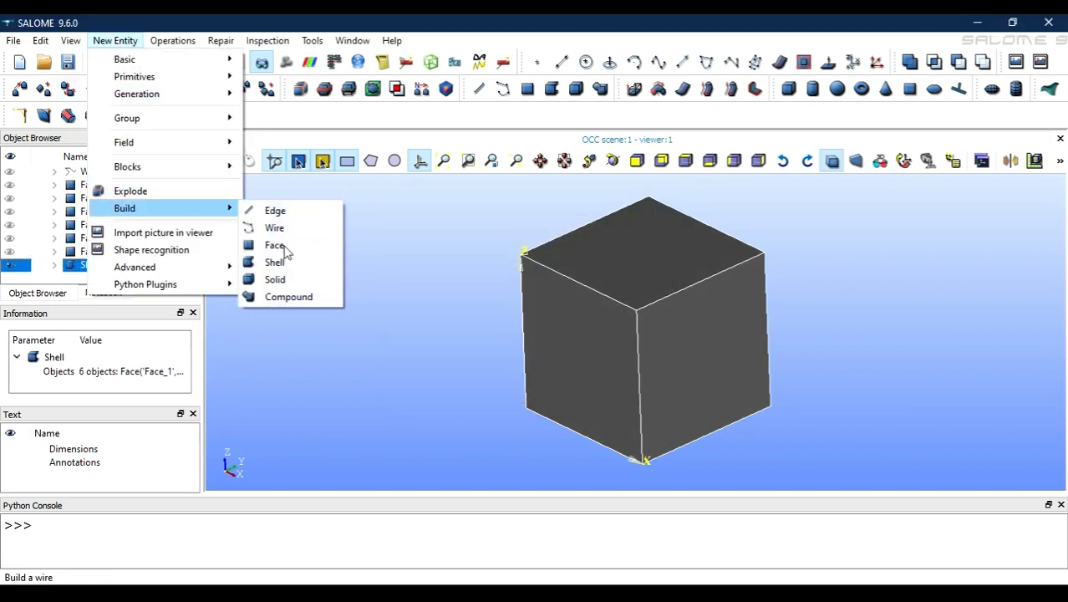
click(282, 280)
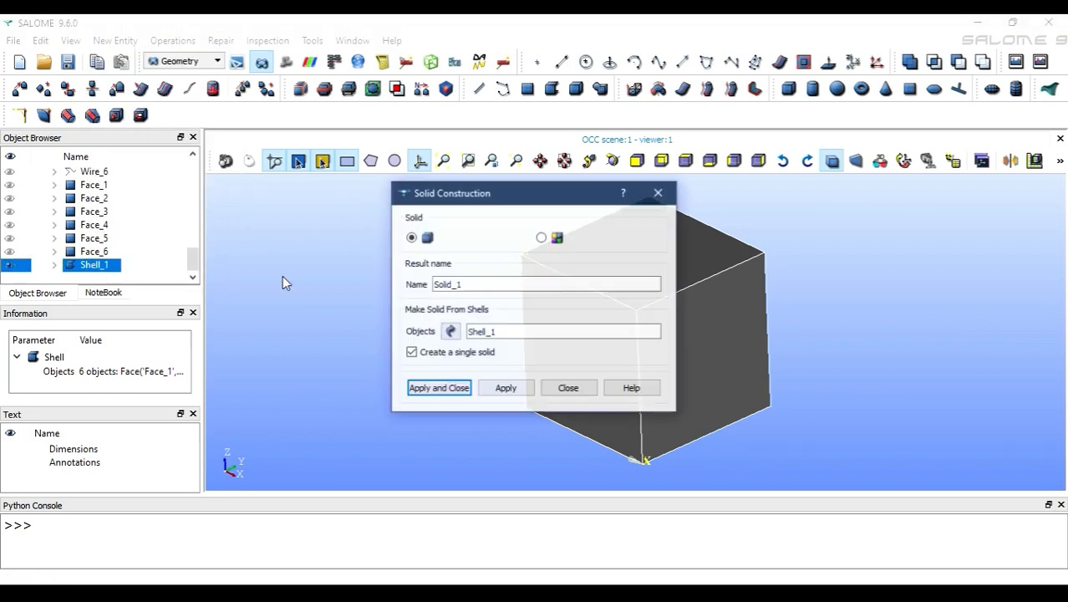
click(458, 389)
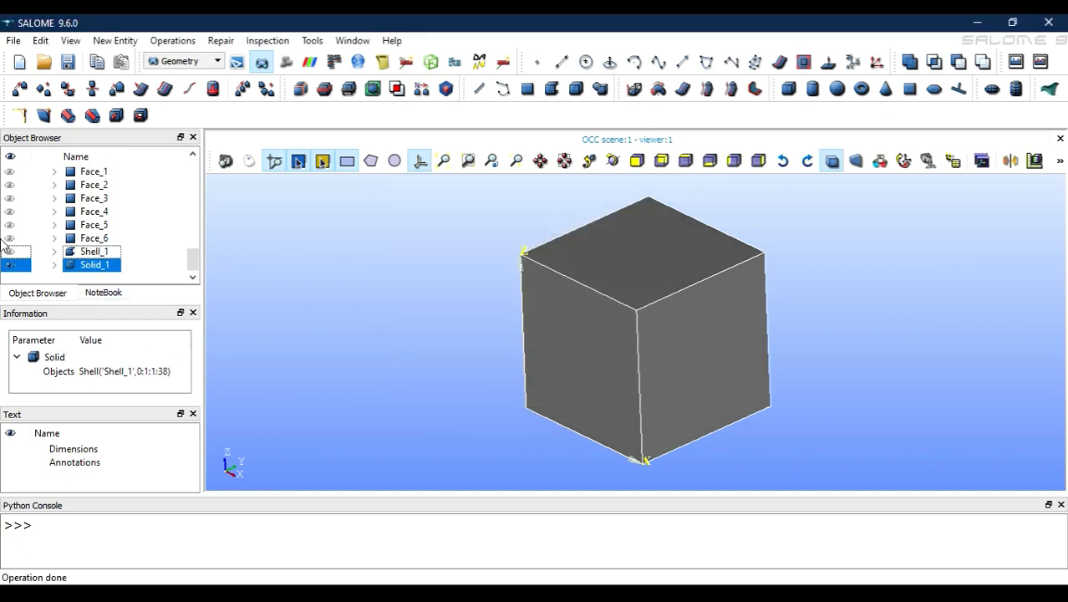
Step: Hide the construction lines that are still displayed, leaving only Solid_1 shown
scroll(10, 217, up, 5)
scroll(10, 216, up, 1)
click(10, 266)
click(12, 250)
click(10, 238)
click(10, 199)
click(10, 186)
click(10, 172)
scroll(7, 216, up, 3)
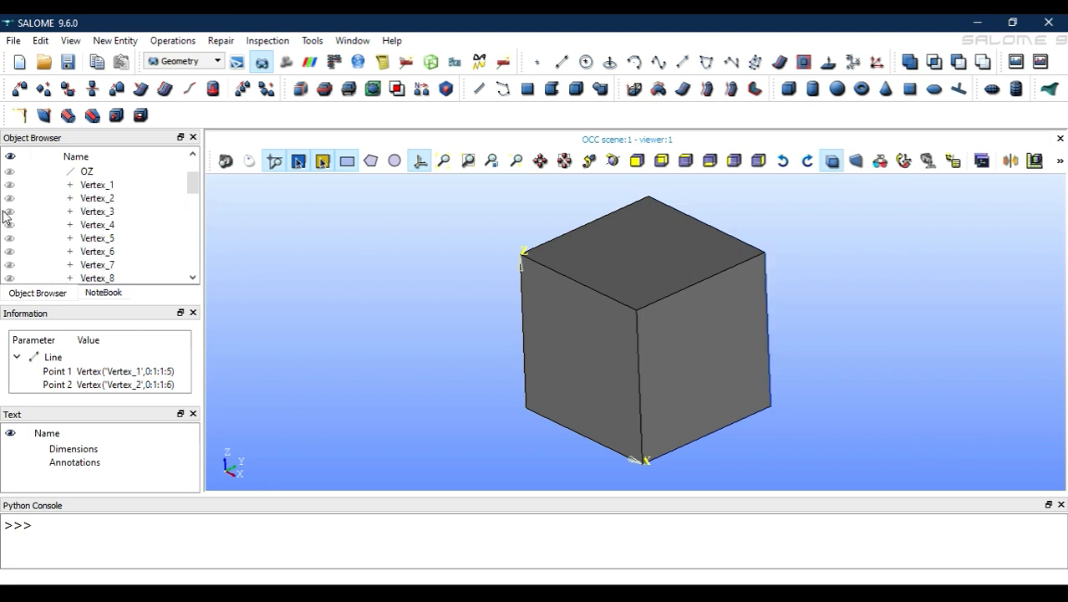
scroll(6, 255, up, 1)
scroll(5, 255, down, 8)
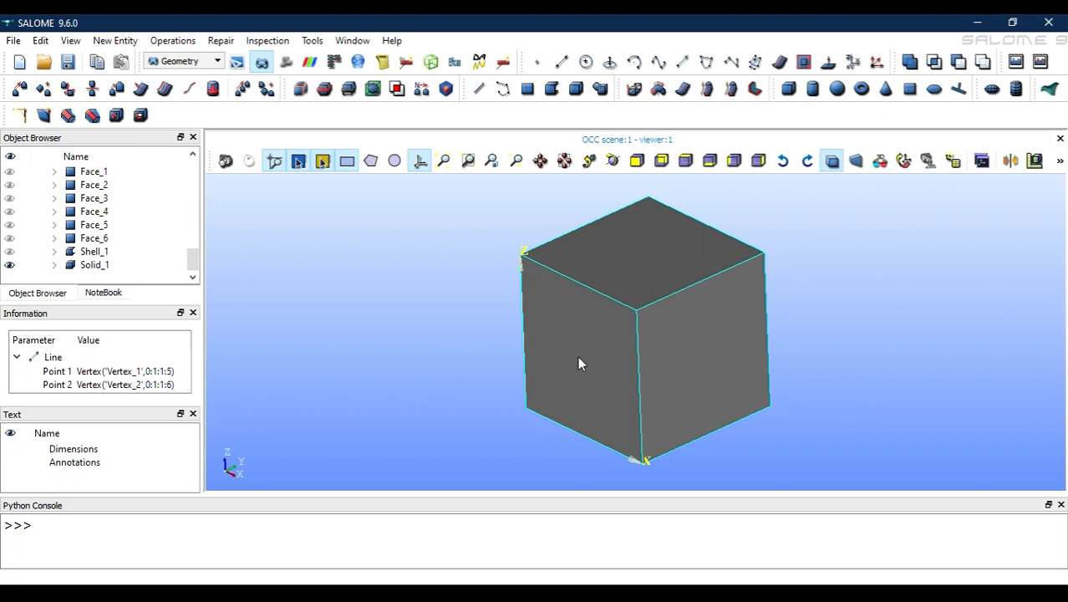
Step: Start saving the study and create and open a new folder named salome_tutorial on drive D:
click(13, 41)
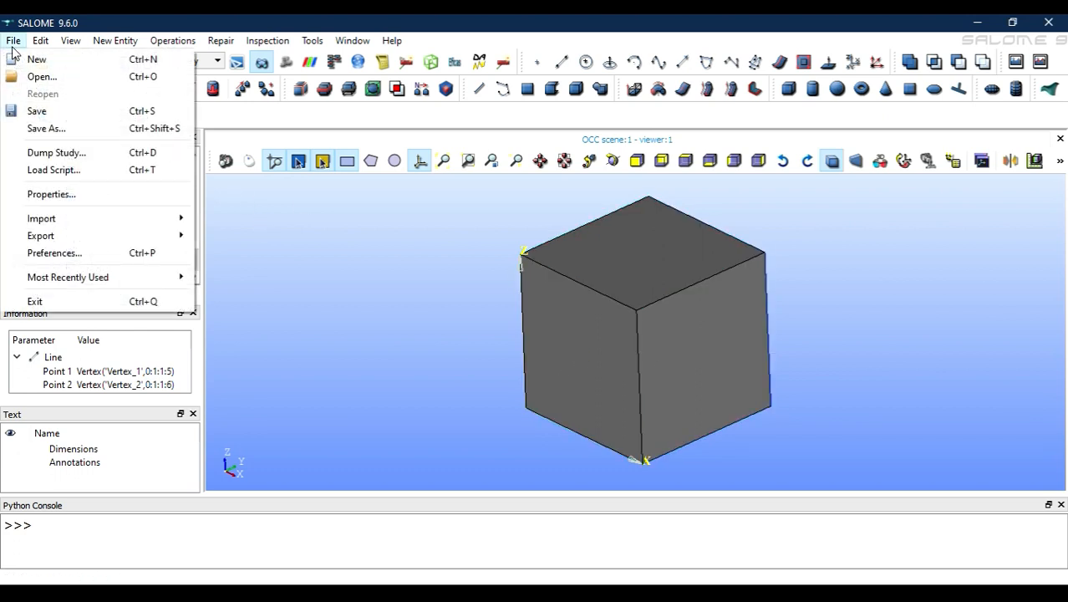
click(50, 114)
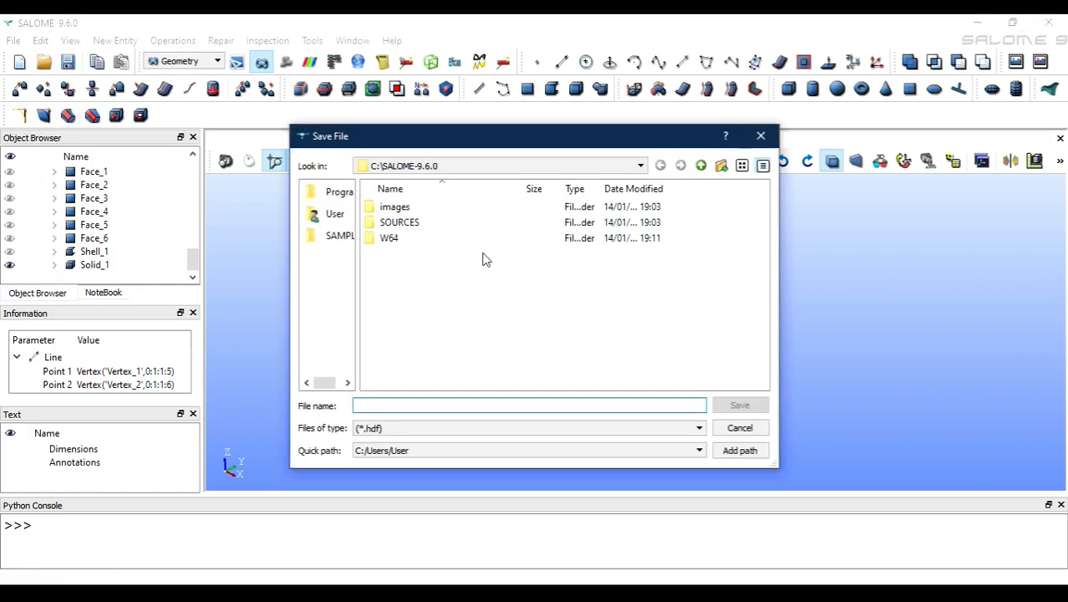
click(701, 166)
click(413, 166)
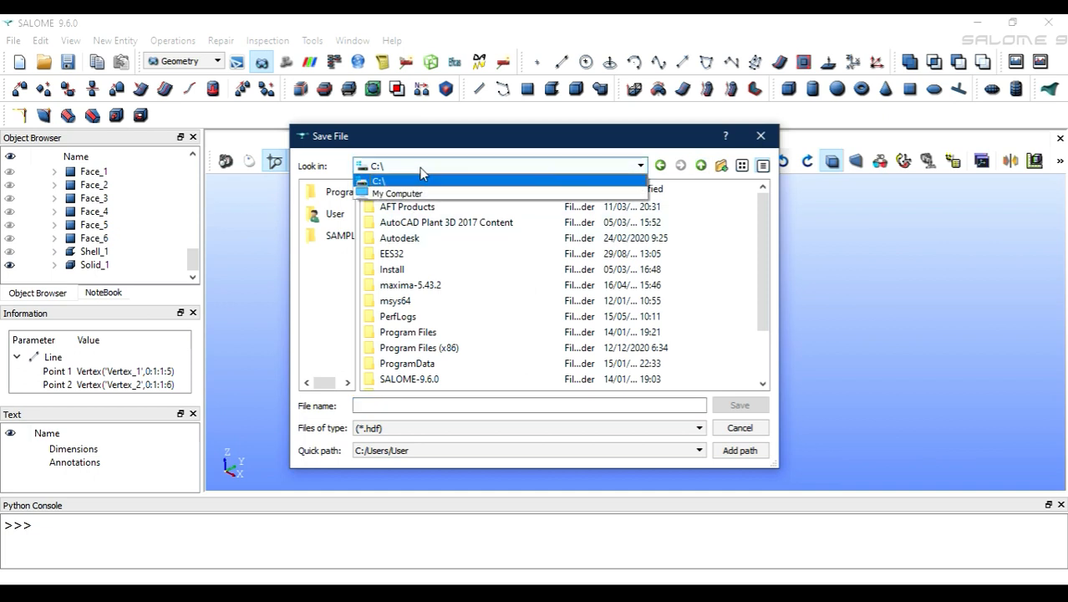
click(410, 193)
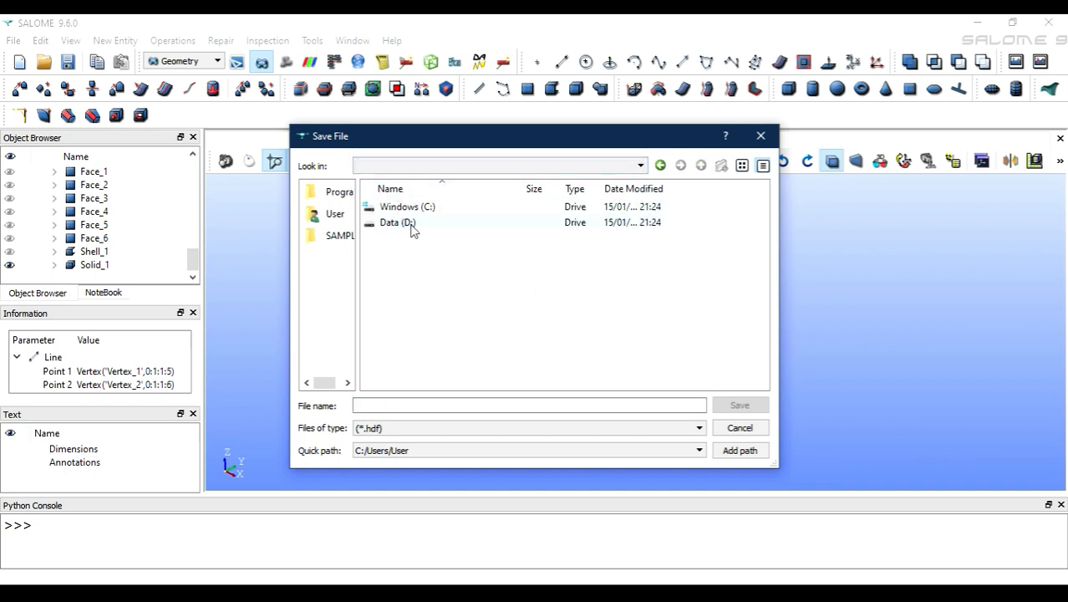
double_click(413, 223)
click(721, 165)
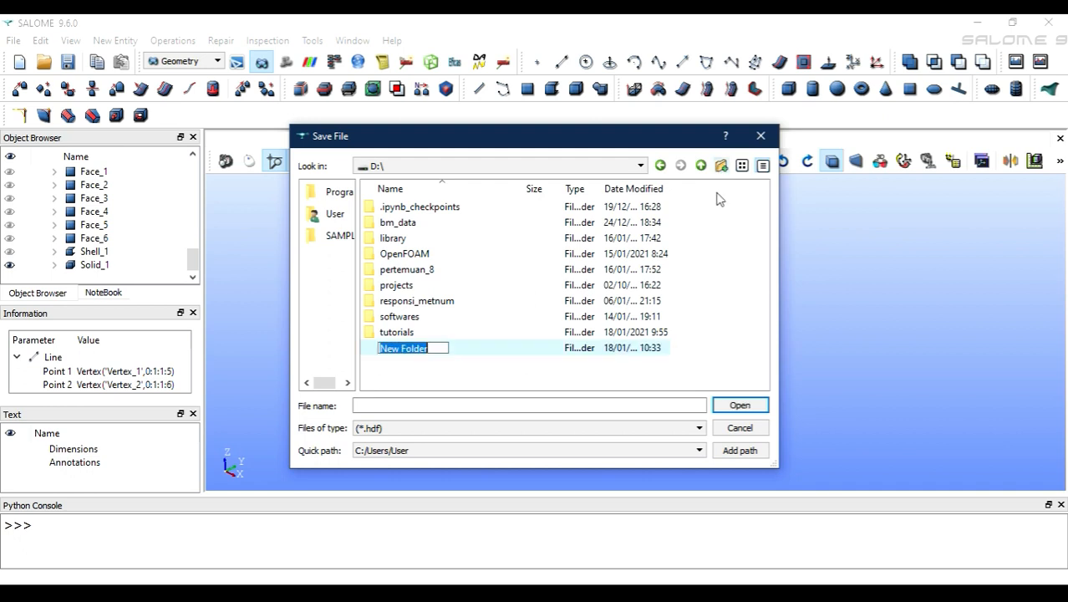
text(salome)
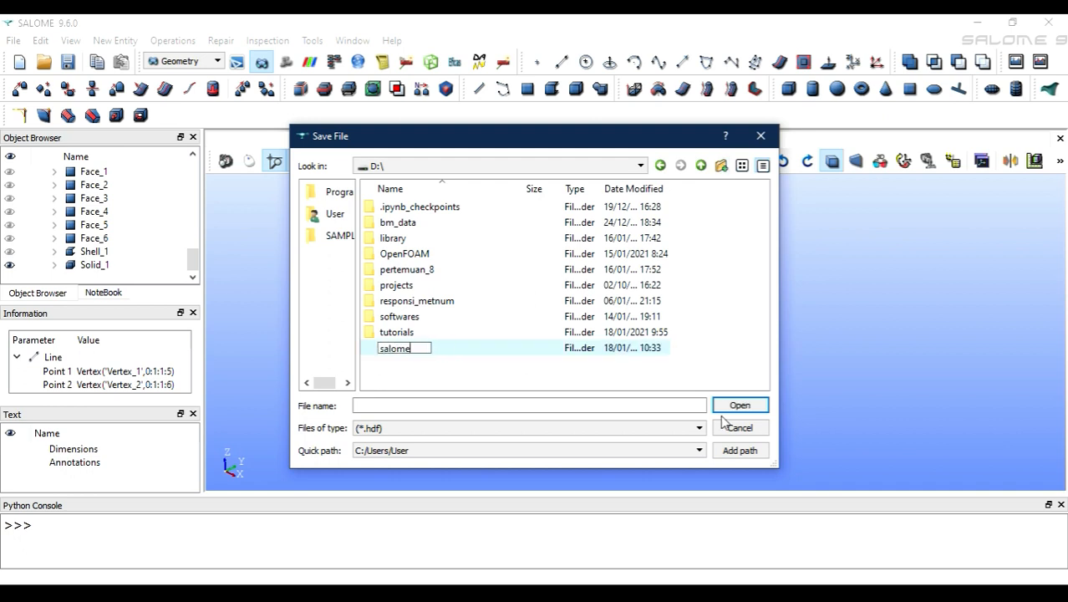
text( tutorial)
key(Return)
key(Return)
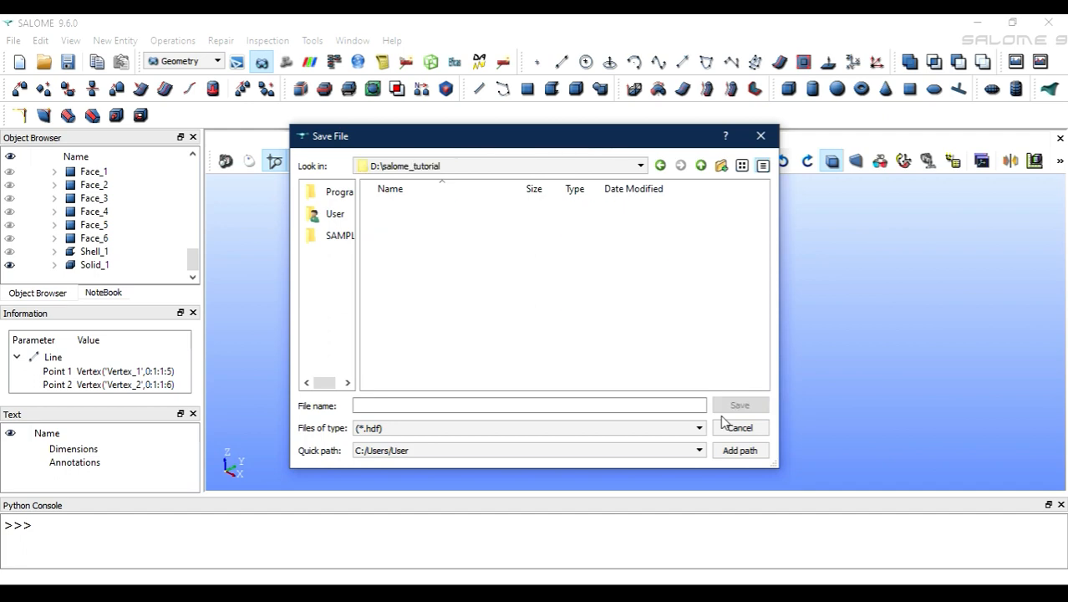
Step: Save the study as an HDF file named cube in the salome_tutorial folder
click(636, 408)
text(cube)
key(Return)
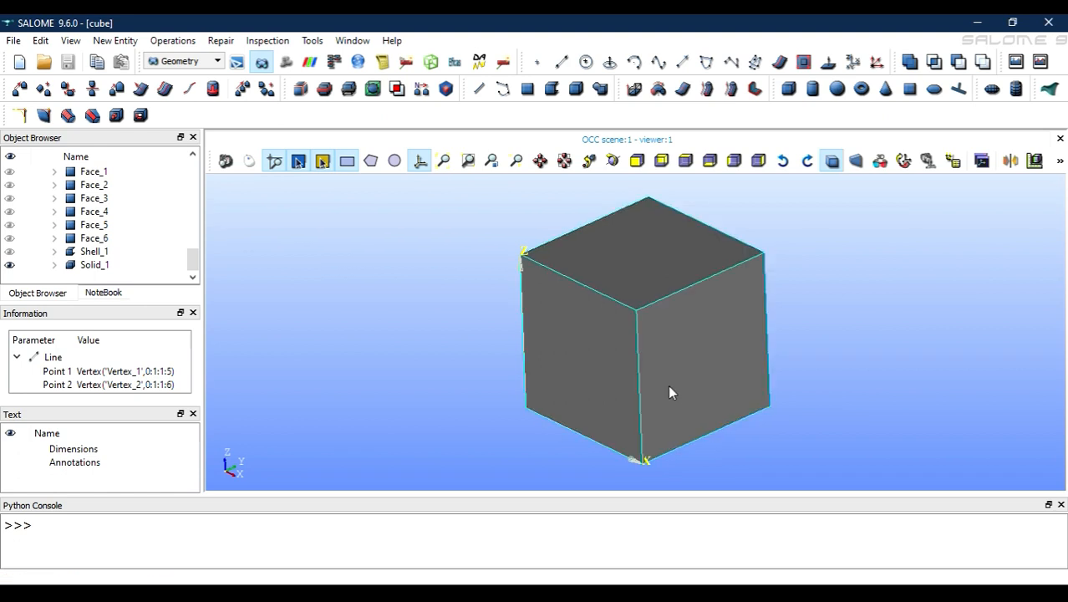
Step: Dump the study to a Python file named cube in D:\salome_tutorial, with Publish in study enabled
click(7, 41)
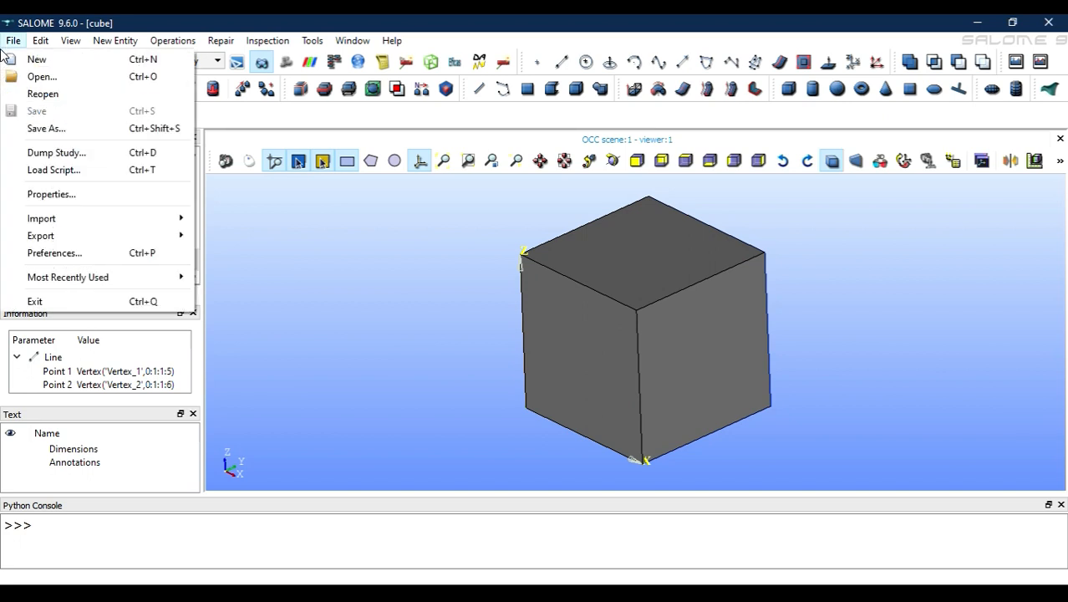
click(131, 159)
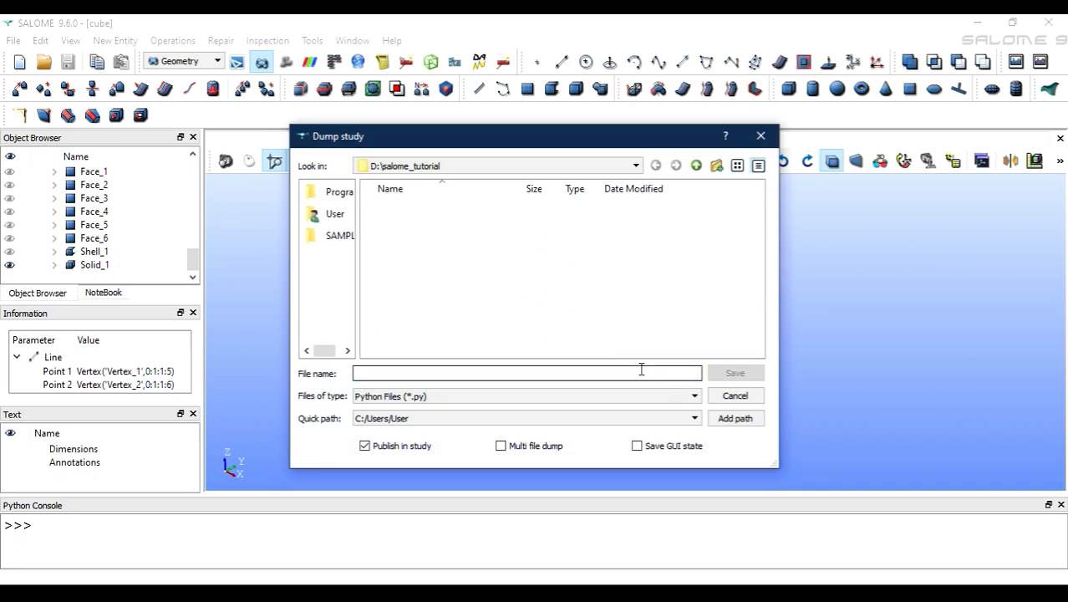
text(cube)
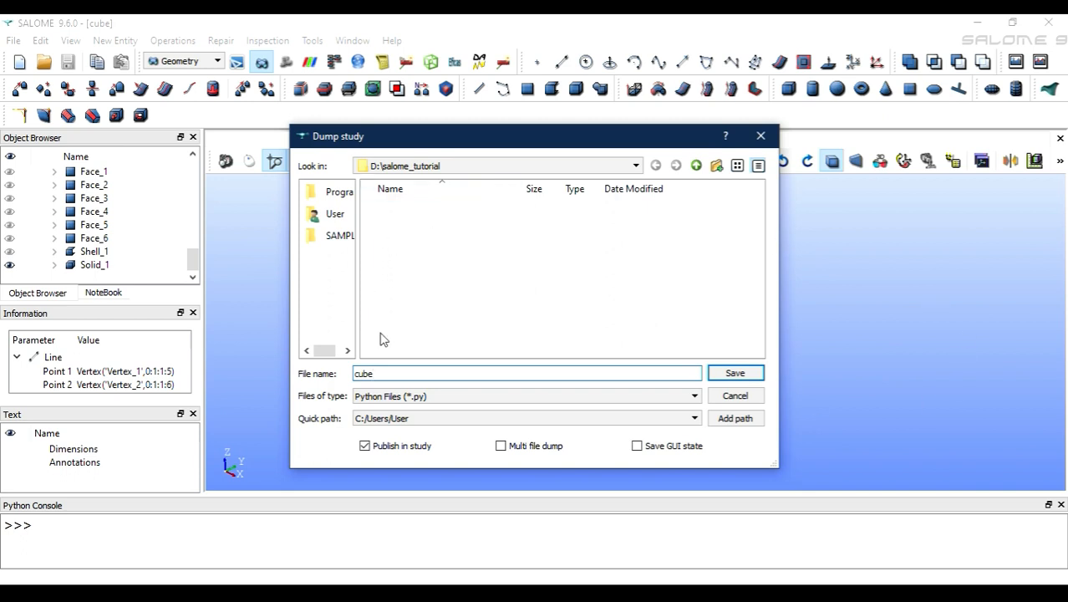
click(735, 374)
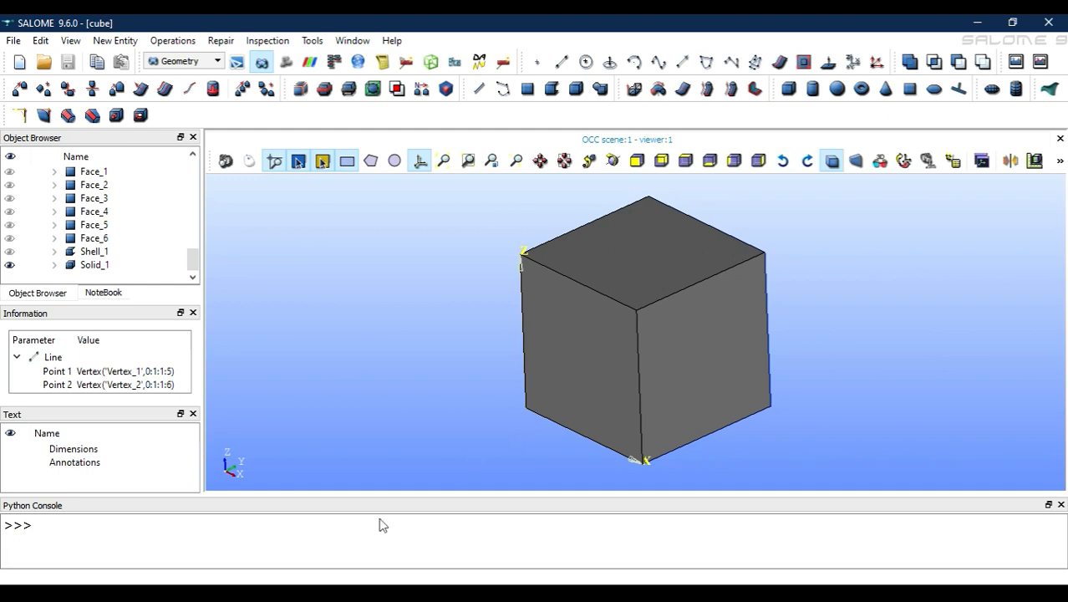
Step: Switch to File Explorer and open the salome_tutorial folder on drive D:
click(276, 593)
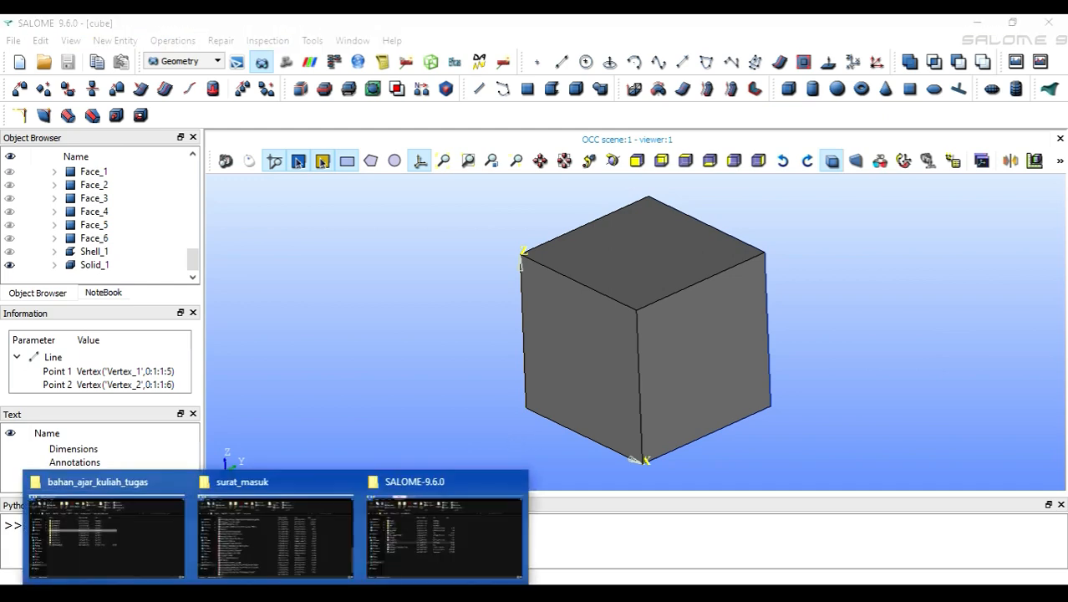
click(394, 549)
click(52, 491)
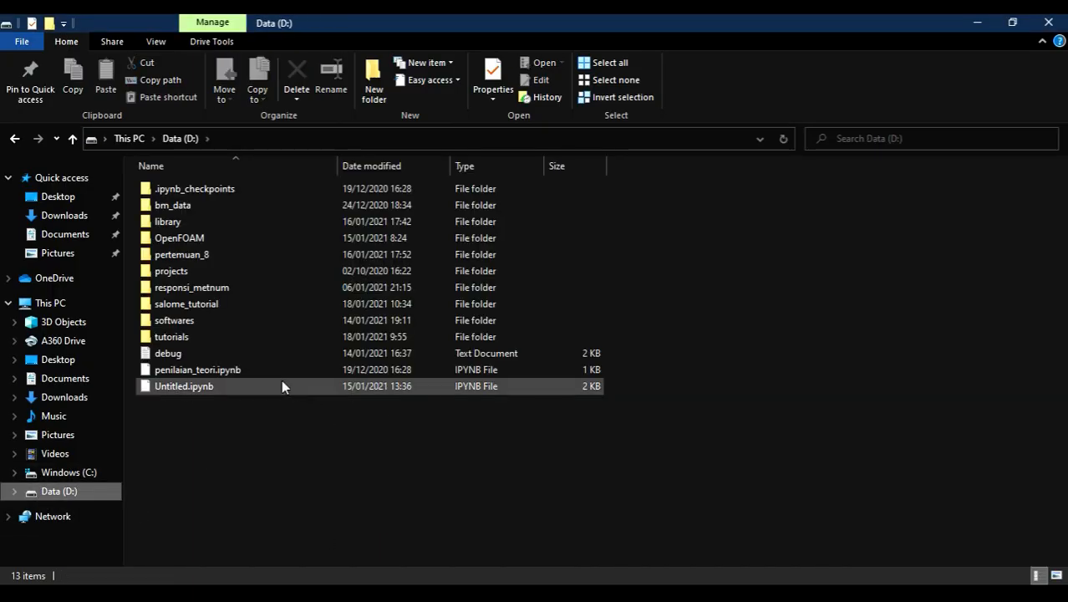
click(195, 304)
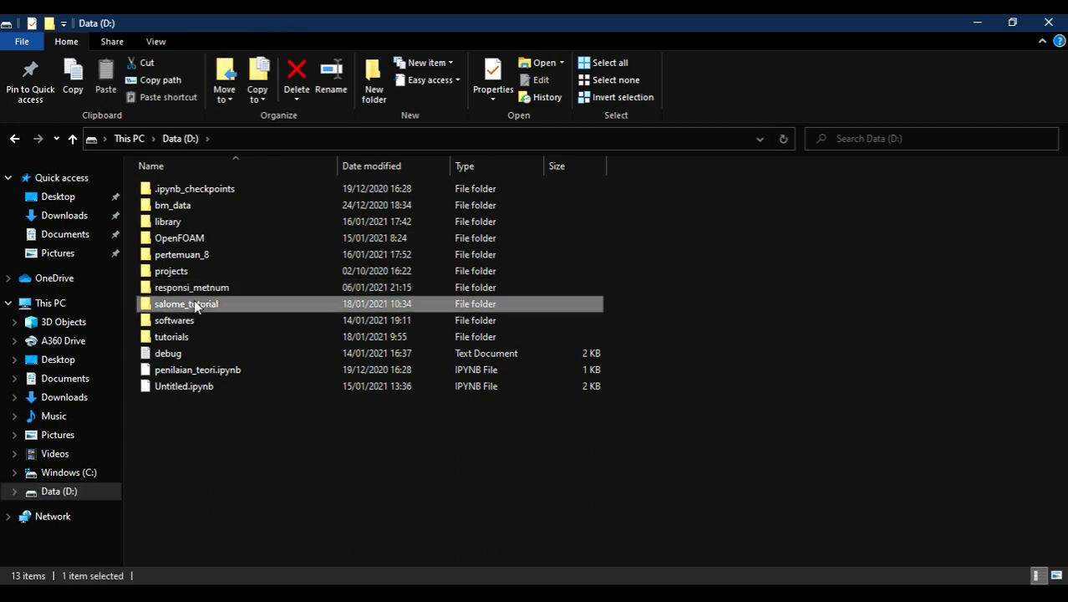
double_click(196, 305)
Step: Open the dumped Python script cube.py from the salome_tutorial folder in Notepad++
click(178, 206)
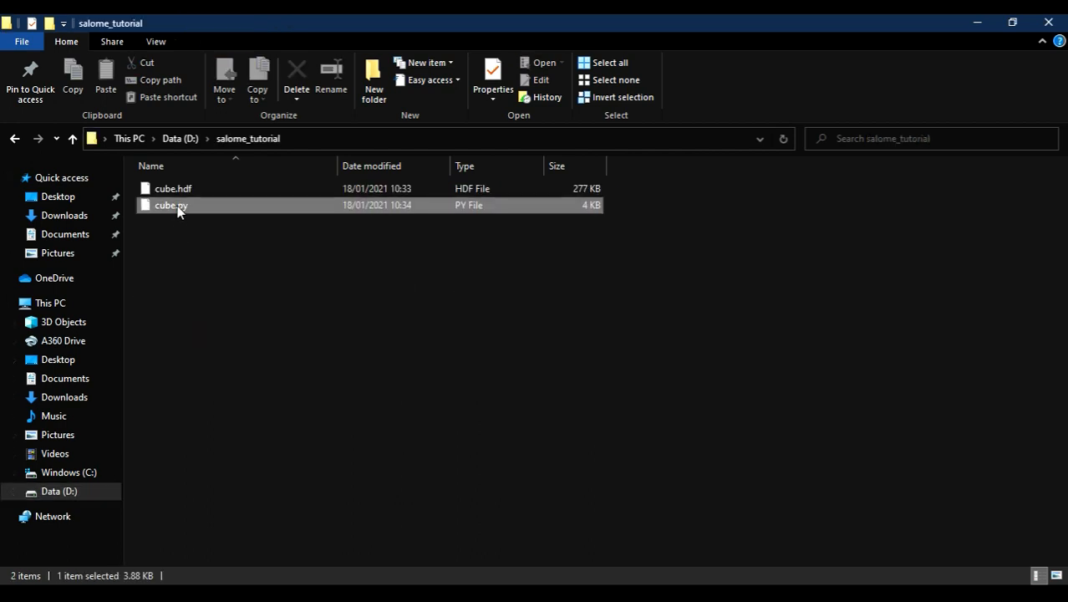
click(177, 188)
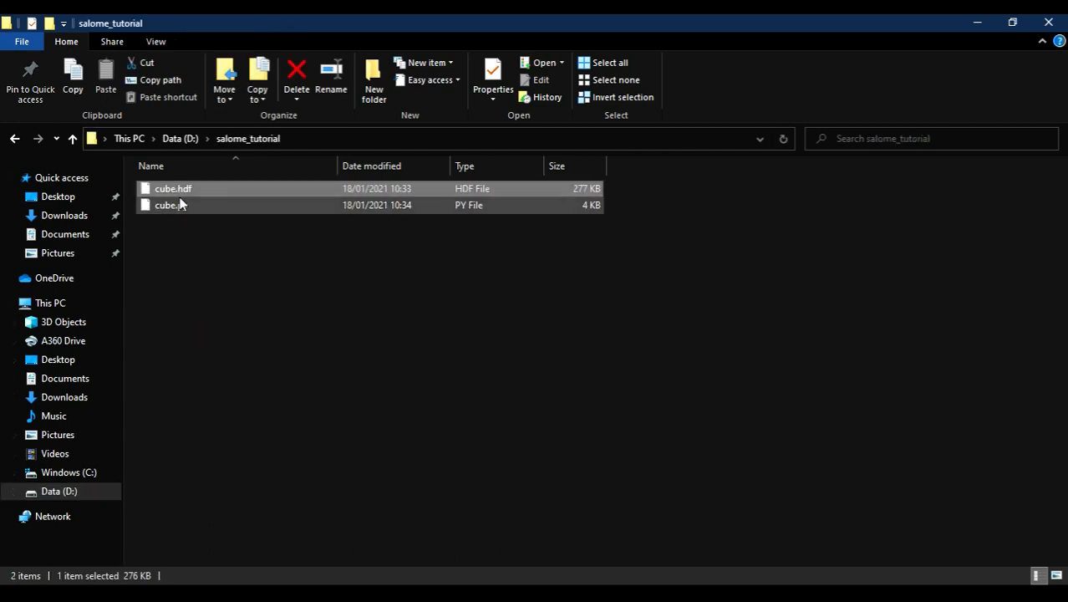
click(180, 205)
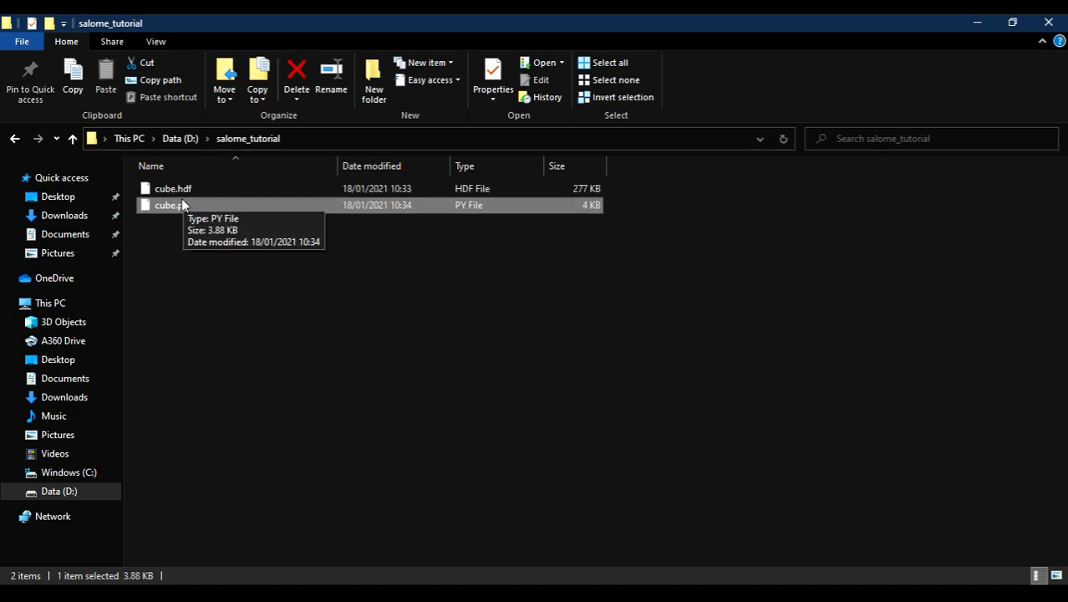
double_click(181, 203)
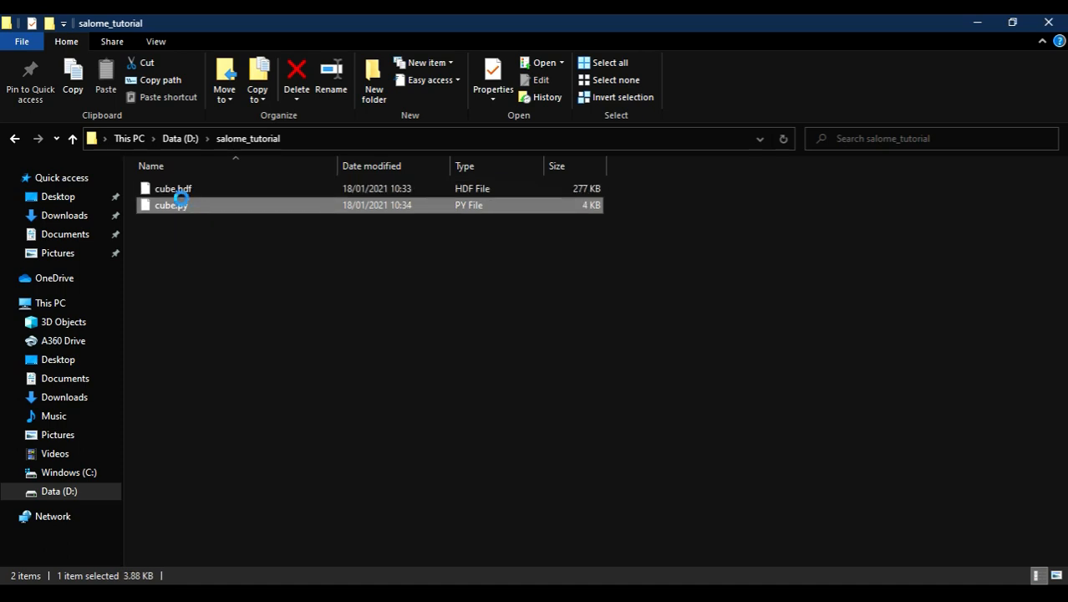
right_click(181, 198)
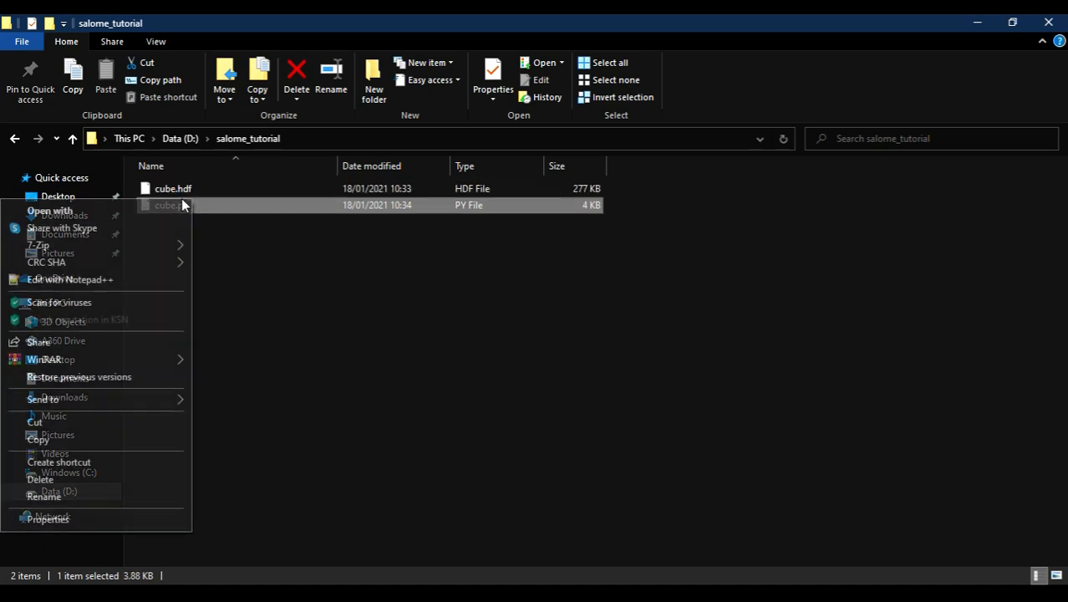
click(154, 285)
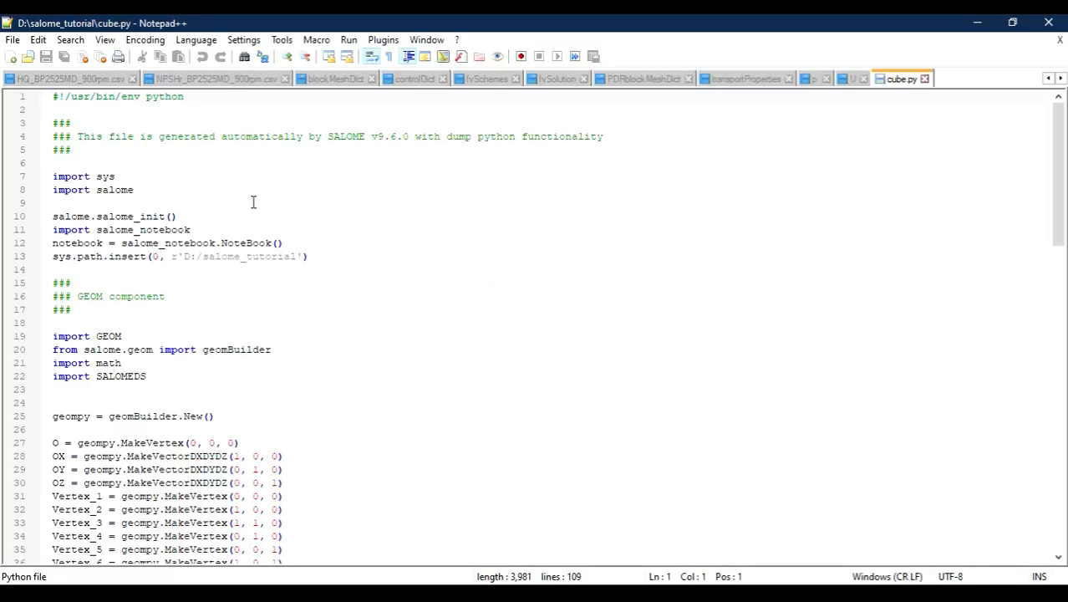
Step: Examine the dumped script's vertex, line, wire, face, shell and solid commands and the addToStudy calls that follow them
scroll(161, 315, down, 11)
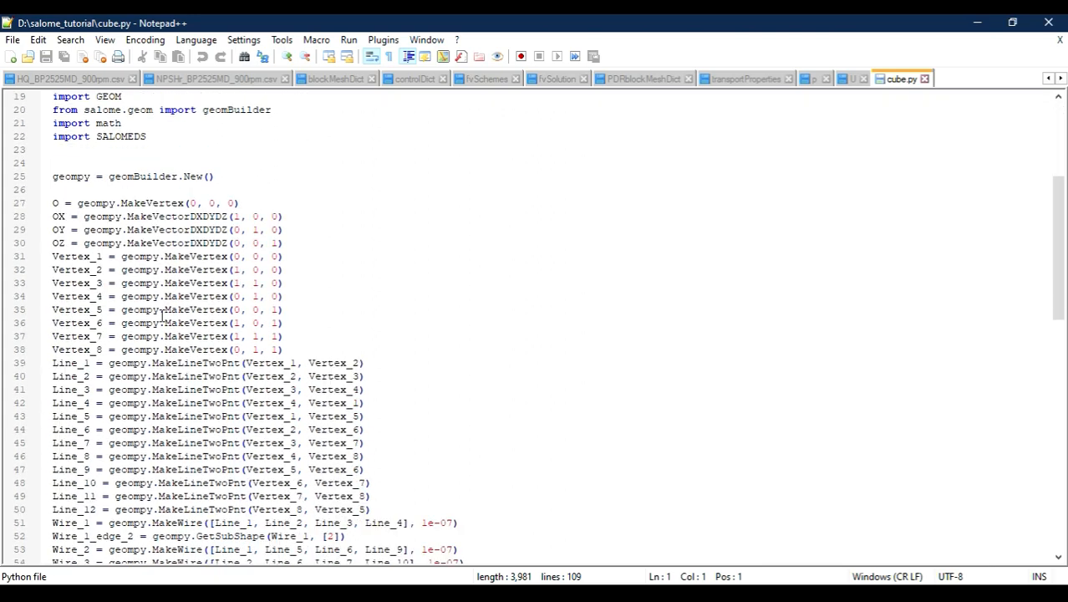
scroll(162, 315, down, 3)
scroll(164, 315, down, 4)
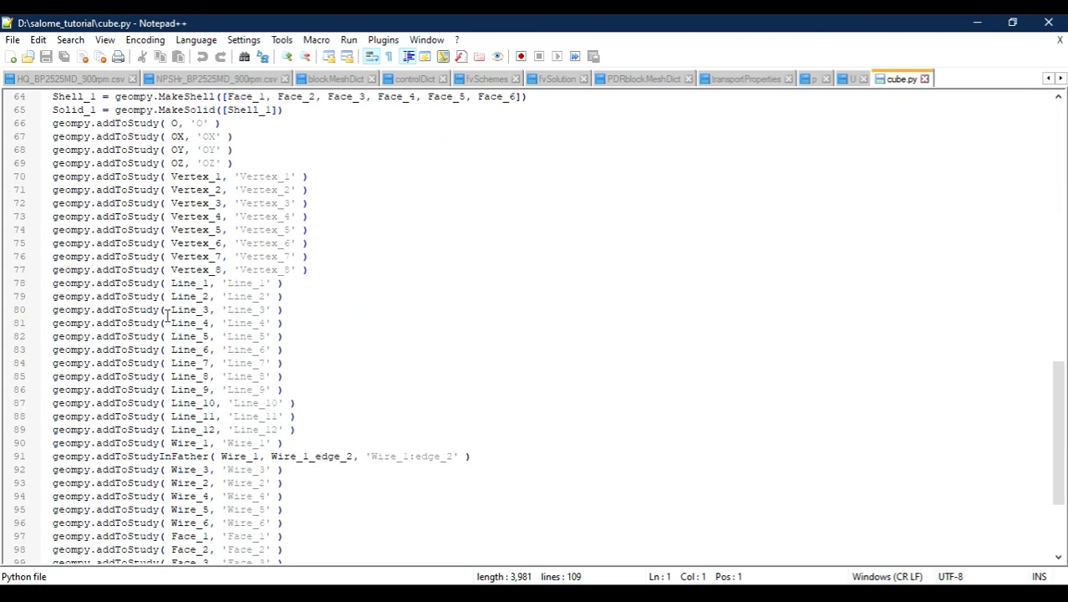
scroll(165, 314, up, 4)
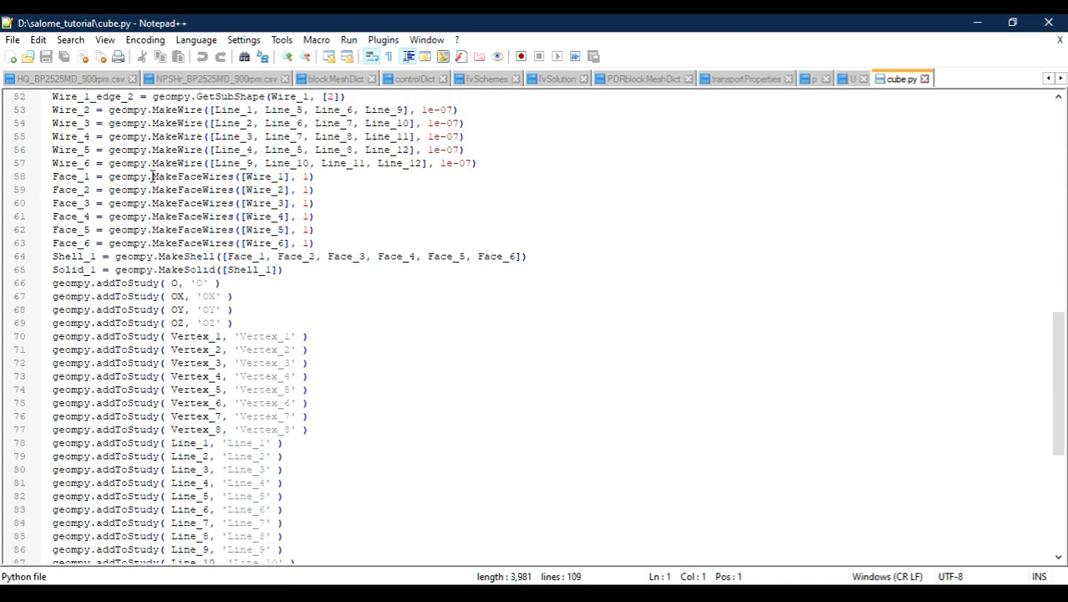
scroll(165, 267, up, 7)
scroll(187, 264, up, 3)
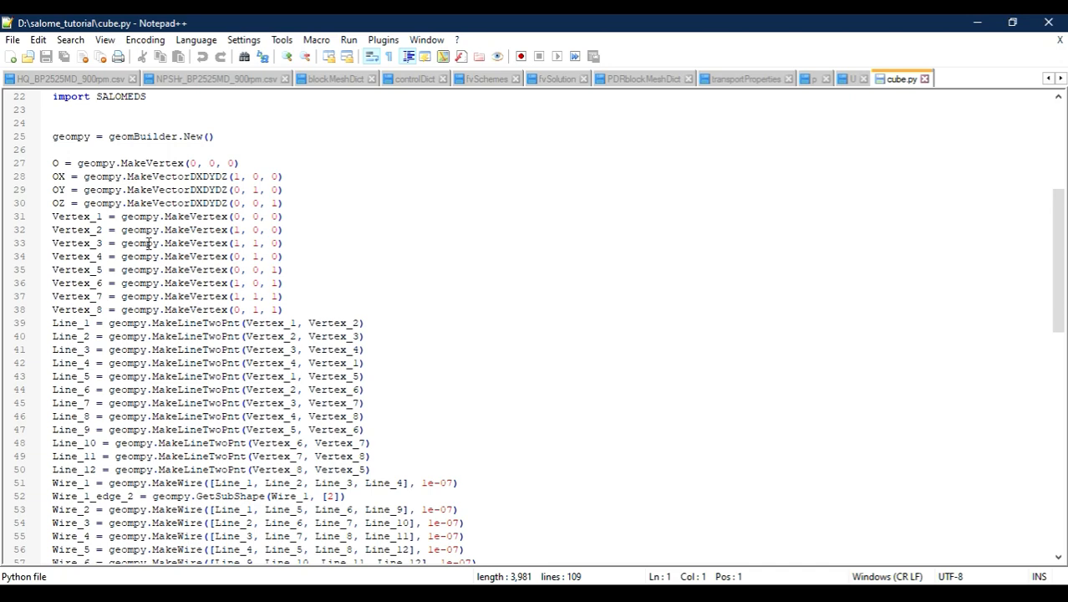
scroll(171, 408, down, 18)
scroll(171, 408, down, 1)
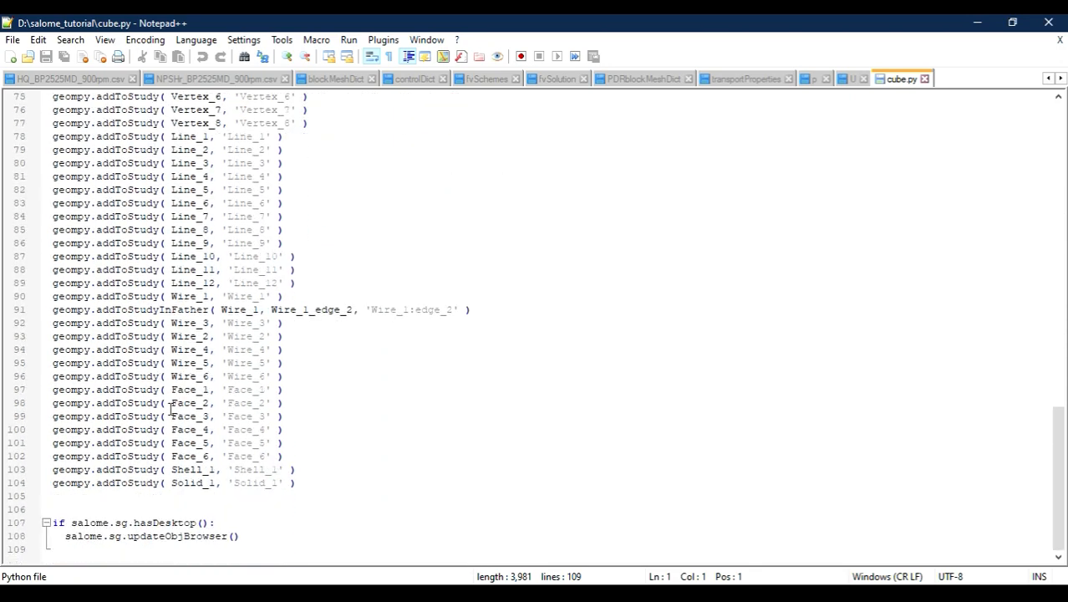
scroll(165, 406, up, 6)
scroll(165, 407, up, 3)
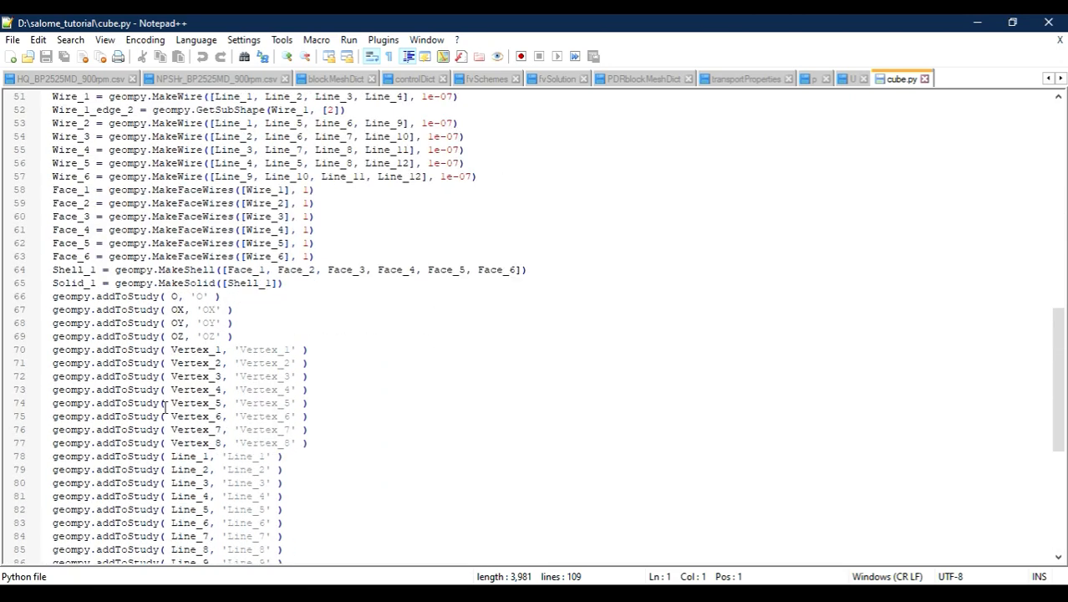
scroll(238, 277, up, 8)
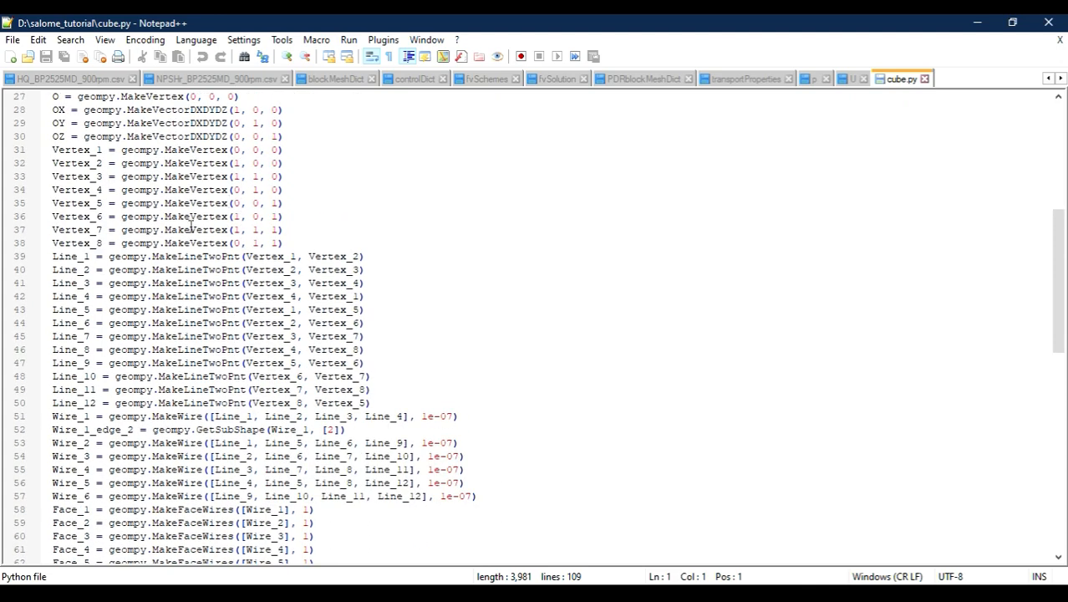
scroll(241, 247, up, 2)
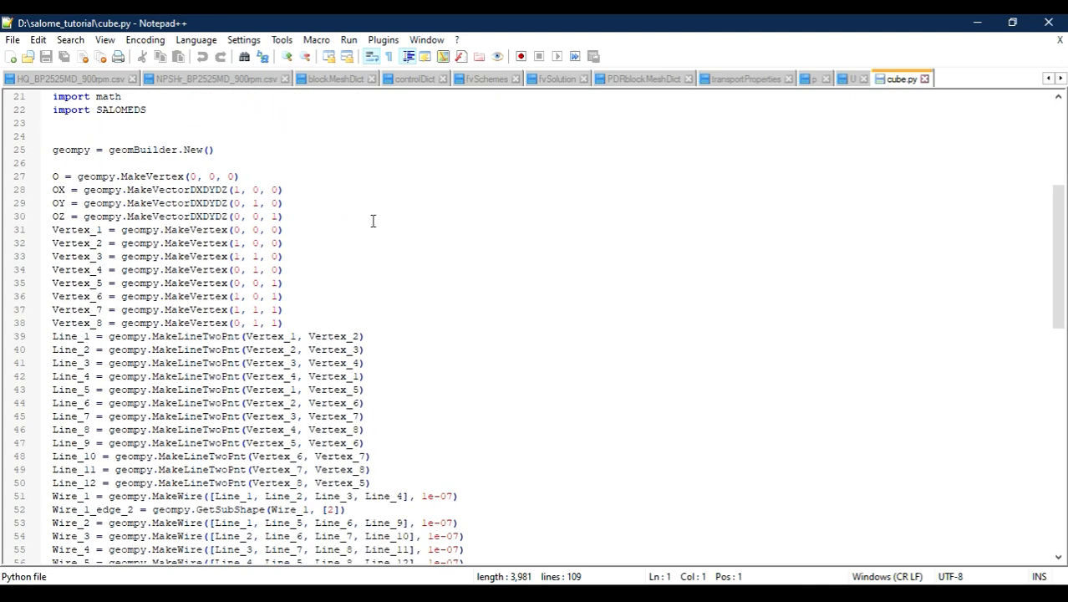
Step: Insert the comment "#Perintah menggambar mulai dari sini" above the Vertex_1 definition, with a blank line separating it from the OZ definition
click(297, 218)
drag(297, 218, 13, 183)
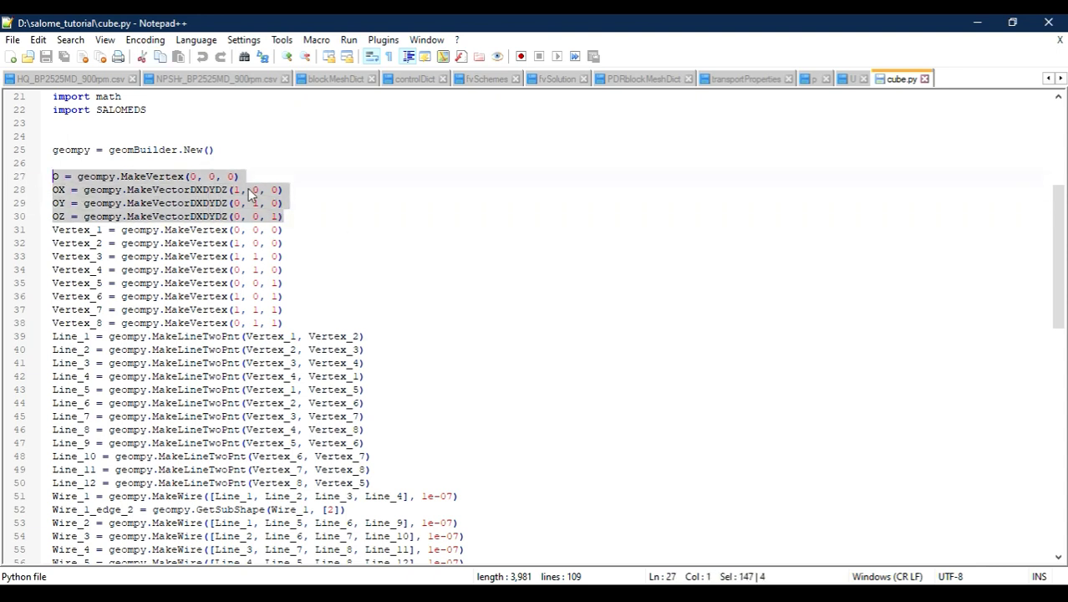
click(310, 255)
click(285, 229)
click(294, 216)
key(Return)
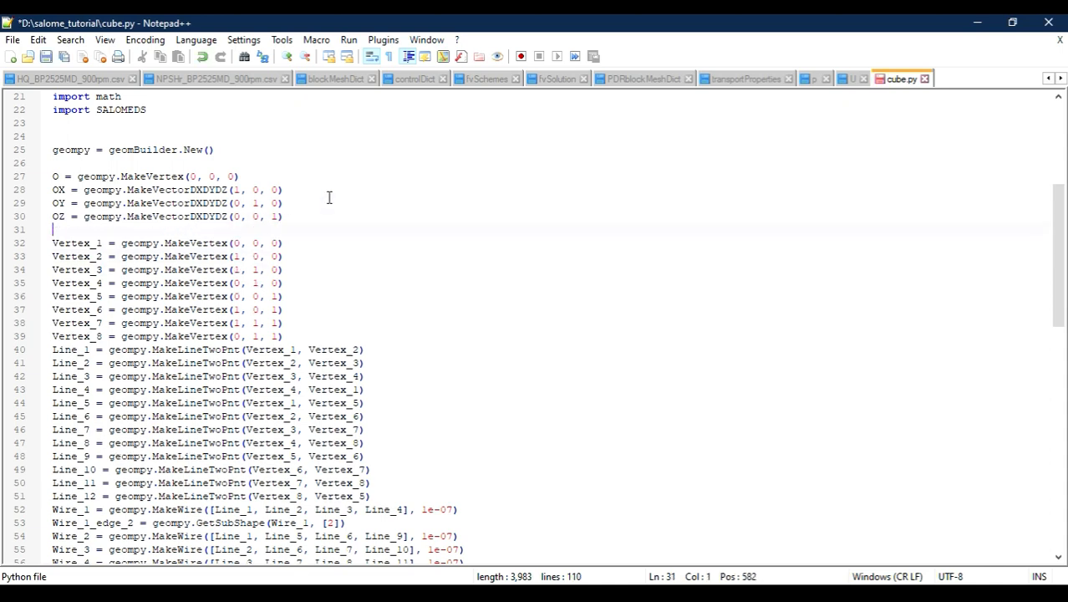
text(#Perintah mengga)
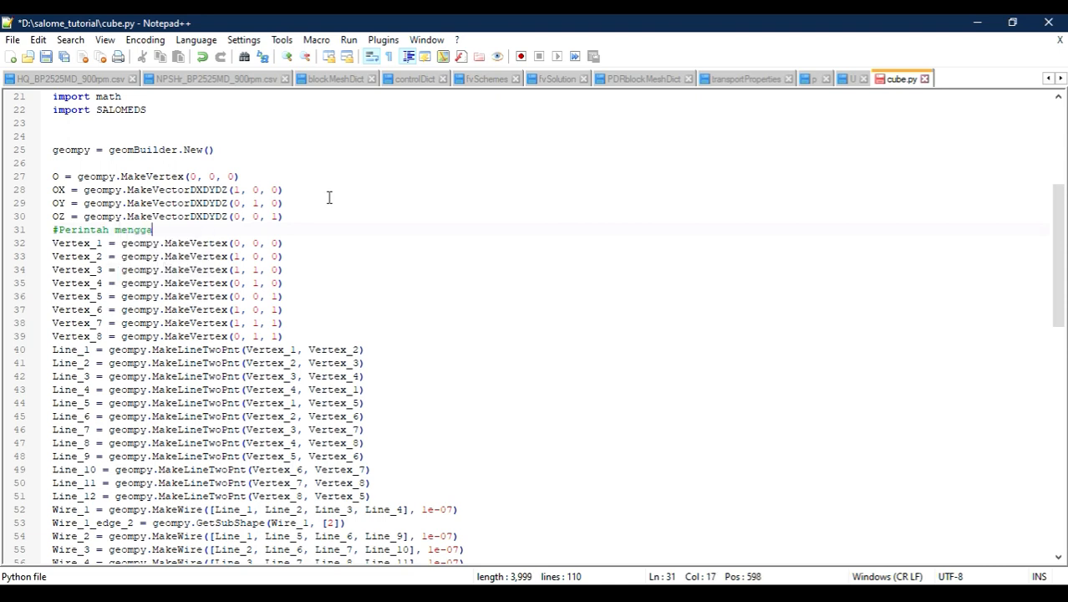
text(mbar mulai dari sini)
key(Up)
key(Return)
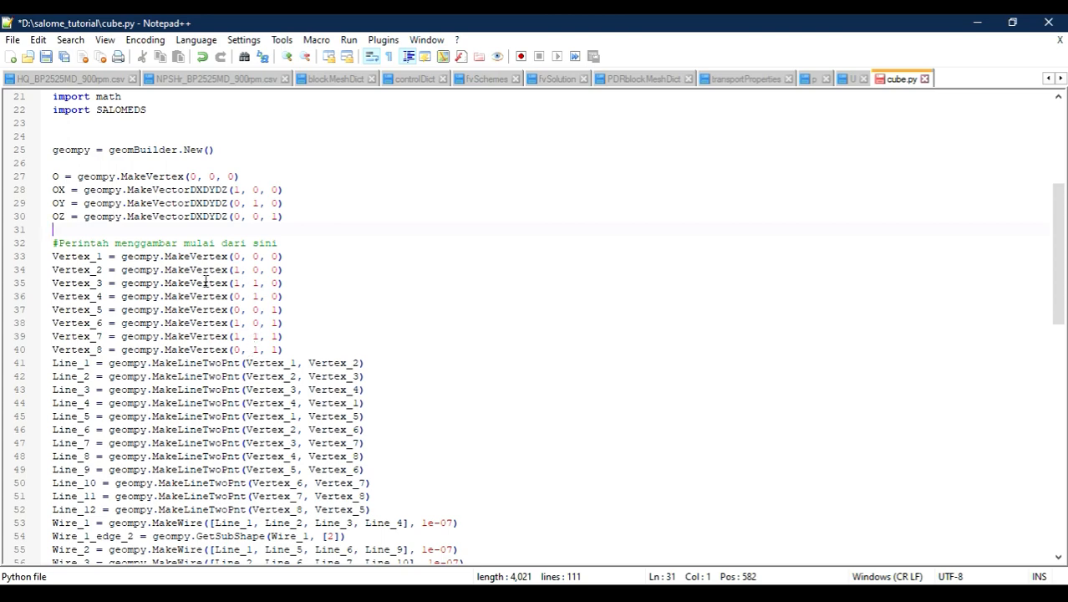
Step: Review the script's geometry and addToStudy commands and save the edited cube.py
scroll(201, 363, up, 5)
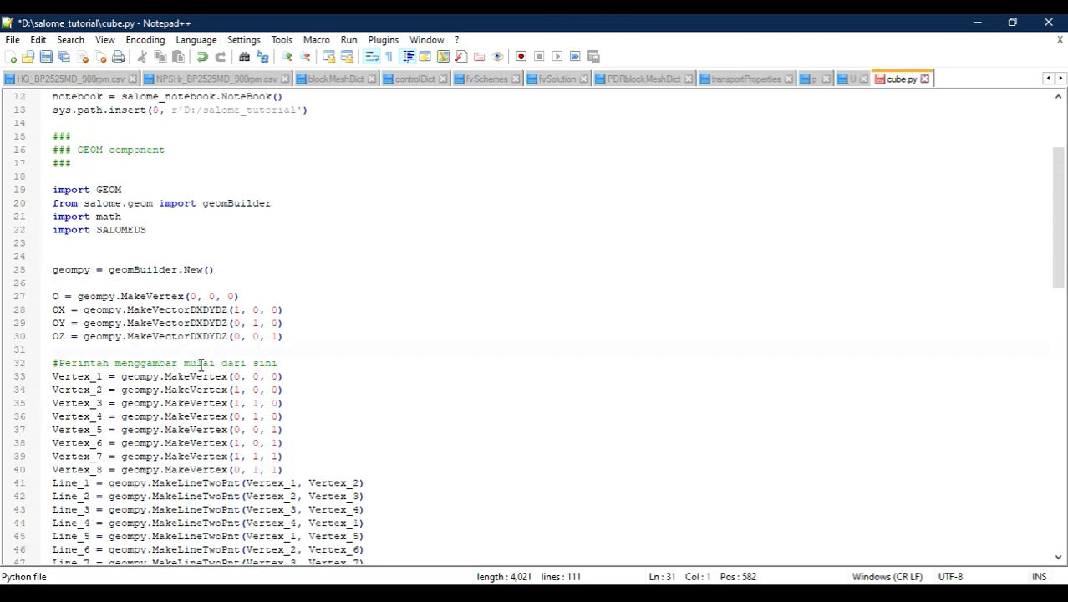
scroll(200, 366, down, 13)
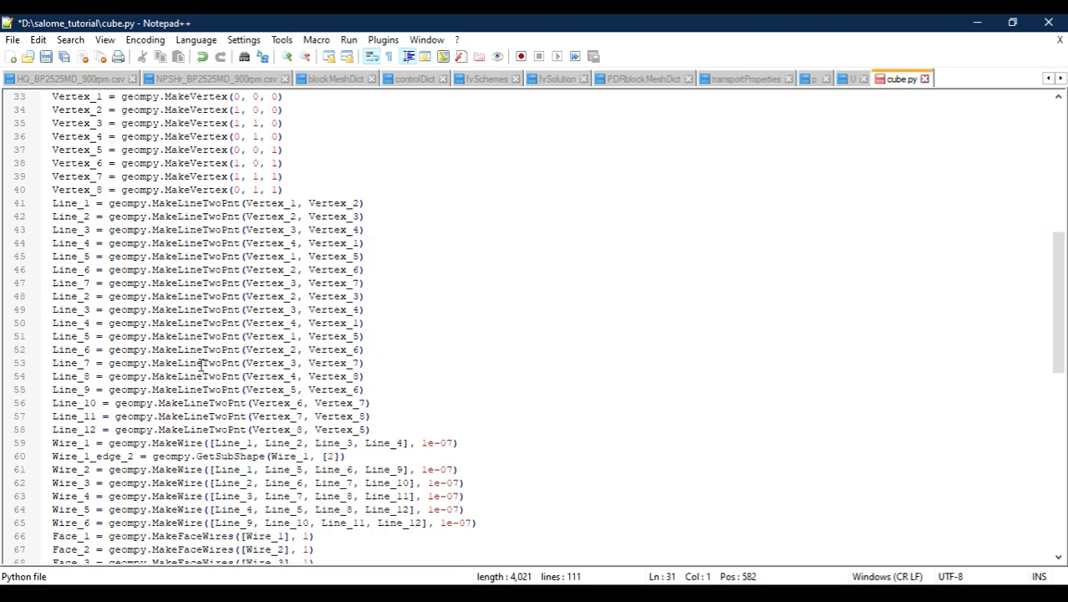
scroll(176, 452, down, 3)
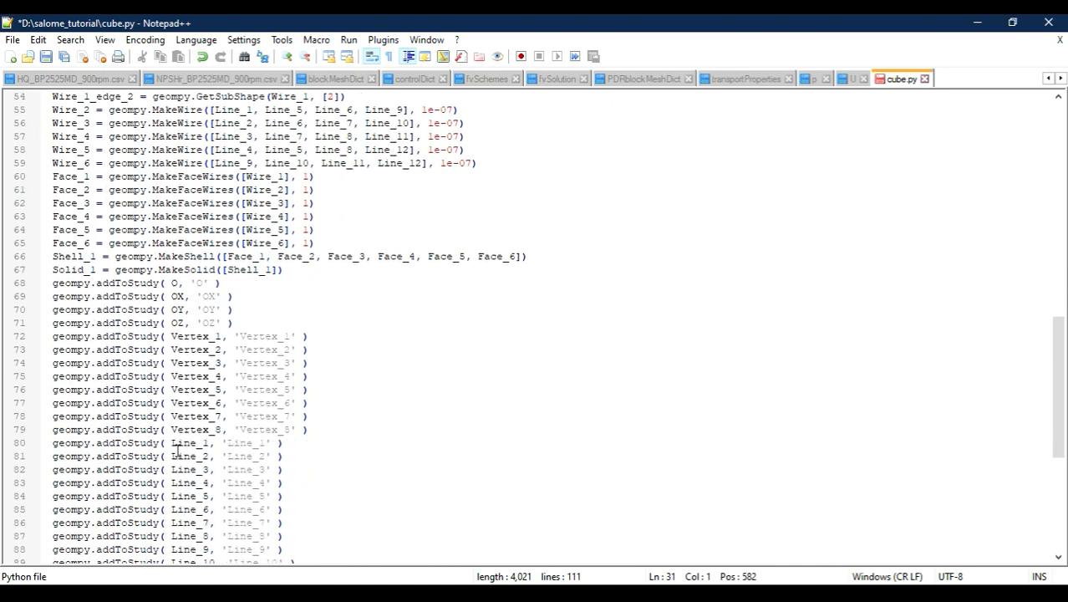
scroll(176, 451, down, 1)
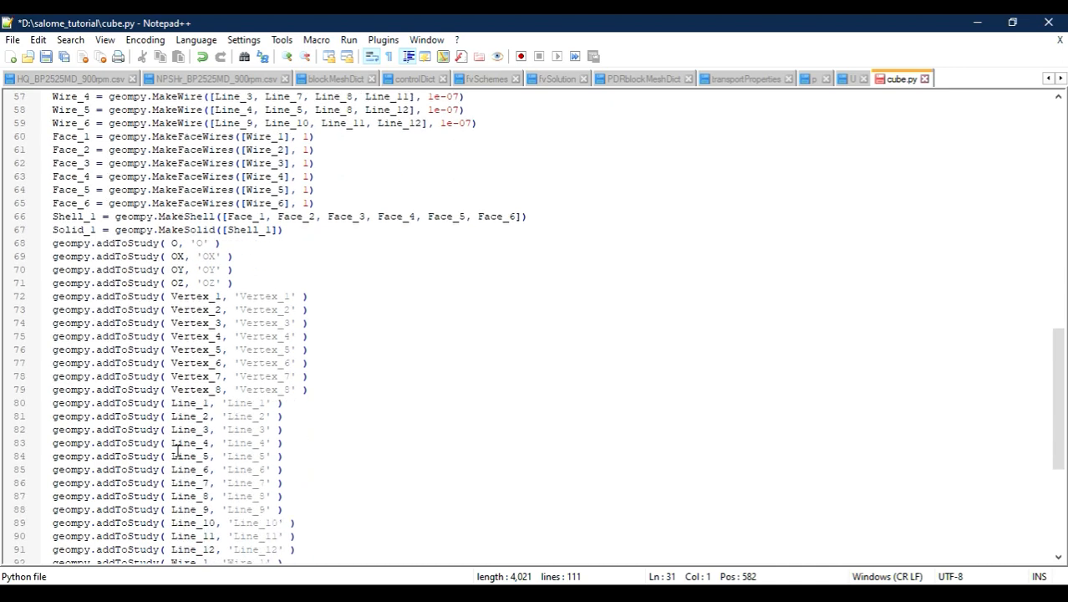
scroll(176, 451, up, 2)
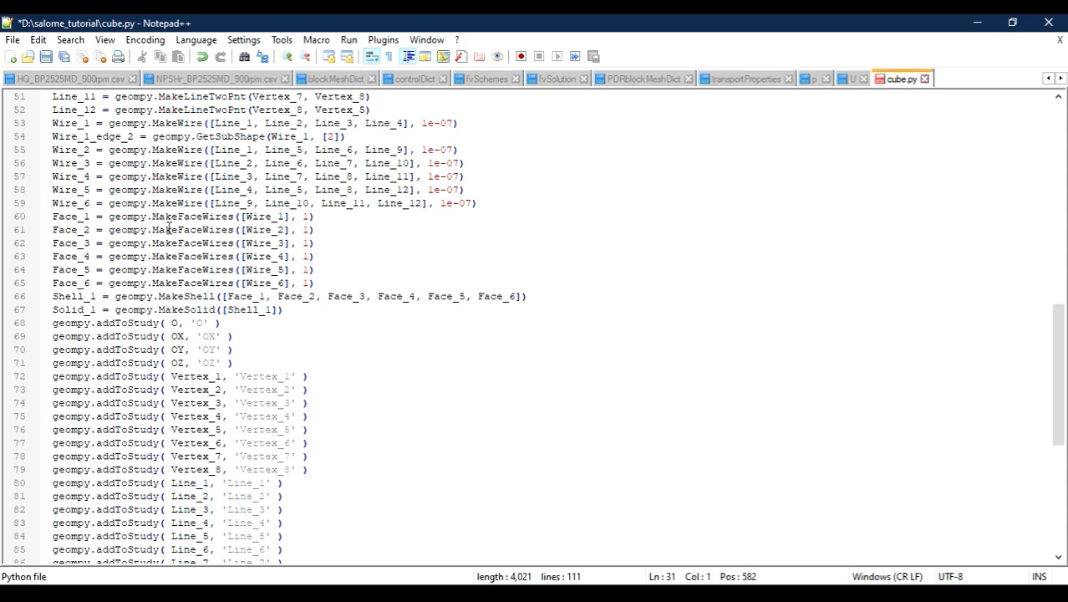
scroll(186, 193, up, 2)
scroll(202, 243, up, 1)
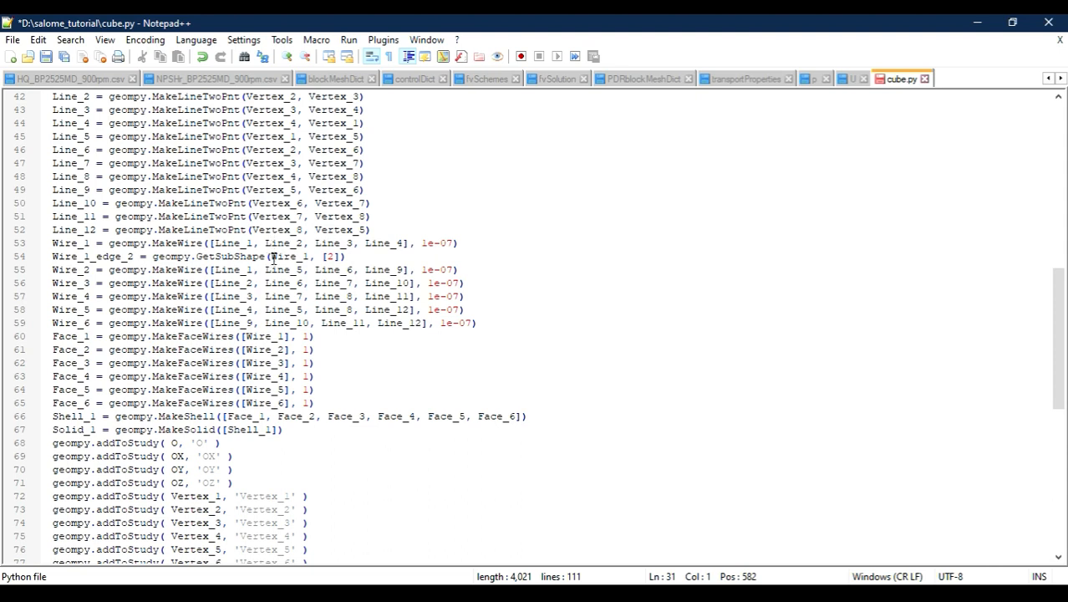
click(45, 56)
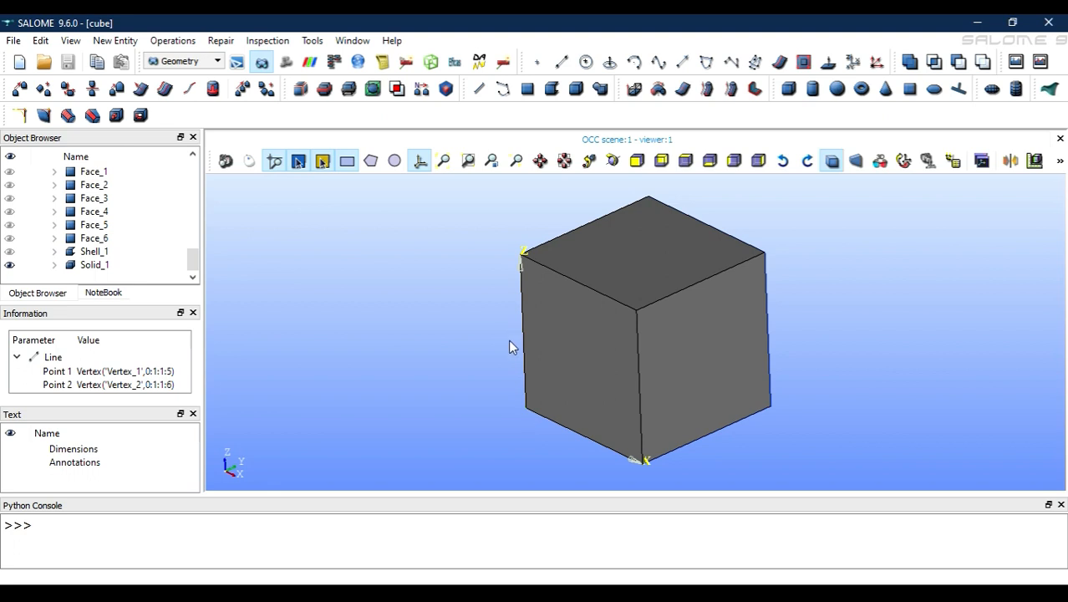
Step: Start a new SALOME study, saving the changes to the cube study, and activate the Geometry module
click(13, 40)
click(36, 60)
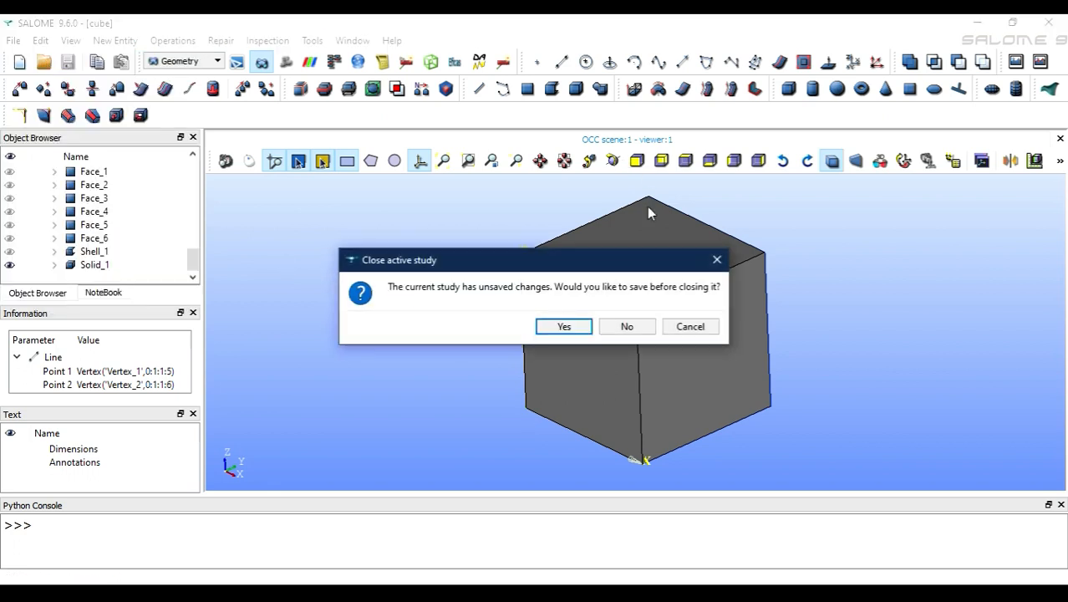
click(563, 326)
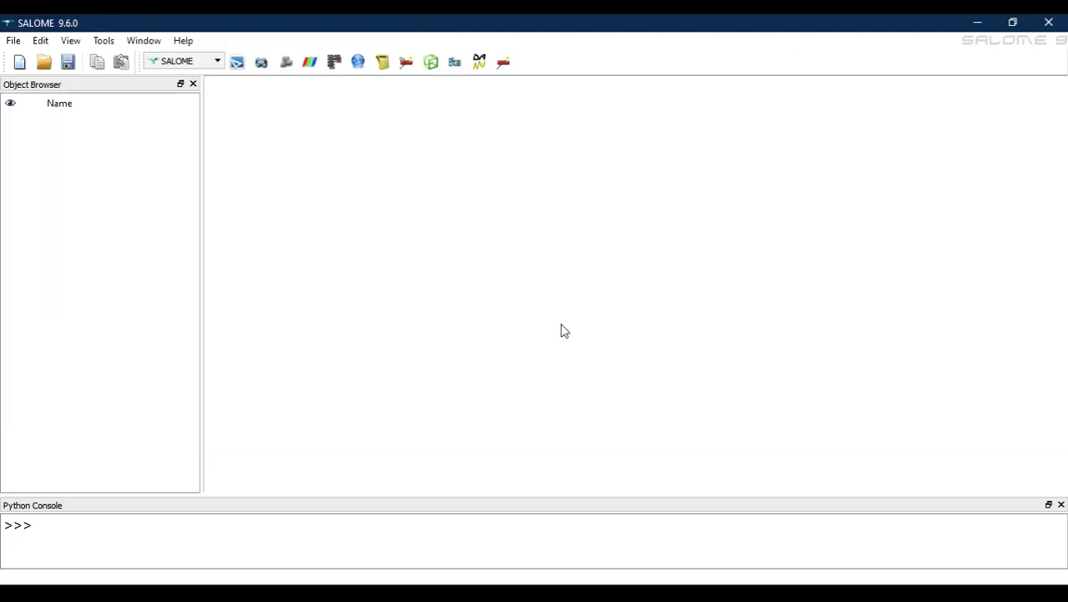
click(183, 61)
click(173, 104)
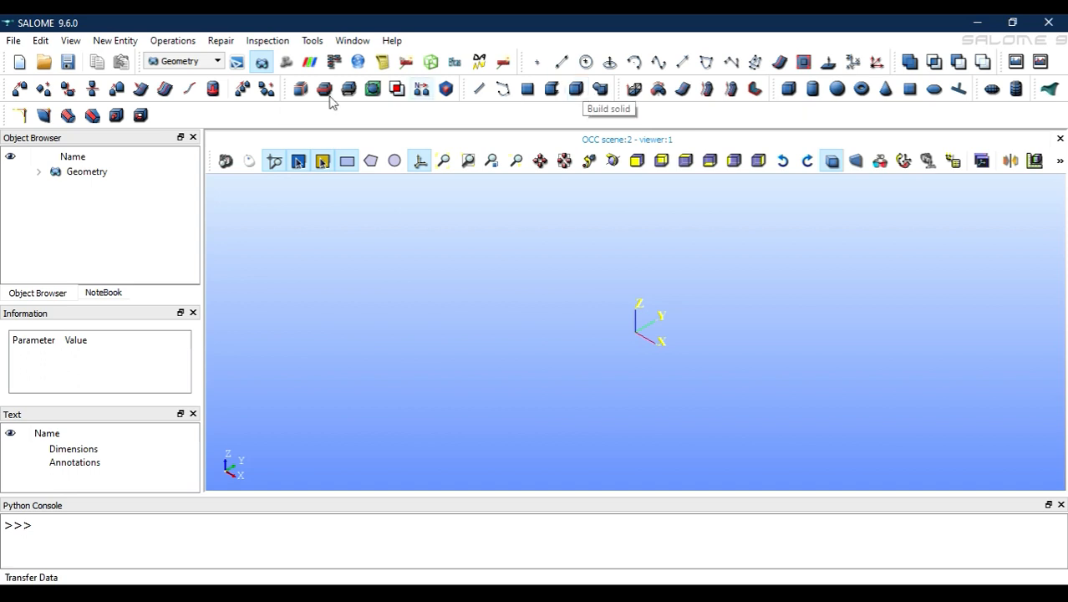
Step: Create a box primitive at the origin with Dx, Dy and Dz all set to 1
click(130, 42)
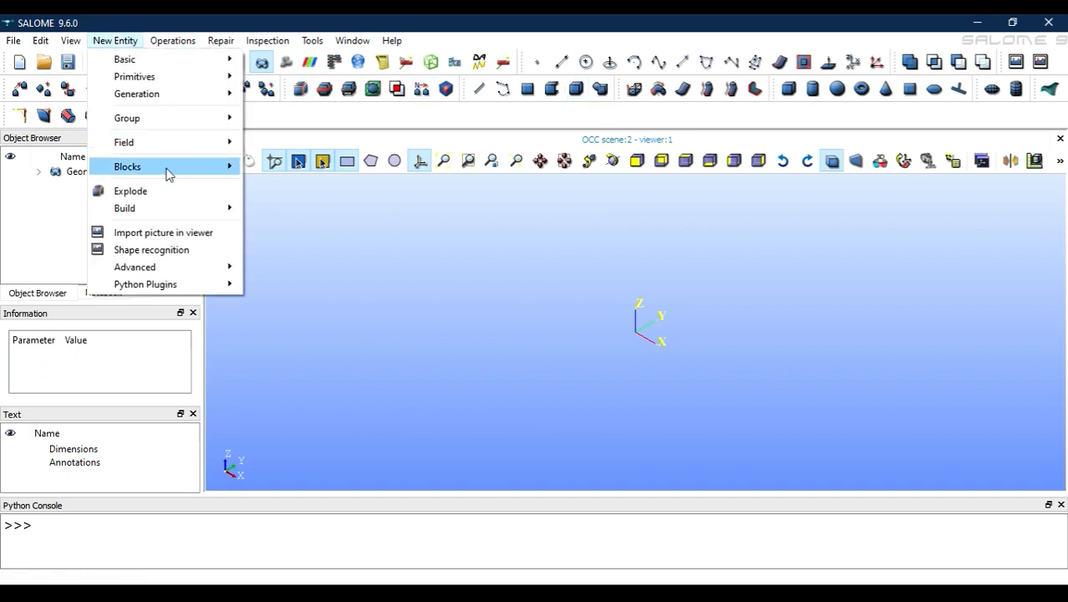
mouse_move(180, 217)
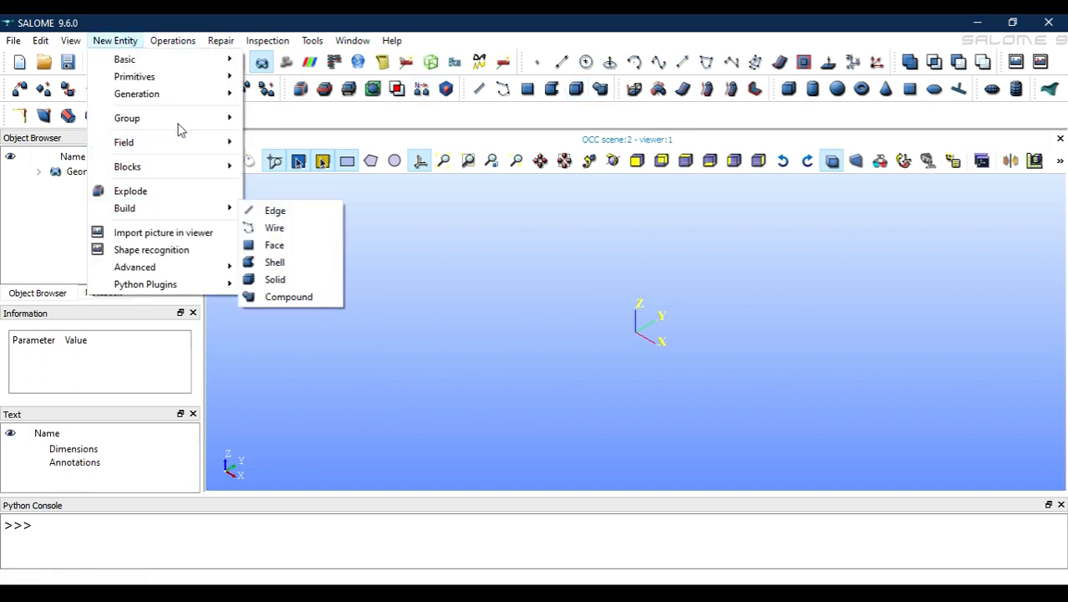
mouse_move(186, 77)
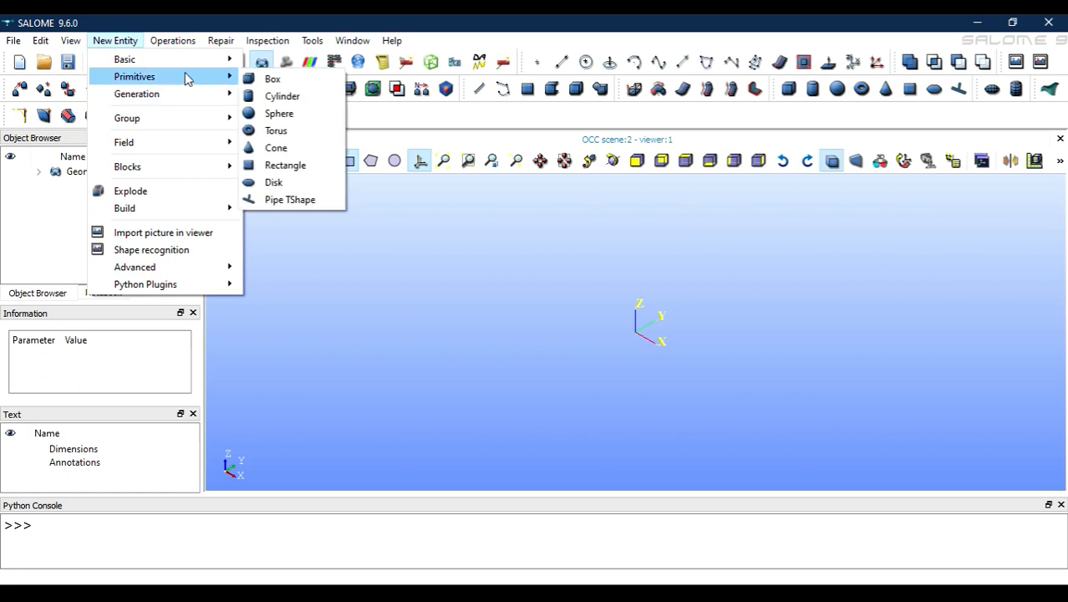
click(274, 78)
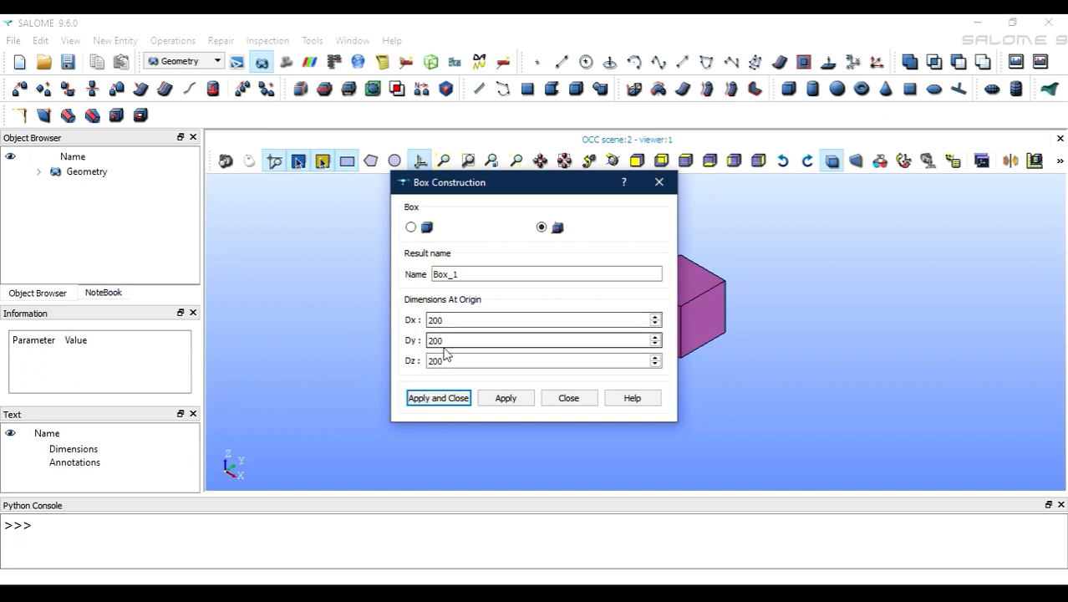
drag(547, 184, 426, 192)
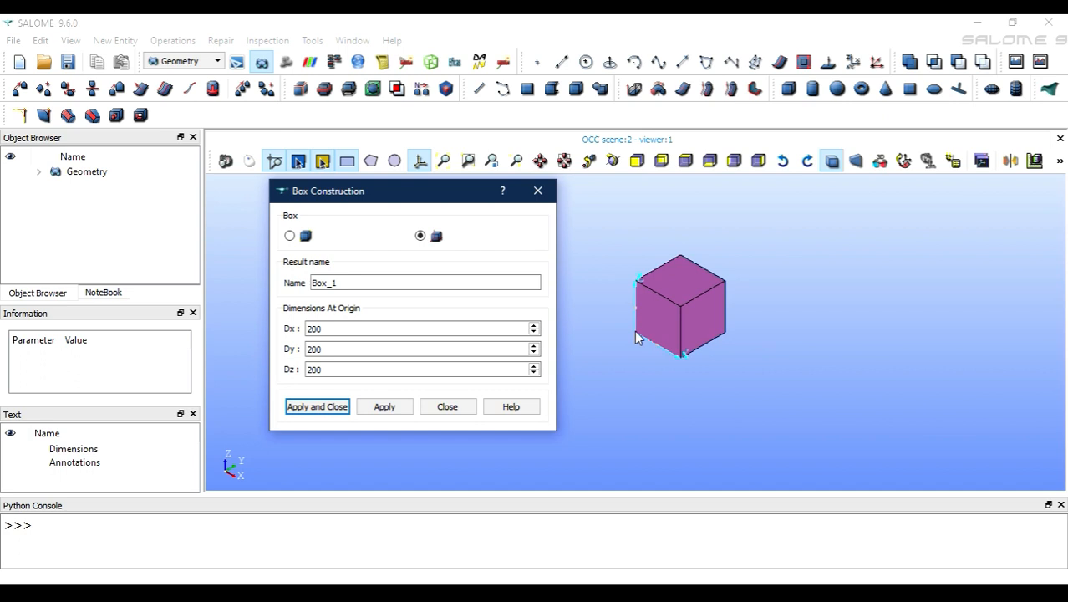
click(458, 328)
double_click(310, 329)
text(1)
click(362, 351)
double_click(362, 351)
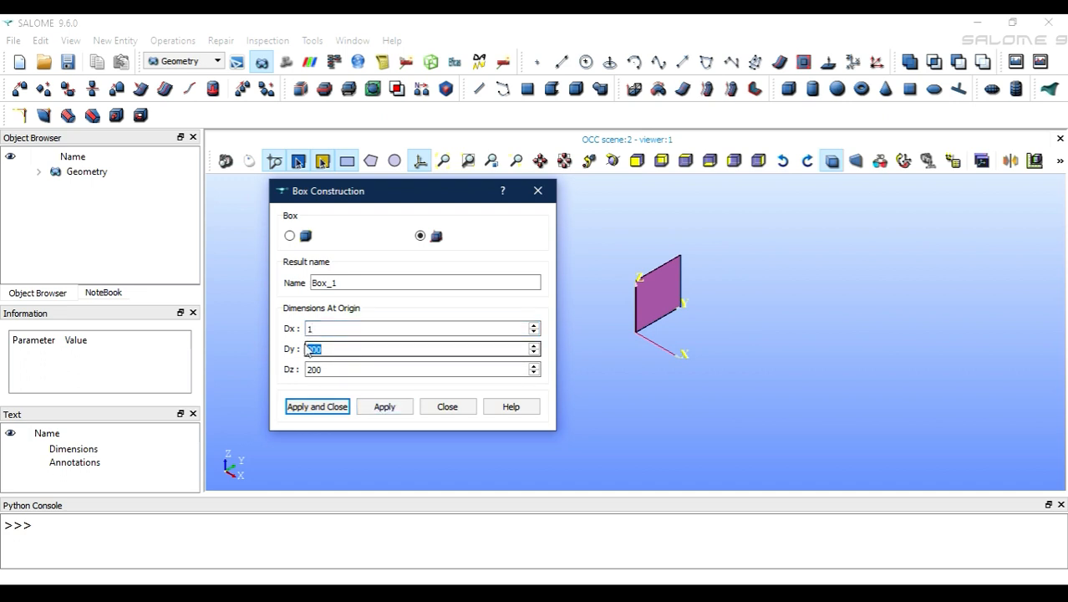
text(1)
double_click(343, 370)
text(1)
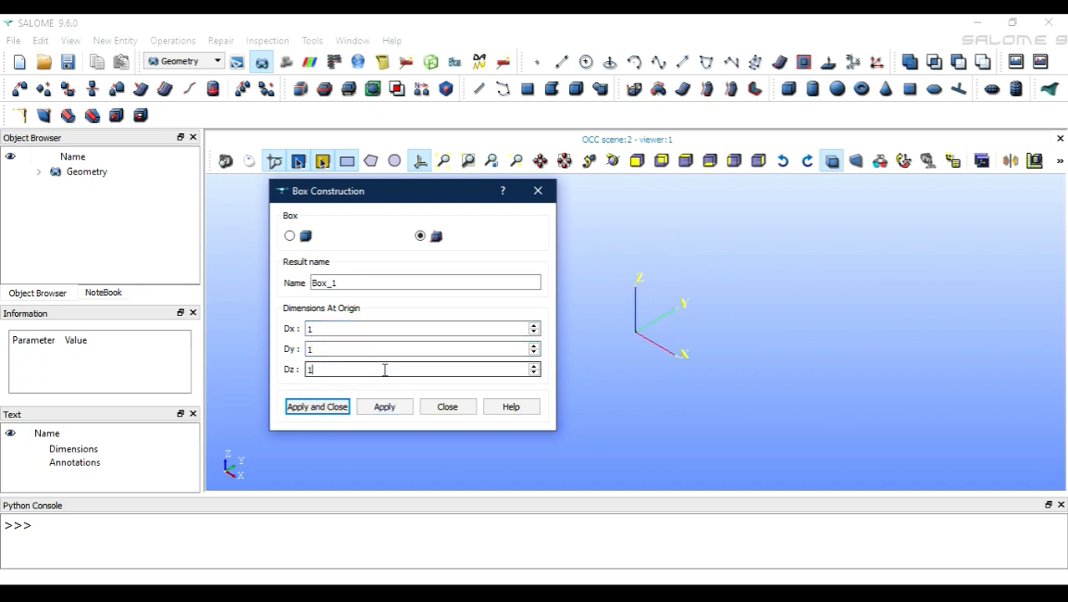
click(335, 407)
Step: Translate Box_1 by 1 along Y as a copy, leaving Dx and Dz at 0
scroll(582, 352, up, 6)
scroll(712, 277, down, 15)
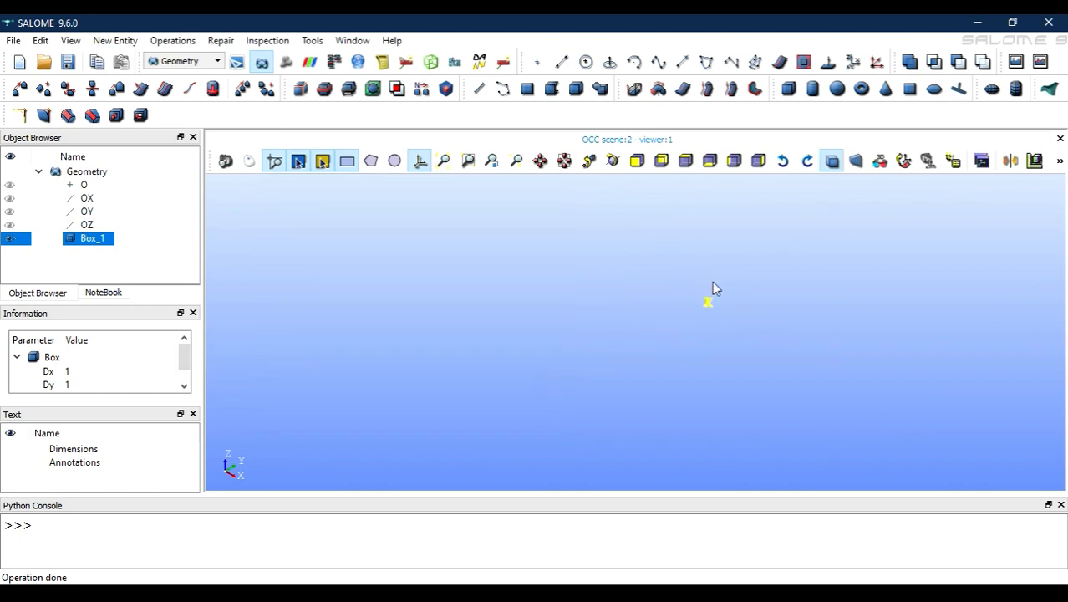
scroll(687, 327, up, 10)
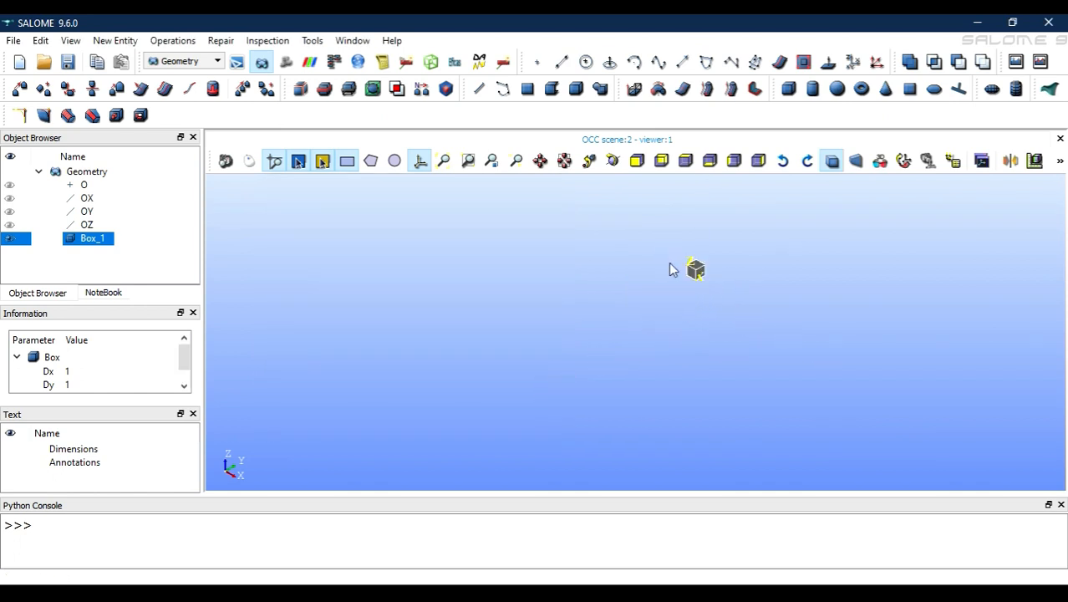
scroll(686, 295, up, 1)
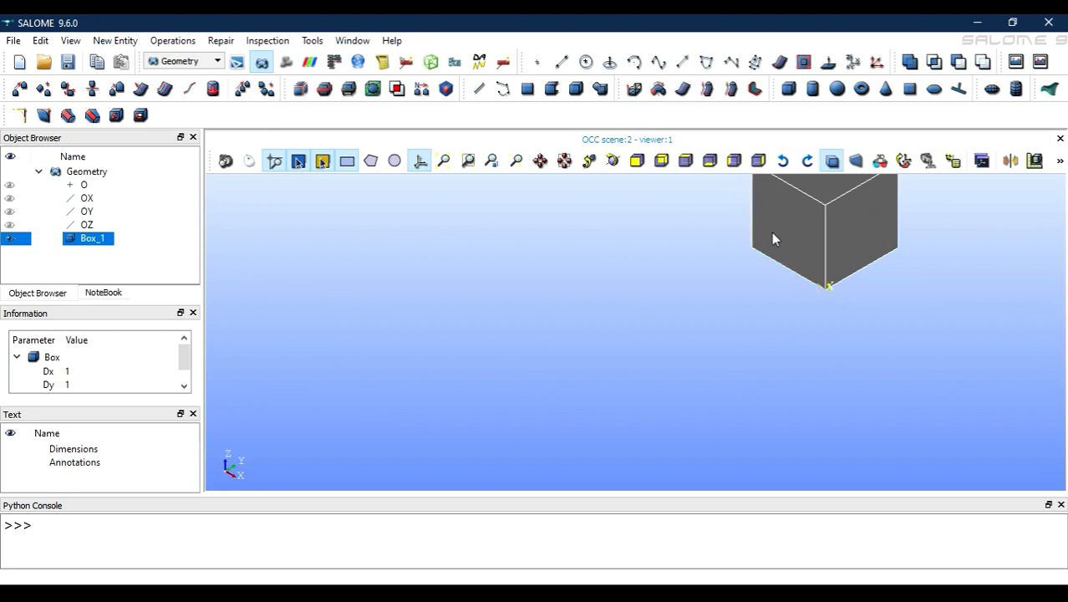
click(540, 160)
drag(674, 256, 584, 335)
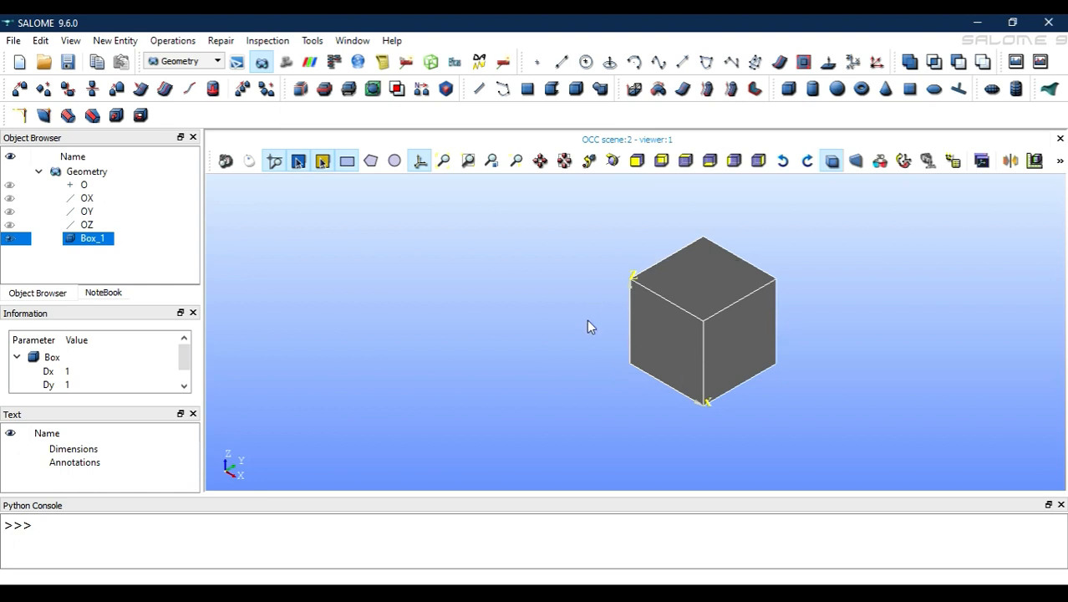
click(164, 42)
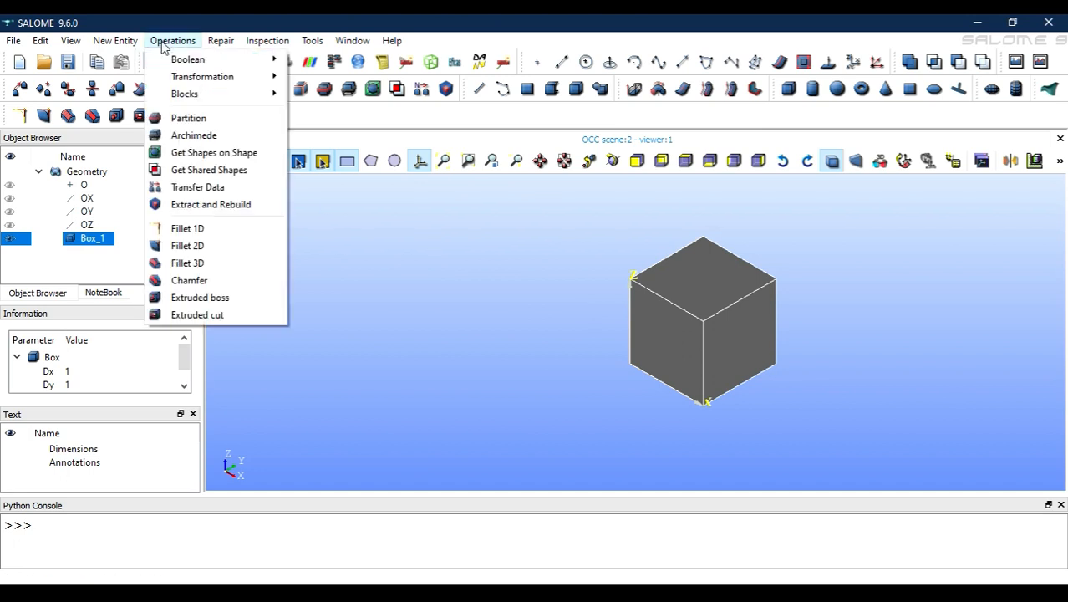
mouse_move(201, 78)
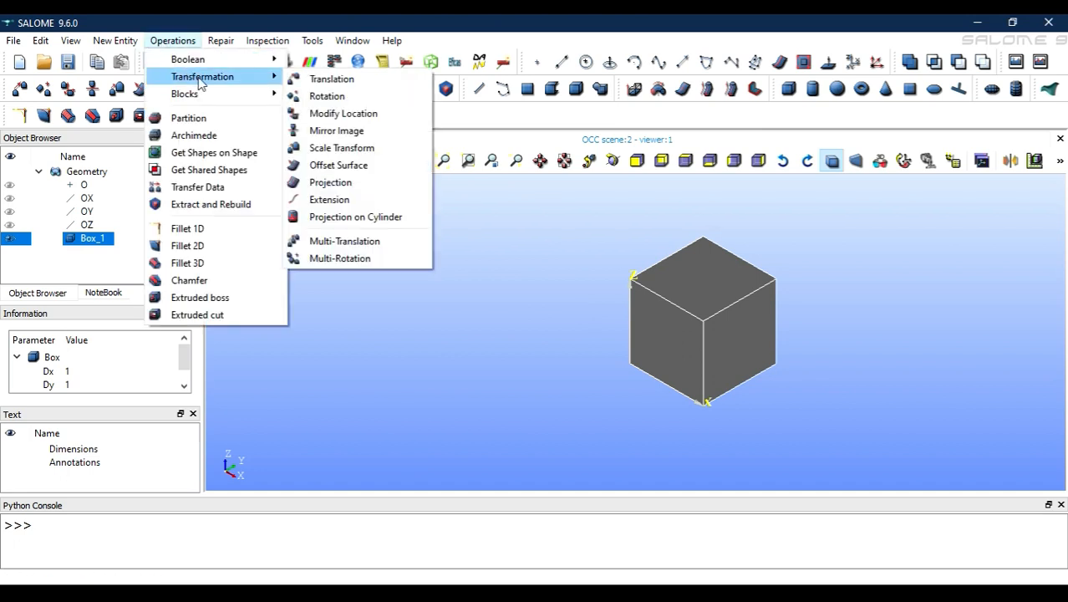
click(355, 80)
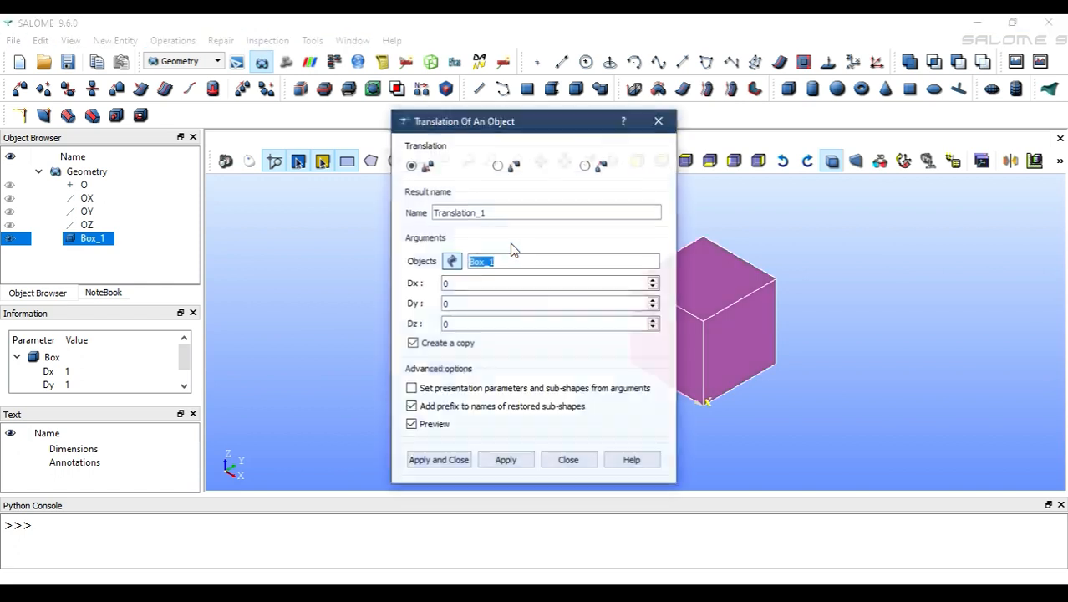
drag(517, 122, 424, 114)
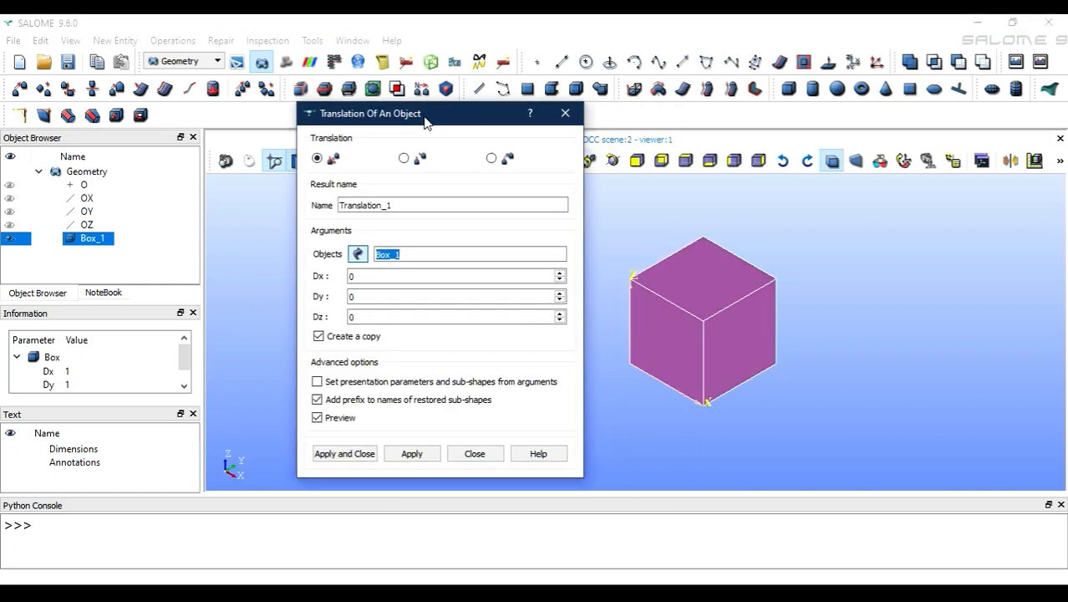
double_click(405, 298)
text(1)
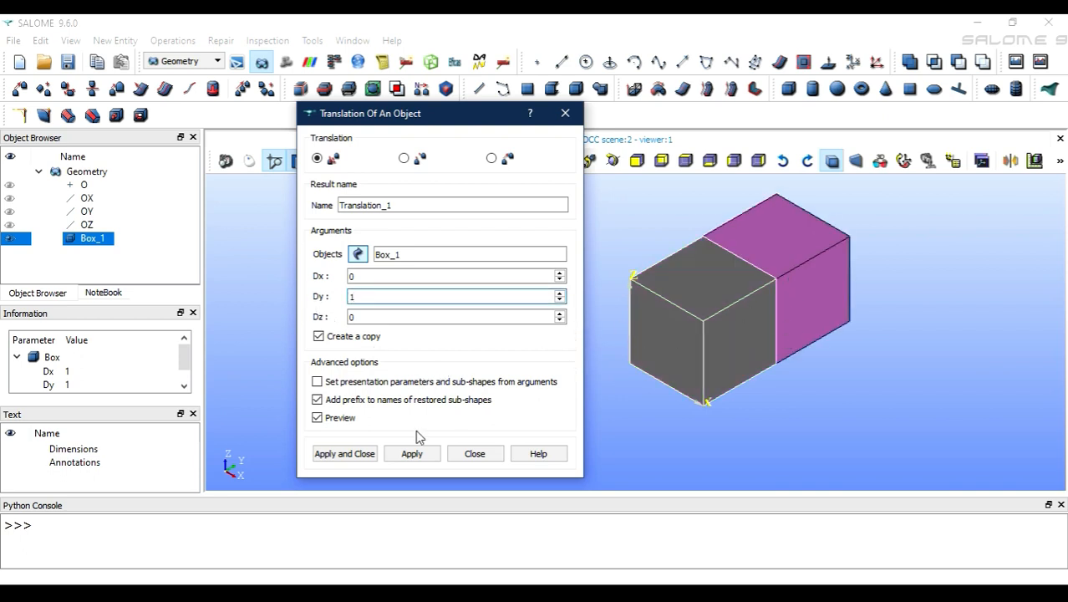
click(368, 453)
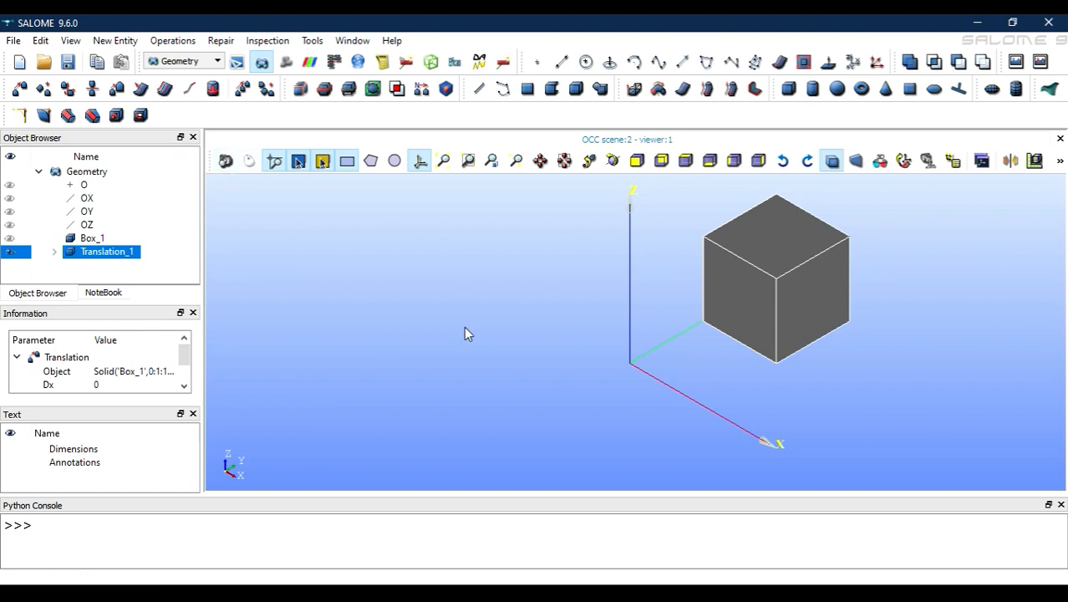
Step: Rotate a copy of Translation_1 by 45 degrees about the OY axis
click(171, 41)
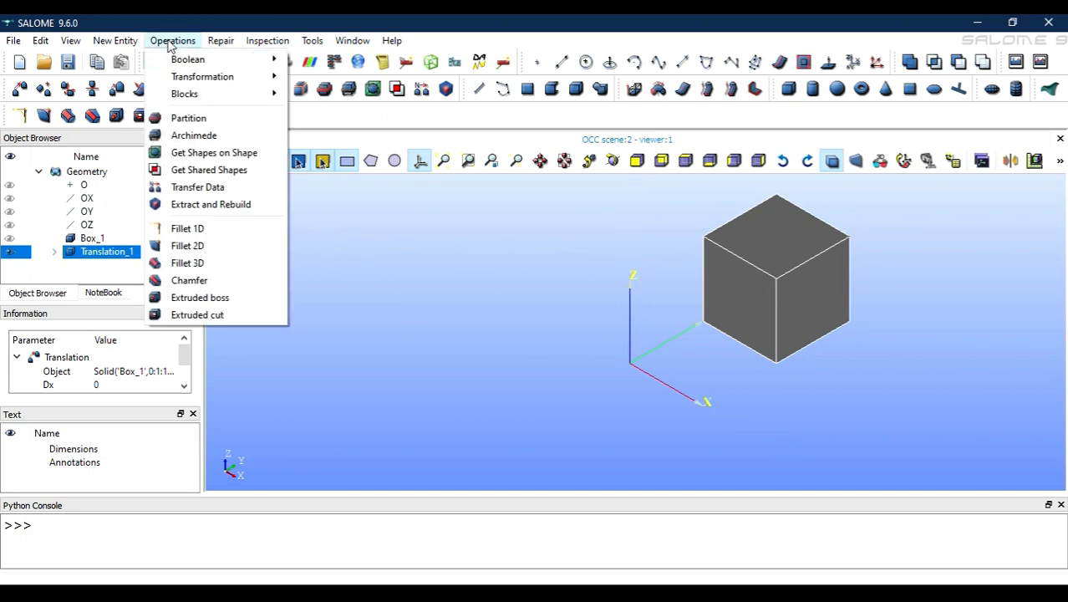
mouse_move(194, 76)
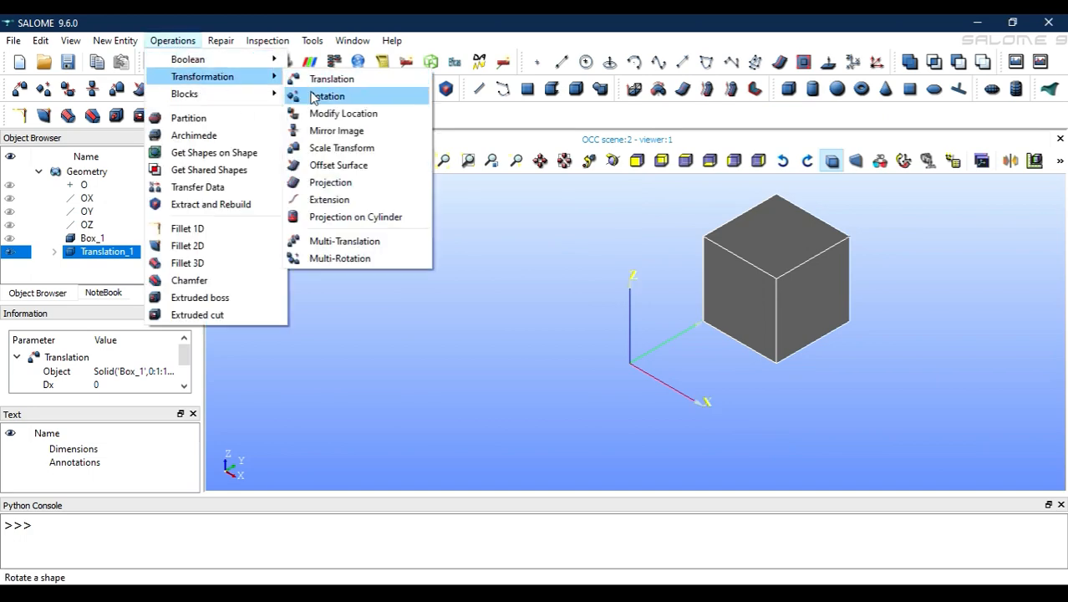
click(325, 96)
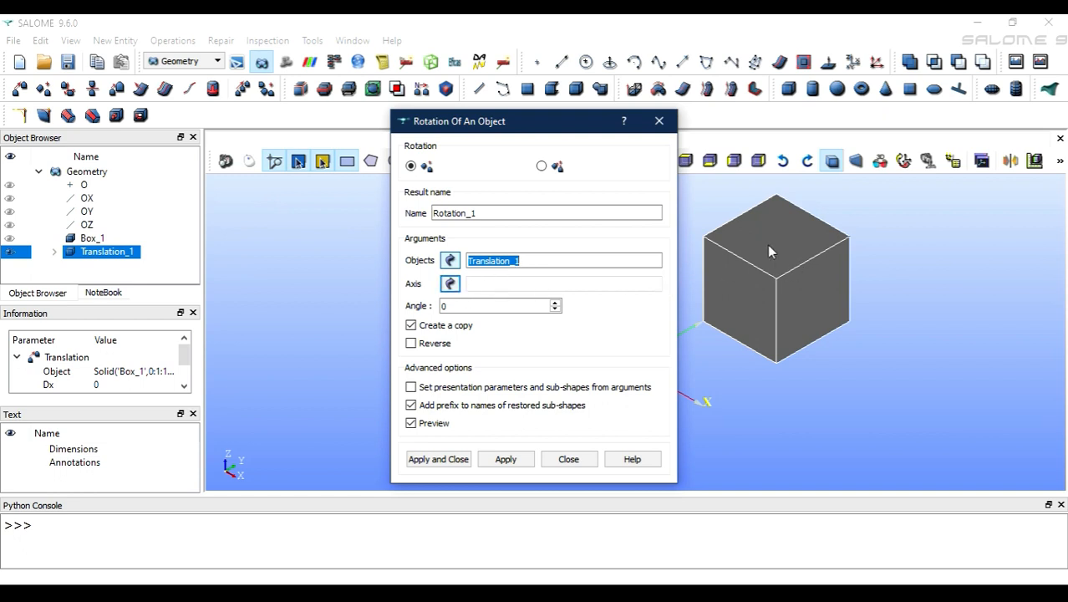
click(450, 284)
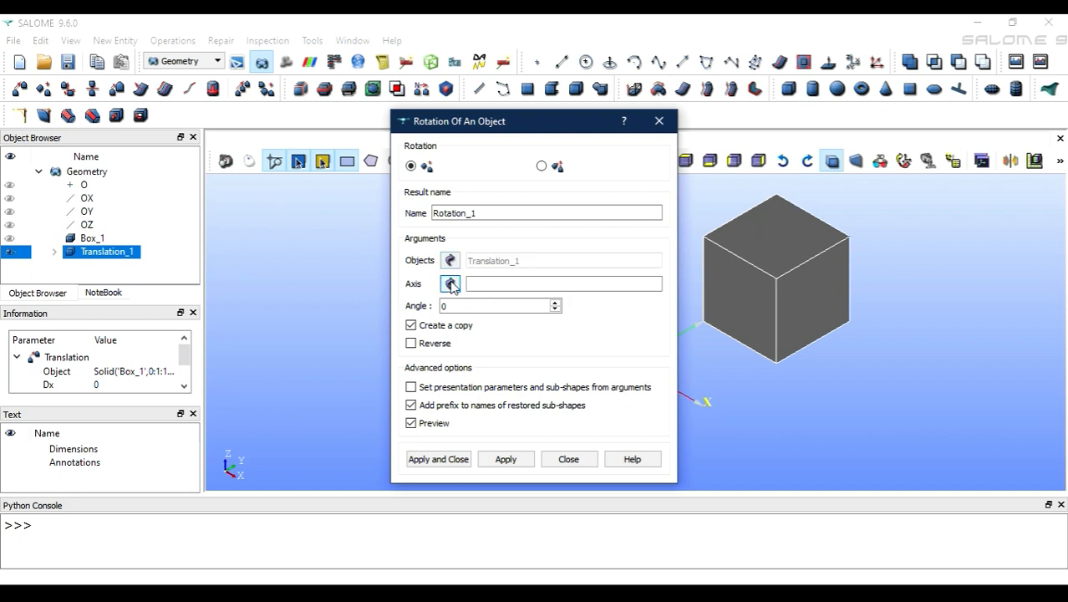
drag(434, 124, 285, 74)
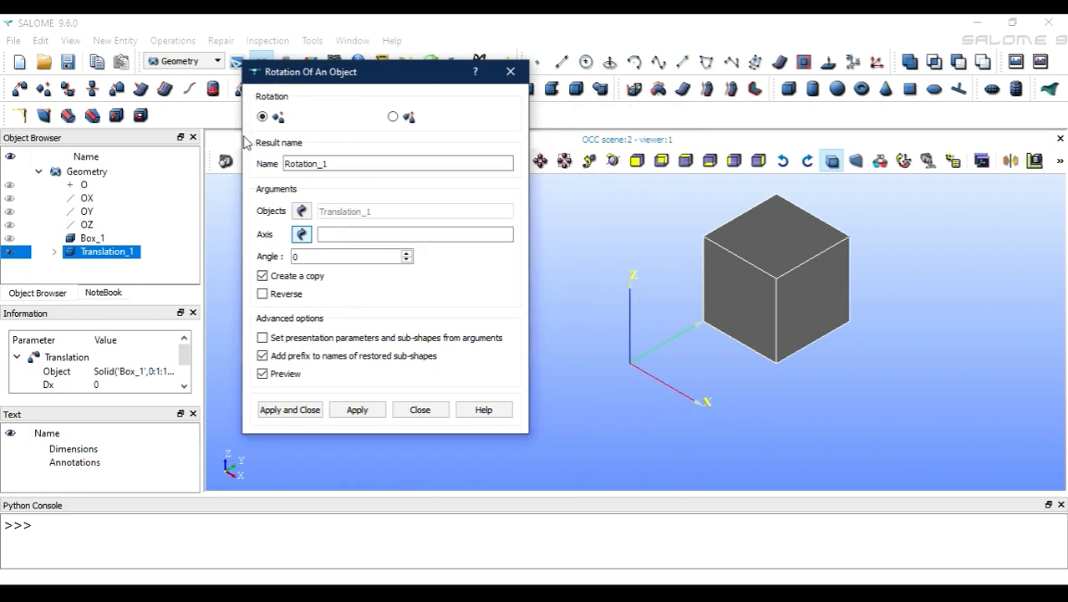
click(87, 211)
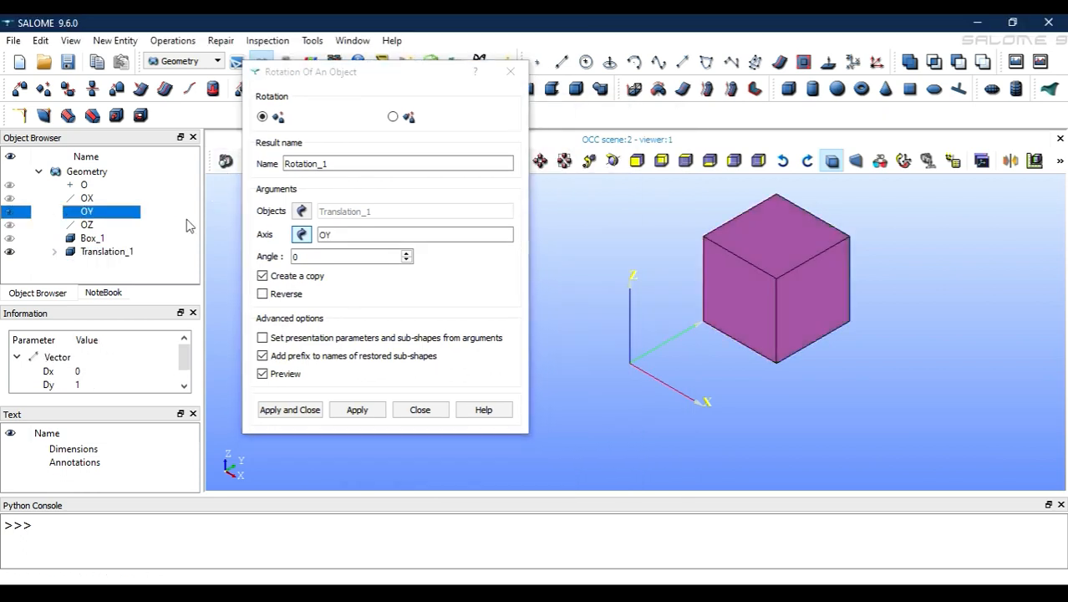
double_click(301, 256)
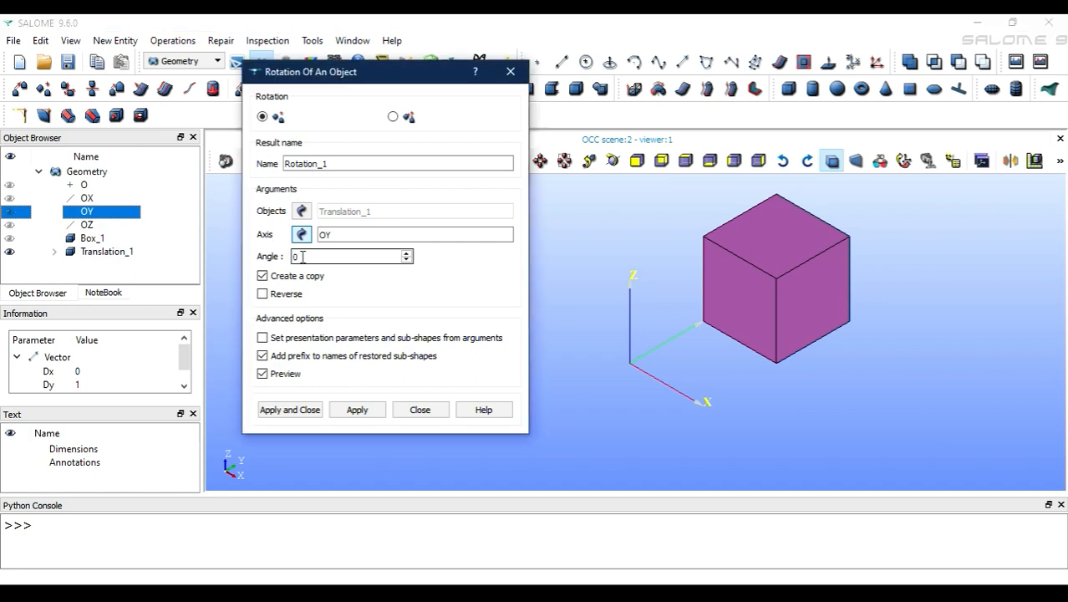
text(45)
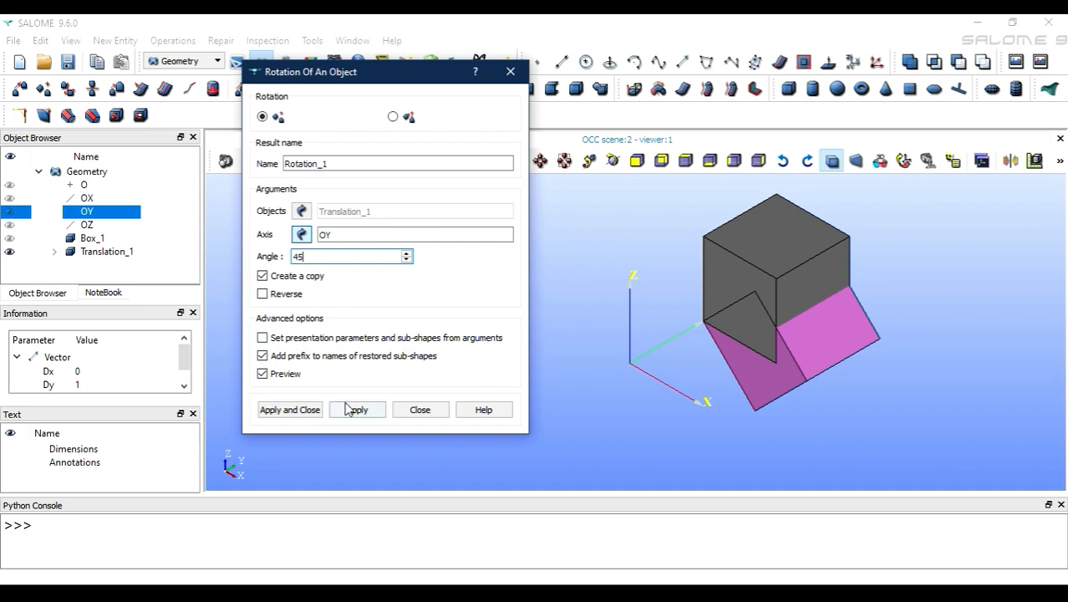
click(293, 411)
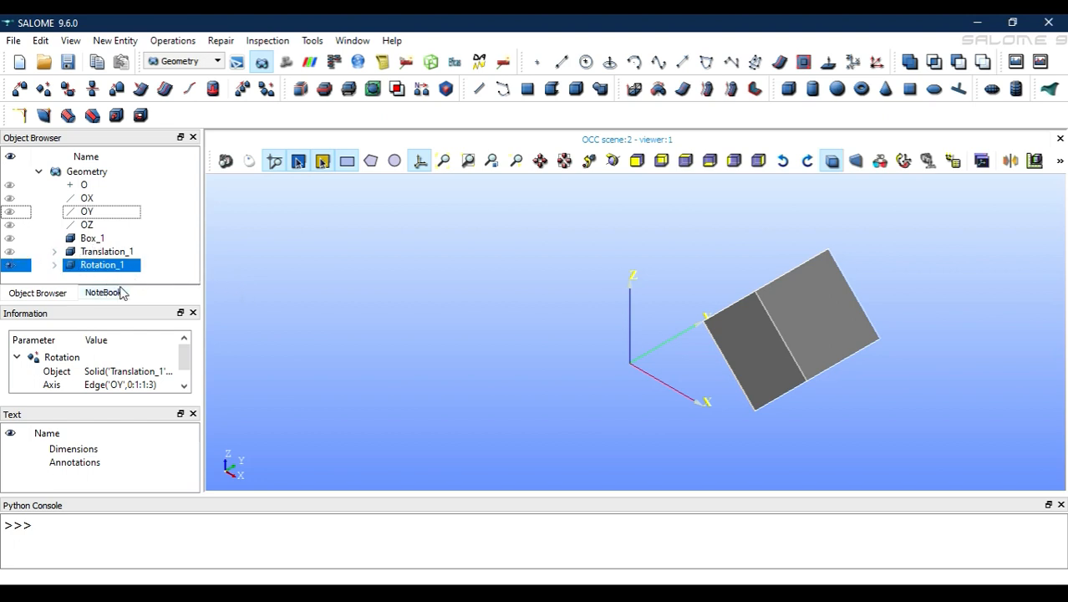
Step: Compare Box_1, Translation_1 and Rotation_1 by displaying each one alone in the viewer, ending with Rotation_1
click(13, 267)
click(10, 239)
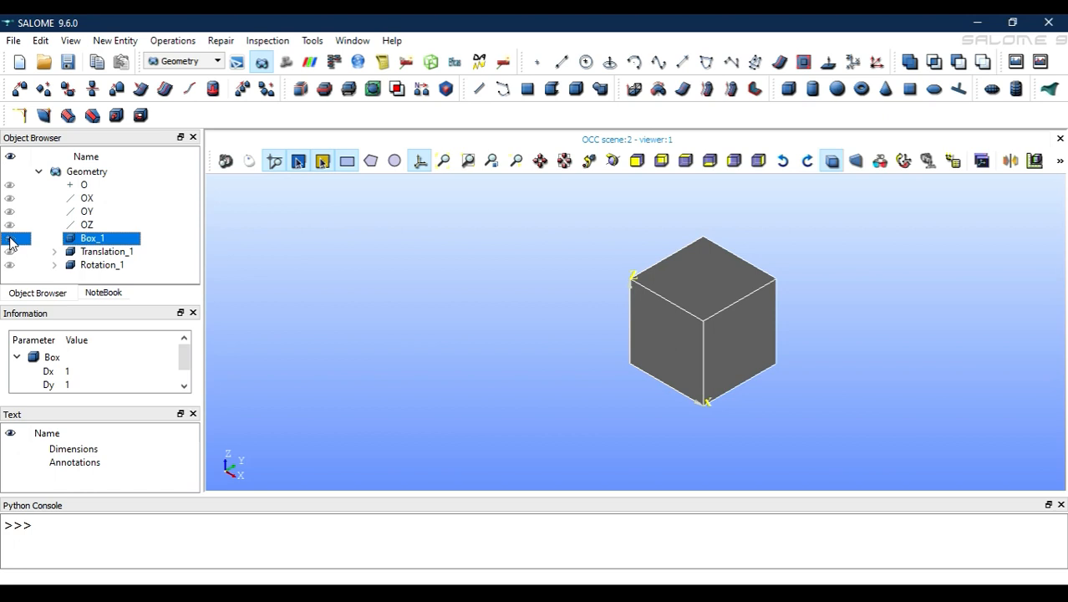
click(10, 239)
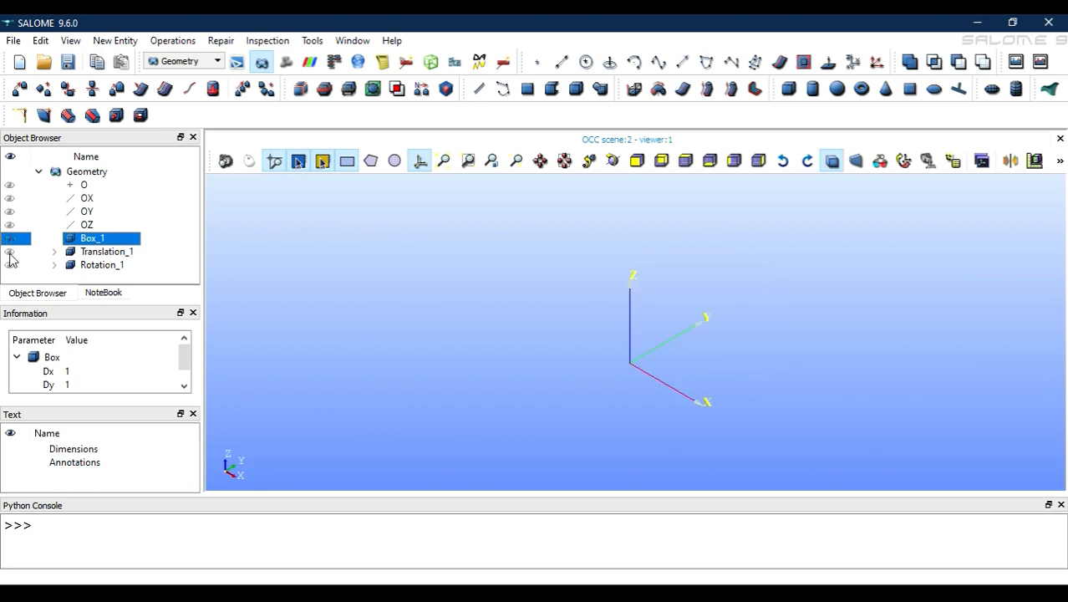
click(11, 252)
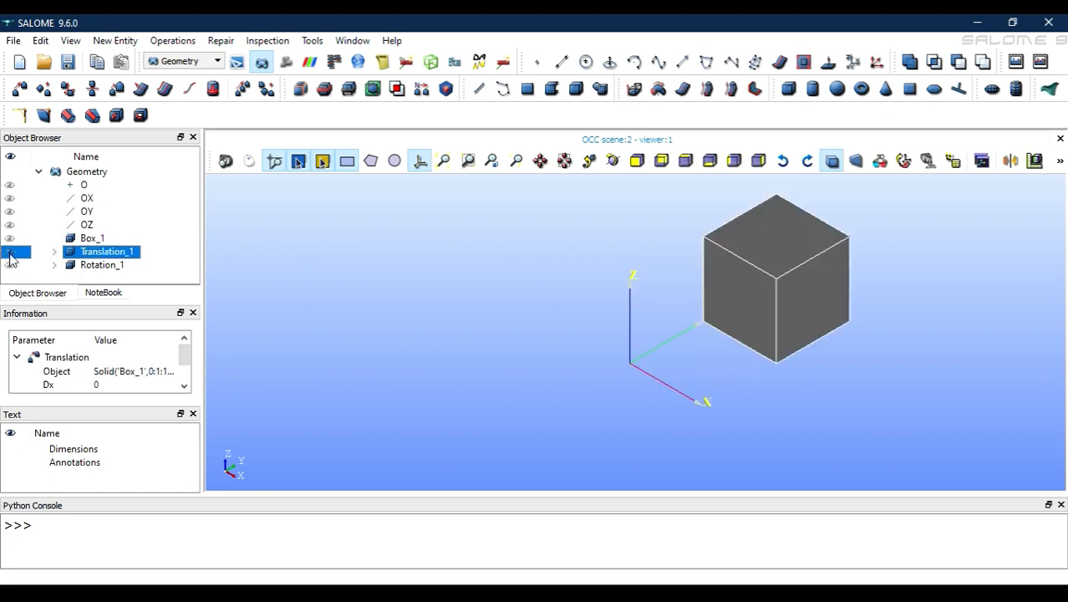
click(9, 252)
click(10, 266)
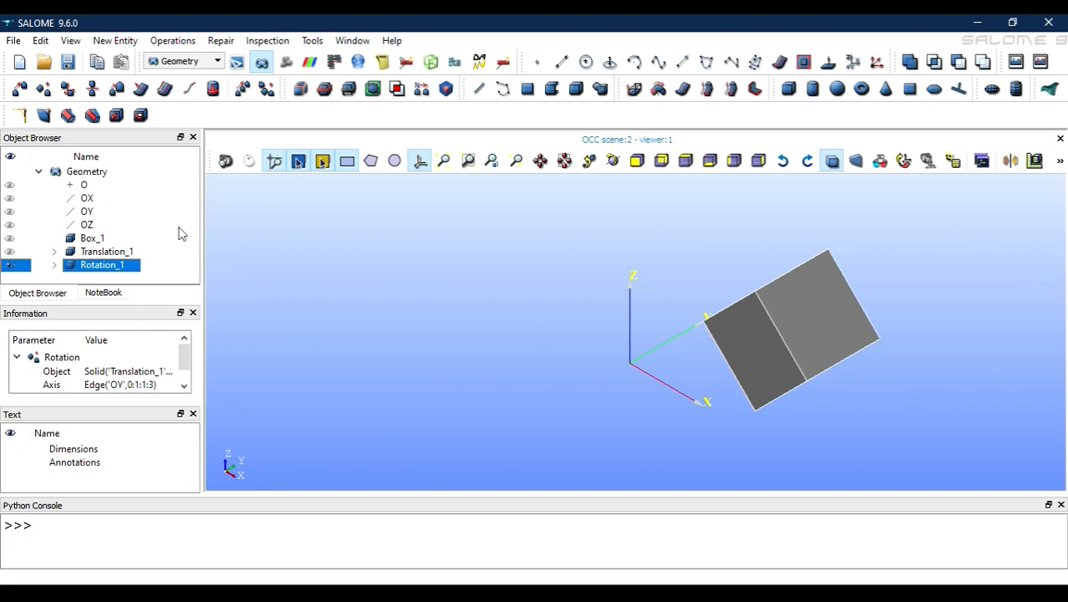
Step: Start a mirror copy of Rotation_1 and preview it mirrored about the OY axis
click(173, 40)
mouse_move(245, 81)
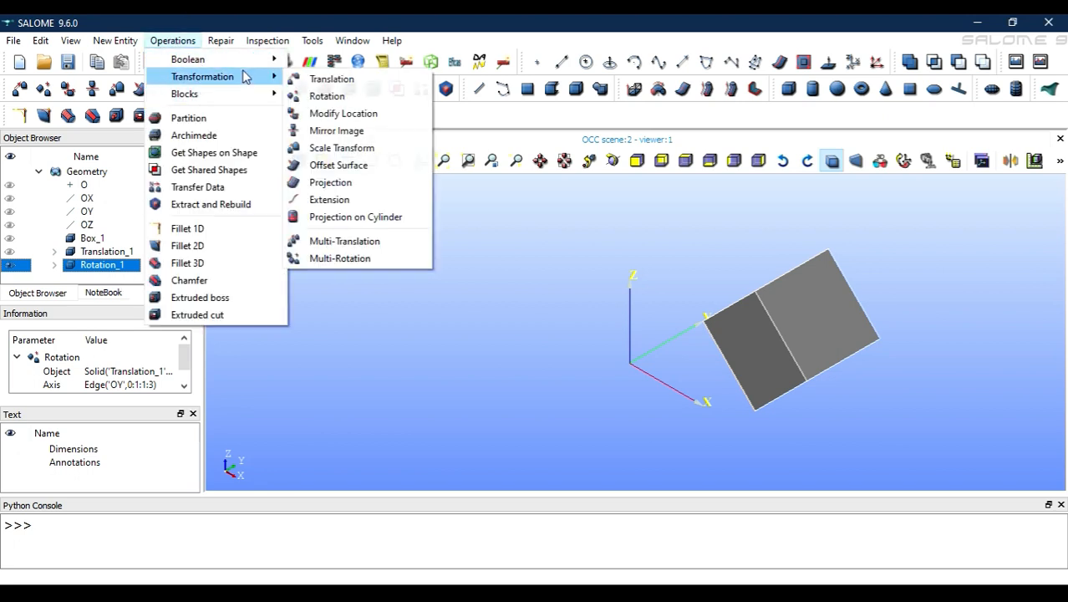
click(351, 137)
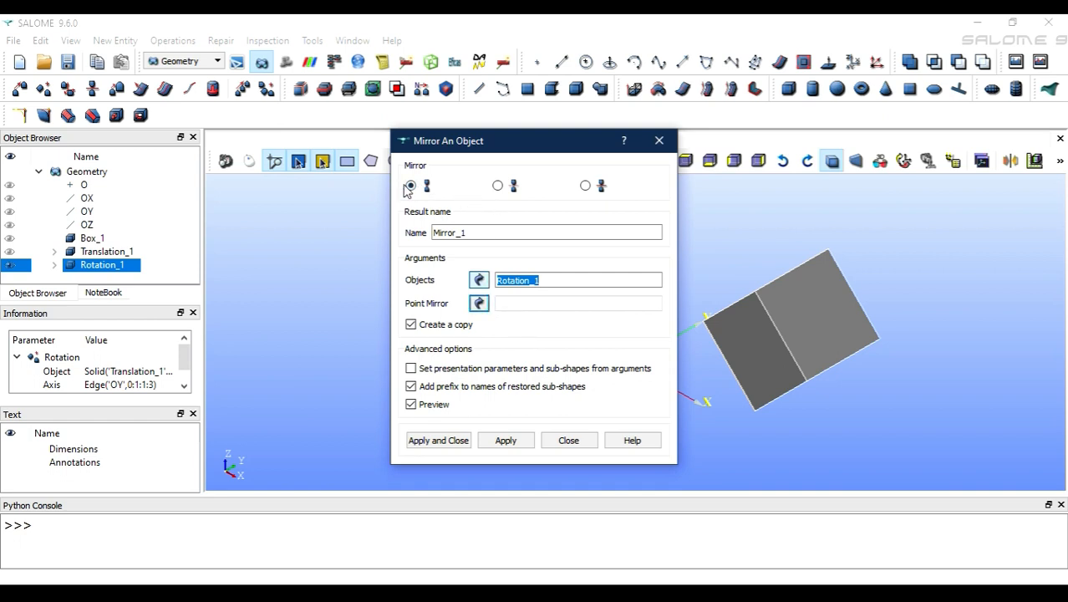
click(498, 185)
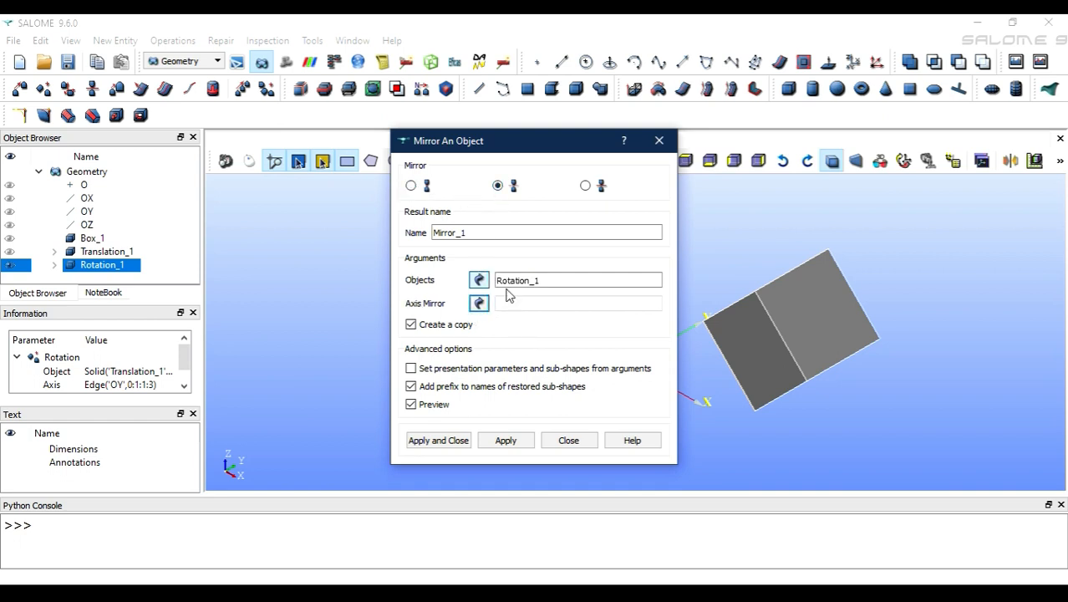
click(586, 185)
click(498, 186)
click(481, 306)
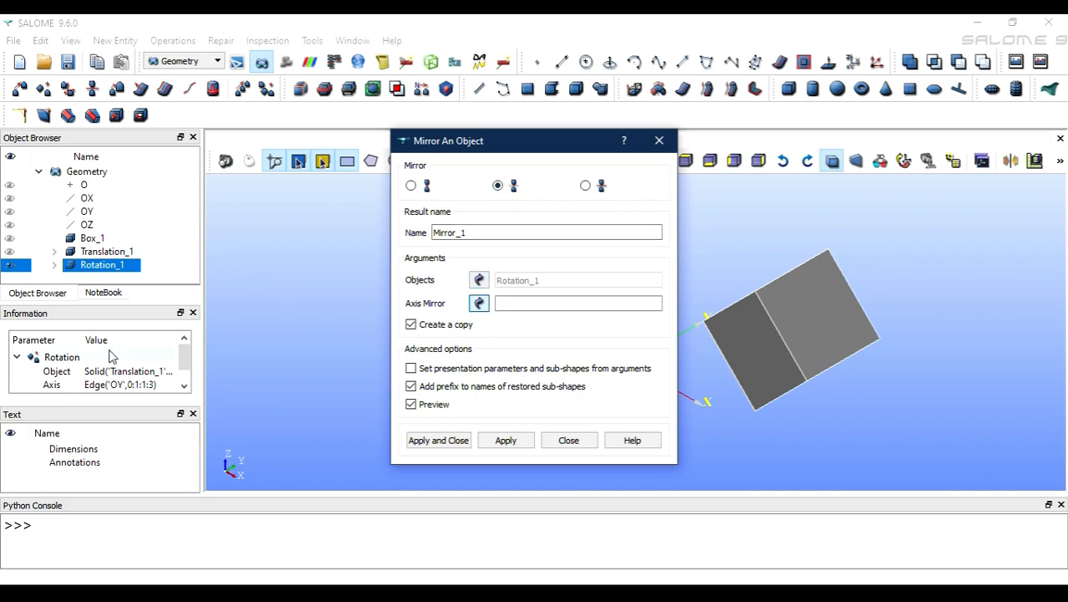
click(87, 213)
click(86, 214)
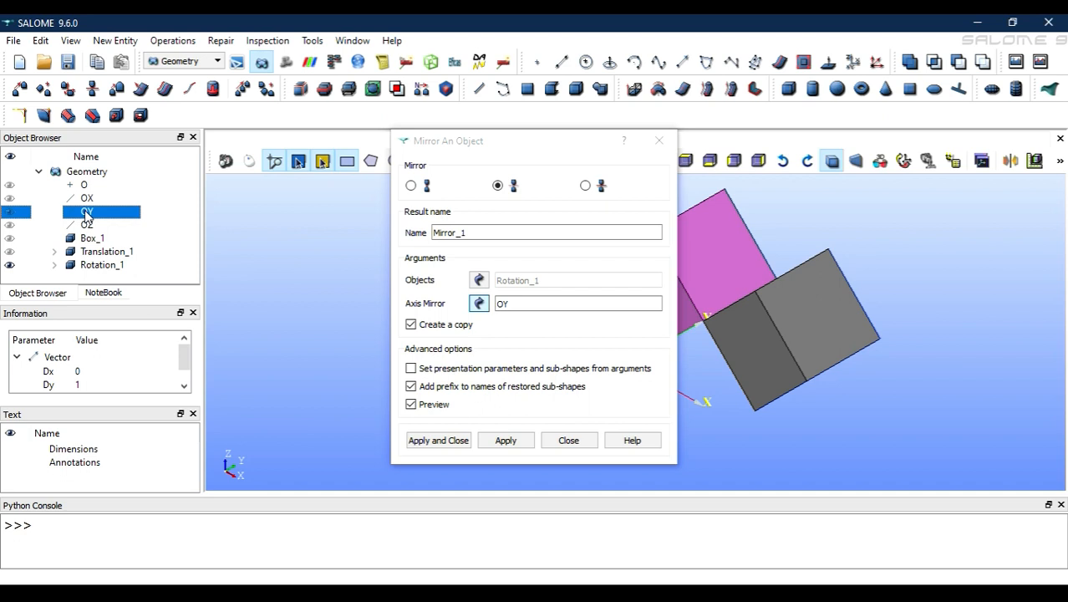
Step: Preview the mirror copy of Rotation_1 through the origin point O
click(410, 186)
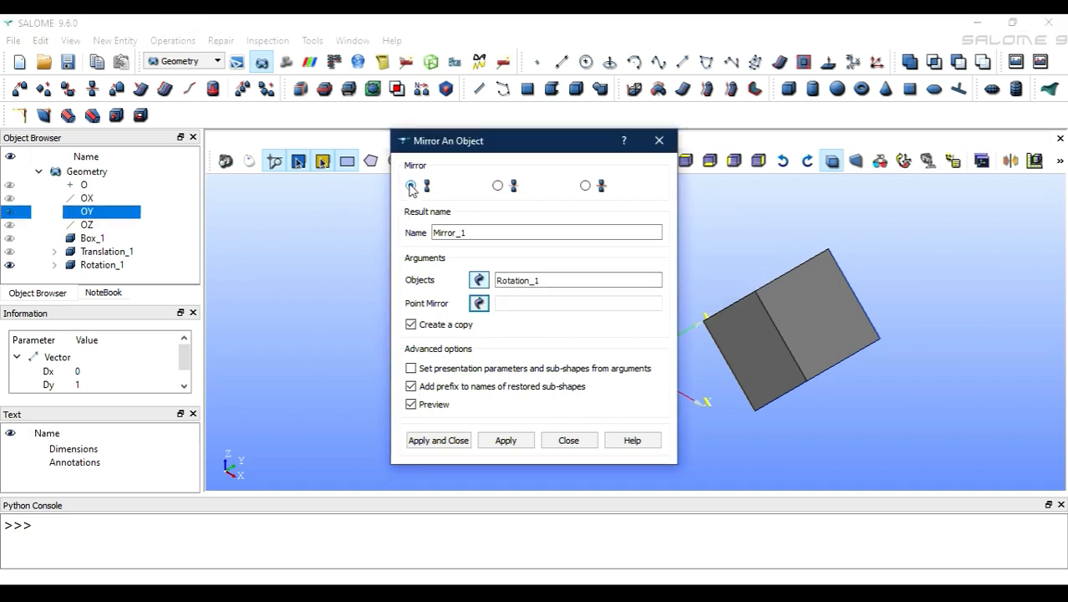
drag(545, 145, 905, 85)
click(837, 240)
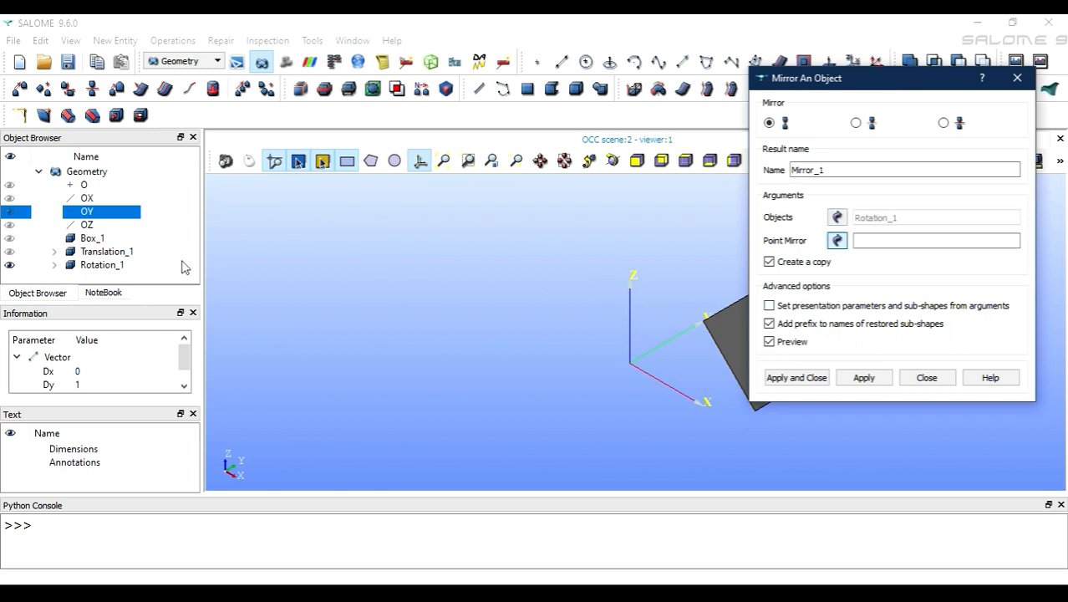
click(10, 186)
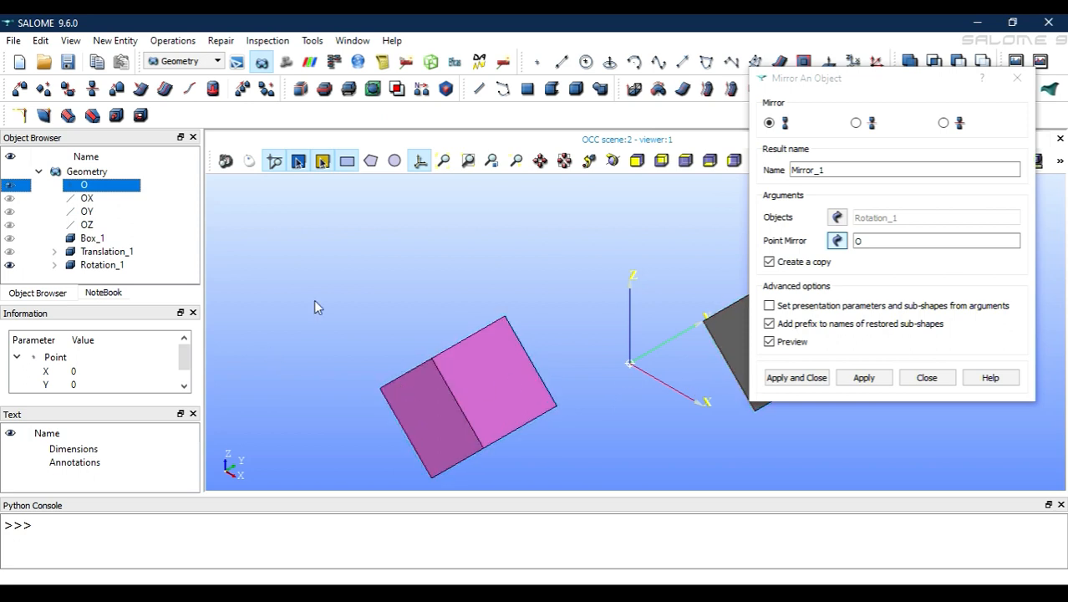
Step: Preview axis mirrors of Rotation_1 about OY, OZ and OX, create the copy about OY, and display Rotation_1 alongside it
click(855, 122)
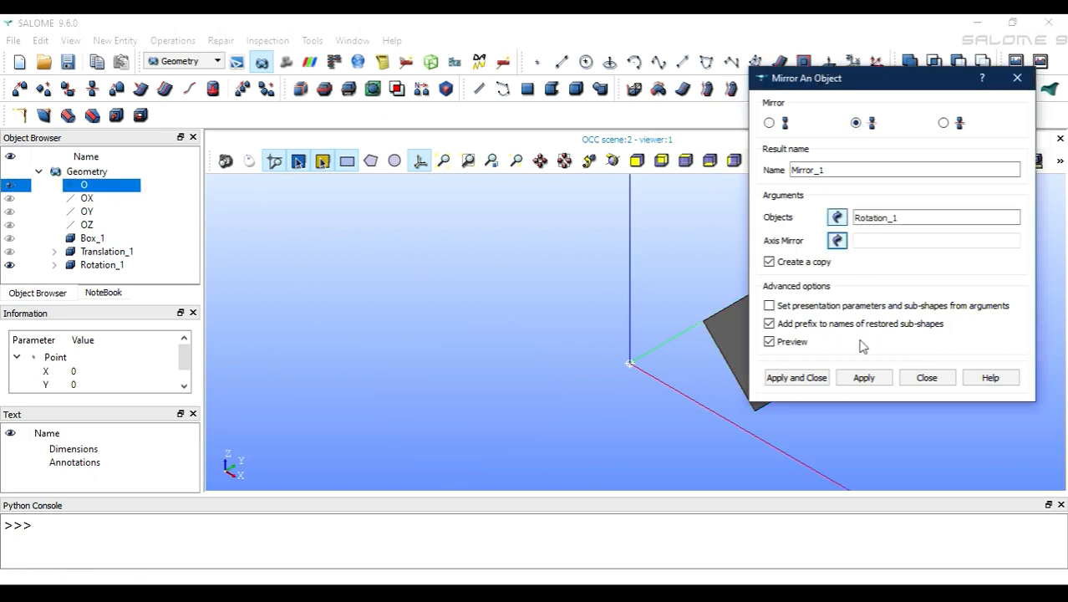
click(841, 242)
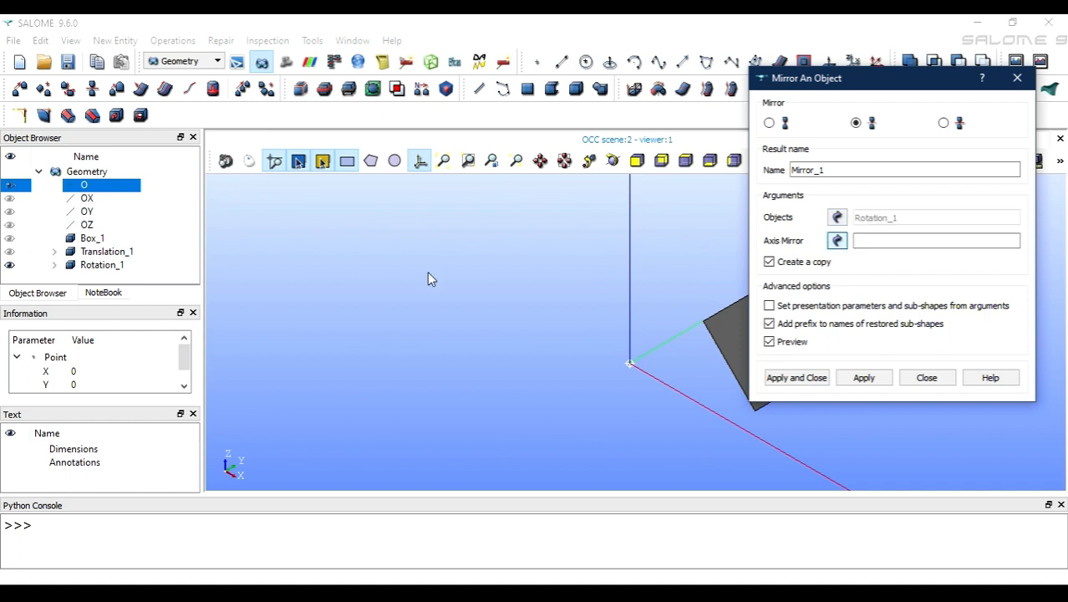
click(93, 214)
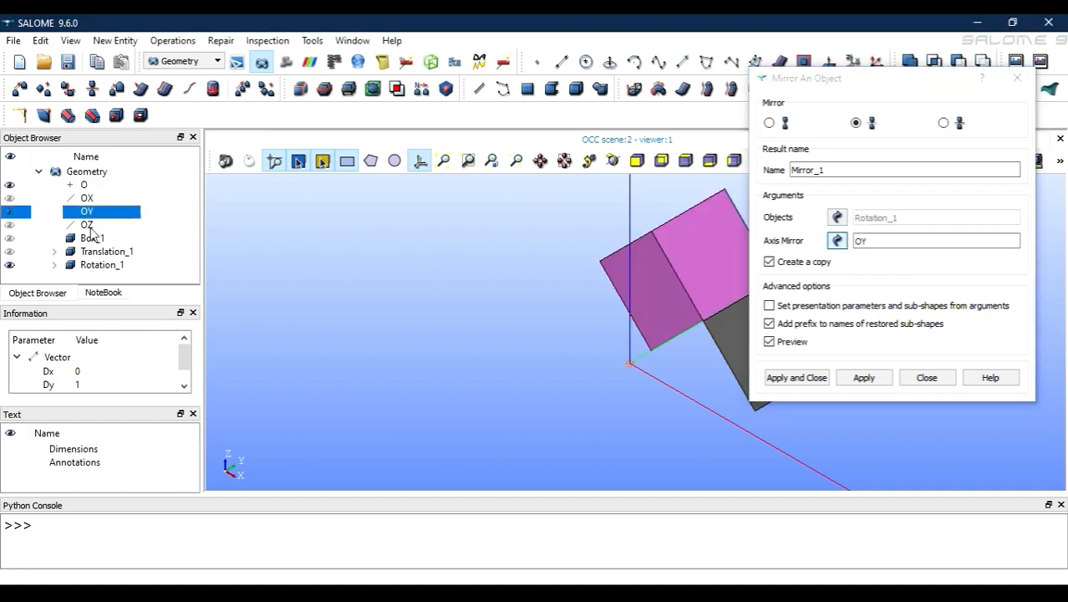
click(90, 227)
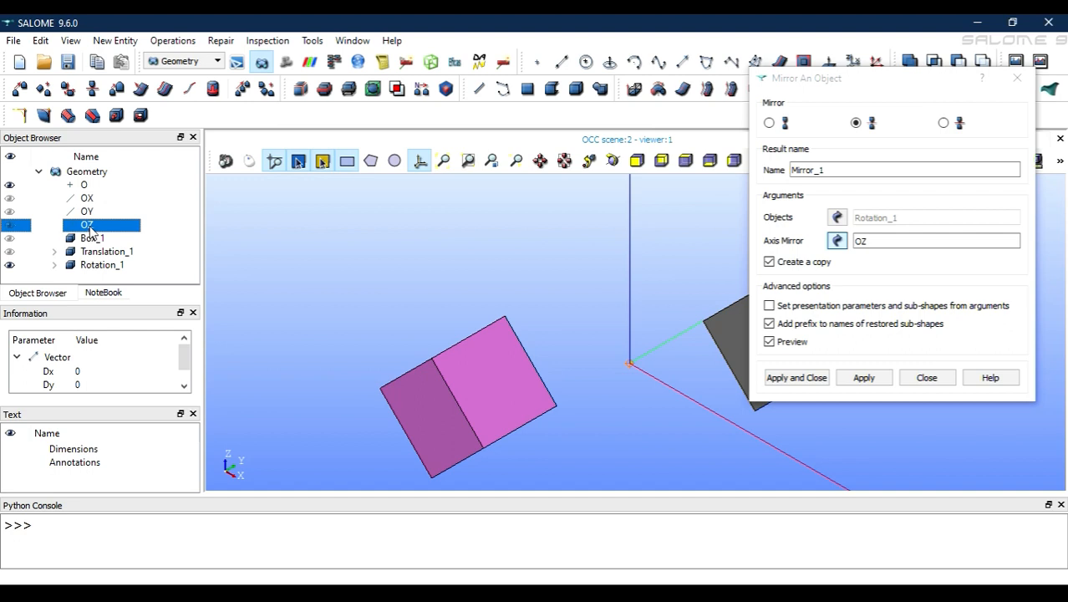
click(87, 199)
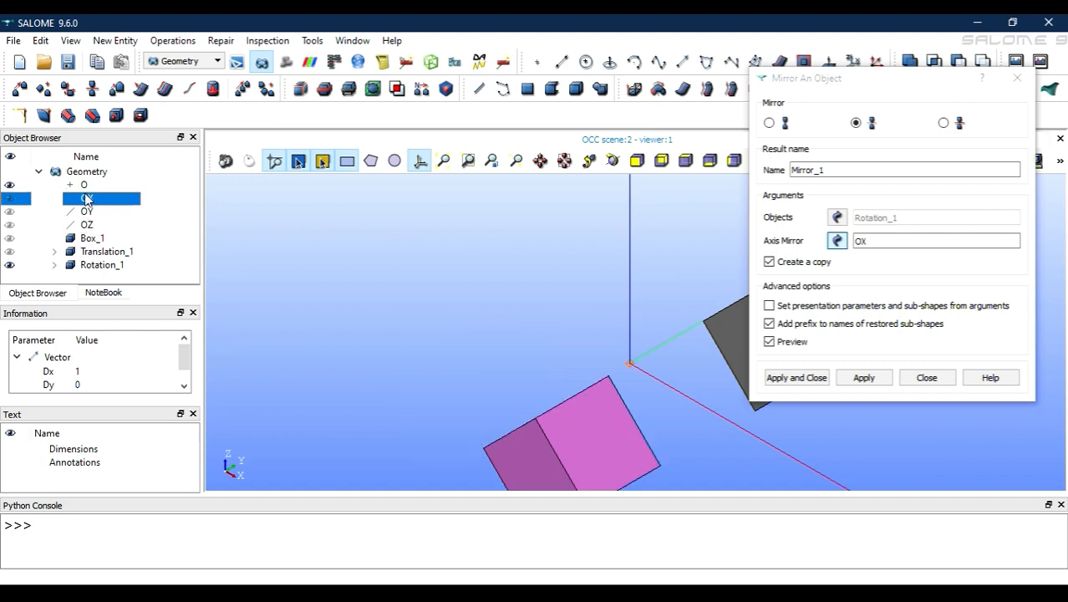
click(86, 214)
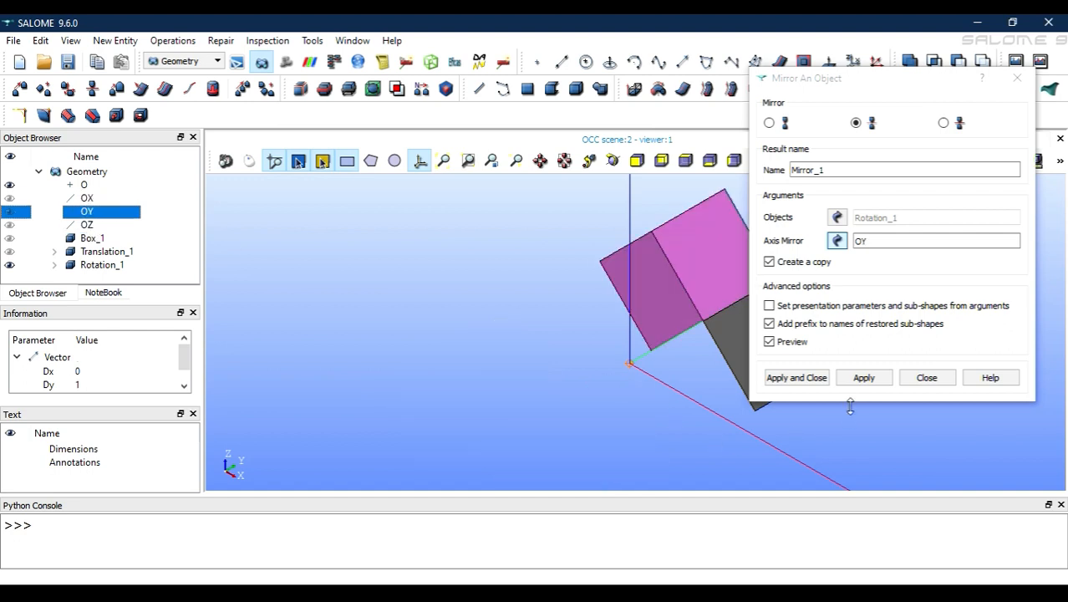
click(796, 377)
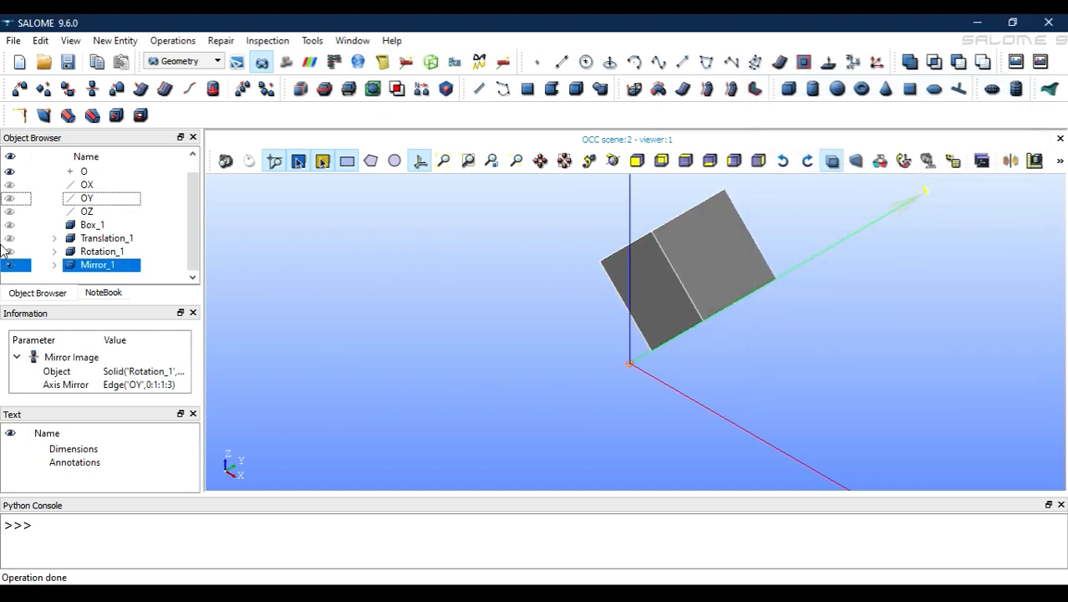
click(9, 252)
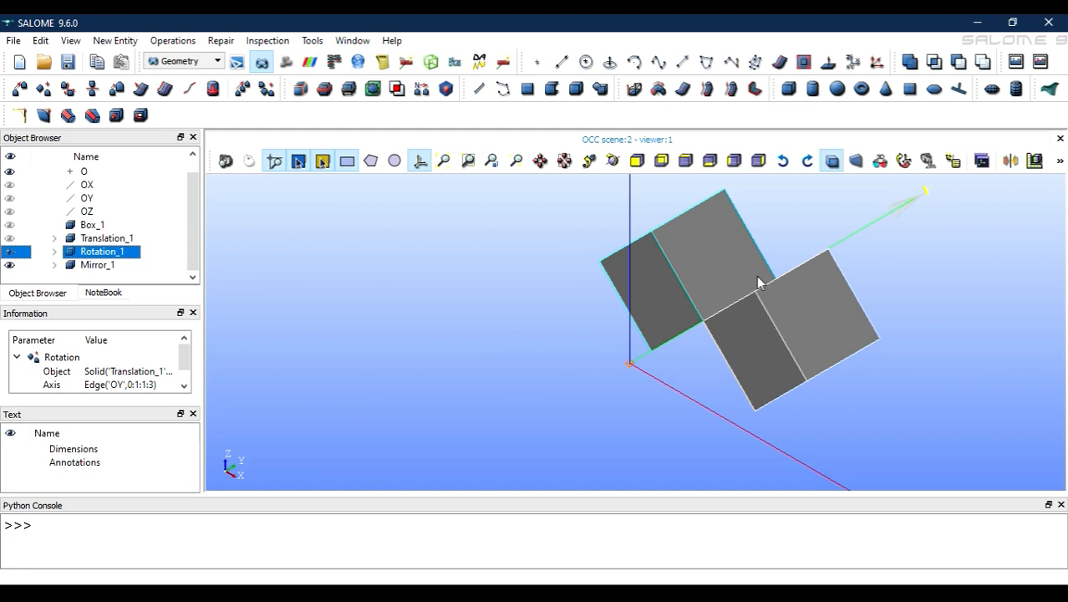
Step: Save the study as box_transformed in the salome_tutorial folder
click(13, 42)
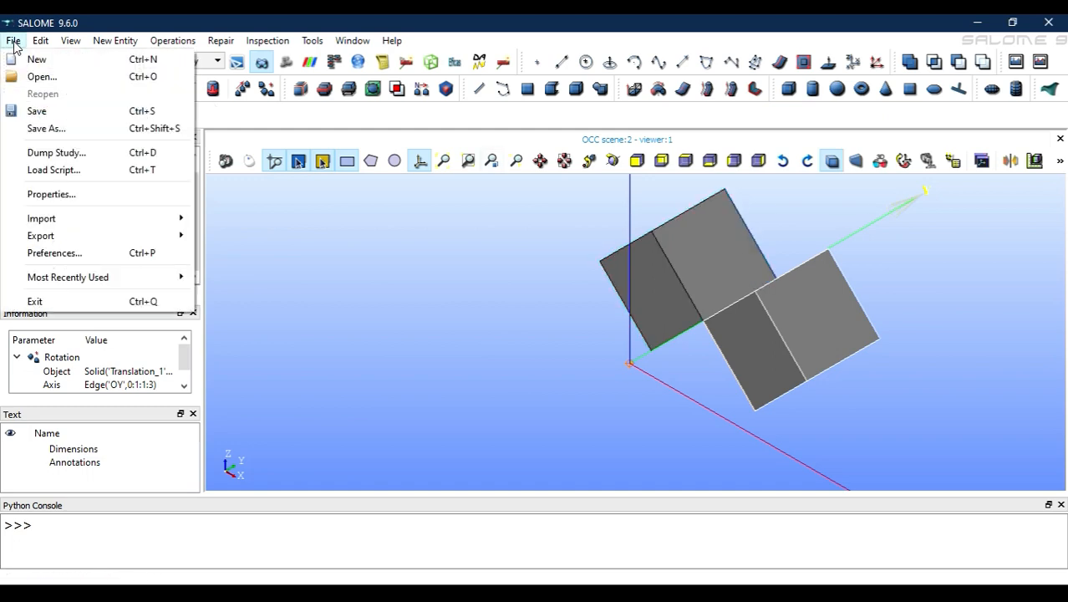
click(90, 117)
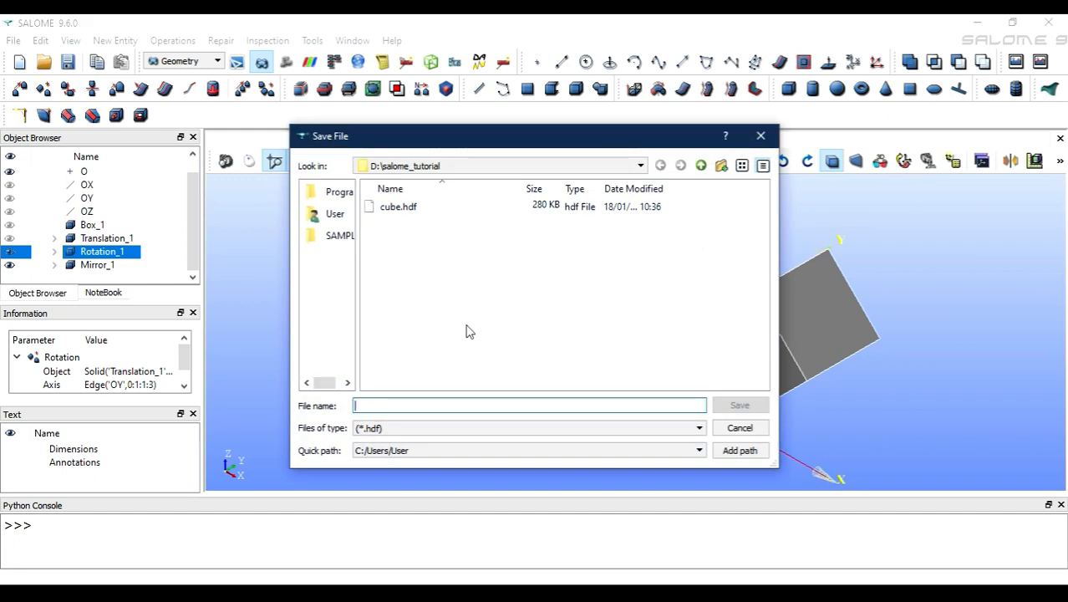
text(box)
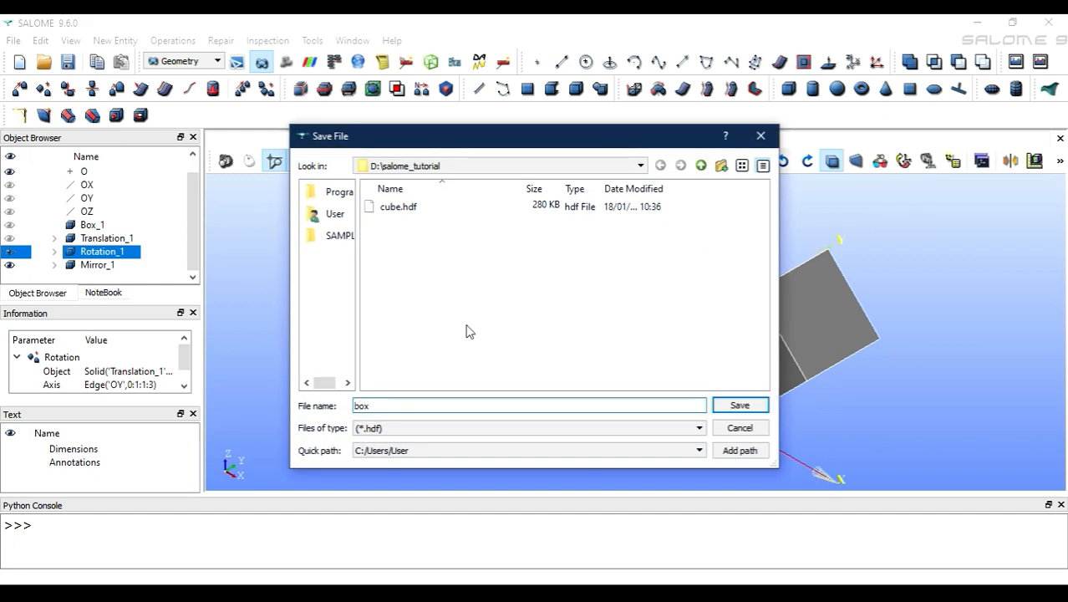
text(_transformed)
key(Return)
Step: Dump the study to a Python script named box_trasnformed in the salome_tutorial folder
click(15, 42)
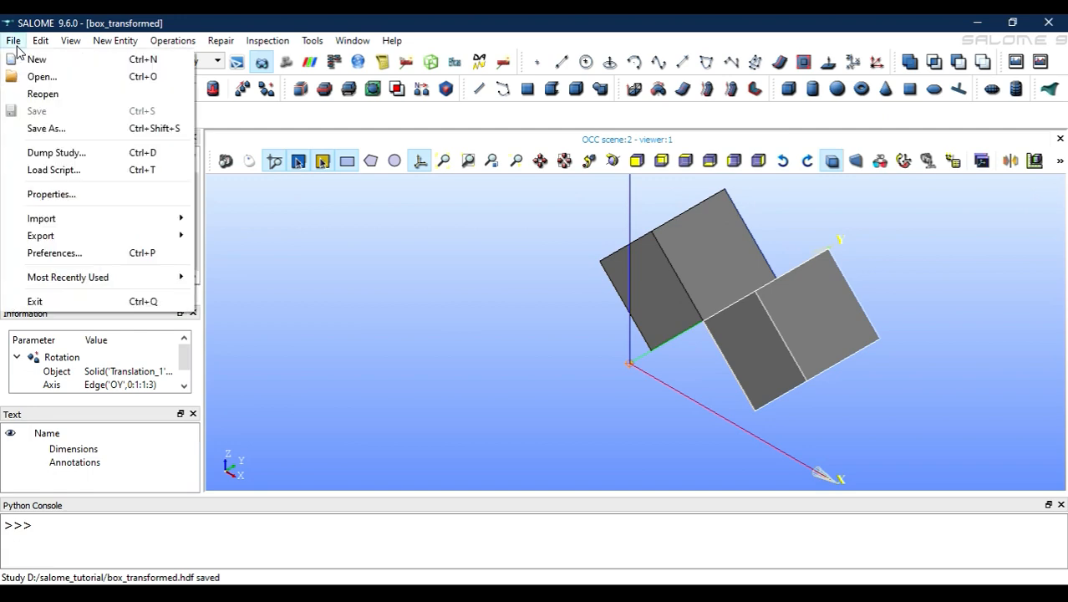
click(84, 153)
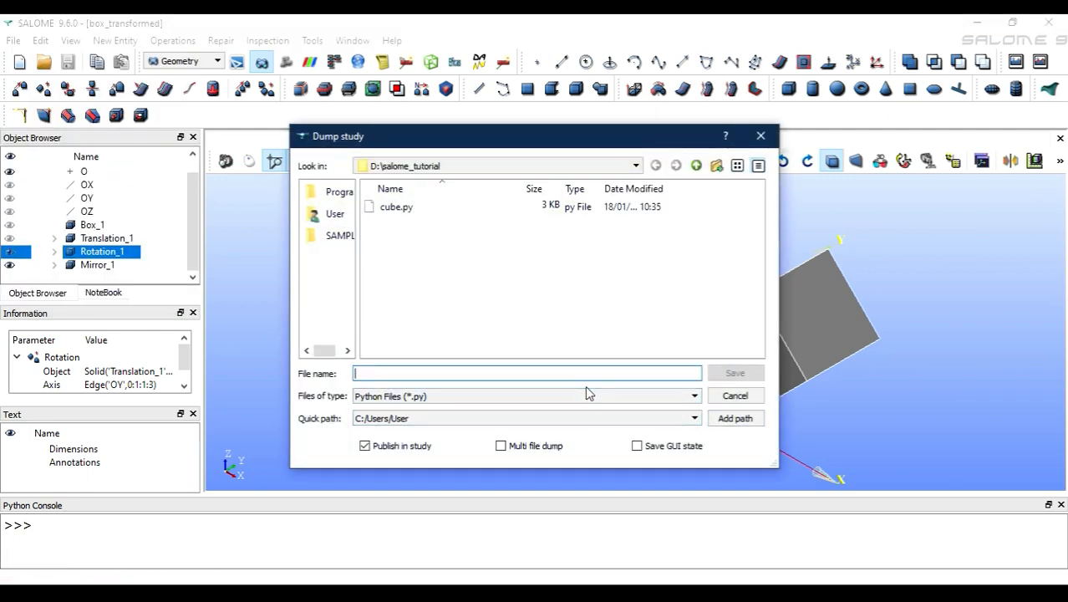
text(box_t)
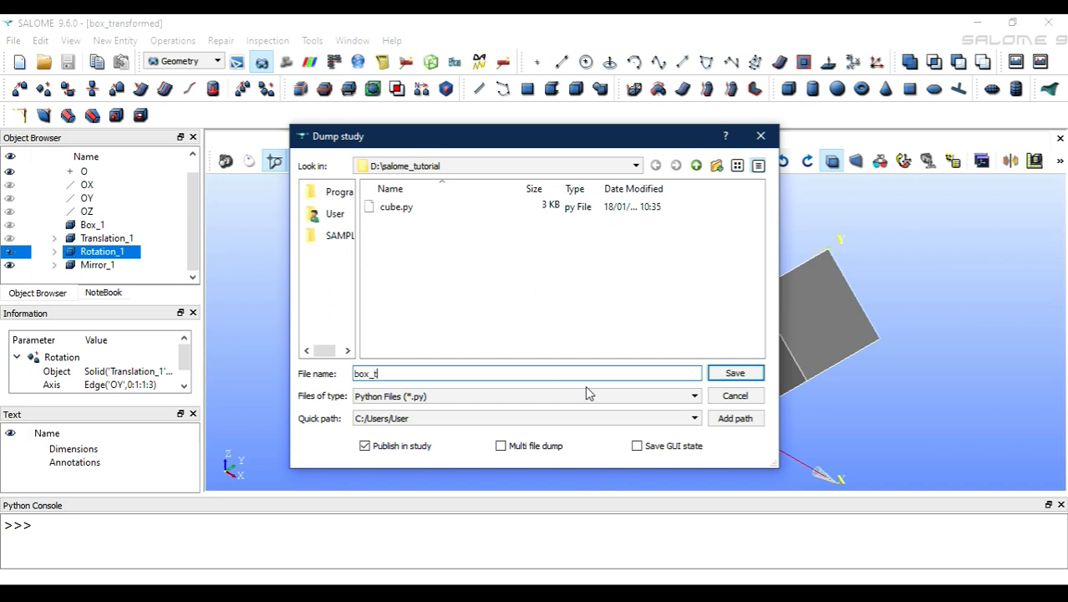
text(rasnformed)
key(Return)
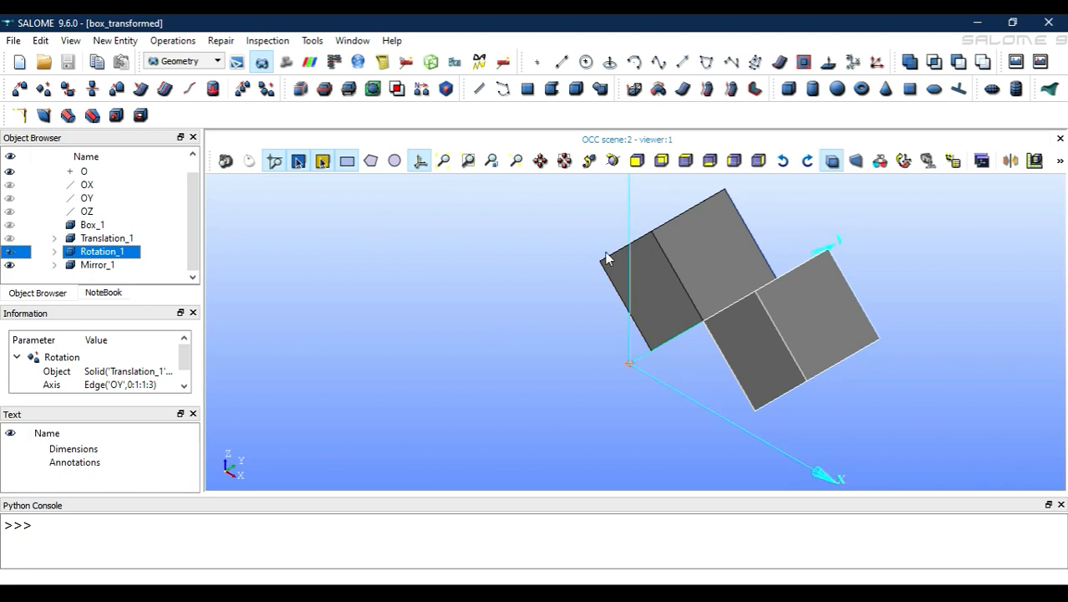
Step: Create a new study, saving the current one before it closes, and activate the Geometry module
click(8, 44)
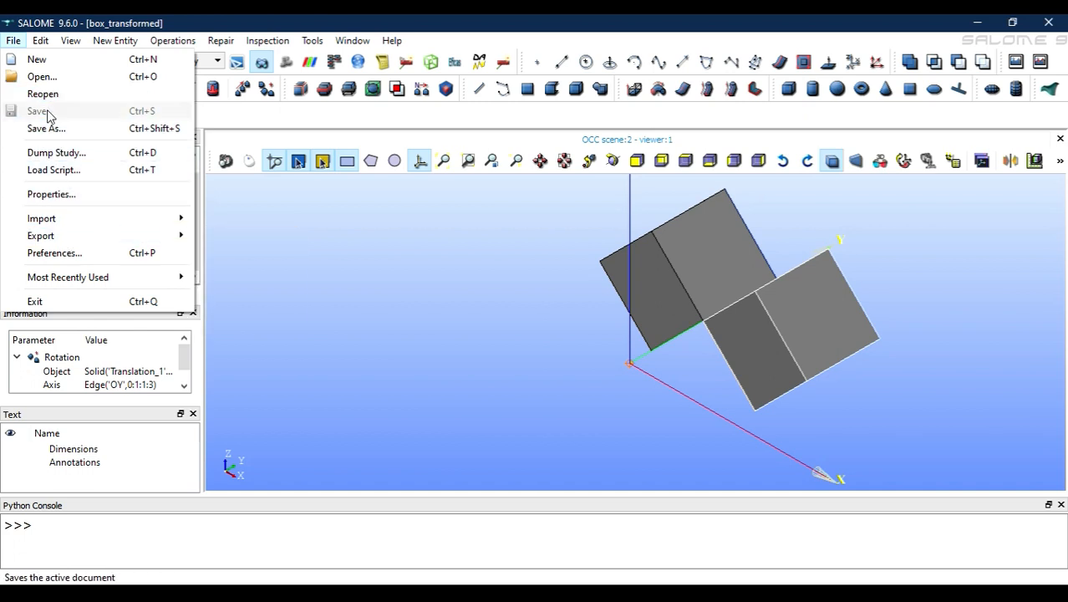
click(42, 60)
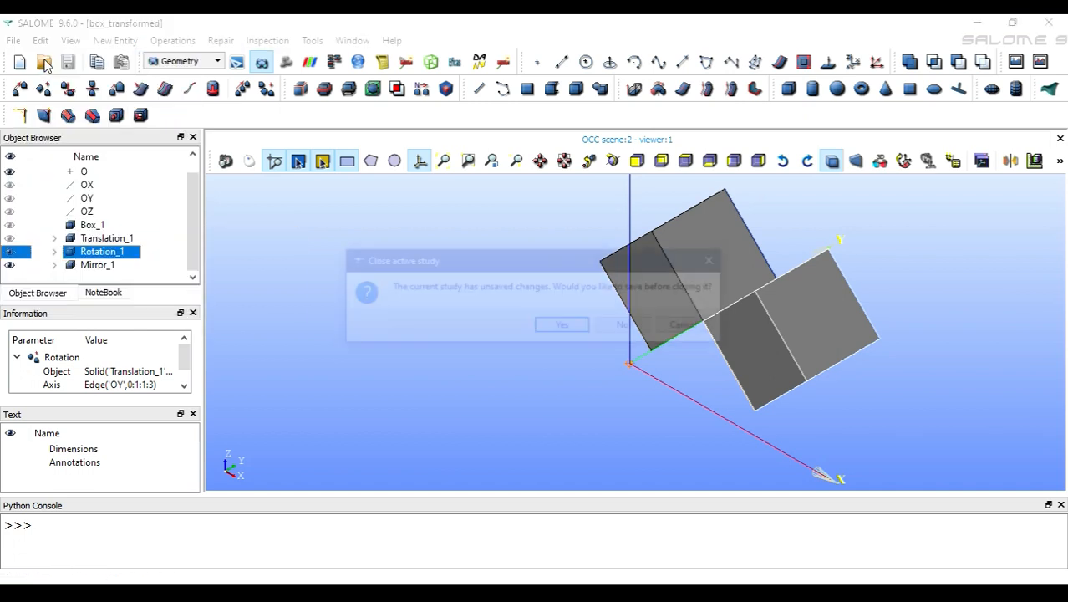
click(559, 325)
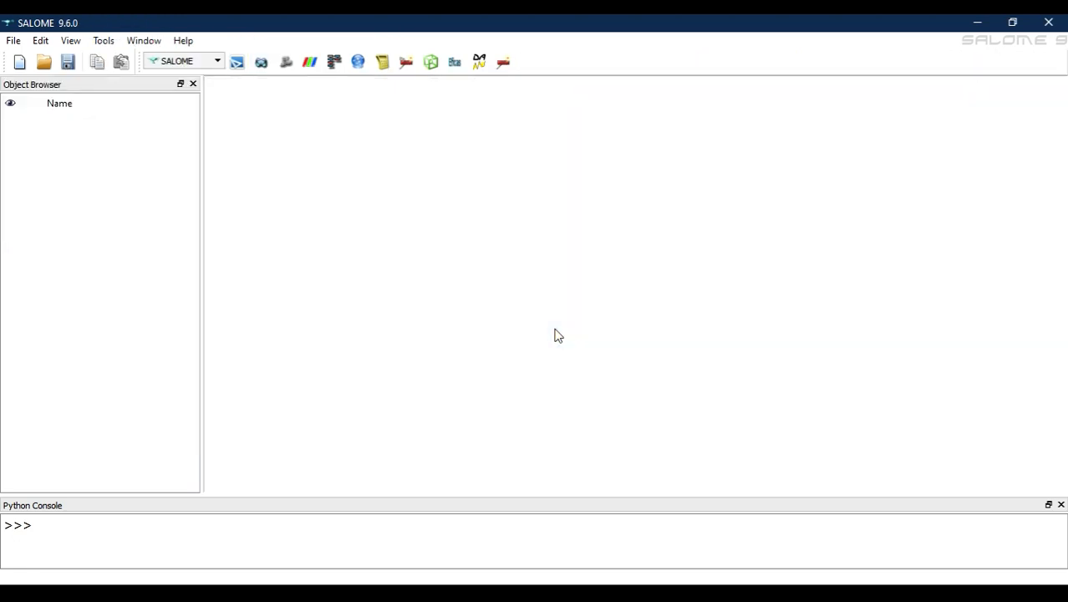
click(185, 65)
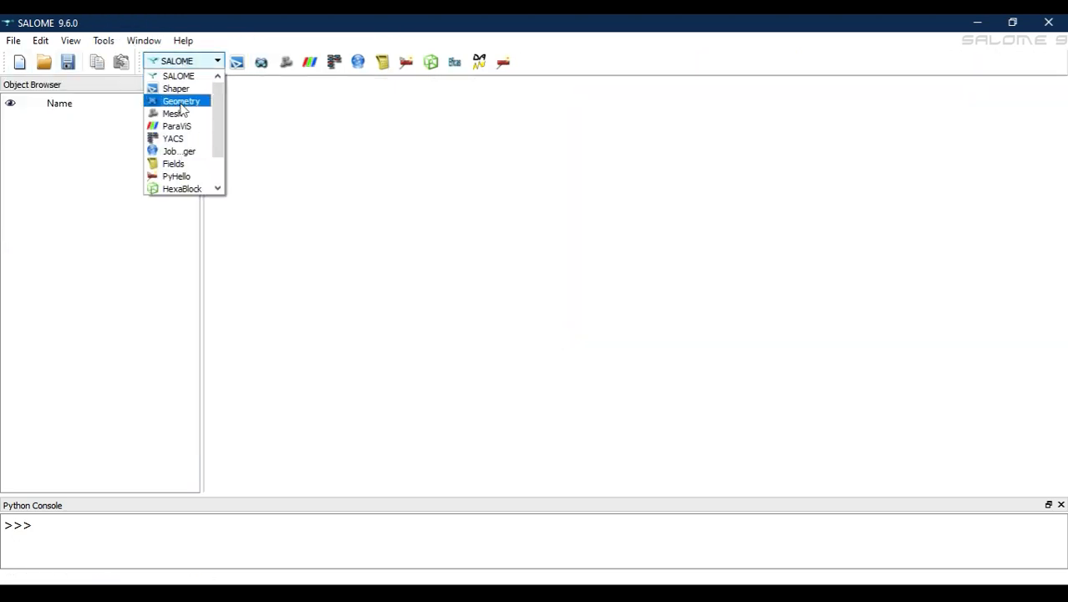
click(184, 99)
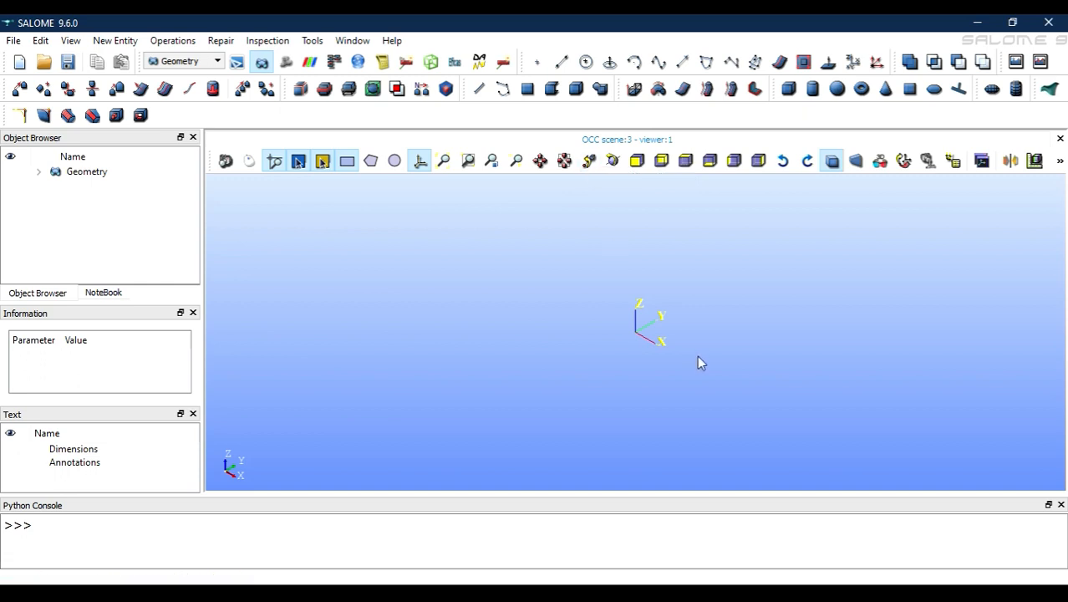
click(812, 89)
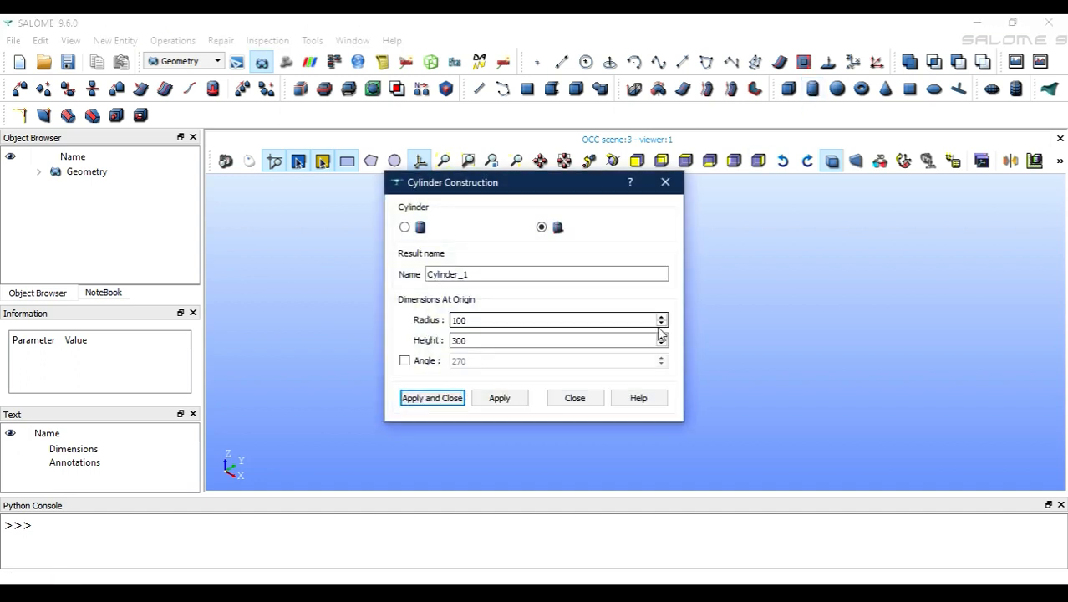
drag(527, 188, 877, 224)
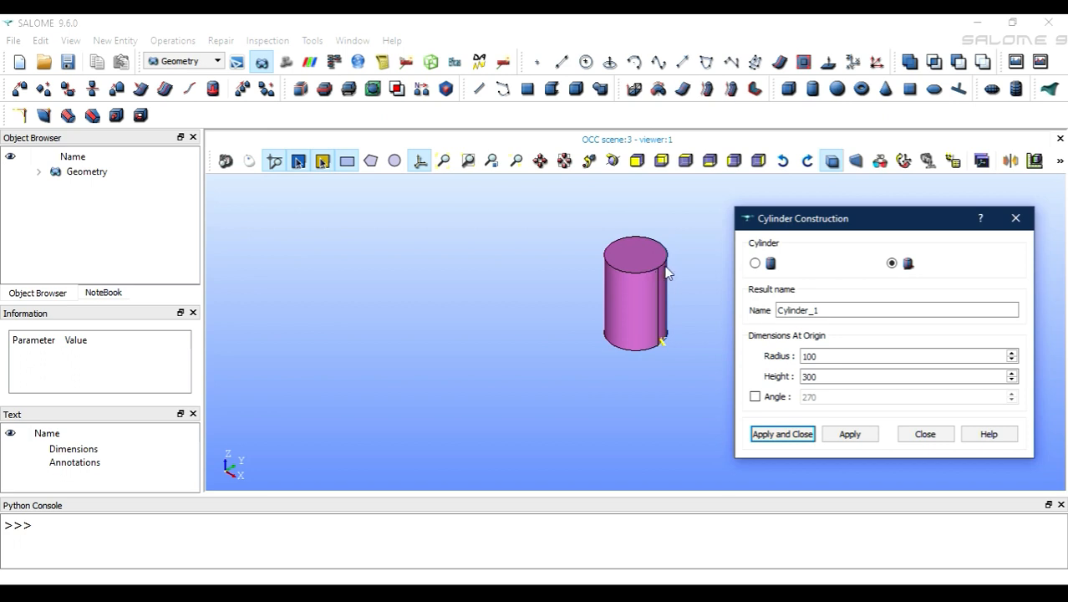
click(924, 435)
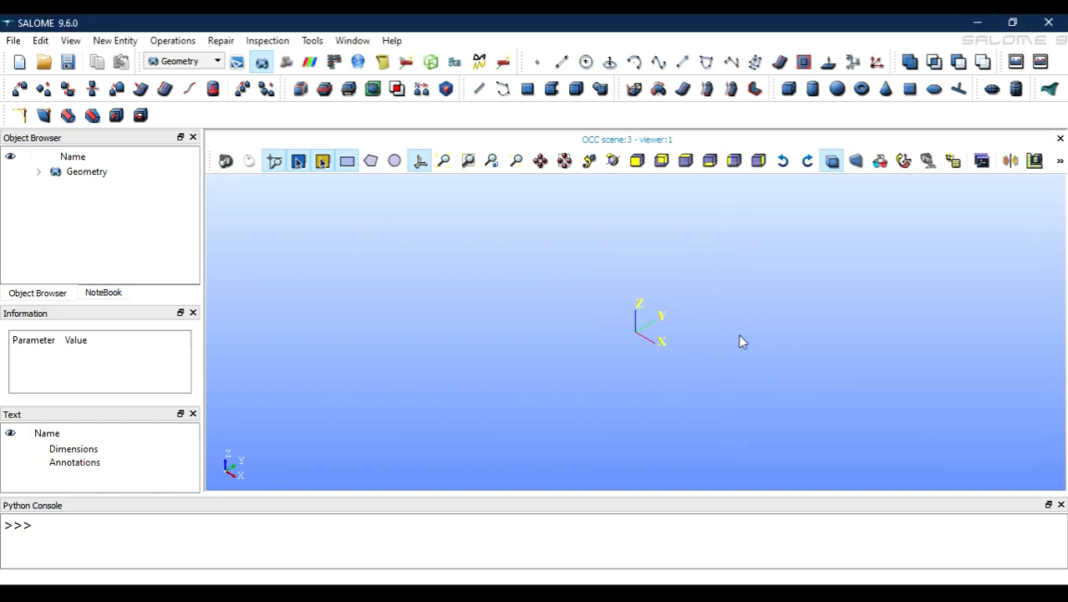
Step: Create a circle of radius 1 centred on the origin with the Z axis as its normal, and fit it in view
scroll(709, 317, up, 3)
scroll(598, 332, up, 3)
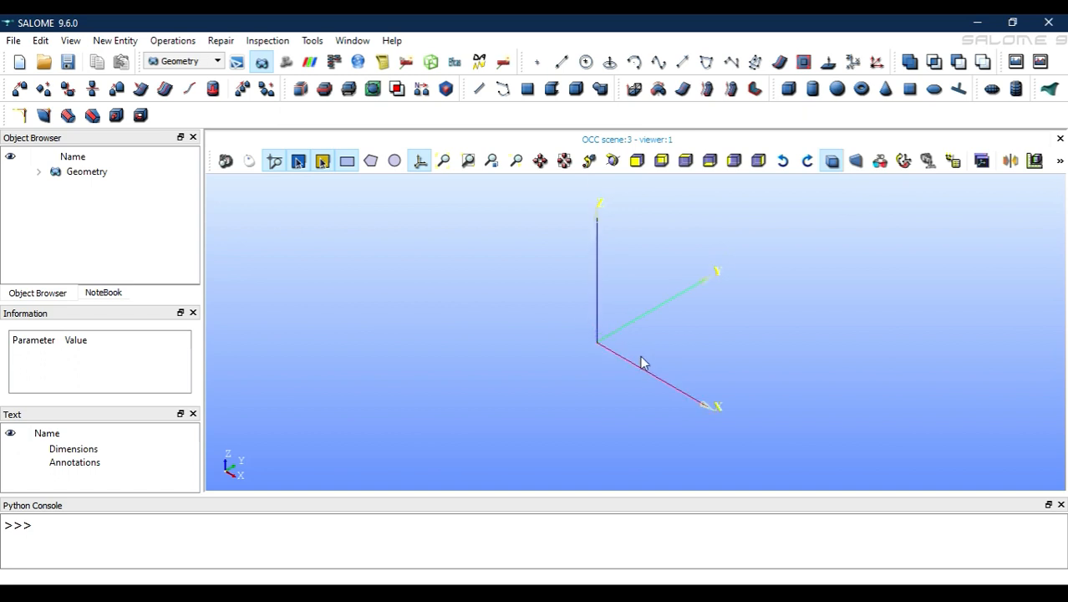
scroll(640, 361, down, 2)
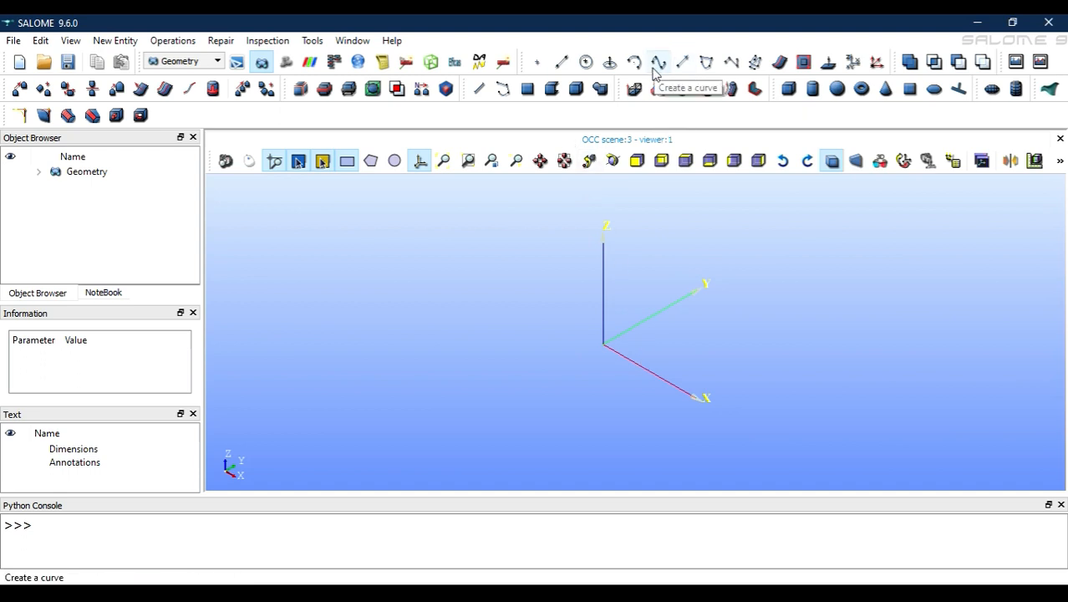
click(588, 63)
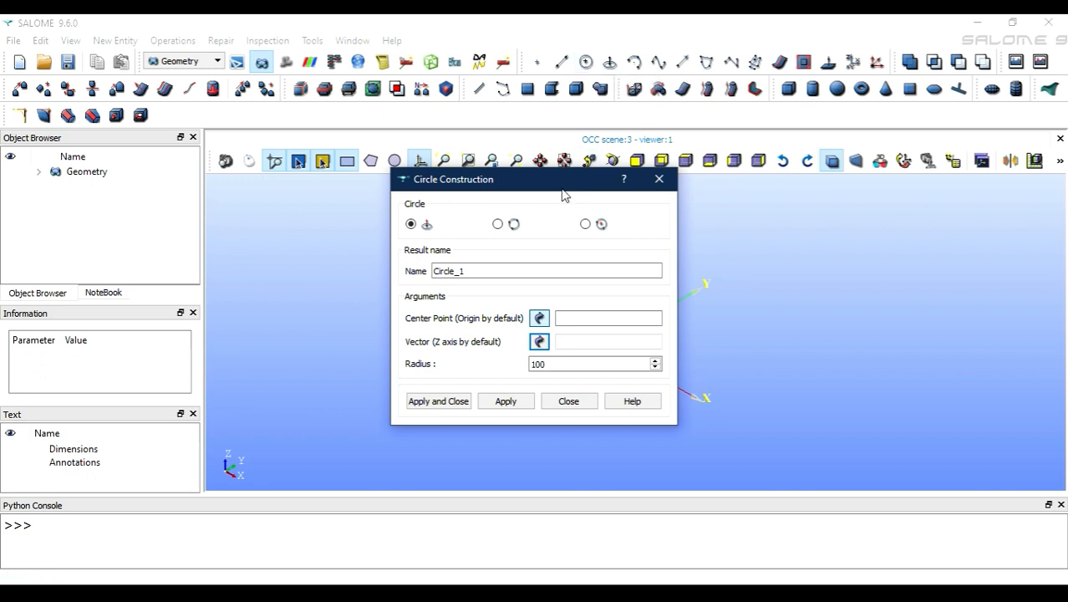
drag(563, 182, 448, 181)
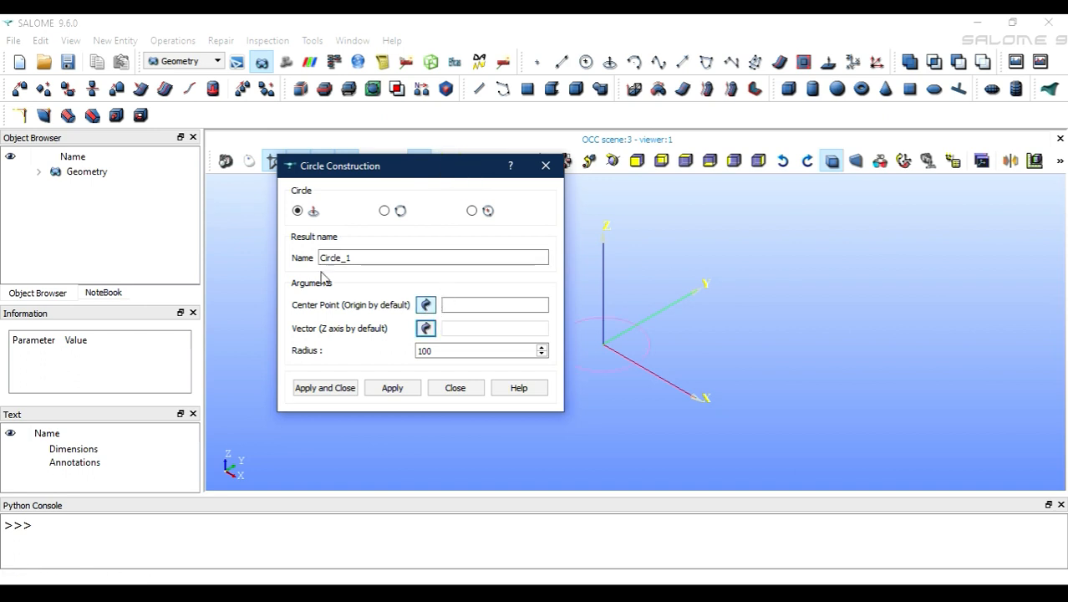
click(39, 171)
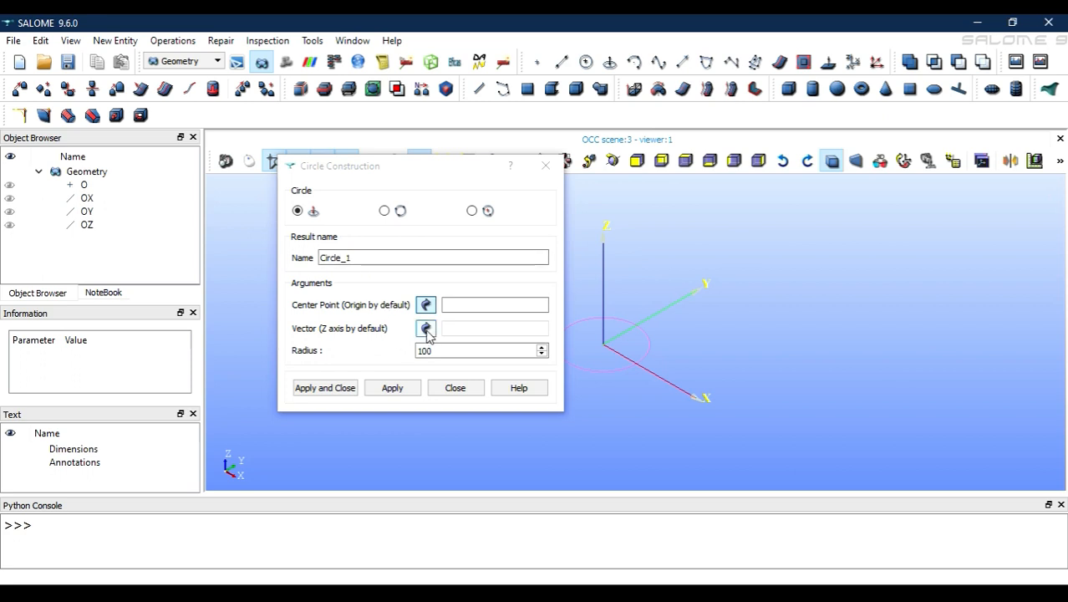
double_click(441, 351)
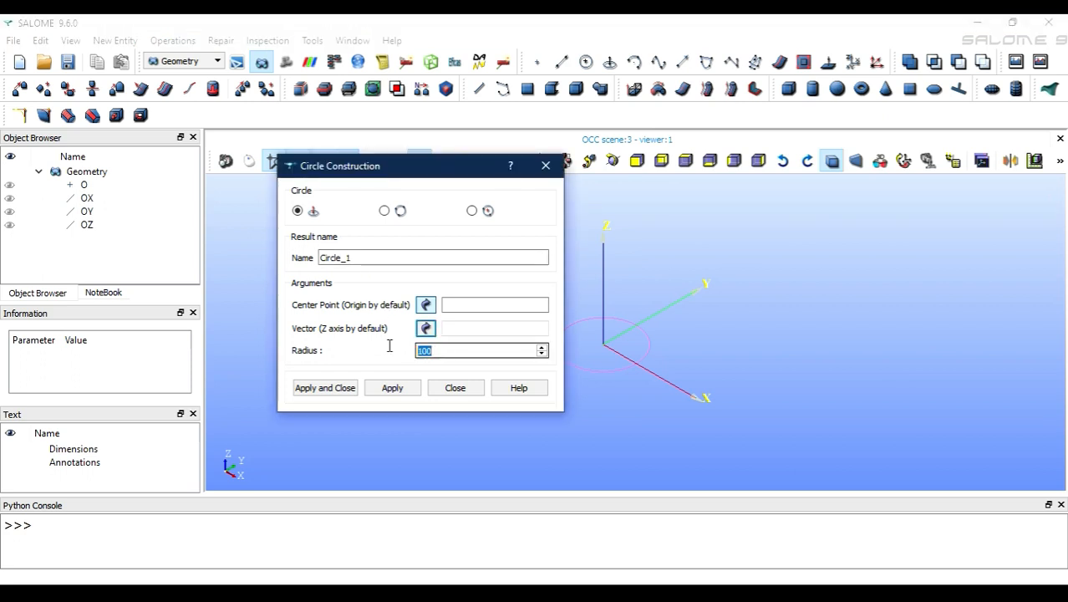
text(1)
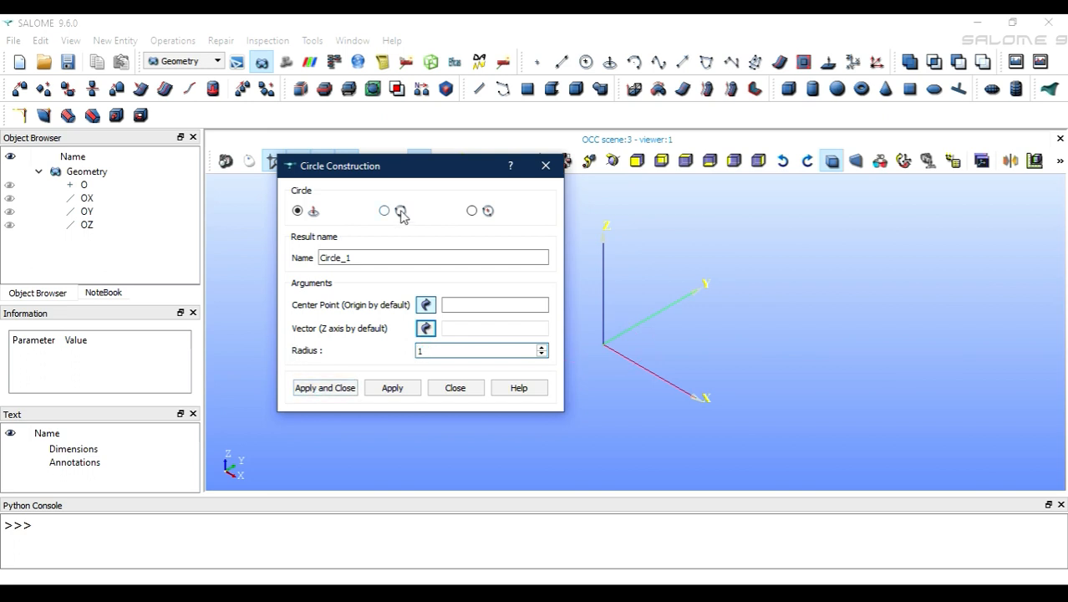
click(342, 391)
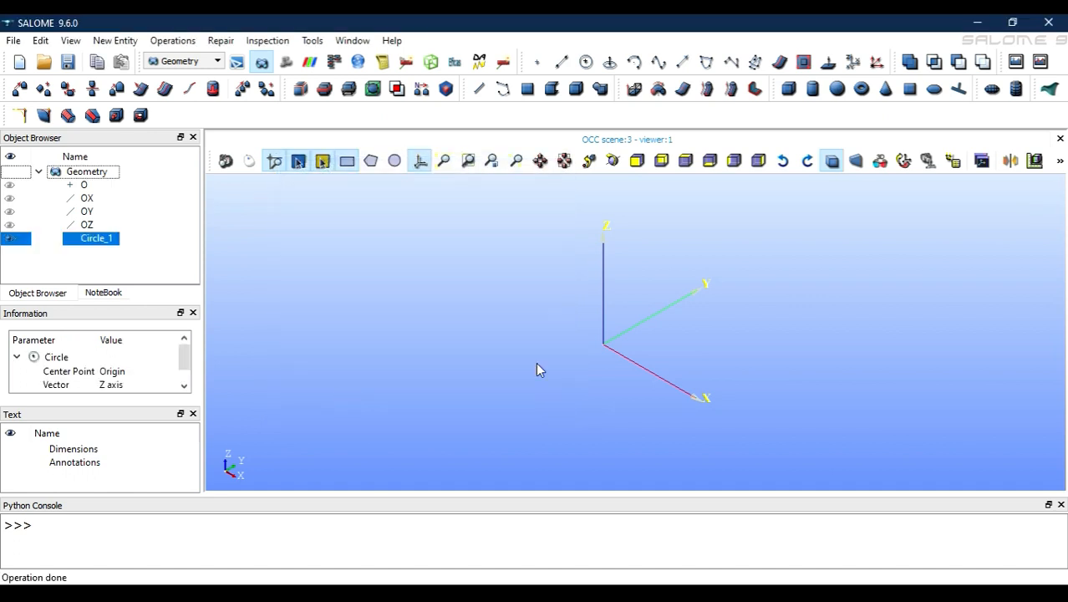
click(565, 160)
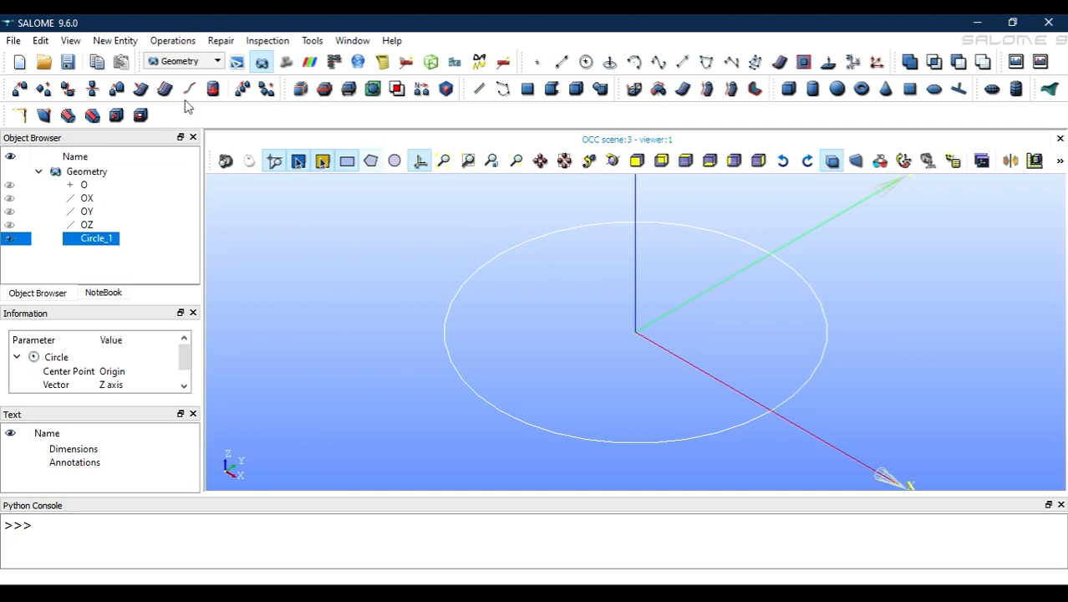
Step: Build a planar face from Circle_1
click(115, 40)
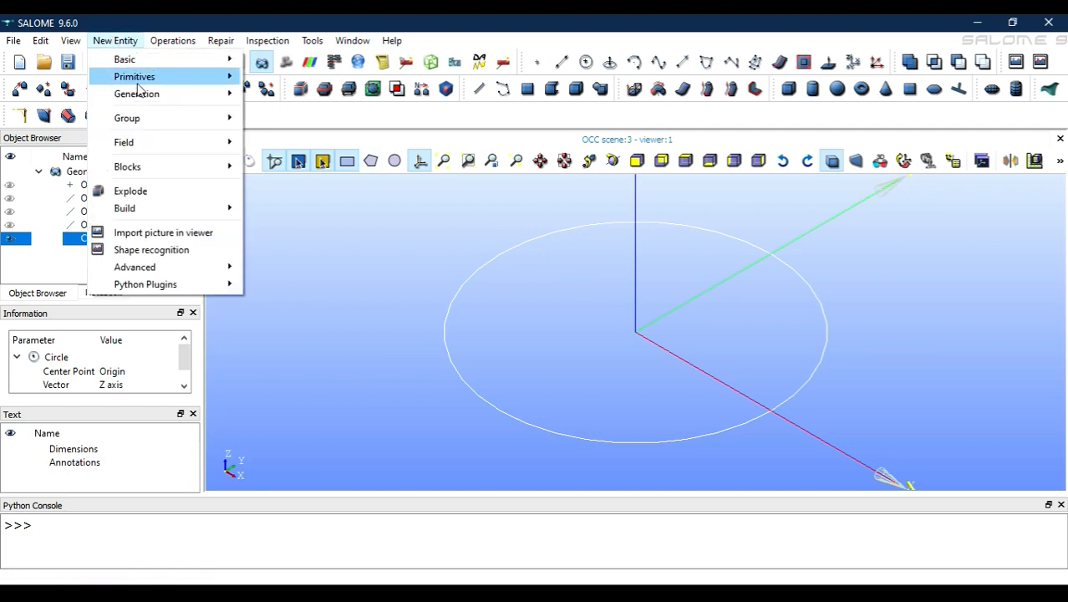
mouse_move(218, 208)
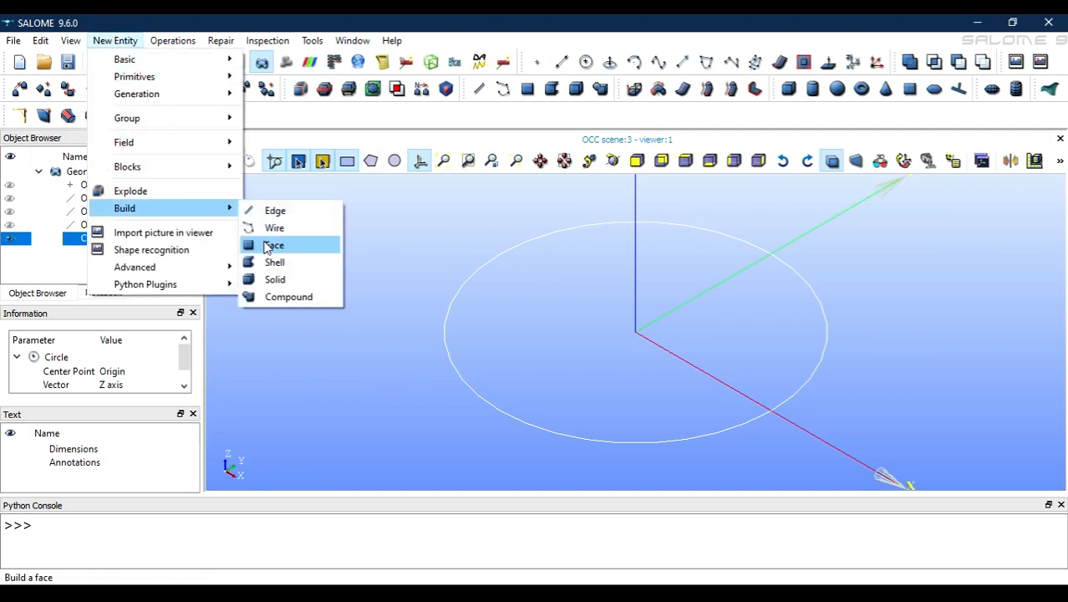
click(265, 242)
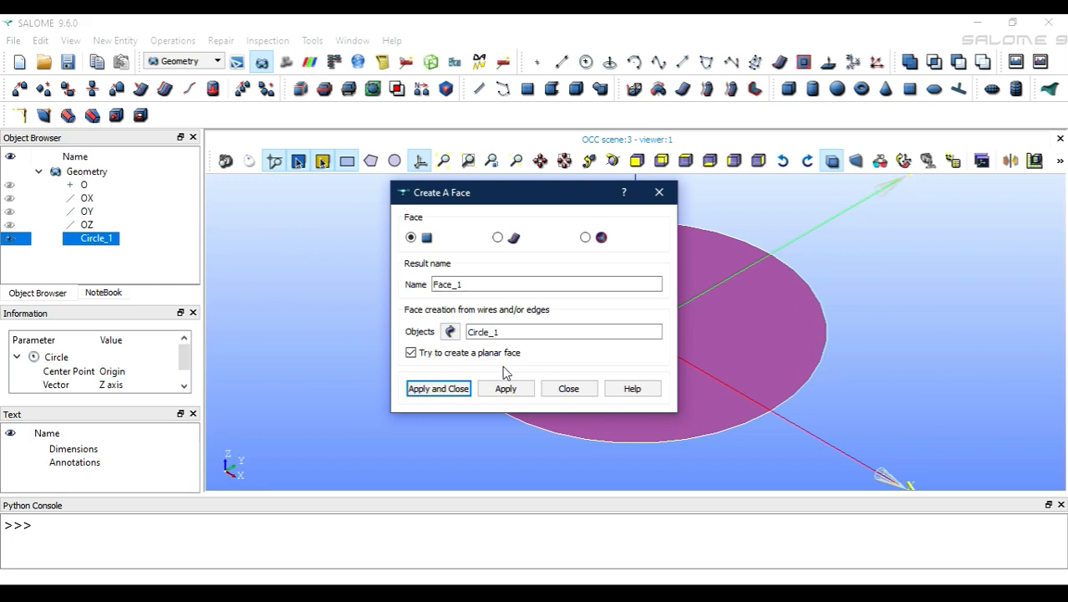
click(462, 389)
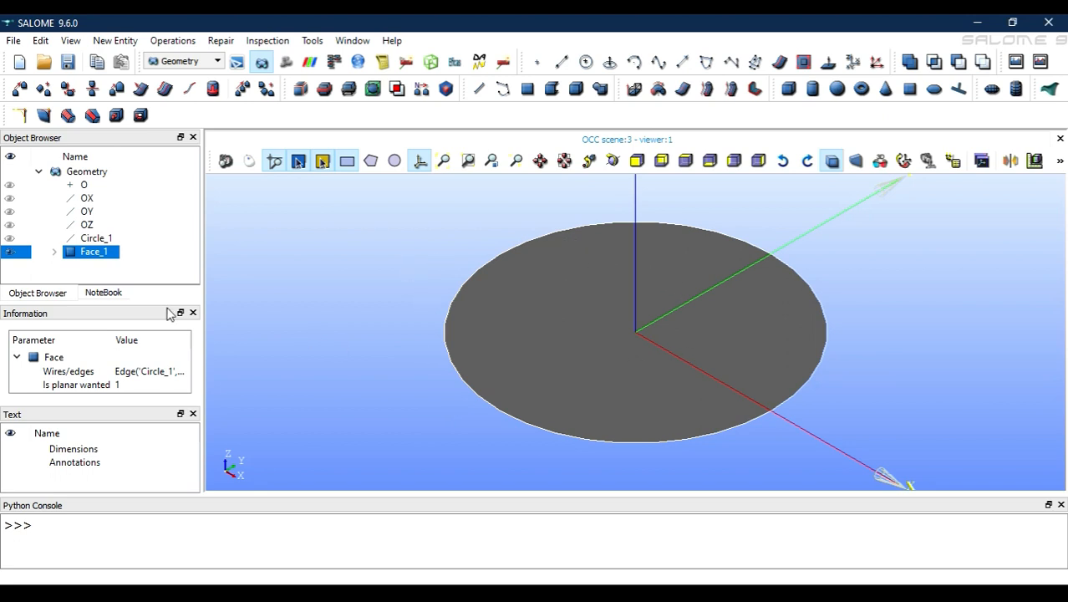
click(55, 253)
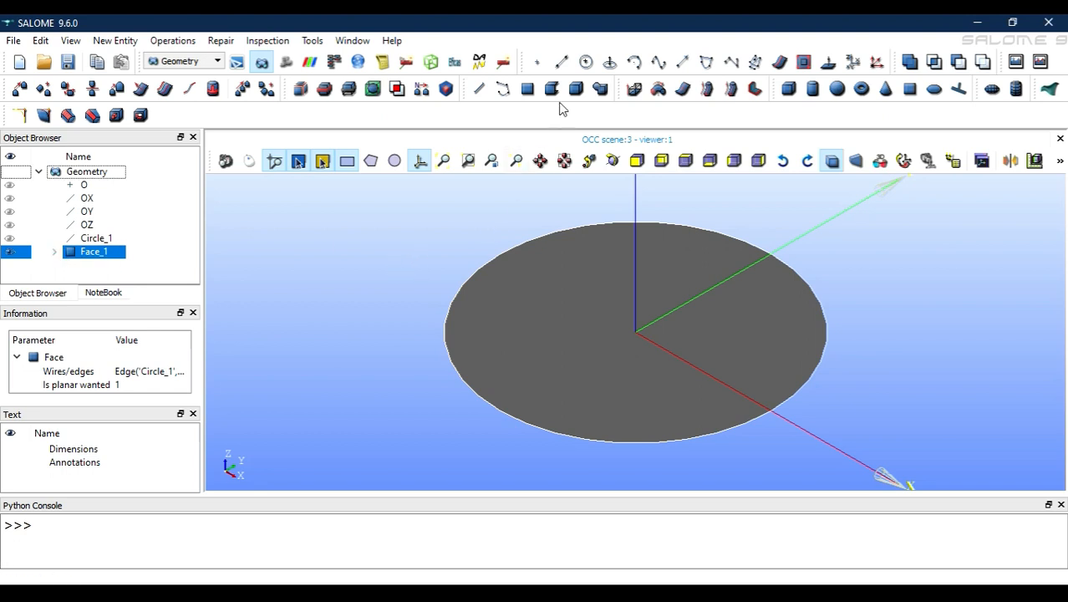
Step: Create a point by coordinates at X 0, Y 0, Z 5, above the centre of the circular face
scroll(716, 242, down, 3)
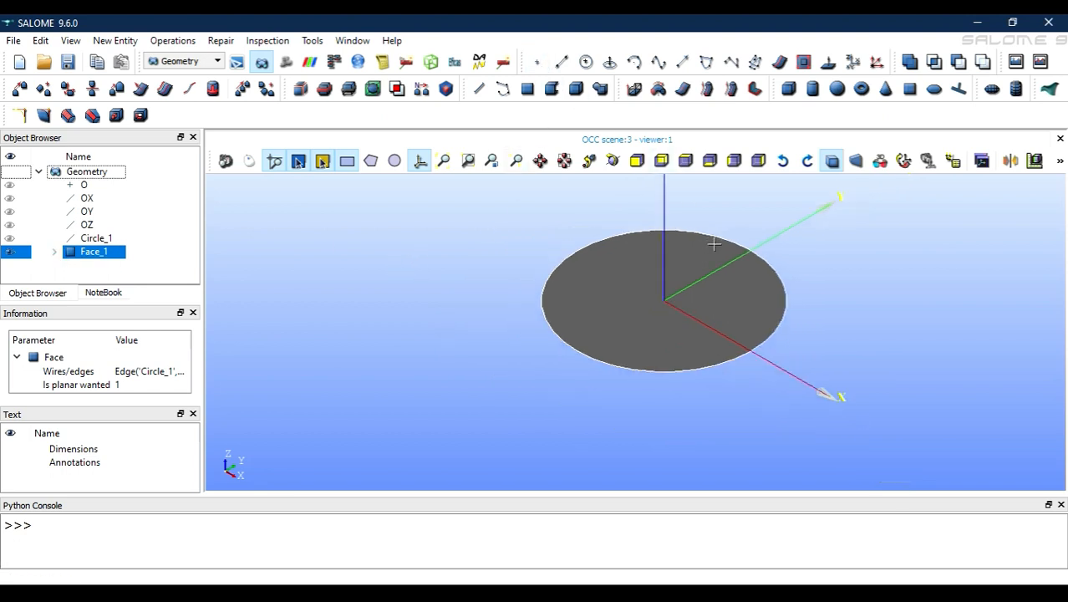
click(536, 62)
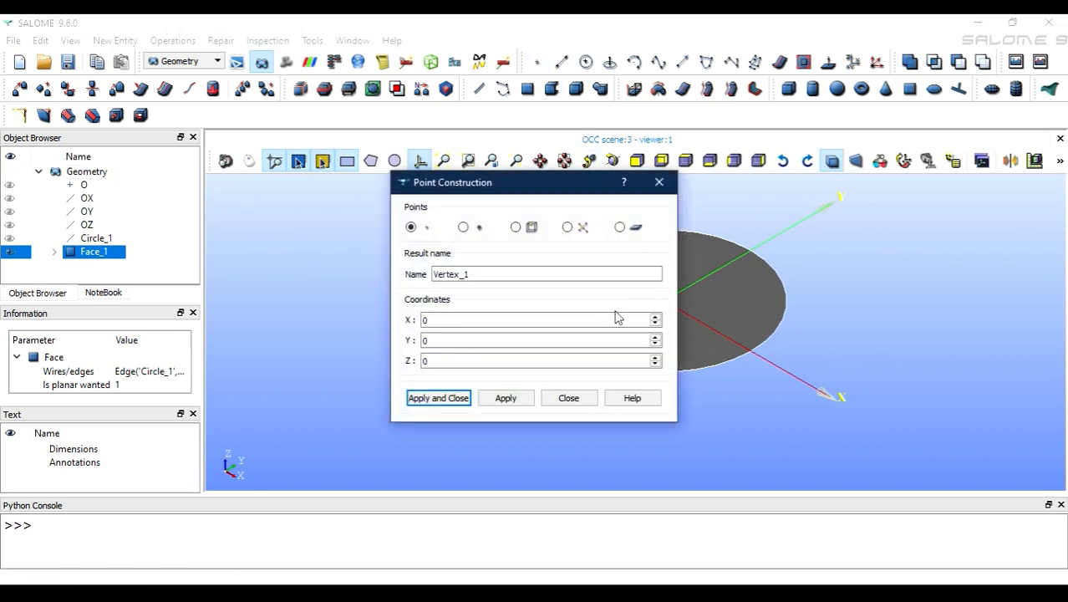
double_click(527, 360)
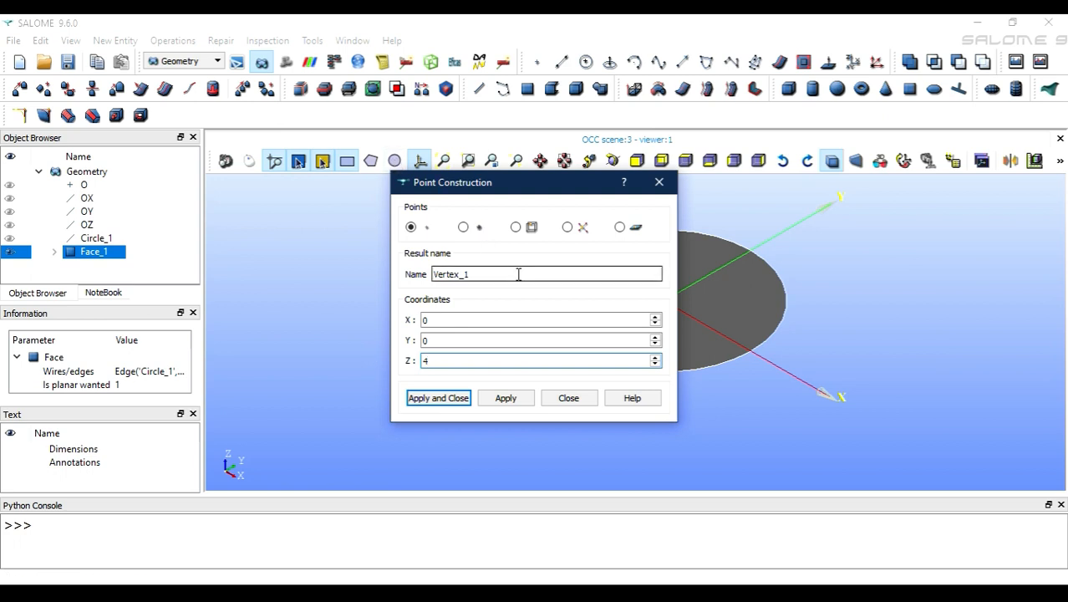
key(BackSpace)
text(5)
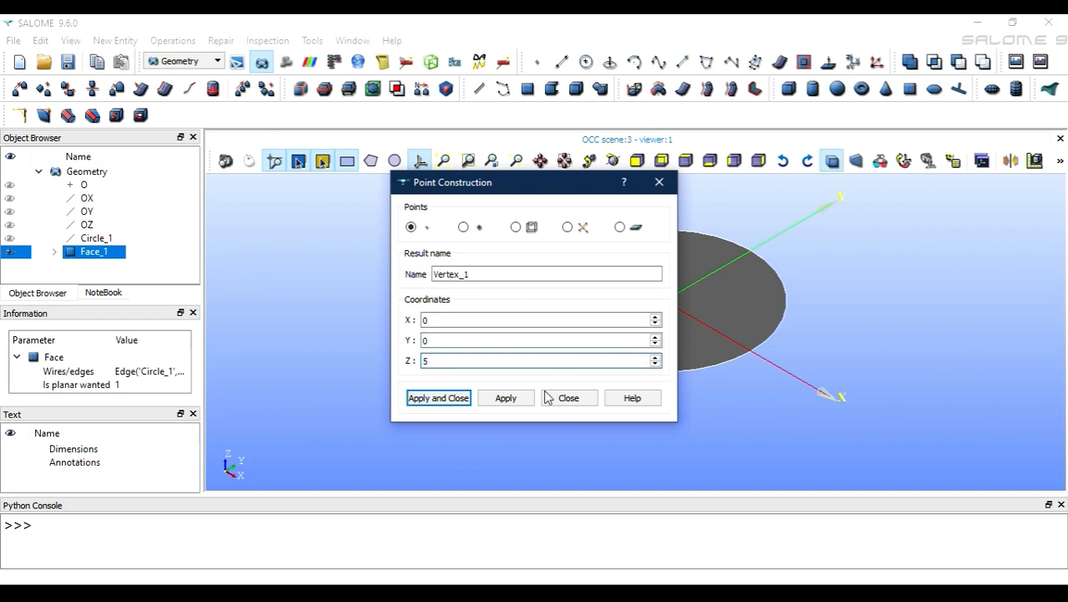
click(487, 401)
drag(558, 194, 508, 220)
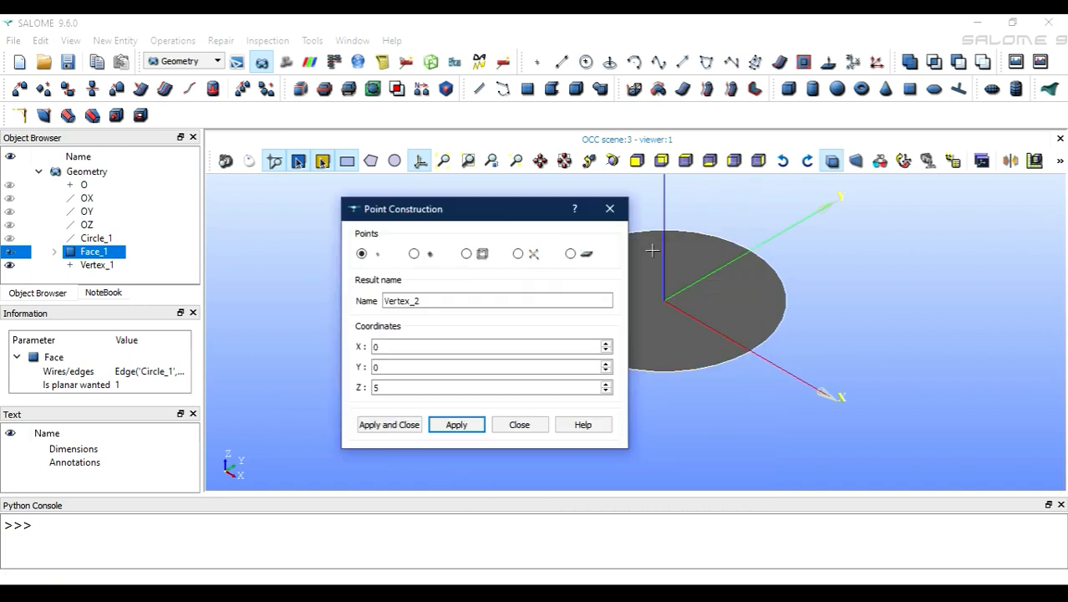
click(565, 160)
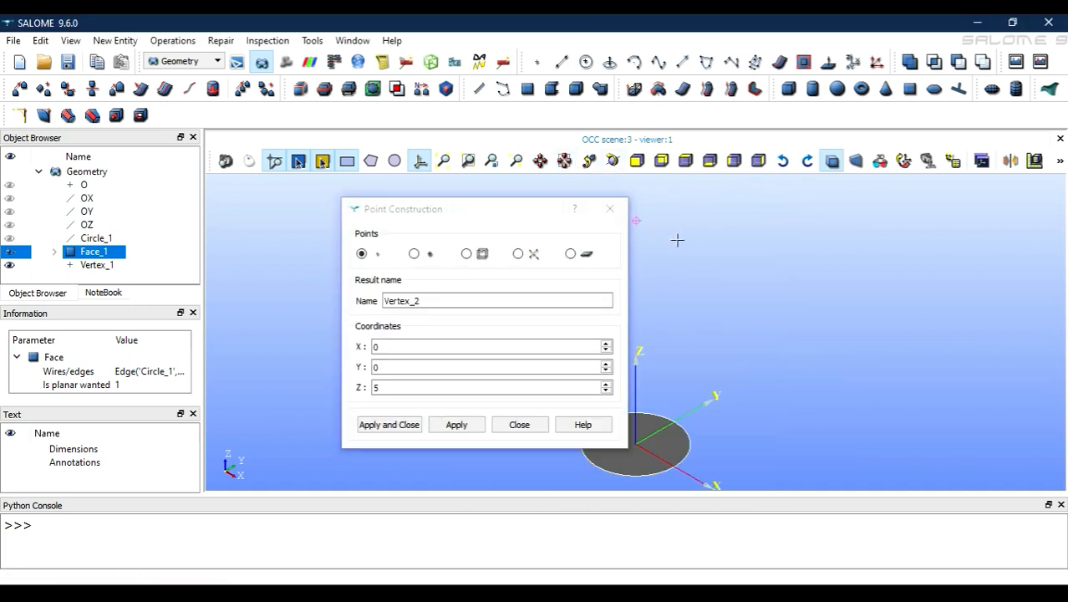
Step: Create two more points by coordinates, at (3, 0, 5) and (3, 0, 10)
click(472, 347)
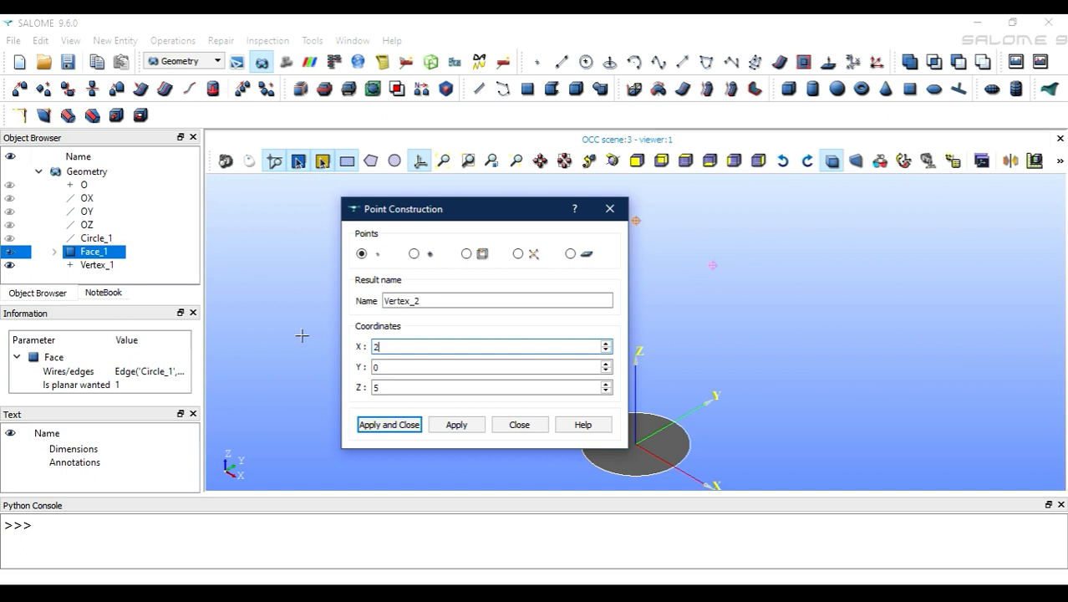
key(BackSpace)
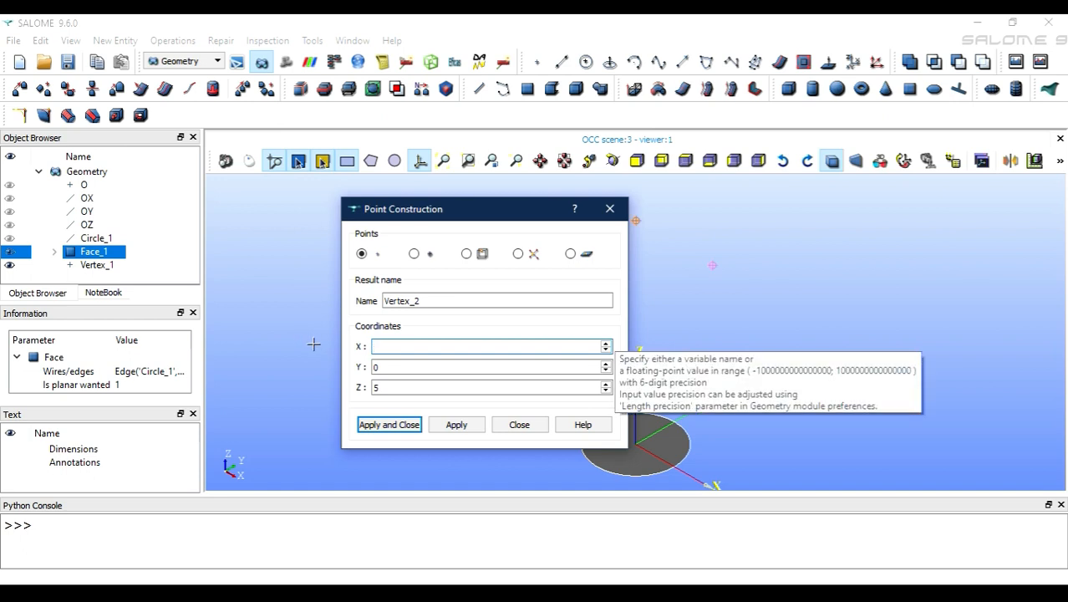
text(32)
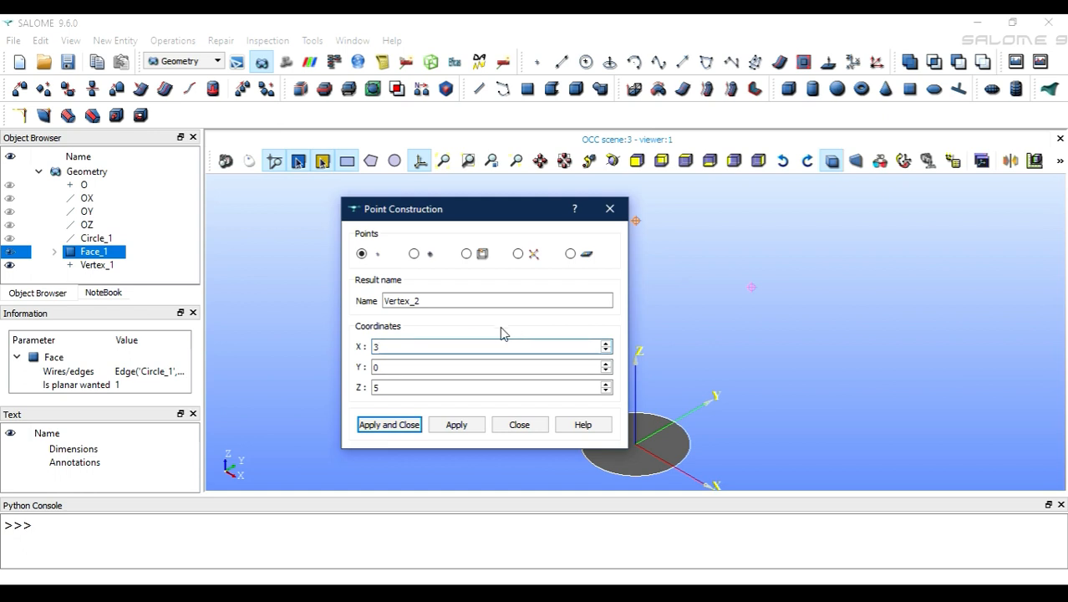
click(448, 426)
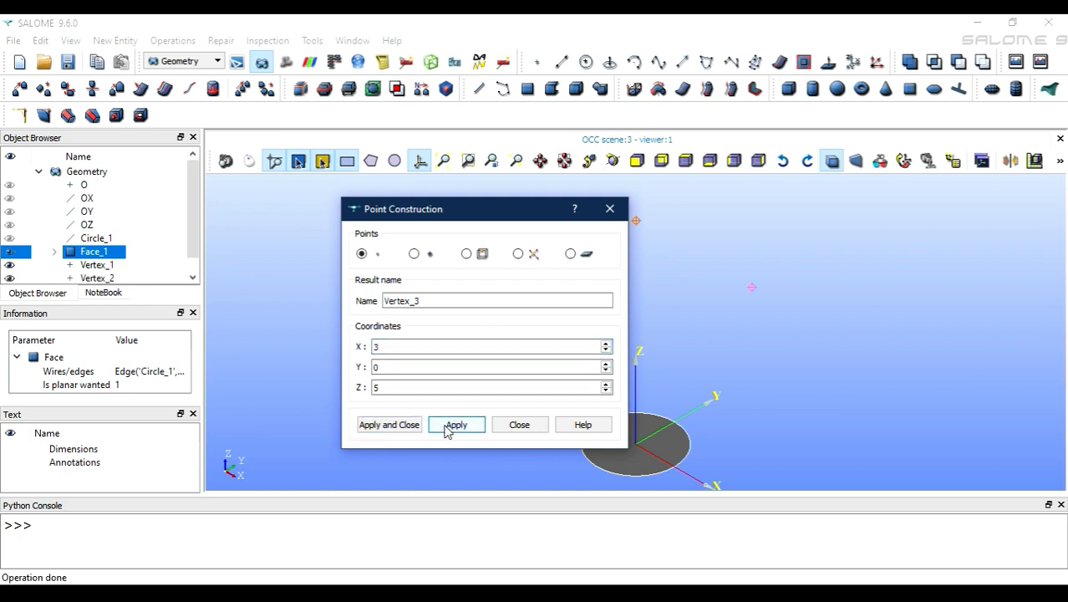
drag(386, 387, 345, 392)
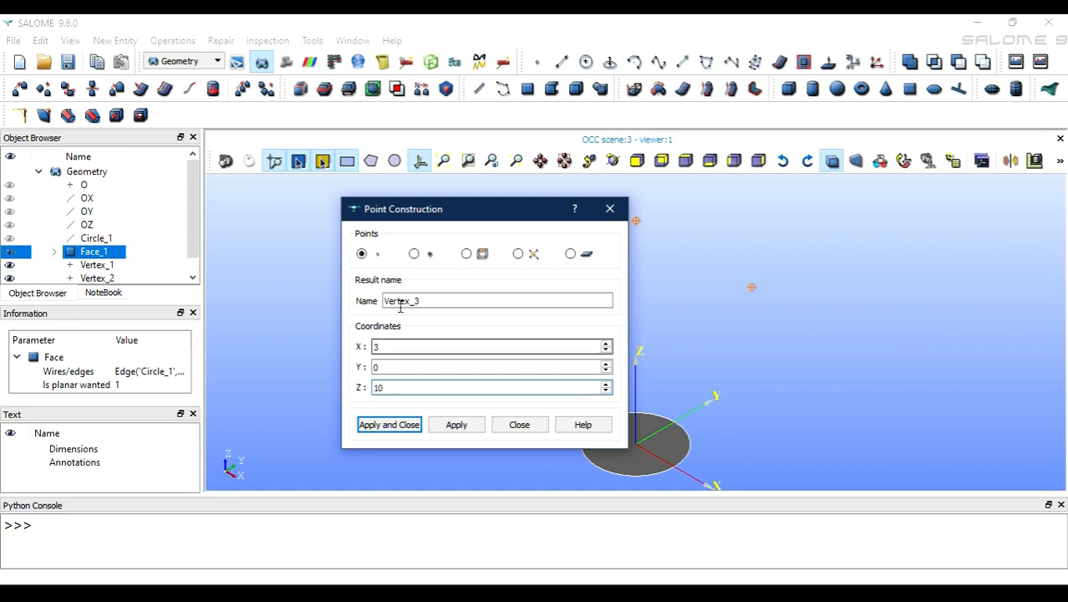
click(566, 165)
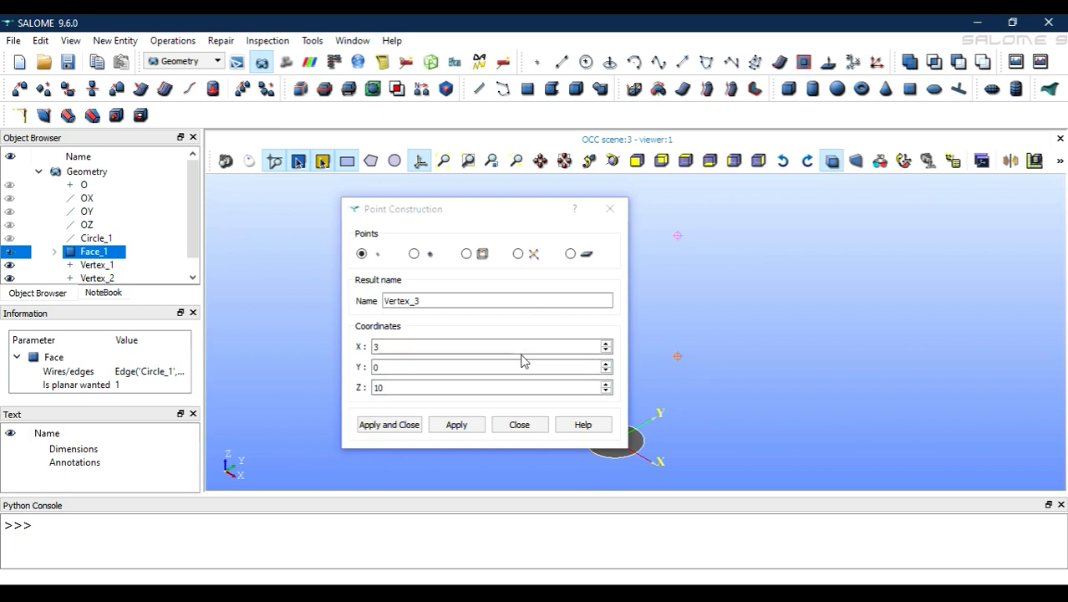
click(420, 424)
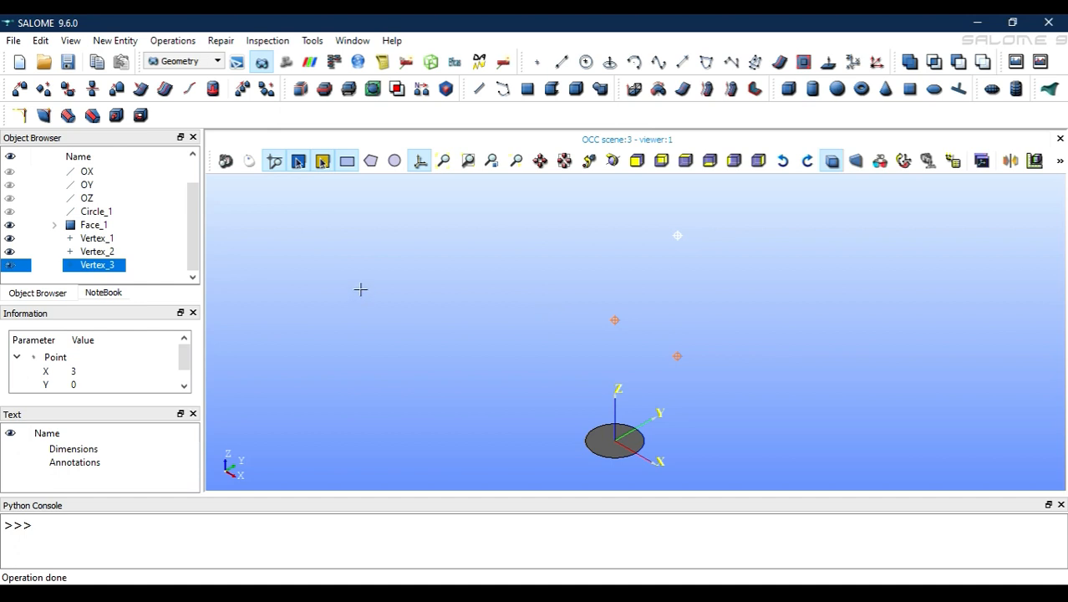
Step: Create a line from the origin point O to Vertex_1
click(561, 61)
click(447, 328)
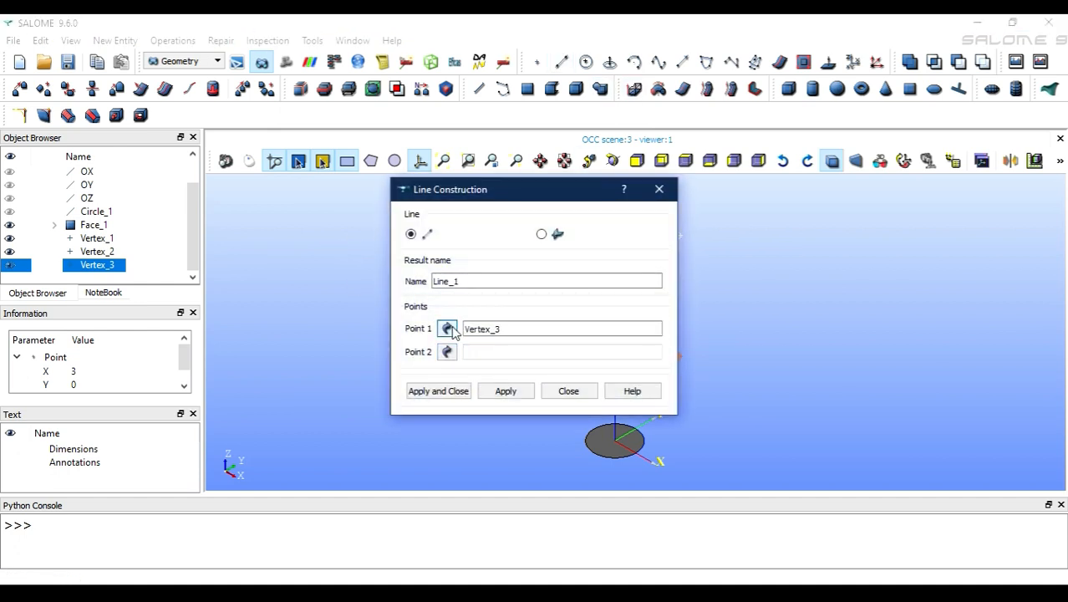
scroll(87, 192, up, 1)
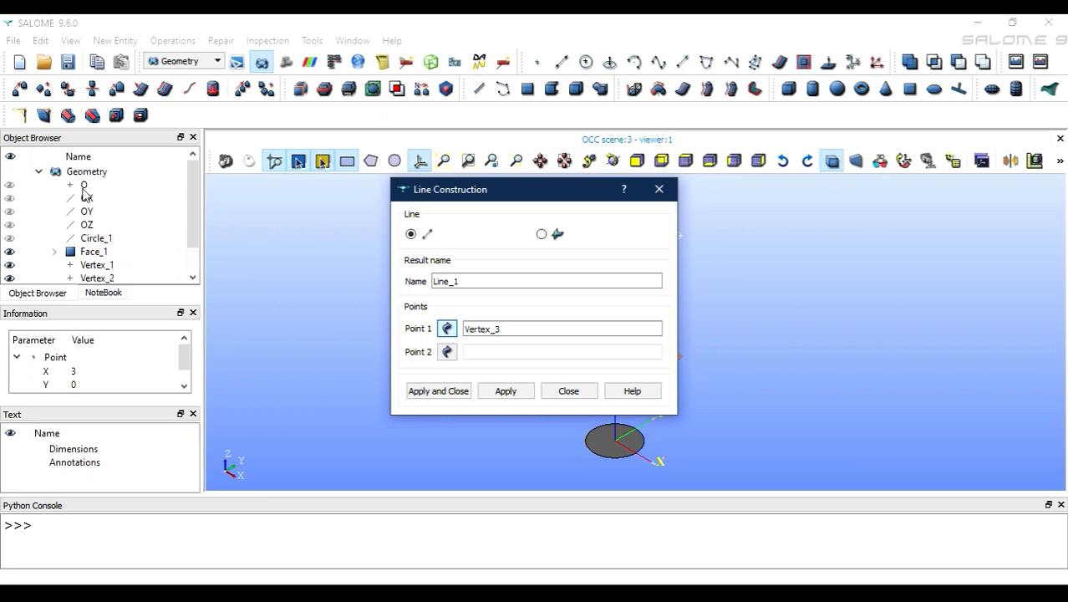
click(85, 187)
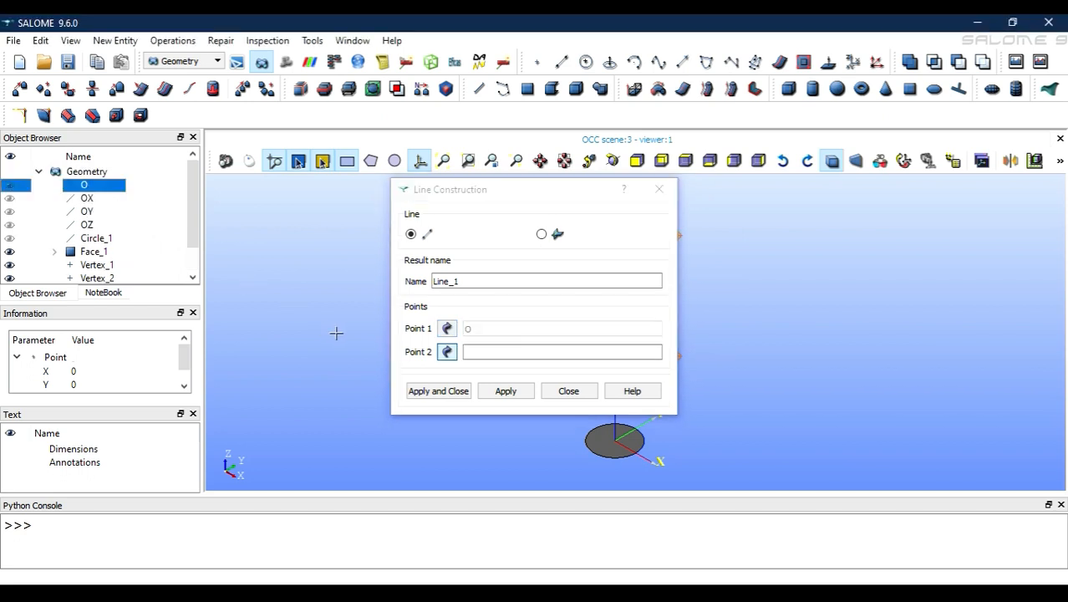
click(102, 265)
drag(479, 191, 291, 176)
click(313, 374)
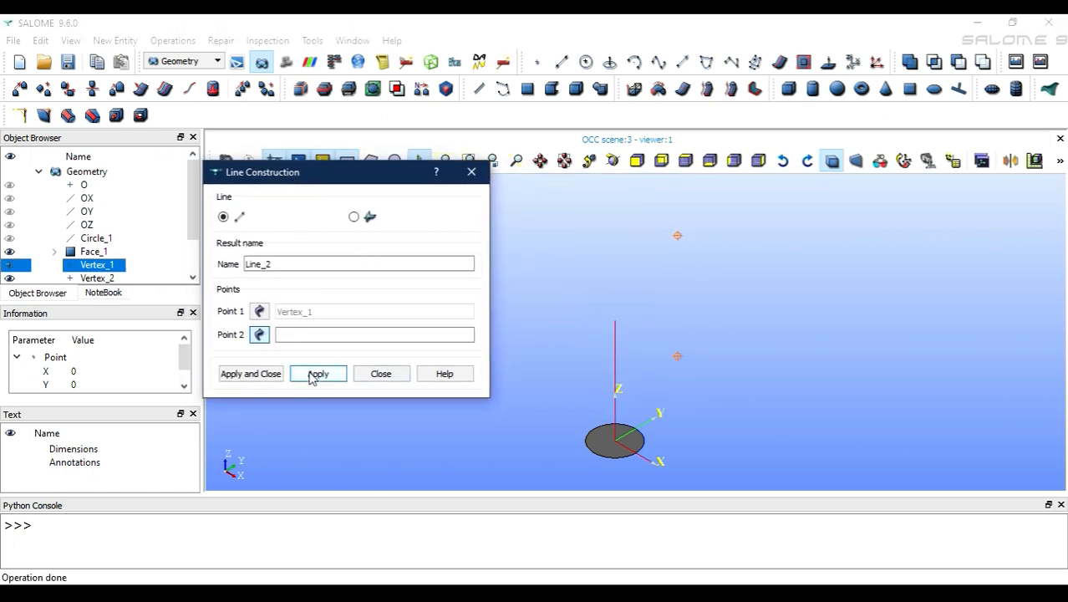
Step: Continue the path with one line from Vertex_1 to Vertex_2 and another from Vertex_2 to Vertex_3
click(123, 279)
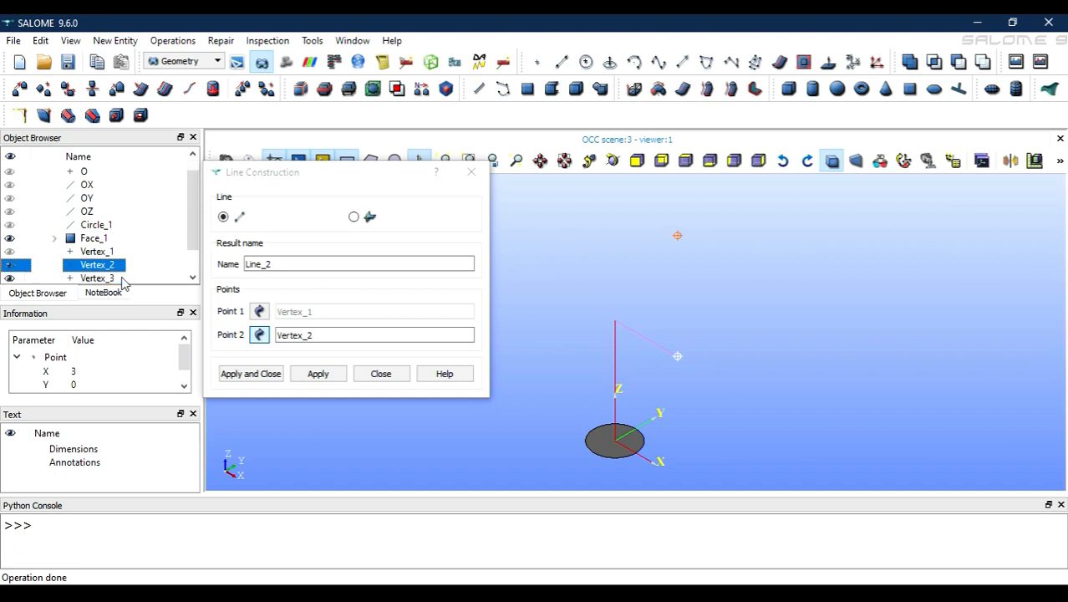
click(317, 373)
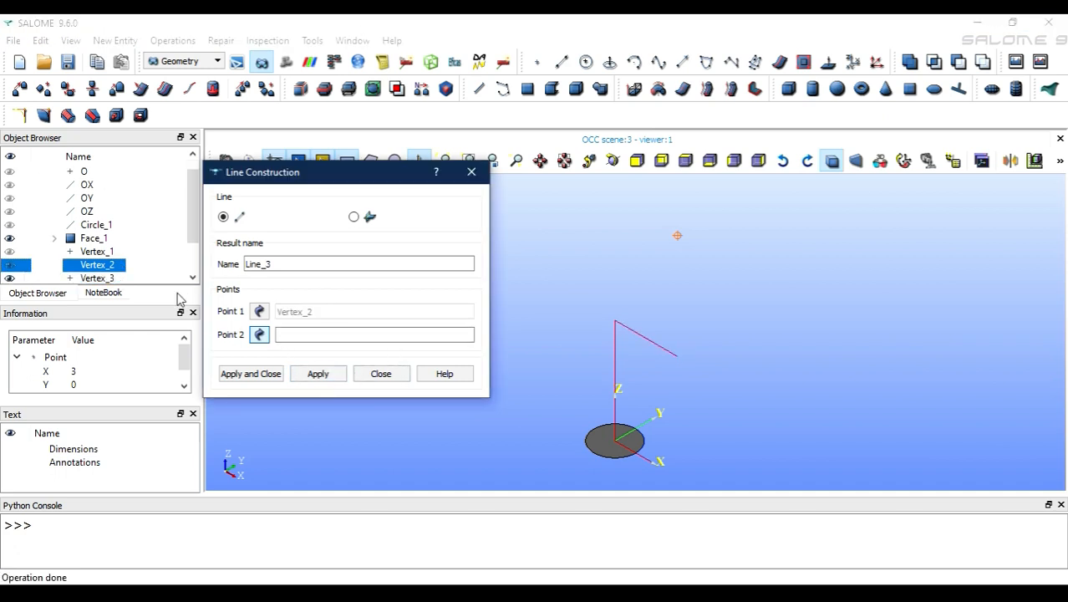
click(112, 277)
click(269, 374)
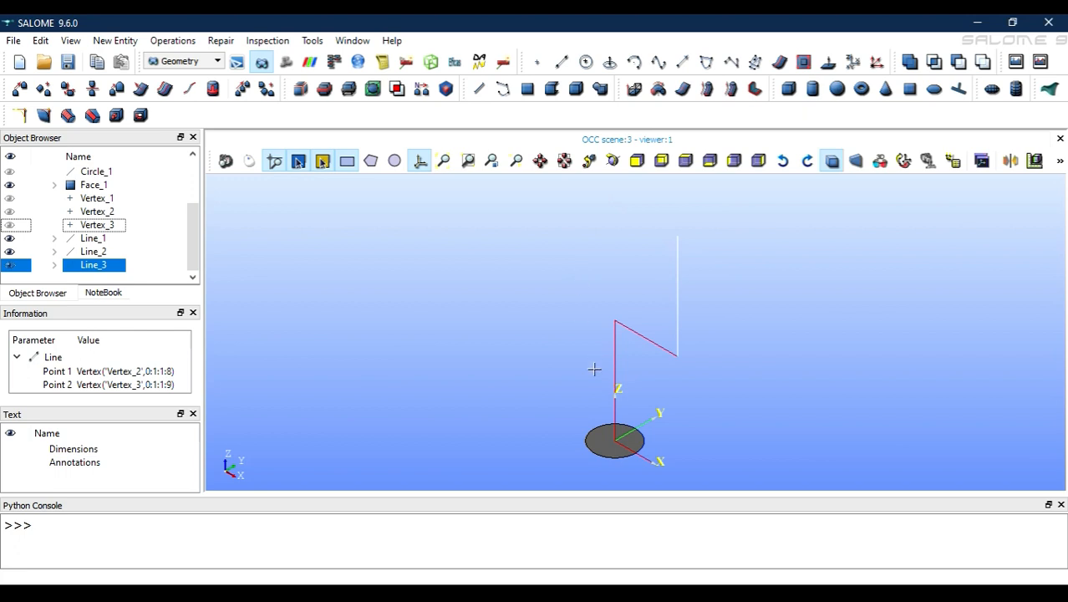
click(20, 119)
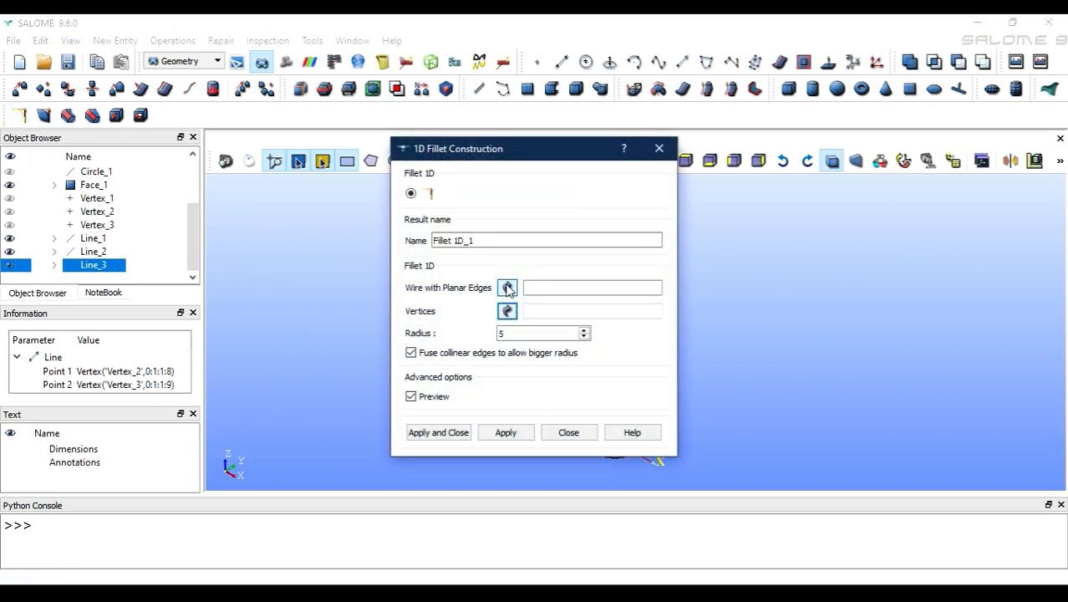
click(577, 432)
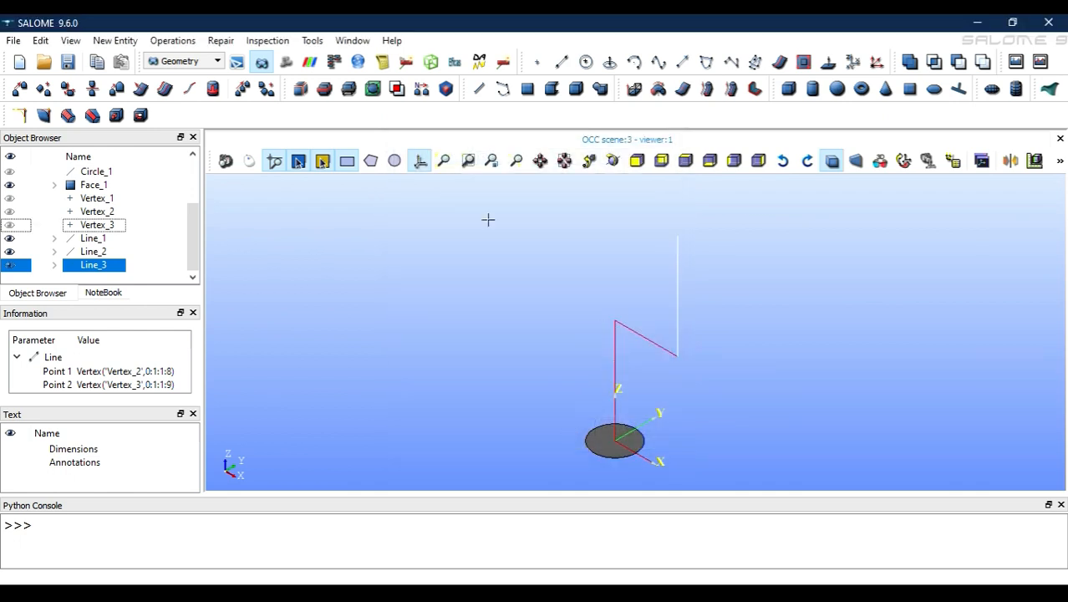
click(20, 116)
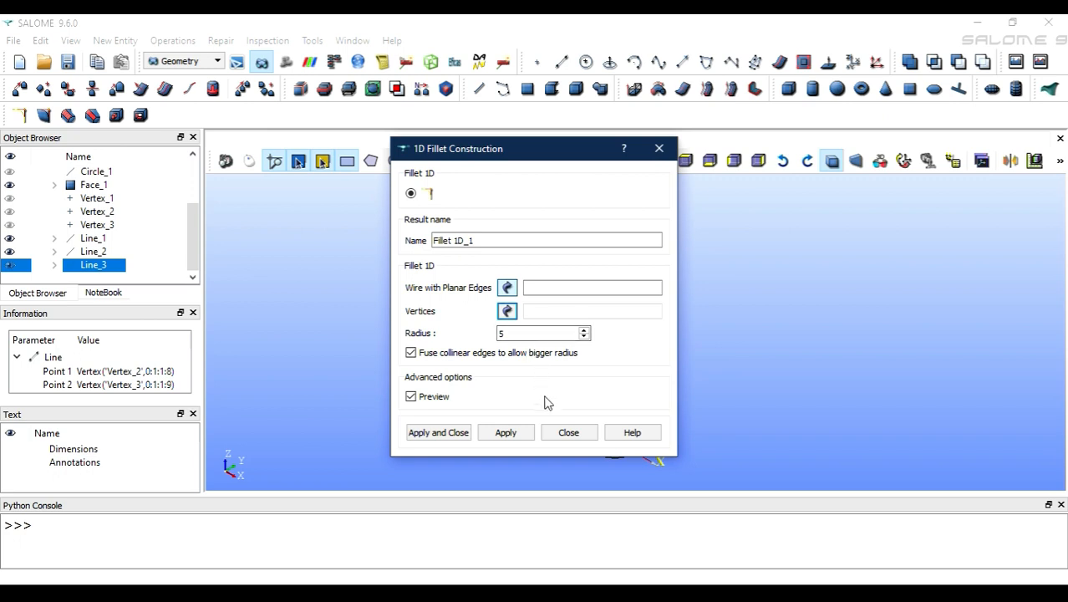
click(564, 433)
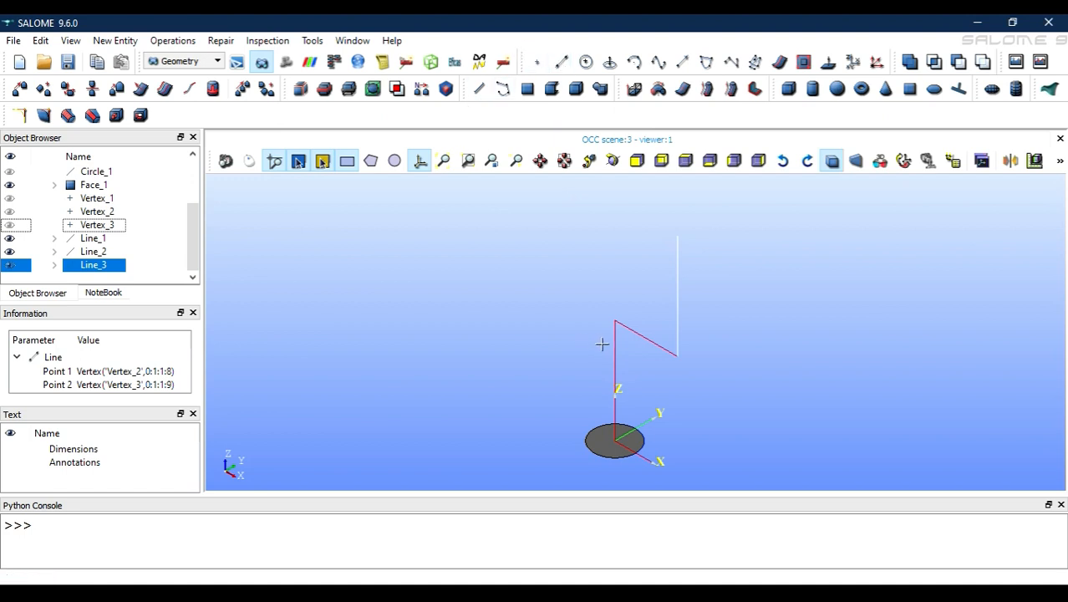
Step: Build a wire from the three connected path edges Line_1, Line_2 and Line_3, keeping the tolerance at 1e-07
scroll(628, 363, up, 4)
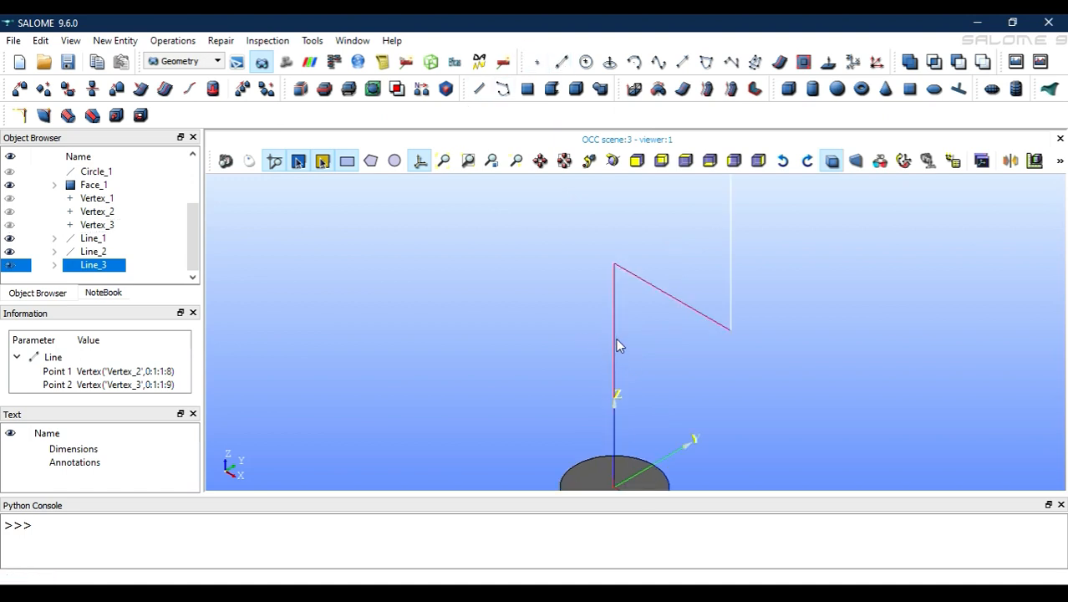
click(614, 327)
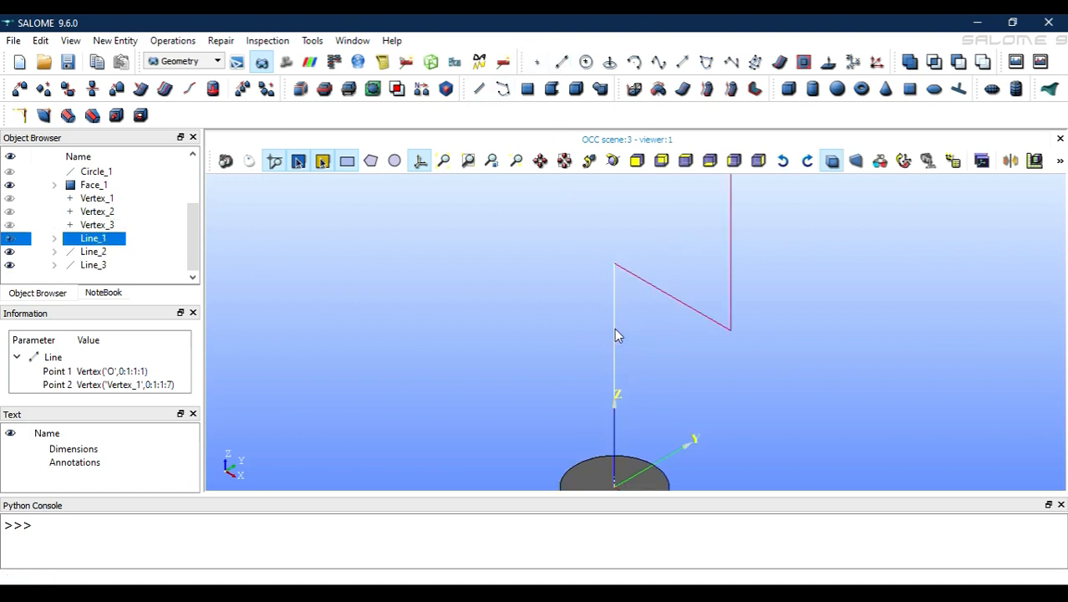
shift+click(651, 284)
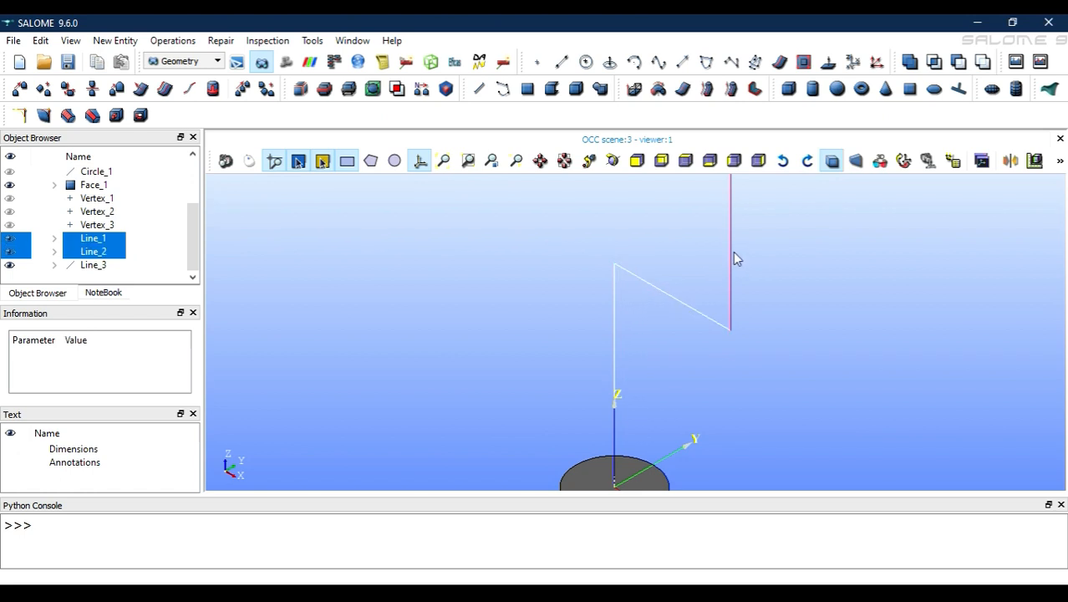
shift+click(729, 246)
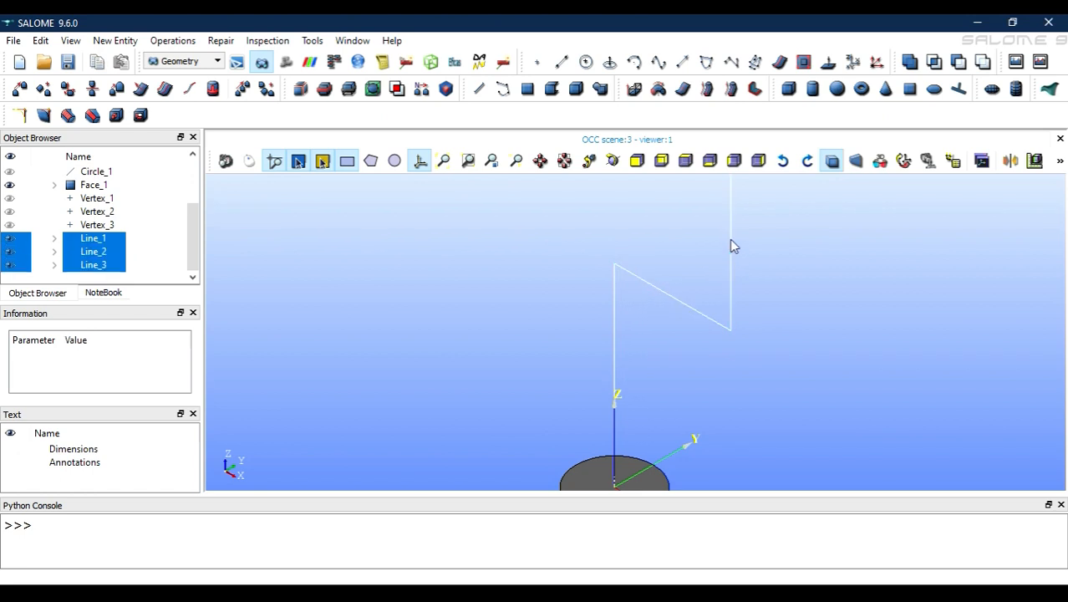
click(115, 40)
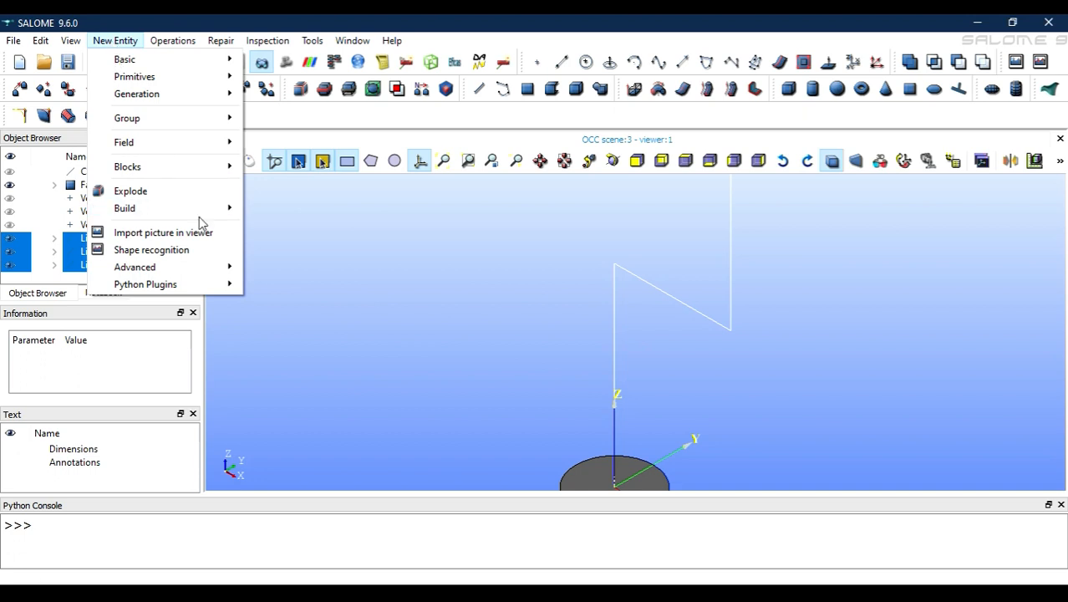
mouse_move(210, 207)
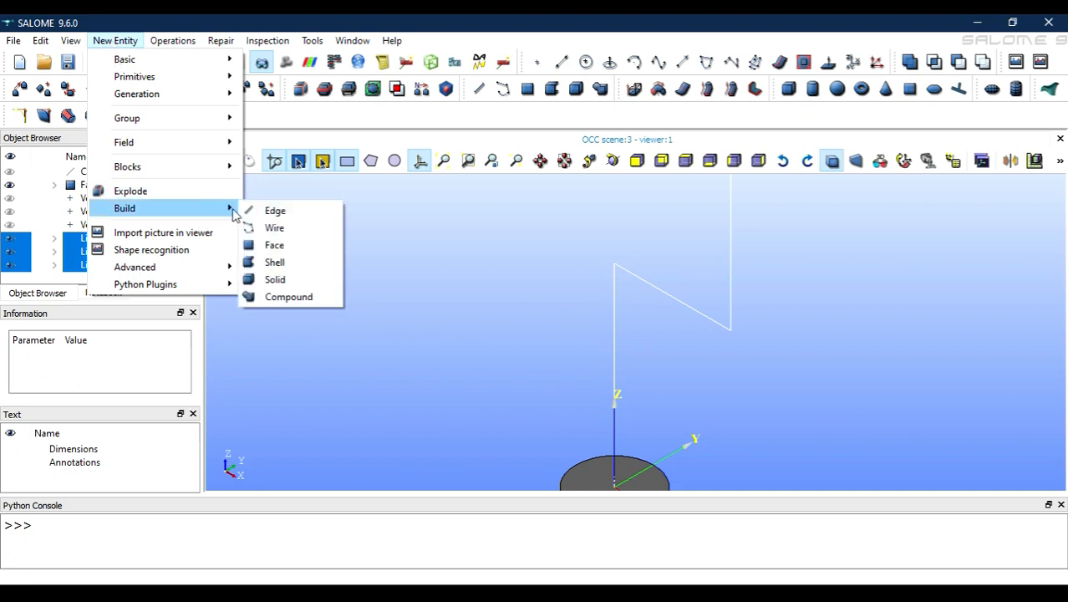
click(272, 226)
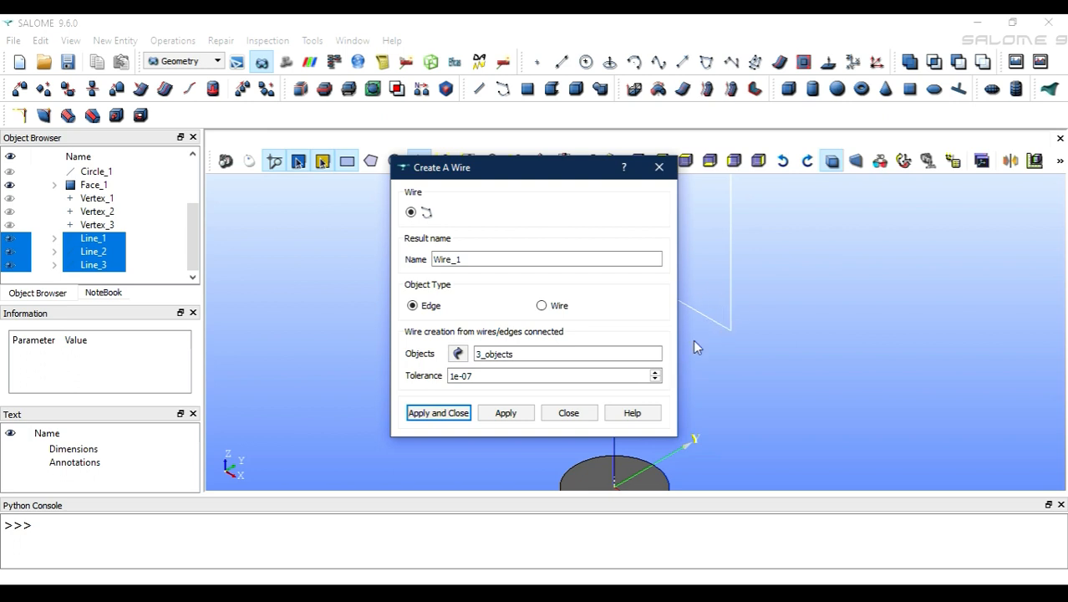
click(457, 413)
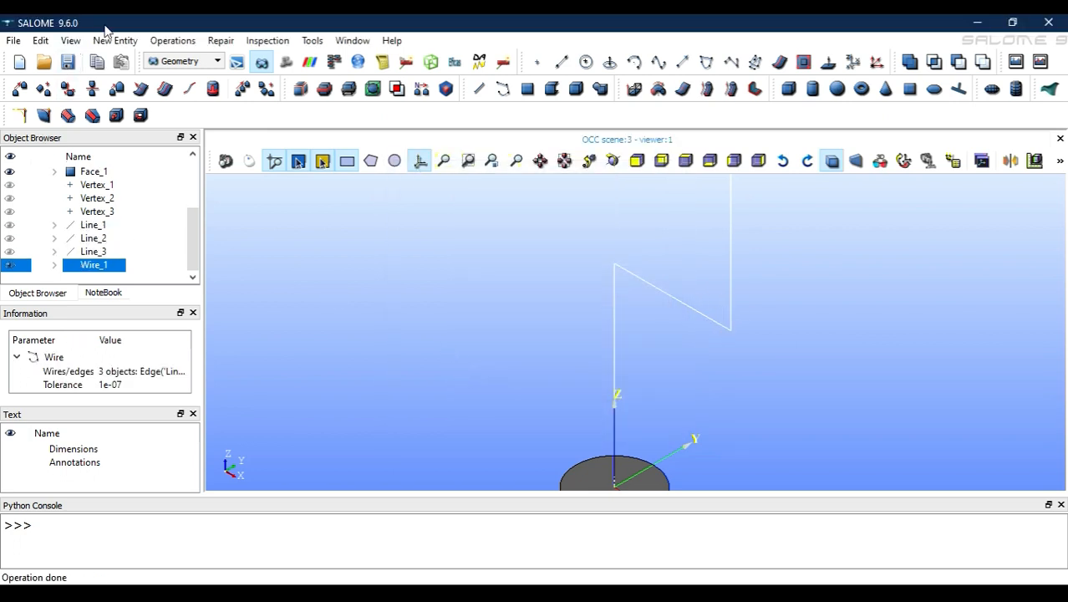
click(17, 116)
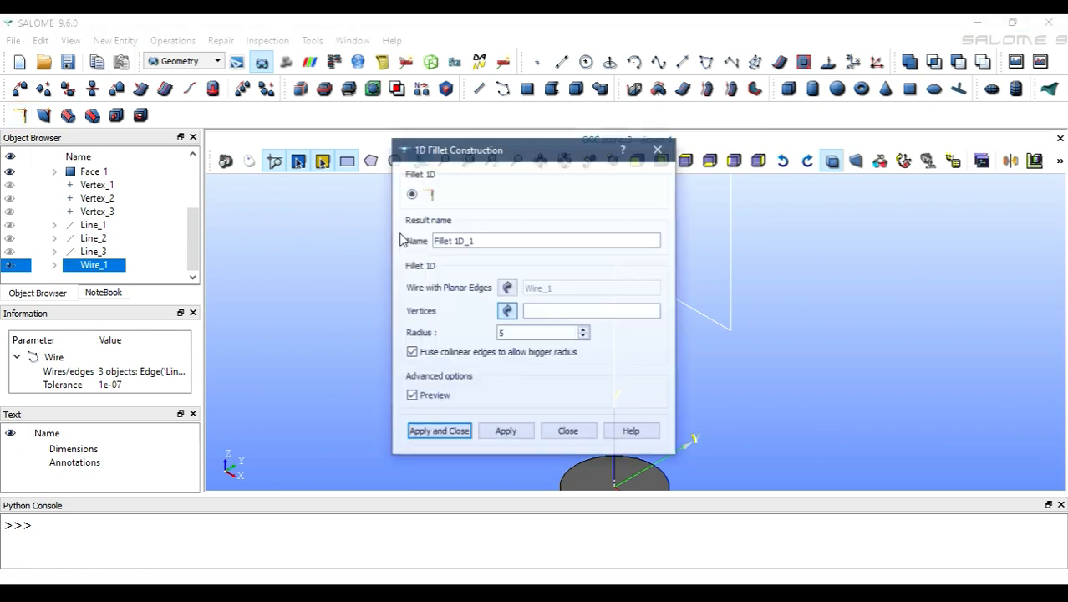
click(504, 313)
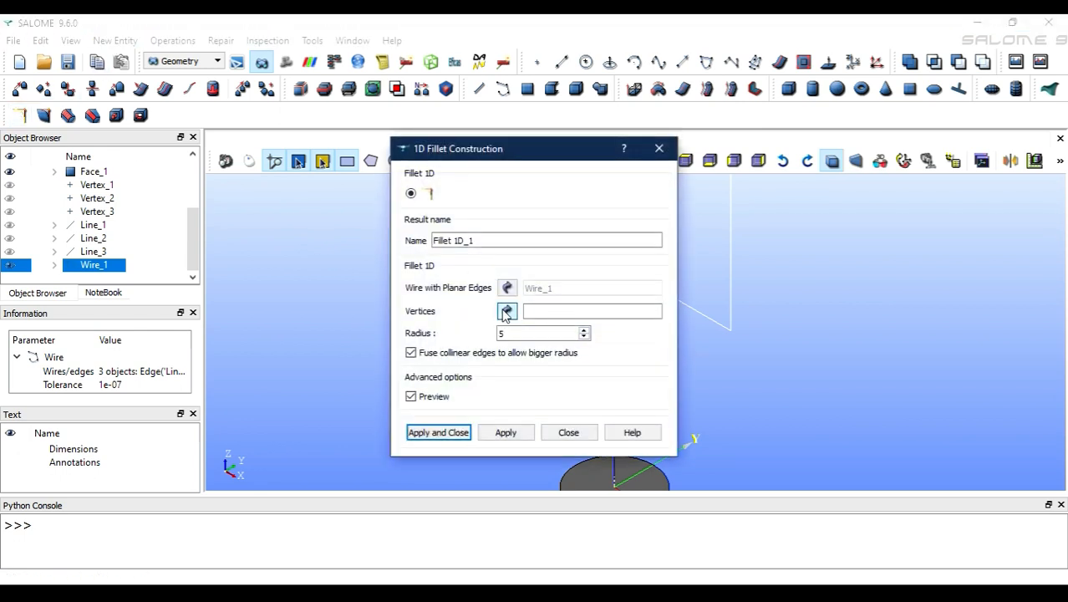
click(94, 226)
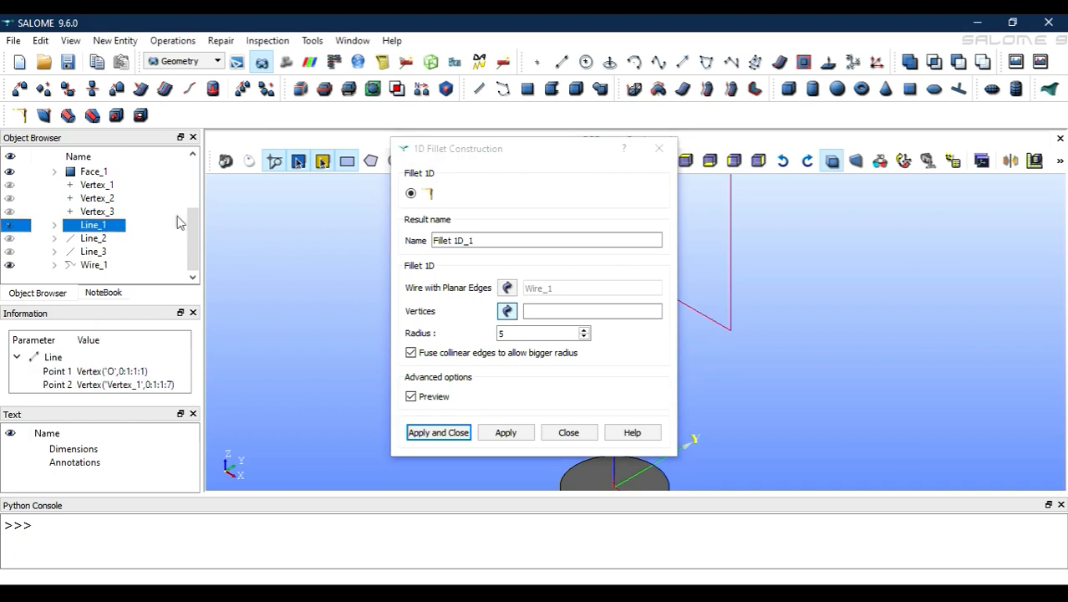
drag(472, 150, 284, 77)
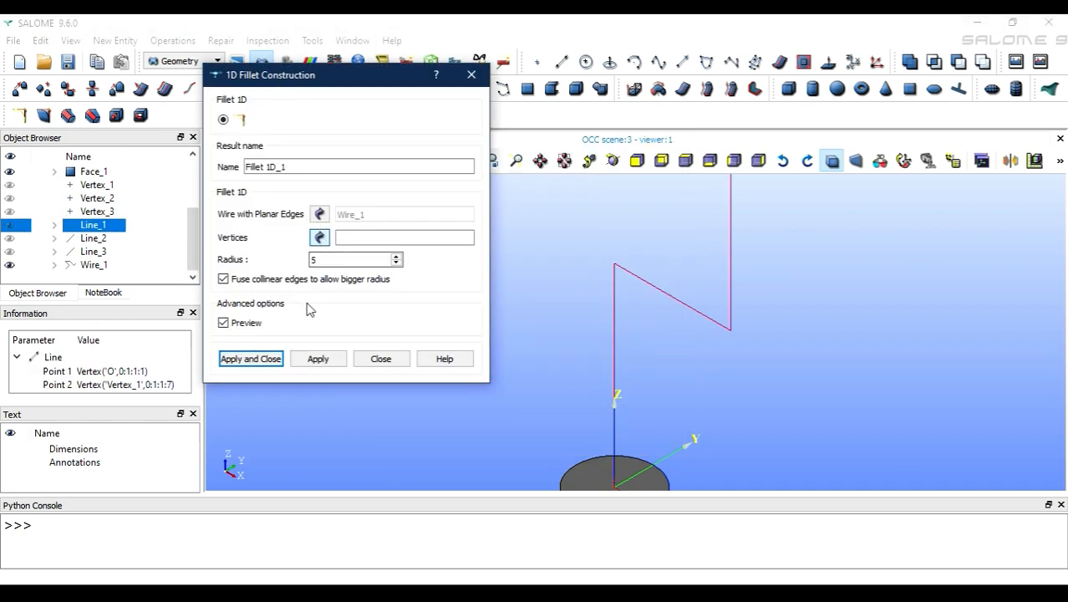
click(380, 359)
click(53, 265)
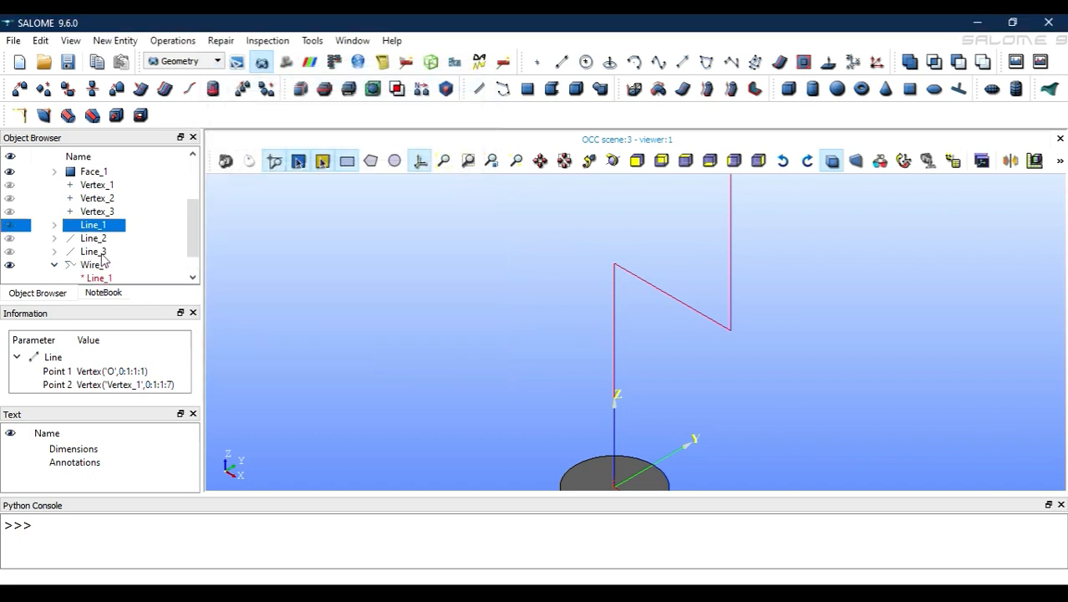
scroll(100, 257, down, 1)
click(107, 240)
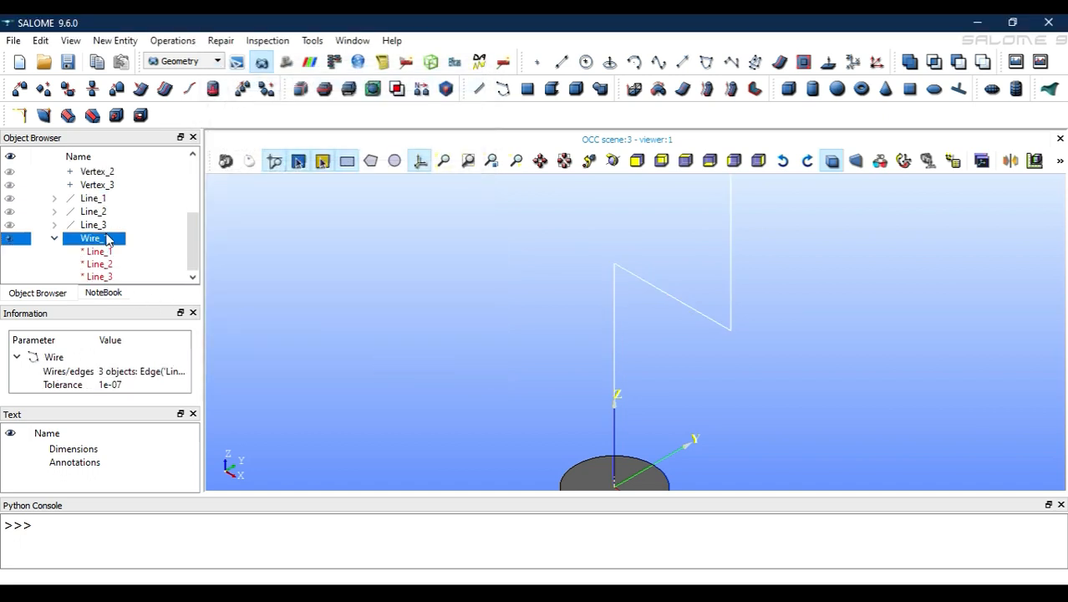
right_click(107, 240)
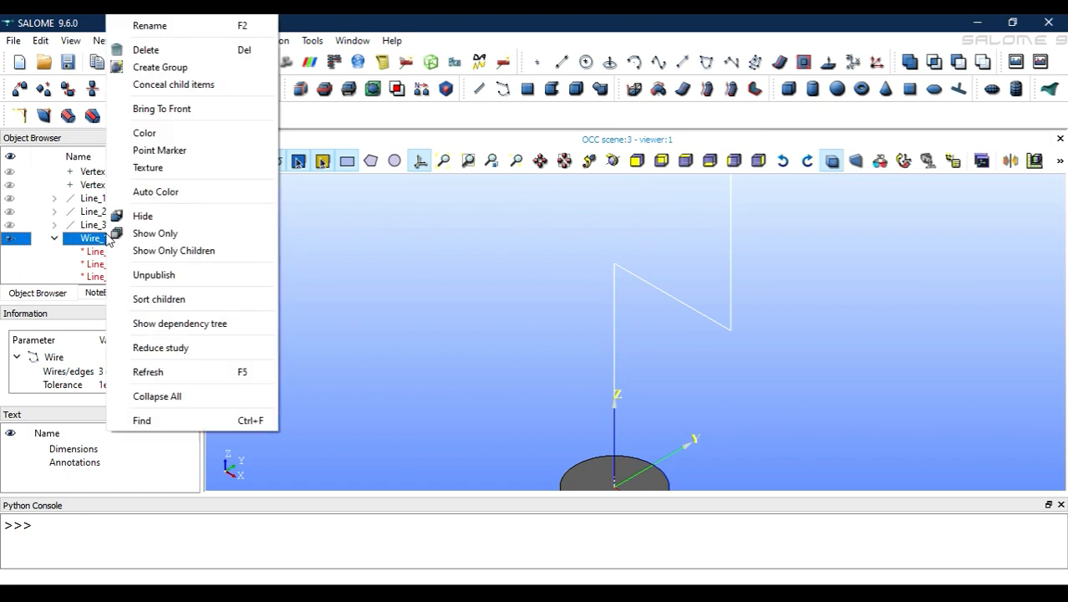
click(379, 317)
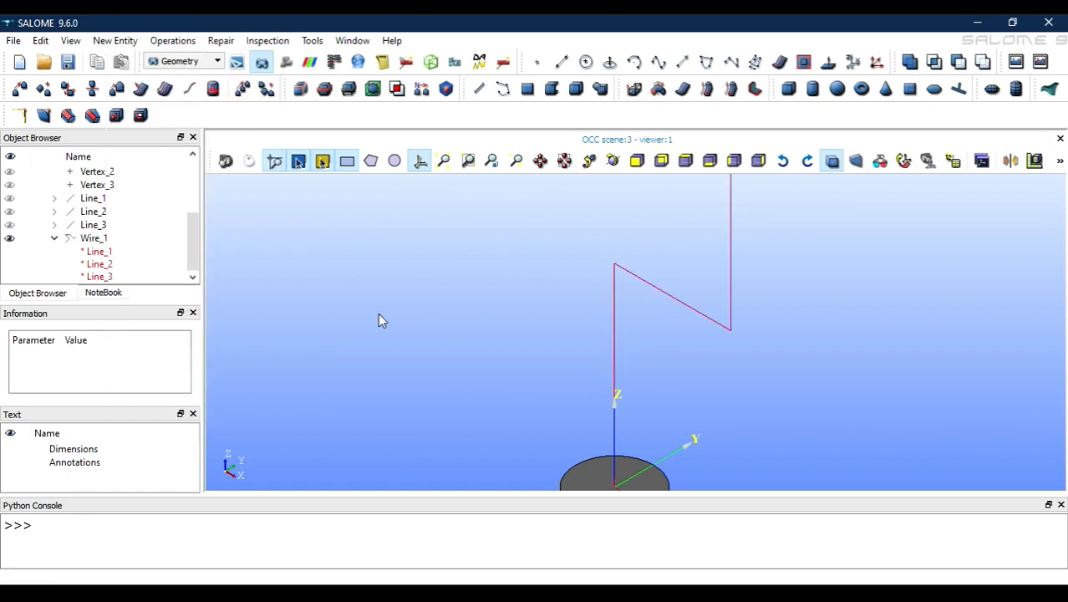
click(54, 239)
Step: Explode Wire_1 into its vertex sub-shapes and make the wire visible again
click(99, 267)
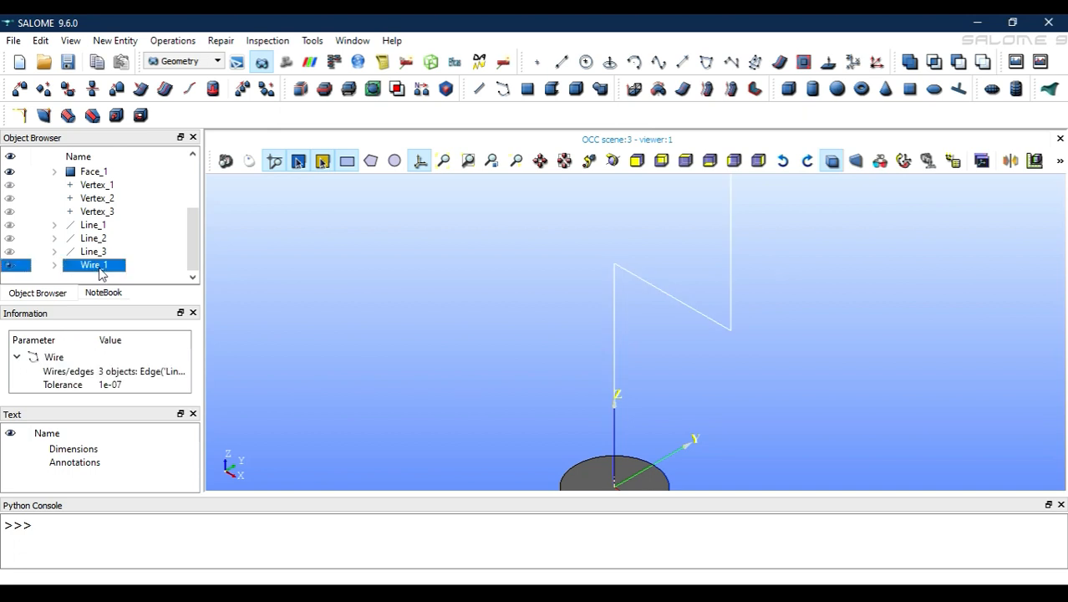
click(177, 41)
mouse_move(119, 40)
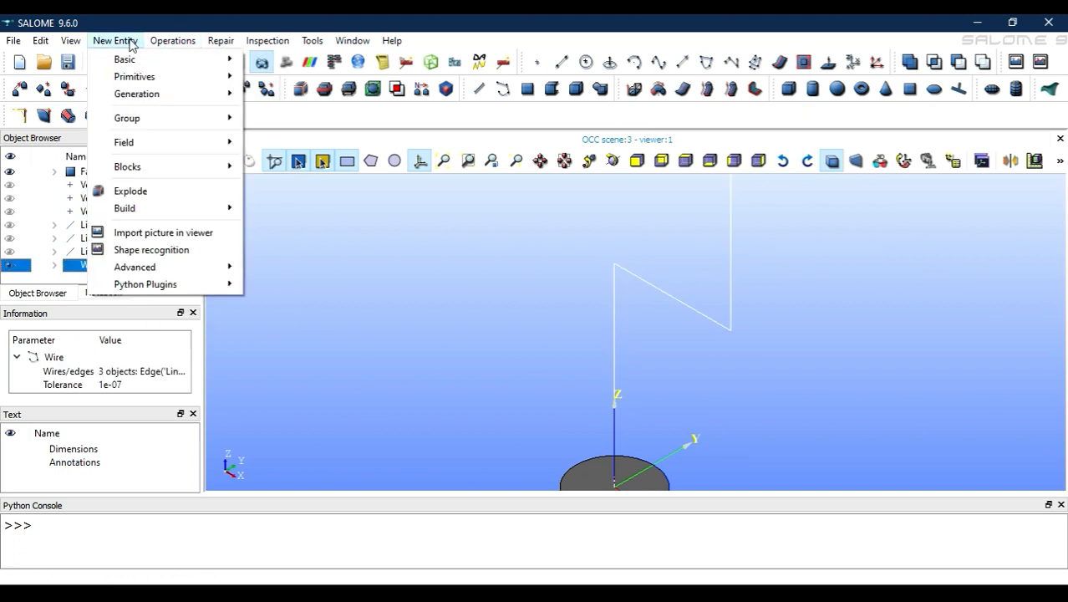
click(210, 197)
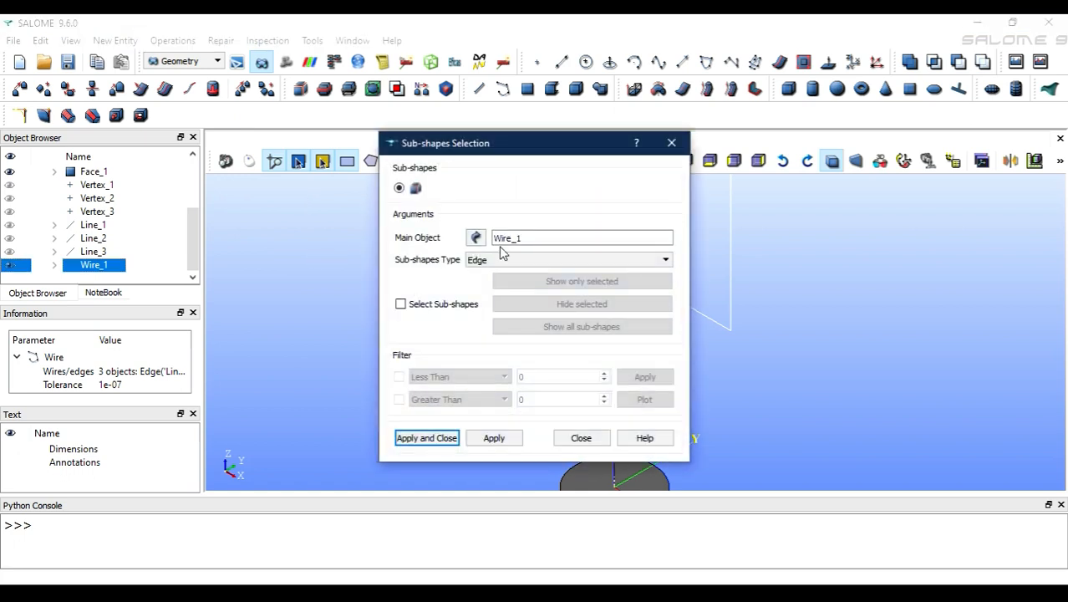
click(500, 264)
click(493, 285)
click(432, 441)
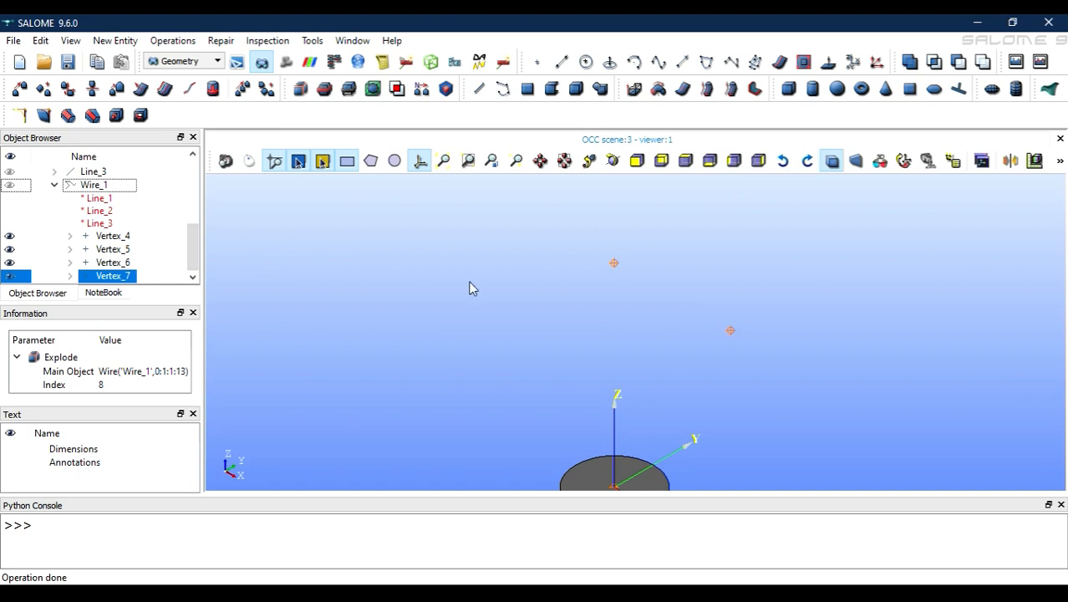
click(9, 185)
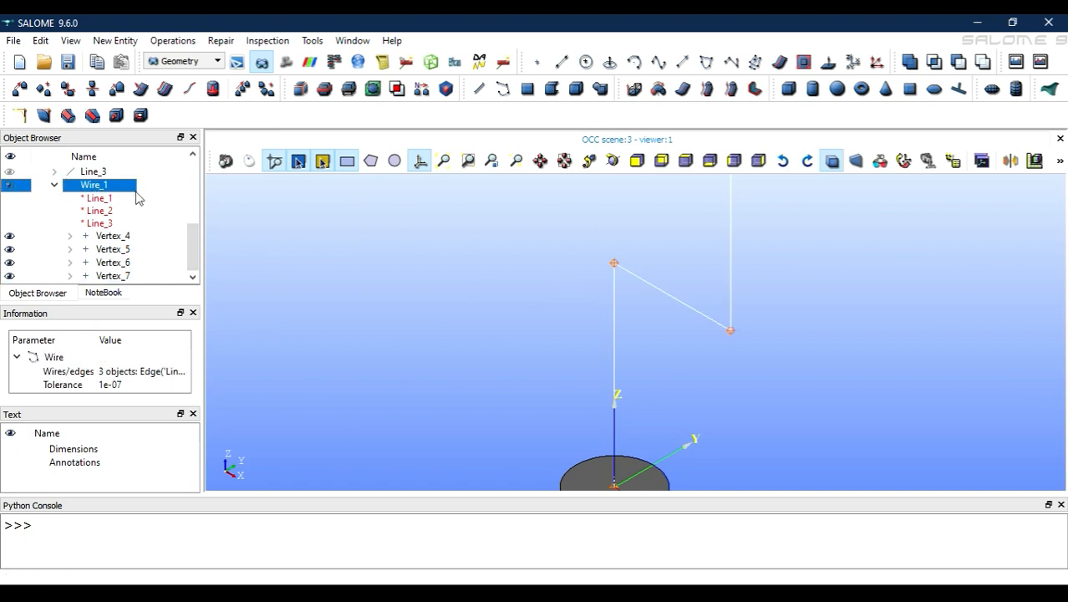
Step: Start a 1D fillet on Wire_1 and place its dialog clear of the wire's corners
click(115, 40)
mouse_move(202, 209)
click(19, 116)
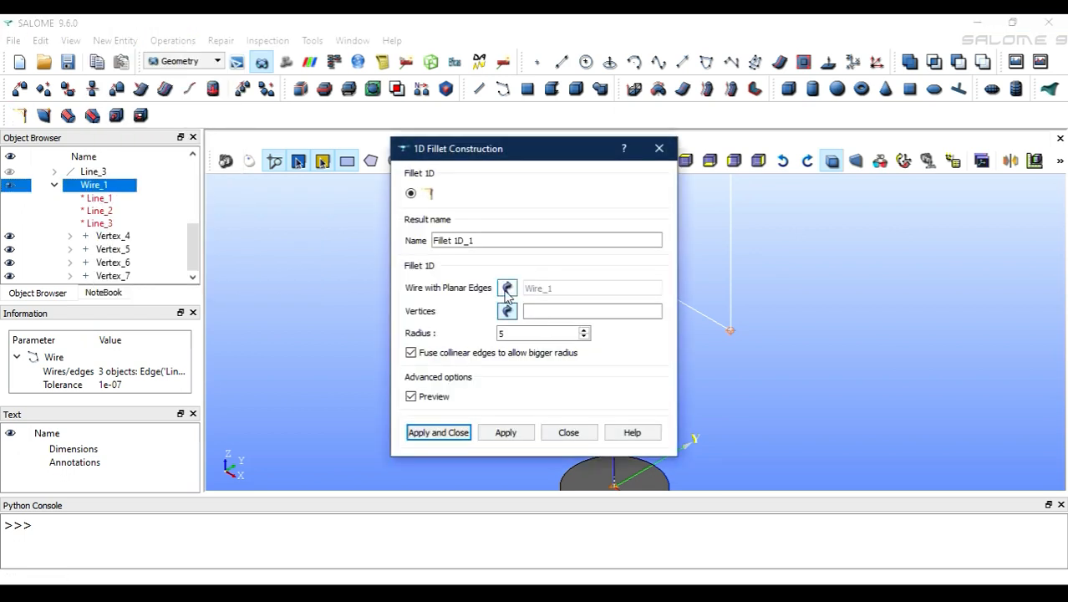
click(507, 291)
click(507, 311)
click(122, 239)
drag(518, 149, 357, 102)
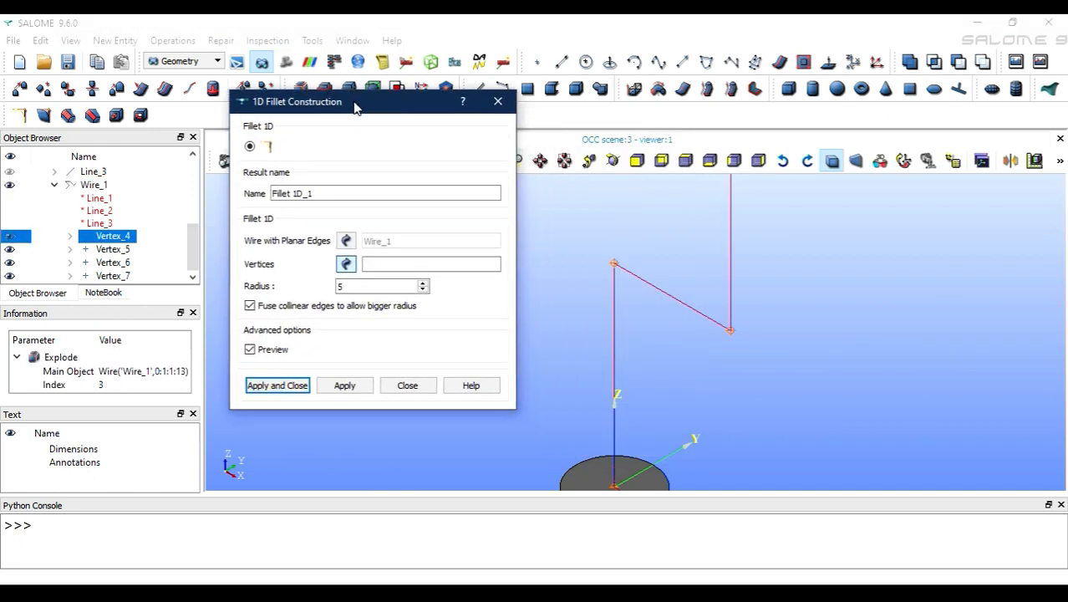
Step: Try to assign the exploded vertices Vertex_4 to Vertex_7 as the fillet's vertices from the object tree
click(617, 268)
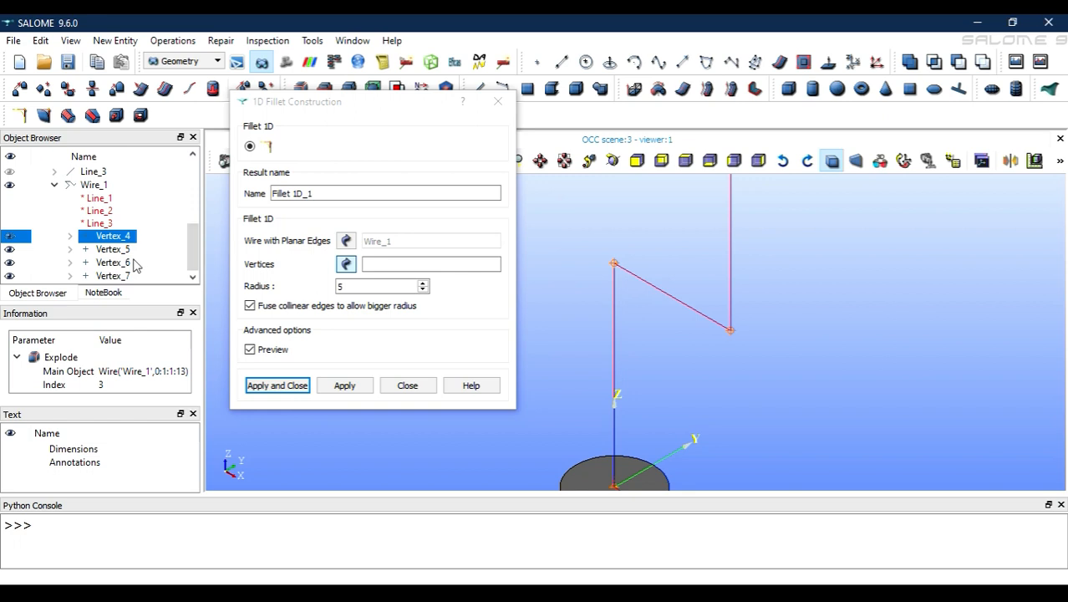
scroll(133, 265, up, 3)
scroll(133, 265, down, 3)
click(70, 237)
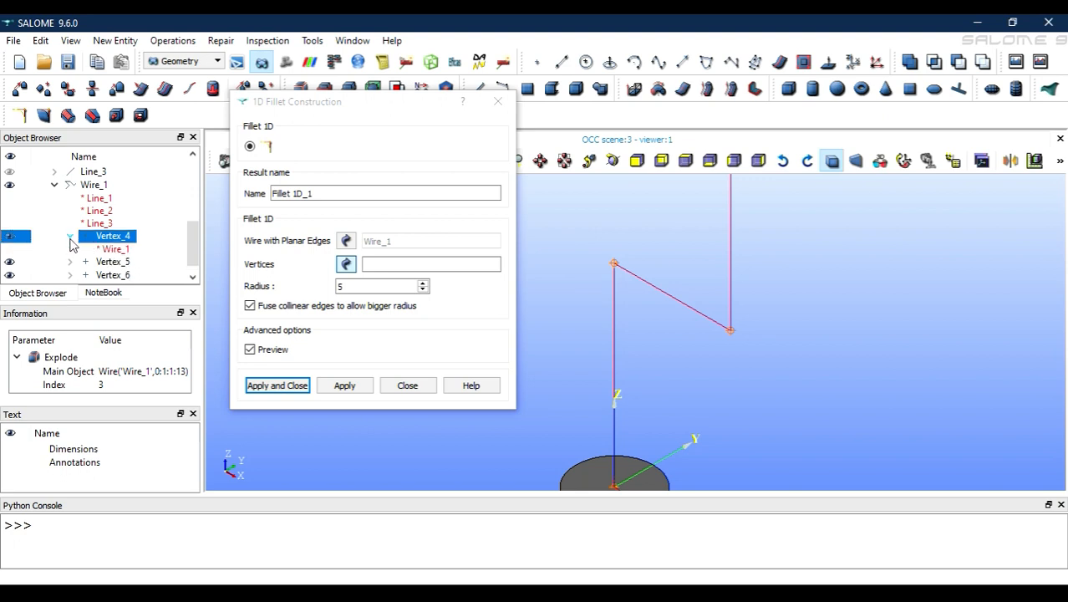
click(70, 237)
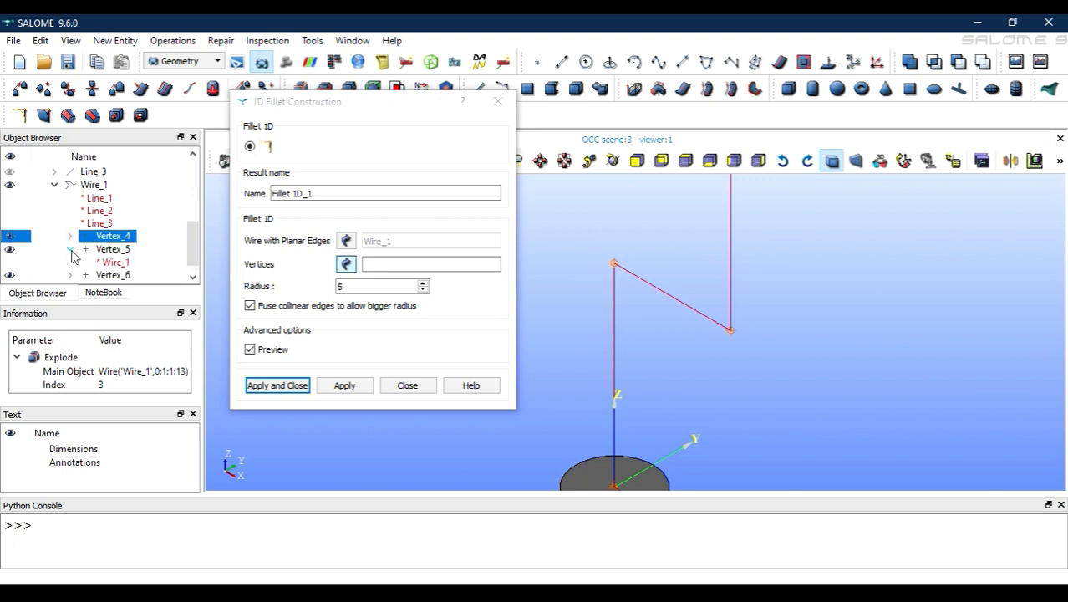
click(113, 276)
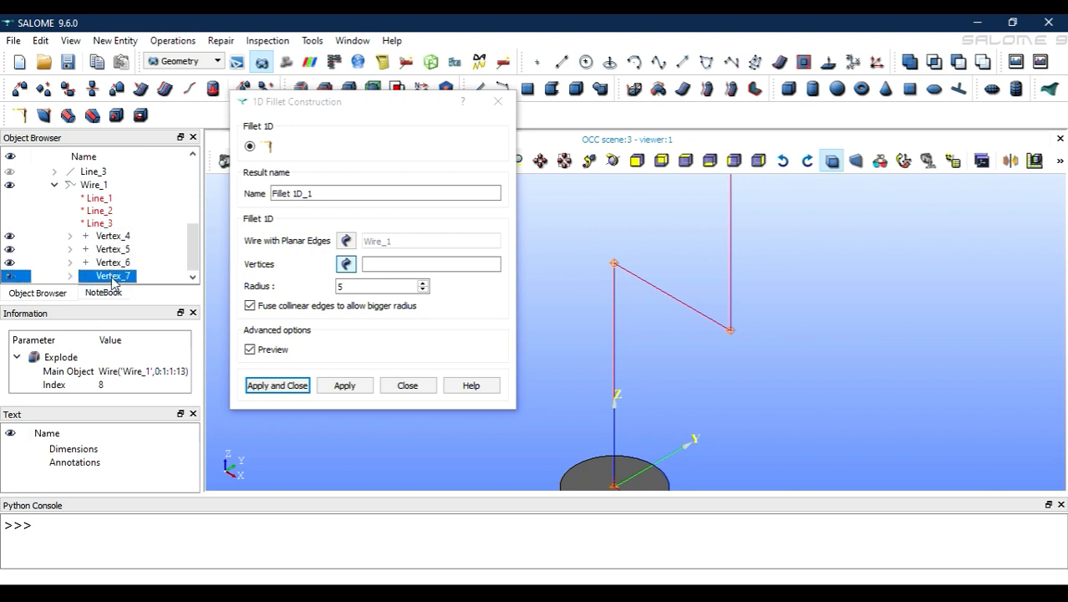
click(113, 261)
click(114, 249)
click(116, 236)
click(115, 249)
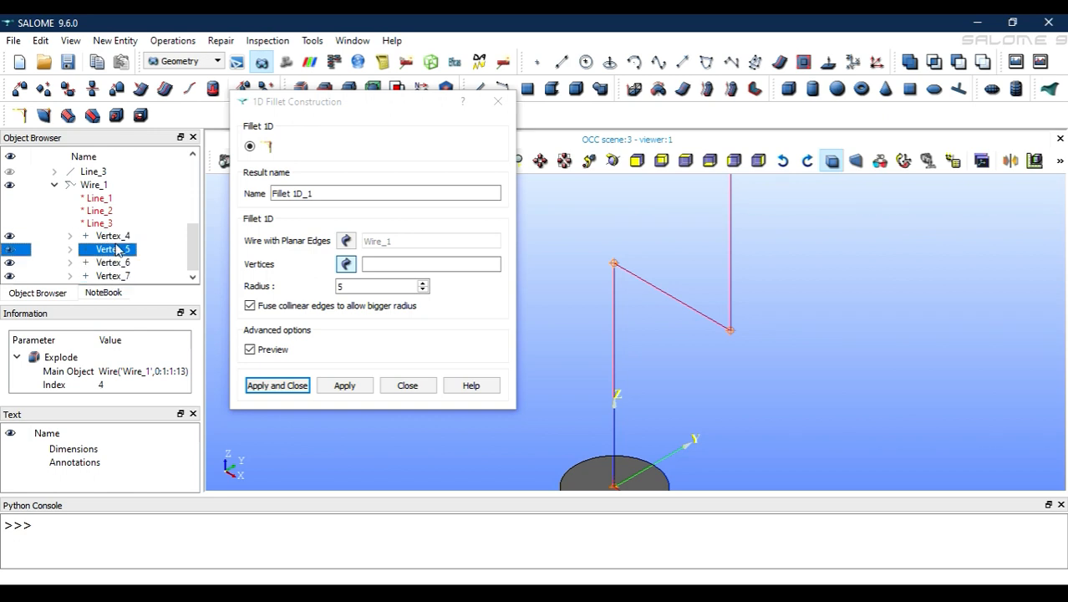
Step: Assign the wire's corner directly above the circular face as the fillet vertex and compare previews with radii 2 and 1
click(612, 266)
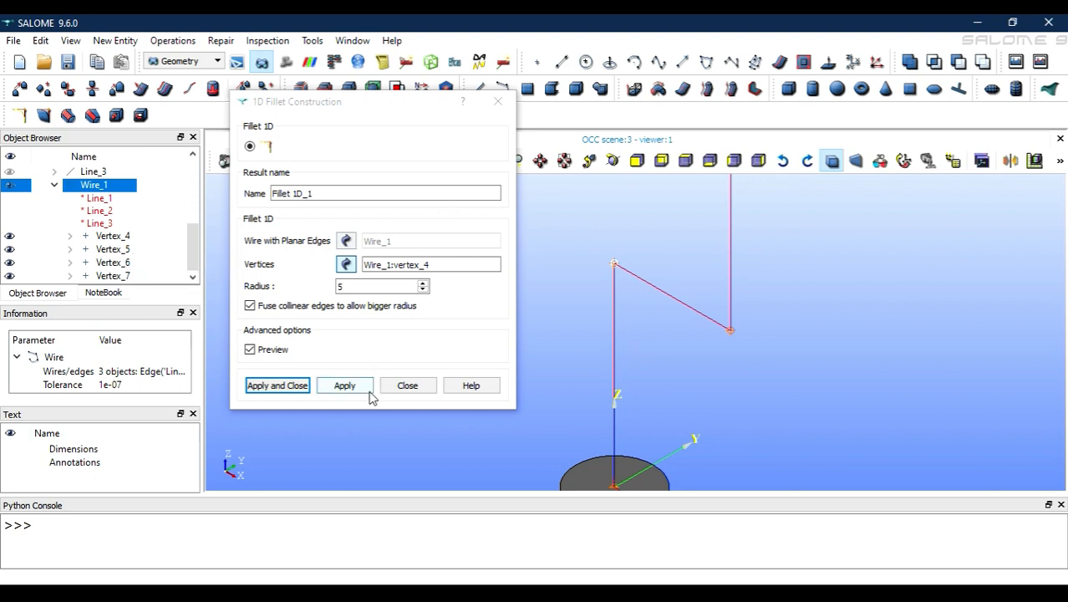
click(341, 285)
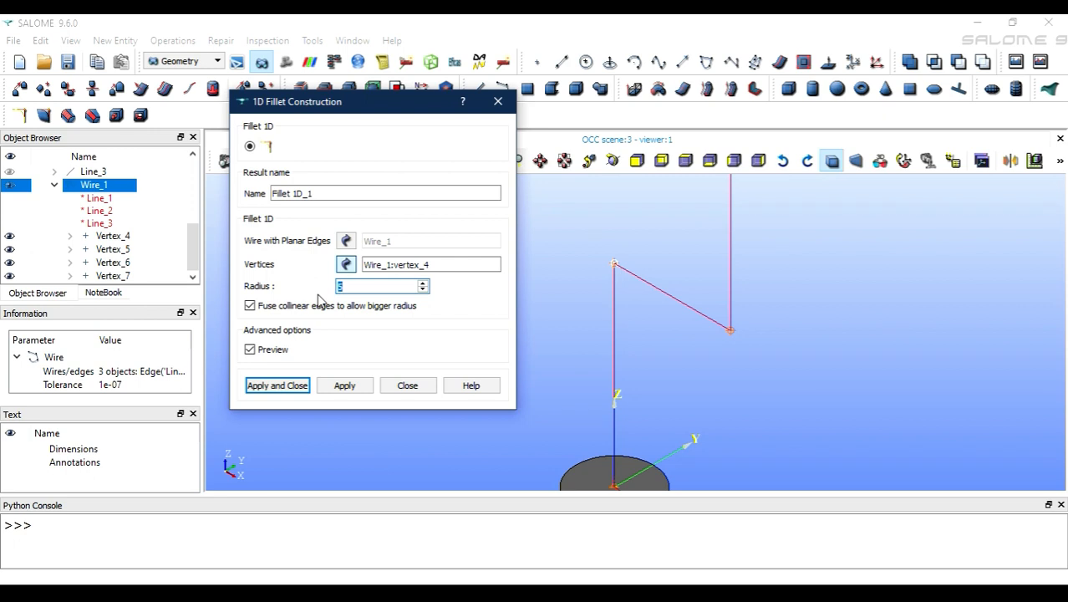
text(2)
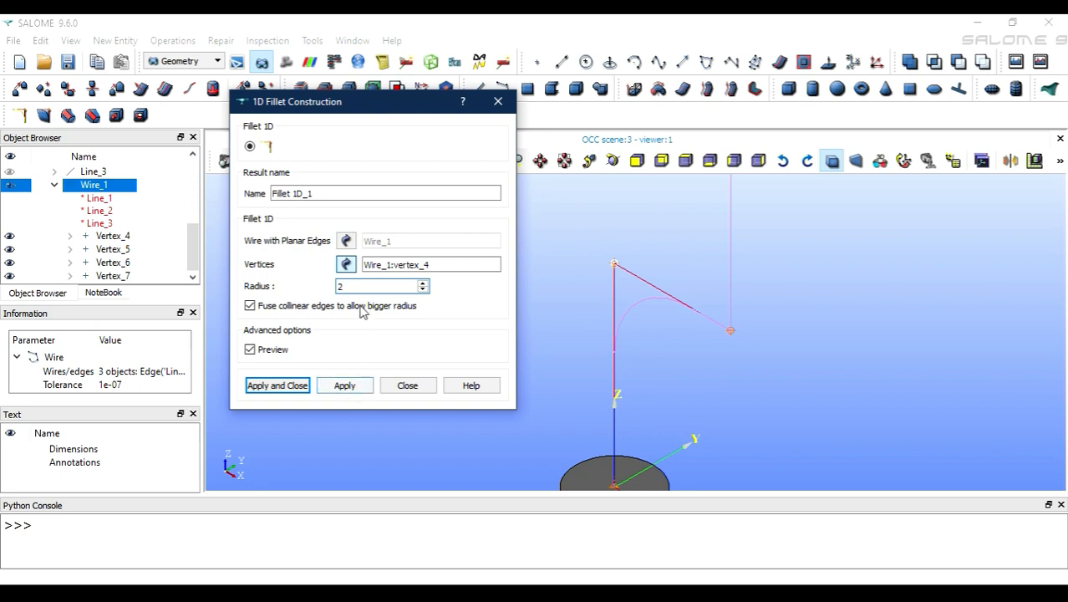
drag(359, 286, 244, 286)
text(1)
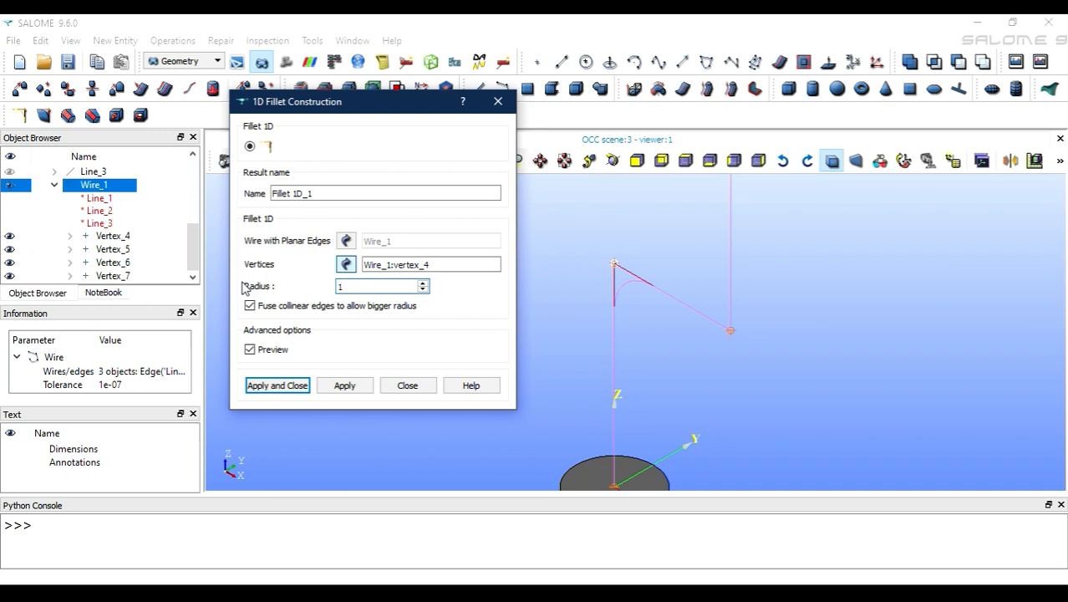
double_click(345, 286)
text(2)
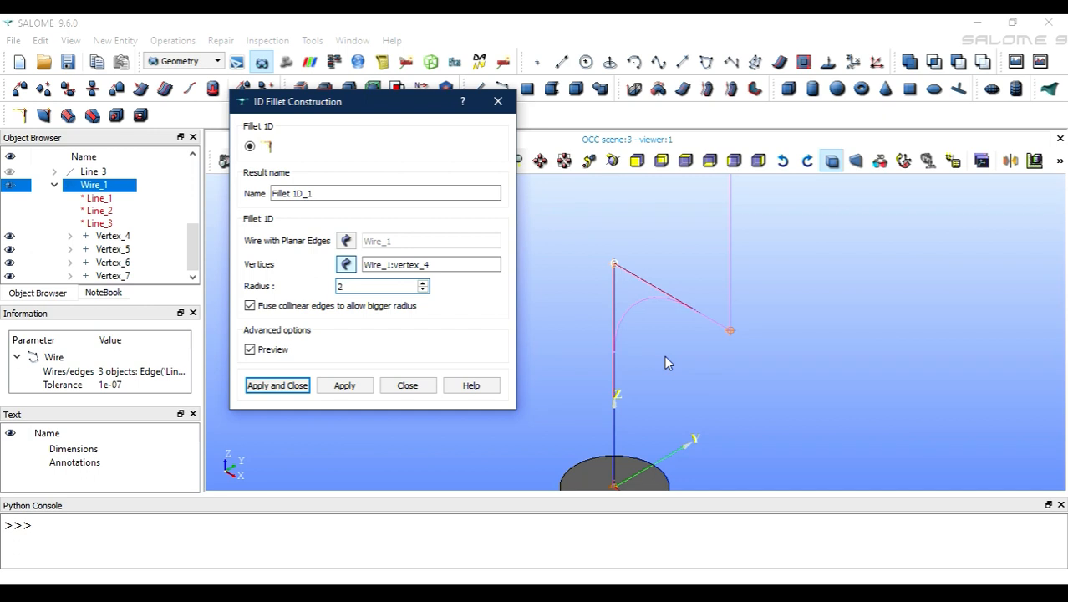
Step: Create the corner fillet on Wire_1 with radius 1, finish the fillet command and select the resulting filleted wire
text(1)
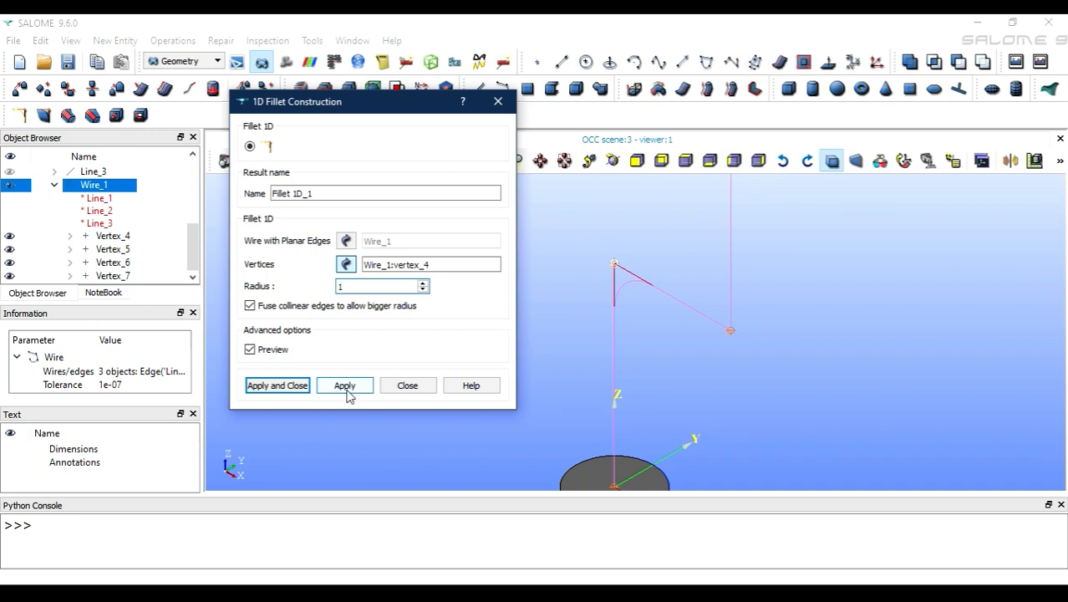
click(345, 386)
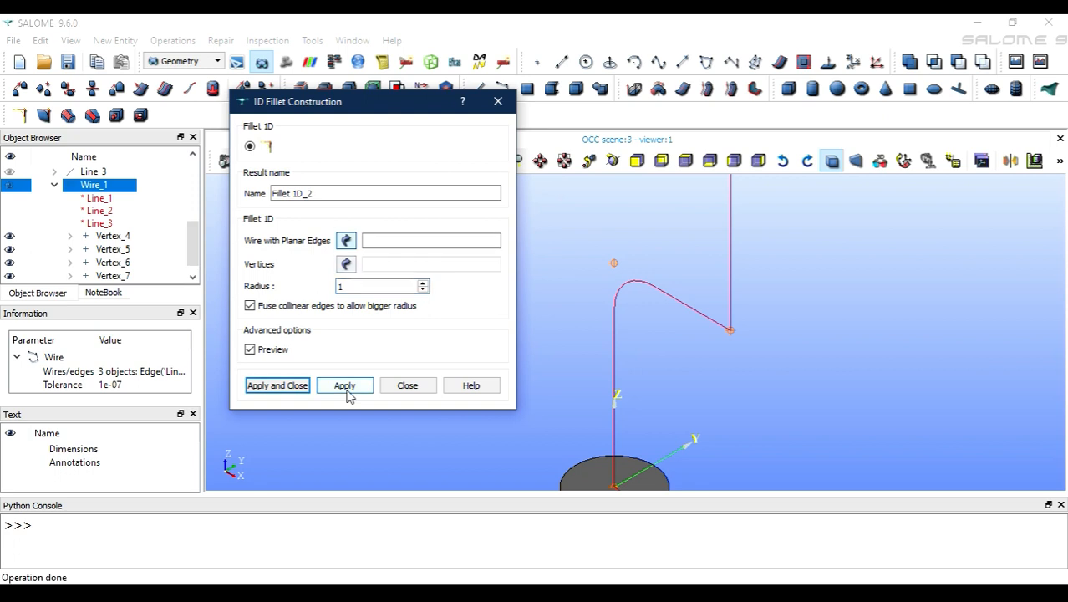
click(408, 387)
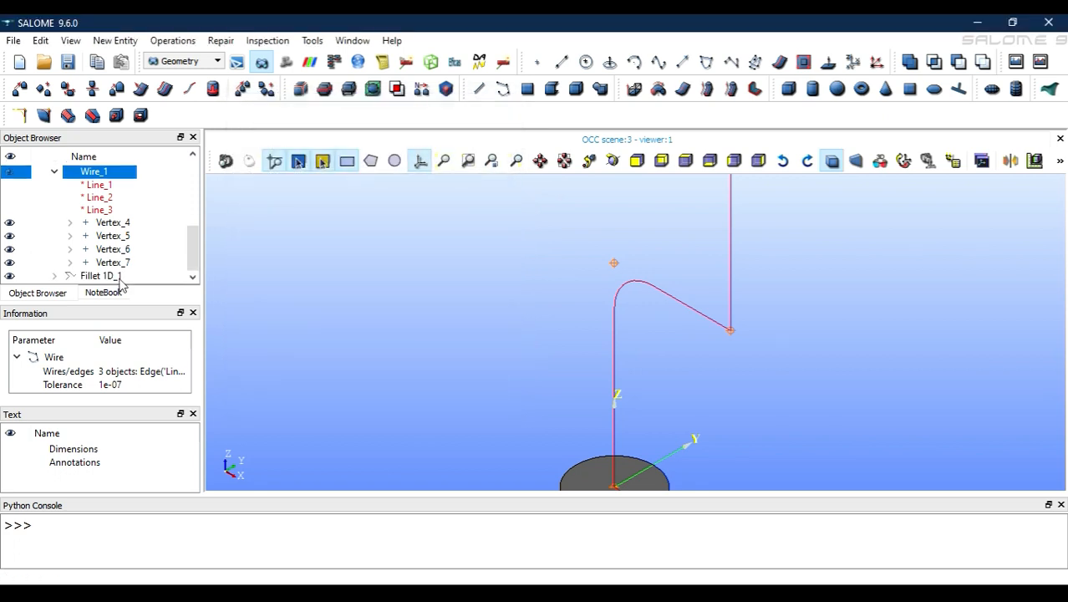
click(115, 277)
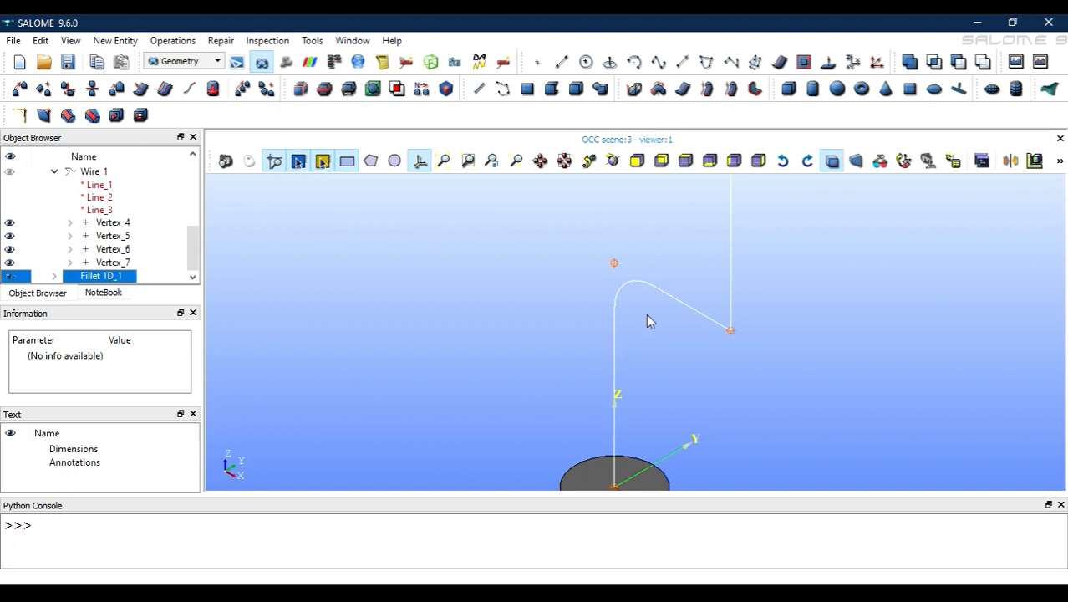
Step: Add a 1D fillet of radius 2 to Fillet 1D_1 at the sharp corner between the sloped segment and the upper vertical segment
click(20, 115)
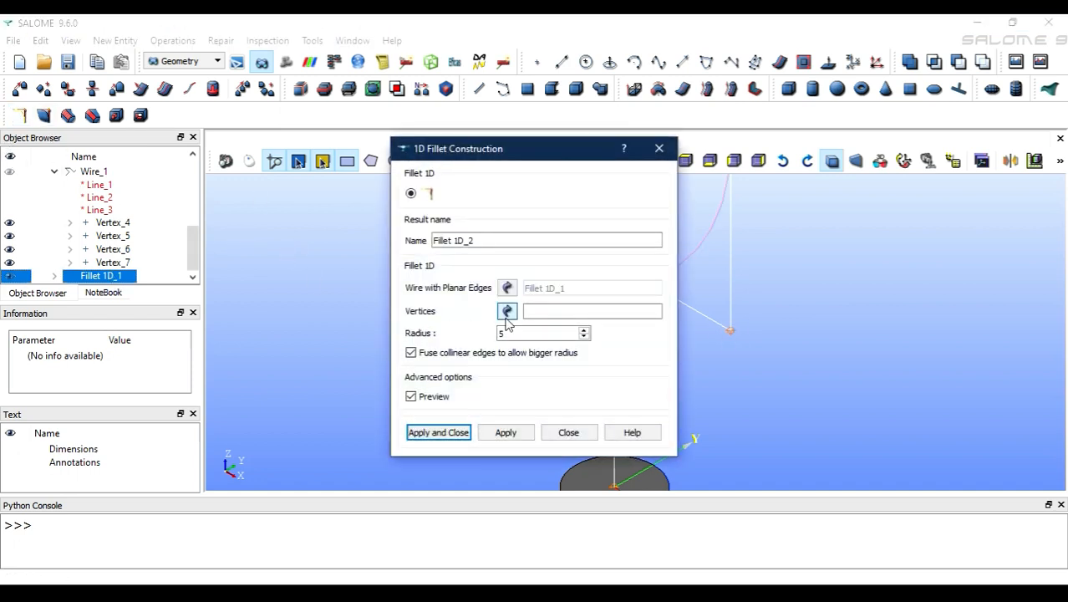
click(54, 276)
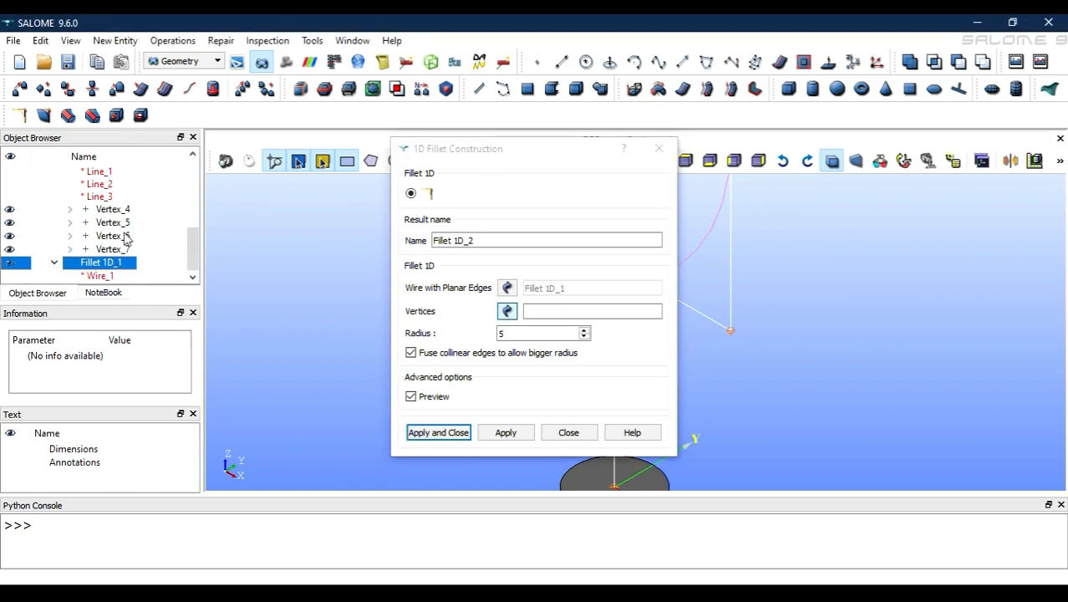
click(111, 235)
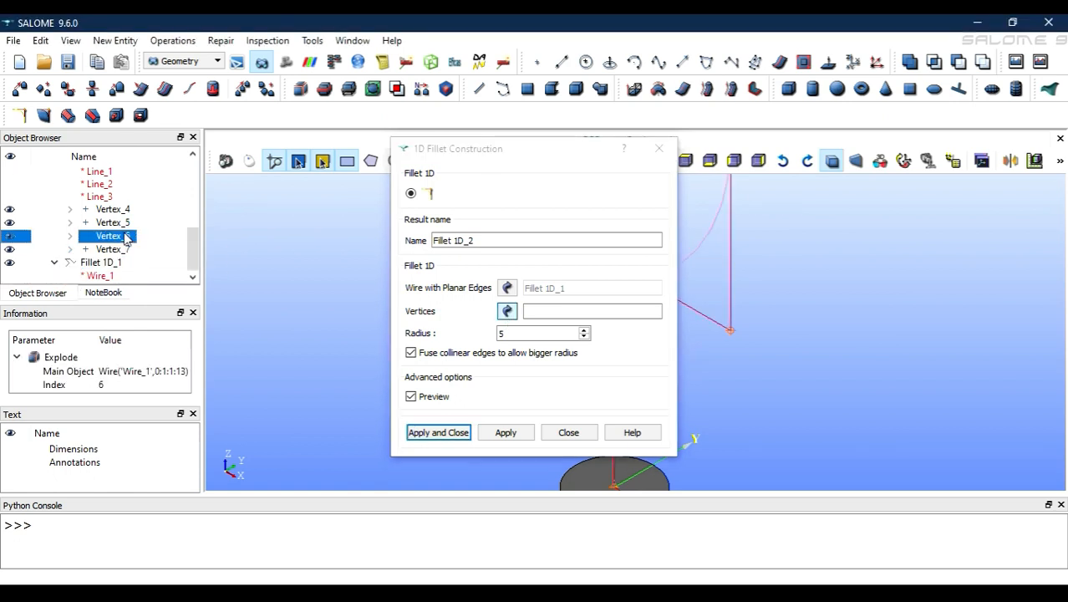
click(731, 333)
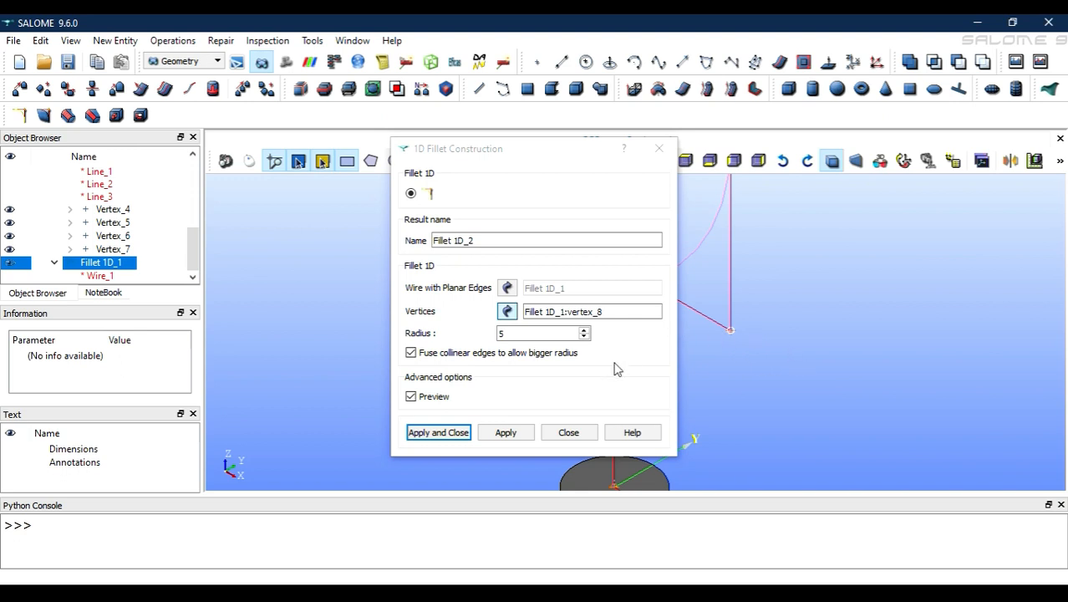
double_click(543, 333)
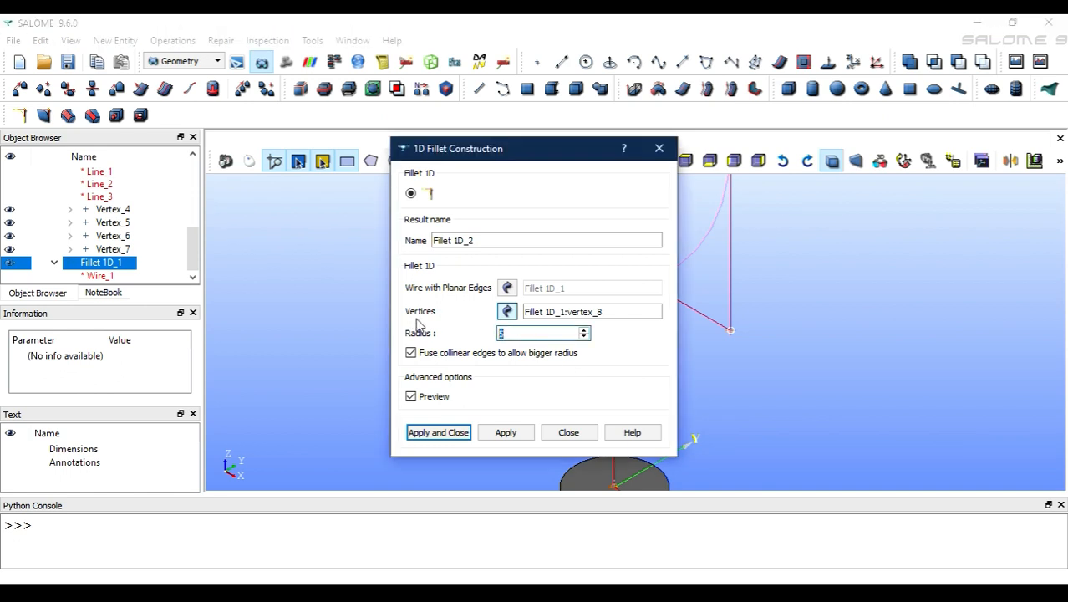
drag(551, 158, 377, 147)
text(2)
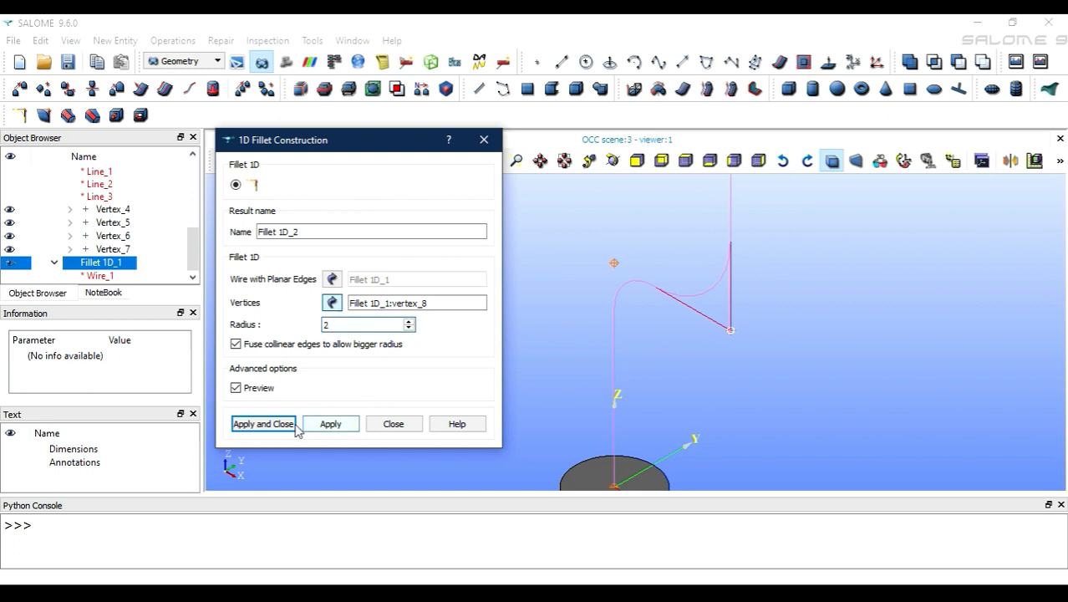
click(263, 424)
scroll(675, 332, down, 4)
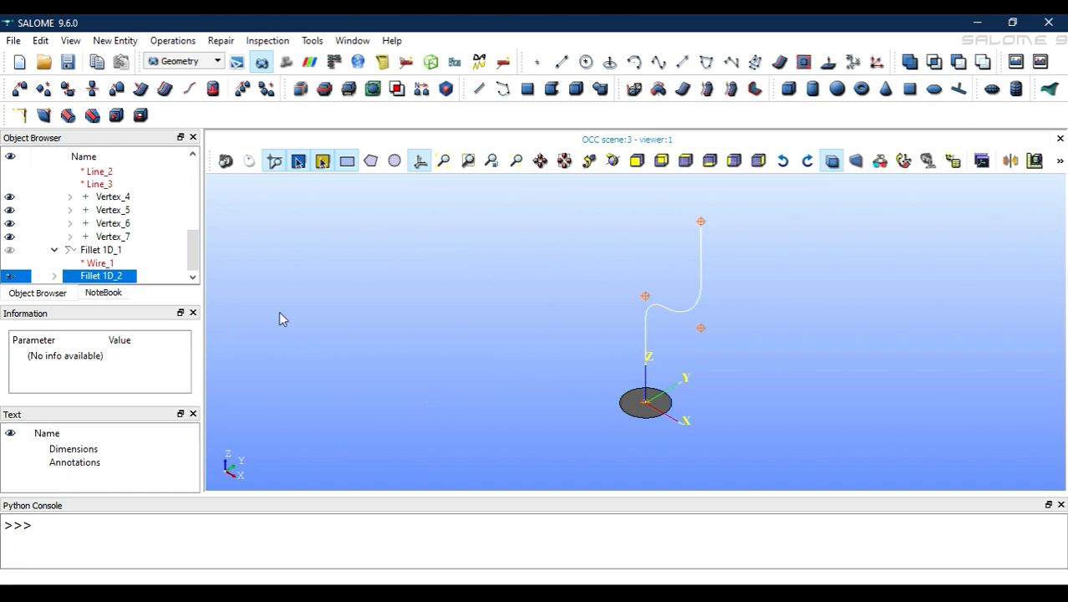
Step: Try to extrude Face_1 along the Fillet 1D_2 path as a pipe
scroll(103, 209, up, 3)
scroll(104, 209, up, 2)
click(97, 252)
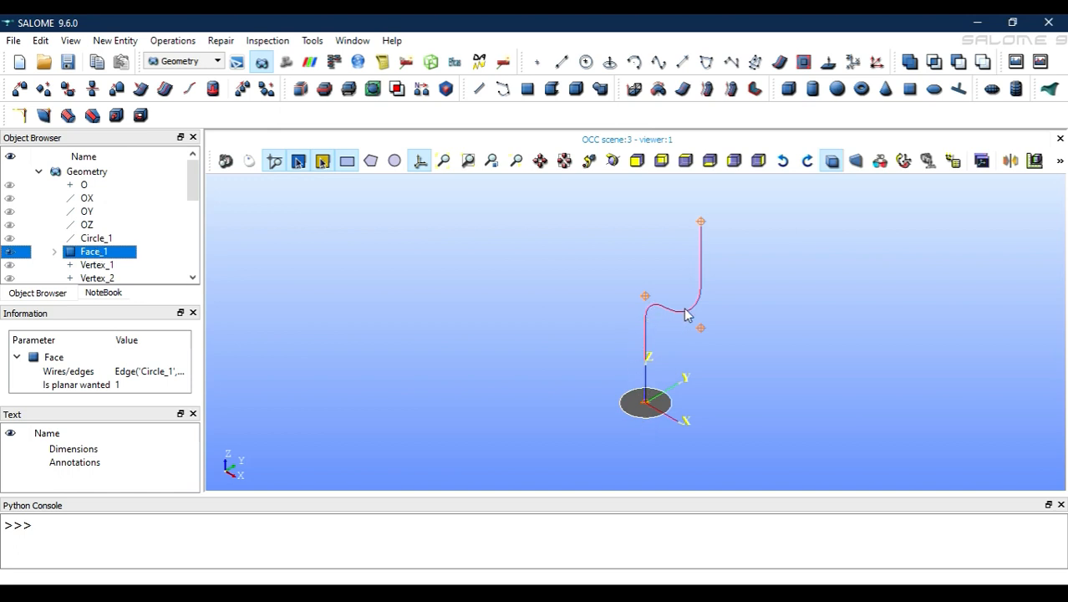
click(175, 41)
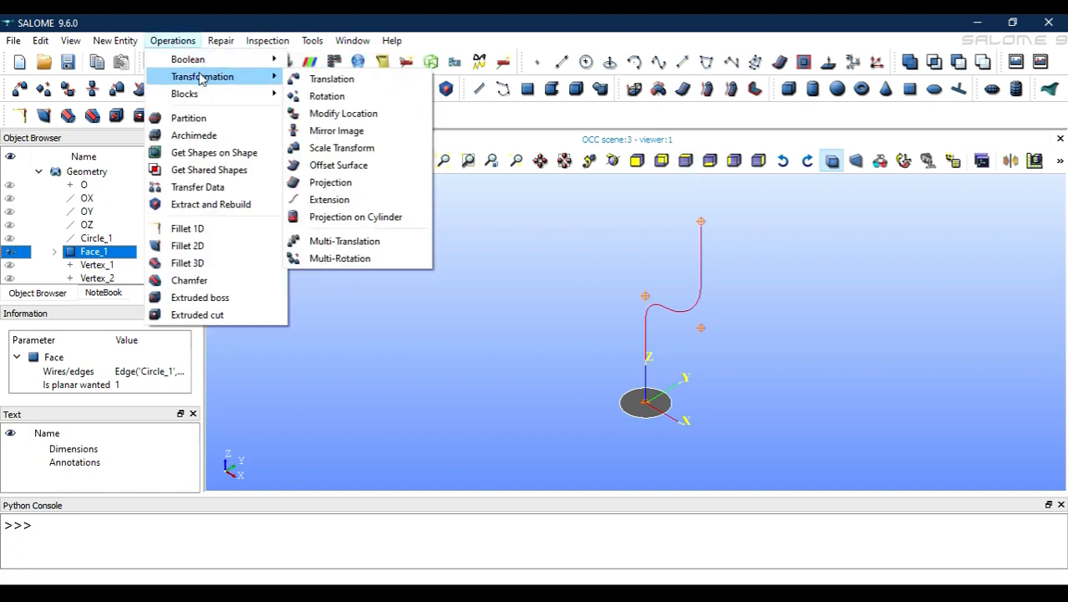
mouse_move(116, 44)
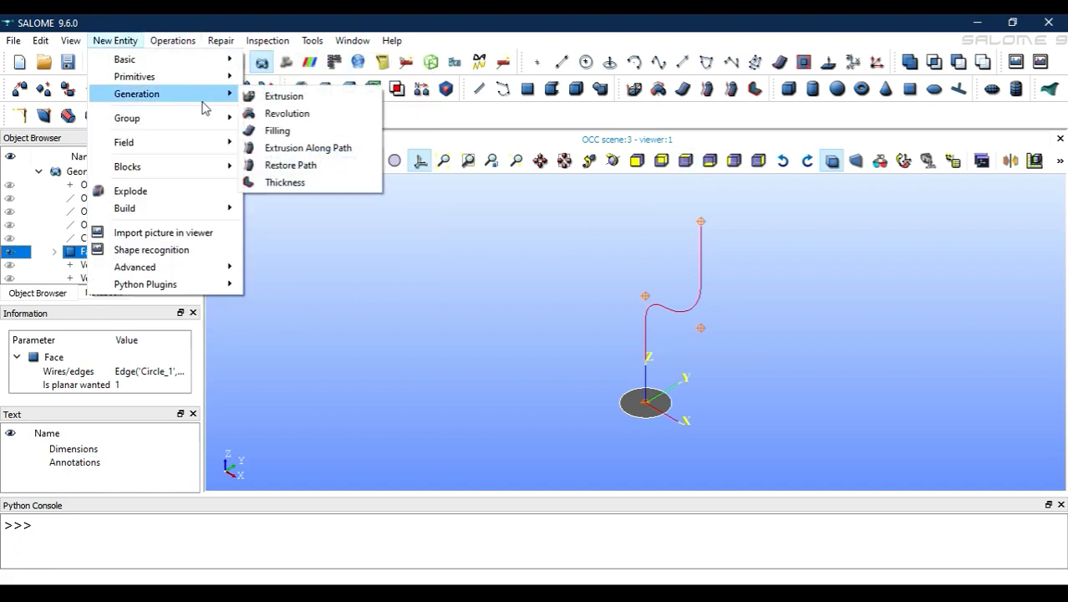
mouse_move(225, 211)
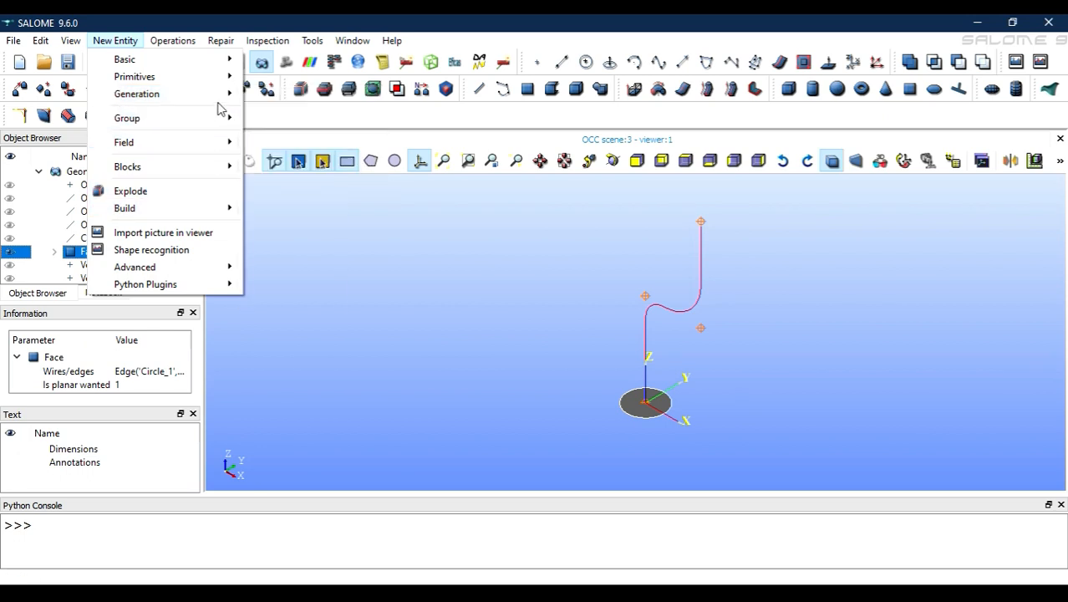
mouse_move(221, 100)
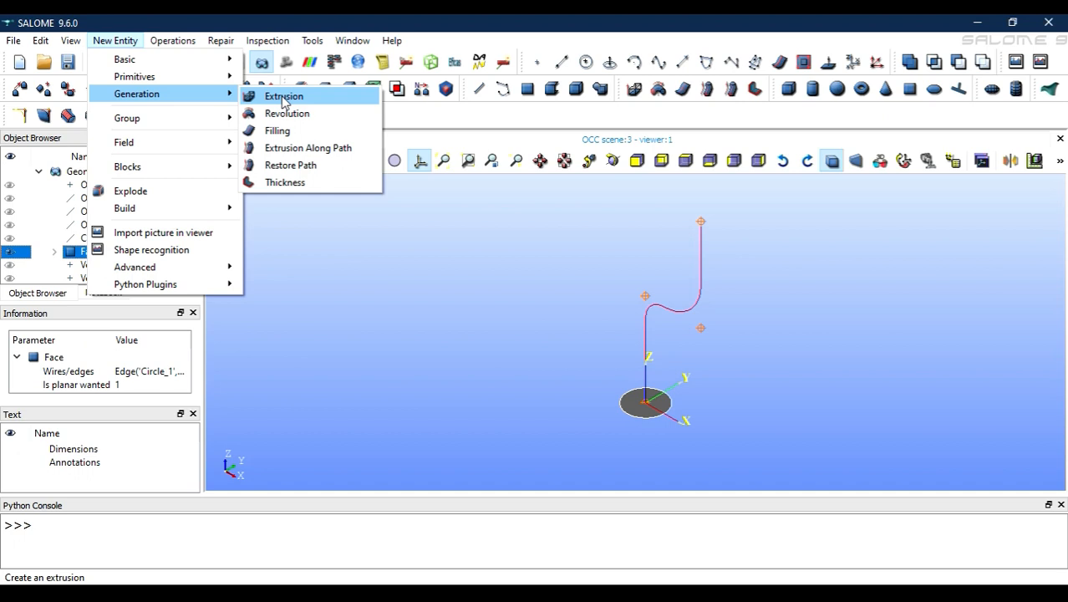
click(303, 149)
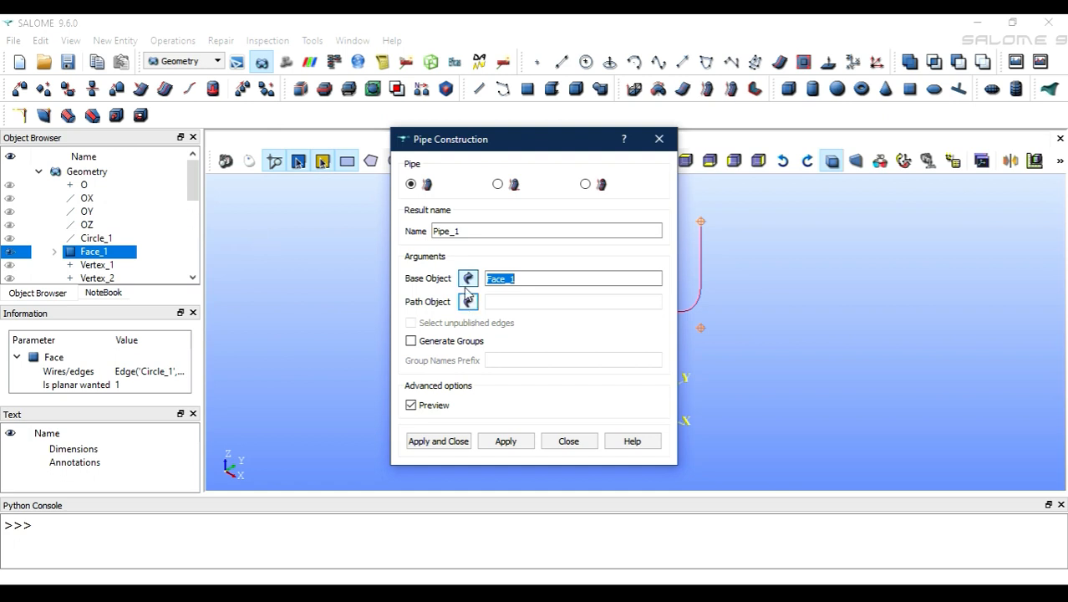
drag(508, 149, 434, 147)
click(393, 302)
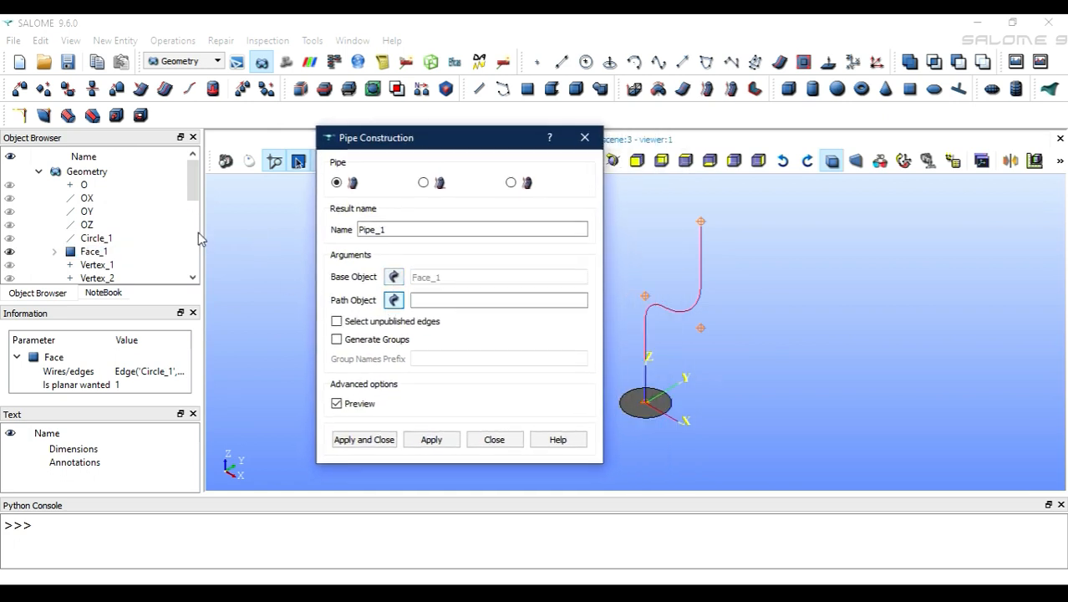
drag(193, 181, 196, 261)
click(102, 275)
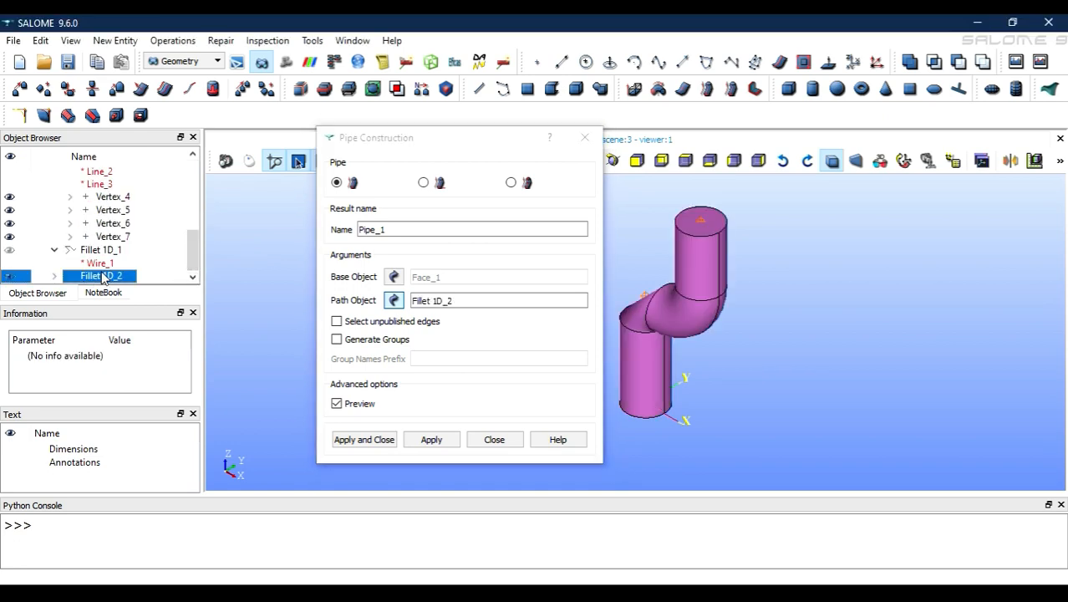
Step: Inspect the bends of the pipe preview from another angle and discard the pipe
drag(496, 139, 238, 240)
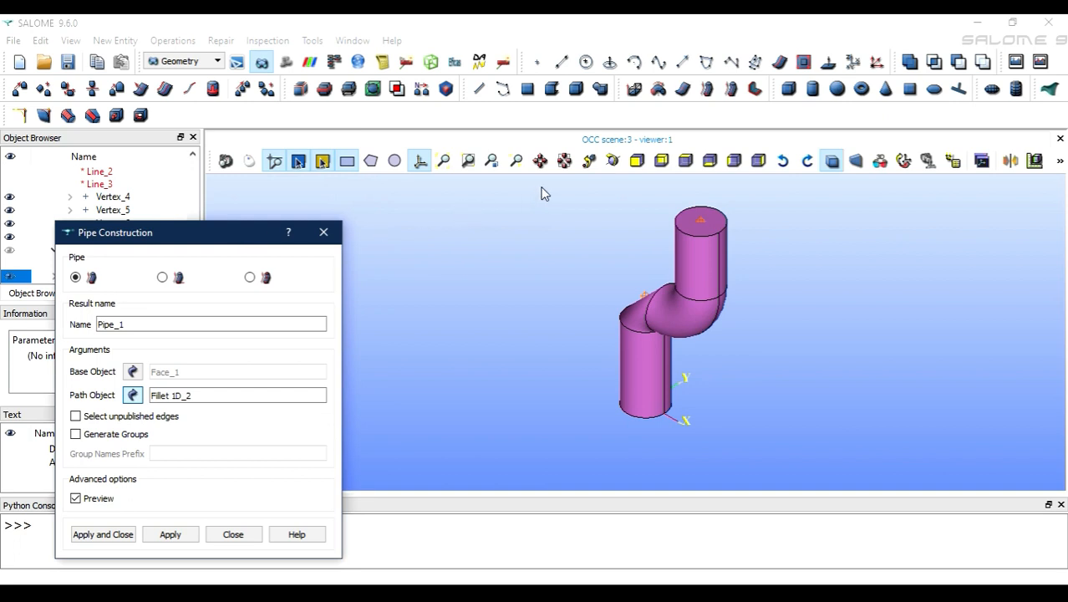
click(612, 160)
drag(615, 342, 746, 278)
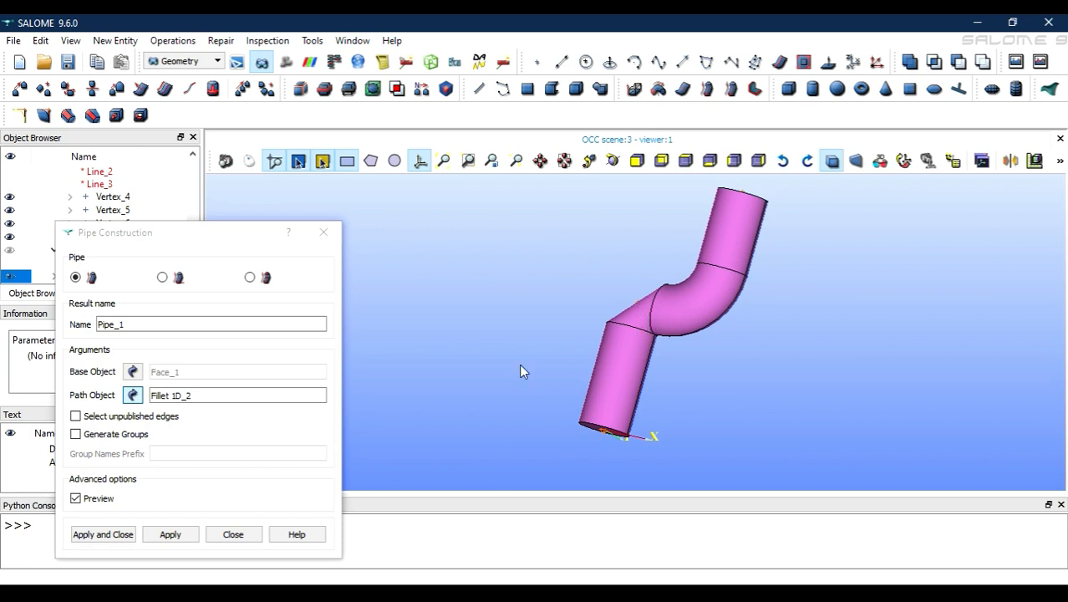
click(234, 534)
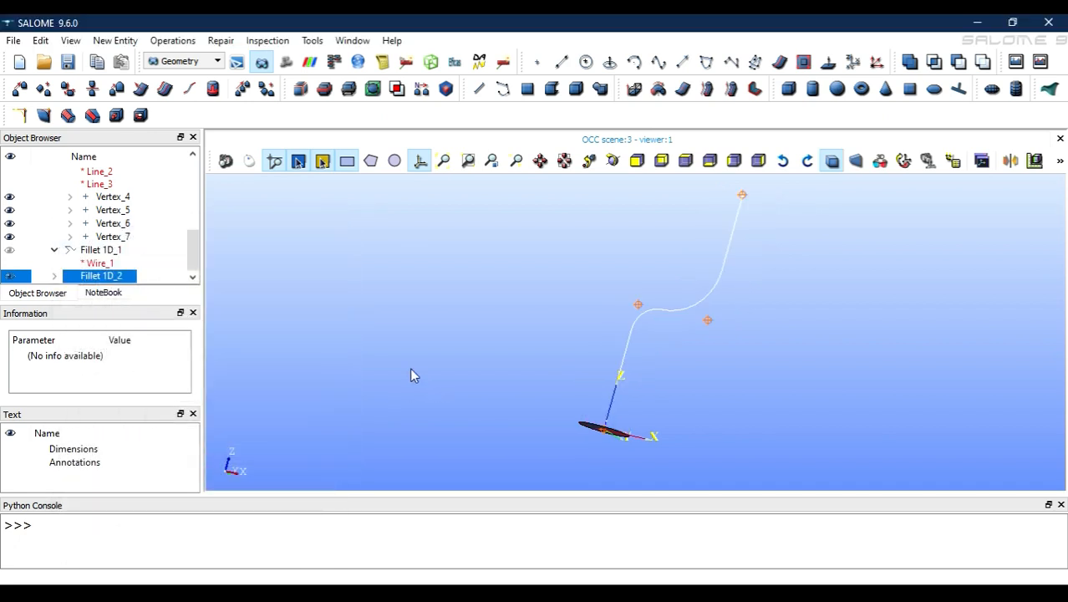
Step: Delete Line_1, Line_2, Line_3, Wire_1, Fillet 1D_1 and Fillet 1D_2 from the geometry
ctrl+click(94, 251)
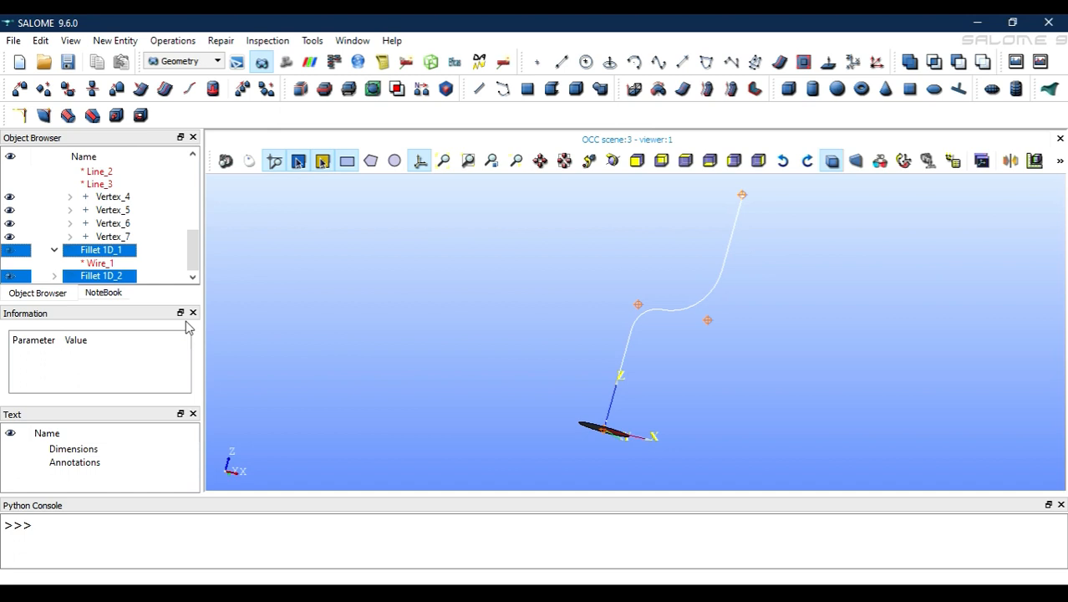
scroll(81, 247, up, 1)
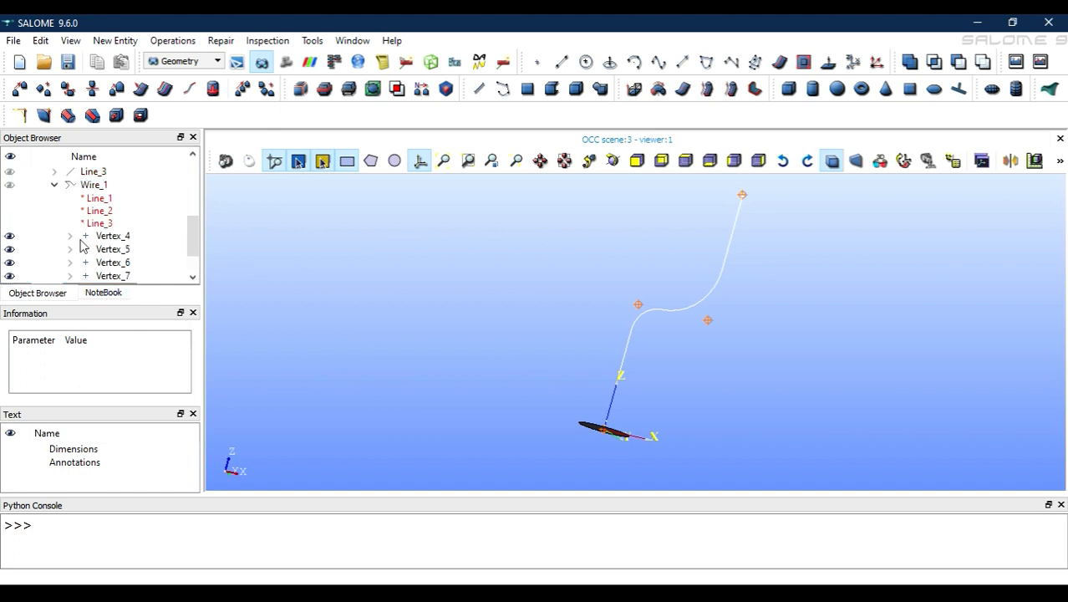
click(96, 187)
scroll(108, 257, up, 2)
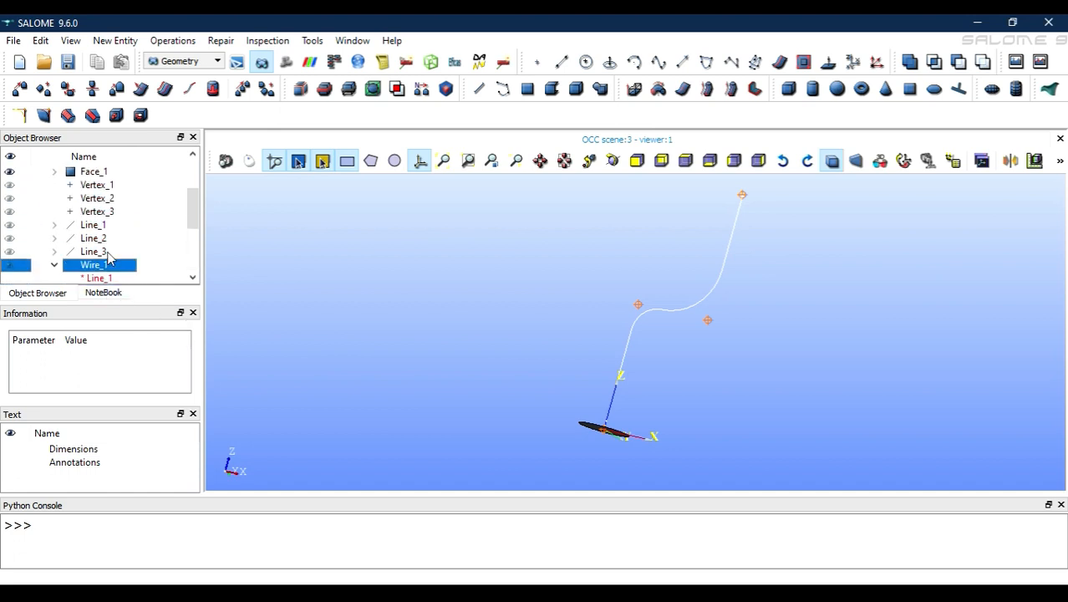
drag(90, 262, 92, 235)
right_click(94, 247)
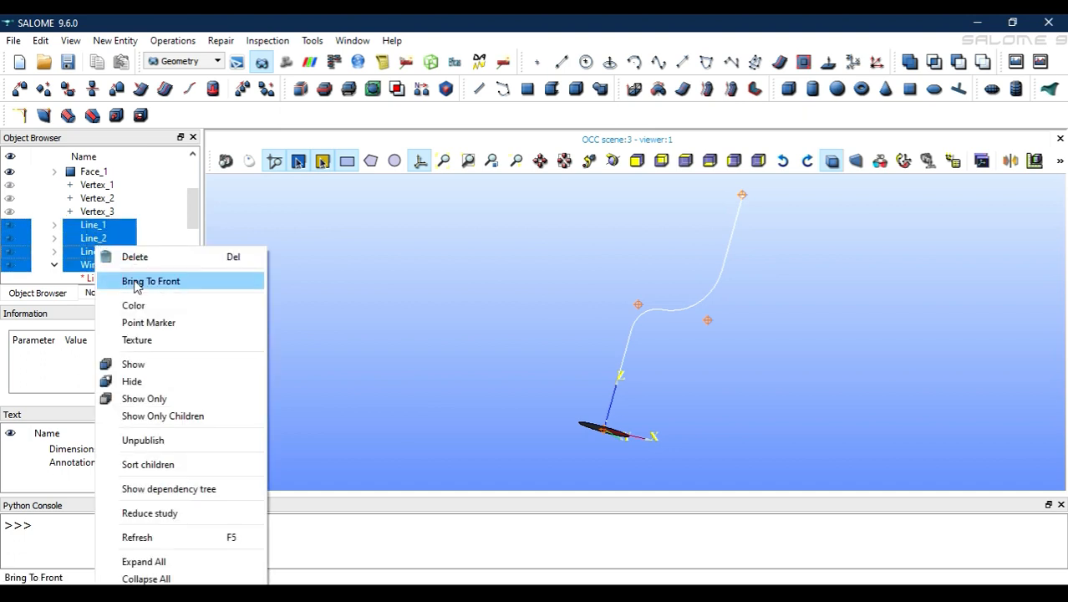
click(133, 257)
click(526, 402)
Step: Show Vertex_1, Vertex_2 and Vertex_3 together with the circular face in the viewer
click(99, 265)
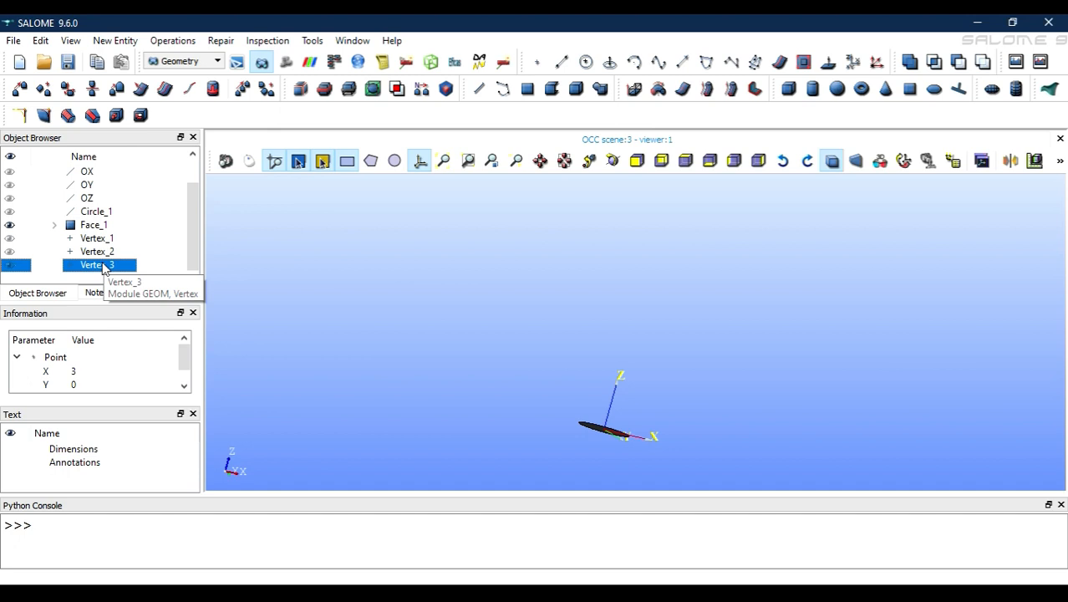
click(111, 252)
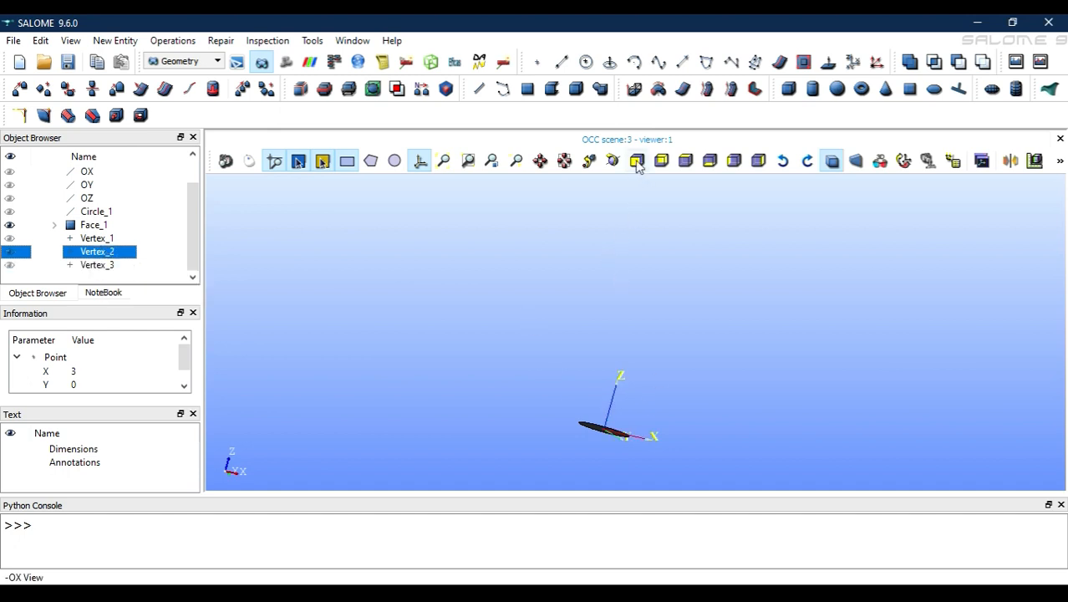
click(564, 161)
click(540, 161)
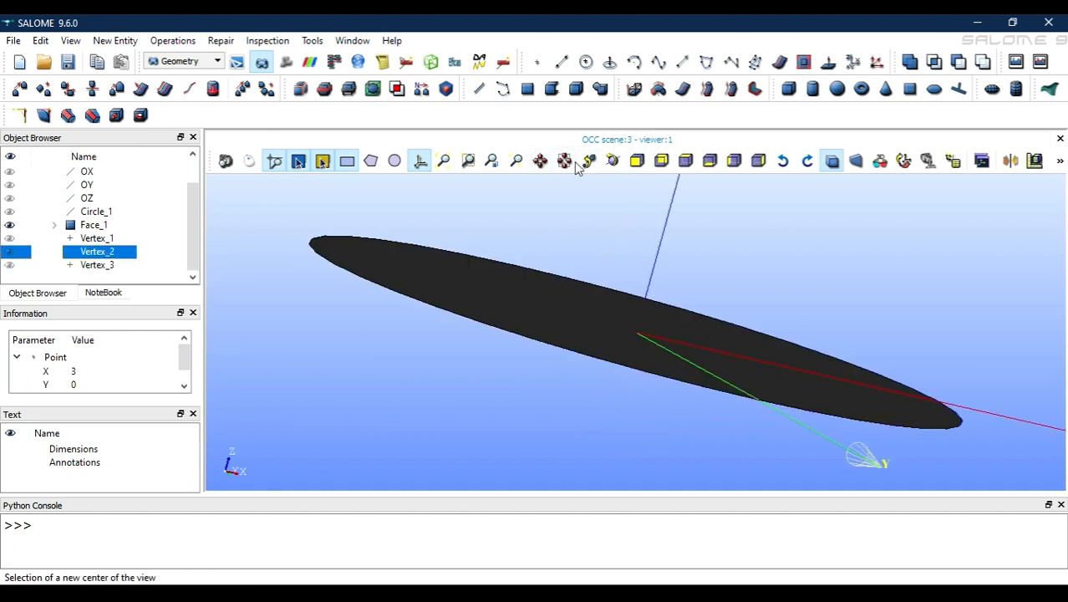
click(879, 166)
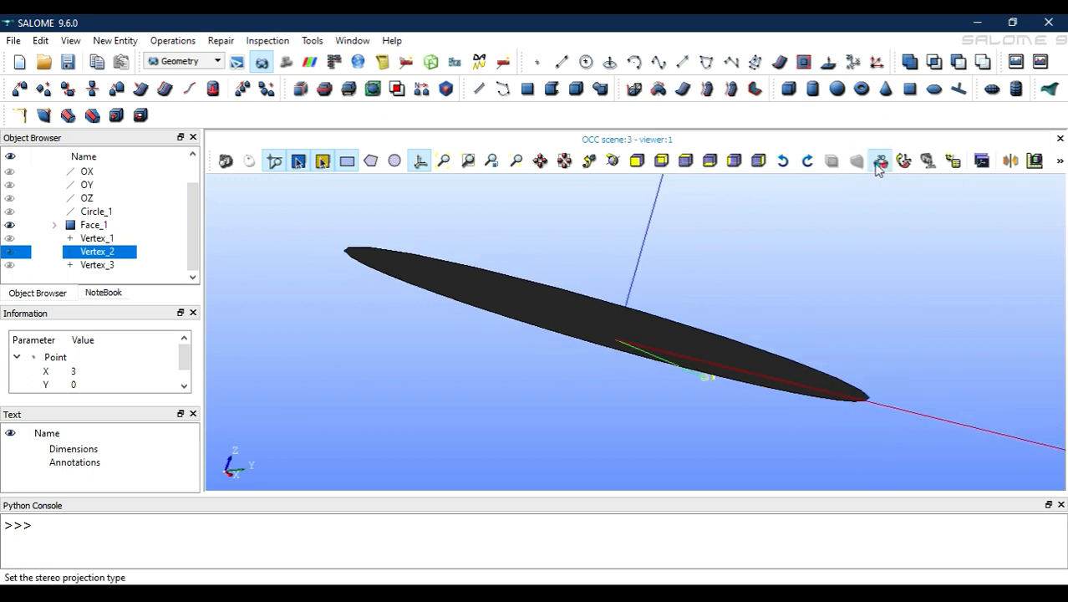
click(904, 161)
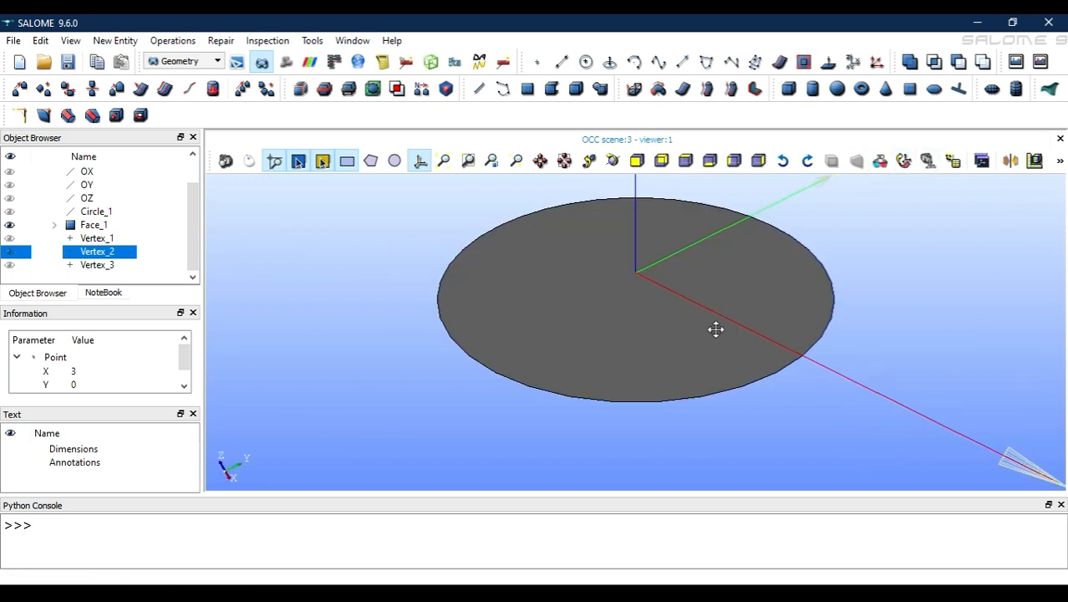
scroll(711, 329, down, 3)
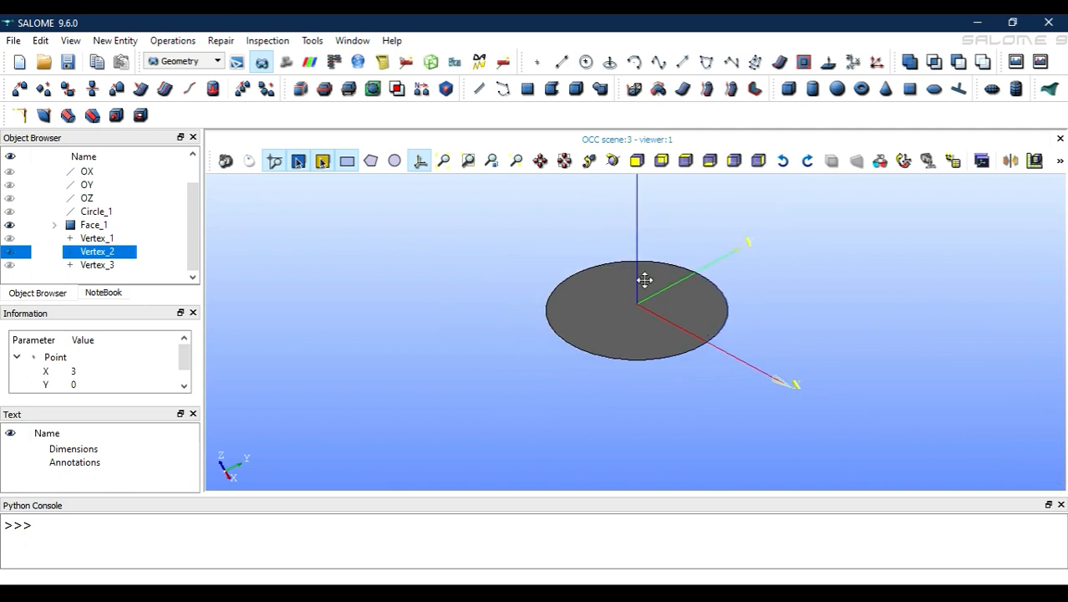
click(565, 161)
click(672, 255)
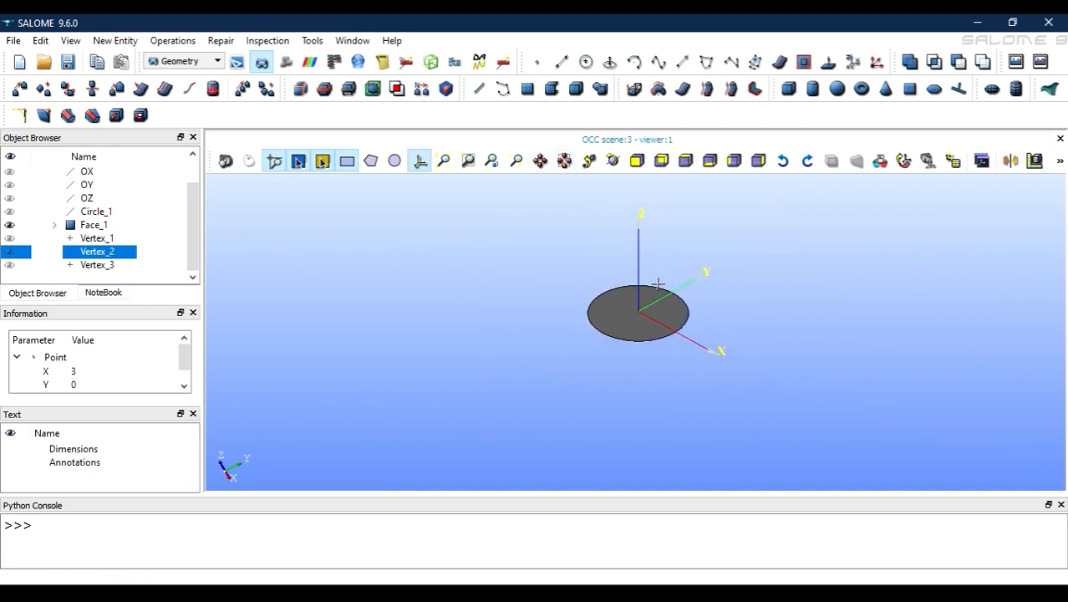
click(9, 265)
click(9, 251)
click(9, 238)
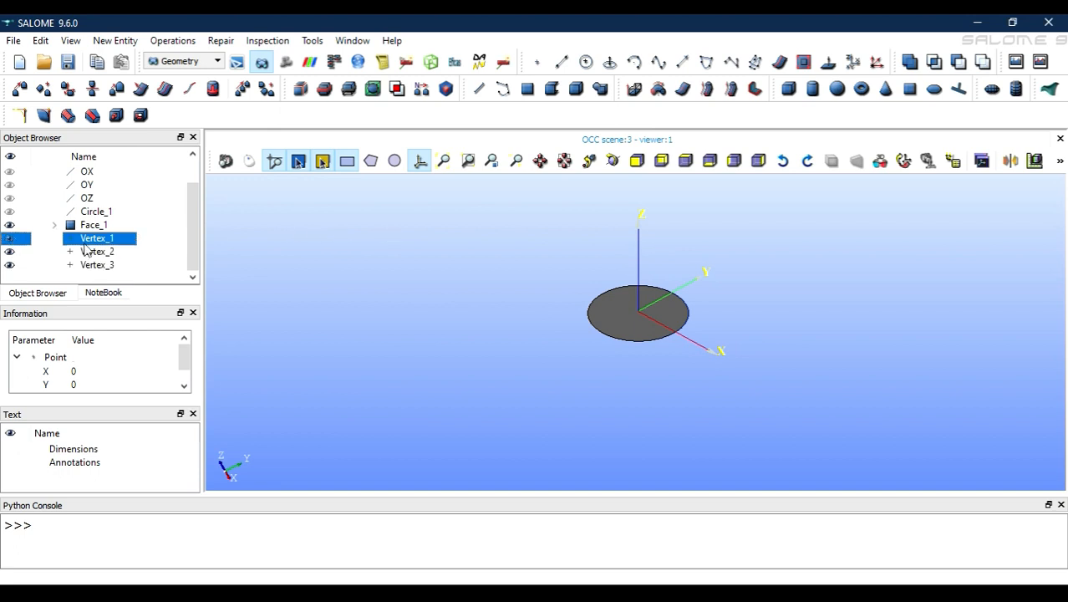
scroll(591, 299, up, 2)
scroll(591, 299, down, 1)
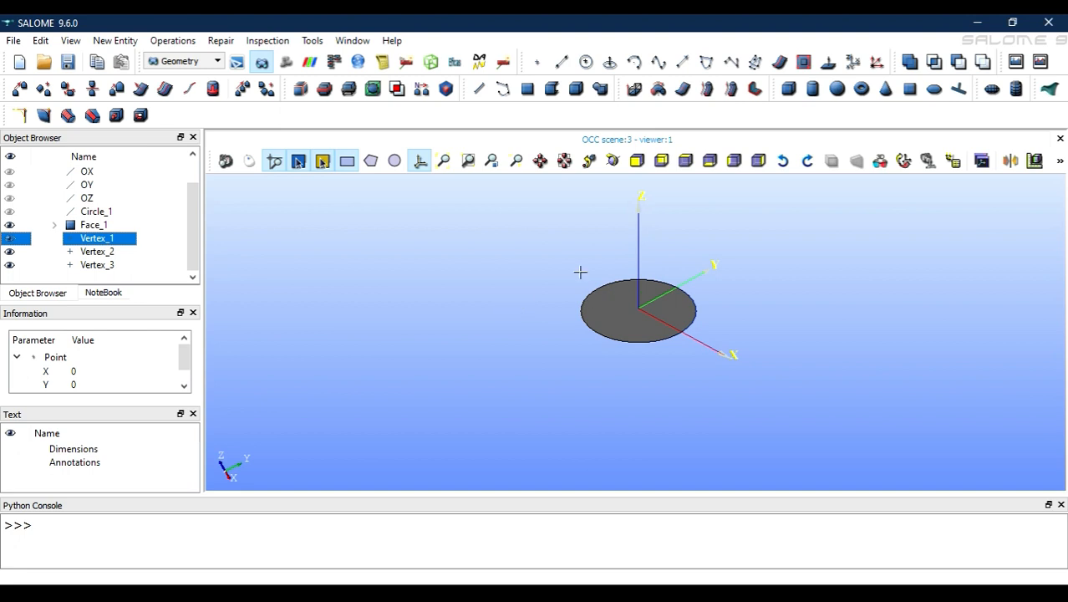
Step: Delete Vertex_2 and Vertex_3 from the geometry
click(109, 261)
ctrl+click(109, 256)
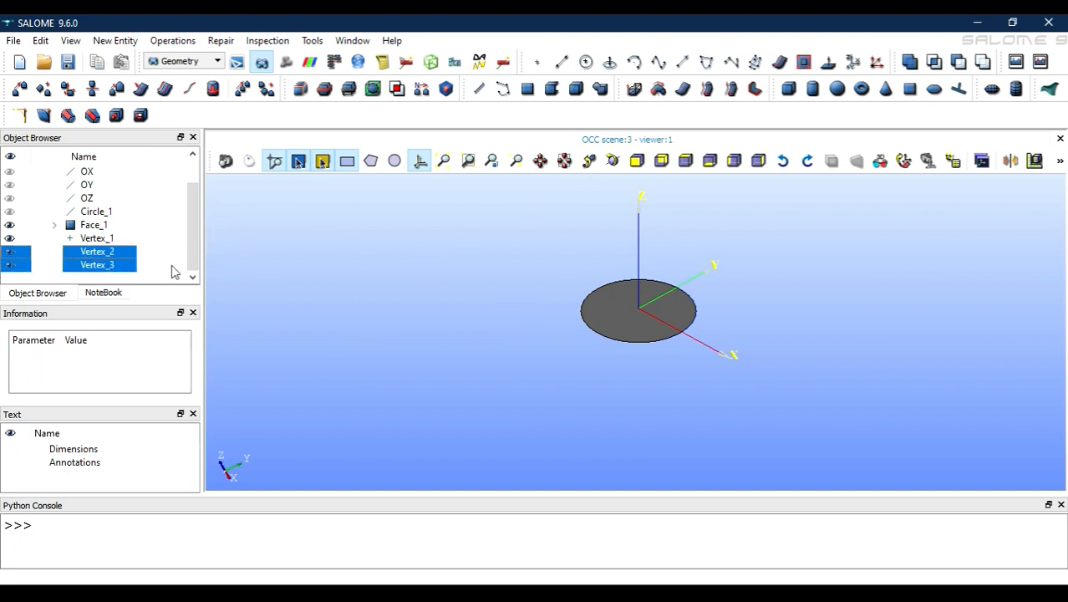
right_click(131, 266)
click(140, 275)
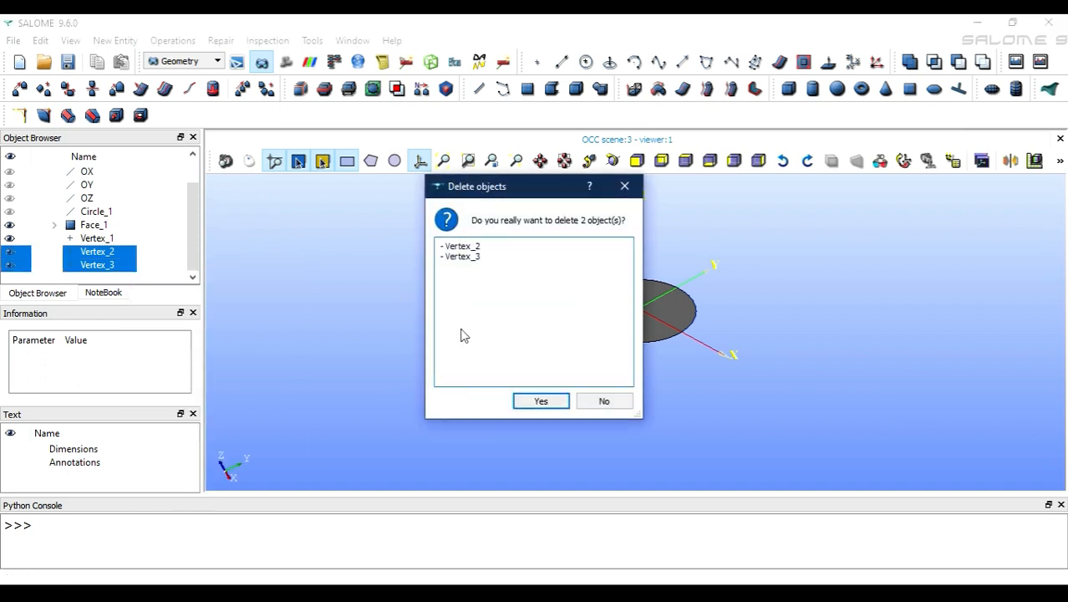
click(523, 396)
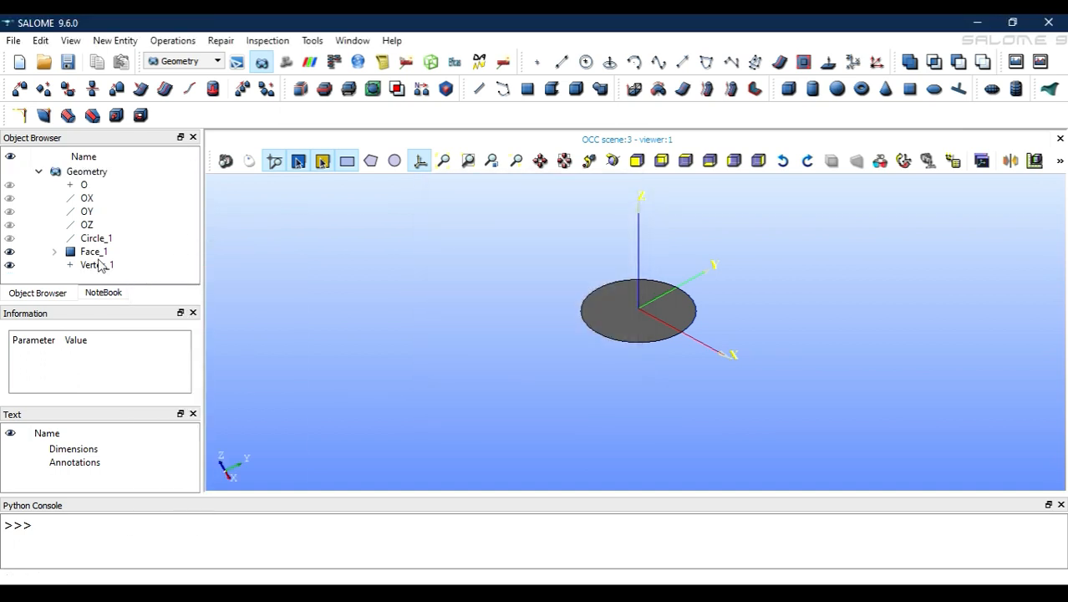
Step: Create a point at X 5, Y 0, Z 5 as the second corner of the new path
click(98, 264)
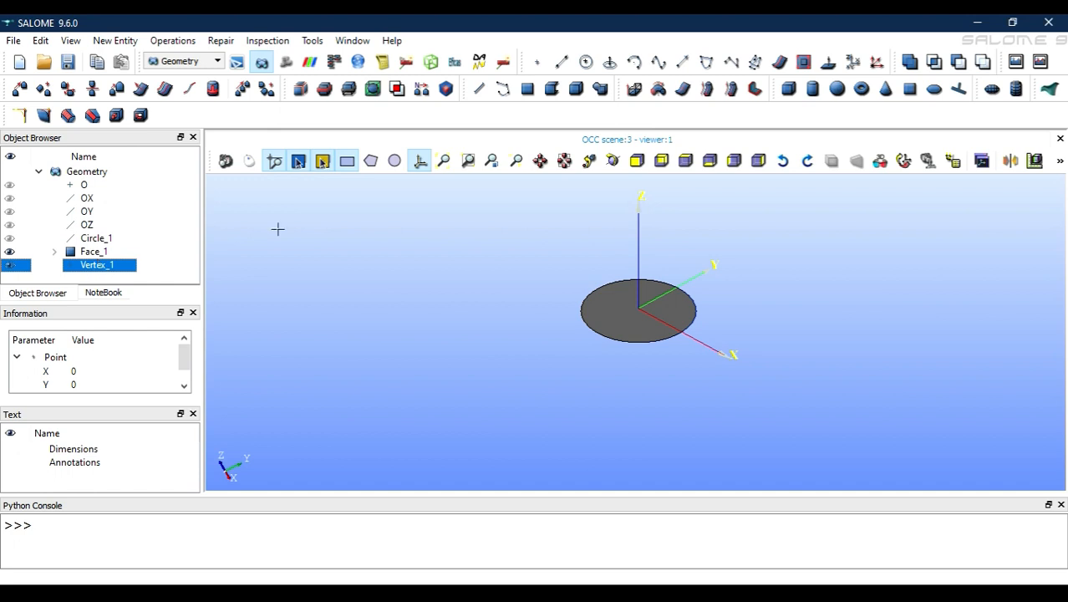
scroll(524, 207, down, 2)
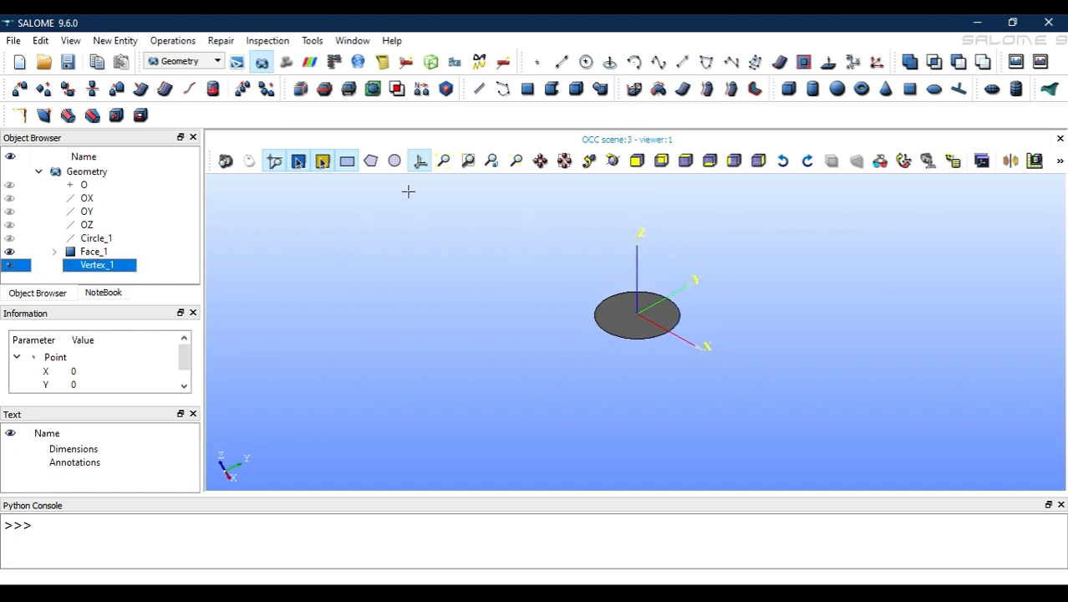
click(536, 63)
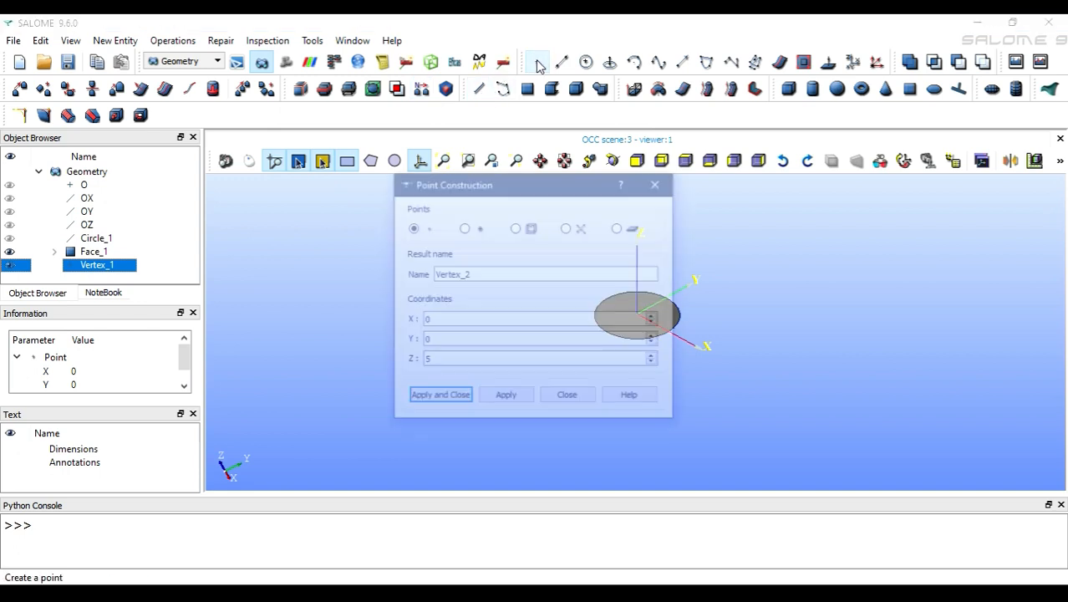
click(445, 360)
double_click(444, 360)
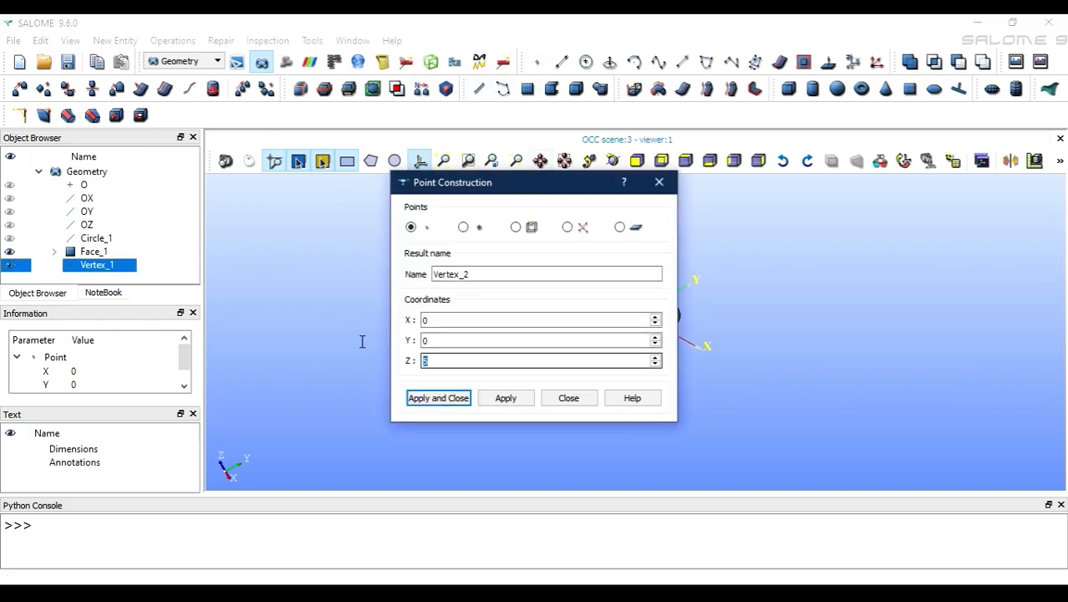
drag(503, 188, 636, 200)
double_click(567, 332)
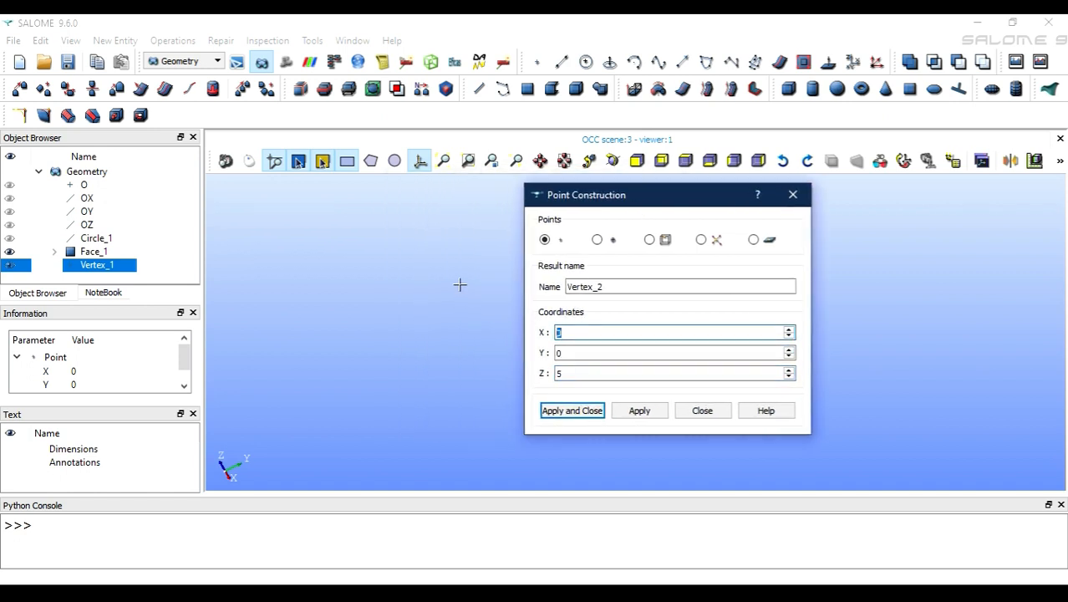
click(638, 410)
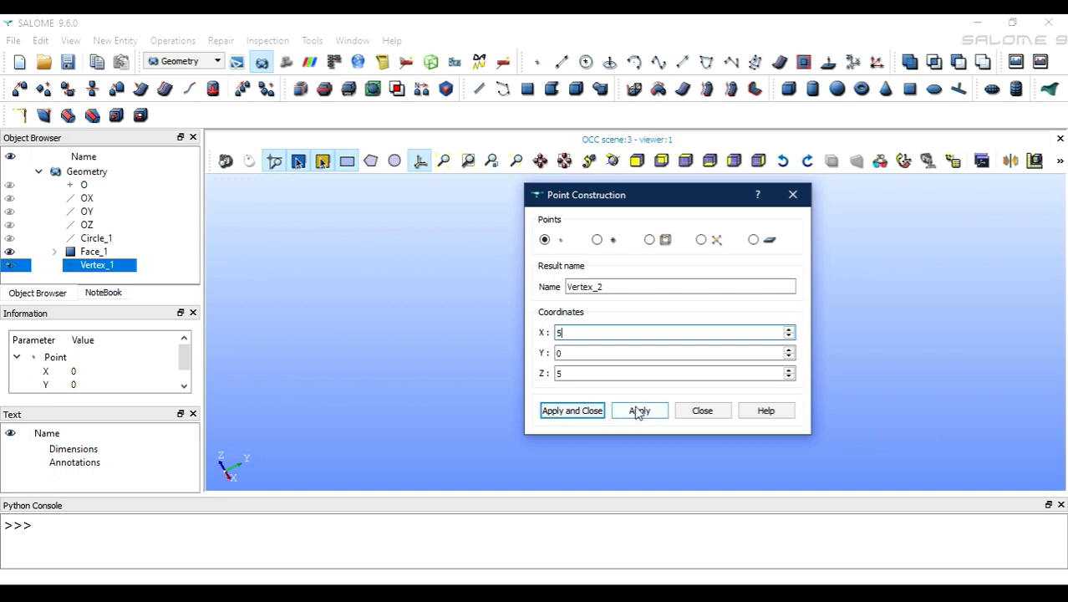
Step: Create the path's end point at X 5, Y 0, Z 10 and finish point construction
drag(646, 197, 368, 194)
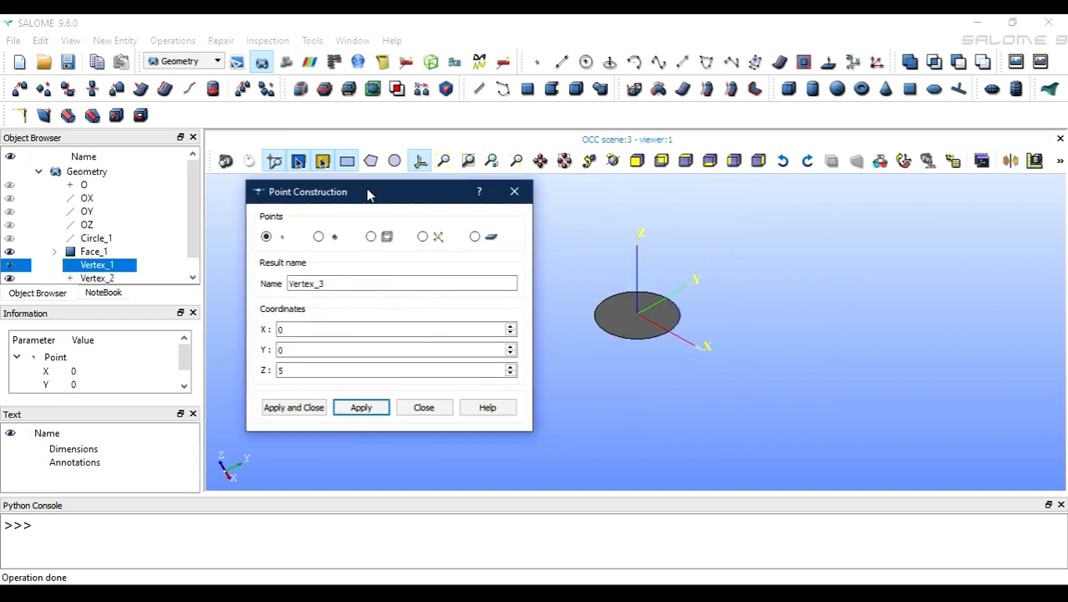
click(97, 279)
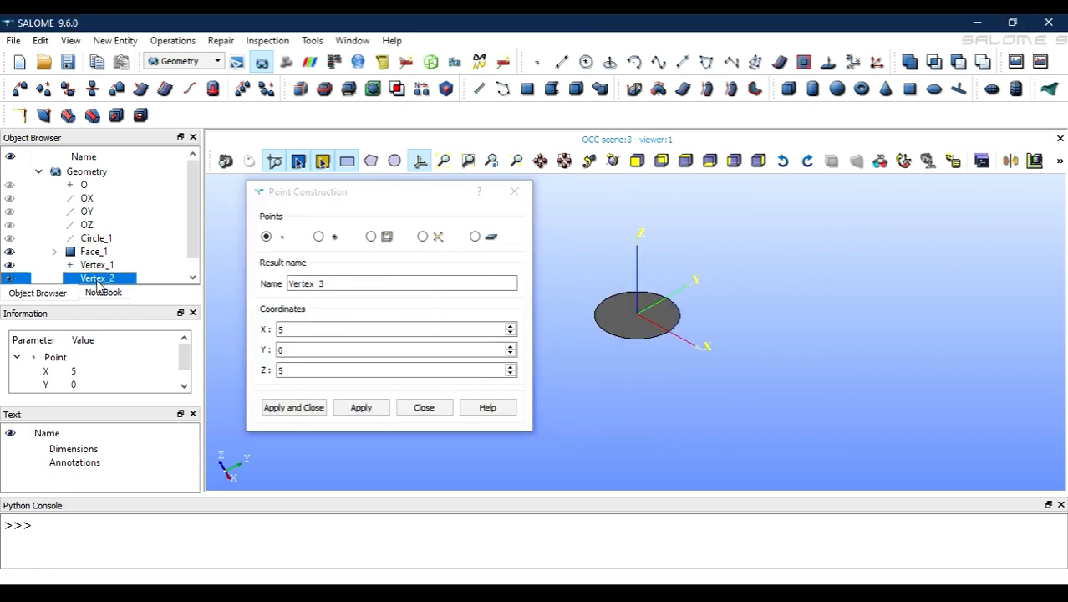
click(302, 372)
drag(302, 373, 205, 359)
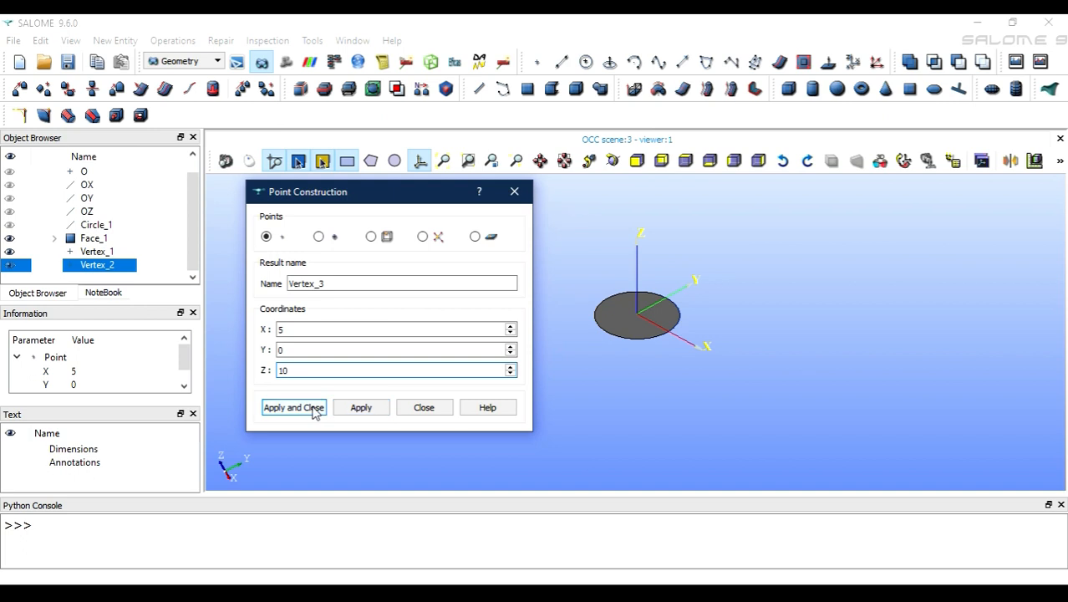
click(315, 410)
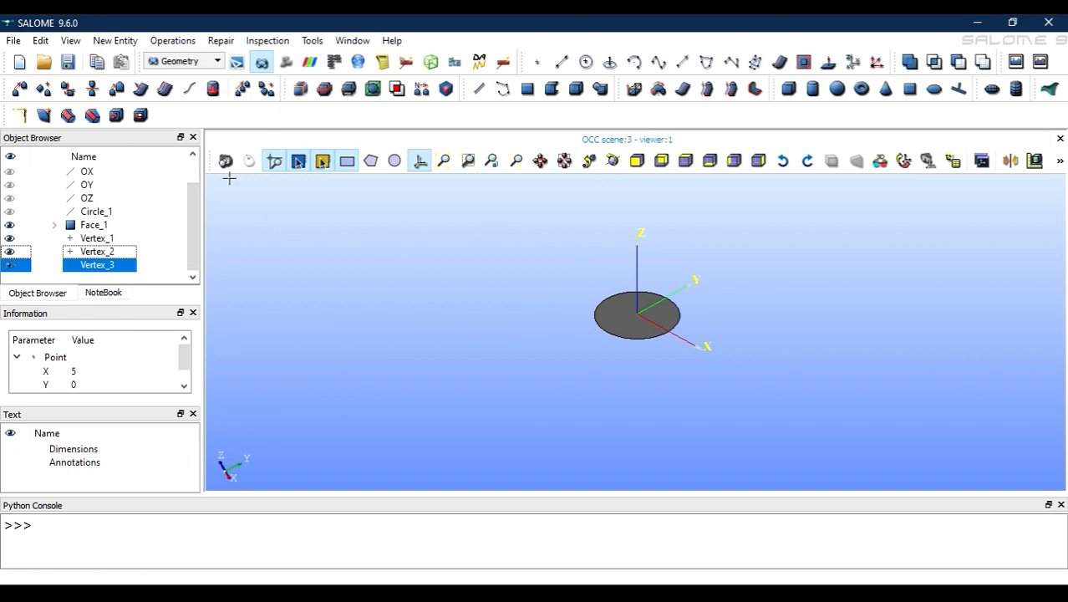
Step: Create a line from the origin point O to Vertex_1
click(114, 239)
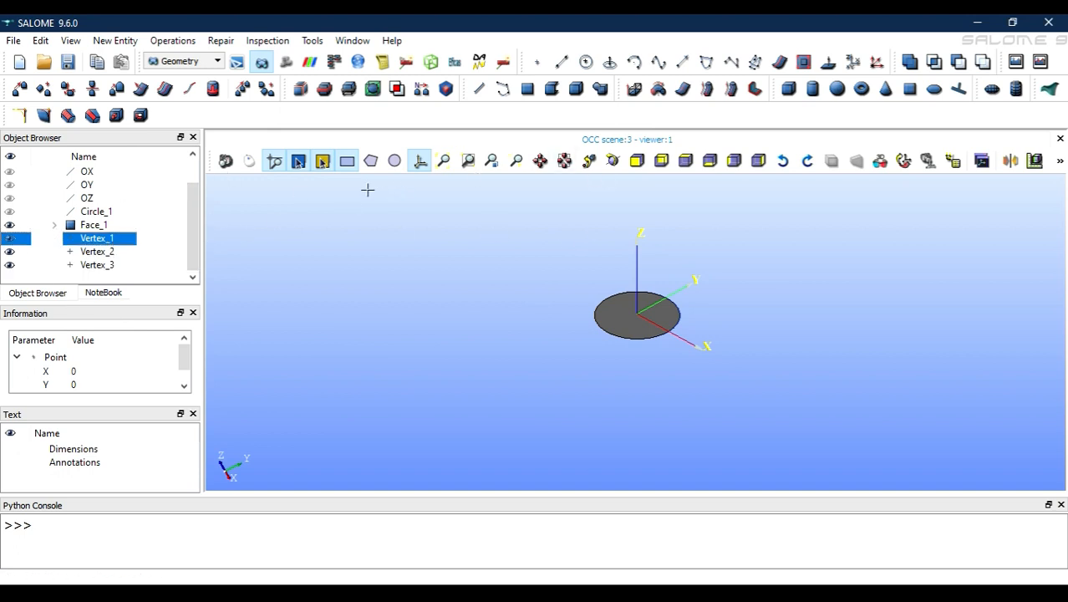
scroll(88, 180, up, 1)
click(92, 185)
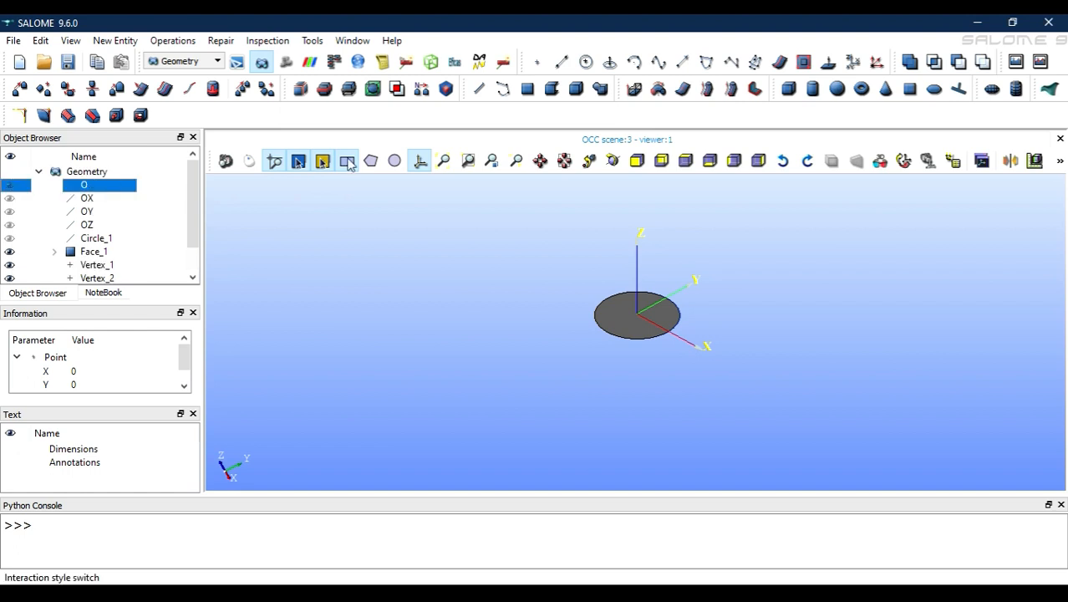
click(565, 66)
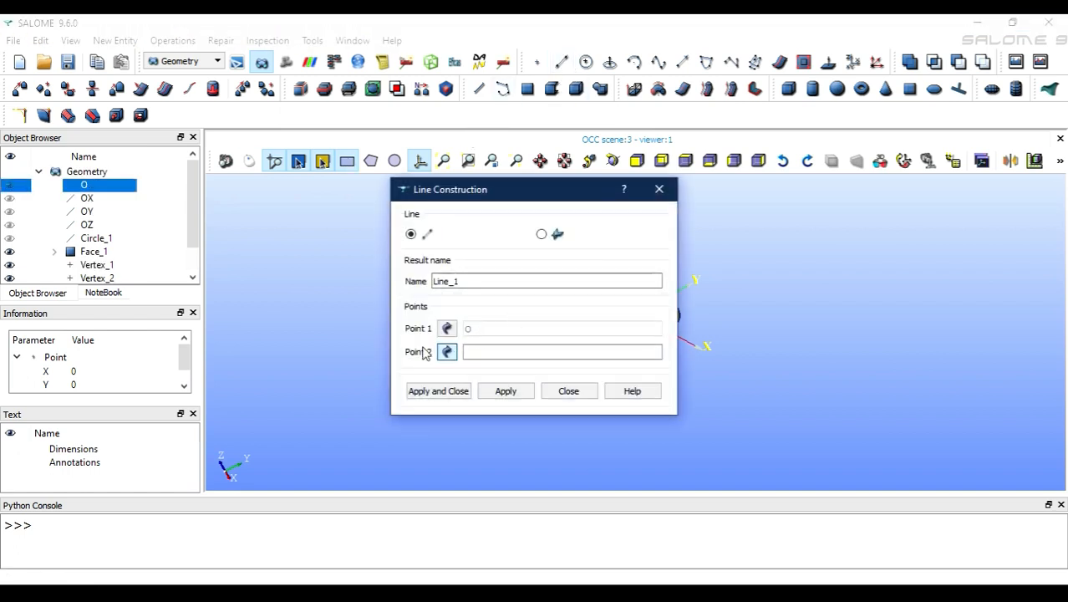
click(96, 265)
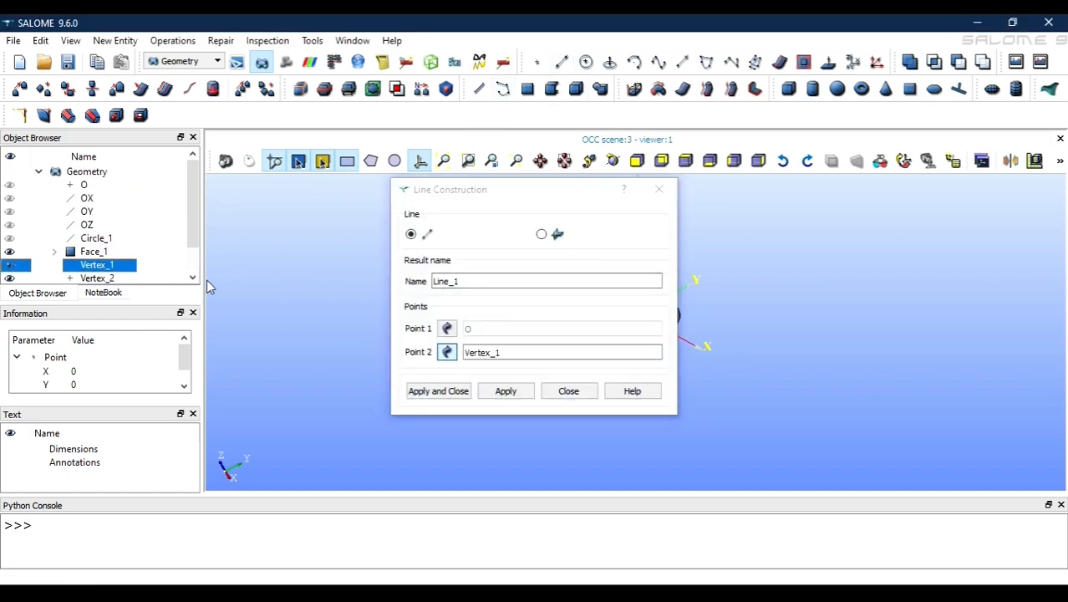
click(501, 391)
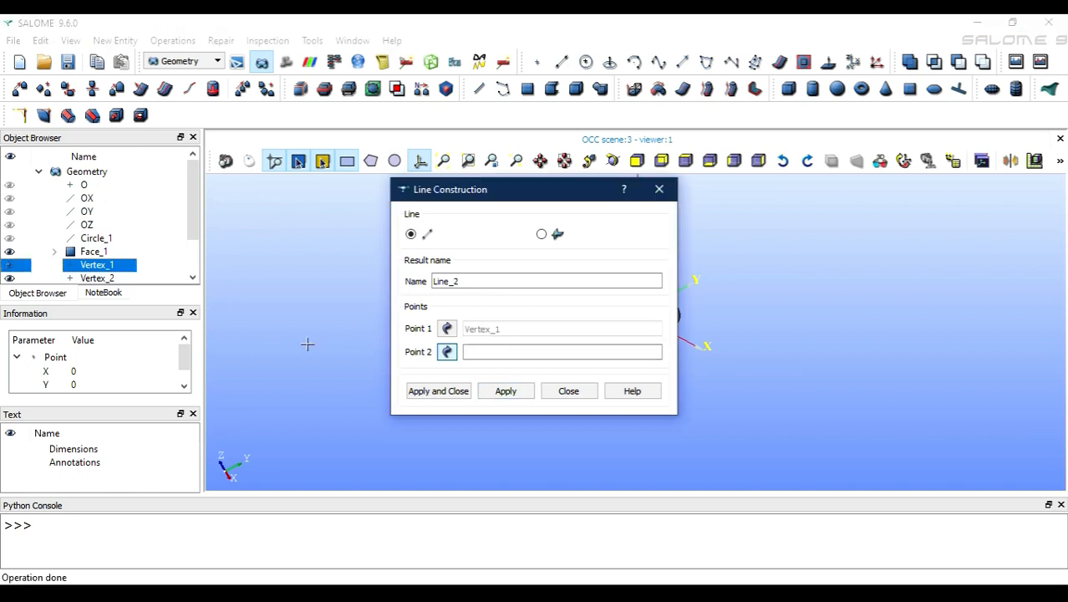
Step: Create lines from Vertex_1 to Vertex_2 and from Vertex_2 to Vertex_3
click(116, 280)
click(116, 278)
click(495, 393)
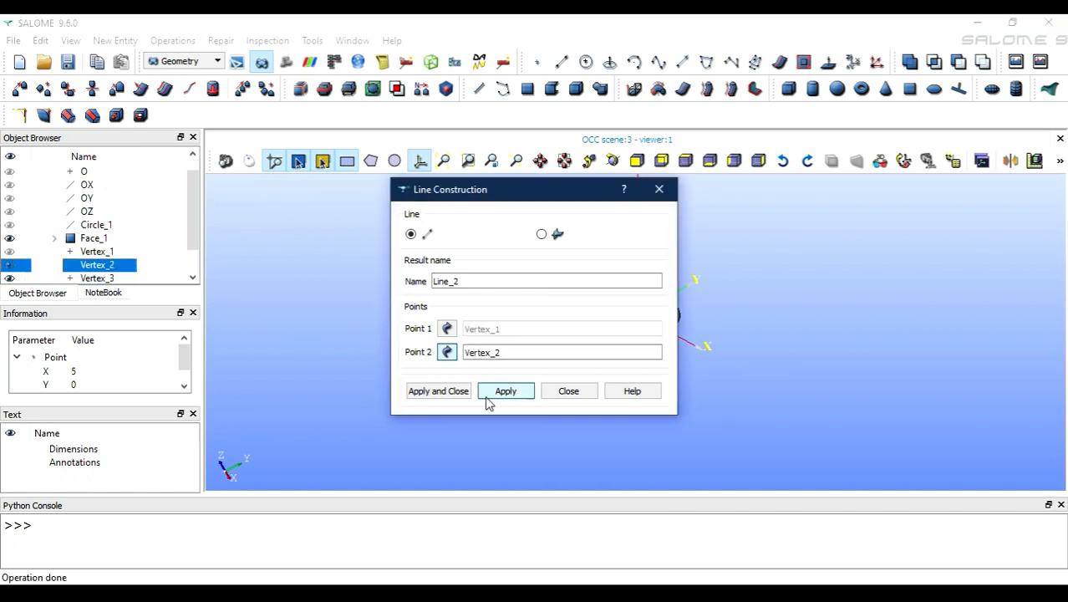
click(125, 278)
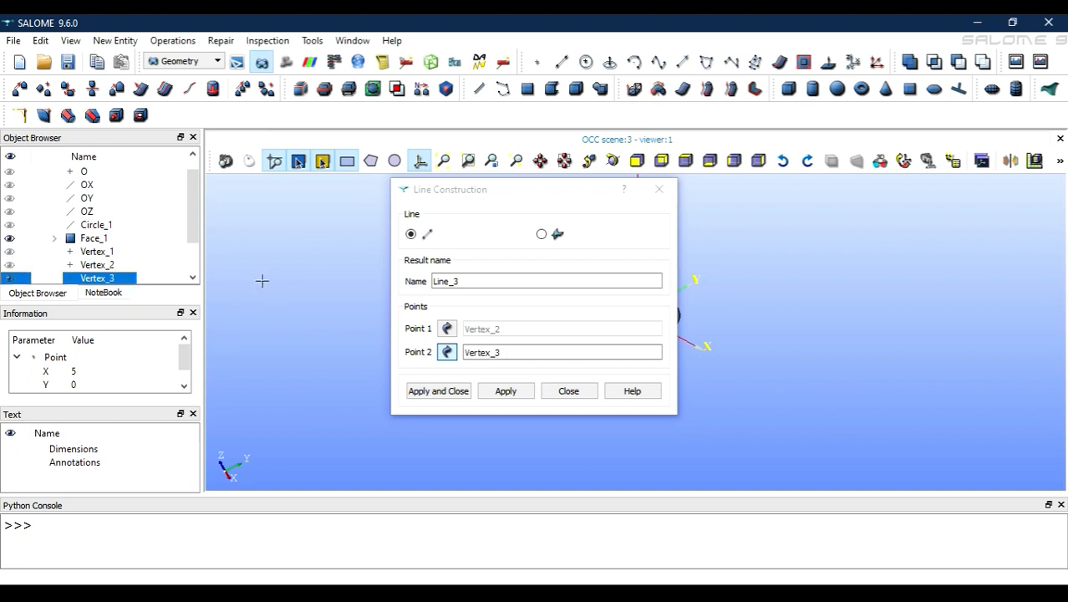
click(434, 391)
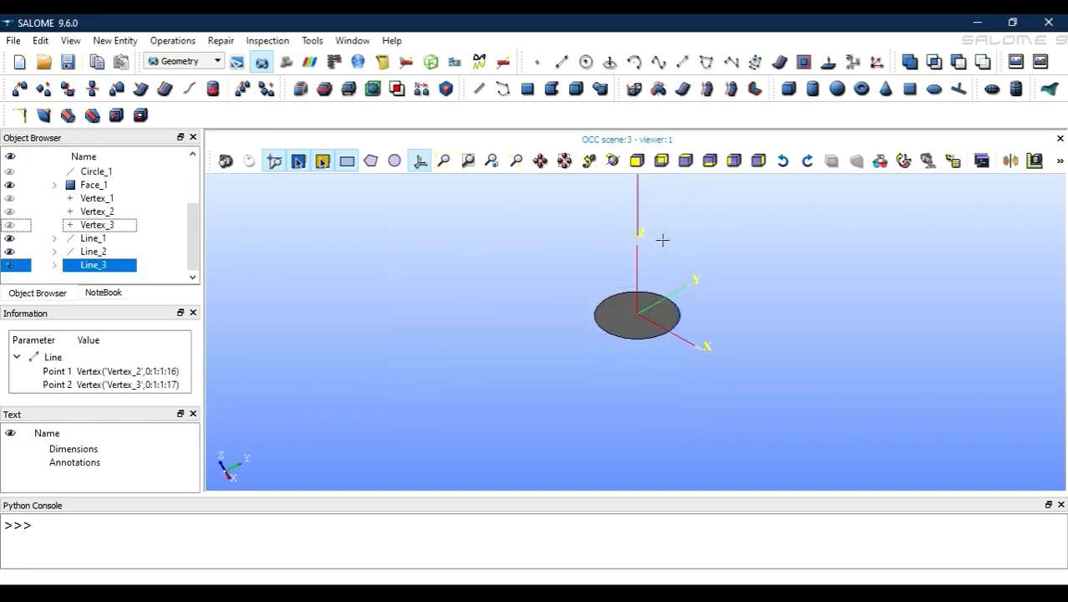
Step: Examine the three-line path and circular face from several standard views, ending with the view facing the XZ plane
scroll(662, 240, down, 5)
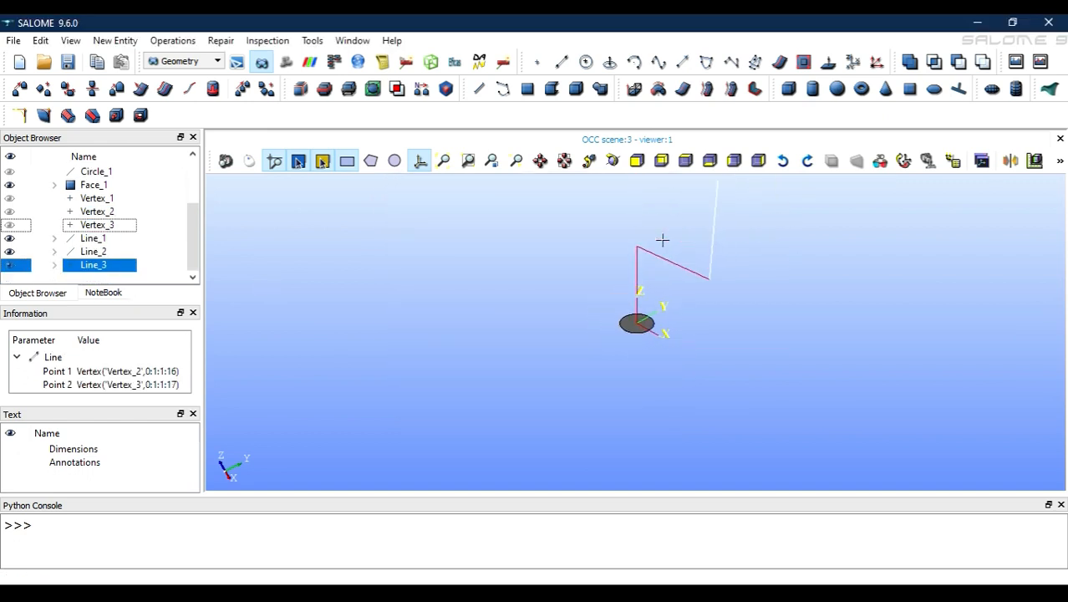
scroll(662, 240, down, 2)
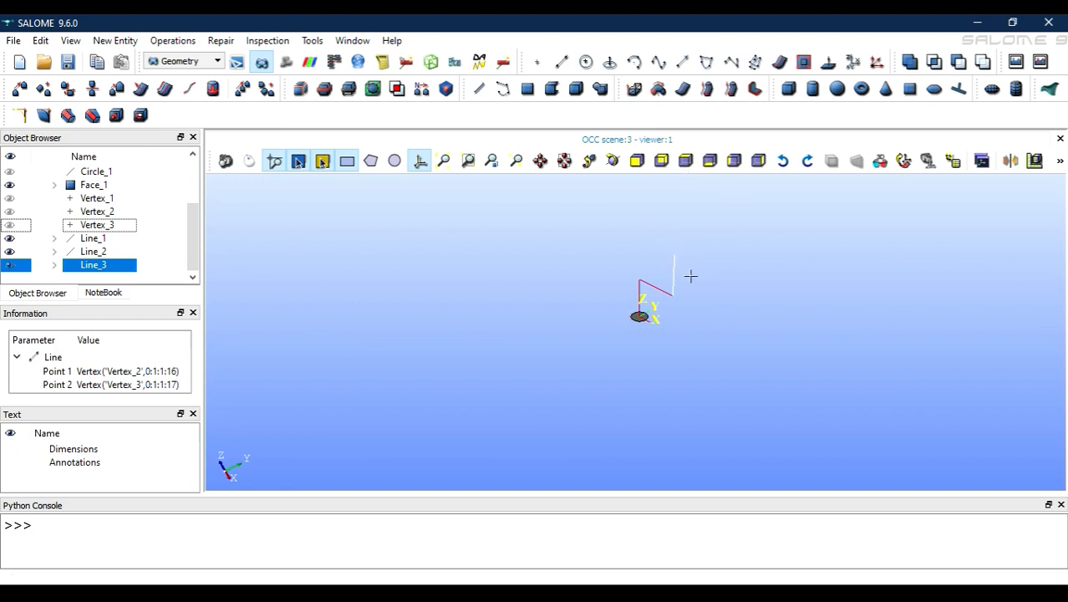
click(637, 160)
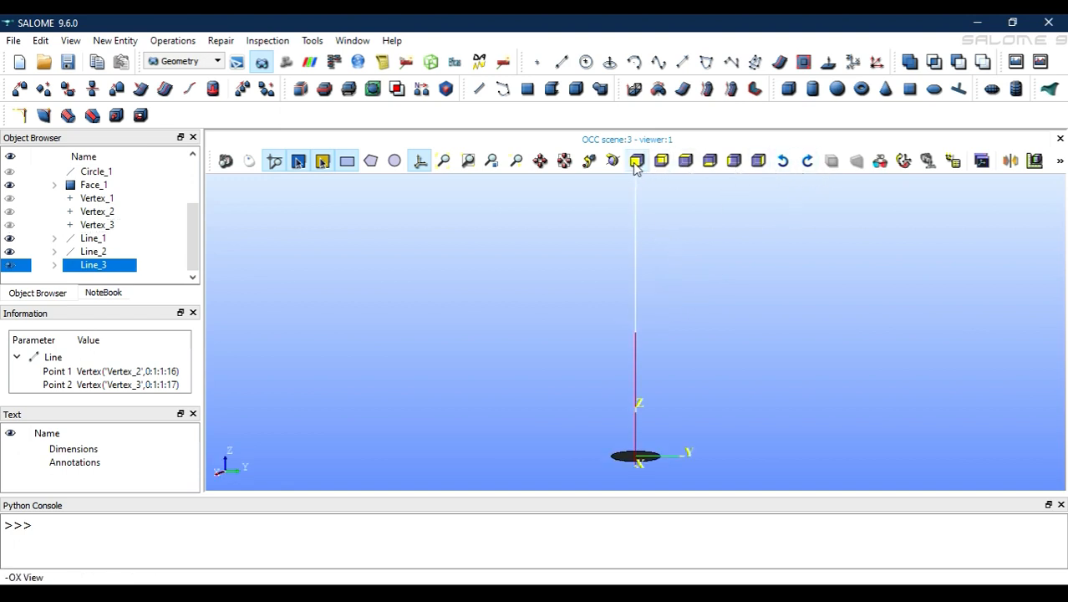
click(683, 164)
click(709, 162)
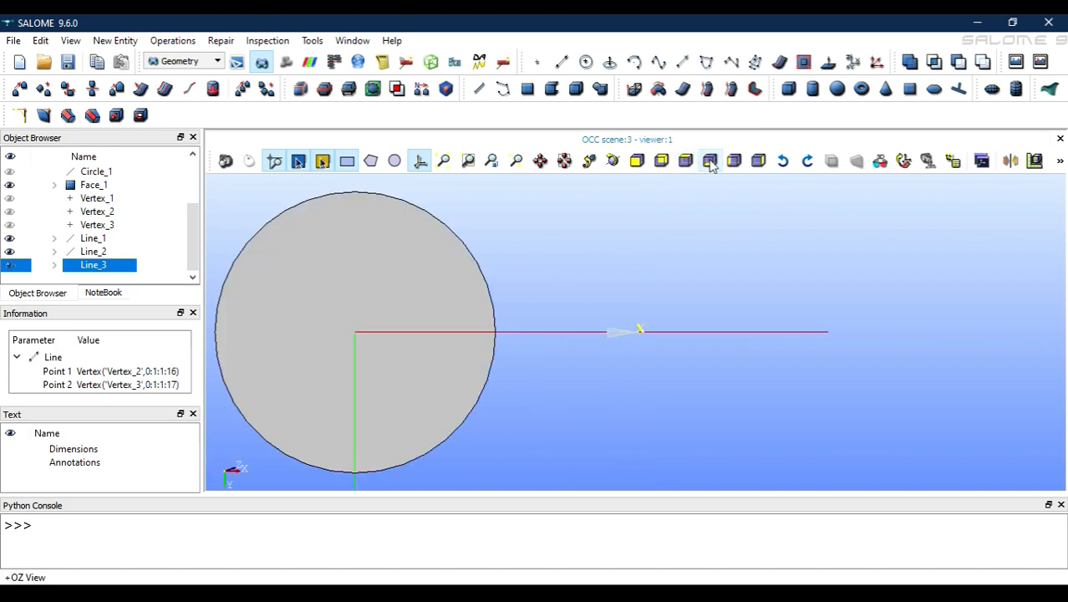
click(734, 163)
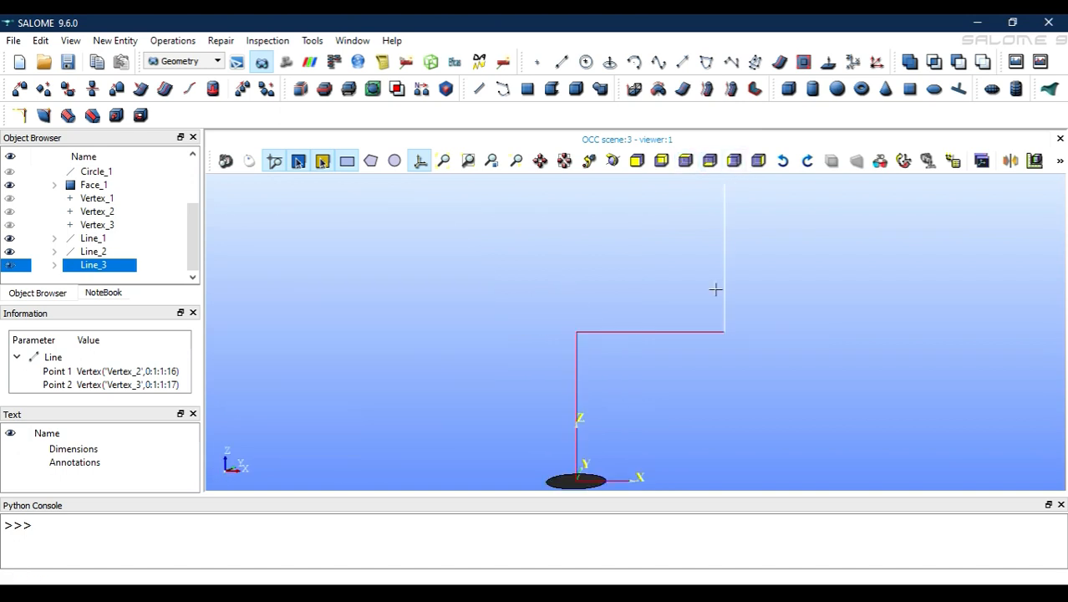
scroll(715, 289, down, 3)
scroll(706, 306, down, 1)
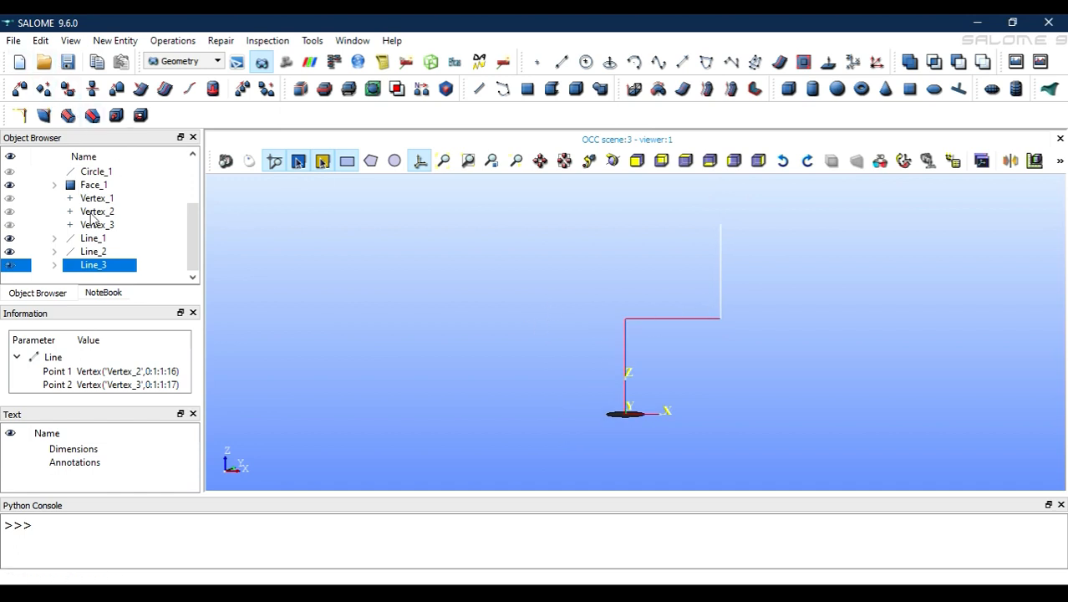
Step: Build a wire from the connected edges Line_1, Line_2 and Line_3 with tolerance 1e-07
click(92, 240)
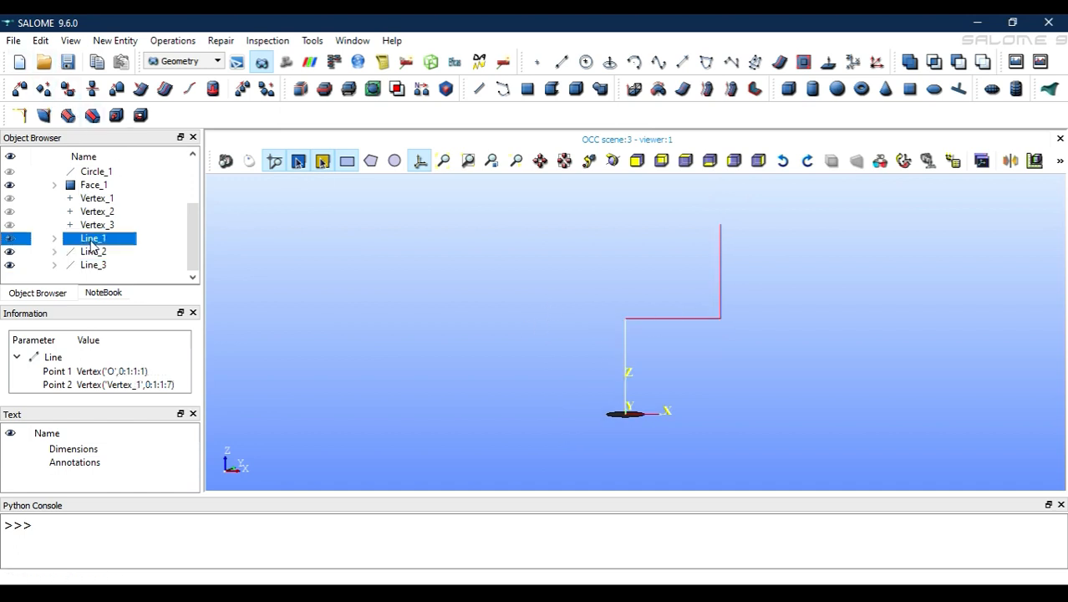
ctrl+click(94, 253)
ctrl+click(98, 266)
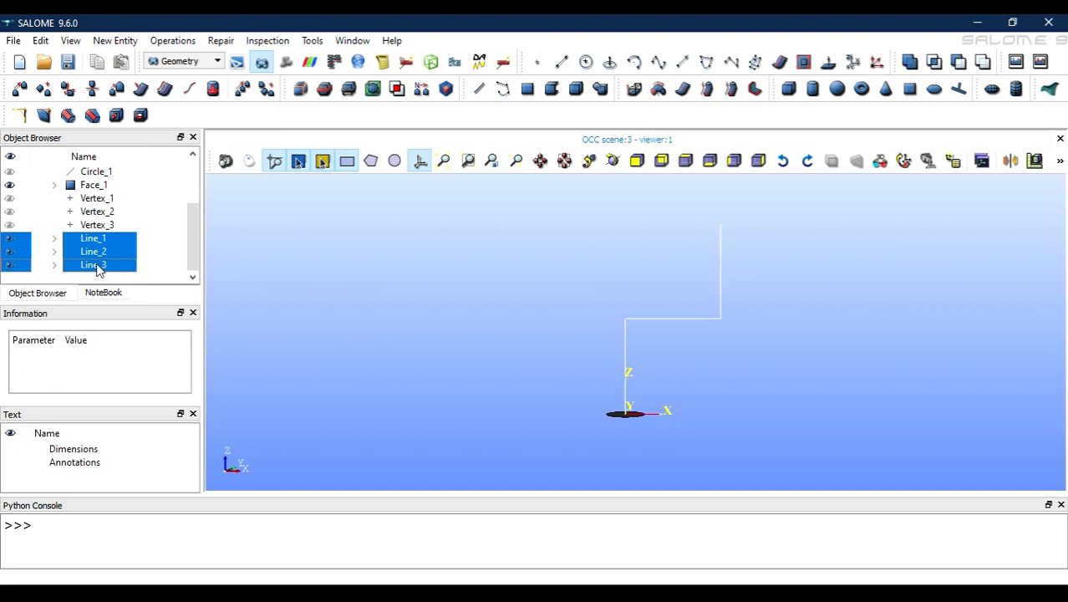
click(114, 40)
mouse_move(201, 209)
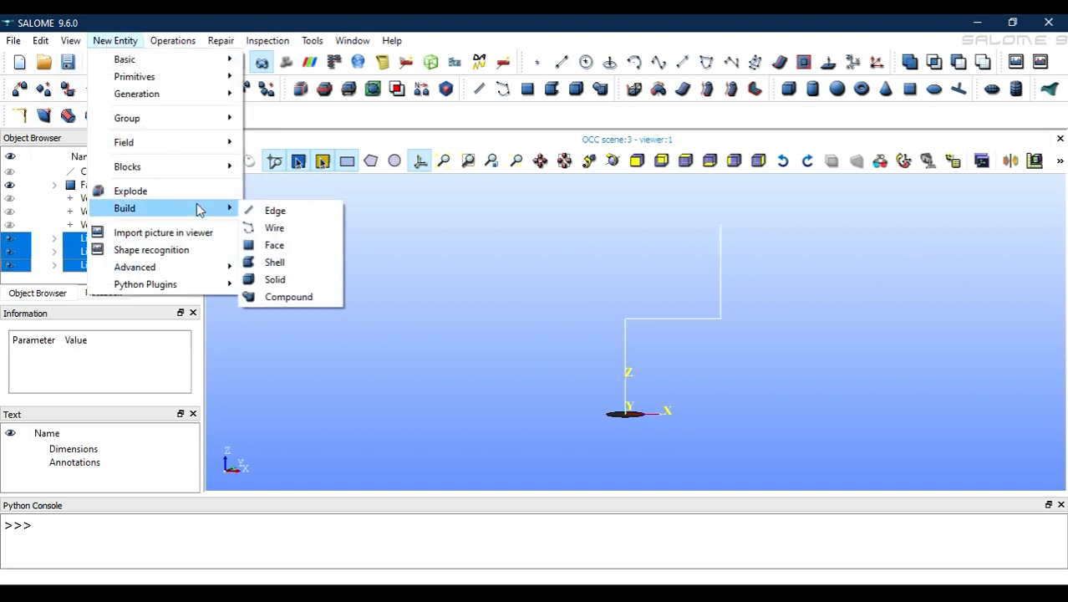
click(259, 228)
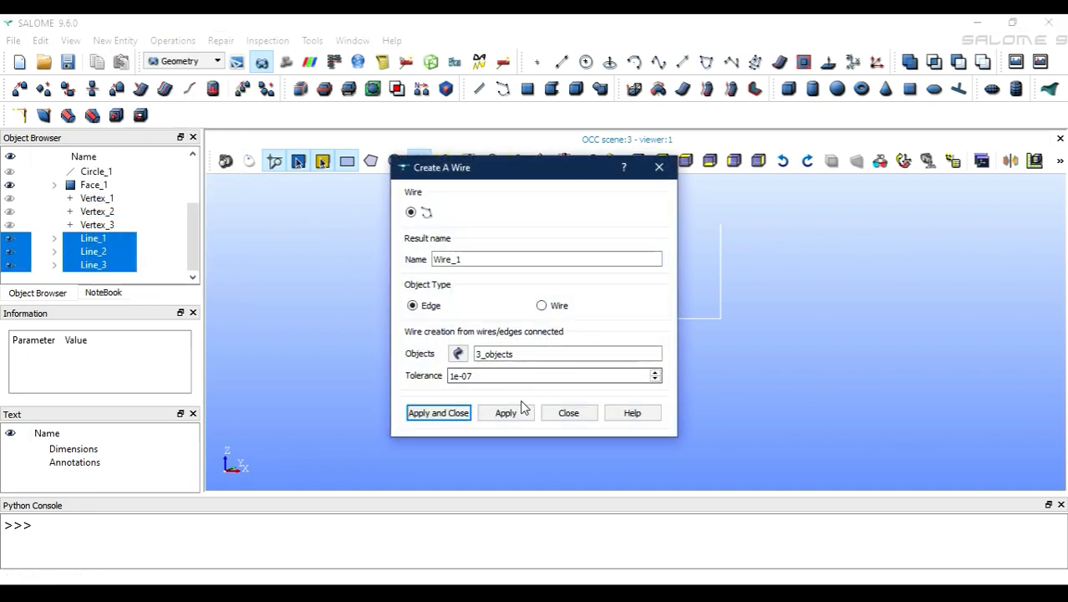
click(443, 412)
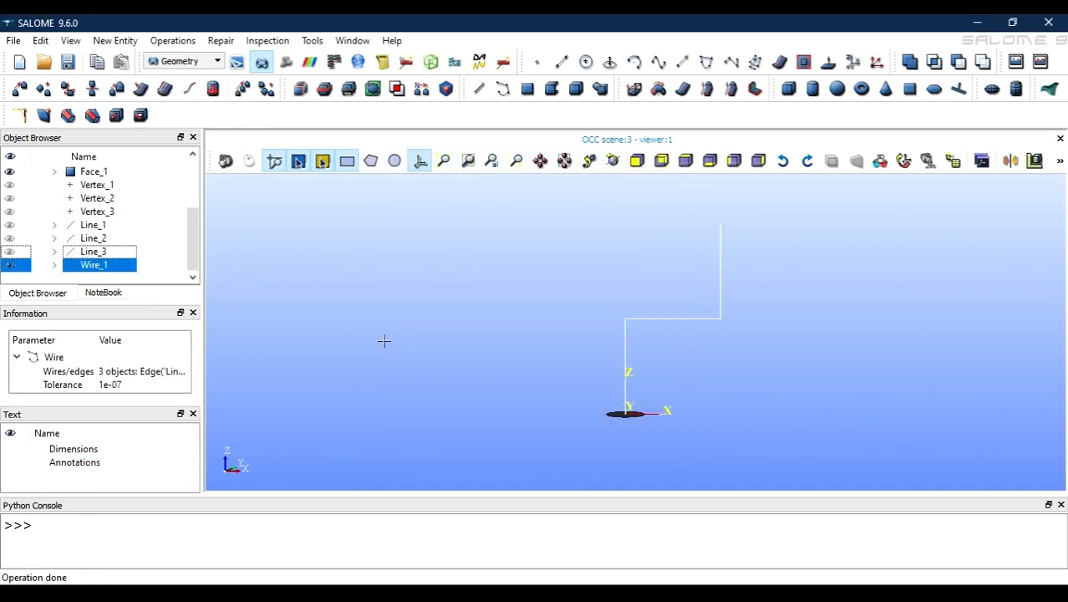
scroll(588, 325, up, 2)
scroll(588, 325, down, 5)
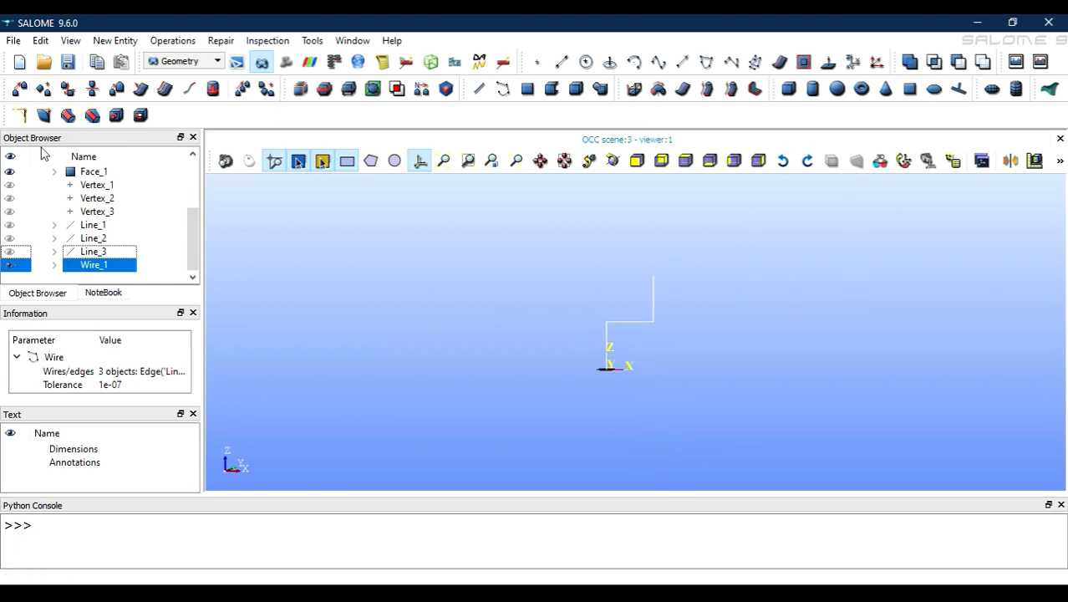
click(20, 115)
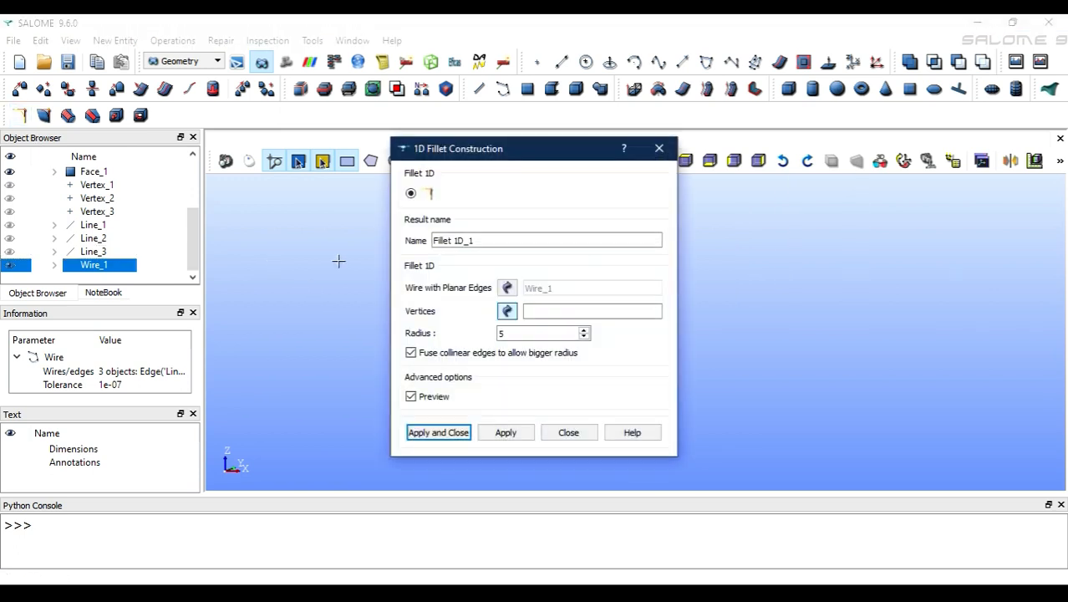
drag(503, 333, 486, 331)
text(2)
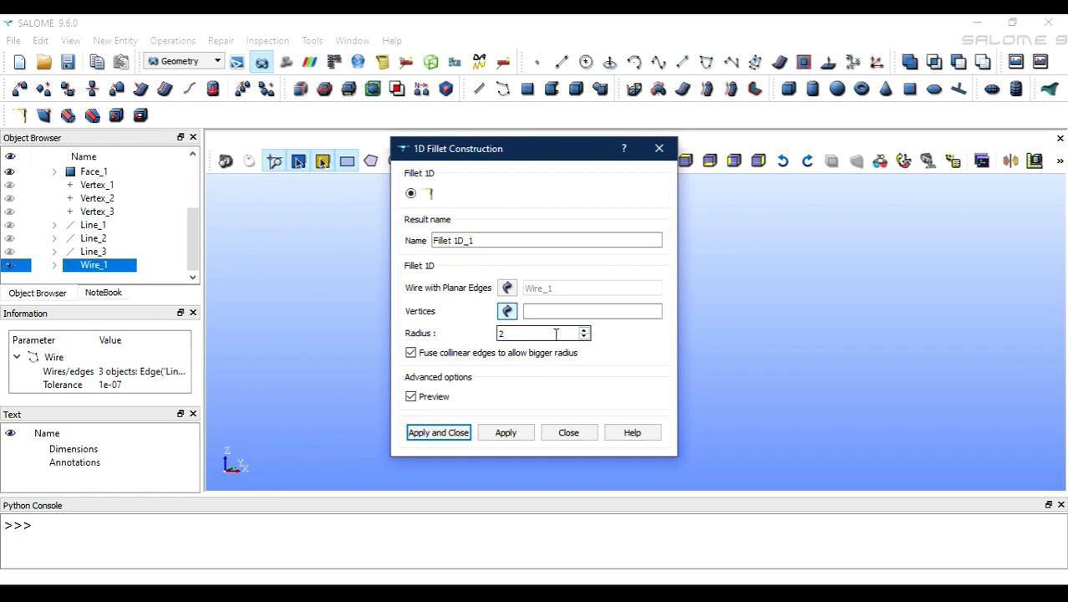
drag(556, 334, 444, 320)
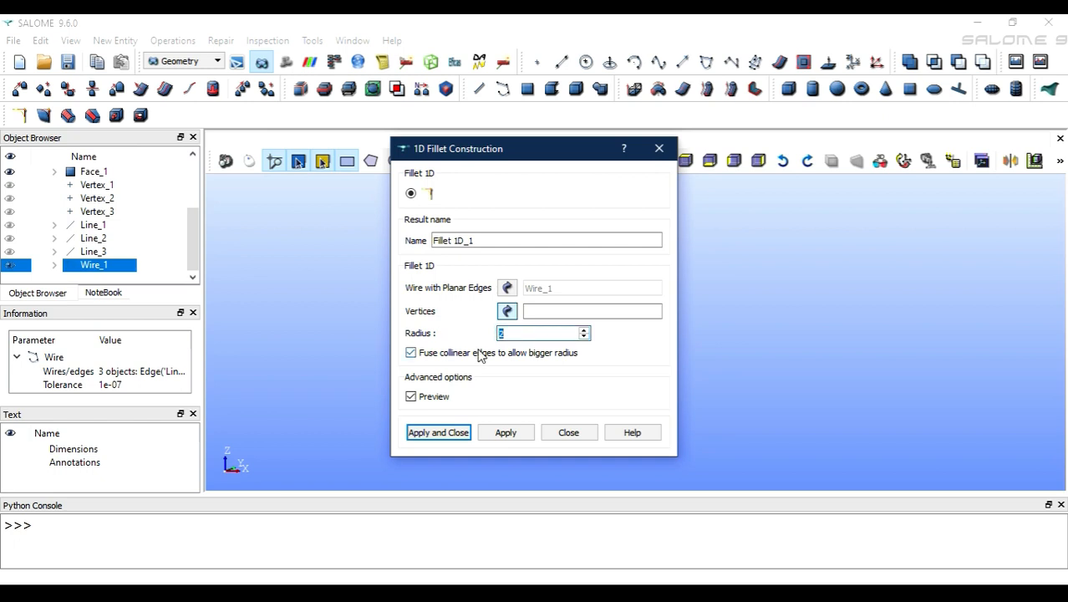
click(507, 311)
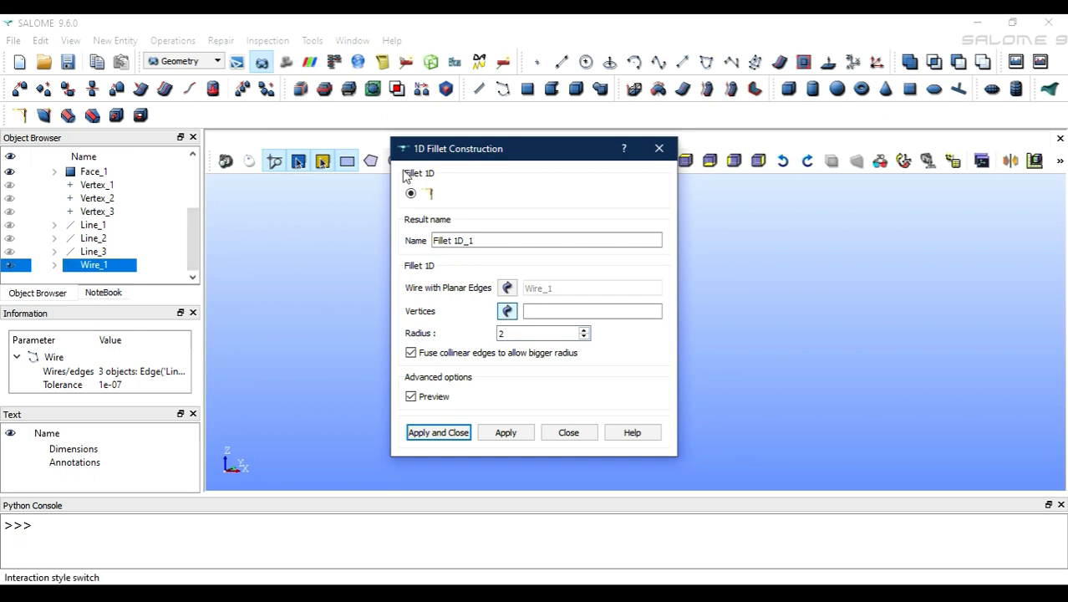
drag(489, 149, 852, 240)
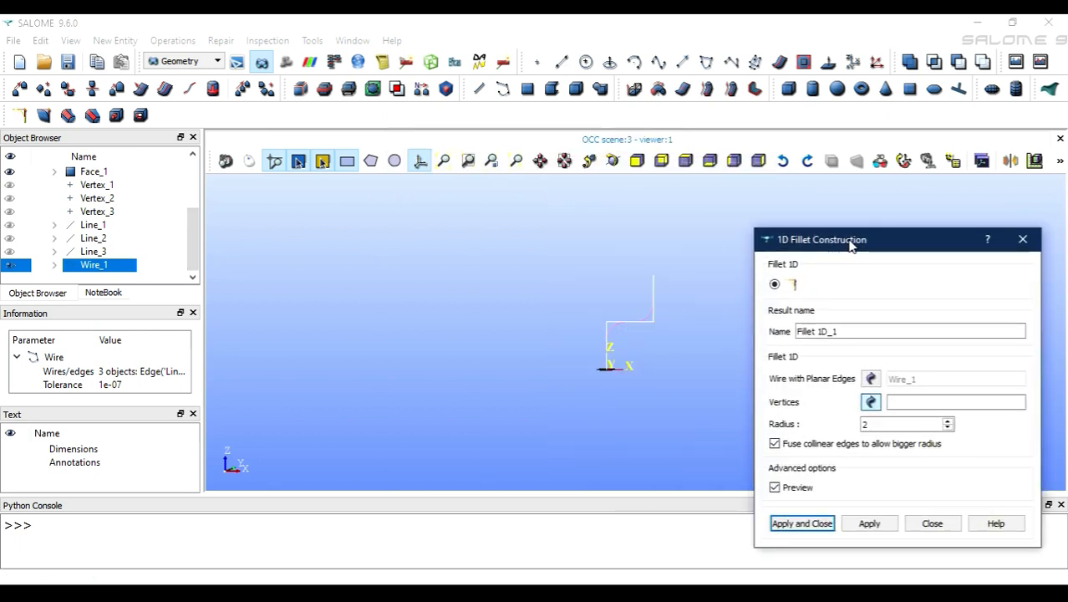
click(88, 186)
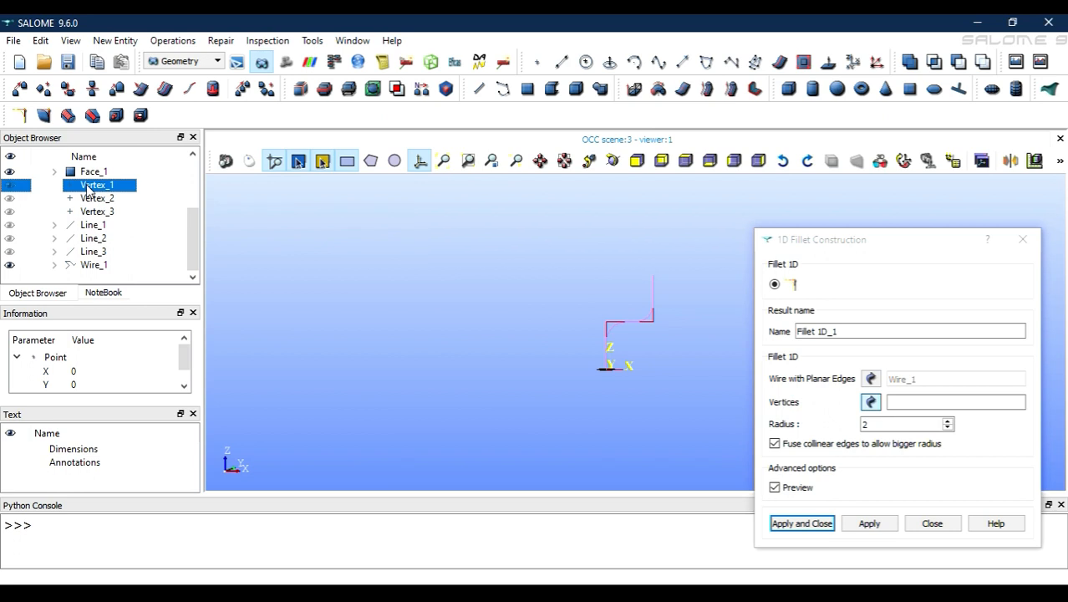
drag(886, 246, 798, 192)
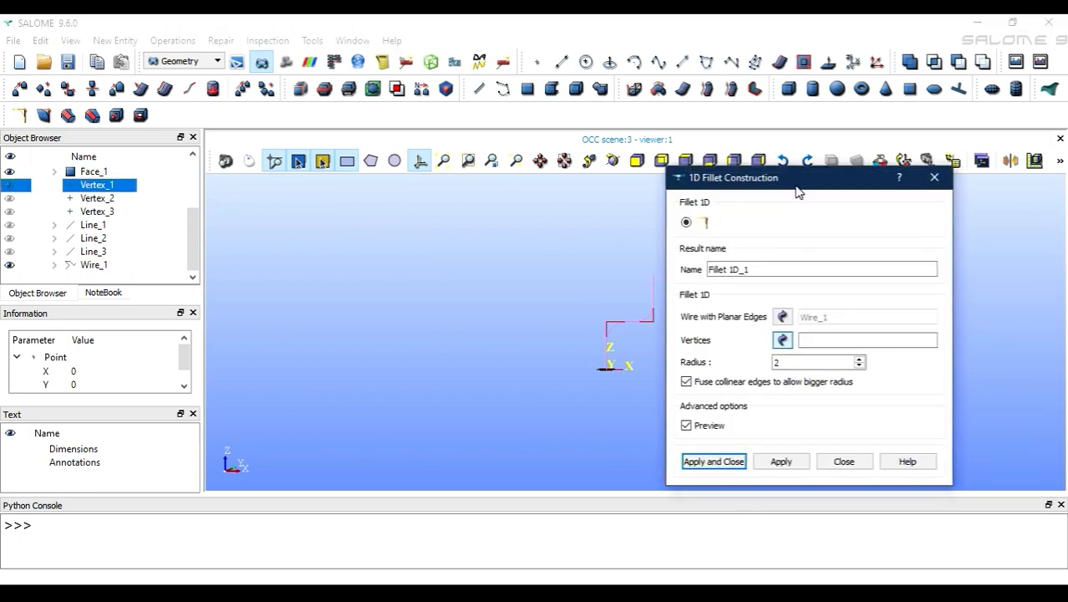
click(833, 465)
Step: Explode Wire_1 into sub-shapes of type Vertex and check which wire point each resulting vertex marks
click(94, 254)
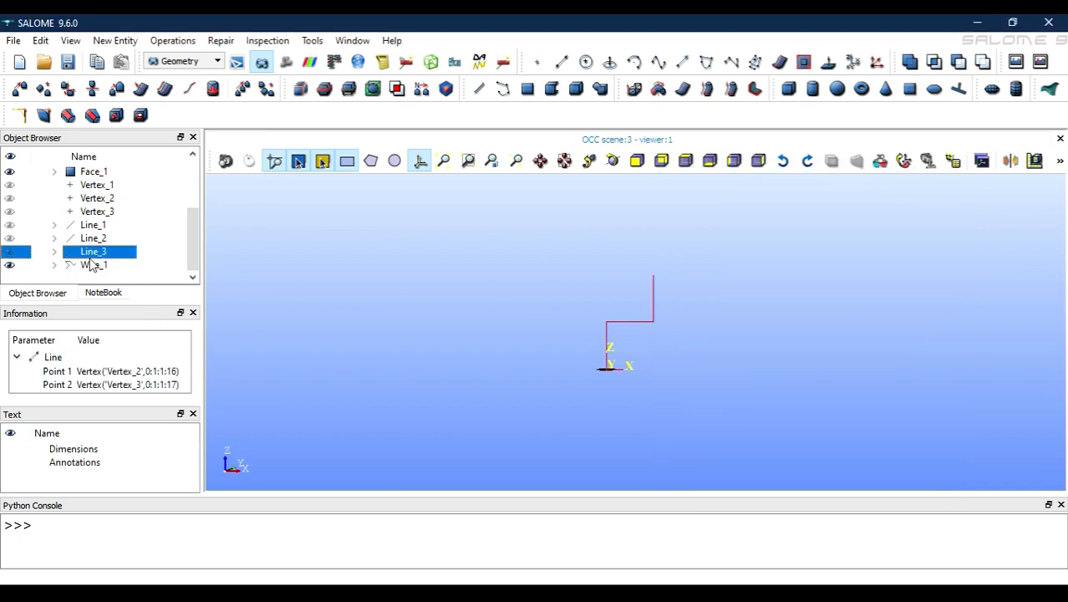
click(93, 266)
click(115, 40)
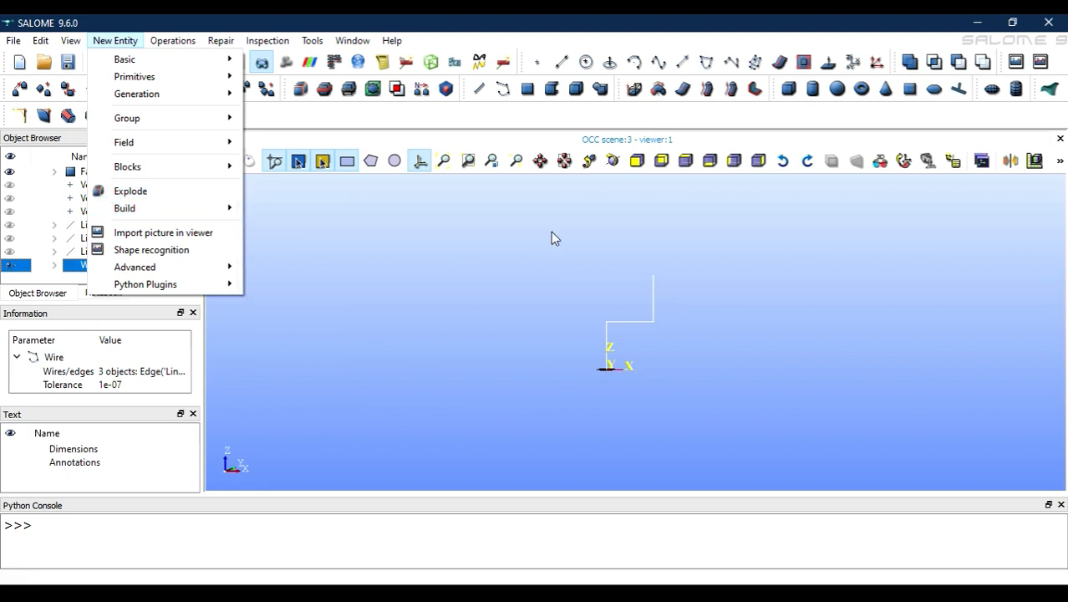
click(117, 190)
click(572, 260)
click(548, 282)
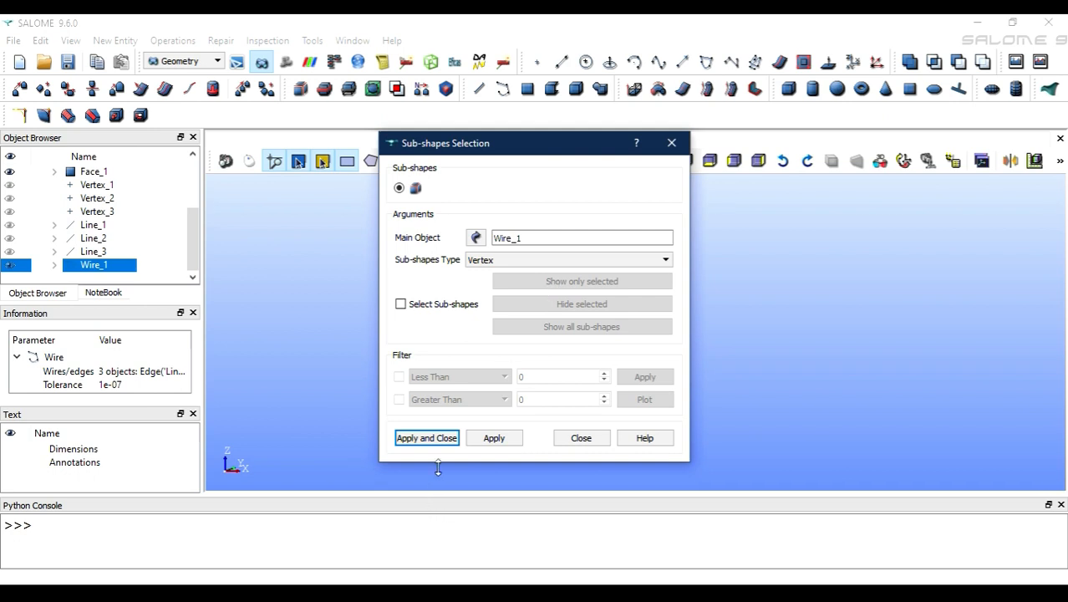
click(426, 438)
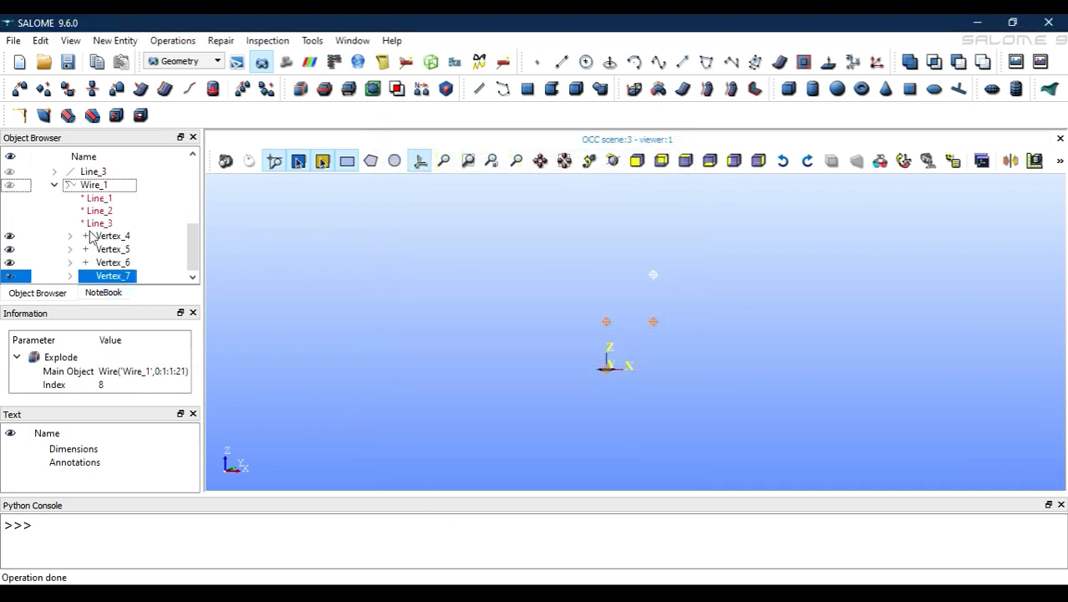
click(116, 238)
click(123, 250)
click(123, 263)
click(118, 277)
click(119, 250)
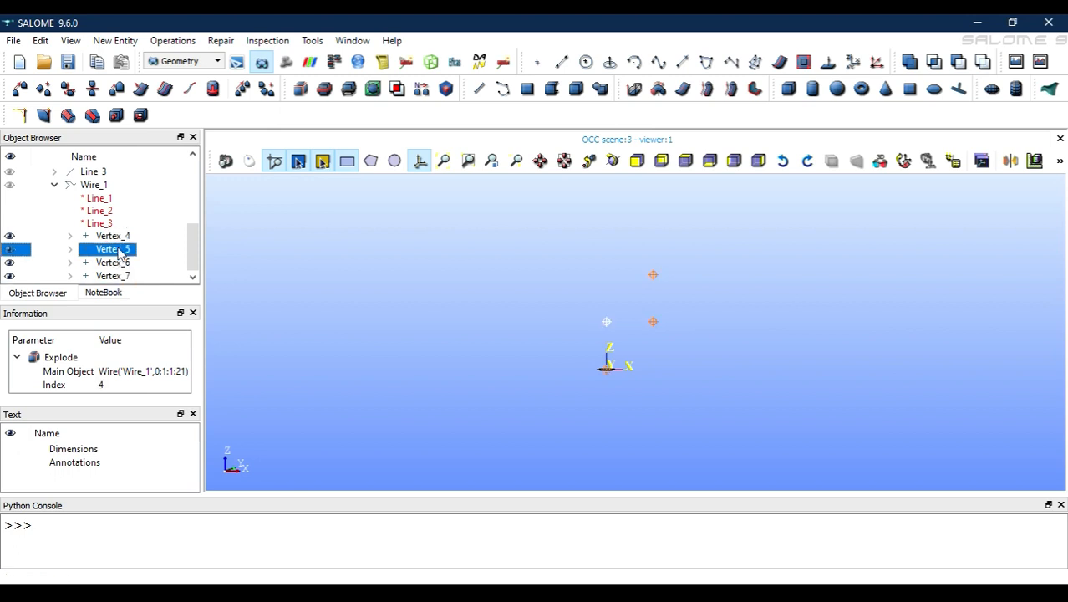
Step: Set up a 1D fillet on Wire_1 with radius 2
click(19, 115)
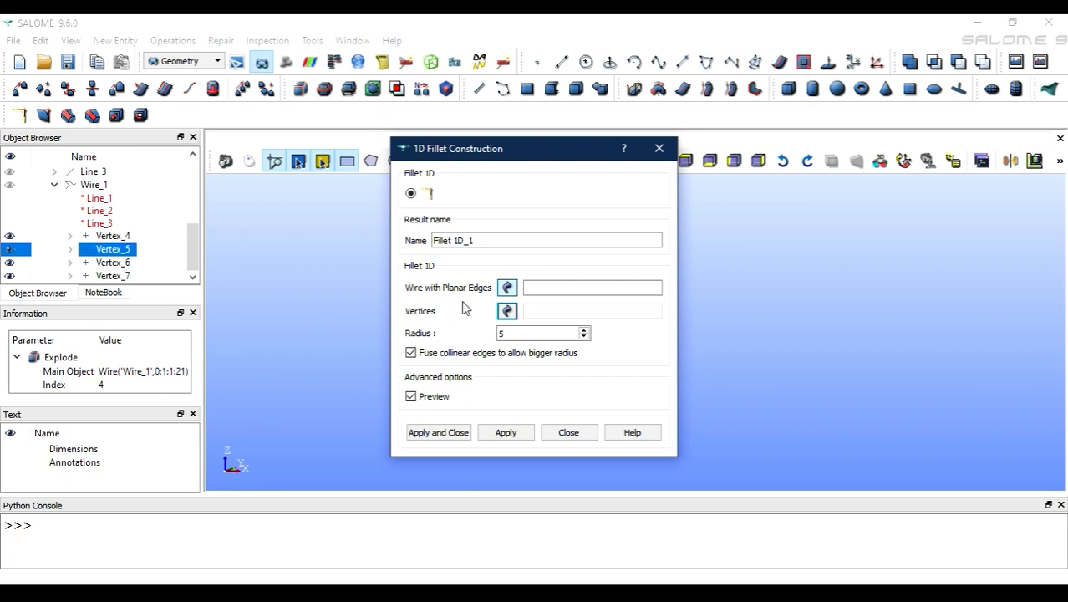
click(96, 185)
click(121, 250)
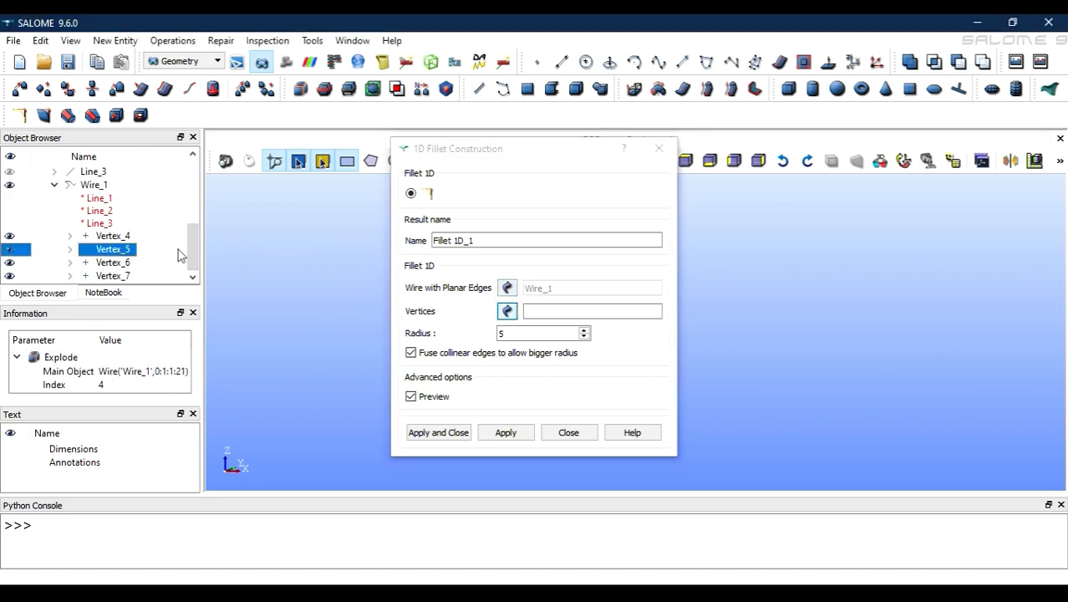
click(487, 155)
drag(497, 149, 284, 90)
double_click(287, 273)
text(2)
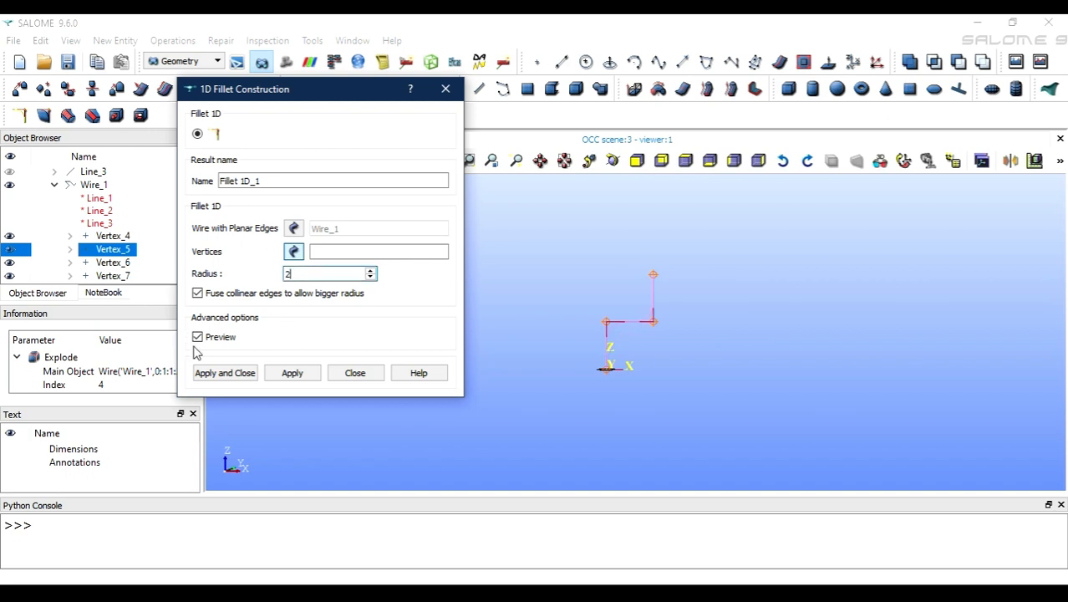
Step: Pick the wire's corner directly above the origin as the fillet vertex and create the fillet
click(128, 264)
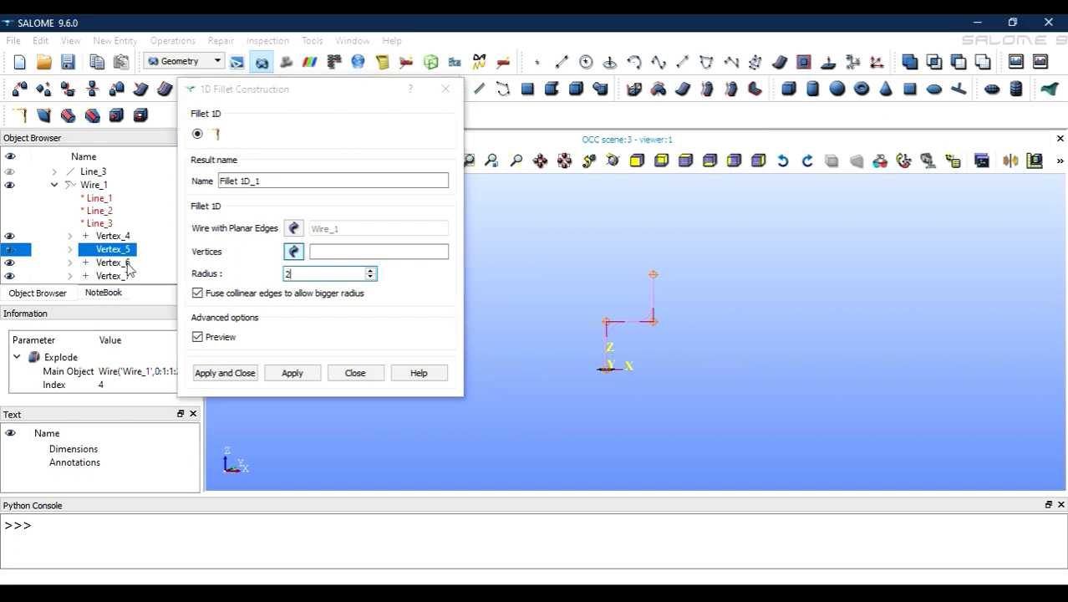
click(102, 186)
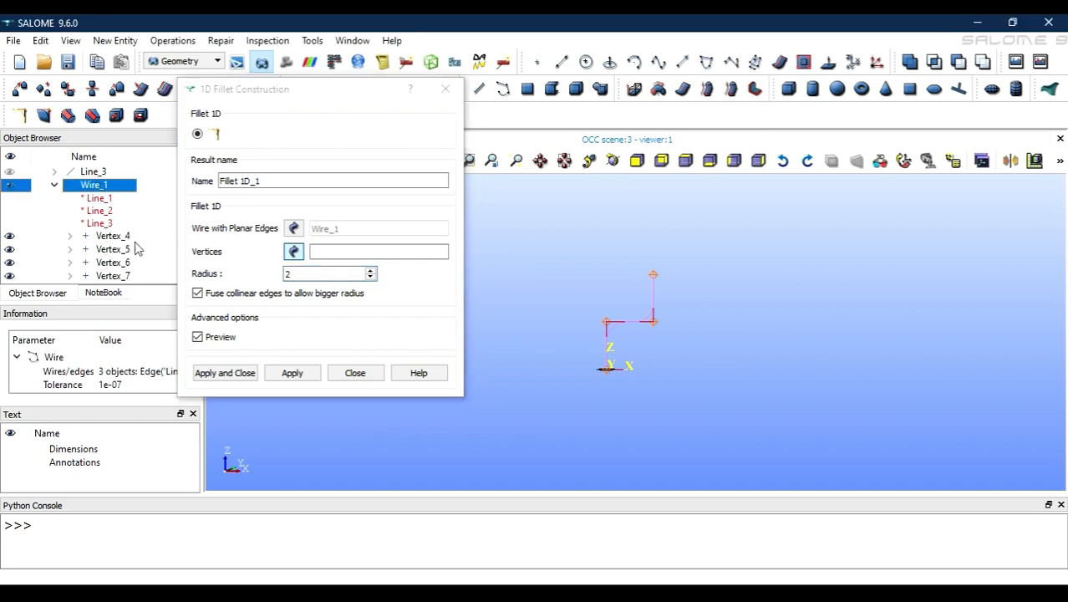
scroll(607, 321, up, 5)
click(622, 331)
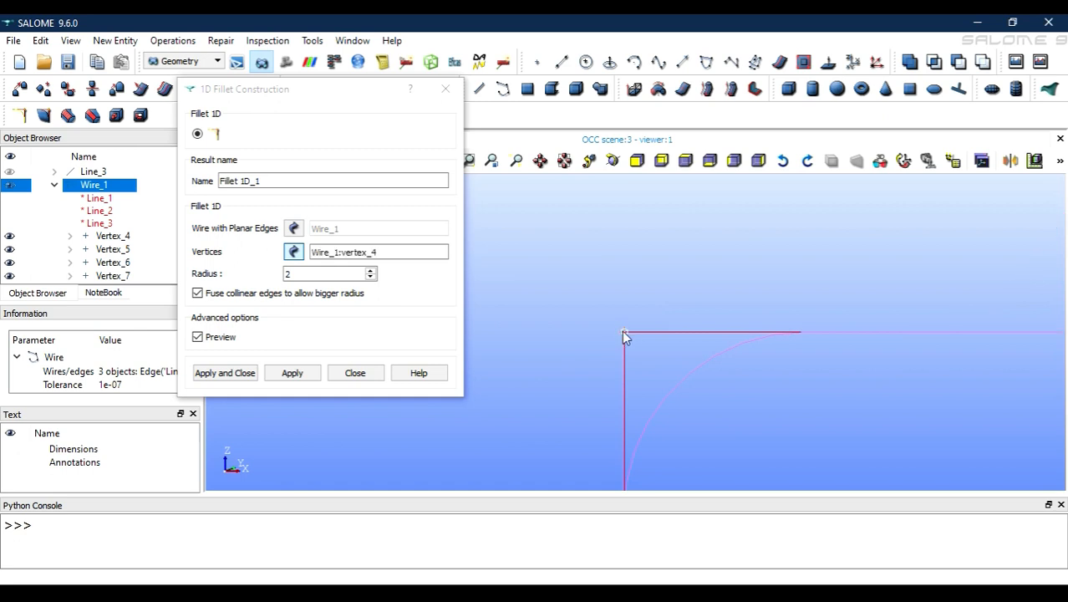
scroll(732, 357, down, 3)
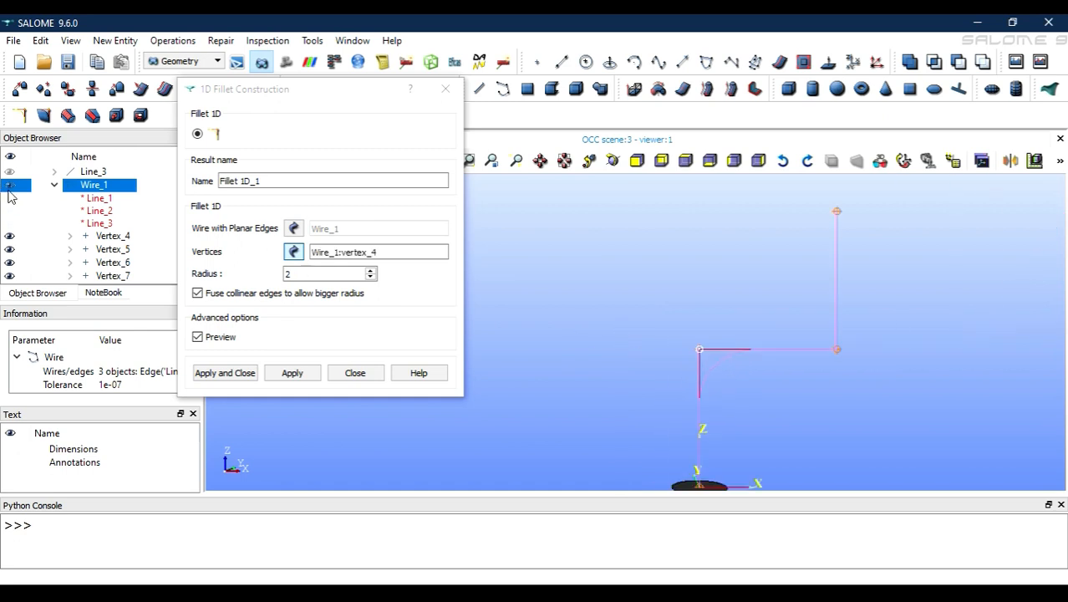
scroll(75, 207, up, 3)
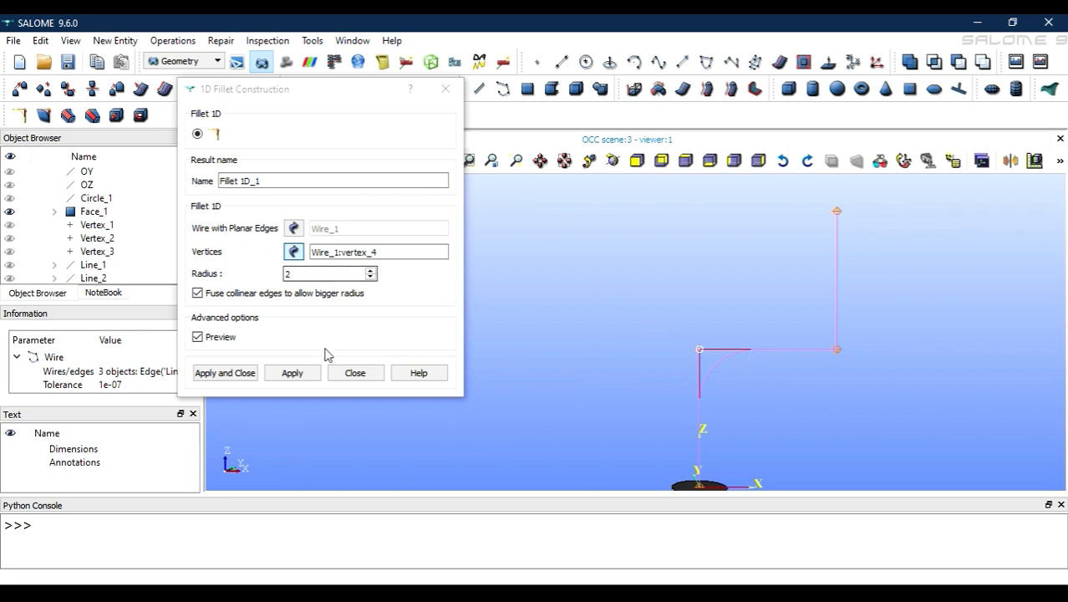
click(289, 373)
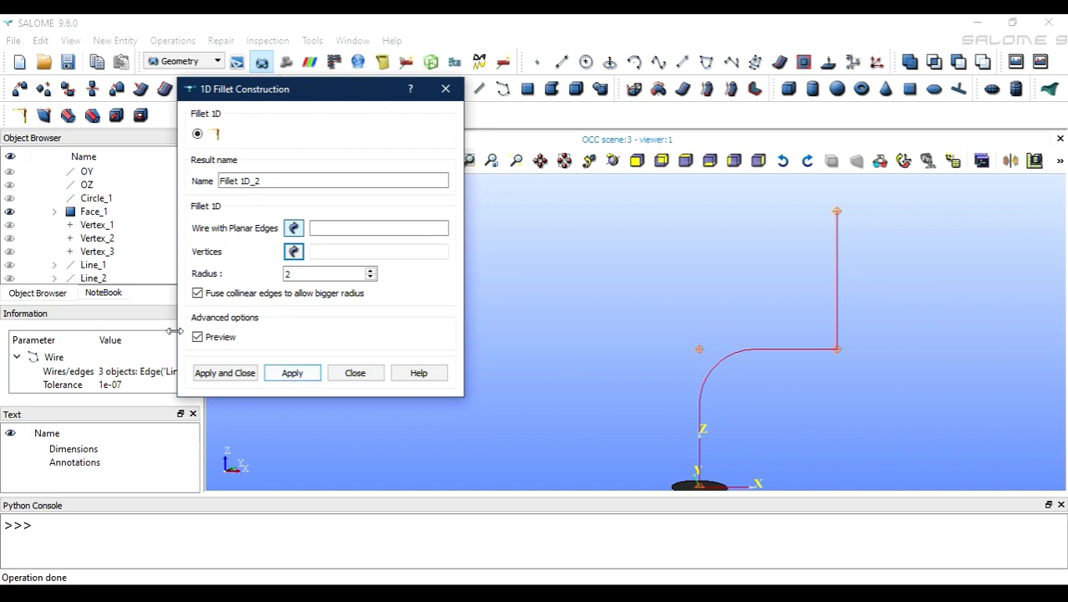
Step: Create a second 1D fillet with radius 3 on Fillet 1D_1 at the remaining sharp corner below the path's upper end
scroll(103, 250, down, 2)
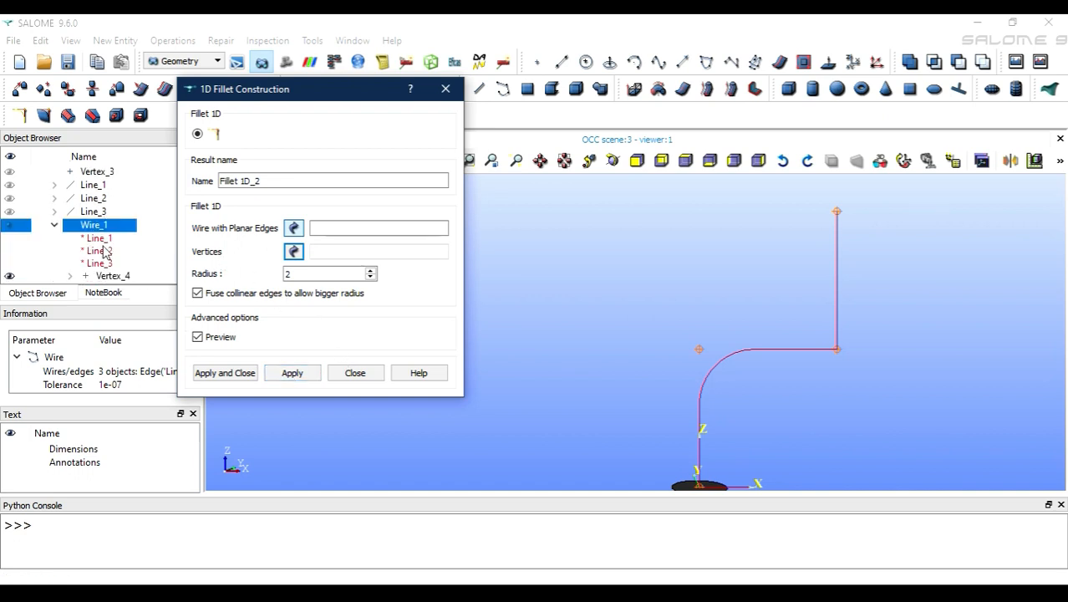
scroll(103, 250, down, 2)
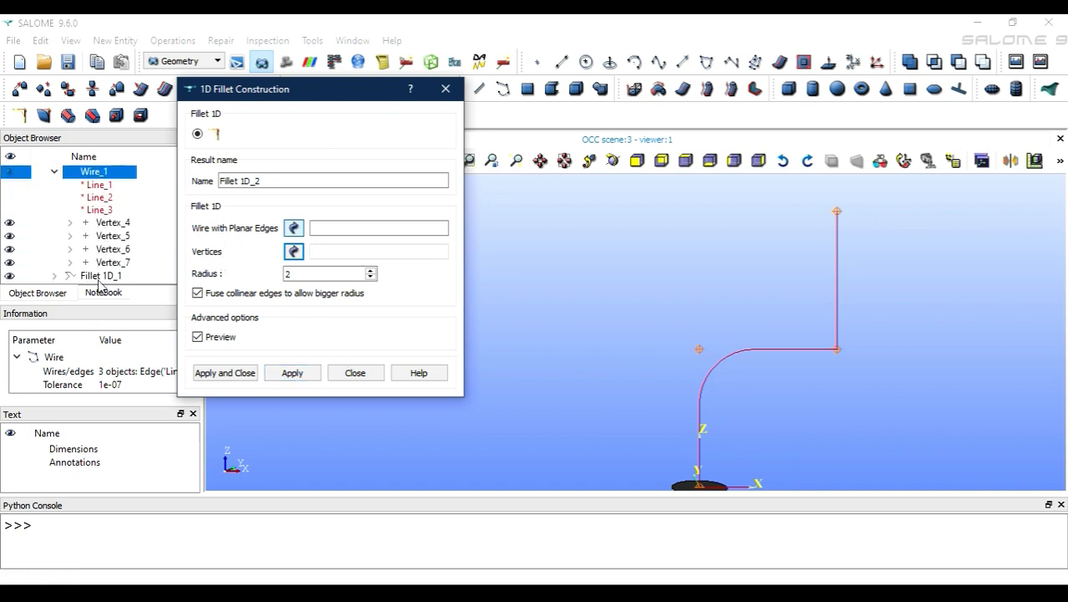
click(55, 277)
click(294, 231)
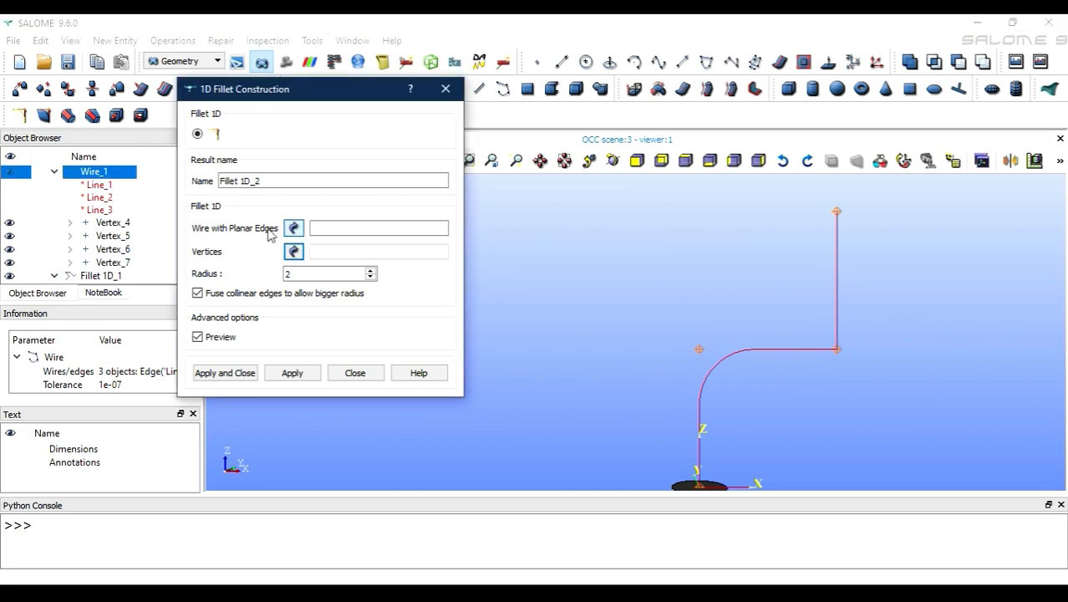
click(101, 276)
scroll(106, 267, down, 1)
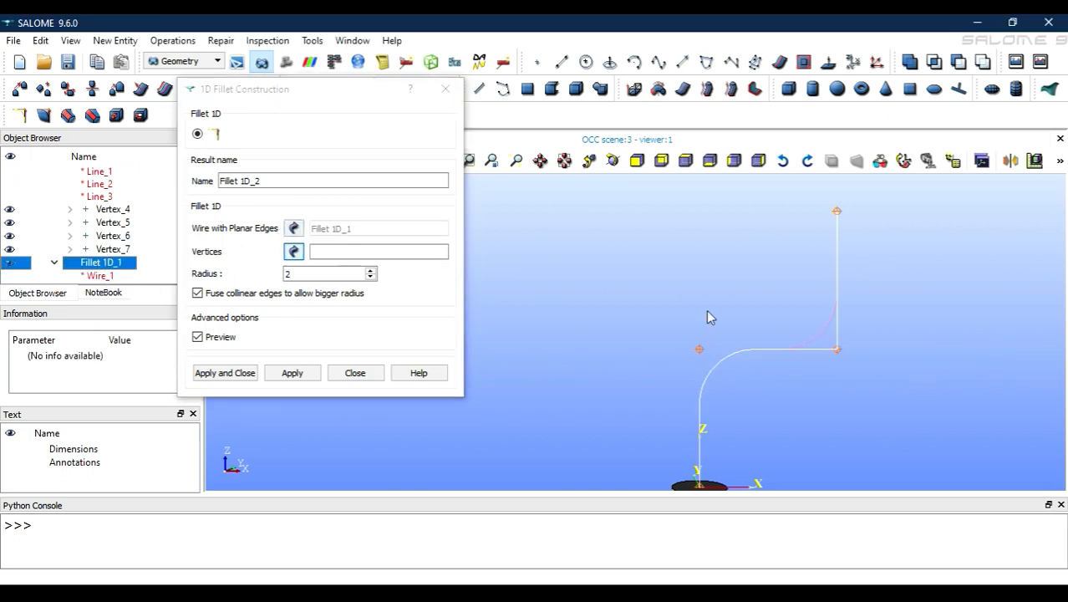
click(837, 350)
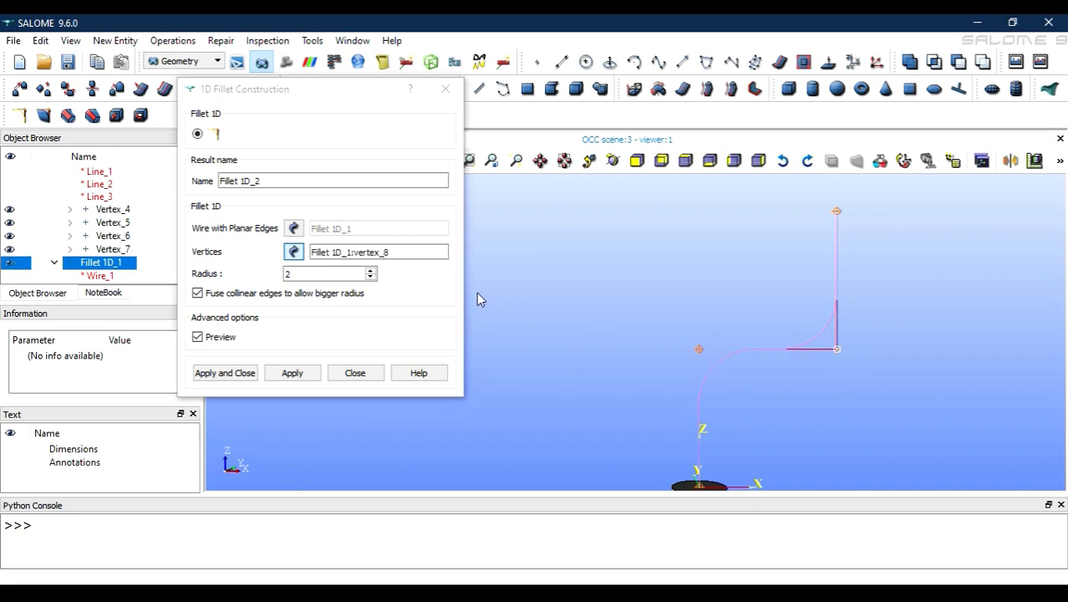
drag(325, 274, 251, 281)
text(3)
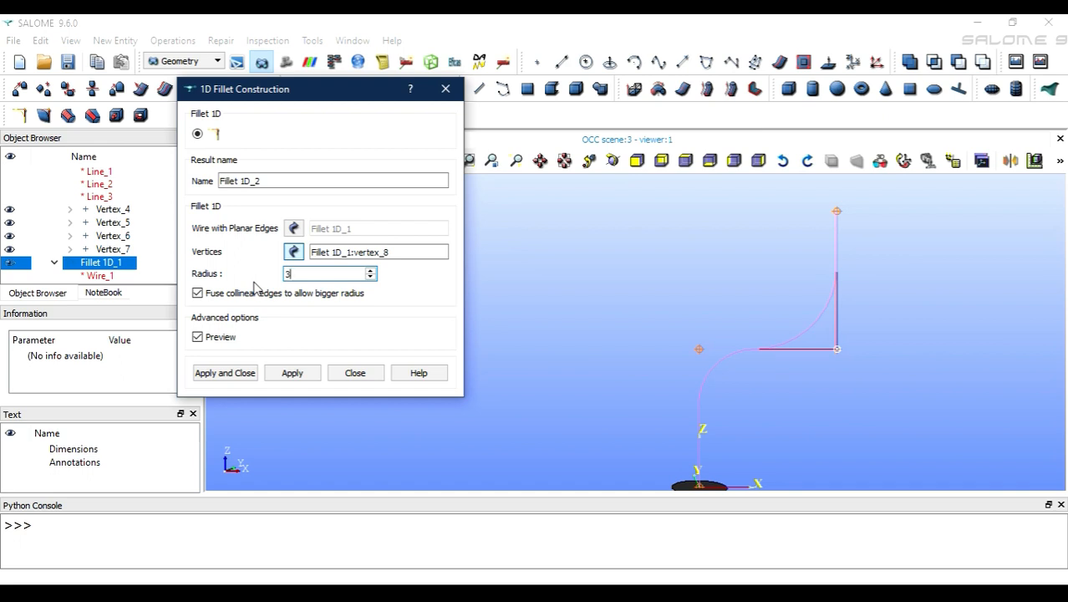
click(238, 374)
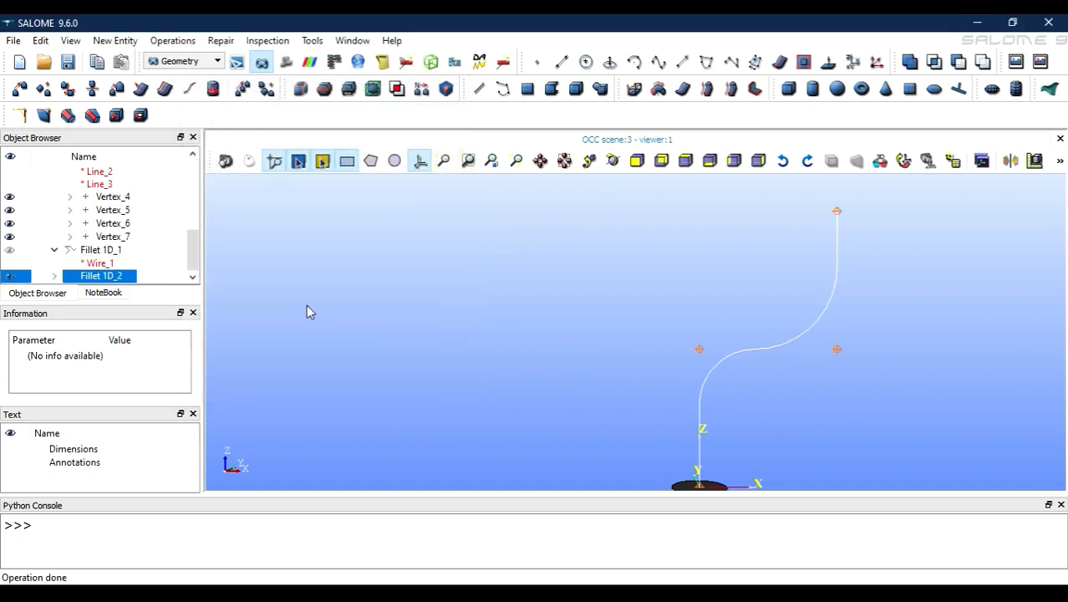
Step: Preview a pipe with Face_1 as base object and Fillet 1D_2 as path, and discard it
scroll(666, 409, down, 1)
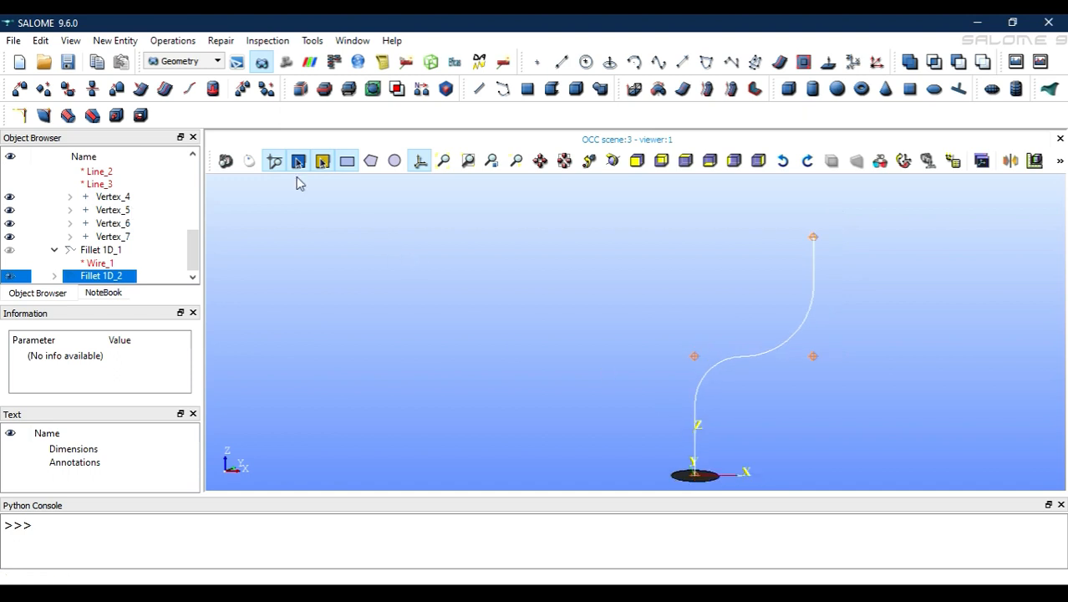
click(138, 43)
mouse_move(161, 98)
click(296, 147)
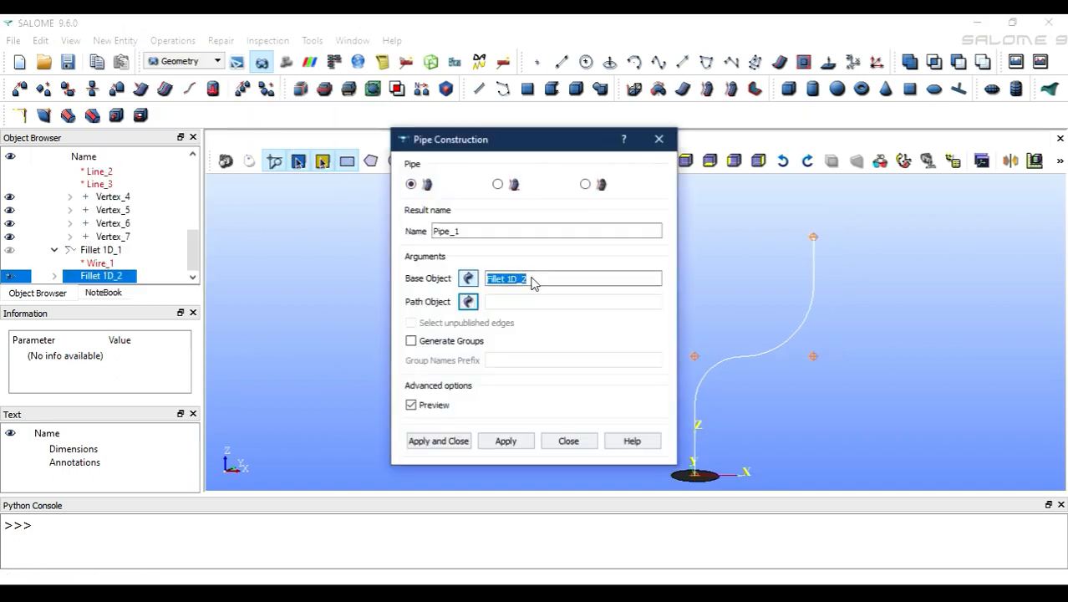
scroll(113, 242, up, 5)
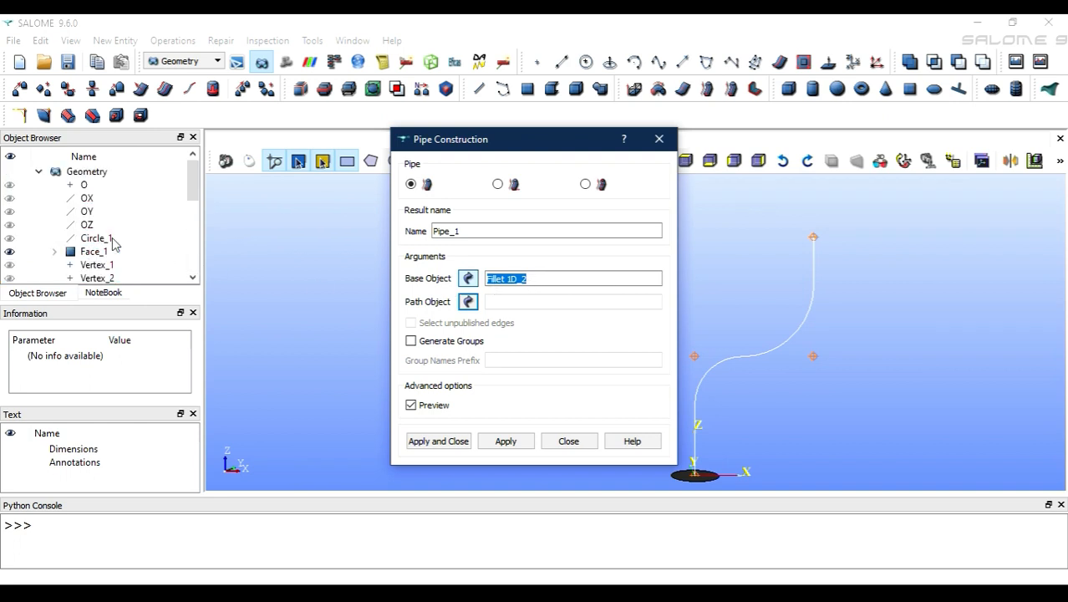
click(99, 254)
click(468, 301)
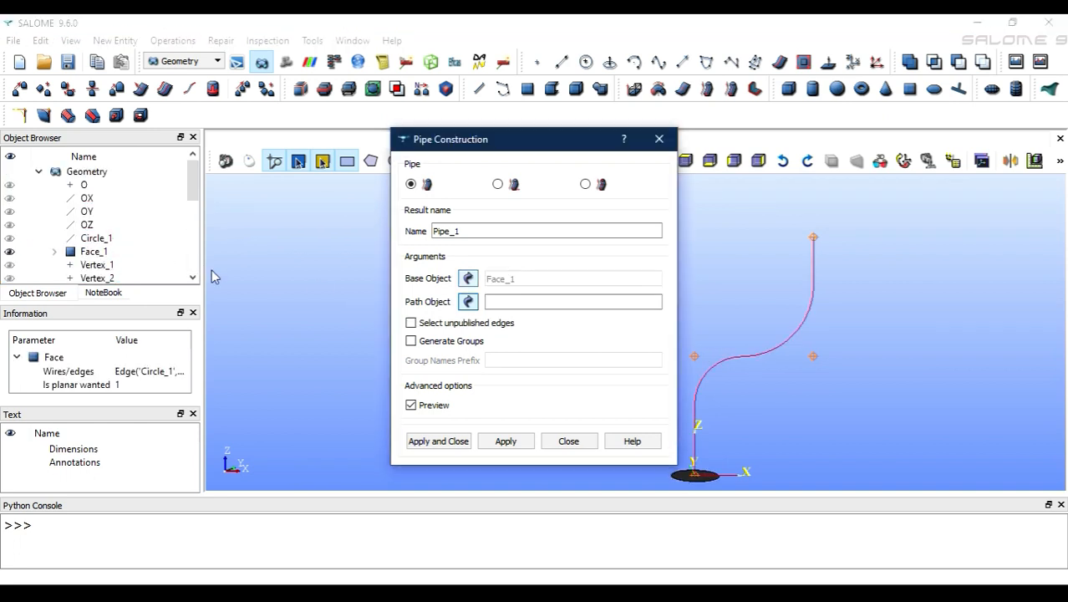
scroll(147, 259, down, 5)
click(108, 275)
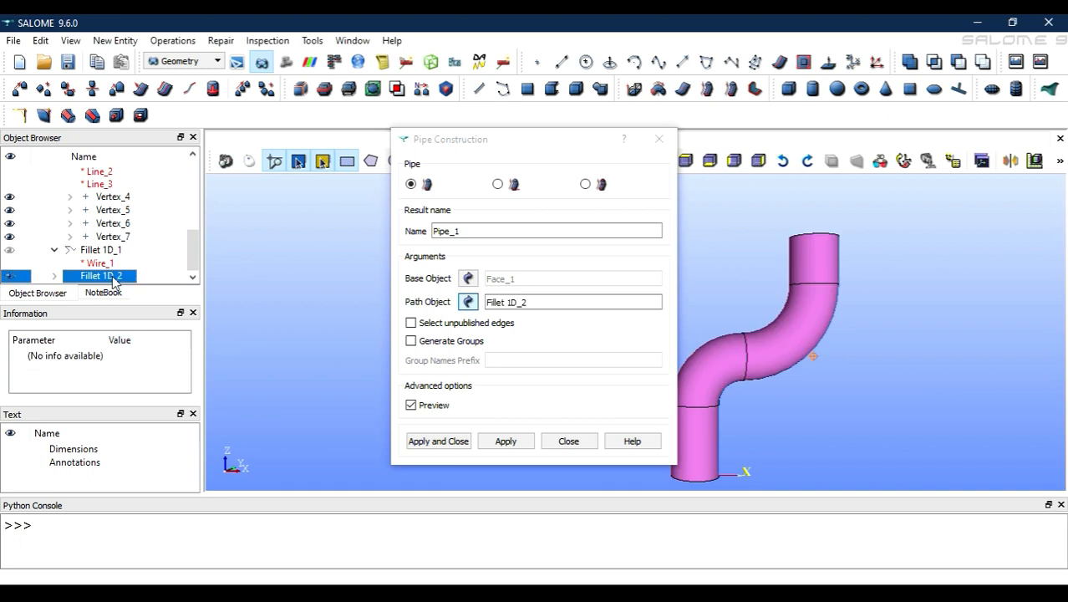
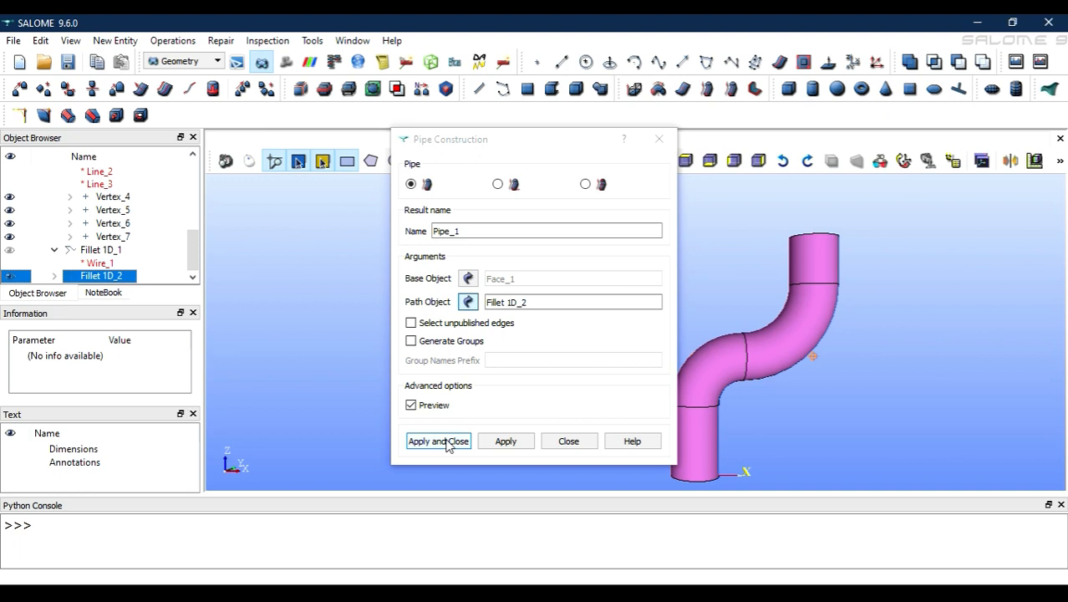
click(568, 440)
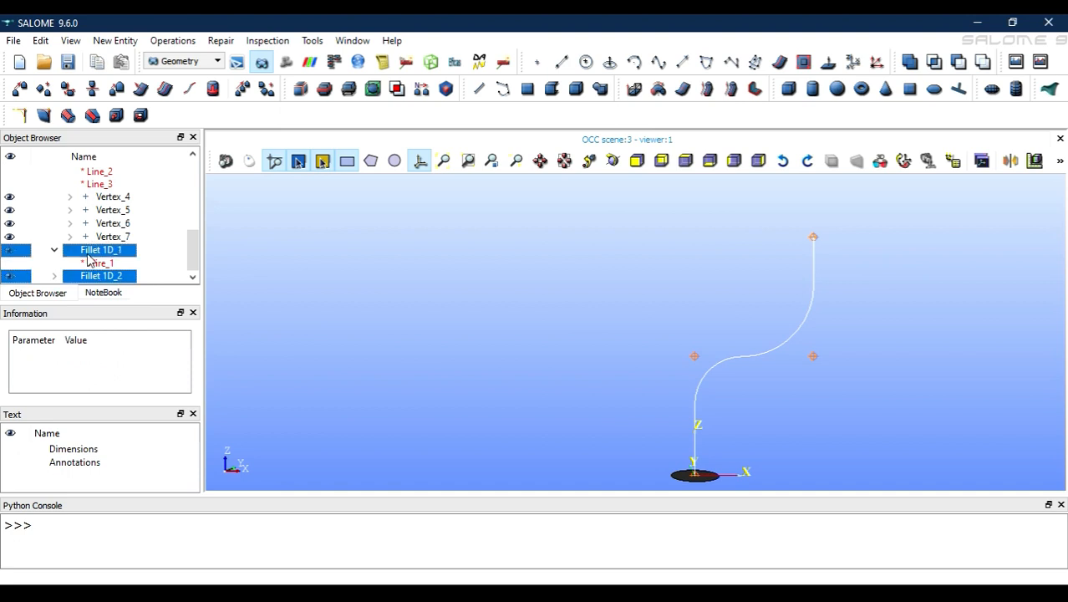
Step: Delete Line_1 to Line_3, Wire_1 with its exploded vertices, and both 1D fillets
scroll(112, 243, up, 2)
click(106, 240)
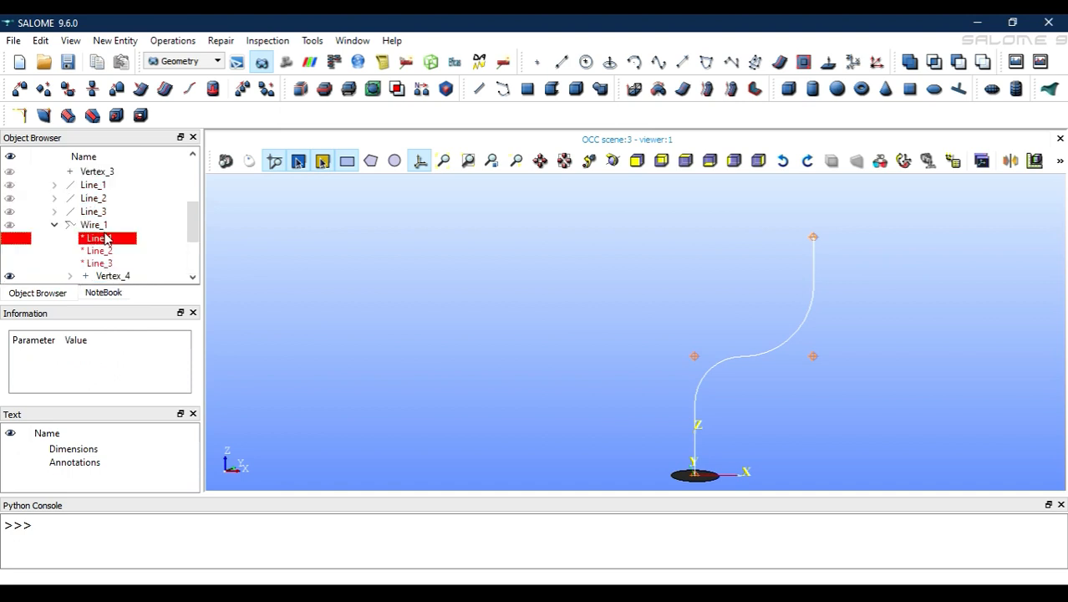
drag(104, 239, 100, 188)
right_click(98, 188)
click(134, 191)
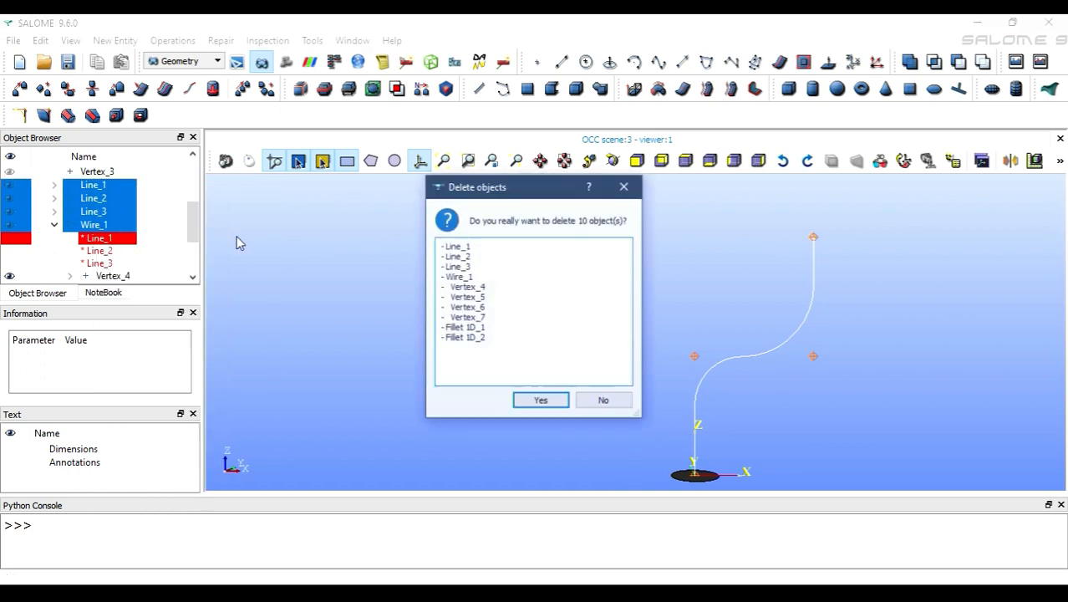
click(540, 399)
Step: Delete the path points Vertex_1, Vertex_2 and Vertex_3, keeping Circle_1 and Face_1
scroll(72, 219, up, 1)
scroll(76, 225, down, 1)
click(98, 264)
shift+click(102, 239)
right_click(109, 254)
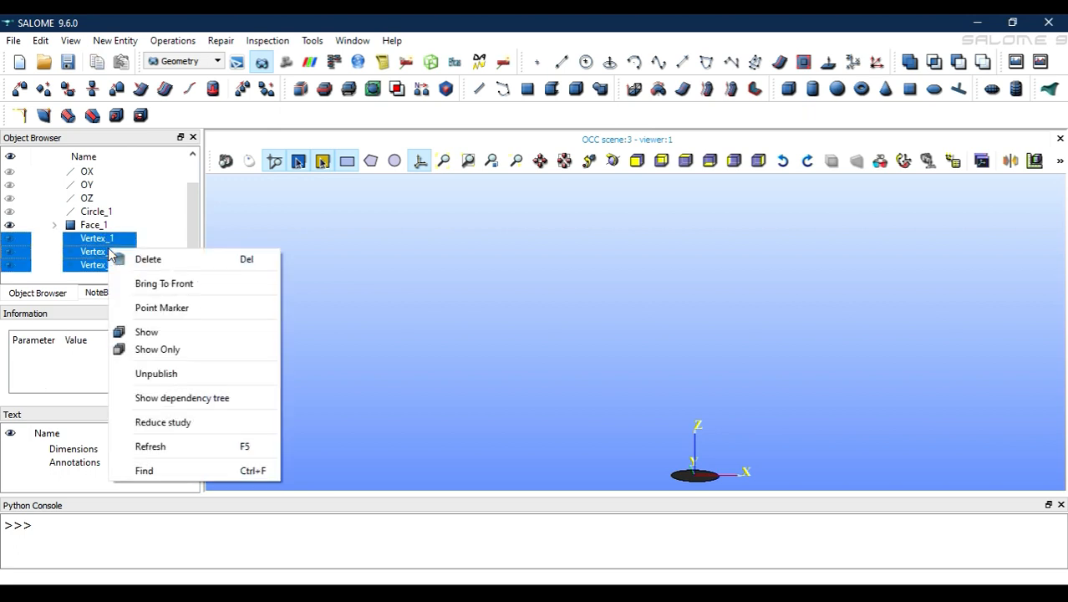
click(144, 265)
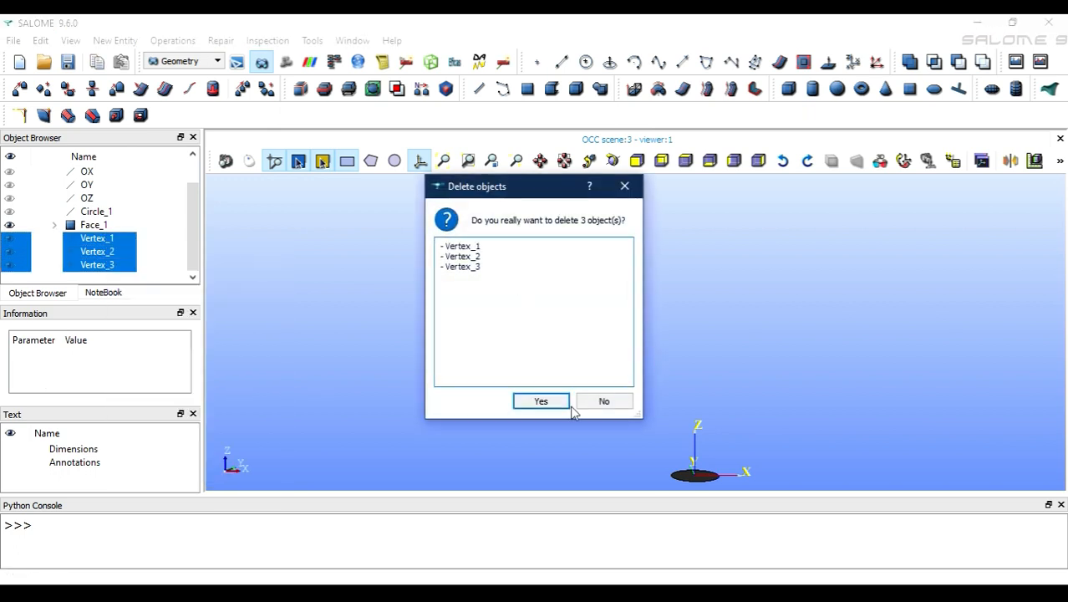
click(541, 399)
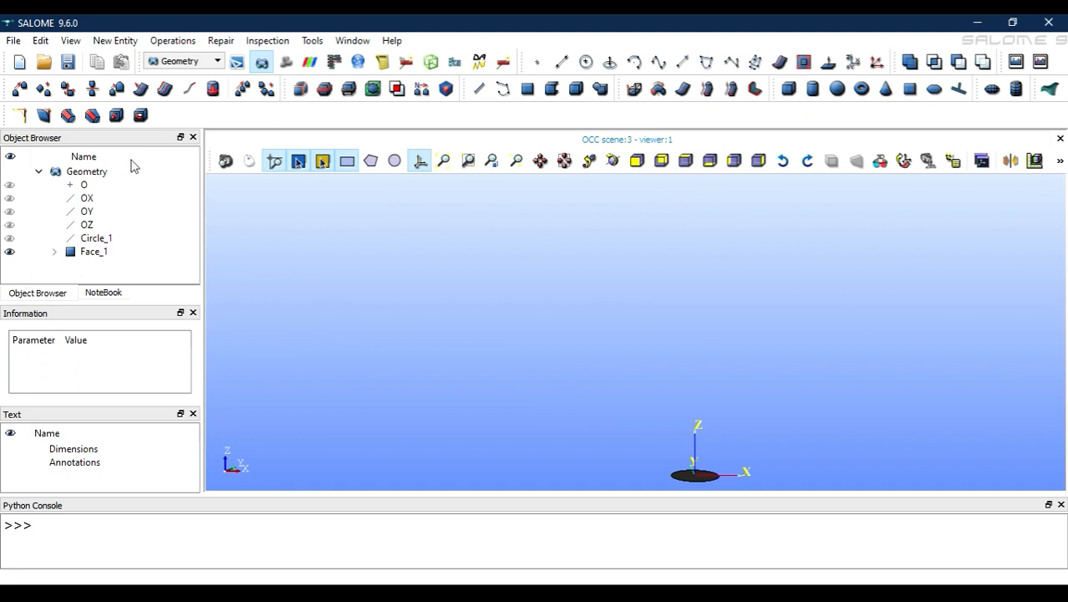
Step: Create three path points by coordinates at (0, 0, 10), (5, 0, 10) and (5, 0, 20)
click(537, 62)
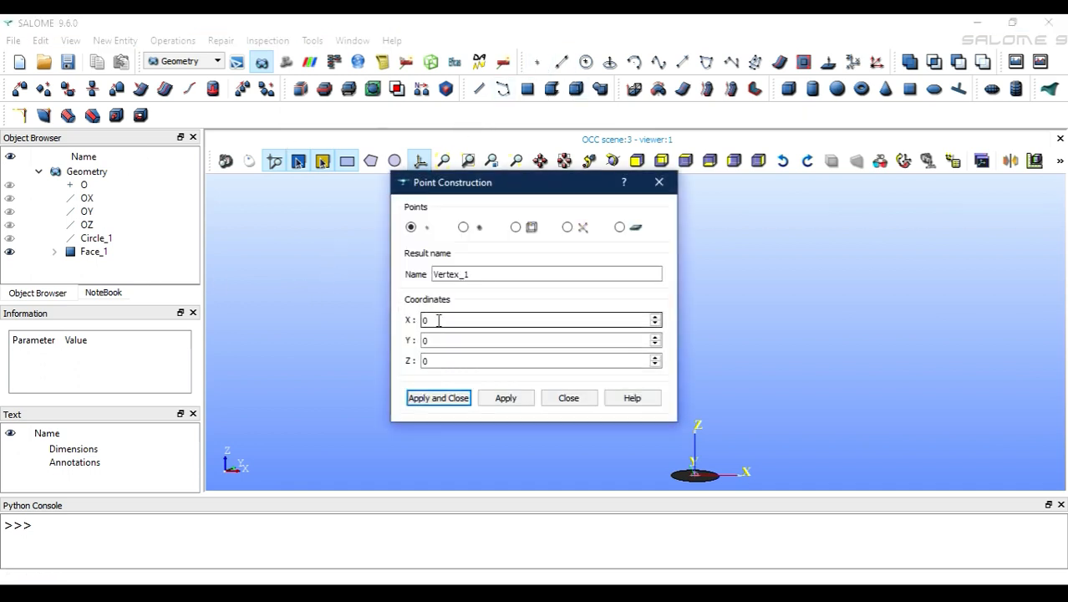
double_click(448, 361)
text(10)
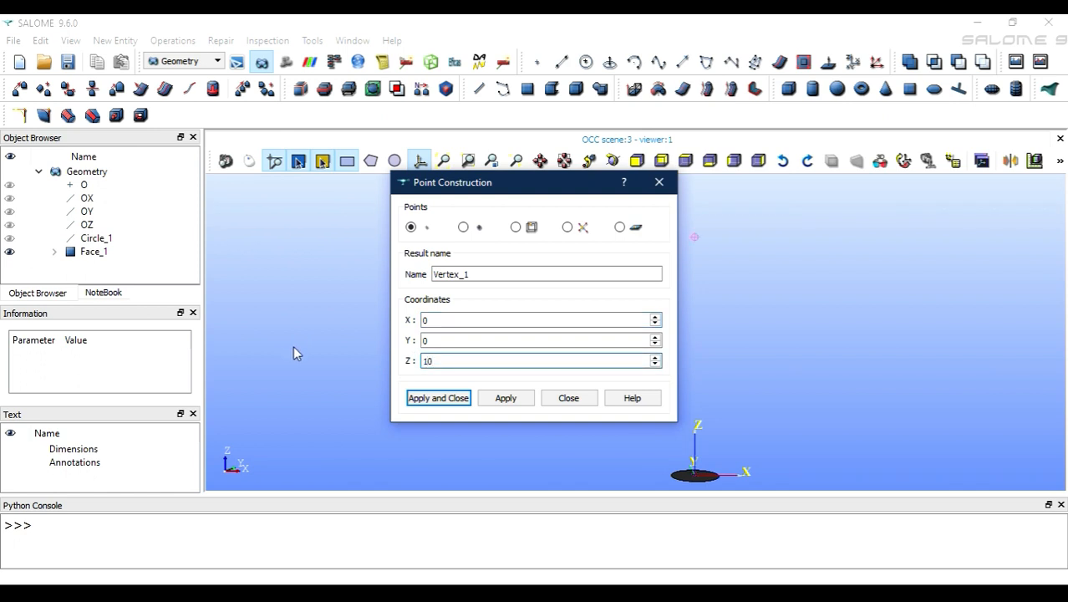
click(511, 399)
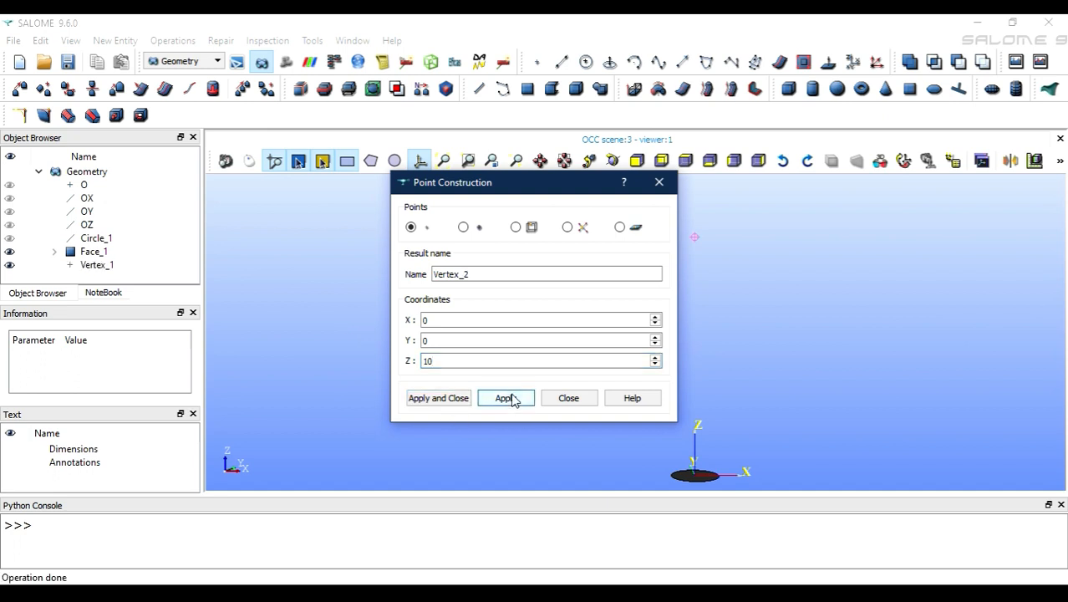
drag(430, 320, 412, 319)
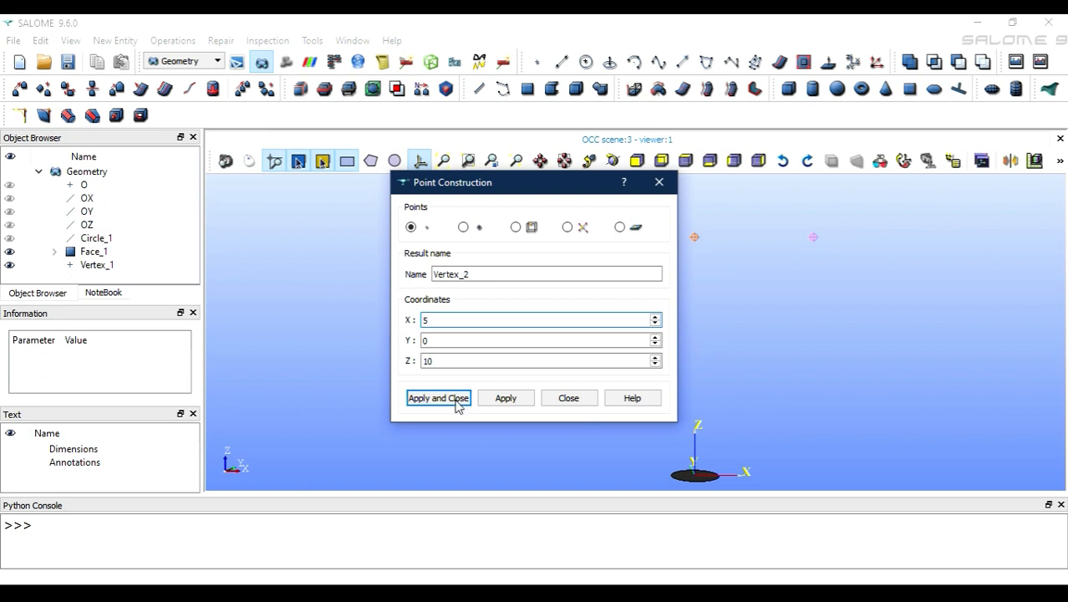
click(506, 398)
drag(436, 360, 372, 358)
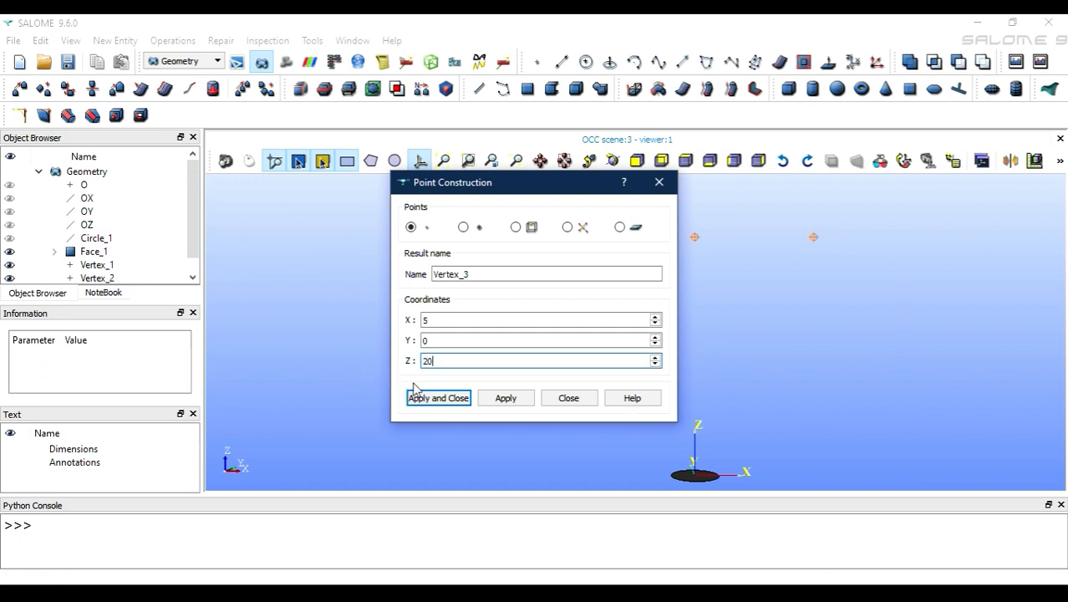
click(439, 399)
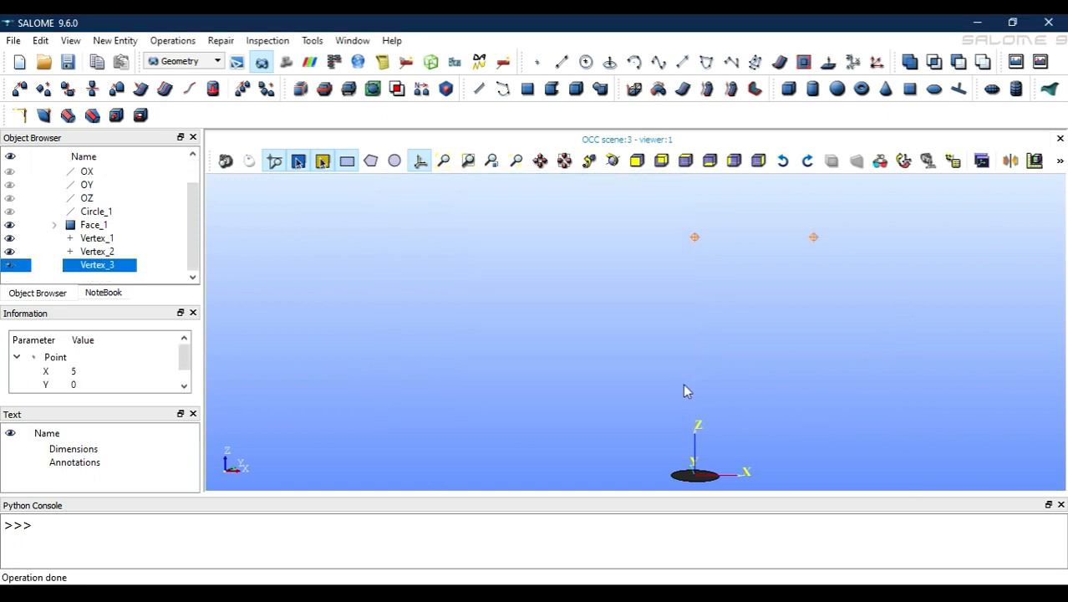
Step: Create three connected lines from the origin O through Vertex_1 and Vertex_2 to Vertex_3
click(108, 241)
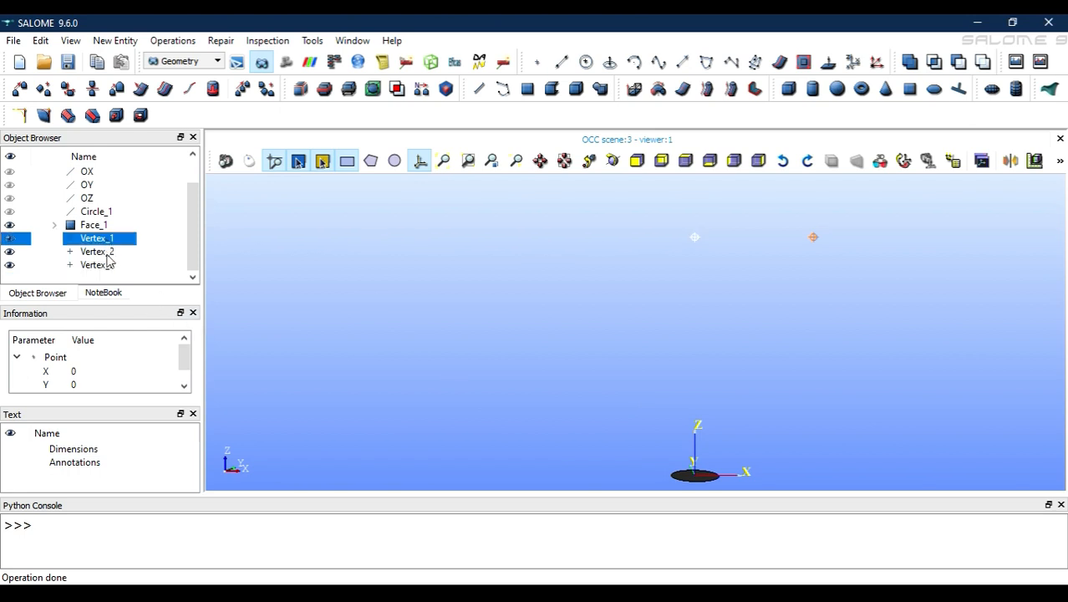
scroll(86, 216, up, 1)
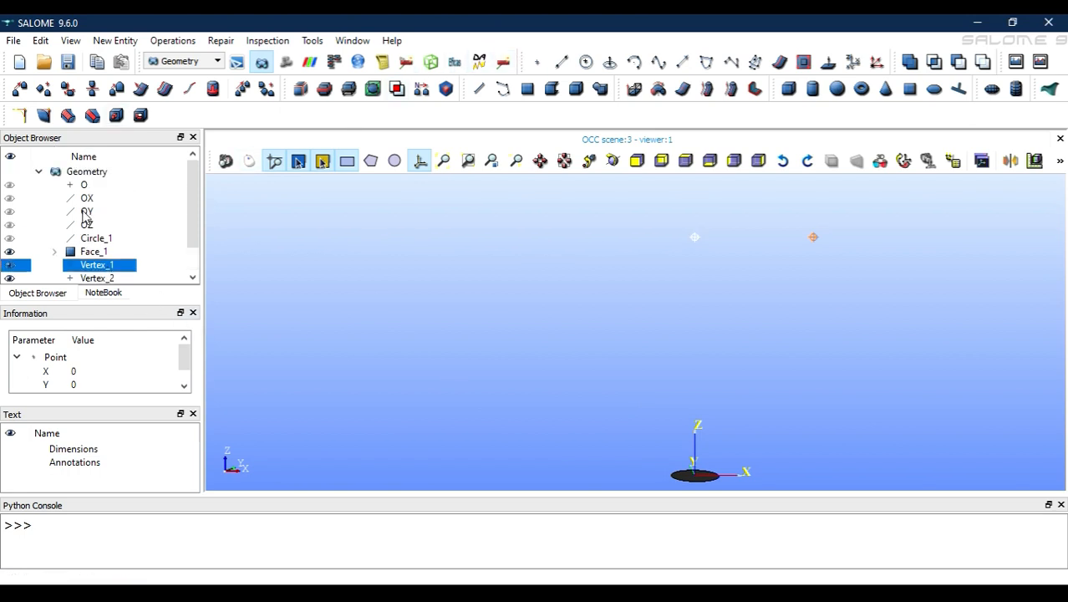
click(84, 185)
click(561, 61)
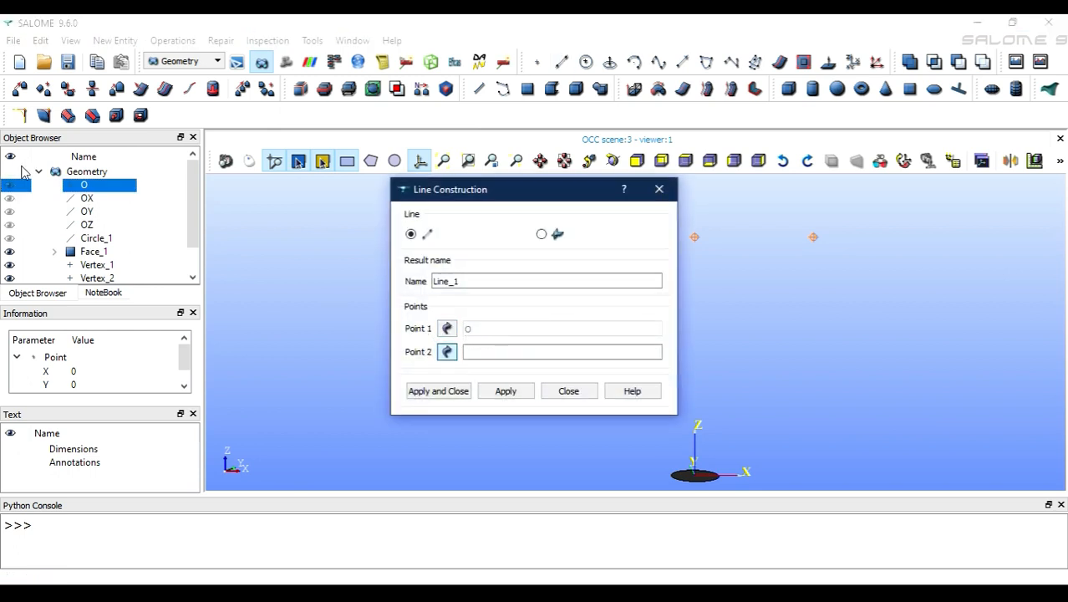
click(92, 265)
click(507, 393)
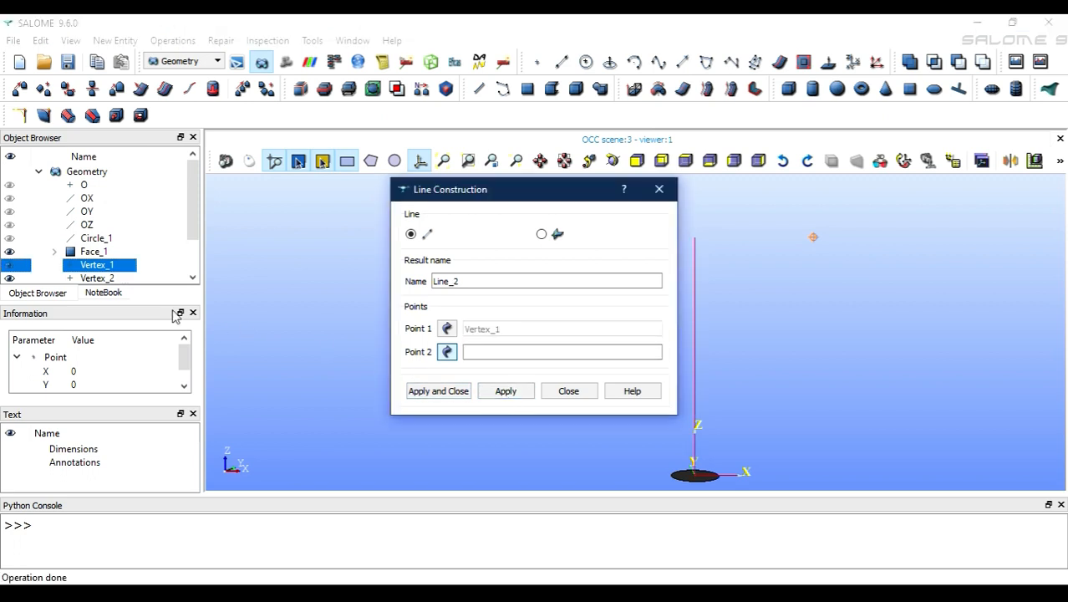
click(97, 278)
click(505, 390)
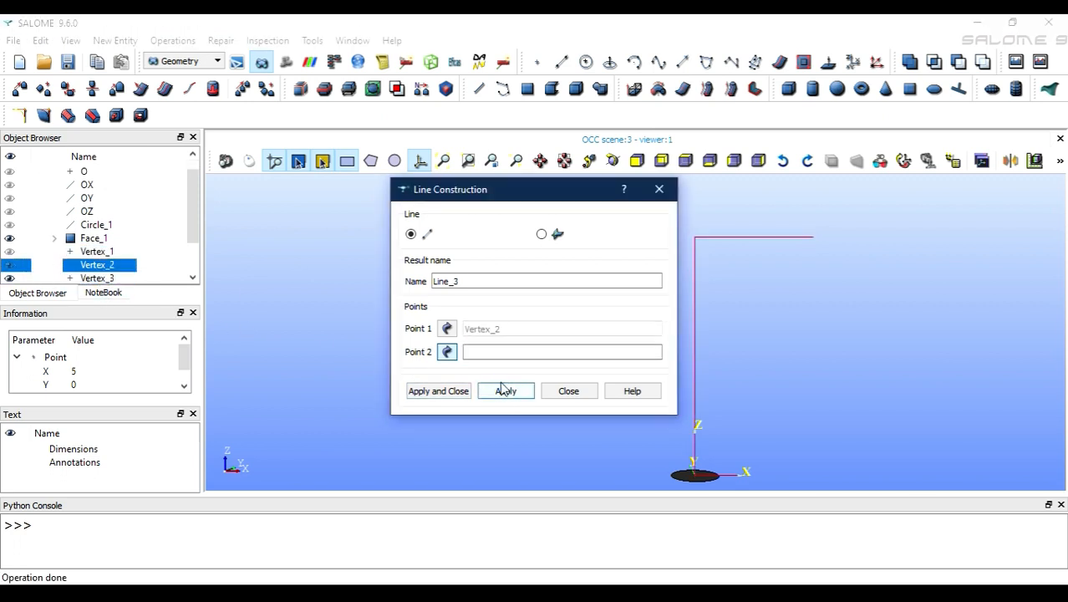
click(99, 278)
click(441, 390)
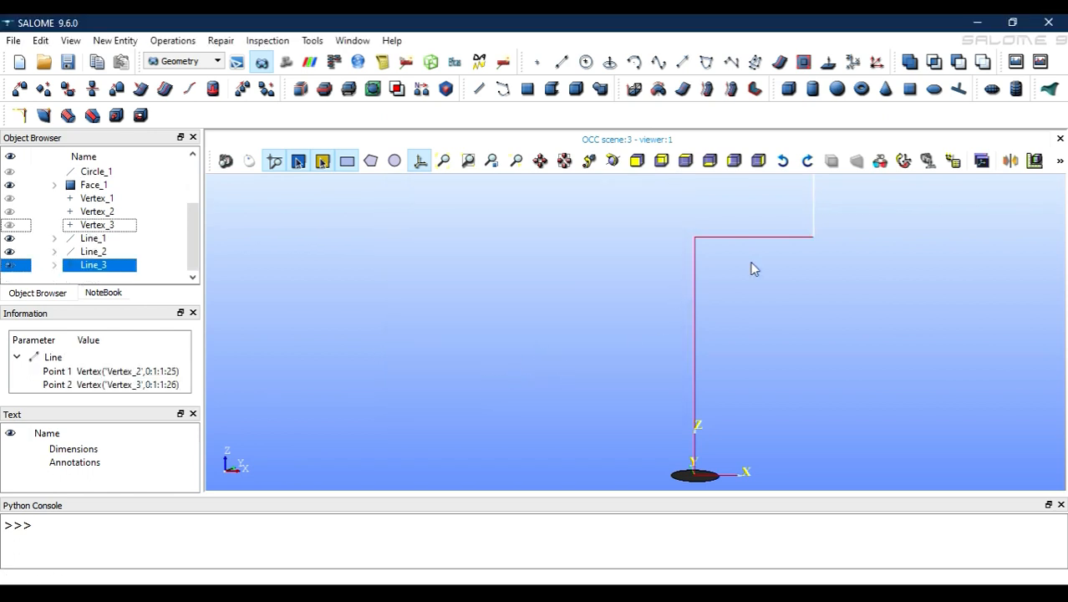
Step: Build a wire from Line_1, Line_2 and Line_3 with tolerance 1e-07
scroll(752, 267, down, 4)
scroll(752, 269, down, 2)
click(566, 161)
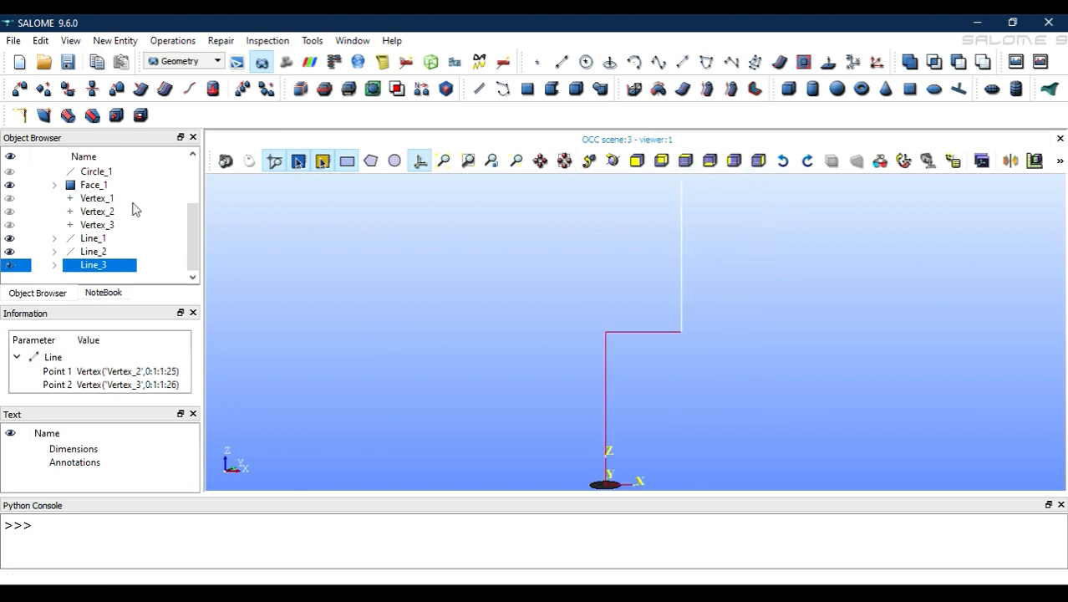
click(92, 239)
shift+click(92, 252)
shift+click(90, 265)
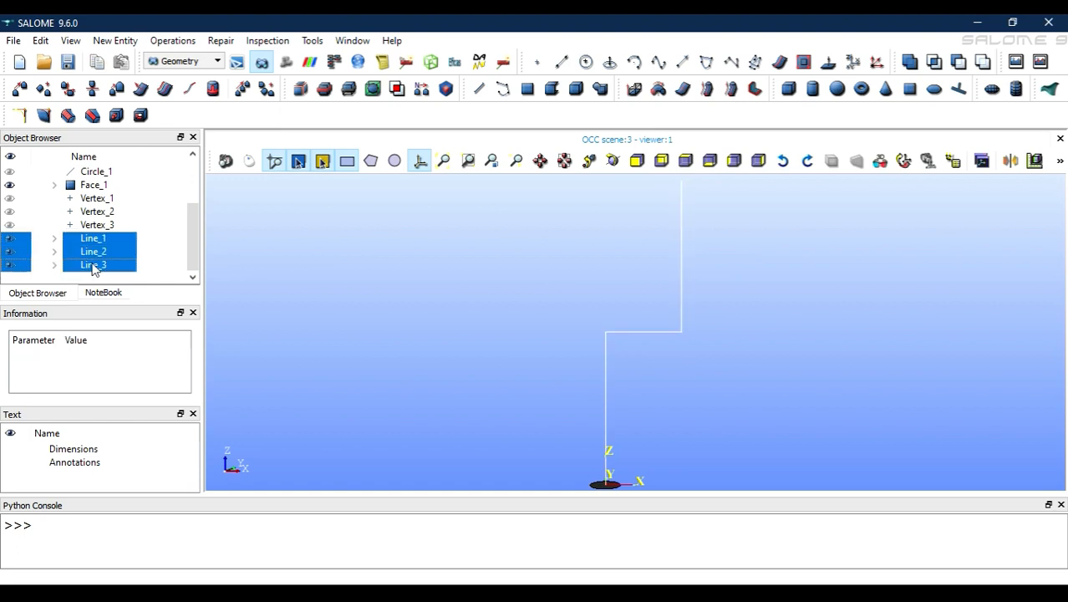
click(113, 40)
mouse_move(219, 209)
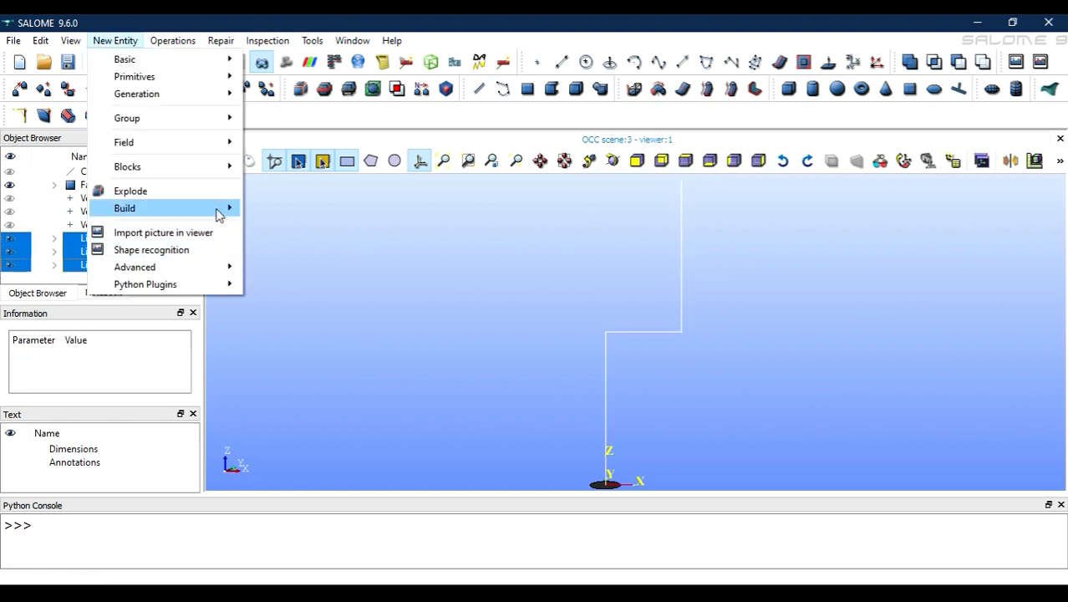
click(274, 226)
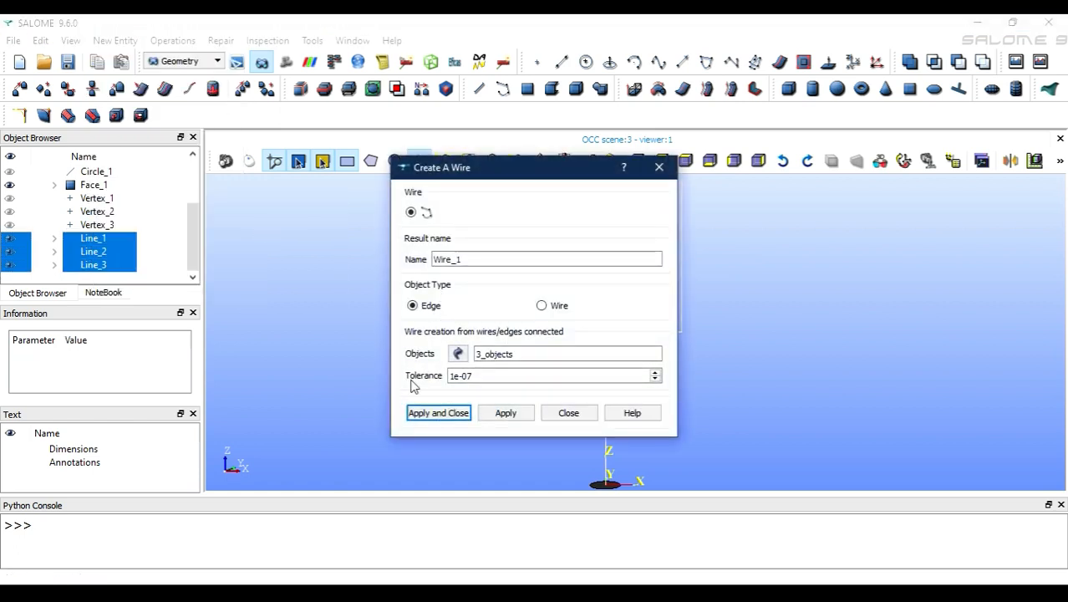
click(443, 411)
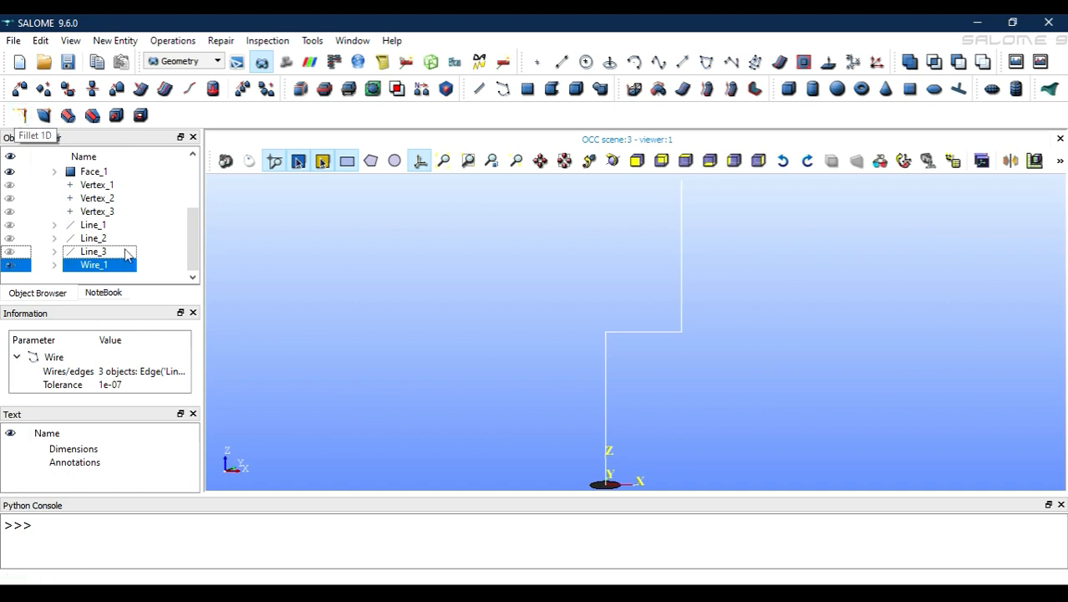
Step: Explode Wire_1 into sub-shapes of type Vertex
click(114, 40)
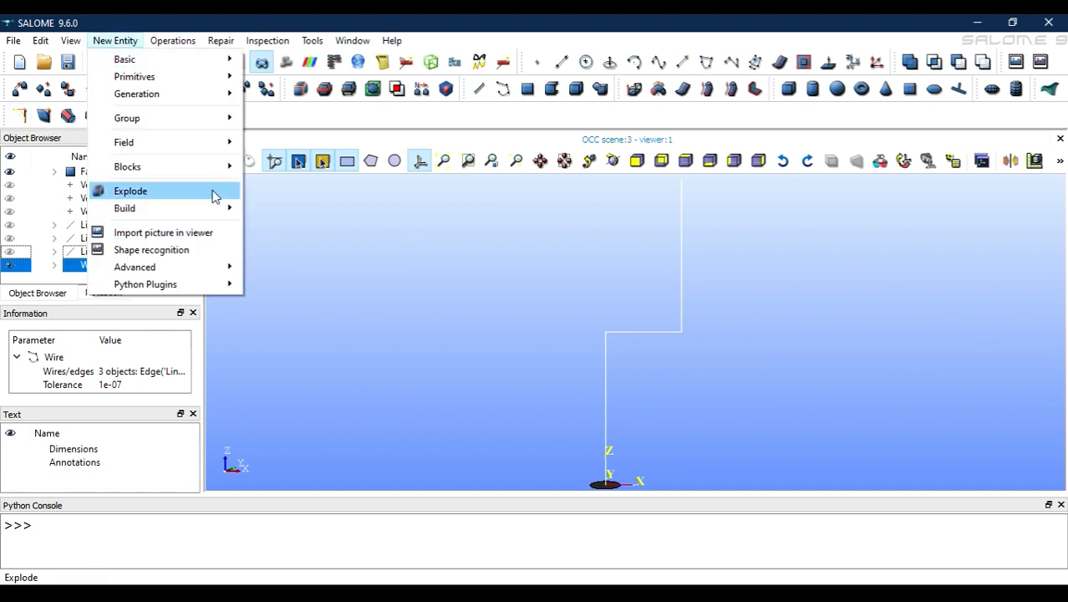
click(131, 190)
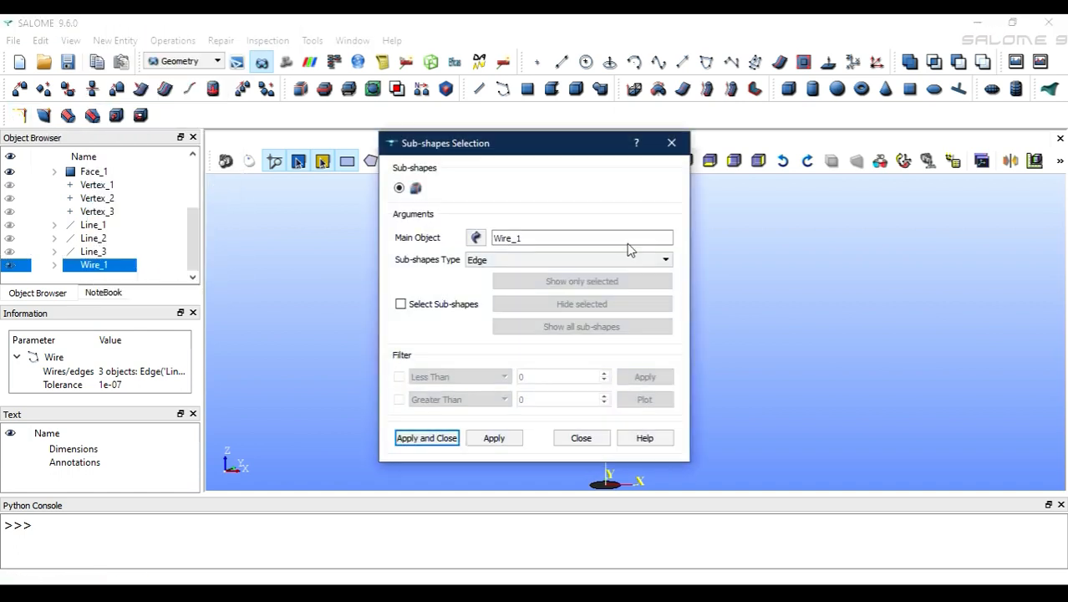
click(633, 260)
click(583, 283)
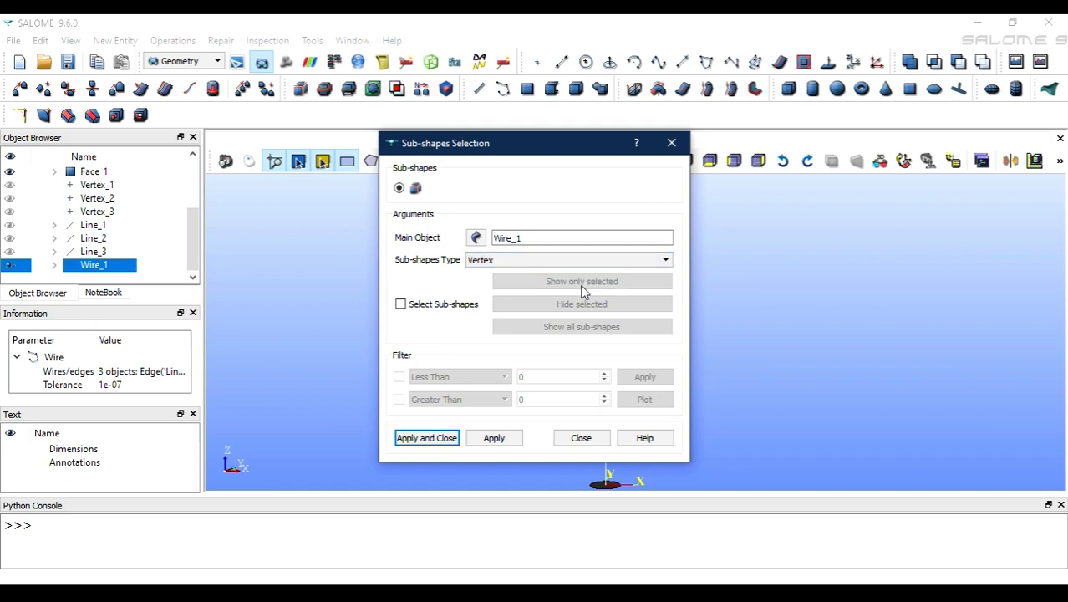
click(426, 438)
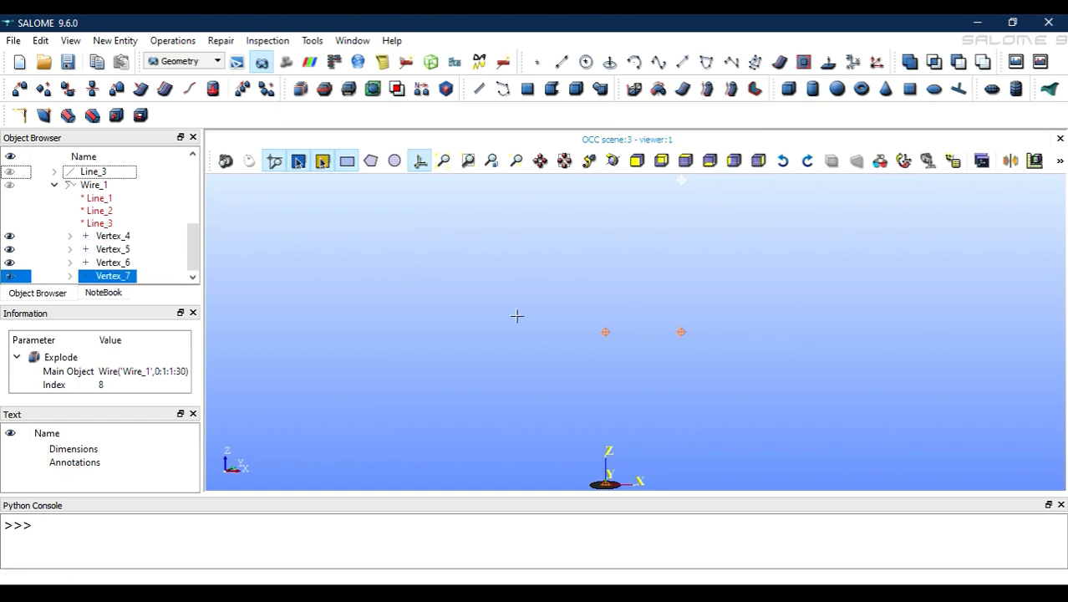
Step: Fillet the first corner of Wire_1, at the top of the vertical segment rising from the origin, with radius 2
click(14, 184)
click(11, 186)
click(22, 115)
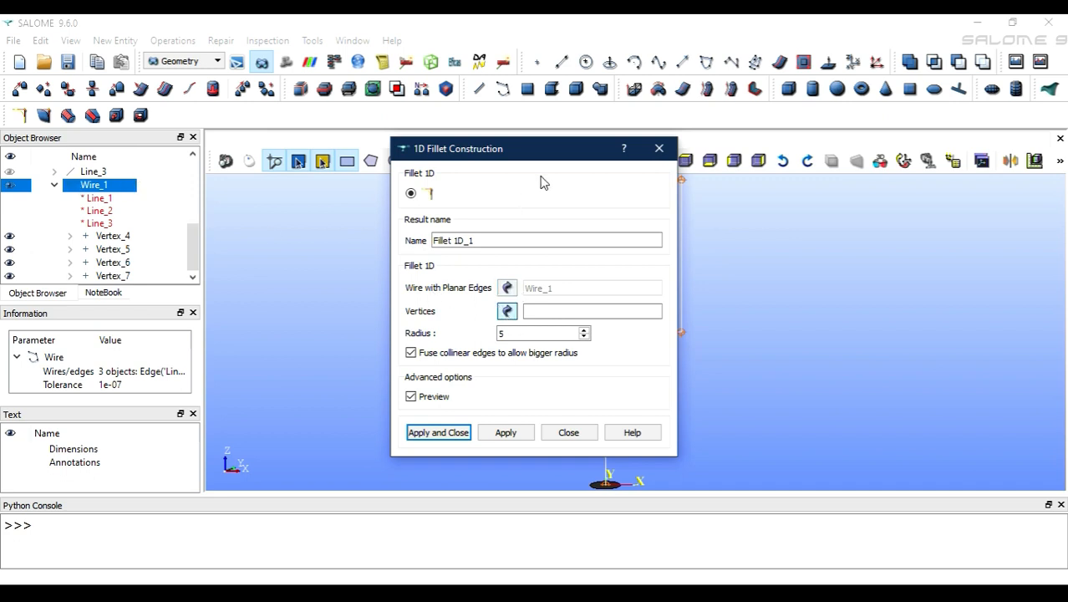
drag(539, 163, 361, 90)
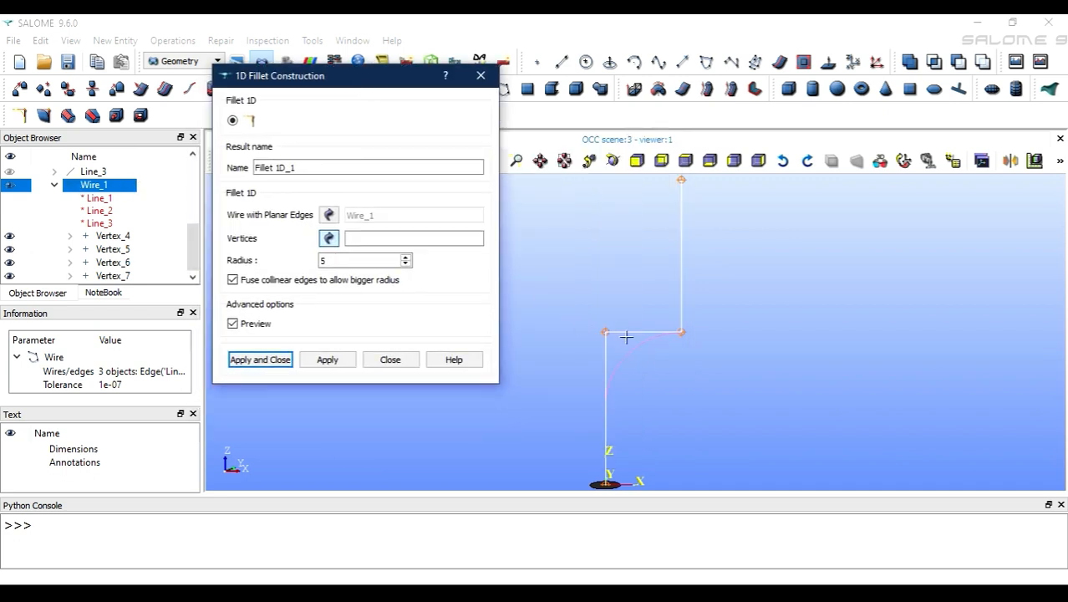
click(605, 332)
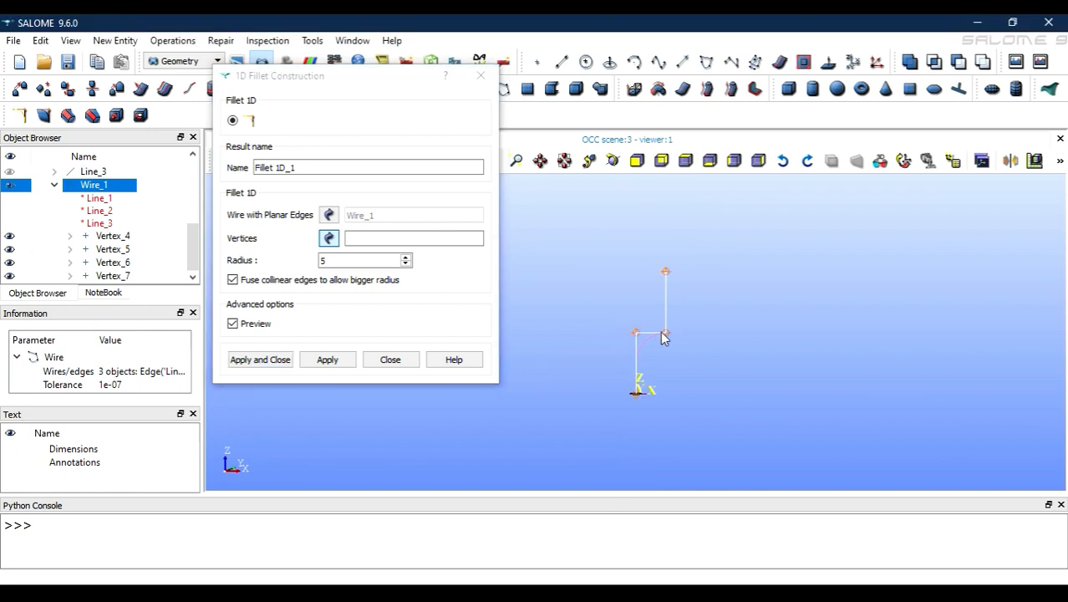
click(638, 334)
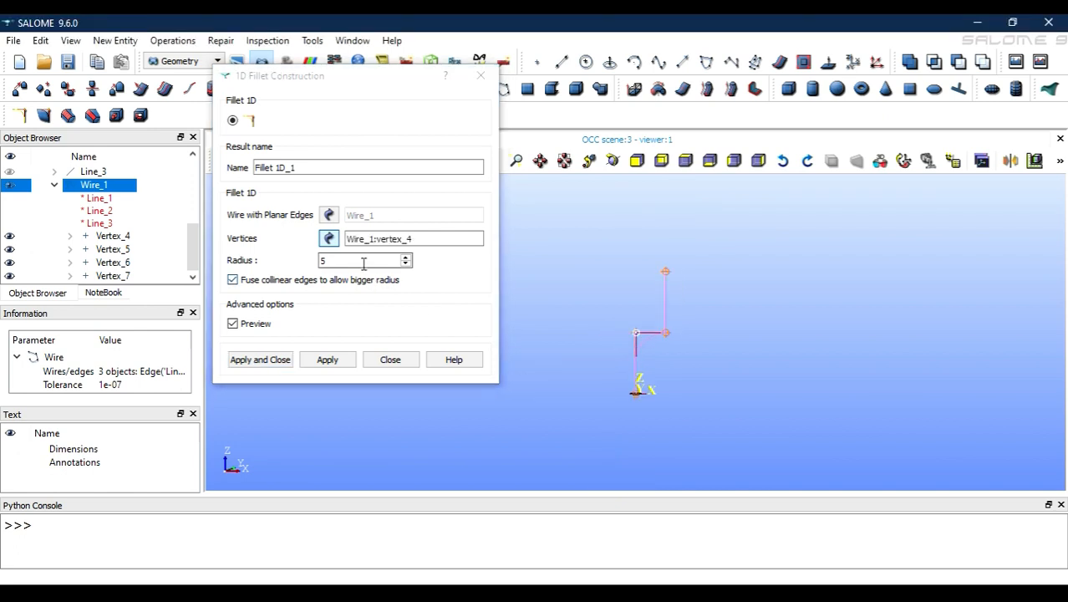
click(268, 261)
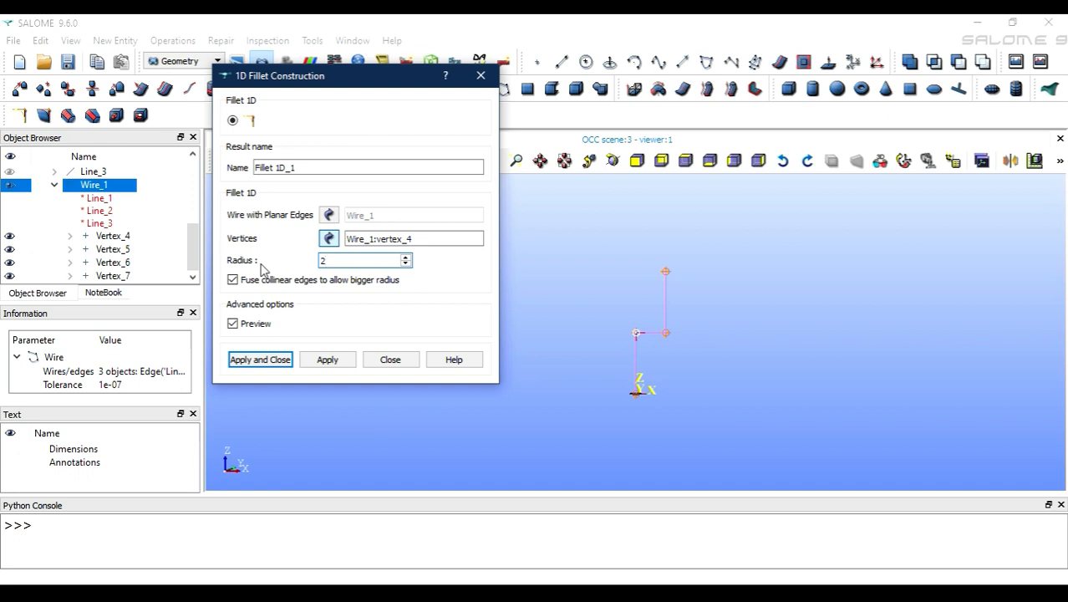
scroll(652, 339, up, 5)
click(328, 359)
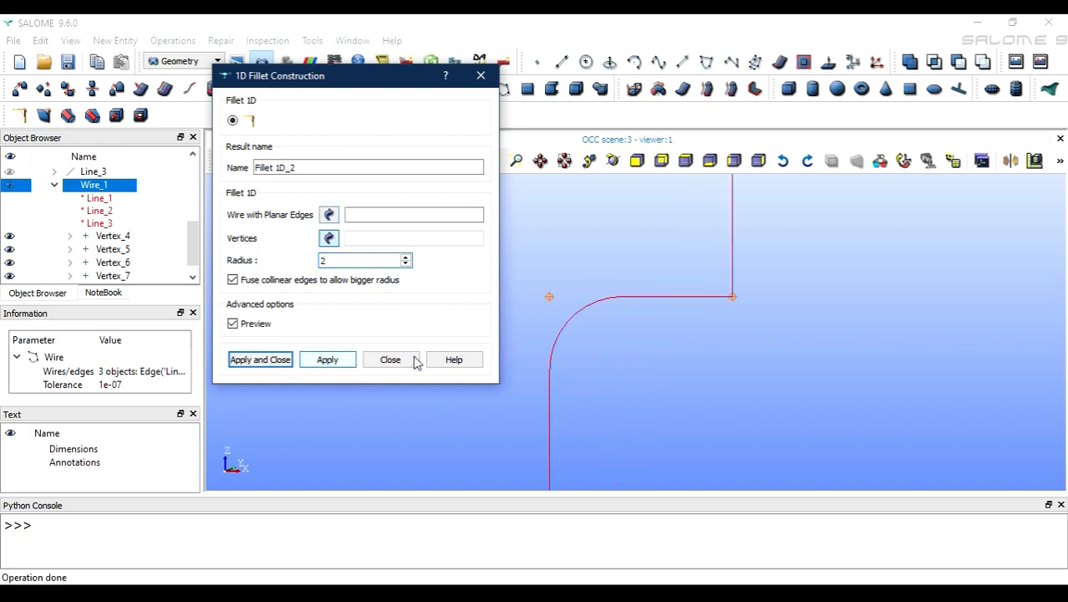
Step: Try to fillet the second corner of Wire_1, at the base of the upper vertical segment, as a separate fillet with radius 3
click(77, 186)
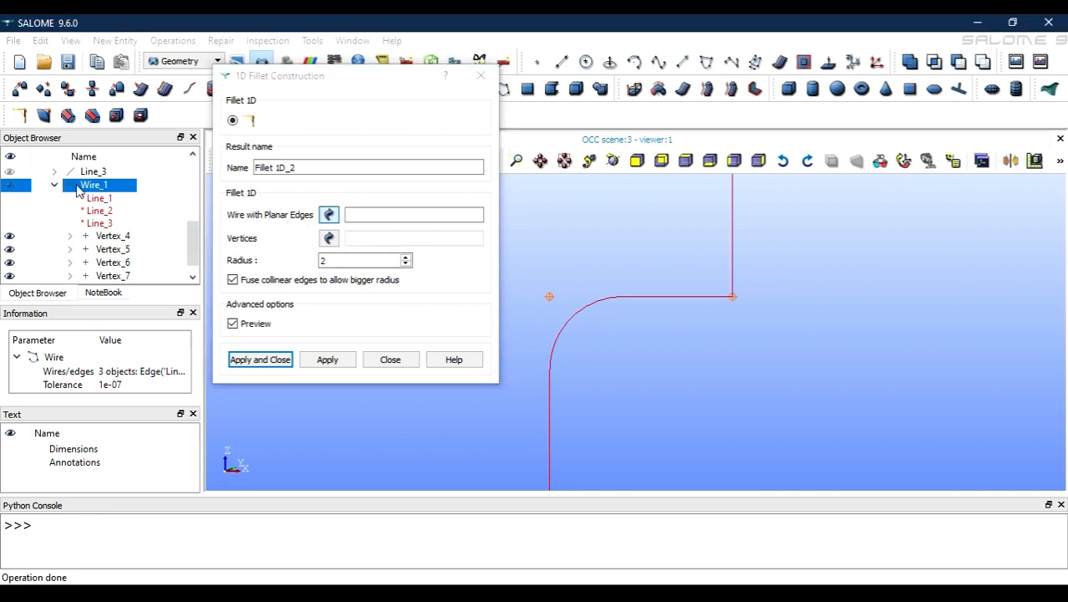
click(331, 217)
click(100, 186)
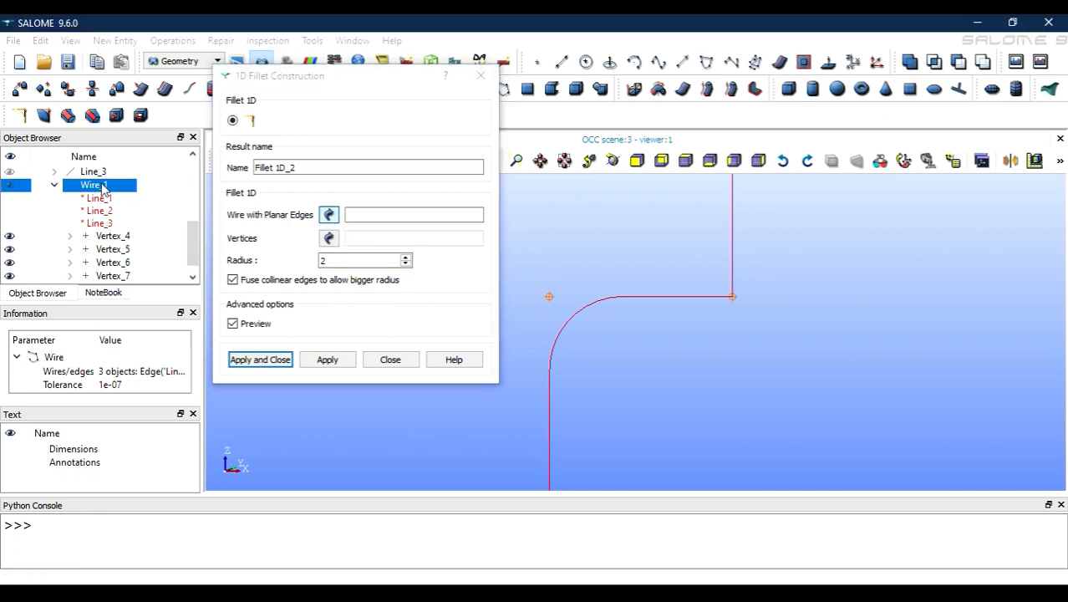
click(115, 236)
click(96, 185)
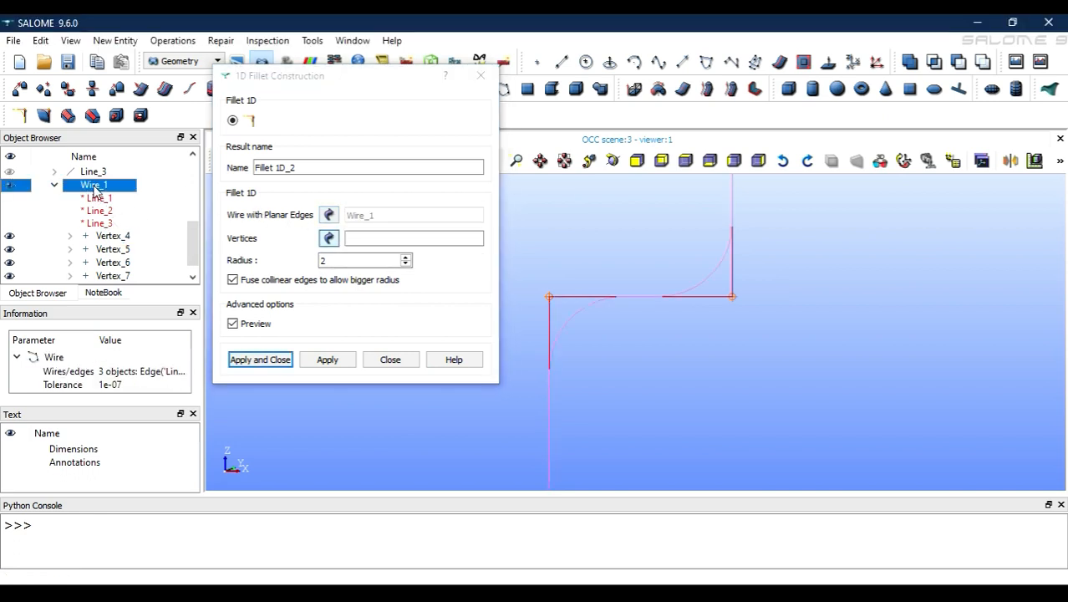
click(329, 238)
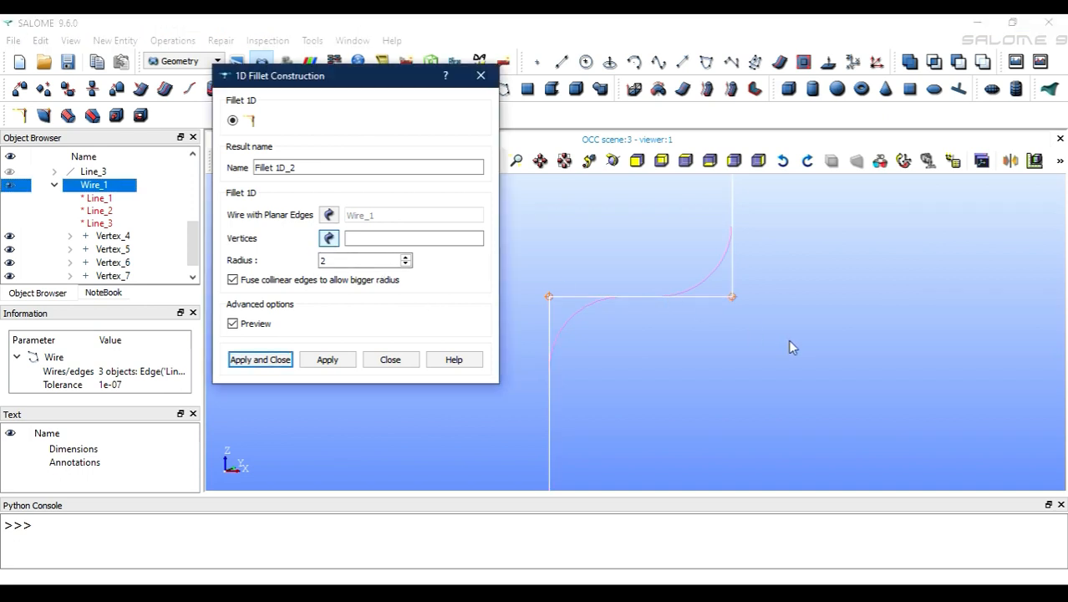
click(731, 295)
click(324, 262)
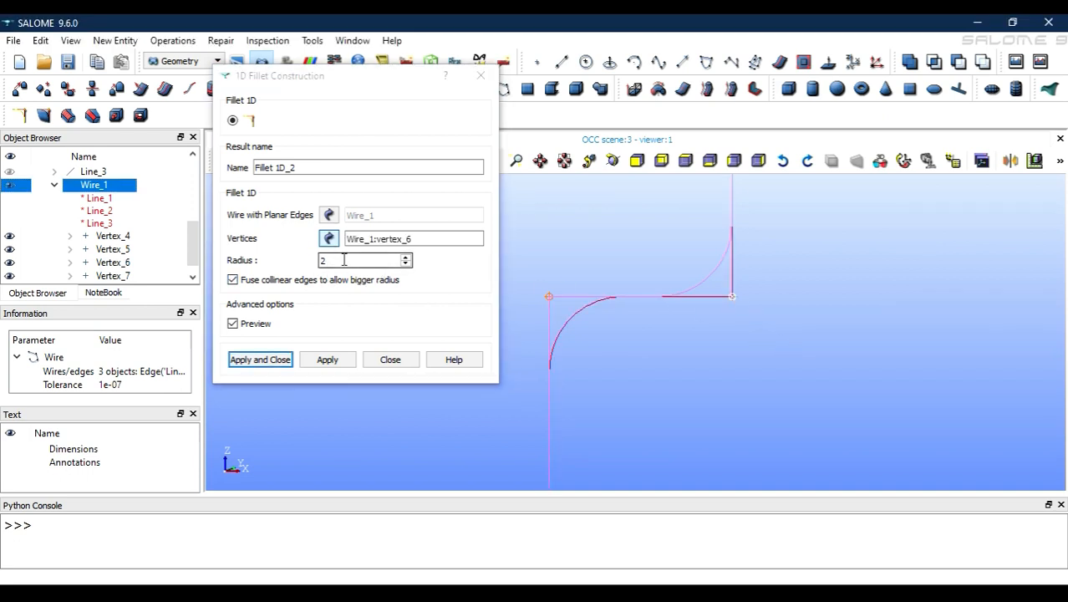
text(3)
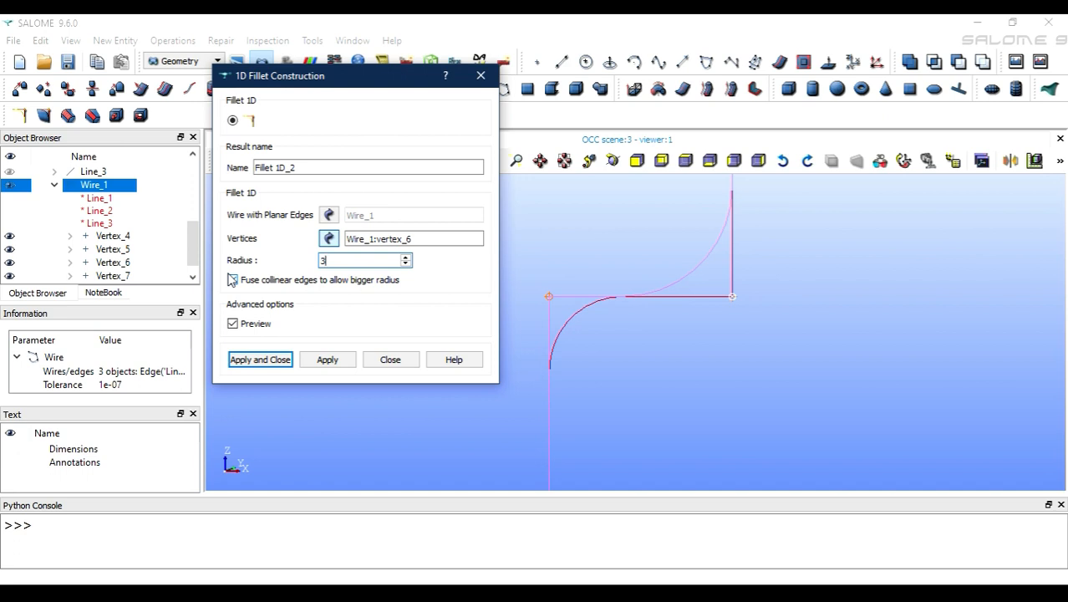
click(232, 280)
scroll(573, 365, down, 5)
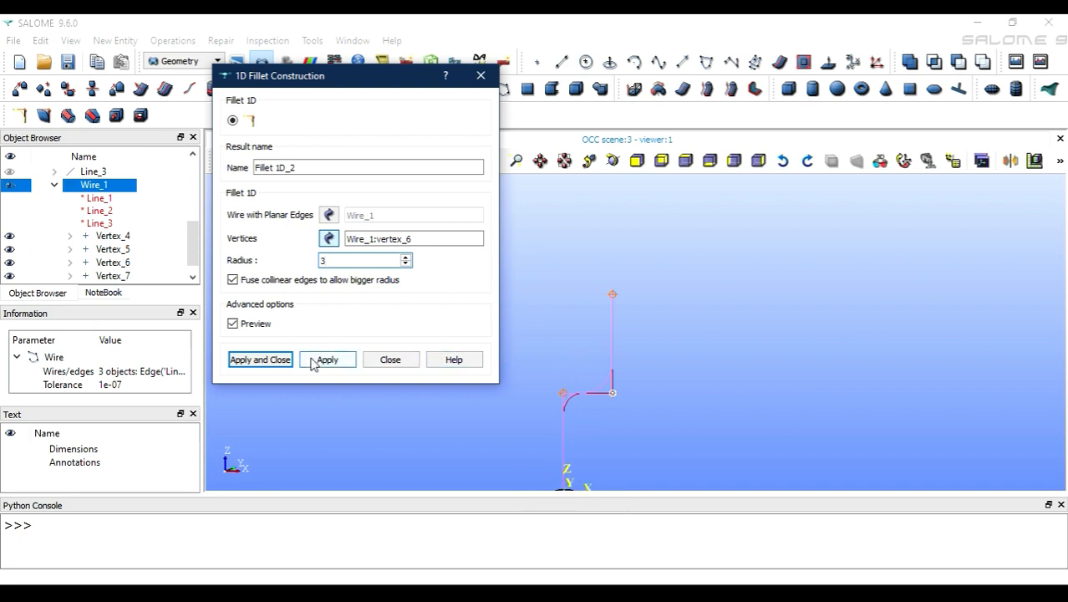
click(275, 360)
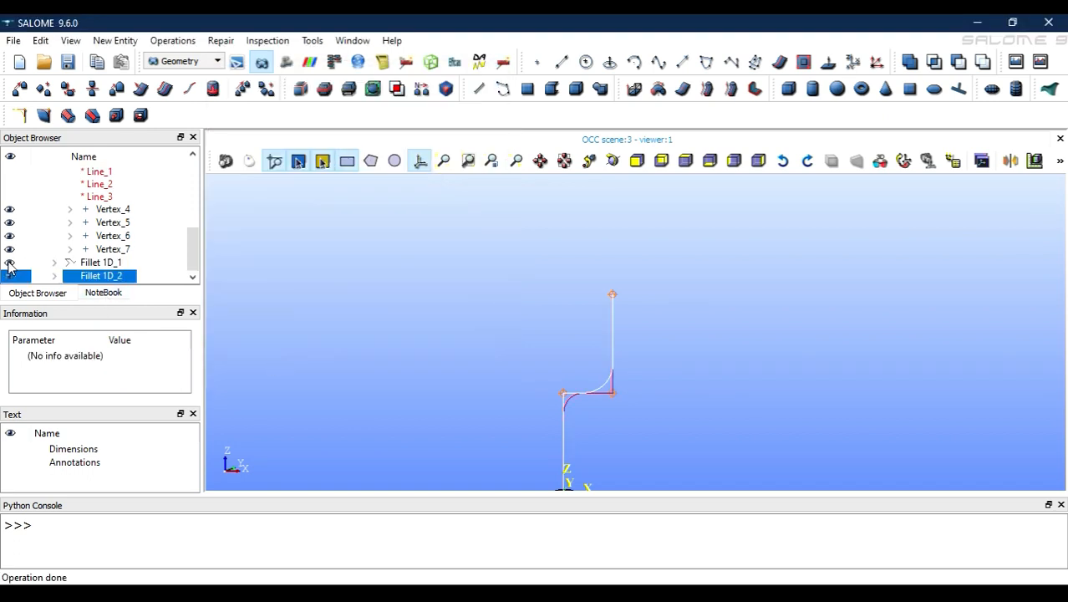
Step: Hide Fillet 1D_1 and the exploded vertices Vertex_4 to Vertex_7 so that only Fillet 1D_2 is displayed
click(9, 264)
click(10, 237)
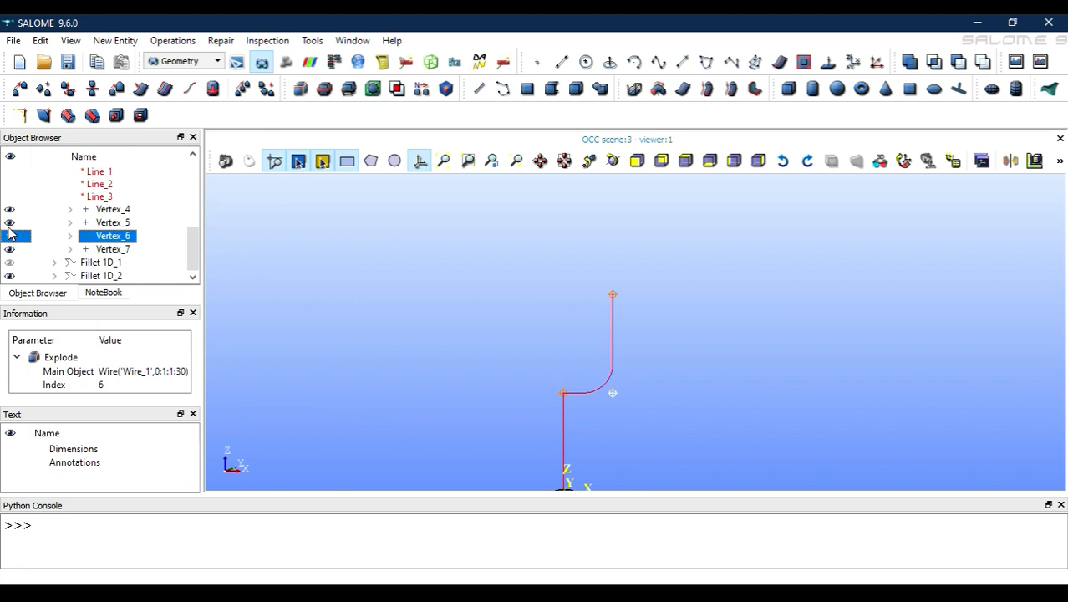
click(9, 222)
click(10, 235)
click(10, 247)
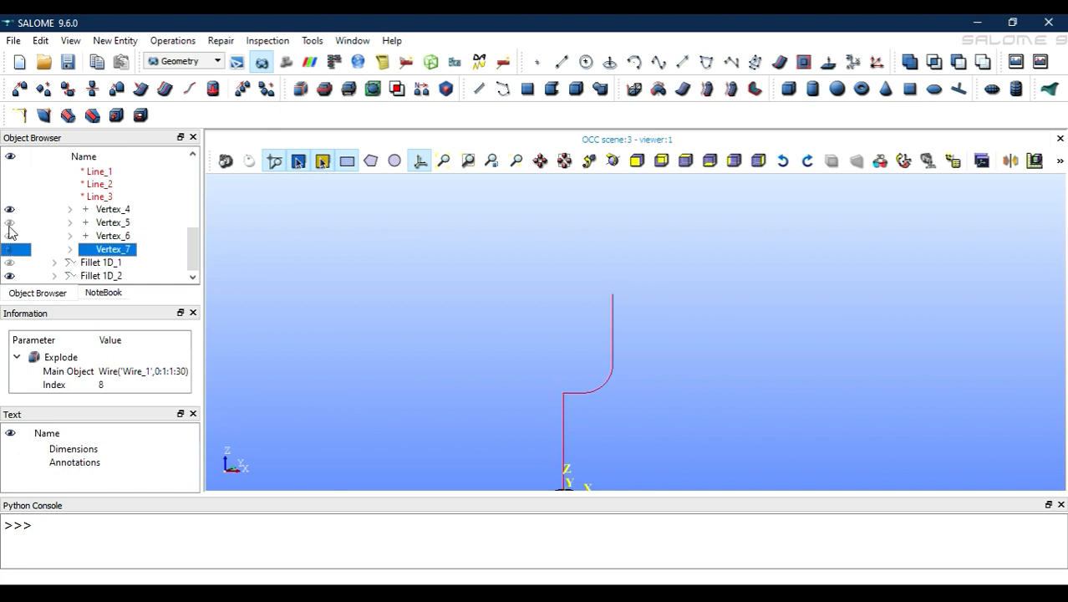
click(9, 210)
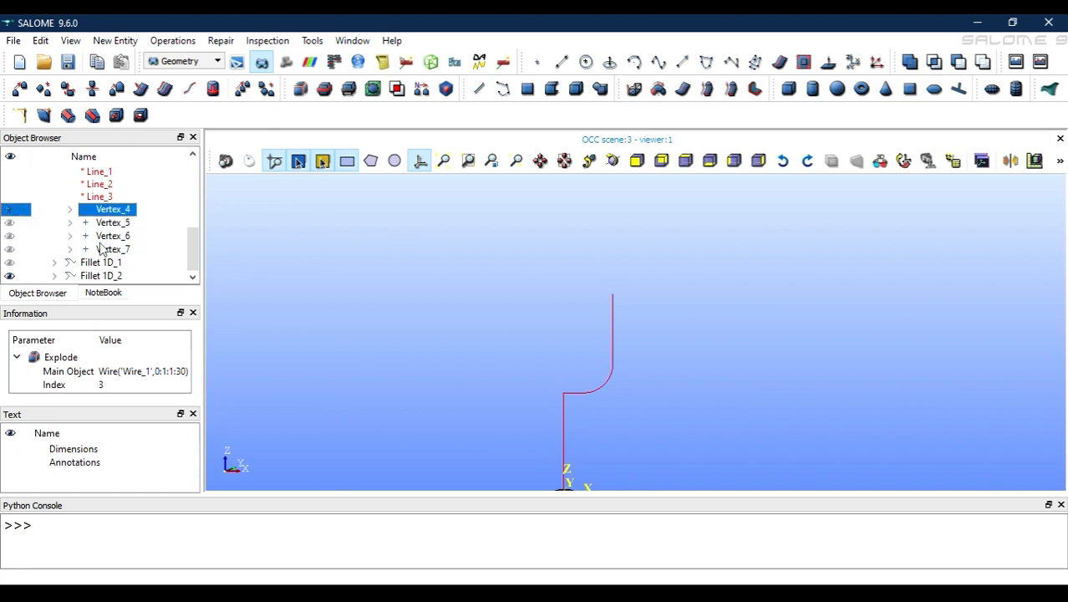
Step: Show Fillet 1D_1 again and delete Fillet 1D_2
click(110, 277)
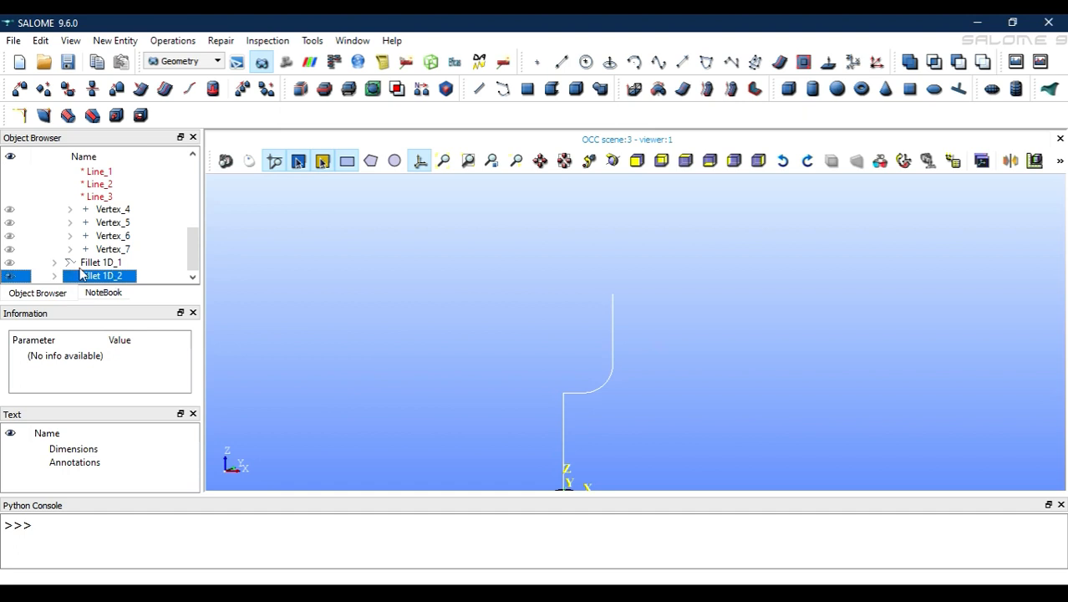
click(10, 262)
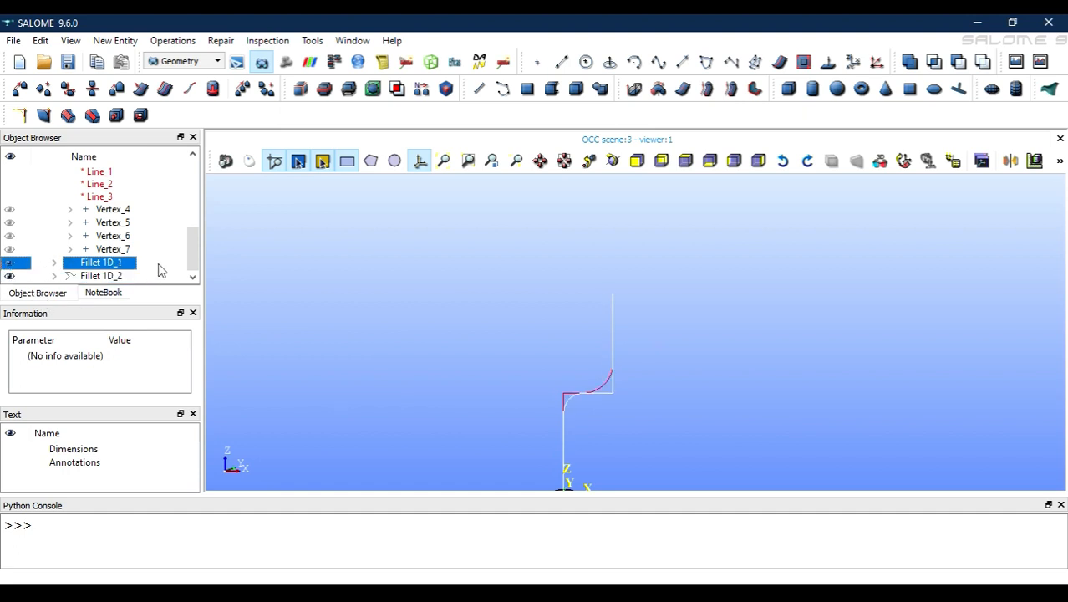
click(116, 276)
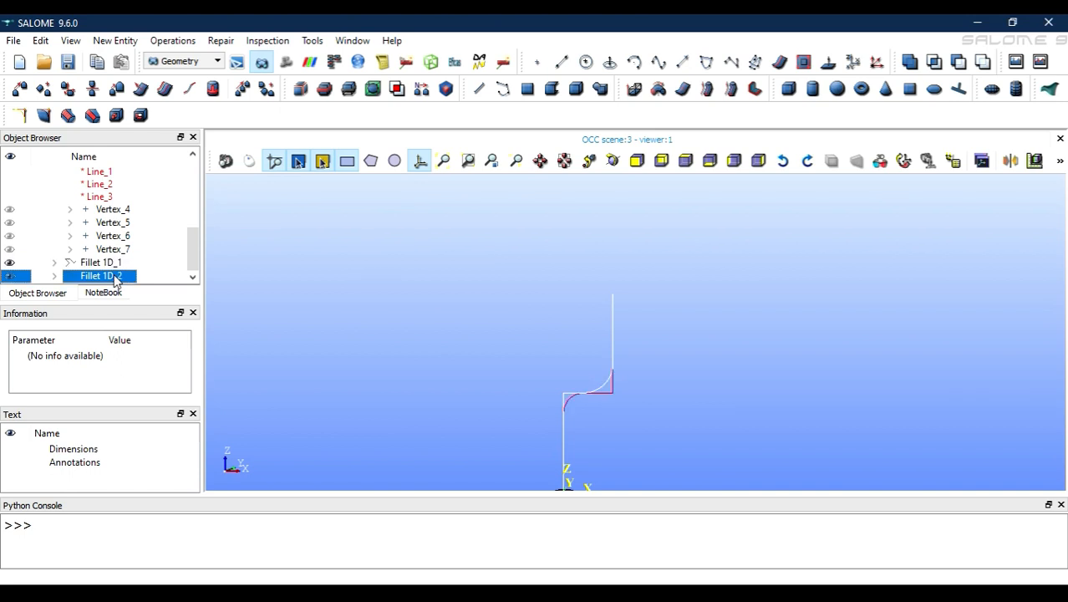
right_click(116, 277)
click(177, 49)
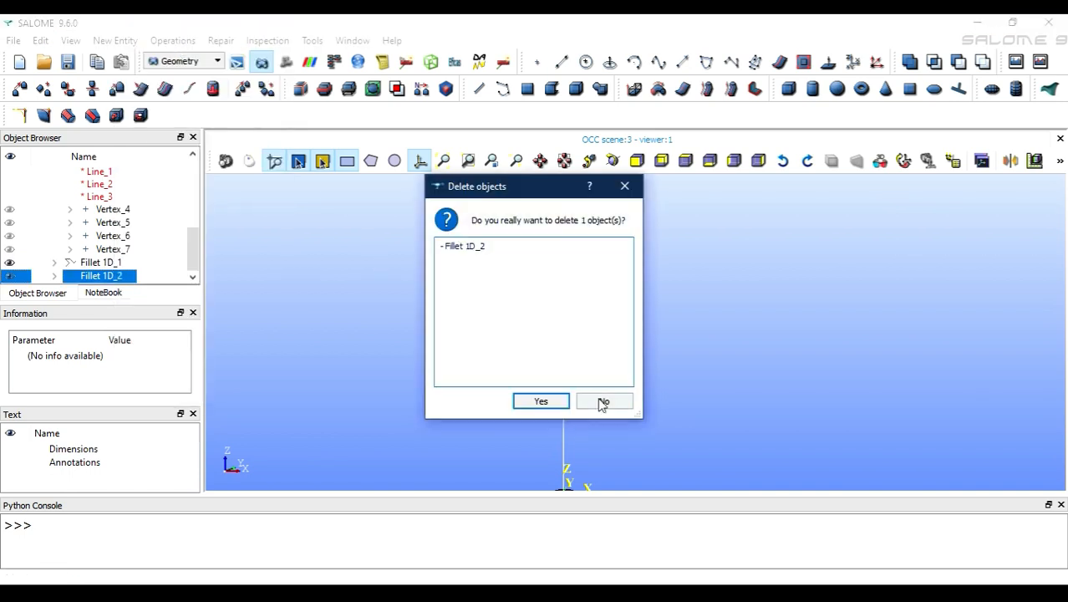
click(540, 401)
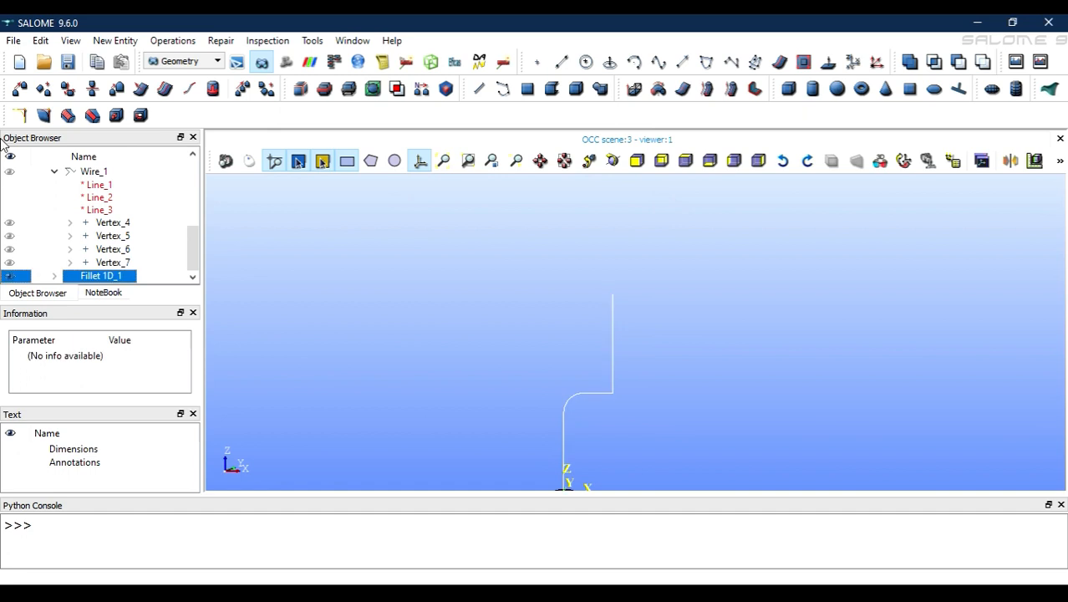
Step: Show the four exploded vertices and fillet the remaining sharp corner of Fillet 1D_1 with radius 3
click(20, 115)
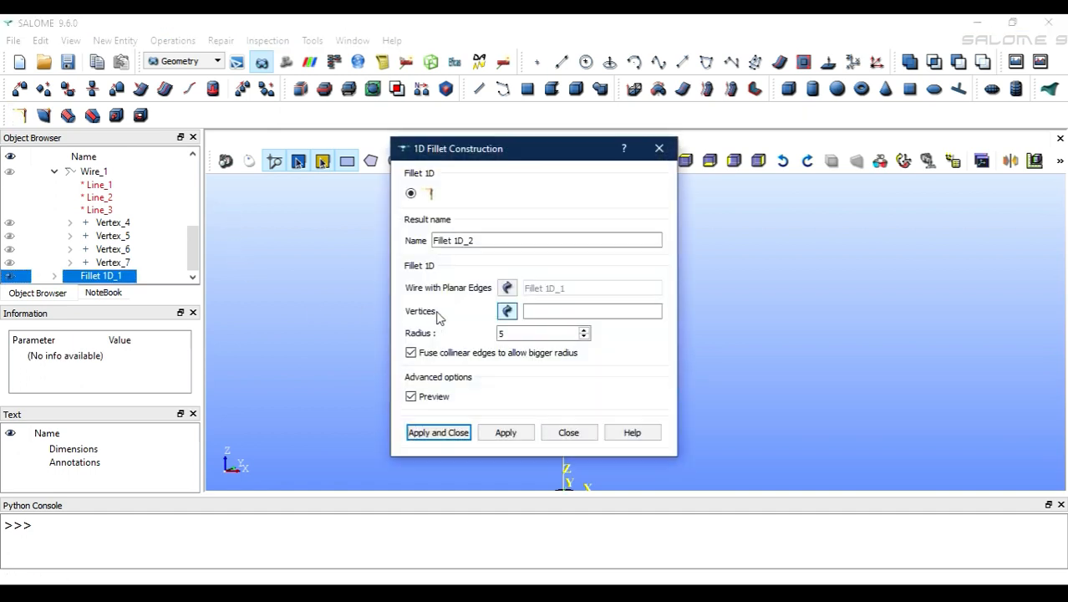
click(505, 312)
click(10, 263)
click(9, 249)
click(10, 236)
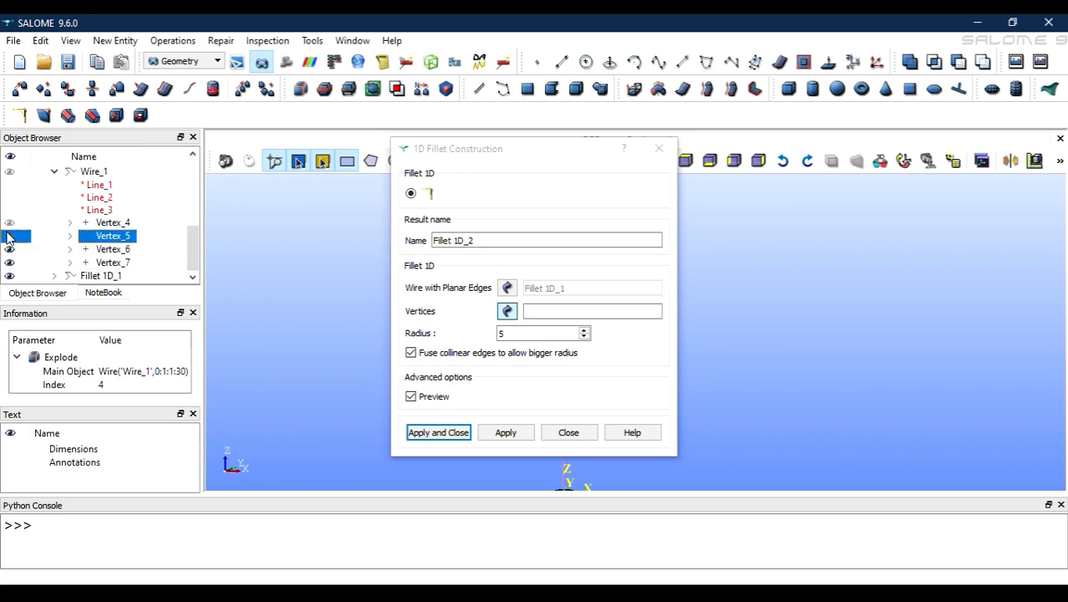
click(8, 223)
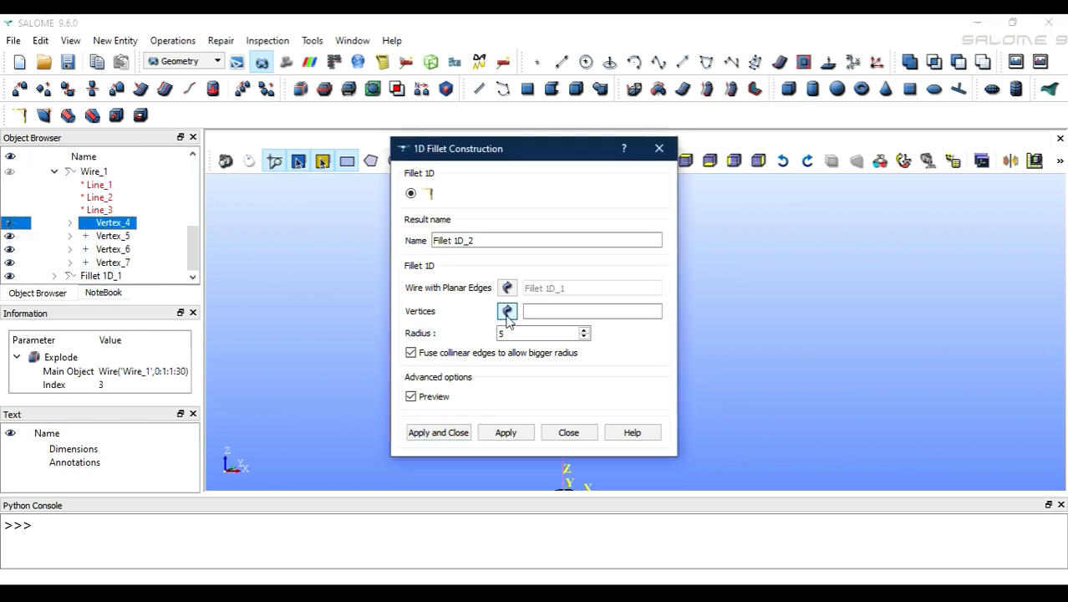
drag(561, 152, 391, 121)
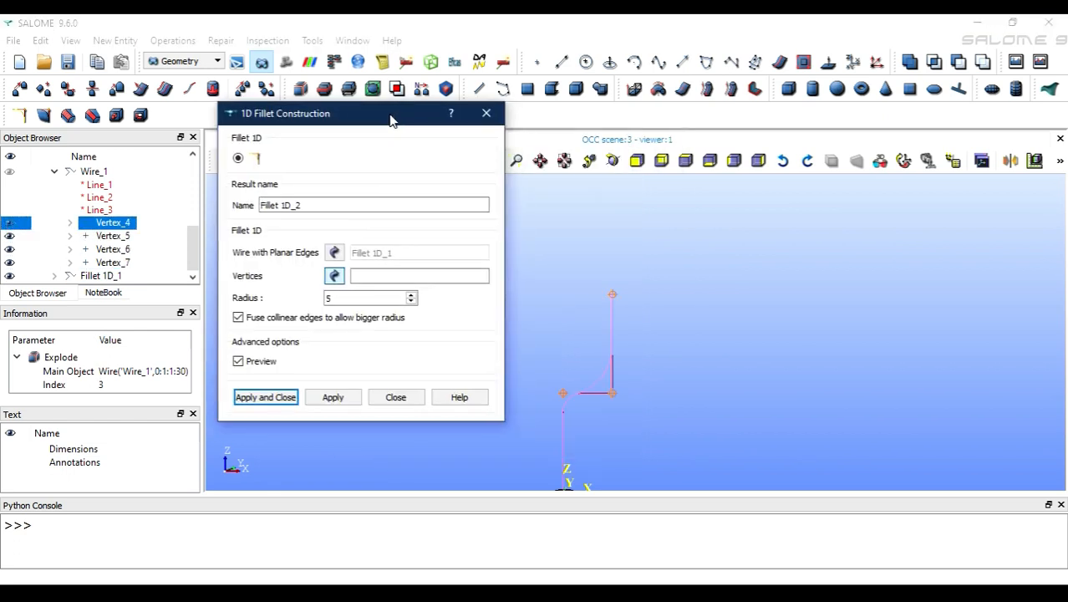
click(613, 391)
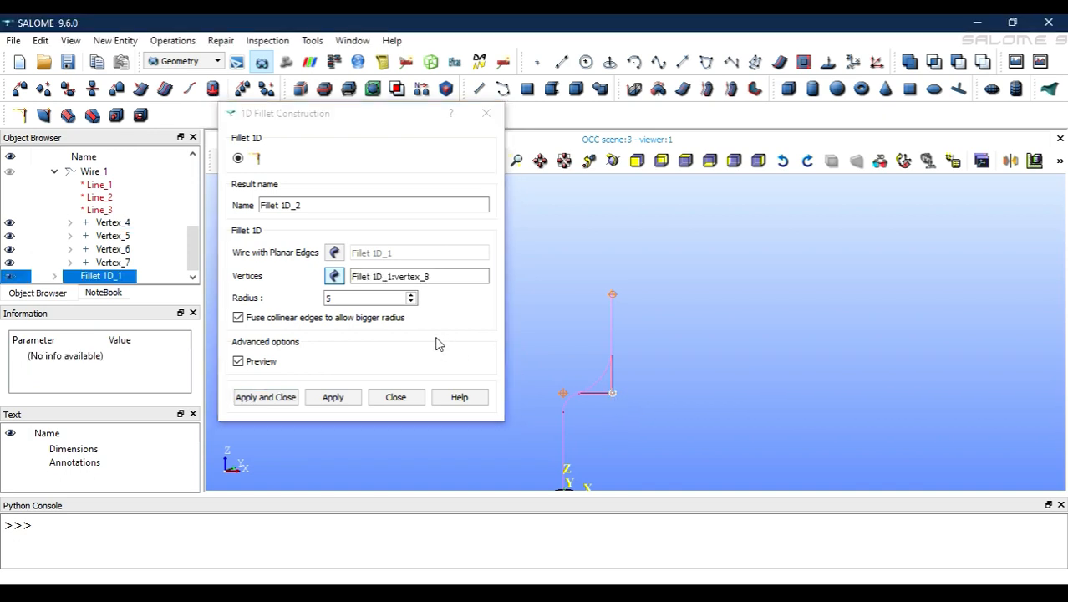
click(345, 301)
key(BackSpace)
text(3)
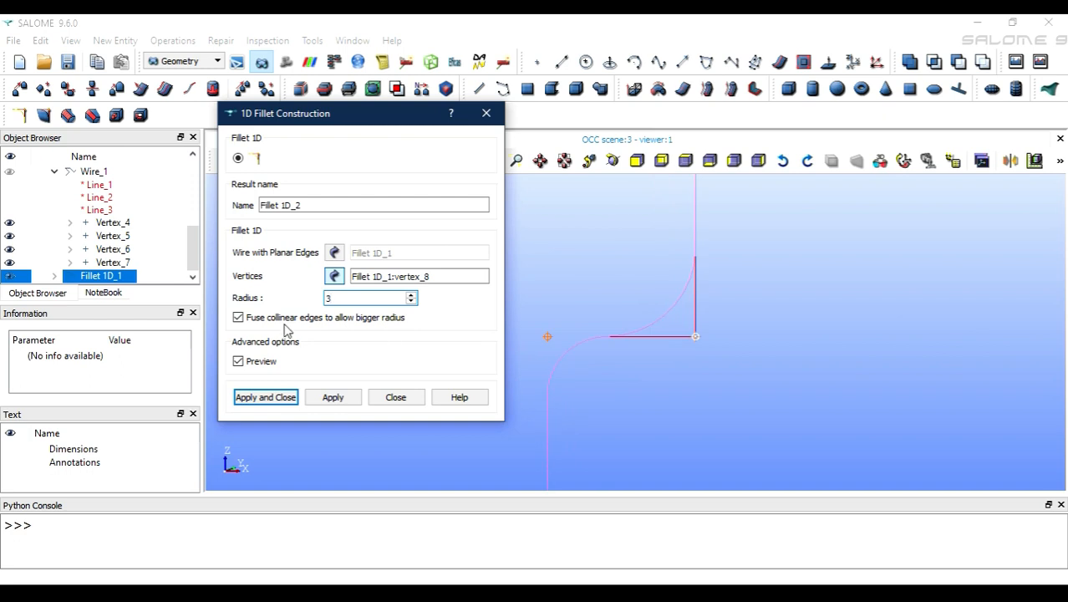
click(282, 396)
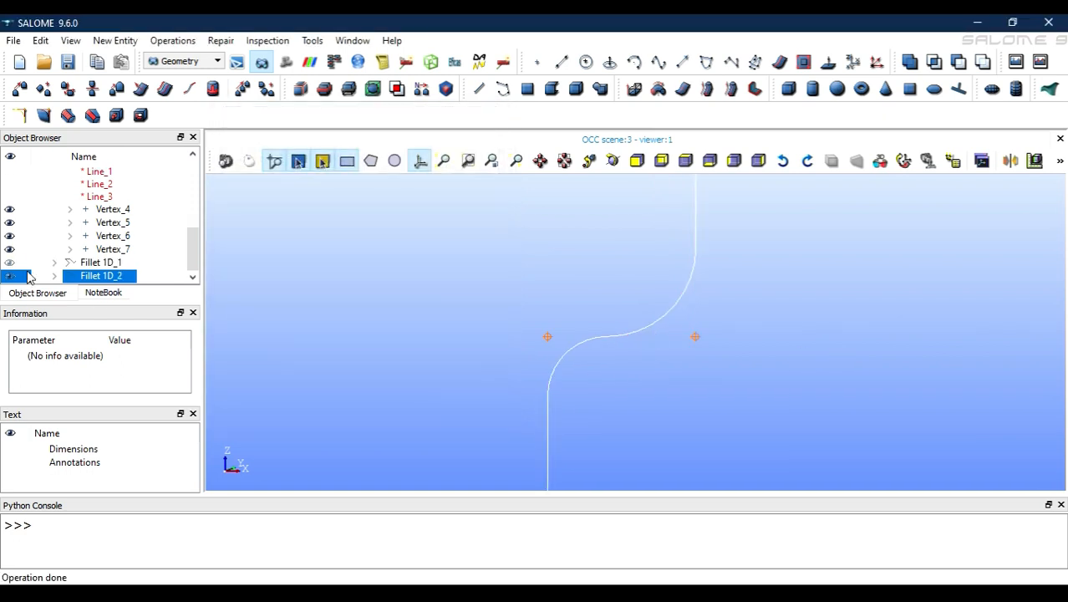
Step: Hide Vertex_4 to Vertex_7 to leave the doubly filleted path uncluttered
click(10, 249)
click(10, 235)
click(10, 222)
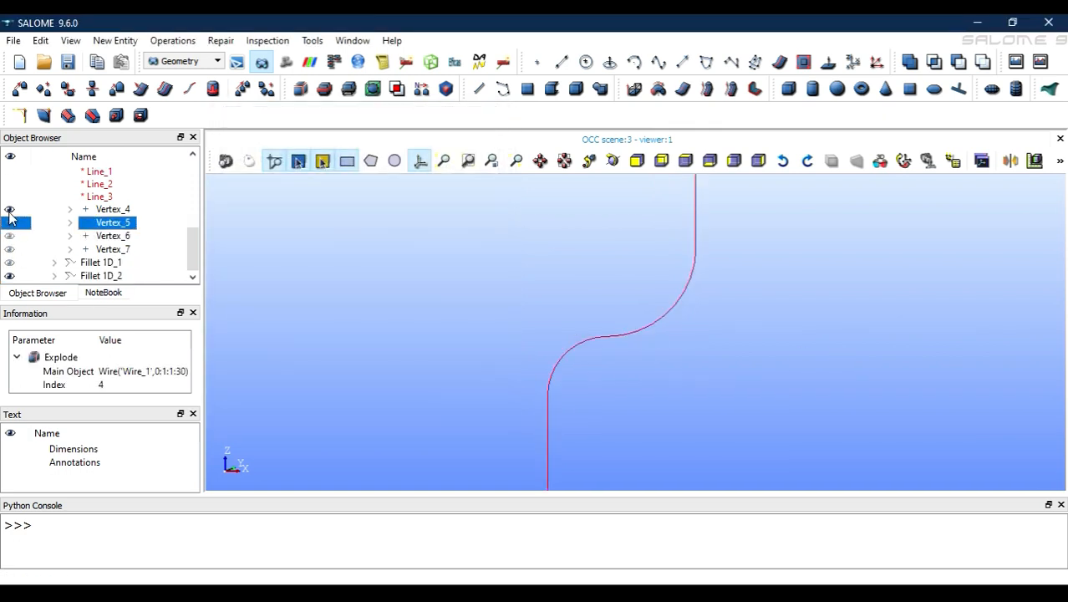
click(10, 209)
scroll(521, 309, down, 4)
scroll(522, 320, down, 1)
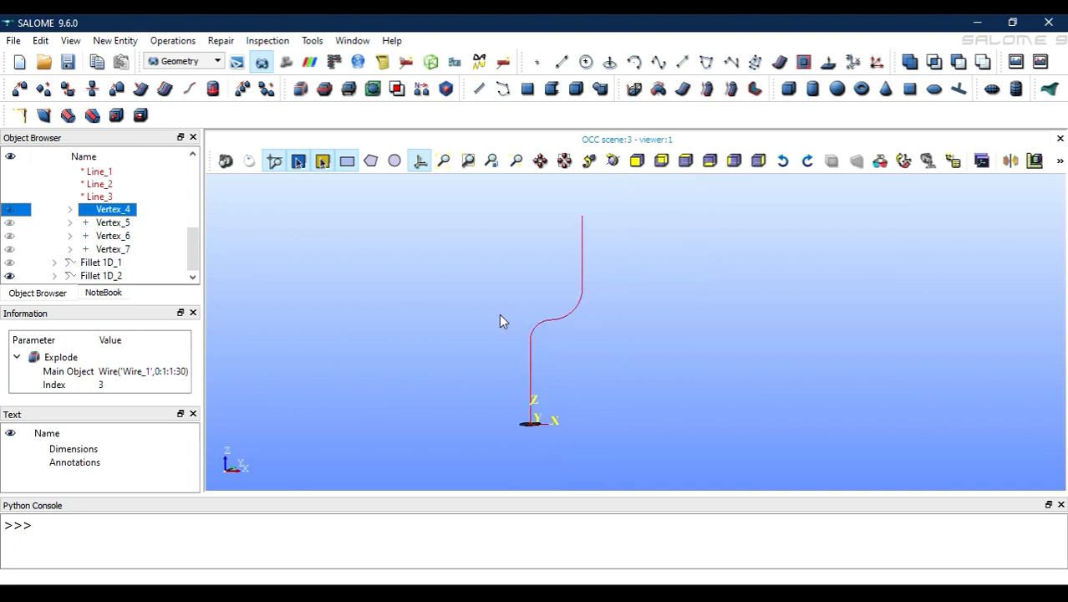
Step: Start an Extrusion Along Path with the circular Face_1 as the base object
scroll(90, 213, up, 2)
scroll(91, 210, down, 2)
scroll(87, 215, up, 3)
click(84, 254)
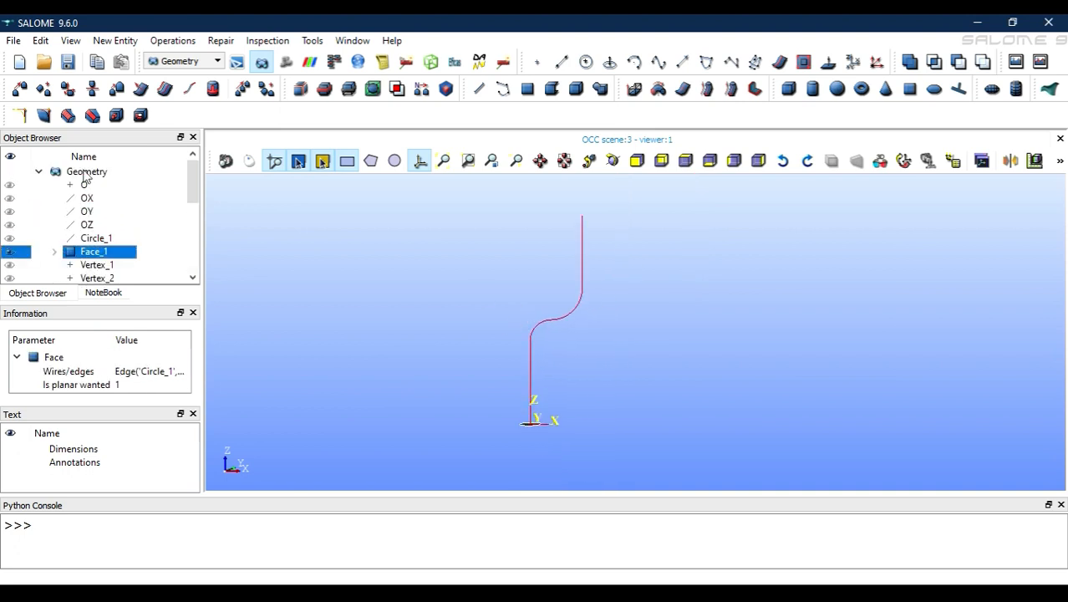
click(115, 40)
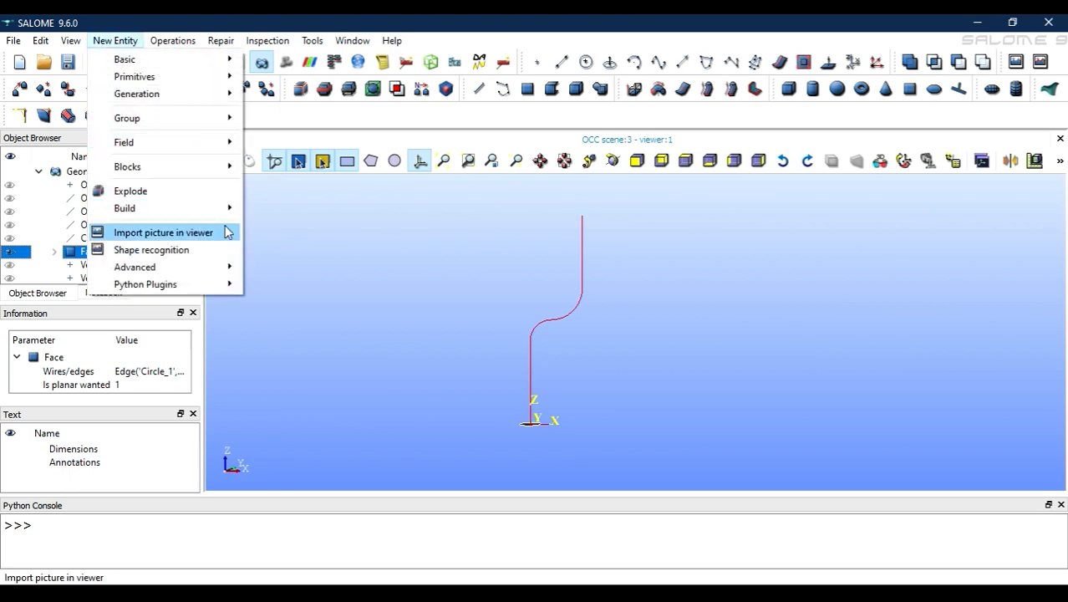
mouse_move(219, 93)
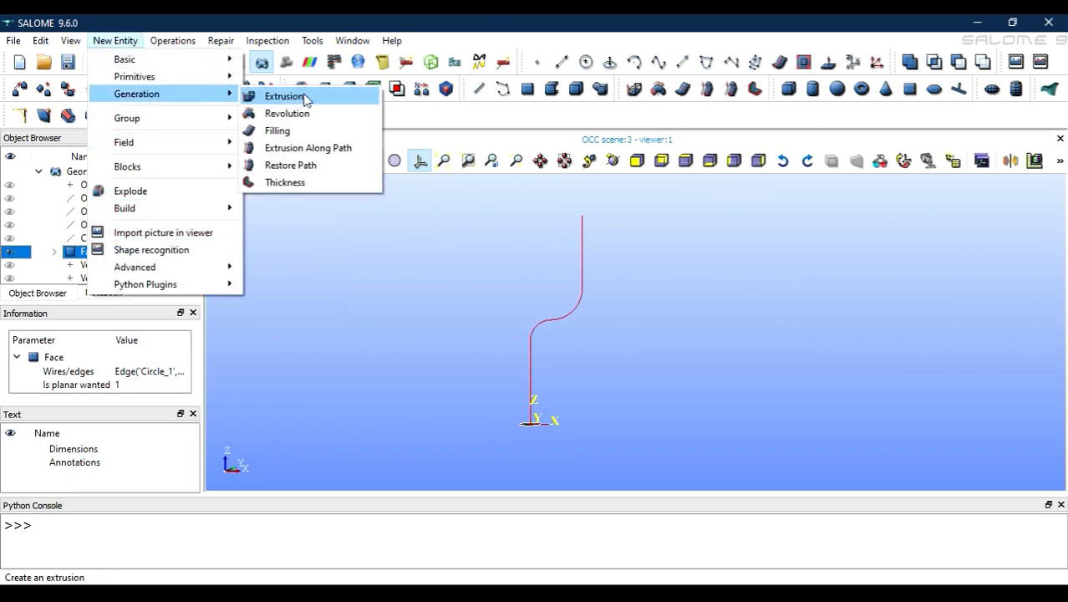
click(309, 146)
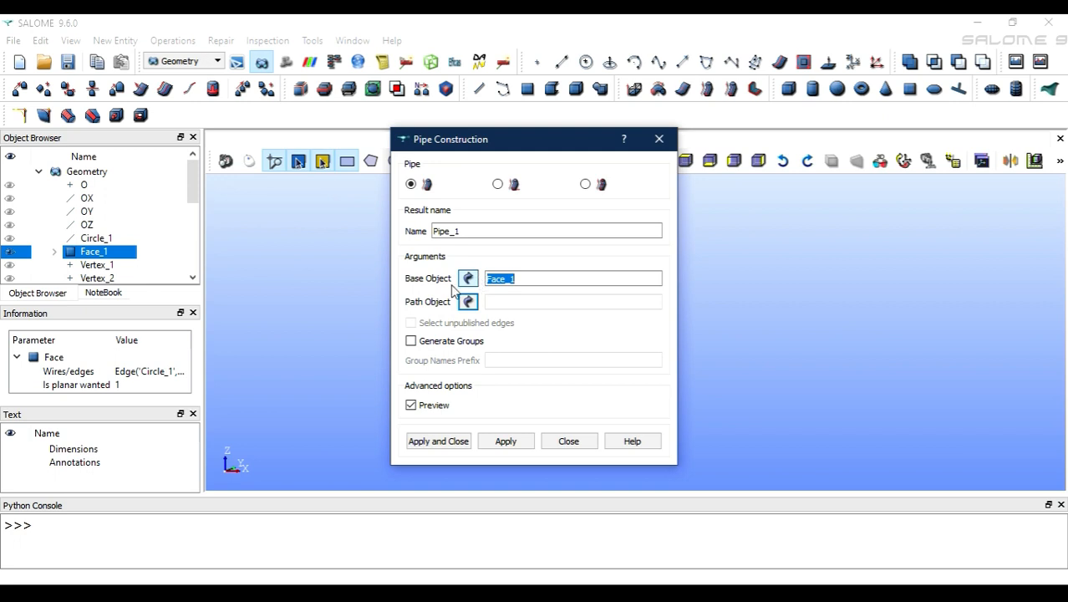
drag(534, 147, 716, 153)
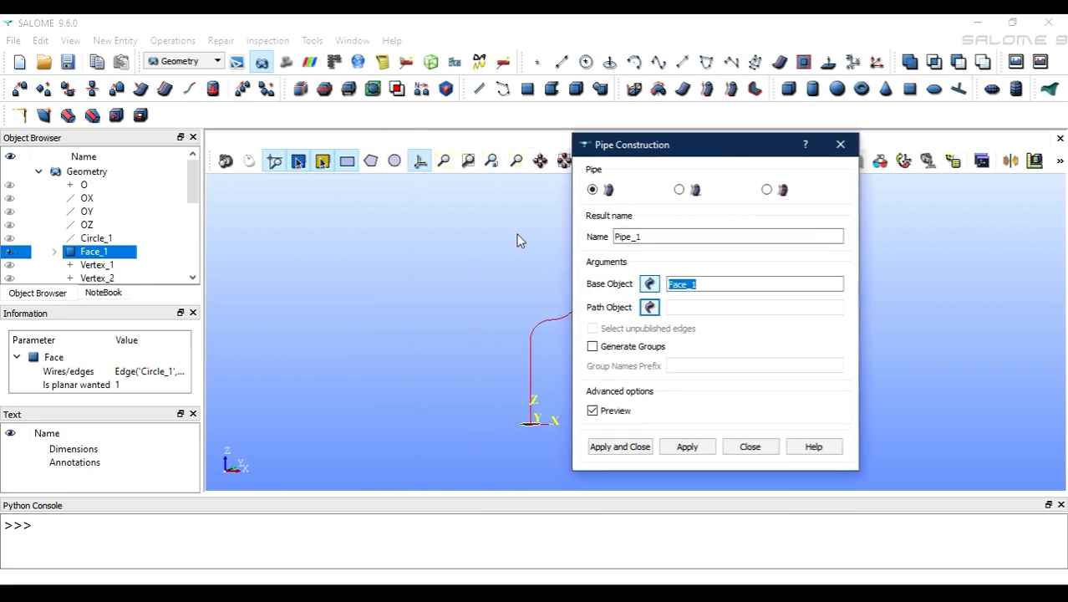
drag(188, 172, 184, 249)
click(106, 276)
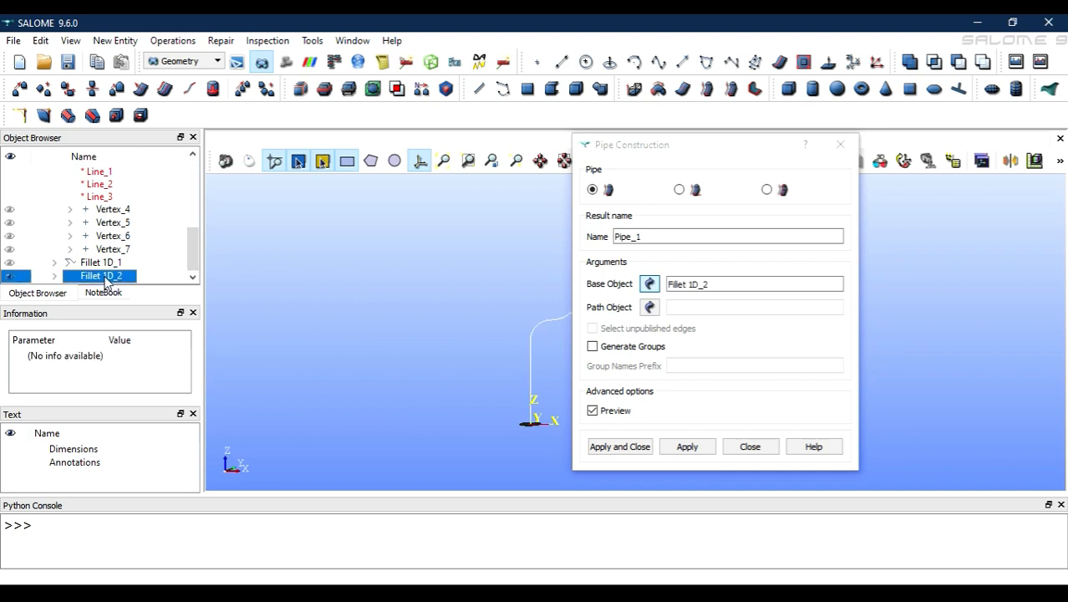
click(649, 307)
scroll(138, 221, up, 3)
scroll(137, 221, up, 1)
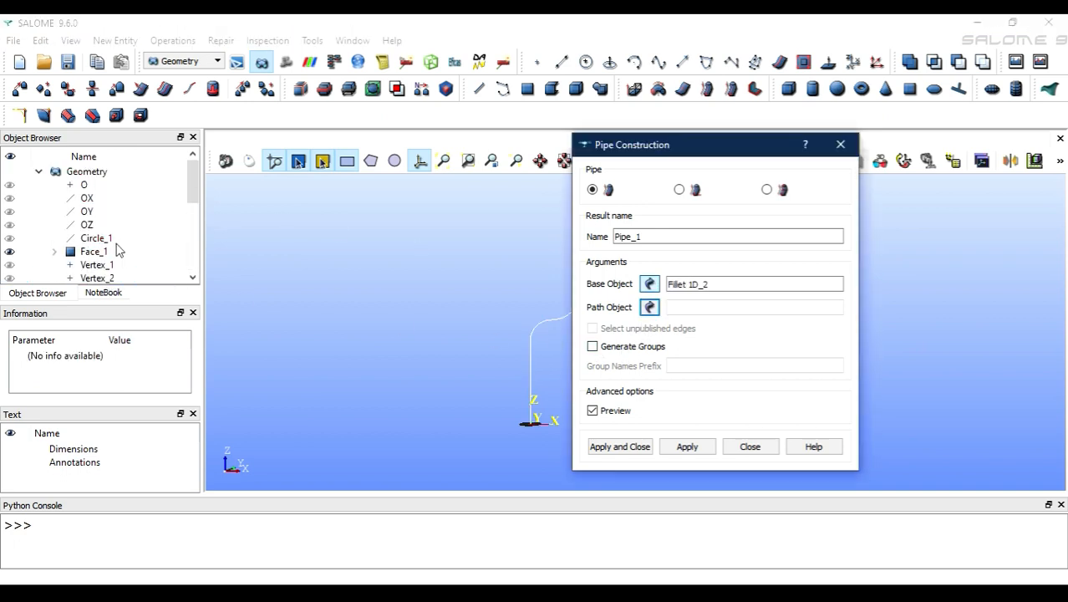
Step: Create the pipe by extruding Face_1 as the base object along the path Fillet 1D_2
click(94, 252)
click(651, 308)
click(651, 308)
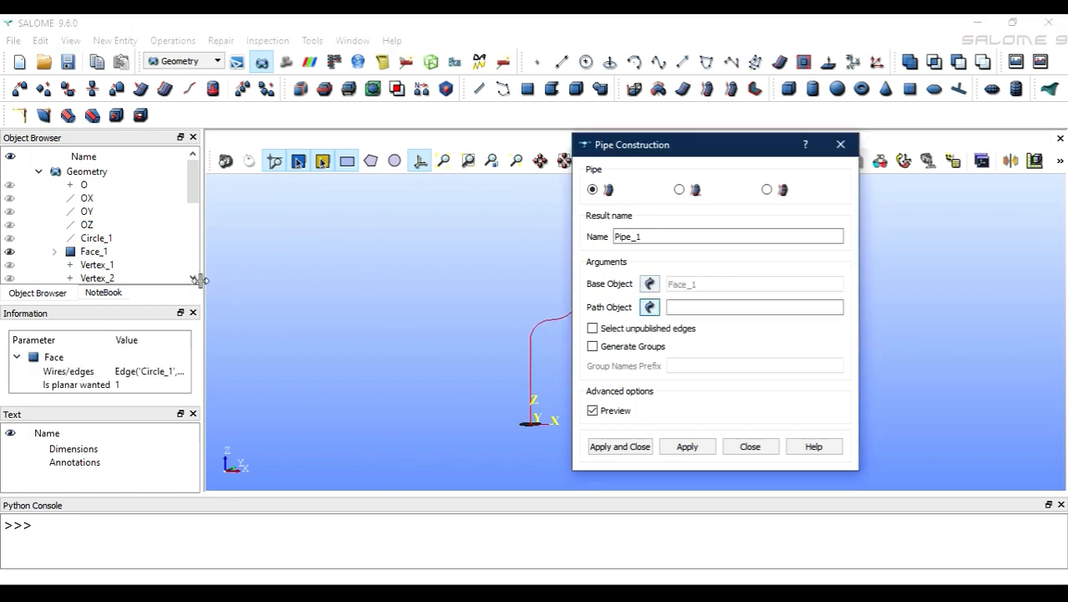
scroll(117, 267, down, 4)
scroll(115, 276, down, 1)
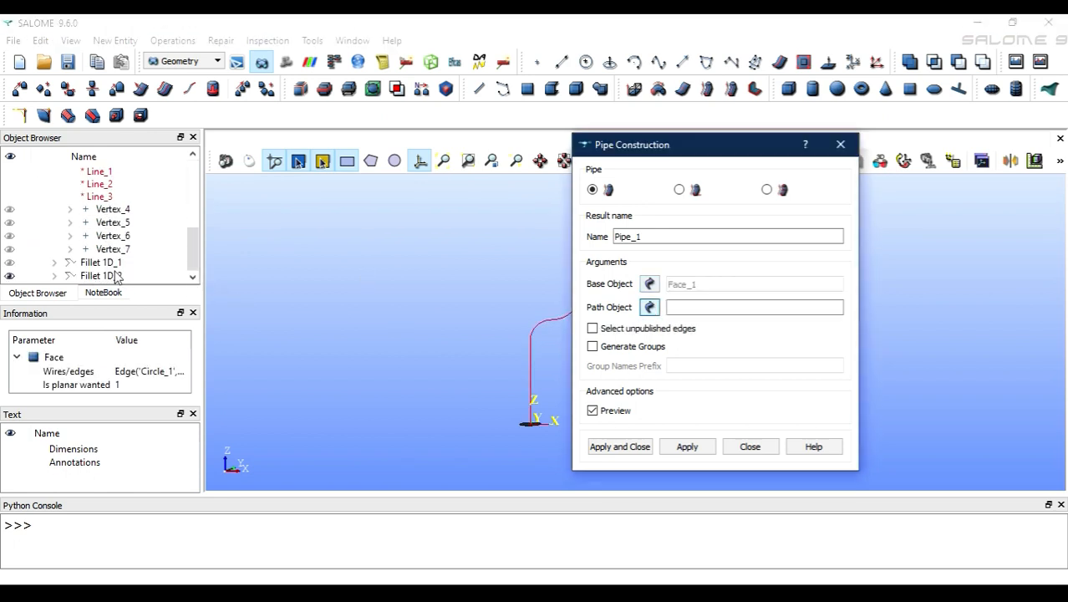
click(100, 276)
drag(705, 156, 865, 180)
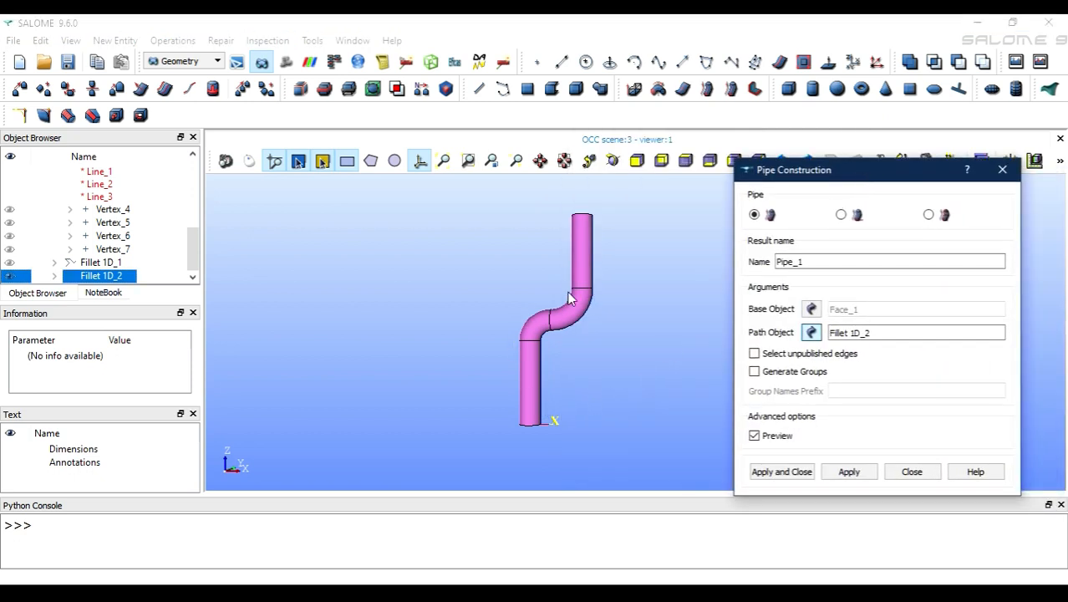
click(805, 472)
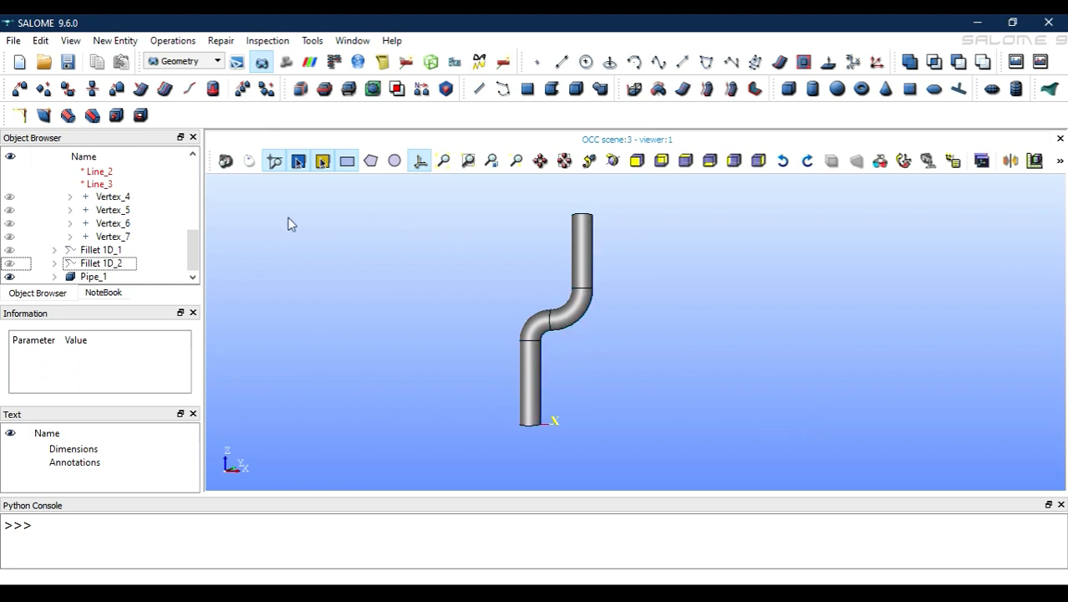
Step: Rotate a copy of Pipe_1 by 90 degrees about the OY axis
click(103, 278)
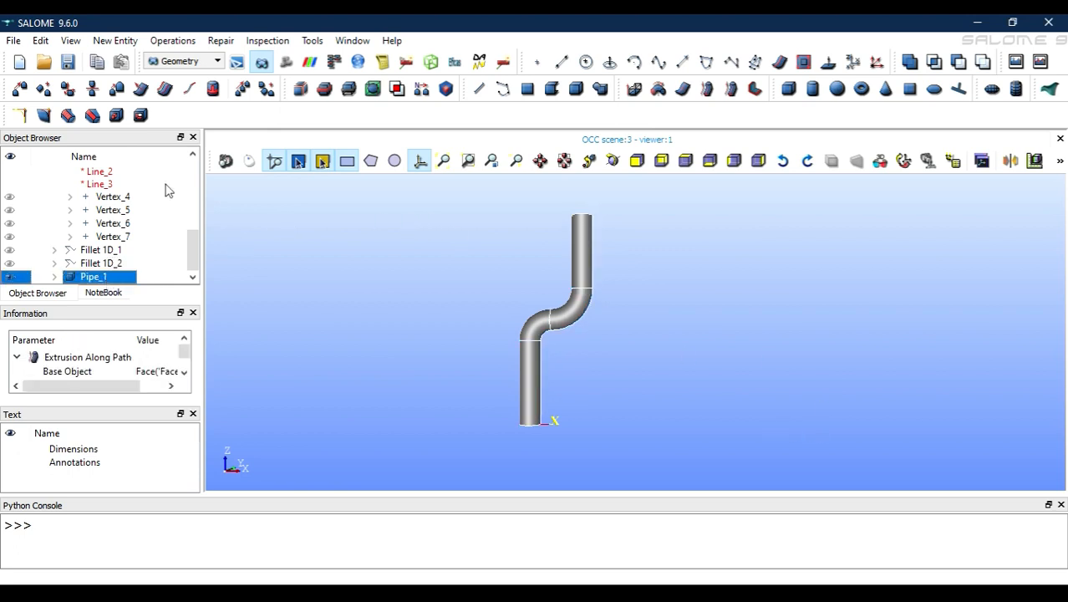
click(186, 41)
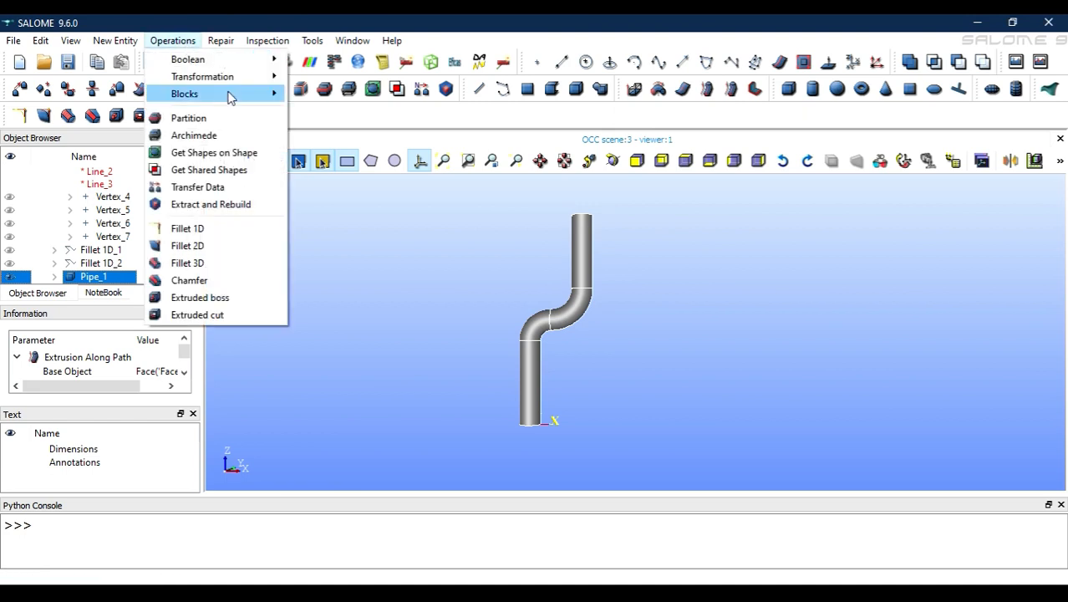
mouse_move(236, 77)
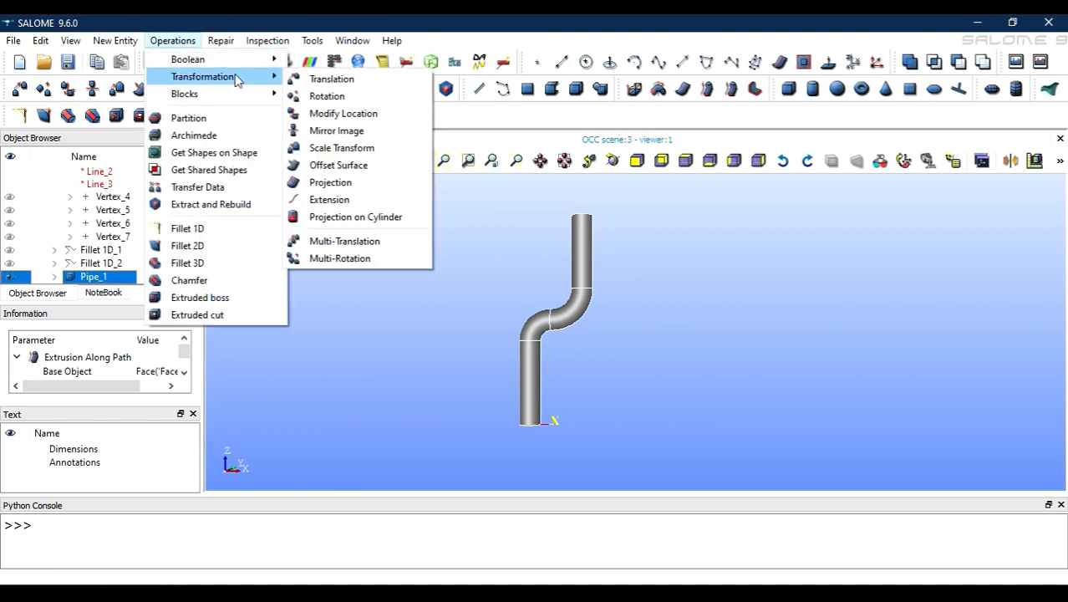
click(334, 97)
click(450, 284)
scroll(134, 217, up, 5)
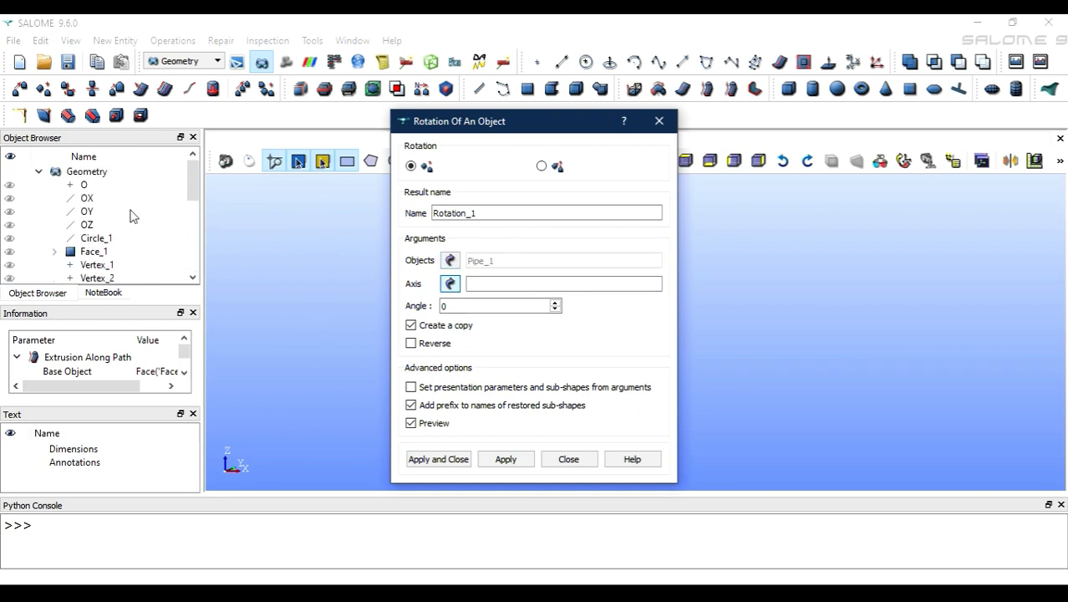
click(83, 213)
drag(558, 122, 336, 104)
double_click(293, 287)
text(90)
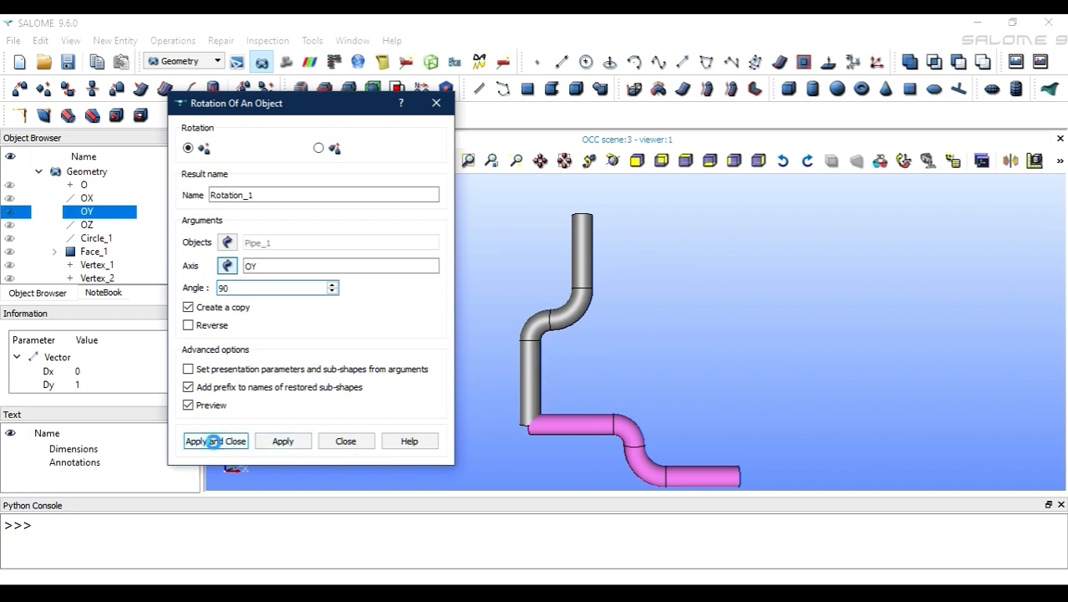
click(214, 441)
scroll(558, 440, up, 3)
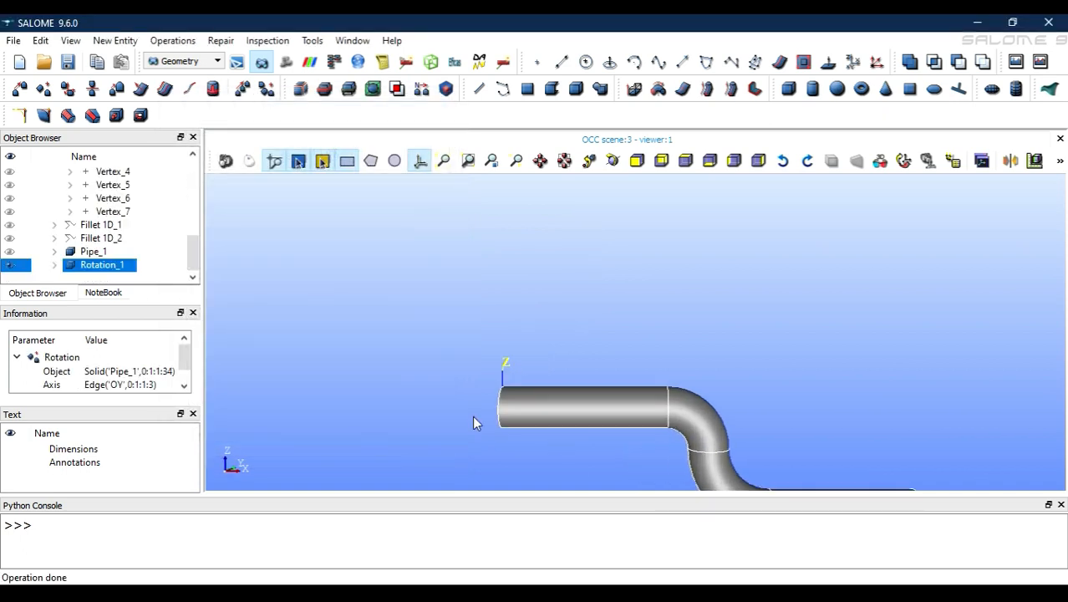
click(612, 161)
drag(534, 399, 544, 422)
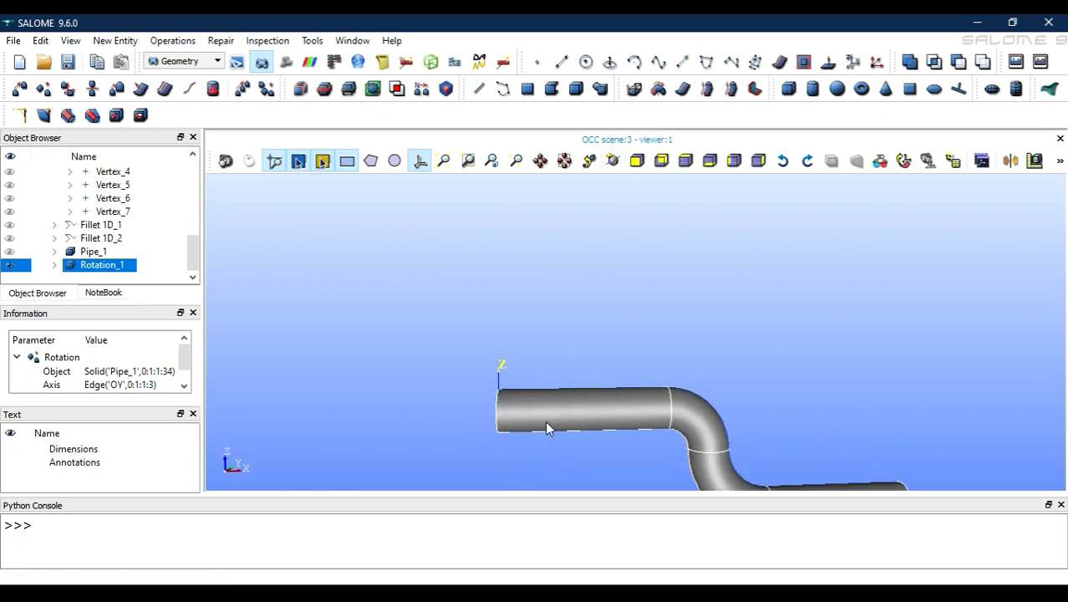
scroll(589, 451, down, 2)
scroll(588, 452, down, 1)
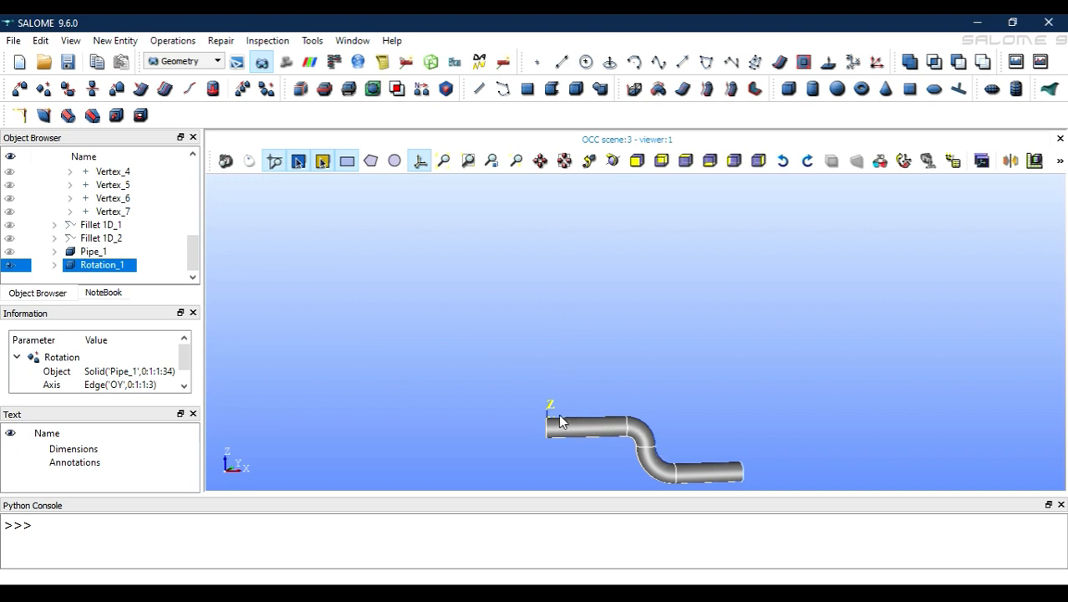
Step: Save the study as pipe in the D:\salome_tutorial folder and clear the selection
click(68, 65)
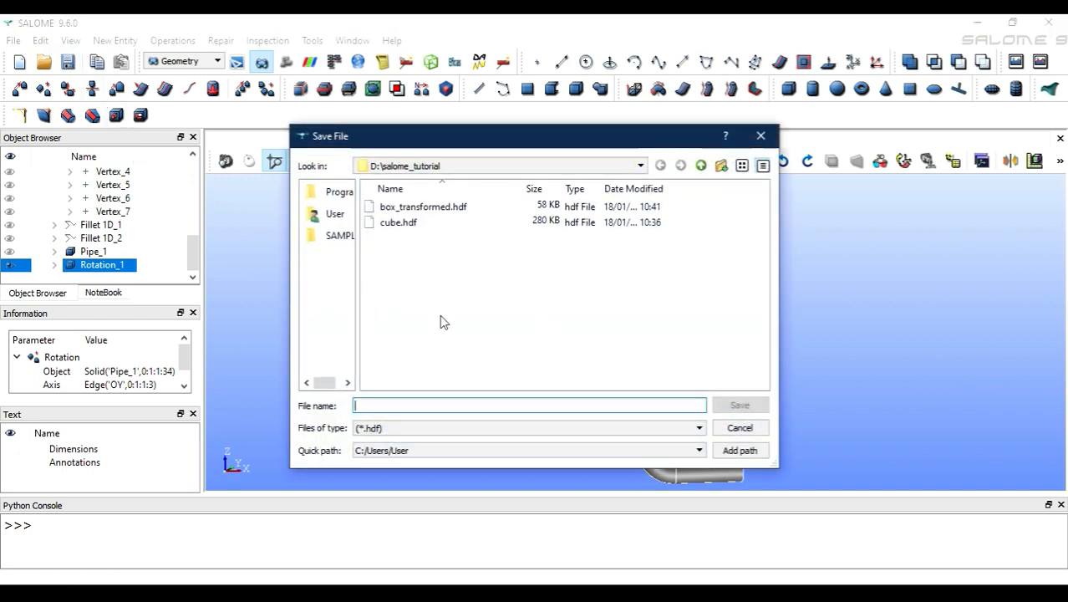
click(460, 402)
text(pipe)
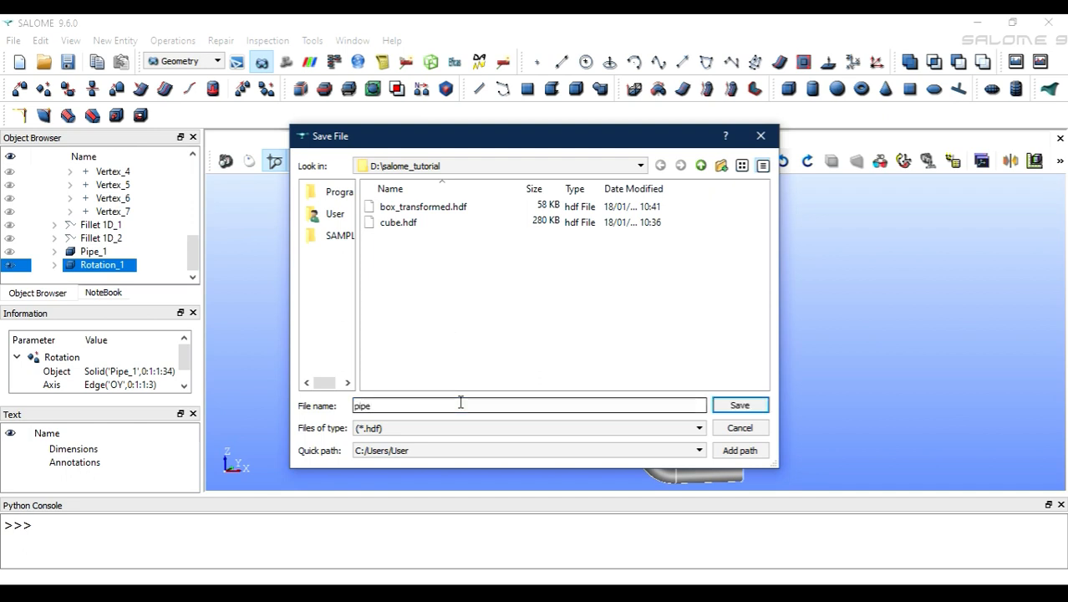
key(Return)
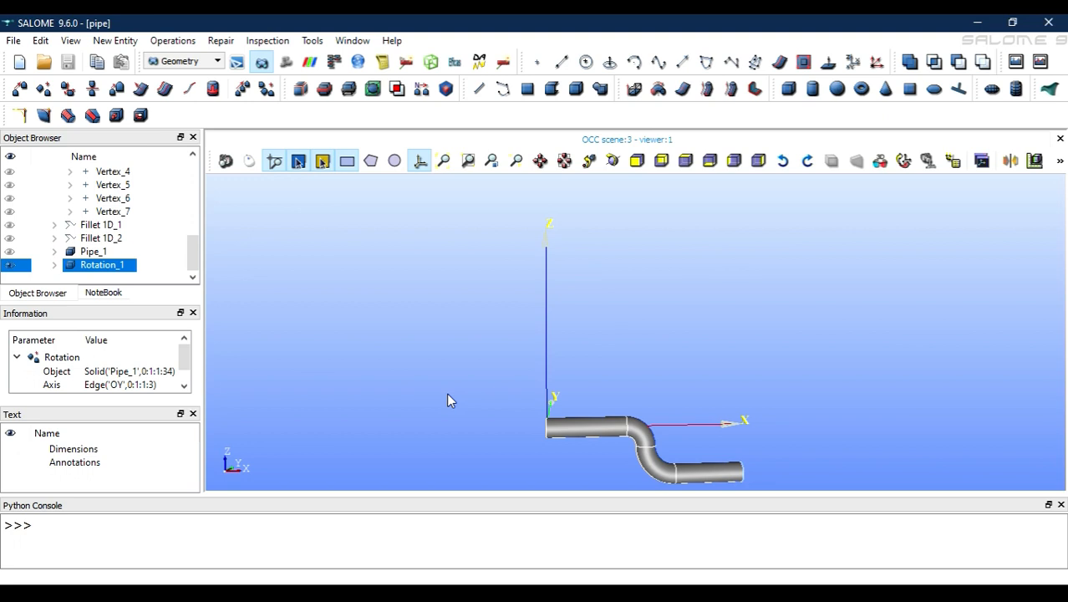
click(789, 383)
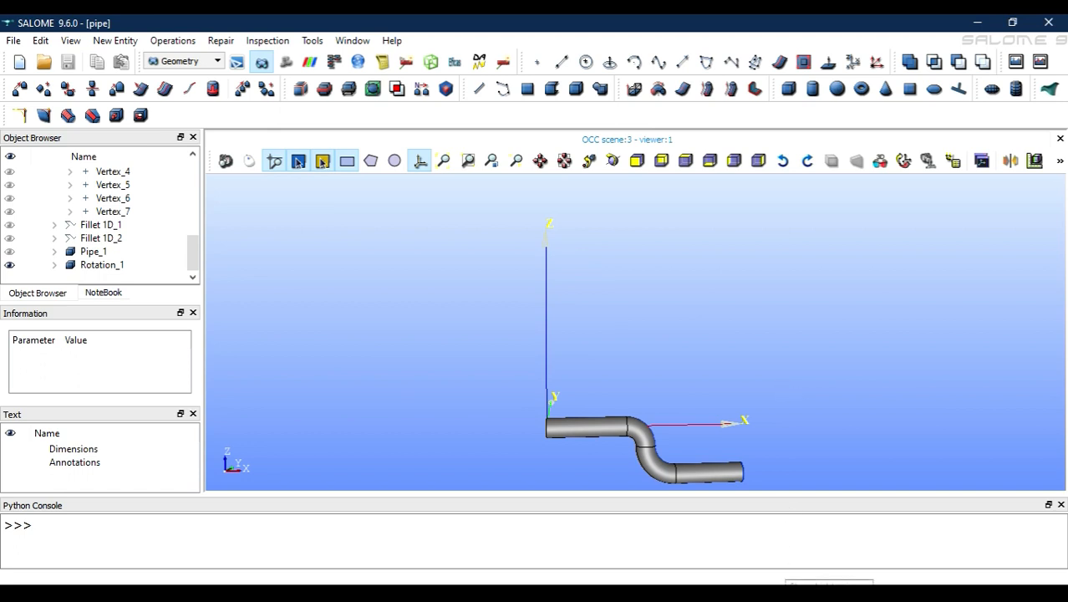
Step: Switch to the Mesh module and display the rotated pipe Rotation_1 in the VTK scene
click(194, 62)
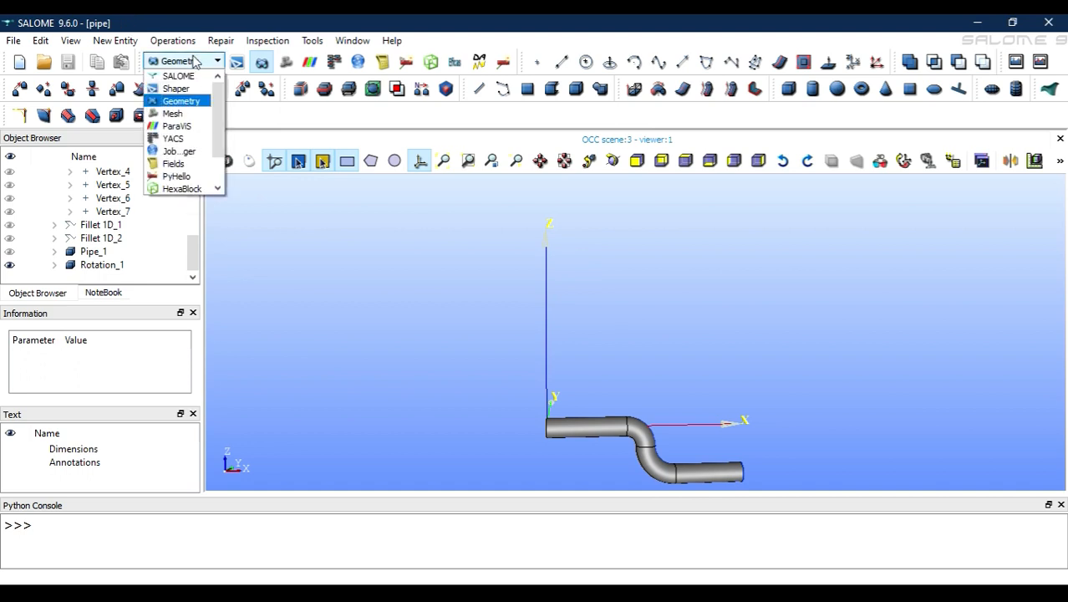
click(181, 114)
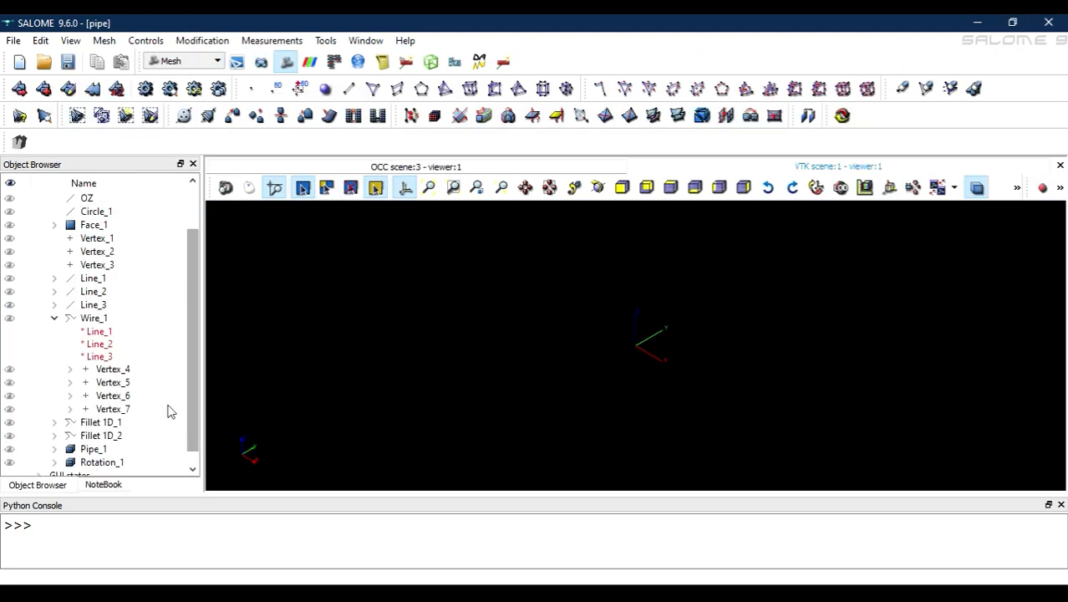
scroll(138, 389, down, 1)
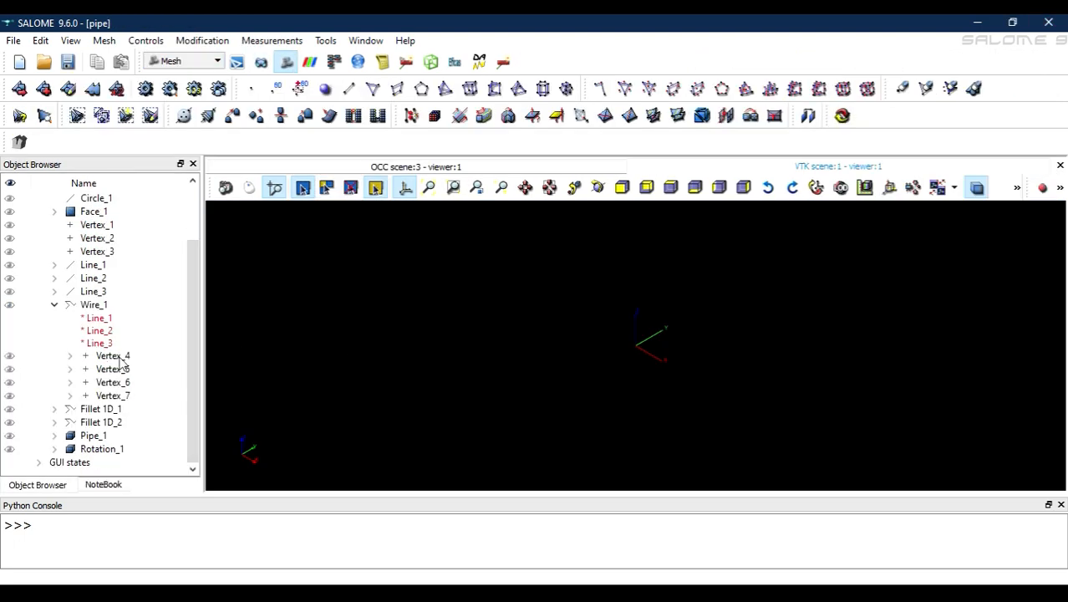
click(94, 452)
click(55, 449)
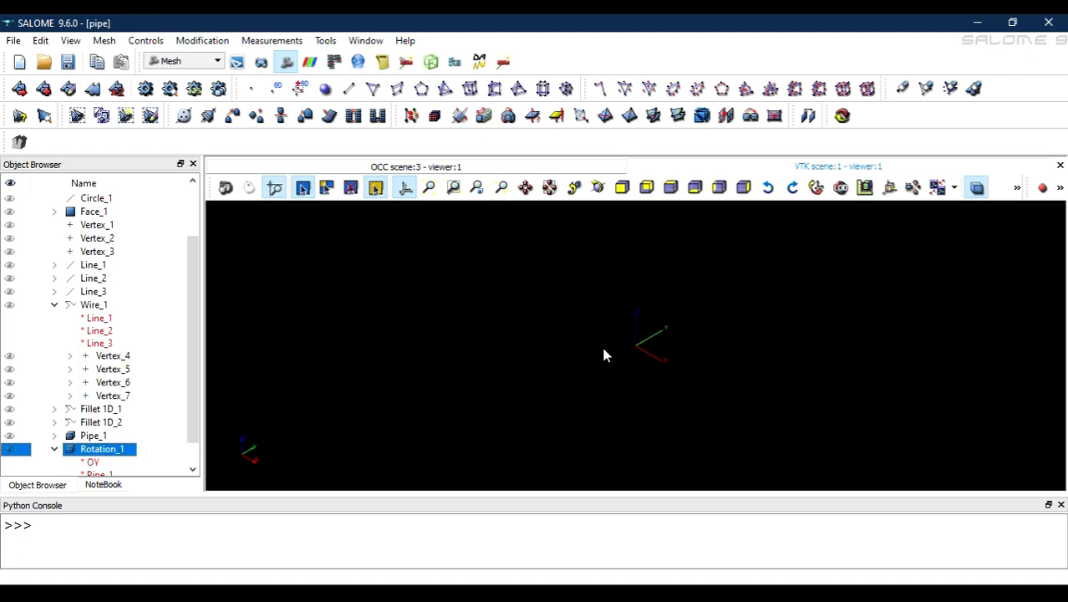
click(9, 448)
scroll(640, 351, up, 2)
scroll(640, 356, up, 4)
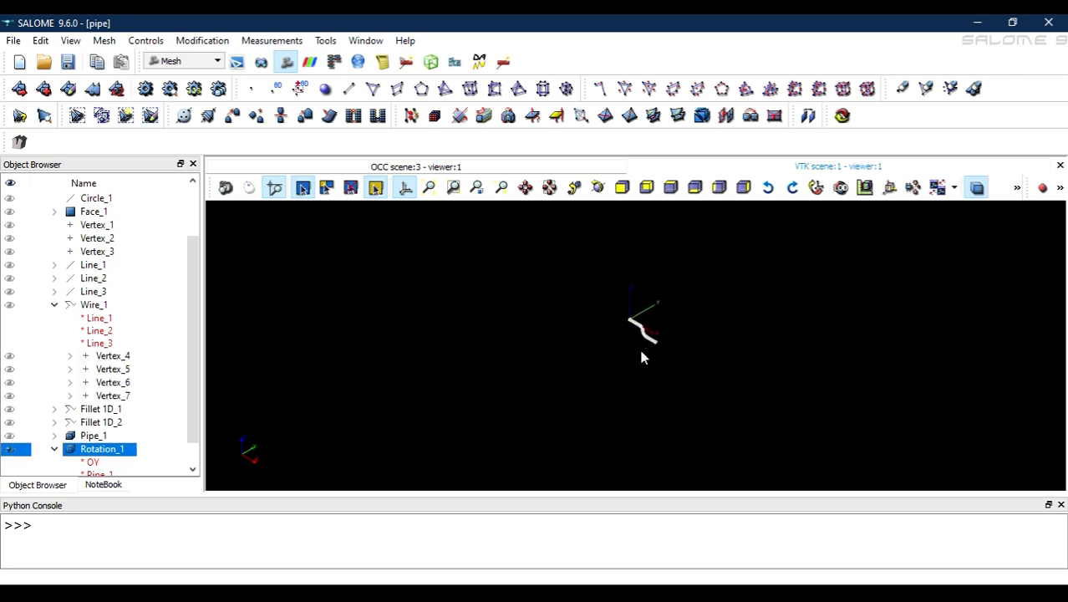
click(622, 188)
click(671, 188)
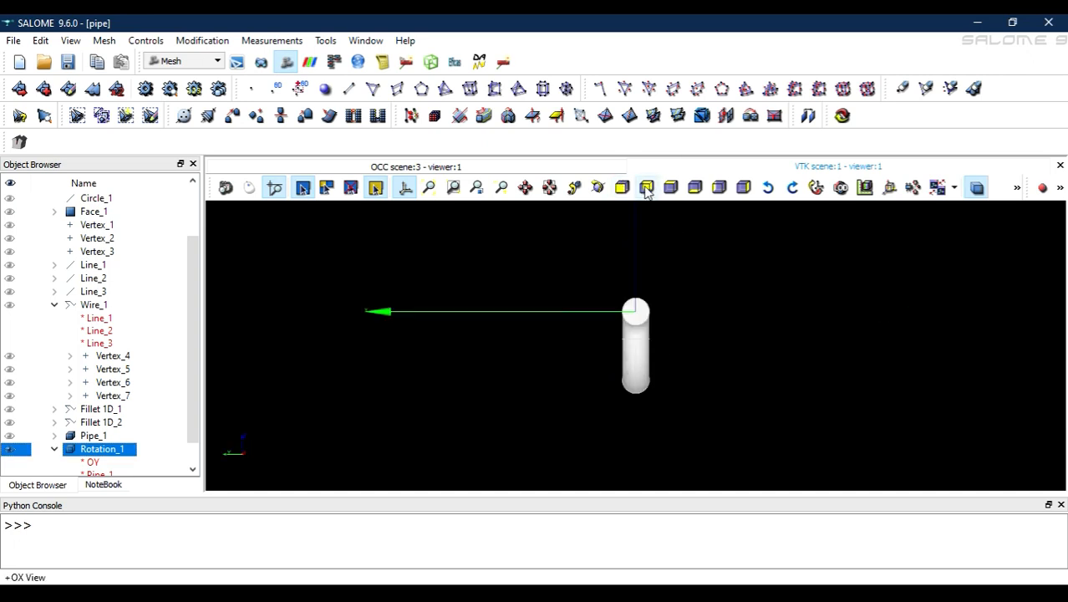
click(694, 188)
click(718, 188)
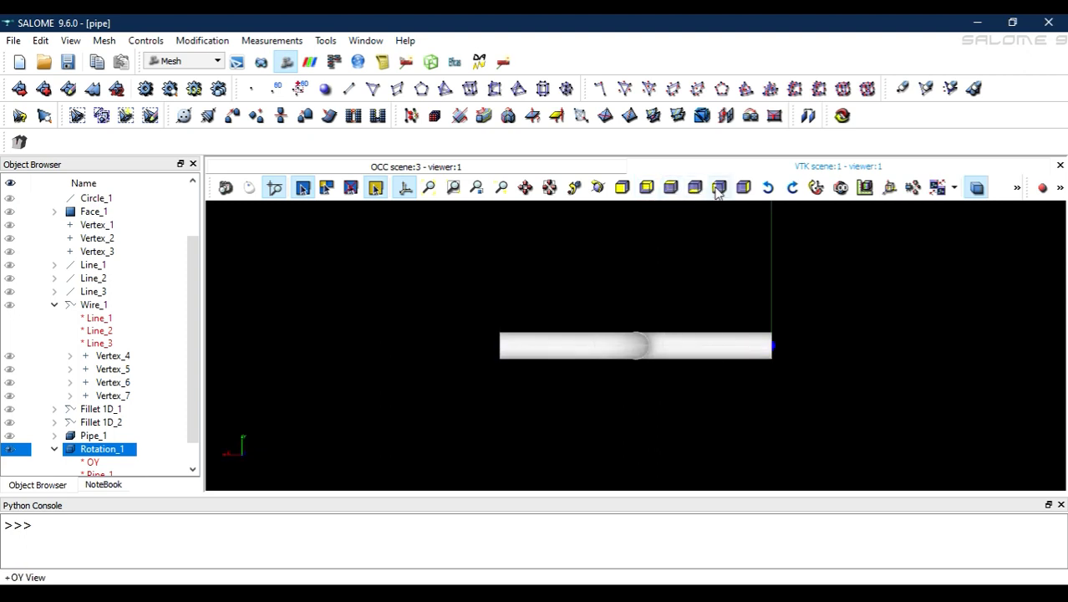
click(718, 188)
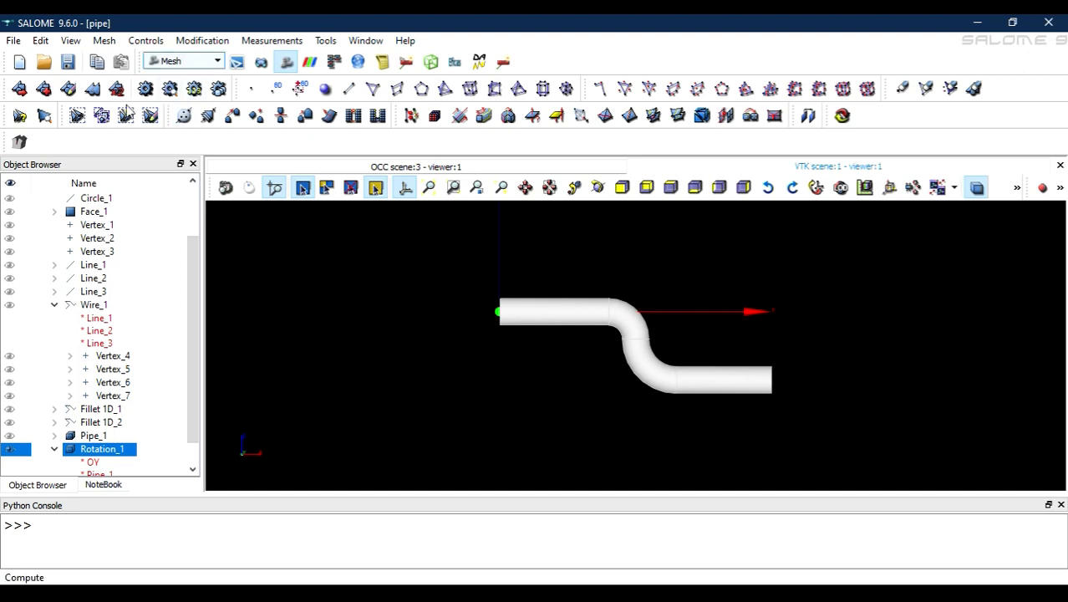
Step: Start a new mesh on Rotation_1 and assign it the NETGEN 1D-2D-3D algorithm
click(18, 89)
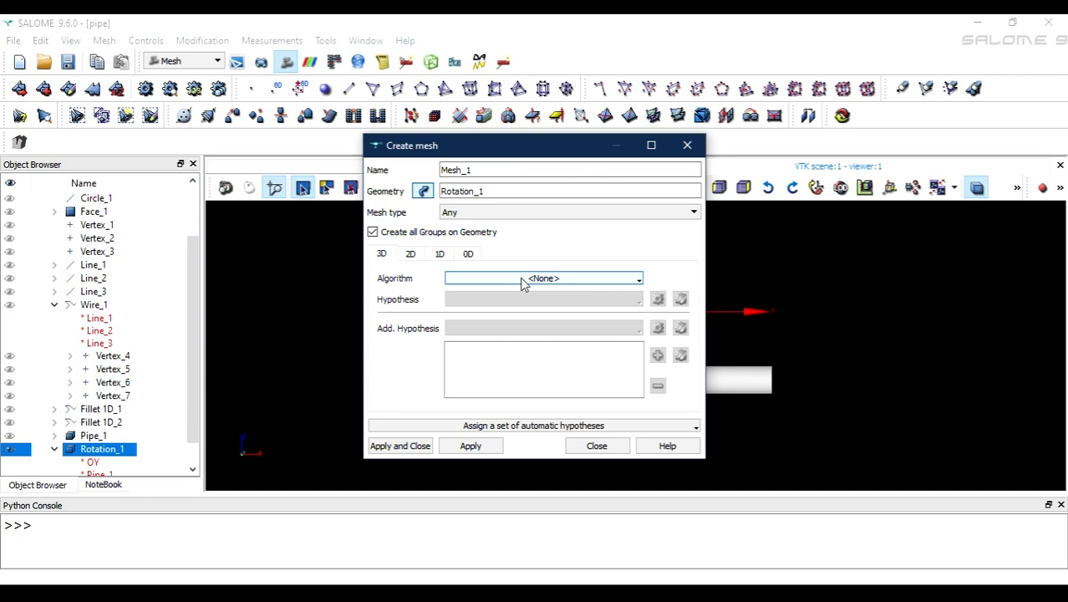
click(473, 278)
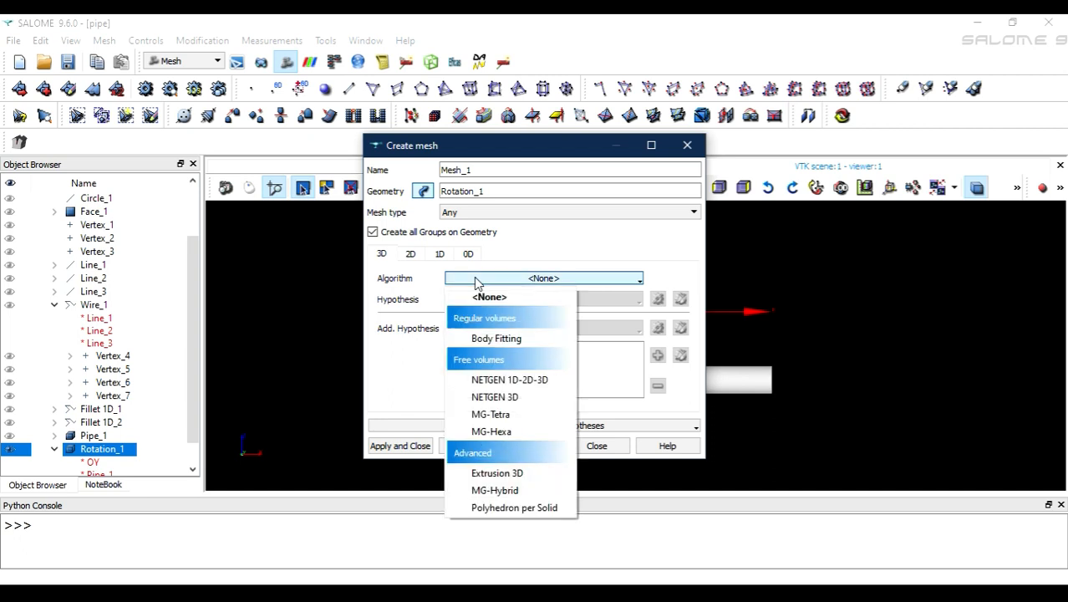
click(494, 380)
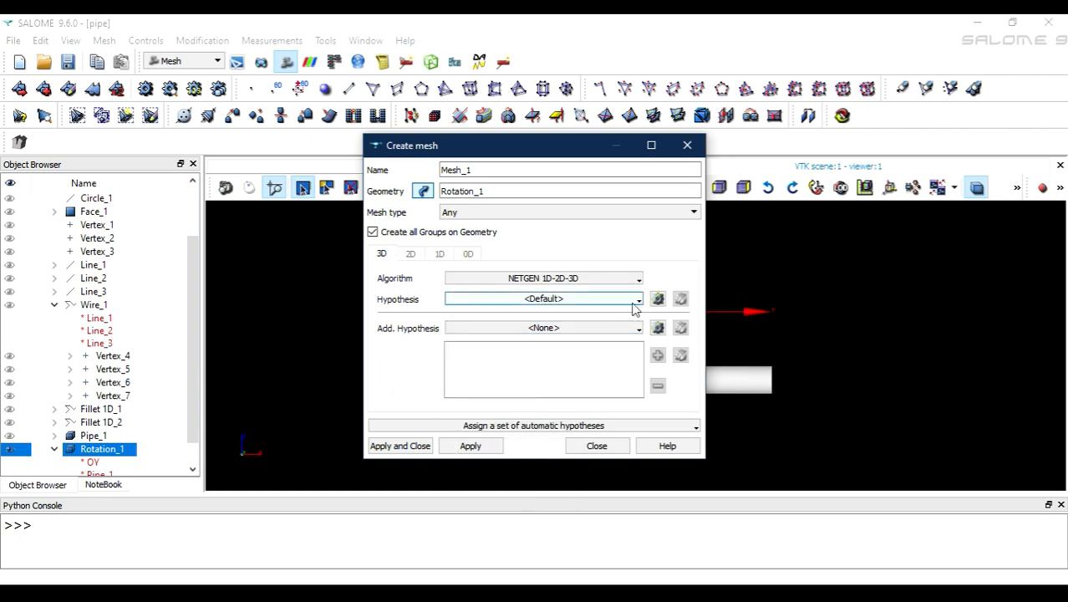
click(568, 278)
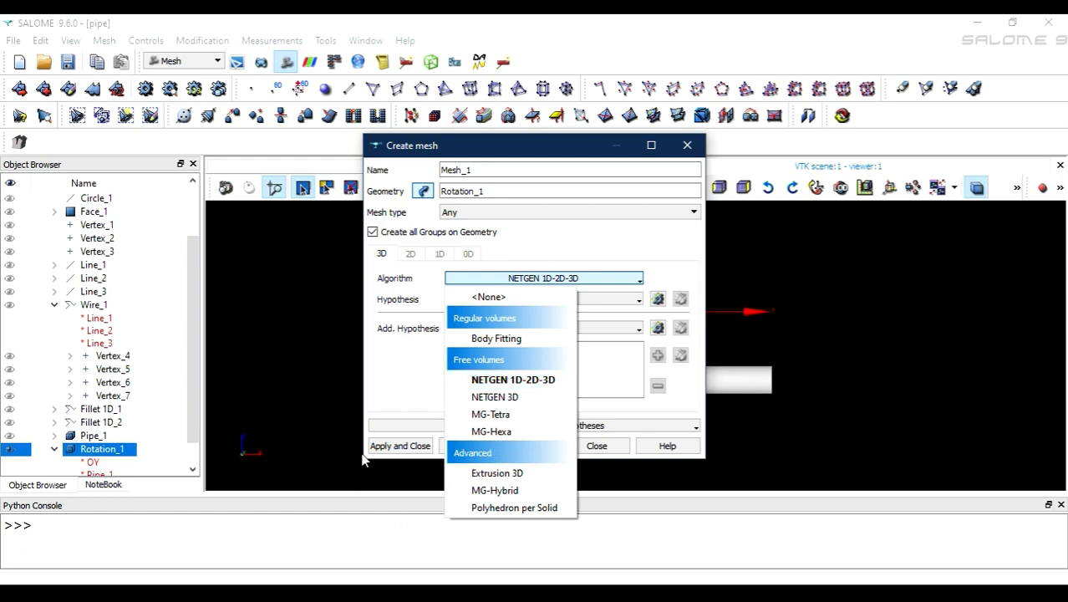
click(547, 380)
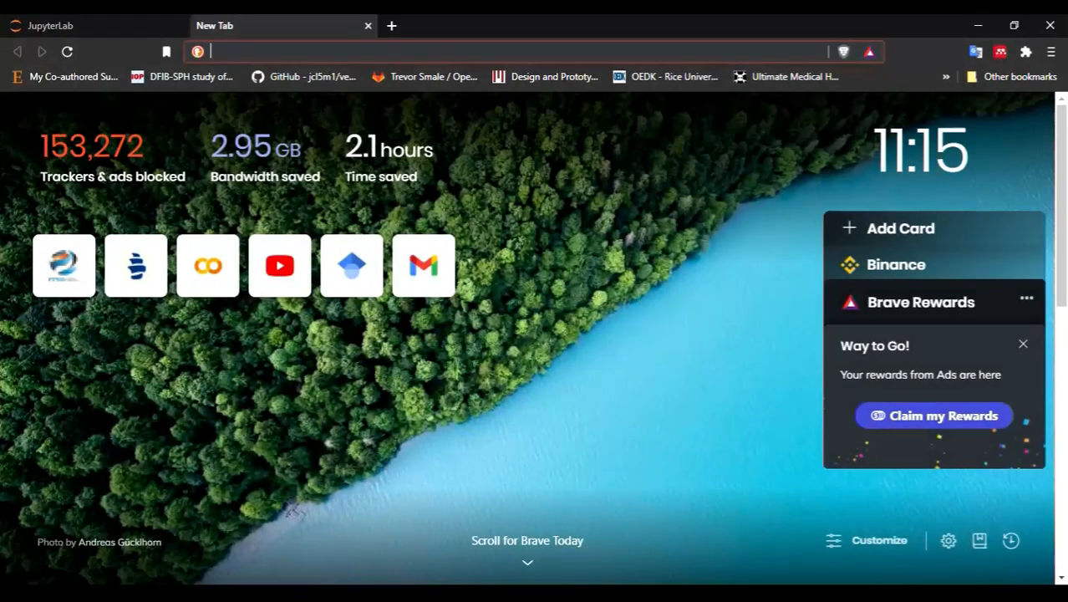
Step: Switch to the Brave browser and search DuckDuckGo for images of "tetra hedral"
text(te)
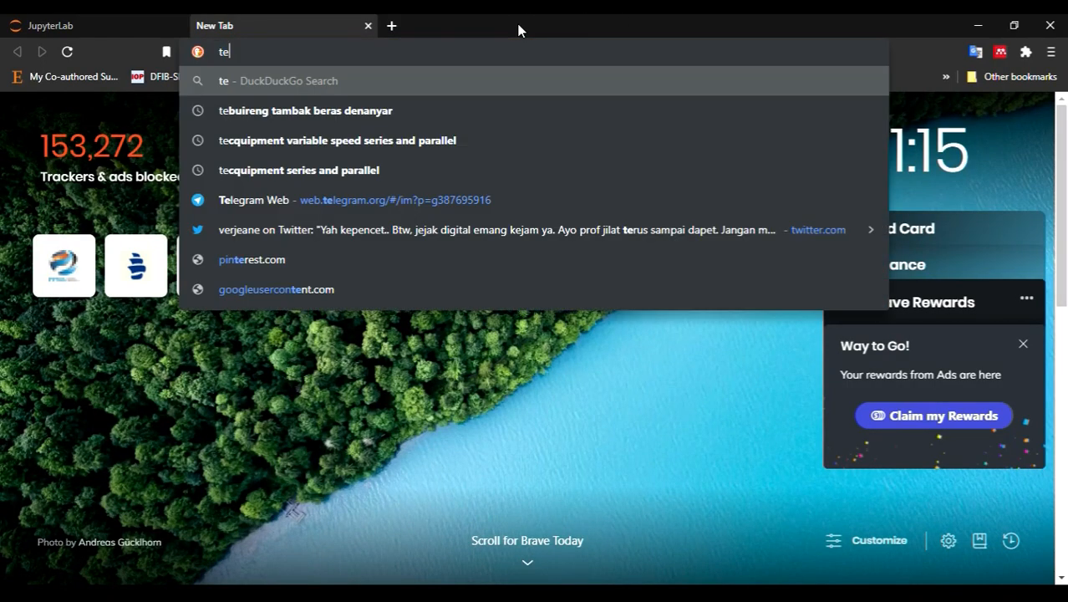
text(tra hedral)
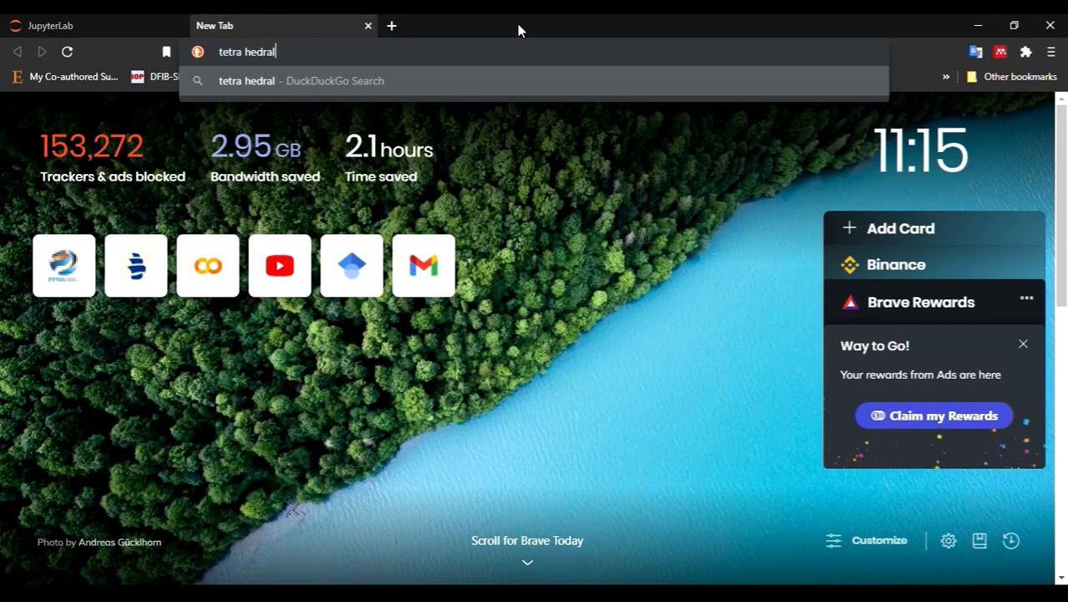
key(Return)
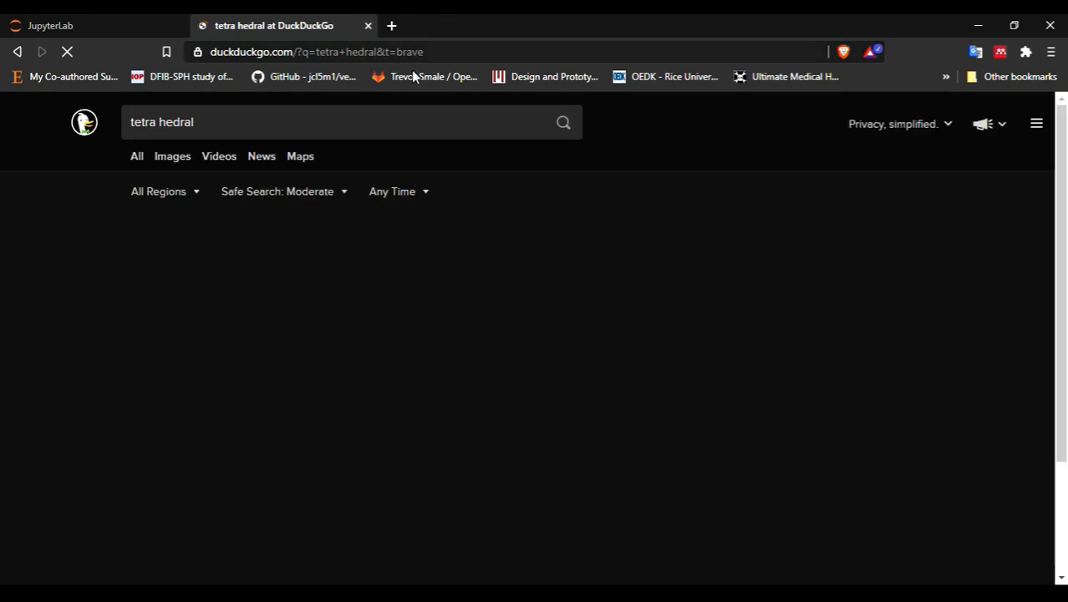
click(182, 159)
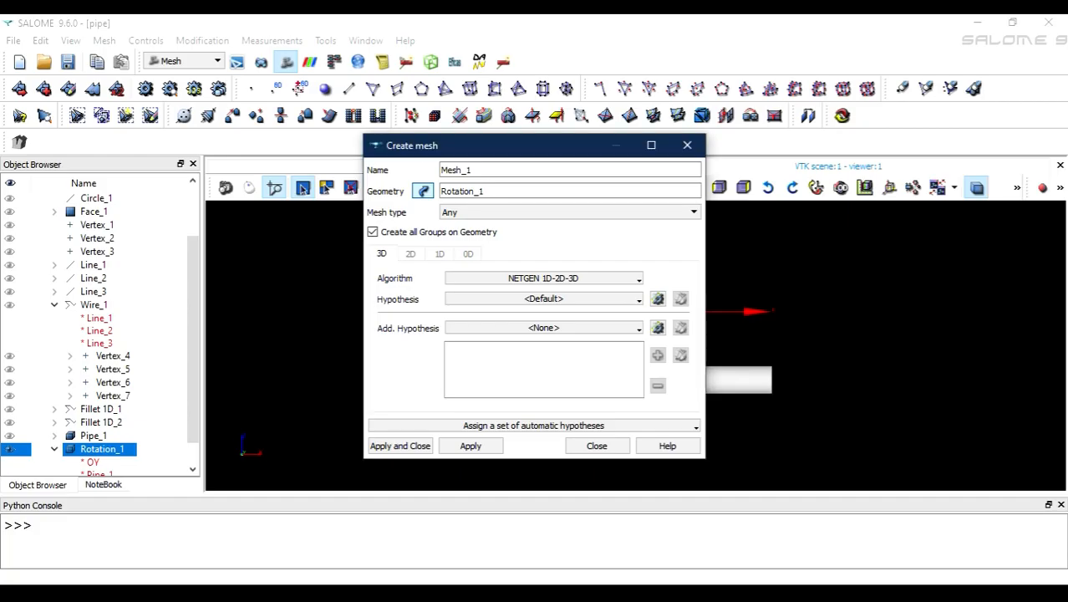
Step: Switch back to SALOME and add a NETGEN 3D Parameters hypothesis to the mesh with fineness set to Fine
click(640, 300)
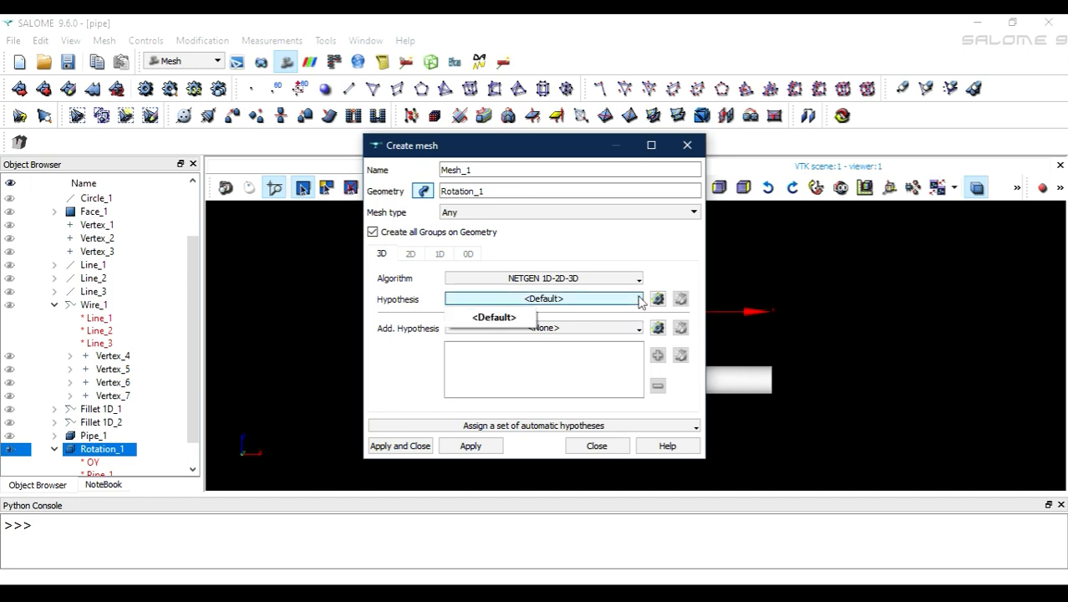
click(640, 301)
click(659, 300)
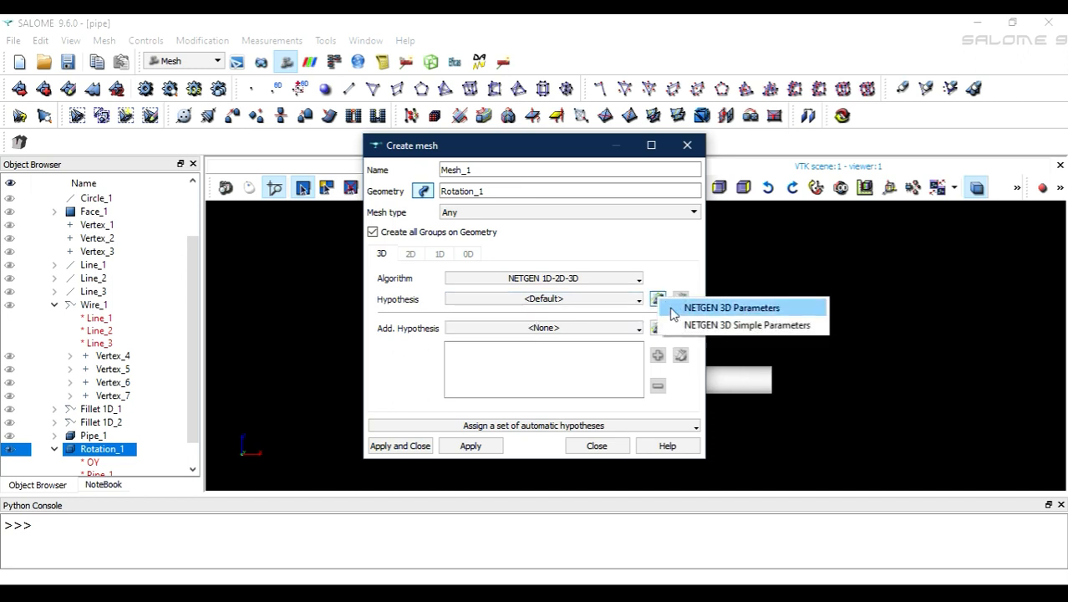
click(677, 308)
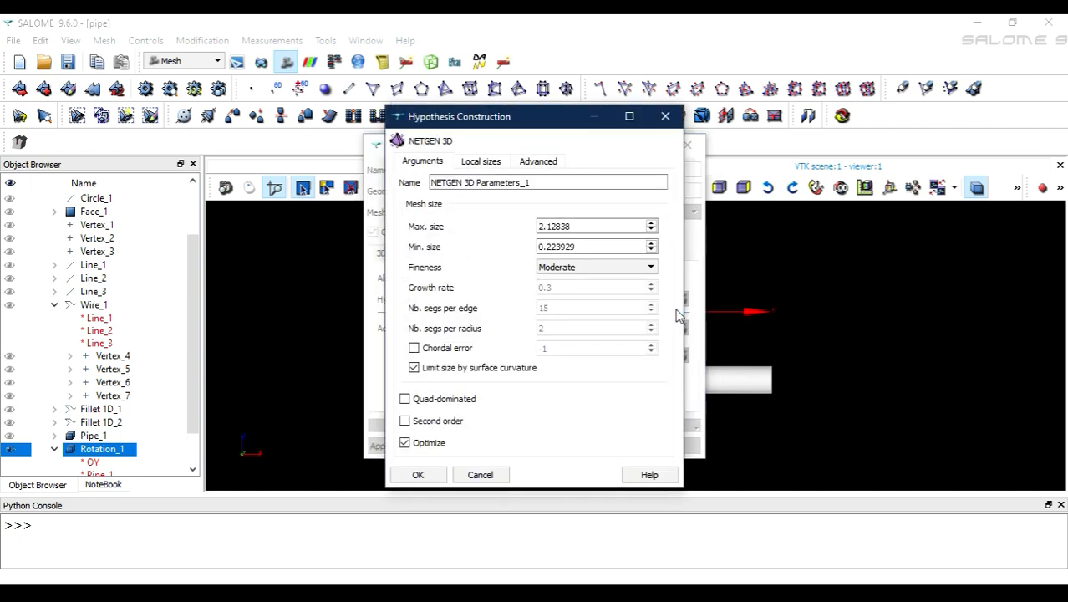
click(584, 249)
click(587, 268)
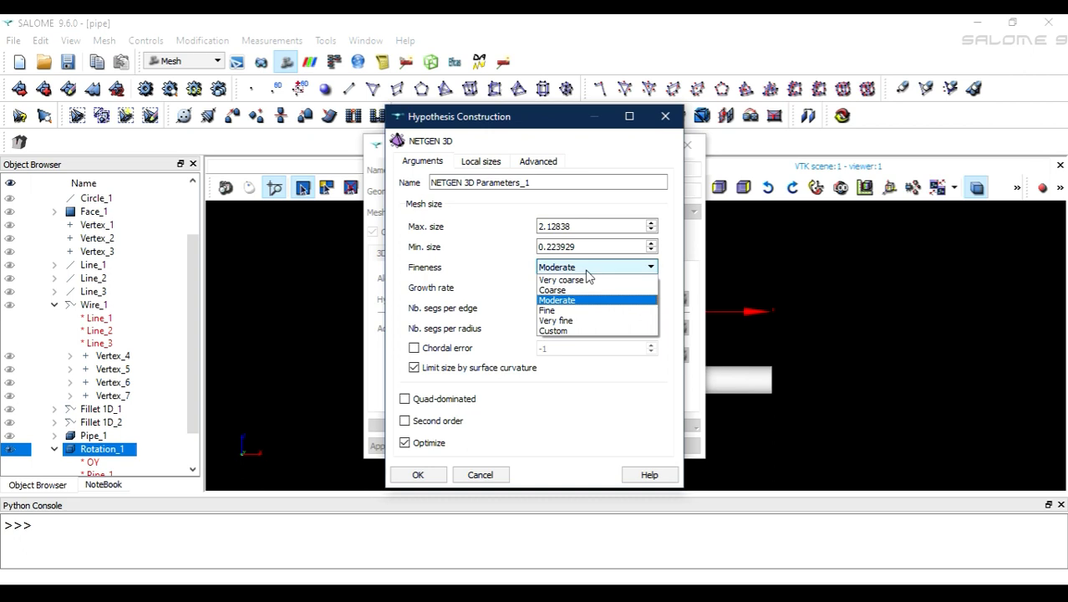
click(572, 312)
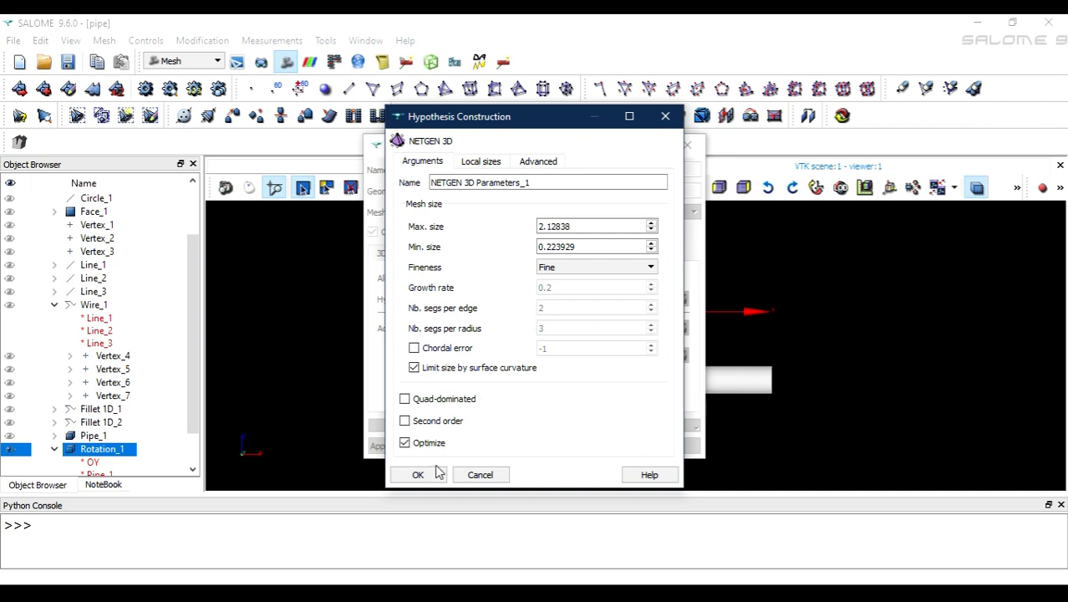
click(398, 473)
click(658, 328)
click(678, 340)
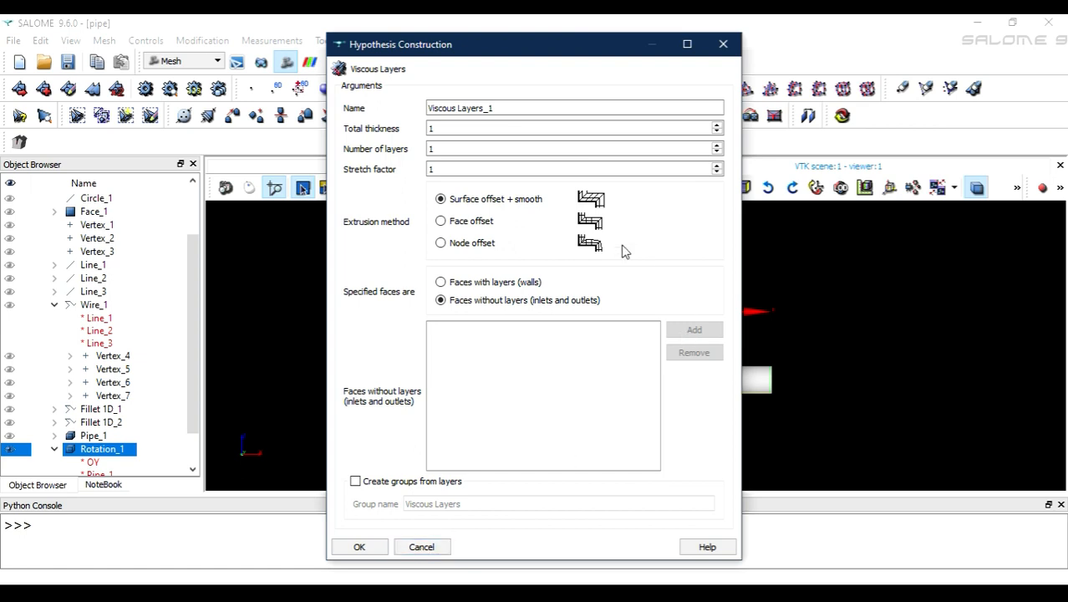
click(421, 546)
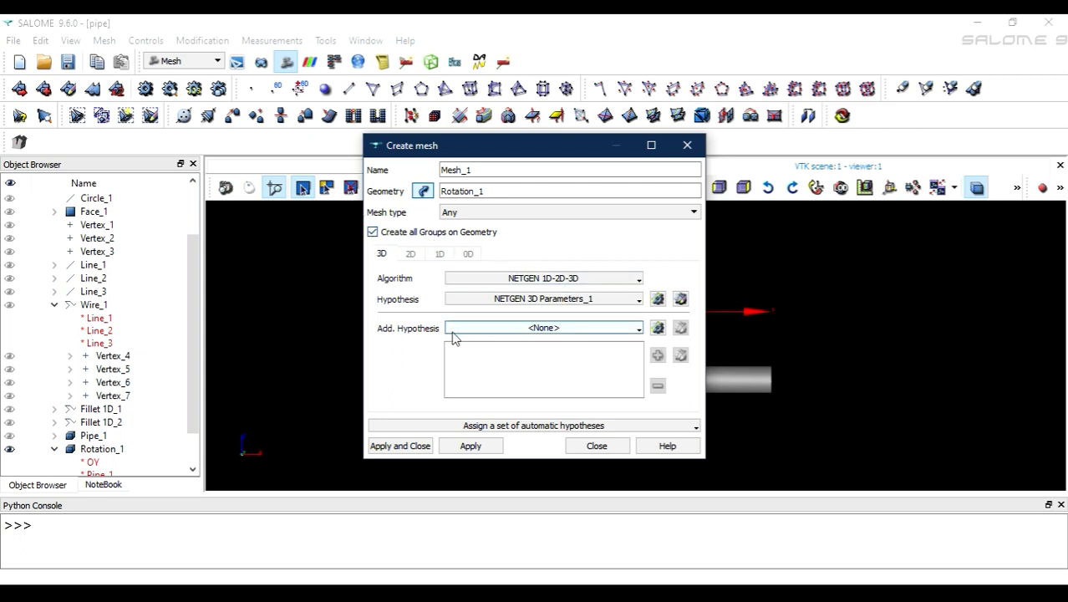
Step: Create Mesh_1 with the chosen settings, compute it and dismiss the computation report
click(402, 447)
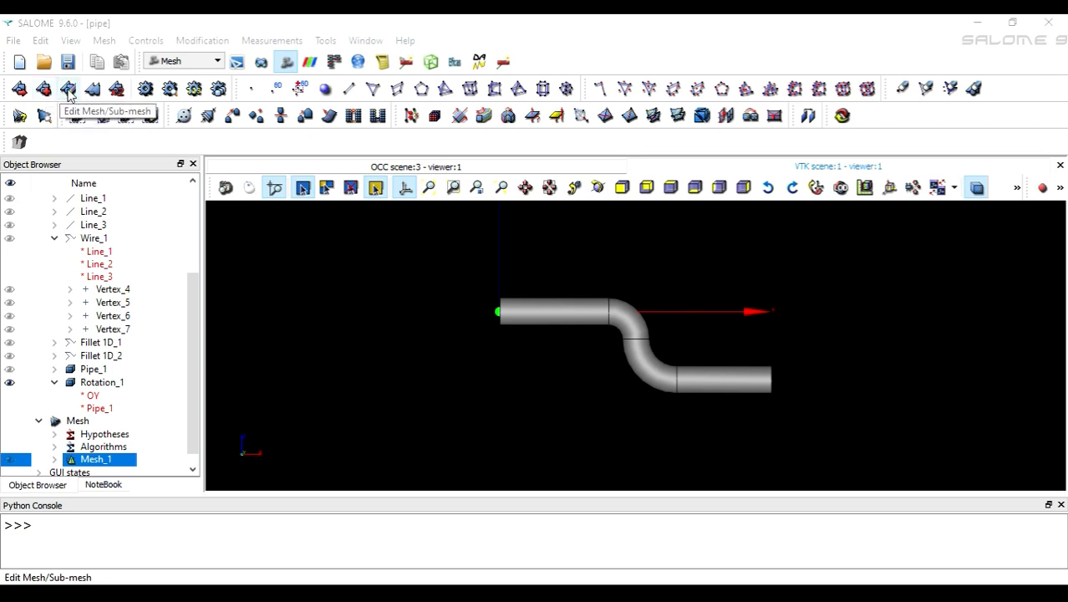
click(146, 90)
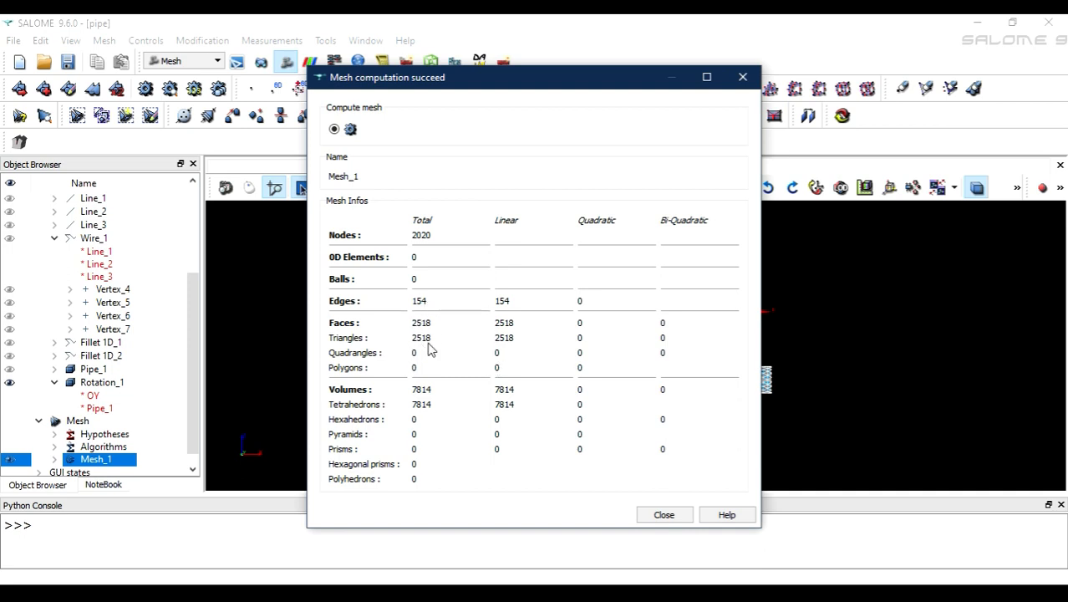
click(666, 515)
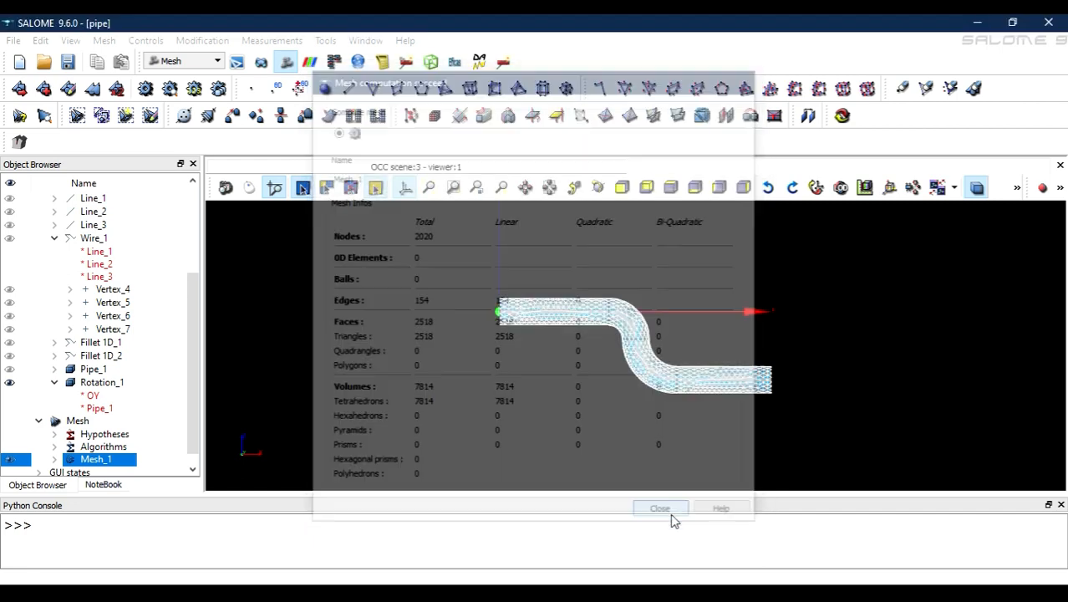
Step: Examine the computed pipe mesh and the hypotheses and algorithms applied to Mesh_1
scroll(558, 300, up, 4)
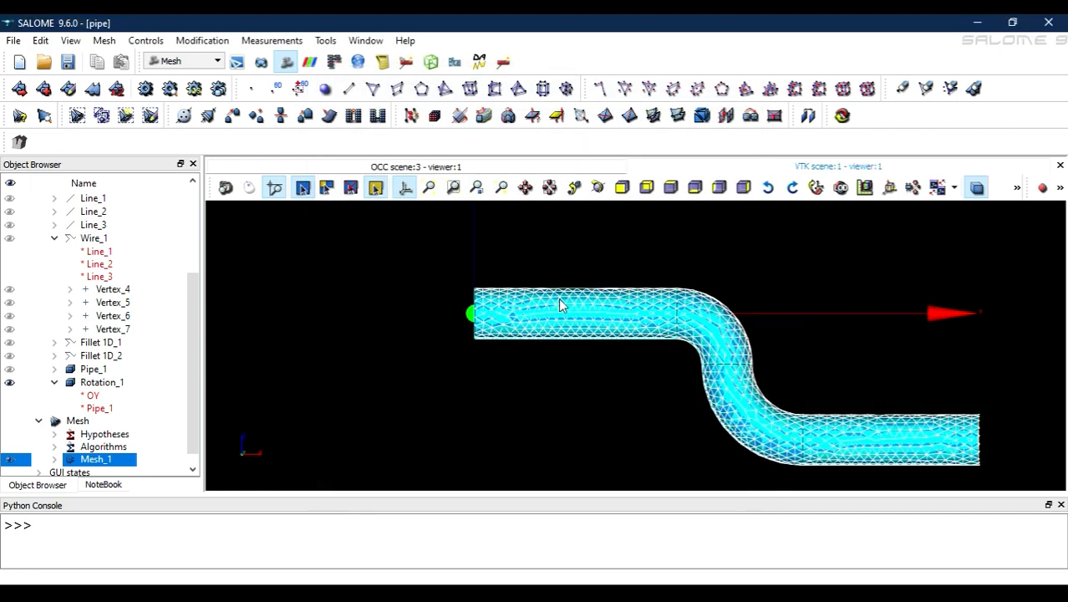
scroll(558, 301, down, 2)
scroll(85, 415, down, 1)
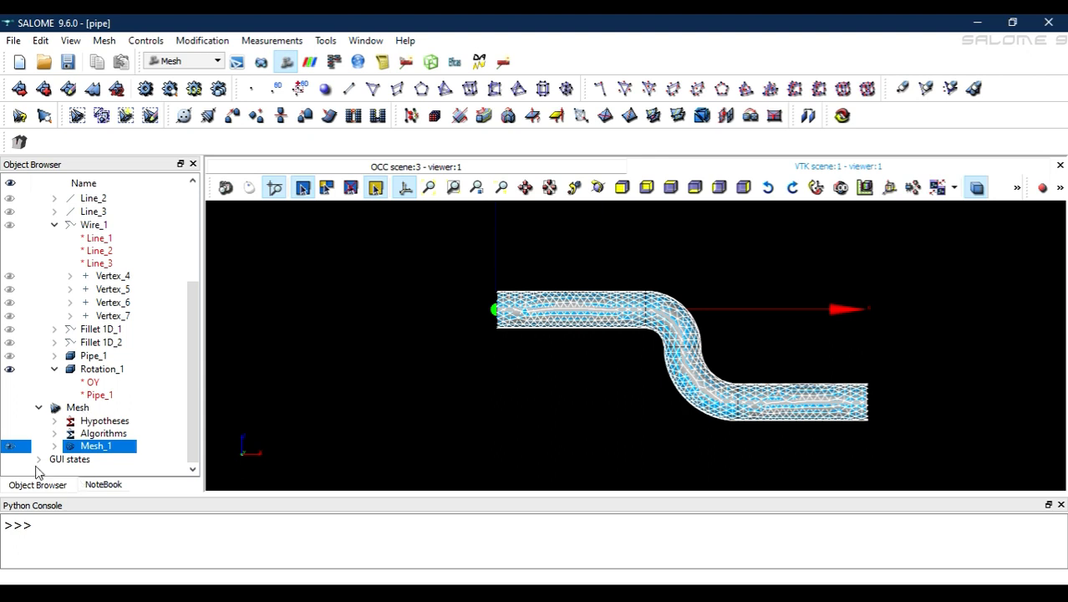
click(55, 447)
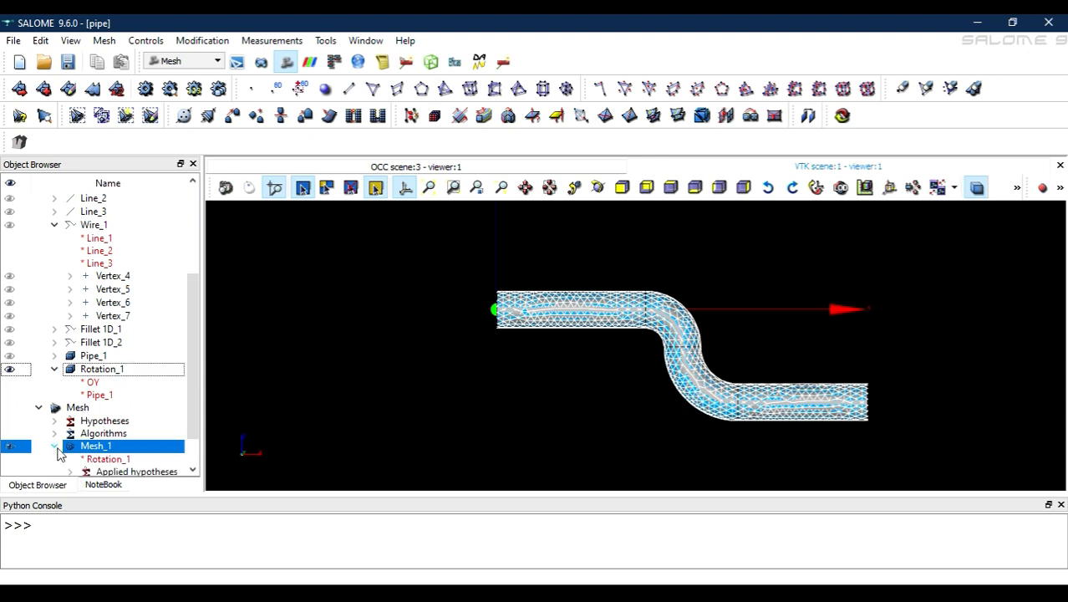
scroll(75, 452, down, 1)
click(71, 444)
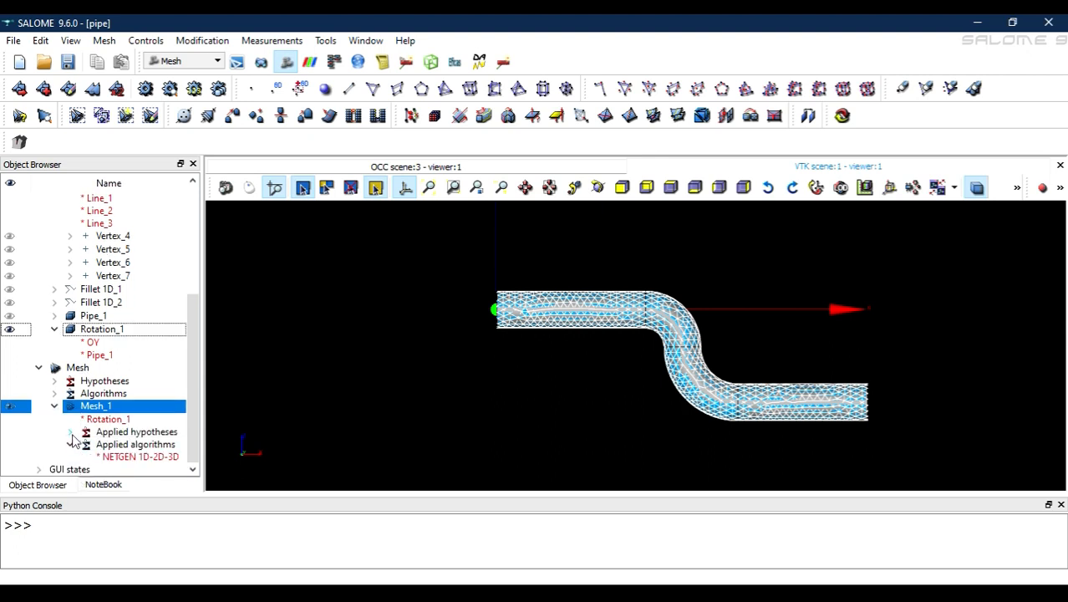
click(71, 432)
click(71, 432)
click(70, 445)
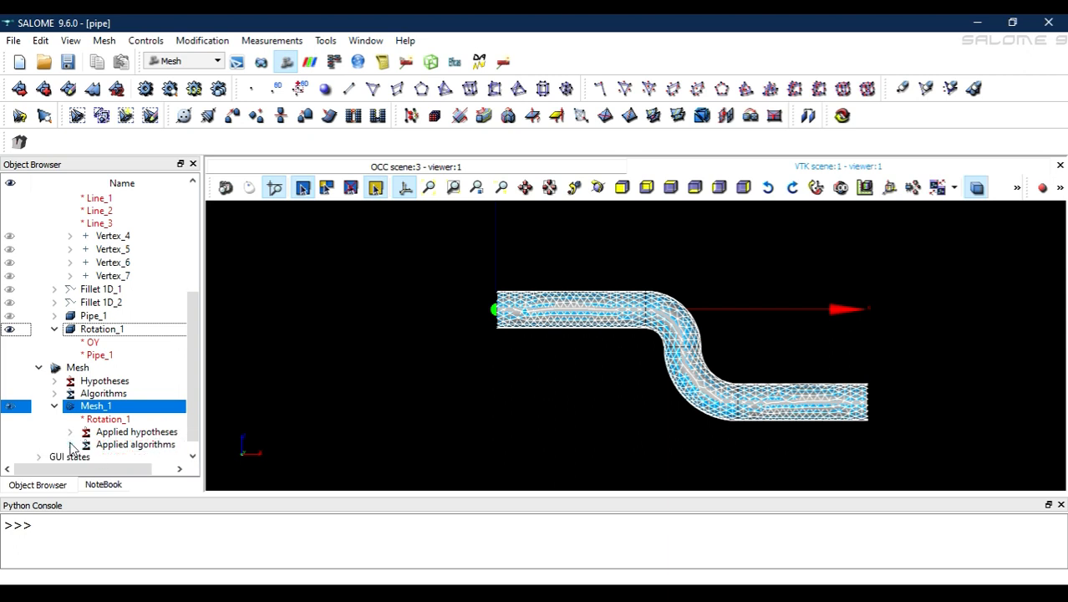
right_click(97, 410)
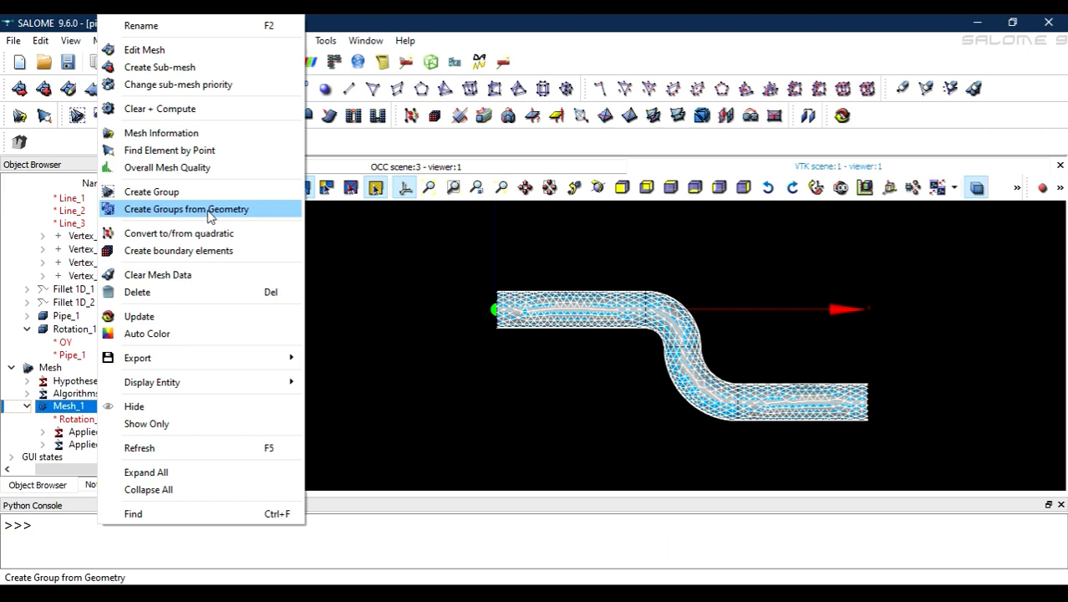
click(400, 390)
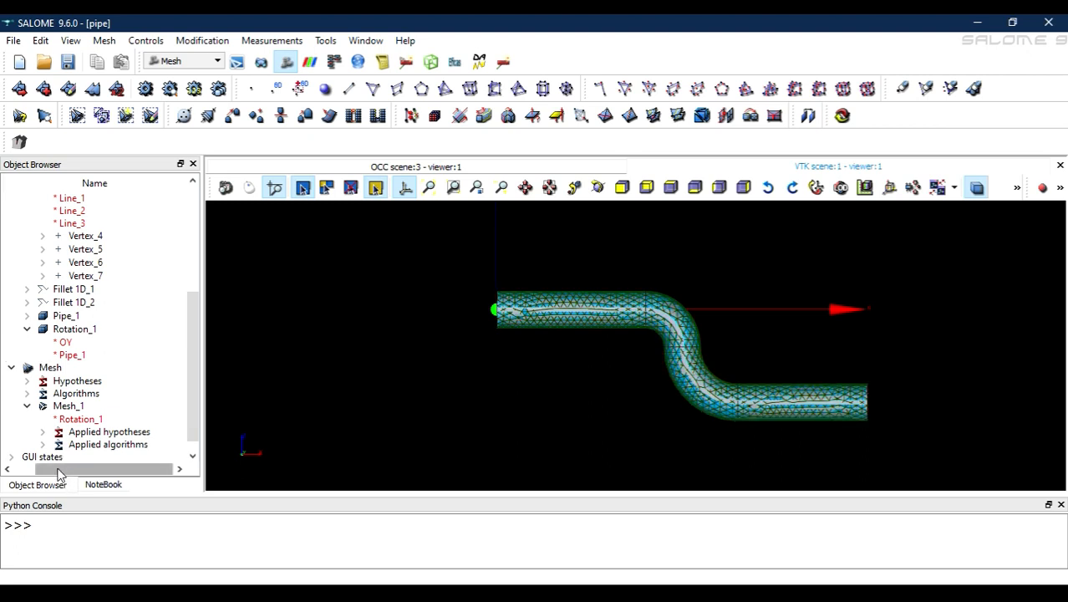
Step: Hide the Rotation_1 geometry in the VTK scene so only Mesh_1 is displayed
drag(72, 469, 7, 470)
click(9, 316)
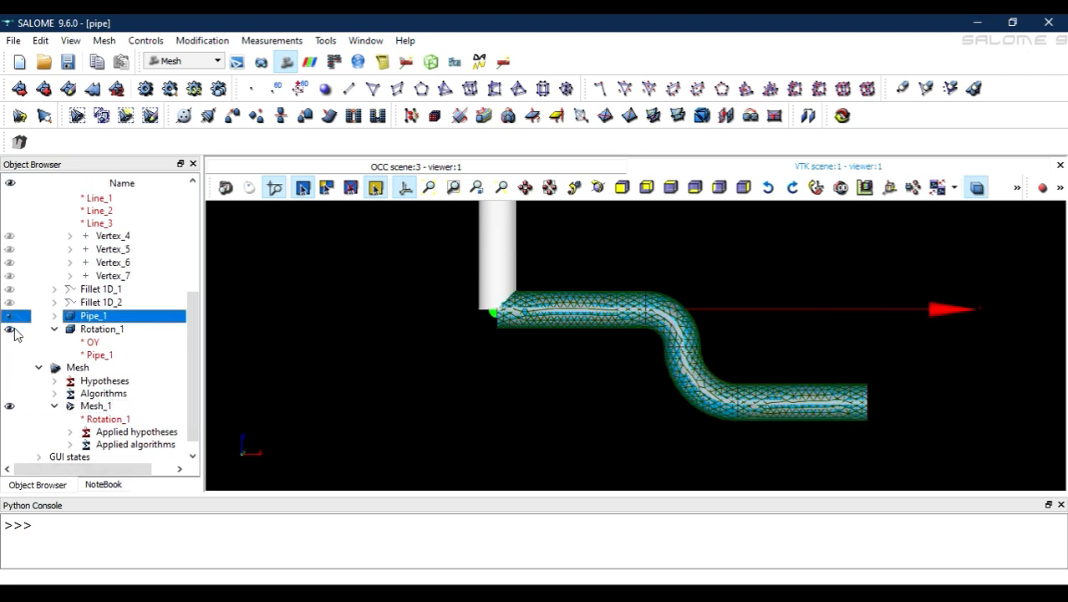
click(11, 317)
click(10, 330)
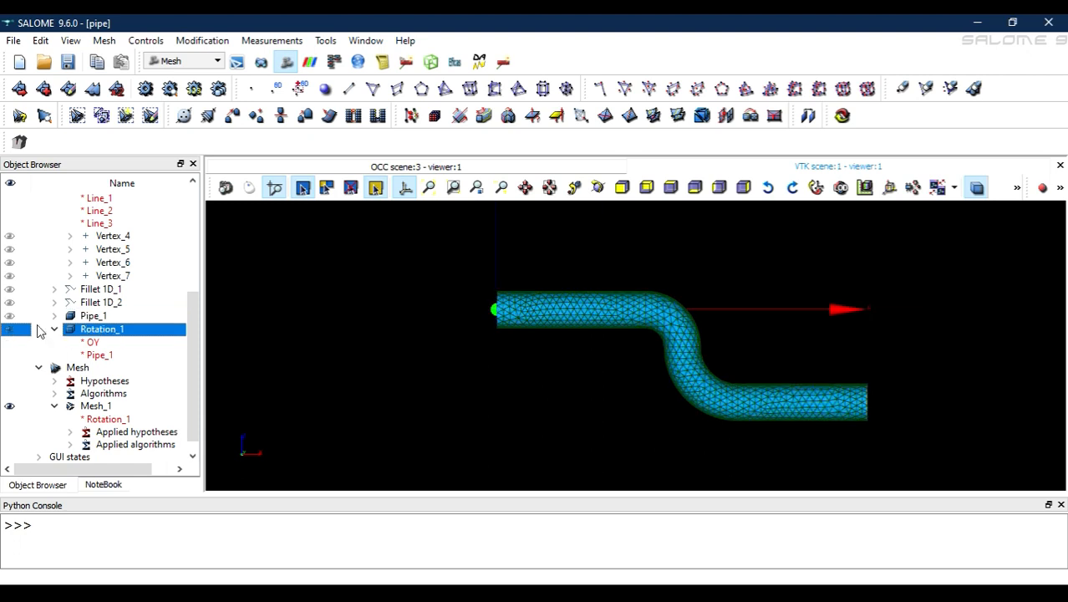
Step: Inspect the mesh on the pipe's circular end face in 3D and return to the +OY view
scroll(36, 376, down, 1)
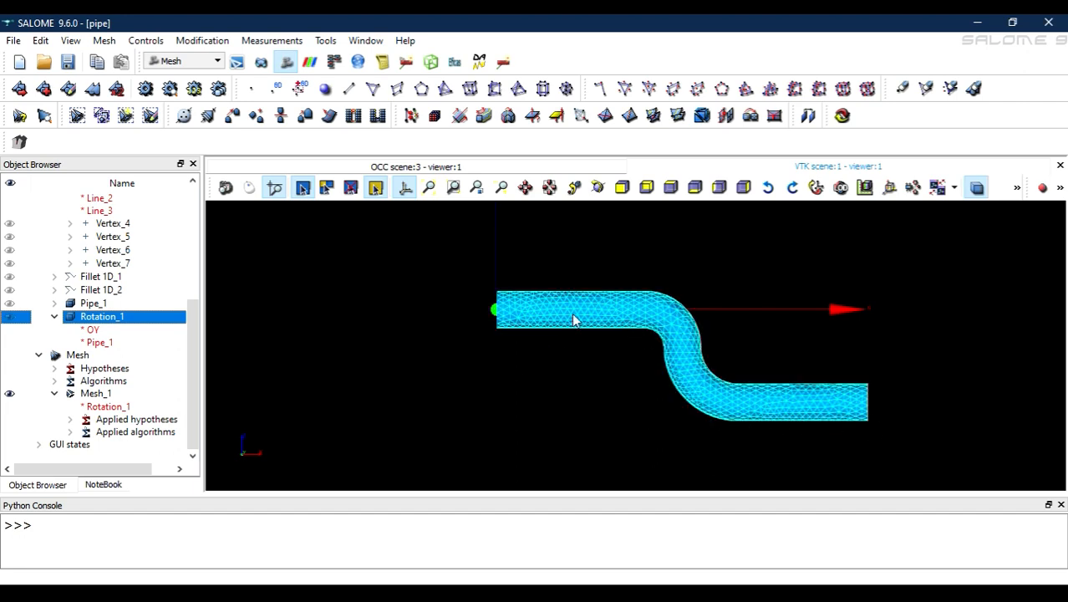
click(598, 188)
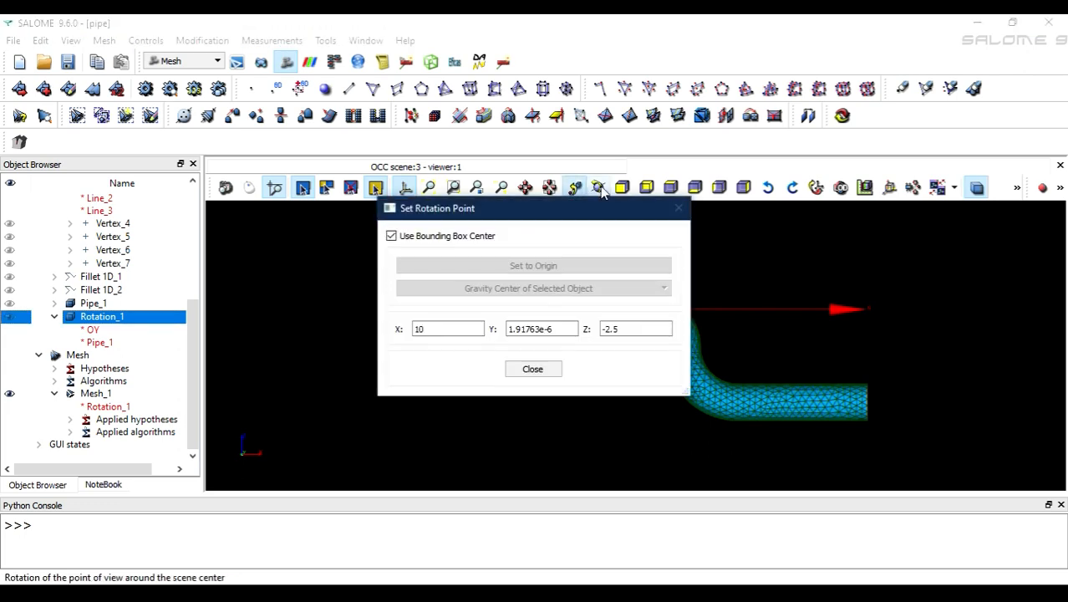
click(543, 368)
click(597, 189)
drag(525, 310, 526, 321)
drag(668, 324, 596, 346)
scroll(587, 314, up, 5)
scroll(588, 312, up, 2)
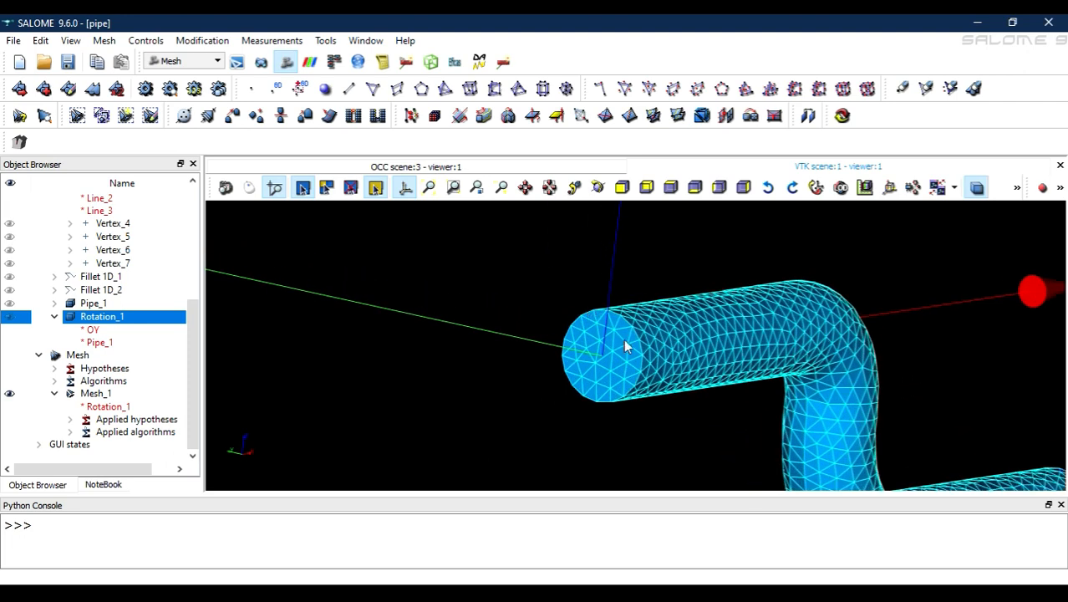
click(743, 187)
click(719, 188)
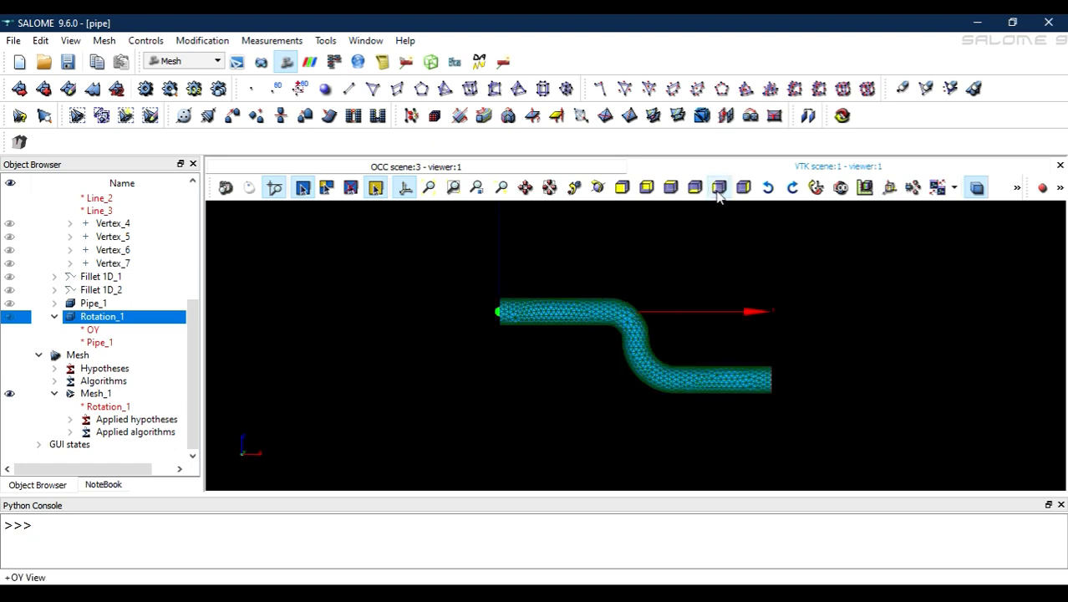
Step: Edit Mesh_1's NETGEN 3D Parameters_1 hypothesis, setting the maximum size to 1.5 and the minimum size to 0.1, and apply it
click(94, 395)
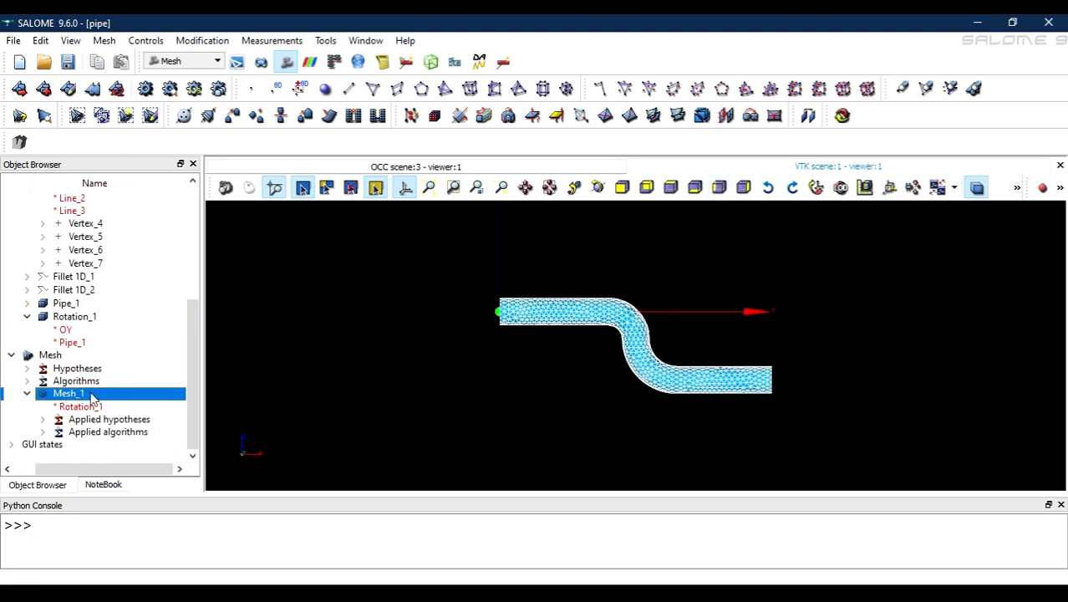
right_click(92, 398)
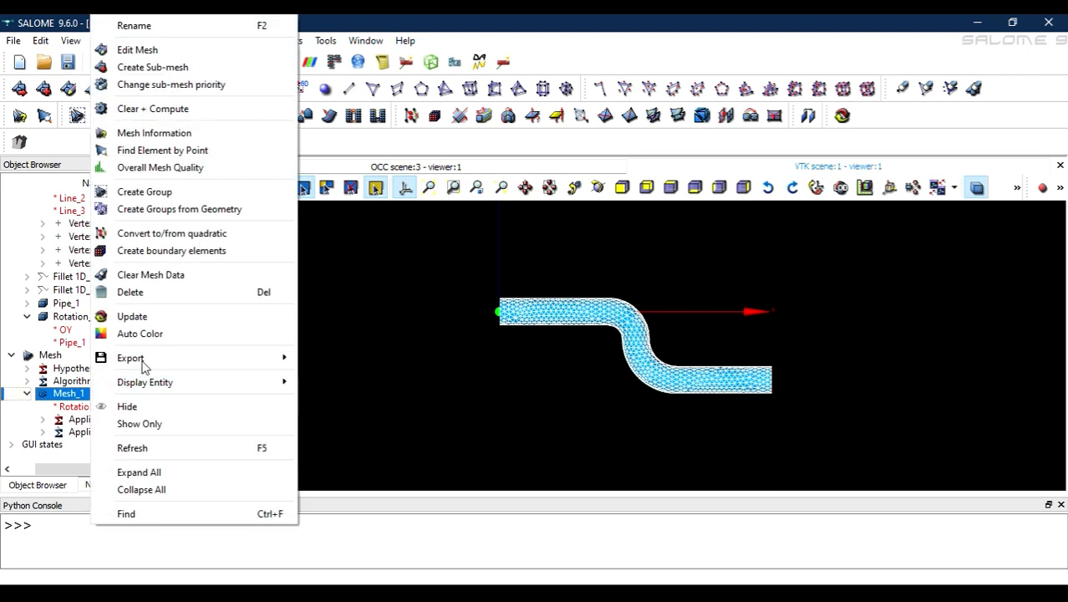
click(149, 50)
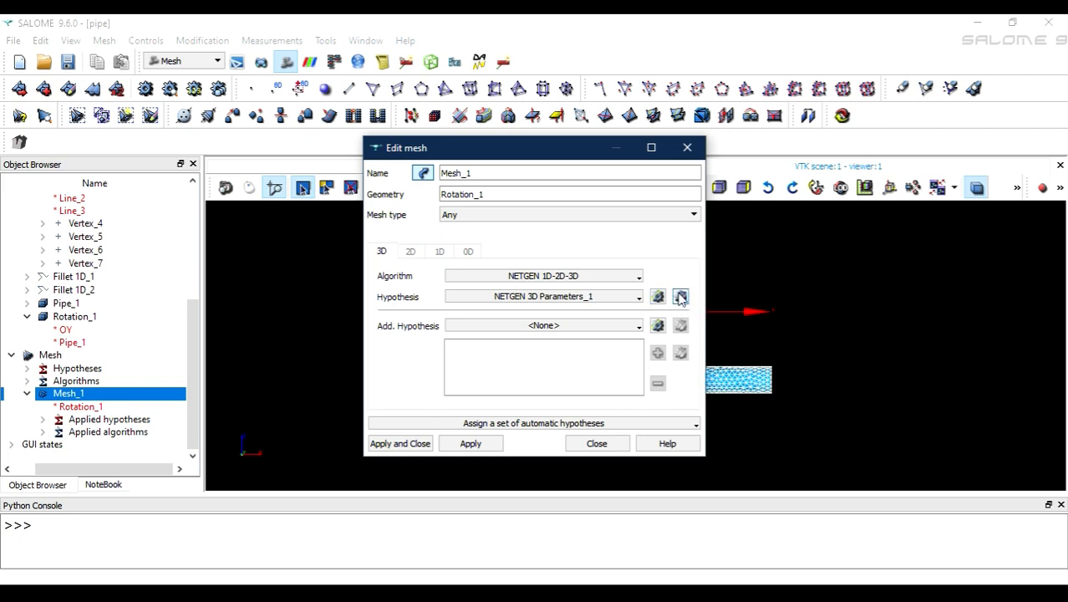
click(680, 296)
drag(585, 215, 467, 203)
text(1.5)
drag(595, 235, 381, 232)
text(0.)
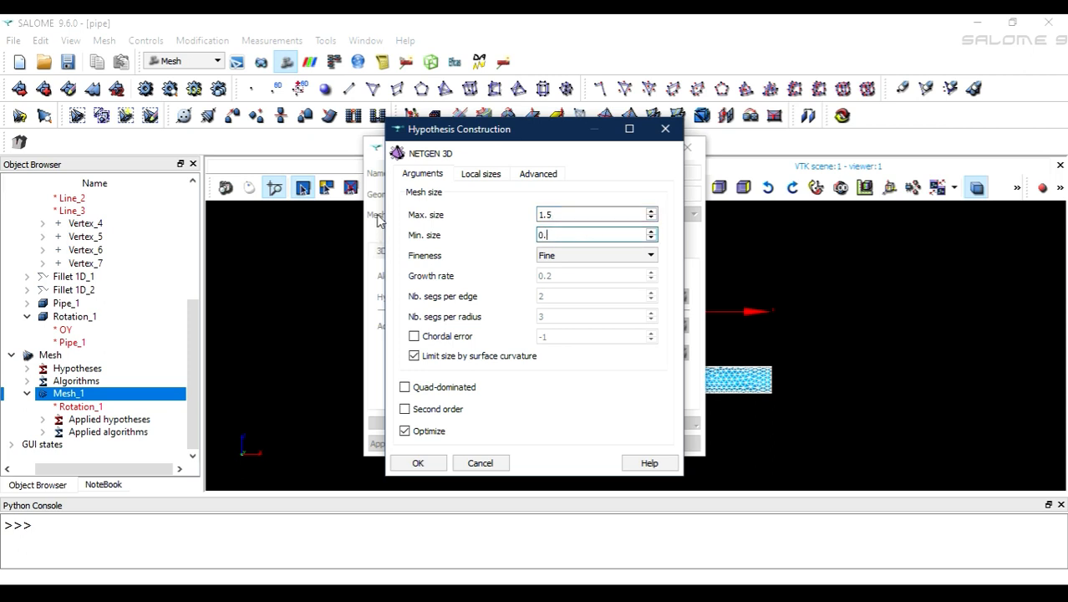
text(1)
click(418, 462)
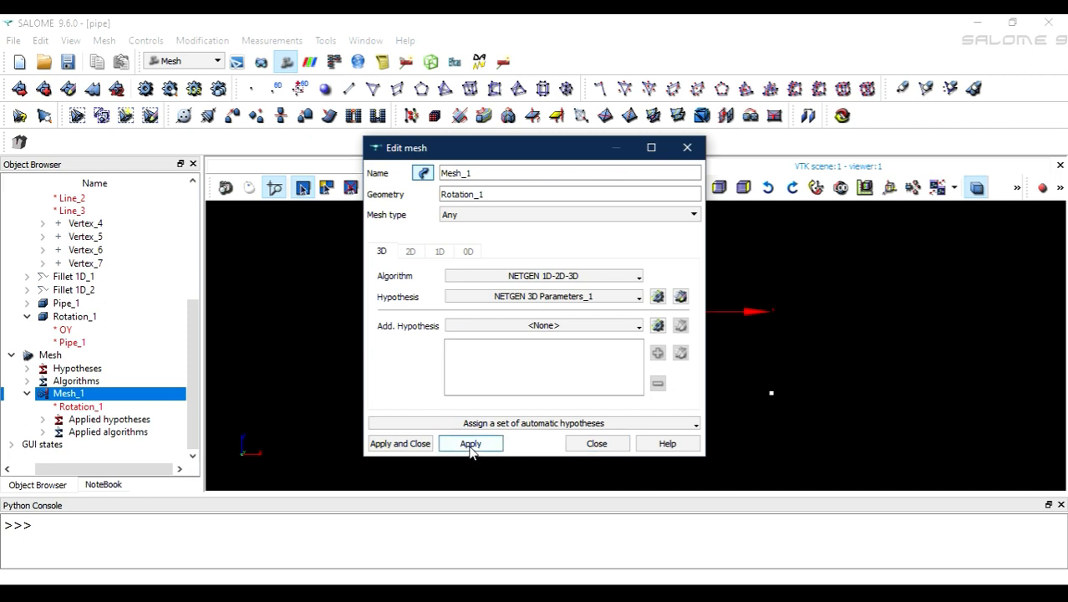
click(409, 444)
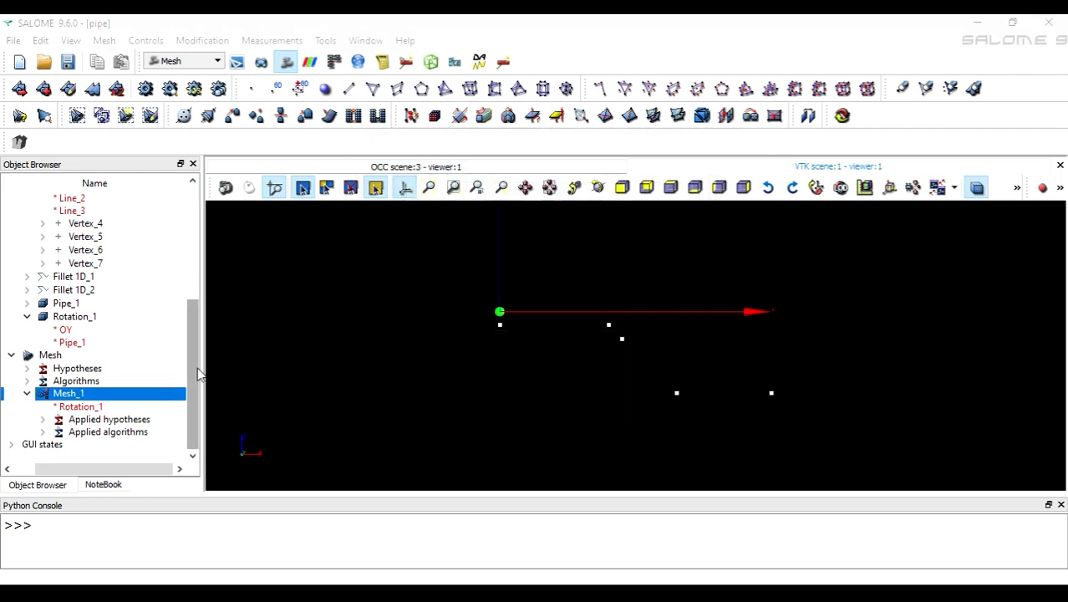
Step: Recompute Mesh_1, dismiss the report, and inspect the pipe mesh in 3D before returning to the +OY view
click(146, 88)
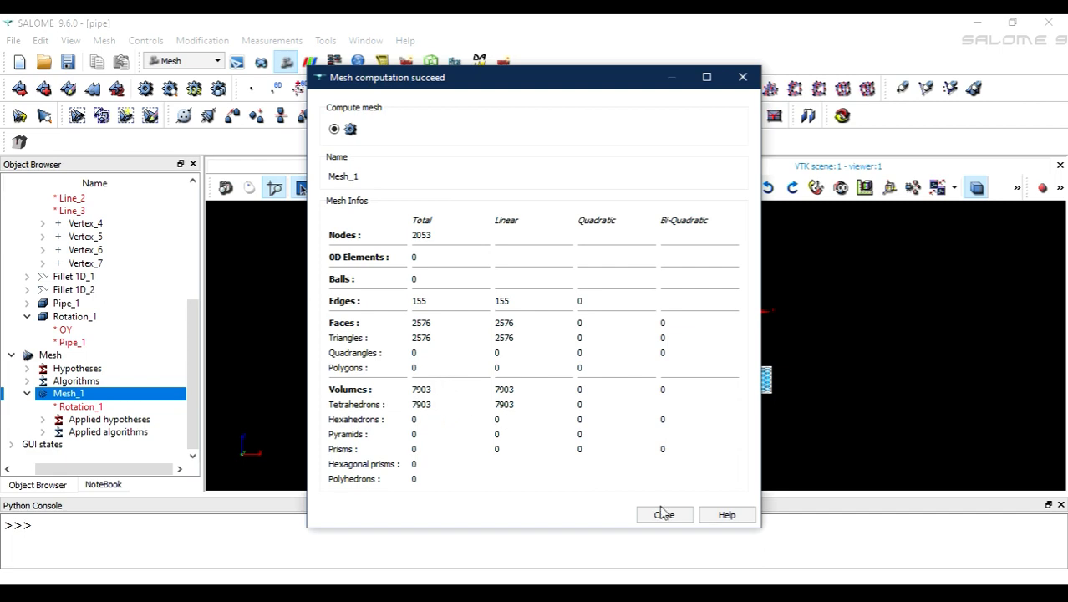
click(665, 514)
scroll(599, 316, up, 5)
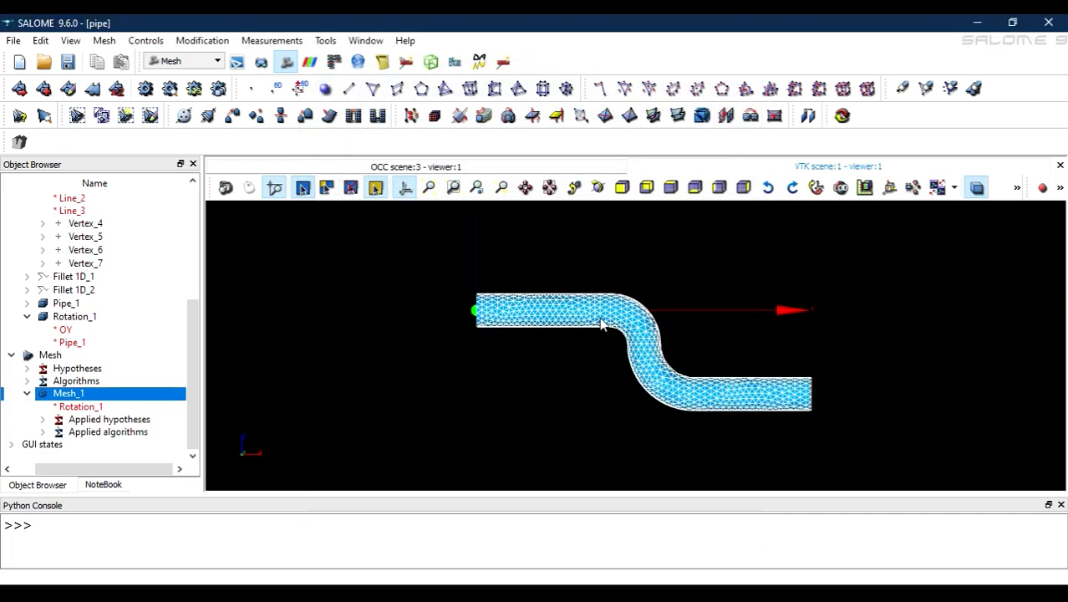
click(597, 187)
drag(370, 319, 472, 326)
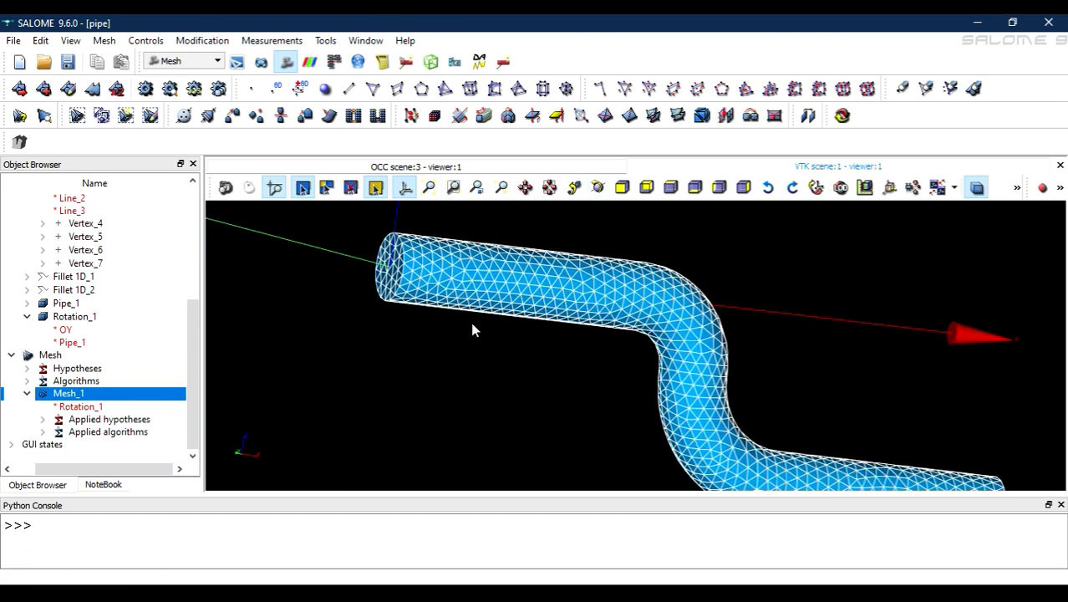
click(724, 188)
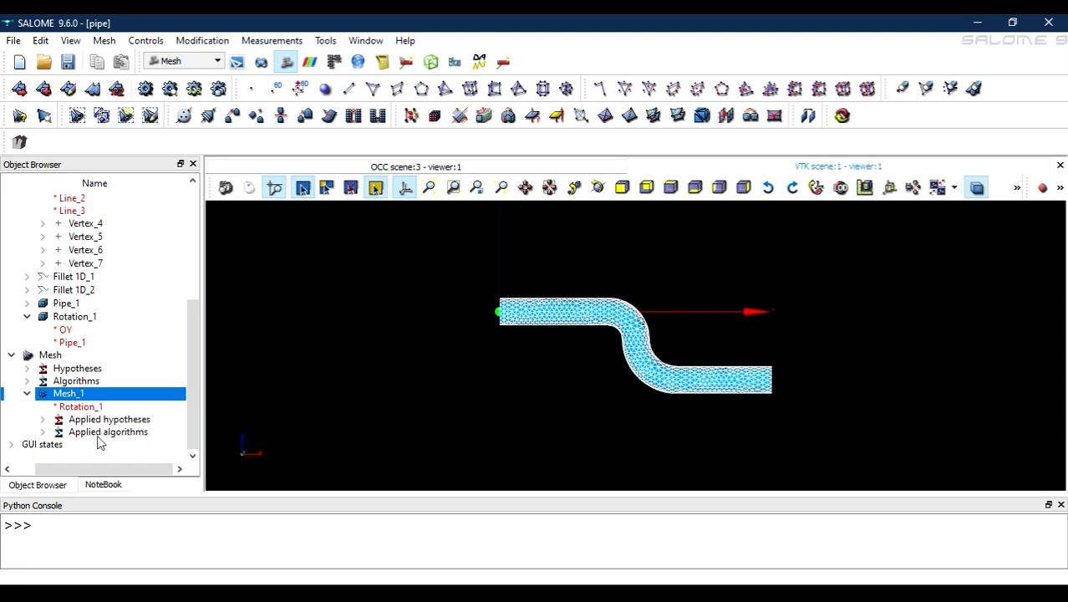
Step: Set the maximum size of Mesh_1's NETGEN 3D hypothesis to 1.0, recompute the mesh and dismiss the report
click(69, 91)
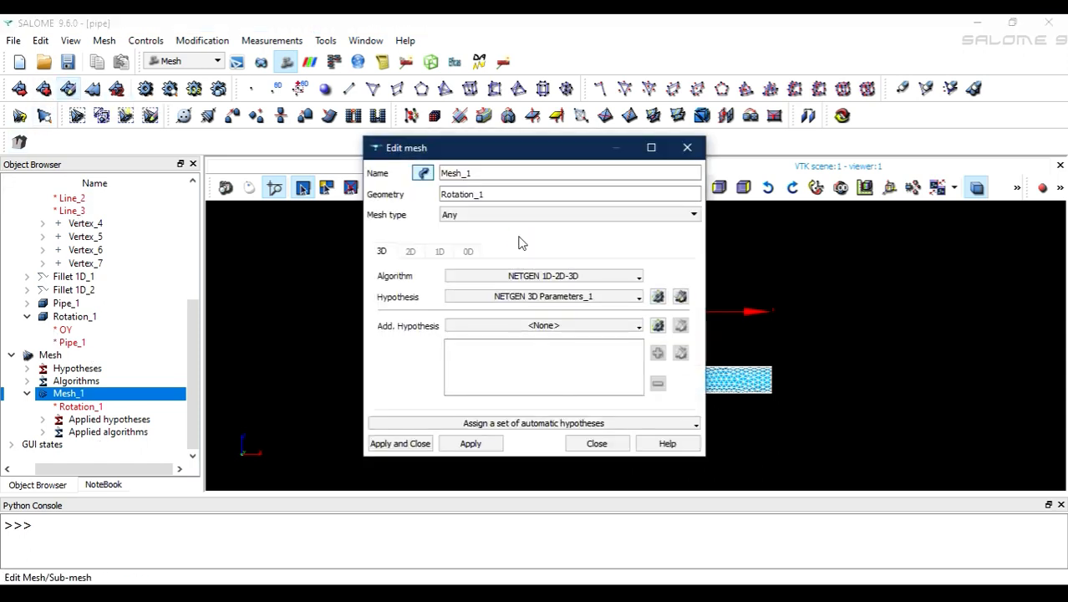
click(679, 296)
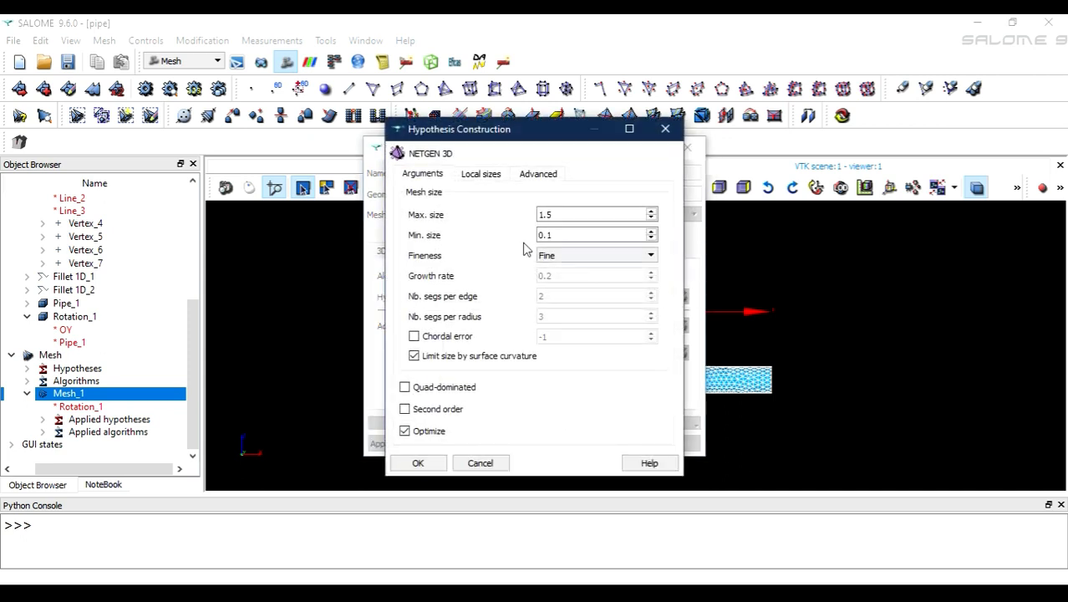
drag(560, 215, 464, 215)
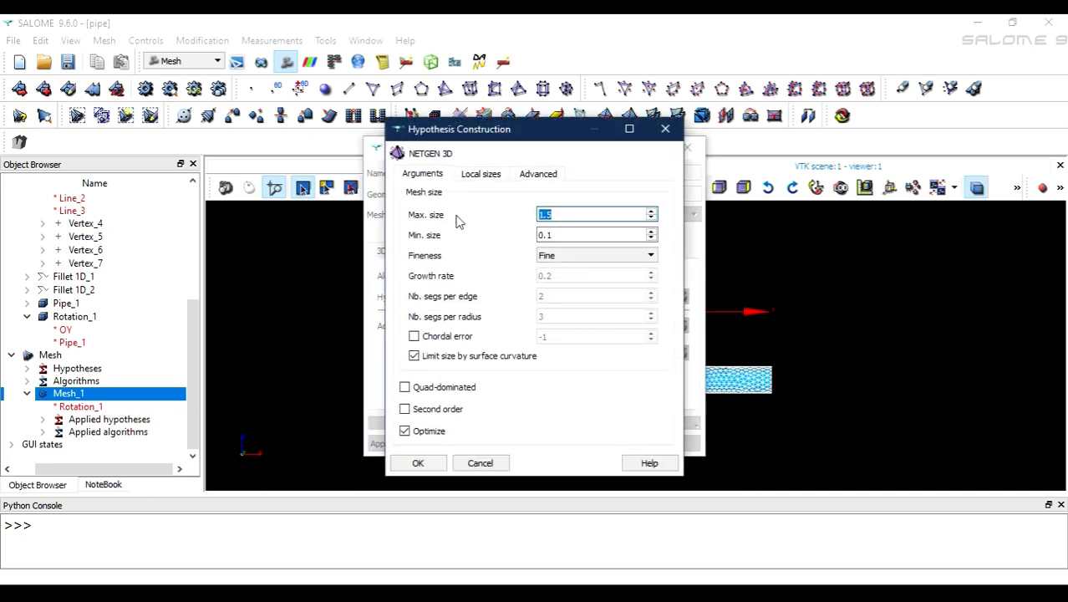
text(1.0)
click(428, 463)
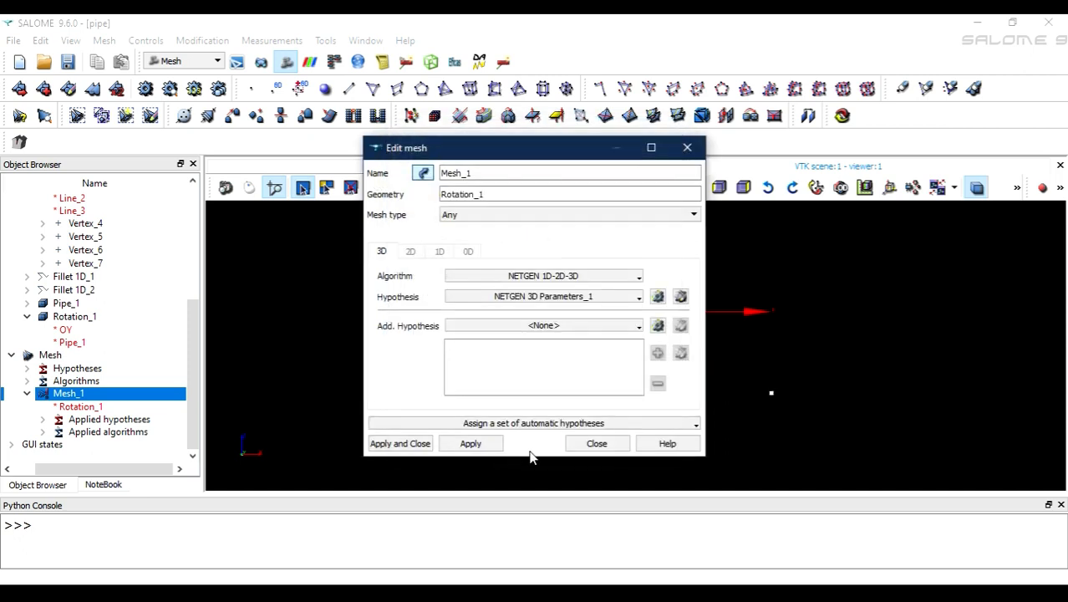
click(425, 444)
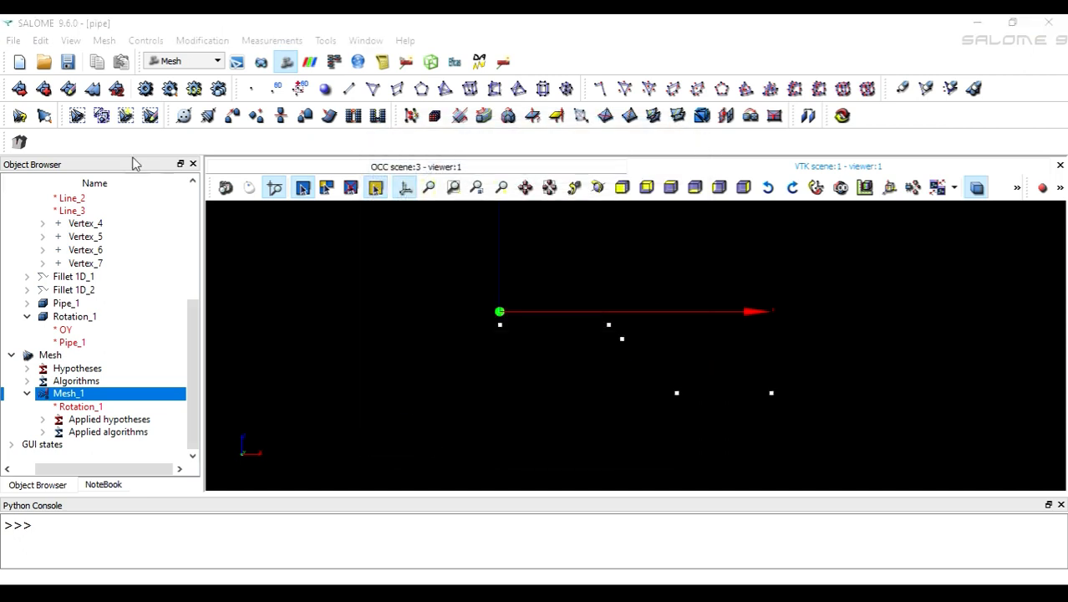
click(146, 88)
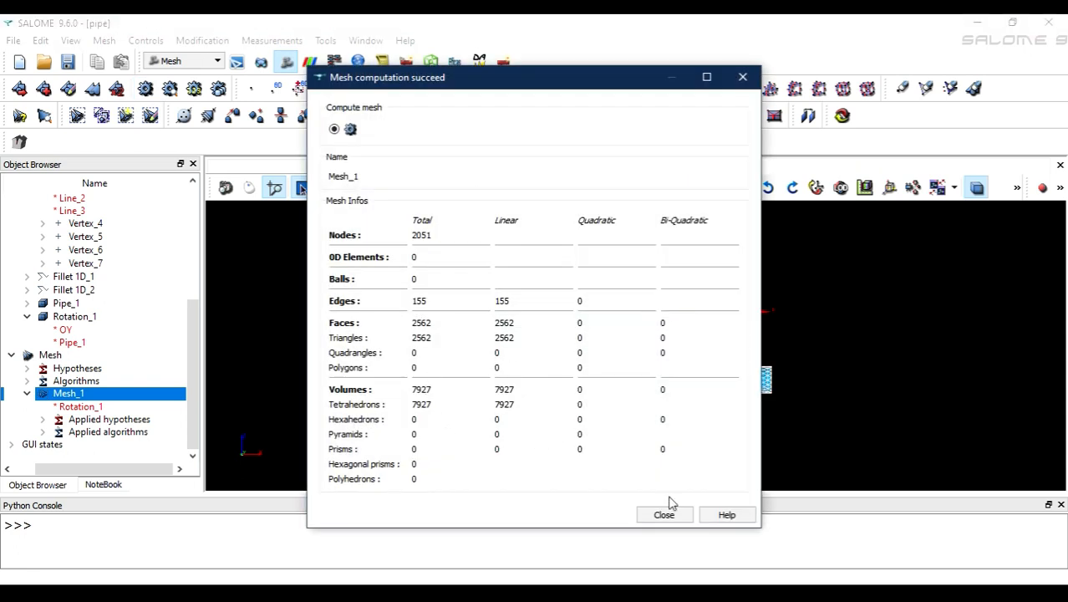
click(653, 519)
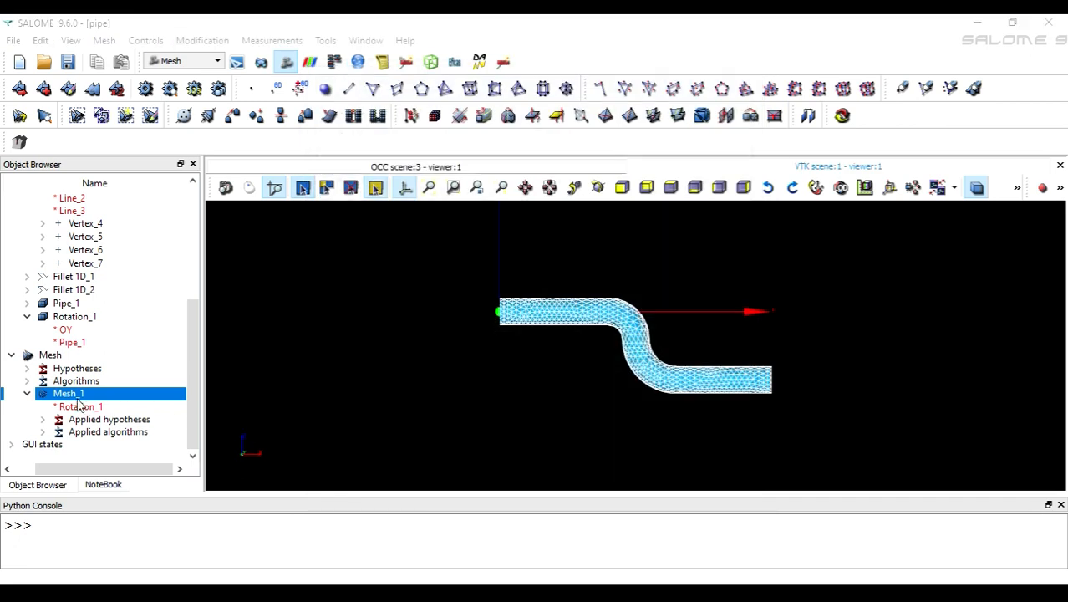
Step: Set the maximum size to 0.5 and the minimum size to 0.05 in Mesh_1's NETGEN 3D hypothesis and apply it
click(69, 89)
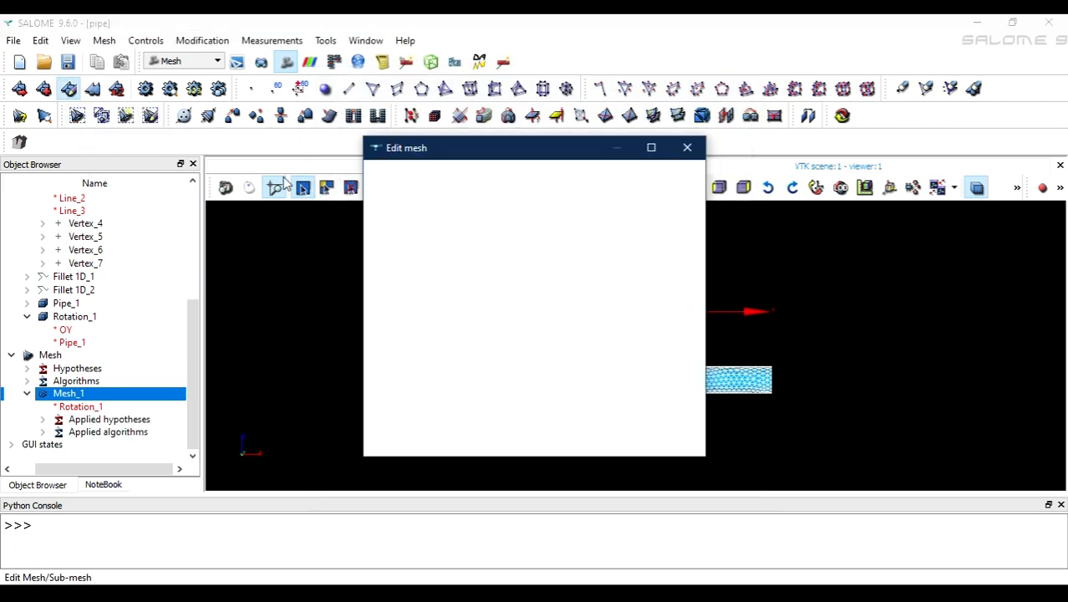
click(680, 294)
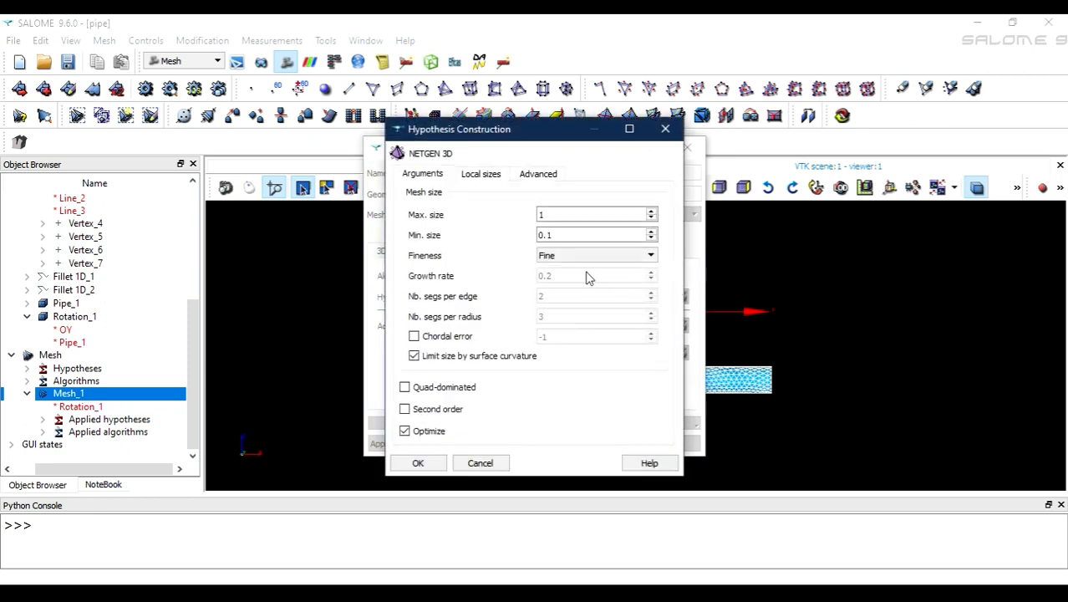
click(491, 176)
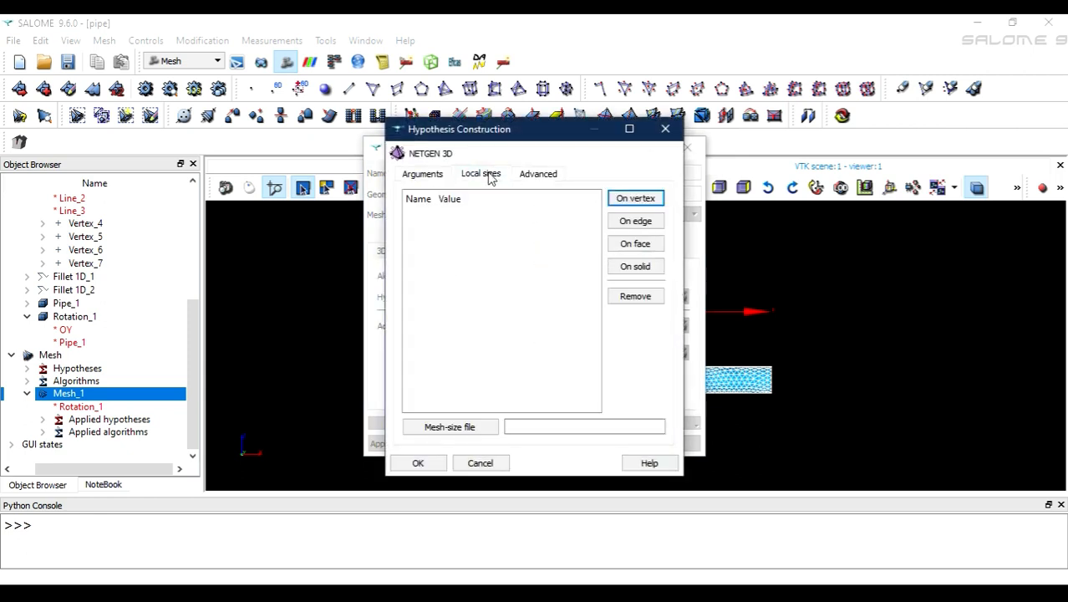
click(531, 175)
click(429, 177)
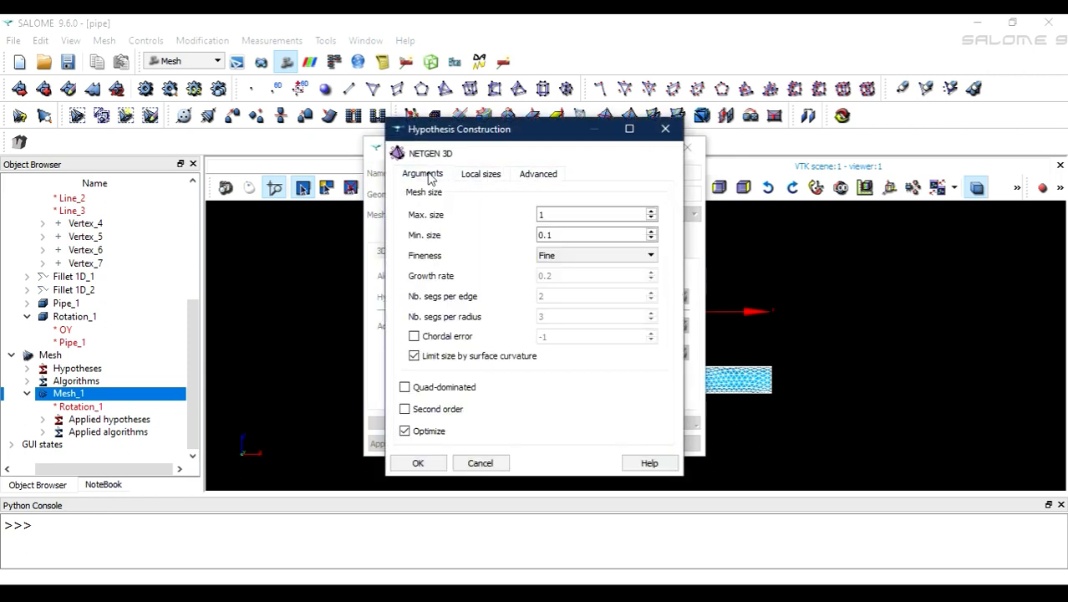
drag(565, 215, 439, 206)
text(0.5)
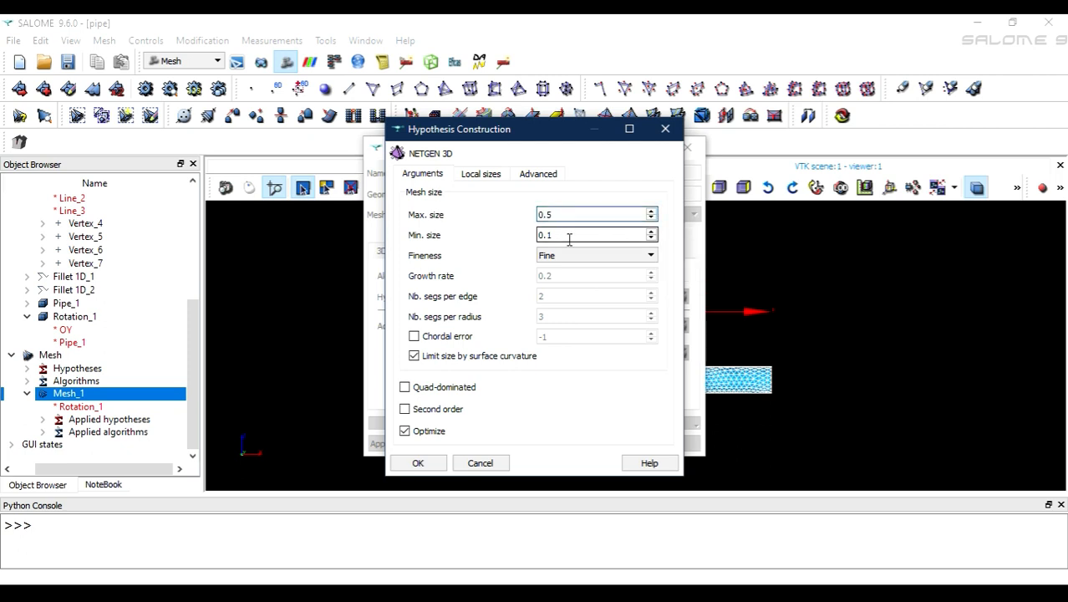
drag(636, 236, 386, 242)
text(0)
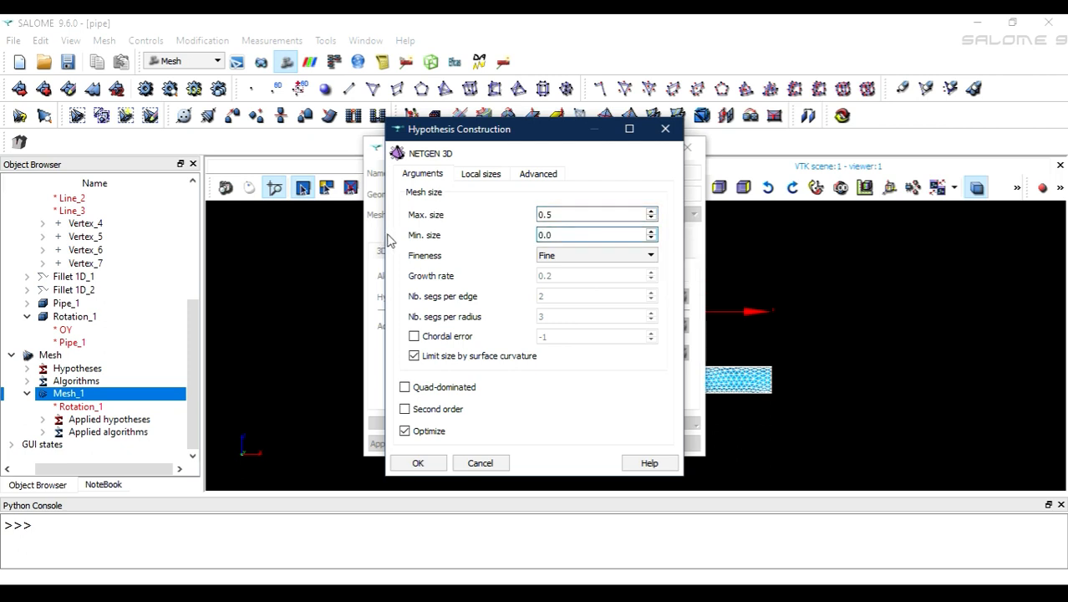
text(.05)
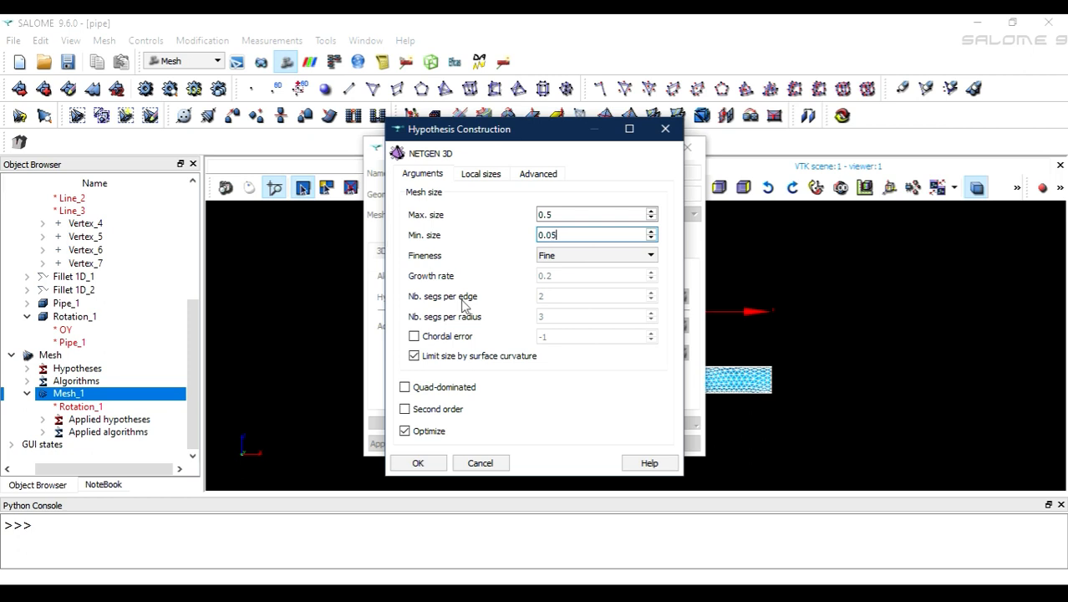
click(414, 463)
click(400, 443)
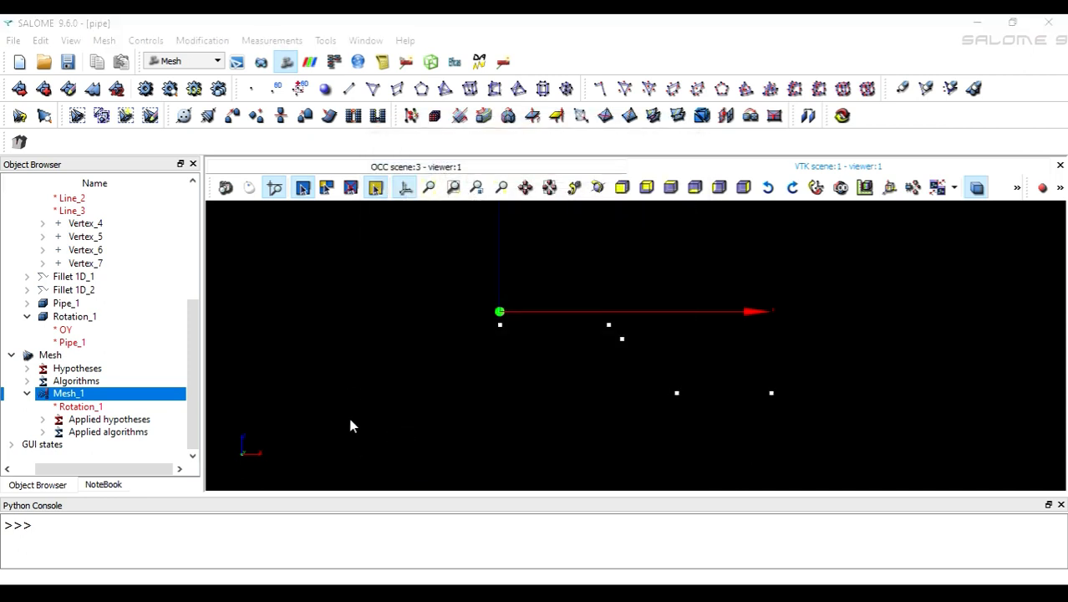
Step: Recompute Mesh_1, dismiss the report and examine the element size close up on the pipe's straight section
click(146, 88)
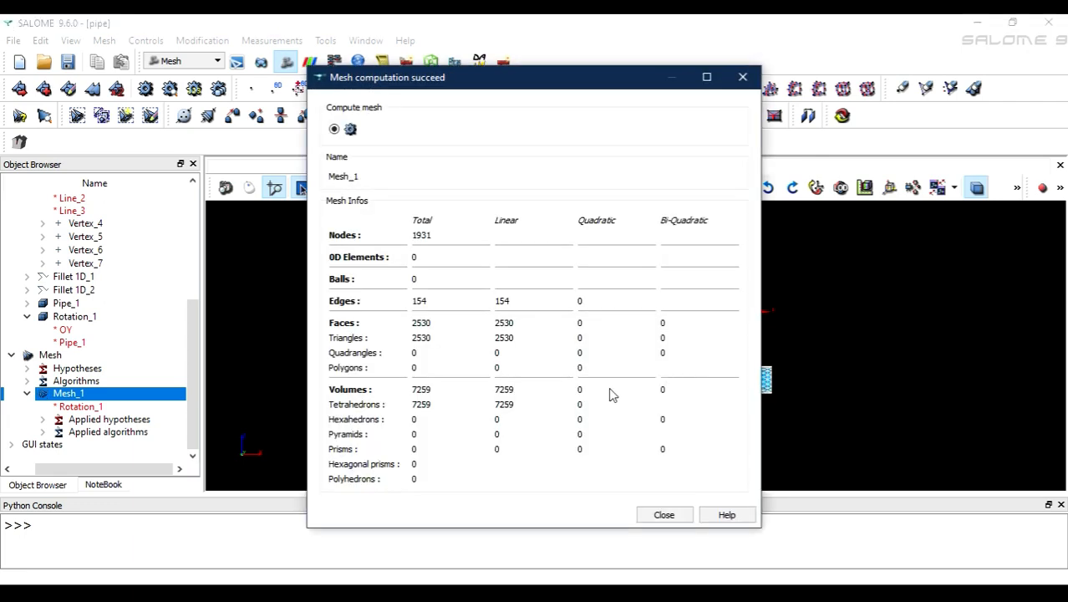
click(667, 514)
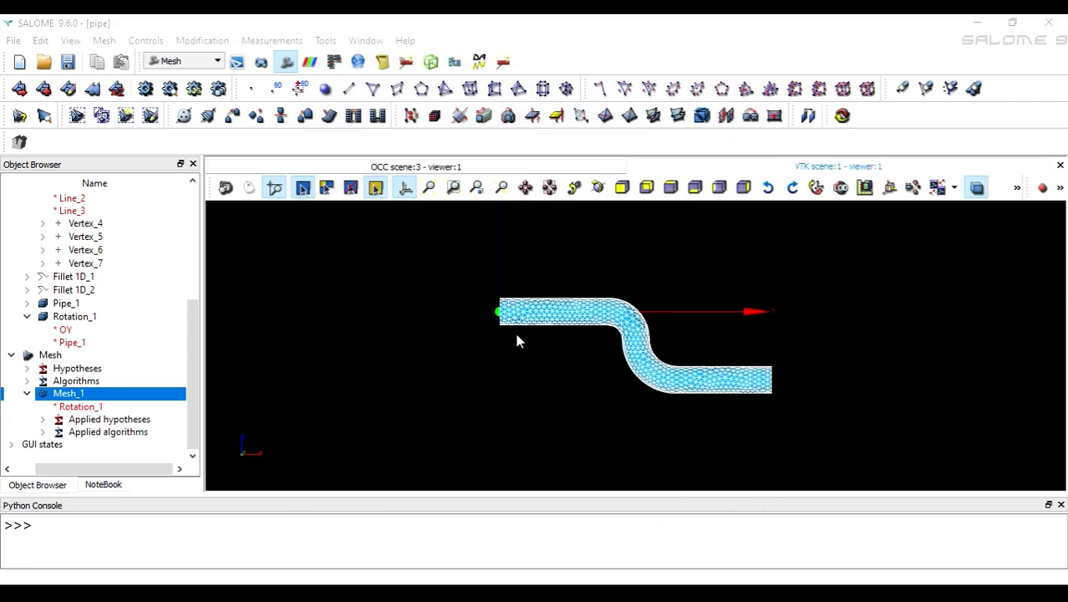
scroll(511, 322, up, 5)
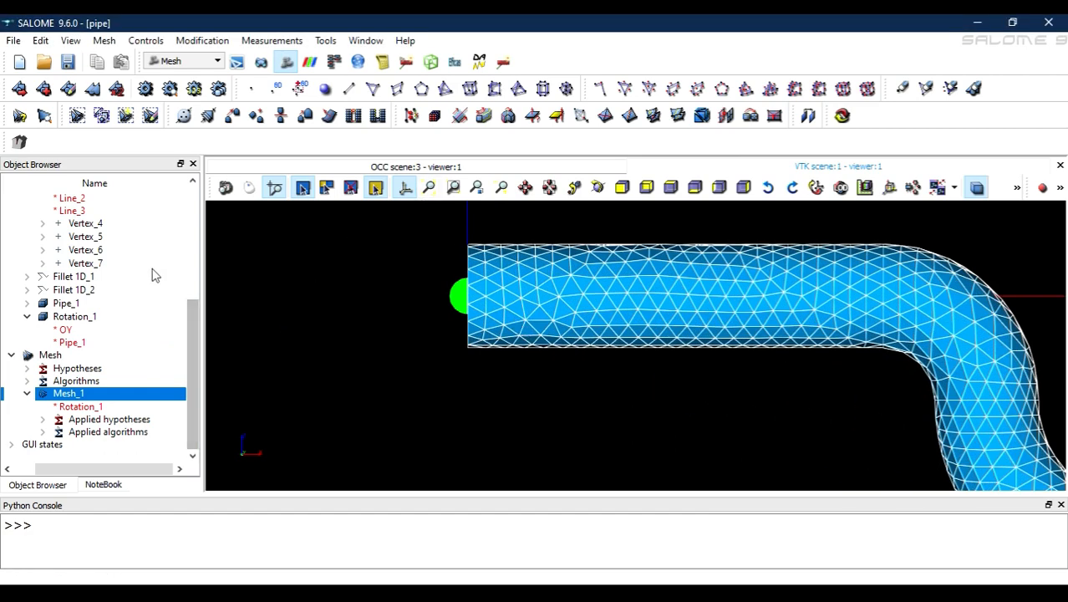
Step: Set Mesh_1's NETGEN 3D hypothesis to Very fine with maximum size 0.1 and minimum size 0.01, and recompute the mesh
click(68, 90)
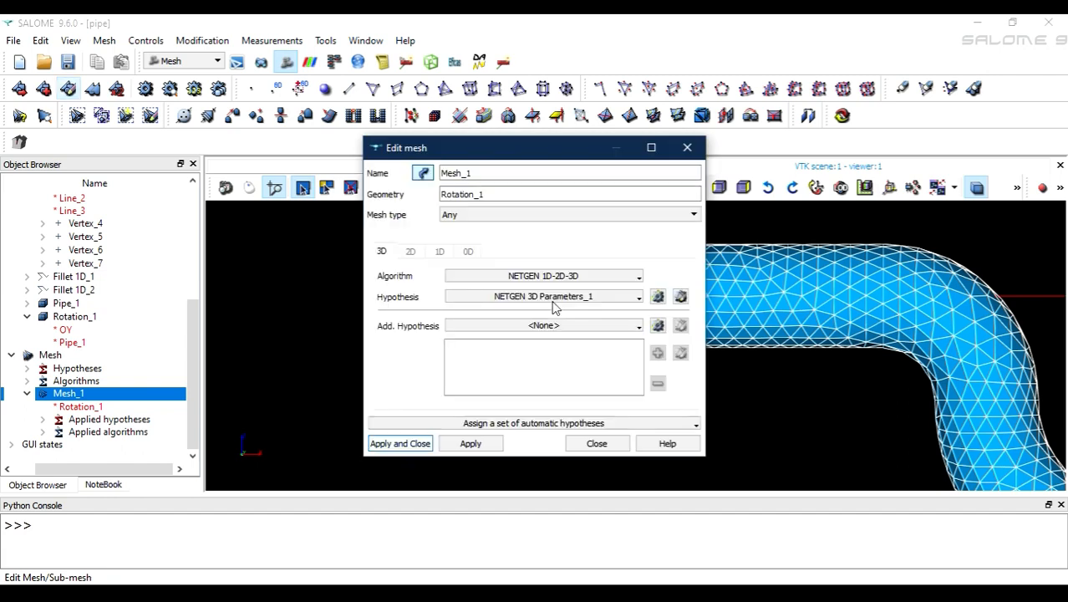
click(680, 296)
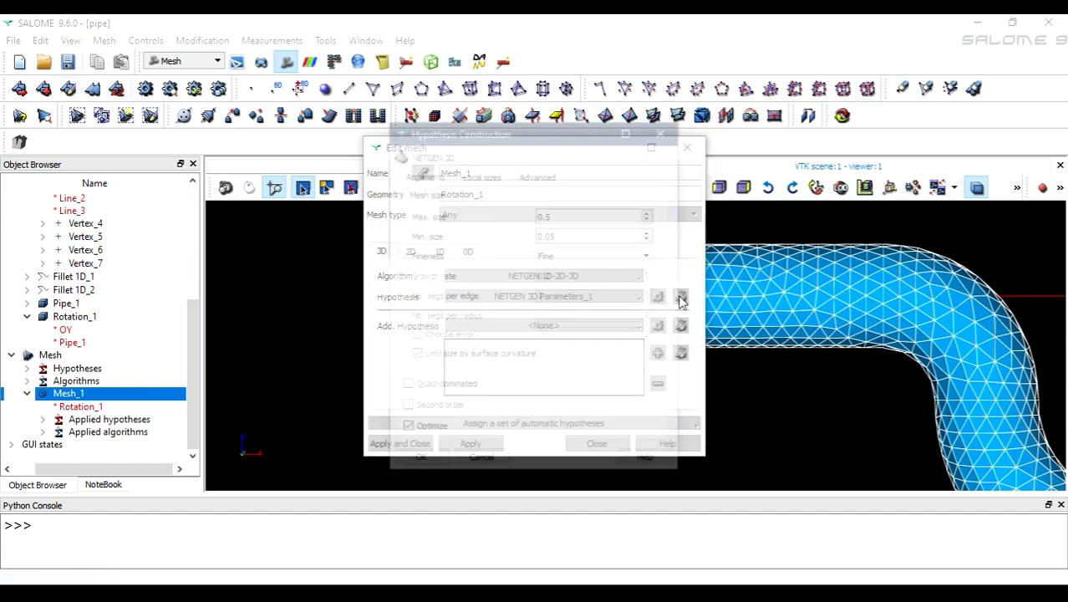
click(574, 255)
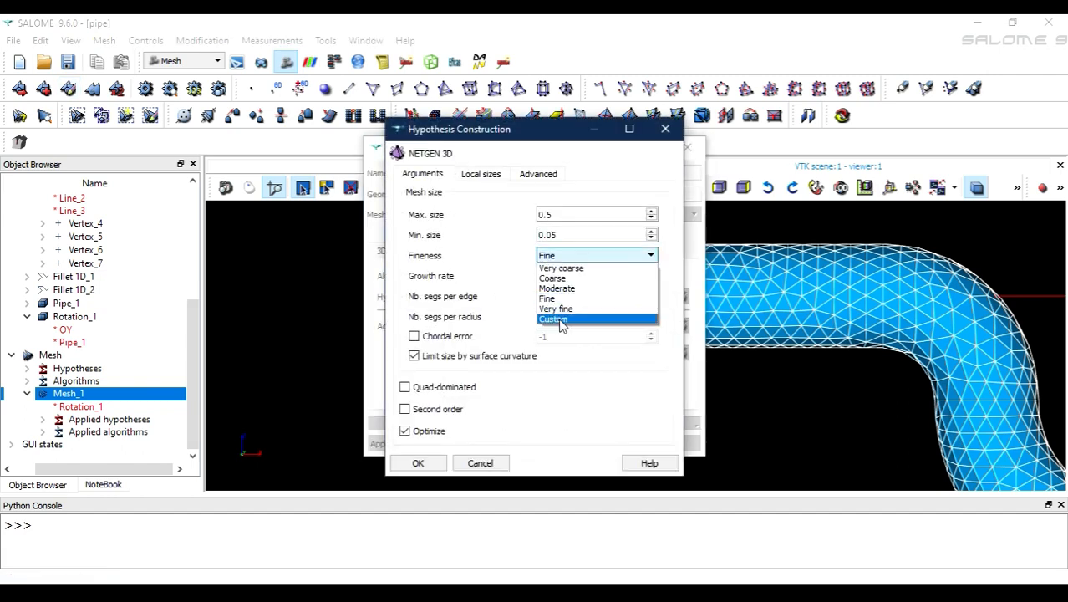
click(564, 317)
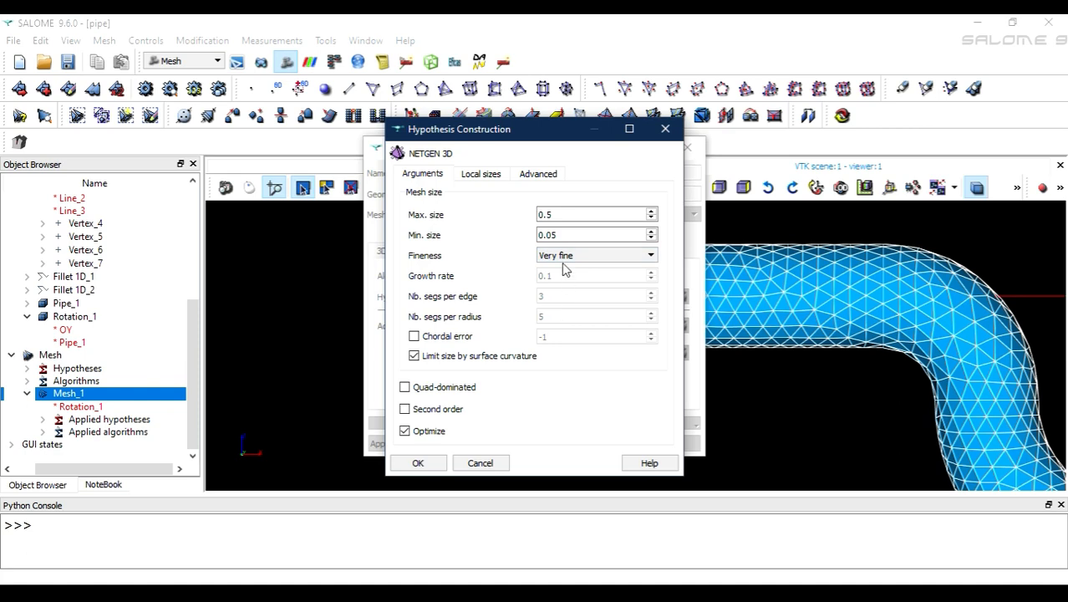
click(563, 234)
key(BackSpace)
text(1)
click(564, 214)
key(BackSpace)
text(1)
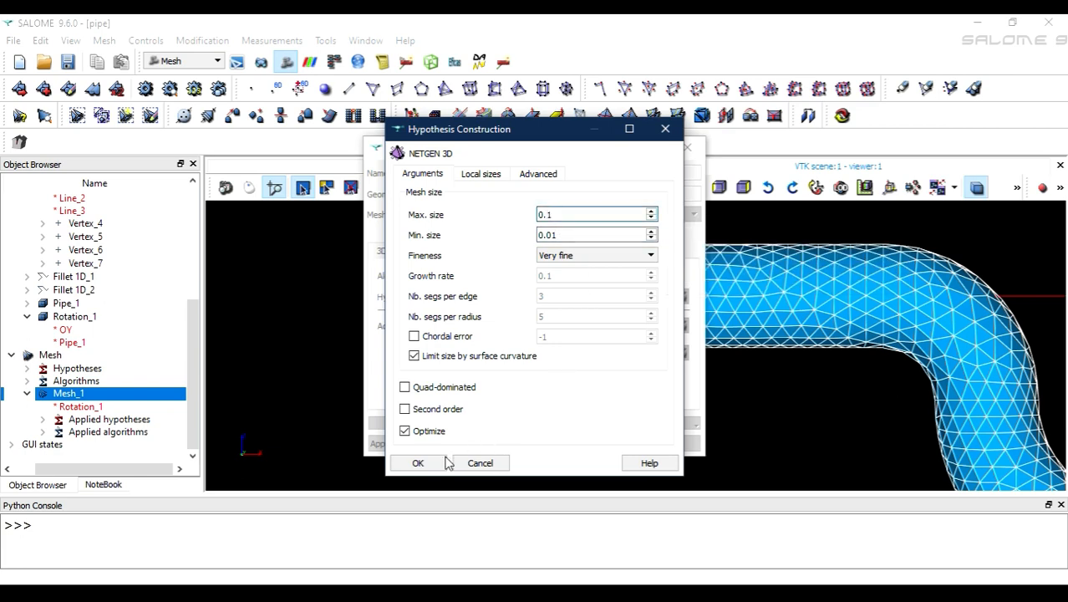
click(426, 463)
click(400, 443)
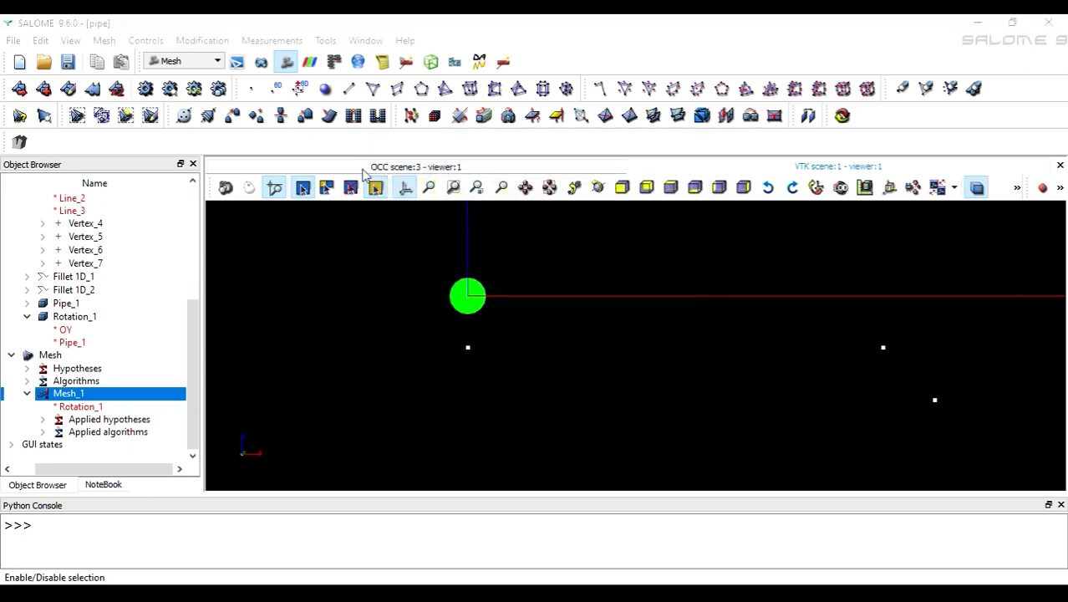
click(147, 90)
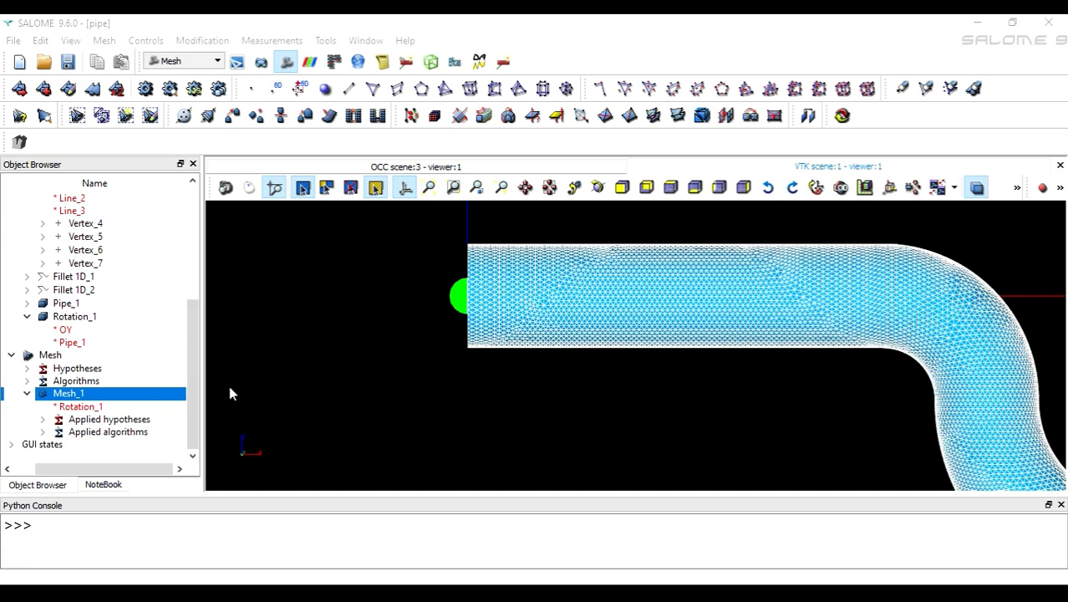
Step: Set the minimum size to 0.025 in Mesh_1's NETGEN 3D hypothesis, keeping the fineness at Very fine, and apply it
click(68, 89)
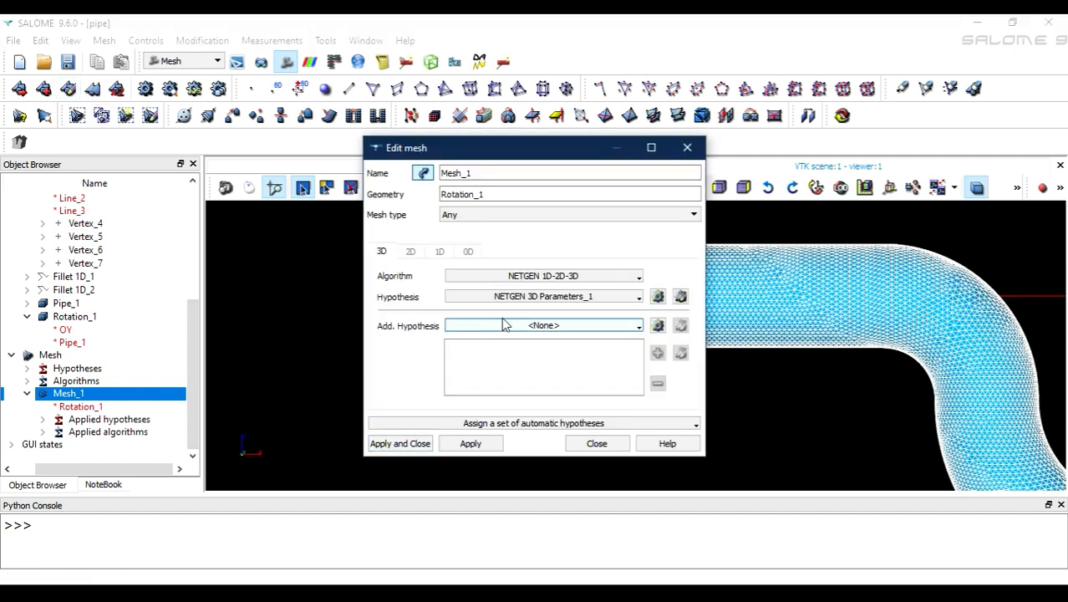
click(680, 297)
drag(604, 236, 509, 232)
text(0.0)
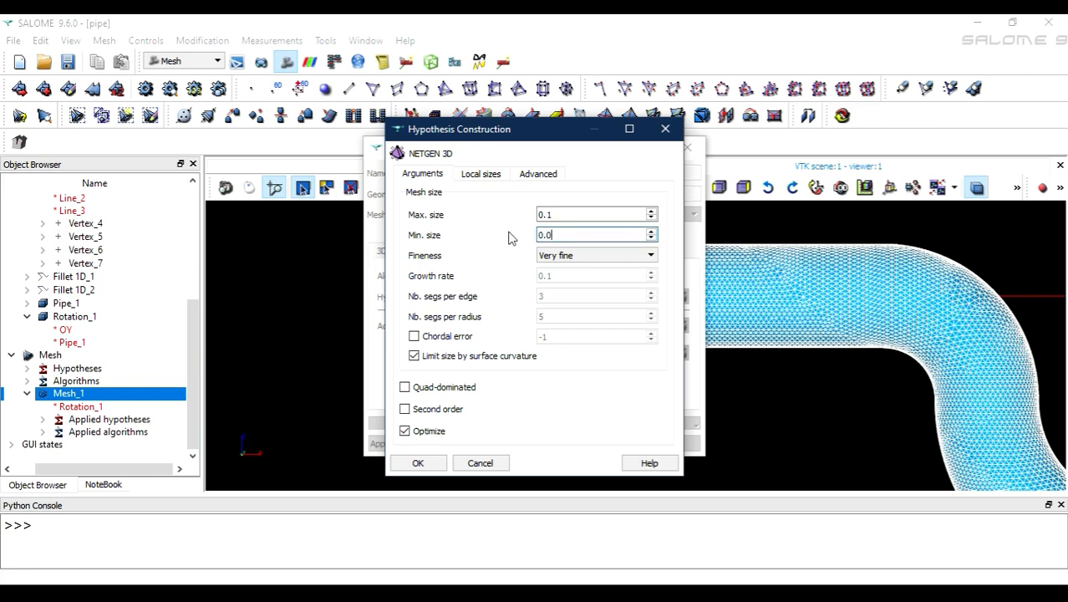
text(25)
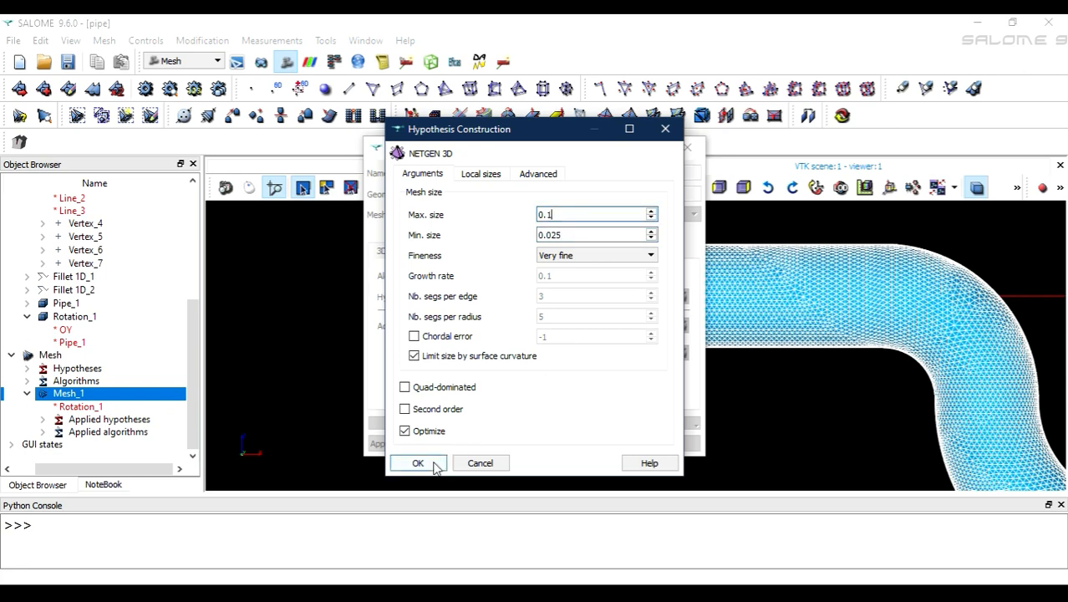
click(568, 254)
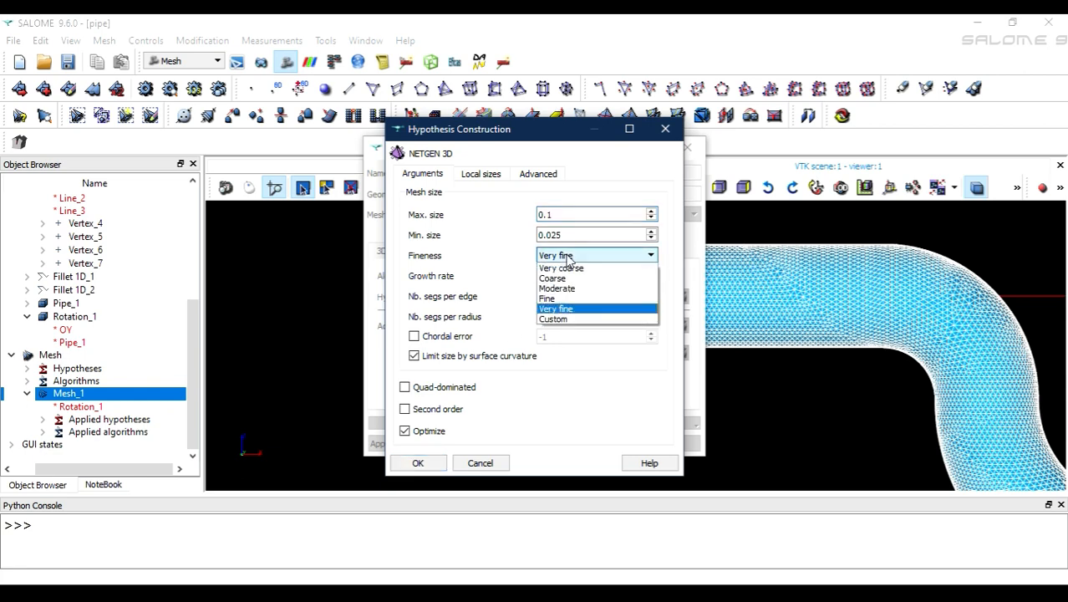
click(558, 310)
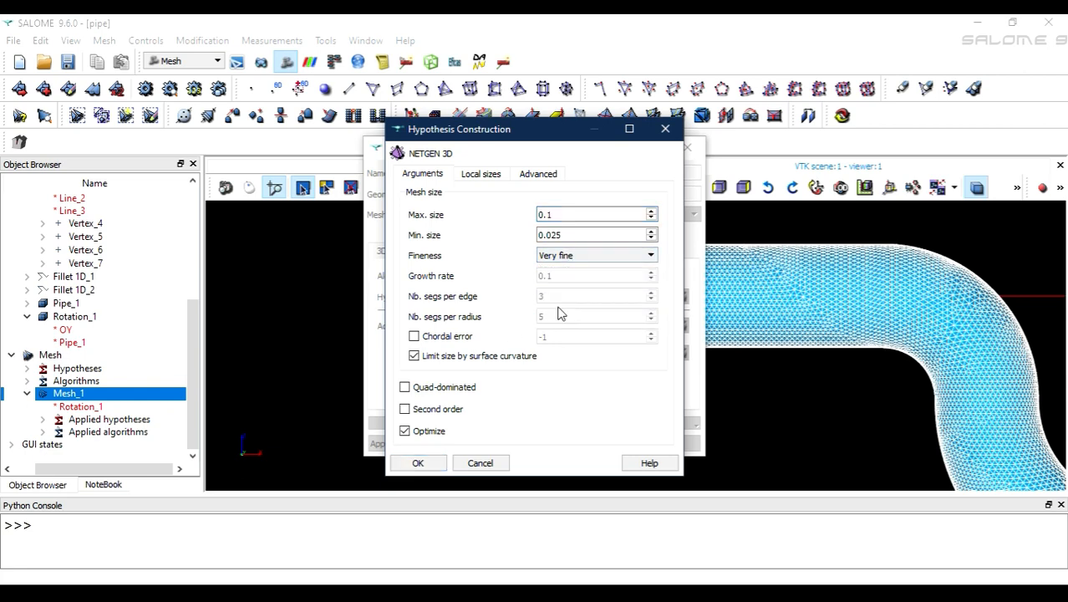
click(418, 462)
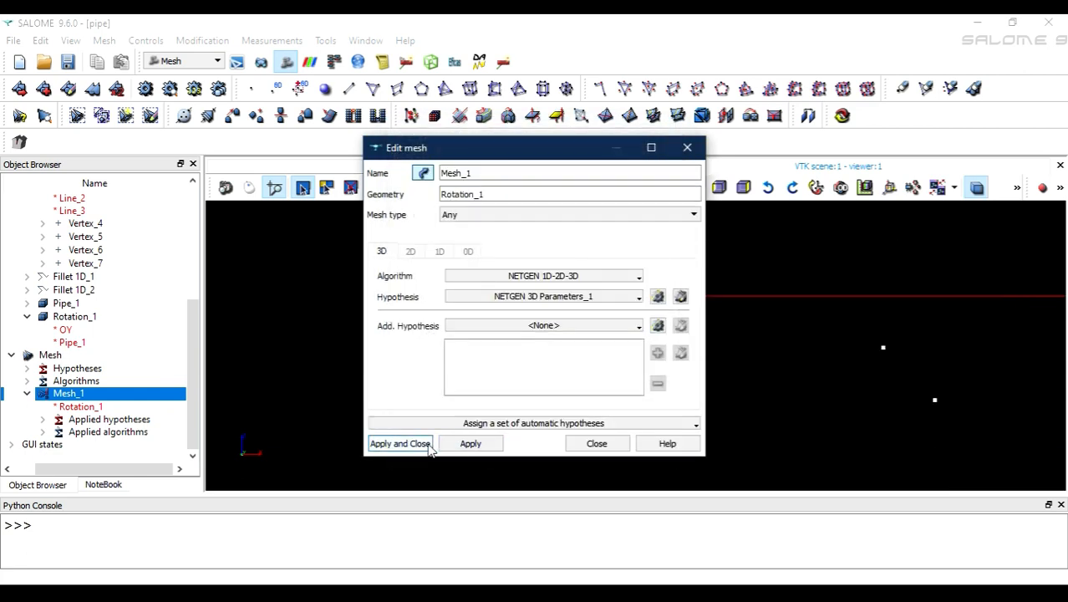
click(428, 445)
Step: Recompute Mesh_1 and dismiss the size-limit warning and the computation report
click(145, 88)
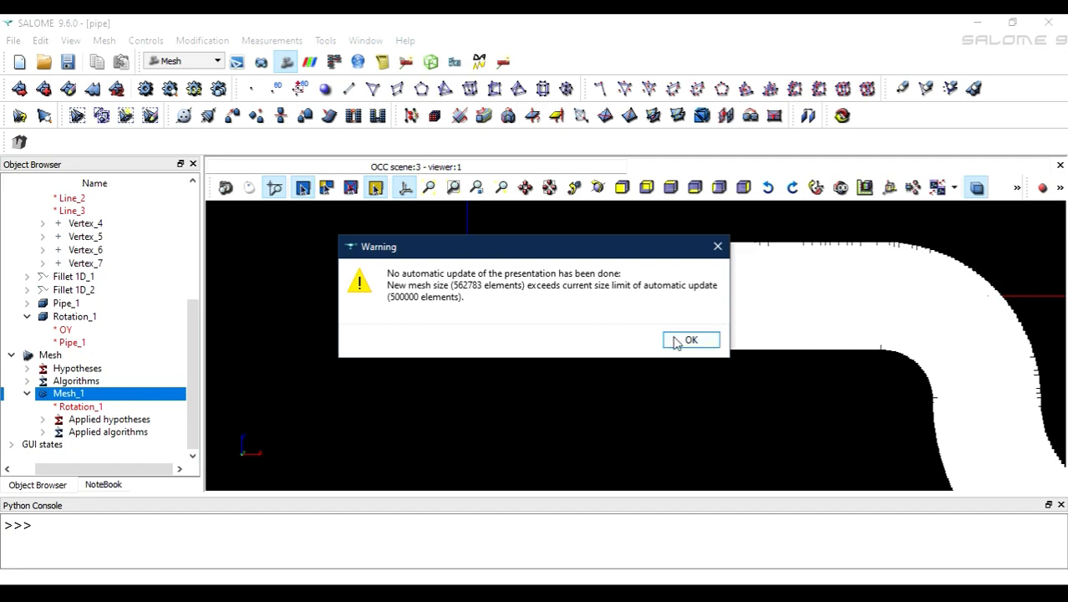
click(690, 339)
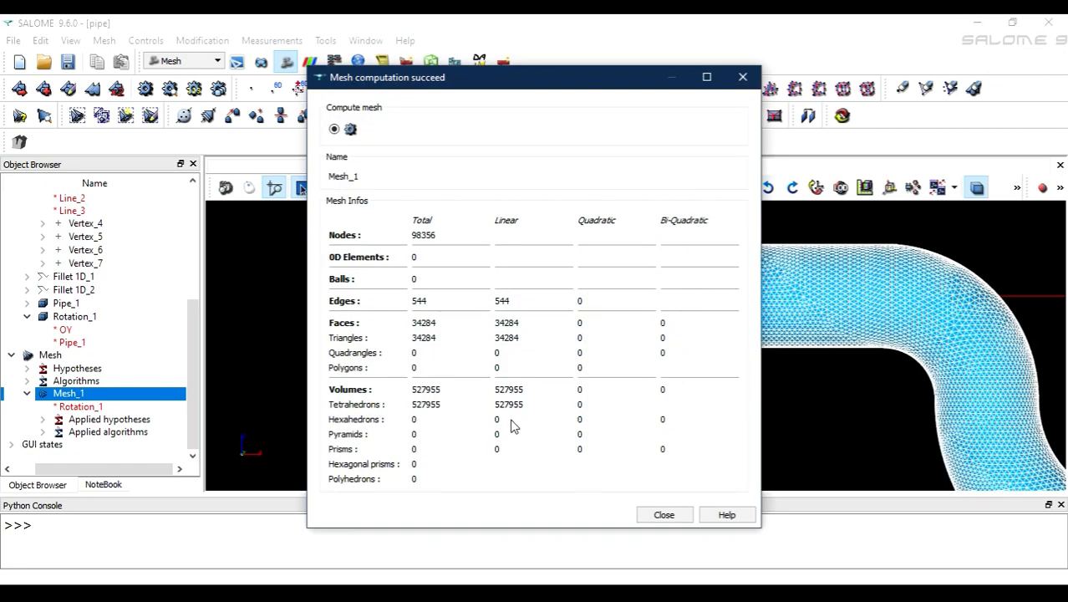
click(659, 515)
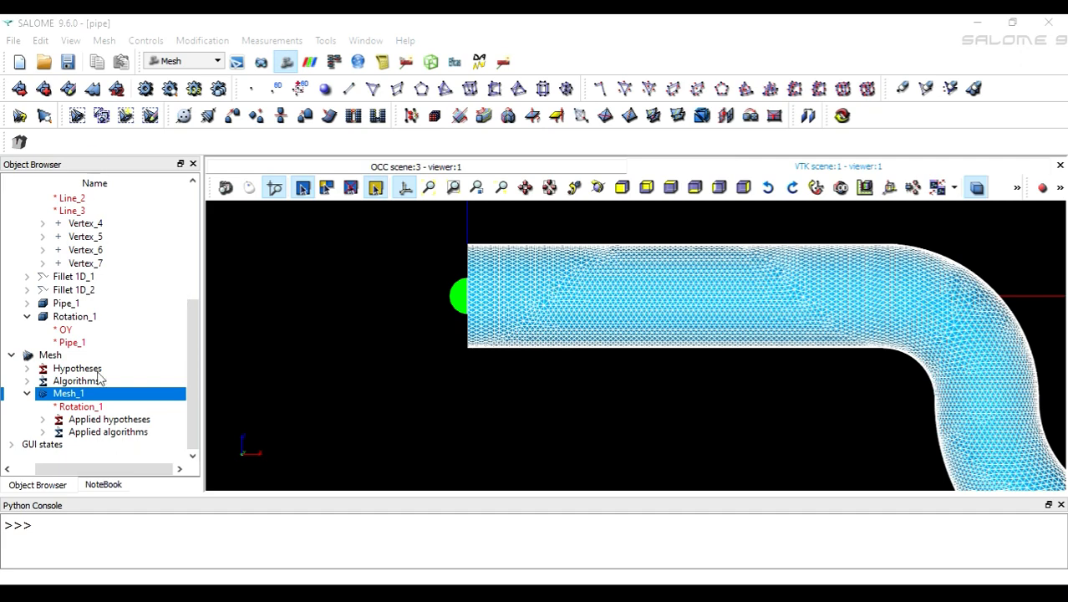
Step: Set the minimum size to 0.05 and the maximum size to 0.5 in Mesh_1's NETGEN 3D hypothesis and apply it
click(67, 88)
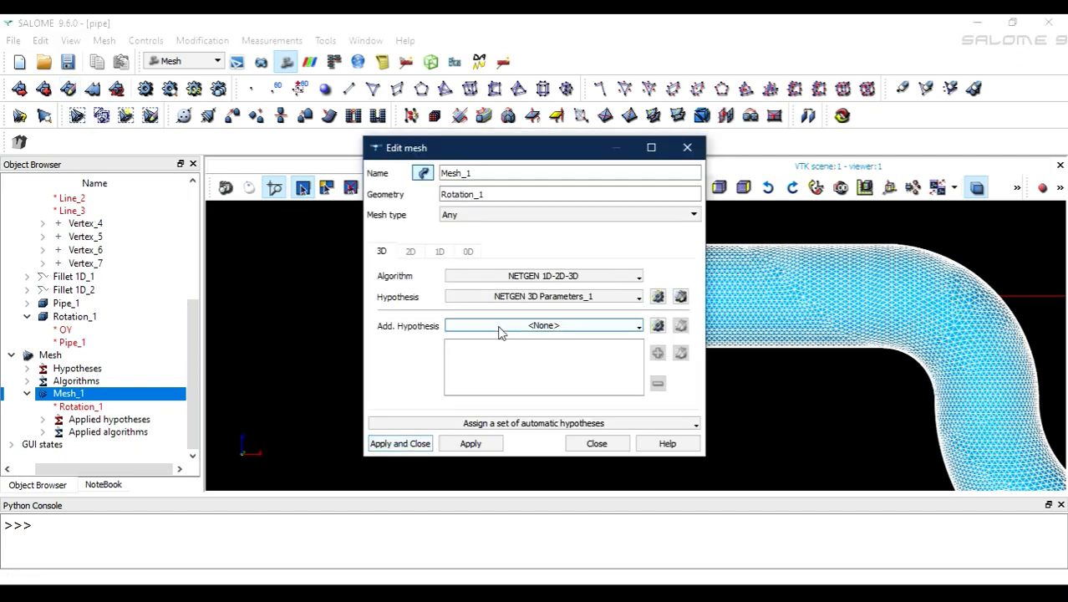
click(680, 297)
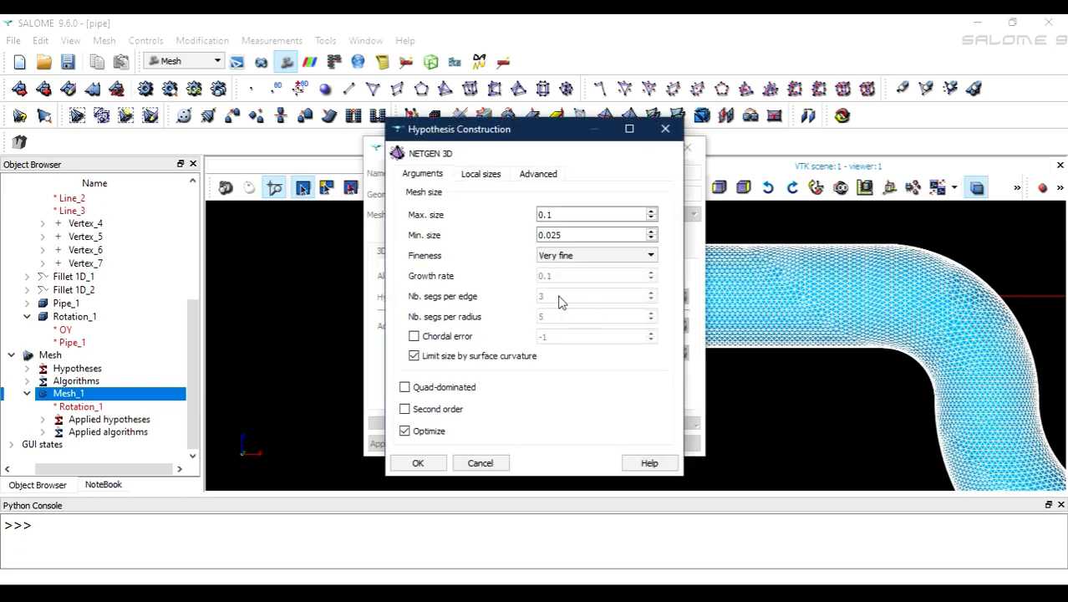
drag(577, 234, 428, 240)
text(0.1)
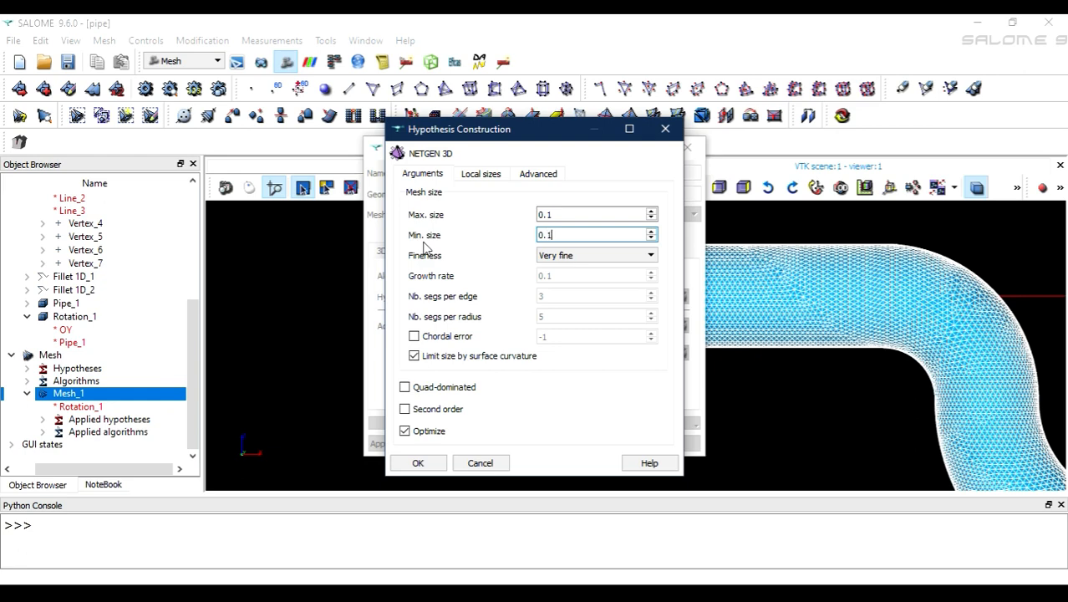
key(BackSpace)
text(05)
double_click(540, 214)
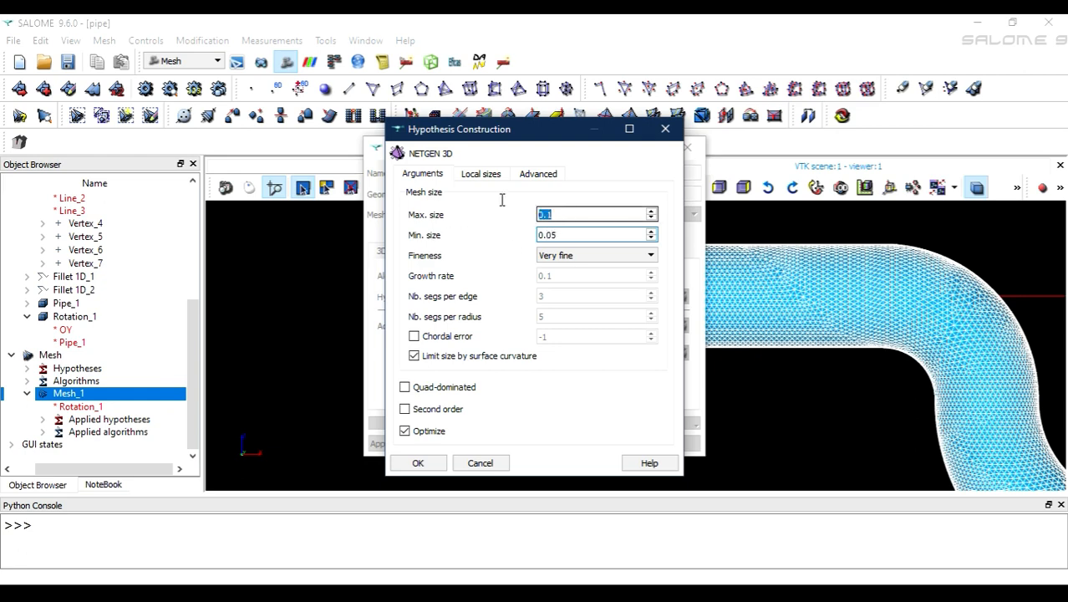
text(0.5)
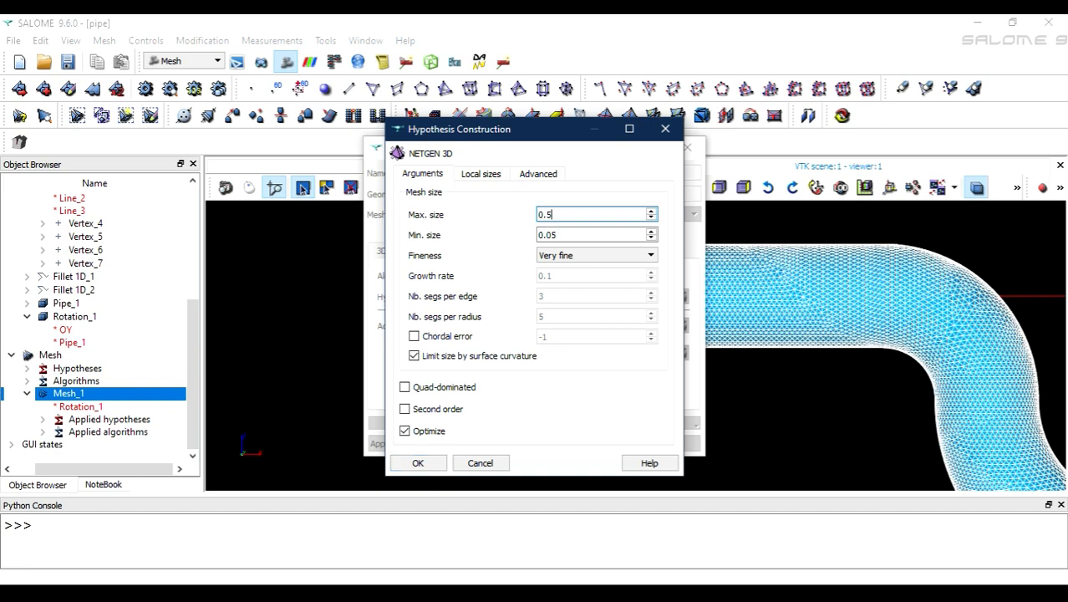
click(781, 593)
click(577, 425)
click(435, 460)
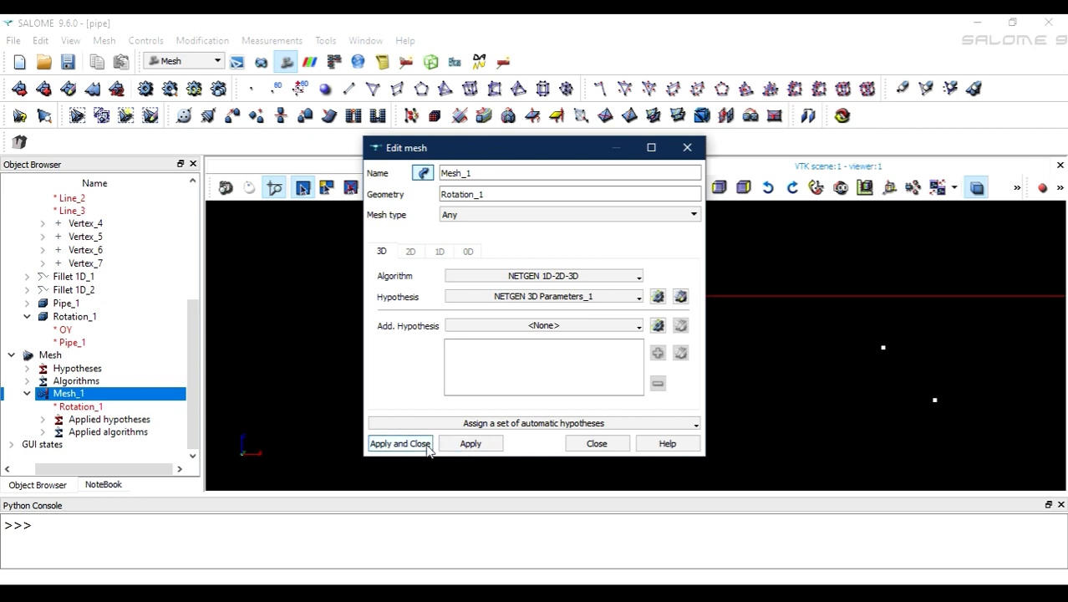
click(399, 444)
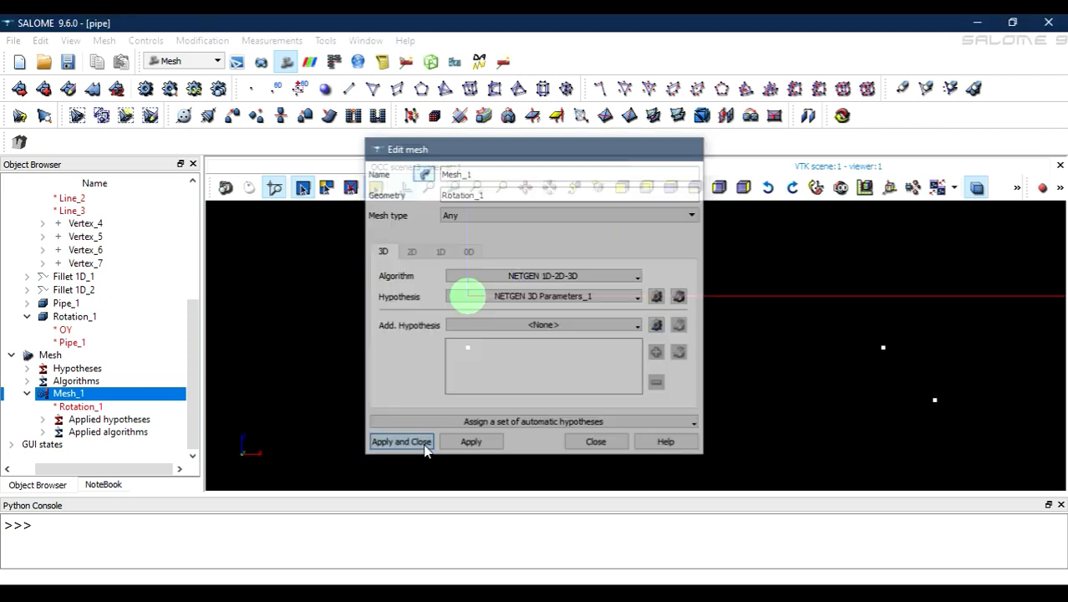
Step: Recompute Mesh_1, dismiss the report and examine the mesh on the pipe's end face and along its full length
click(145, 88)
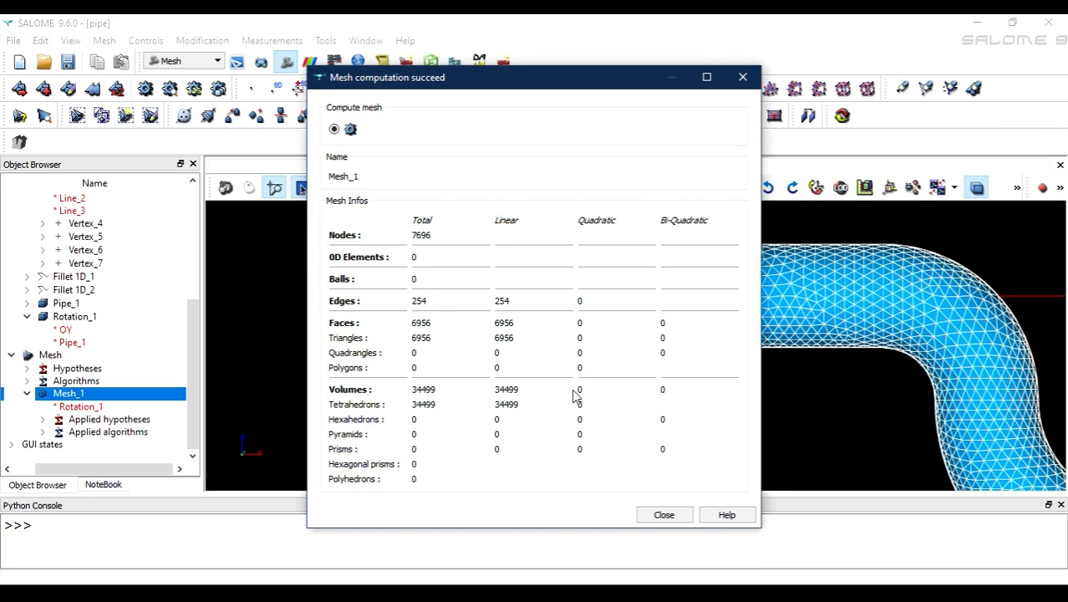
click(664, 514)
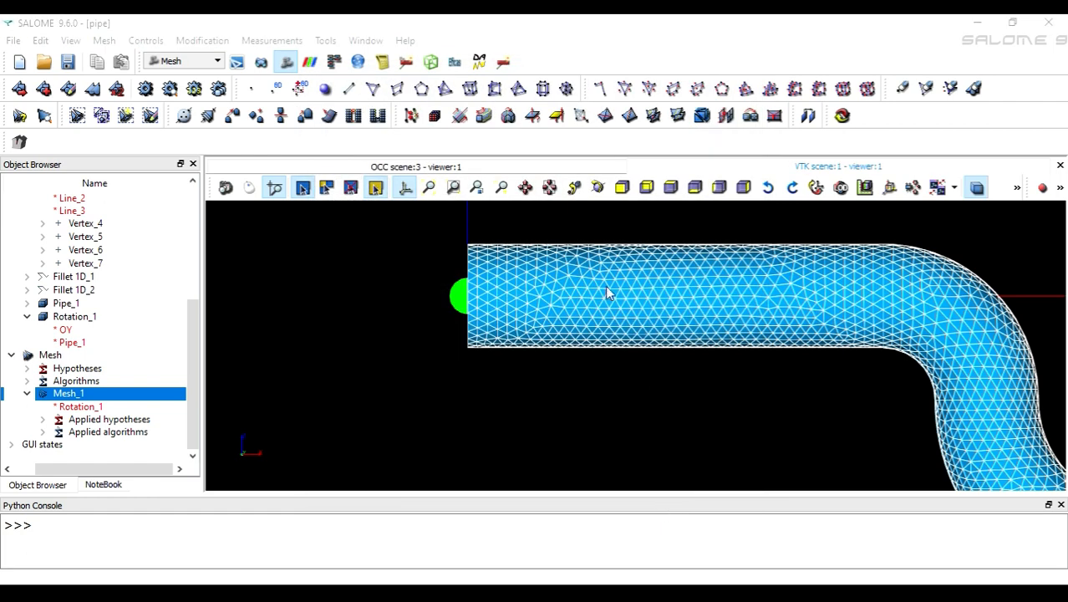
click(598, 187)
drag(510, 293, 746, 317)
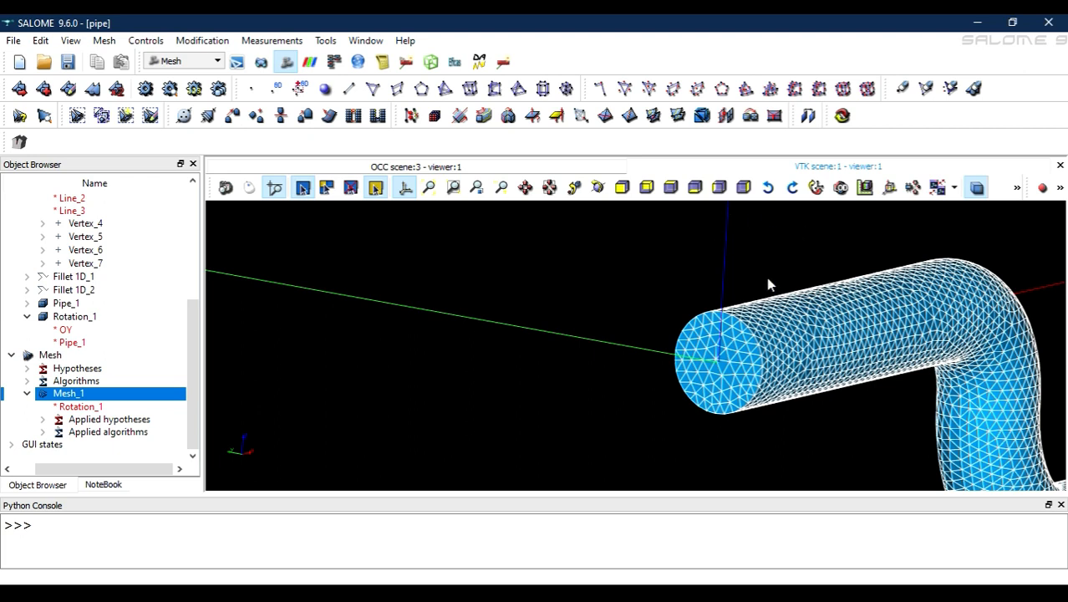
click(719, 187)
scroll(715, 389, up, 5)
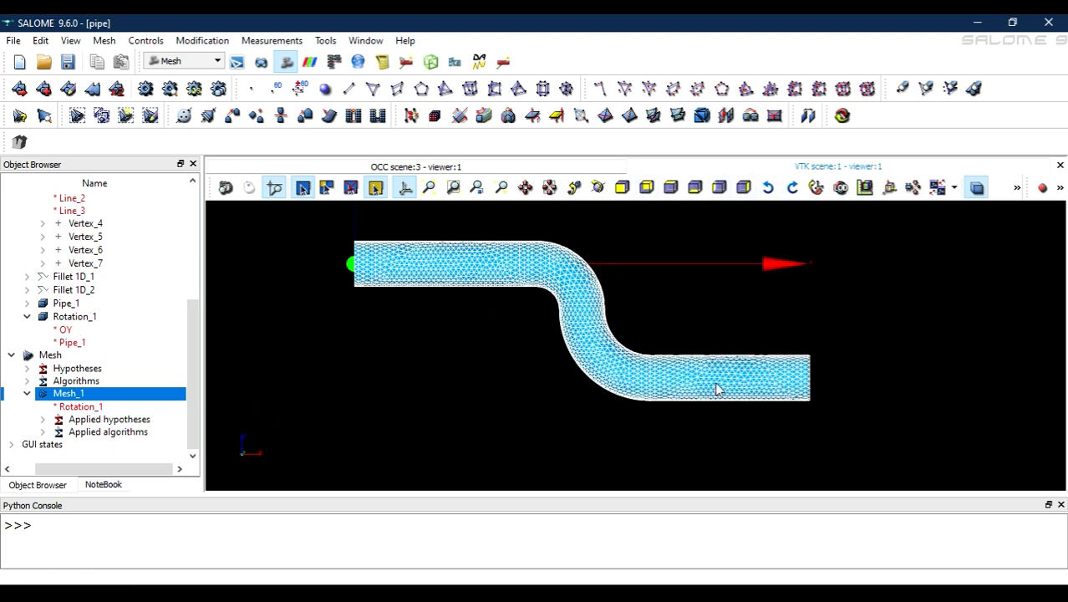
scroll(716, 388, down, 1)
scroll(558, 306, down, 3)
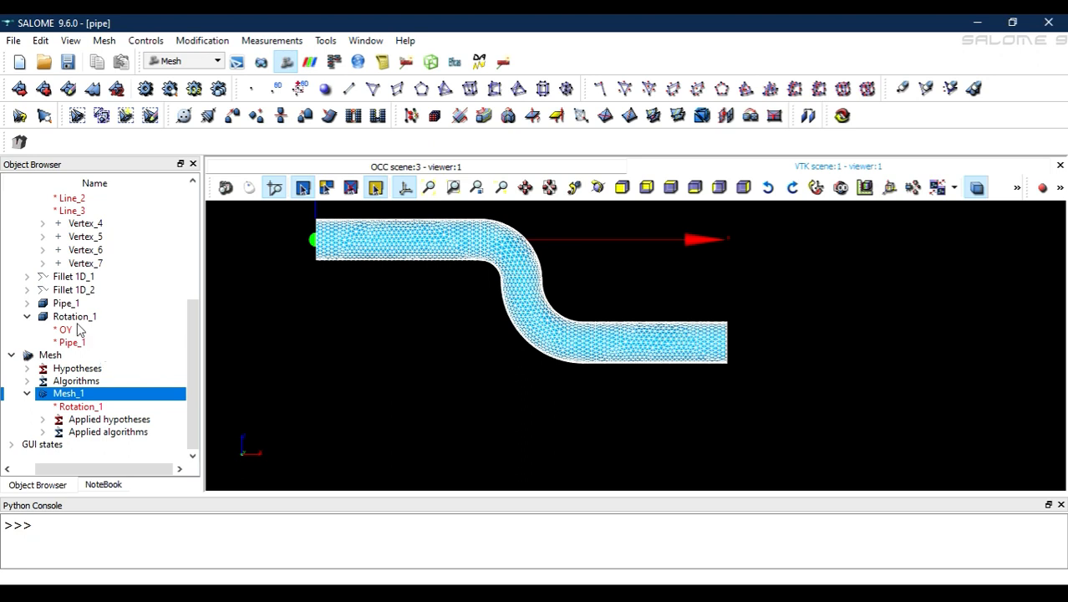
Step: Switch from the Mesh module to the Geometry module
scroll(77, 328, up, 5)
scroll(78, 322, down, 2)
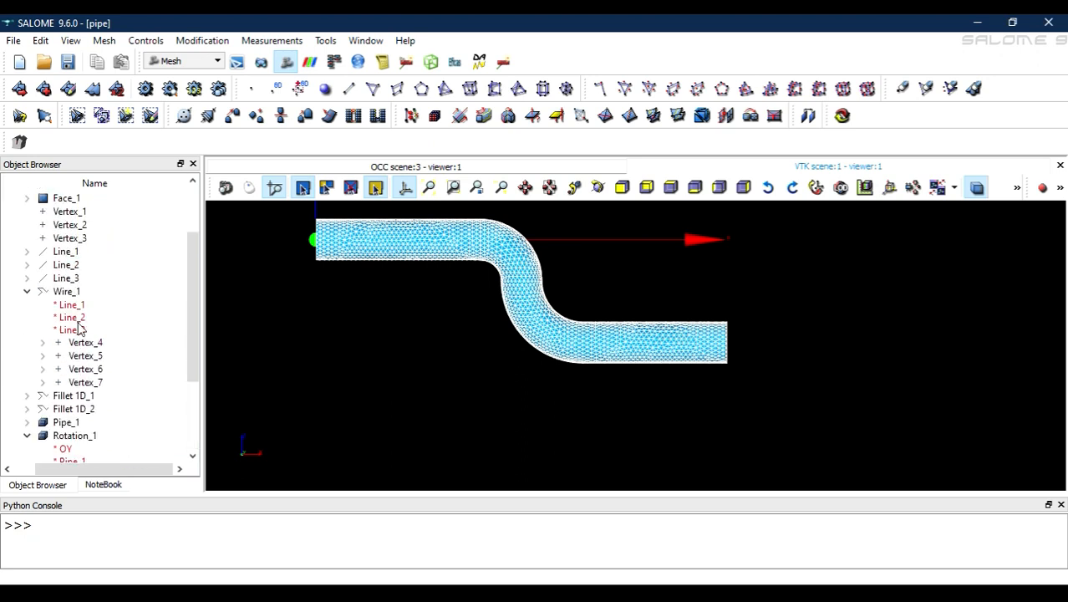
click(189, 61)
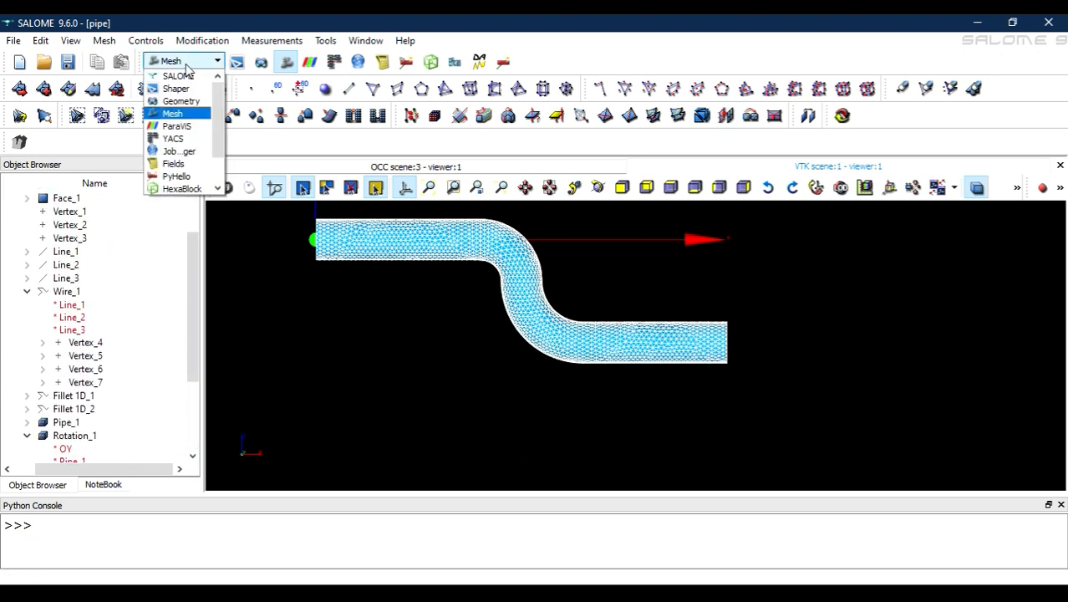
click(181, 101)
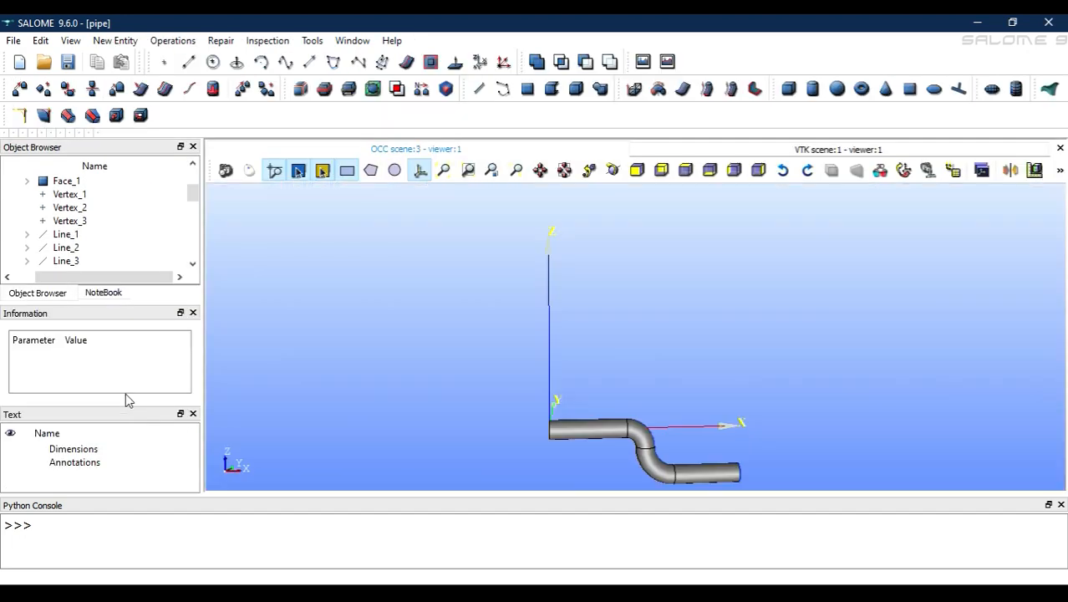
Step: Start an Explode of Rotation_1 with Face as the sub-shape type and manual selection of sub-shapes enabled
scroll(123, 247, down, 8)
scroll(124, 245, up, 4)
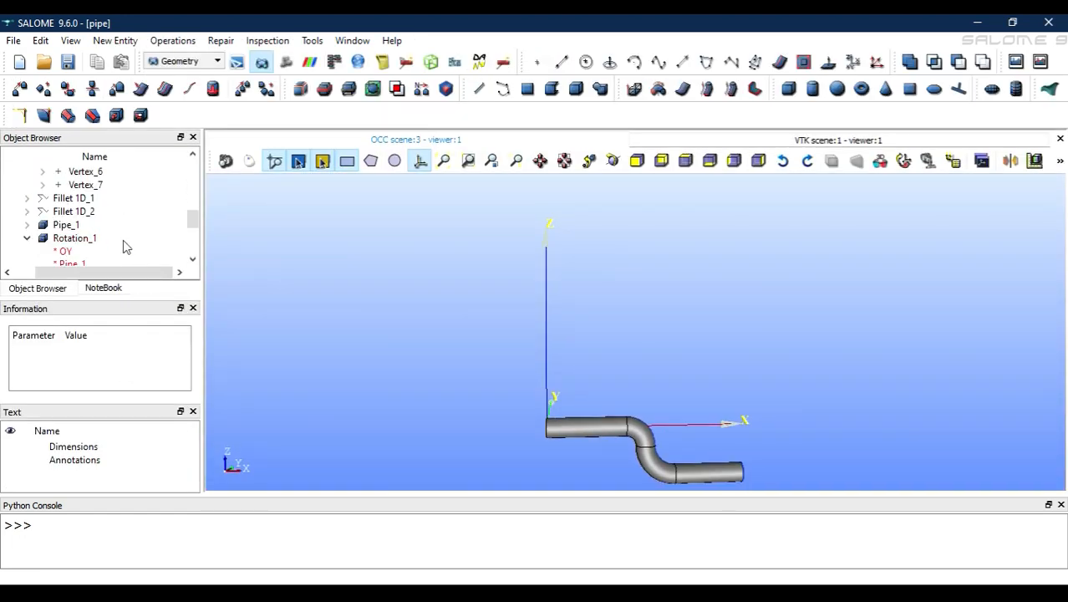
click(70, 242)
click(114, 40)
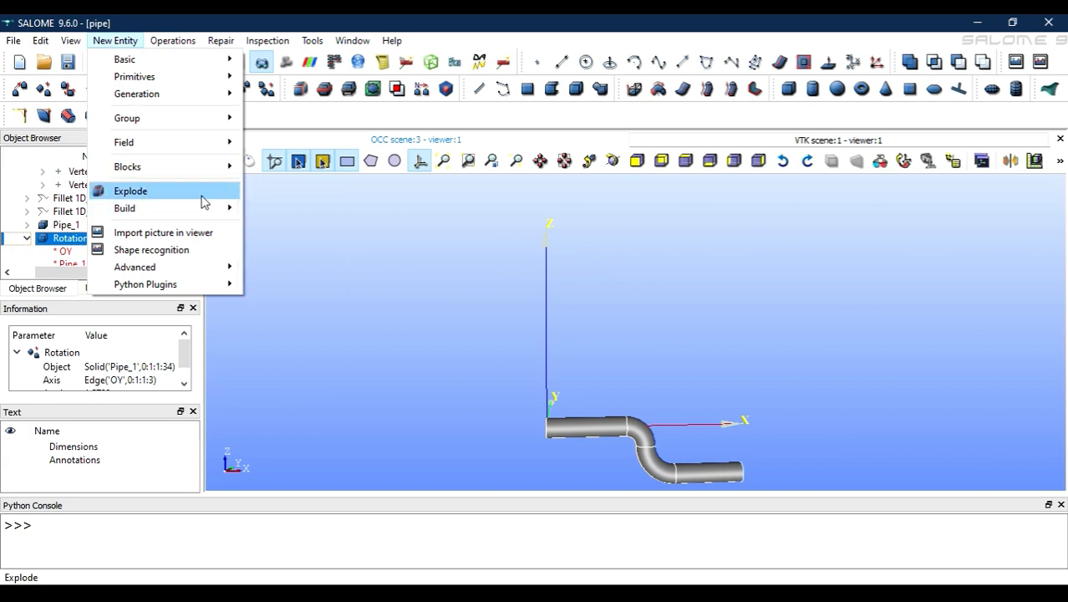
click(167, 191)
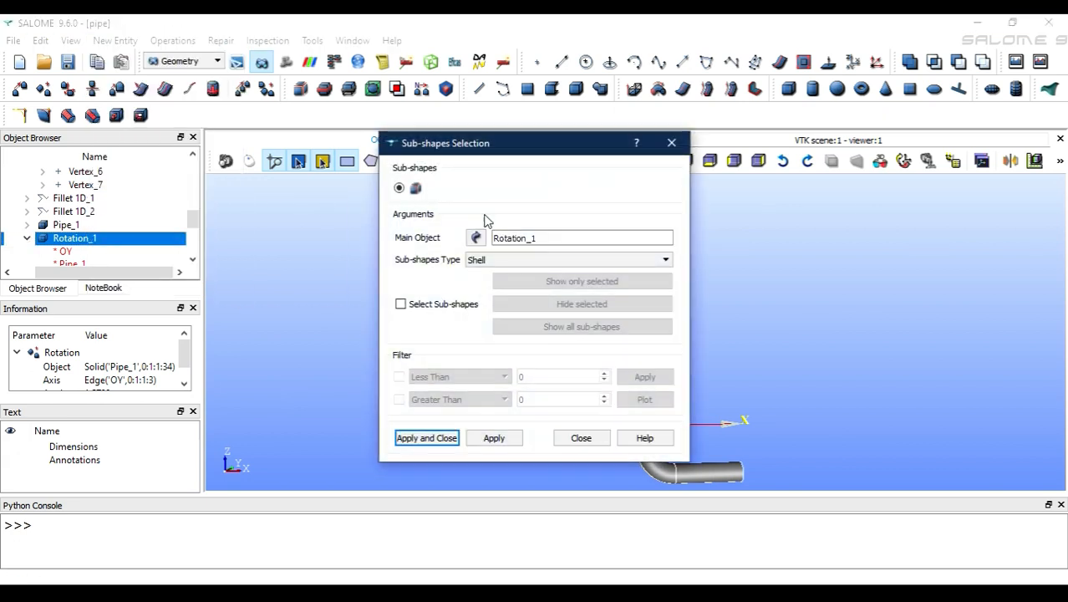
click(511, 260)
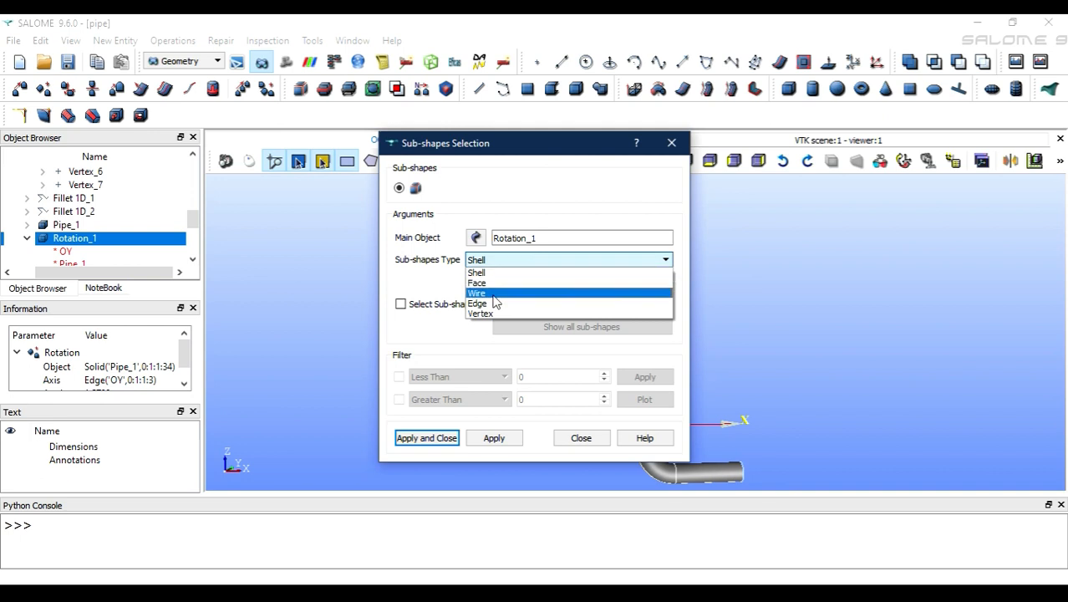
click(493, 282)
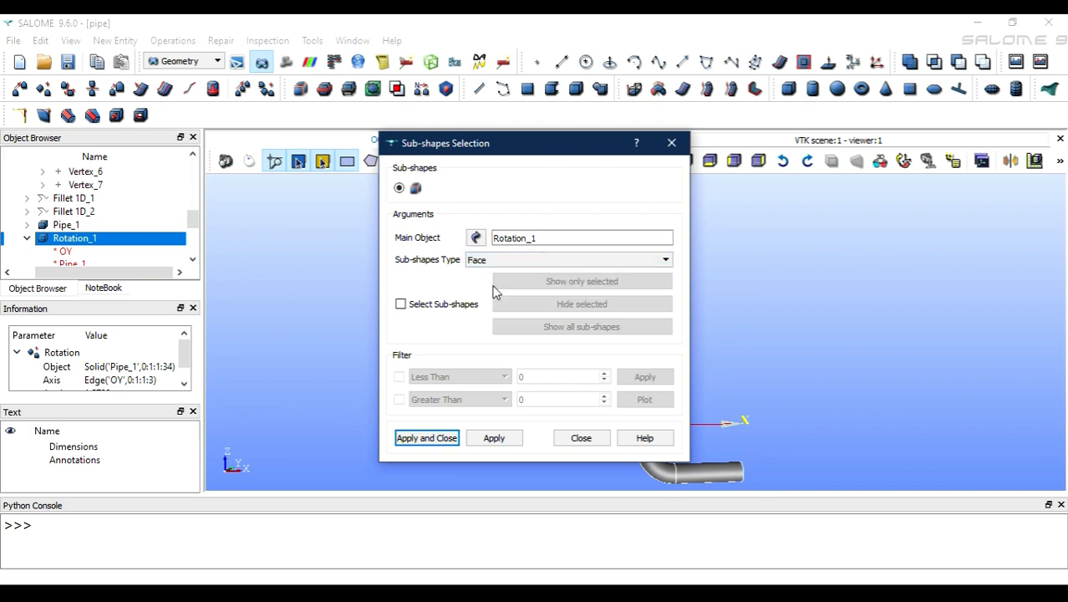
mouse_move(526, 149)
mouse_down()
mouse_move(441, 130)
mouse_move(529, 146)
mouse_up()
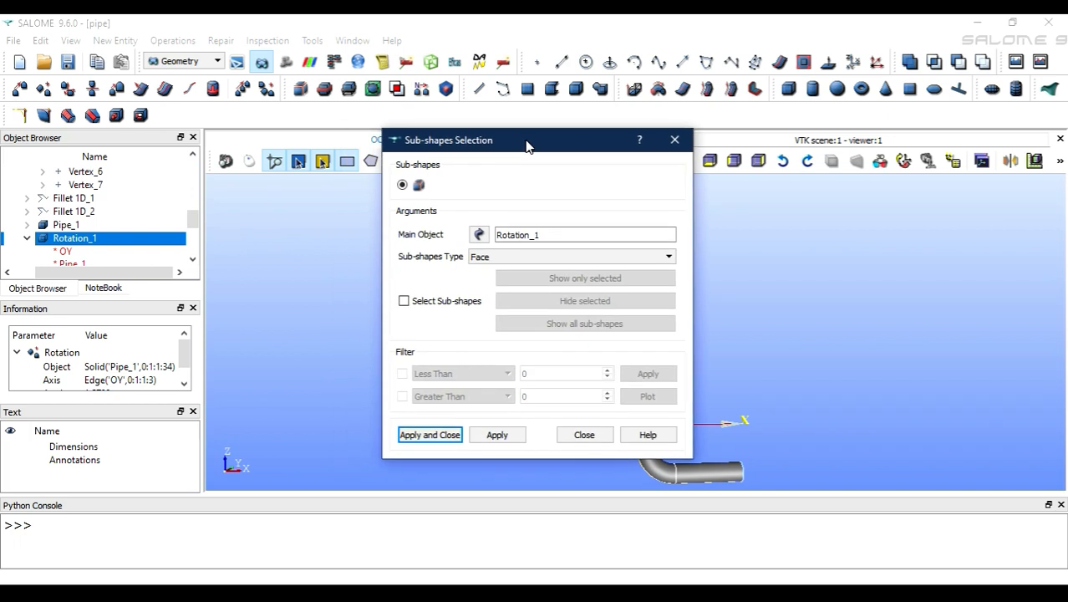
click(406, 304)
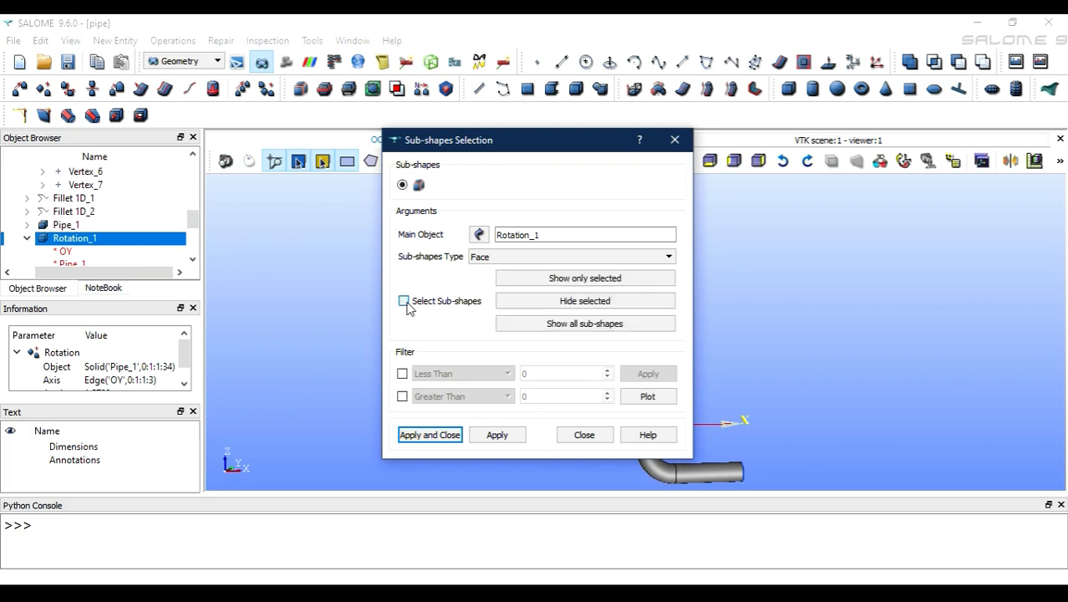
Step: Select the pipe's circular end face at the origin for the explode and show only that face
drag(545, 140, 330, 97)
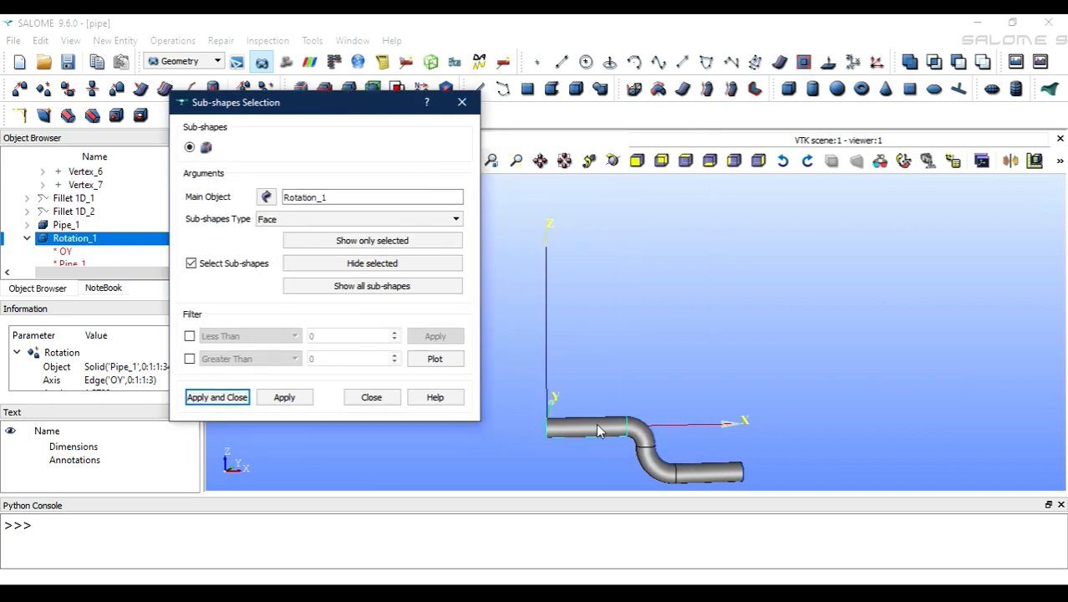
click(612, 159)
drag(565, 427, 626, 424)
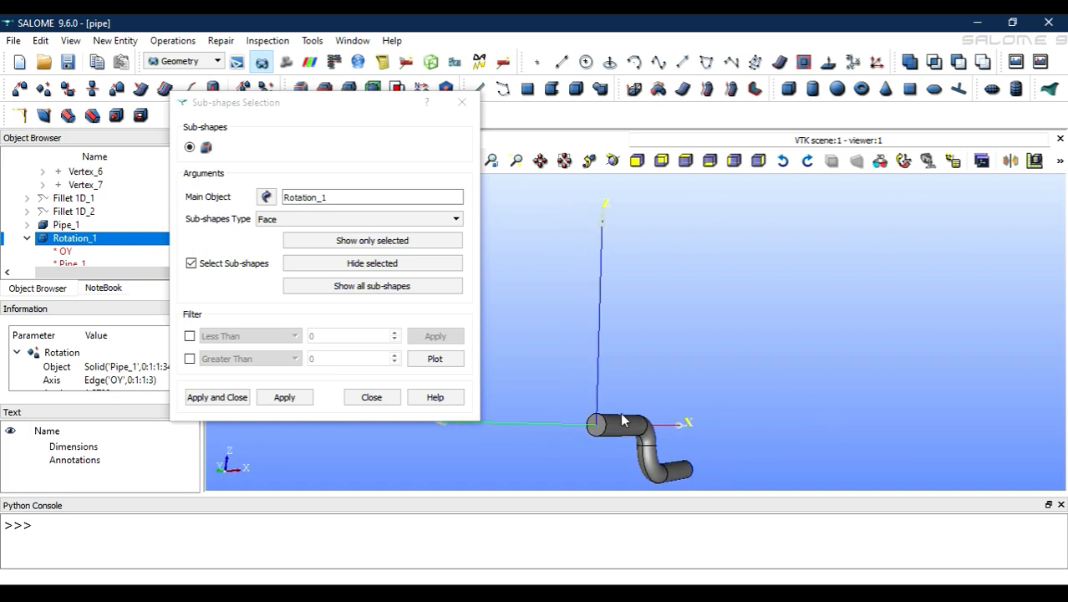
click(596, 430)
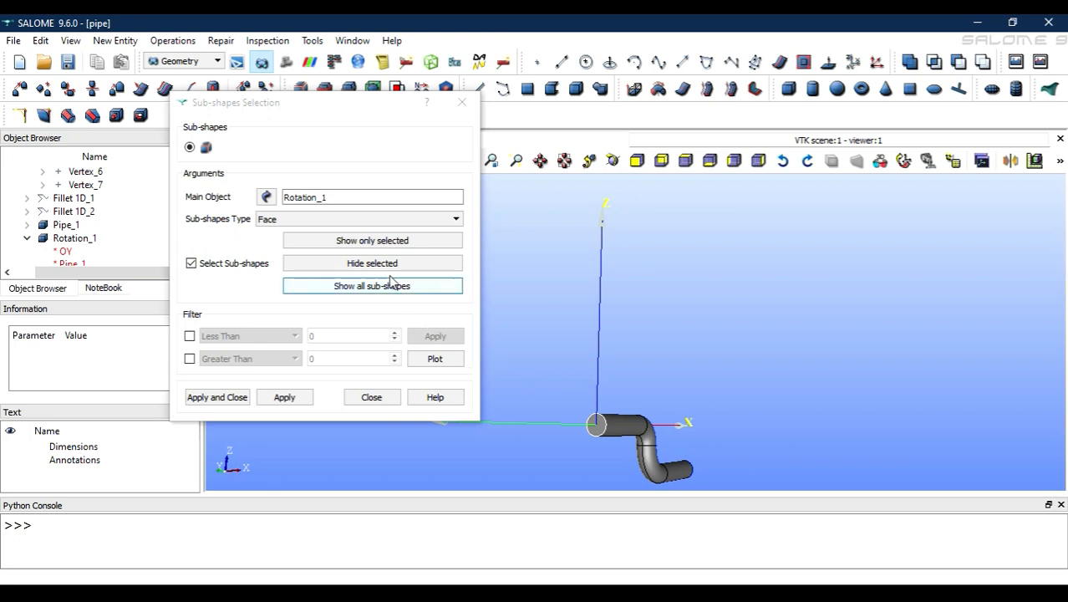
click(399, 242)
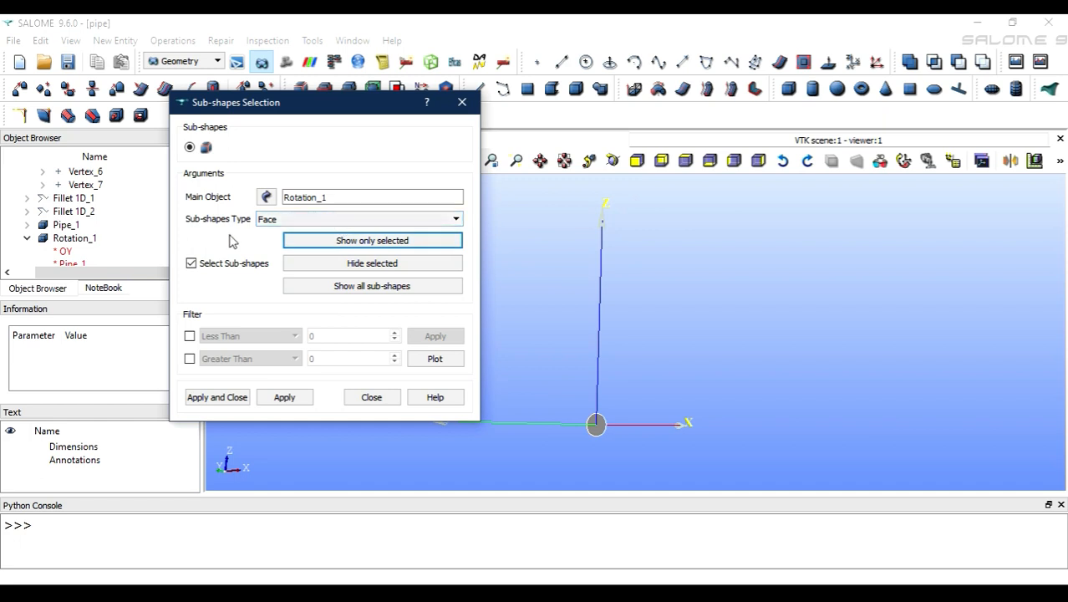
Step: Extract the selected end face at the origin from Rotation_1 as a separate face and close the explode dialog
click(275, 399)
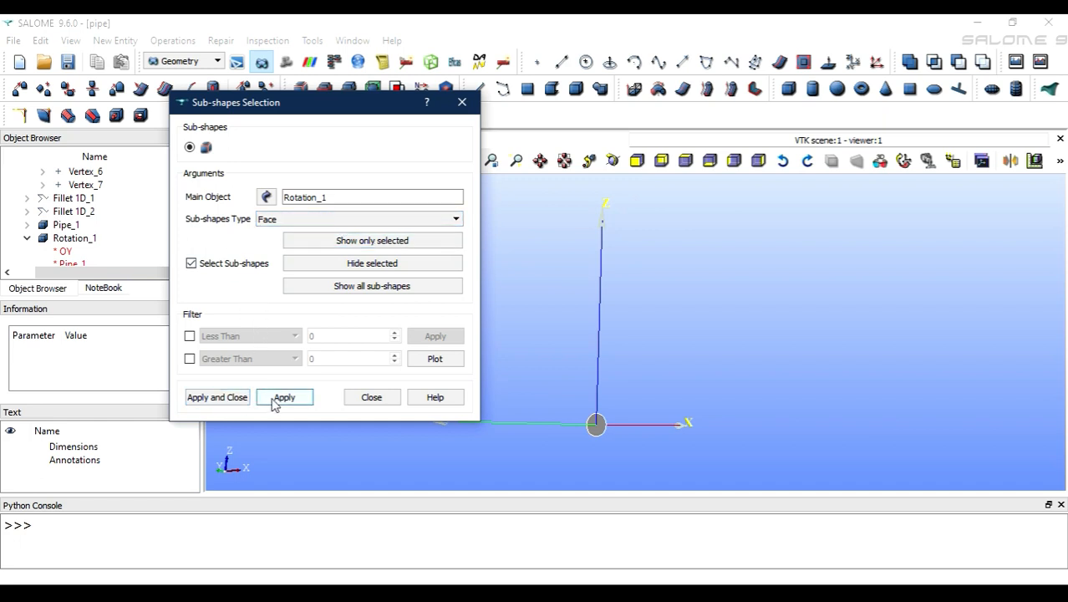
scroll(62, 234, down, 2)
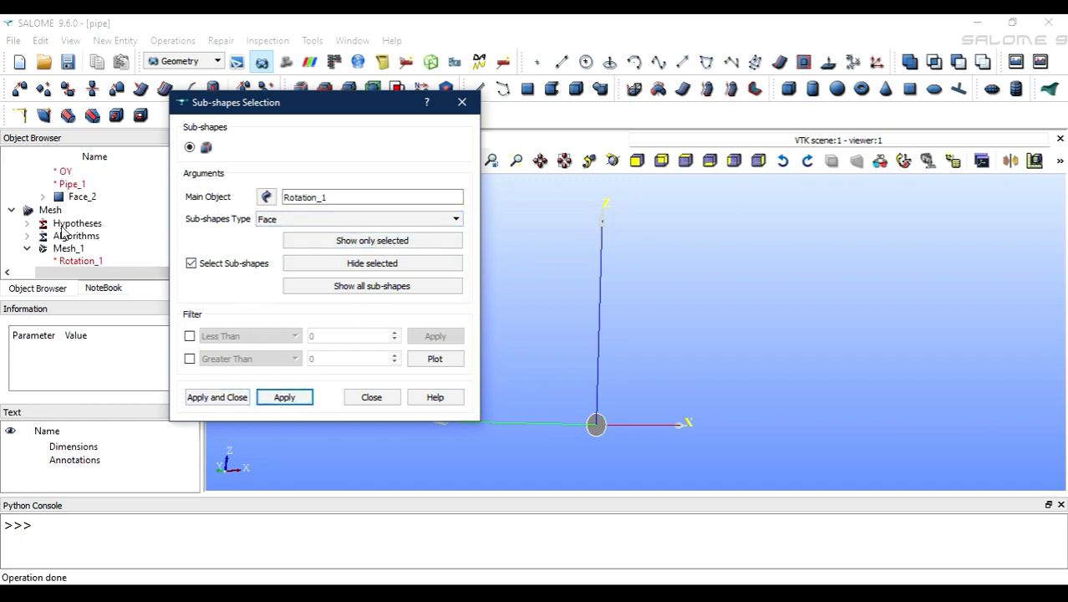
click(83, 198)
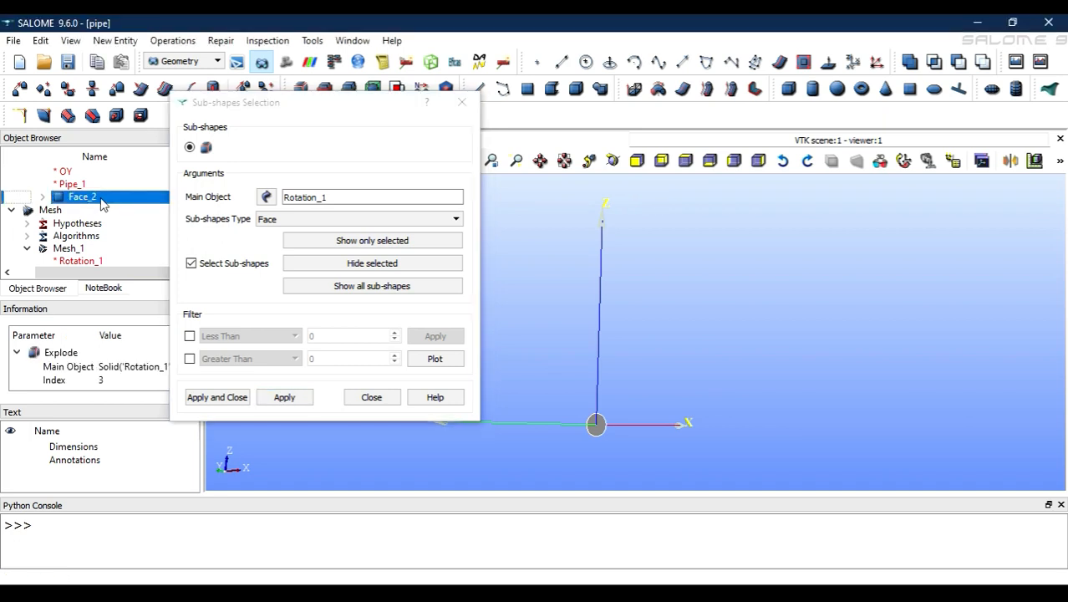
click(354, 405)
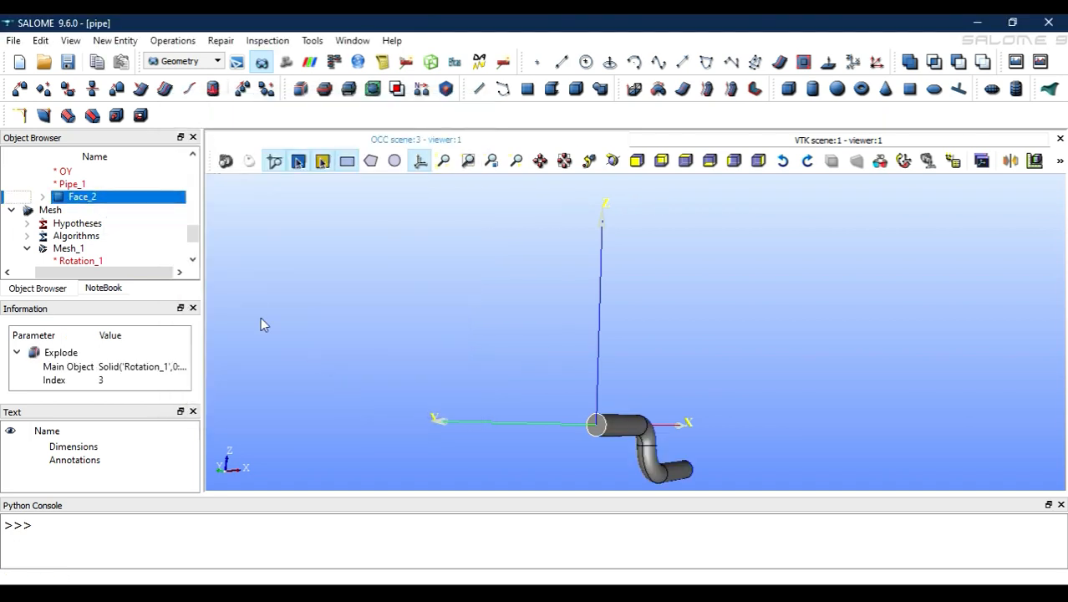
Step: Rename the extracted end face at the origin as inlet
right_click(93, 196)
click(136, 201)
text(inlet)
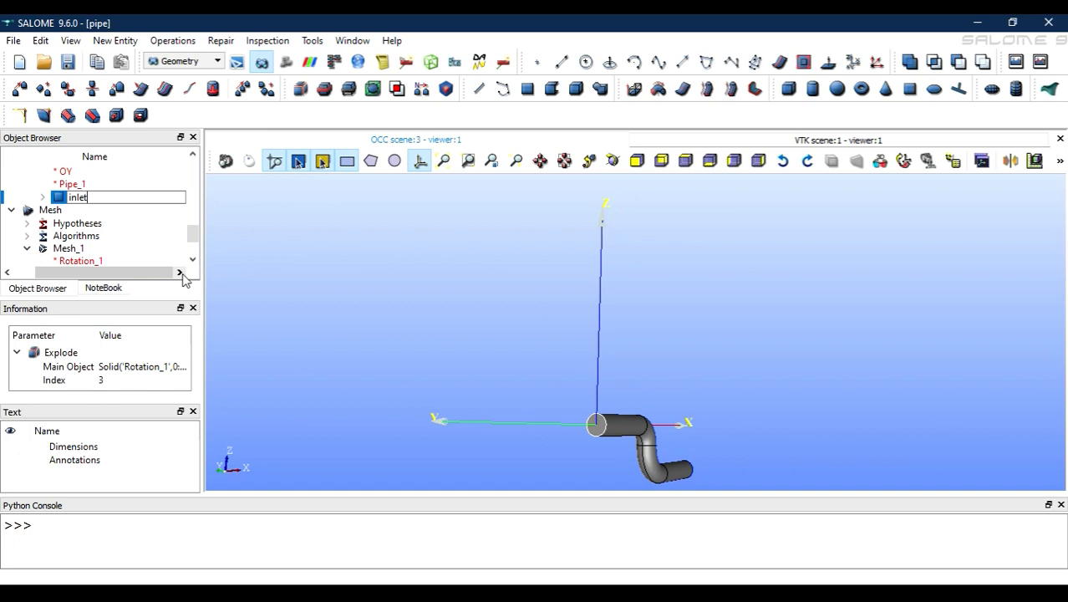
key(Return)
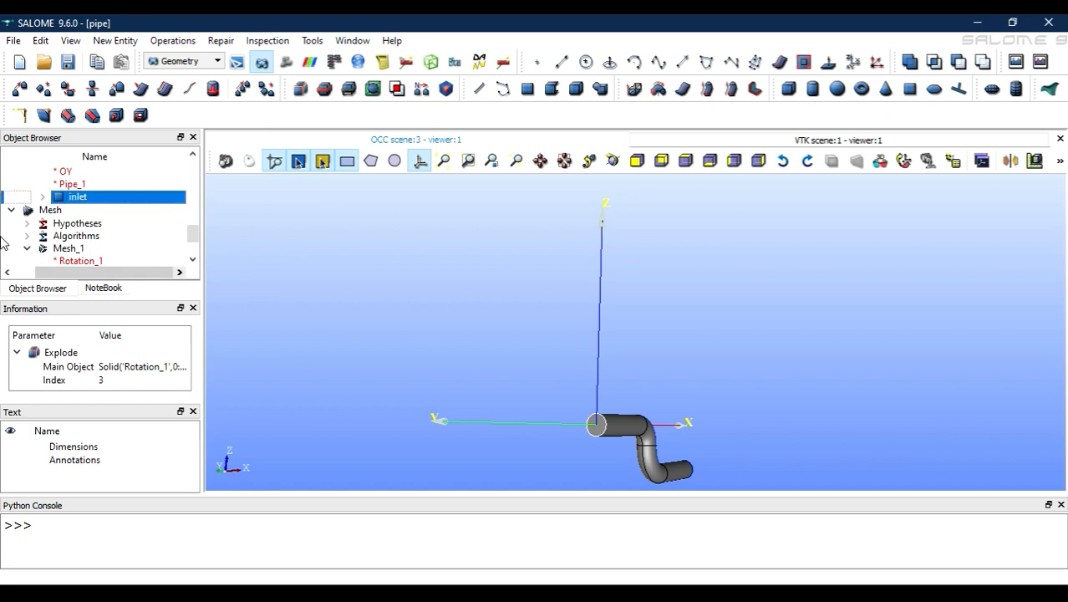
Step: Start another Explode of Rotation_1 with Face as the sub-shape type and manual selection of sub-shapes enabled
scroll(39, 223, up, 2)
click(74, 243)
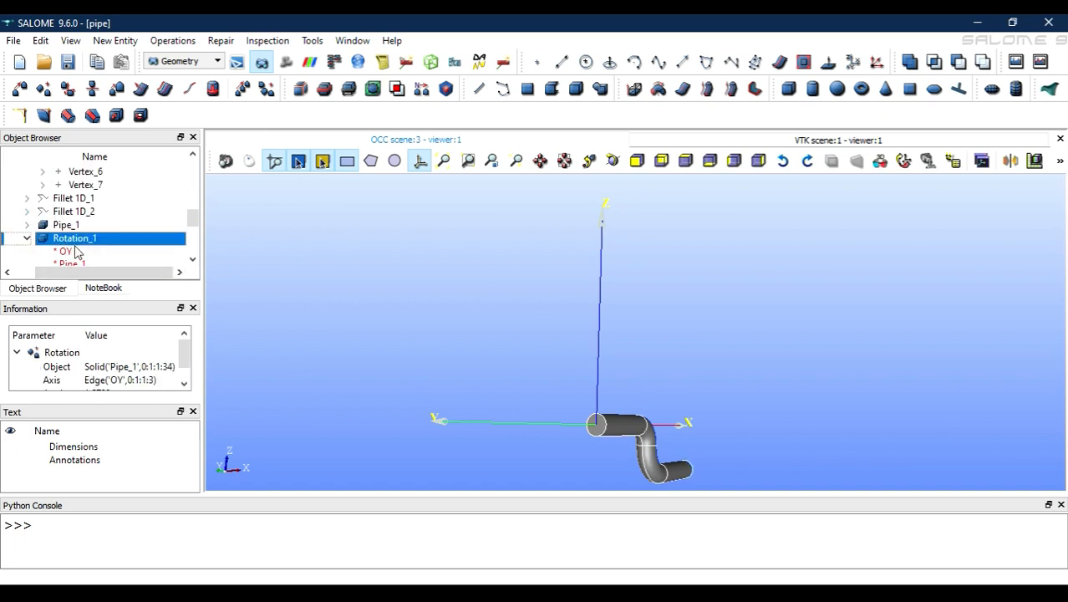
click(115, 40)
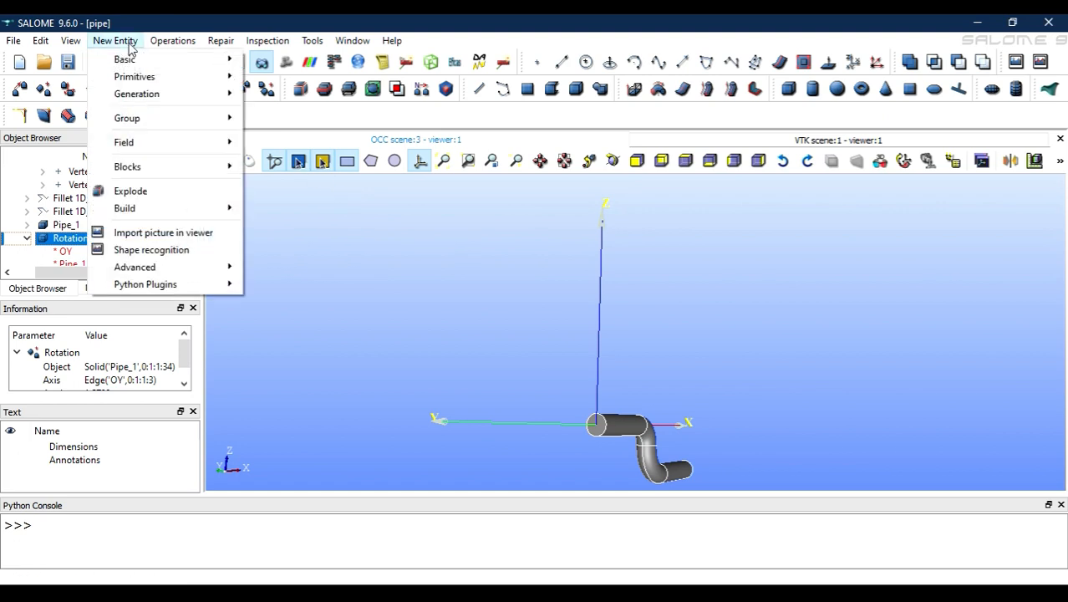
click(195, 190)
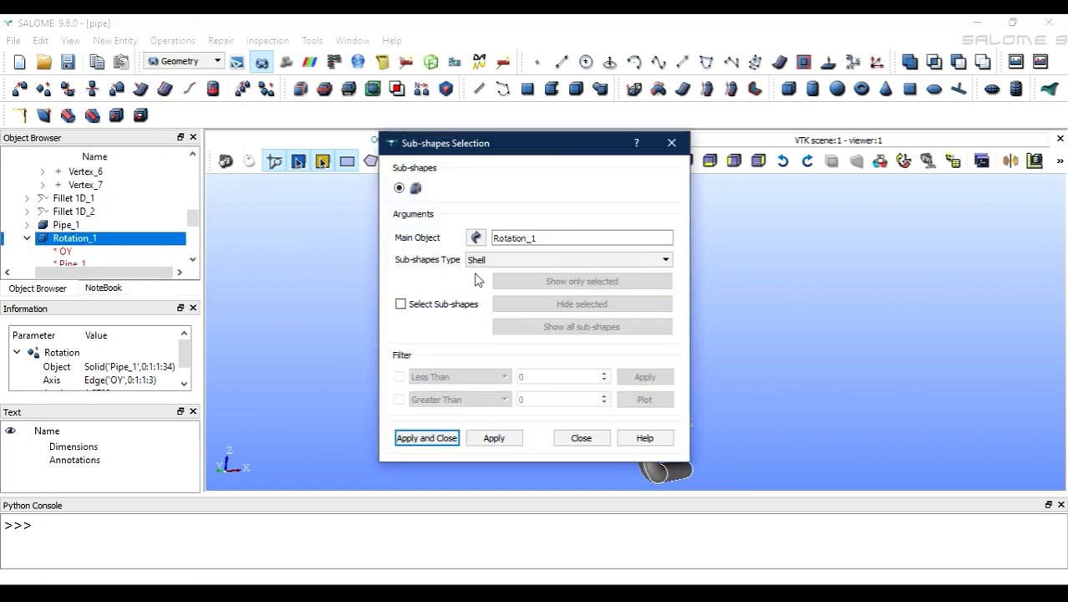
click(479, 265)
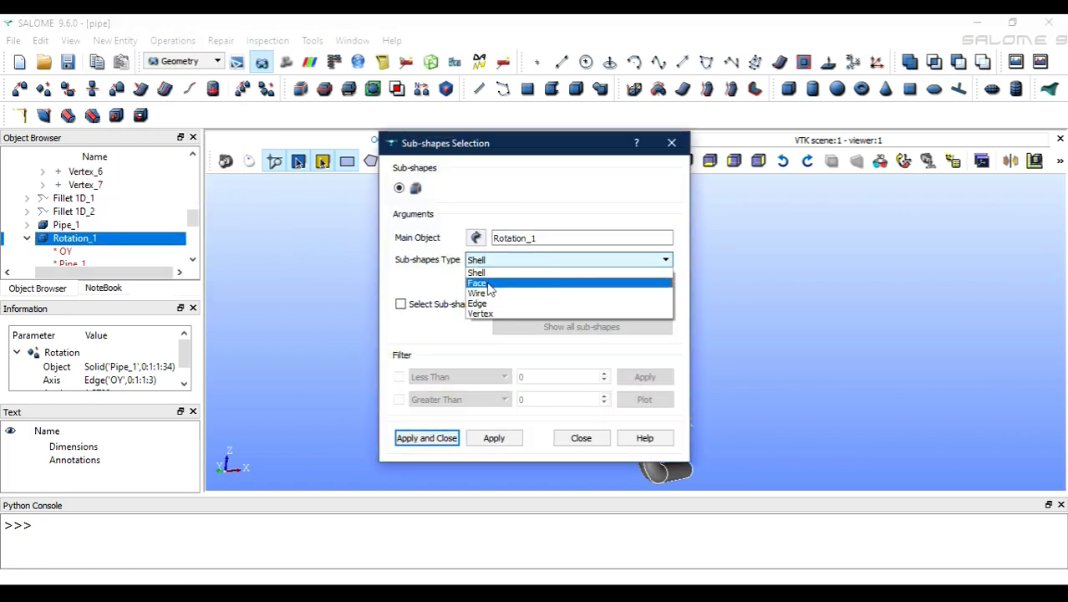
click(489, 287)
click(467, 304)
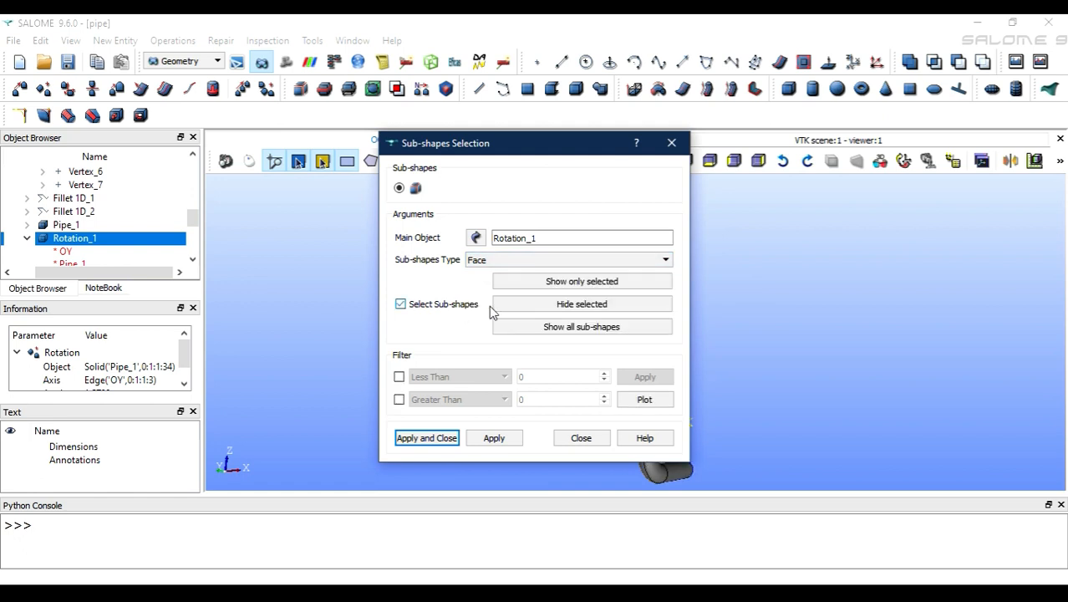
drag(559, 150, 437, 140)
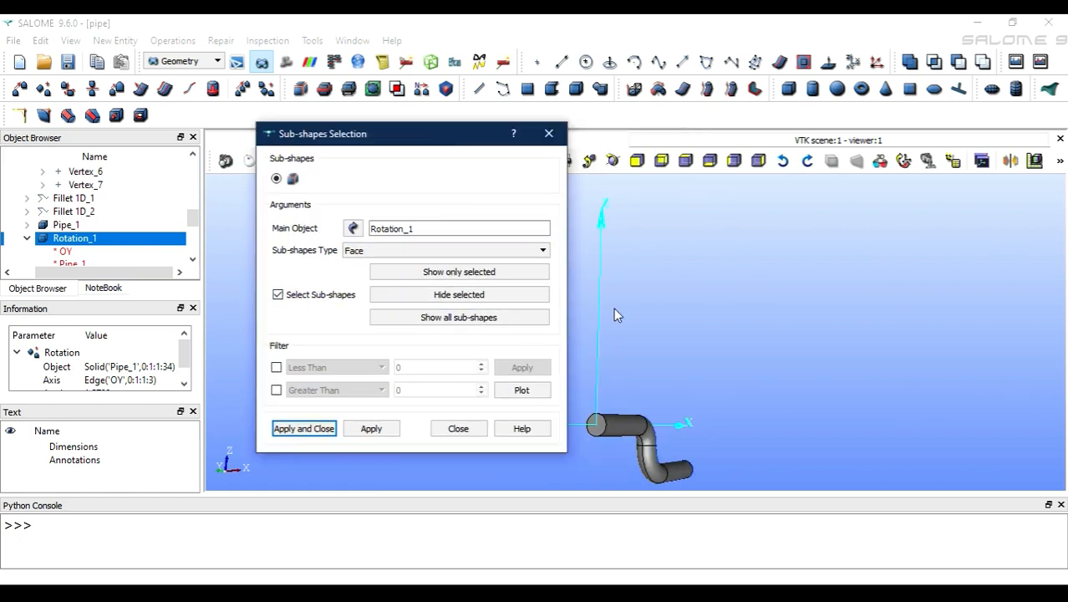
Step: Select the circular face at the pipe's far end, opposite the inlet, and extract it as a separate face
drag(655, 379, 457, 502)
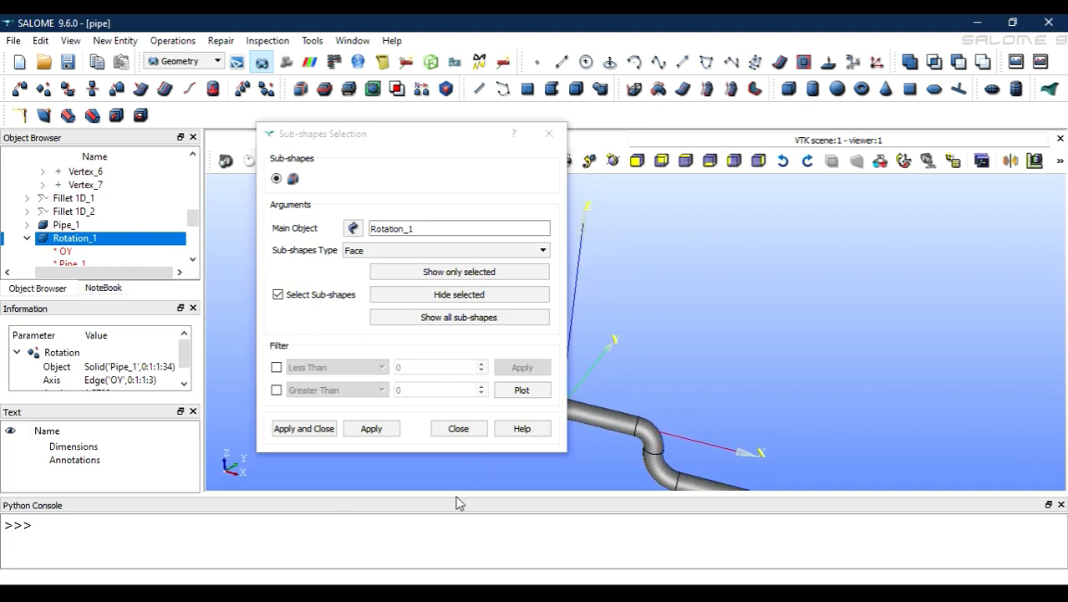
drag(464, 135, 210, 183)
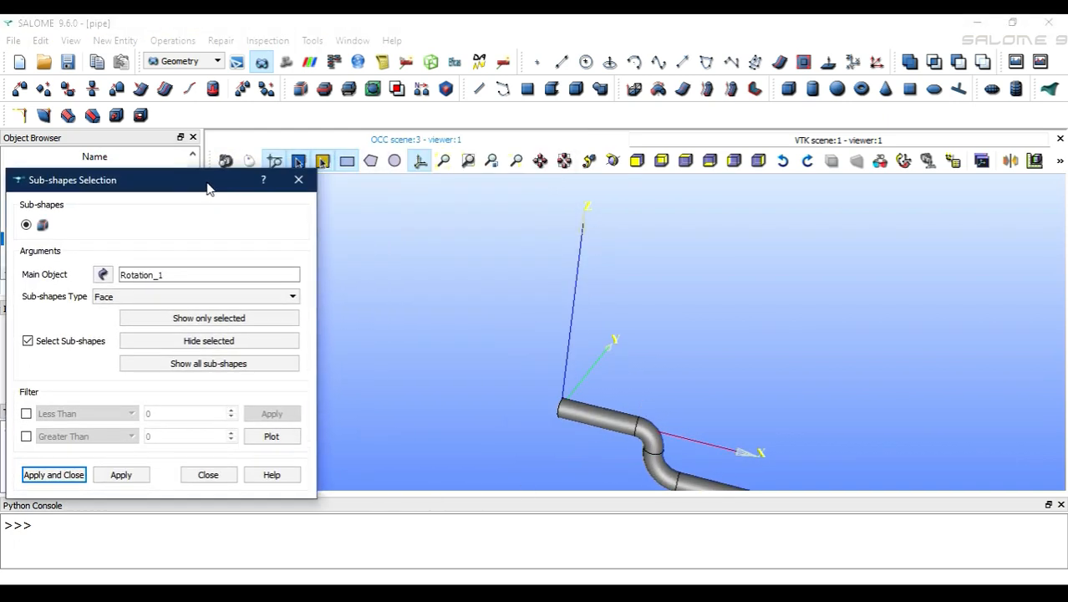
click(542, 167)
drag(628, 423, 542, 272)
click(613, 160)
drag(671, 341, 464, 322)
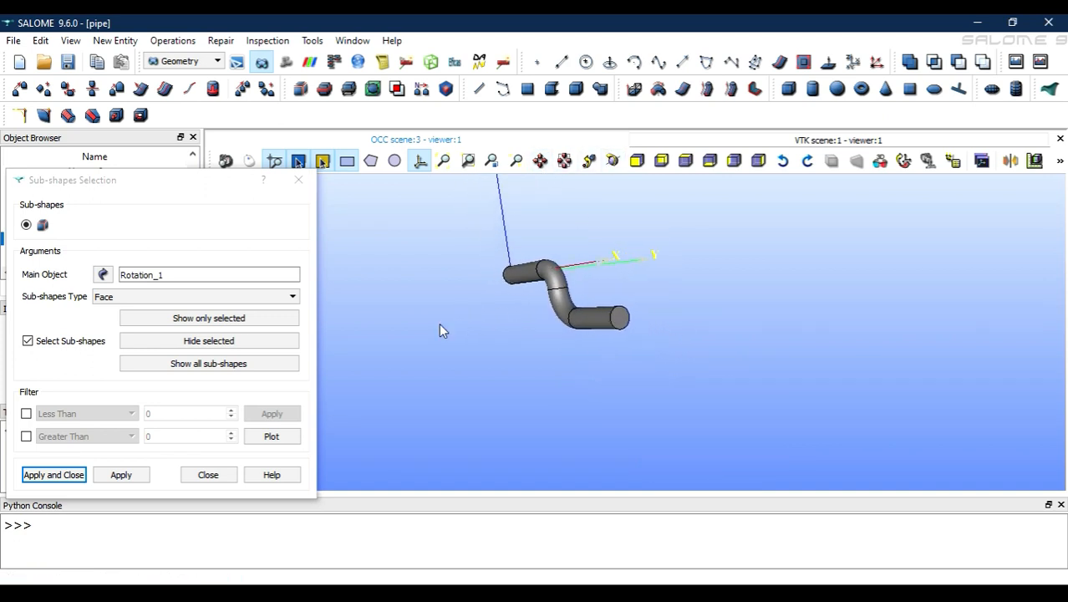
click(623, 318)
click(69, 474)
click(70, 475)
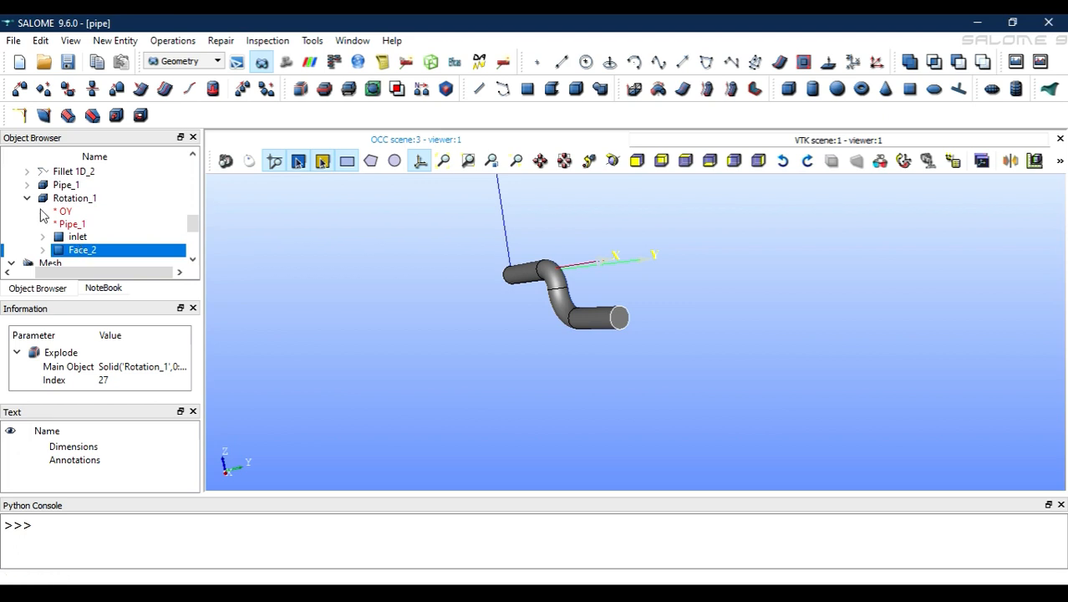
Step: Inspect the two extracted end faces without the solid by switching the visibility of Rotation_1 and the inlet face
scroll(28, 231, down, 2)
scroll(28, 230, up, 2)
drag(50, 271, 20, 272)
click(10, 200)
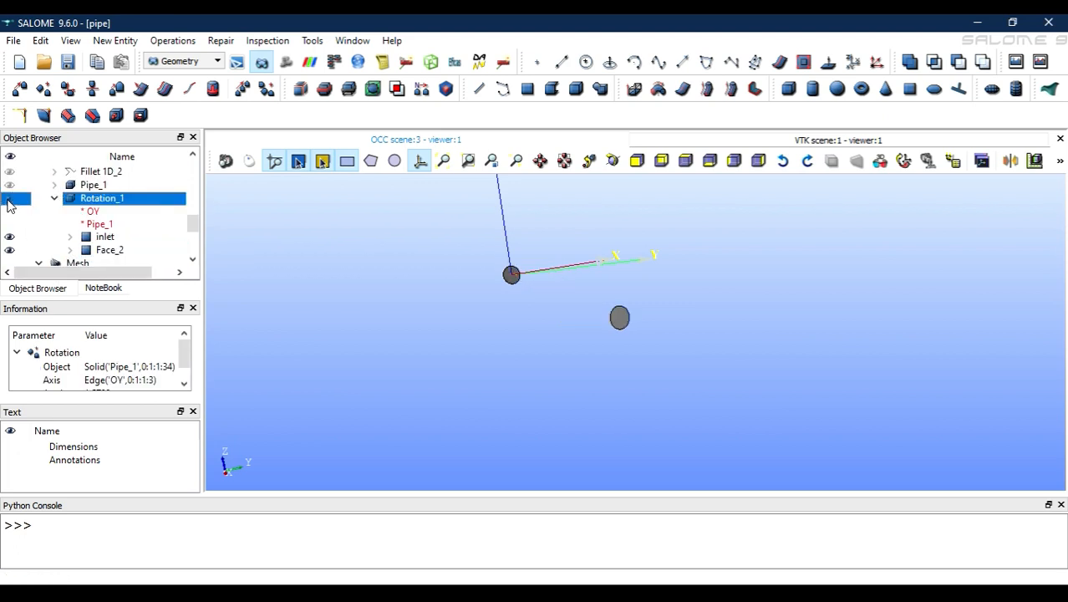
click(9, 201)
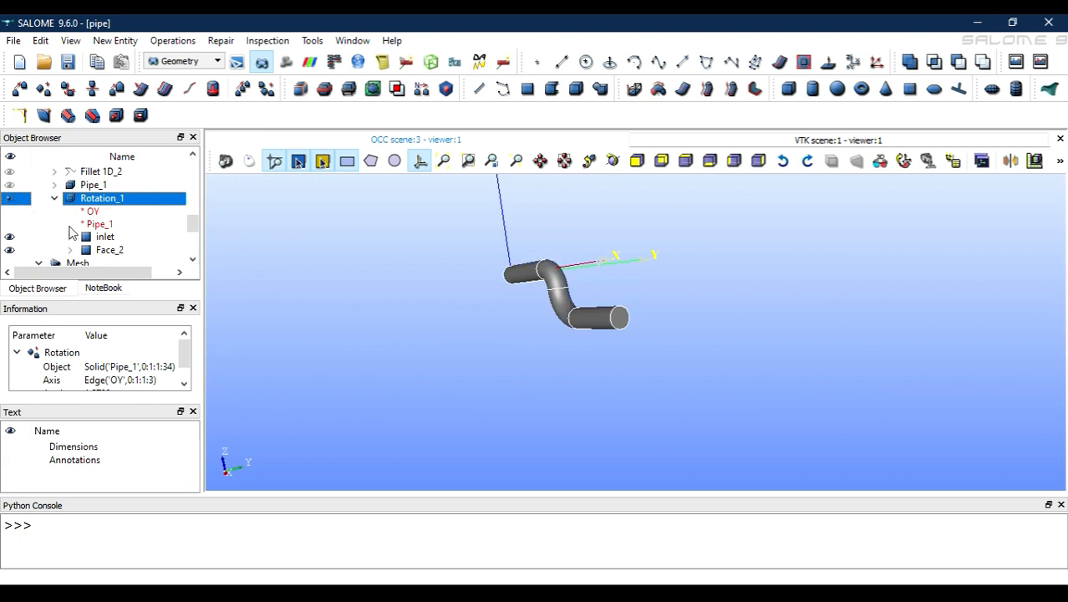
click(99, 252)
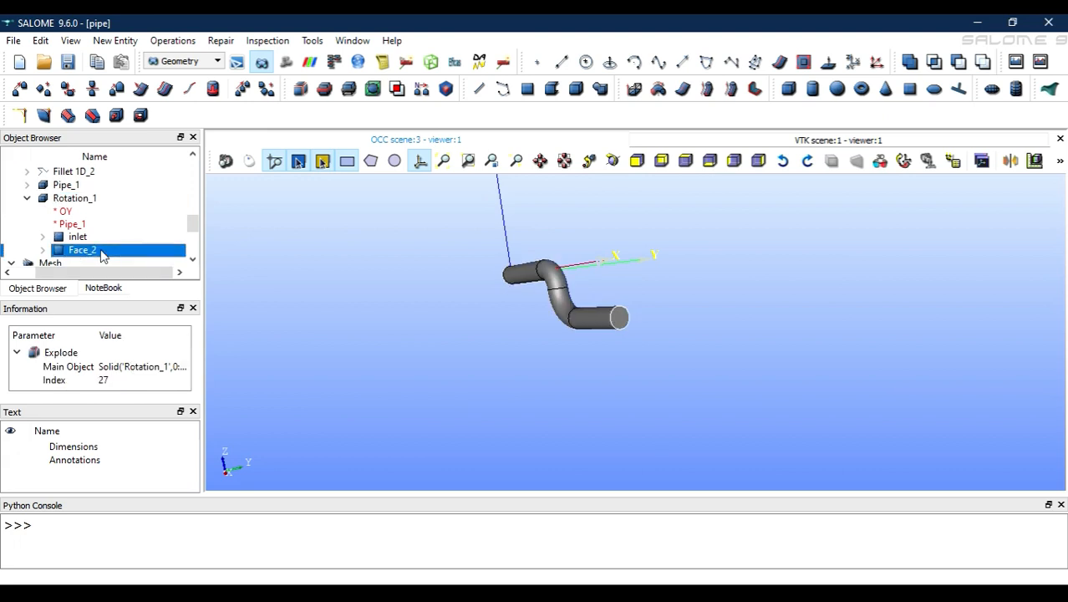
drag(88, 274, 11, 278)
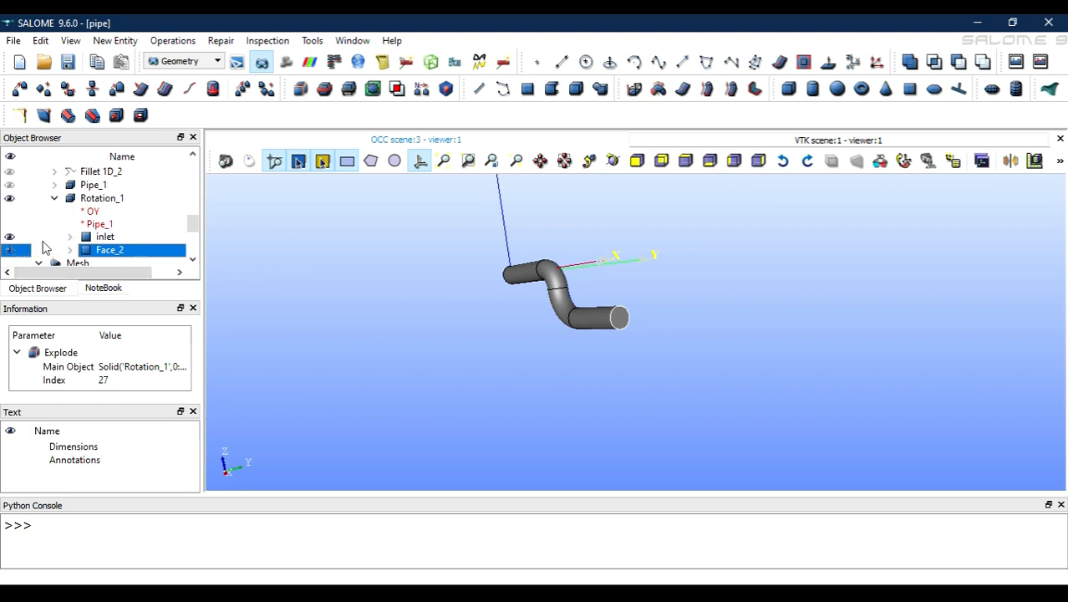
click(10, 198)
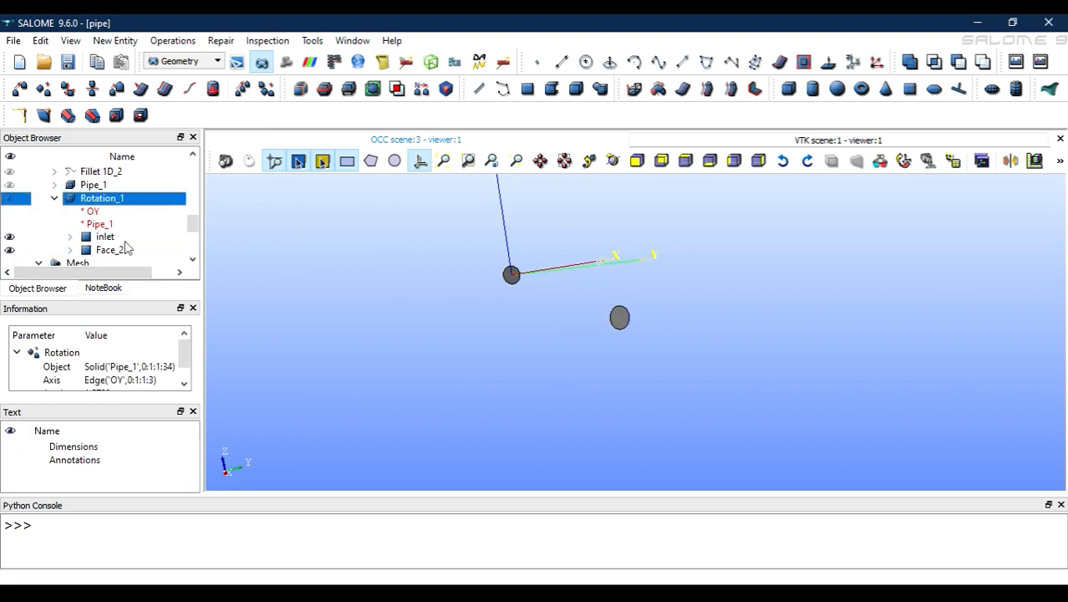
click(10, 237)
click(10, 239)
Step: Rename the extracted face at the pipe's far end as outlet
click(121, 258)
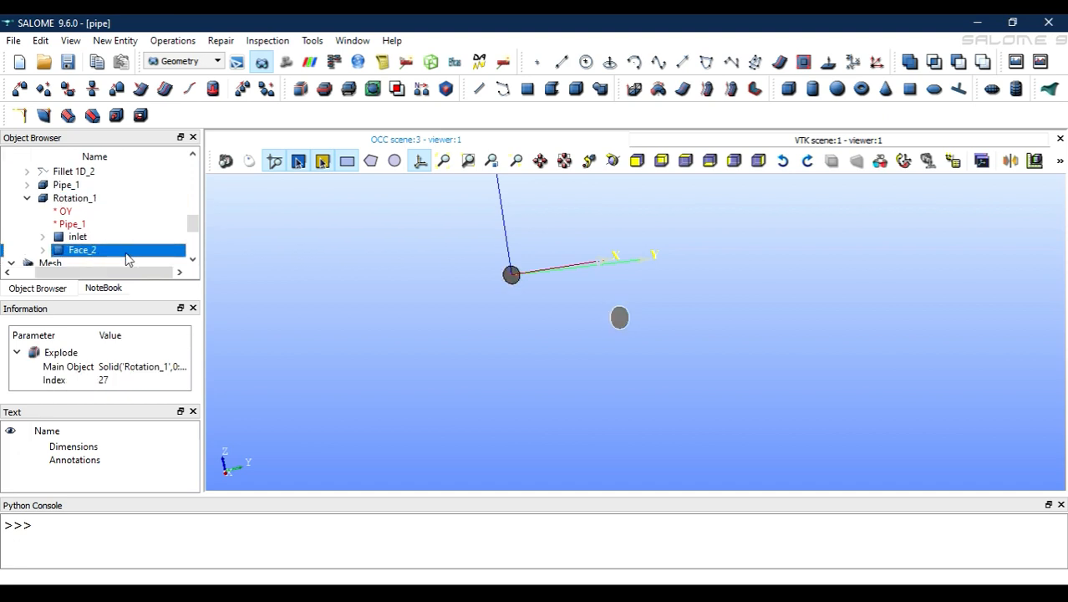
right_click(126, 256)
click(168, 30)
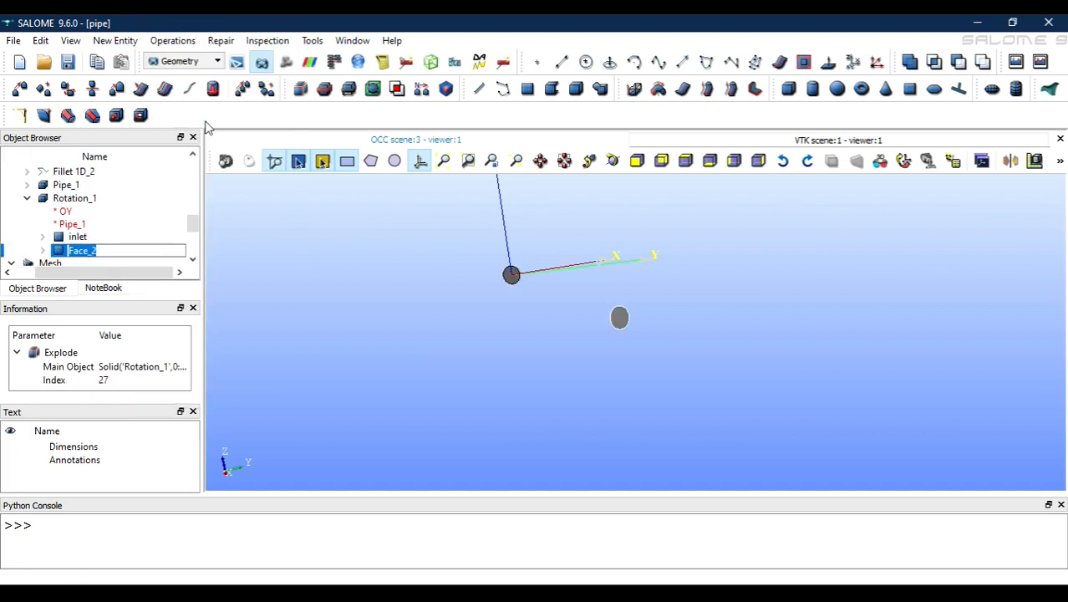
text(outlet)
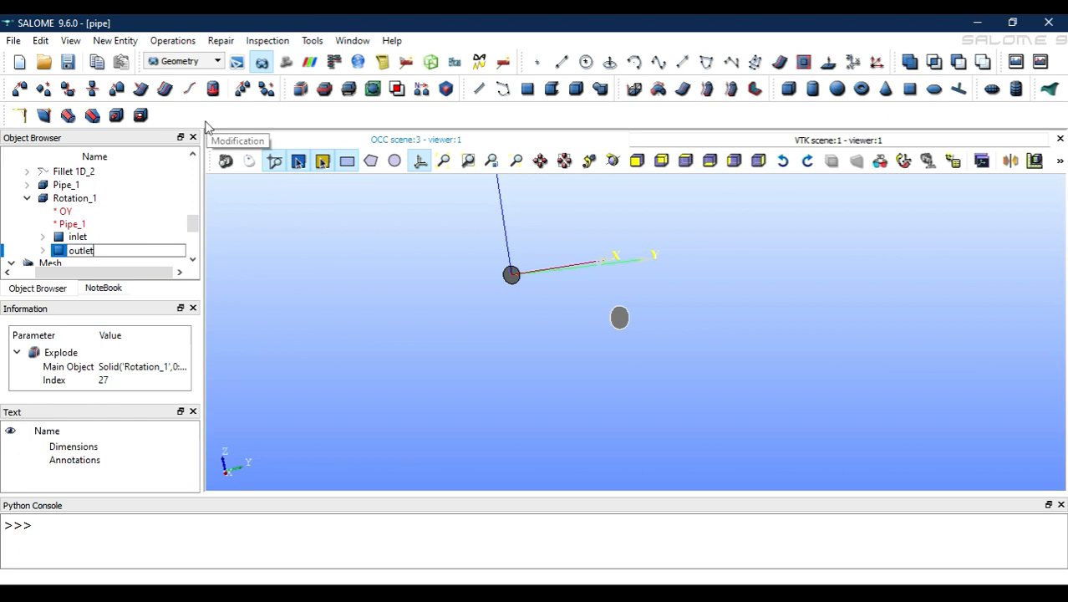
key(Return)
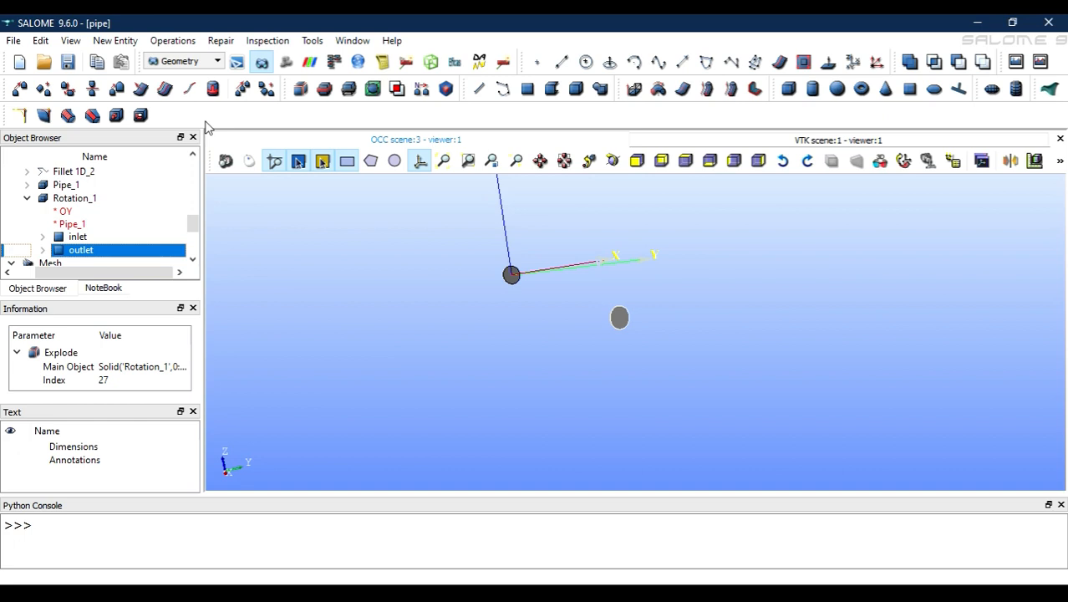
Step: Hide the inlet and outlet faces and display the Rotation_1 solid again
drag(112, 274, 60, 278)
click(9, 248)
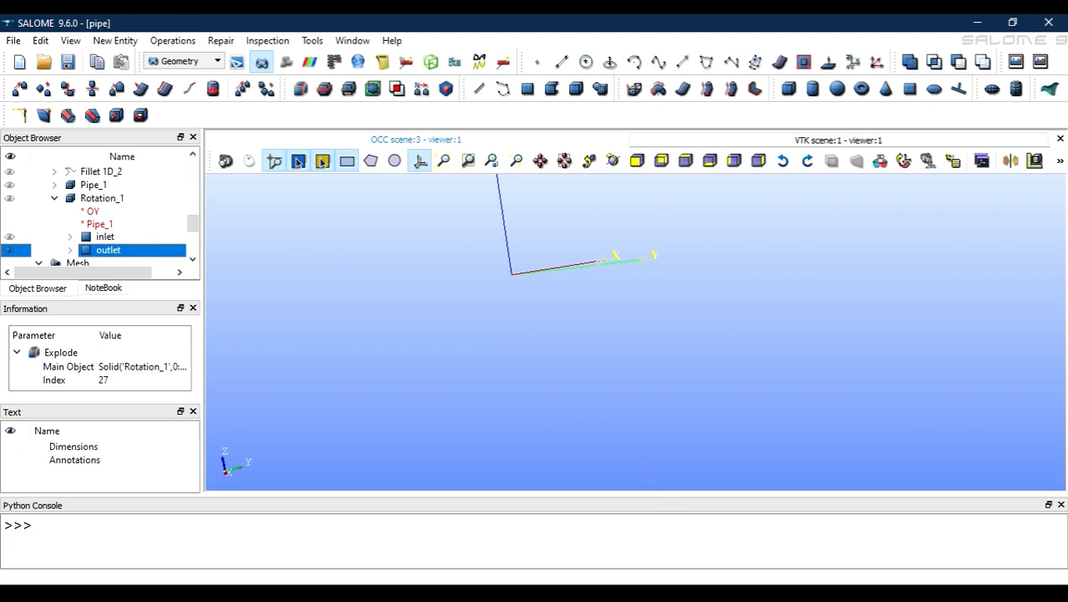
click(594, 432)
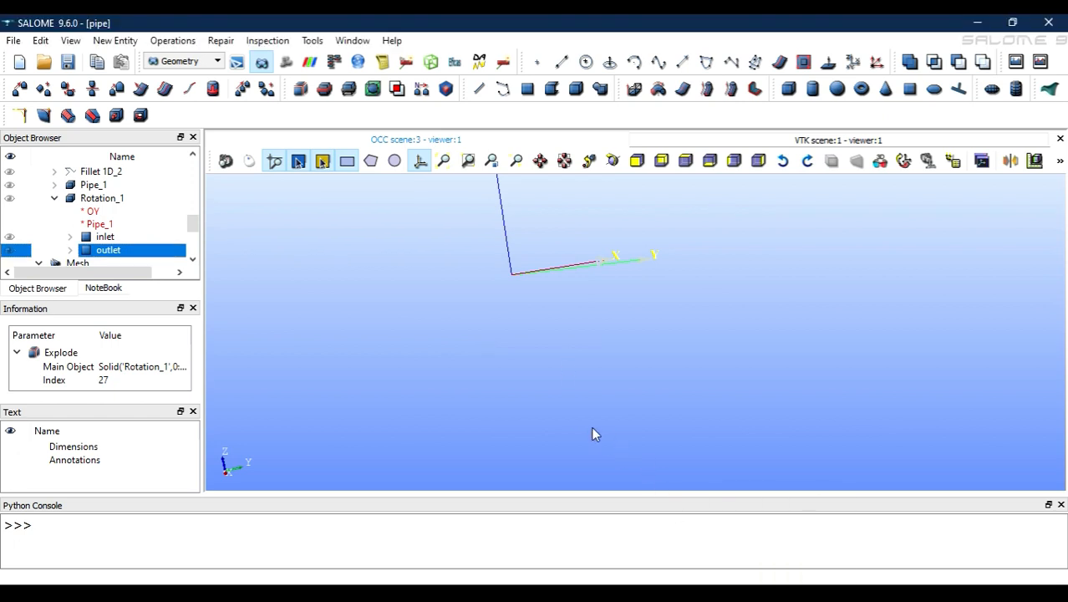
click(9, 199)
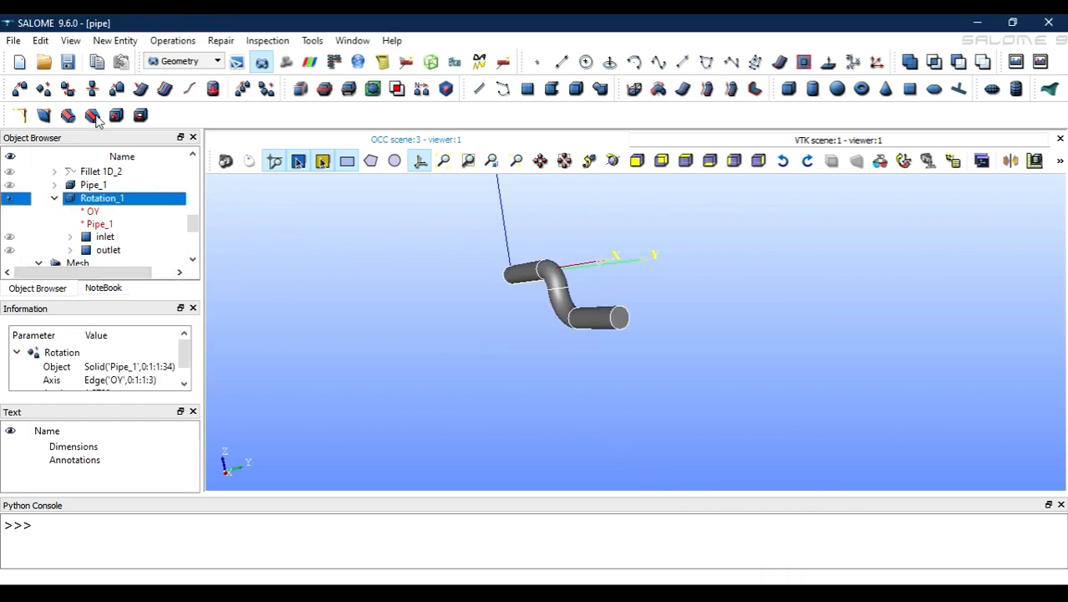
Step: Start a third Explode of Rotation_1 with manual sub-shape selection, Face as the sub-shape type and all sub-shapes shown
click(117, 41)
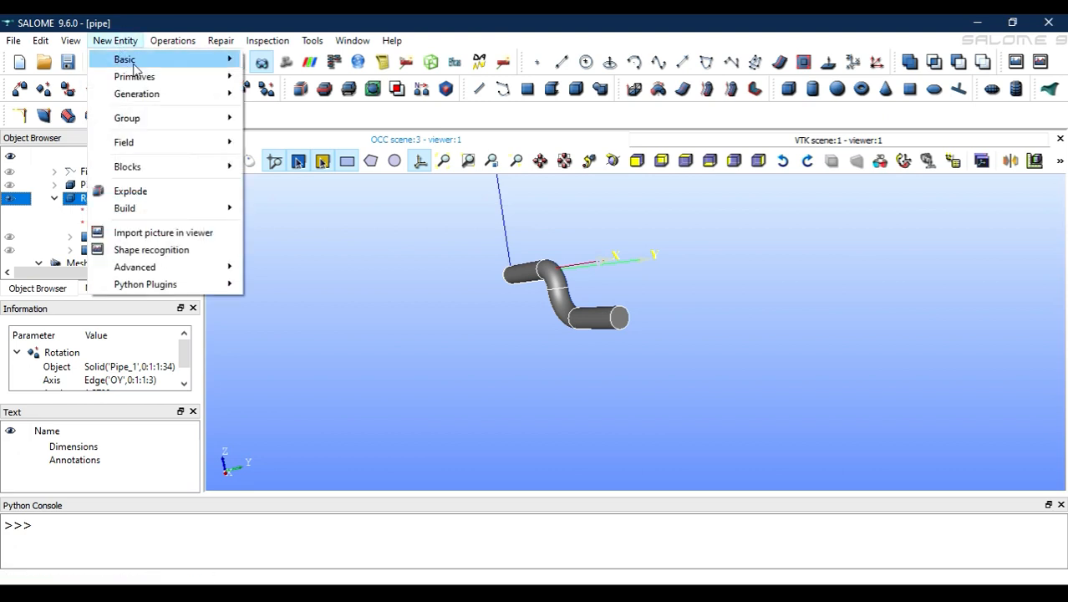
click(190, 188)
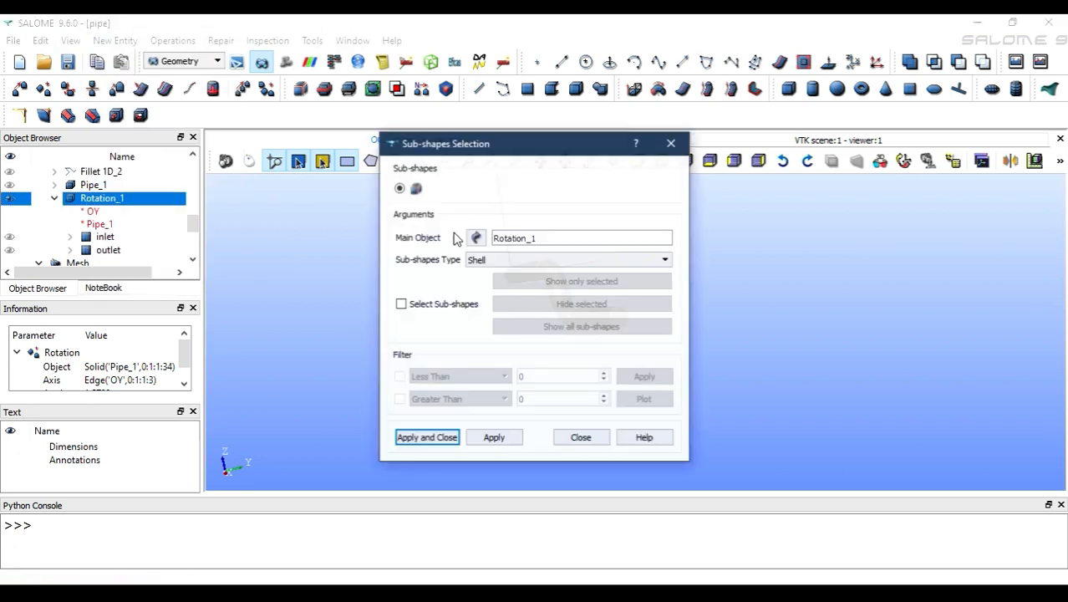
click(442, 305)
click(555, 328)
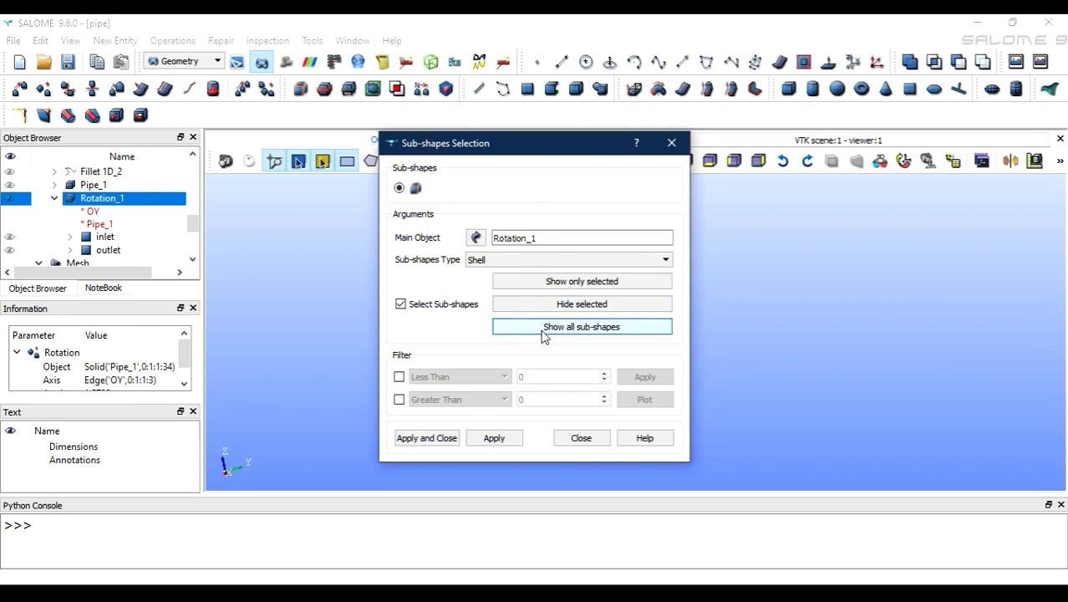
drag(518, 150, 252, 110)
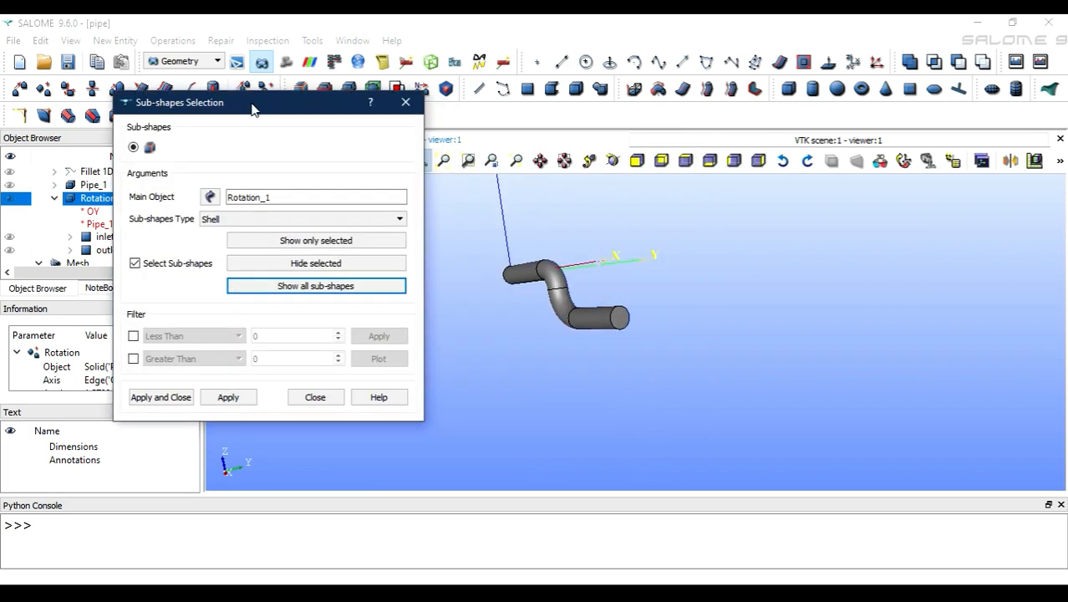
click(250, 219)
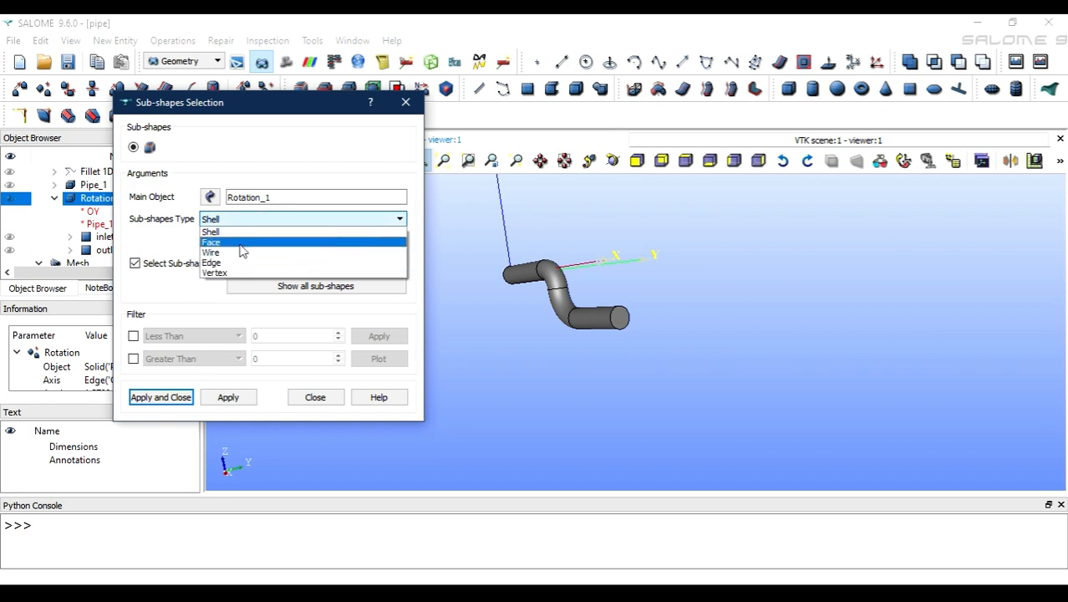
click(241, 243)
click(282, 286)
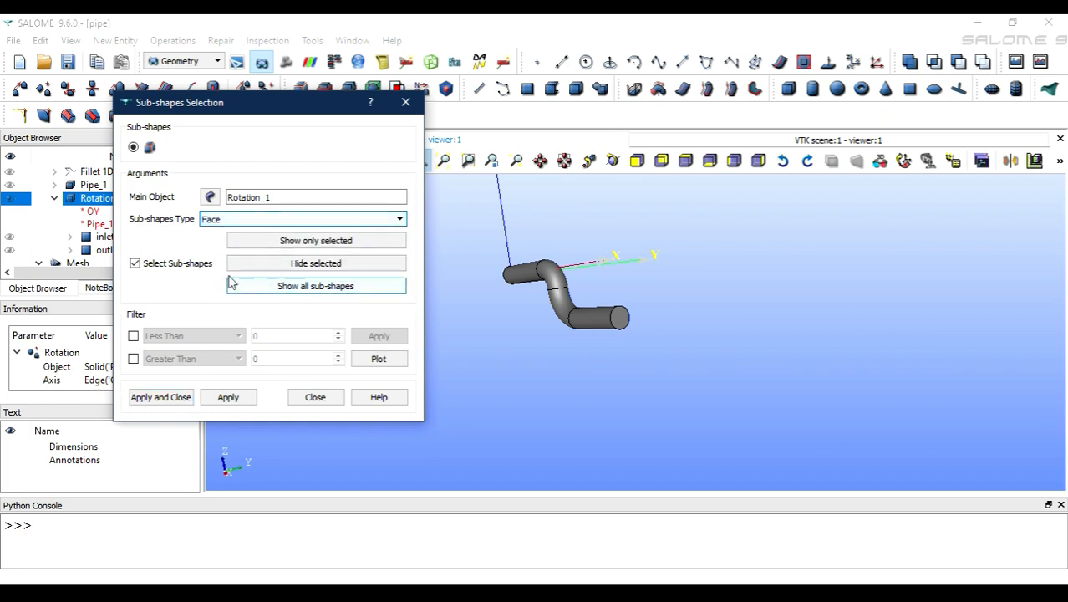
click(398, 219)
click(397, 222)
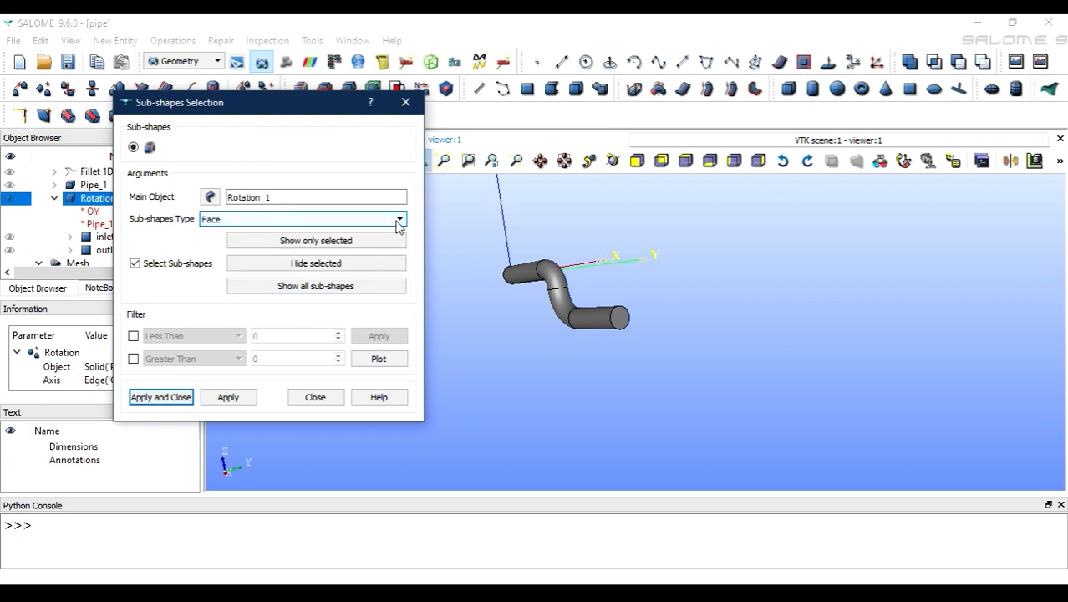
Step: Select the four wall faces of Rotation_1, leaving out the two end faces, and extract them with Explode
click(584, 319)
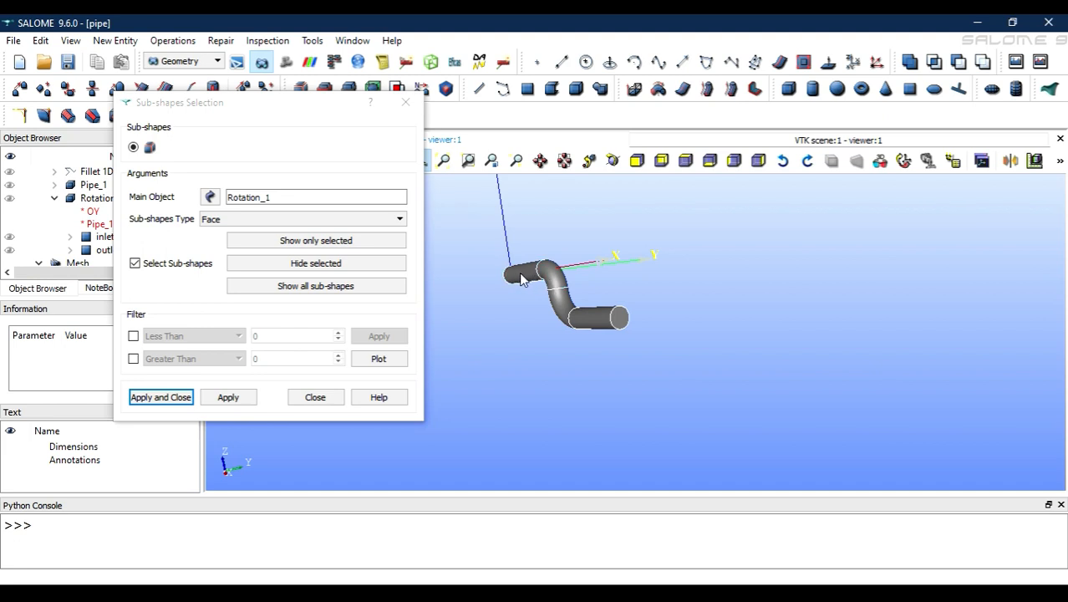
scroll(520, 279, up, 5)
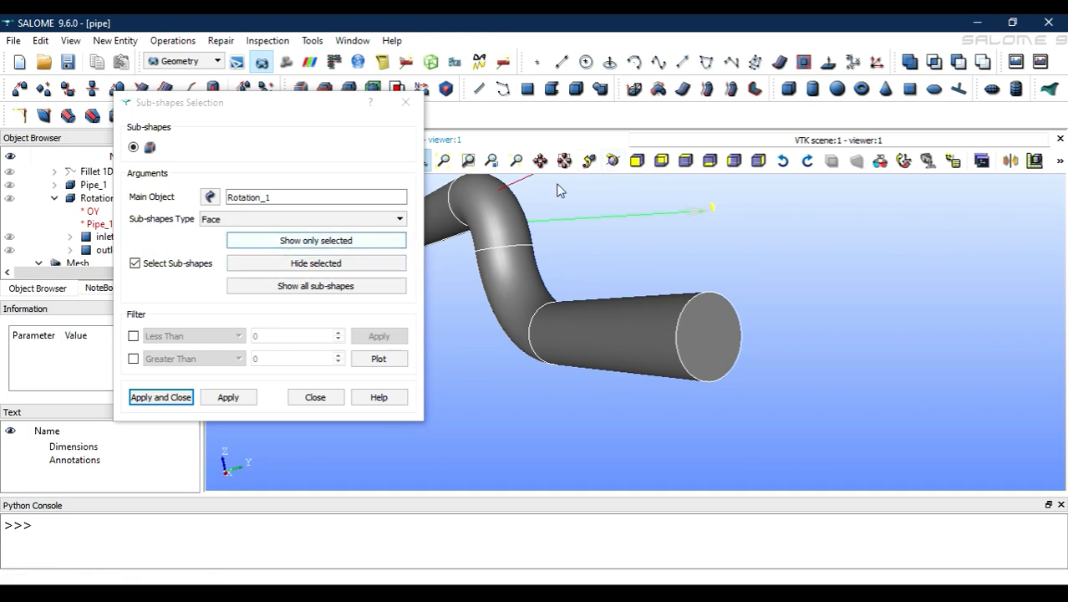
click(612, 165)
drag(523, 306, 662, 325)
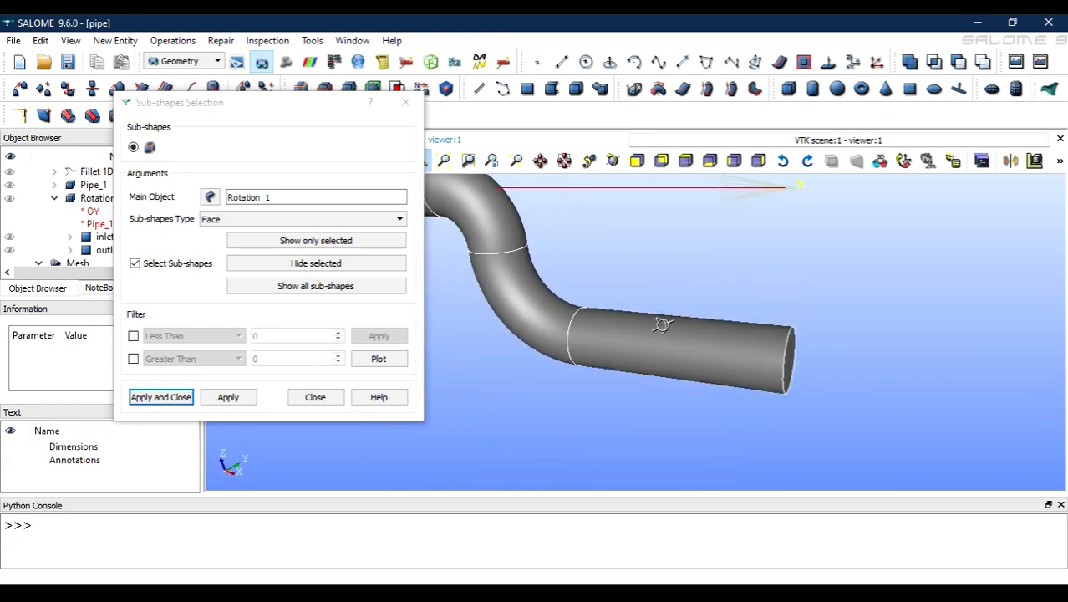
click(358, 248)
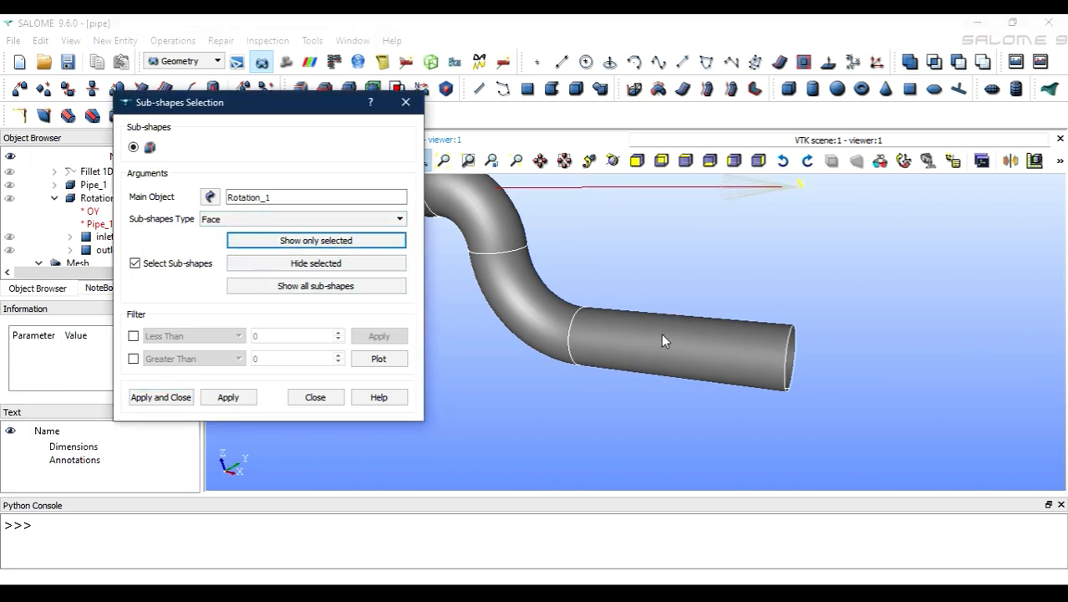
click(613, 161)
drag(685, 368, 765, 192)
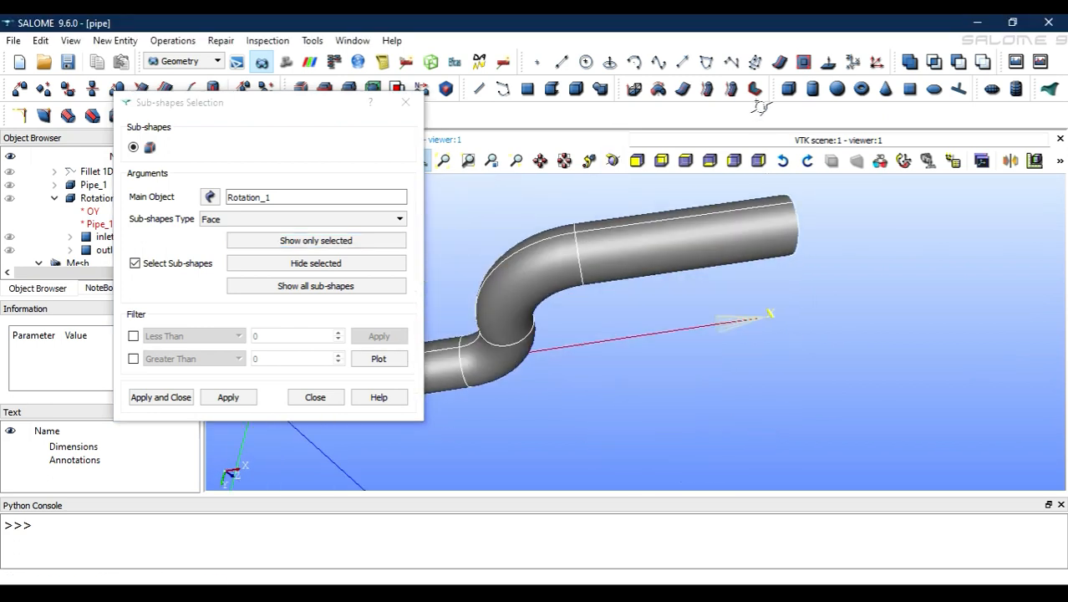
click(533, 162)
drag(472, 339, 888, 262)
click(614, 160)
drag(692, 319, 692, 355)
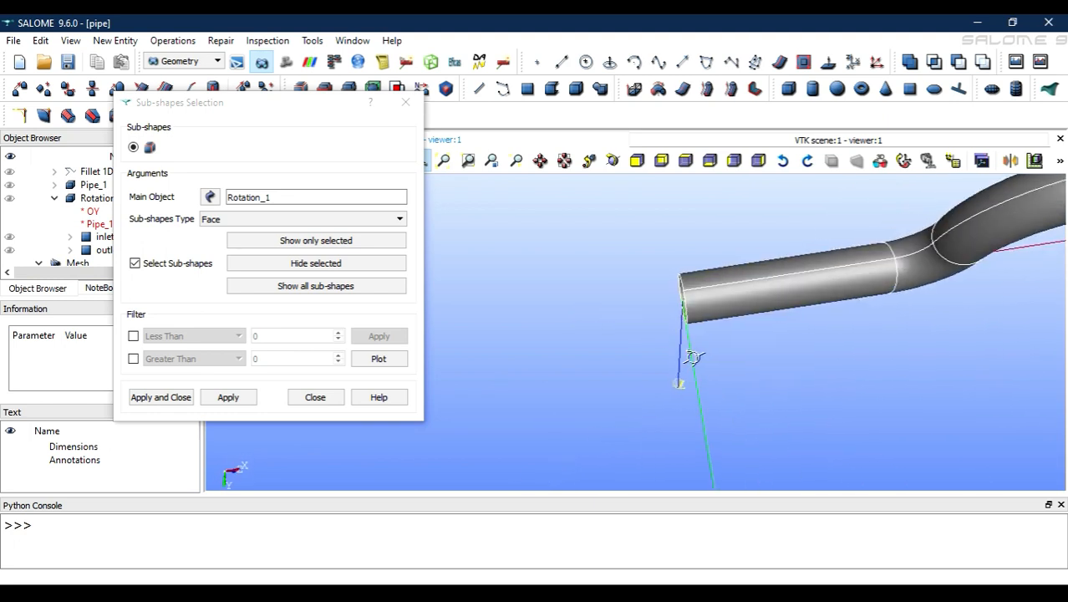
click(165, 402)
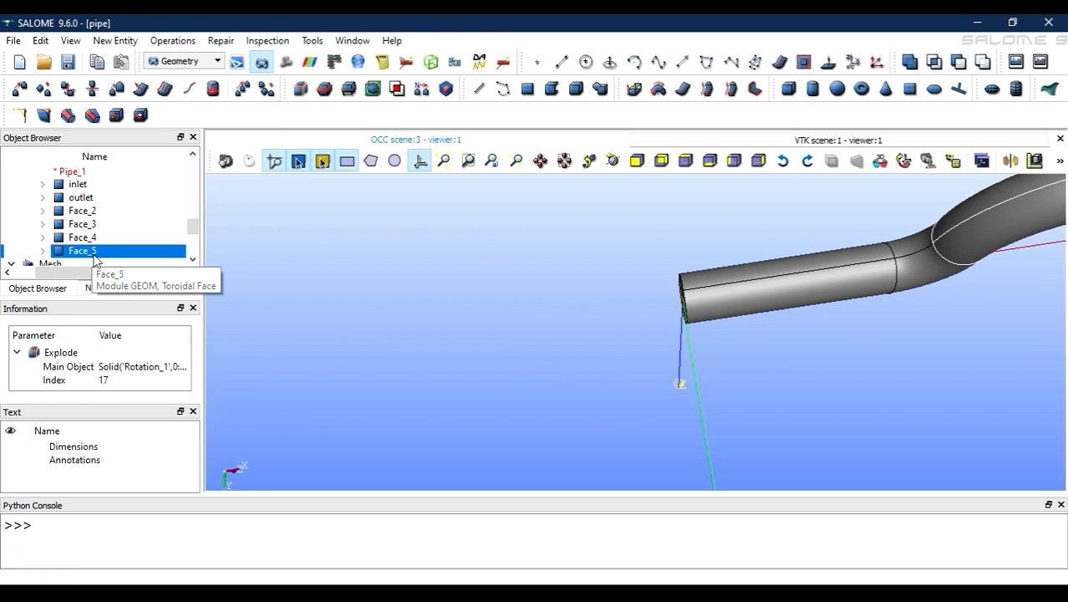
shift+click(88, 213)
click(87, 215)
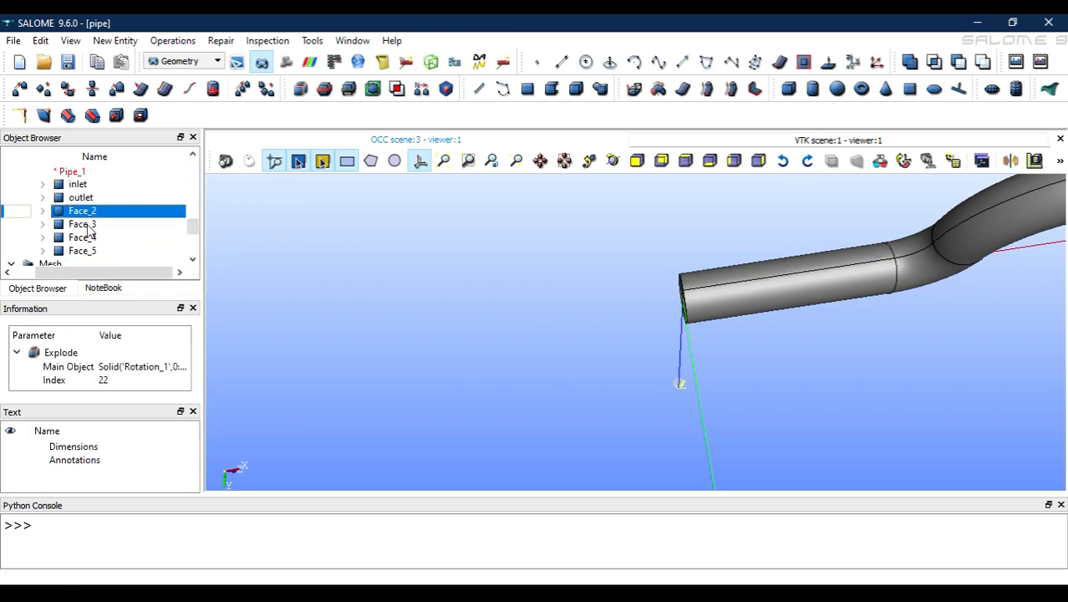
shift+click(89, 227)
shift+click(87, 238)
shift+click(85, 251)
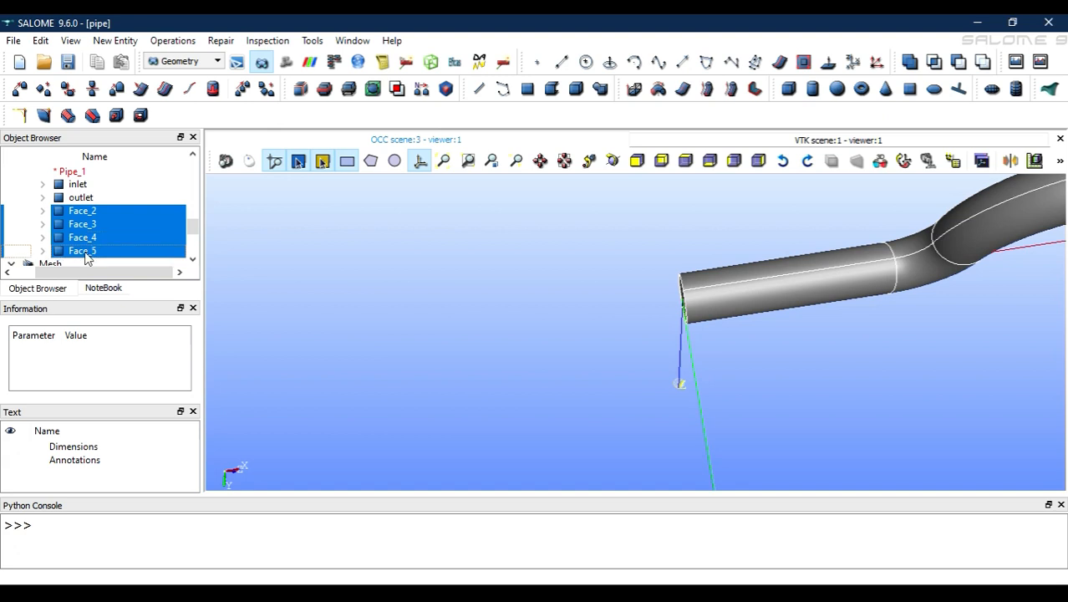
right_click(85, 259)
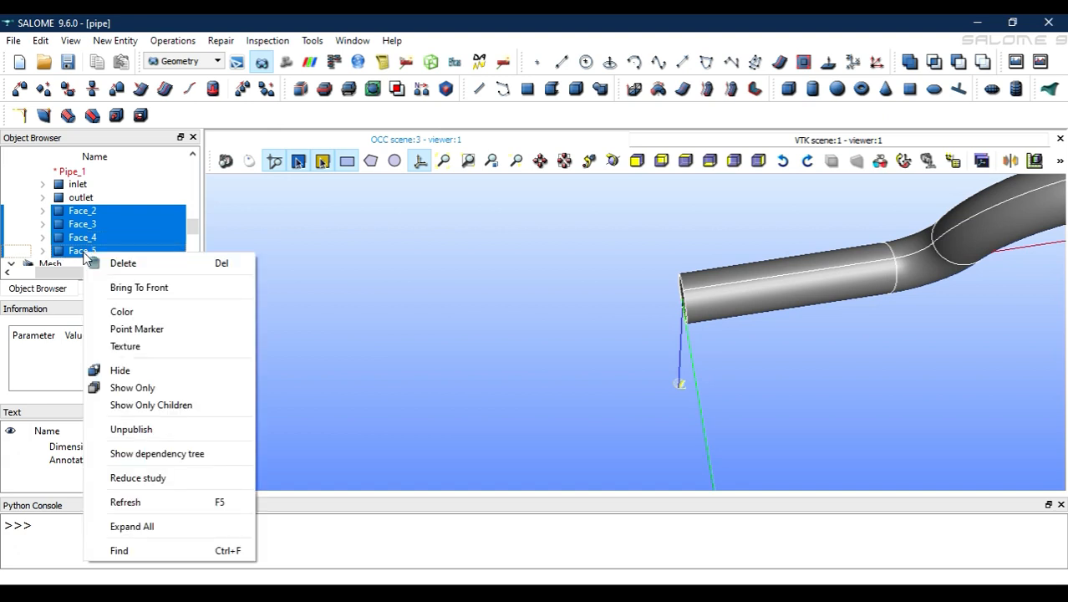
Step: Start a new geometry group named dinding with Rotation_1 as the main shape and faces as the shape type
click(115, 41)
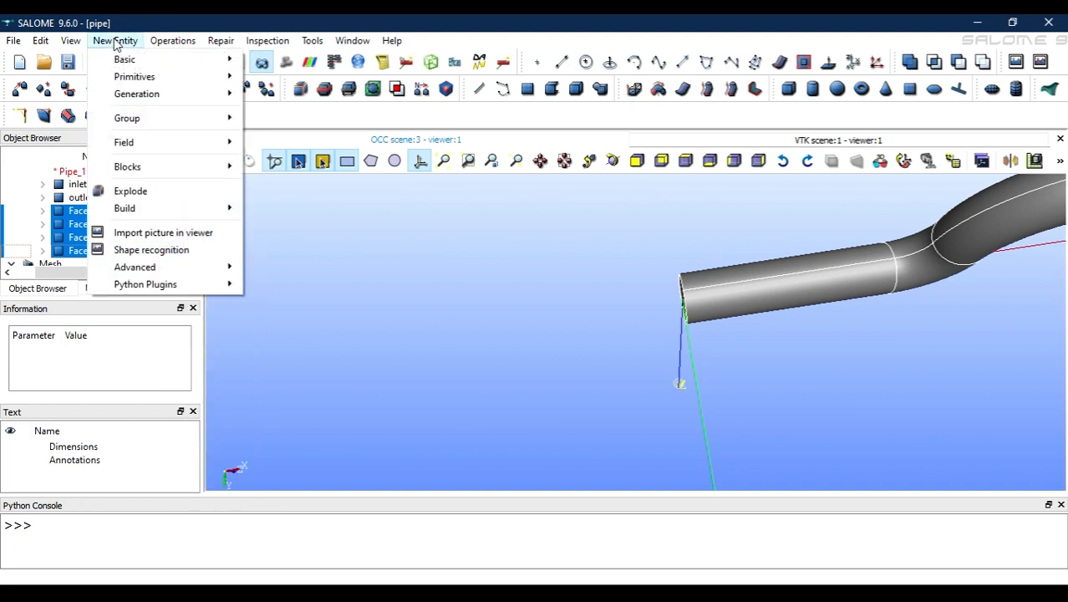
mouse_move(197, 122)
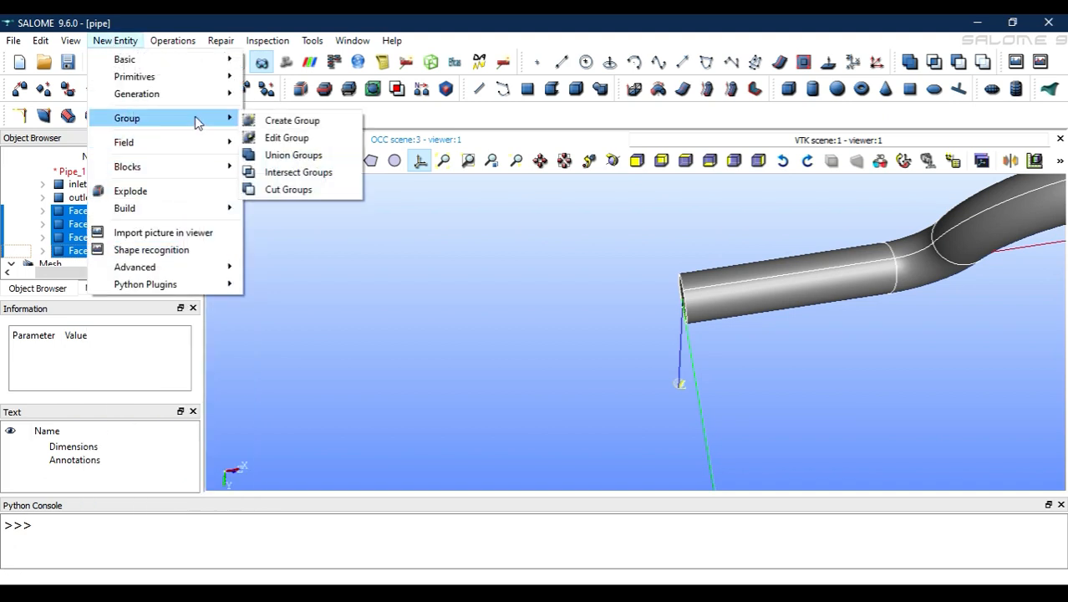
click(302, 123)
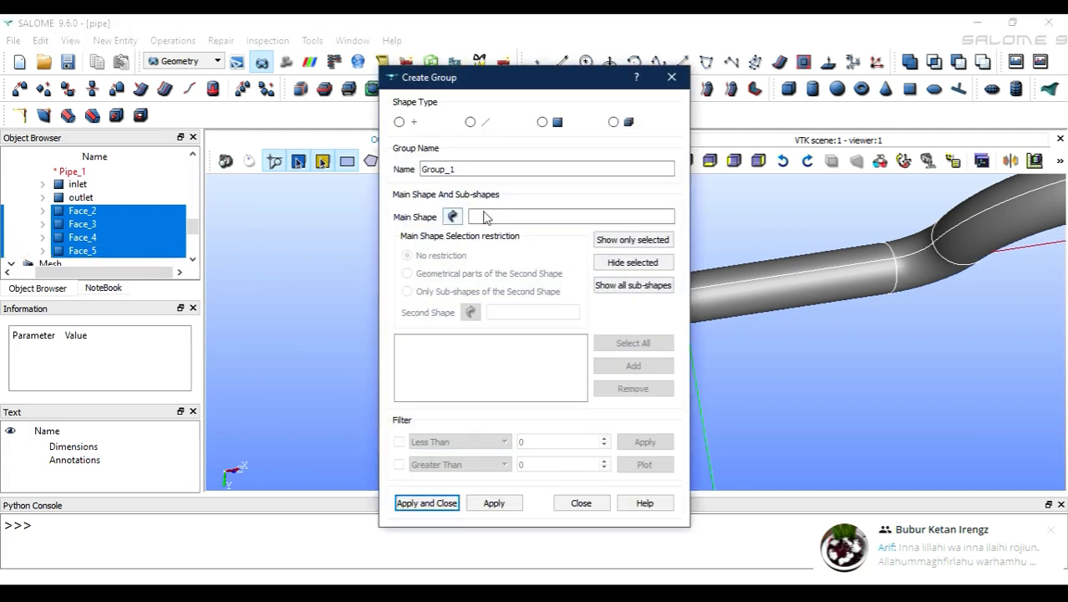
click(452, 217)
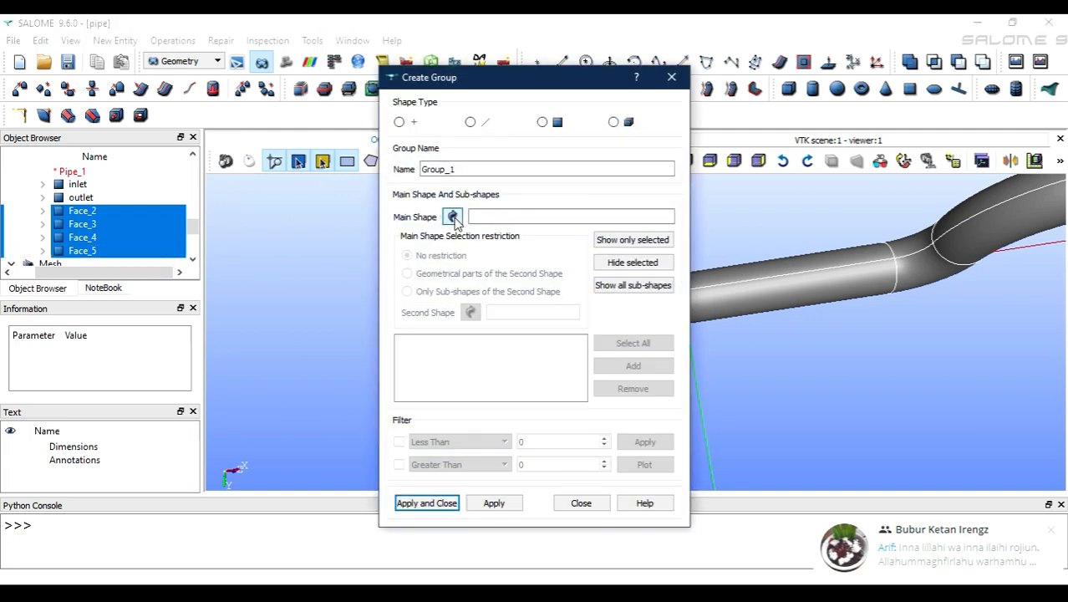
scroll(92, 224, up, 2)
click(93, 224)
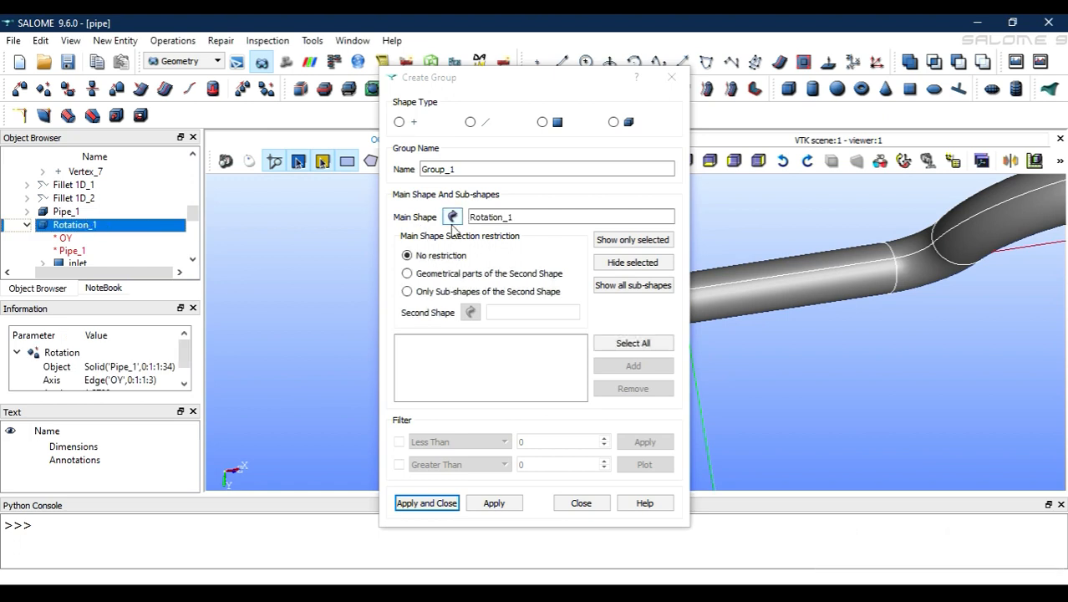
text(dinding)
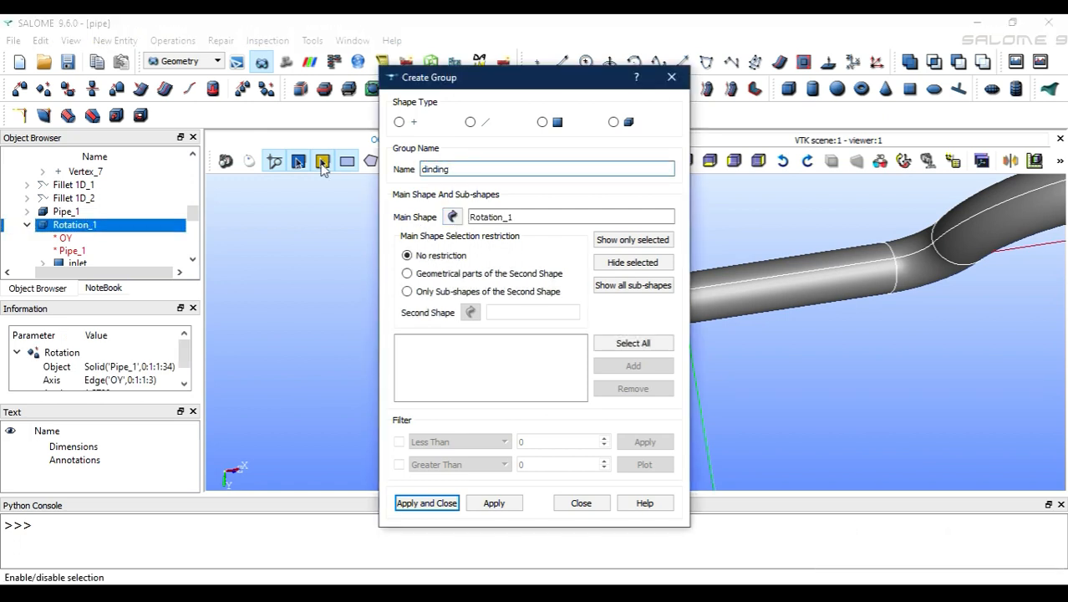
click(542, 122)
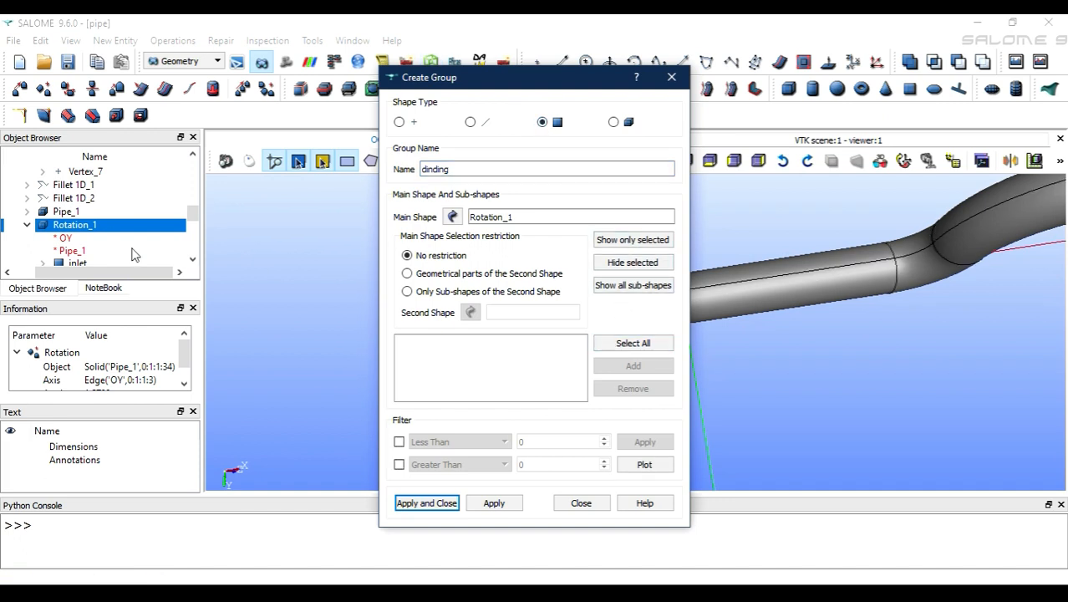
Step: Add Face_2, Face_3, Face_4 and Face_5 to the dinding group and create it
scroll(131, 254, down, 6)
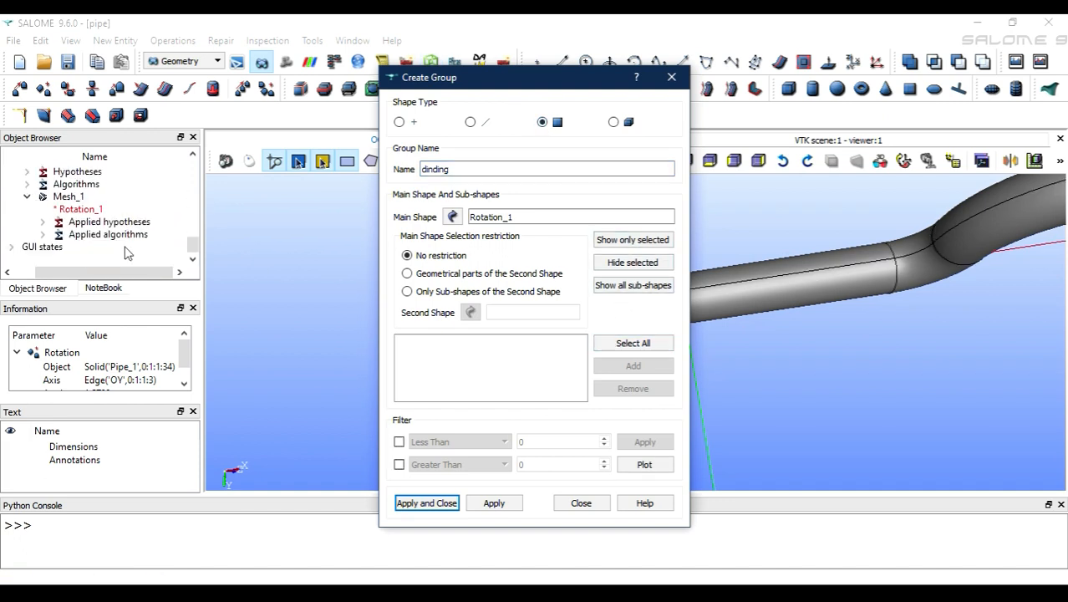
scroll(126, 253, up, 2)
click(88, 226)
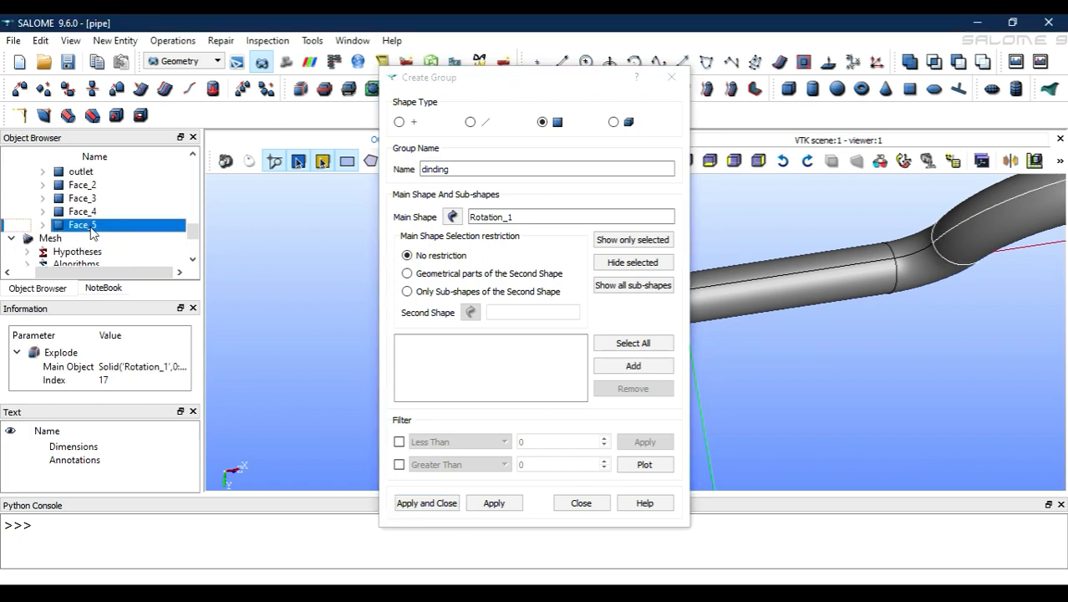
ctrl+click(88, 212)
ctrl+click(90, 203)
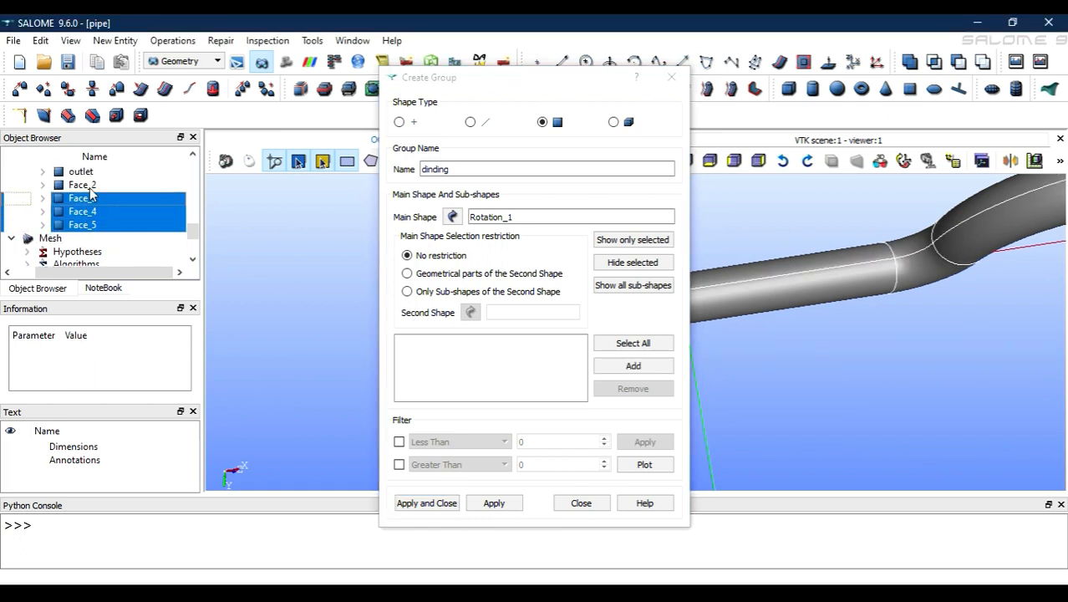
ctrl+click(90, 187)
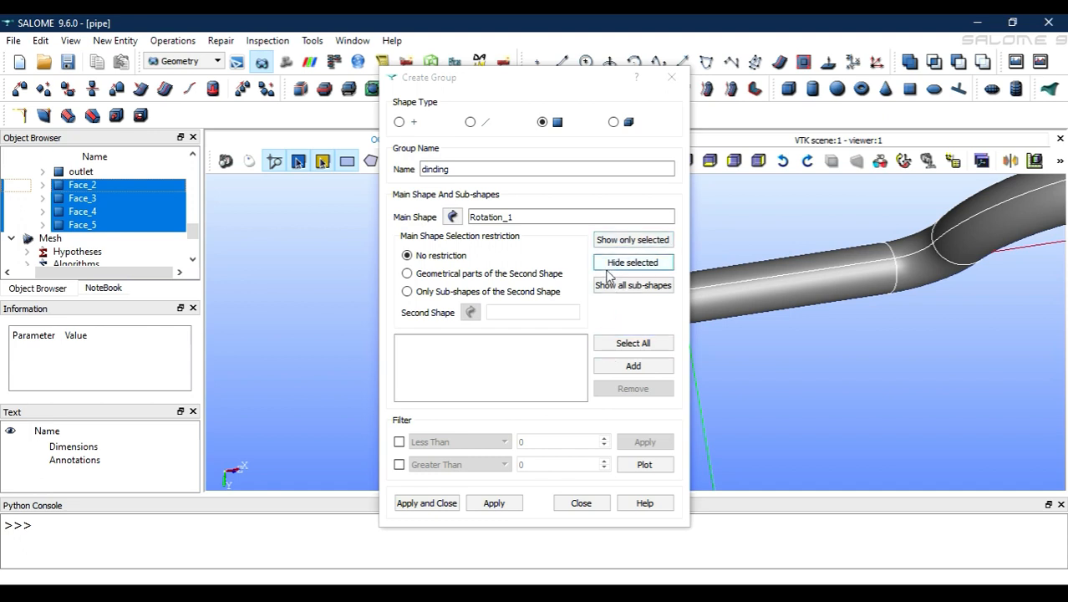
click(482, 505)
click(493, 505)
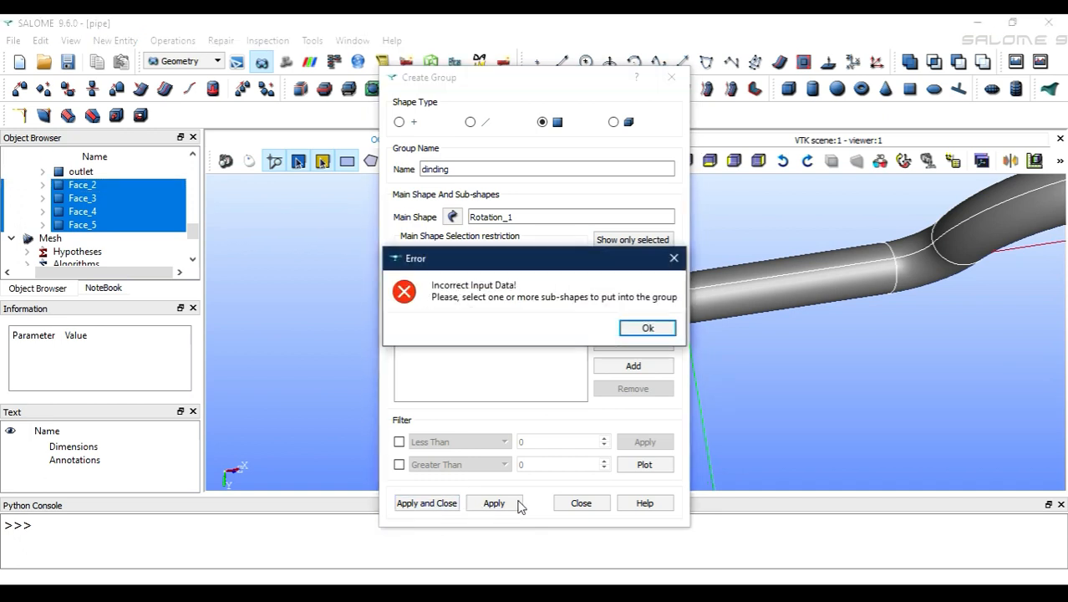
click(647, 327)
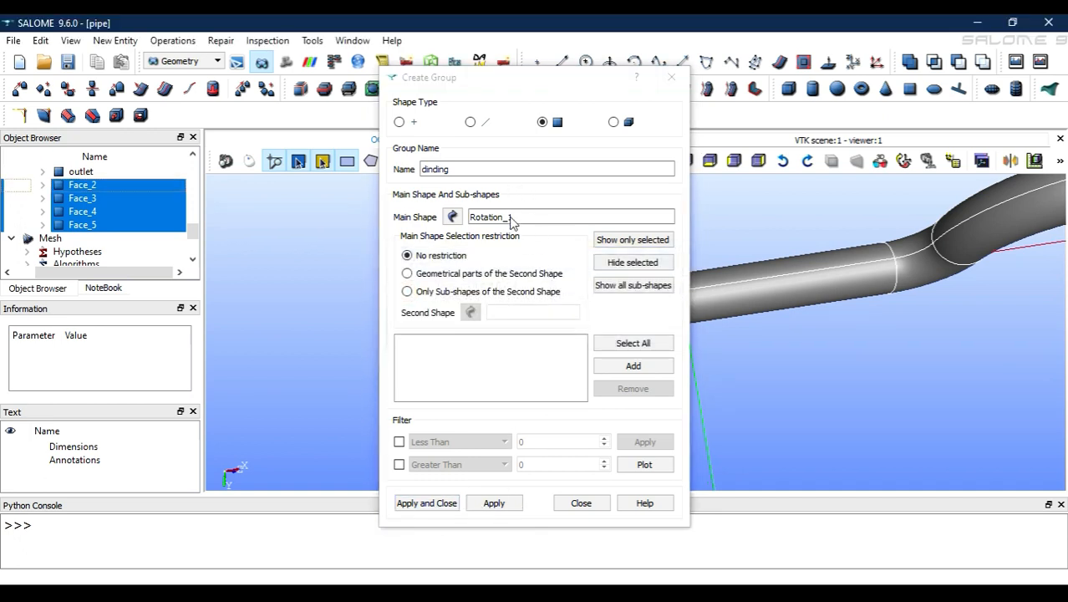
click(612, 373)
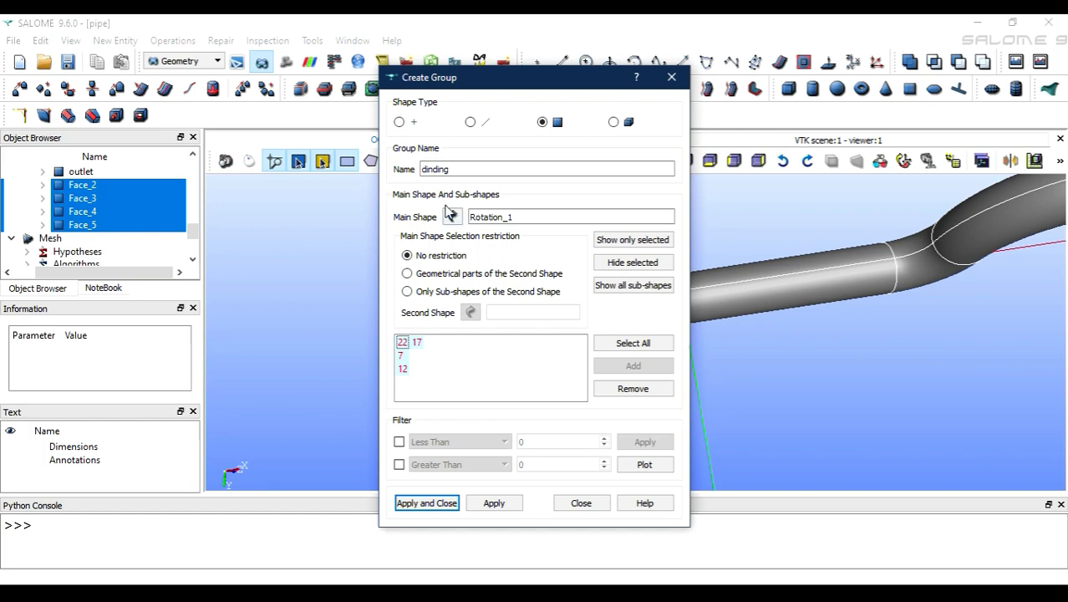
click(426, 501)
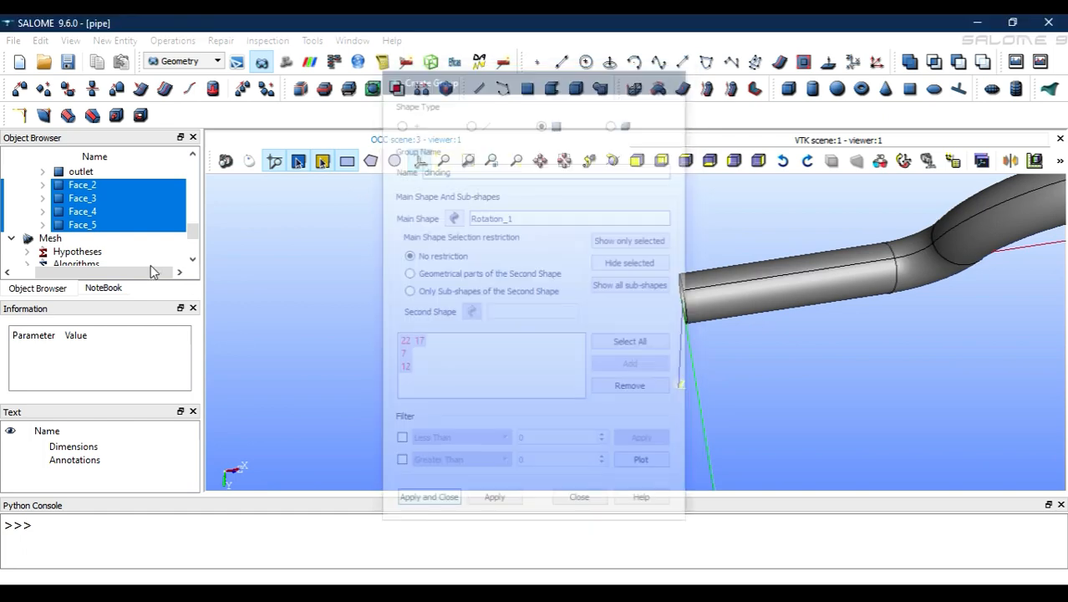
Step: Check the dinding group among the sub-shapes of Rotation_1 and switch to the Mesh module
click(91, 239)
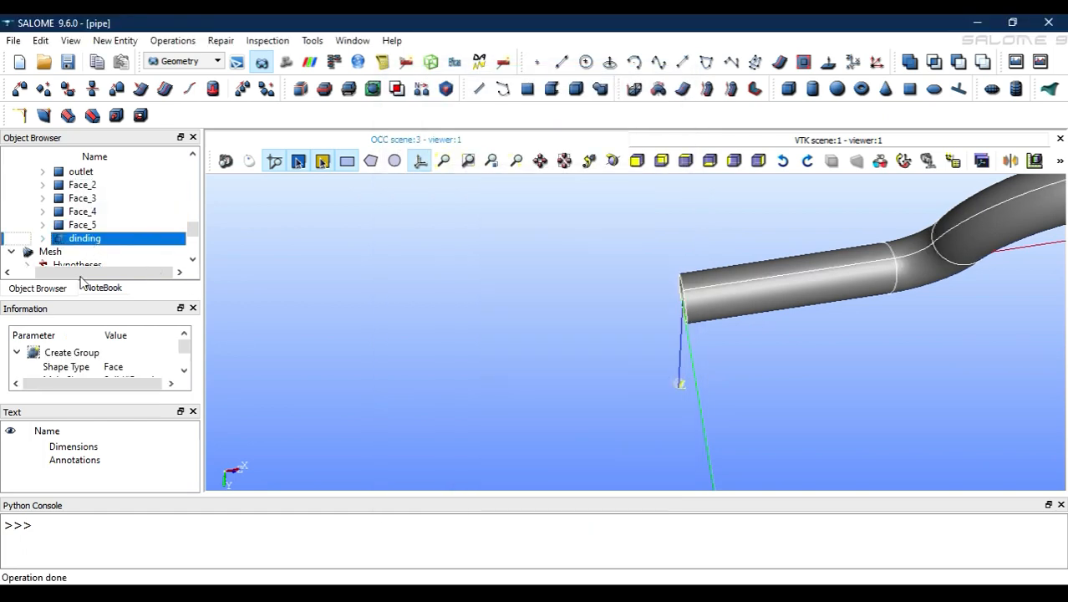
drag(54, 273, 32, 276)
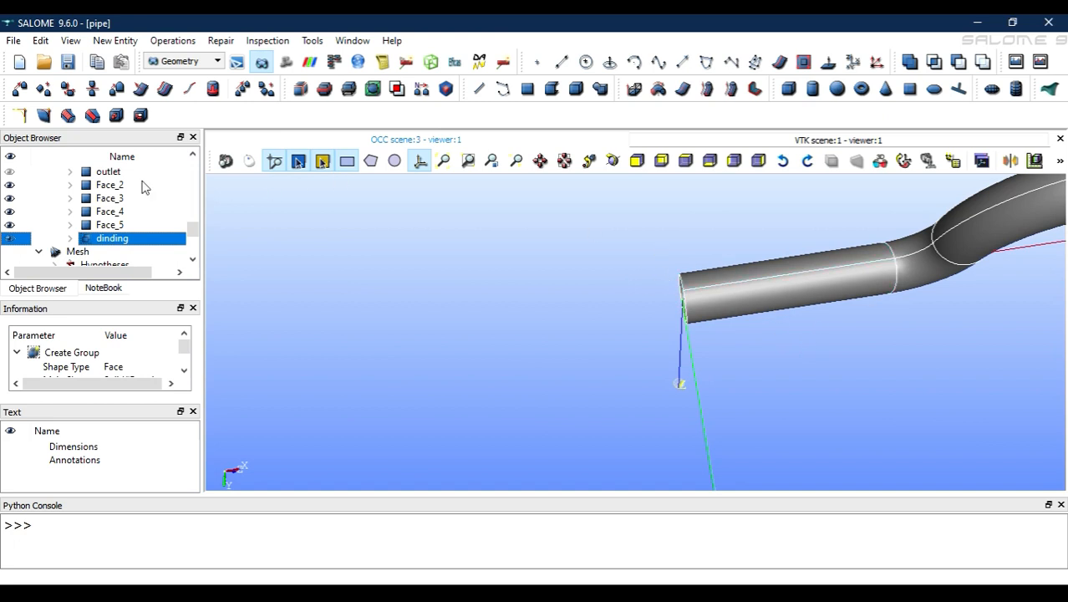
scroll(133, 186, up, 1)
click(179, 63)
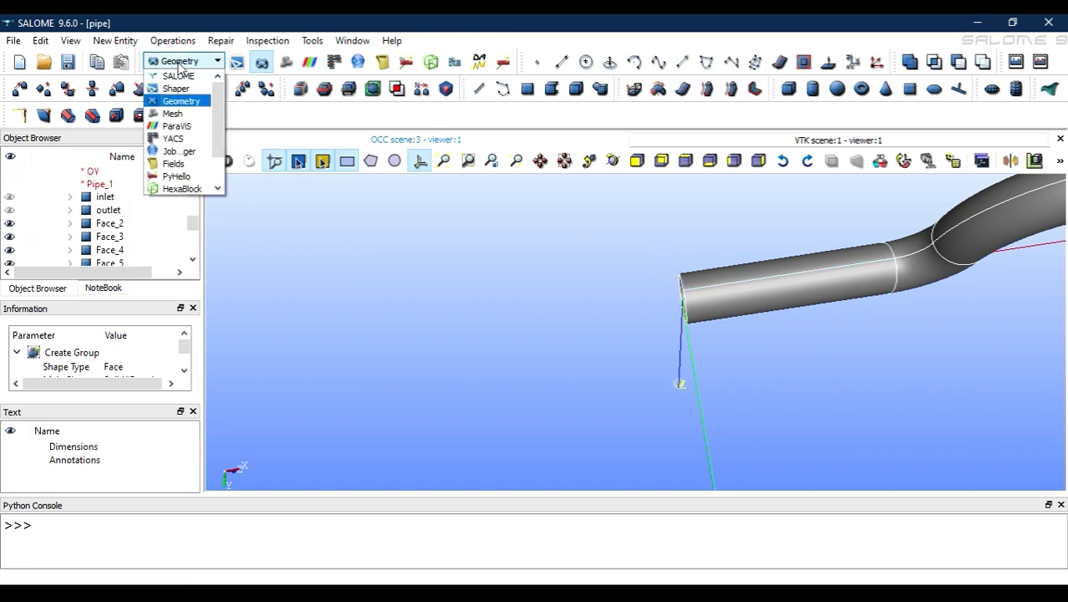
click(171, 114)
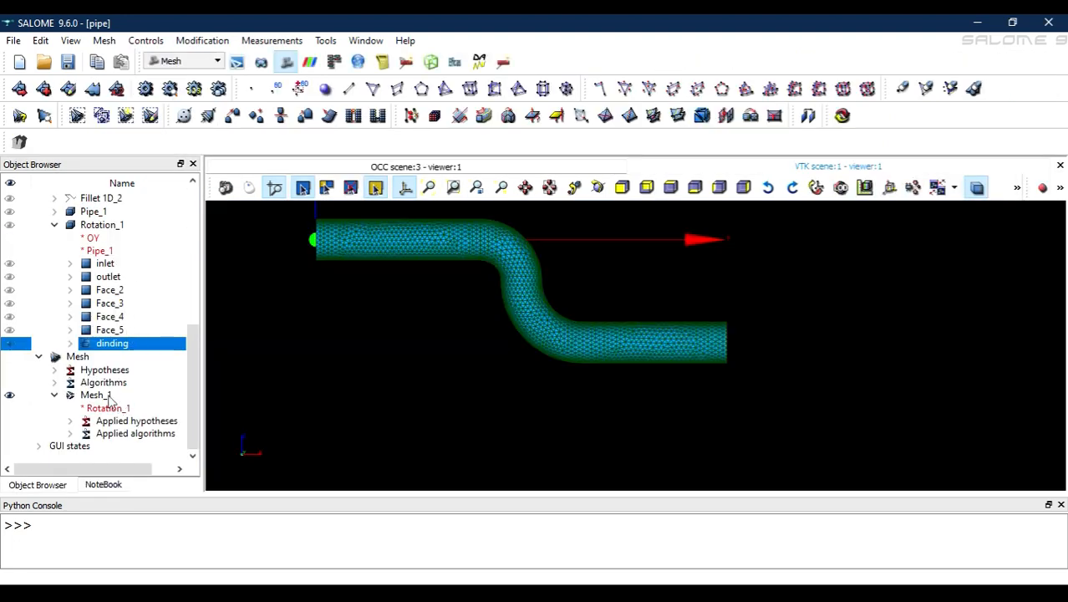
click(104, 398)
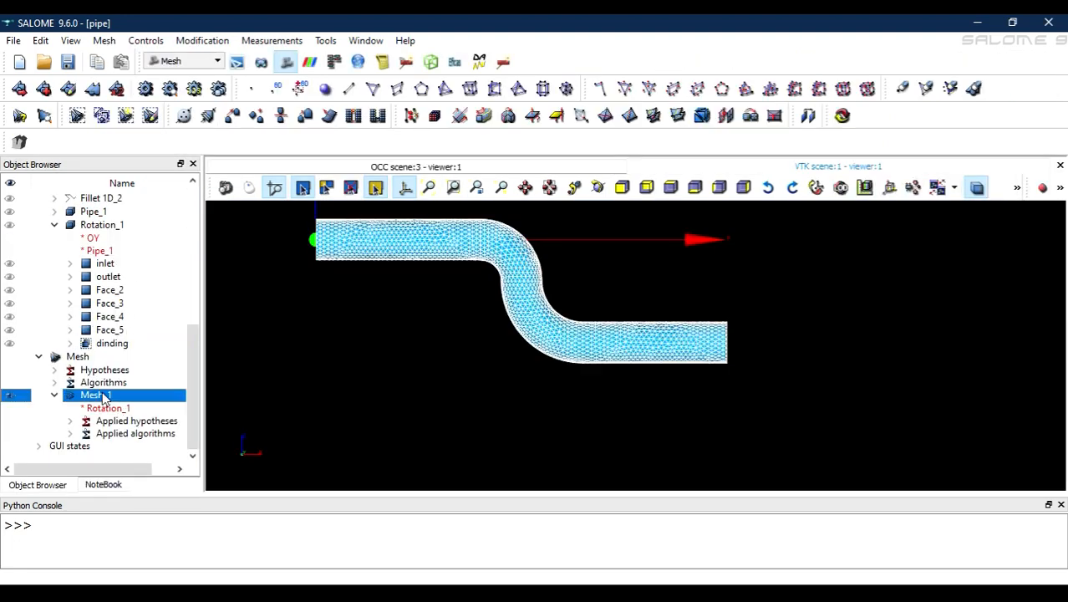
right_click(104, 398)
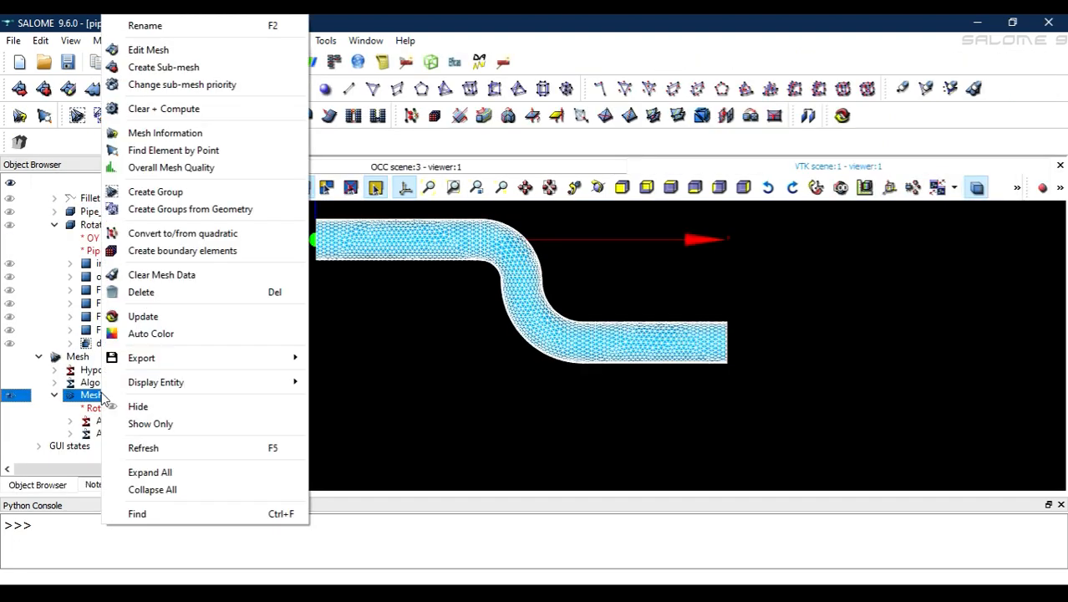
click(213, 213)
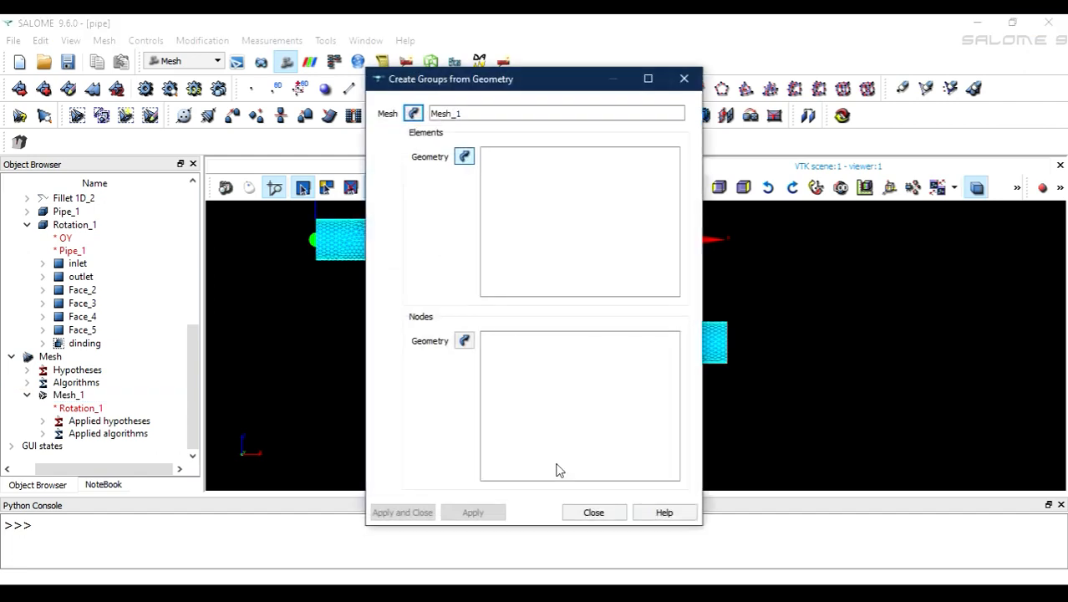
click(592, 512)
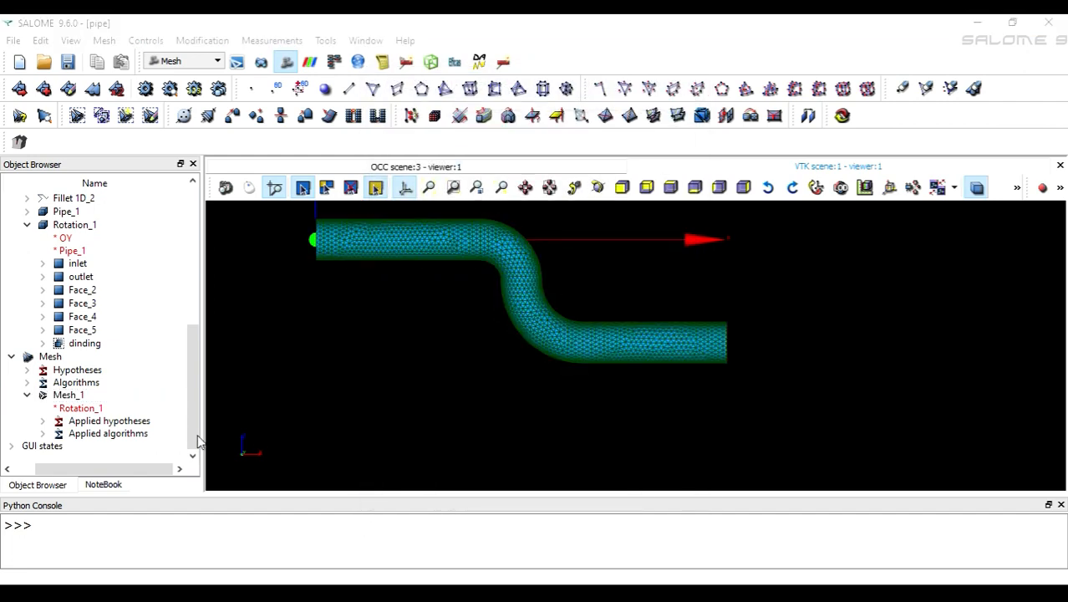
Step: Start a new mesh group of nodes on Mesh_1 and name it inlet
click(72, 398)
right_click(72, 398)
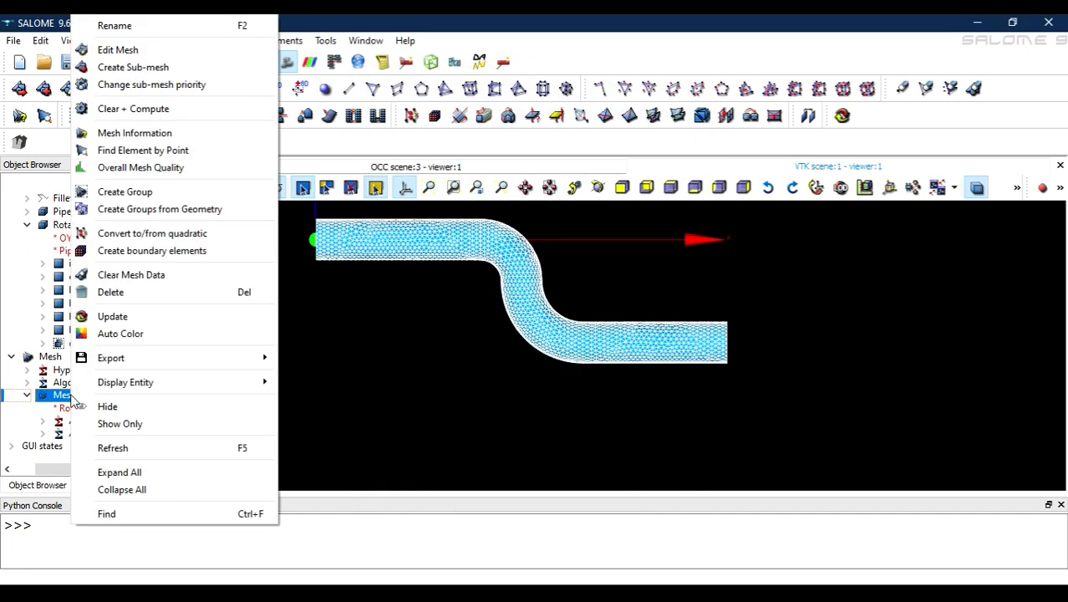
click(159, 195)
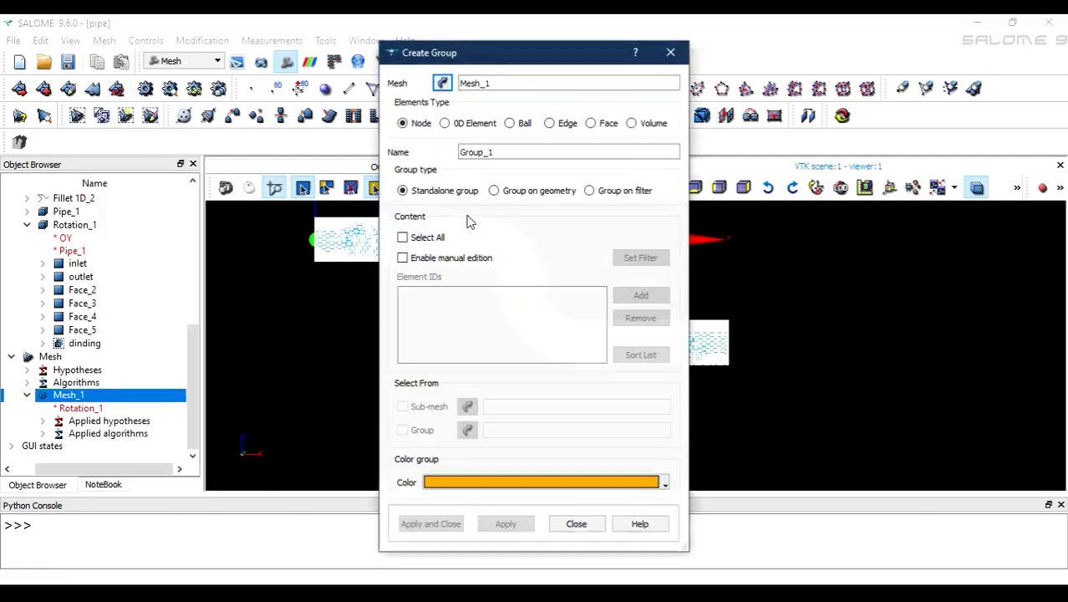
double_click(509, 152)
key(BackSpace)
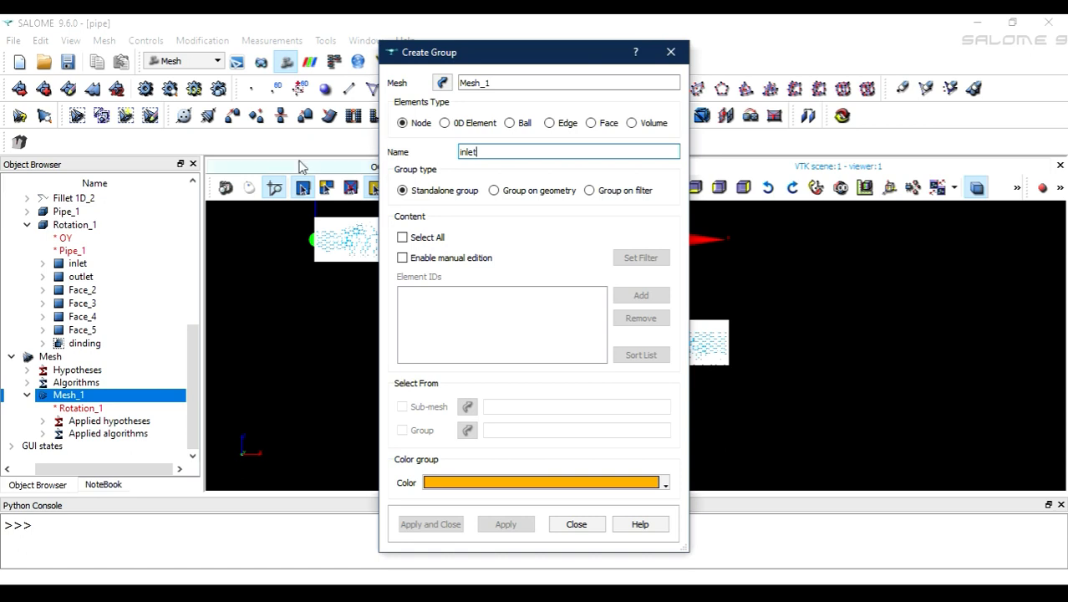
Step: Base the node group on geometry with the inlet face as its geometrical object, and create it
click(497, 190)
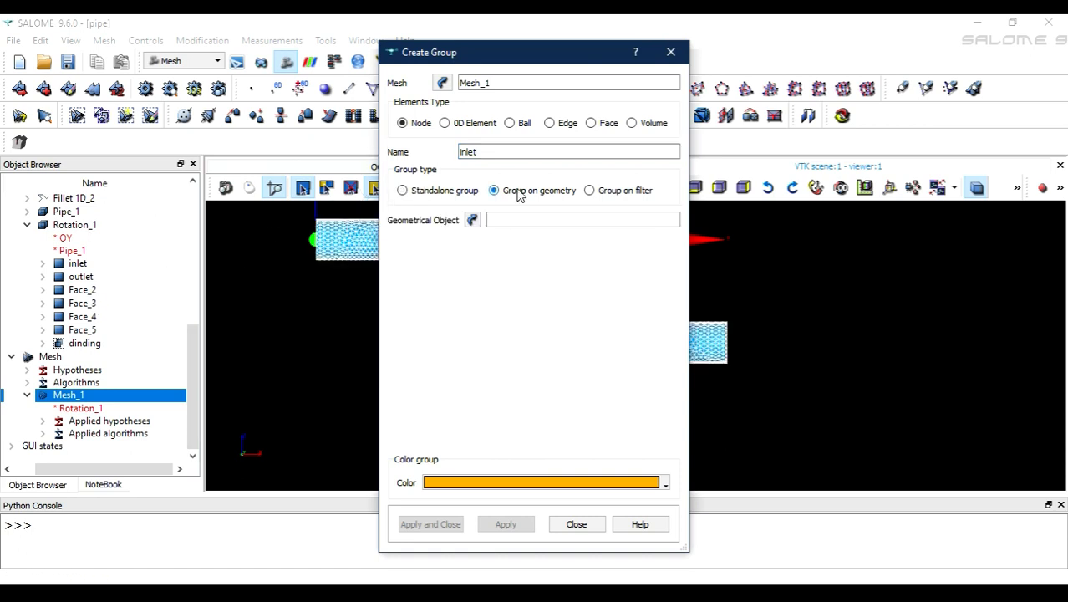
click(472, 220)
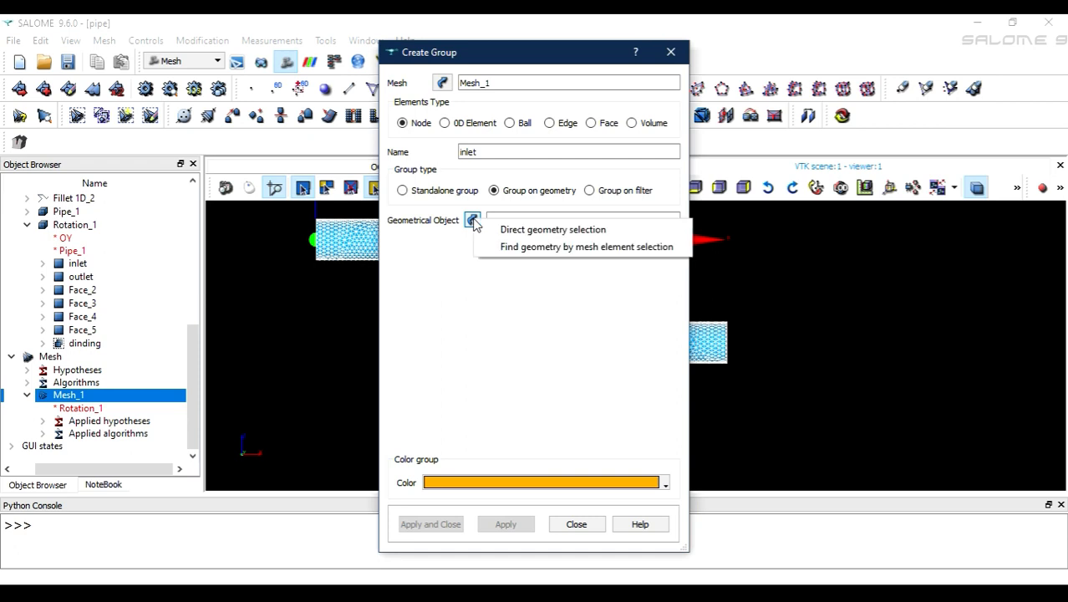
click(511, 229)
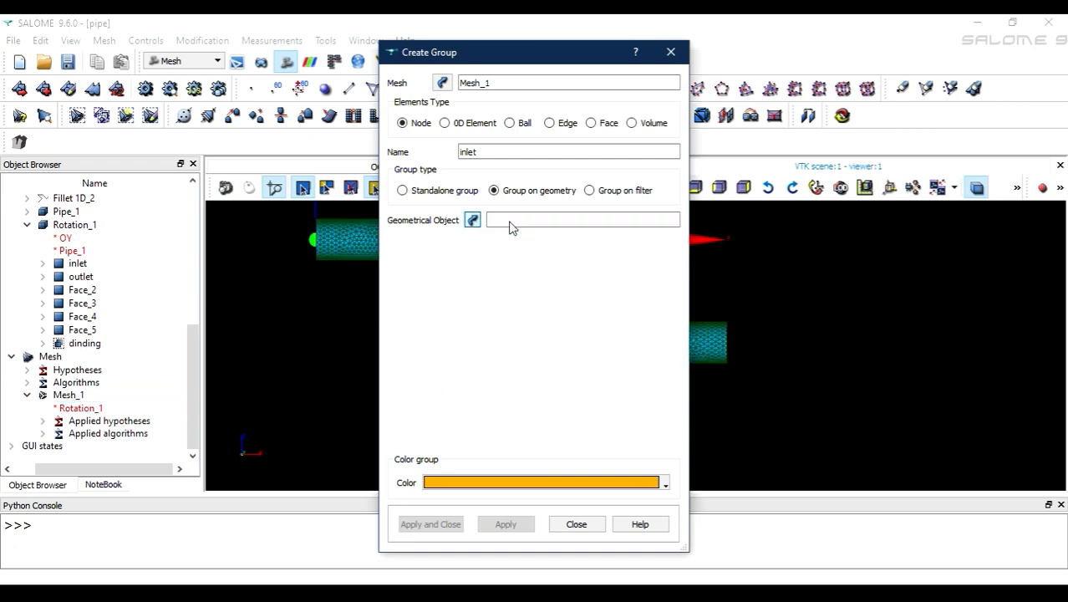
click(80, 265)
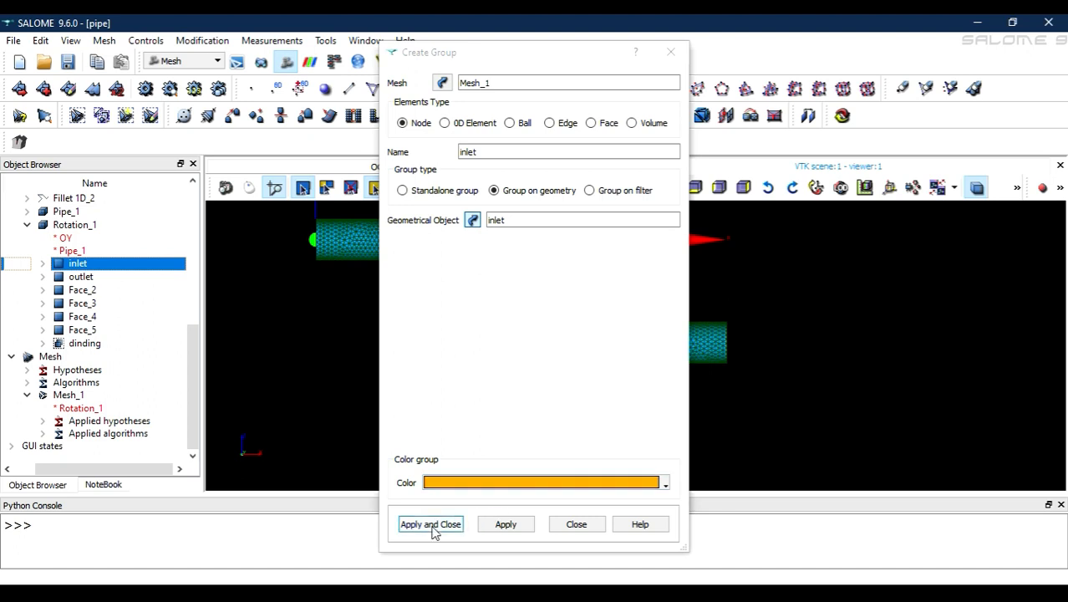
click(491, 527)
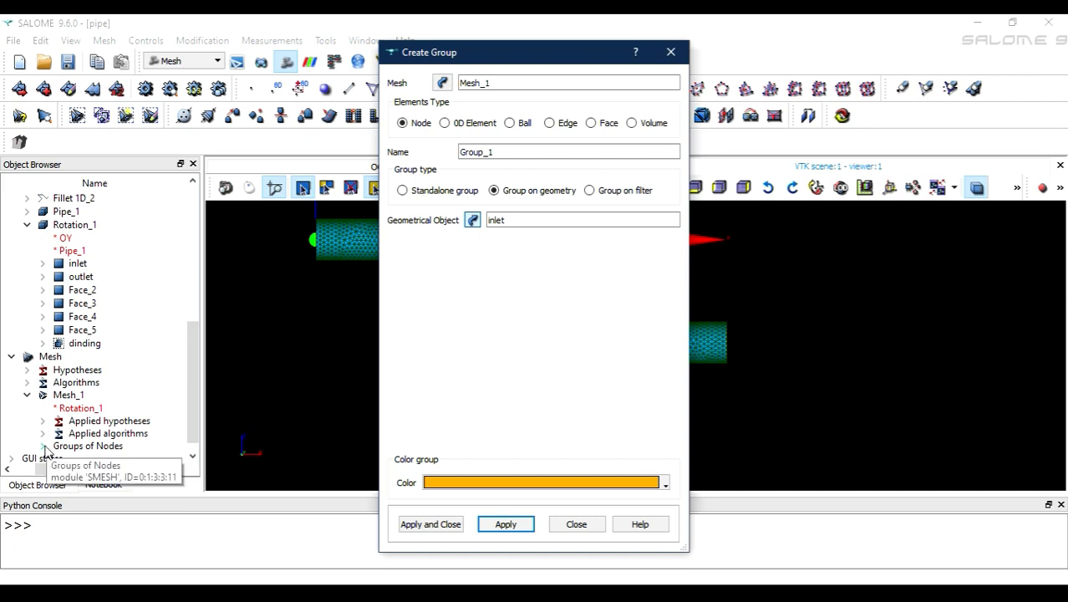
click(585, 533)
Step: Delete the inlet group from the Groups of Nodes of Mesh_1
click(42, 446)
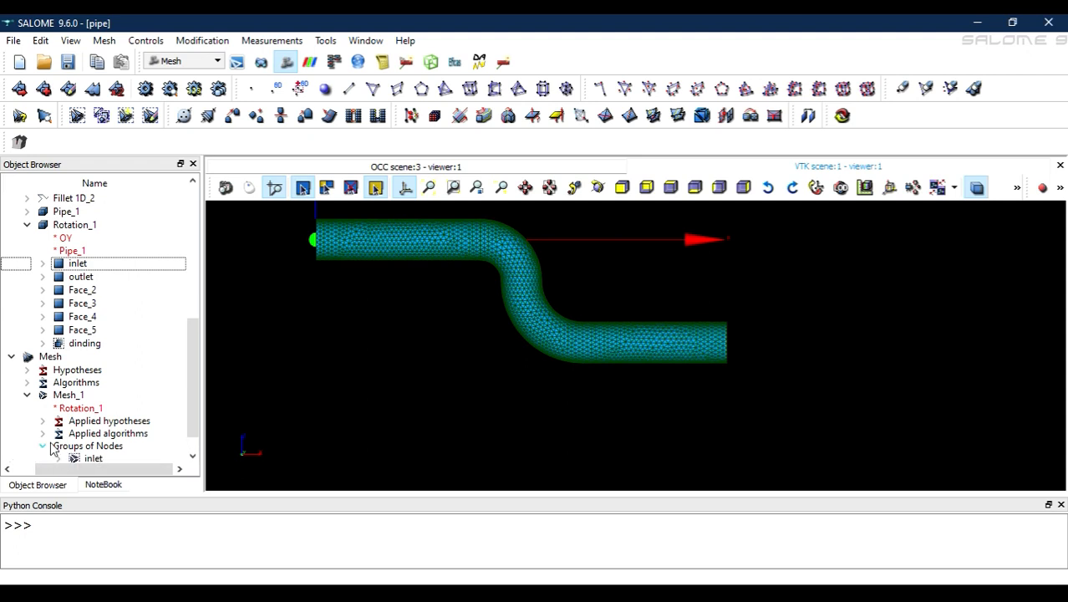
click(87, 461)
right_click(88, 460)
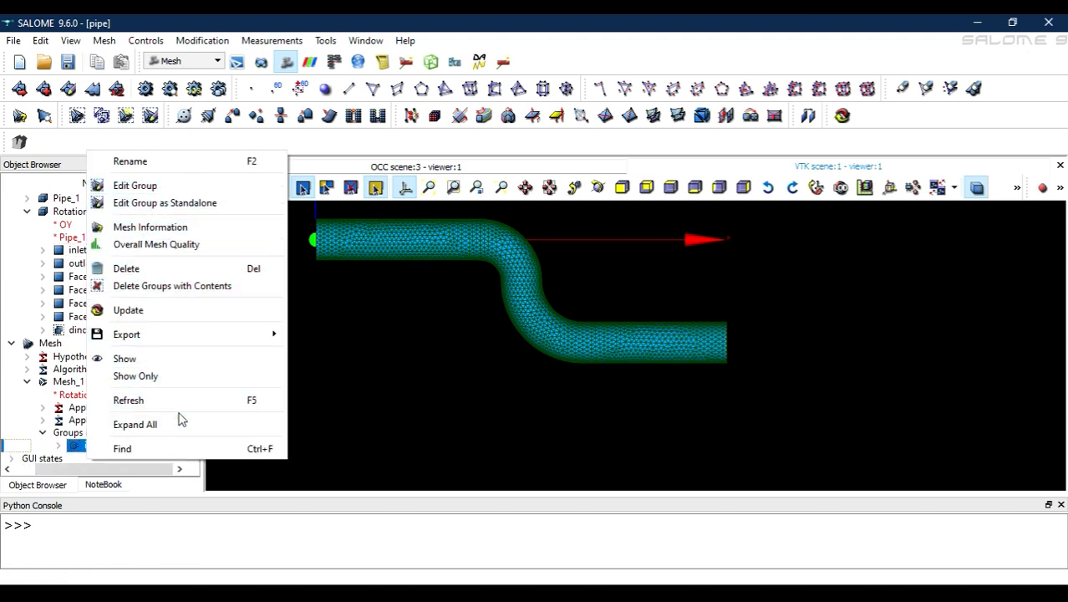
click(126, 268)
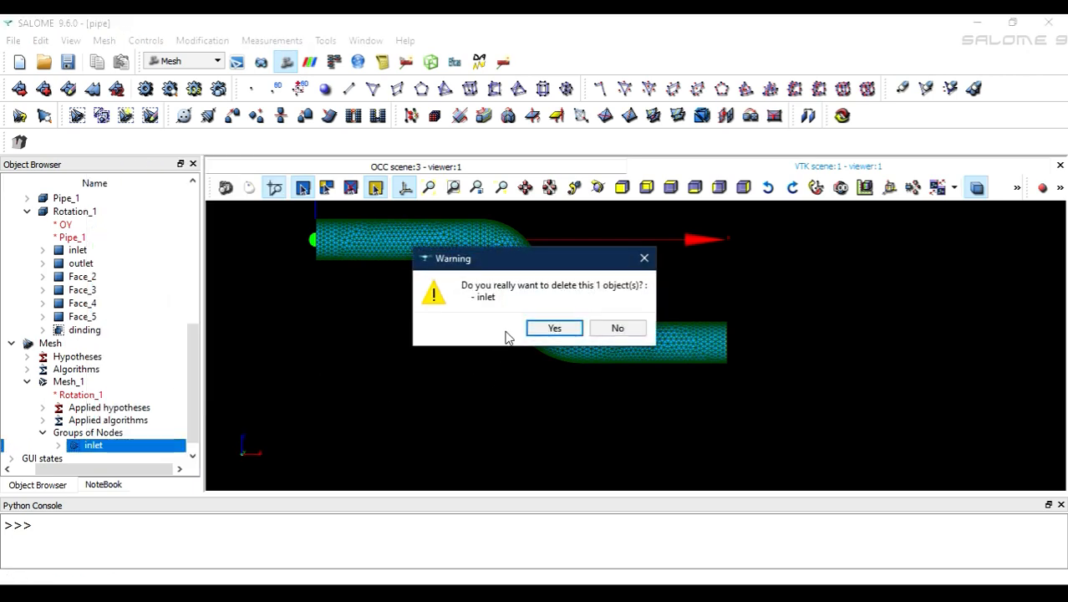
click(538, 329)
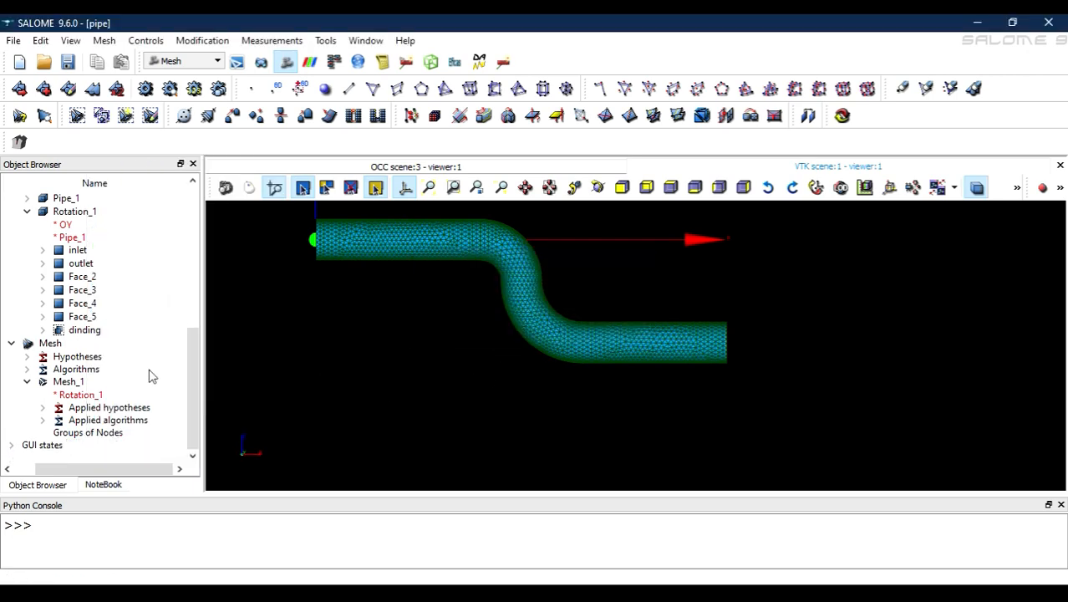
Step: Start creating groups from geometry for Mesh_1
click(70, 384)
right_click(69, 383)
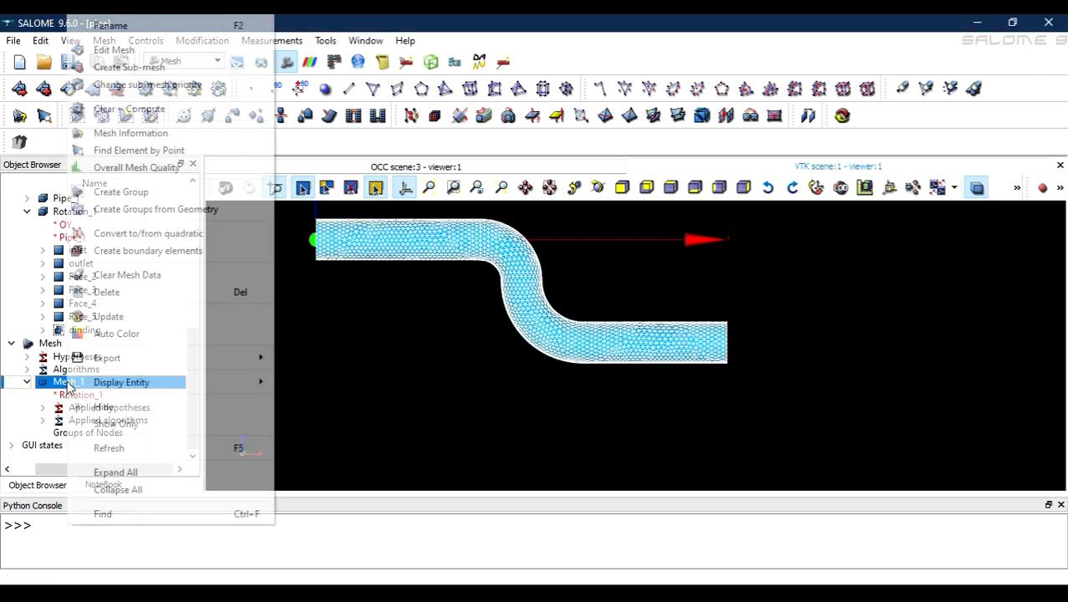
click(139, 210)
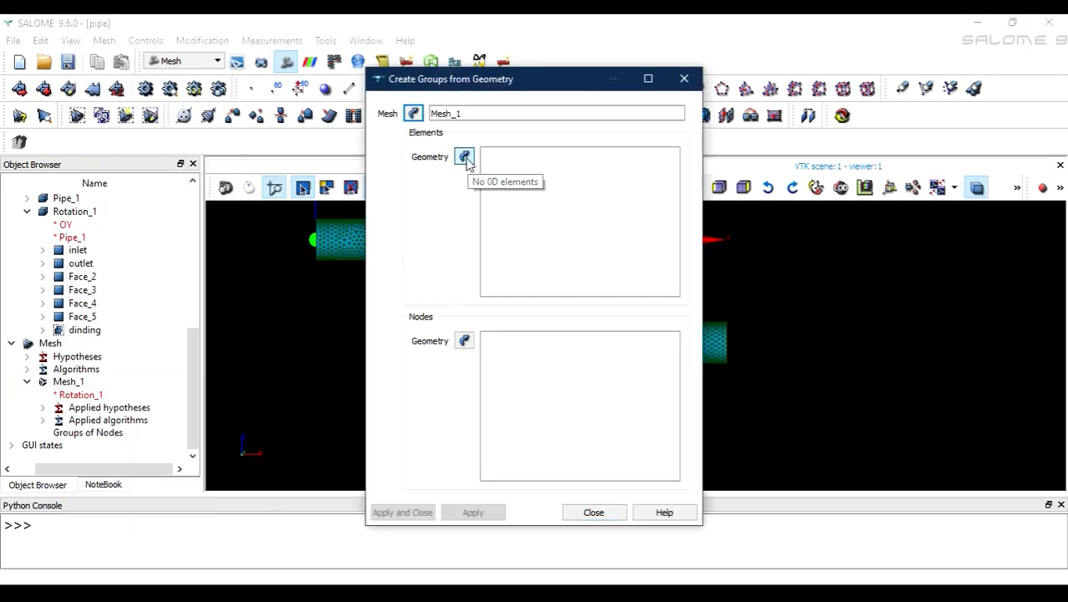
Step: Start a new group on Mesh_1 with Face elements and name it inlet
click(465, 159)
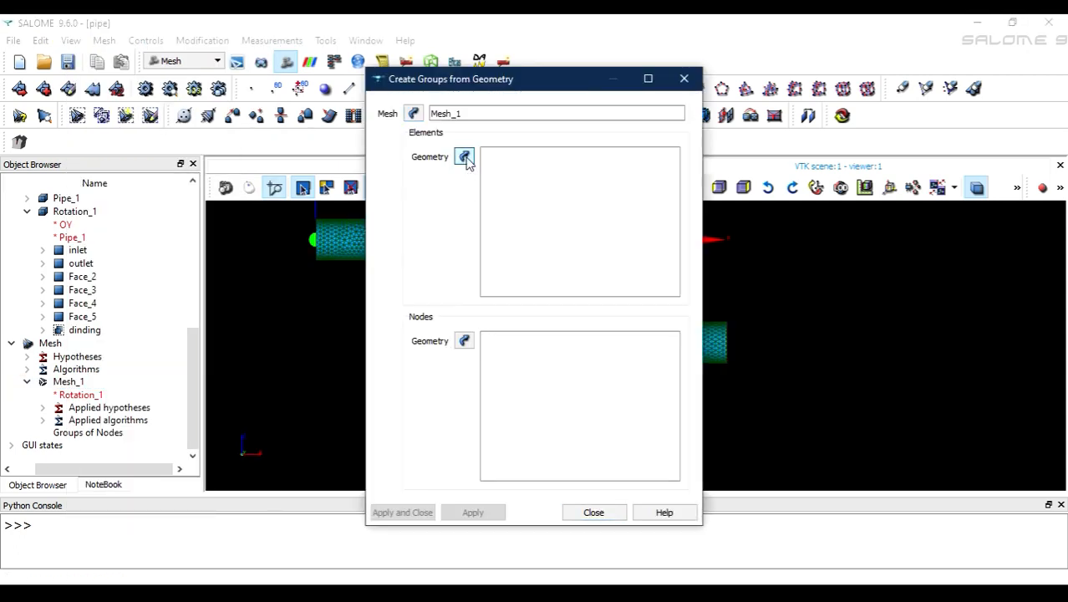
click(594, 513)
click(64, 384)
right_click(64, 384)
click(151, 197)
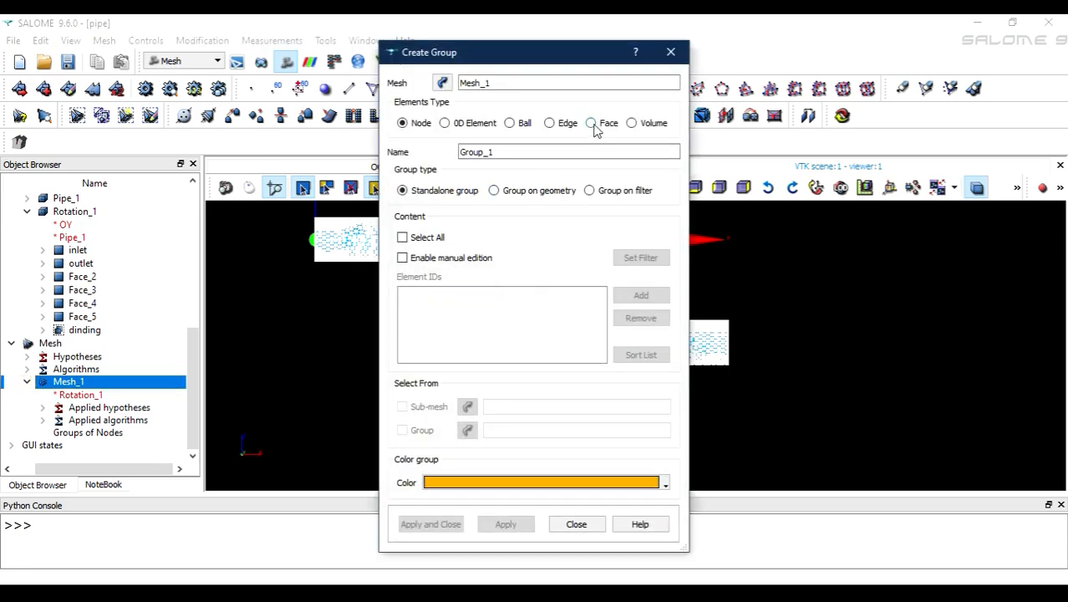
click(591, 123)
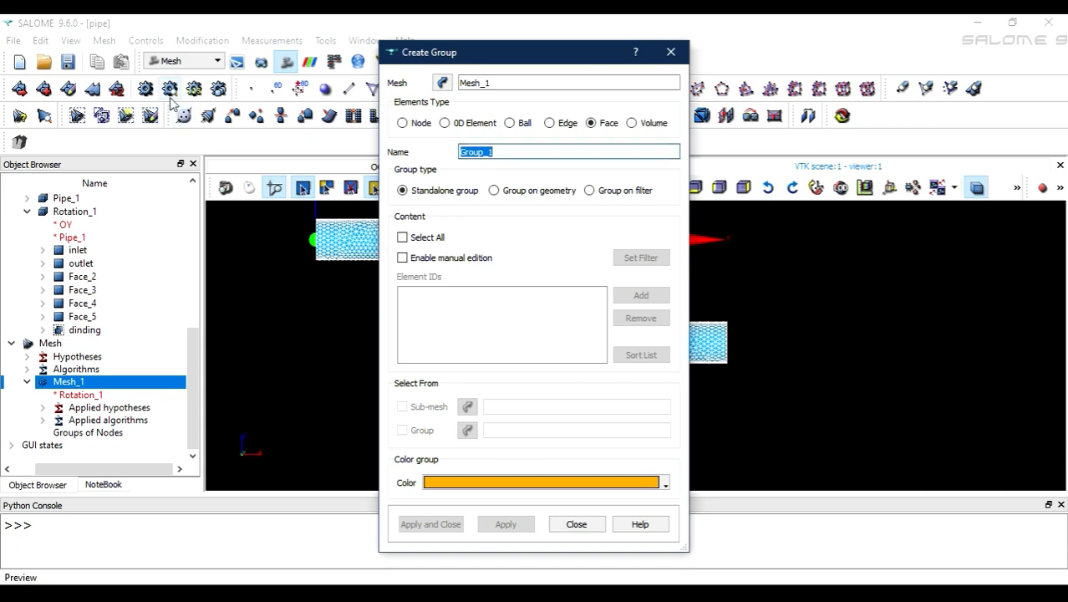
text(inlet)
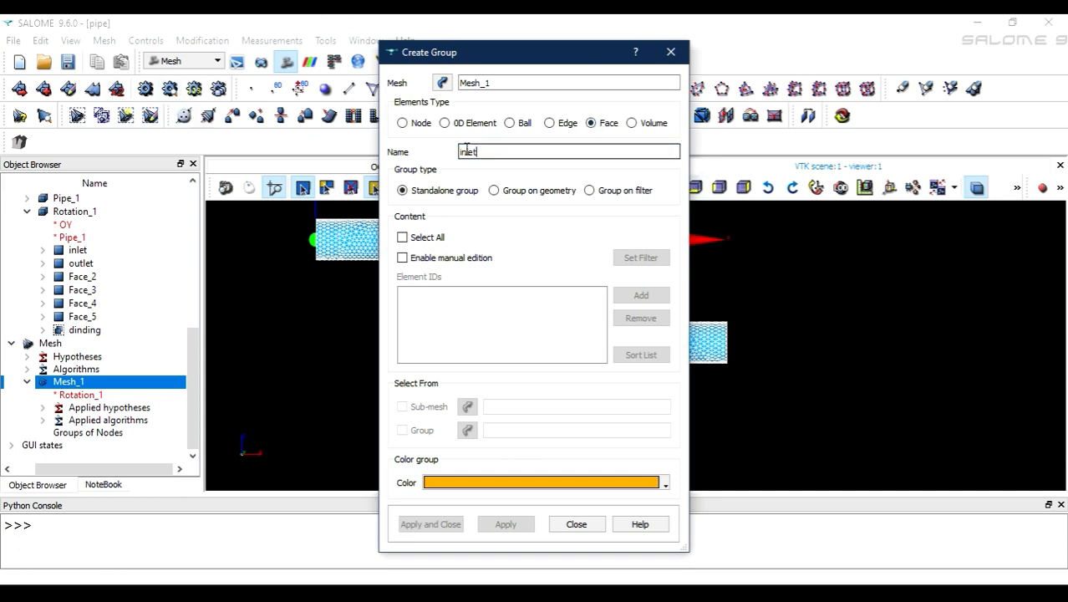
Step: Make the inlet group a group on geometry, assign the inlet face by direct geometry selection, and apply it
click(495, 191)
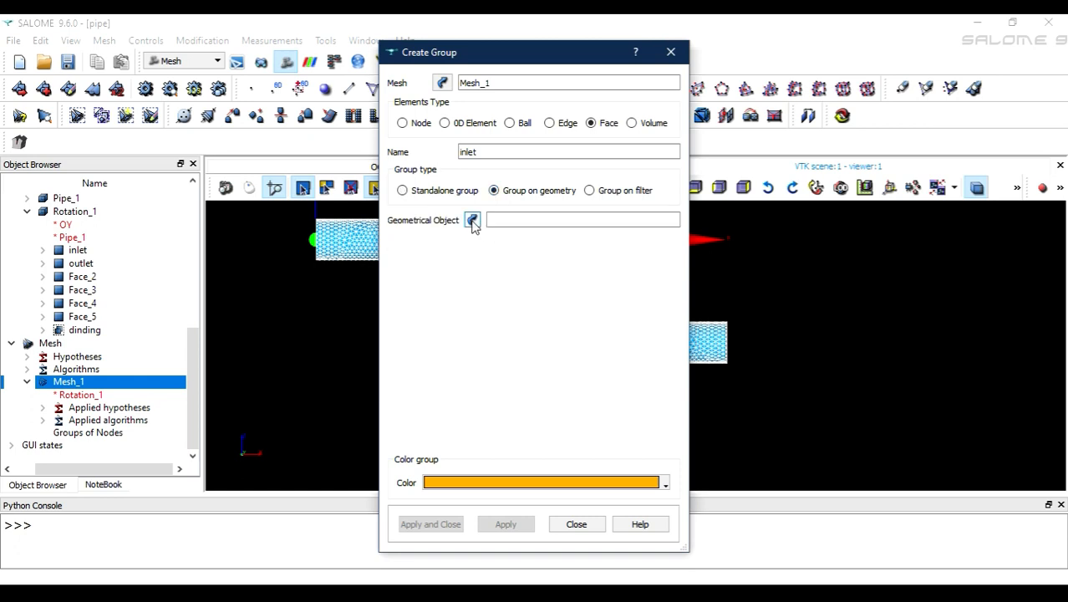
click(472, 220)
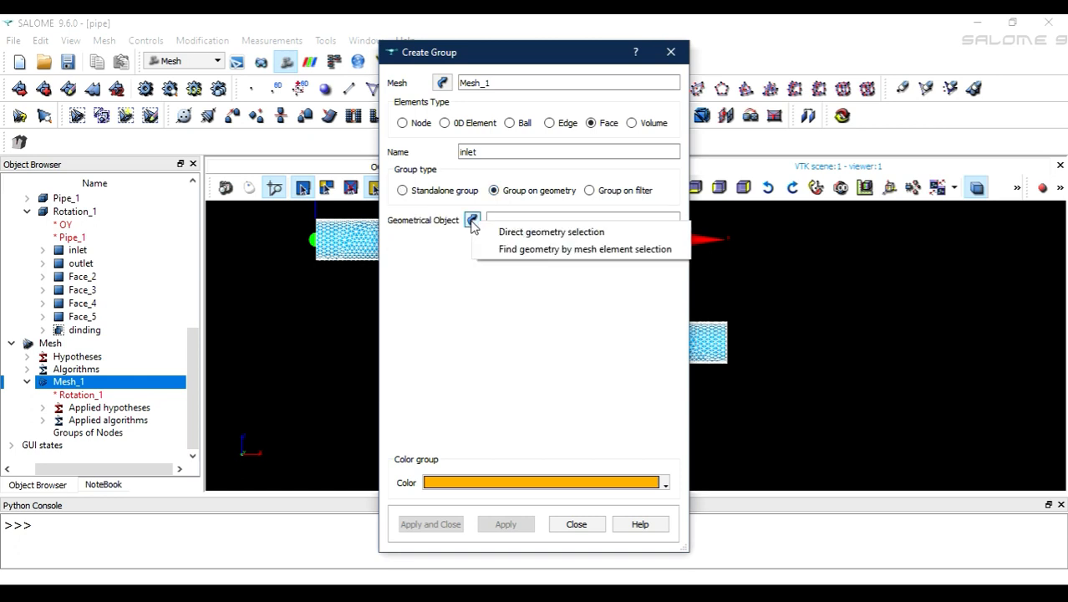
click(518, 232)
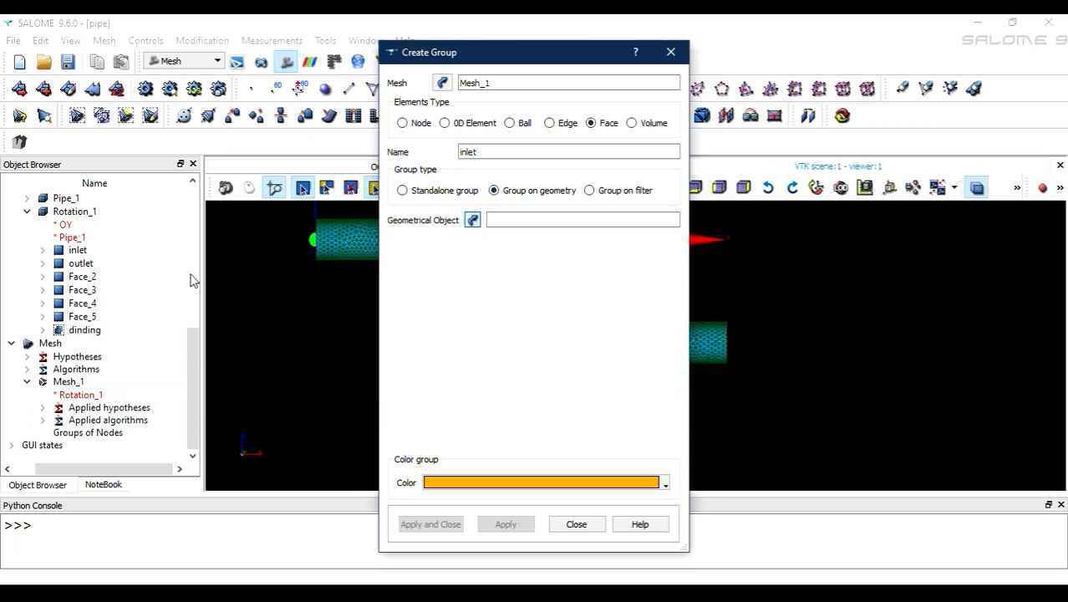
click(76, 250)
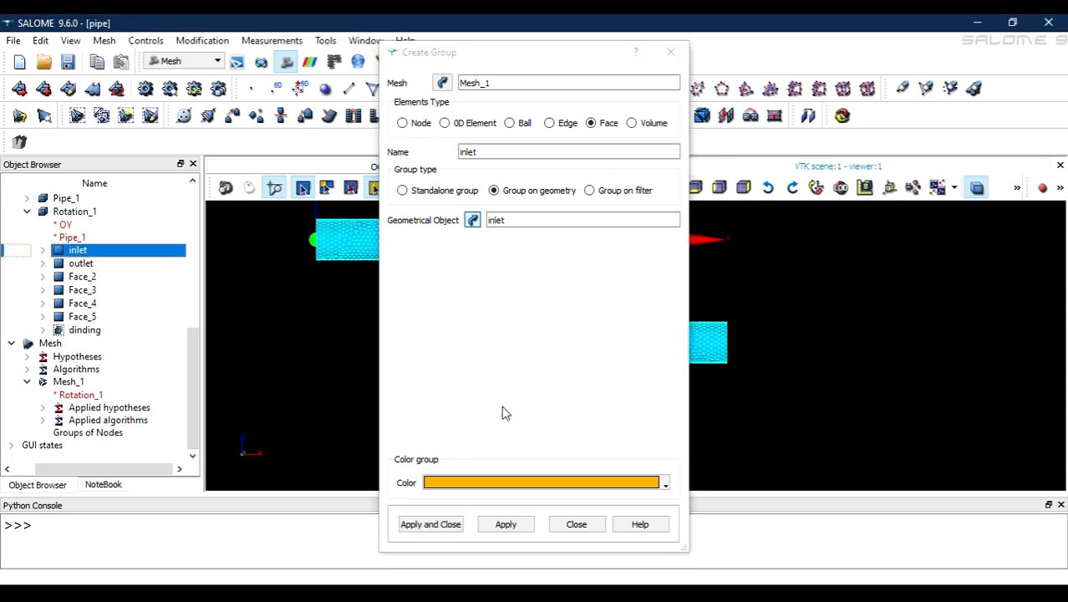
click(504, 525)
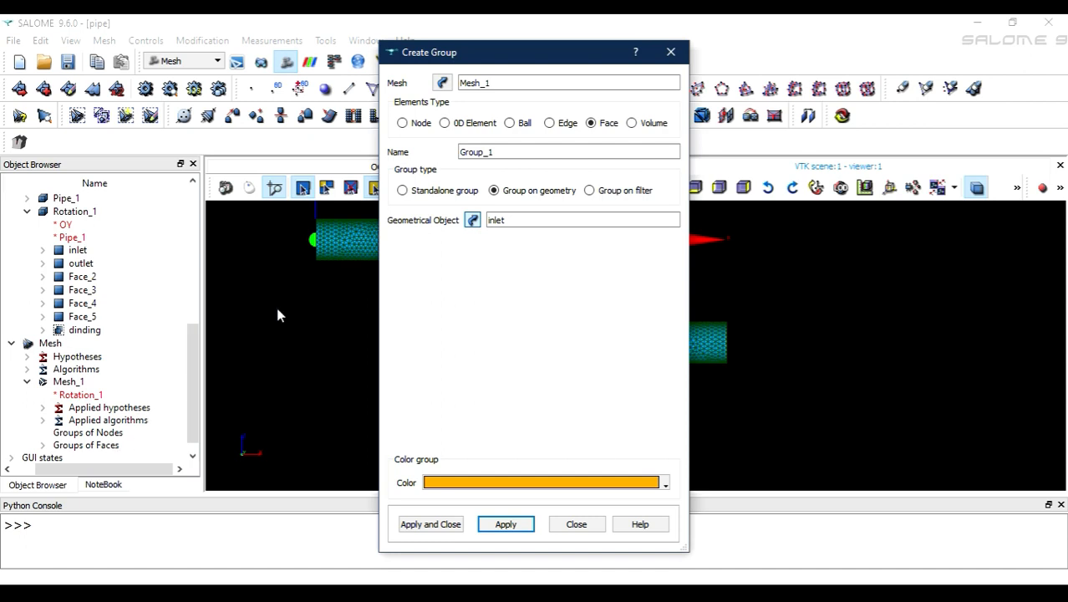
Step: Create another face group from the outlet geometry and expand the mesh's Groups of Faces to check it
click(79, 264)
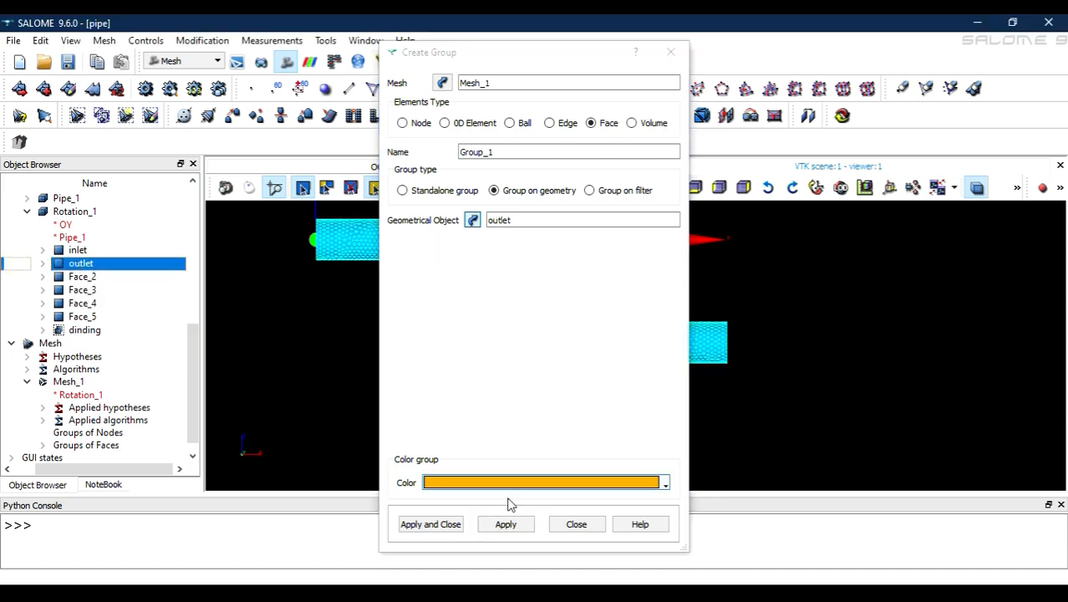
click(504, 526)
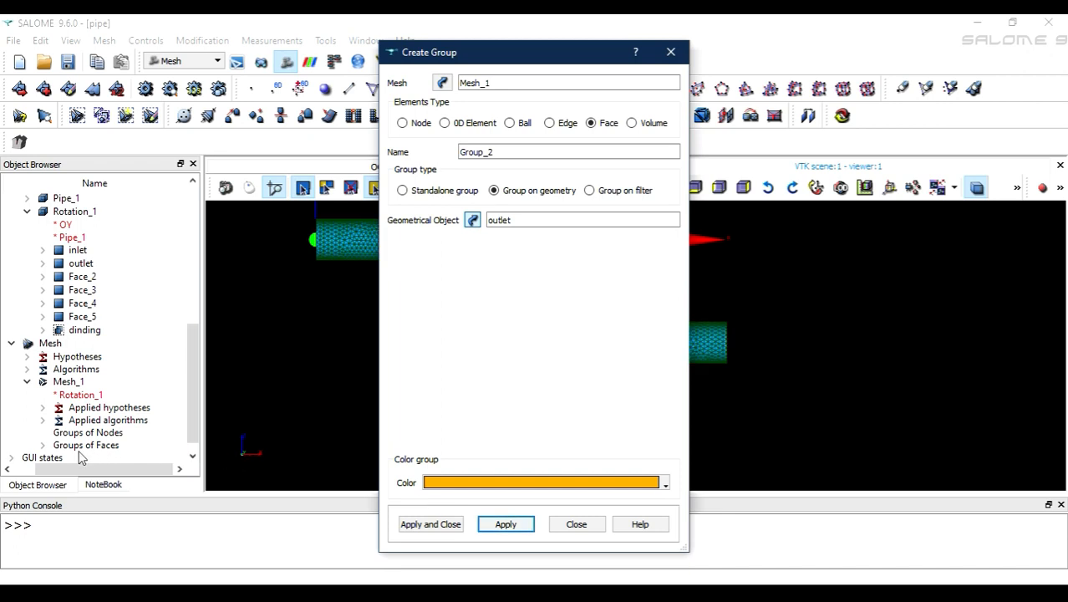
click(43, 444)
scroll(74, 424, down, 1)
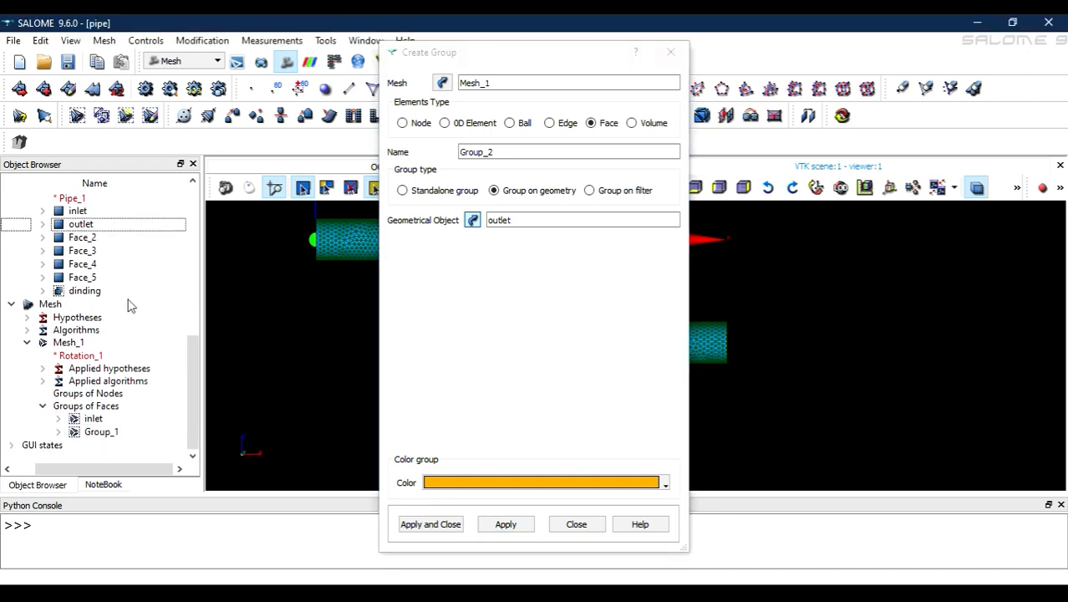
click(100, 431)
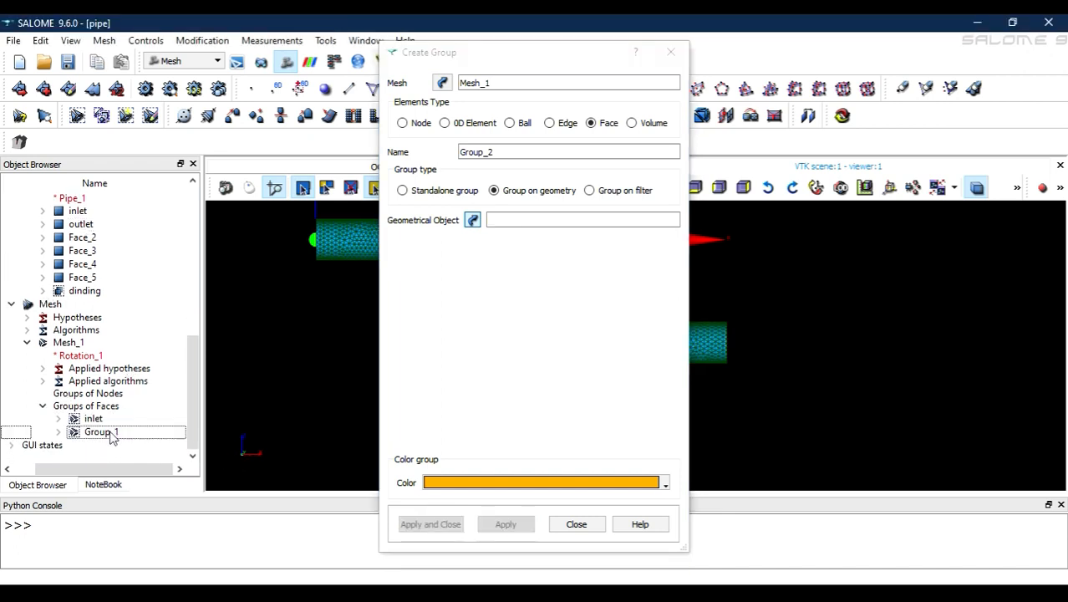
Step: Create a face group named dinding on the dinding geometry and finish creating groups
double_click(506, 155)
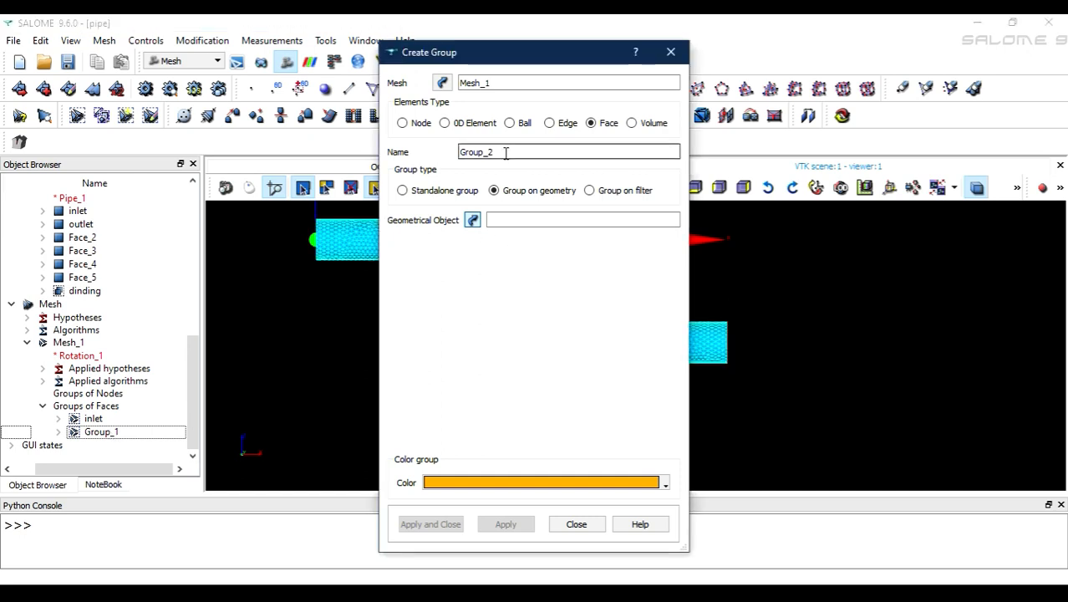
text(dinding)
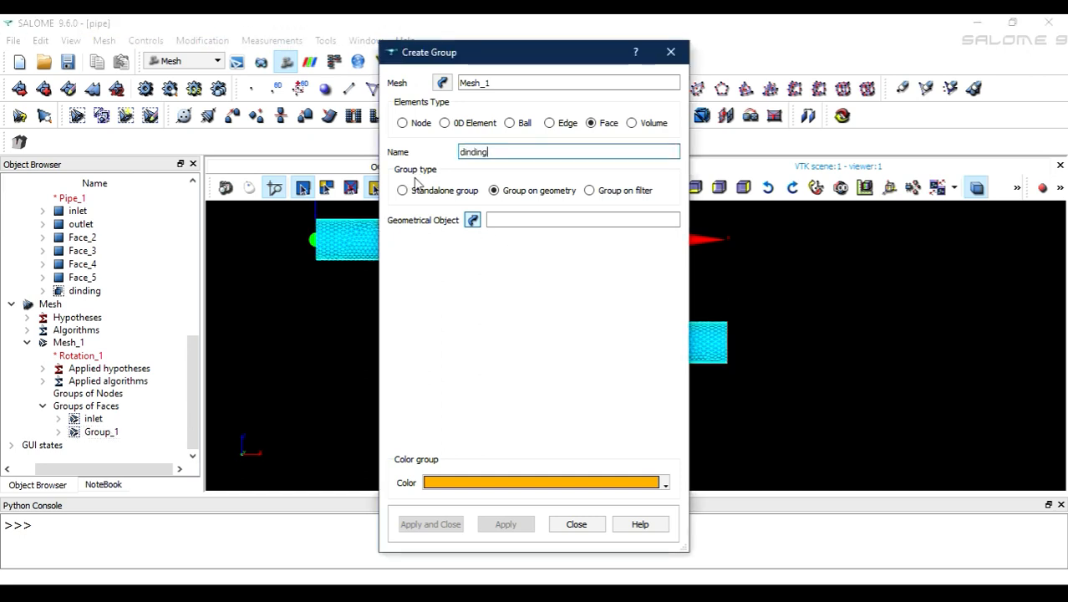
click(475, 219)
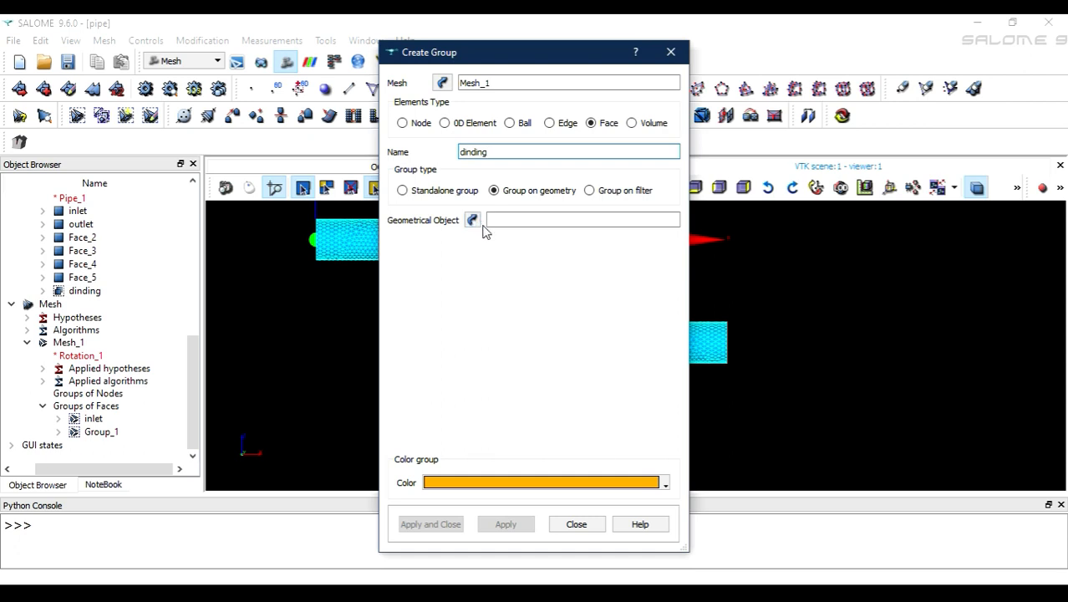
click(79, 290)
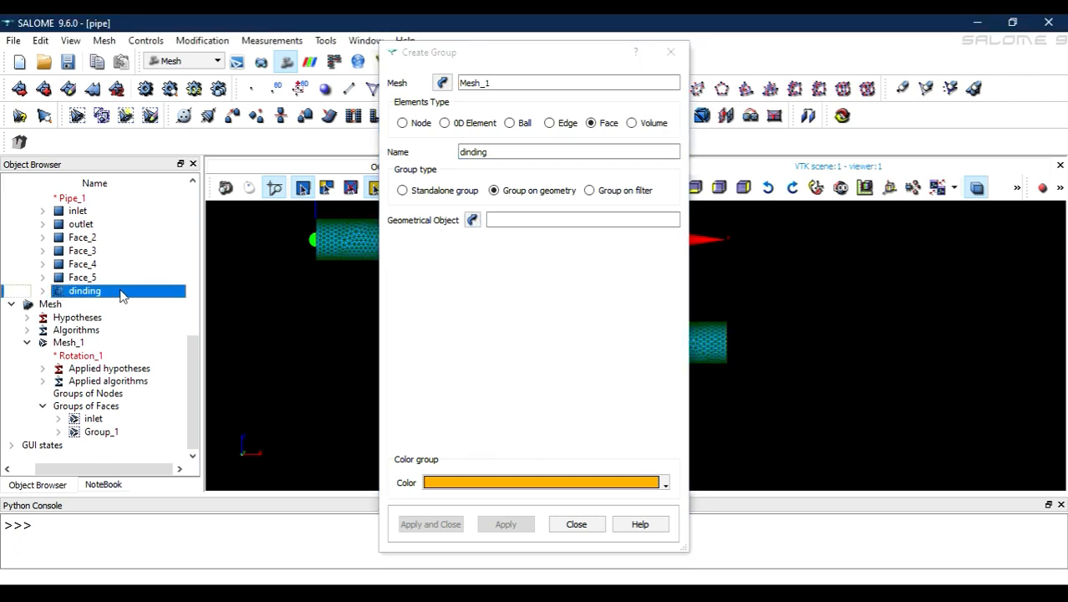
click(472, 219)
click(543, 228)
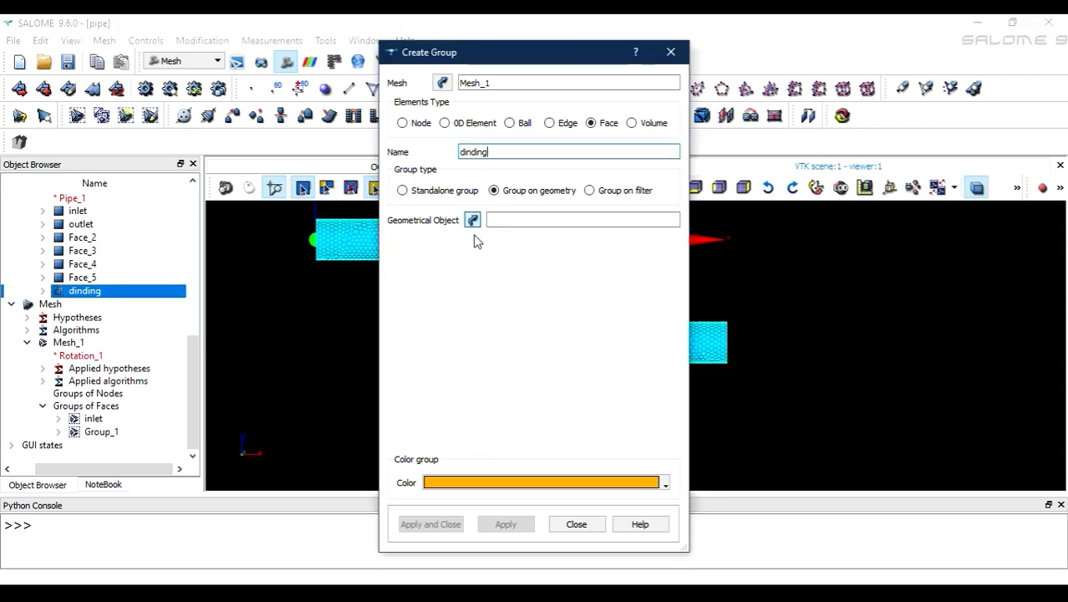
click(78, 279)
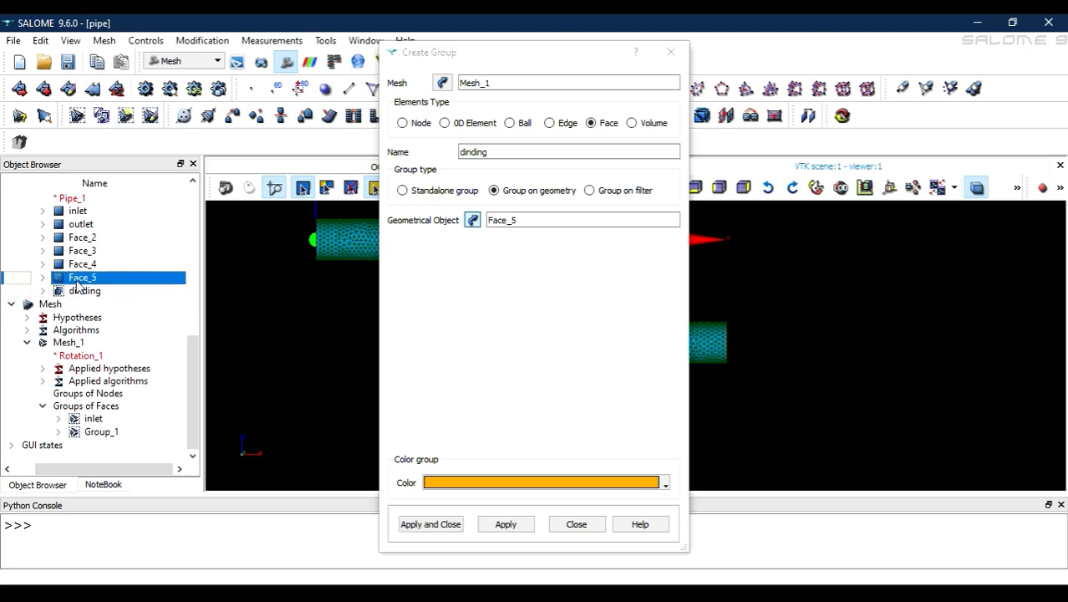
click(80, 291)
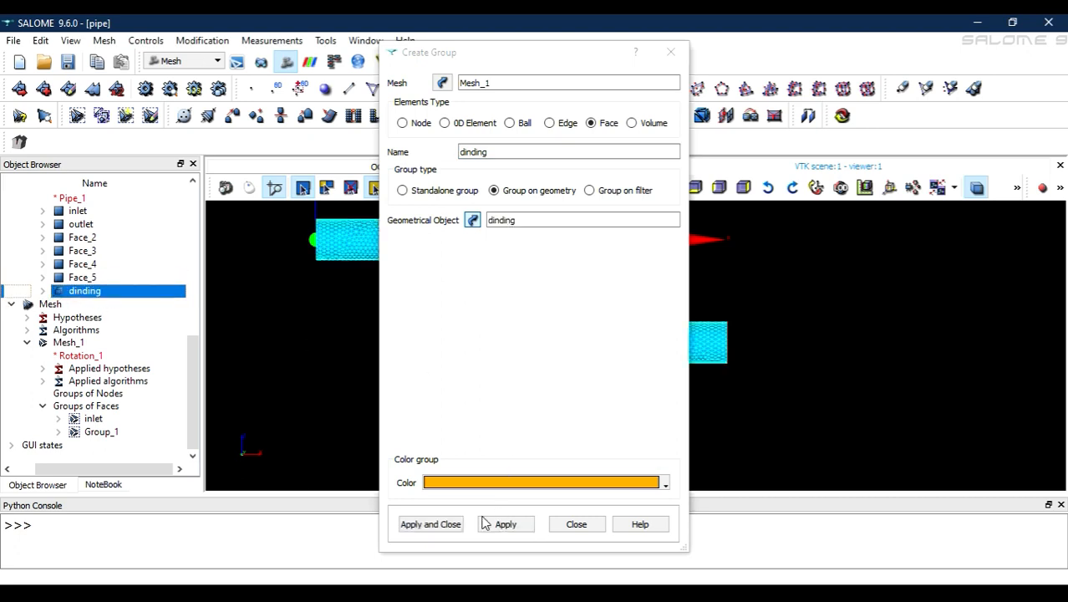
click(449, 527)
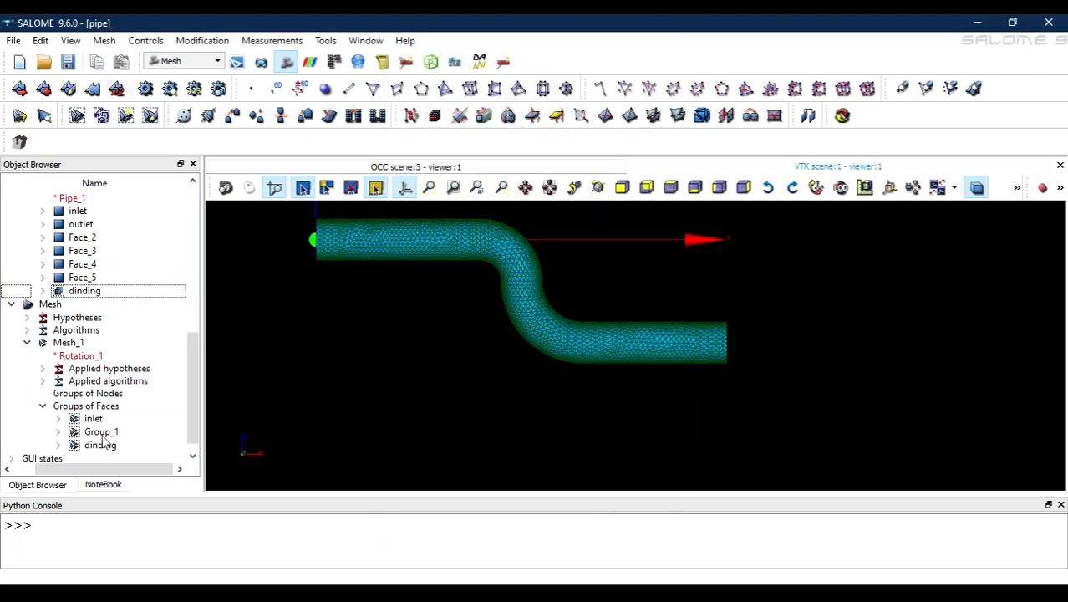
Step: Rename the face group Group_1 as outlet
click(102, 434)
right_click(104, 440)
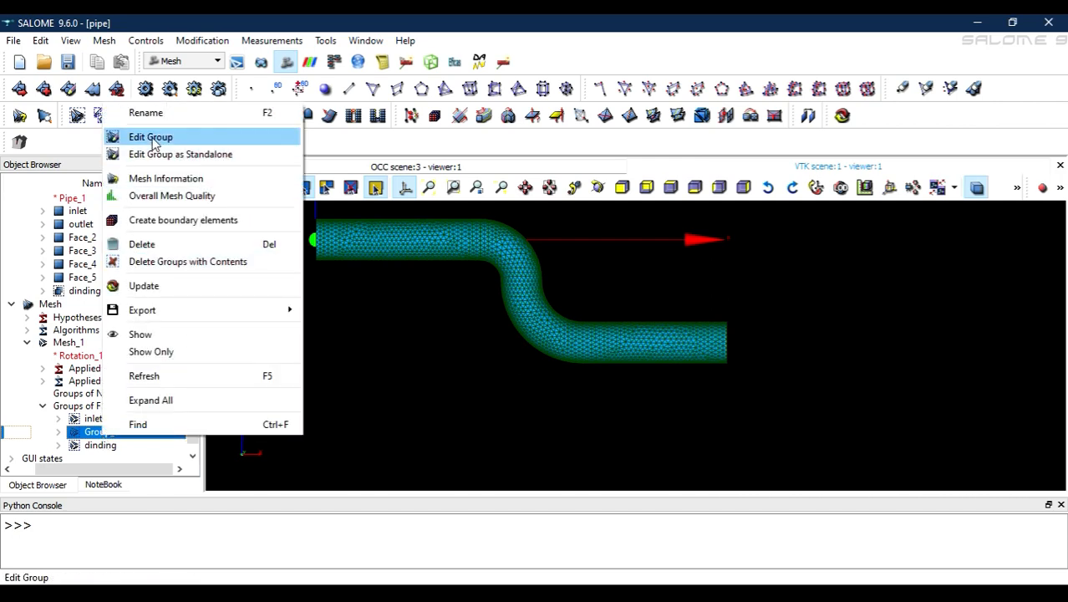
click(145, 112)
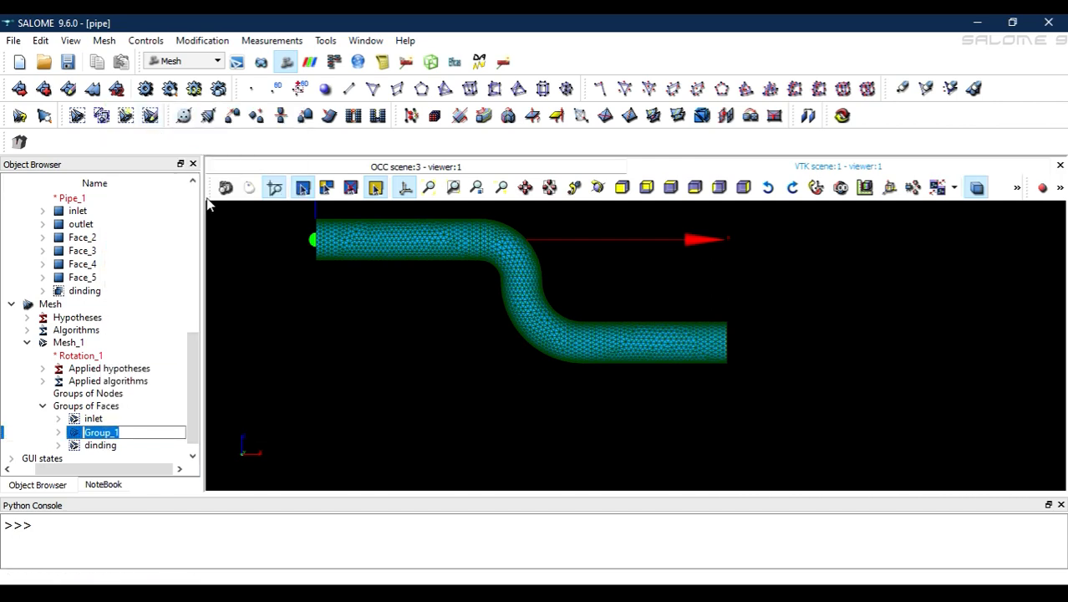
text(i)
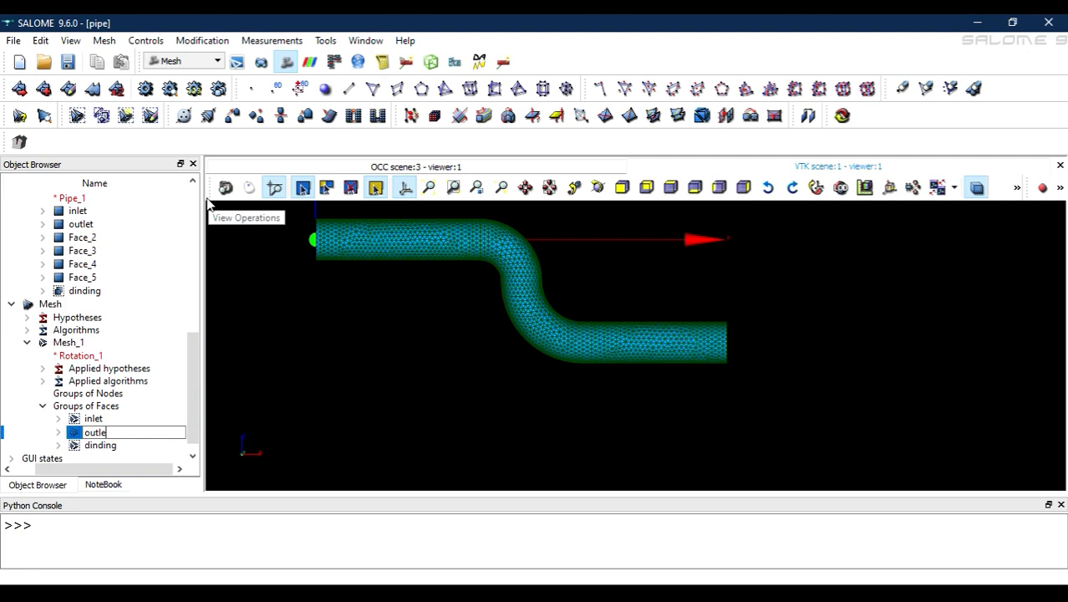
key(Return)
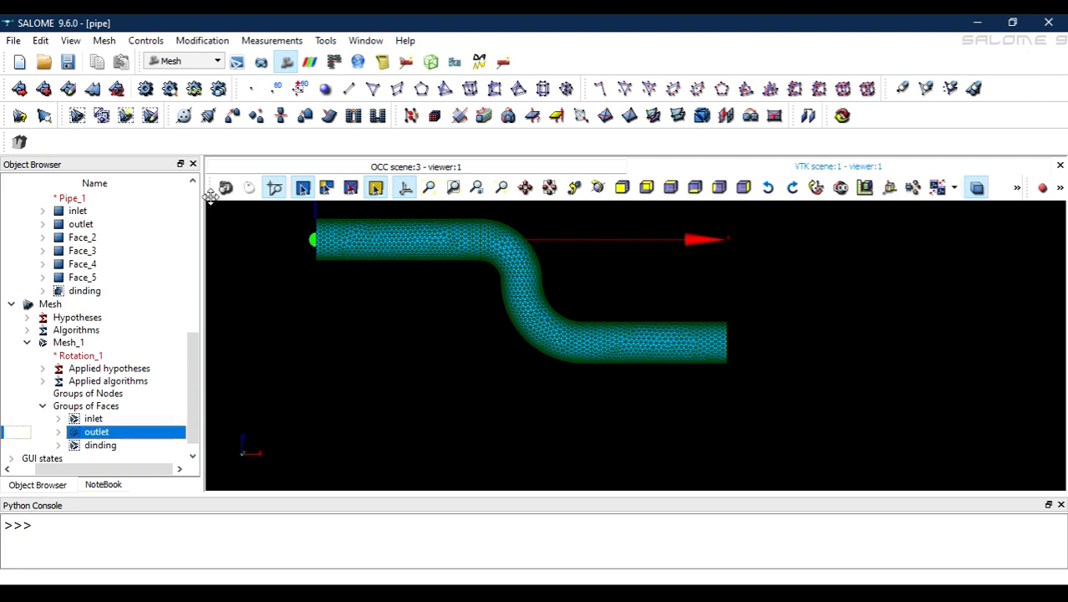
Step: Show the inlet, outlet and dinding face groups in the viewer and hide Mesh_1
scroll(450, 333, down, 1)
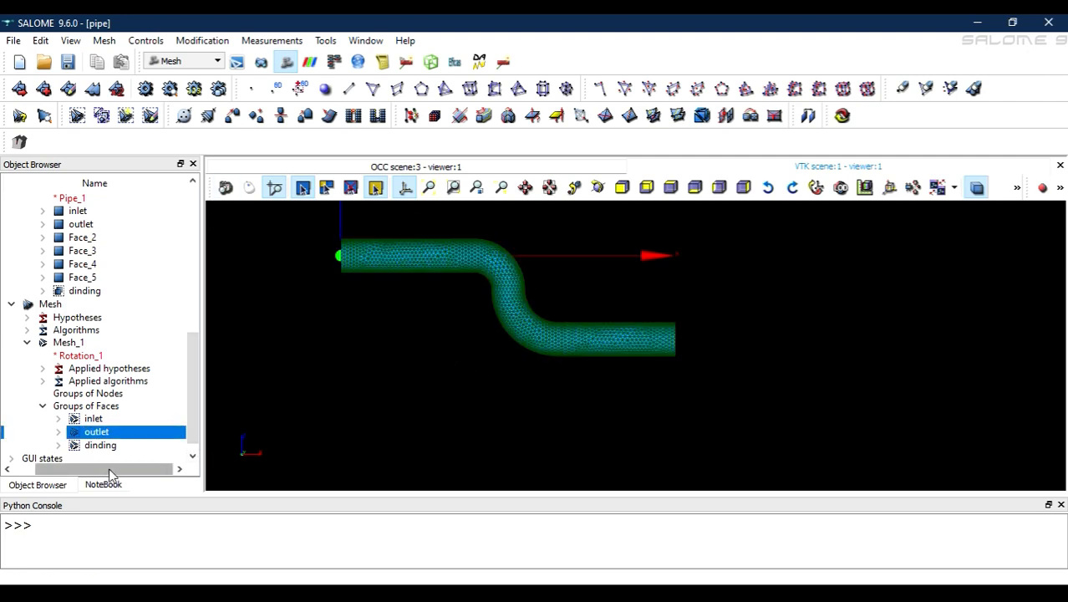
drag(110, 468, 79, 467)
click(9, 418)
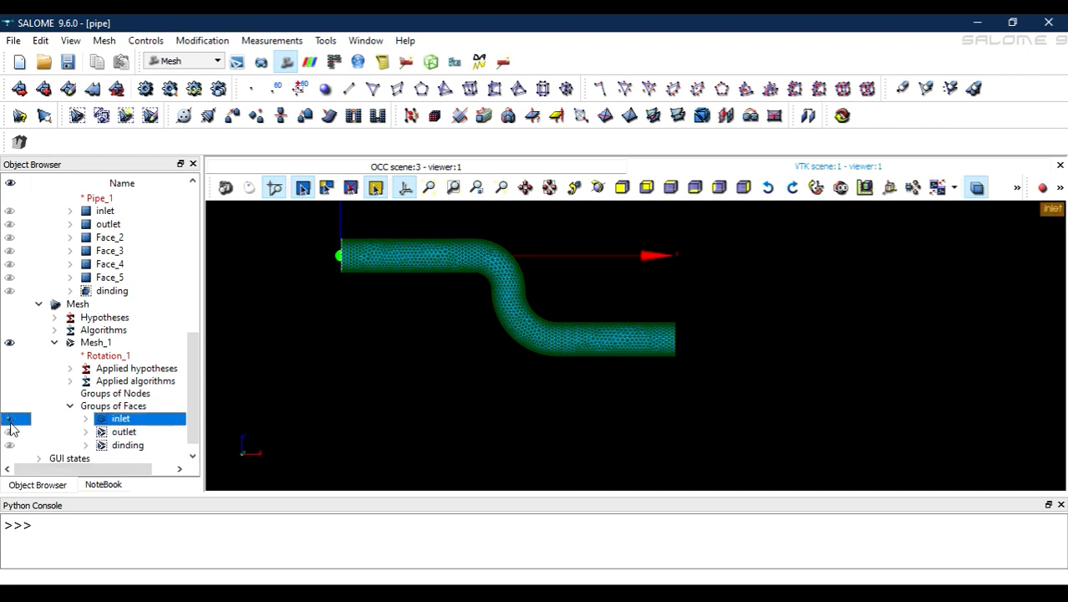
click(10, 432)
click(9, 445)
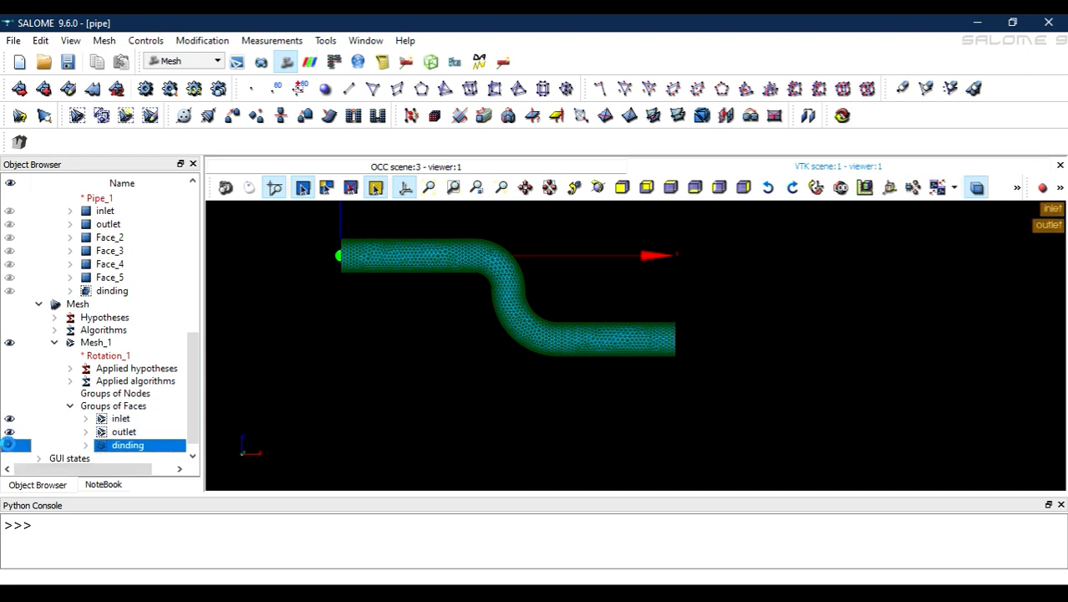
click(9, 342)
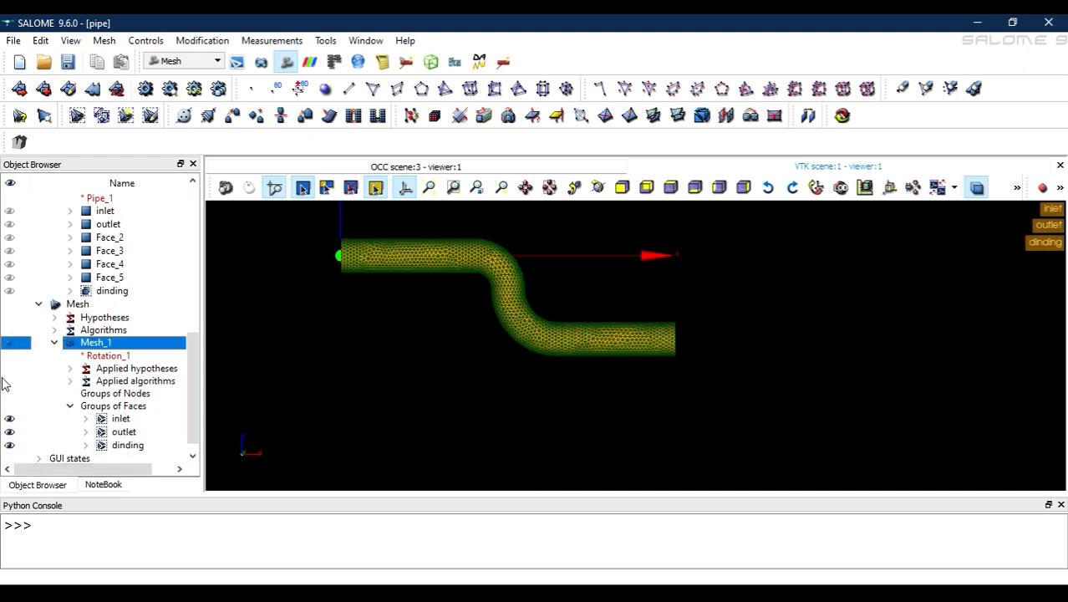
Step: Hide the dinding face group, reset the viewpoint, and highlight the inlet and outlet groups to inspect their locations
click(10, 446)
click(10, 446)
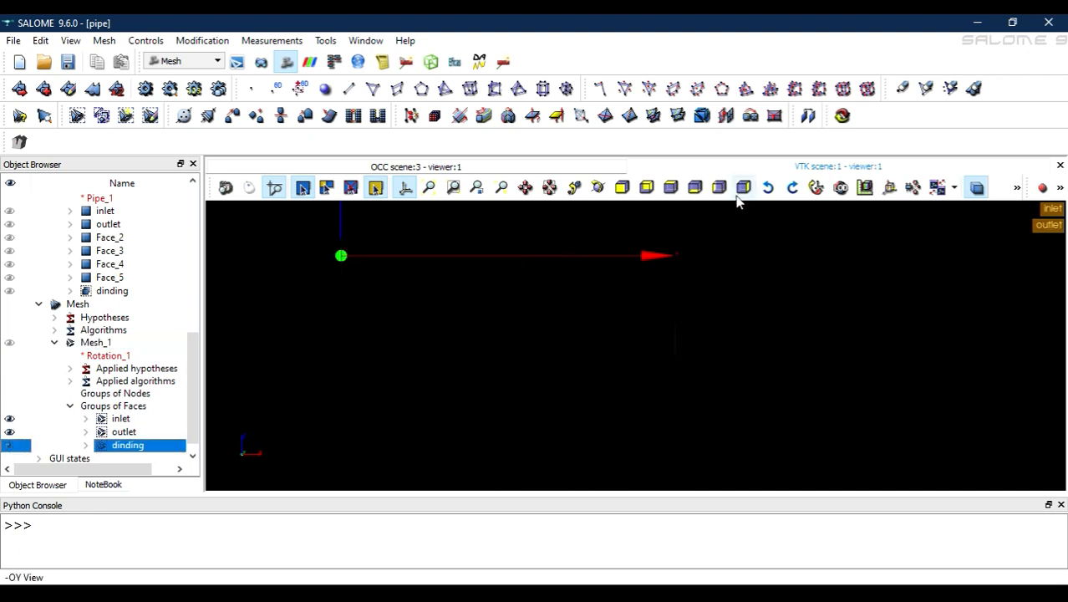
click(819, 188)
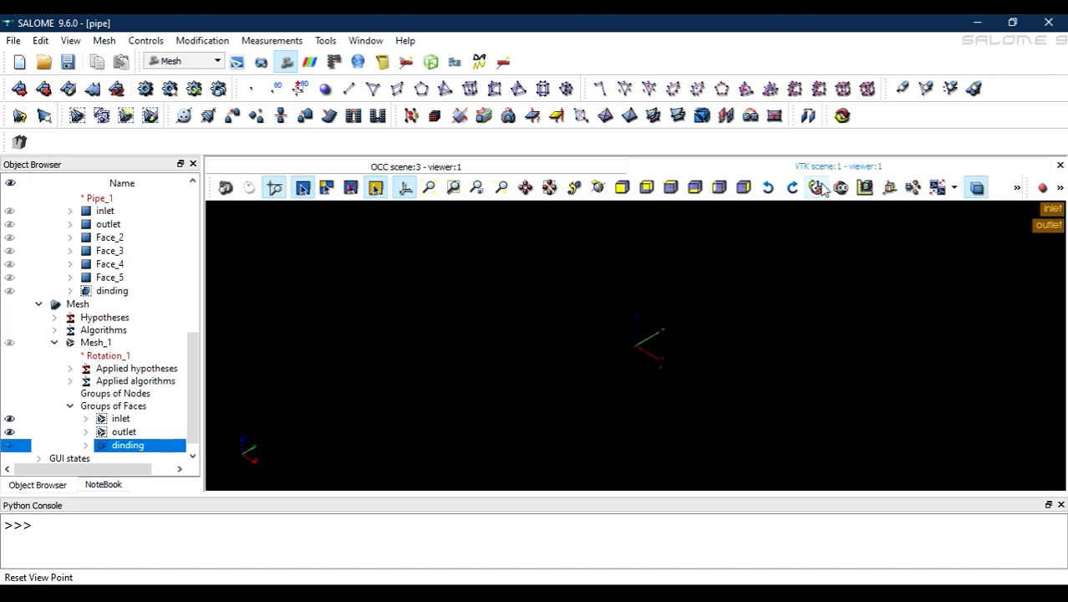
scroll(660, 376, up, 3)
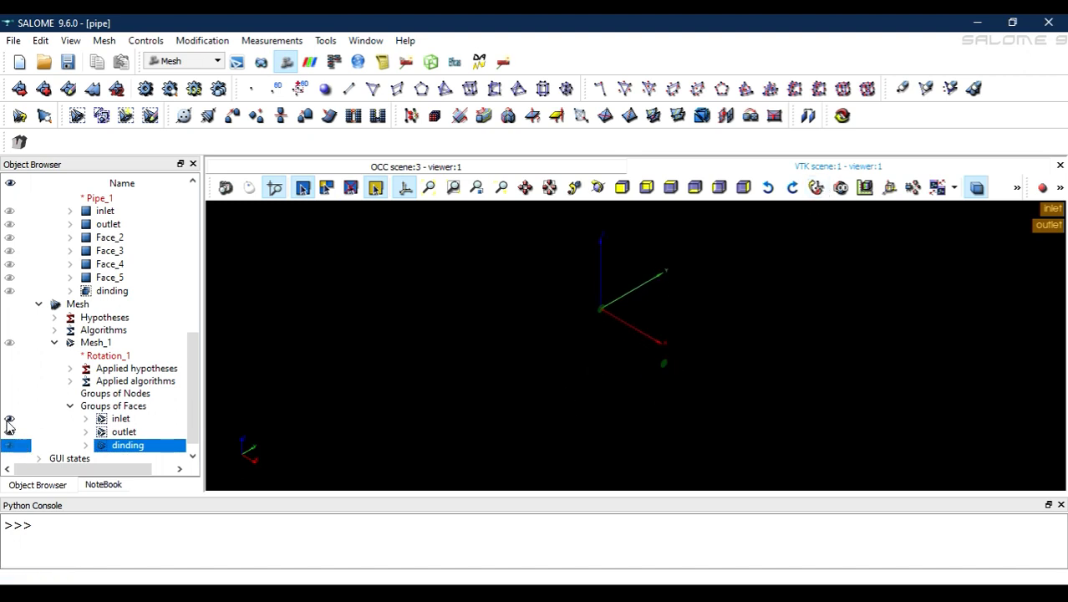
click(119, 423)
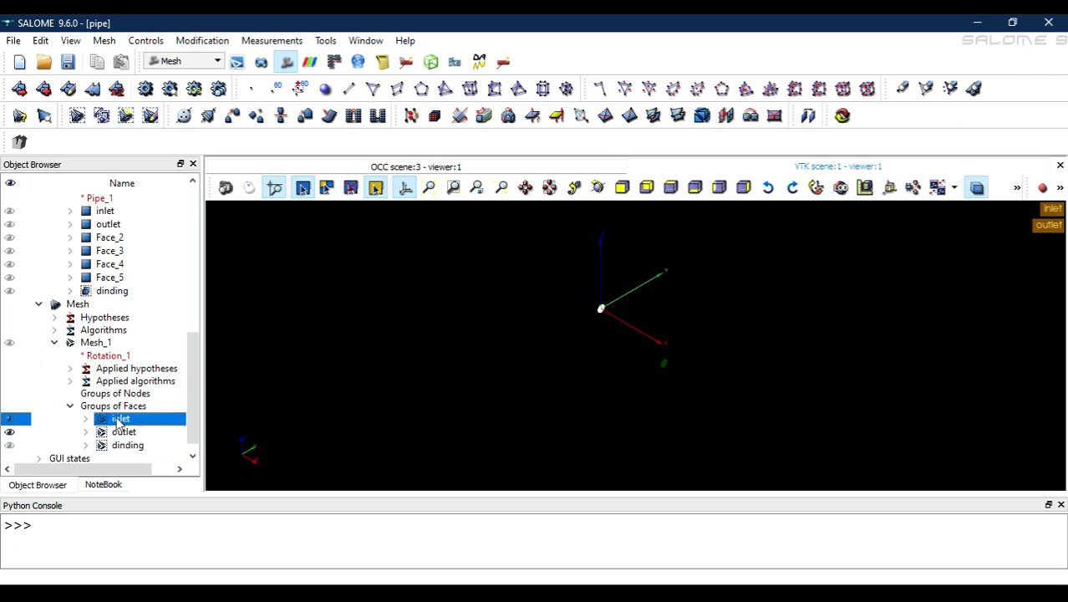
click(99, 436)
Step: Show the dinding face group again and highlight the outlet group to check it against the pipe wall
drag(93, 471, 2, 466)
click(9, 445)
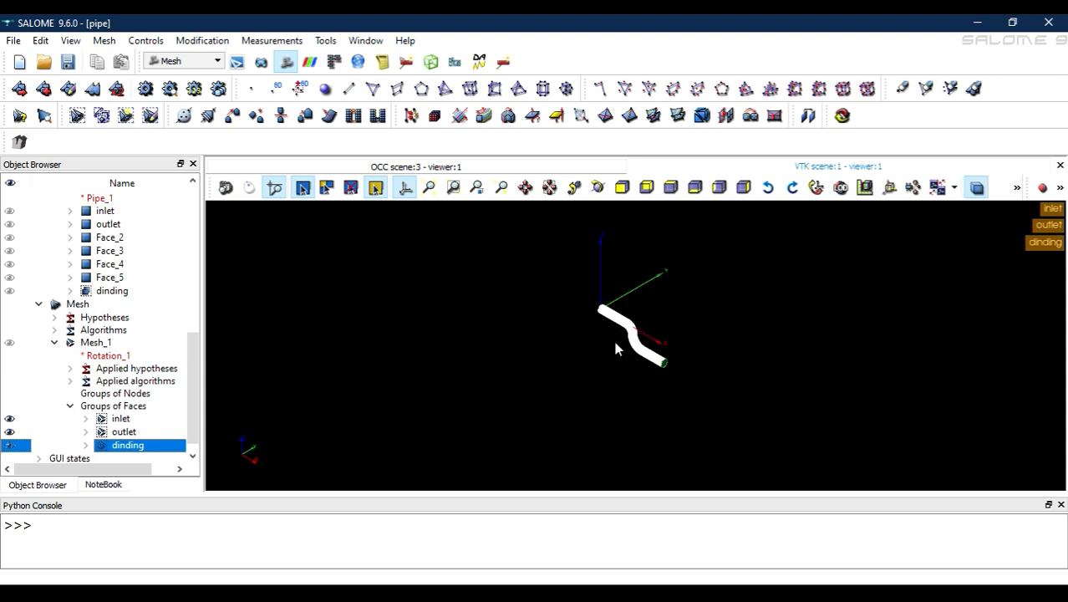
click(129, 431)
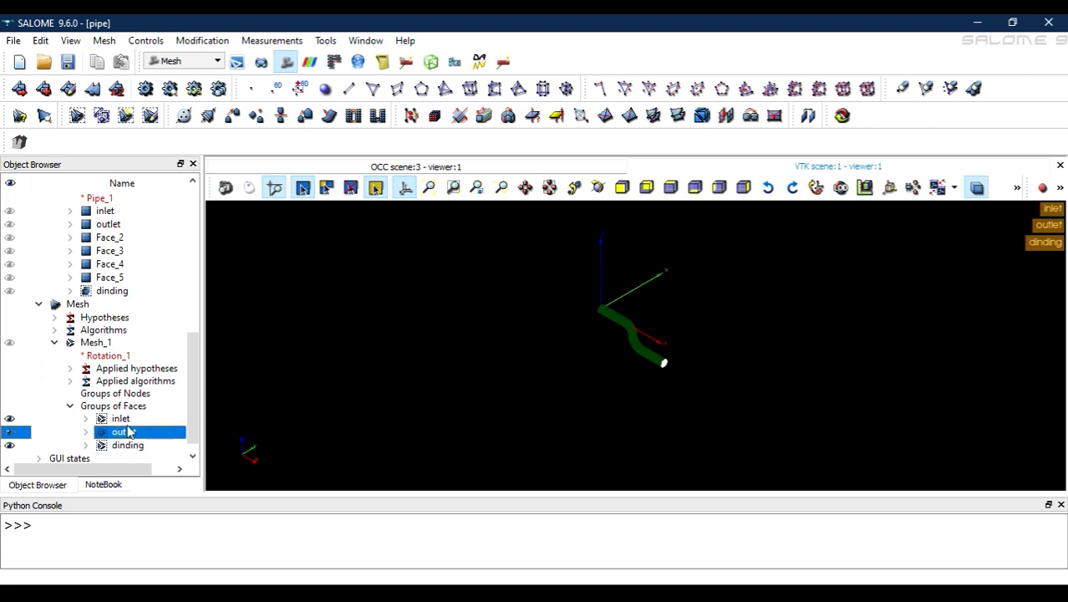
Step: Highlight the inlet, outlet and dinding face groups of Mesh_1 one after another to check their location on the pipe
click(123, 409)
click(123, 421)
click(99, 447)
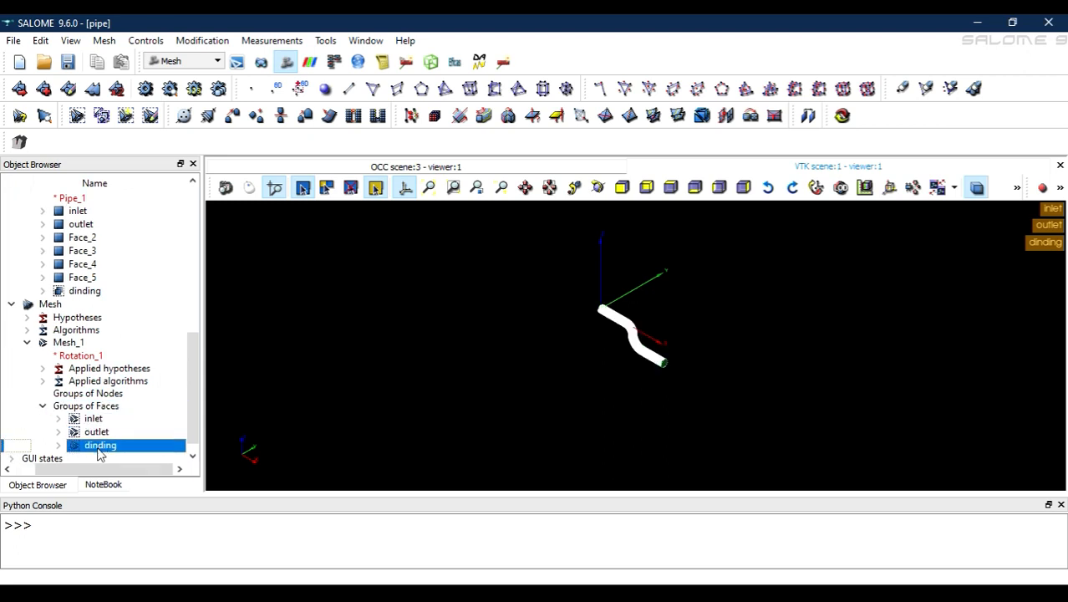
drag(108, 474, 87, 473)
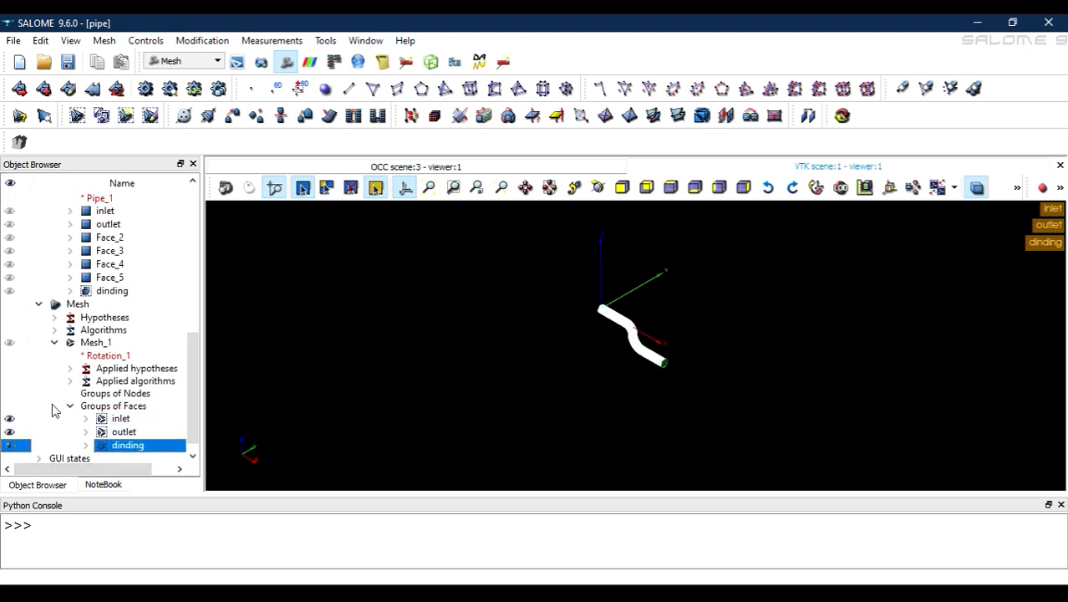
Step: Export Mesh_1 as a UNV file named pipe_mesh in the D:\salome_tutorial folder
click(13, 343)
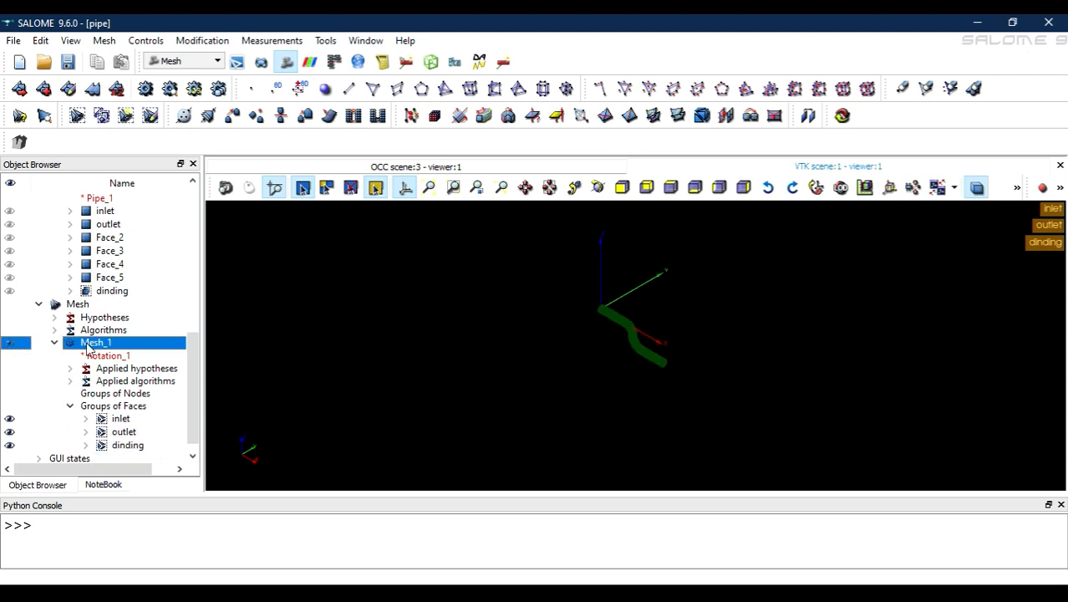
right_click(89, 349)
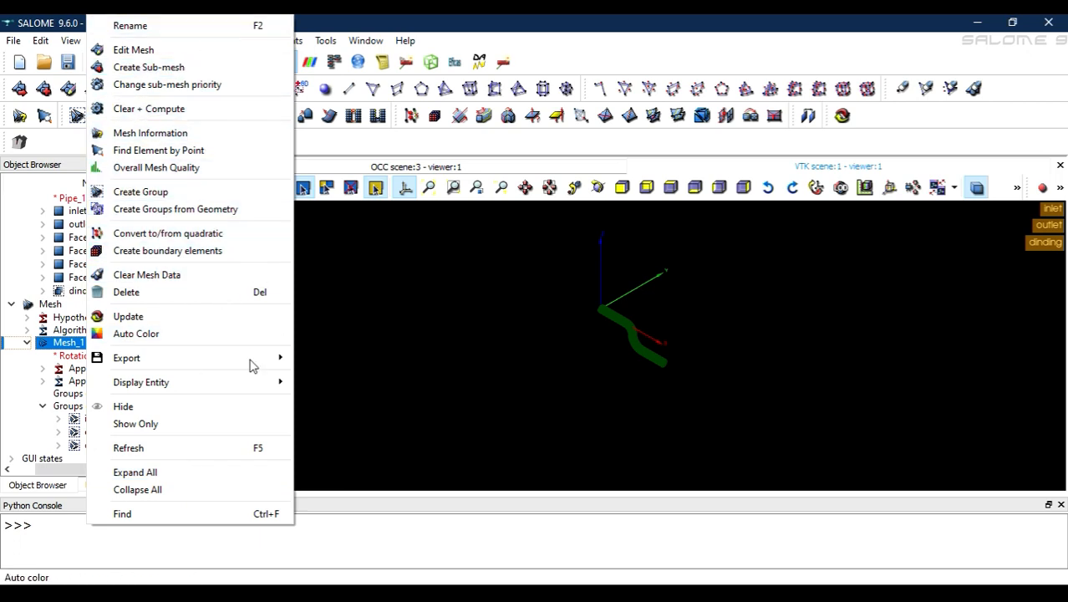
mouse_move(269, 360)
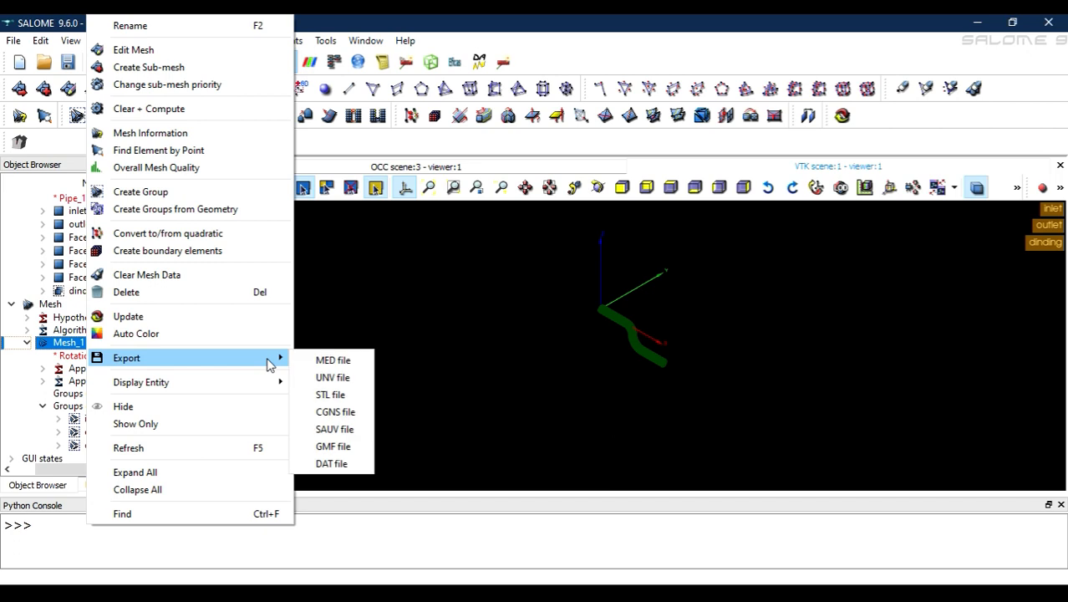
click(331, 377)
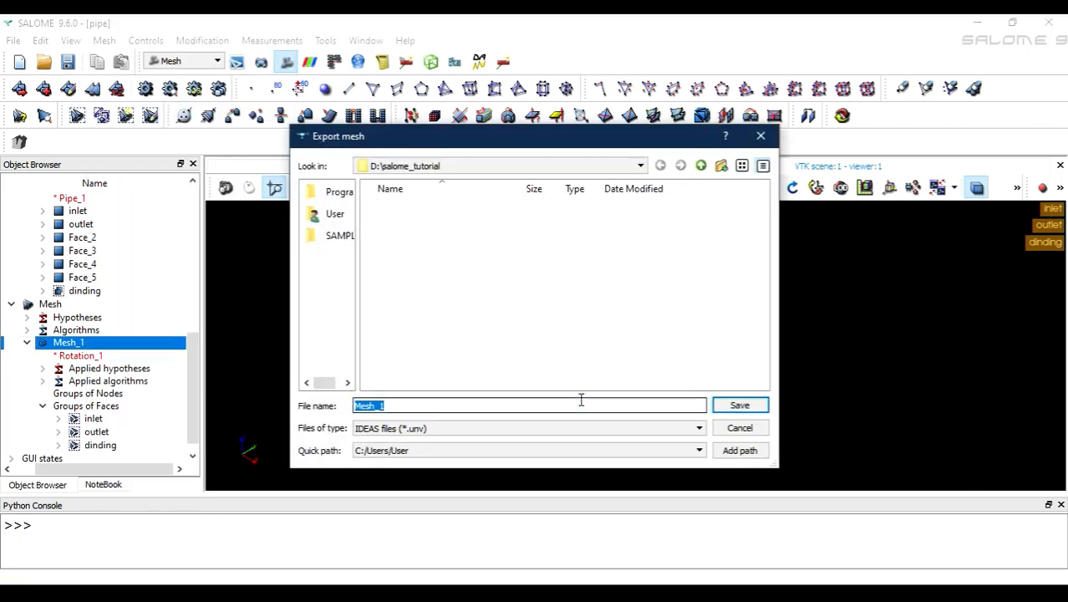
text(pipe_m)
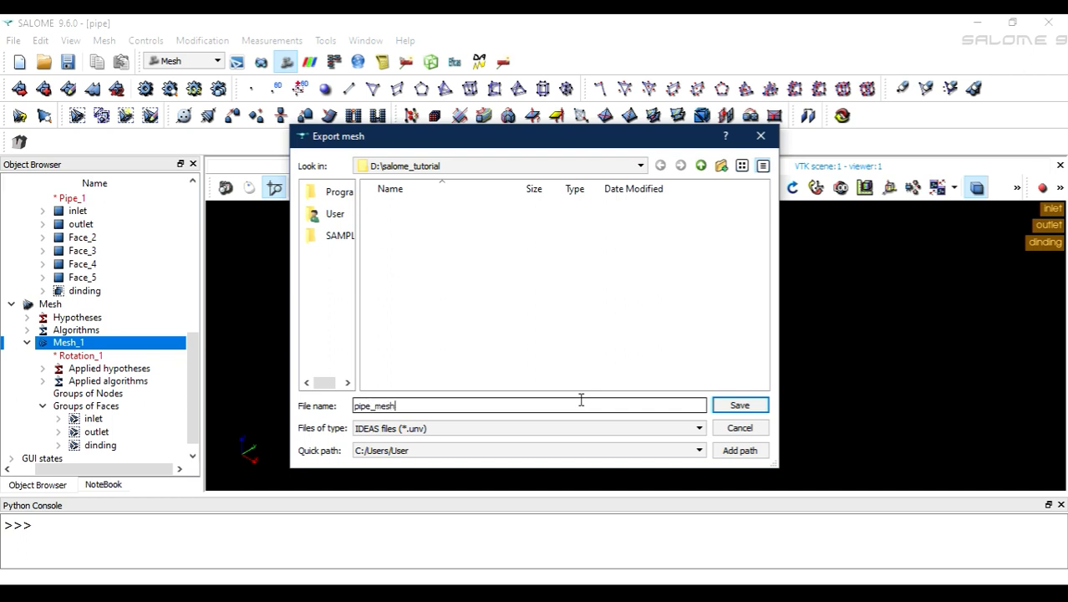
click(722, 407)
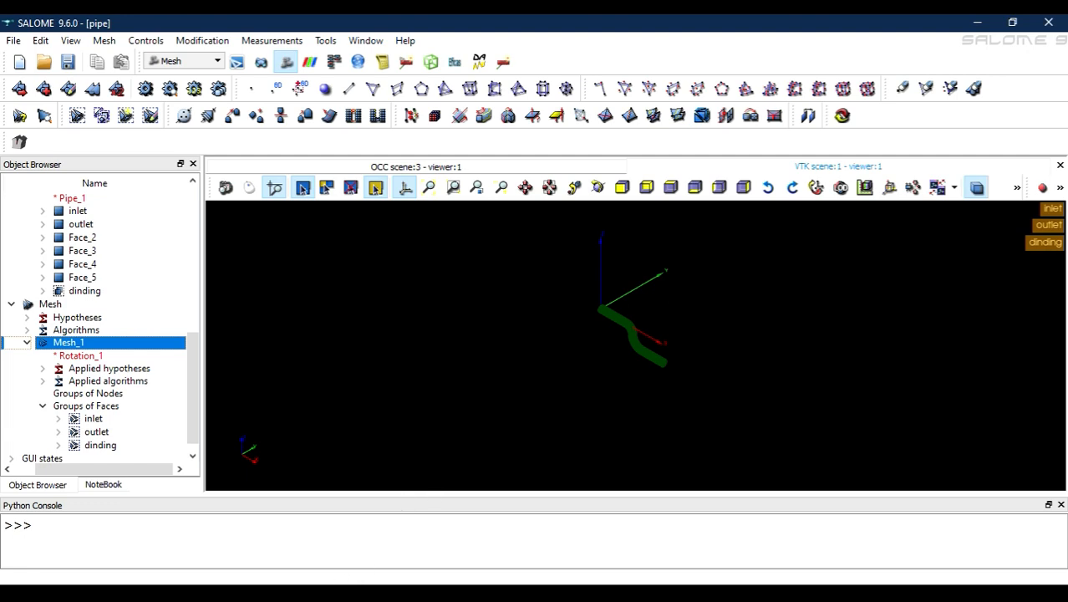
Step: Switch to the salome_tutorial folder in File Explorer and open pipe_mesh.unv in Notepad++ to view its contents
click(417, 526)
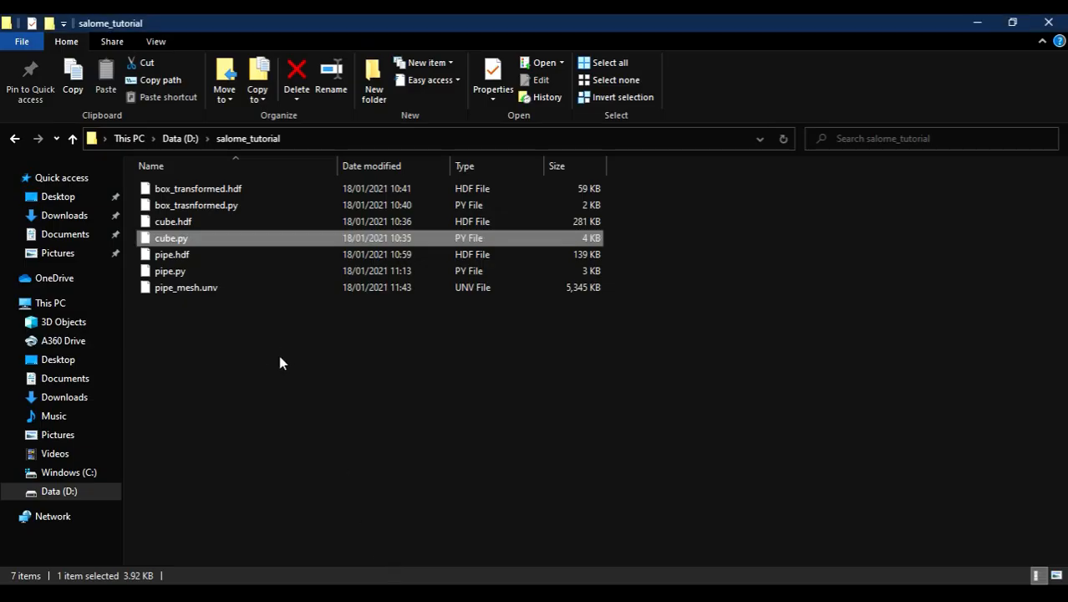
click(202, 293)
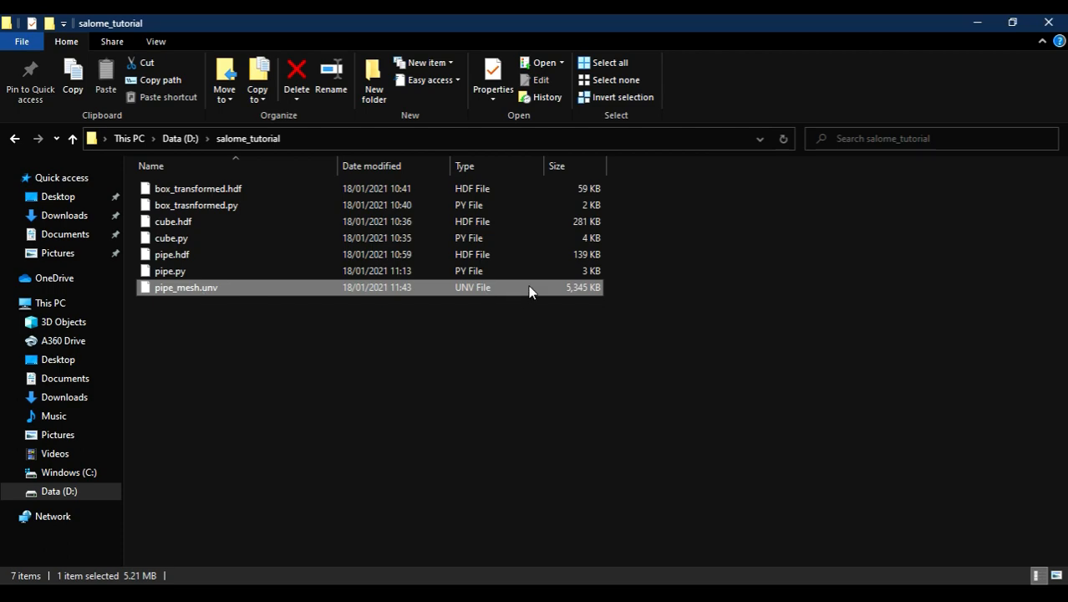
right_click(240, 300)
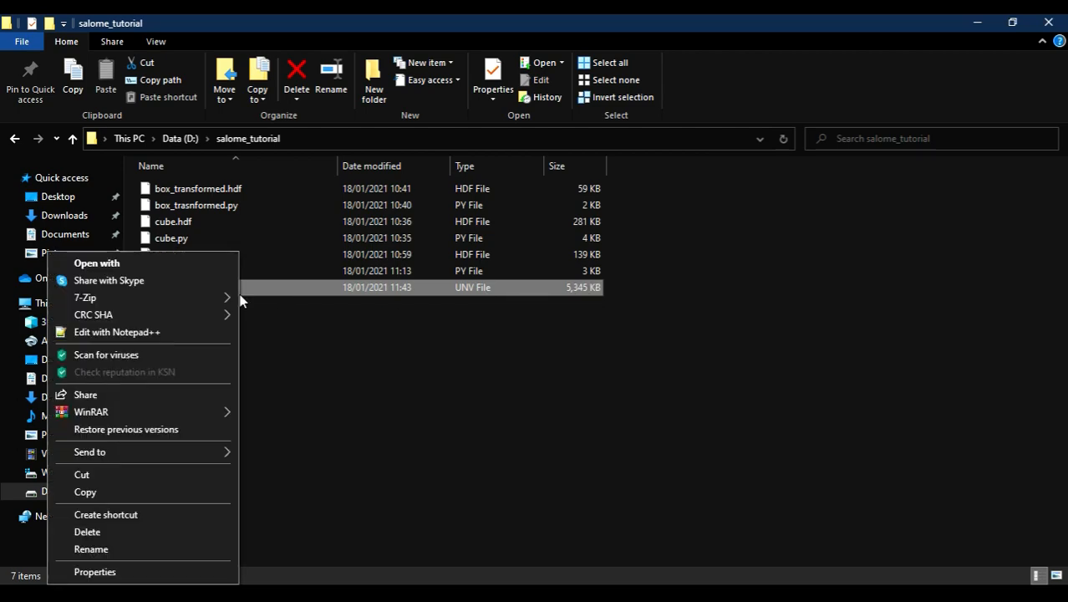
click(175, 331)
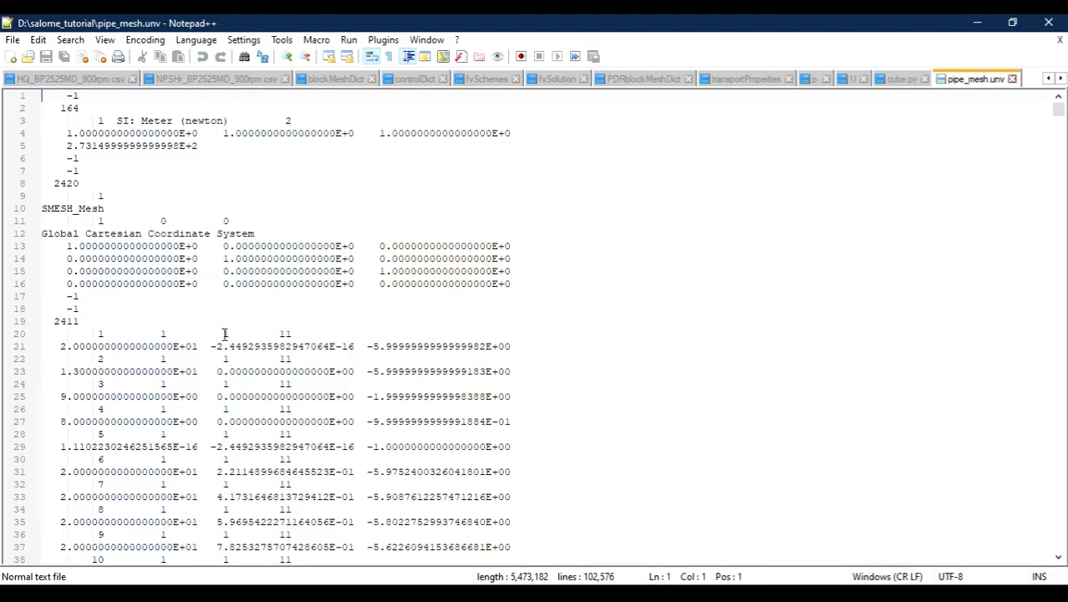
scroll(159, 259, down, 12)
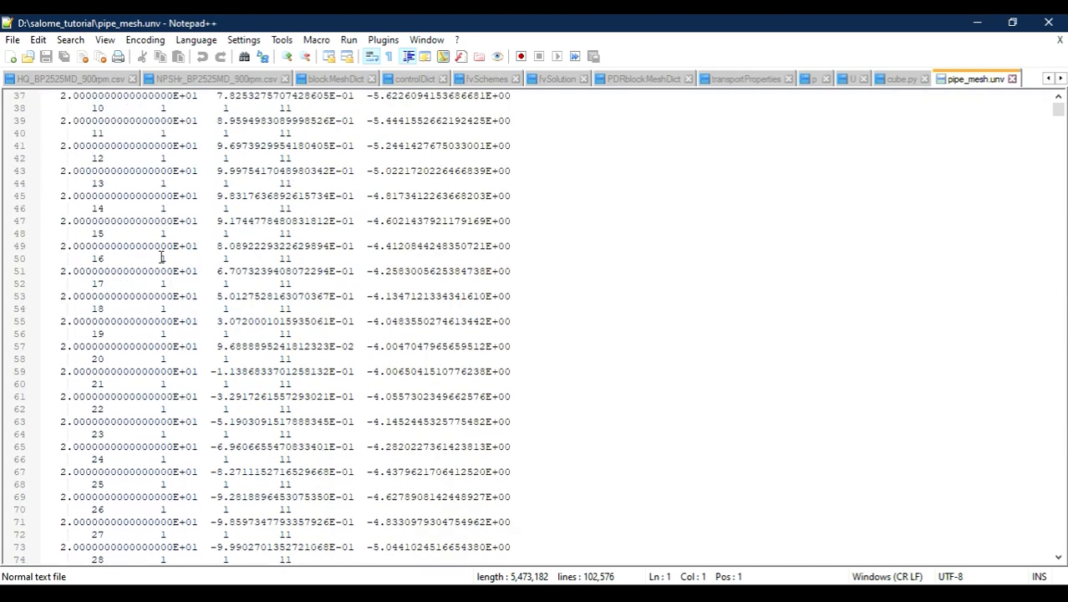
Step: Search pipe_mesh.unv for the group names inlet, outlet and dinding, and return to the start of the file
key(ctrl+f)
text(i)
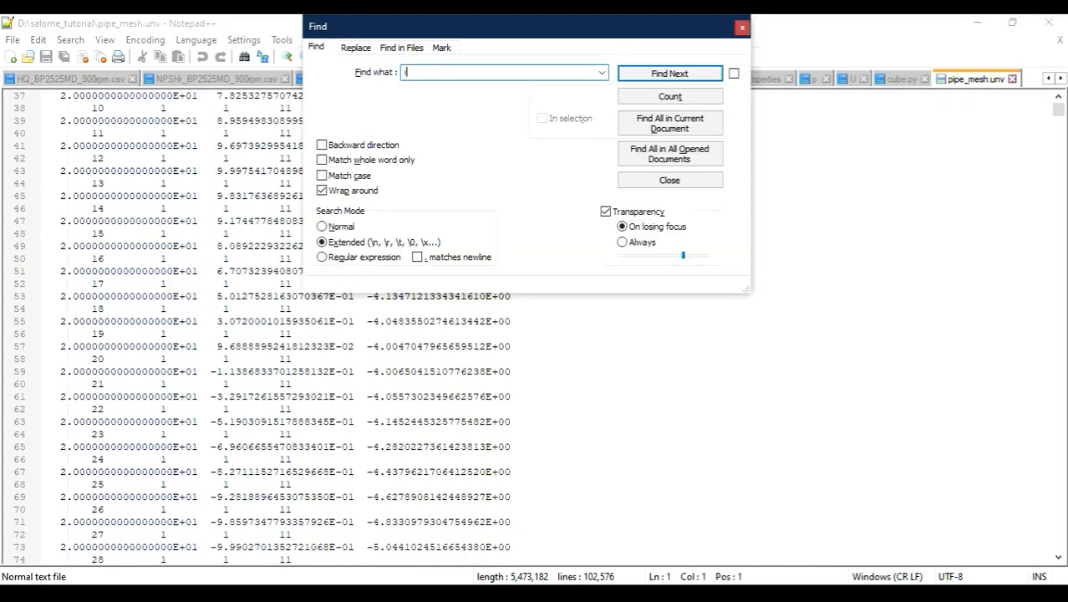
text(nlet)
key(Return)
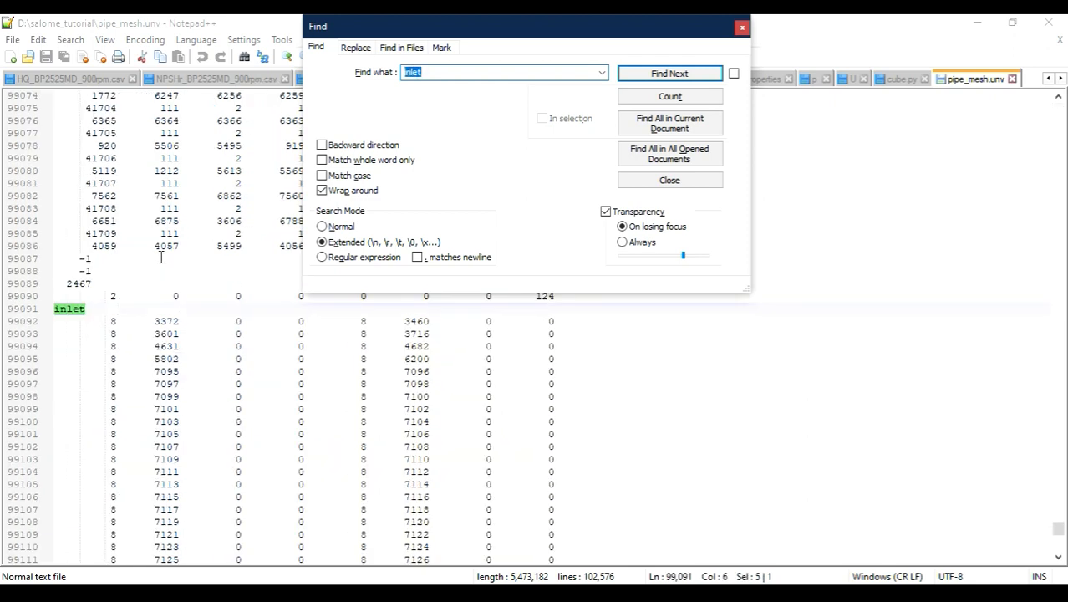
key(BackSpace)
text(tle)
key(Return)
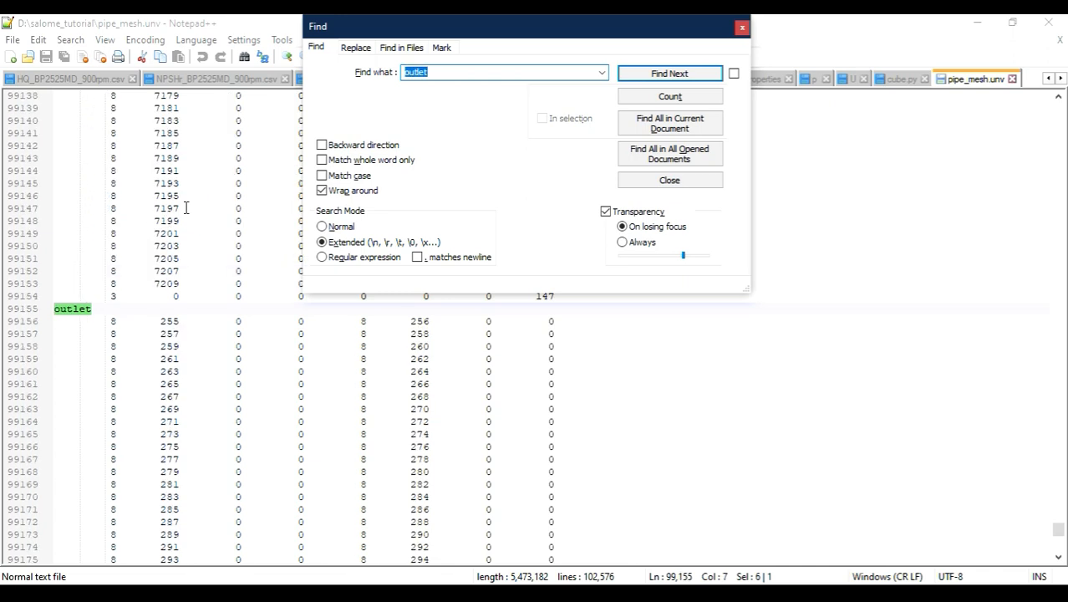
text(dinding)
key(Return)
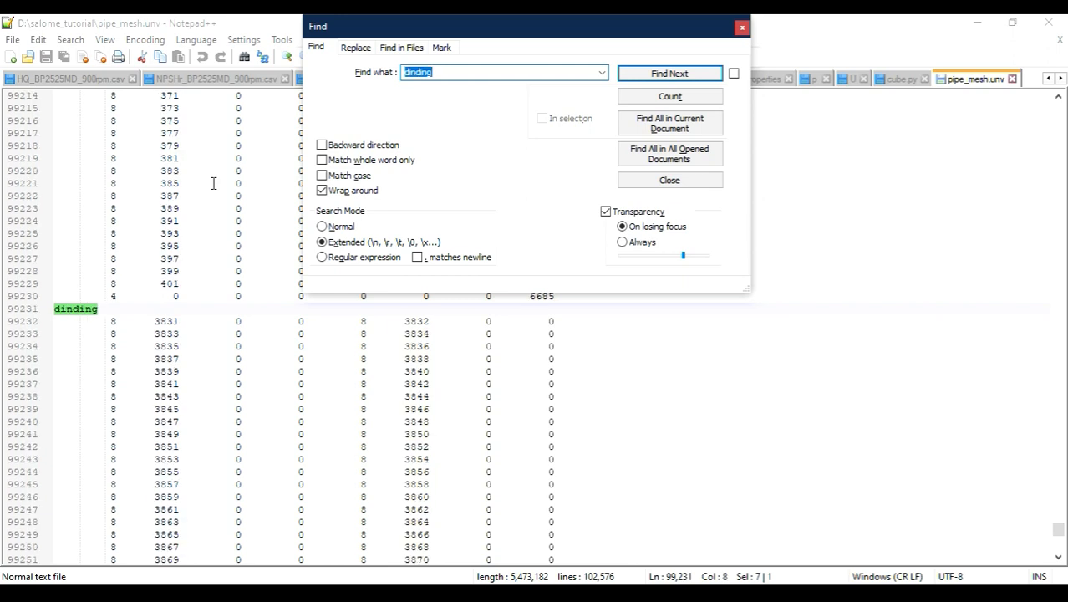
click(647, 180)
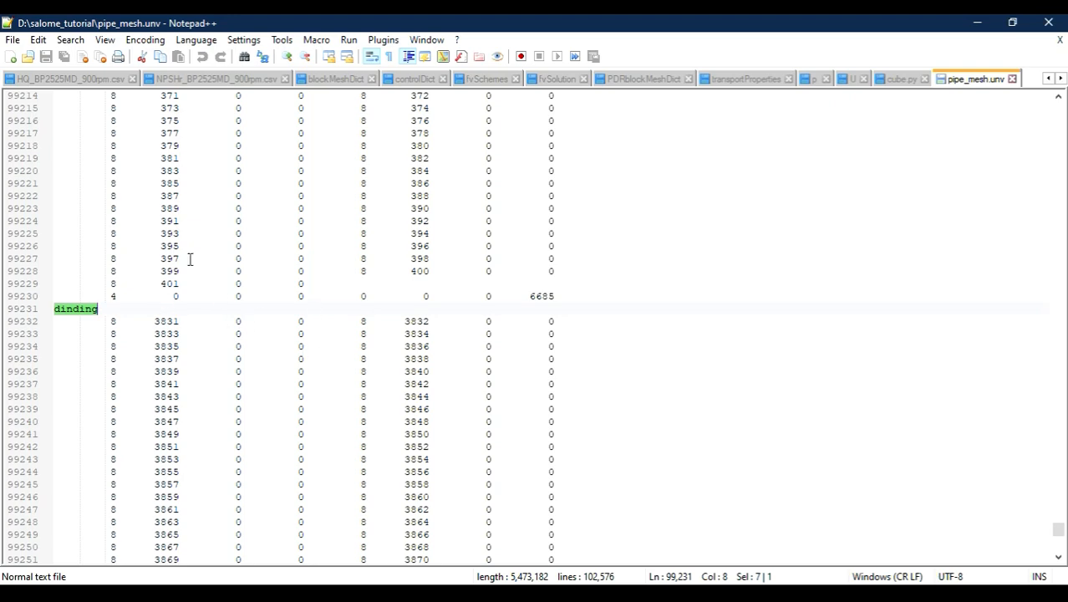
drag(1058, 525, 1057, 107)
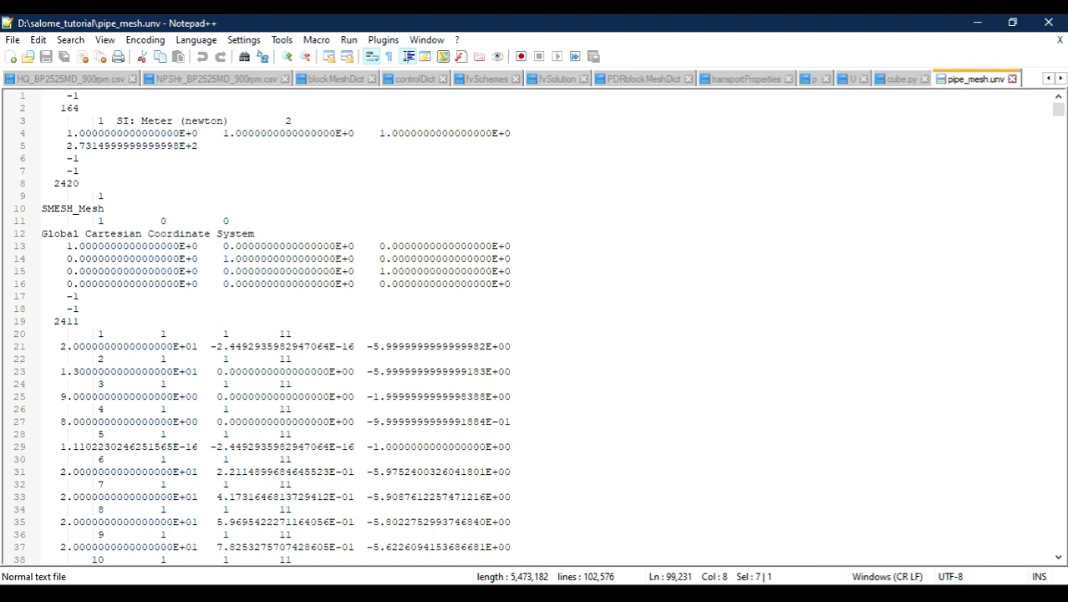
Step: Switch back to SALOME and activate the Geometry module in an empty study
key(alt+Tab)
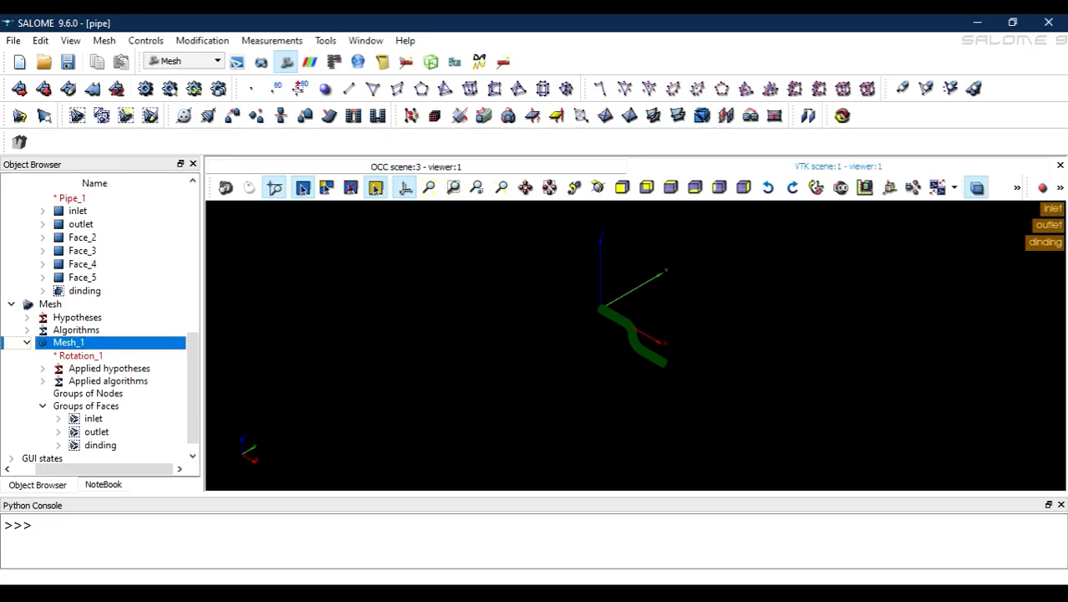
scroll(635, 371, up, 10)
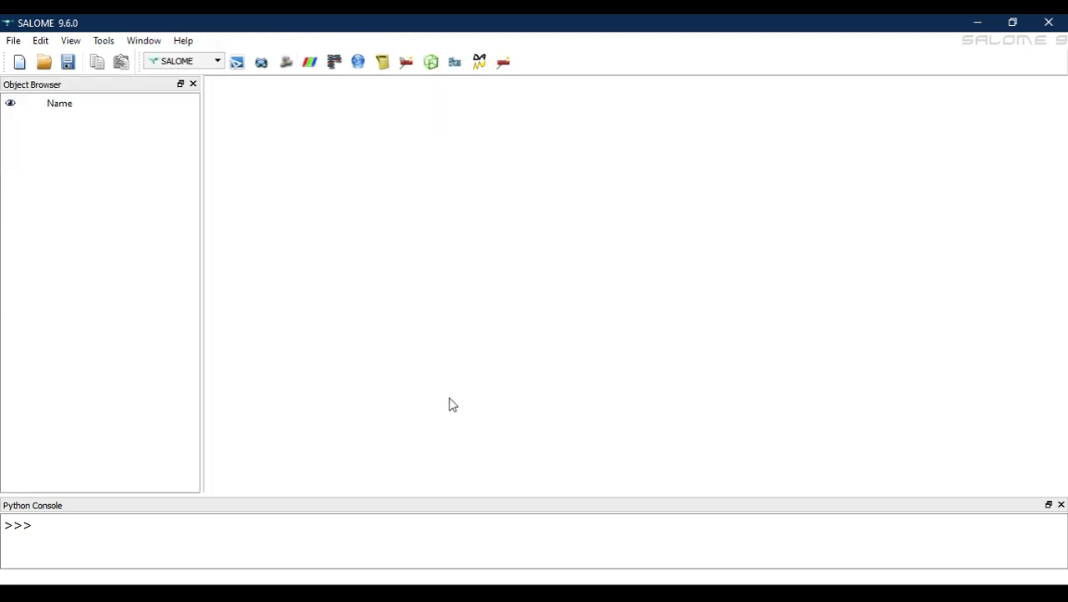
click(210, 63)
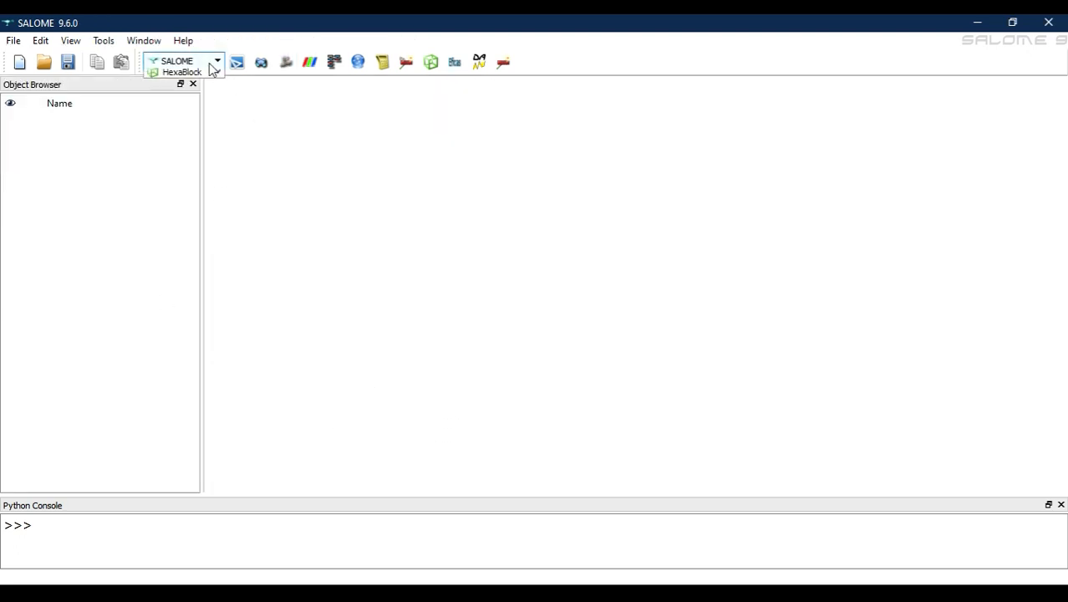
click(192, 100)
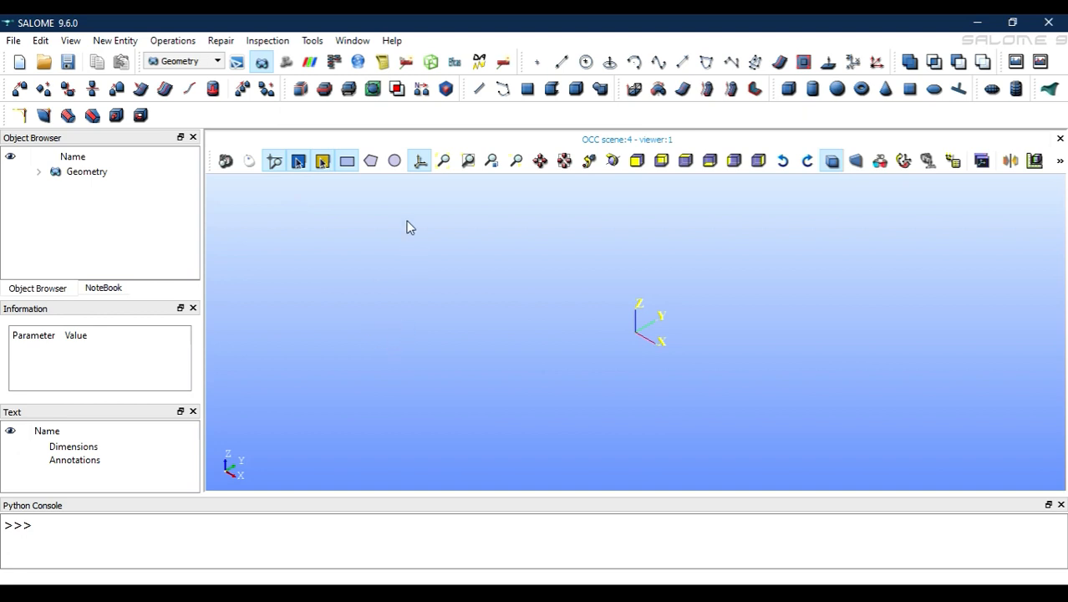
scroll(655, 328, up, 4)
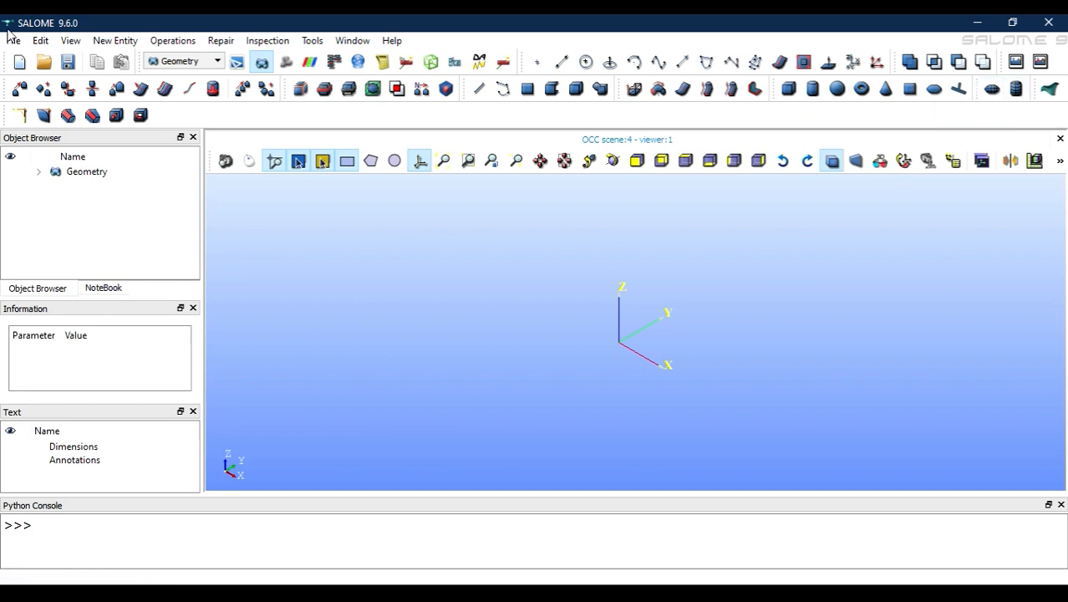
Step: Start constructing a Divided Disk from the block entities and set its orientation to OYZ
click(102, 41)
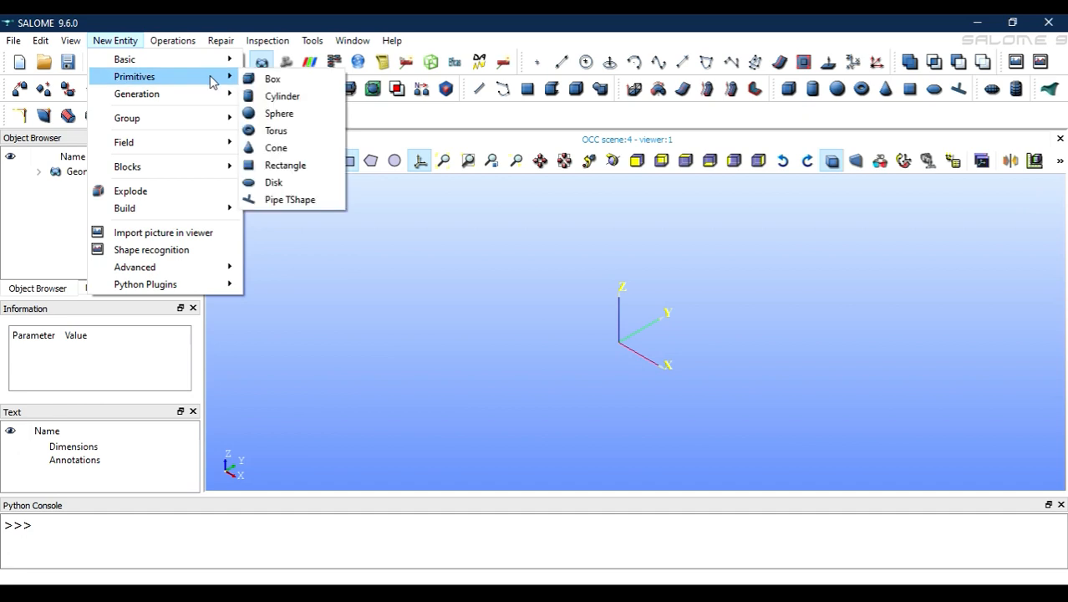
mouse_move(214, 63)
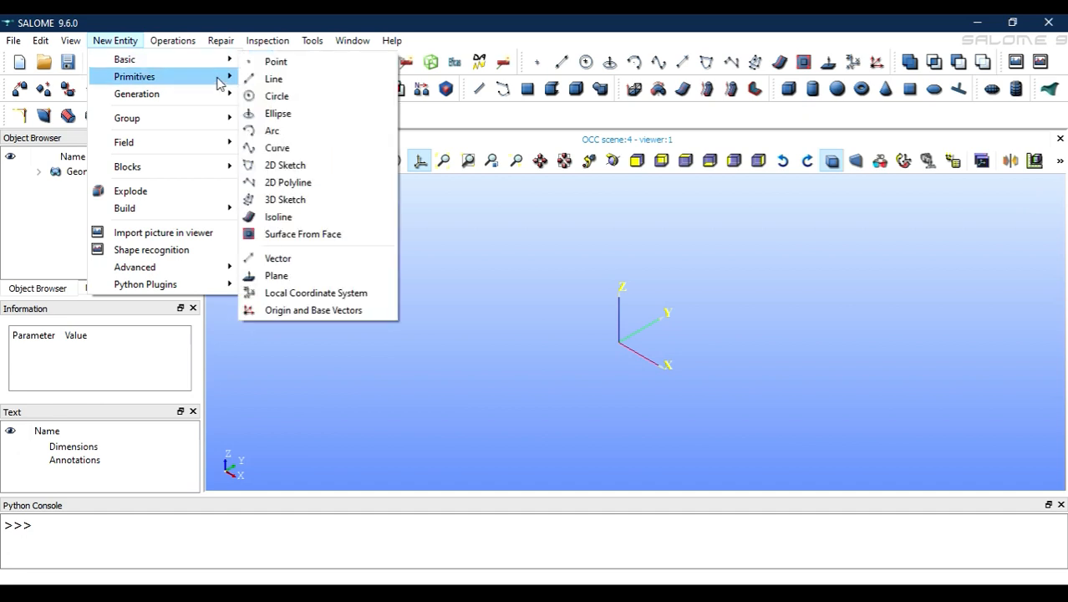
mouse_move(219, 104)
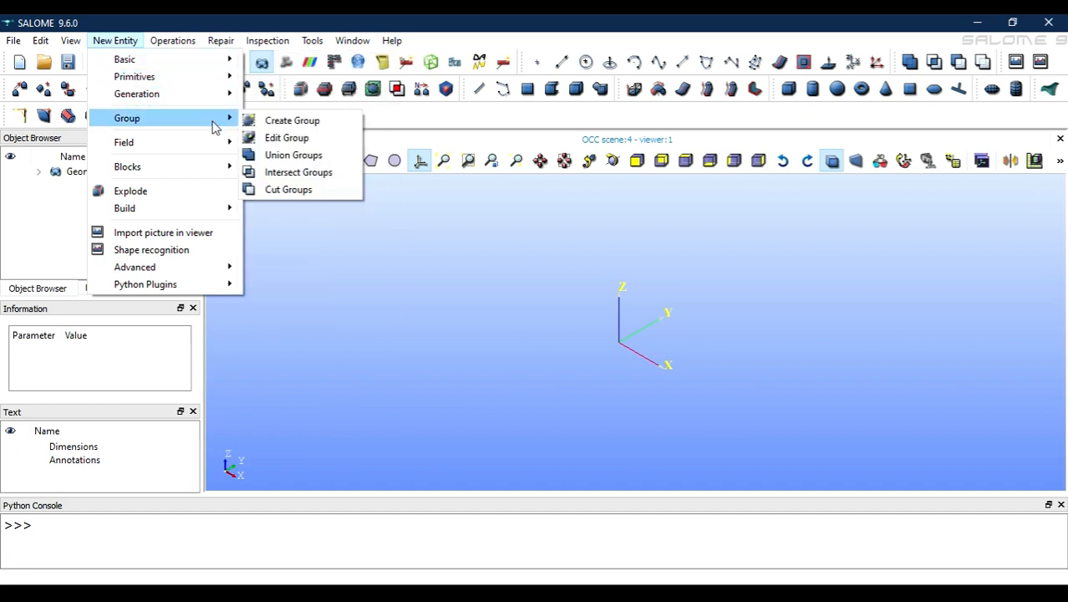
mouse_move(209, 151)
mouse_move(209, 171)
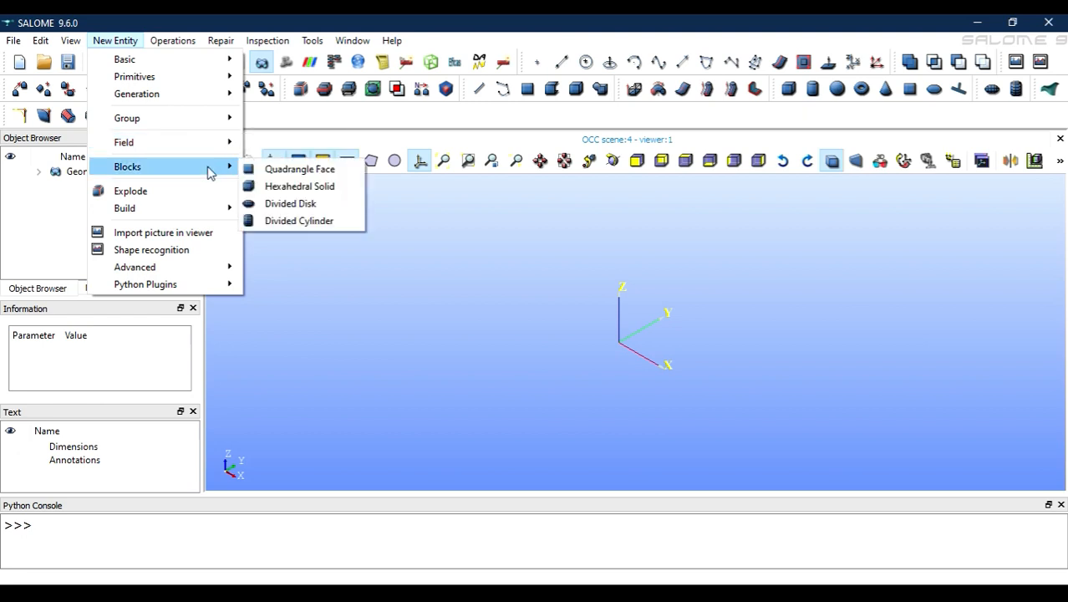
click(278, 209)
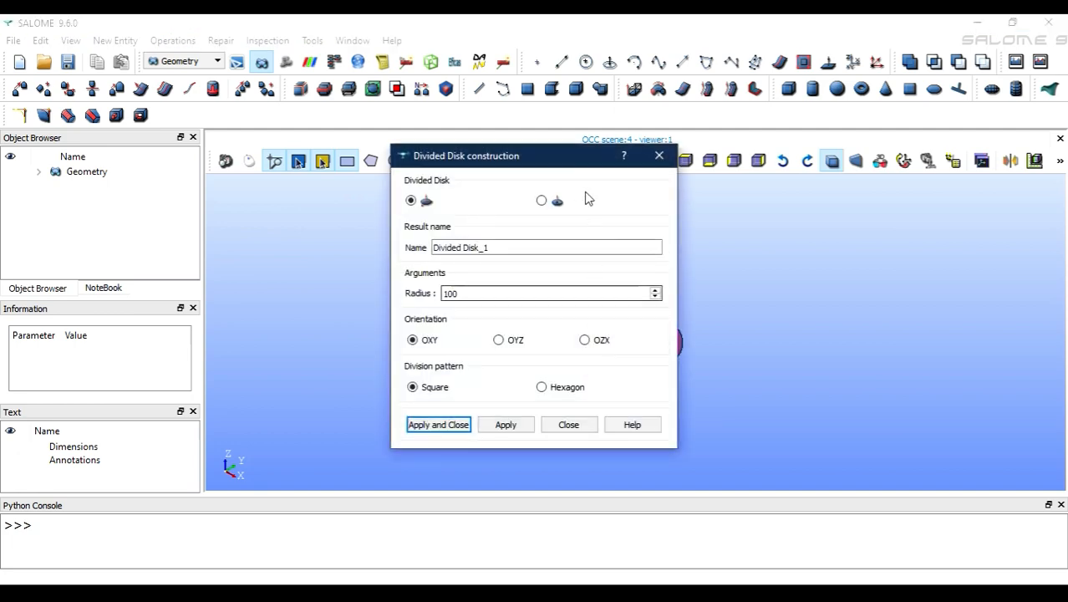
drag(550, 157, 389, 147)
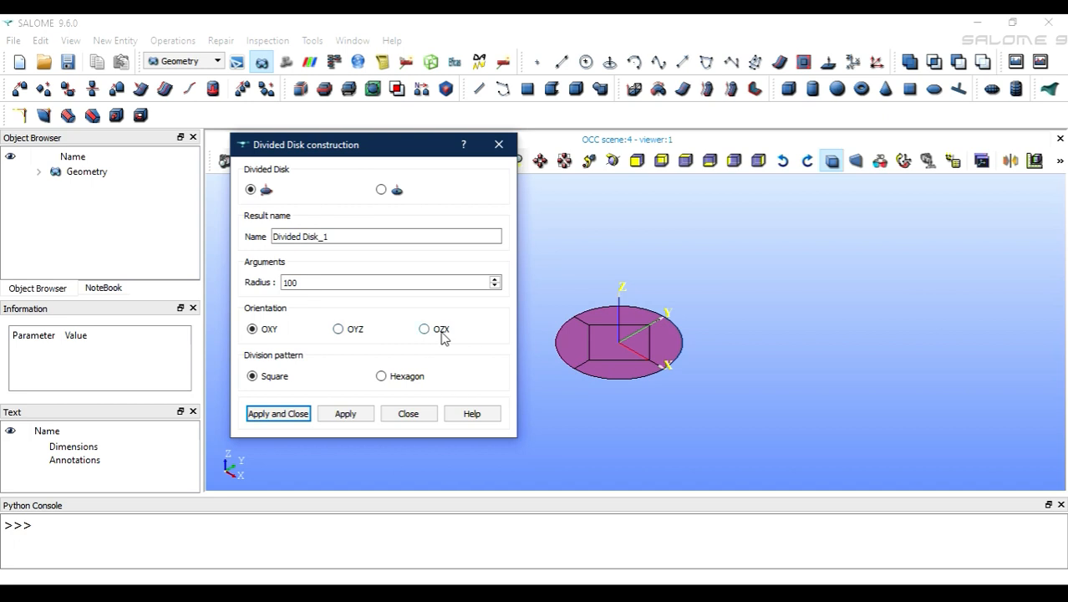
click(340, 330)
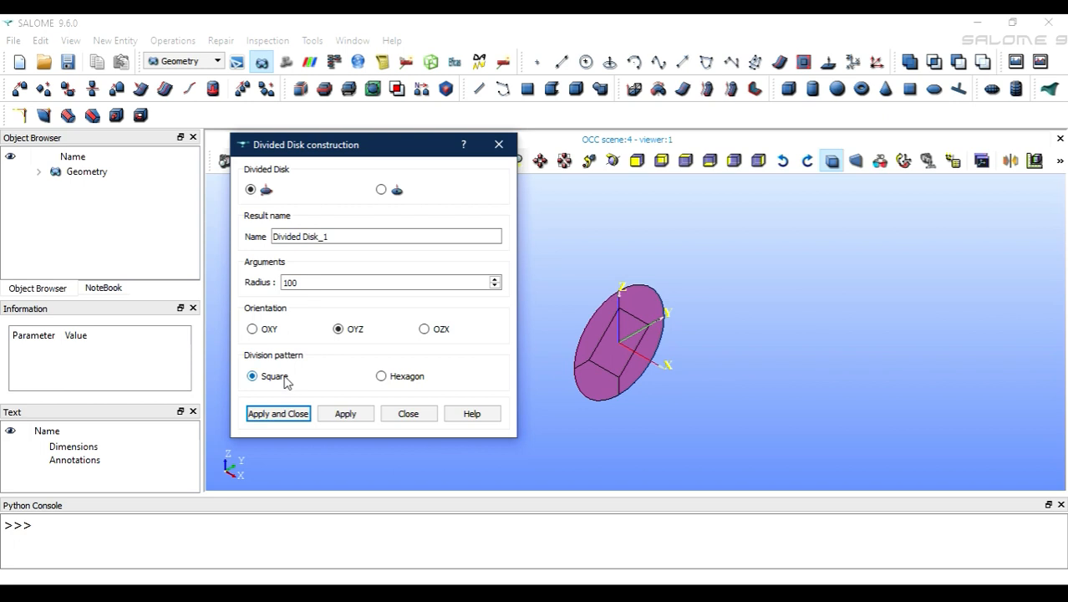
Step: Create the divided disk with a radius of 1 and the Square division pattern
click(395, 377)
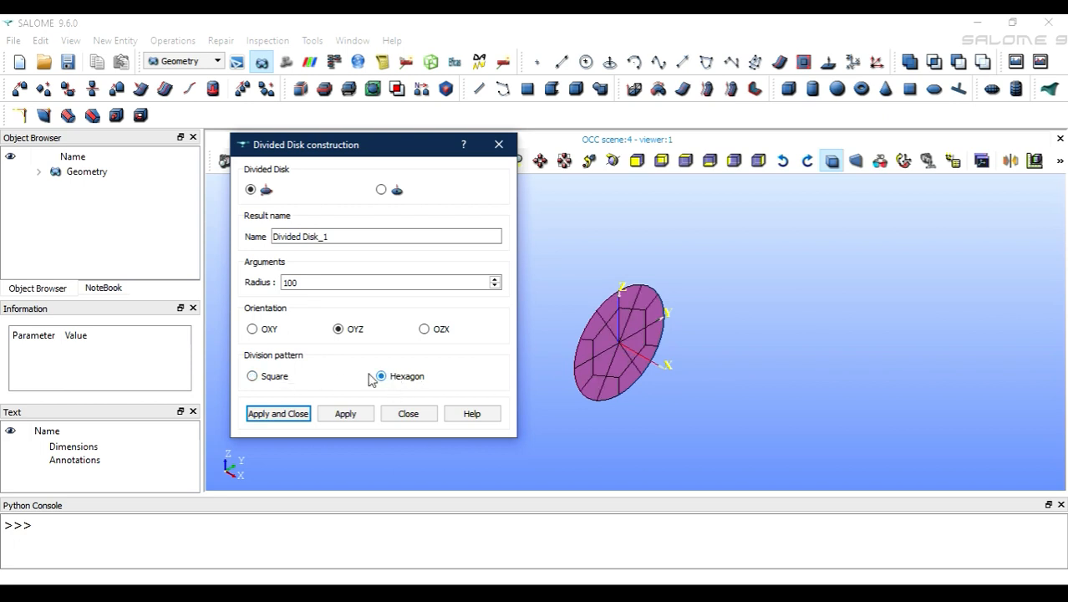
click(279, 381)
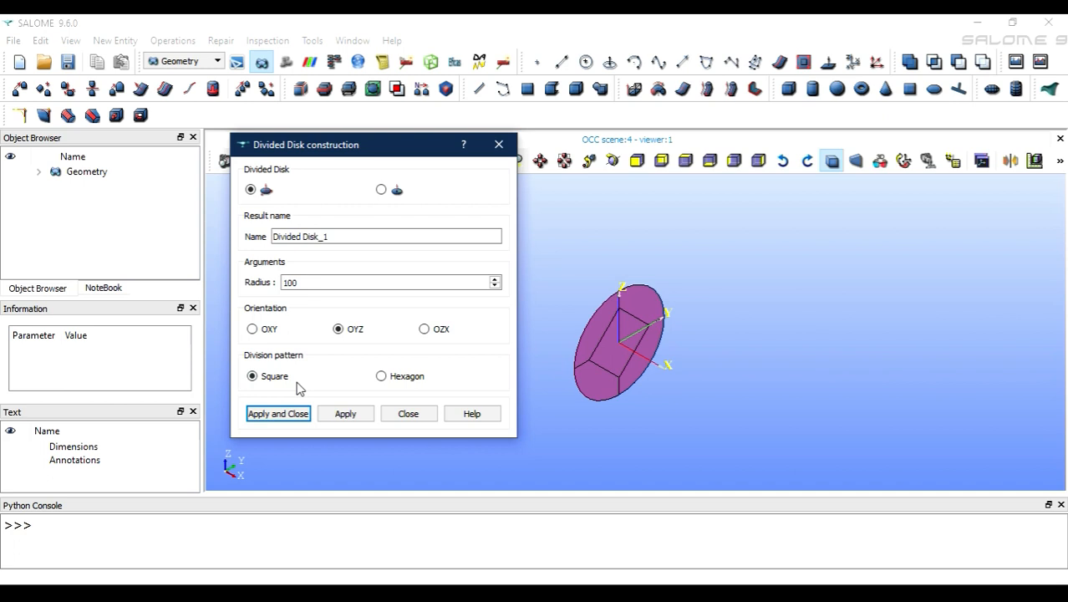
double_click(352, 289)
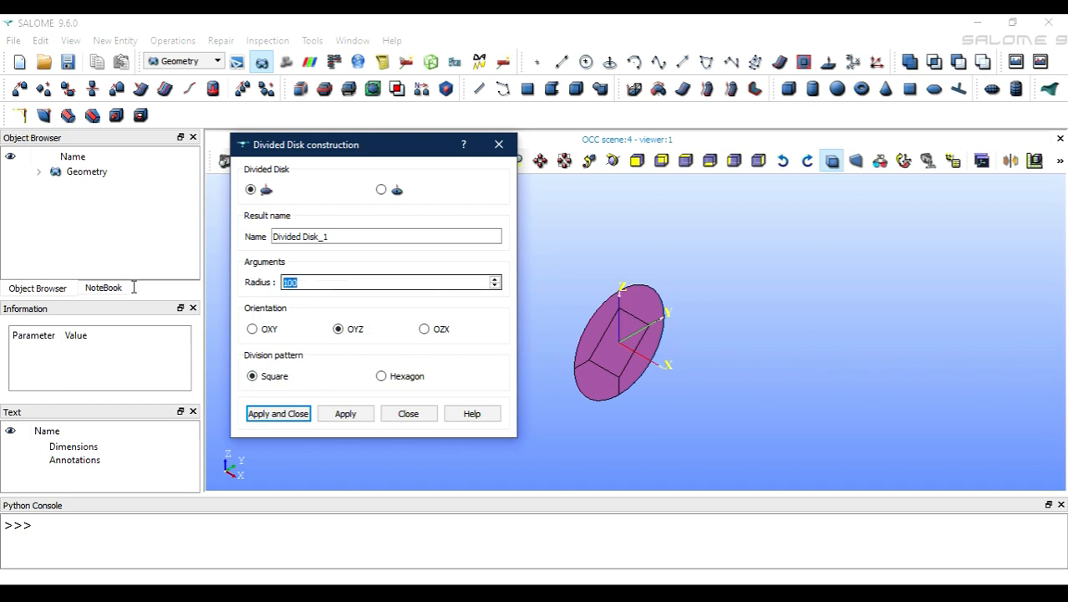
text(1)
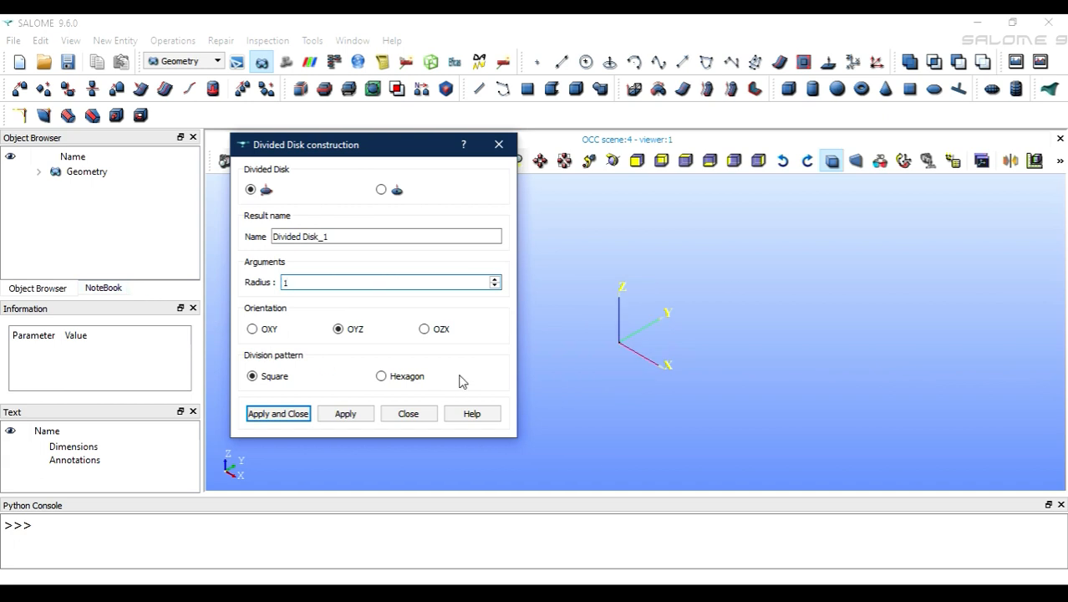
click(603, 305)
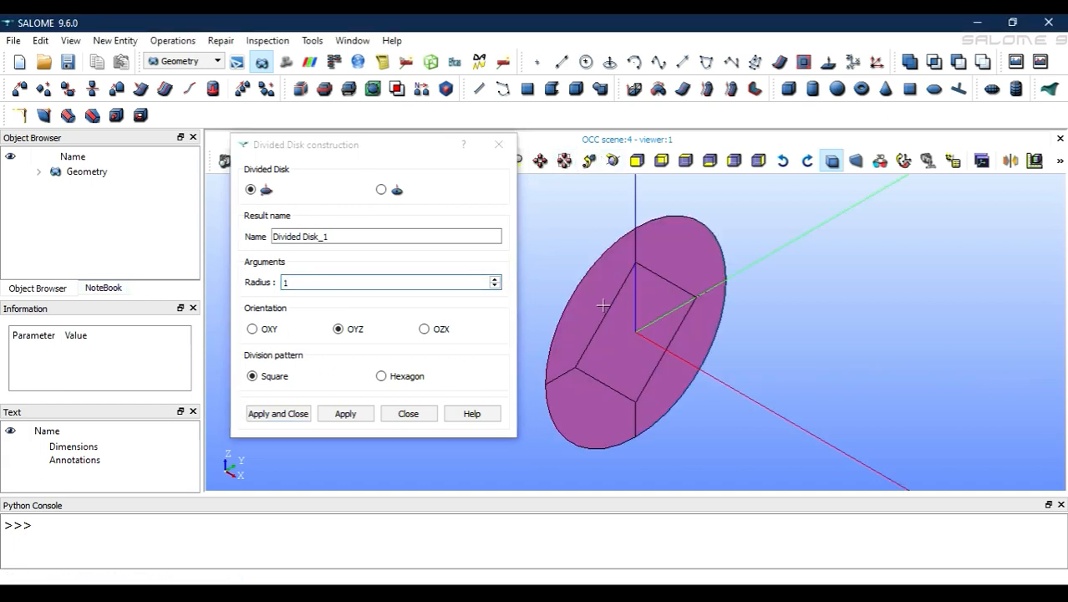
click(277, 413)
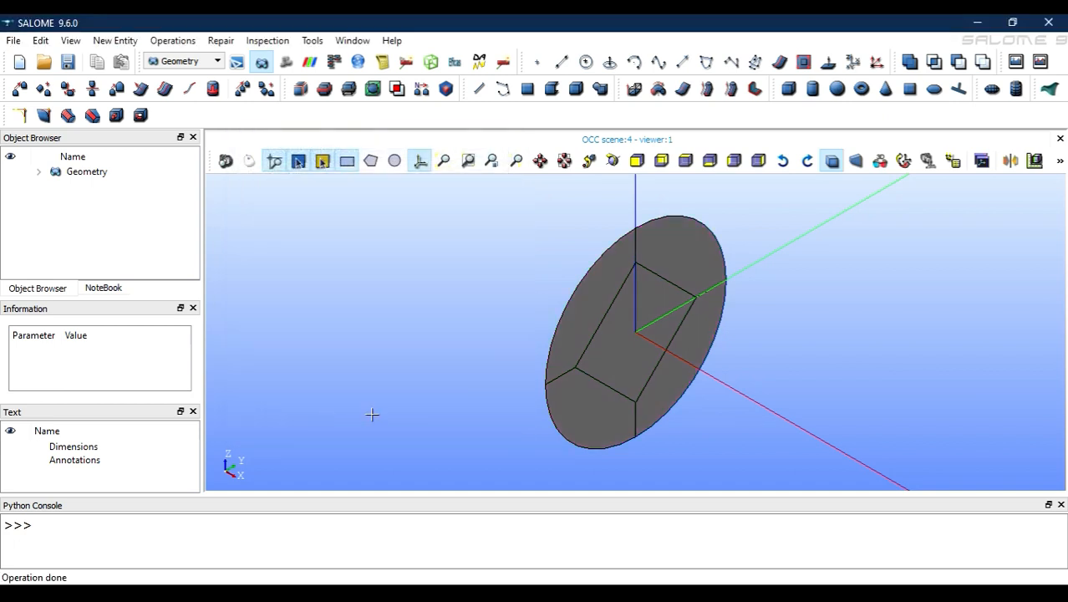
Step: Construct a point at X 10, Y 0, Z 0
scroll(664, 354, down, 5)
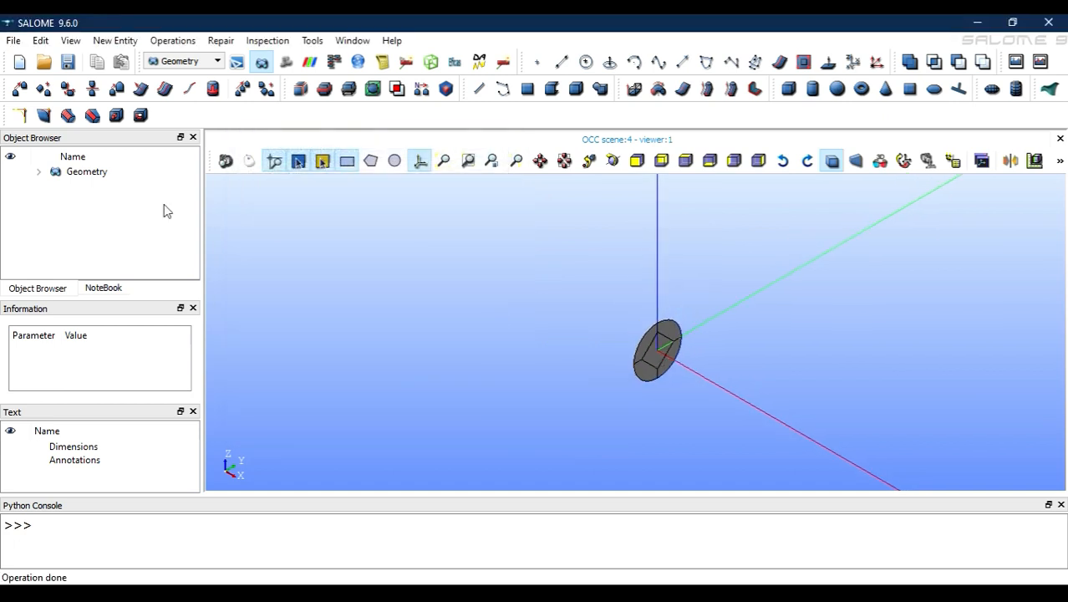
click(538, 61)
double_click(436, 320)
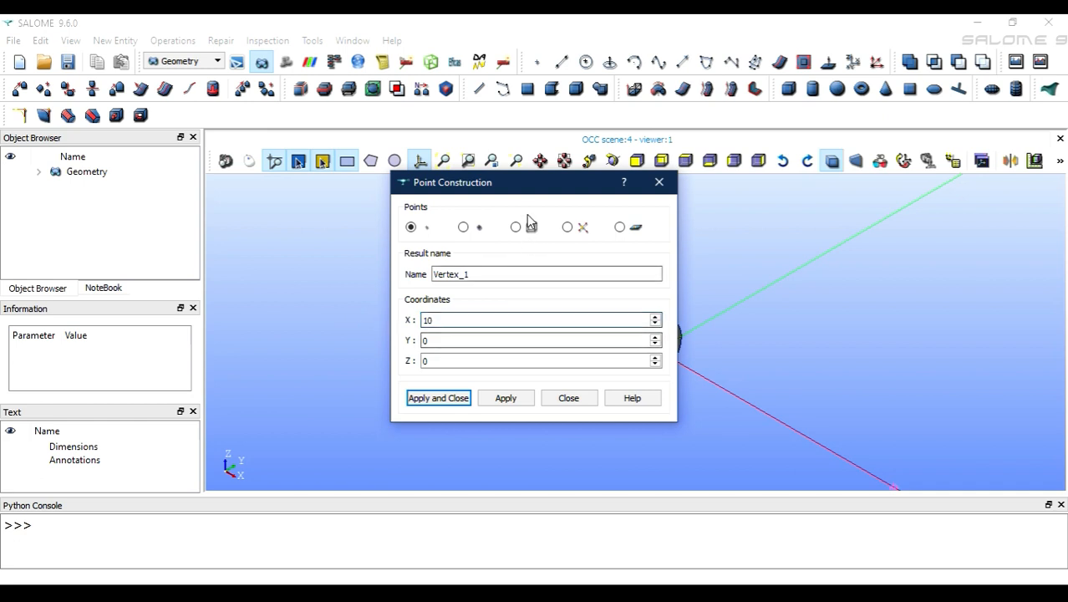
click(499, 399)
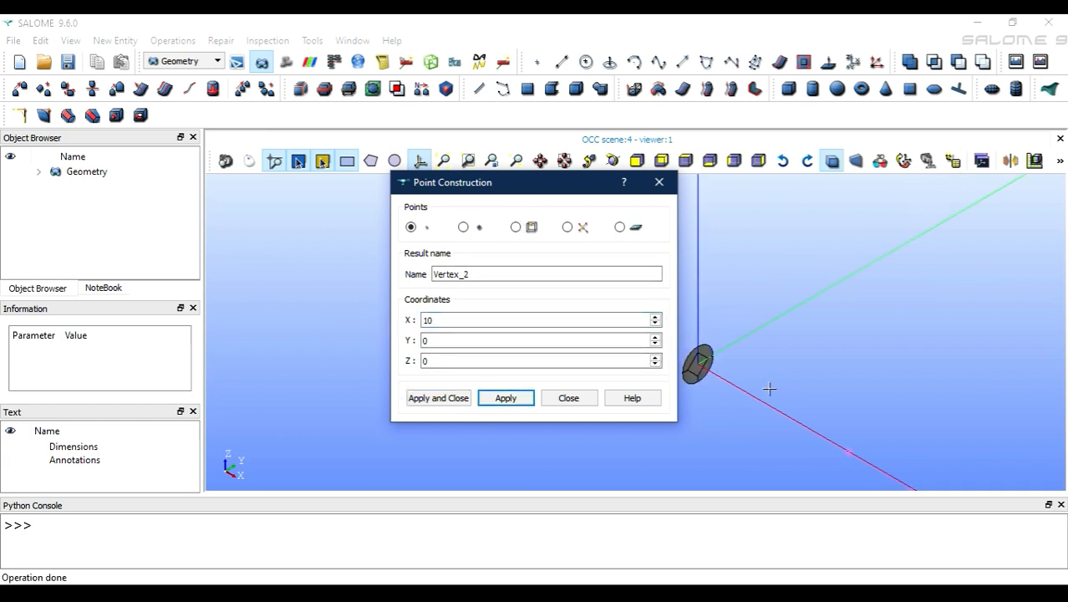
Step: Construct a second point at X 10, Y 0, Z -5
scroll(769, 389, down, 1)
double_click(431, 360)
text(-5)
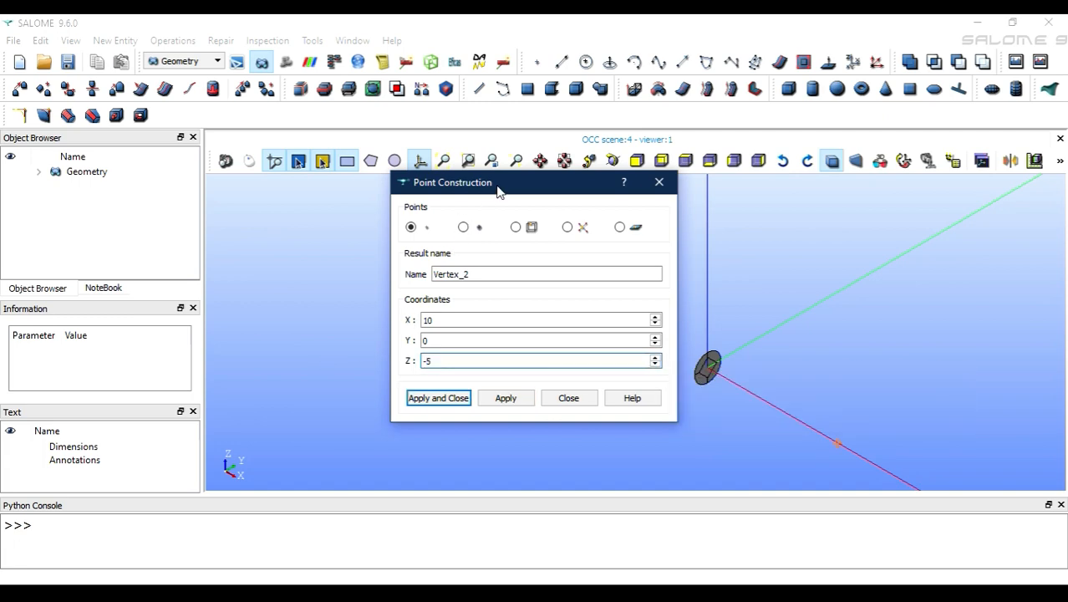
drag(505, 189, 415, 161)
click(417, 370)
scroll(767, 419, down, 1)
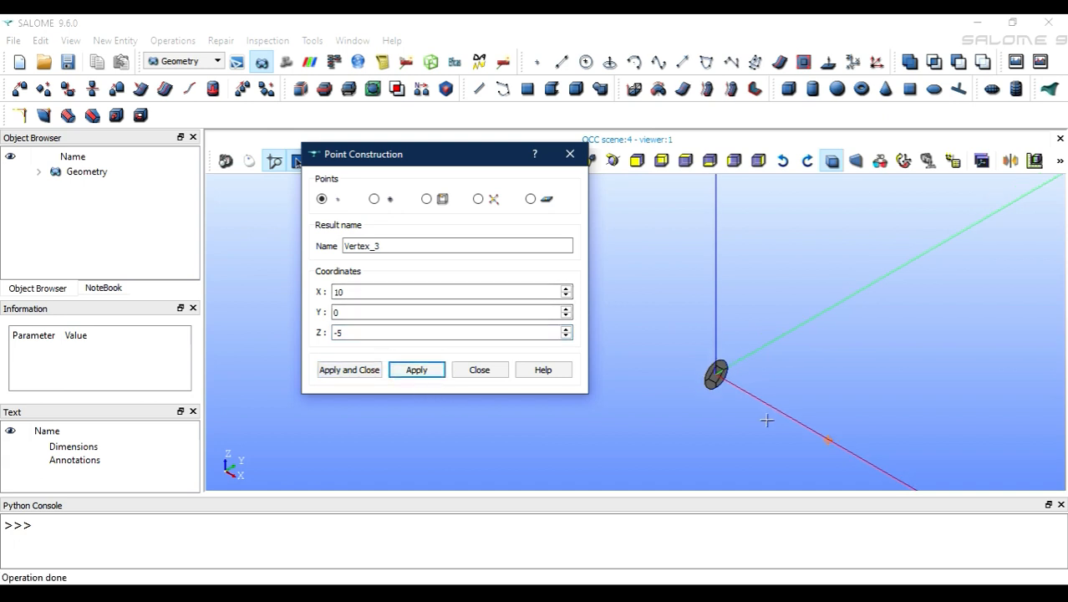
Step: Construct a third point at X 20, Y 0, Z -5 and finish the point construction
drag(491, 155, 382, 164)
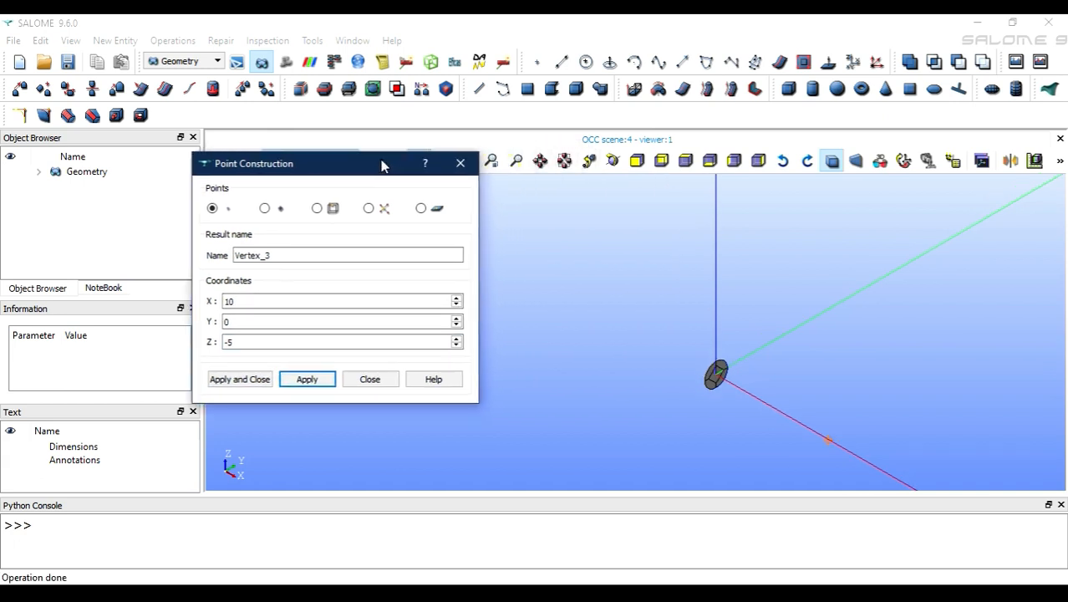
click(551, 156)
click(564, 160)
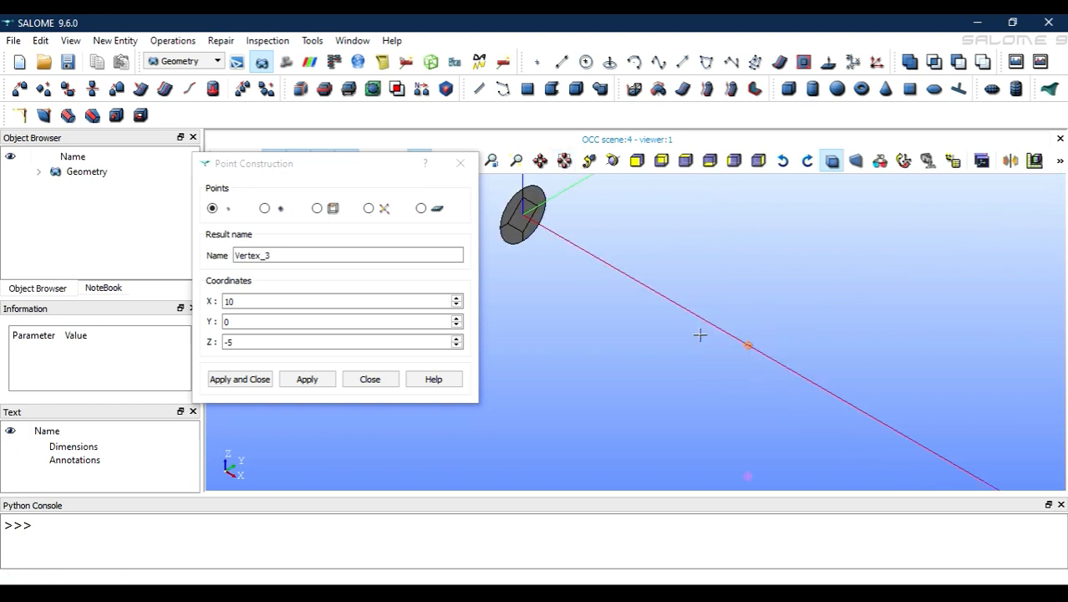
click(279, 310)
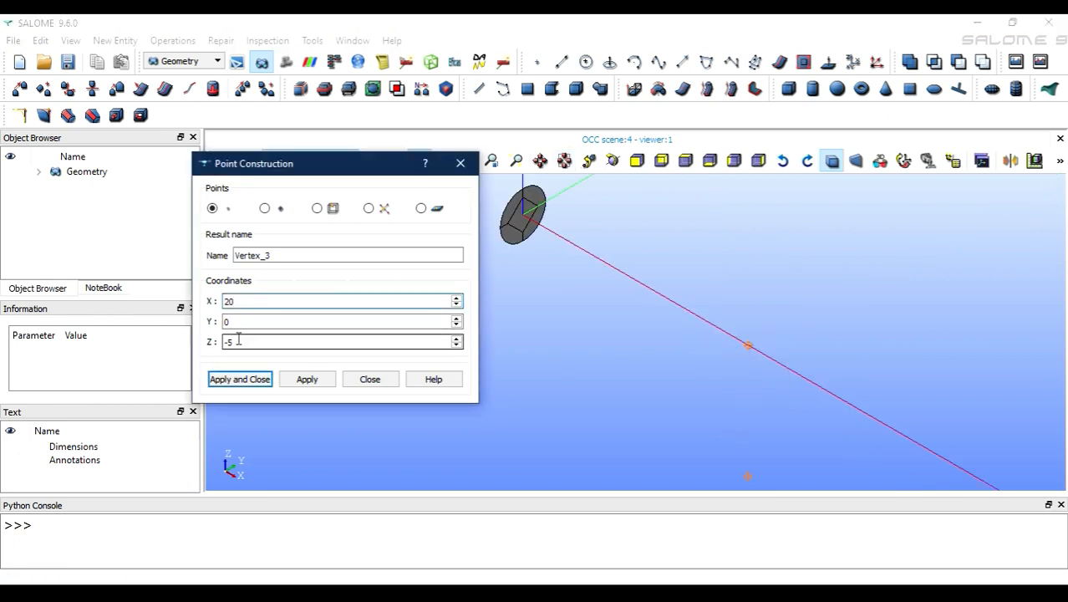
click(247, 380)
Step: Construct a line from the origin point O to Vertex_1
scroll(715, 392, down, 4)
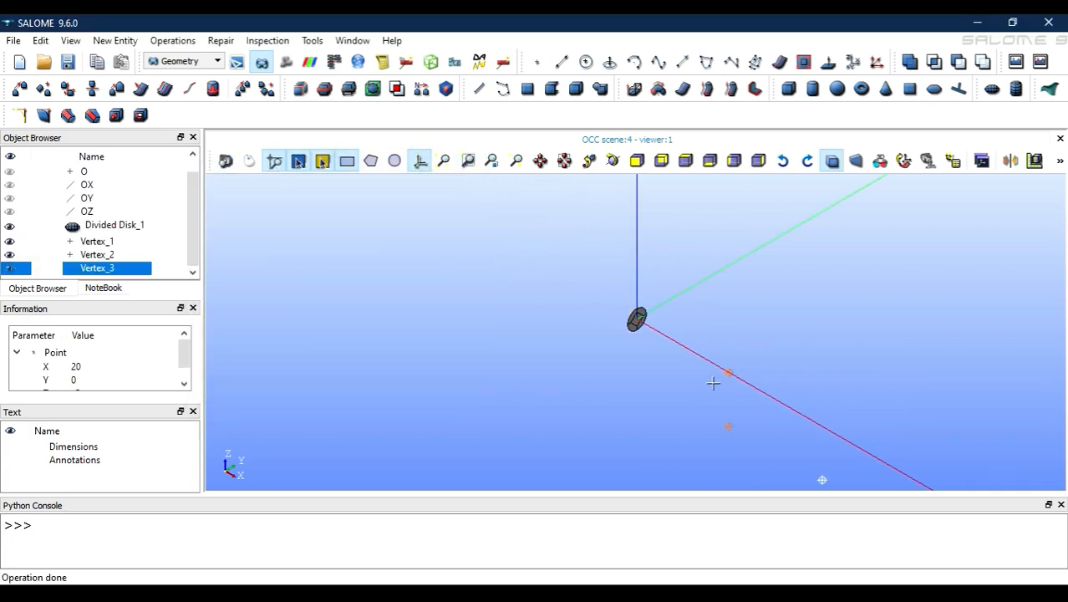
click(87, 176)
click(561, 62)
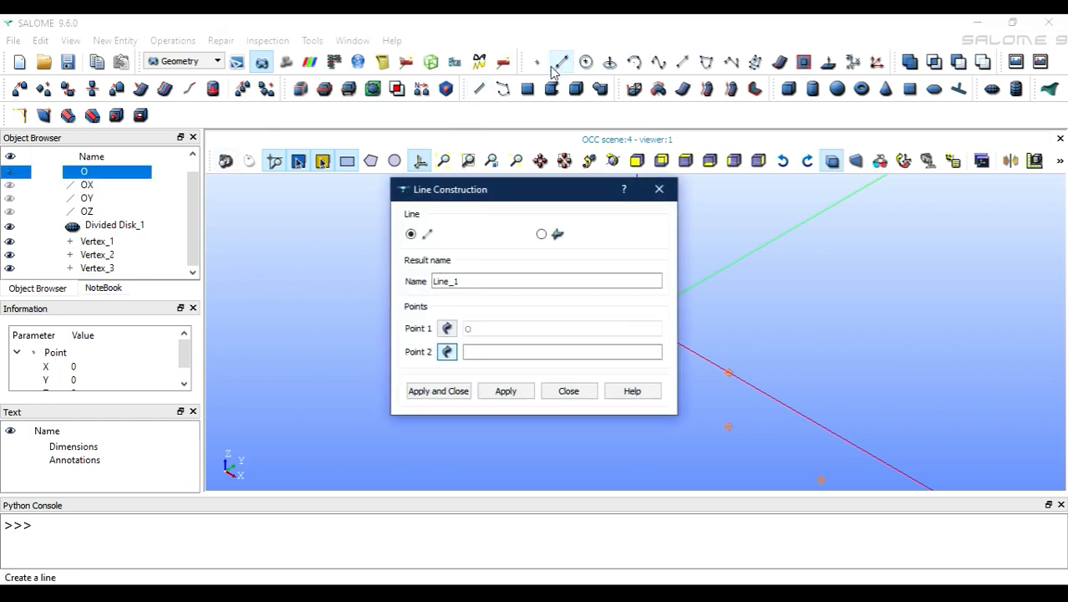
click(104, 244)
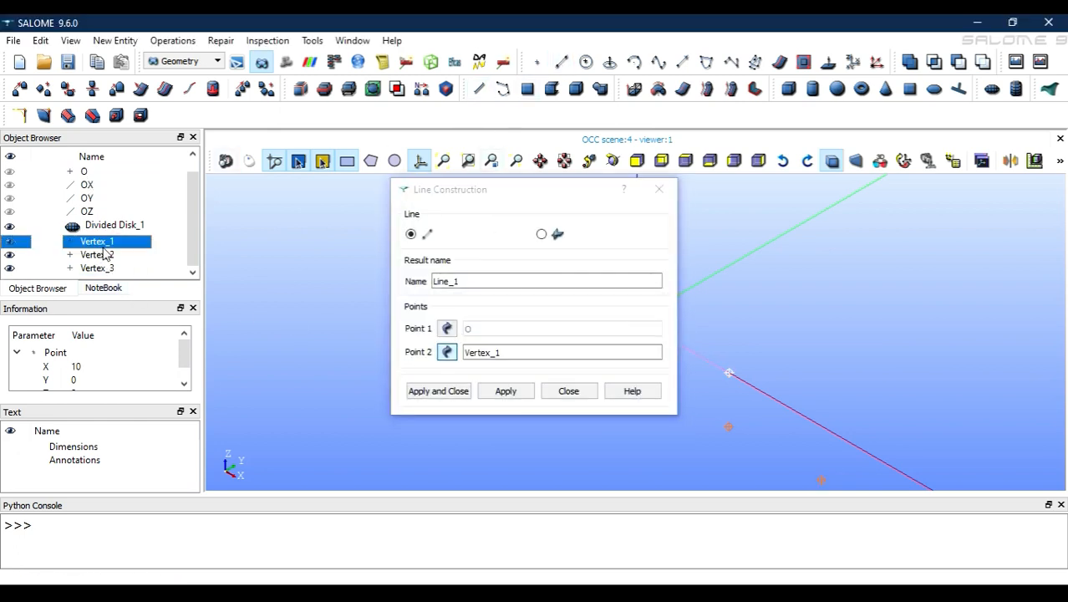
click(493, 390)
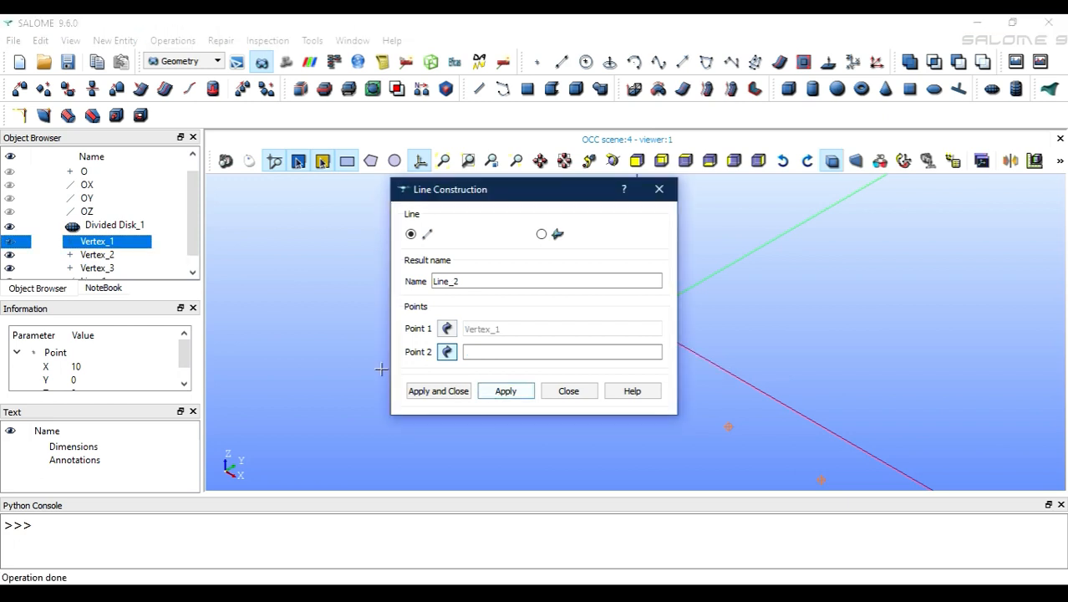
Step: Construct lines from Vertex_1 to Vertex_2 and from Vertex_2 to Vertex_3, finishing the line construction
click(111, 259)
click(494, 393)
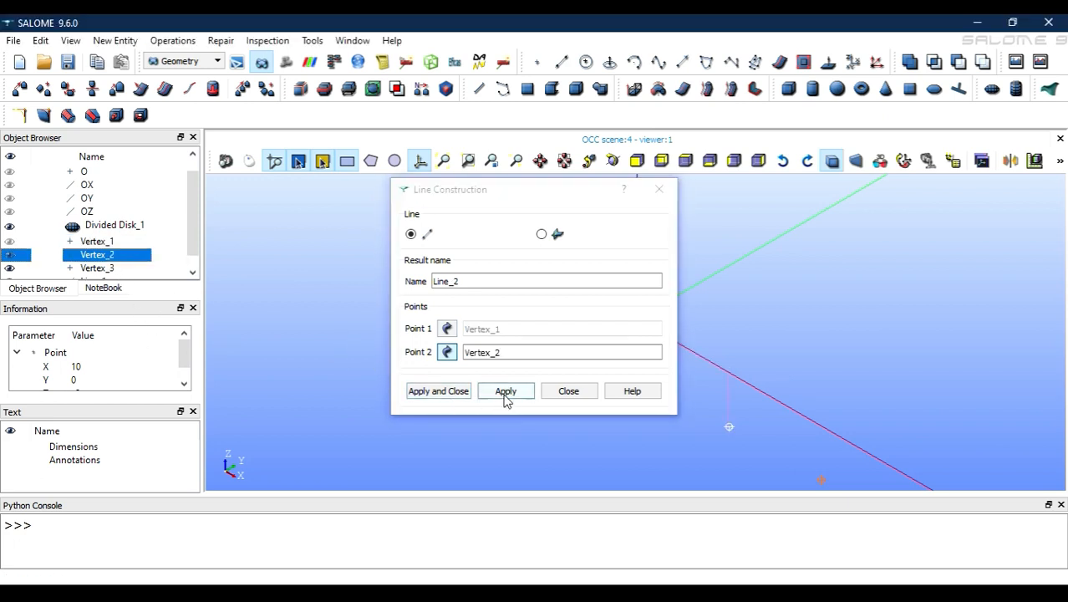
click(111, 268)
click(506, 391)
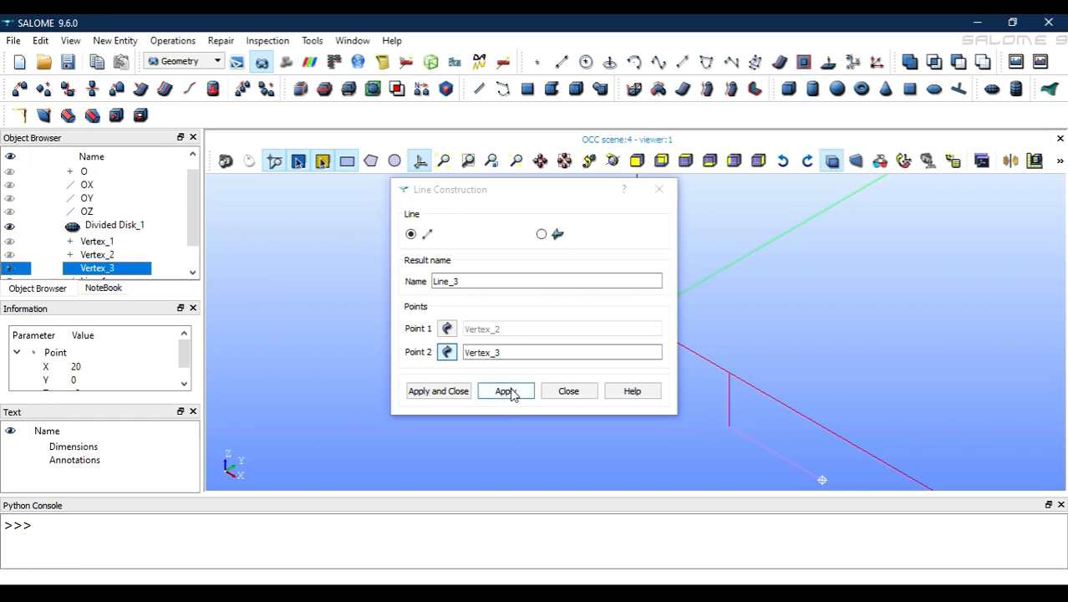
click(451, 390)
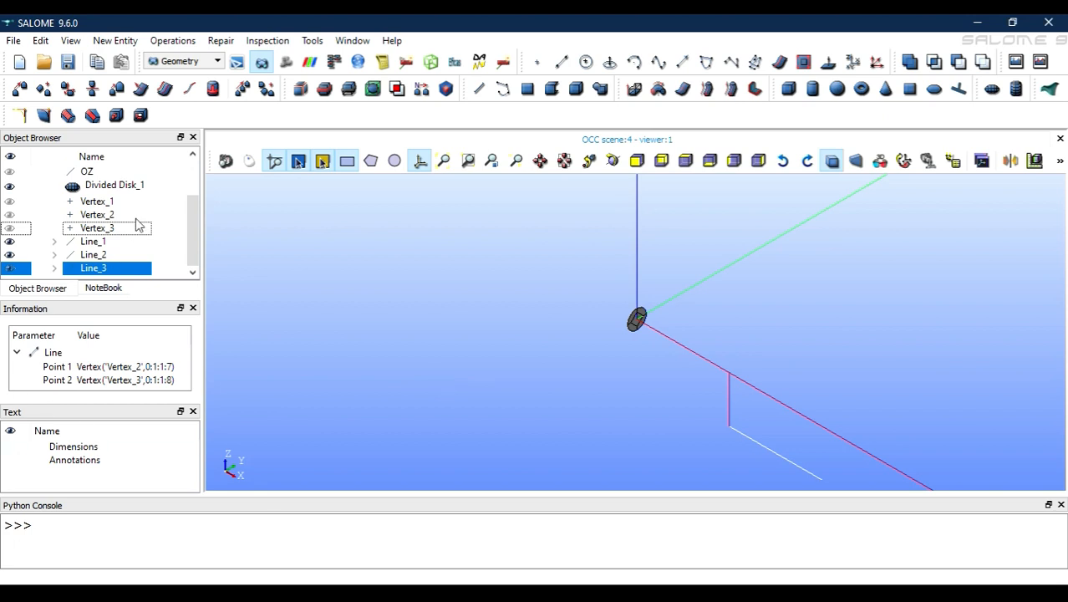
Step: Build a wire from the three edges Line_1, Line_2 and Line_3 with a tolerance of 1e-07
click(96, 244)
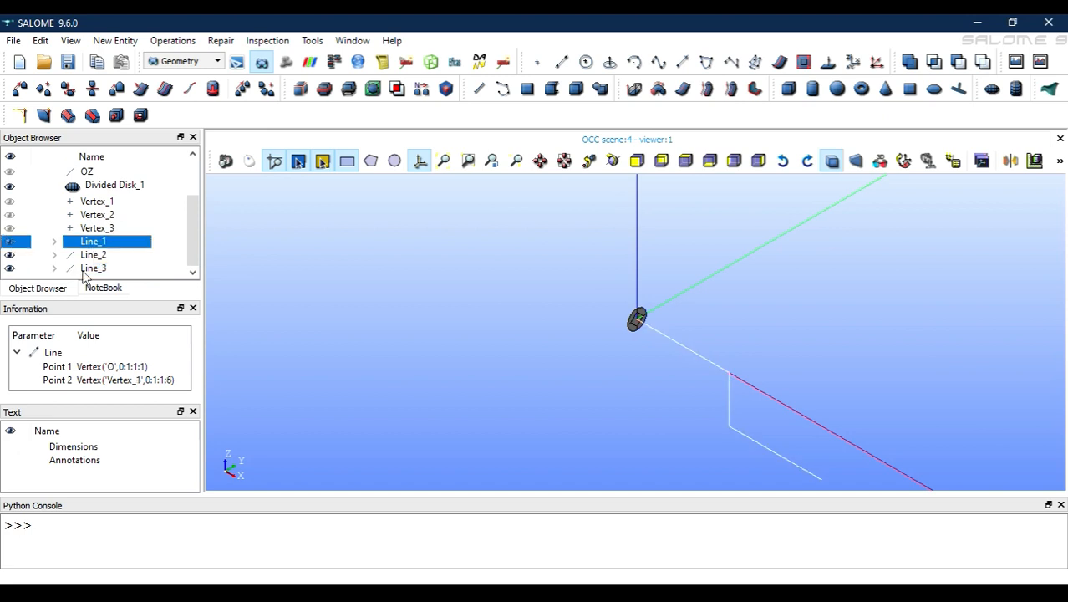
shift+click(87, 269)
click(123, 40)
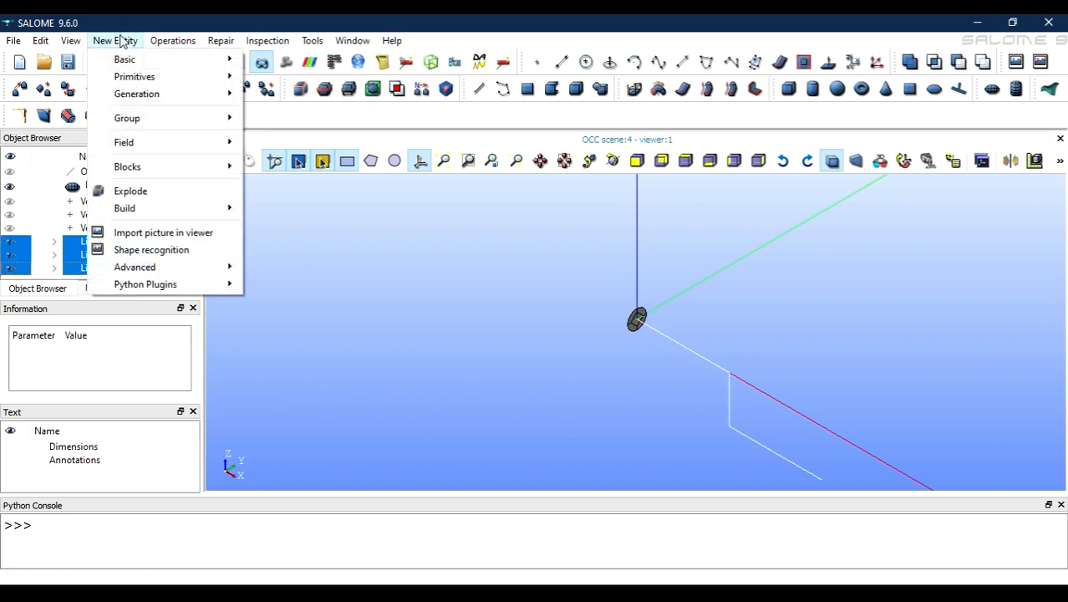
mouse_move(202, 209)
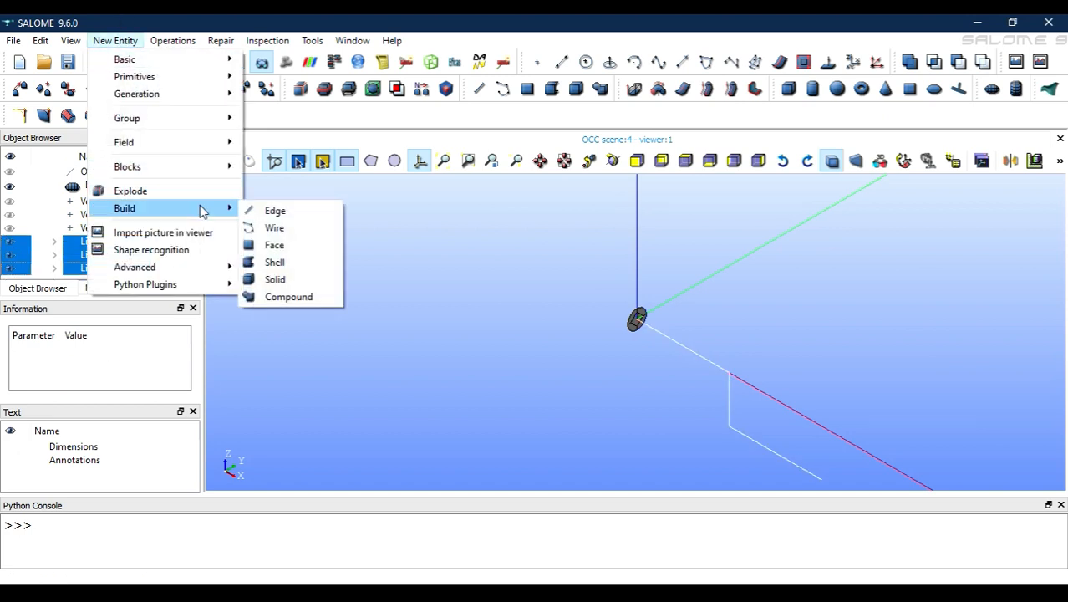
click(271, 225)
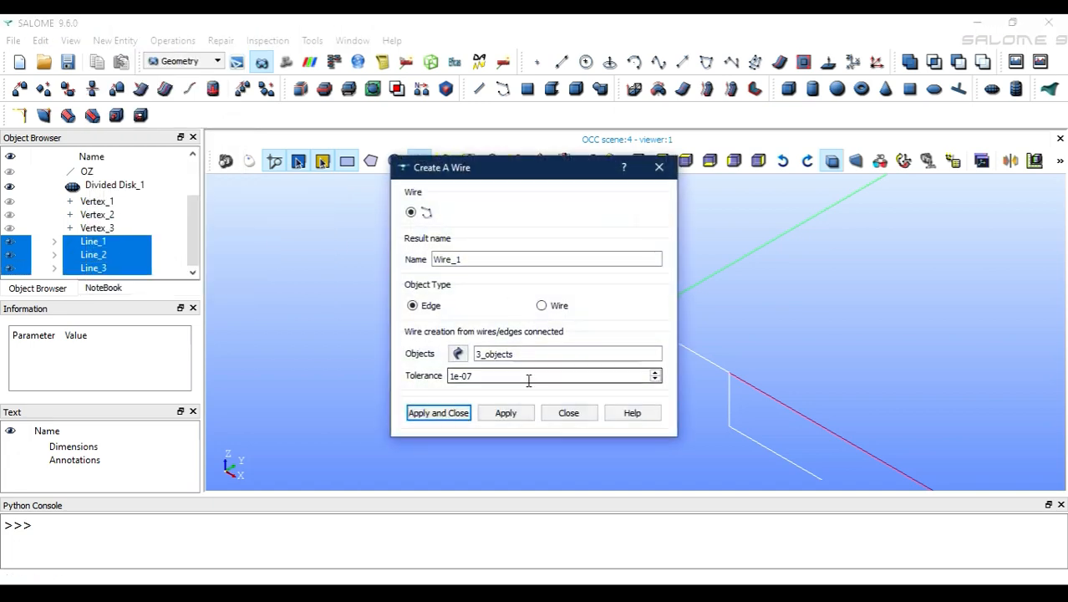
click(447, 414)
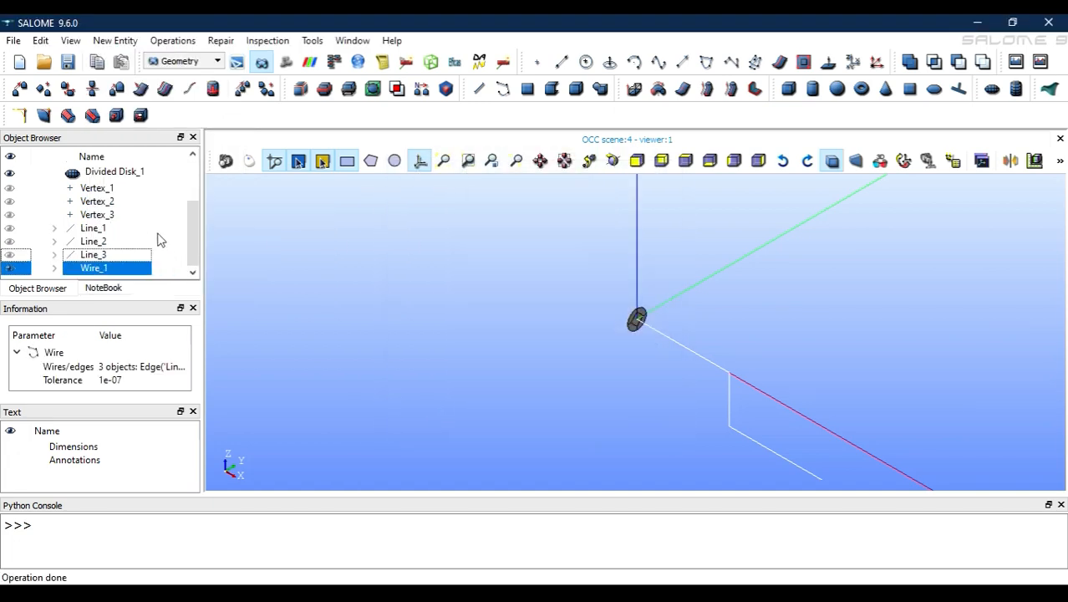
Step: Explode Wire_1 into its sub-shapes of type Vertex
click(123, 42)
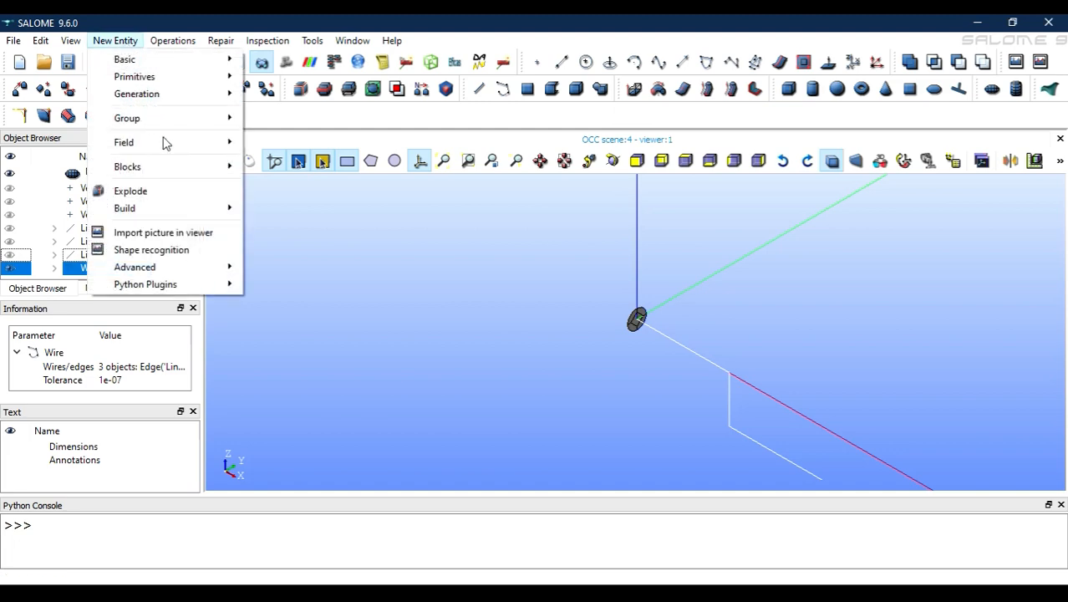
click(171, 190)
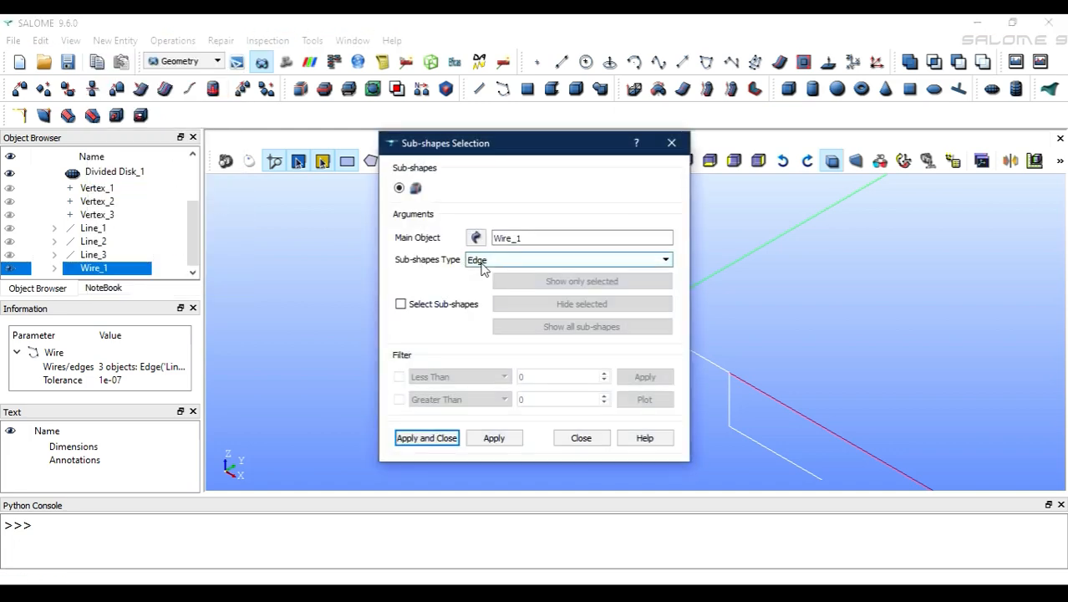
click(482, 261)
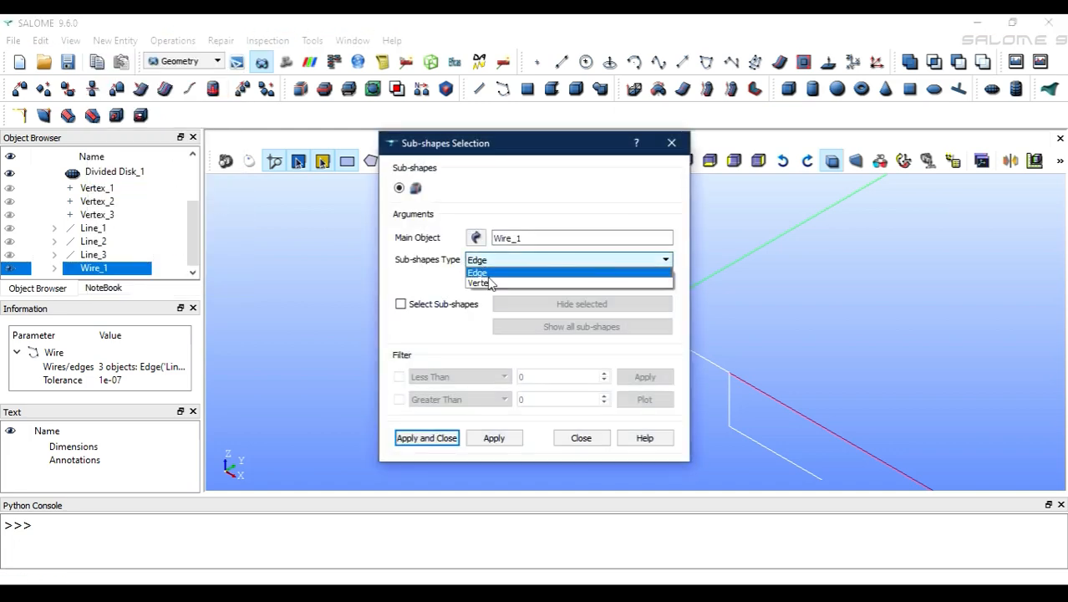
click(488, 283)
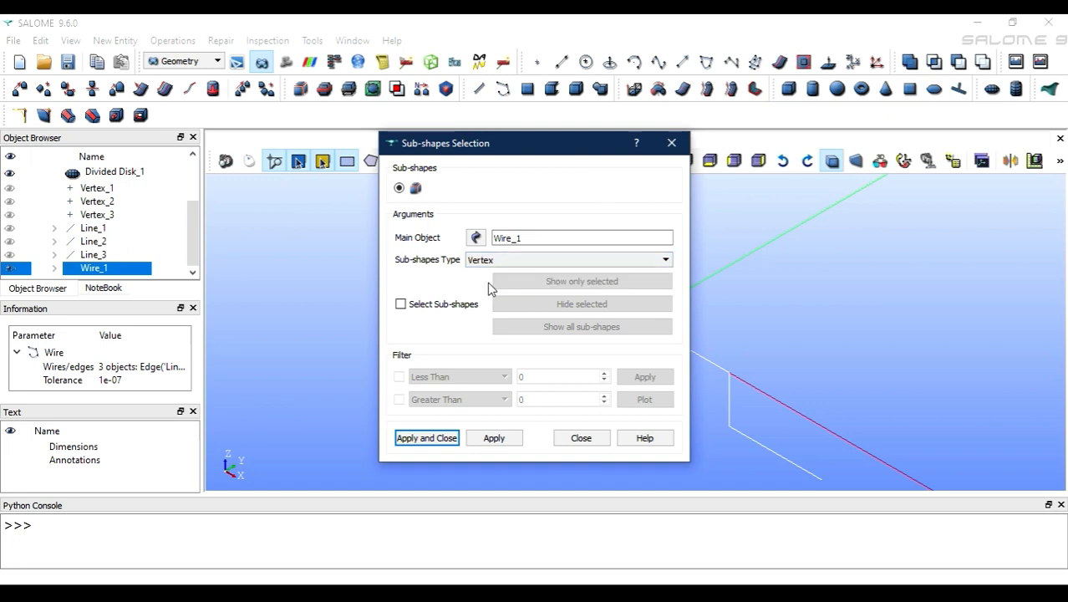
click(427, 438)
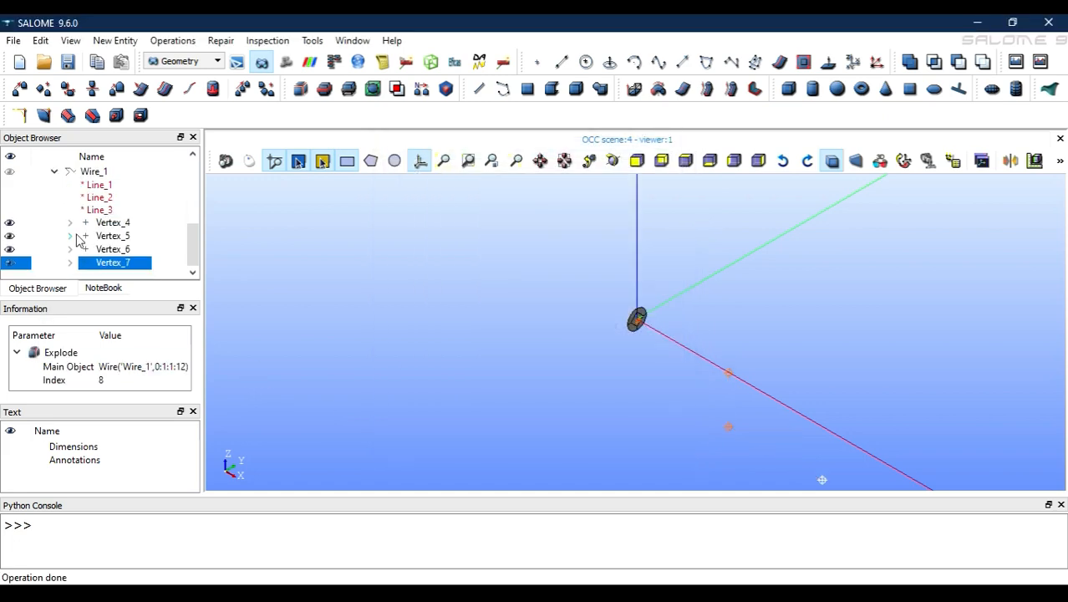
Step: Apply a 1D fillet of radius 2 to Wire_1 at the upper corner where Line_1 meets Line_2
click(90, 174)
click(22, 116)
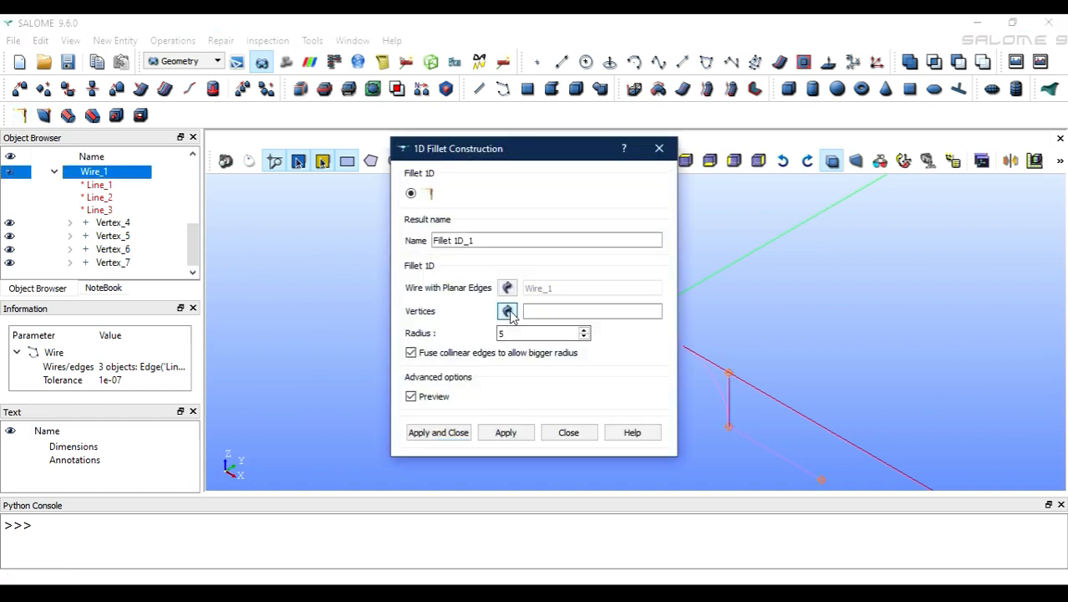
click(729, 371)
drag(571, 161, 484, 161)
click(636, 334)
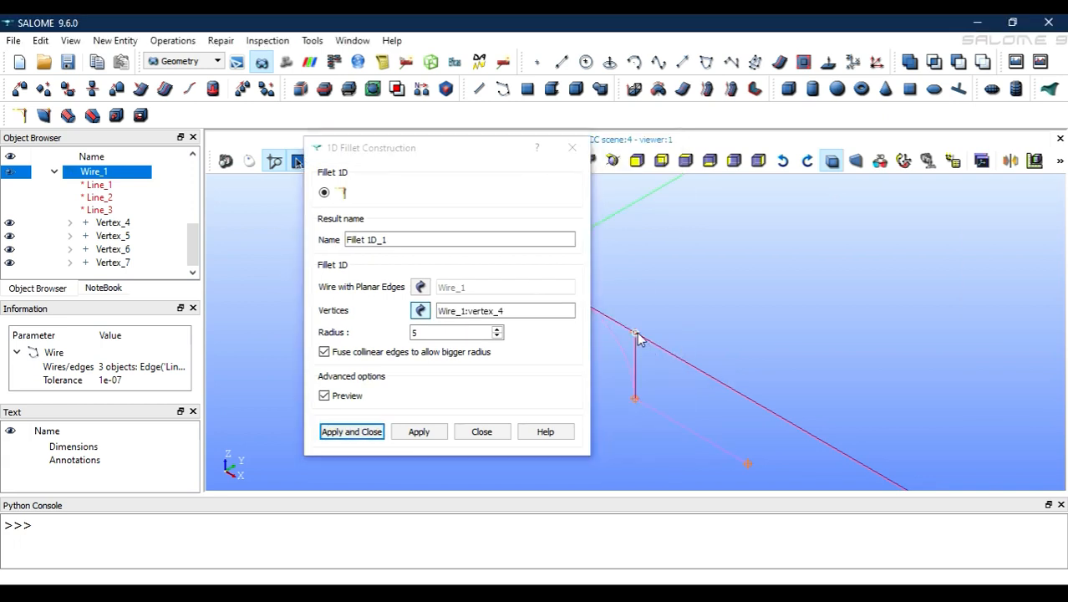
drag(460, 333, 282, 344)
text(2)
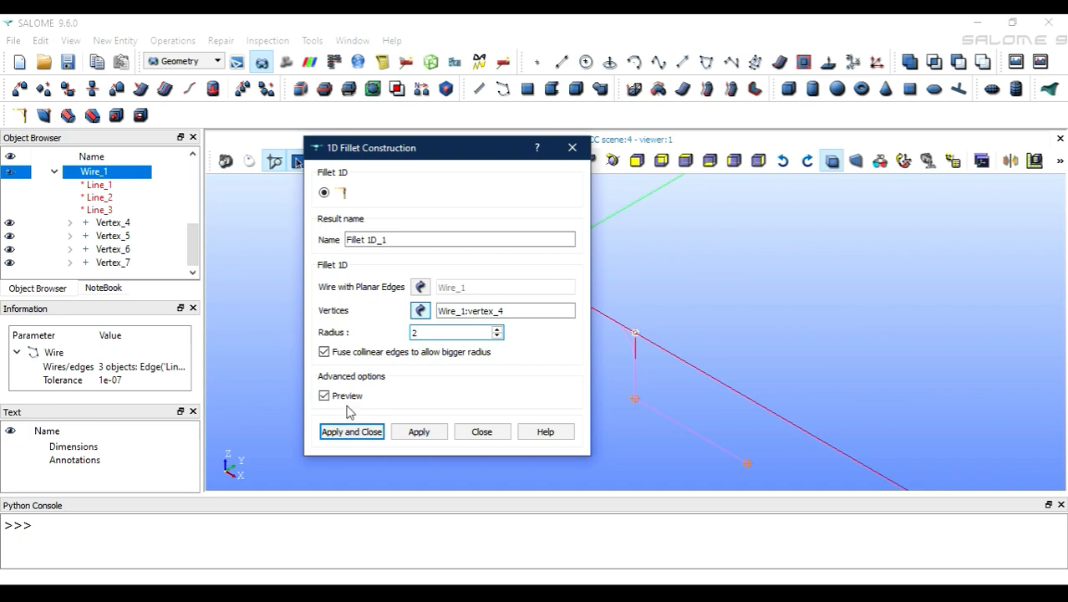
click(418, 432)
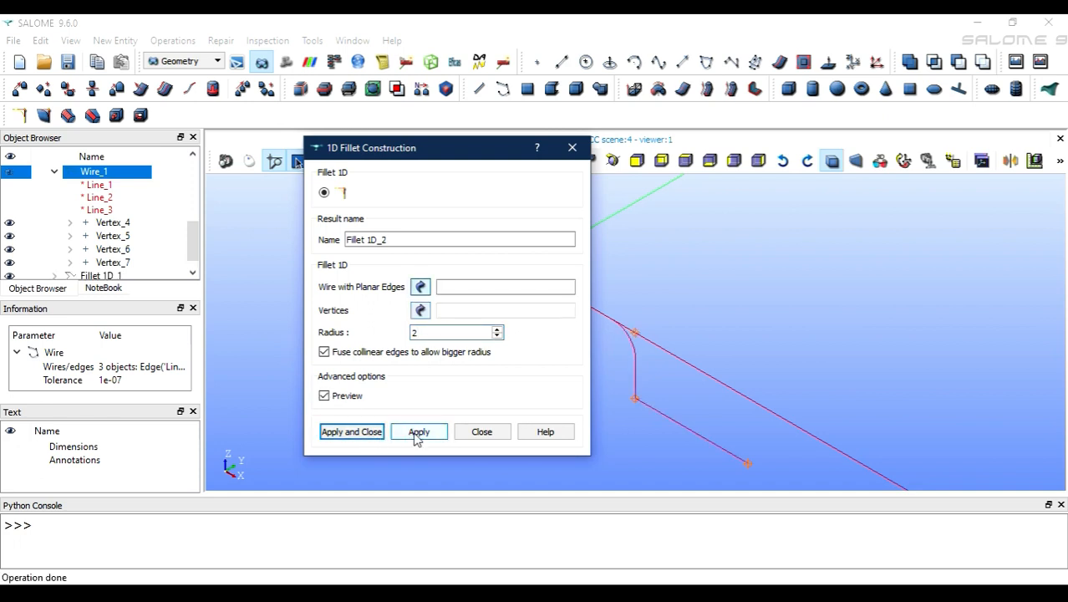
Step: Apply a second 1D fillet of radius 3 to Fillet 1D_1 at its remaining sharp lower corner
scroll(137, 254, down, 1)
click(125, 262)
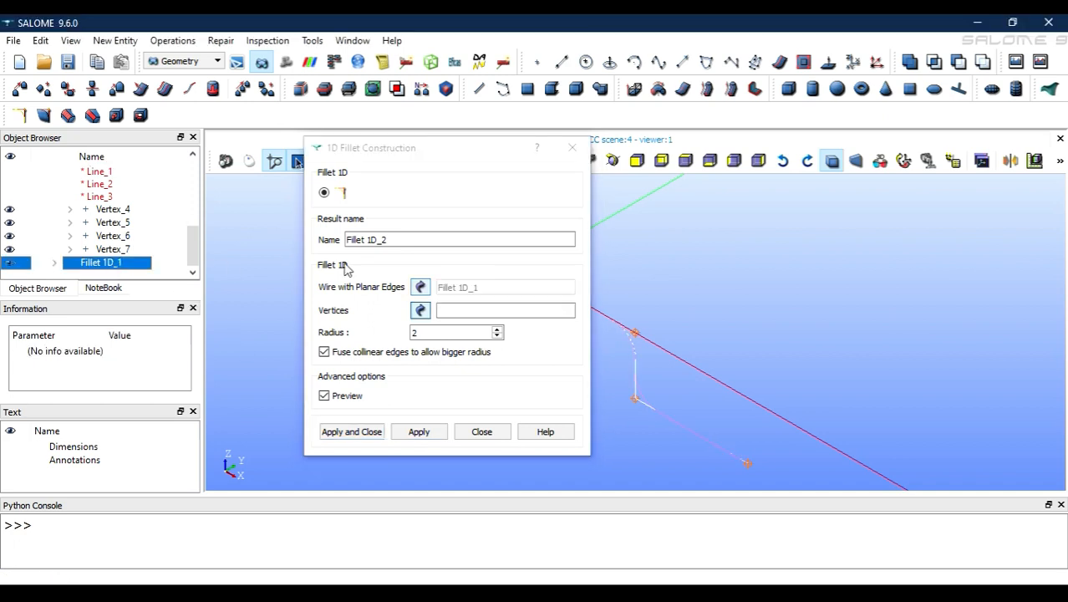
click(420, 313)
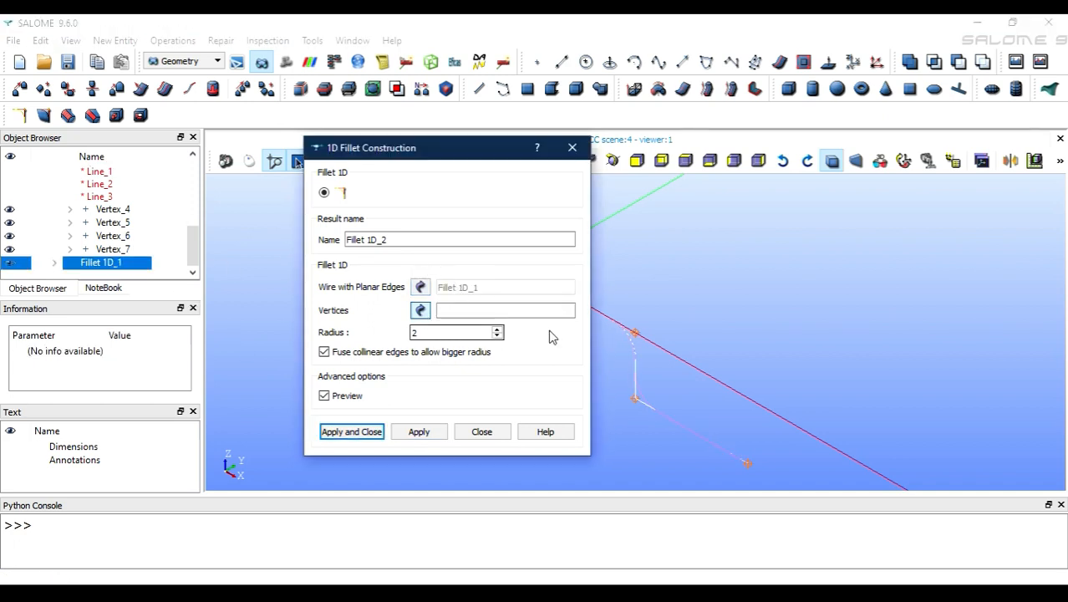
click(631, 400)
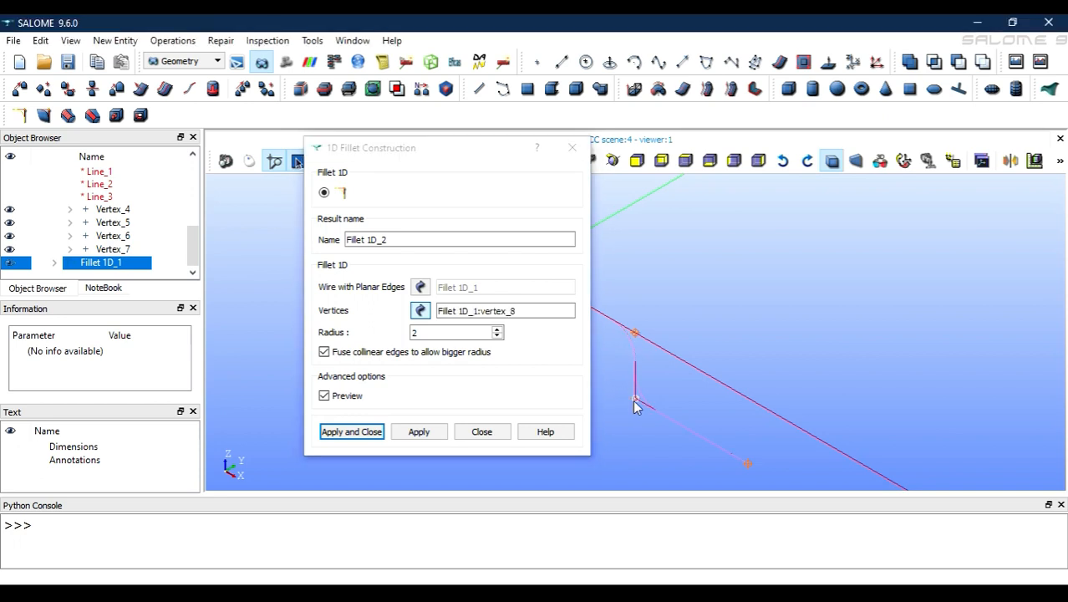
click(445, 334)
drag(445, 334, 323, 338)
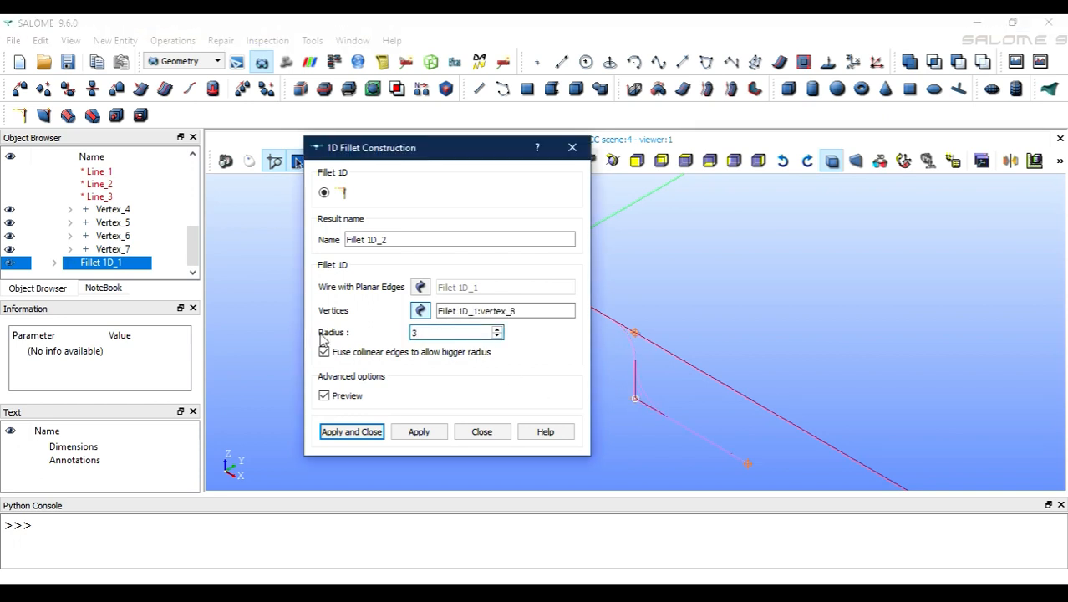
text(3)
click(734, 162)
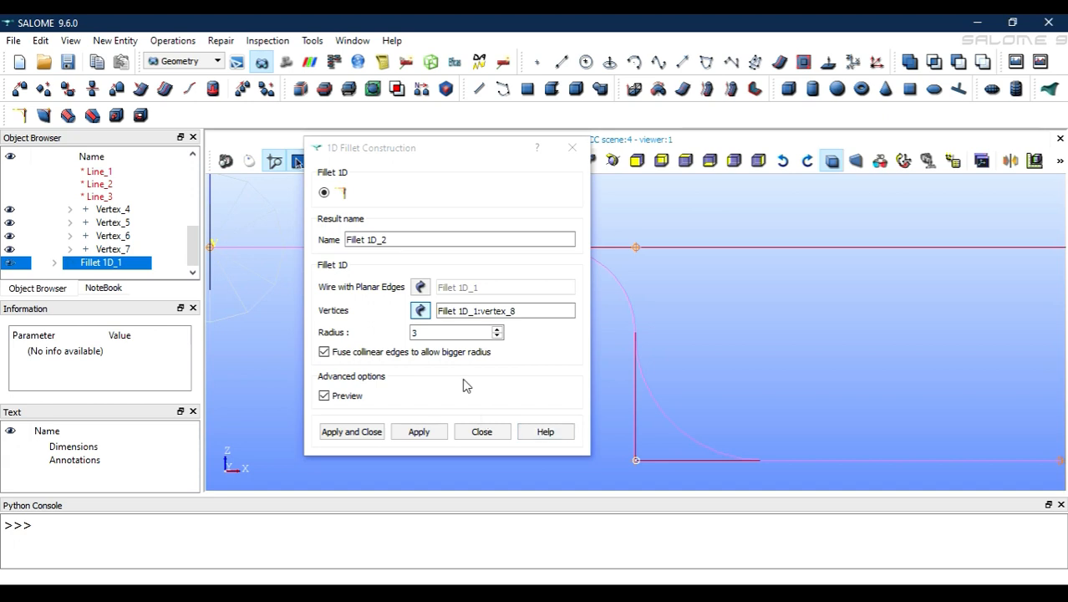
click(366, 433)
scroll(584, 341, down, 2)
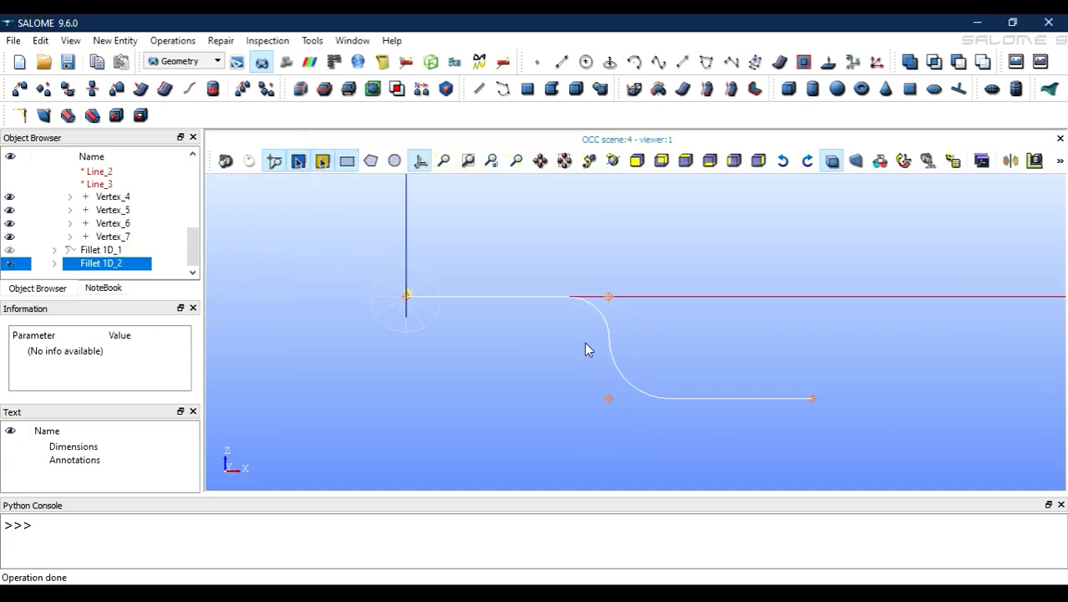
Step: Extrude Divided Disk_1 along the path Fillet 1D_2 to create the bent pipe, without generating groups
click(887, 159)
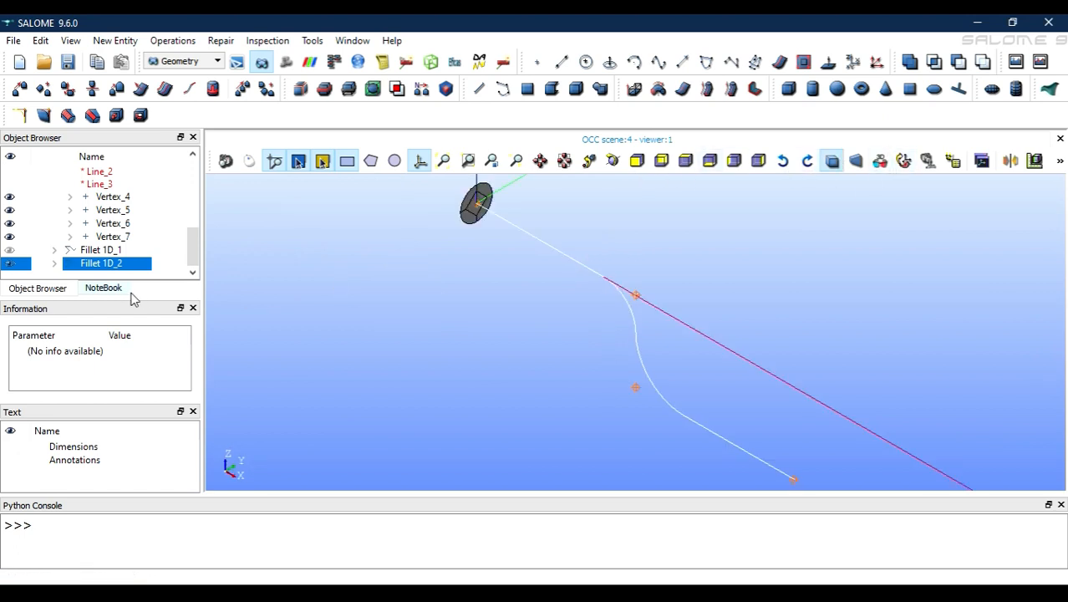
scroll(109, 255, up, 5)
click(101, 241)
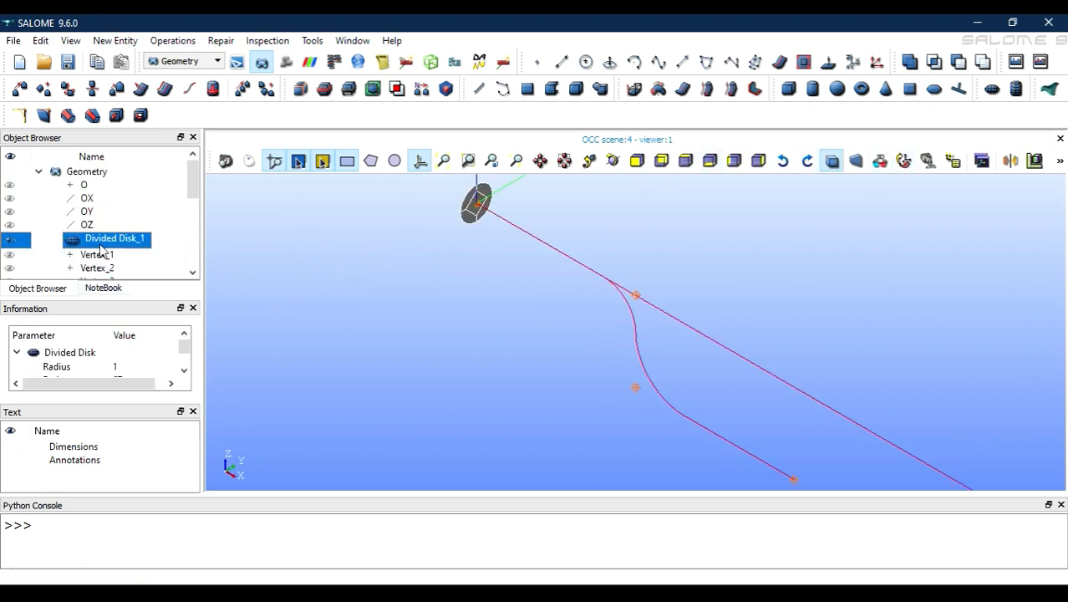
click(128, 42)
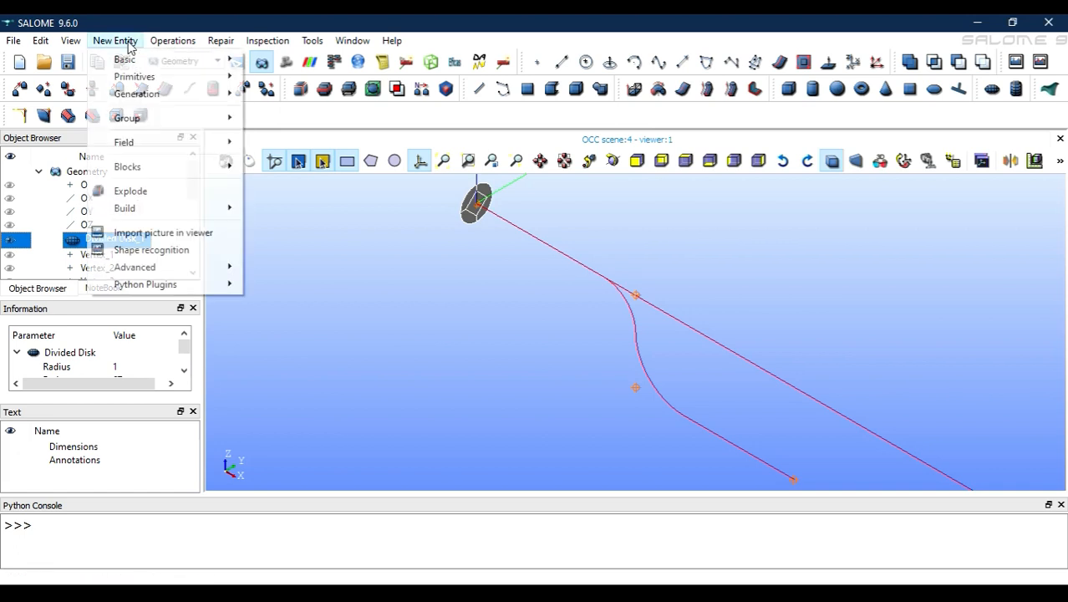
mouse_move(166, 104)
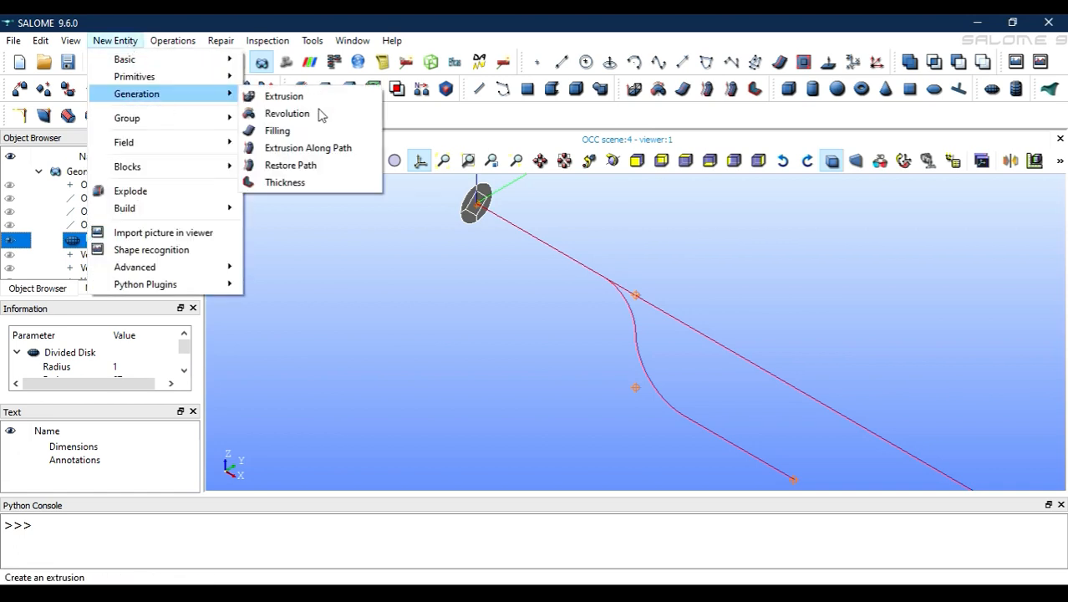
click(319, 147)
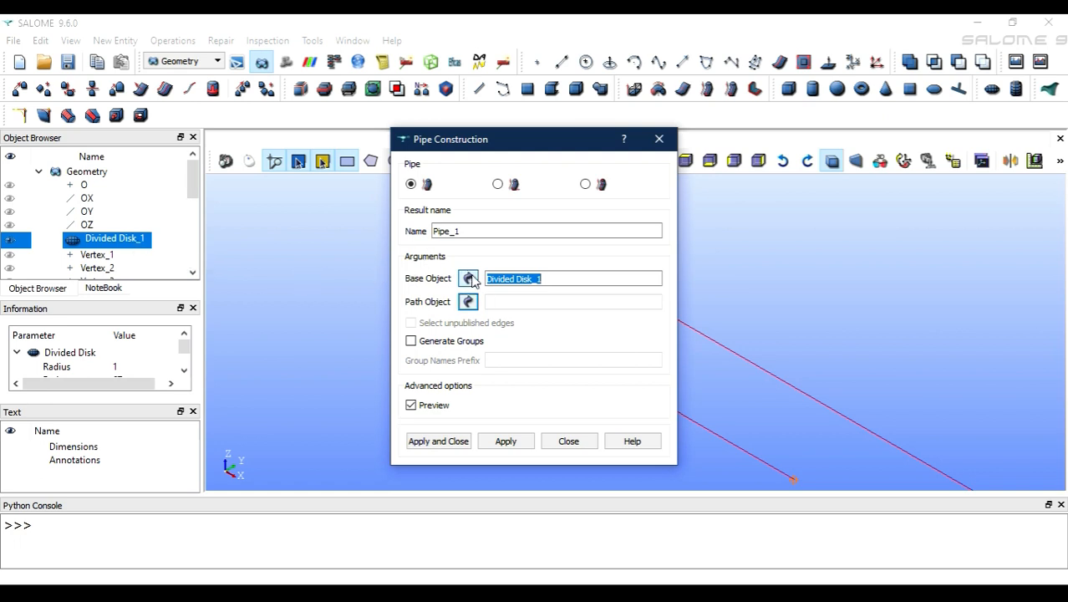
drag(515, 140, 371, 87)
click(324, 248)
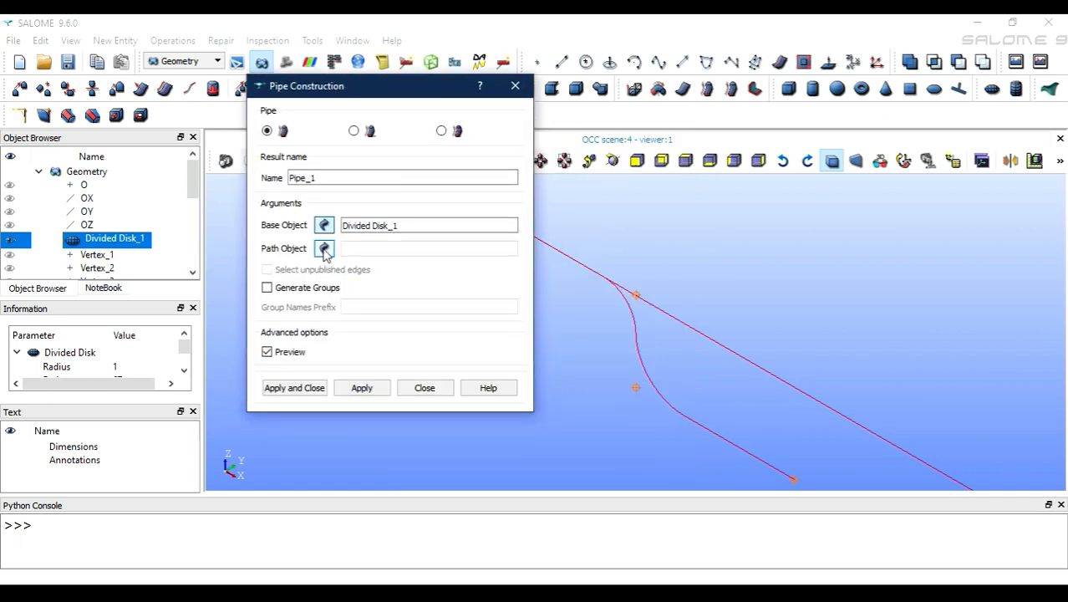
scroll(101, 256, down, 5)
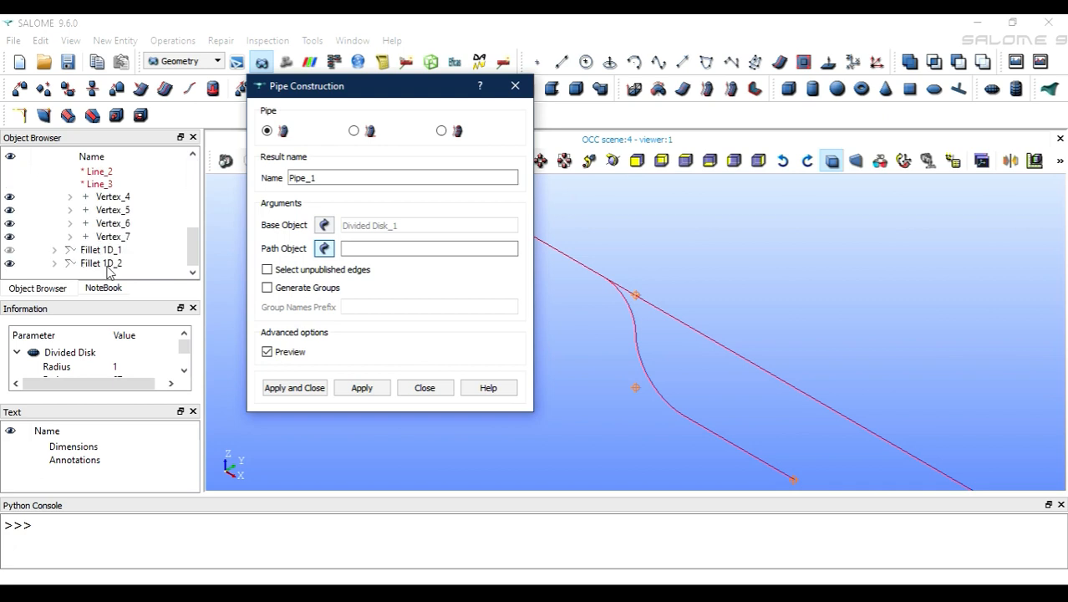
click(107, 264)
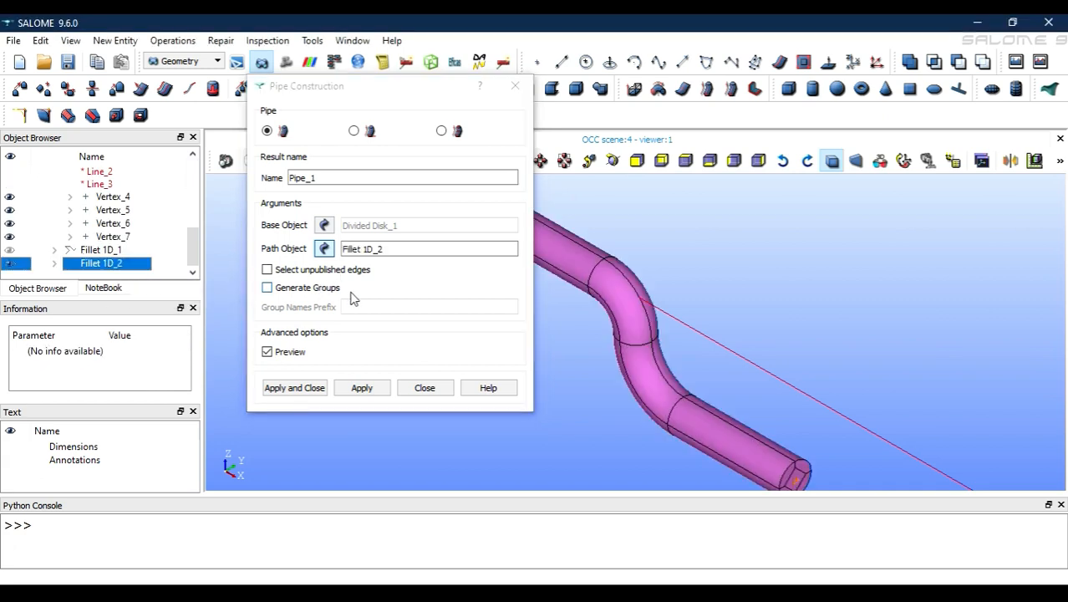
click(294, 387)
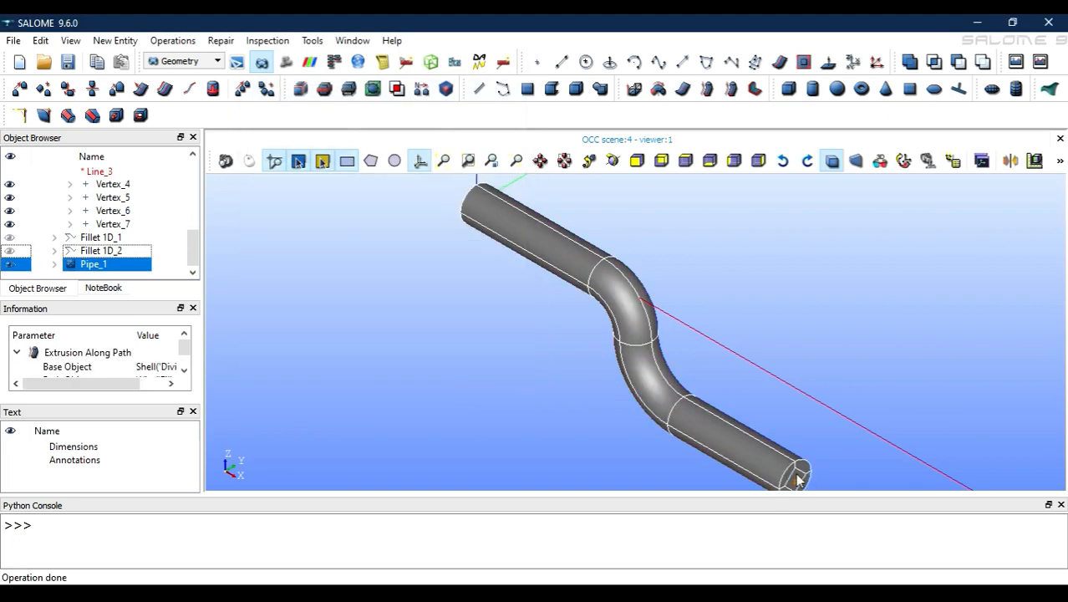
Step: Explode Pipe_1 into all its sub-shapes of type Face
scroll(796, 482, up, 2)
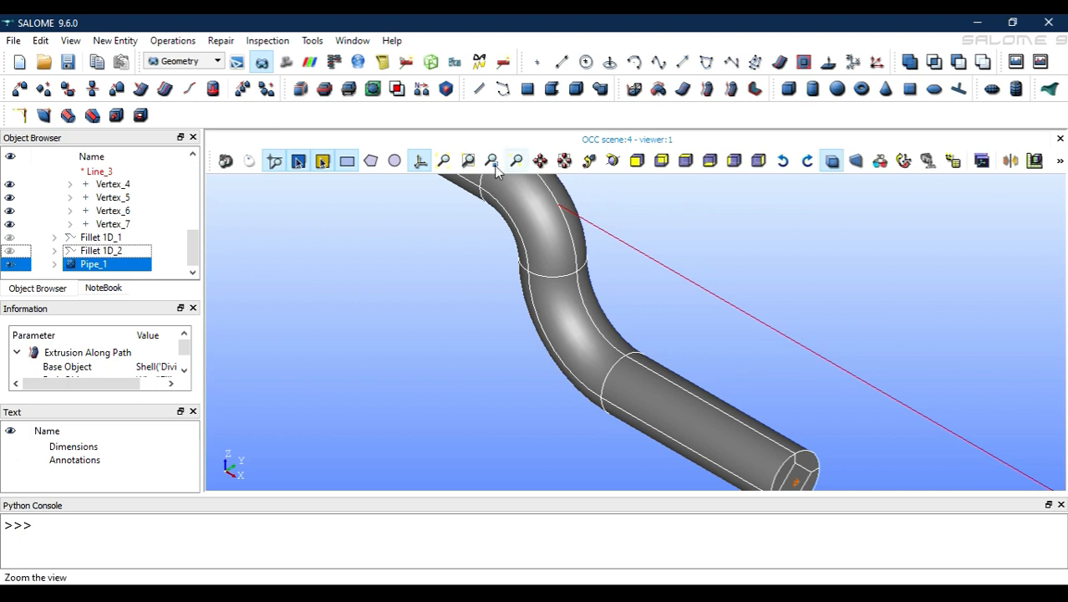
click(541, 161)
drag(691, 422, 548, 312)
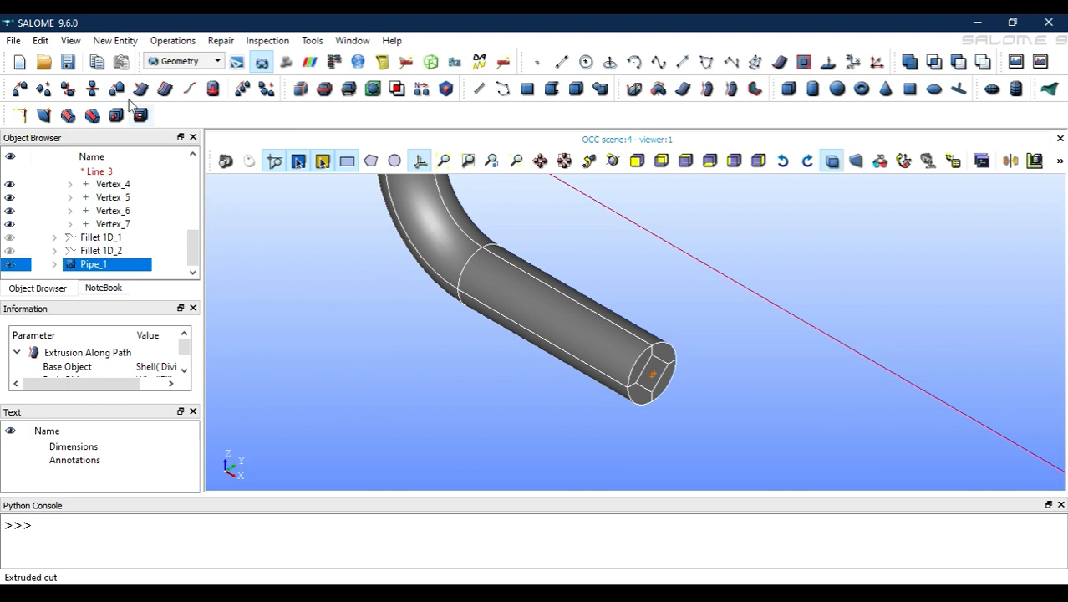
click(115, 40)
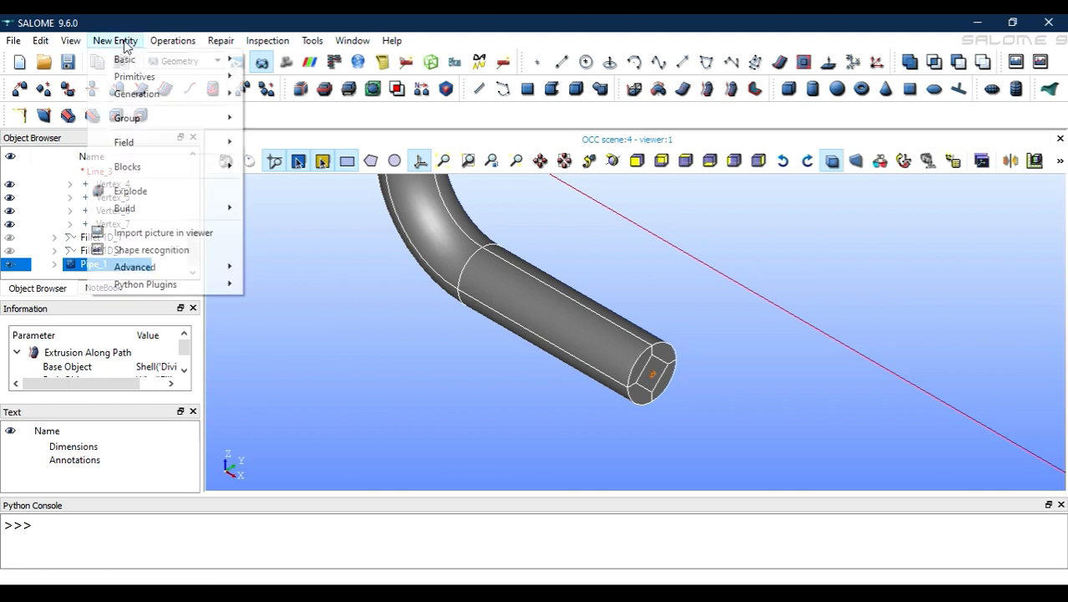
click(152, 188)
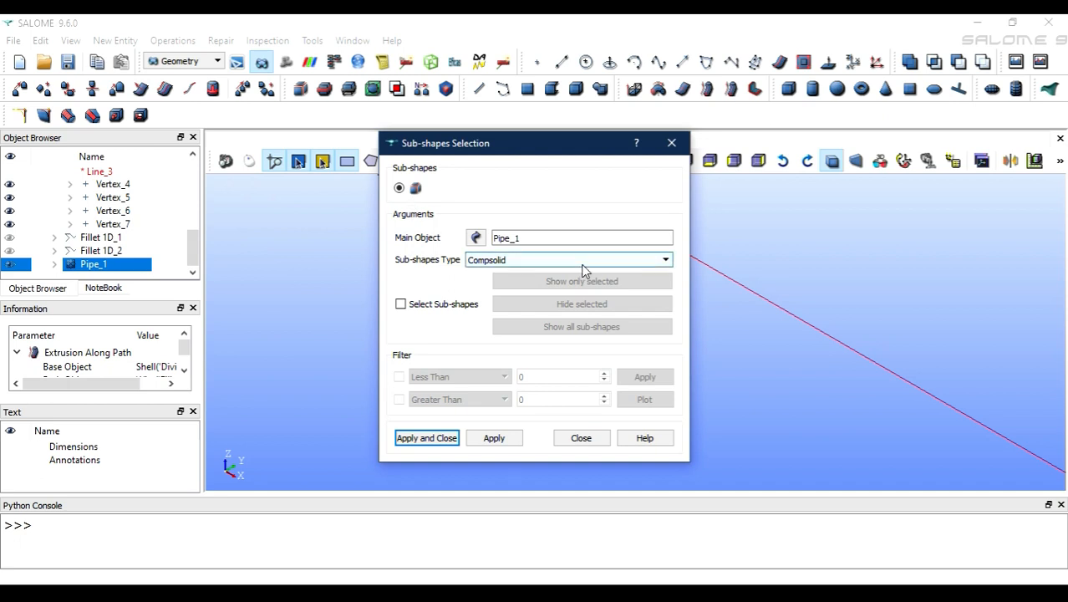
click(583, 262)
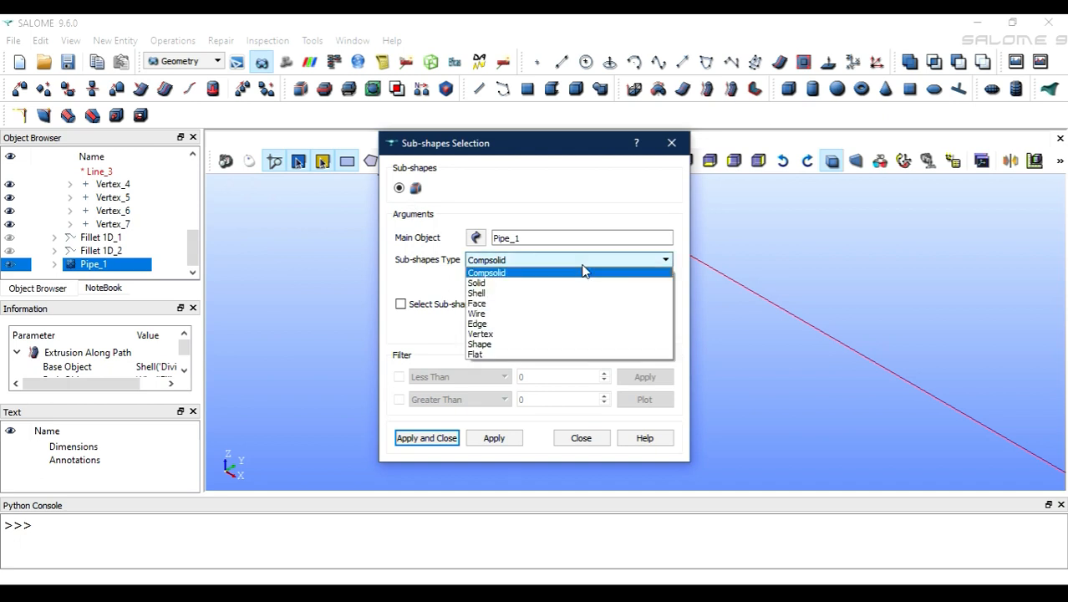
click(545, 304)
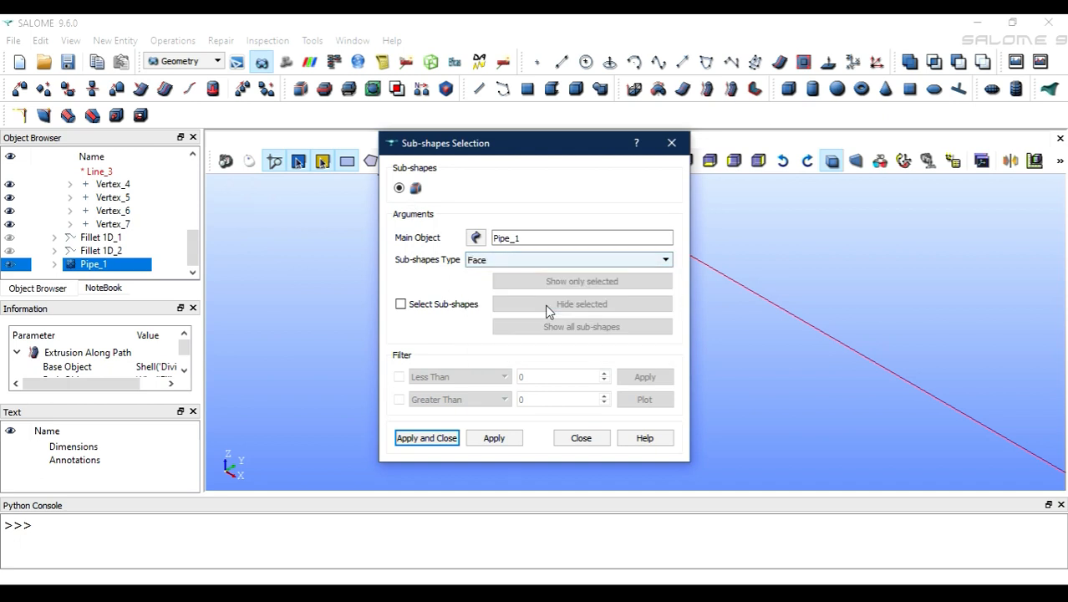
click(457, 312)
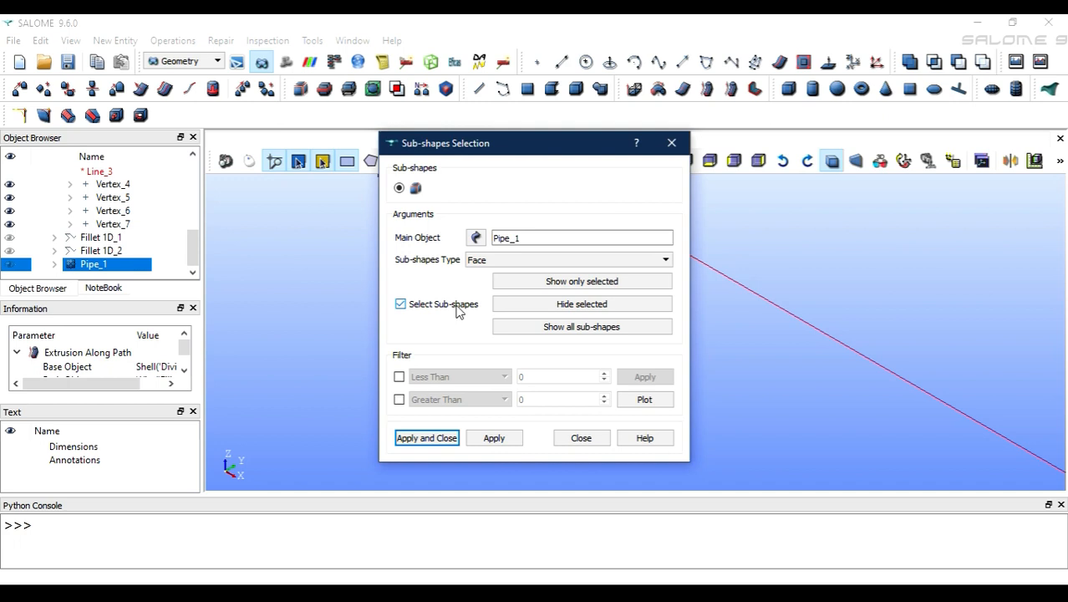
click(457, 309)
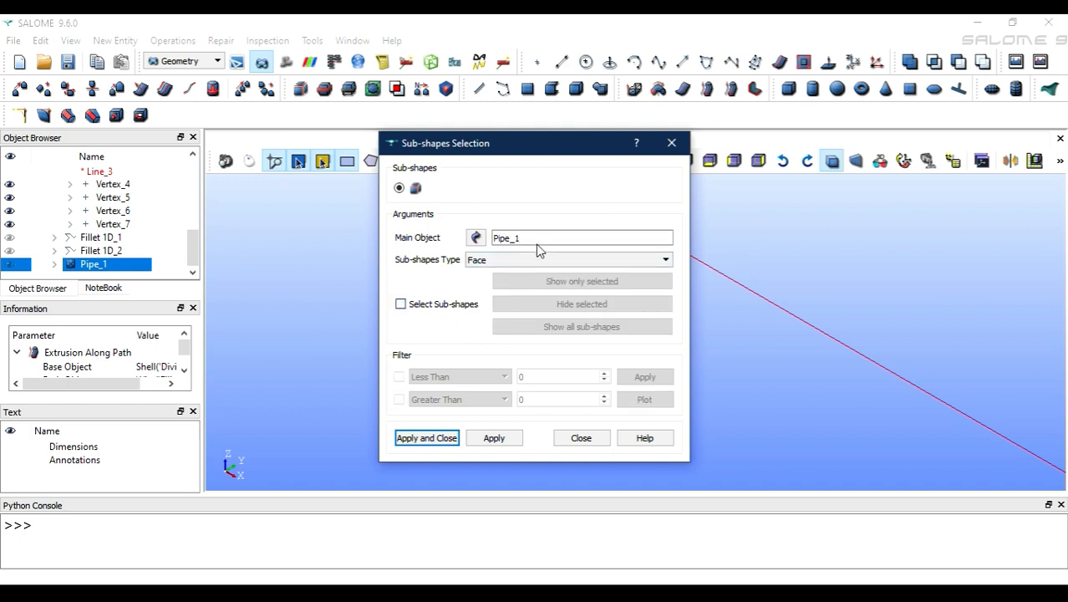
drag(551, 150, 479, 106)
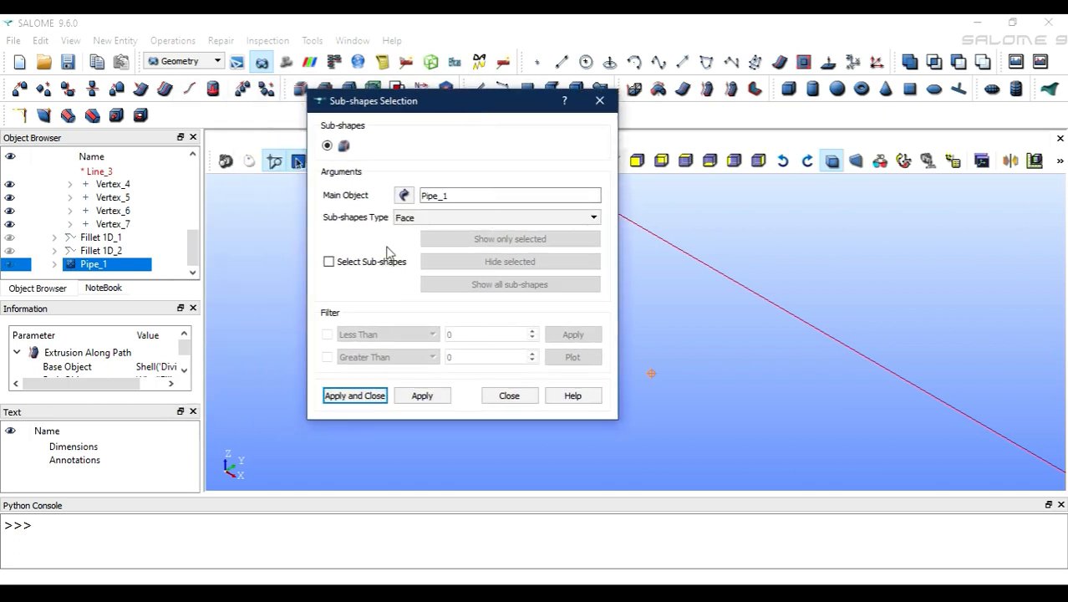
click(424, 221)
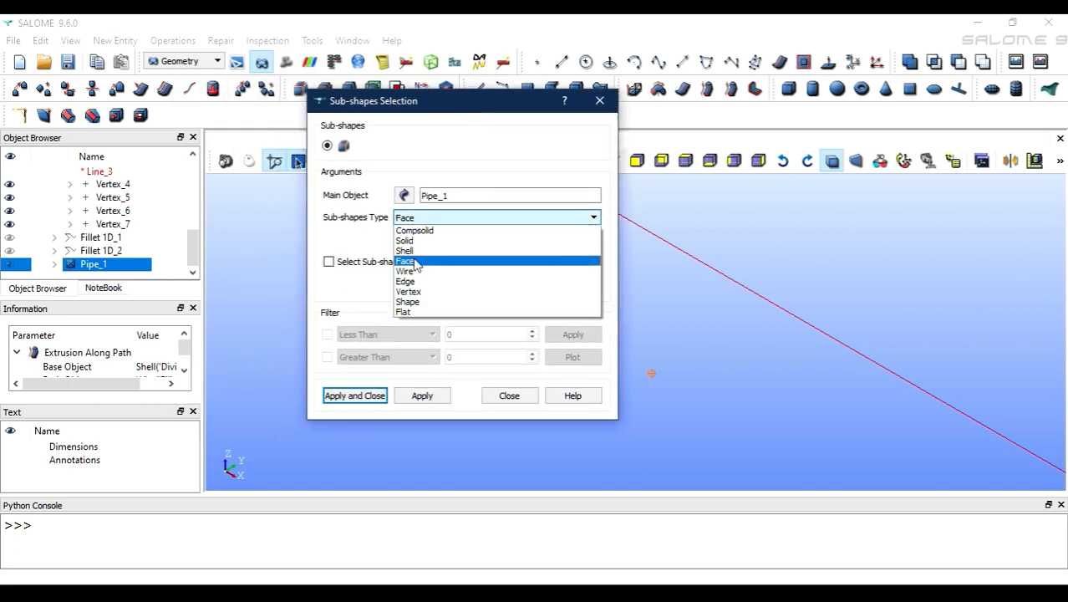
click(416, 262)
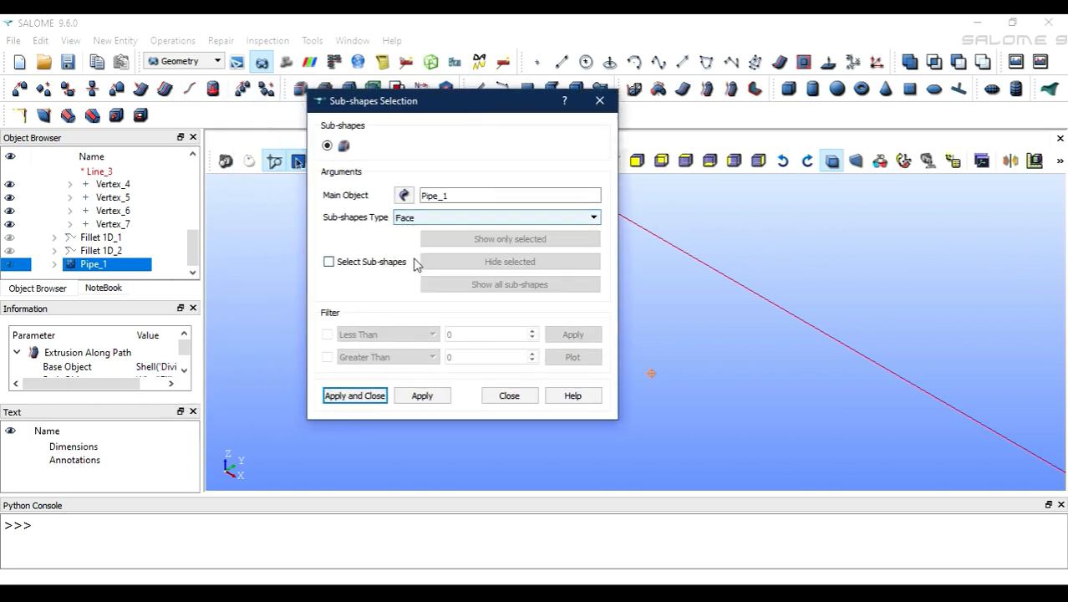
click(366, 398)
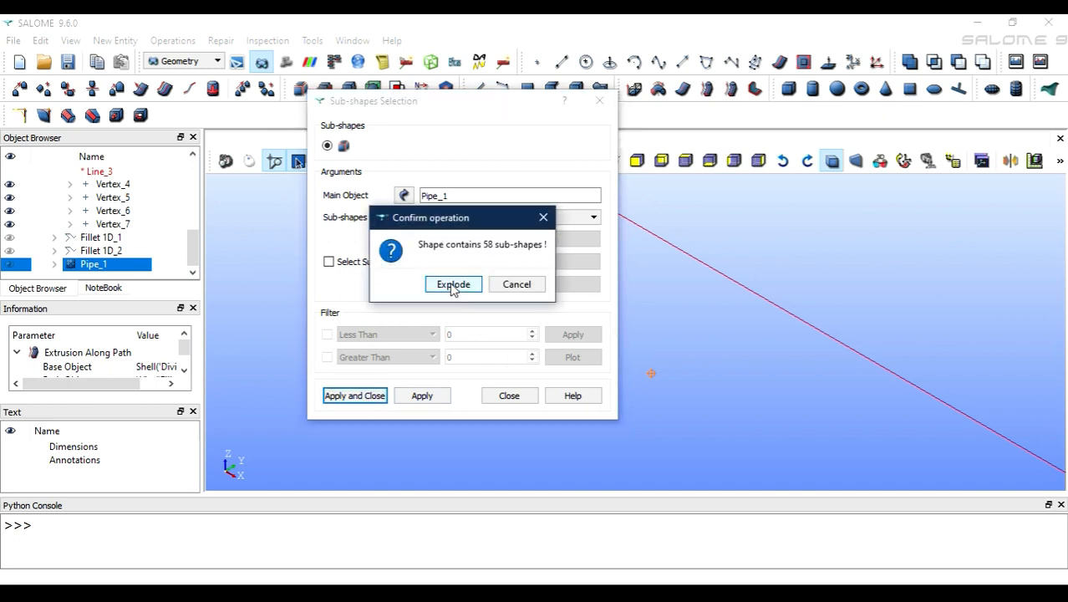
click(453, 285)
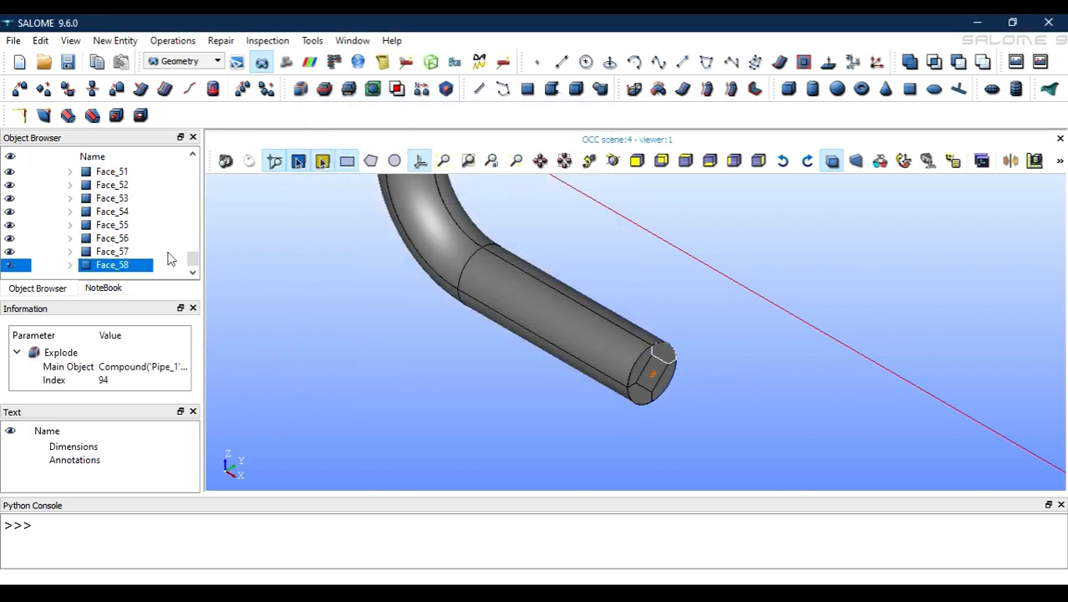
Step: Start a new group on Pipe_1, name it inlet and set its shape type to face
scroll(142, 238, up, 19)
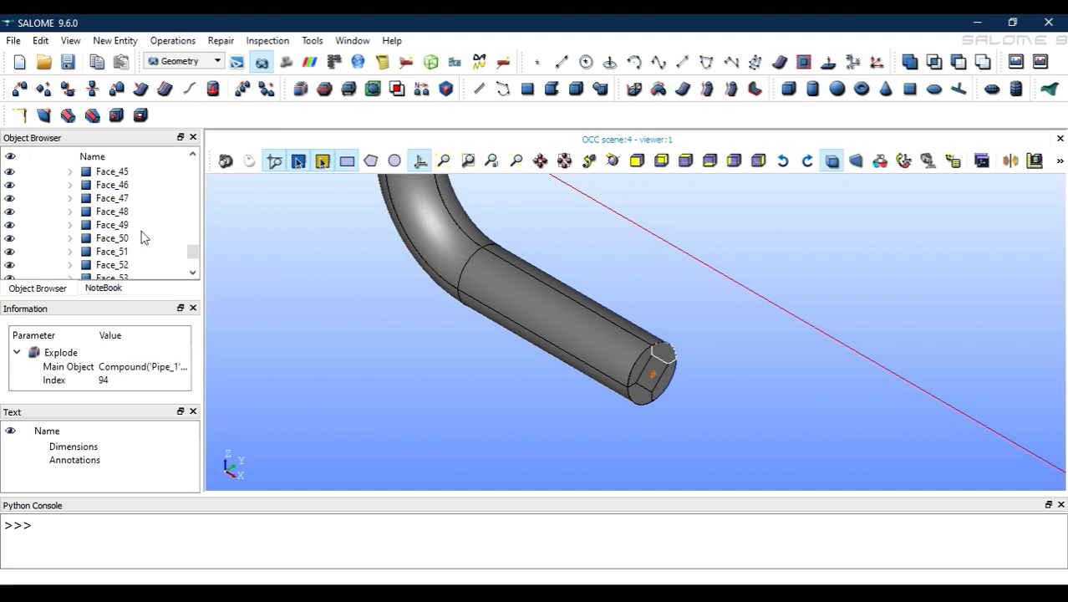
scroll(142, 239, down, 2)
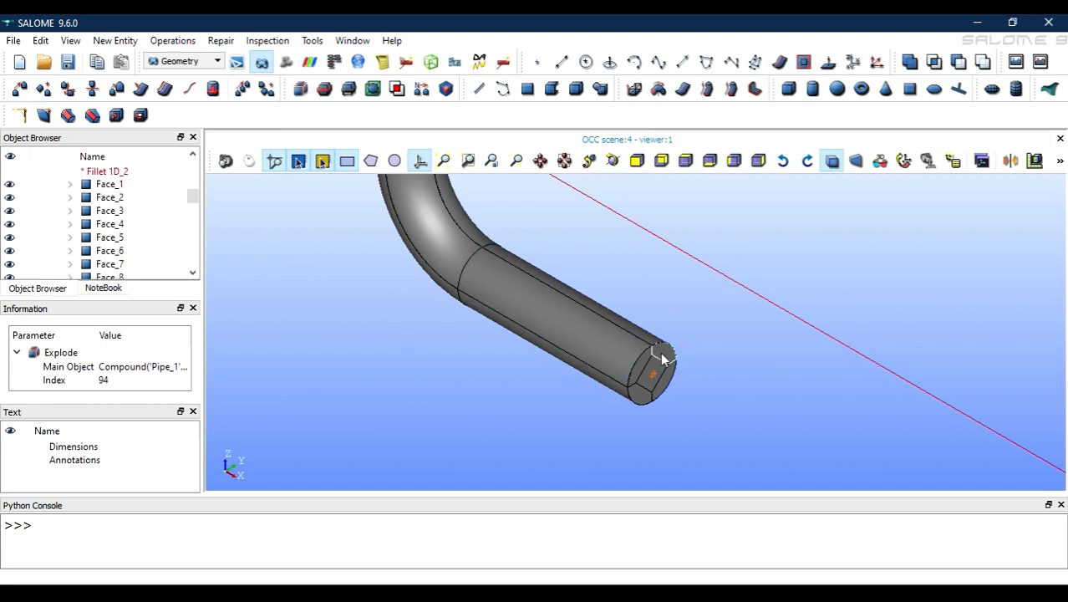
scroll(117, 213, up, 2)
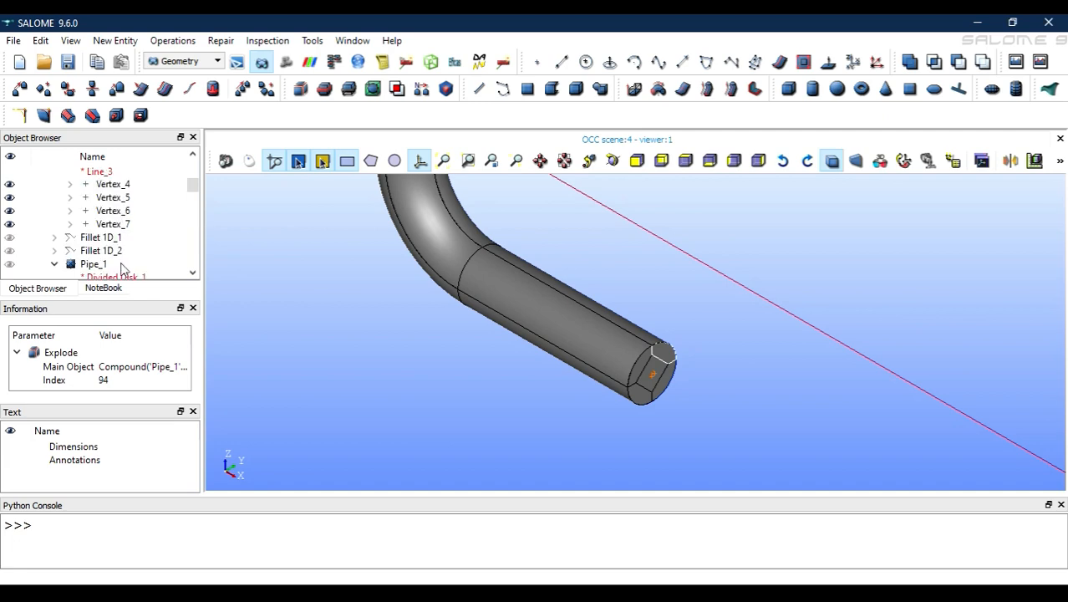
click(101, 266)
right_click(100, 273)
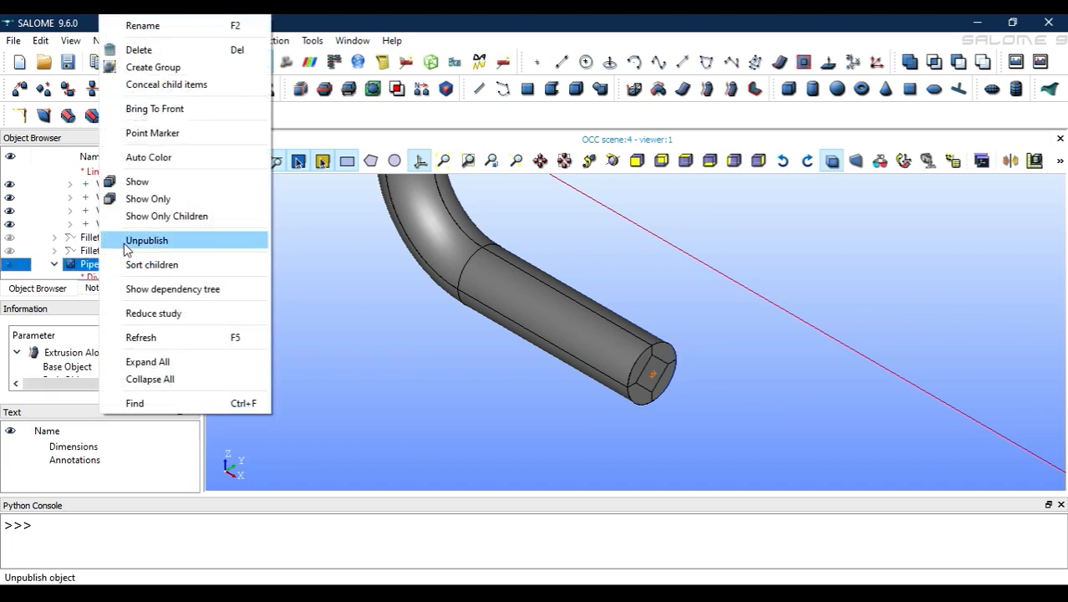
click(165, 67)
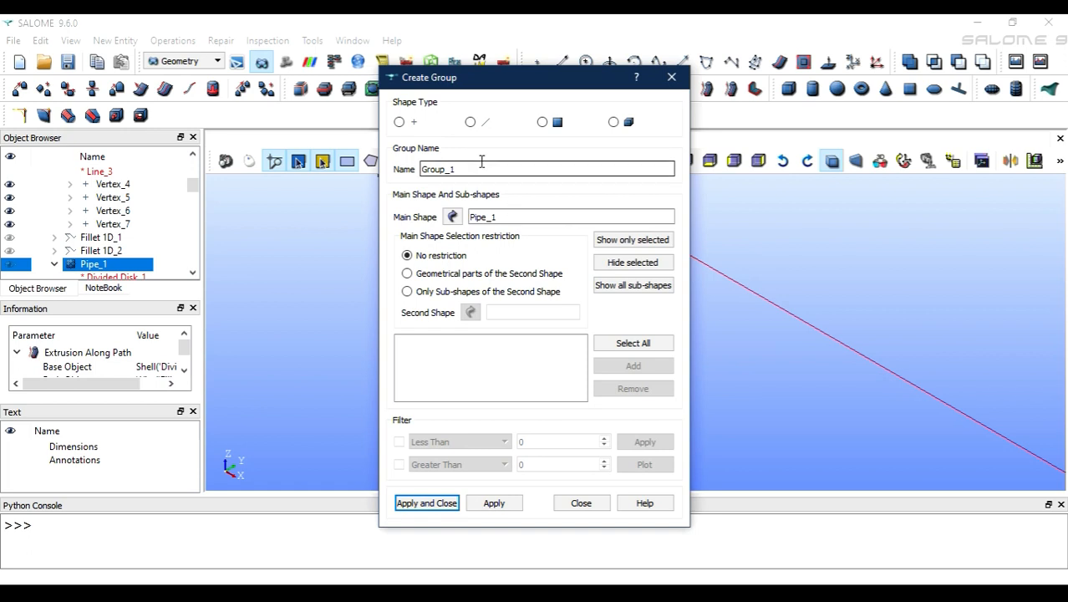
double_click(486, 168)
key(BackSpace)
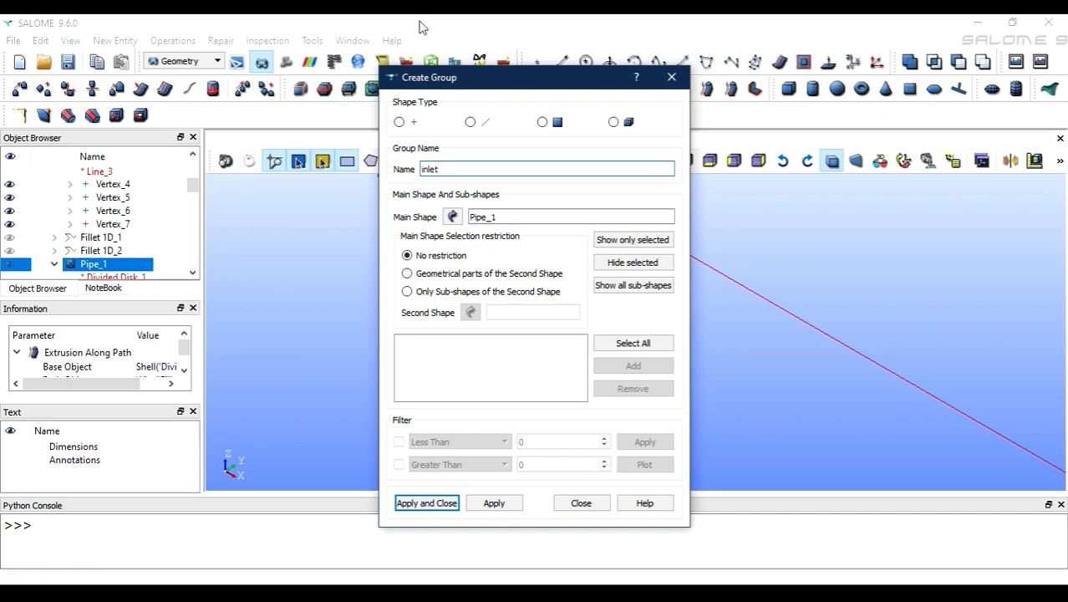
click(543, 123)
drag(572, 80, 252, 73)
Step: Add the central square face and its upper and two side neighbours at the pipe's origin end to the inlet group
click(542, 160)
drag(544, 242, 949, 470)
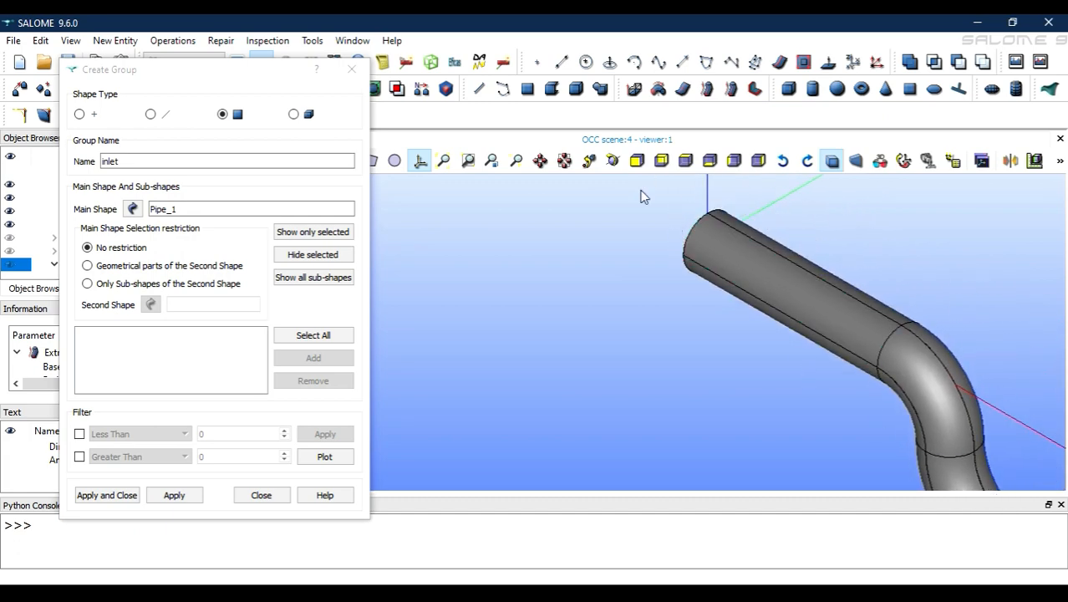
click(613, 160)
drag(697, 261, 802, 368)
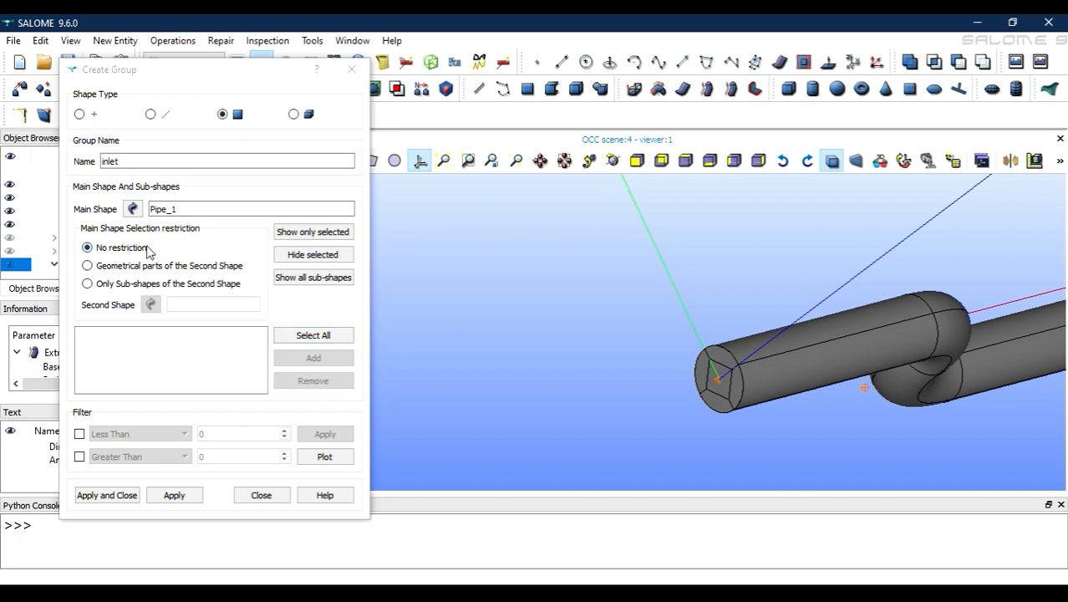
click(132, 209)
click(714, 383)
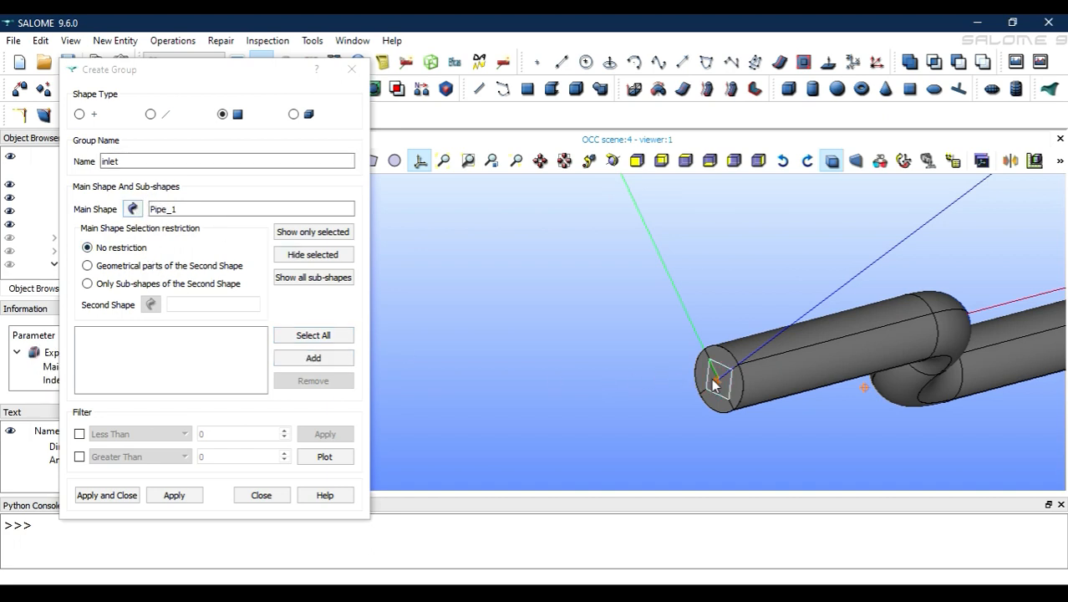
shift+click(701, 376)
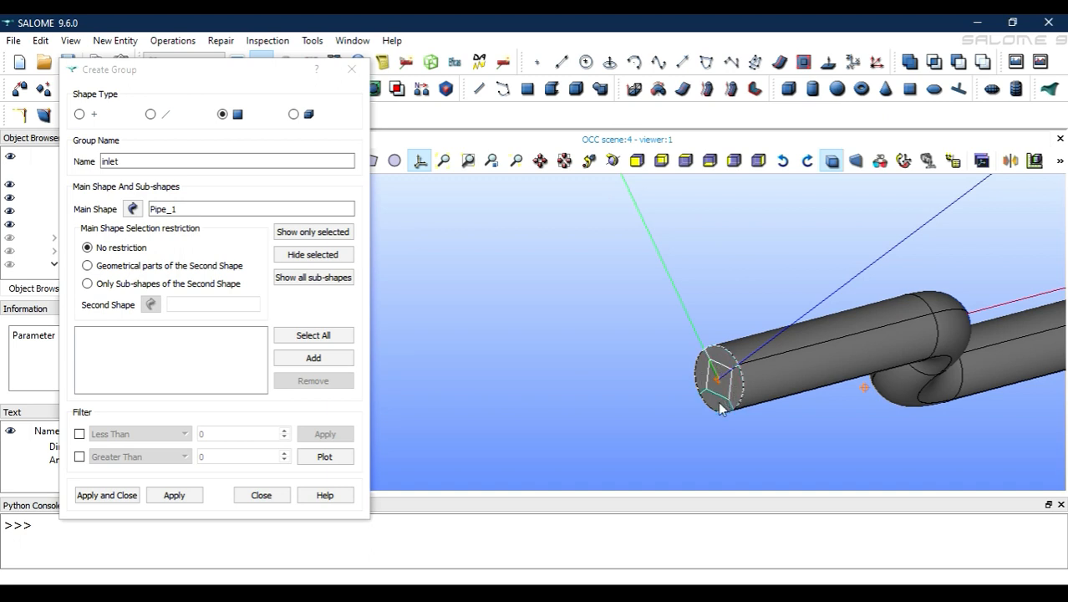
click(333, 363)
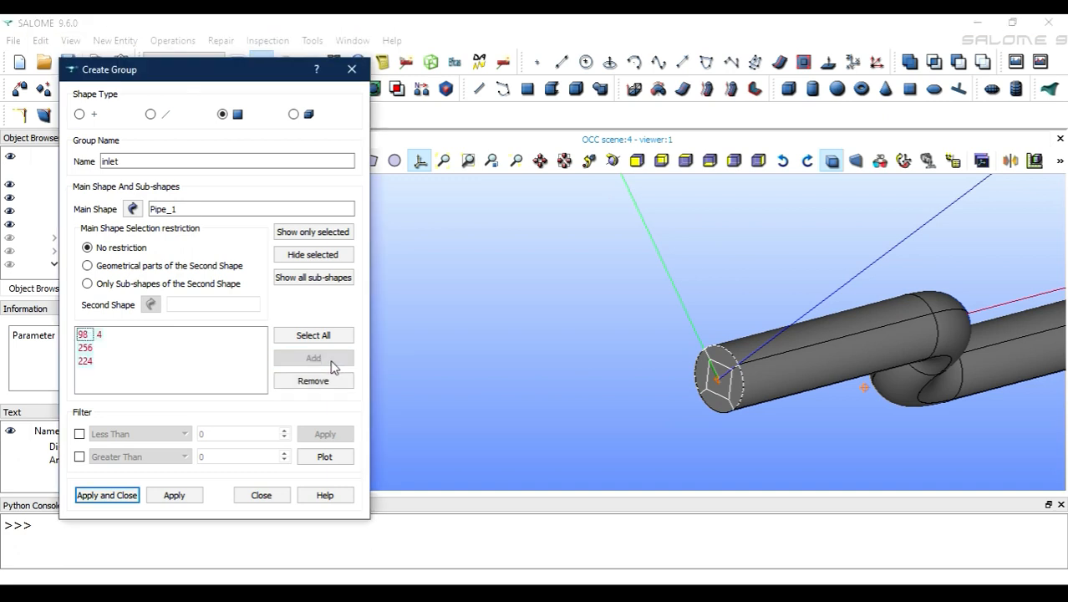
Step: Check the faces listed for the inlet group one by one and add the missing lower end face
click(85, 334)
click(87, 348)
click(86, 361)
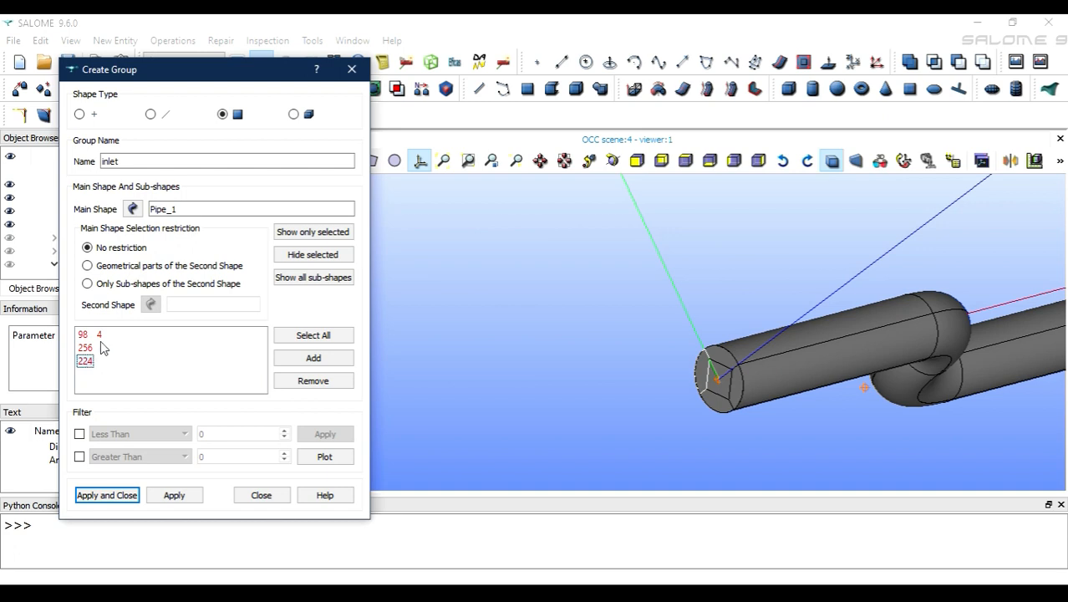
click(100, 334)
click(83, 335)
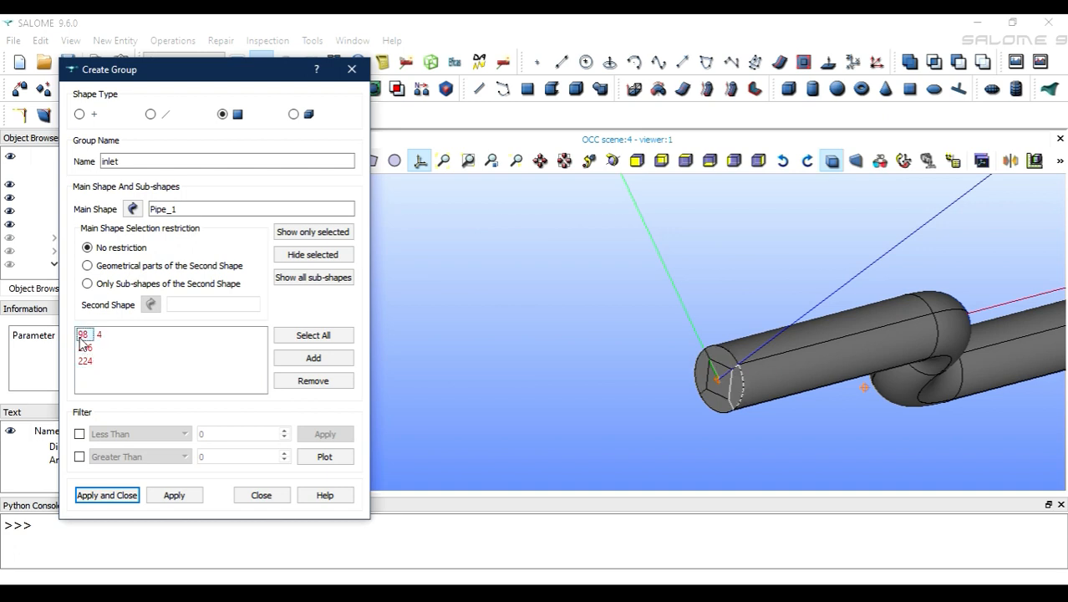
click(85, 347)
click(86, 361)
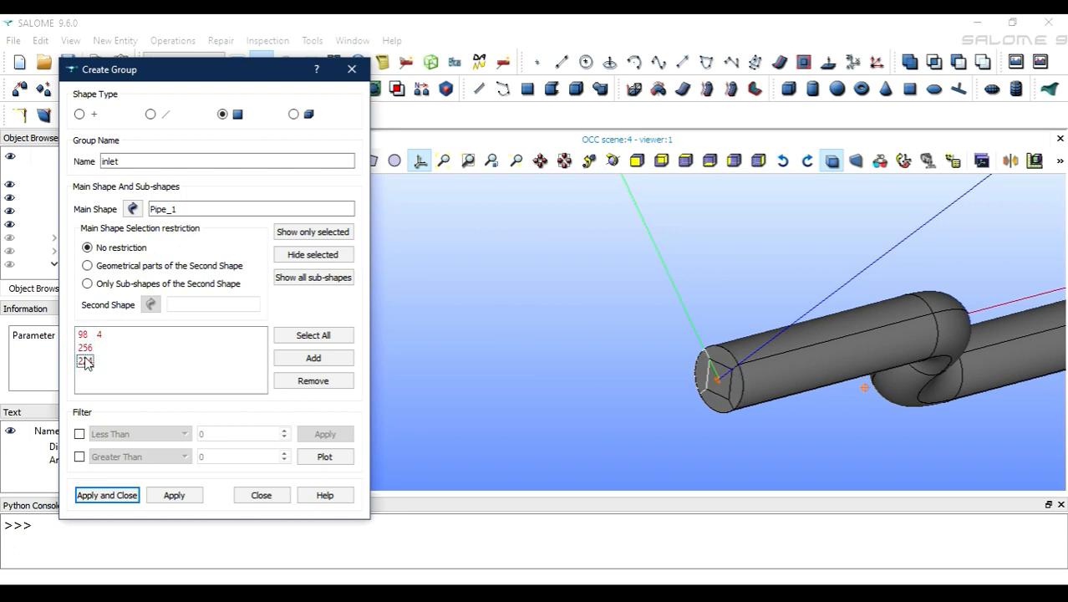
click(85, 348)
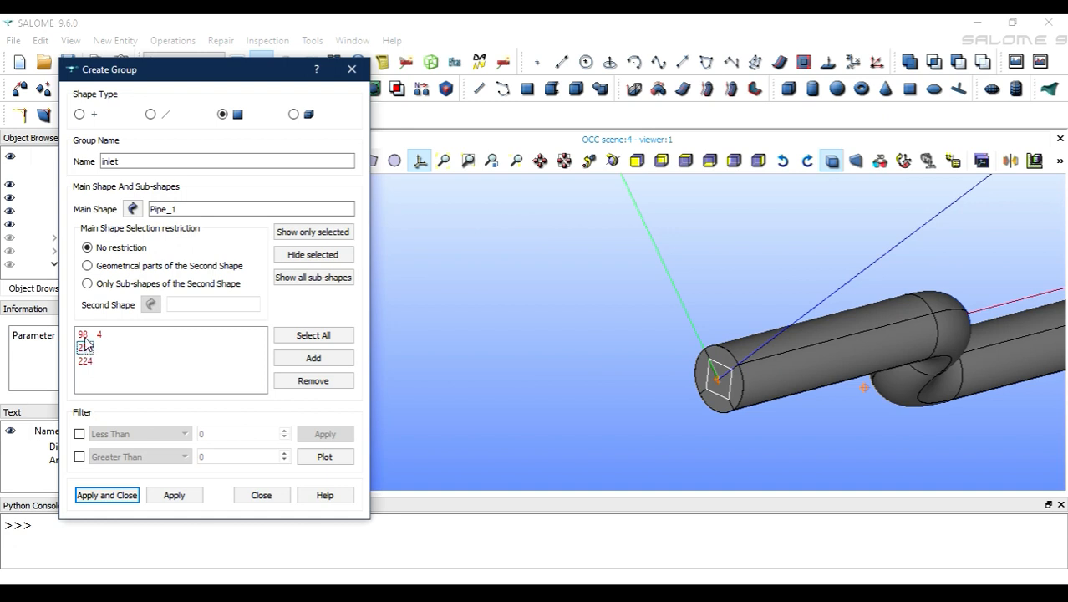
click(716, 405)
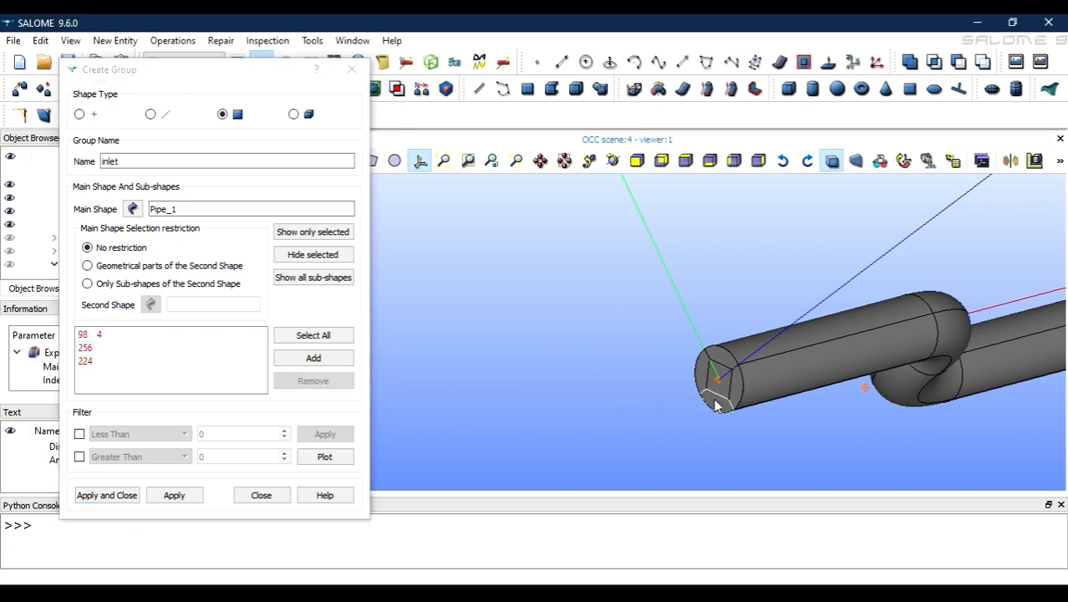
click(334, 358)
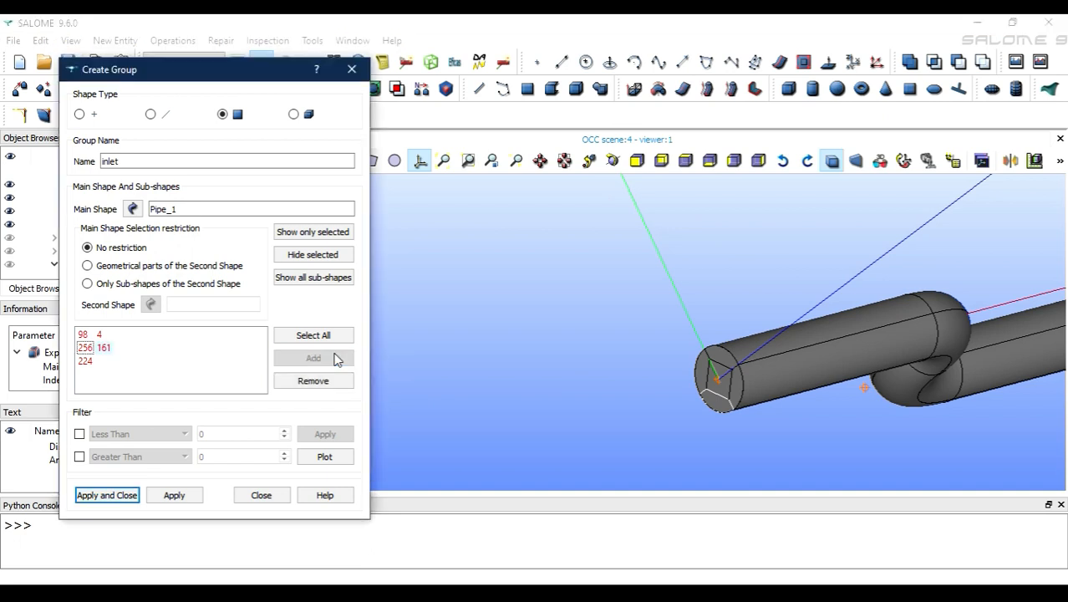
Step: Recheck the listed end faces and create the inlet group, keeping group creation active
click(83, 334)
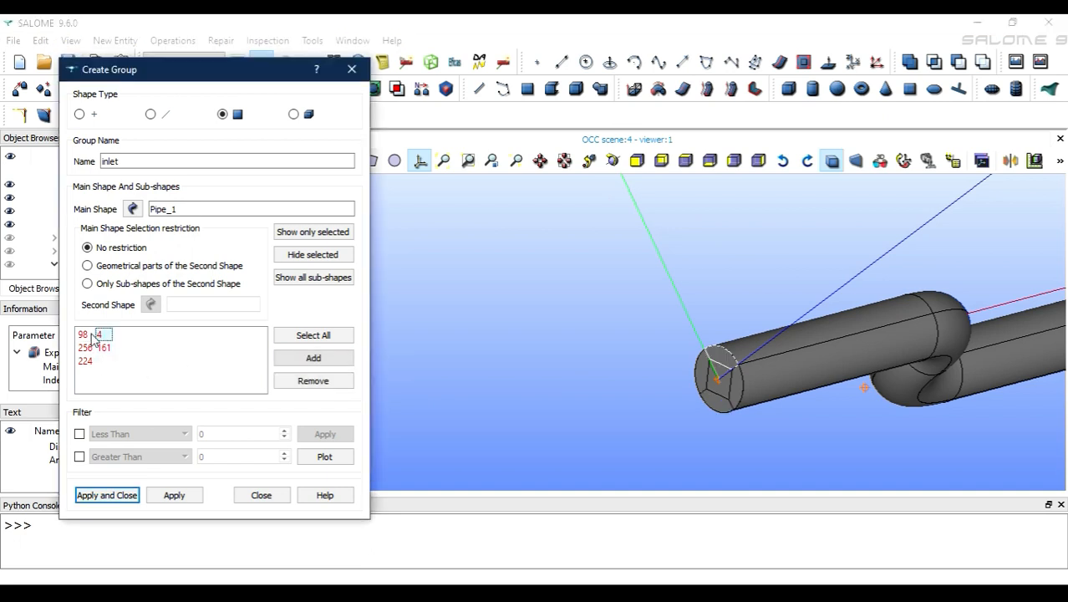
click(85, 347)
click(86, 360)
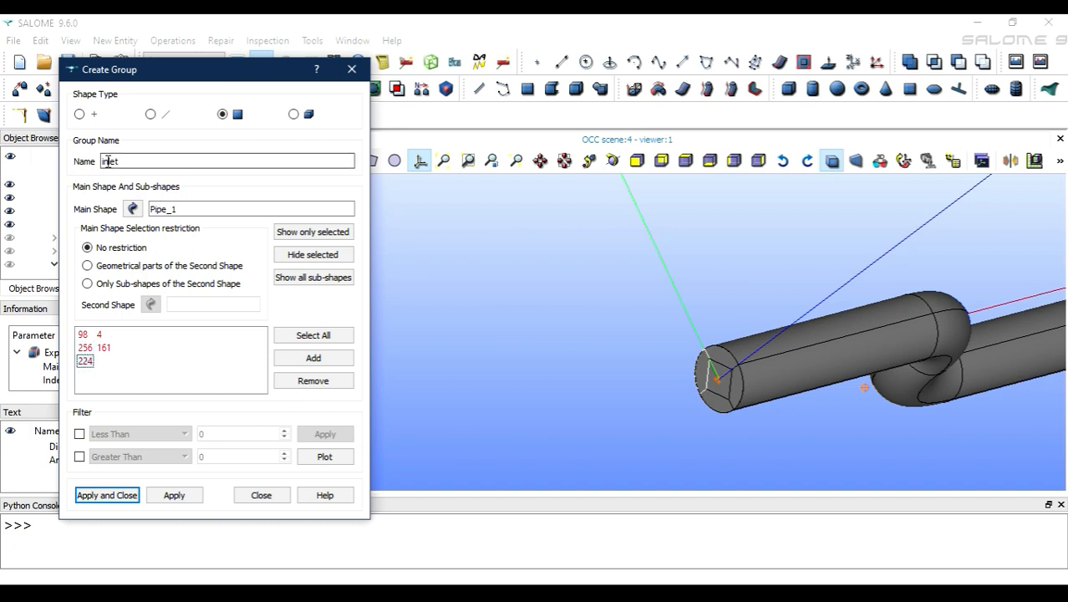
click(174, 495)
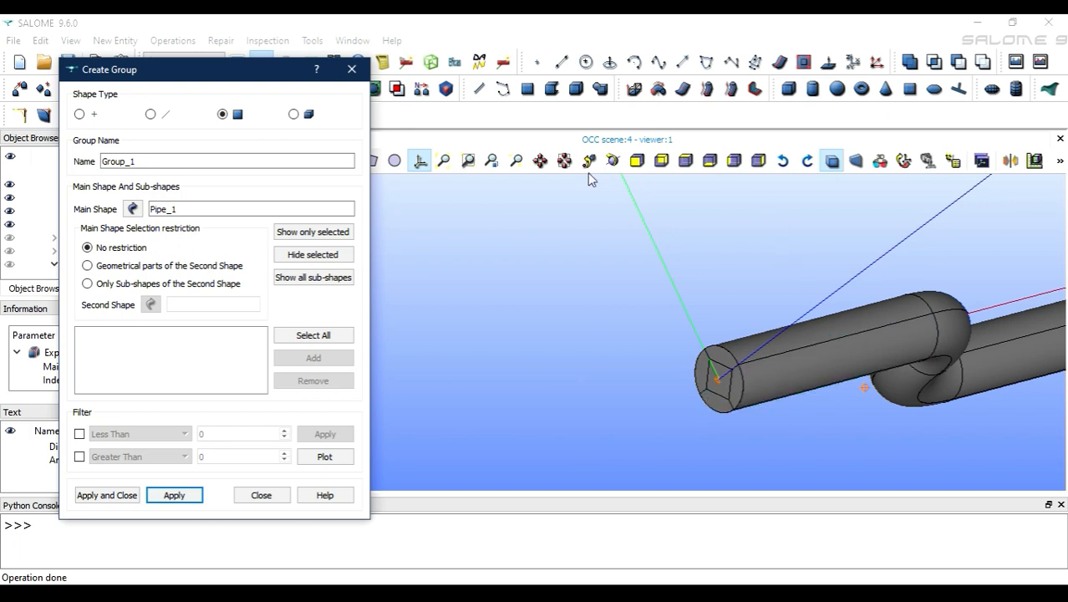
Step: Name the next face group outlet and add all five faces at the pipe's far end to it
click(903, 161)
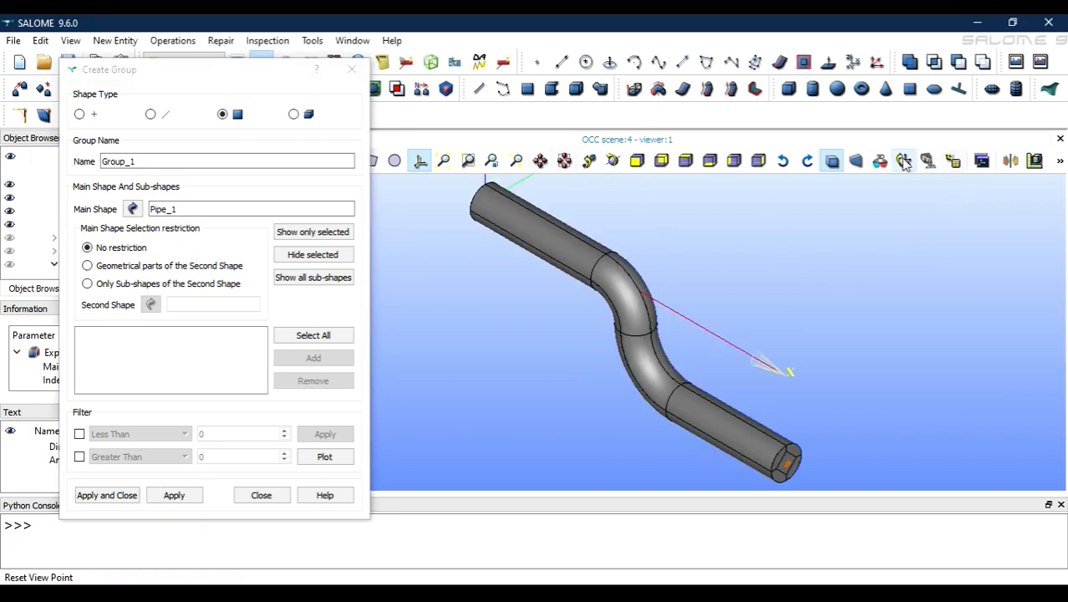
scroll(790, 472, up, 3)
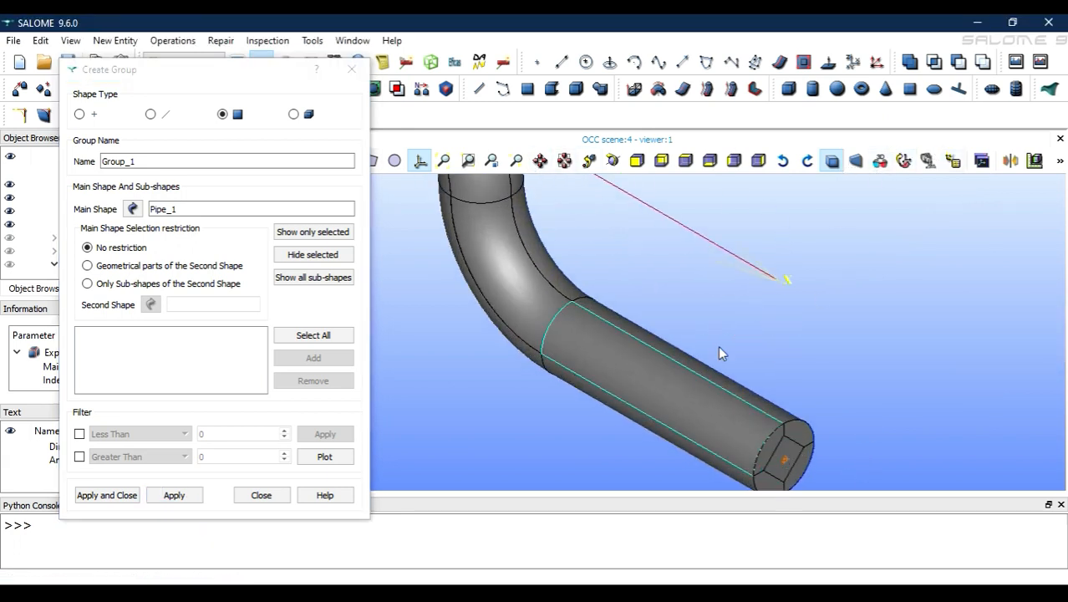
click(550, 163)
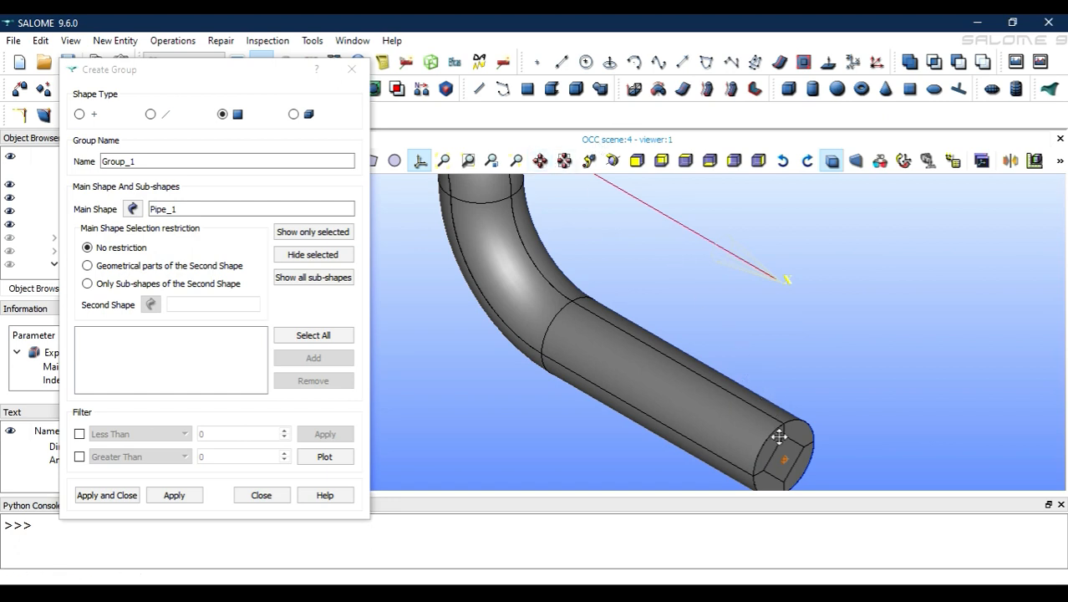
drag(787, 433, 665, 312)
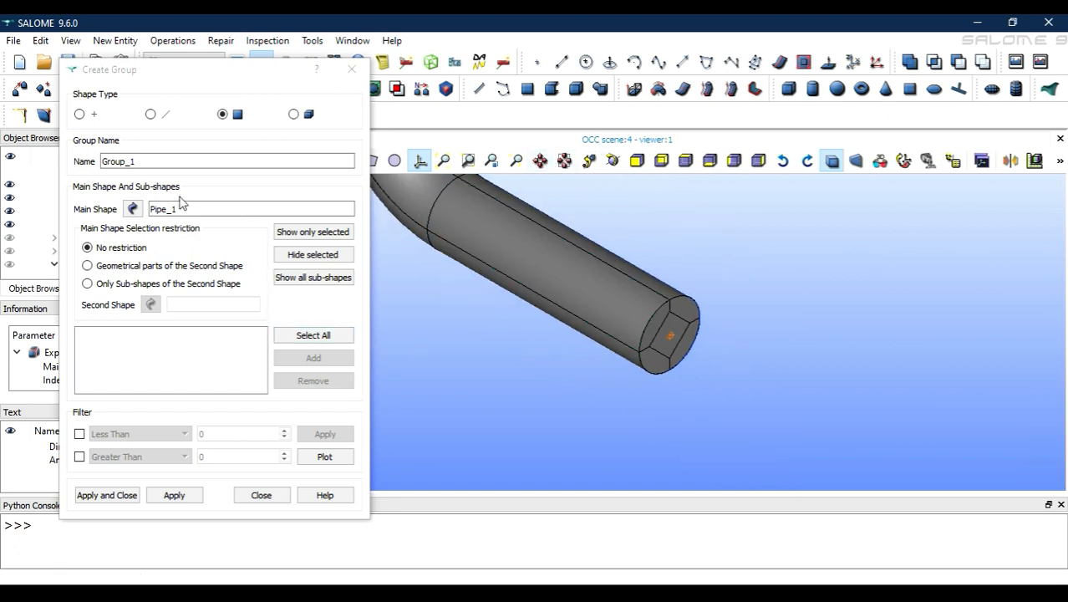
click(205, 161)
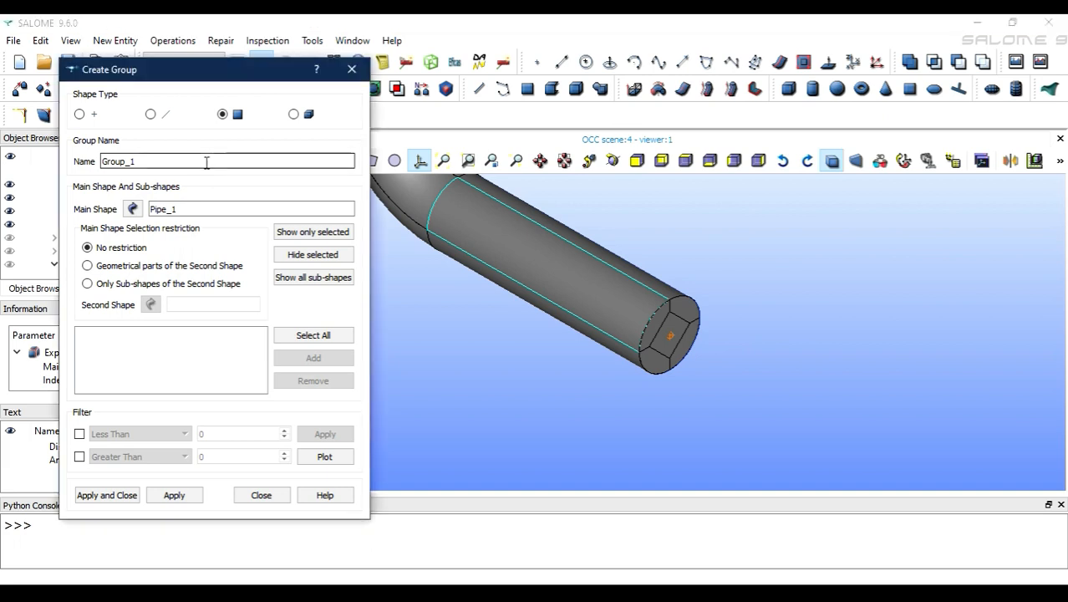
text(outlet)
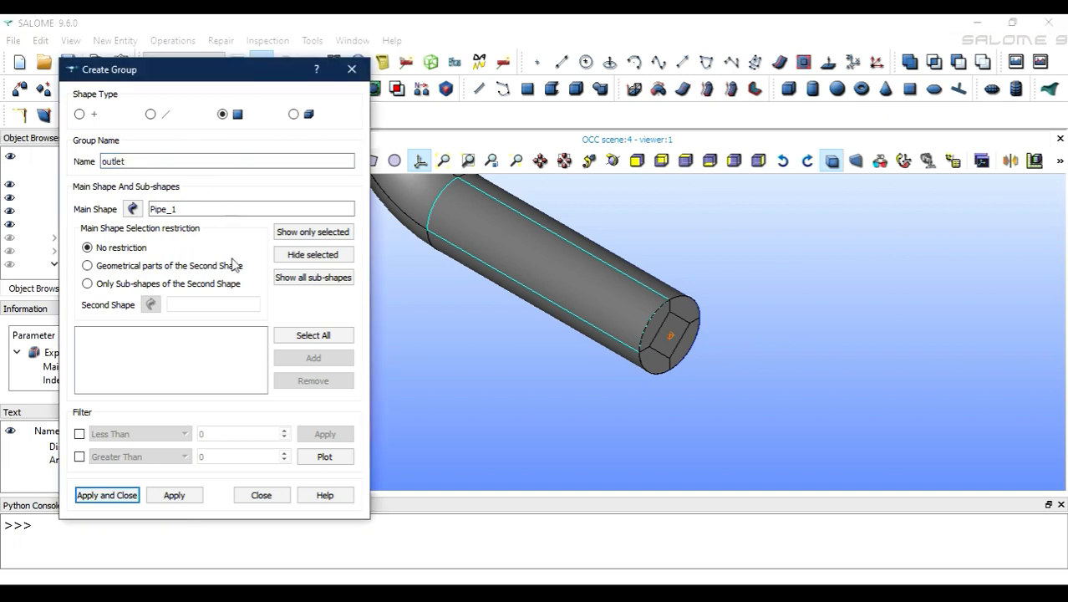
click(654, 332)
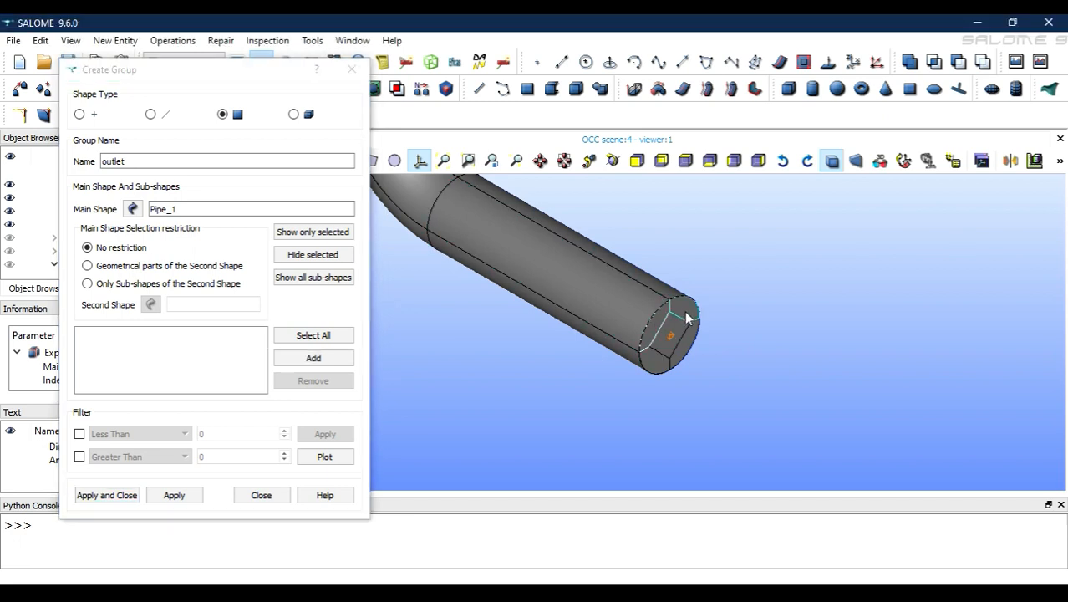
shift+click(679, 349)
shift+click(651, 361)
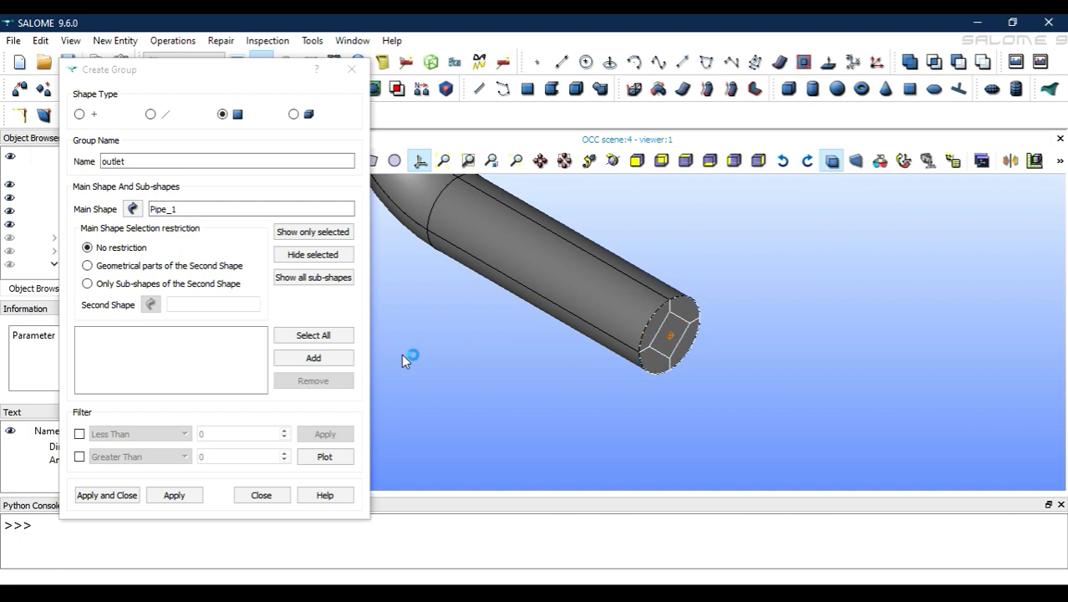
click(341, 357)
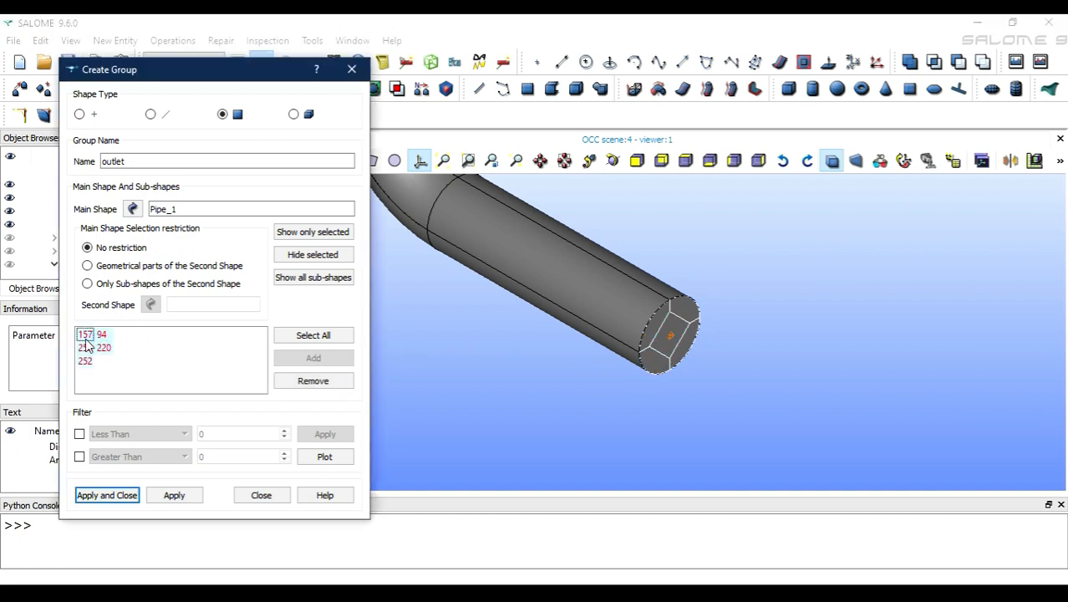
Step: Check the faces listed for the outlet group individually and create the group
click(101, 334)
click(103, 347)
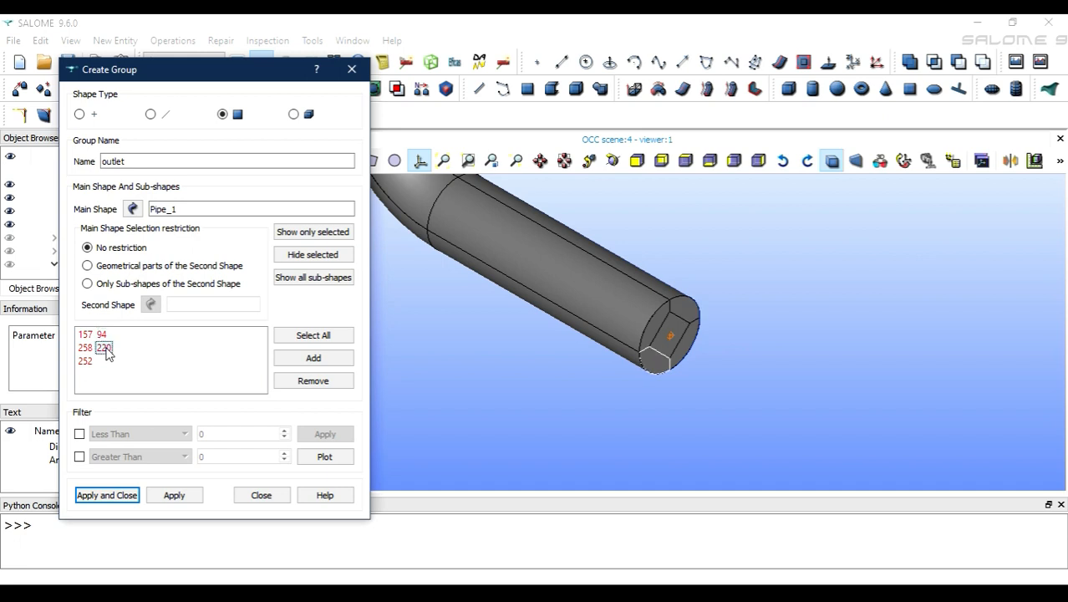
click(84, 360)
click(84, 347)
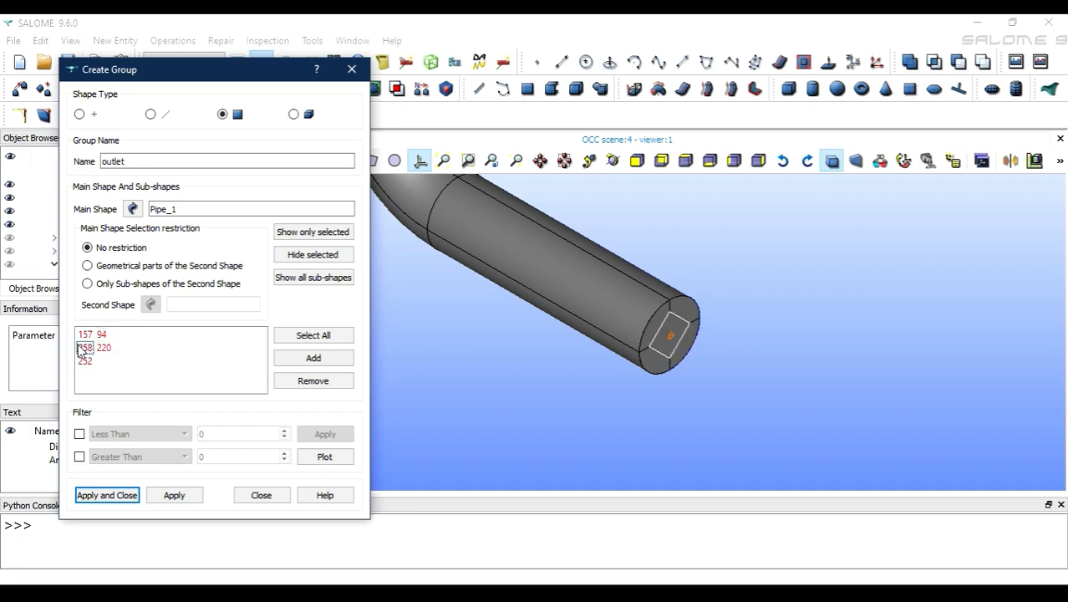
click(174, 495)
Step: Name the next face group dinding and add the four outer wall faces of the straight section at the outlet end
click(182, 160)
double_click(181, 159)
text(dinding)
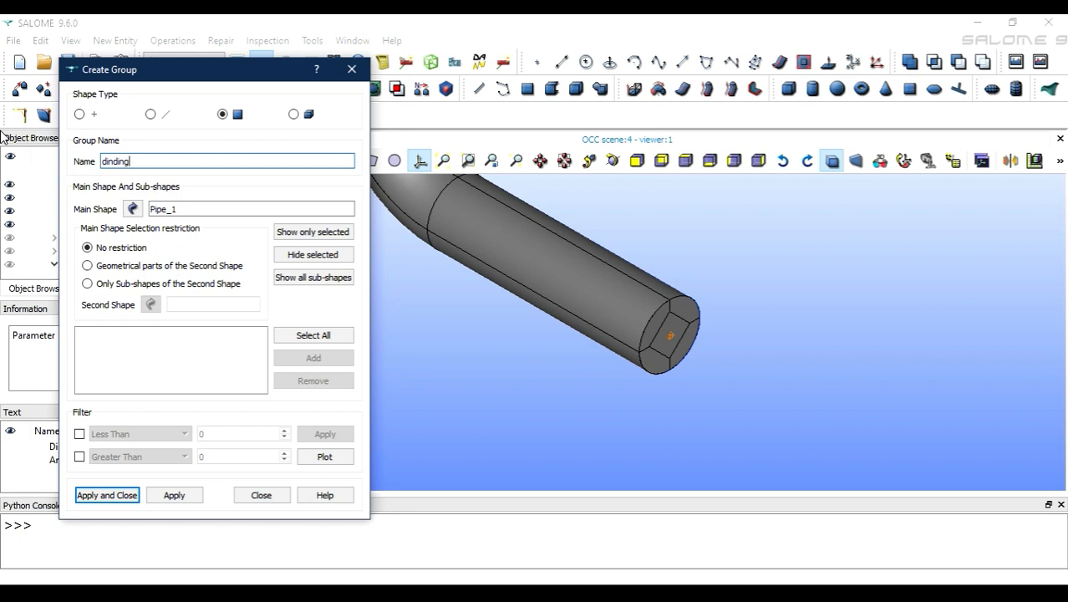
click(508, 227)
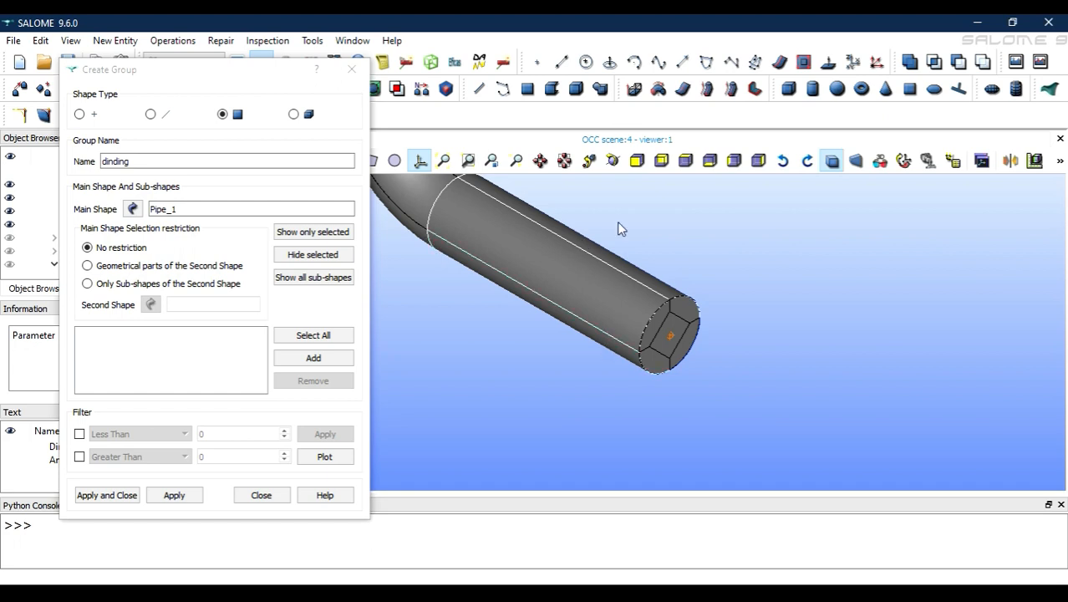
click(612, 161)
drag(656, 302, 360, 284)
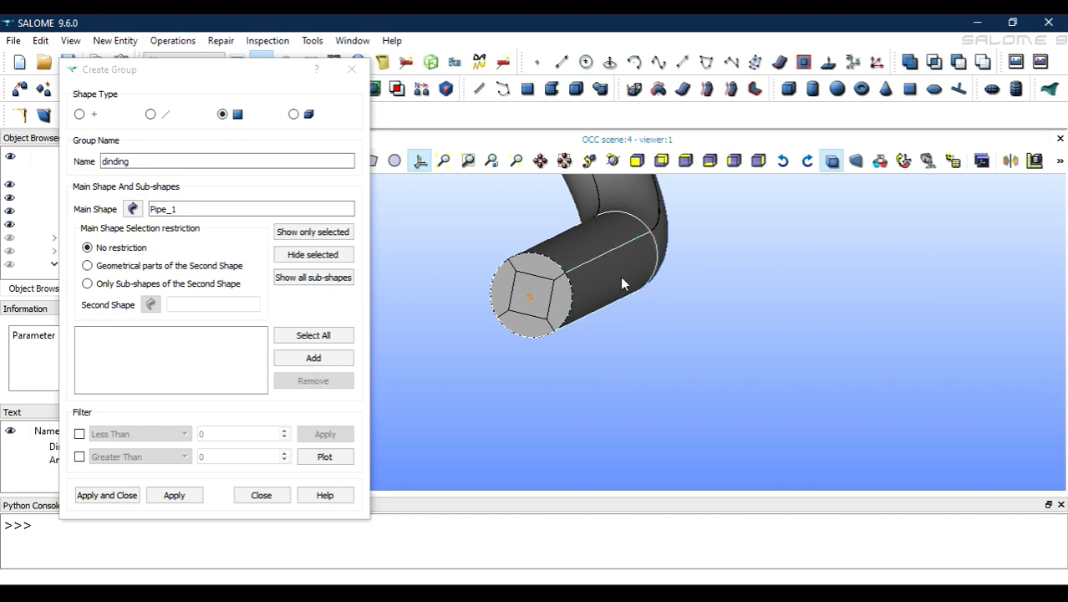
click(317, 358)
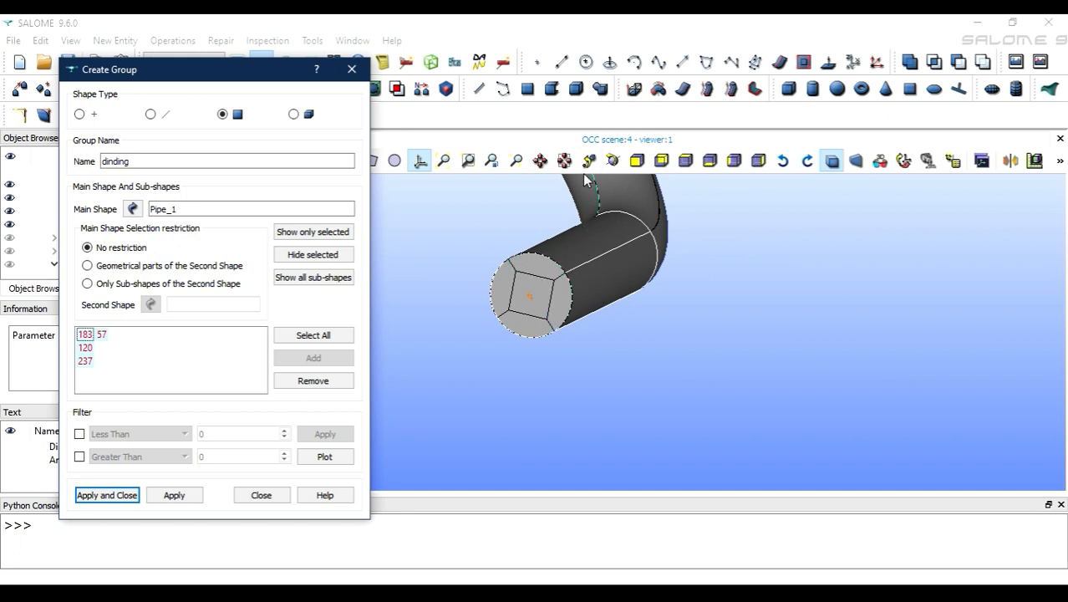
Step: Add the four outer wall faces of the bend next to the outlet straight section to the dinding group
click(540, 161)
drag(607, 246, 526, 398)
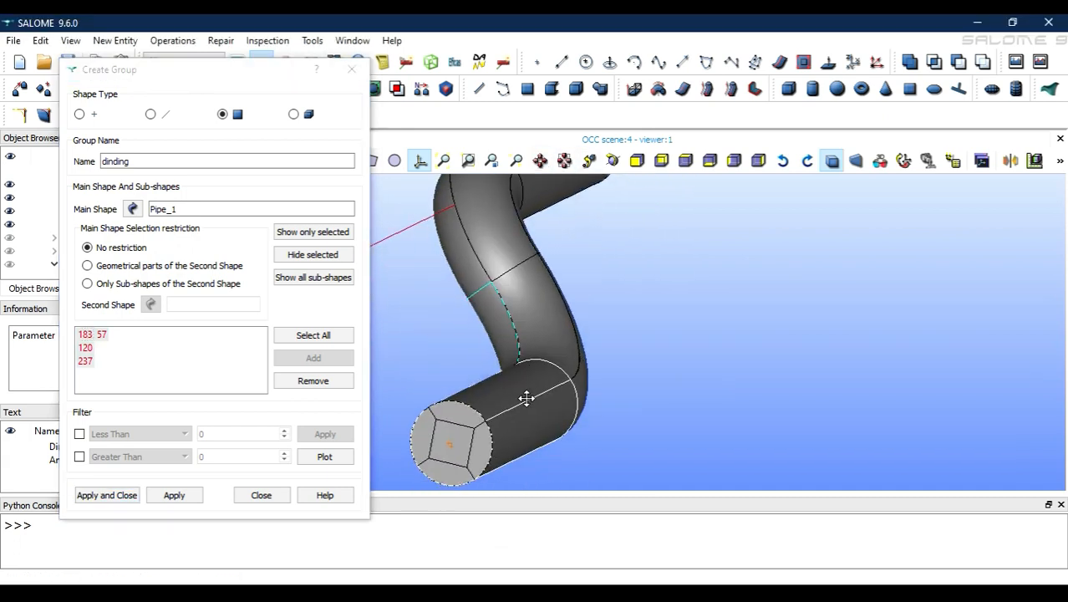
click(582, 378)
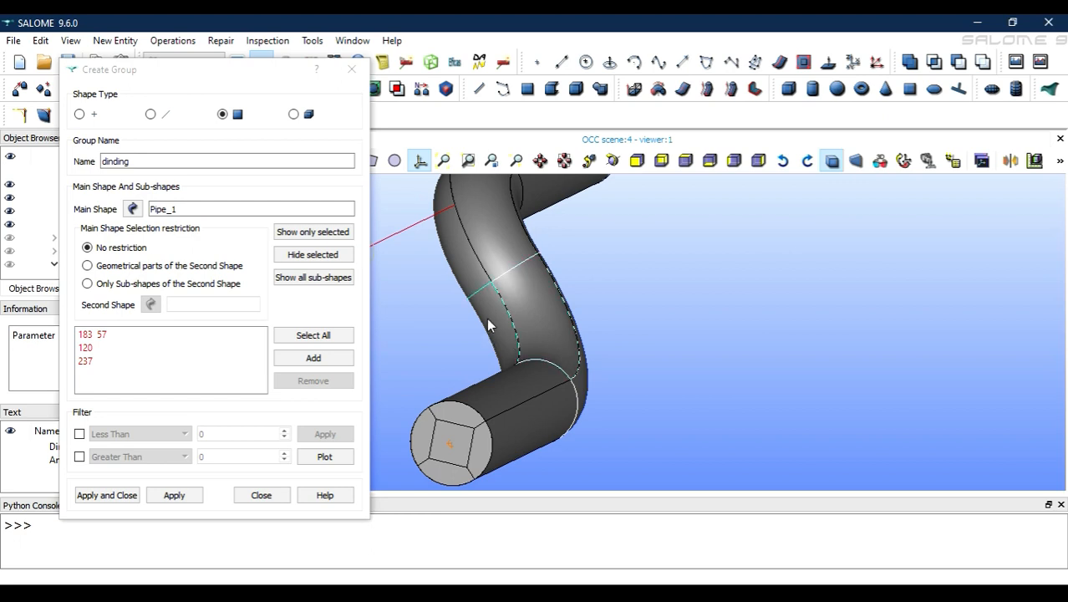
click(612, 160)
drag(558, 417, 471, 264)
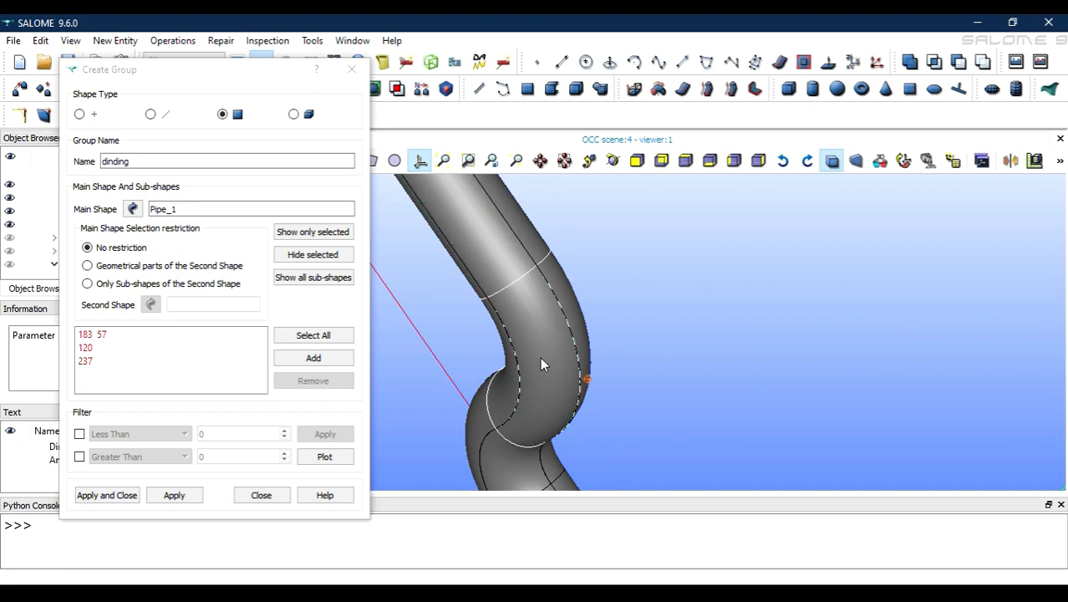
click(336, 361)
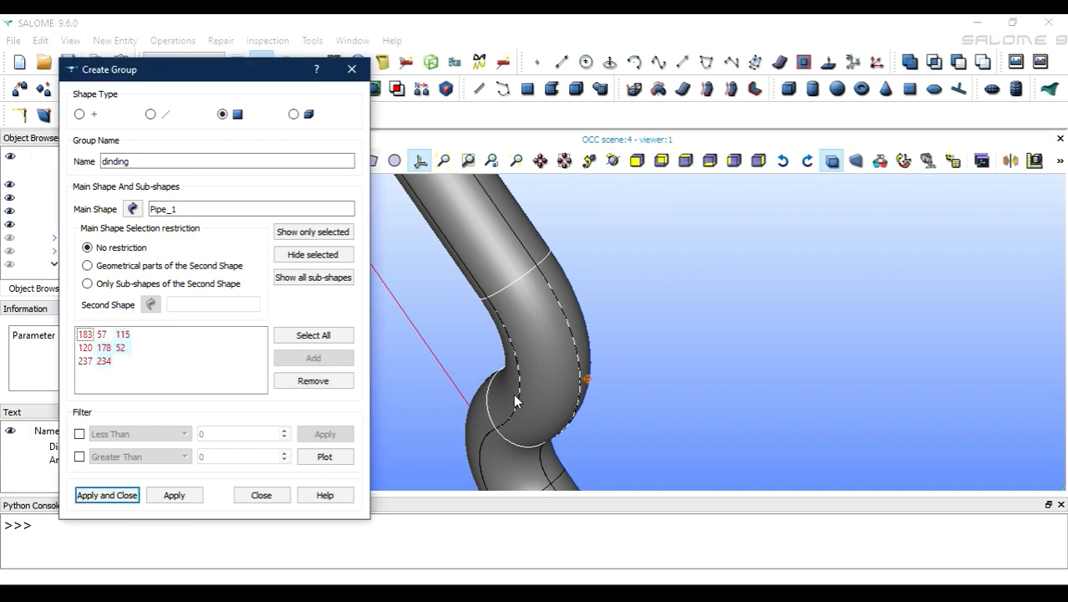
Step: Add the faces of the second bend, next to the inlet straight section, to the dinding group
click(541, 160)
drag(549, 409, 575, 247)
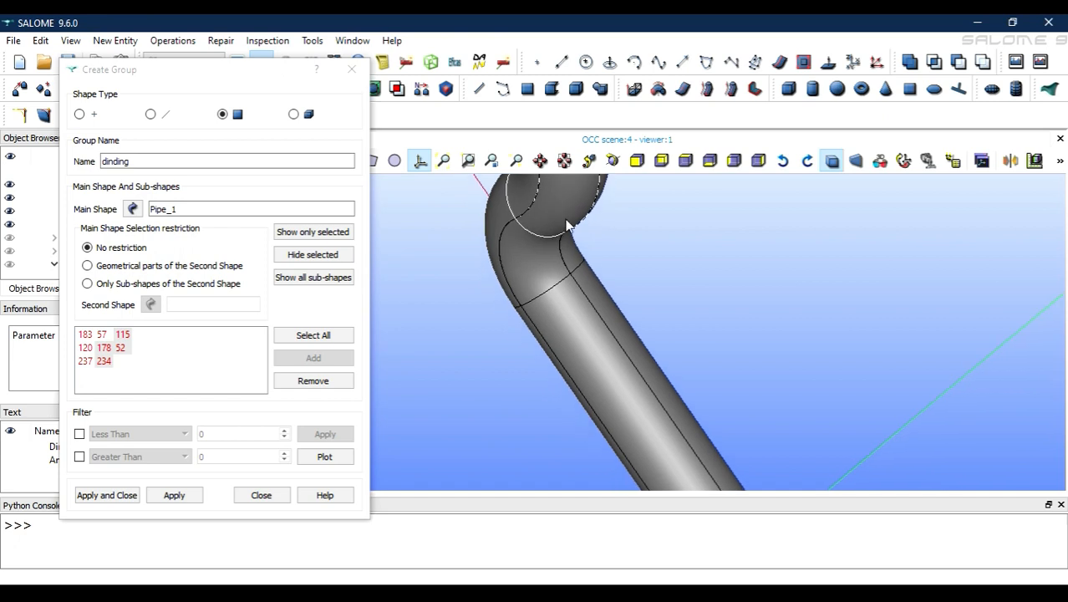
click(575, 257)
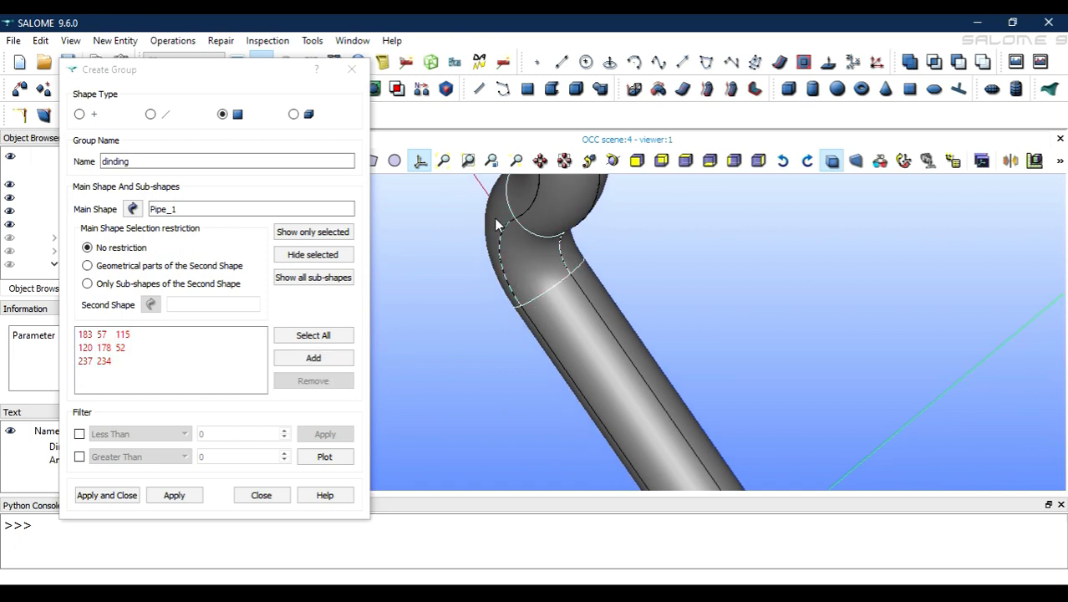
click(612, 162)
drag(541, 232, 417, 357)
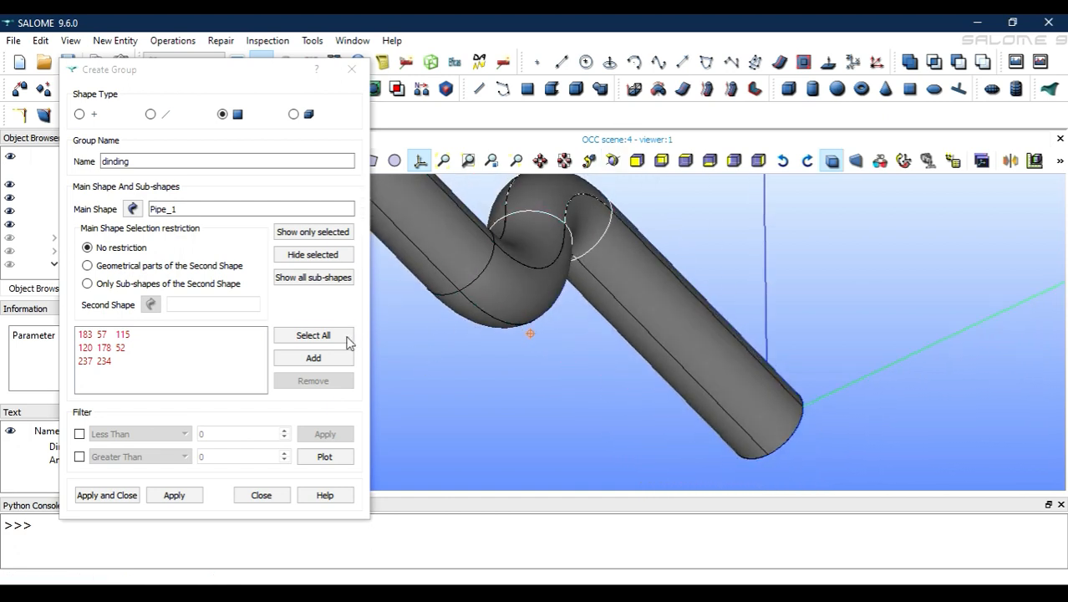
click(332, 361)
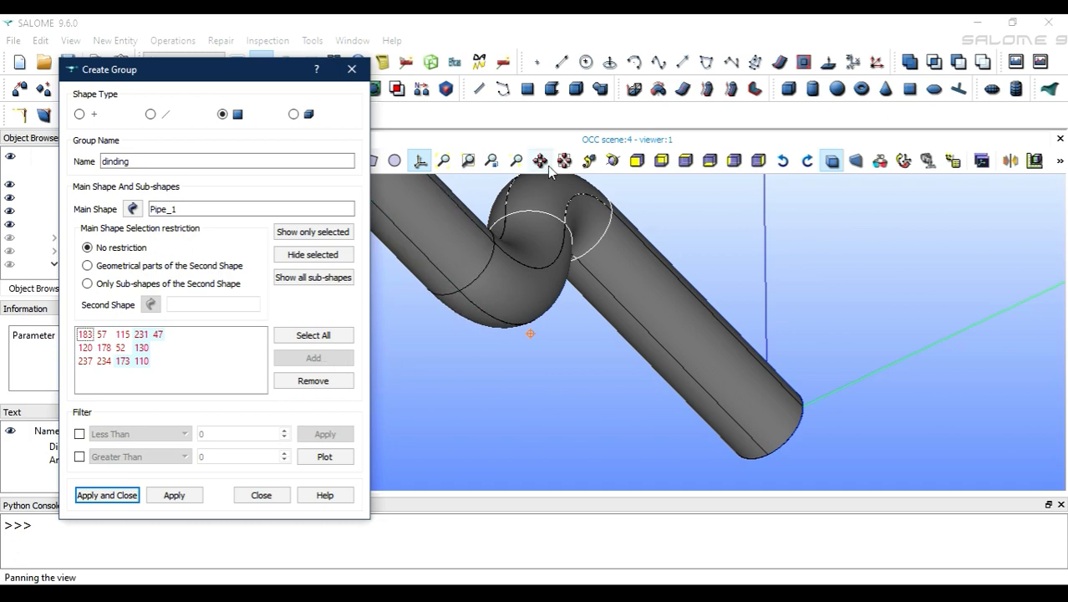
Step: Examine the newly listed faces 47, 231, 130, 110 and 173 individually on the second bend
click(614, 163)
drag(513, 308, 603, 193)
click(173, 343)
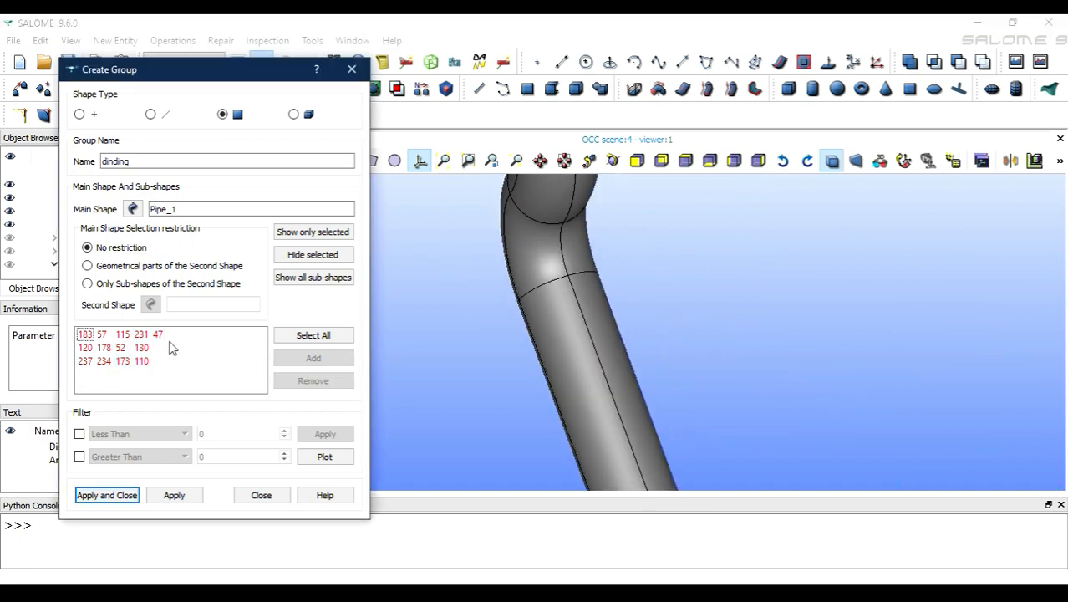
click(163, 334)
click(142, 335)
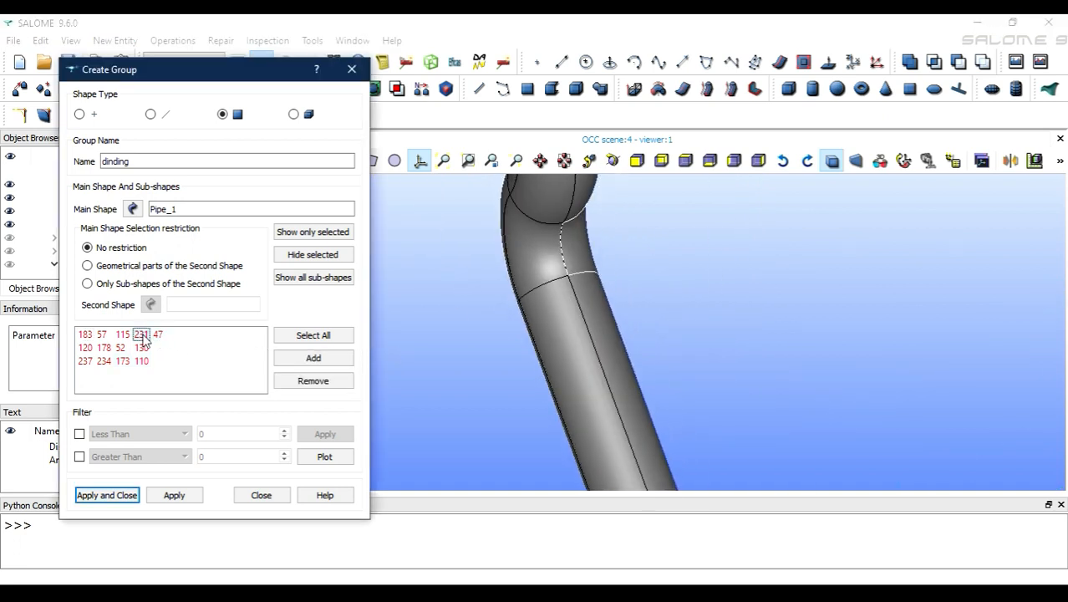
click(142, 347)
click(142, 361)
click(123, 361)
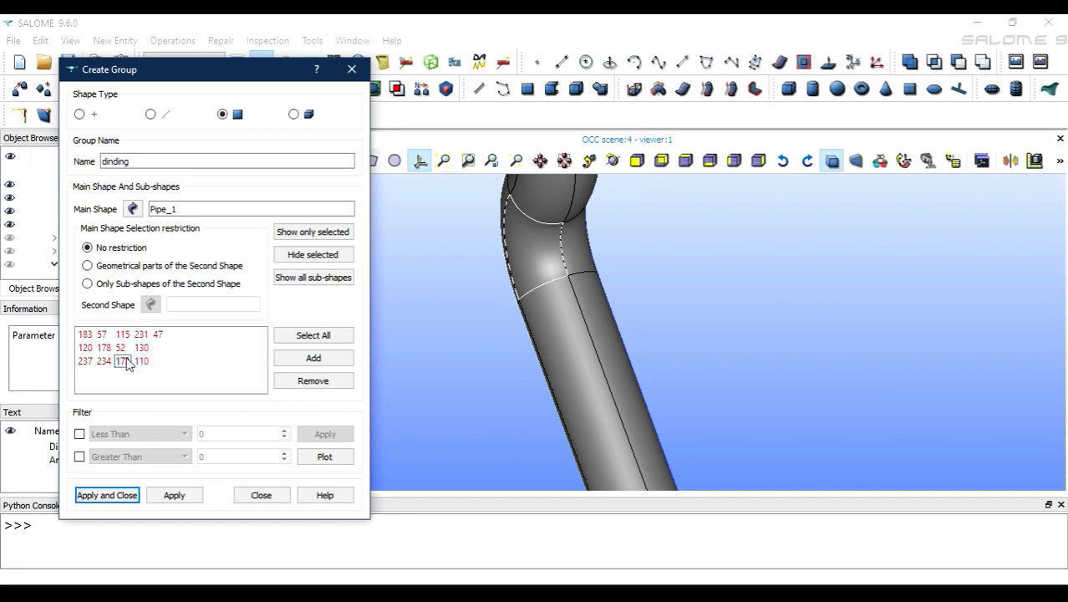
click(612, 160)
drag(484, 290, 702, 294)
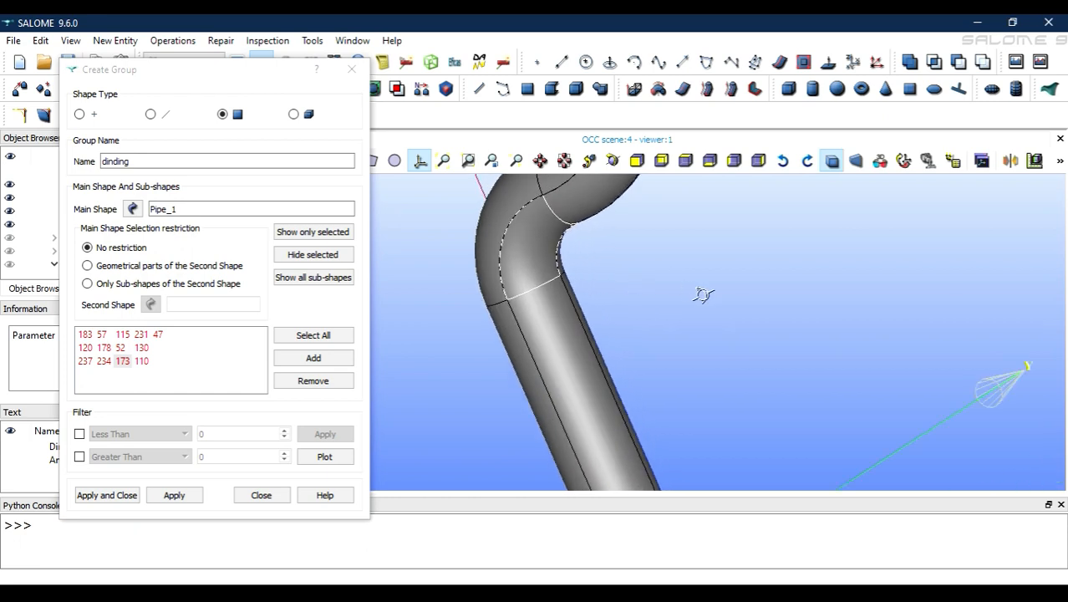
click(142, 361)
click(142, 348)
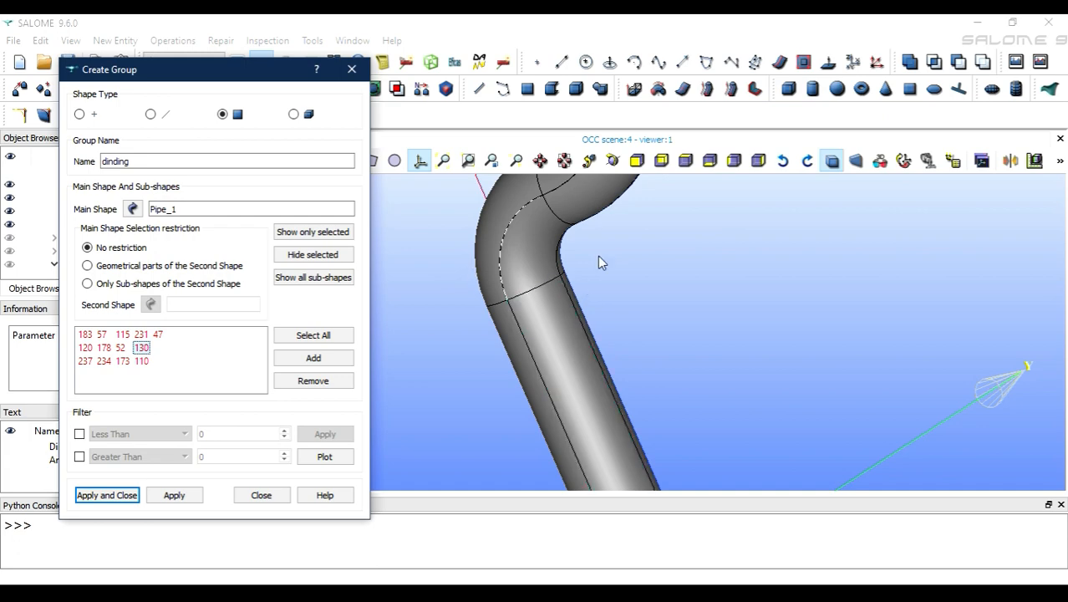
Step: Inspect the second bend closely and match its visible outer faces to their entries in the group list
click(613, 161)
drag(519, 307, 526, 234)
scroll(510, 235, up, 6)
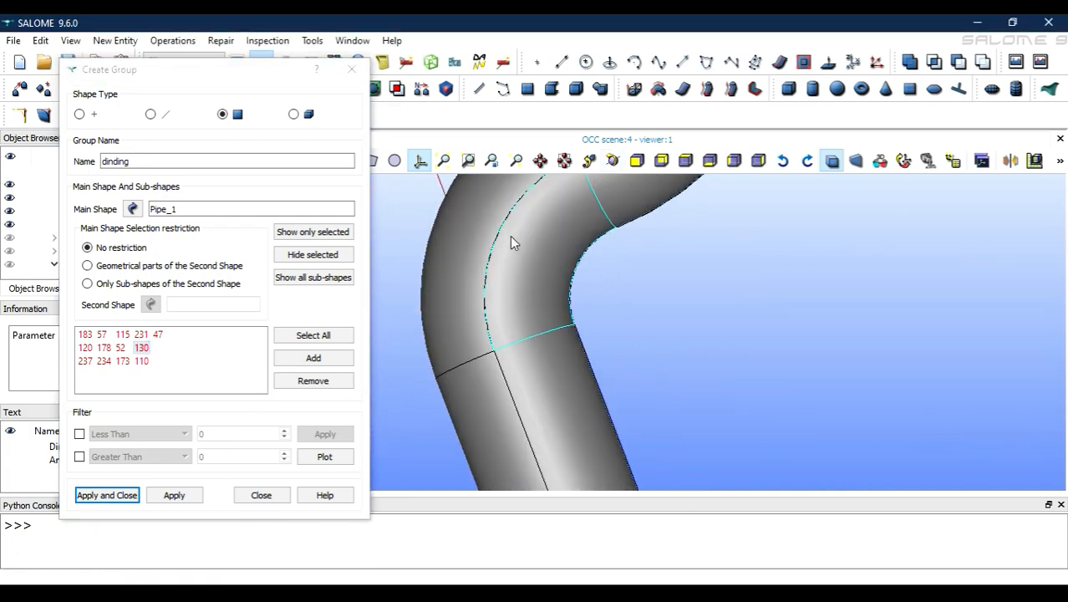
scroll(509, 236, down, 8)
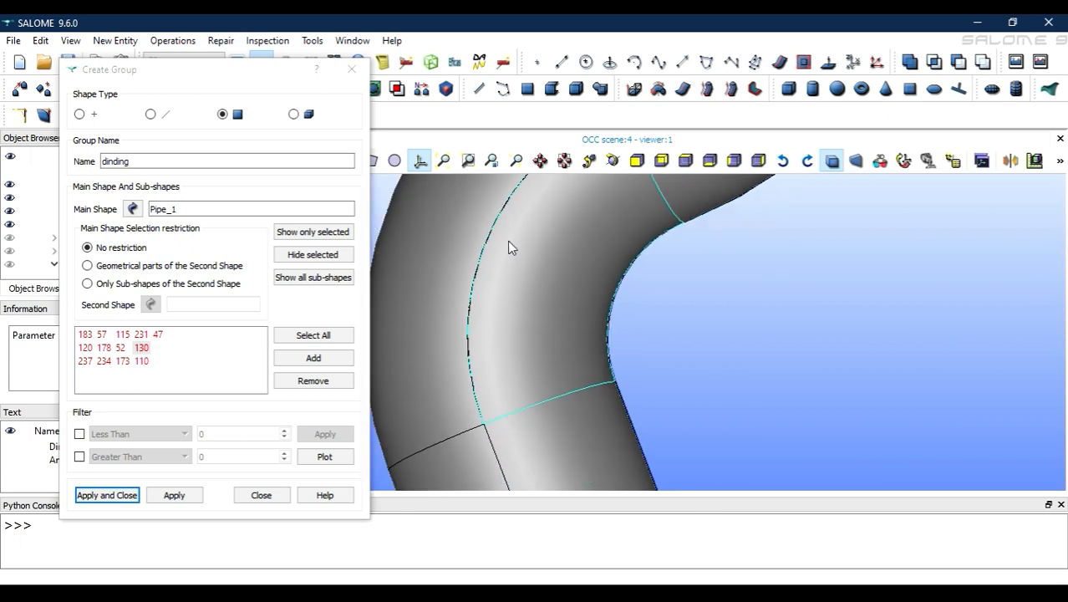
click(612, 162)
drag(501, 259, 308, 193)
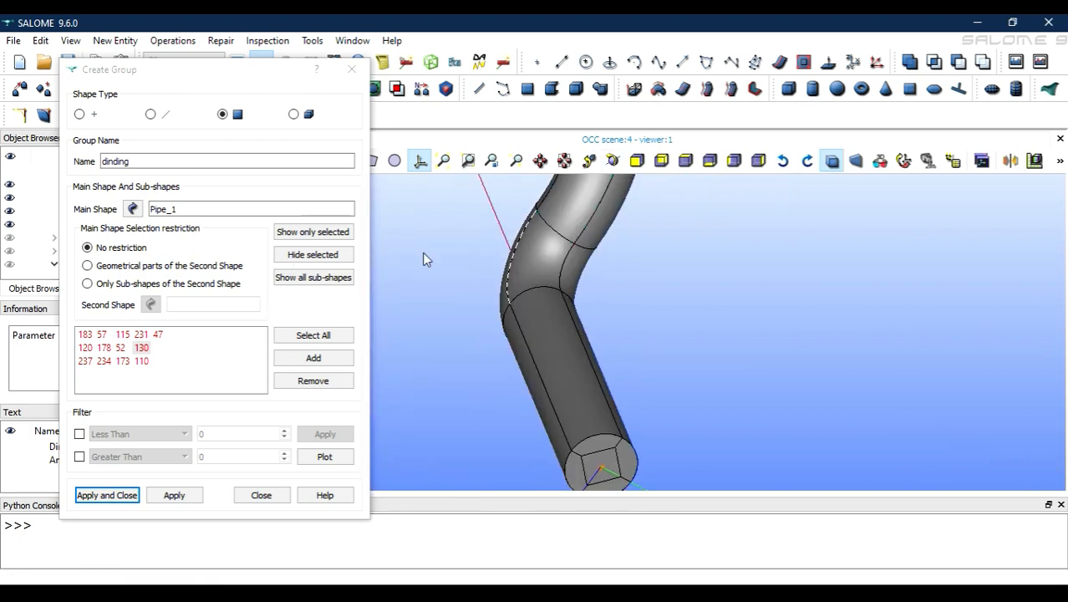
click(534, 245)
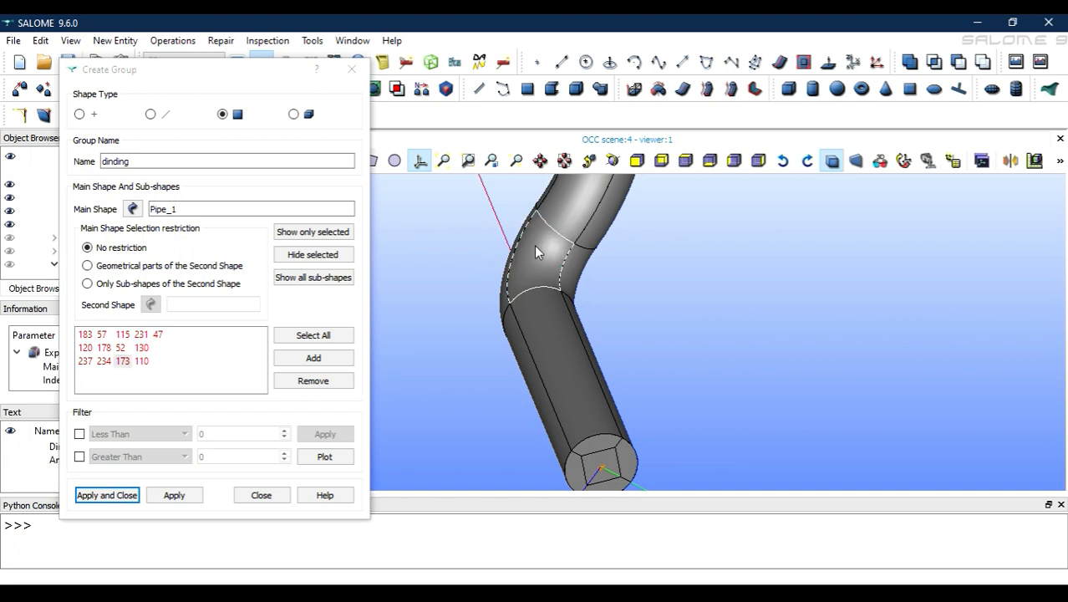
click(579, 264)
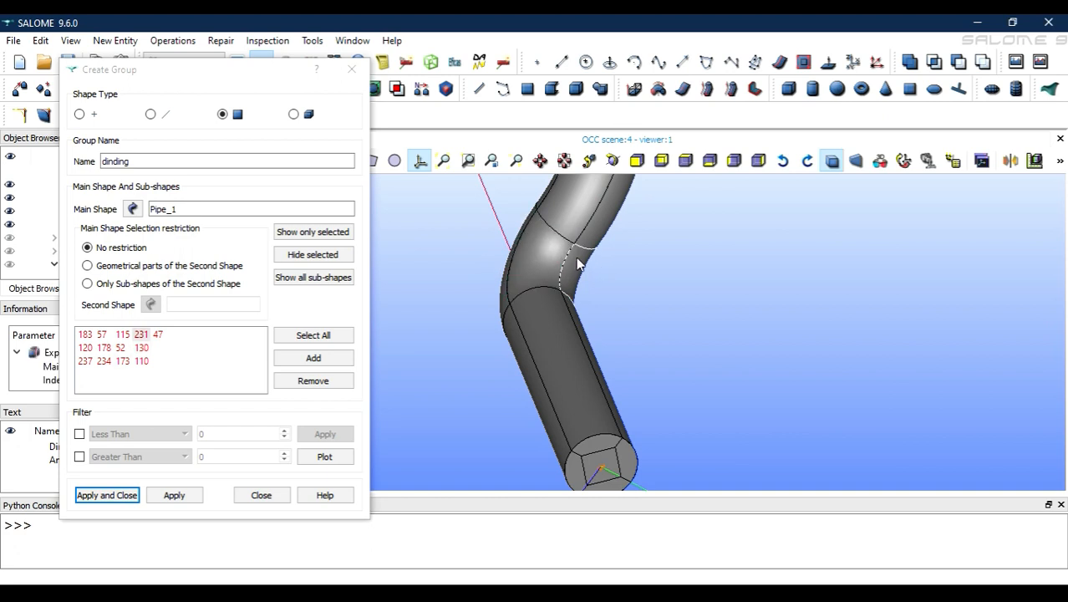
click(503, 299)
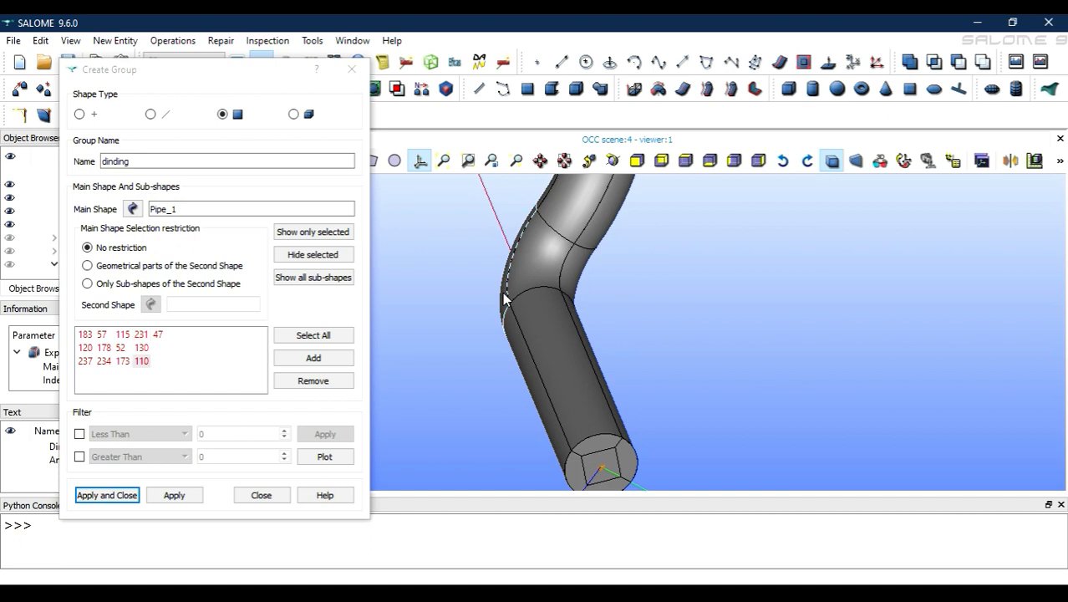
Step: Check the remaining second-bend entries and remove face 130 from the dinding group
click(156, 335)
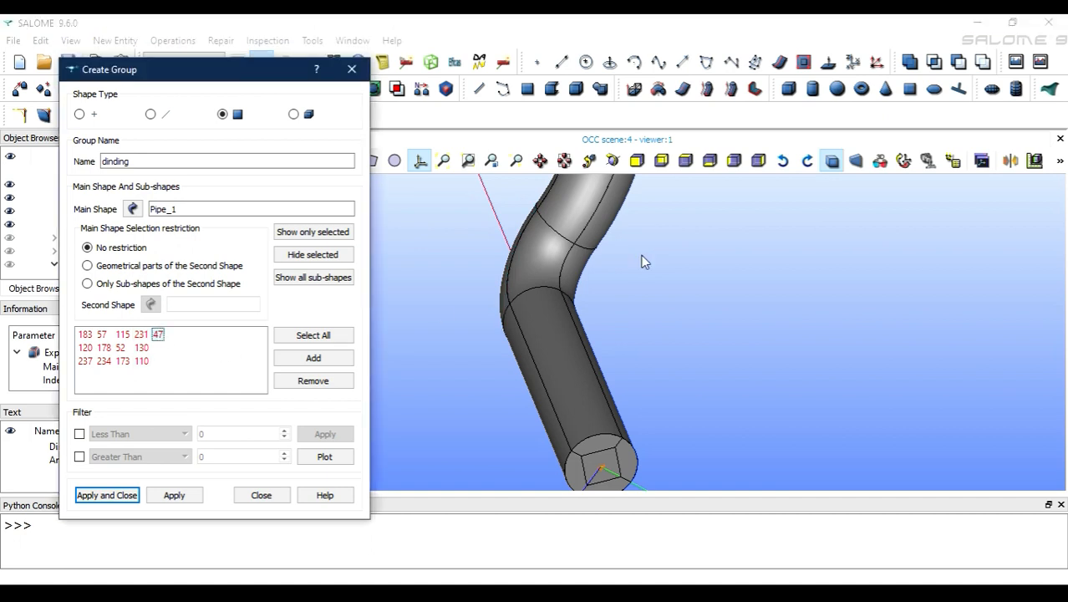
click(611, 164)
drag(617, 200, 733, 332)
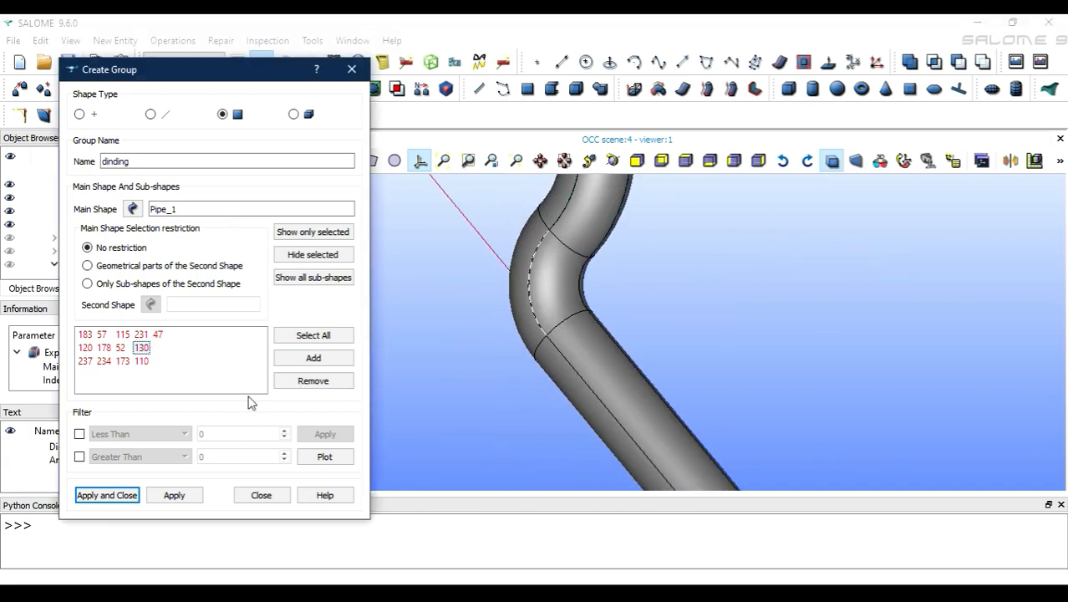
click(314, 380)
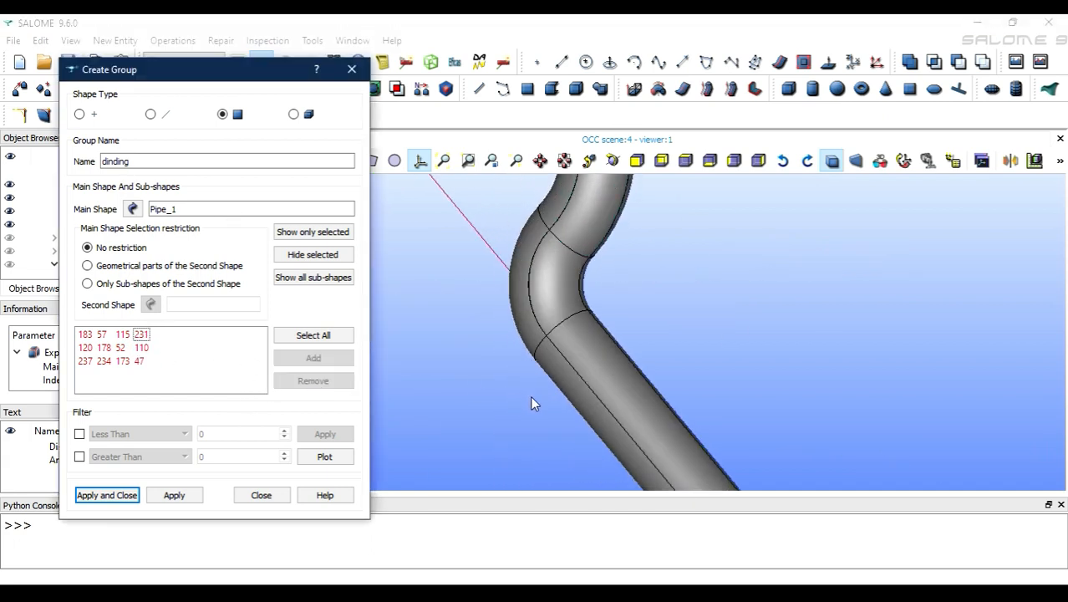
Step: Add the four outer wall faces of the straight section at the inlet end and create the dinding group
click(575, 400)
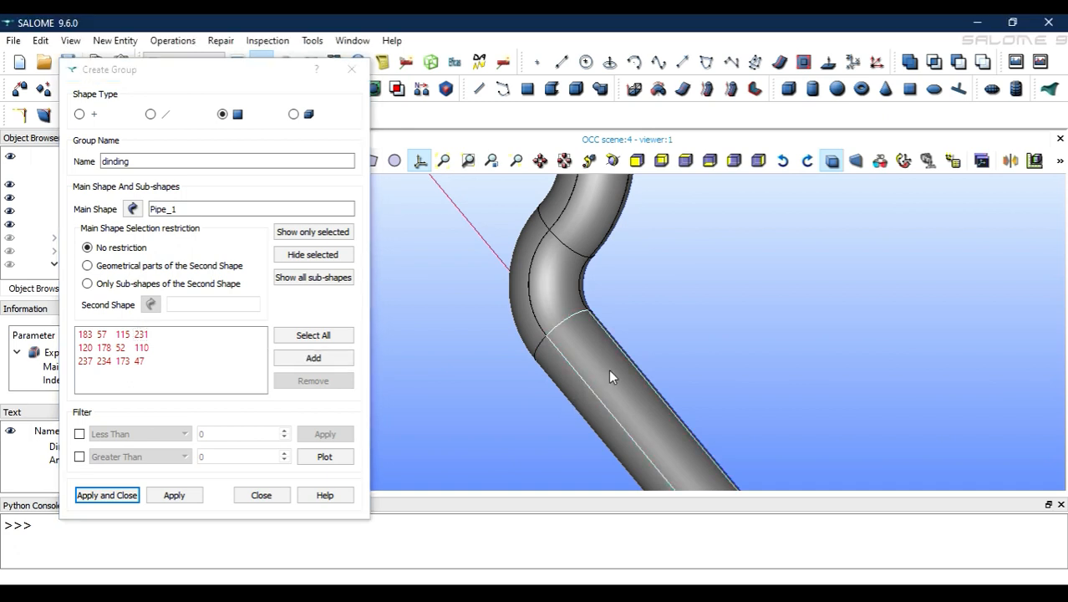
click(583, 410)
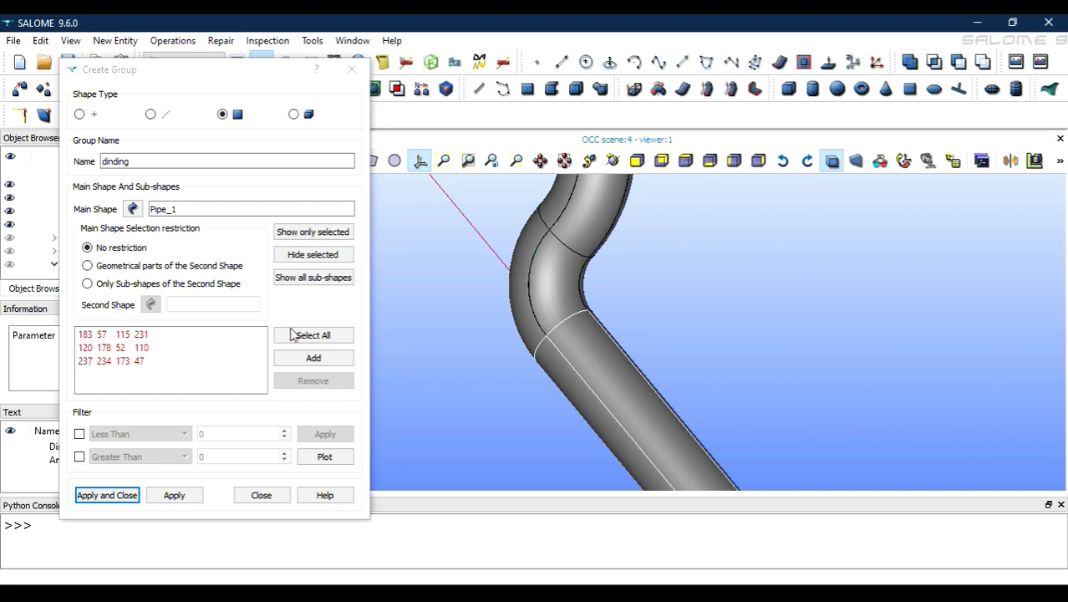
click(314, 357)
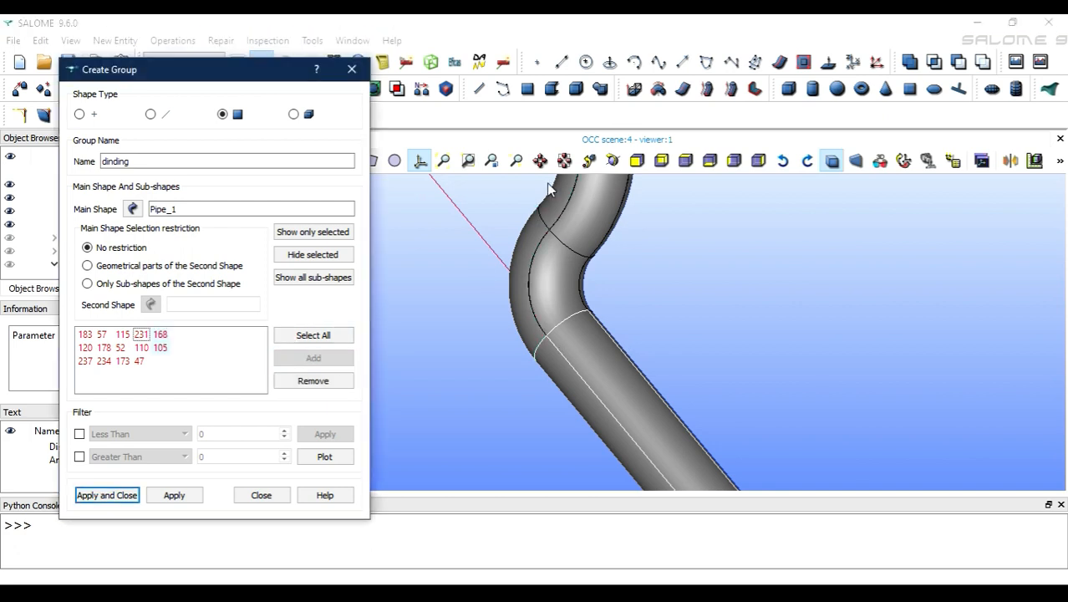
click(613, 160)
drag(572, 361, 431, 465)
click(616, 163)
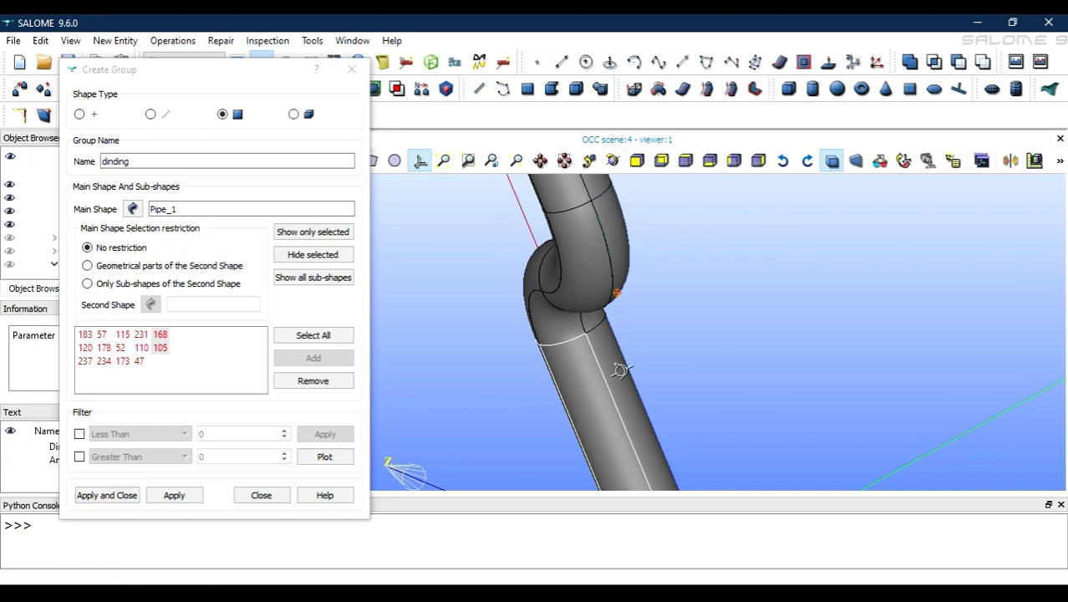
drag(650, 460, 320, 385)
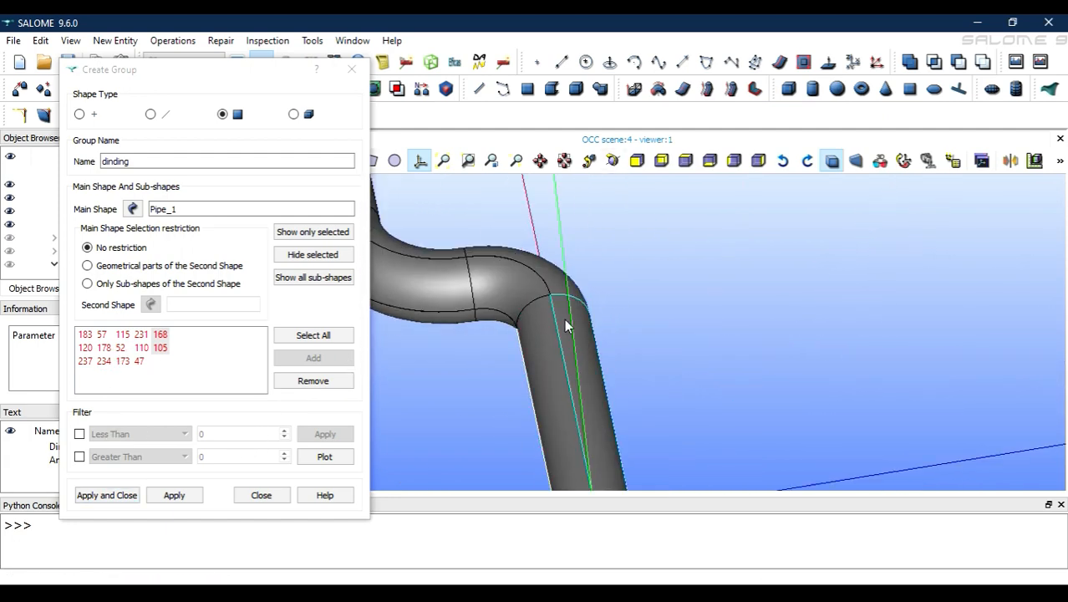
click(564, 318)
shift+click(543, 332)
click(345, 359)
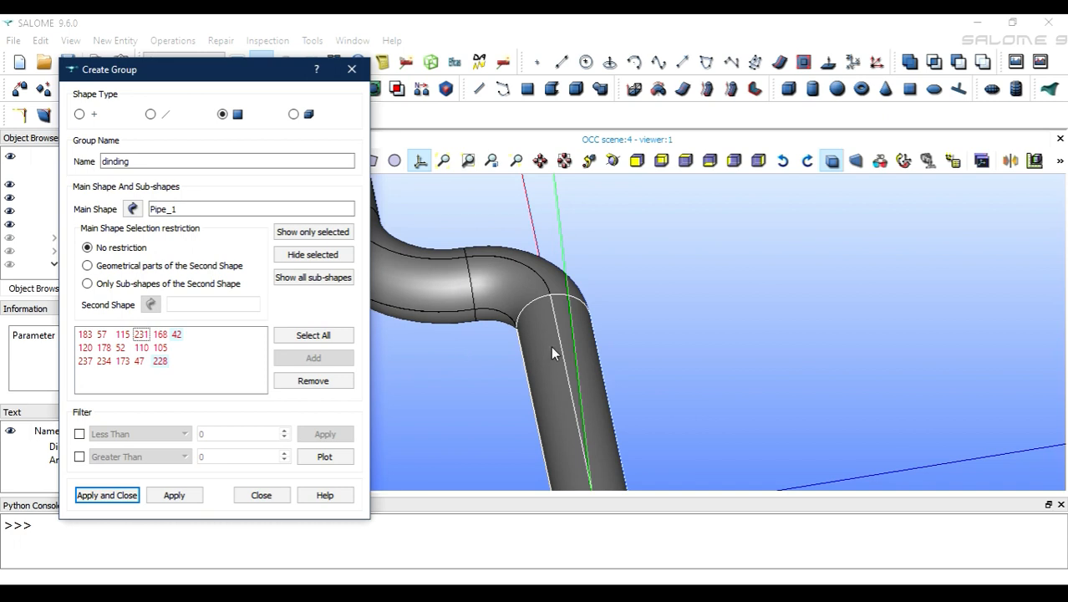
scroll(542, 377, down, 5)
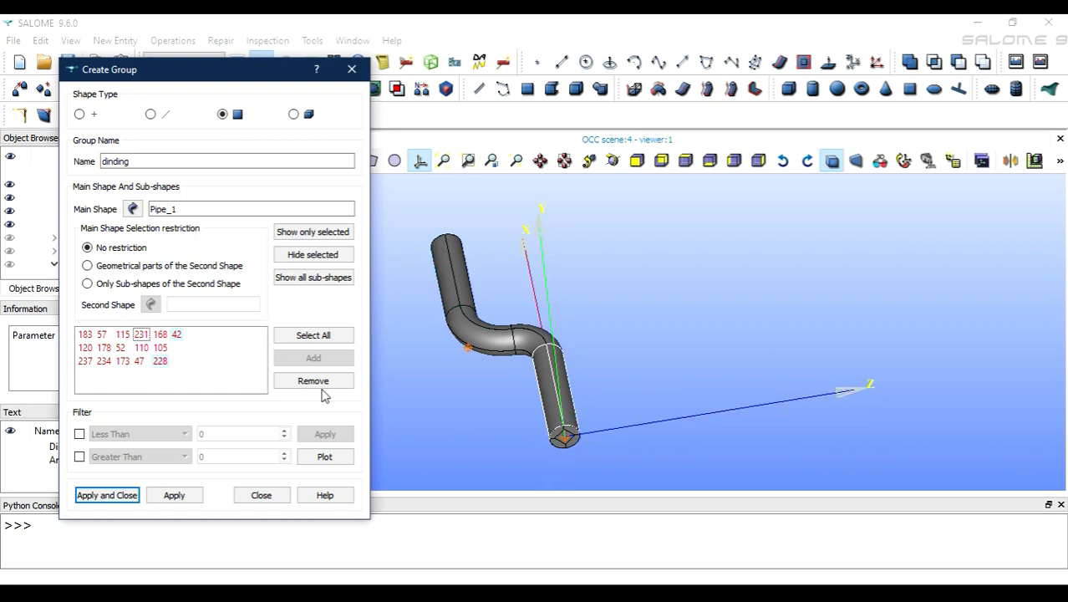
click(122, 493)
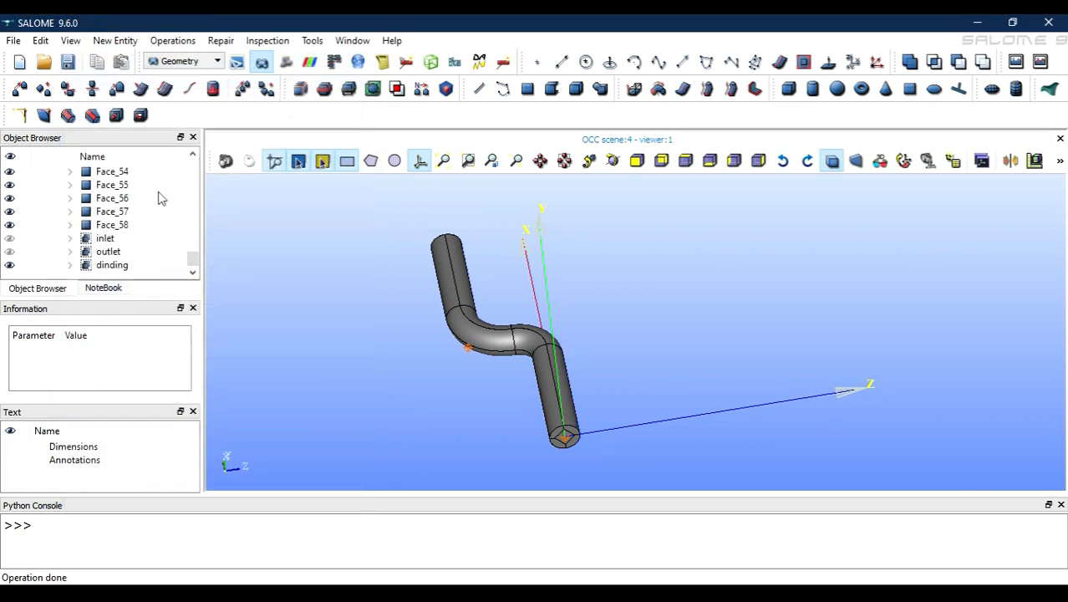
Step: Switch to the Mesh module and start creating a new mesh
click(206, 61)
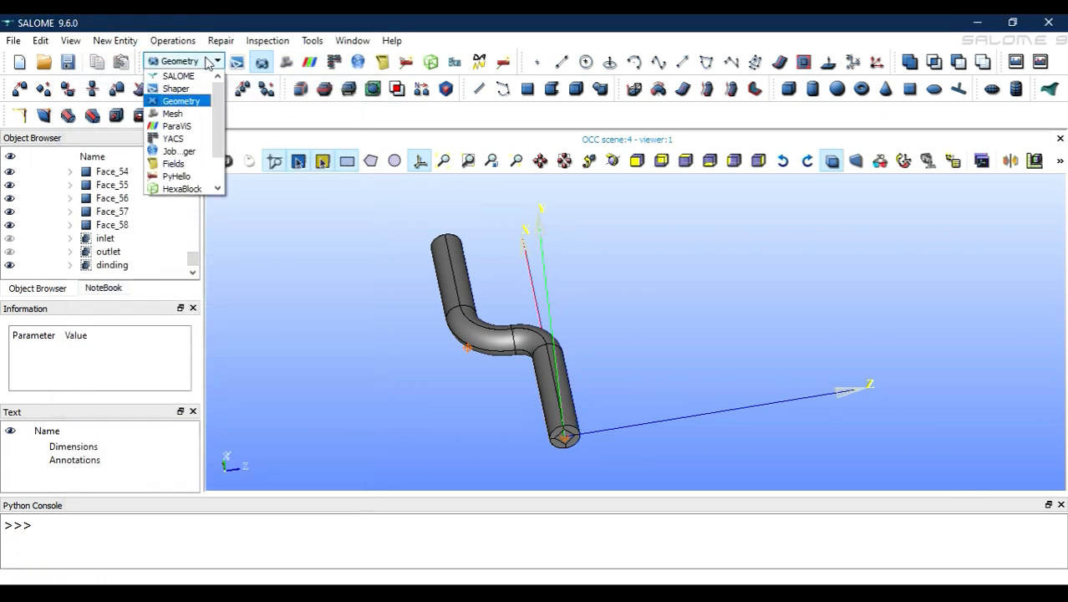
click(174, 113)
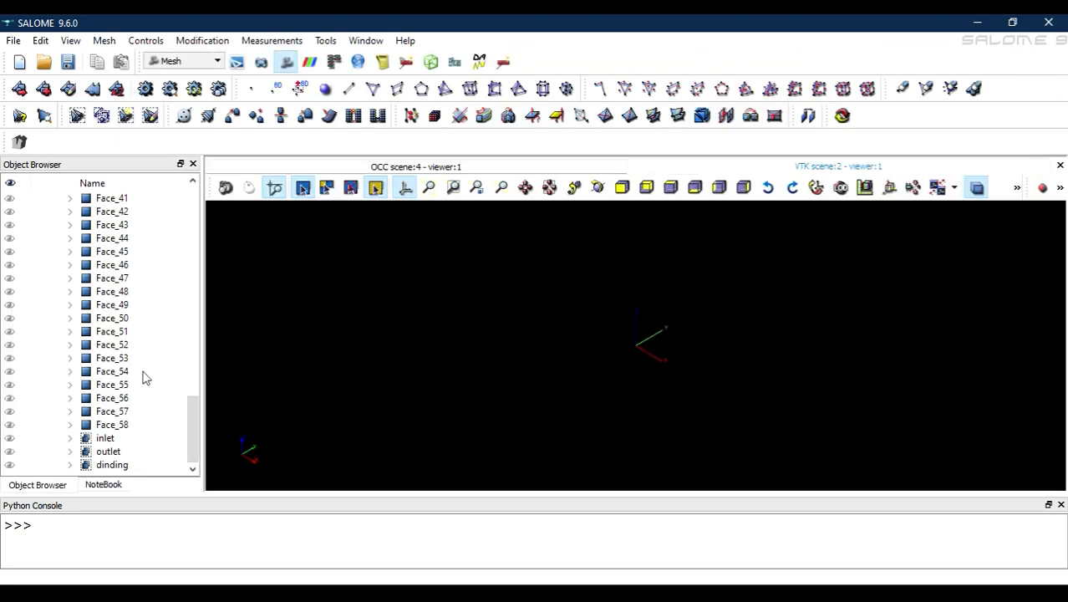
click(19, 89)
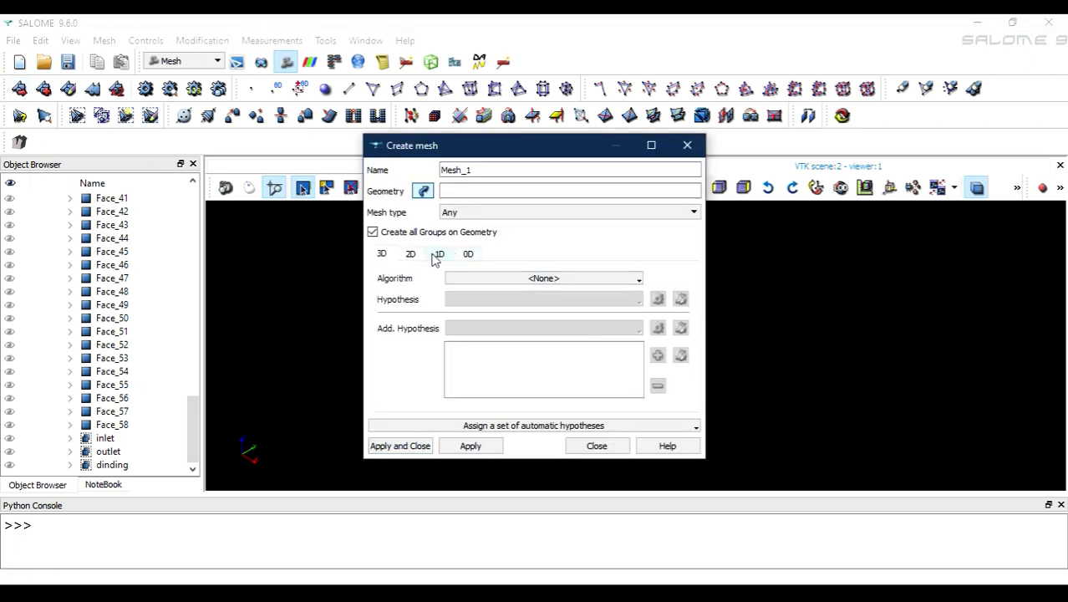
click(438, 254)
click(512, 278)
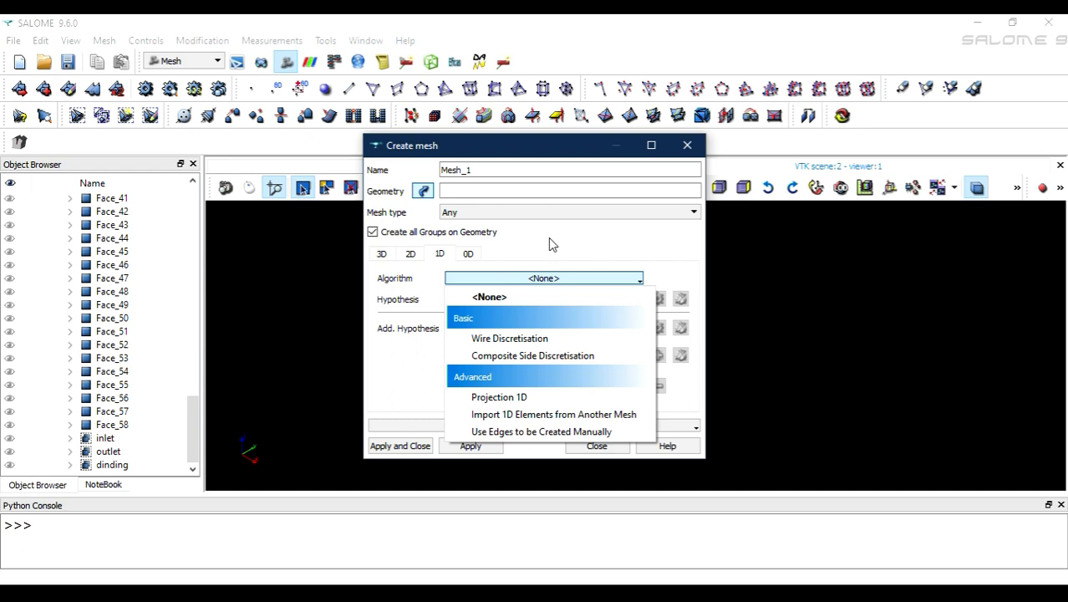
click(381, 253)
click(489, 277)
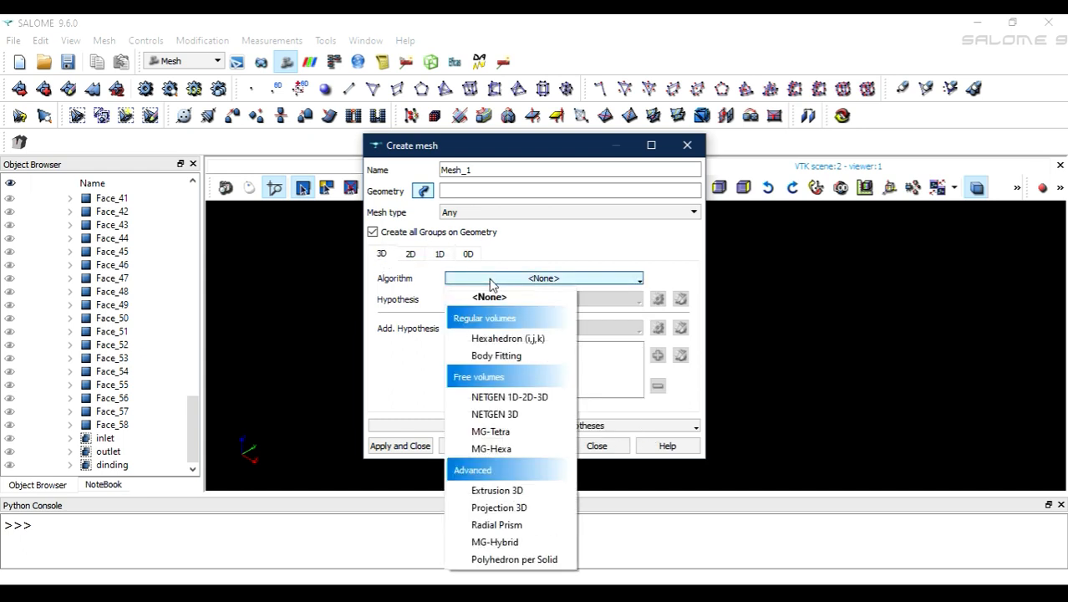
click(508, 339)
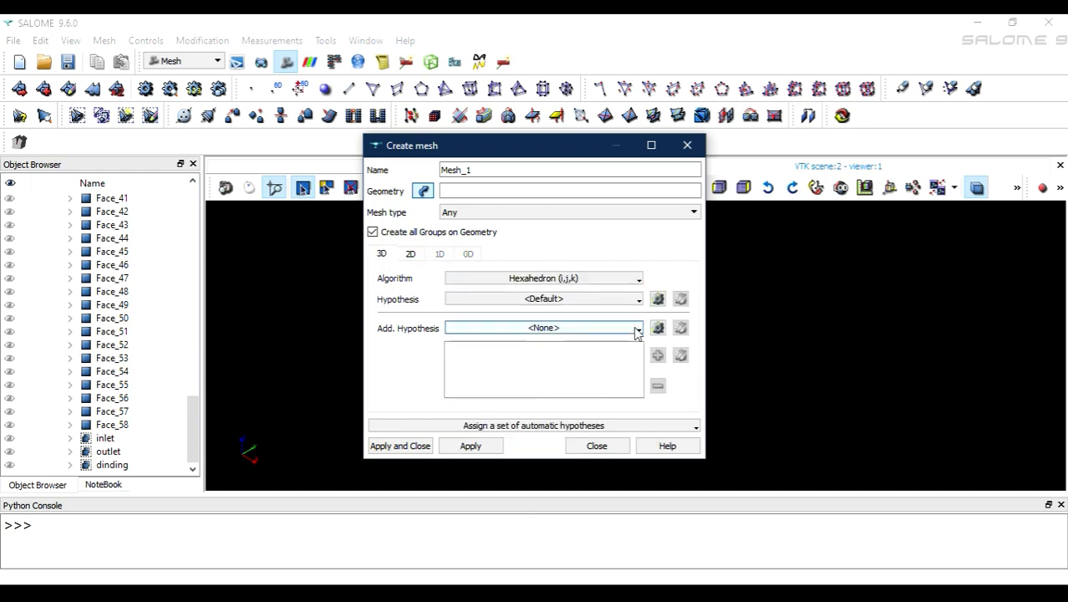
click(657, 298)
click(687, 308)
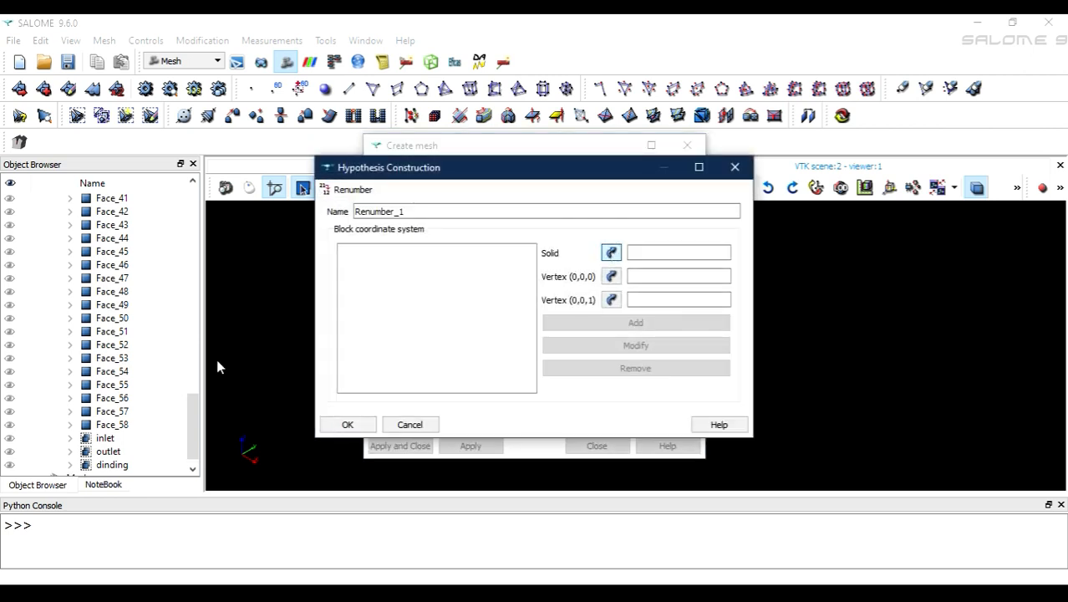
scroll(64, 353, up, 15)
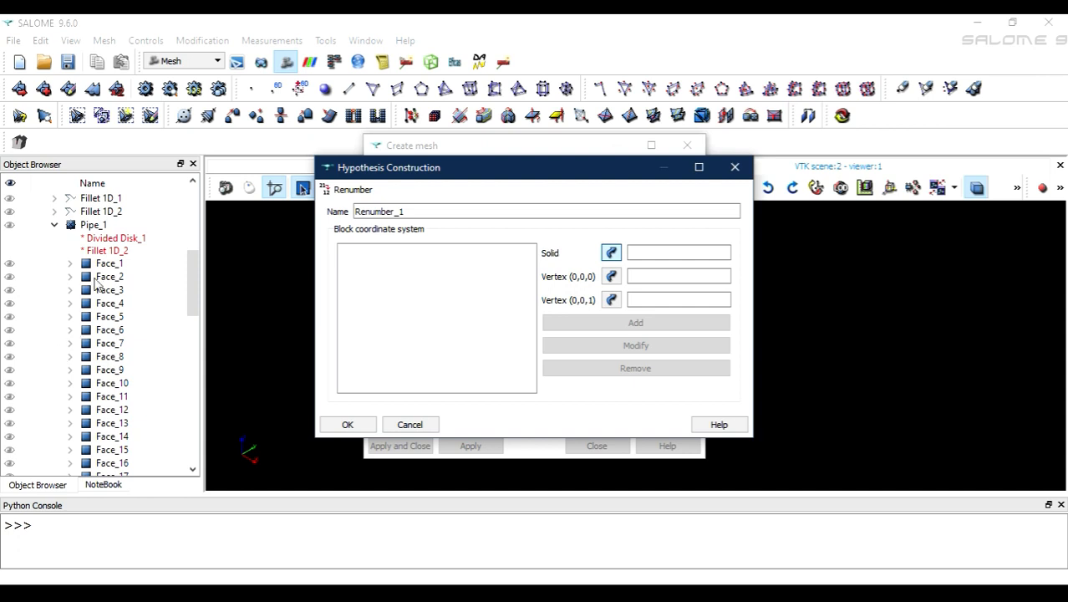
click(102, 231)
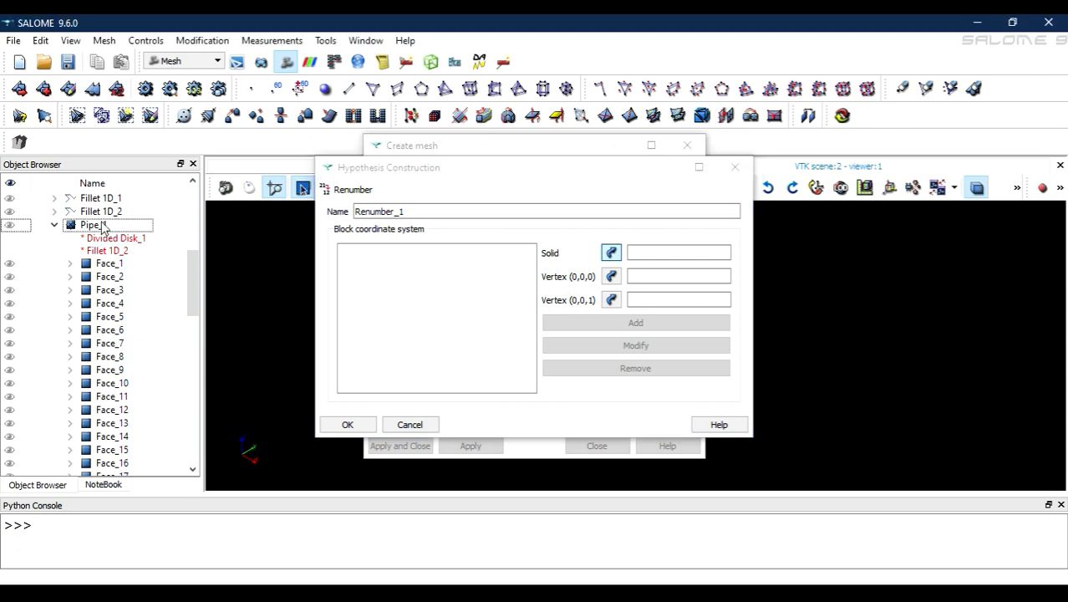
click(99, 229)
click(140, 250)
click(97, 229)
click(428, 422)
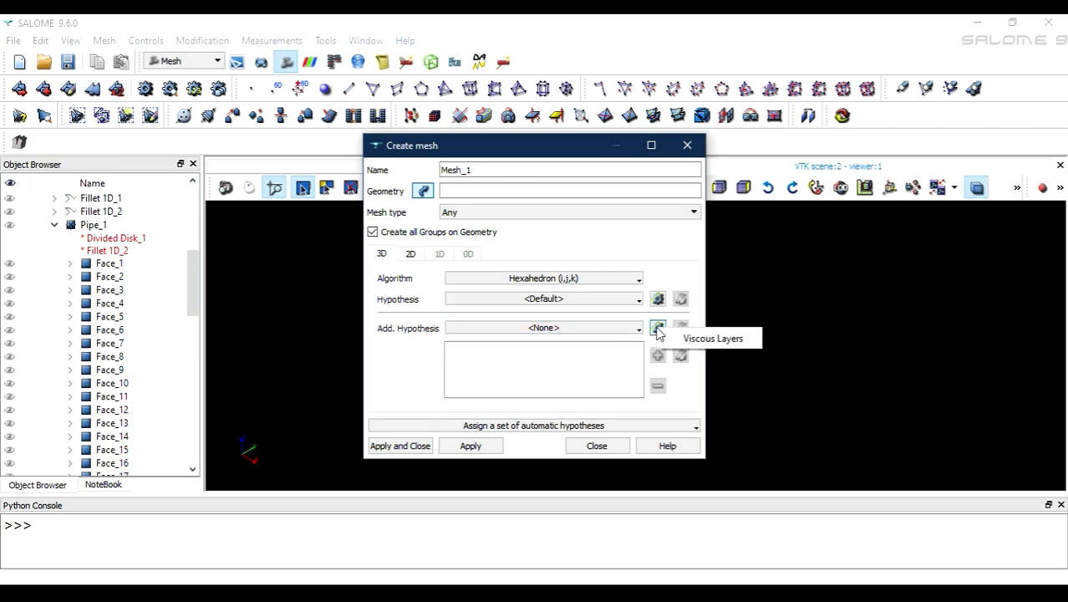
click(597, 444)
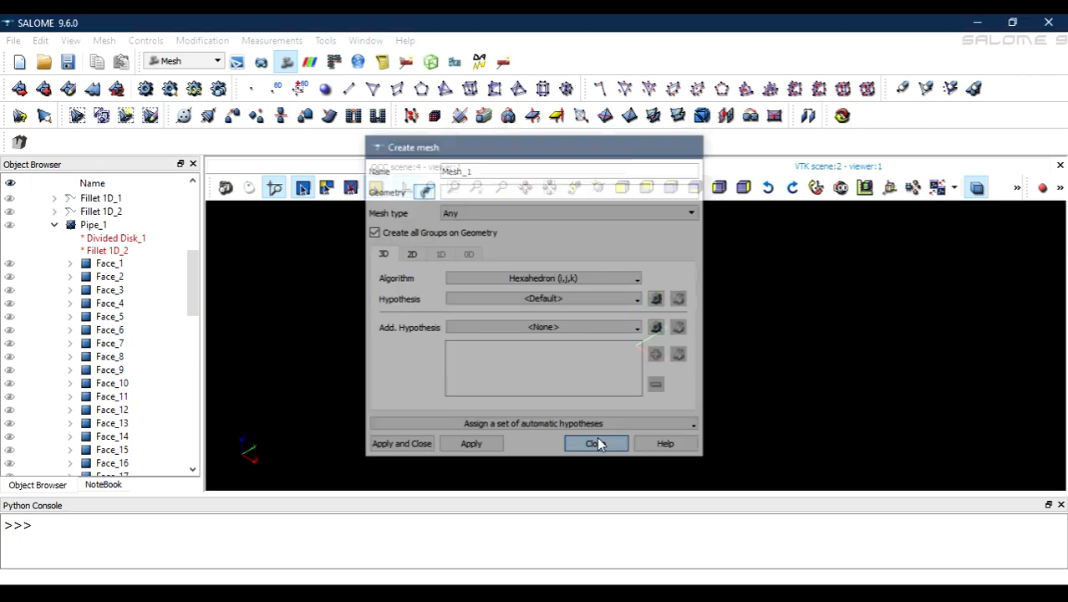
scroll(92, 309, down, 15)
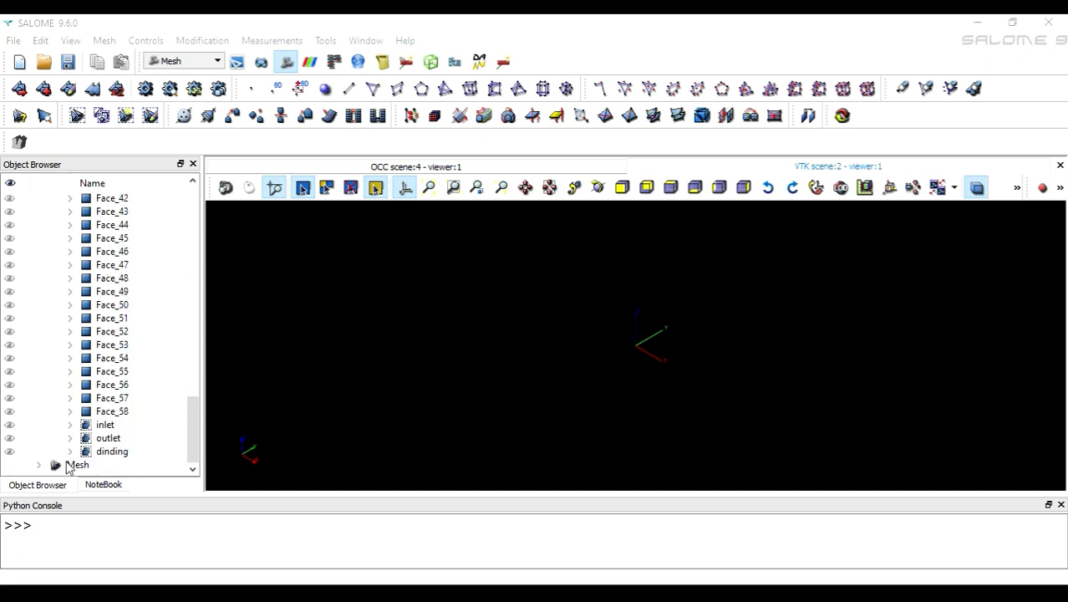
click(74, 465)
right_click(69, 466)
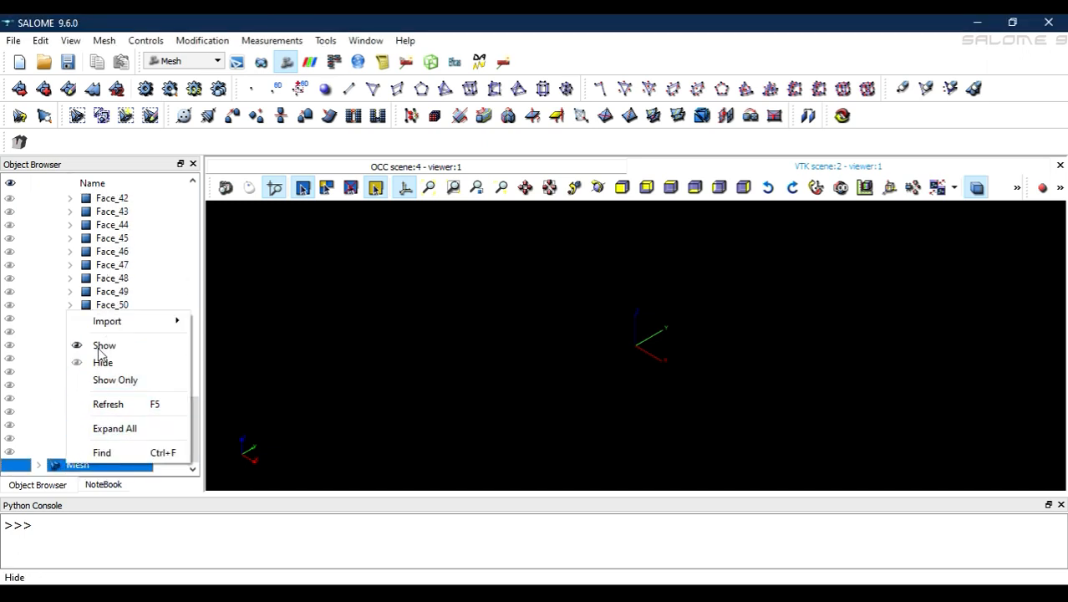
Step: Start a new mesh and set its 1D algorithm to Wire Discretisation with an equidistant Number of Segments hypothesis of 8
click(21, 114)
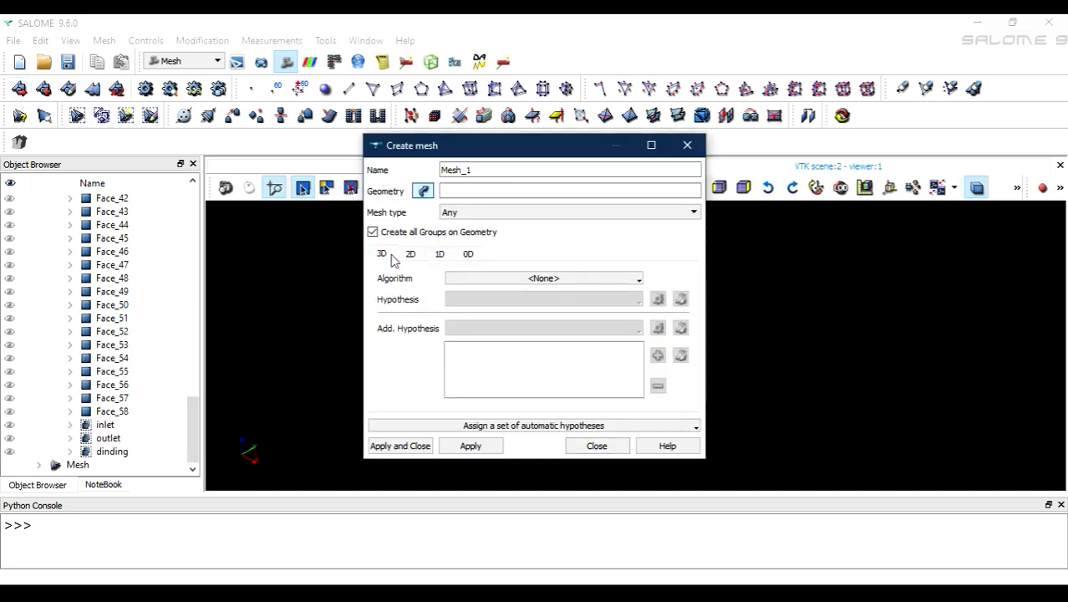
click(438, 254)
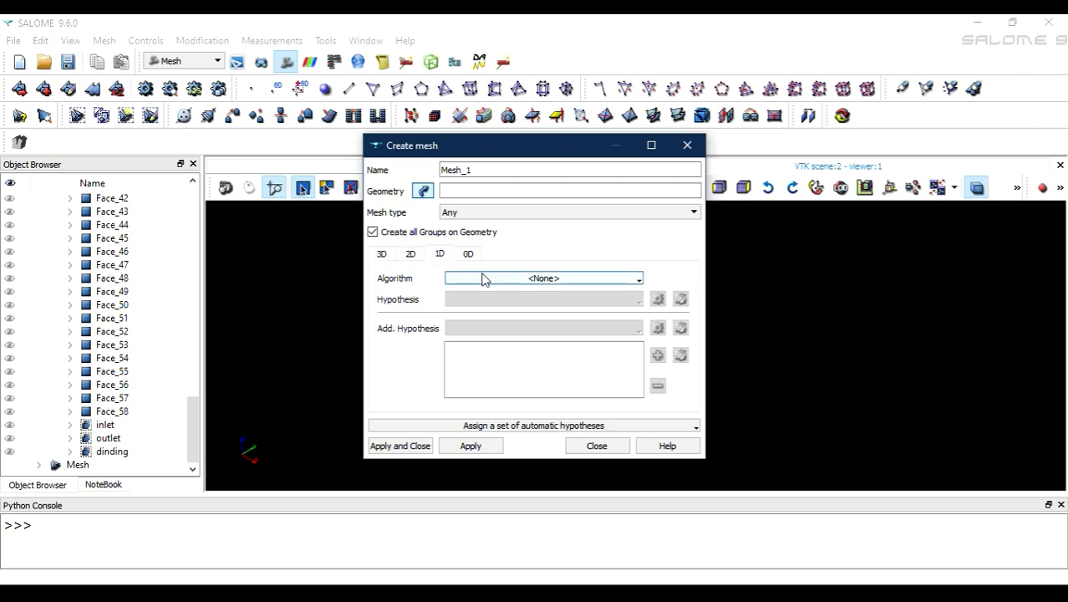
click(482, 279)
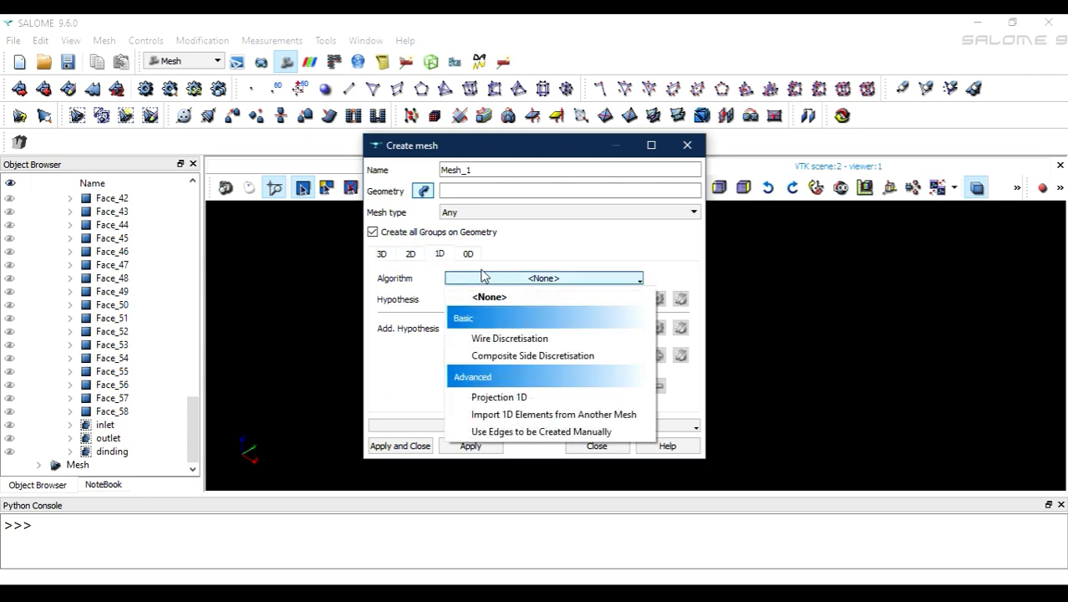
click(499, 338)
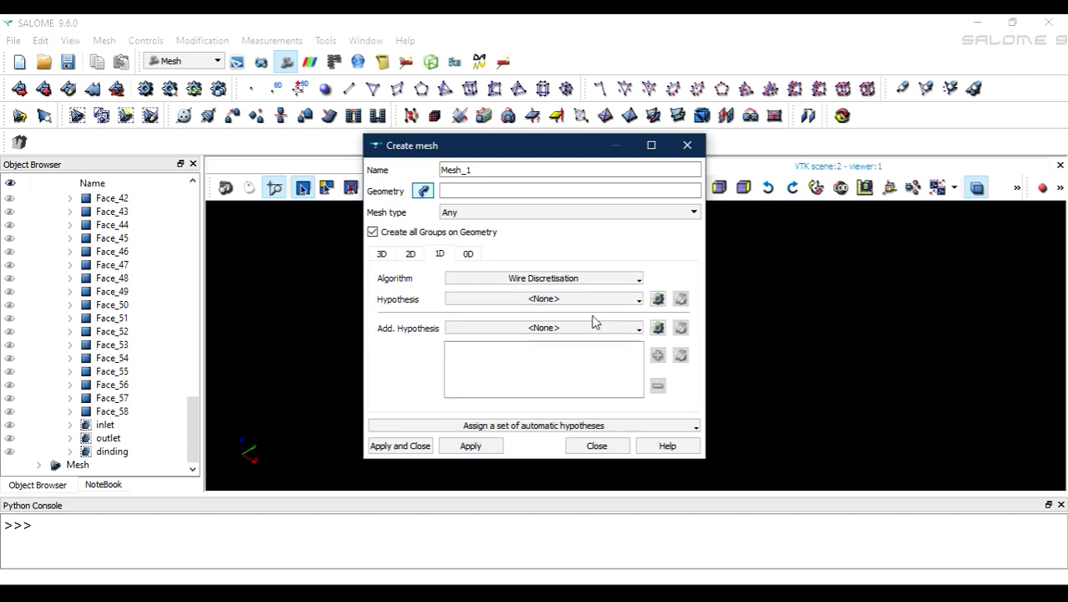
click(658, 299)
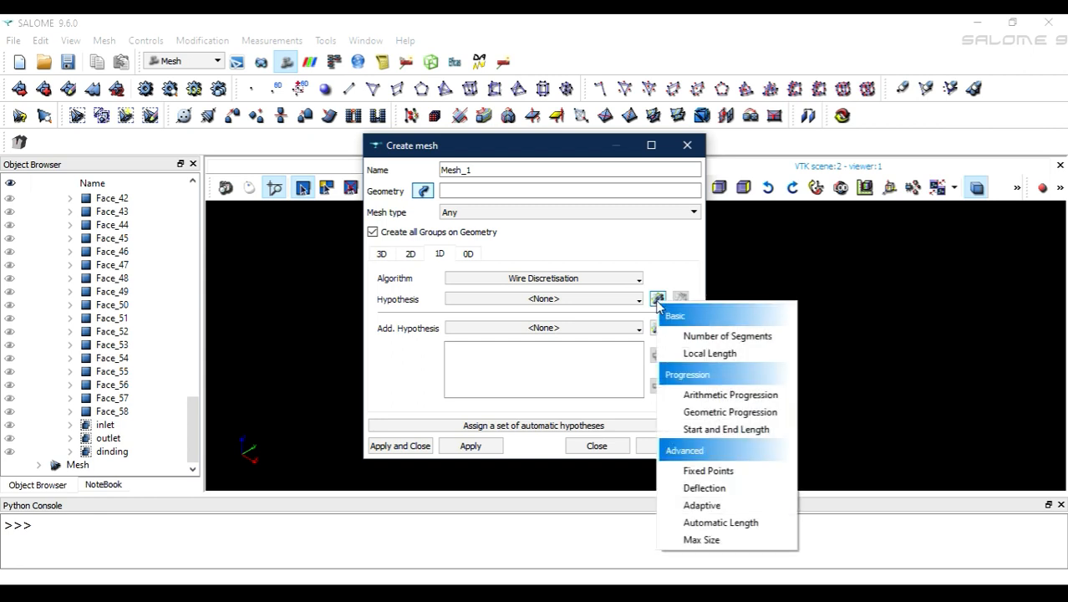
click(711, 338)
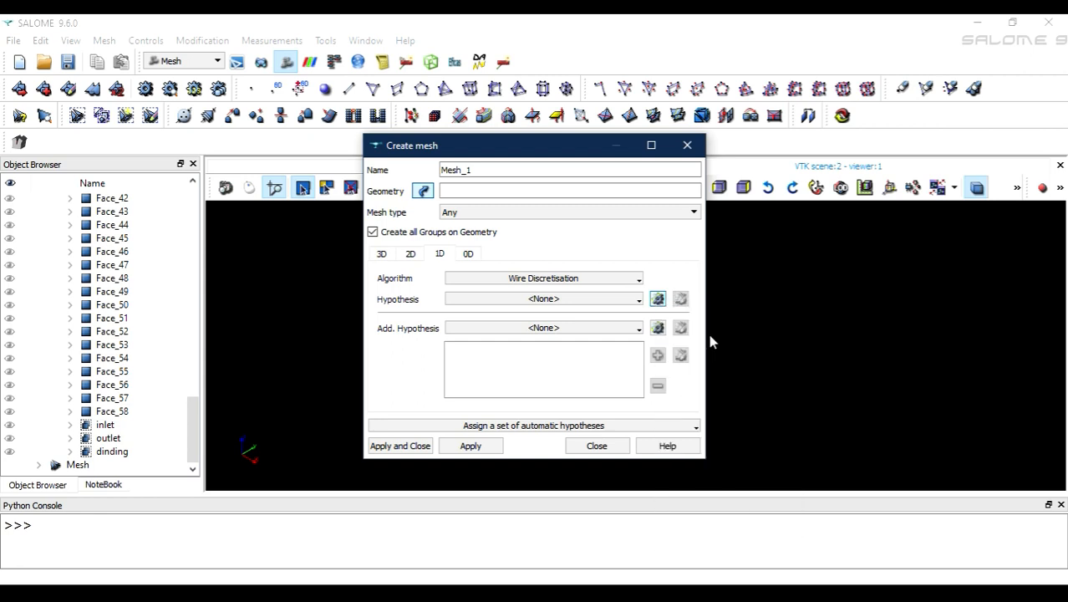
double_click(452, 310)
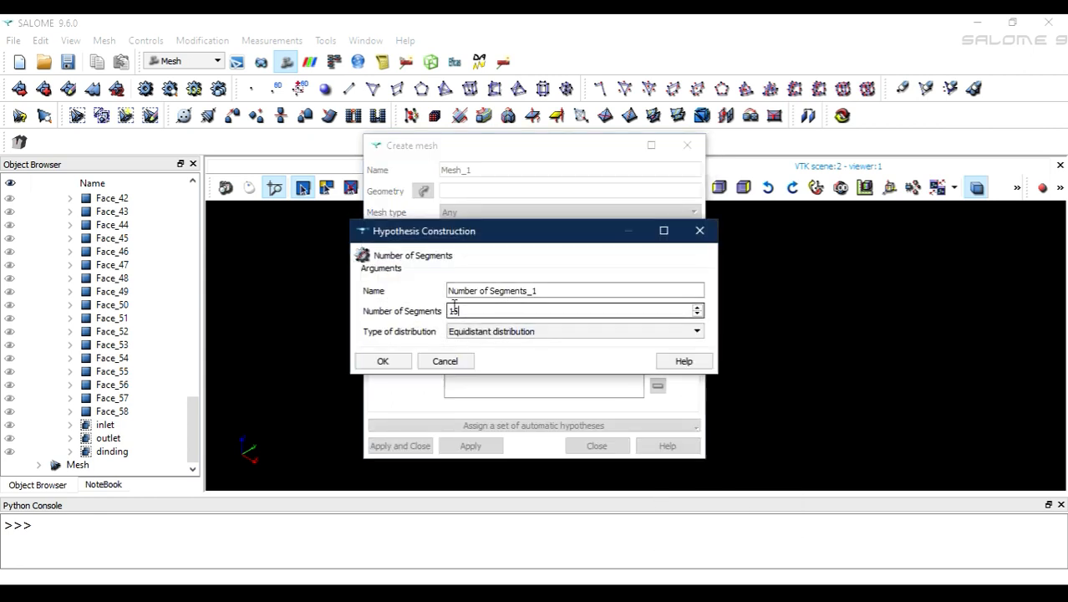
text(8)
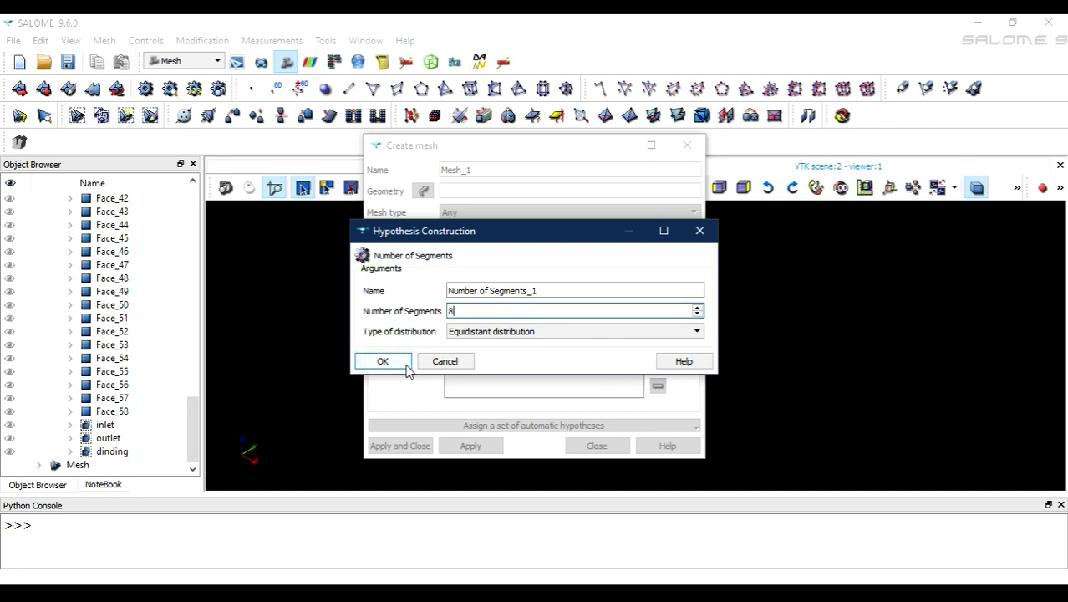
click(383, 361)
Step: Try Quadratic Mesh as the additional 1D hypothesis and reset that selection to none
click(657, 326)
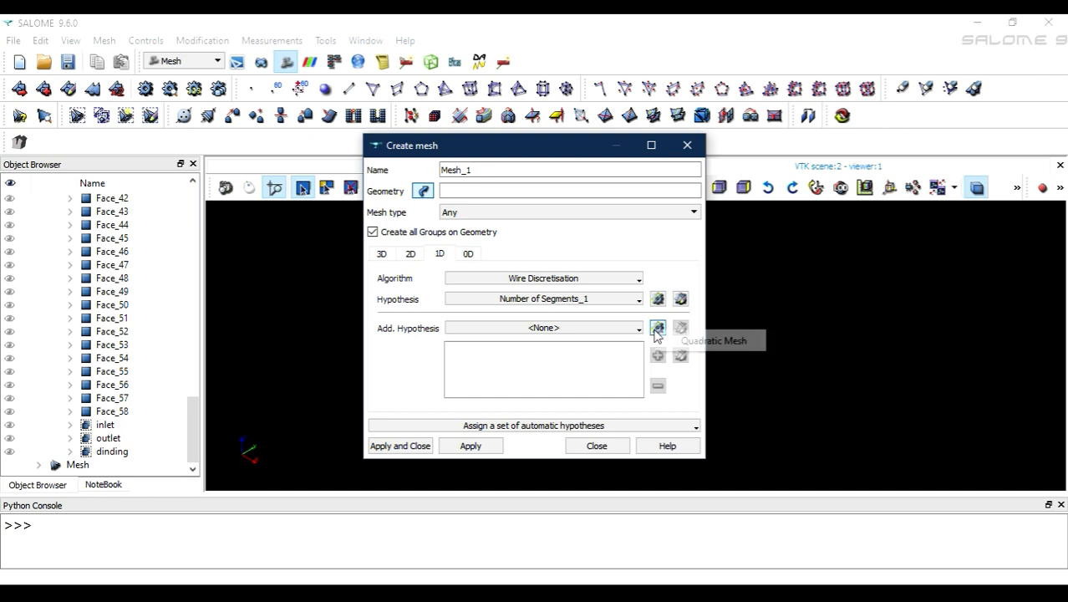
click(702, 341)
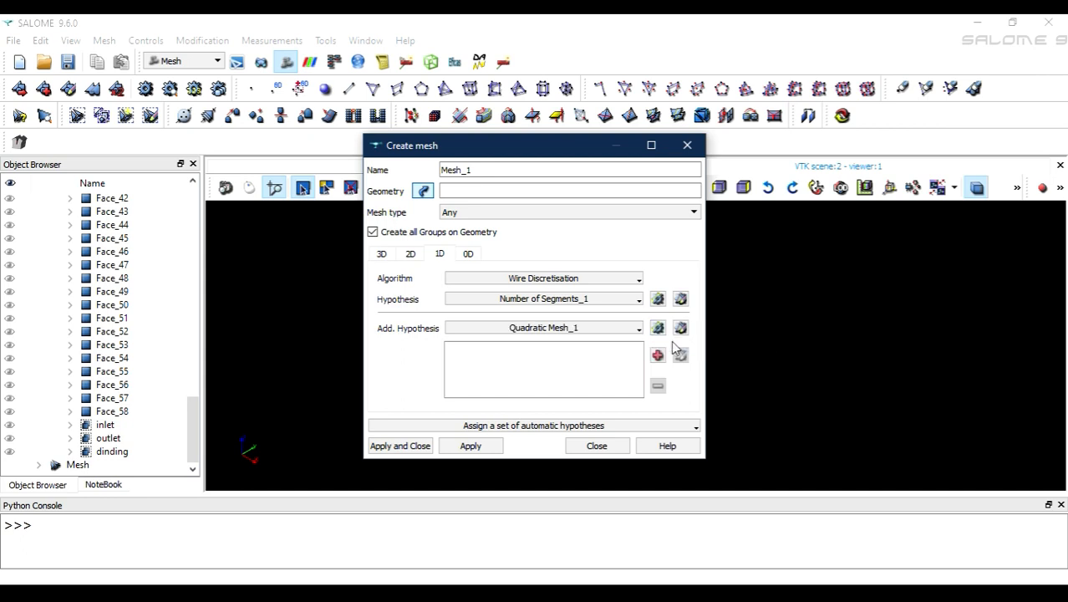
click(637, 329)
click(542, 345)
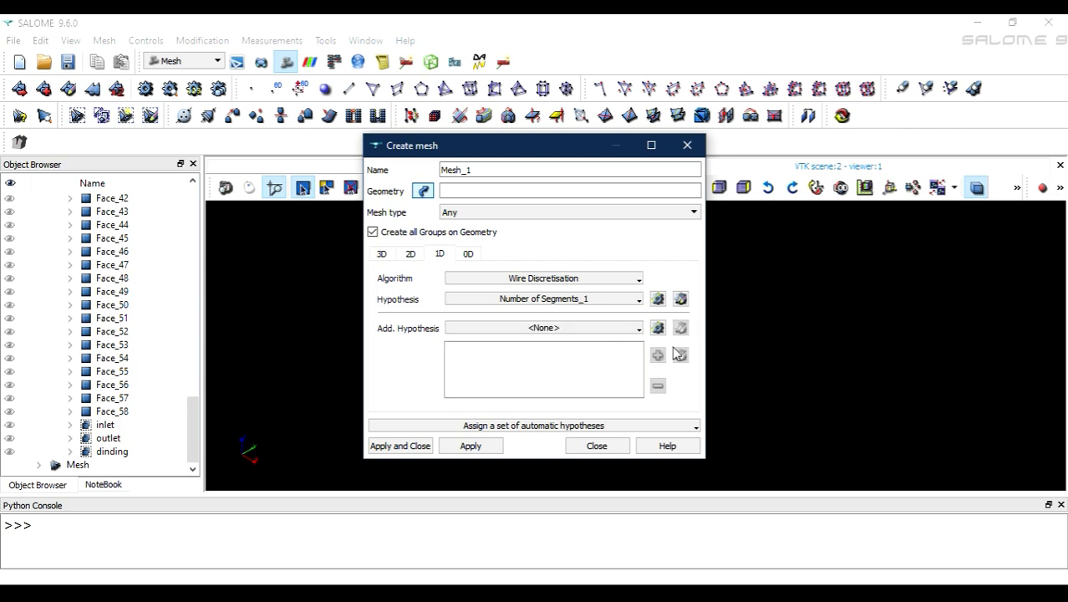
click(639, 328)
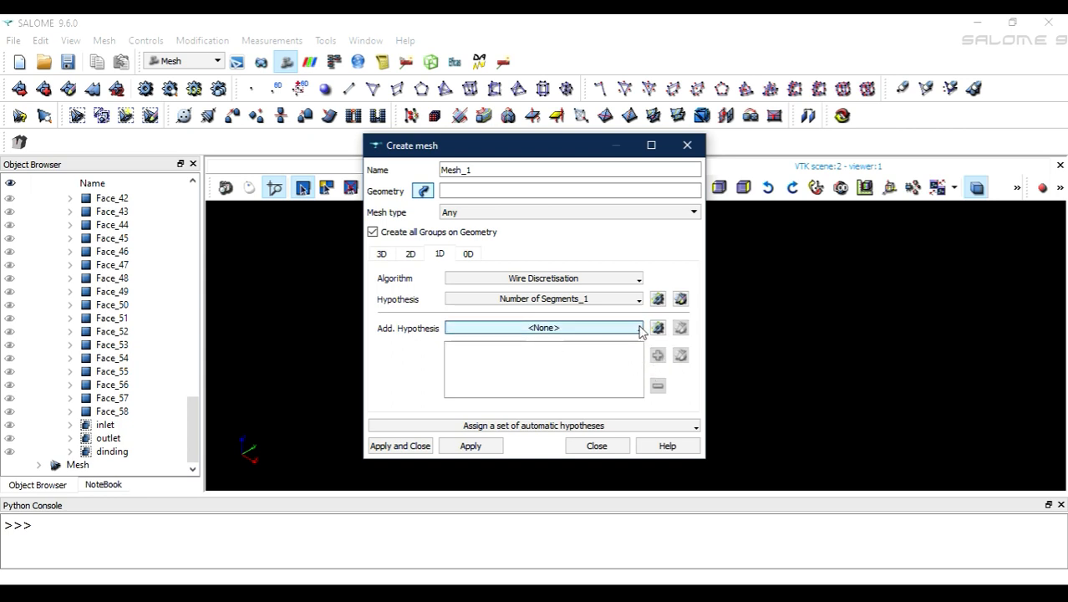
click(563, 364)
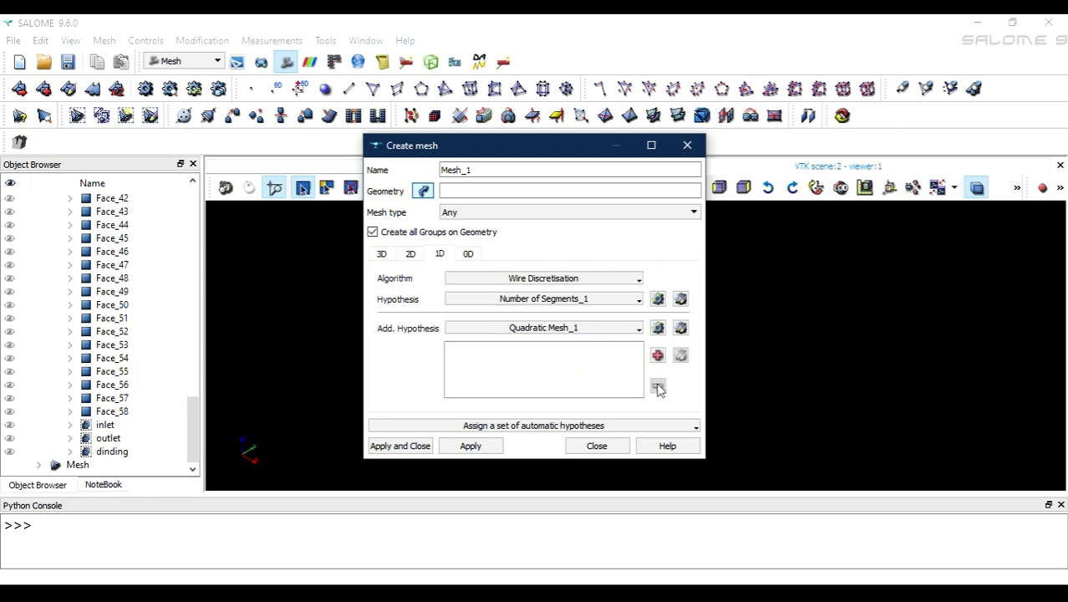
click(620, 328)
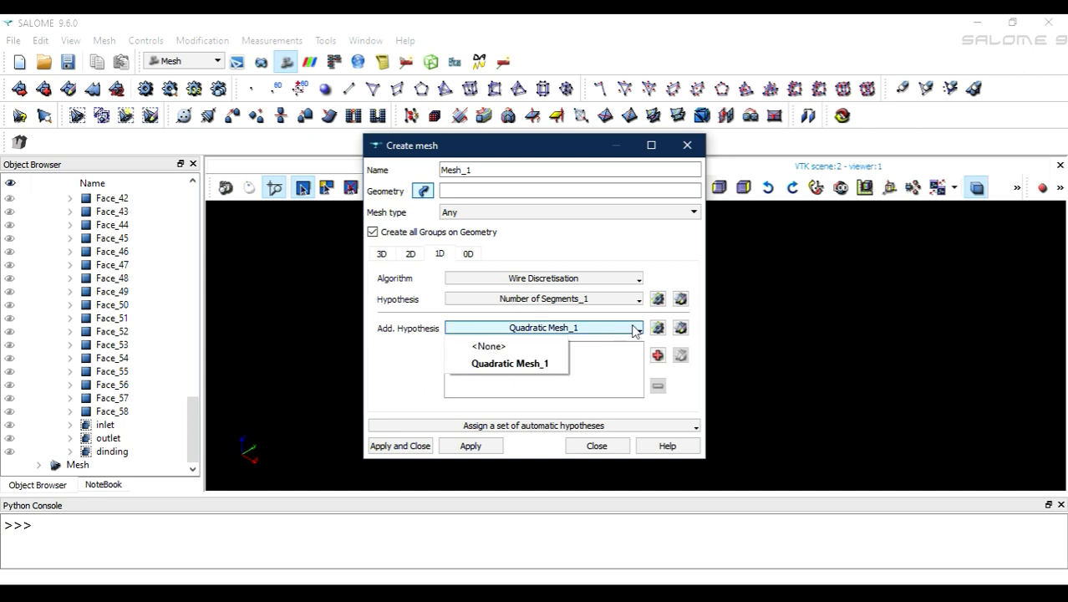
click(533, 347)
Step: Set the 2D algorithm to Quadrangle: Mapping and add a Quadrangle Parameters hypothesis with the Standard transition
click(409, 256)
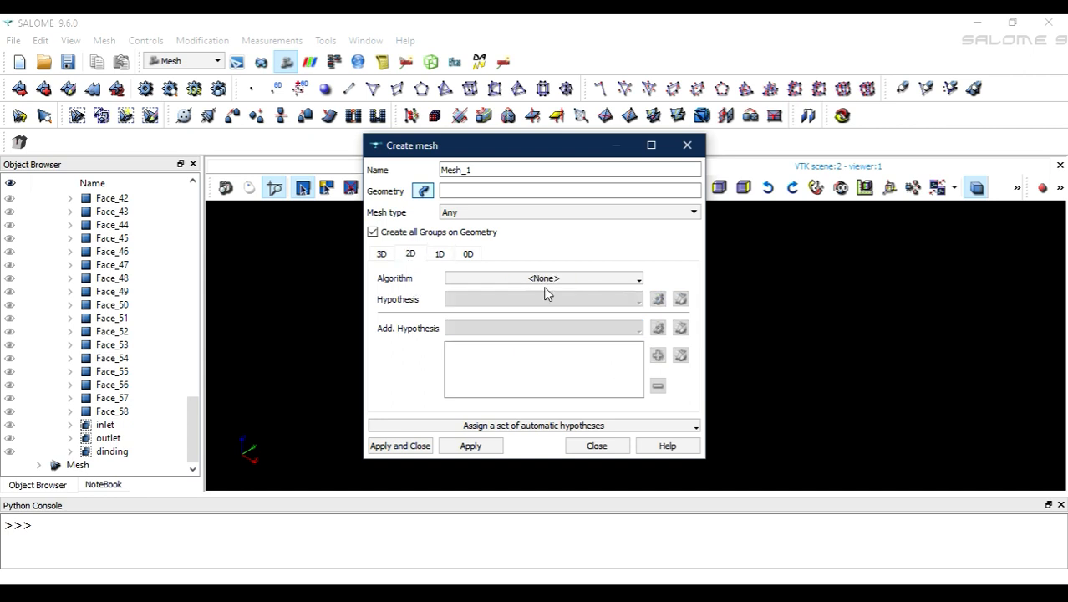
click(543, 278)
click(558, 67)
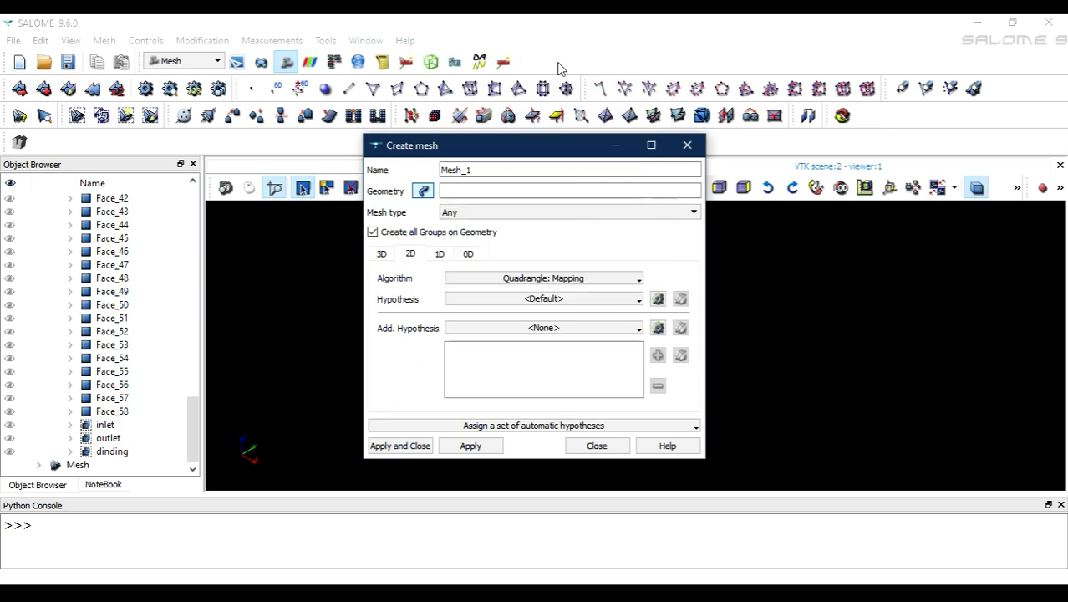
click(632, 303)
click(480, 317)
click(598, 328)
click(657, 299)
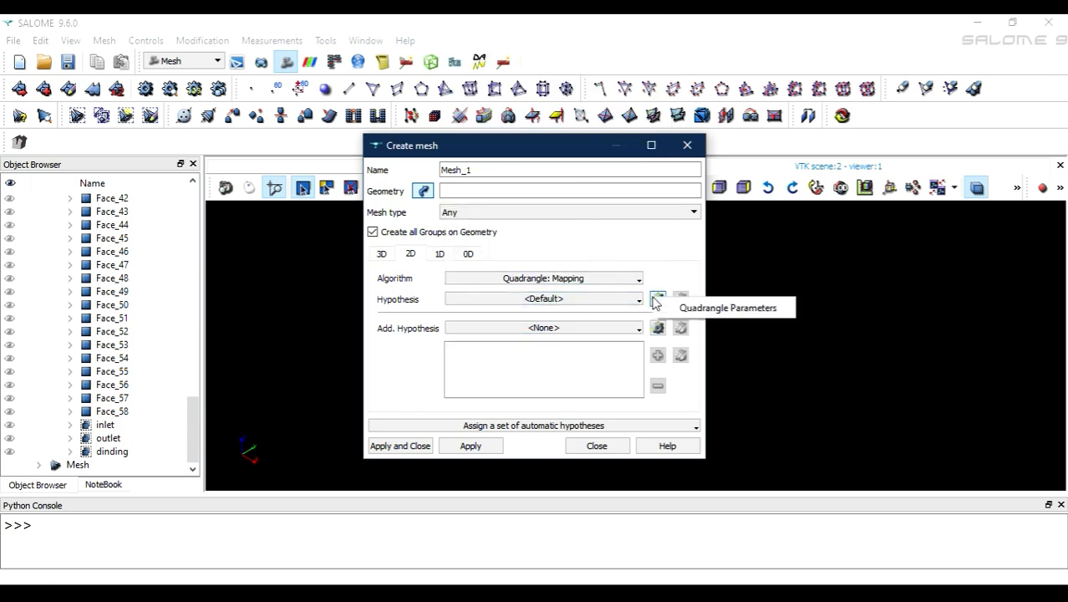
click(675, 307)
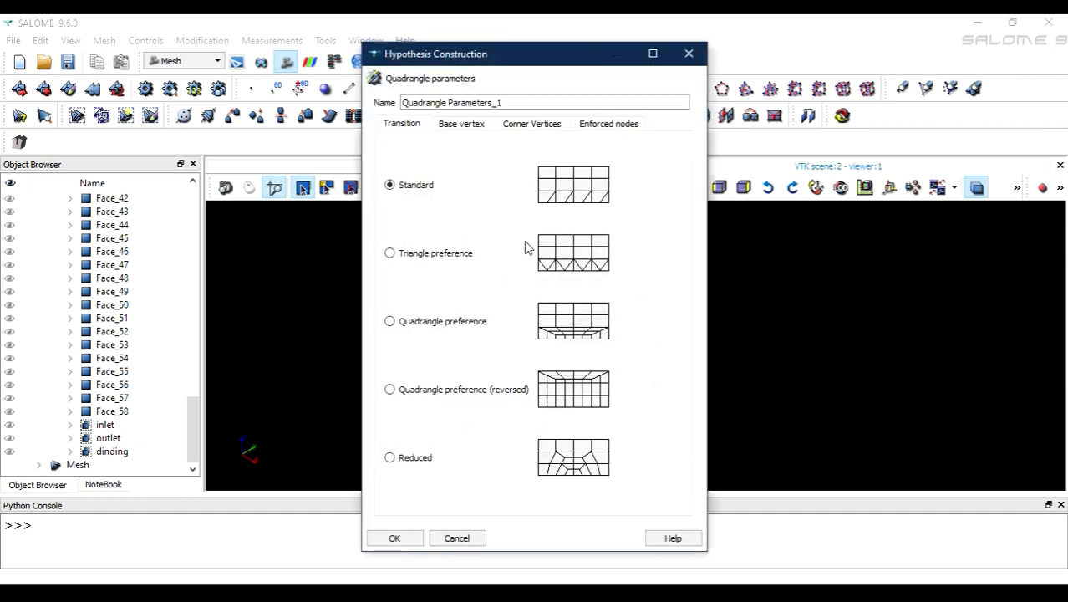
click(394, 537)
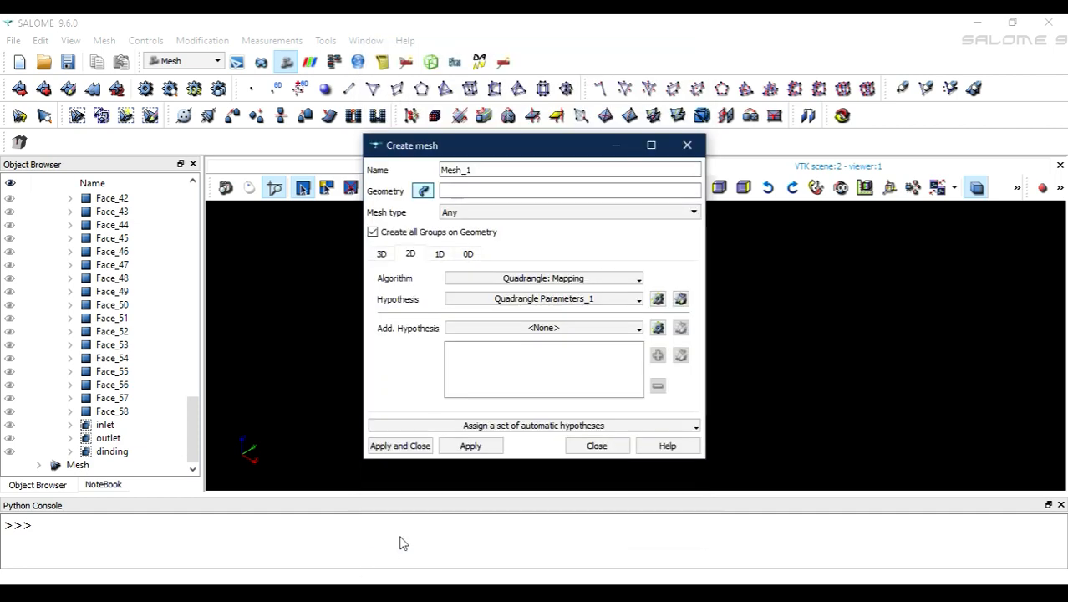
Step: Set the 3D algorithm to Hexahedron (i,j,k) and create Mesh_1 as an empty mesh without a geometry object
click(382, 252)
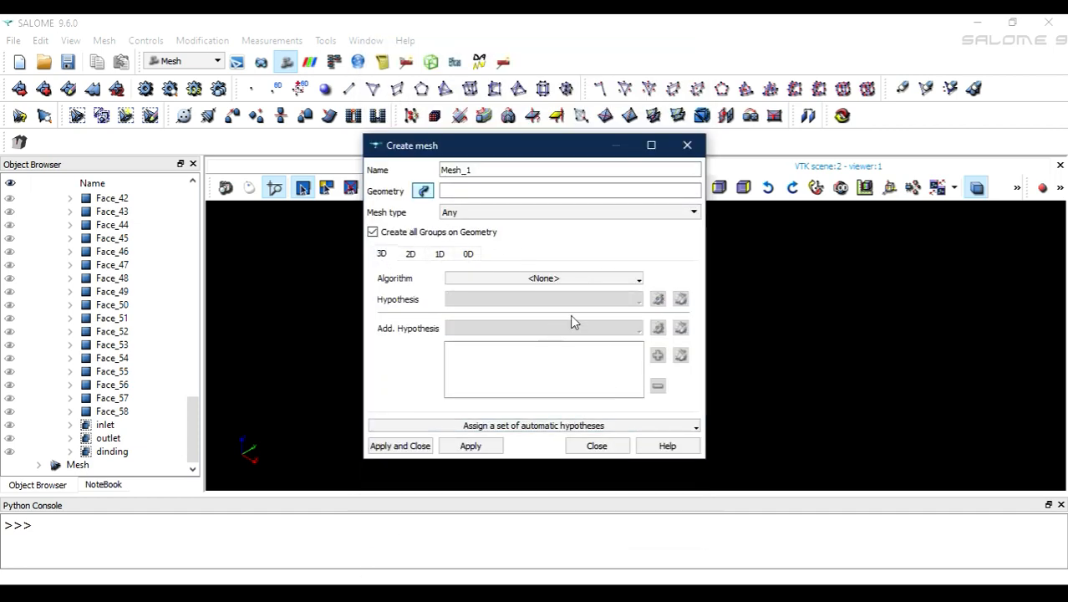
click(608, 279)
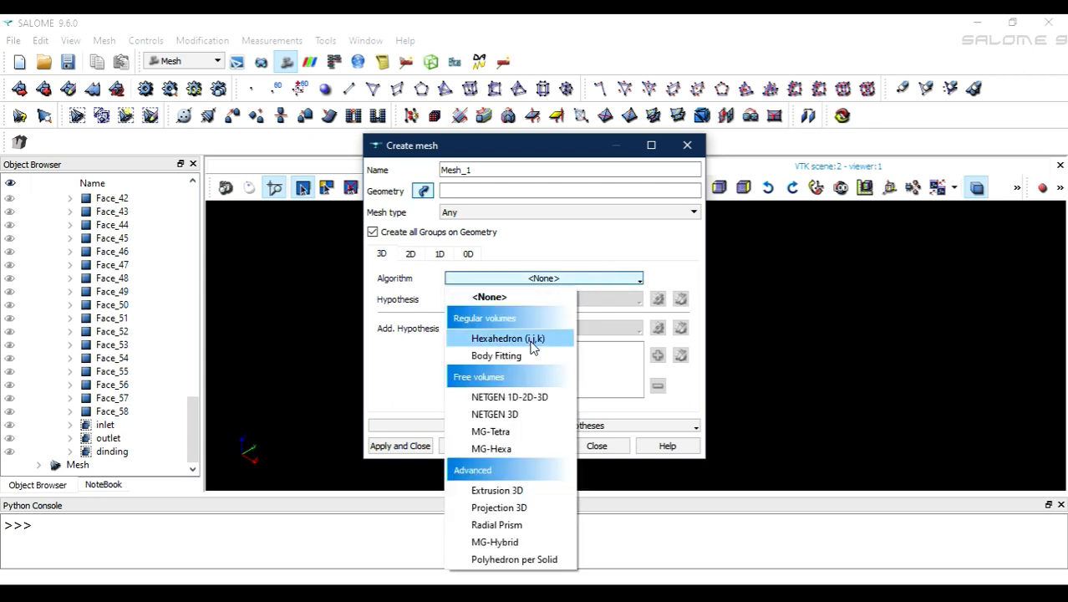
click(535, 338)
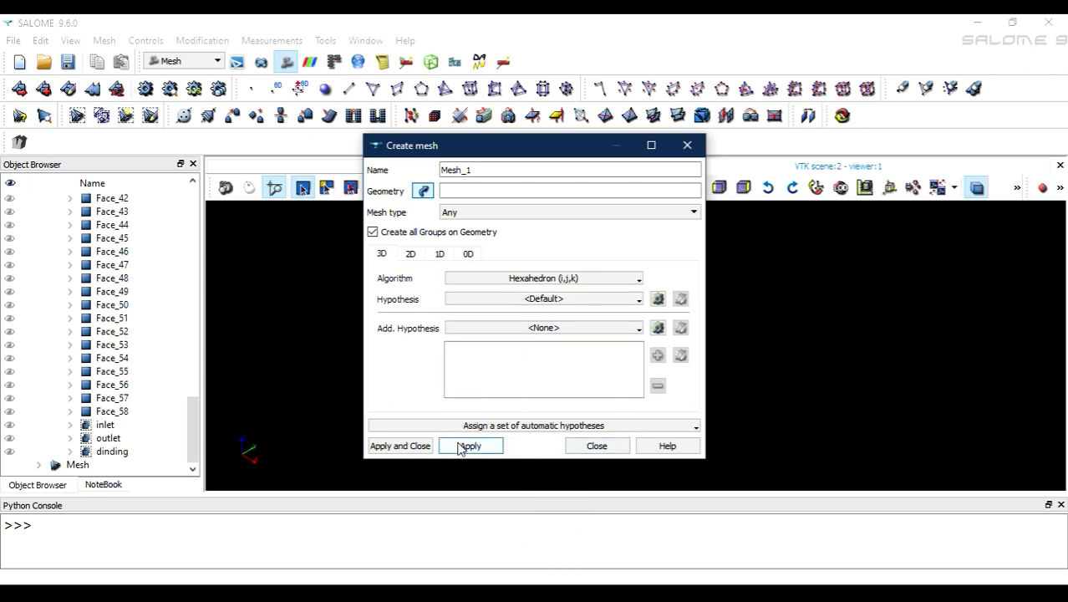
click(425, 447)
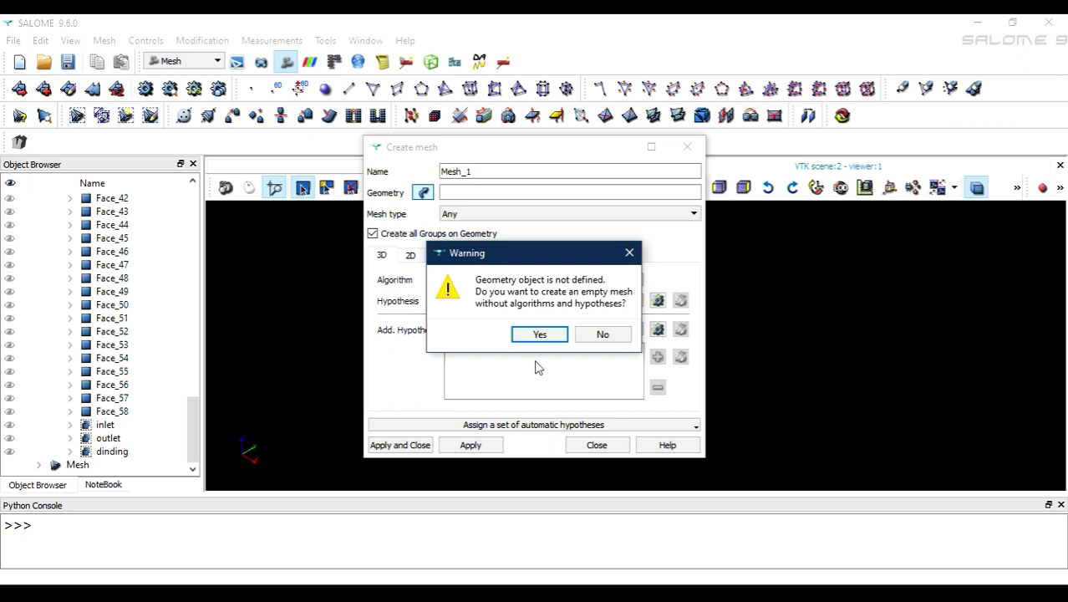
click(540, 340)
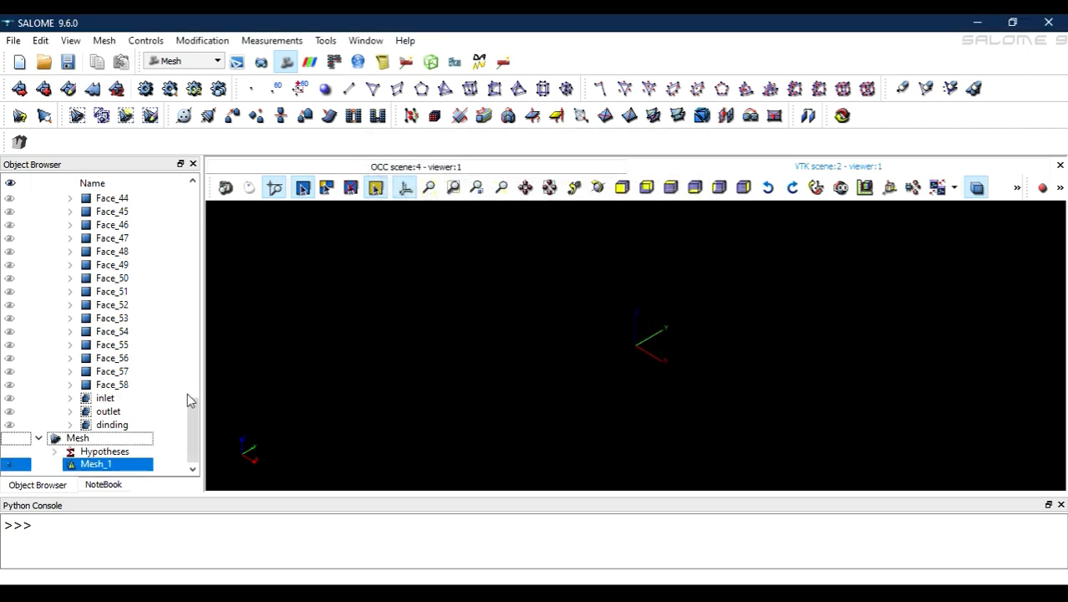
double_click(123, 465)
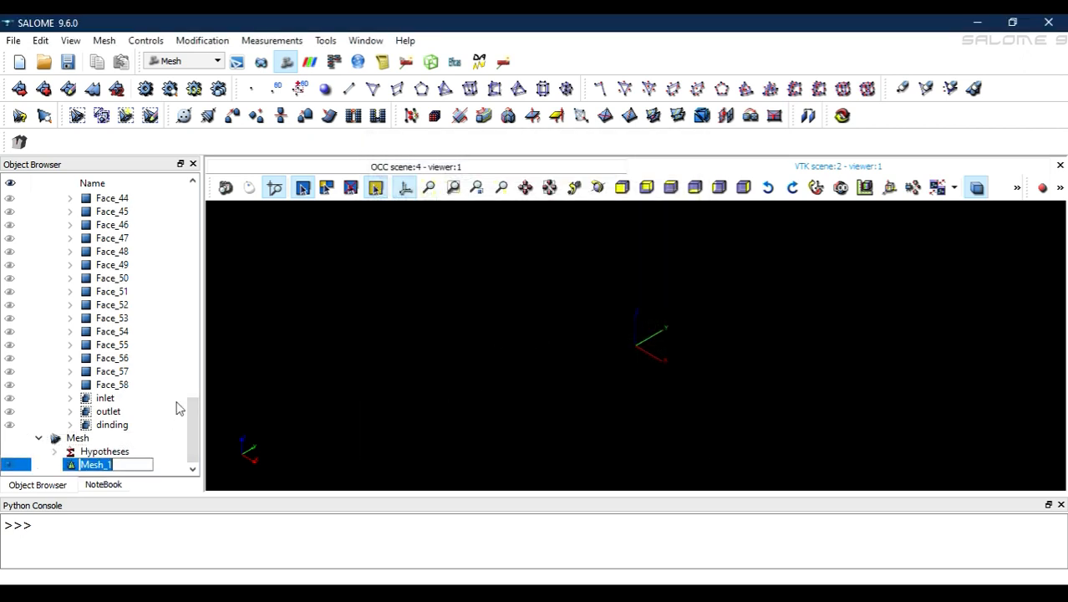
click(150, 453)
click(85, 466)
right_click(83, 466)
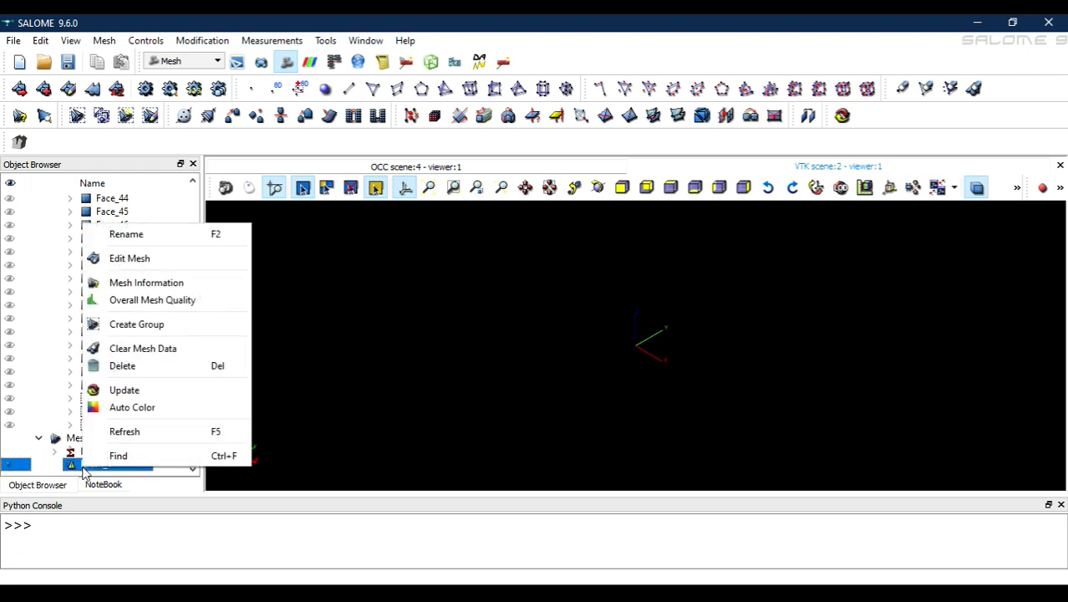
click(165, 259)
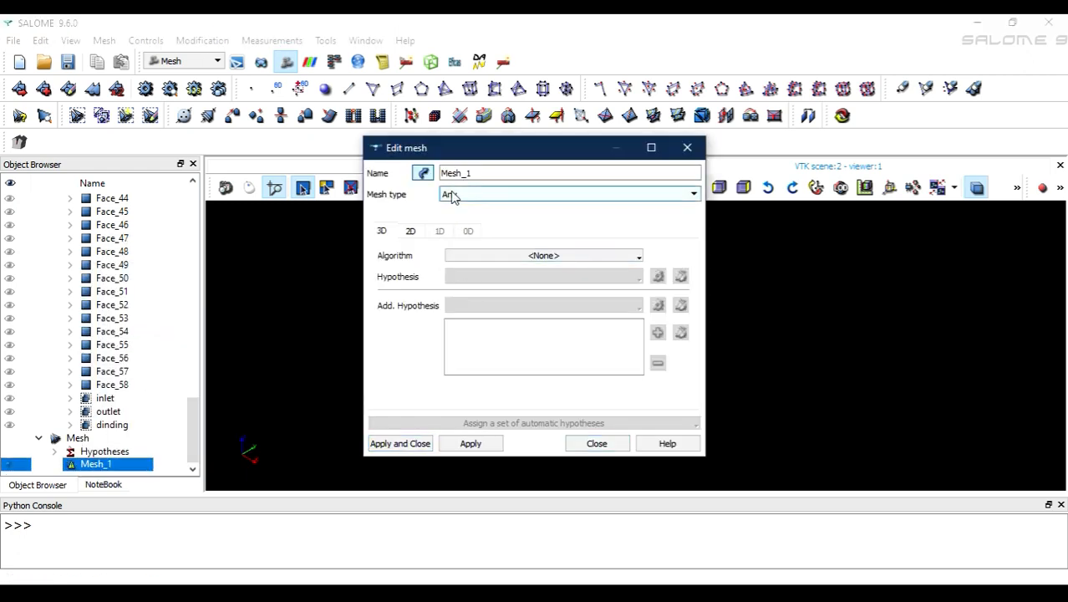
scroll(127, 316, up, 5)
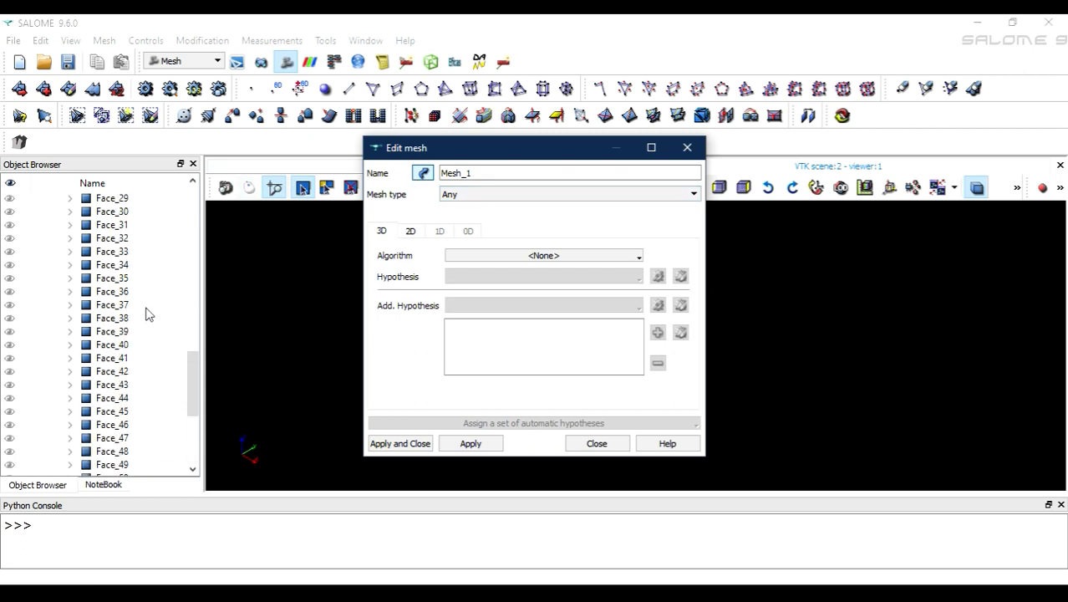
click(597, 443)
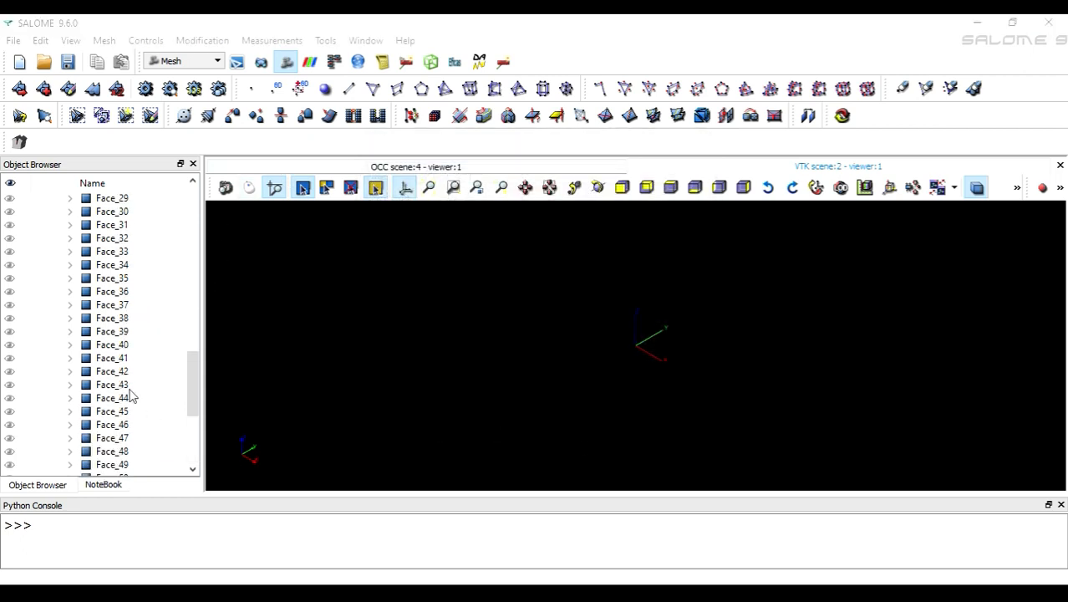
scroll(130, 396, down, 5)
click(73, 440)
right_click(73, 440)
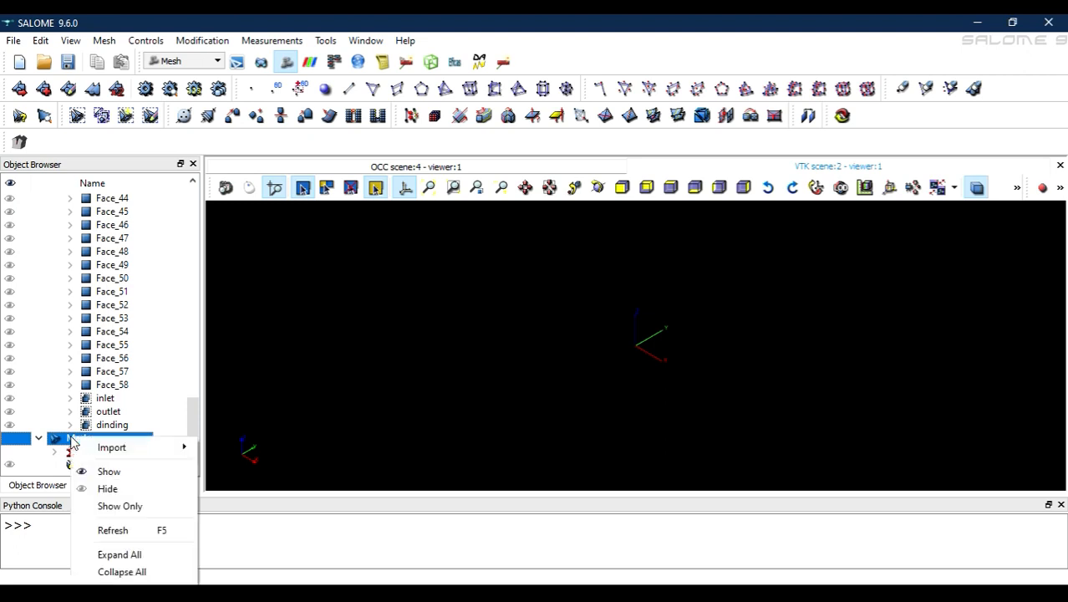
click(160, 465)
click(97, 465)
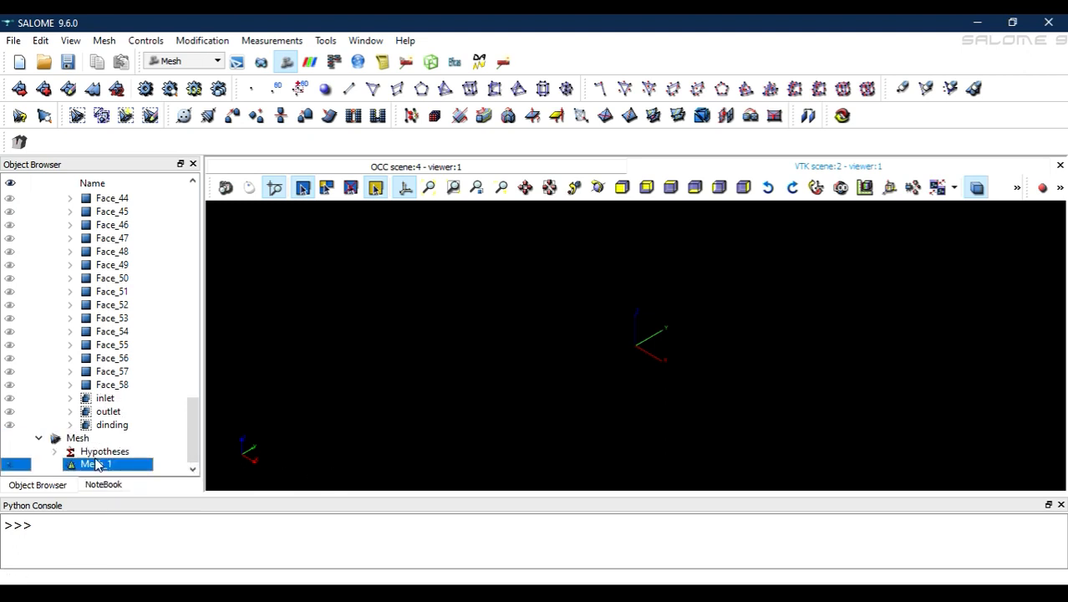
Step: Create Mesh_2 on the Pipe_1 geometry without assigning any meshing algorithms
click(19, 87)
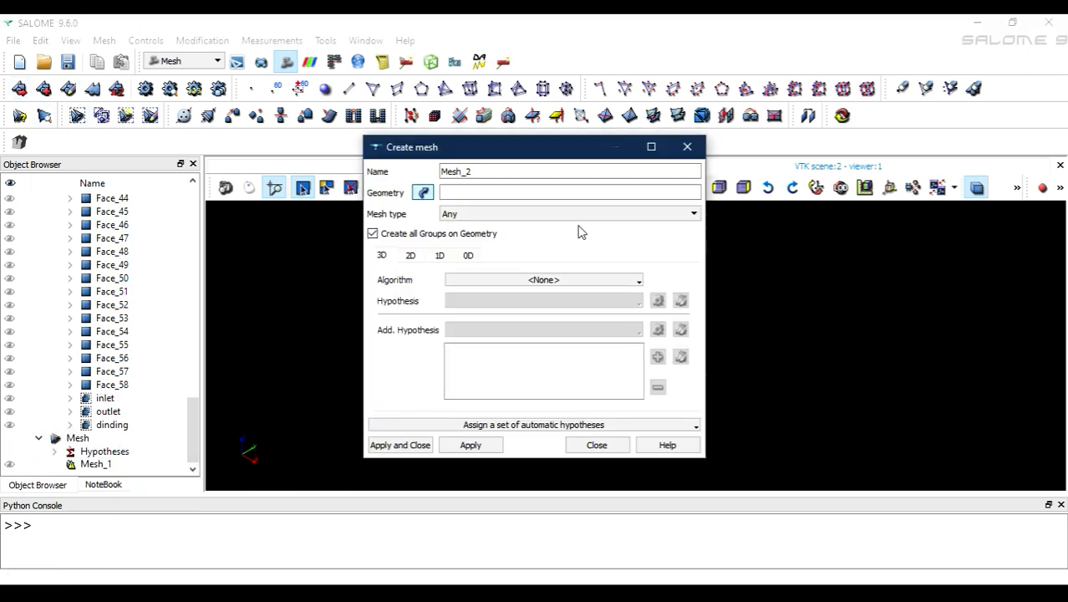
scroll(174, 243, up, 13)
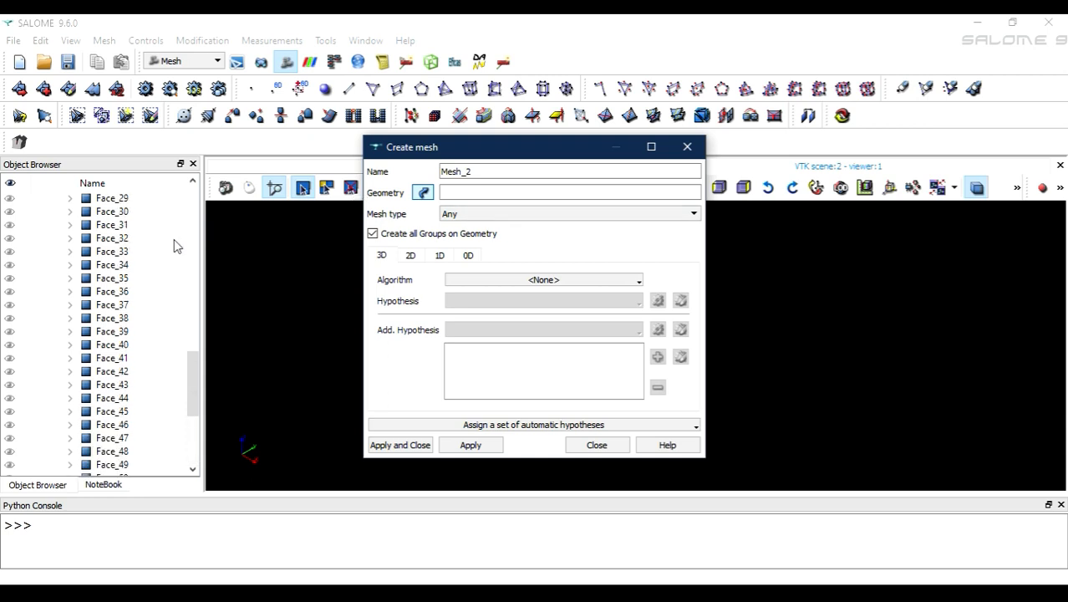
scroll(176, 242, up, 4)
click(93, 264)
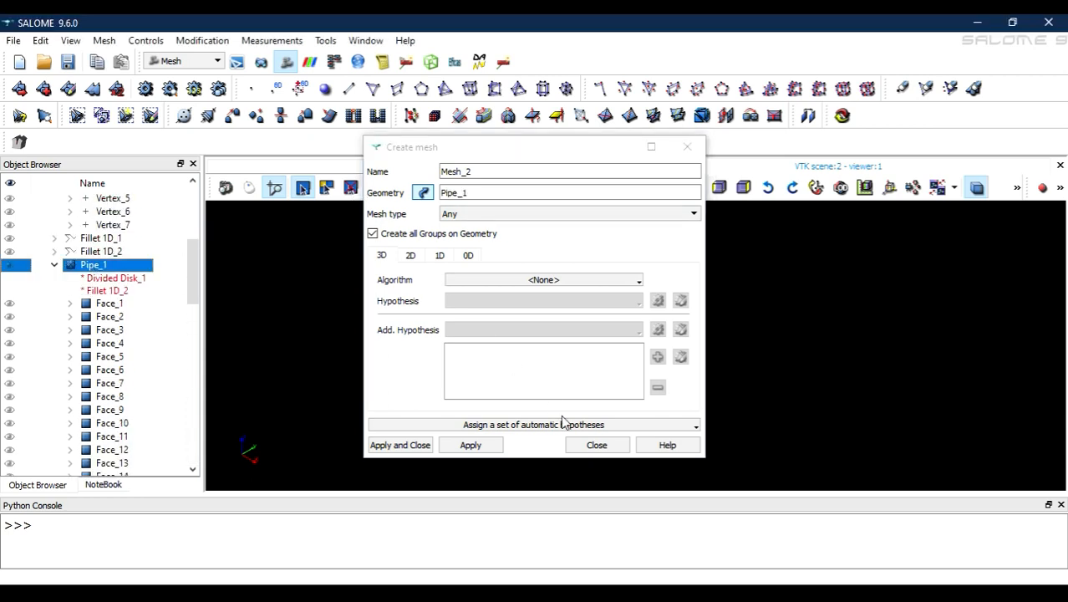
click(440, 256)
click(392, 445)
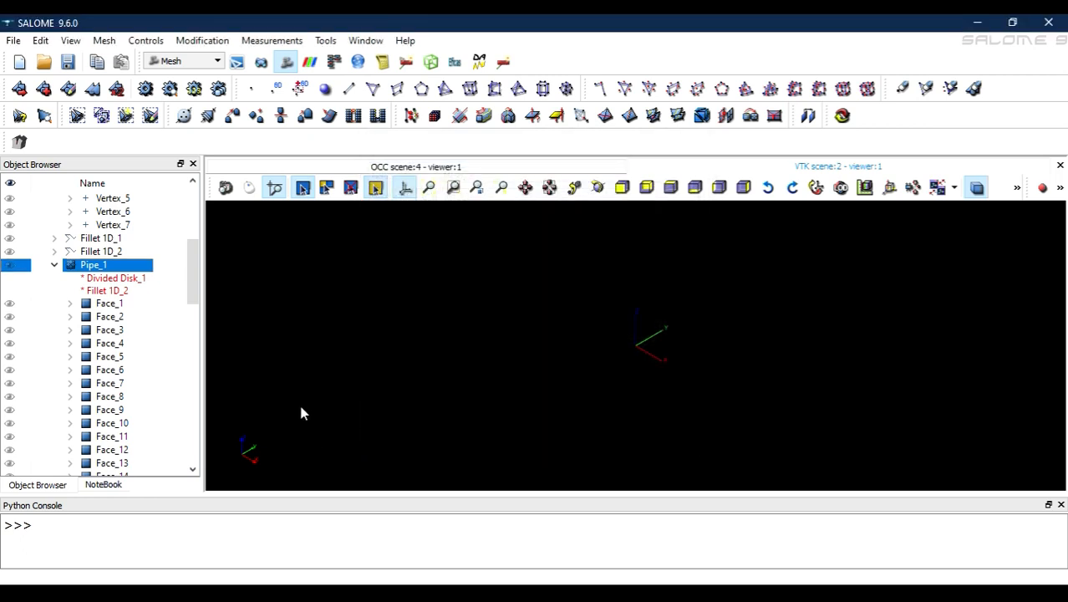
Step: Delete Mesh_2 from the study
right_click(120, 470)
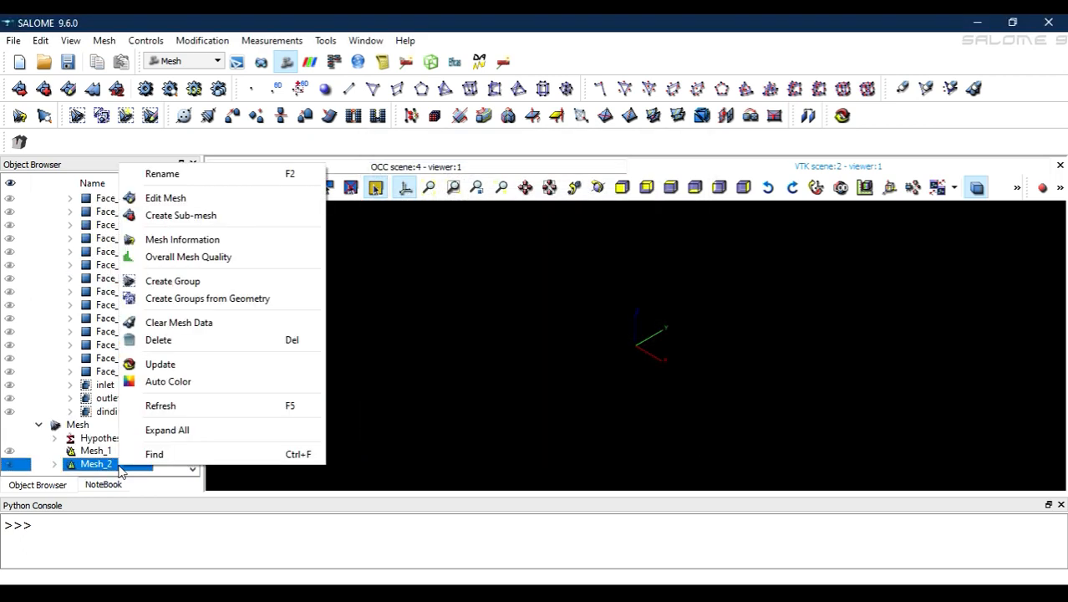
click(179, 340)
click(543, 332)
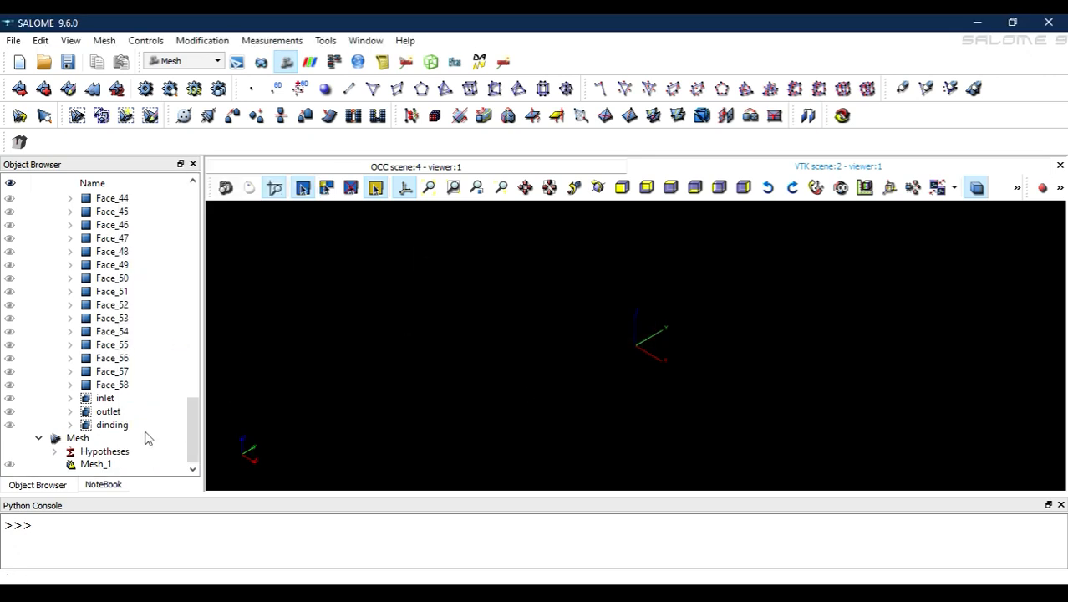
click(105, 466)
right_click(106, 468)
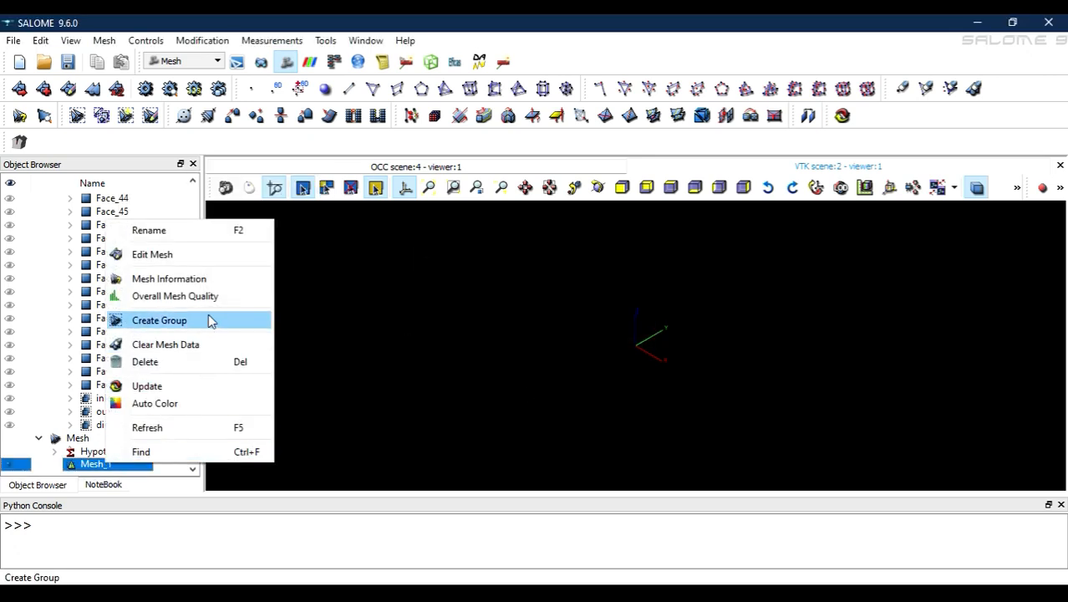
click(189, 255)
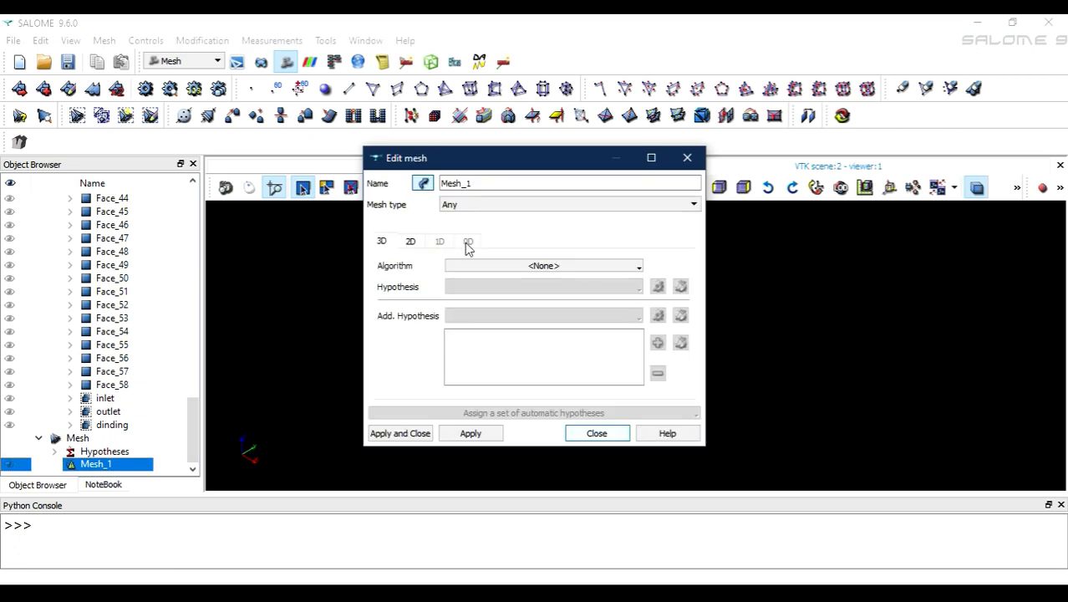
click(612, 432)
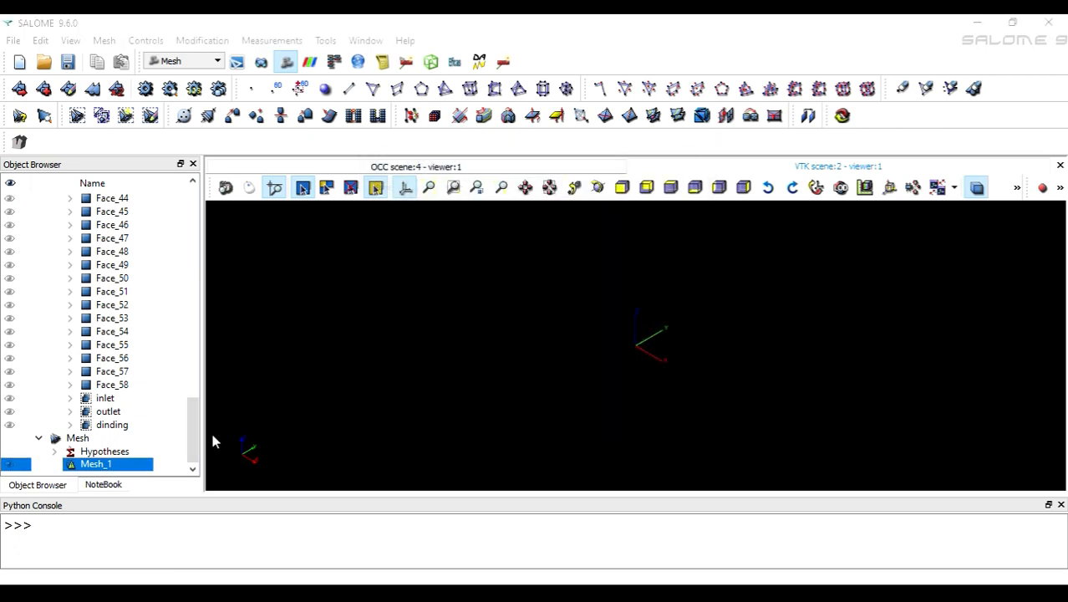
Step: Delete the geometry-less Mesh_1 from the study
right_click(114, 466)
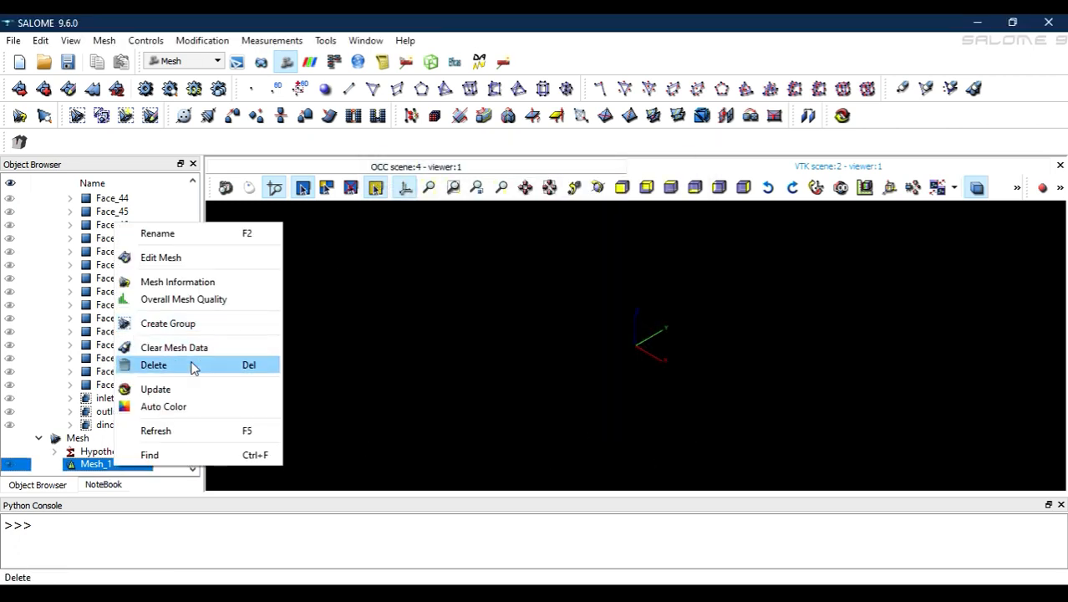
click(190, 365)
click(545, 328)
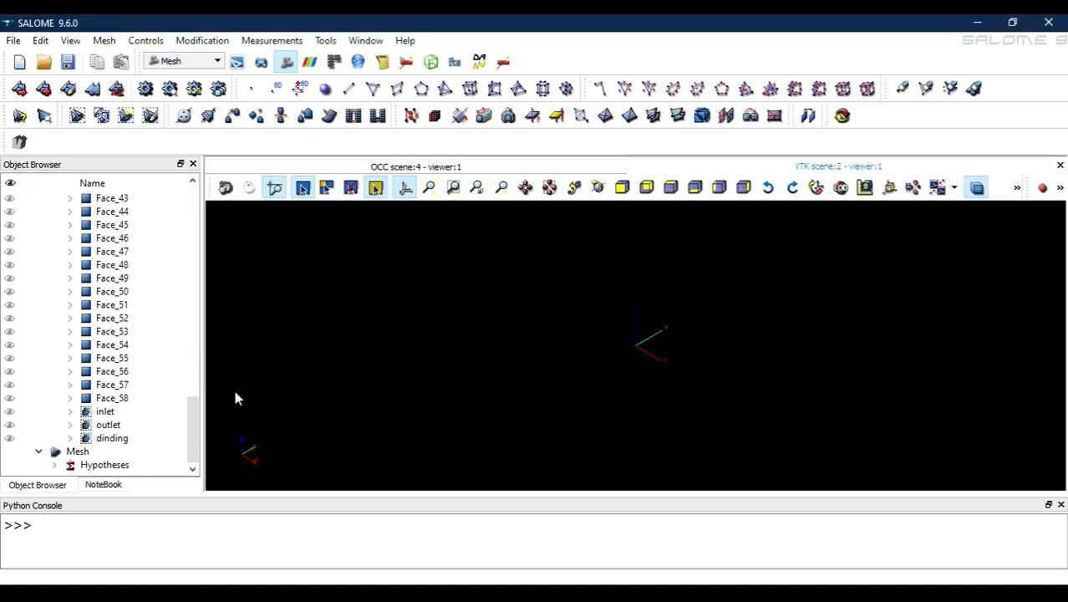
Step: Start a new mesh named Mesh_1 and assign Pipe_1 as its geometry
right_click(82, 456)
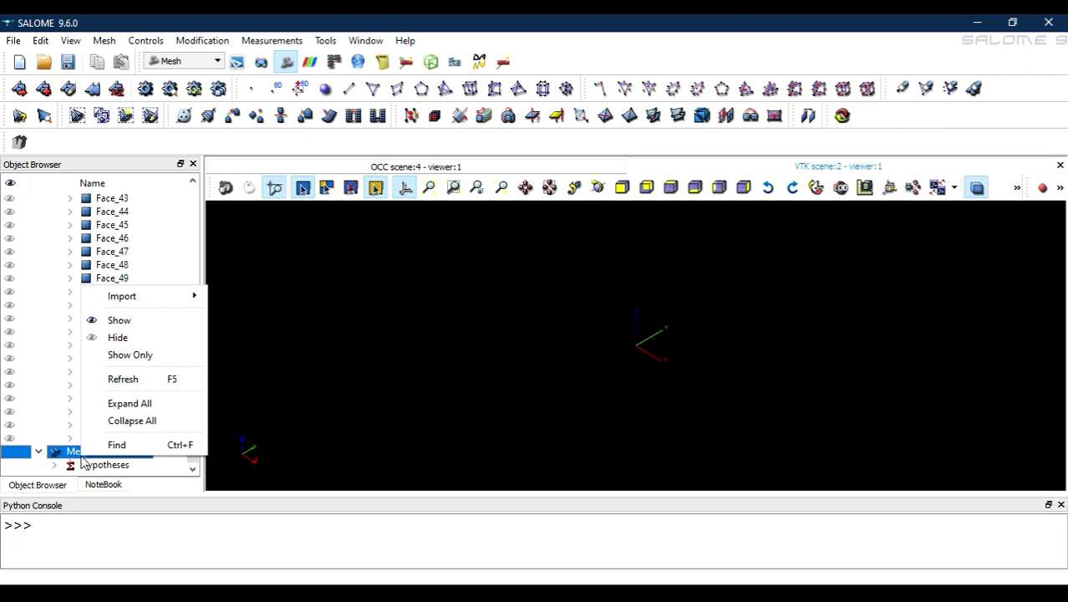
click(397, 389)
click(83, 452)
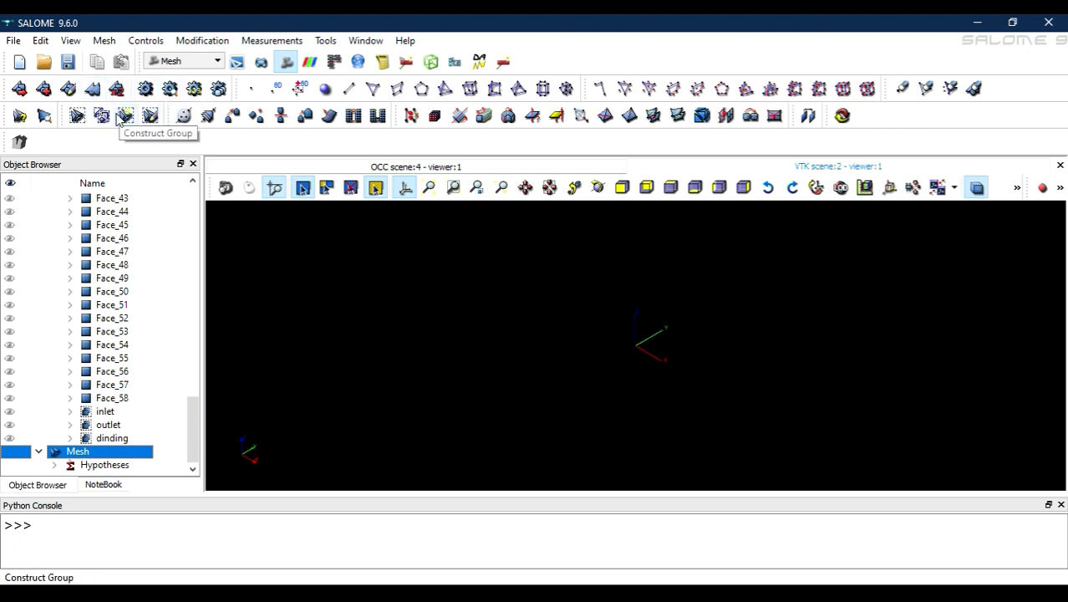
click(22, 94)
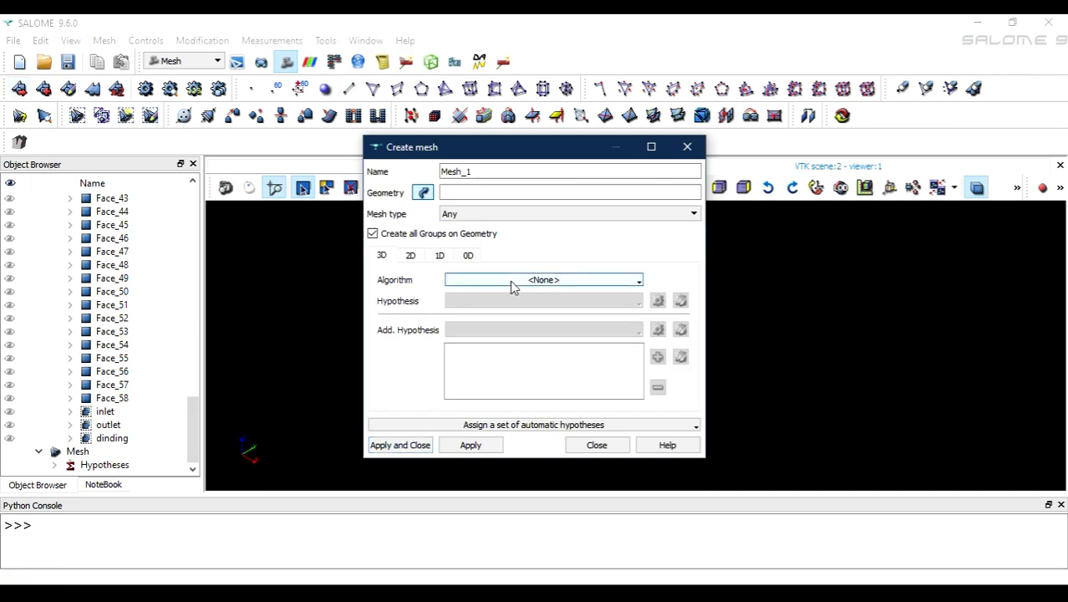
scroll(150, 284, up, 5)
scroll(151, 284, up, 10)
click(100, 399)
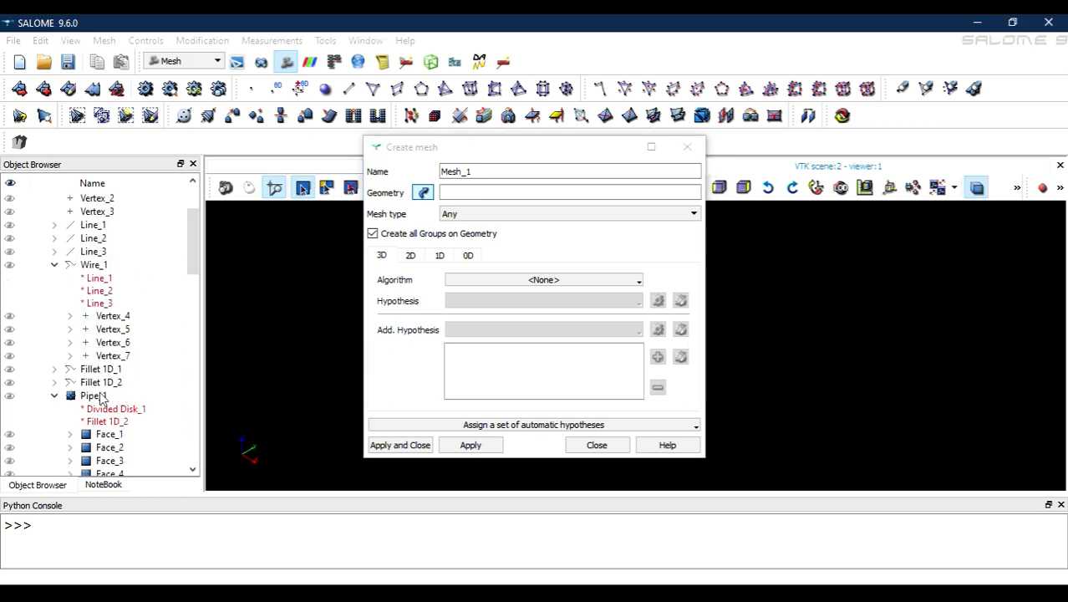
click(100, 400)
Step: Set the 1D algorithm to Wire Discretisation with a new equidistant Number of Segments hypothesis of 8
click(434, 259)
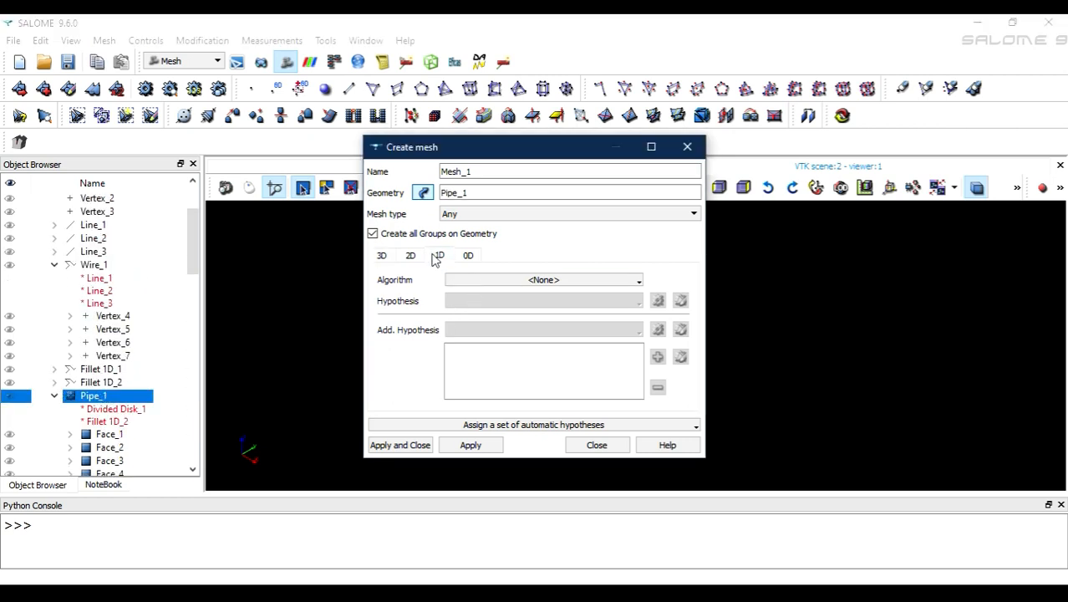
click(484, 280)
click(487, 339)
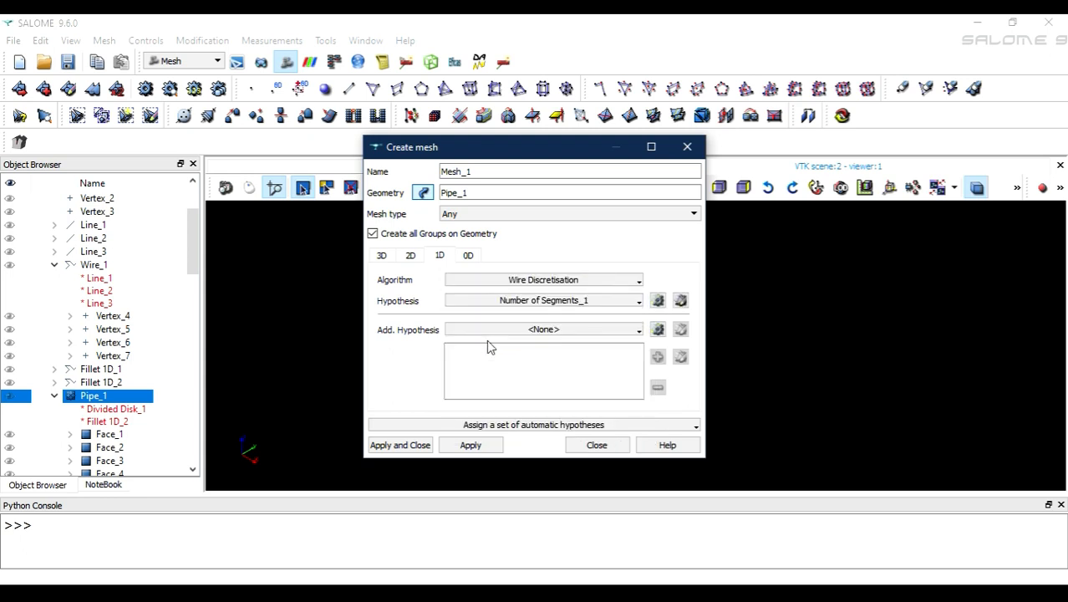
click(658, 300)
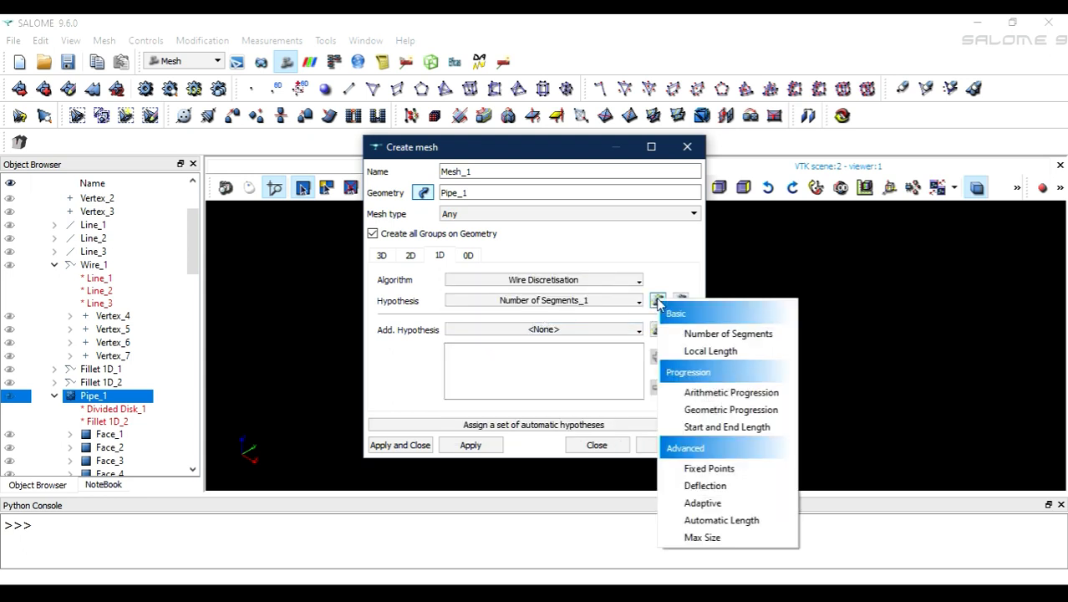
click(689, 333)
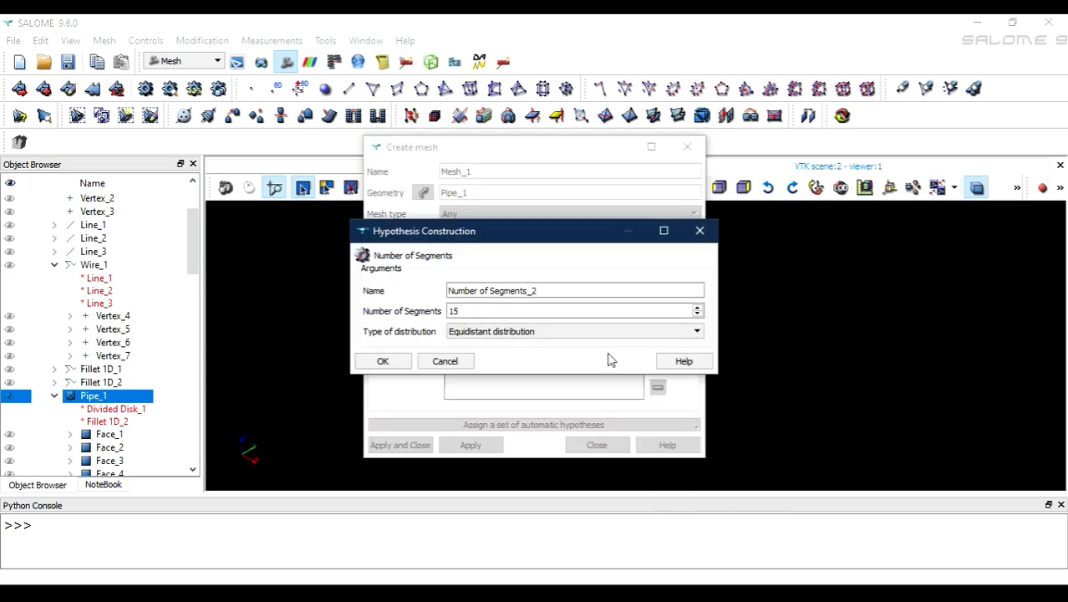
double_click(452, 309)
text(8)
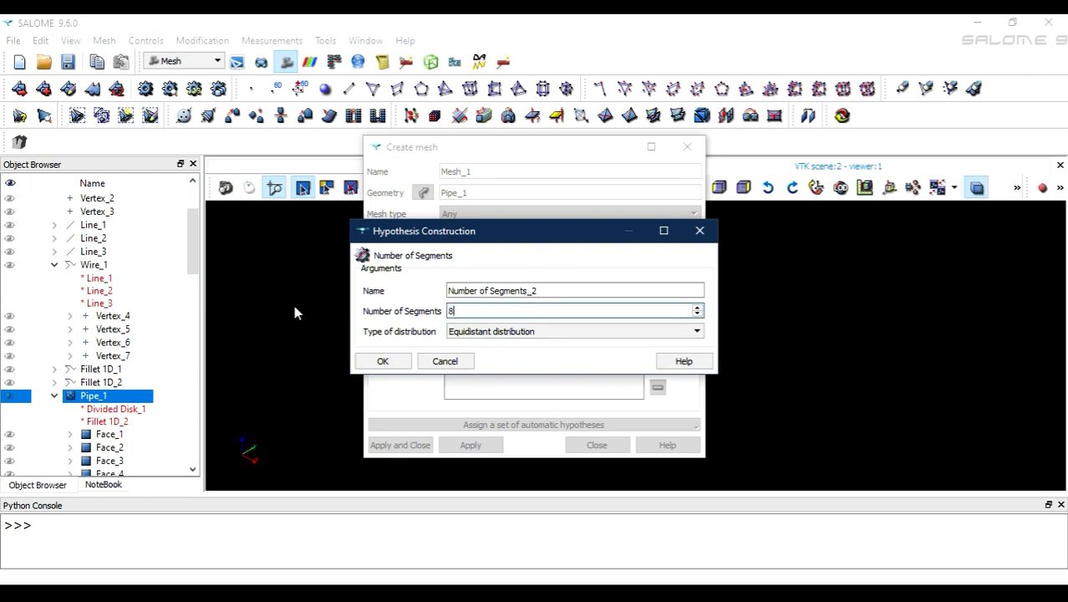
click(384, 359)
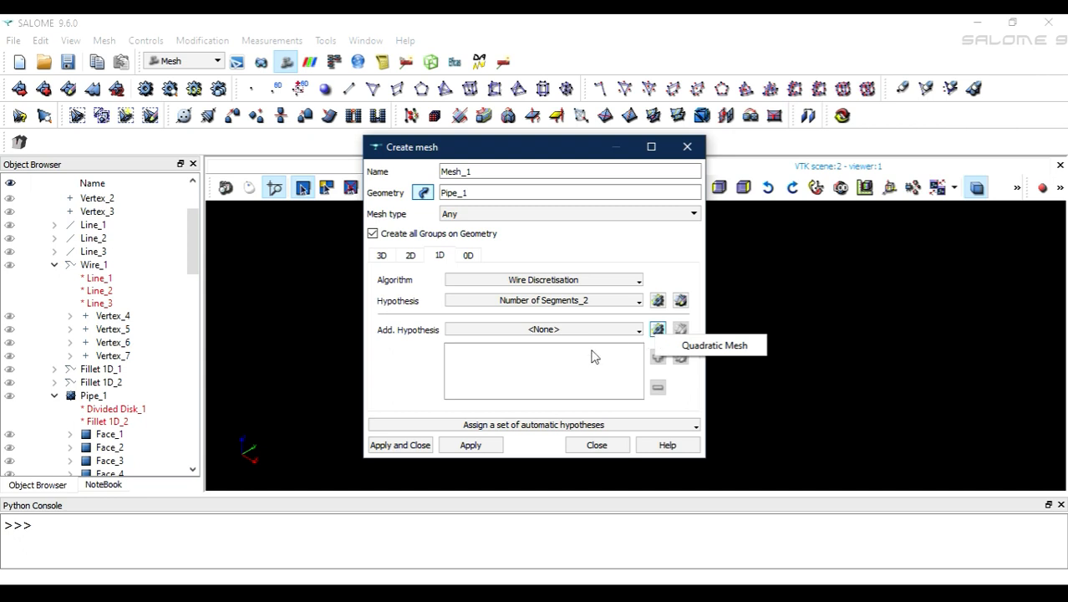
Step: Set the 2D algorithm to Quadrangle: Mapping with the existing Quadrangle Parameters_1 hypothesis
click(411, 256)
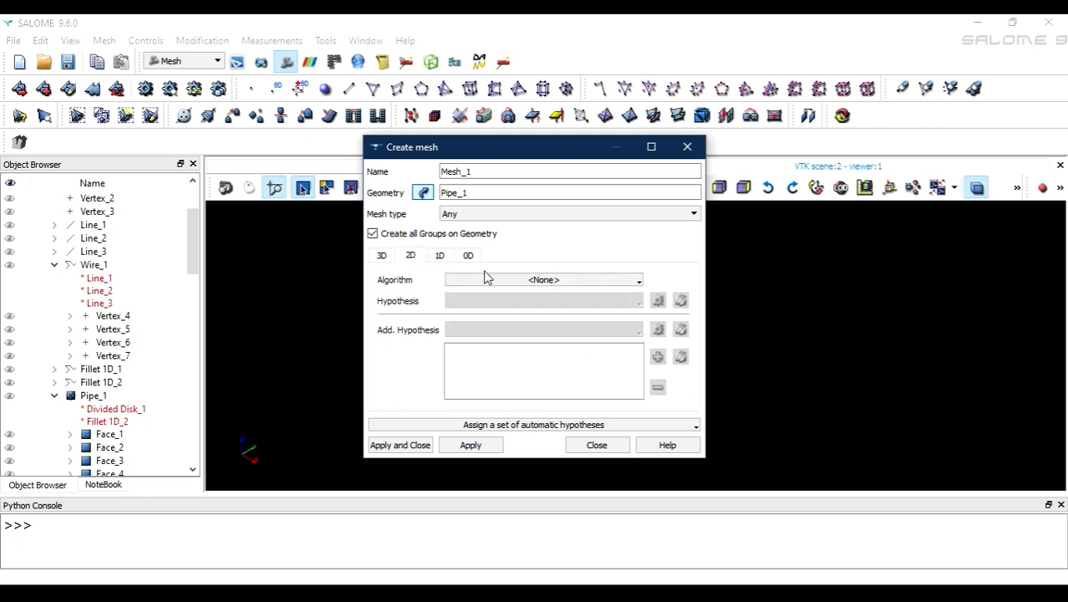
click(487, 277)
click(499, 337)
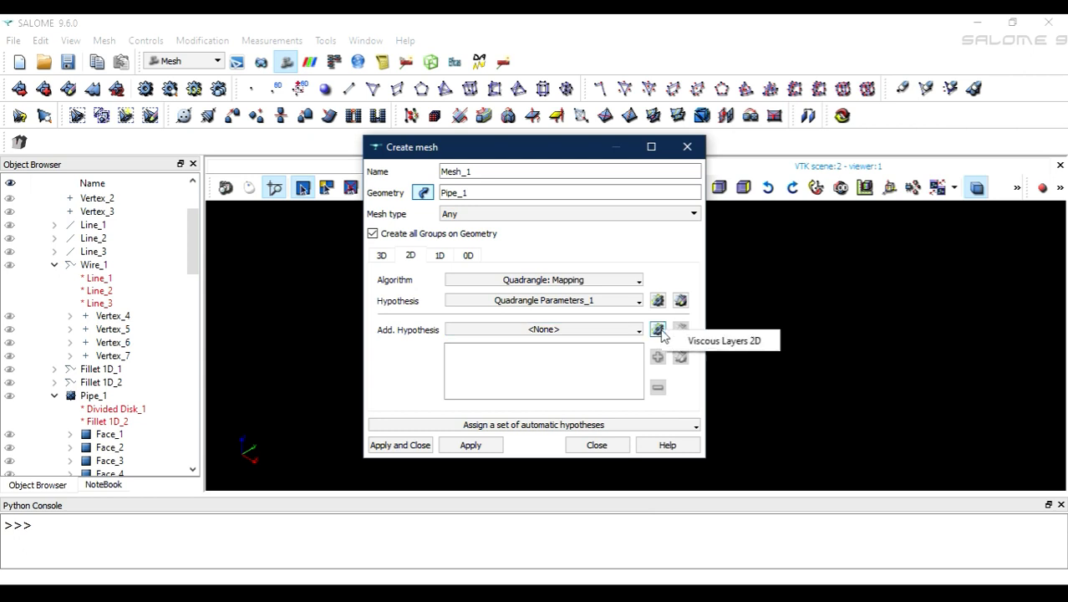
Step: Set the 3D algorithm to Extrusion 3D and create Mesh_1 with all groups on the geometry
click(381, 256)
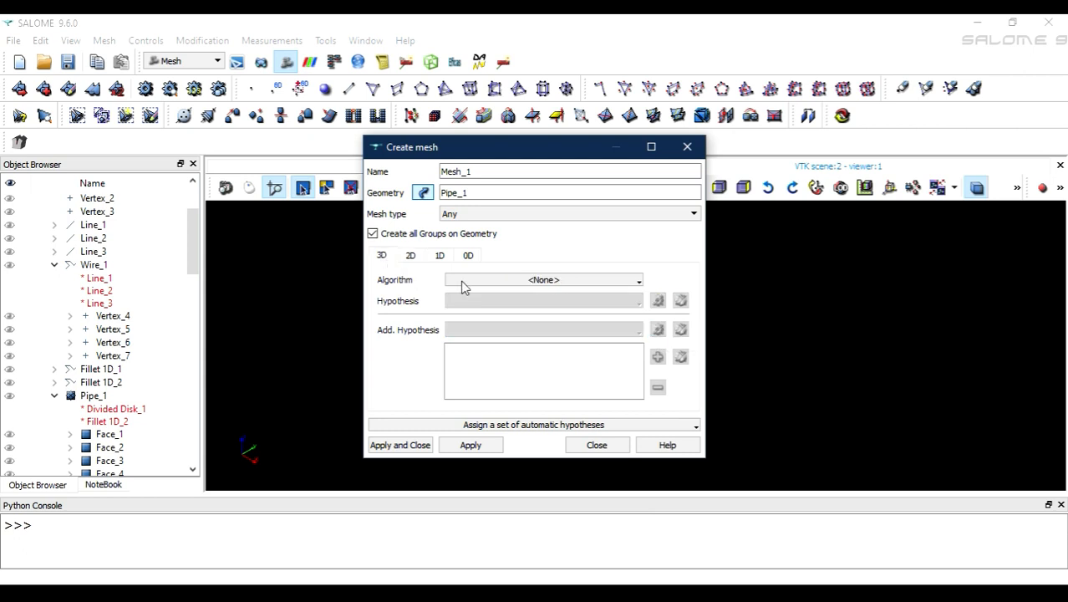
click(468, 280)
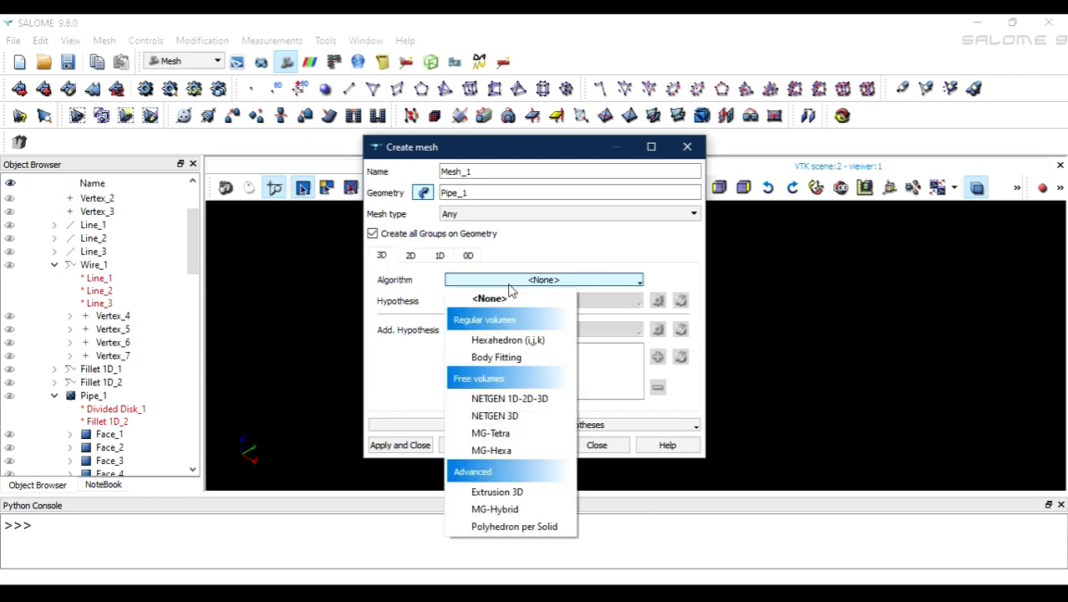
click(507, 492)
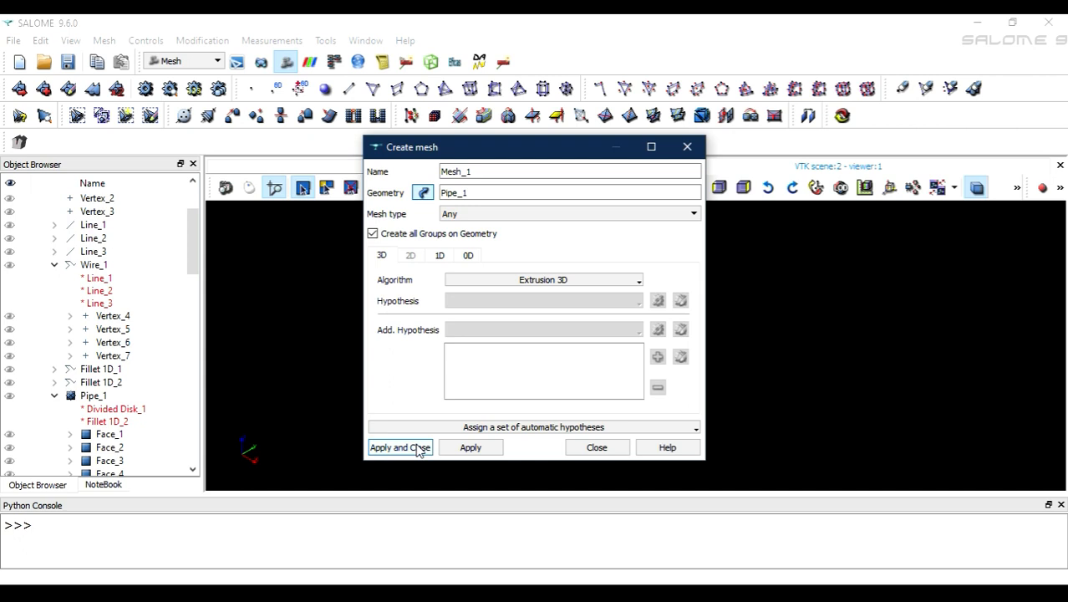
click(377, 451)
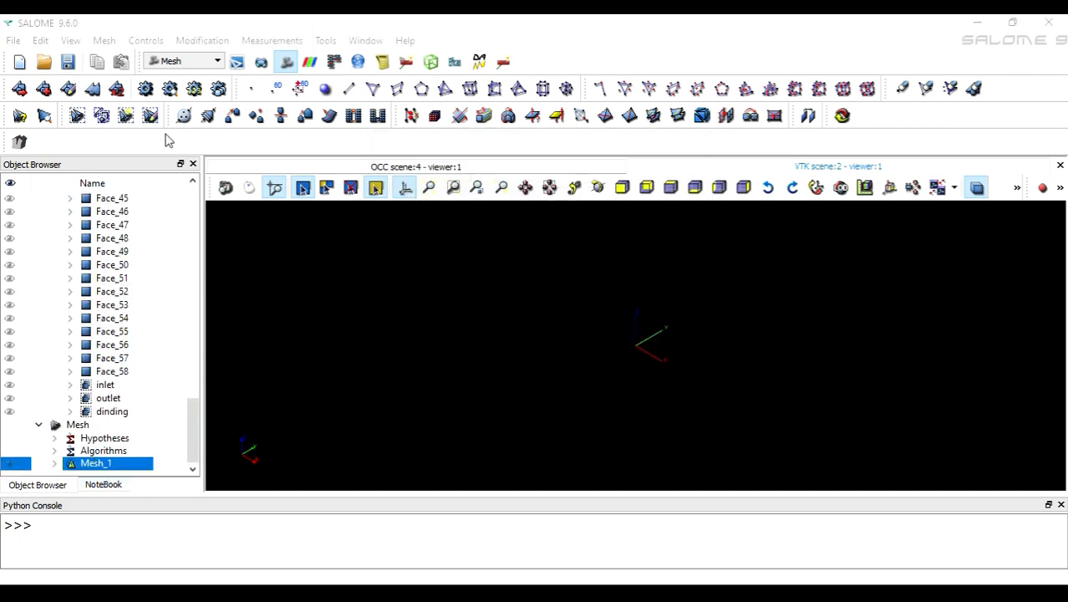
Step: Compute Mesh_1 and dismiss the computation report to inspect the meshed pipe
click(149, 92)
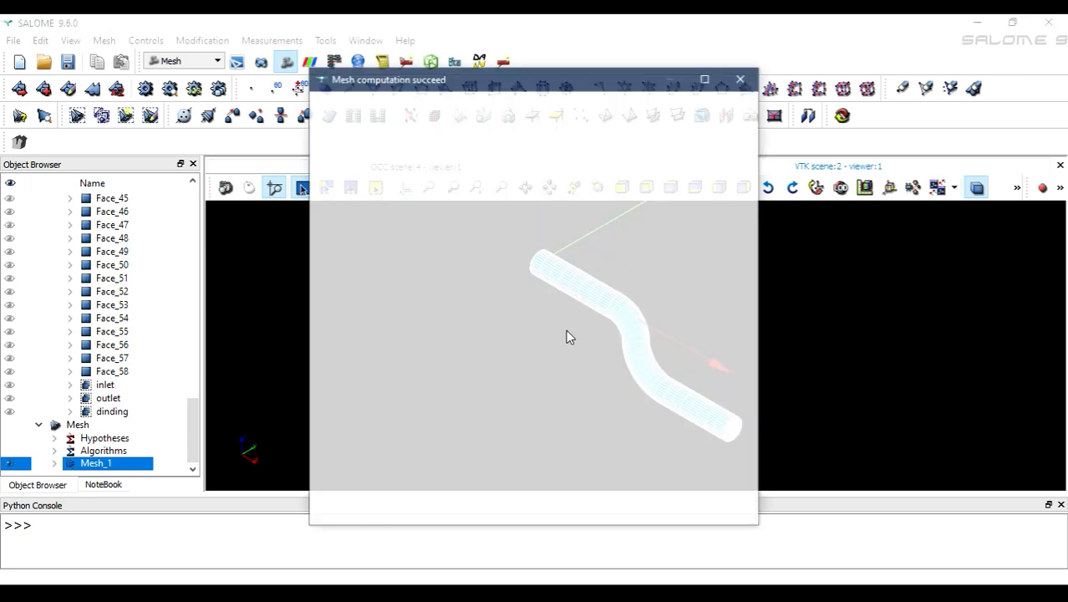
click(663, 514)
scroll(629, 384, up, 5)
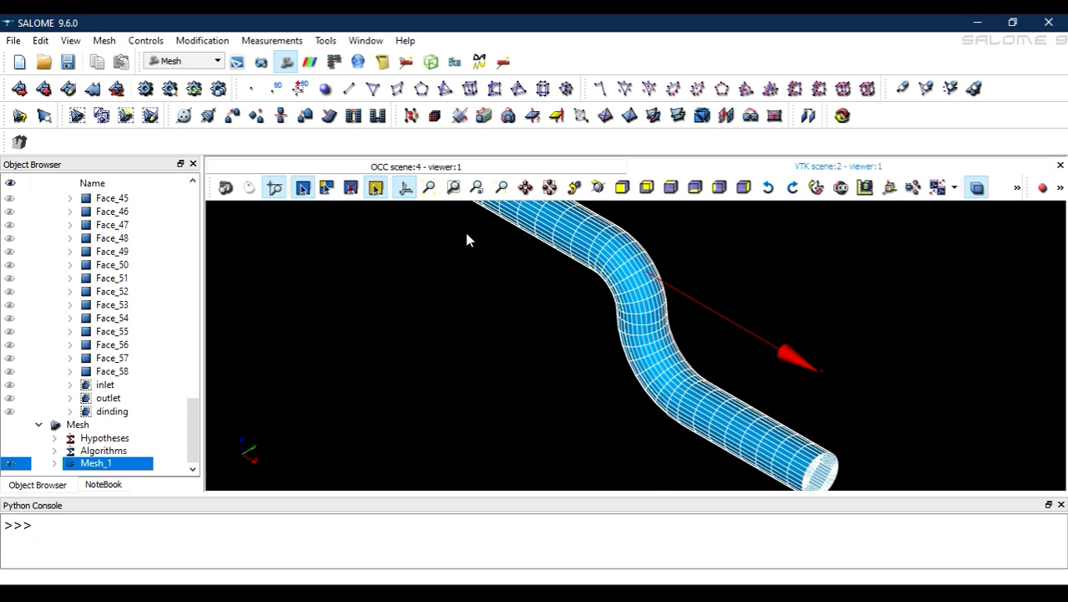
Step: View the meshed pipe from the front and locate the Fillet 1D_2 path listed under Pipe_1
click(718, 187)
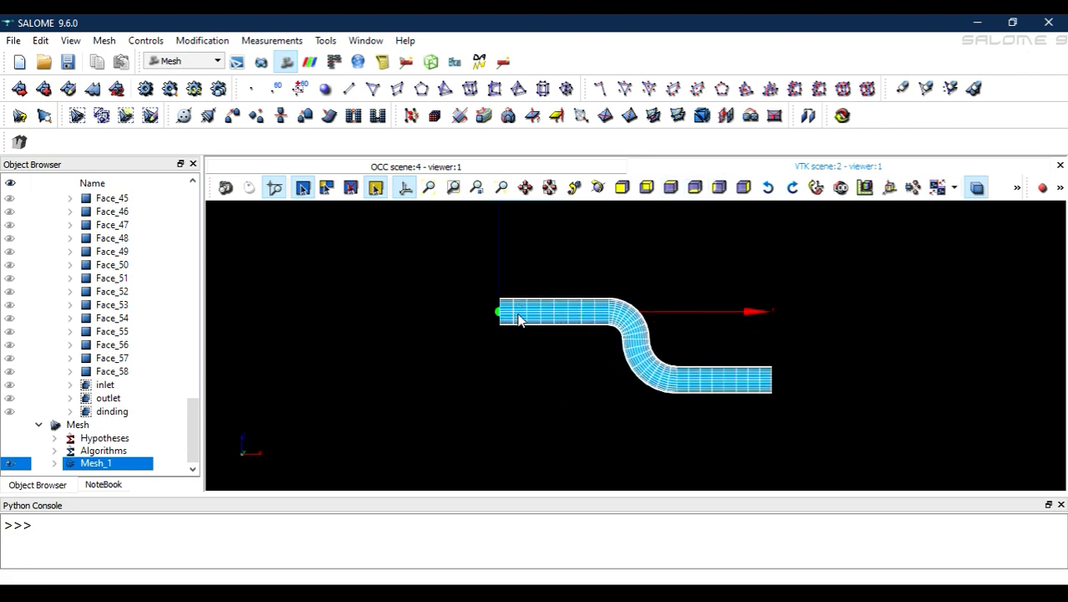
right_click(93, 467)
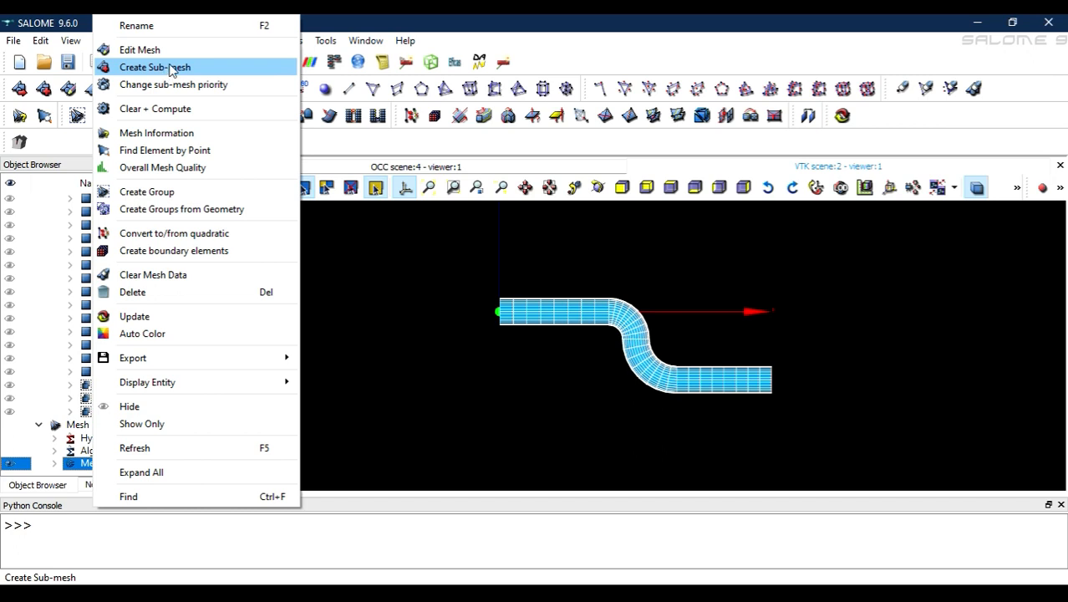
click(420, 363)
scroll(94, 339, up, 5)
scroll(94, 338, up, 15)
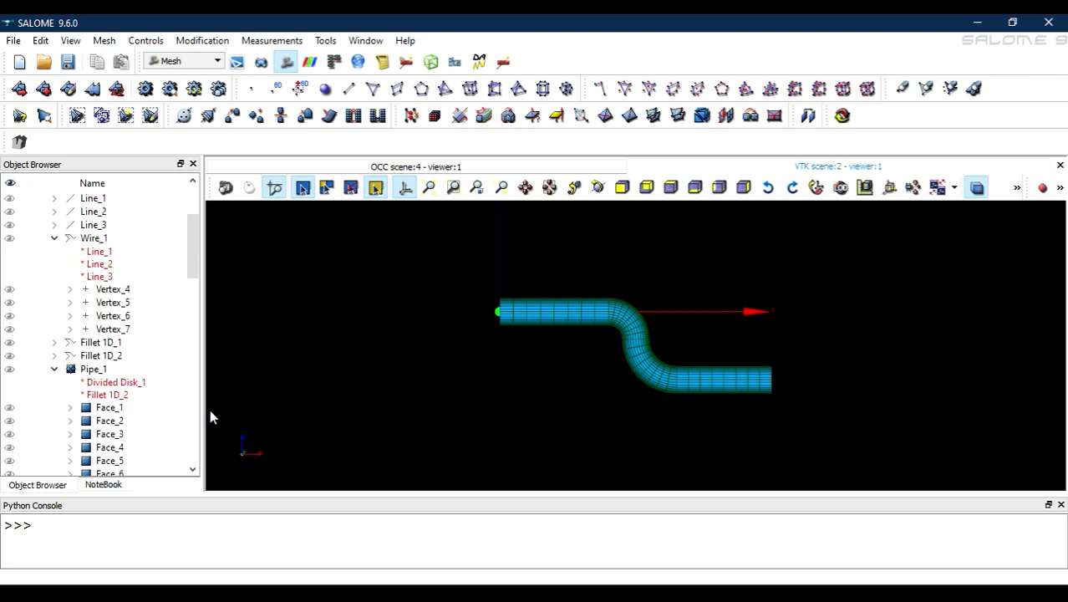
click(109, 395)
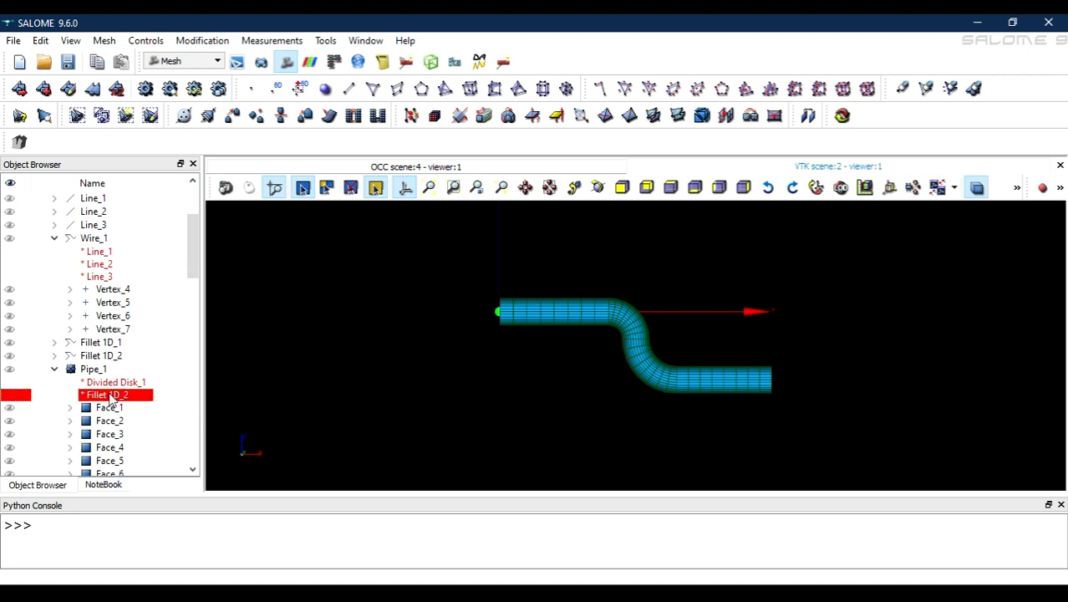
scroll(110, 397, down, 20)
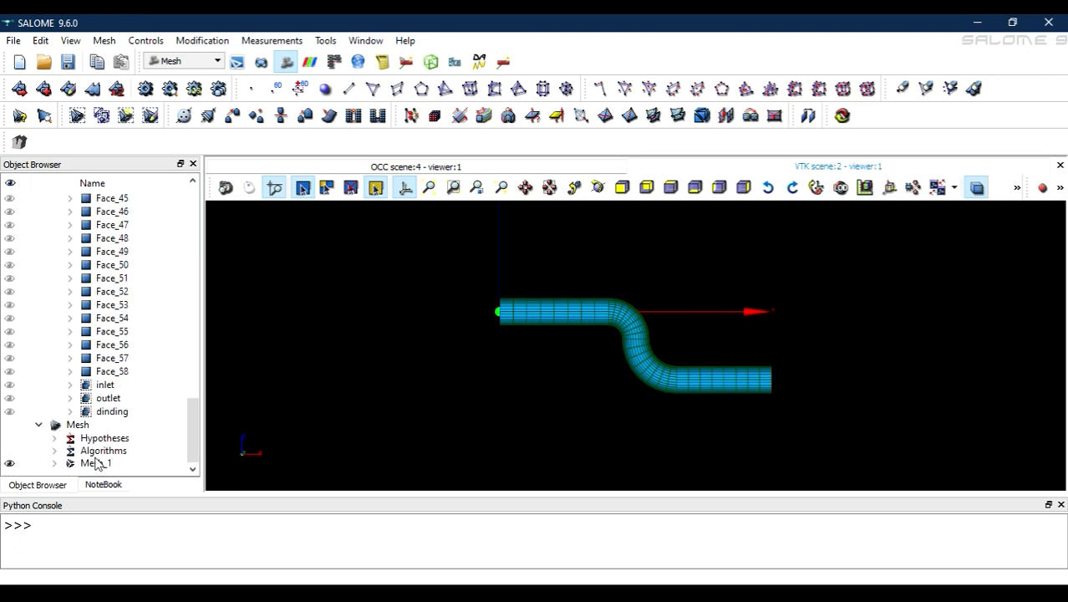
Step: Start a sub-mesh on Mesh_1 with Fillet 1D_2 as its geometry
click(97, 464)
right_click(97, 464)
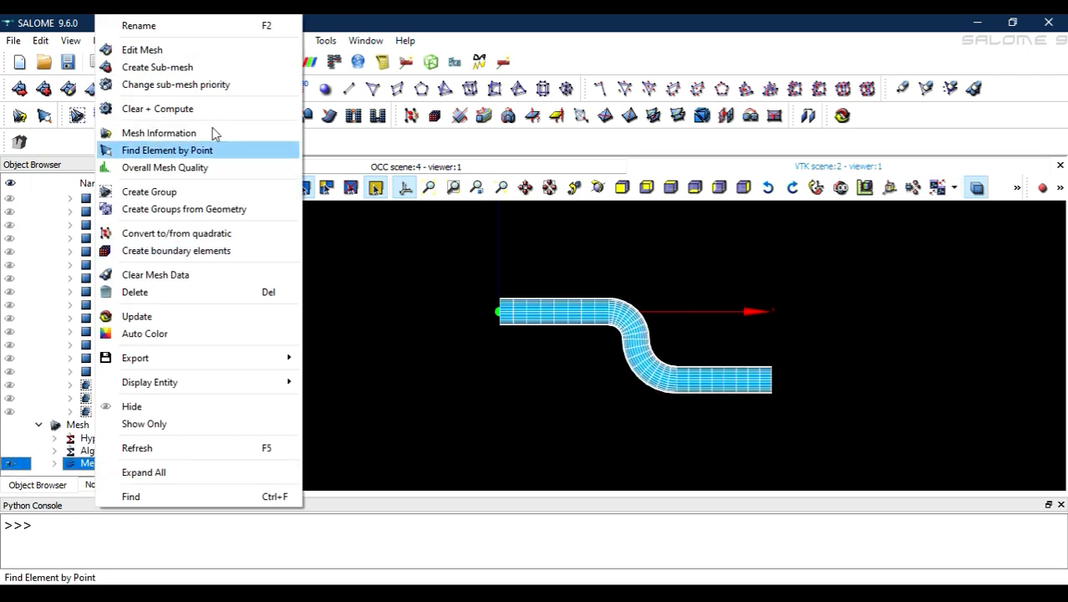
click(203, 70)
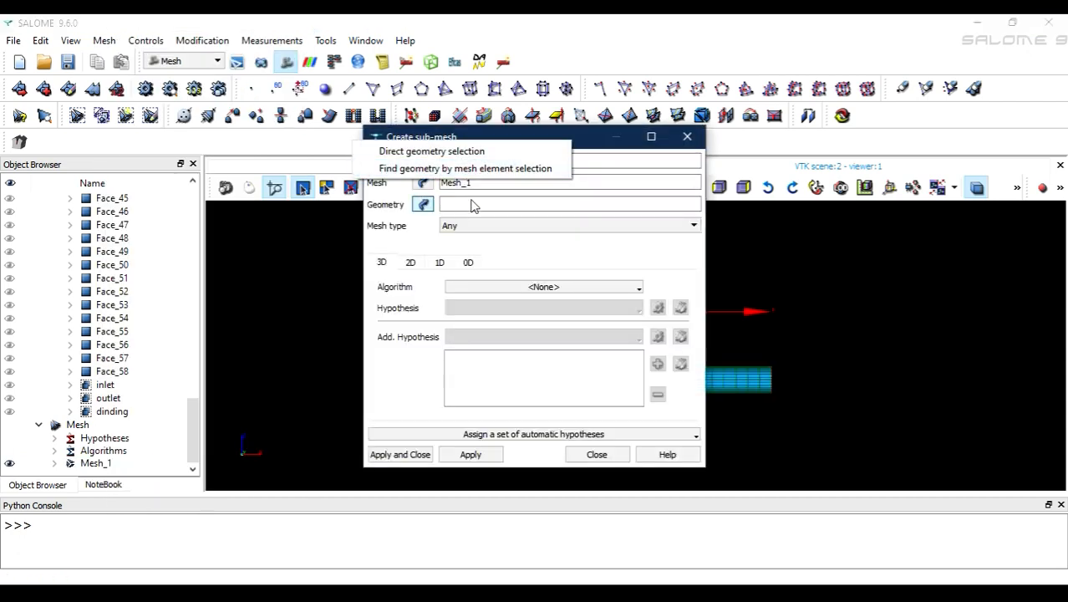
drag(198, 422, 208, 253)
click(115, 304)
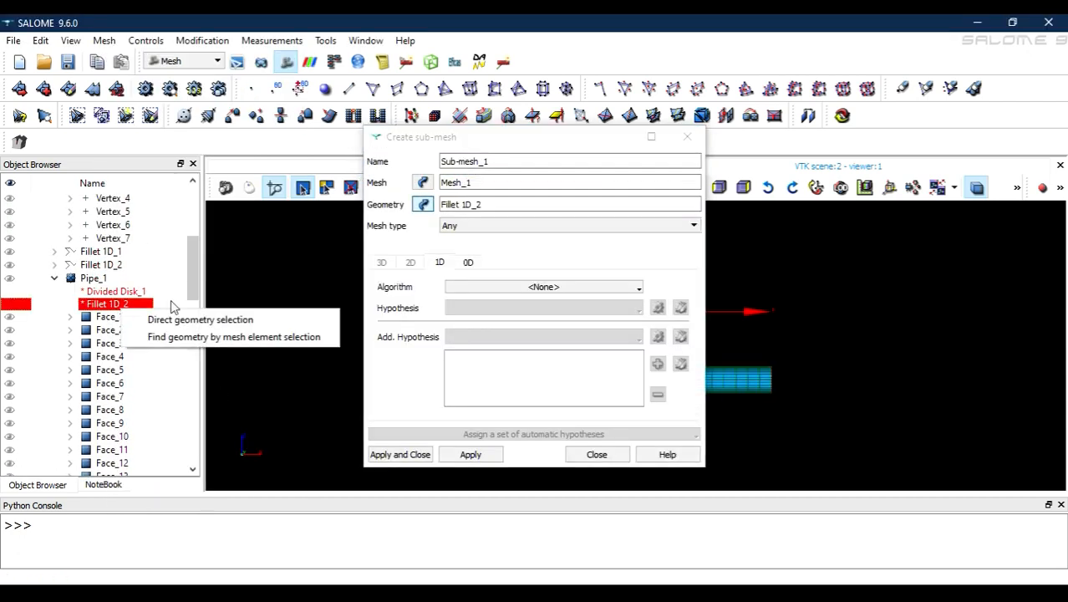
Step: Assign the sub-mesh the 1D algorithm Wire Discretisation and define an equidistant Number of Segments hypothesis of 25
click(466, 288)
click(508, 344)
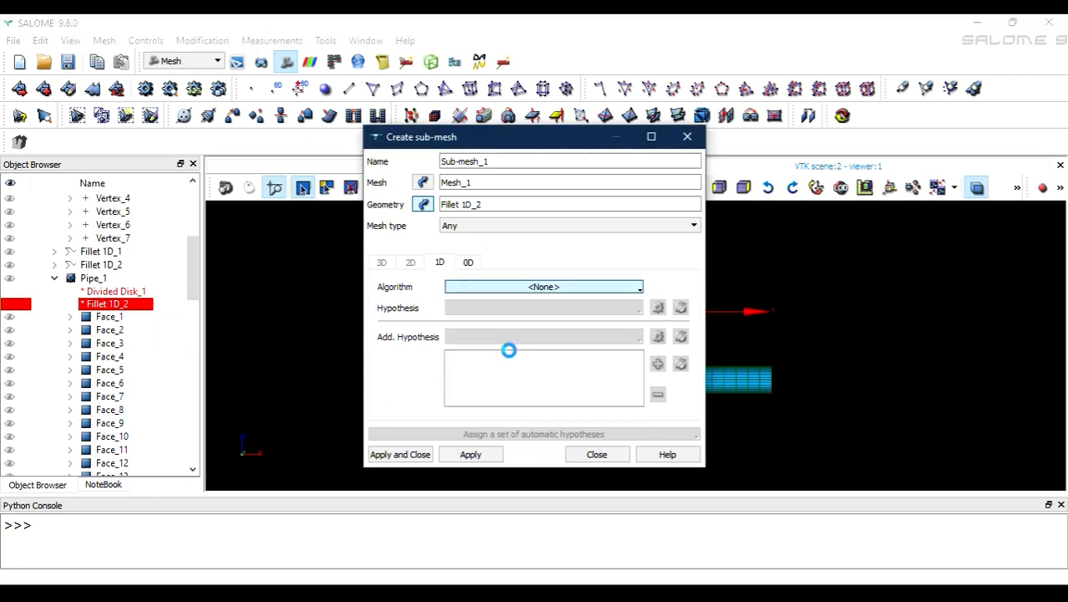
click(658, 308)
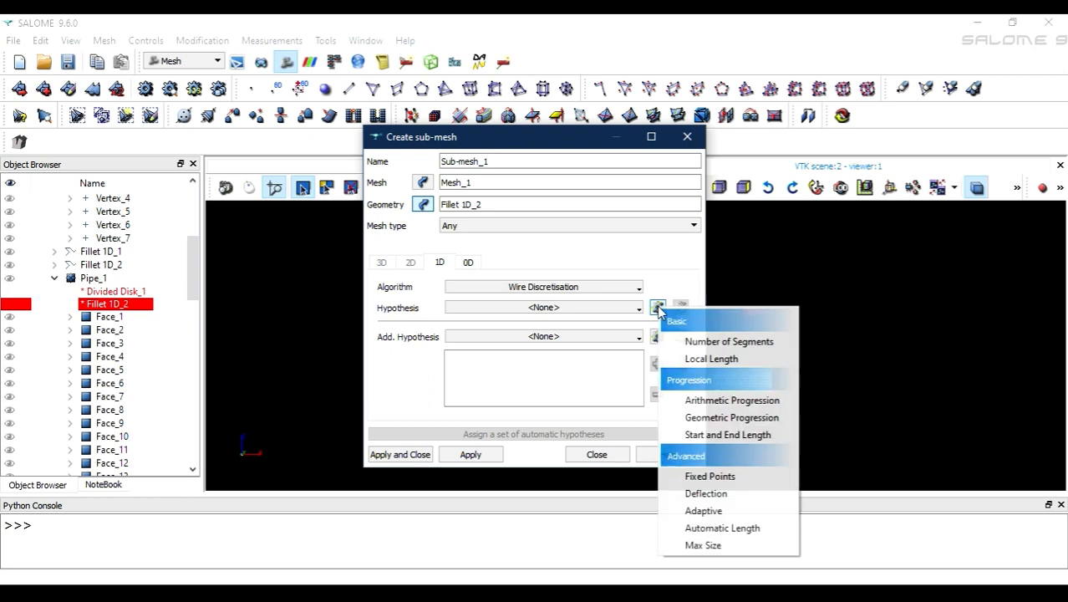
click(707, 339)
click(608, 313)
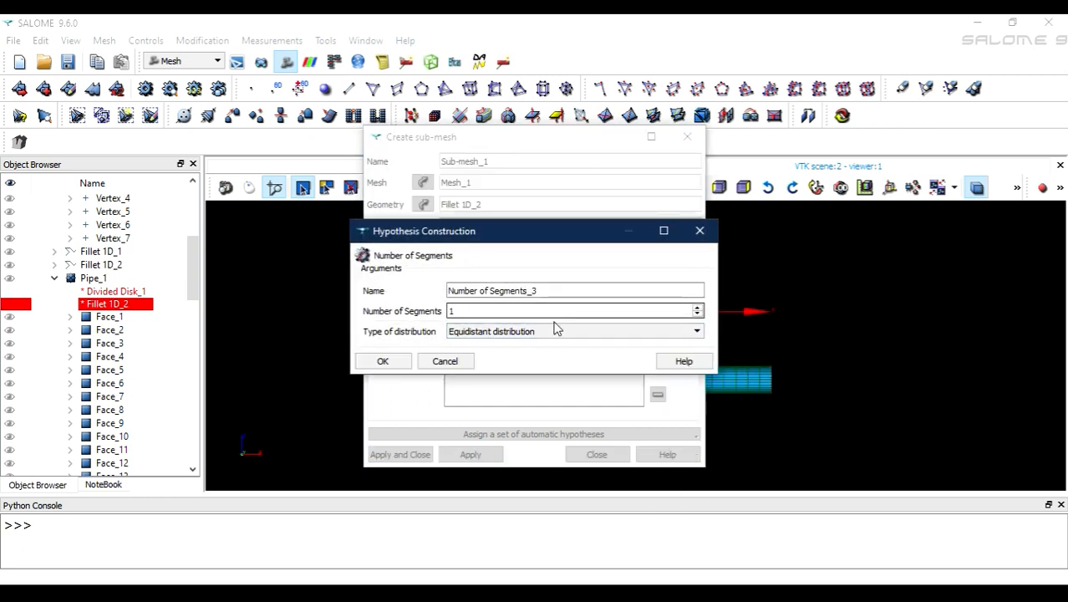
key(BackSpace)
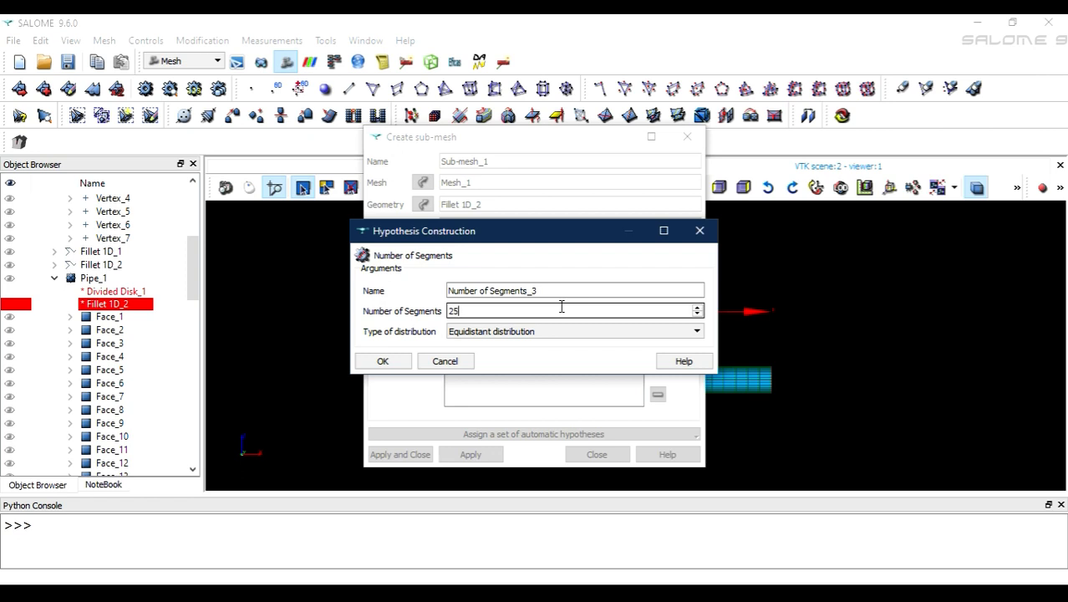
click(382, 361)
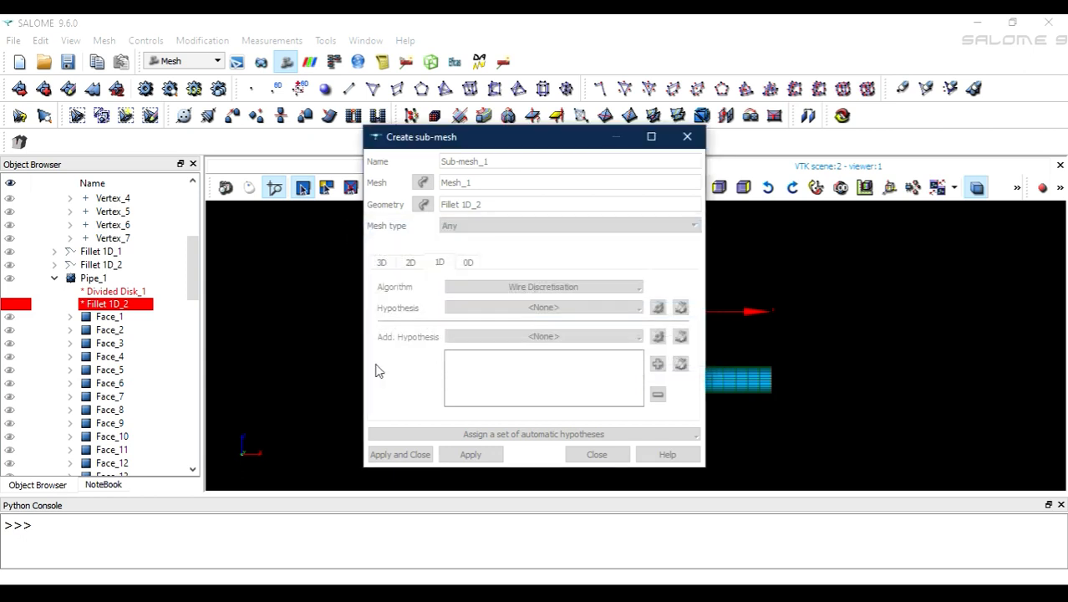
Step: Try to create the sub-mesh on Fillet 1D_2 and close the sub-mesh definition
click(420, 458)
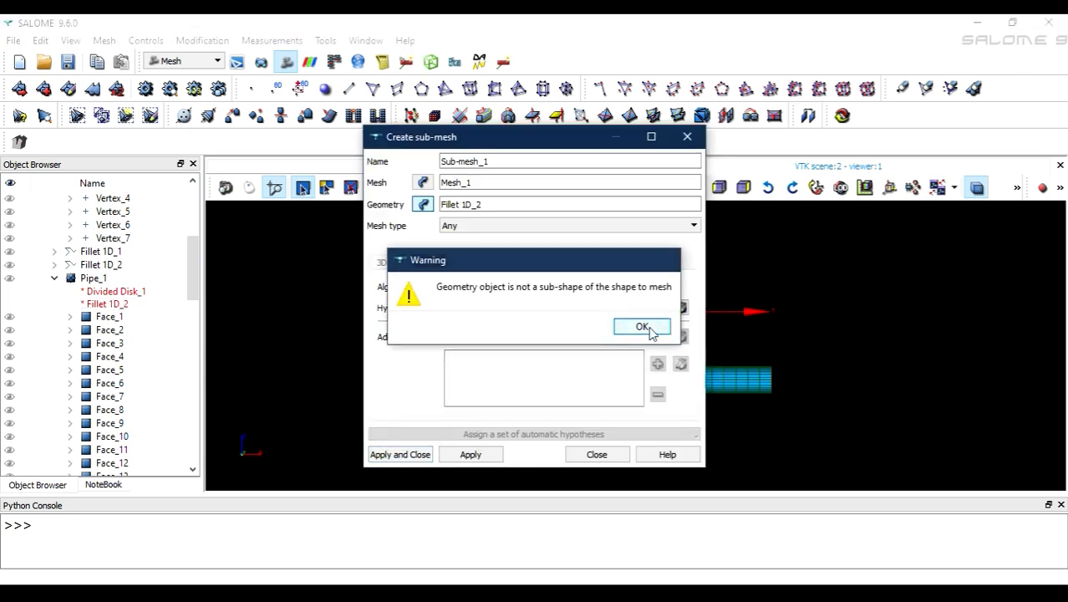
click(649, 330)
click(594, 454)
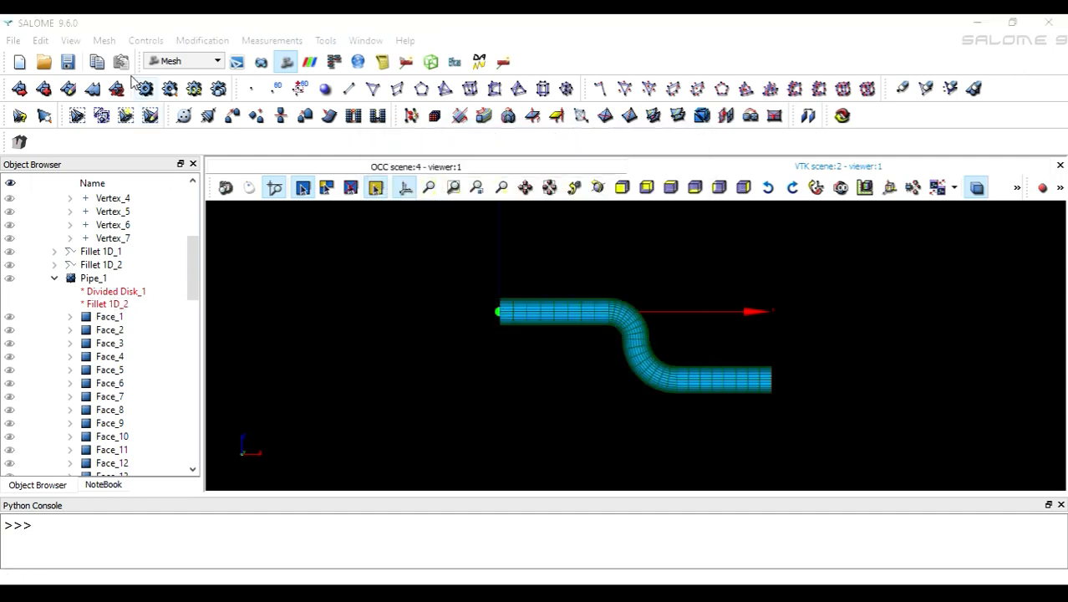
Step: Switch to the Geometry module and select Pipe_1
click(182, 61)
click(180, 101)
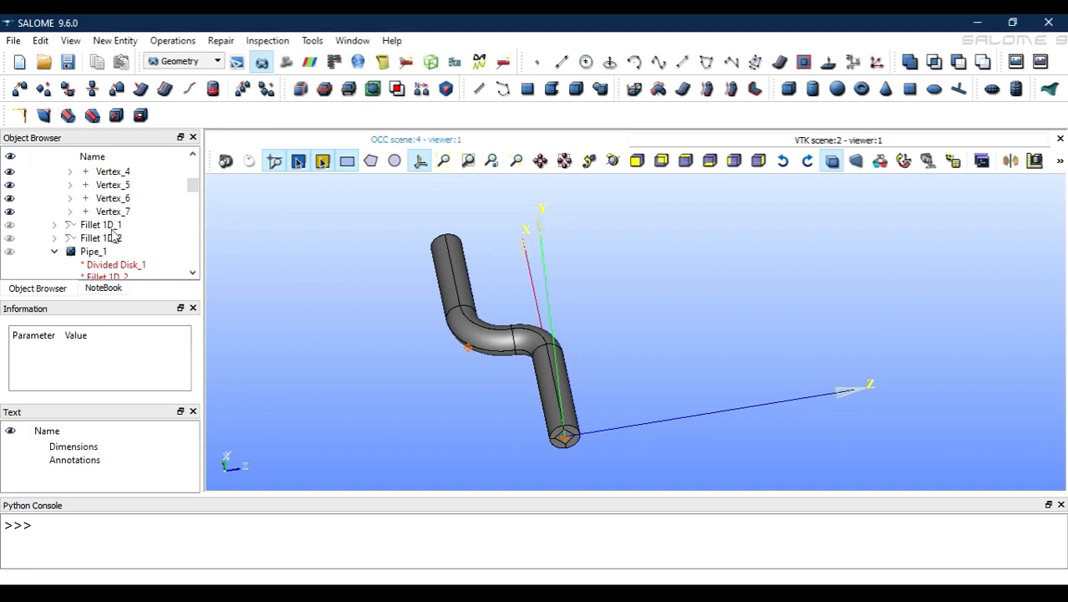
click(103, 252)
right_click(104, 258)
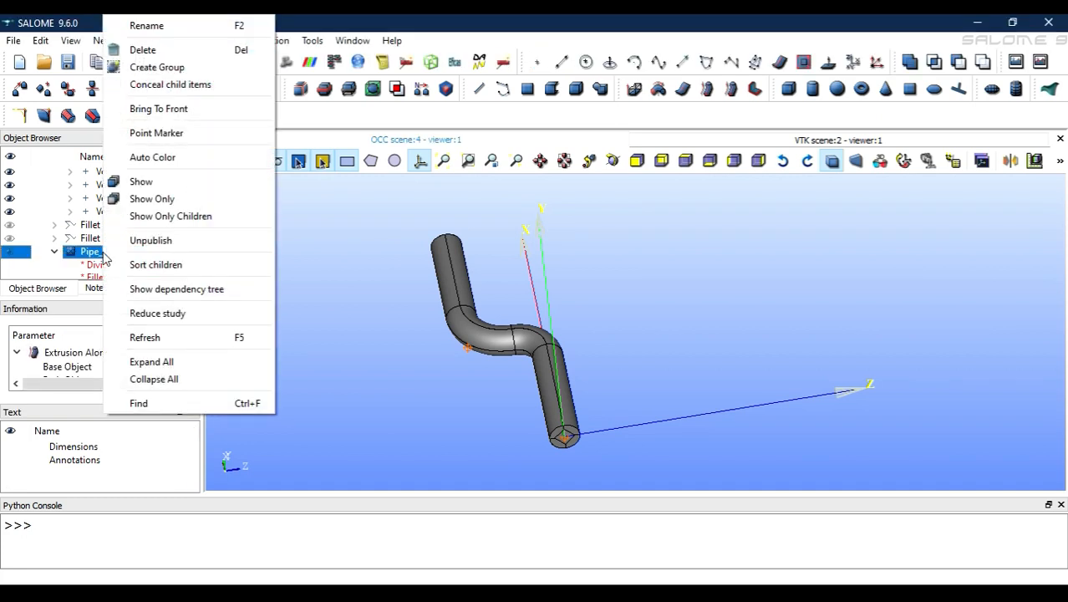
click(307, 16)
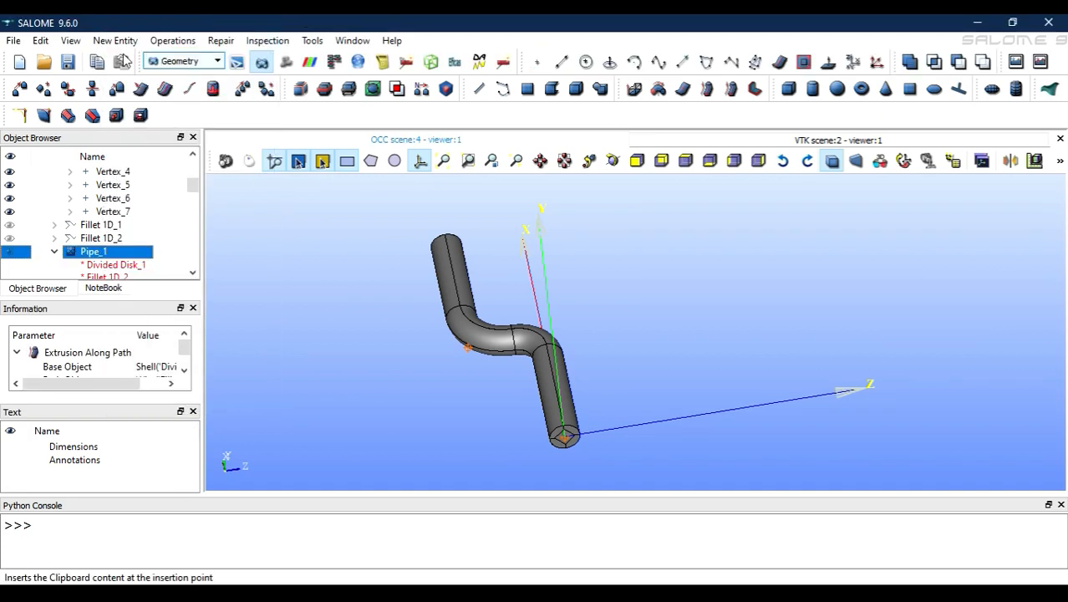
Step: Explode Pipe_1 into its wire sub-shapes and confirm the operation
click(115, 41)
click(166, 194)
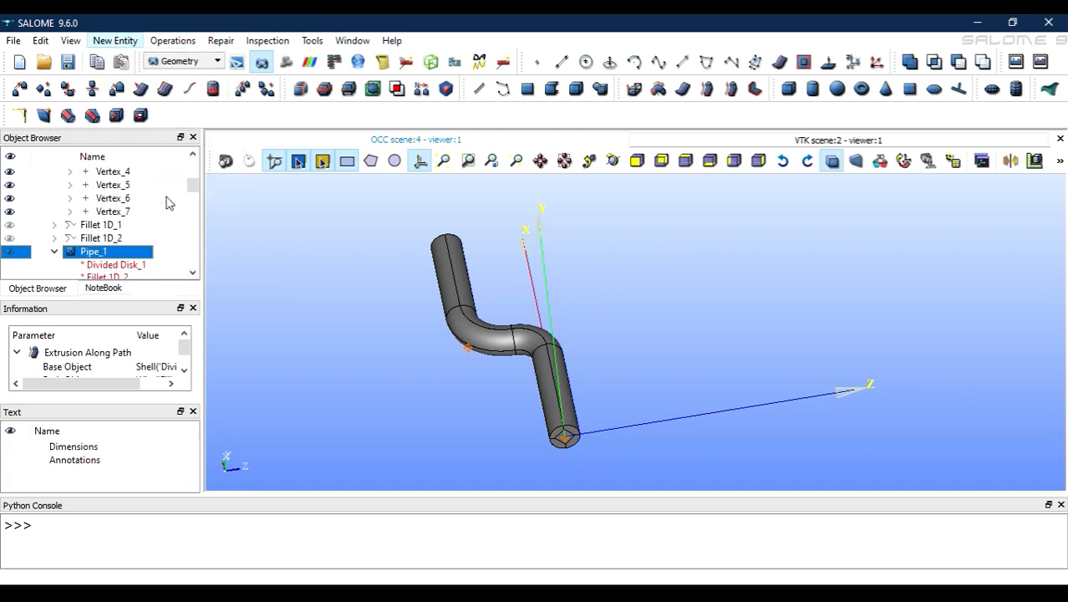
click(521, 260)
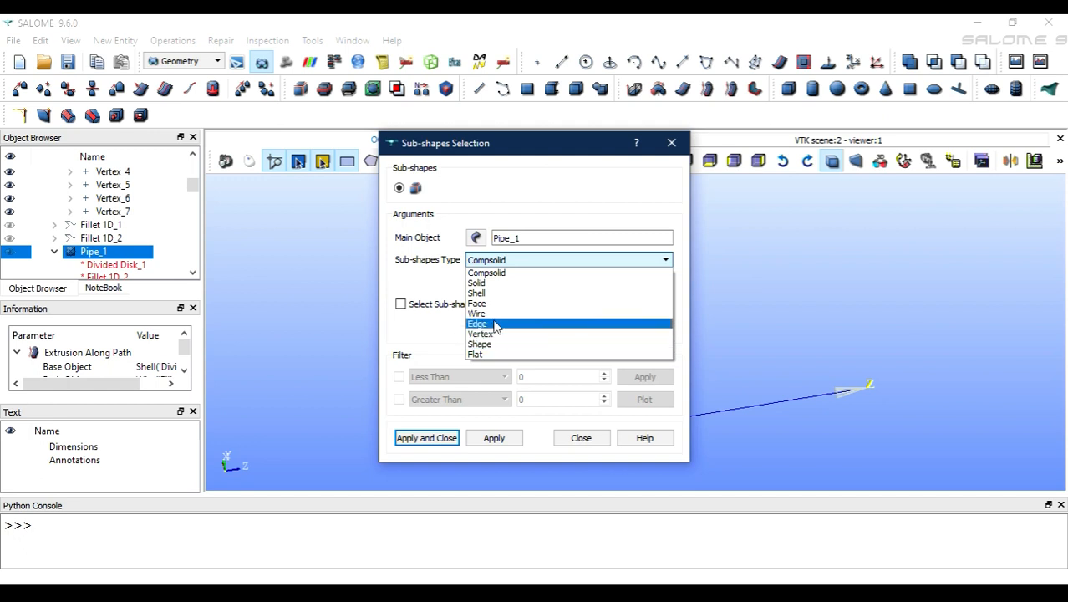
click(496, 324)
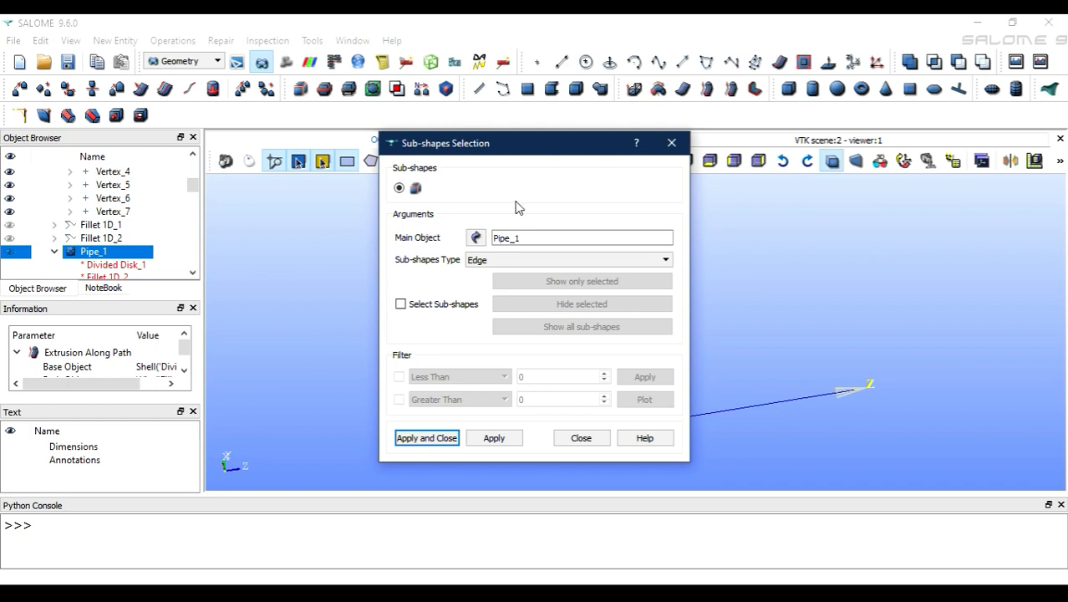
click(529, 259)
click(493, 313)
click(438, 439)
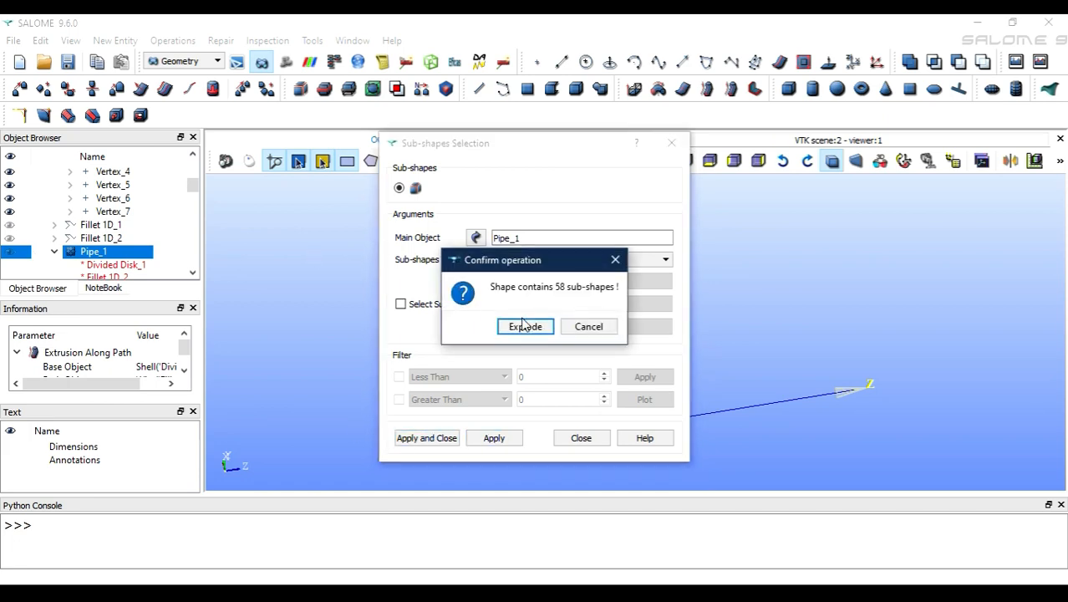
click(524, 326)
Step: Examine which parts of the pipe the exploded wires cover, including Wire_1 and the wire along the far straight section
scroll(122, 242, up, 13)
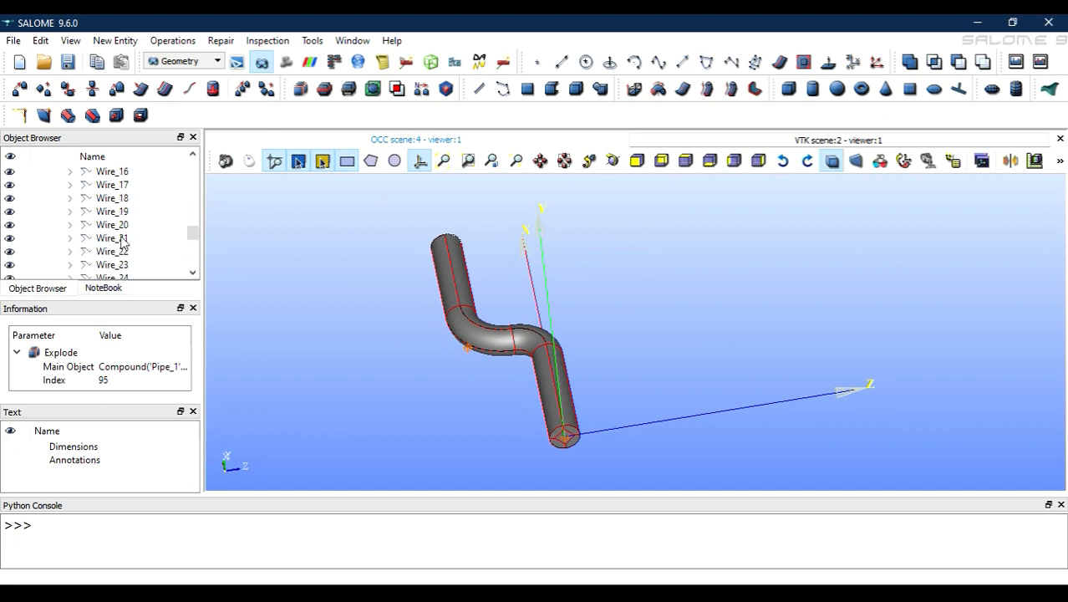
scroll(123, 241, up, 6)
click(469, 373)
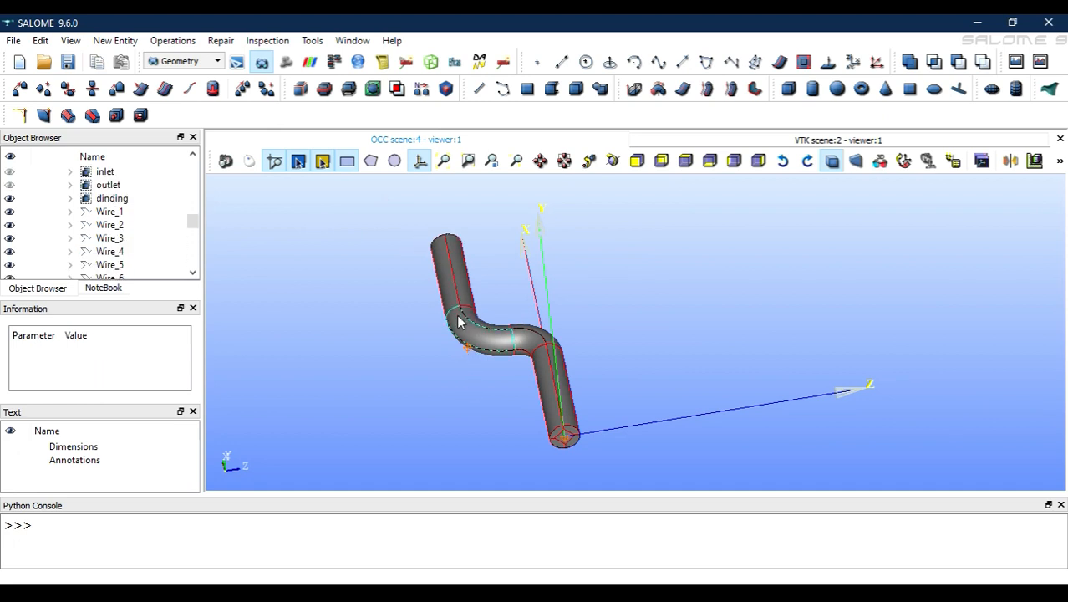
click(456, 285)
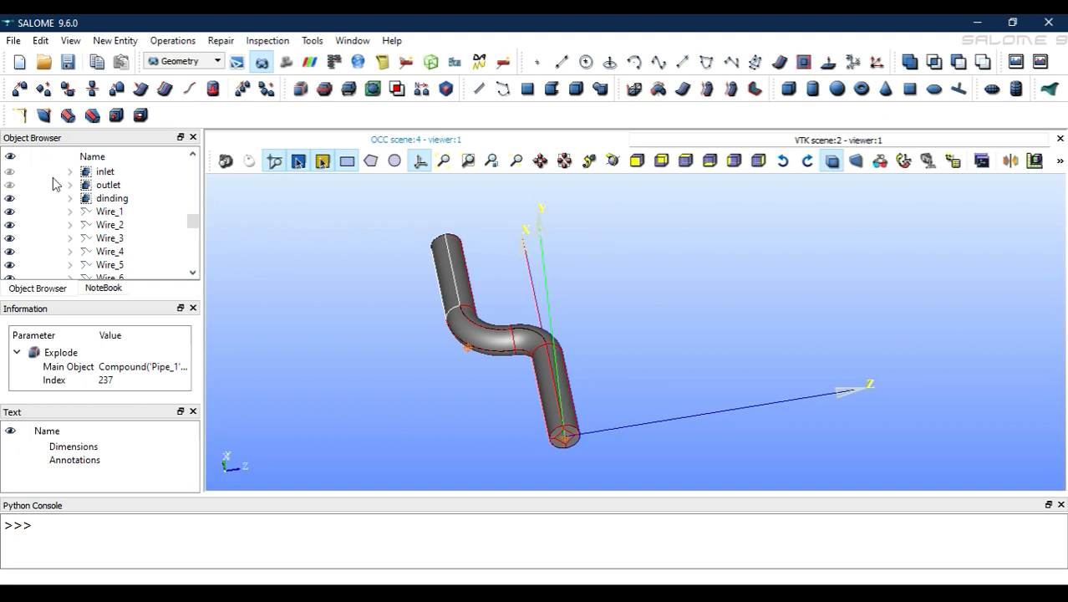
click(112, 215)
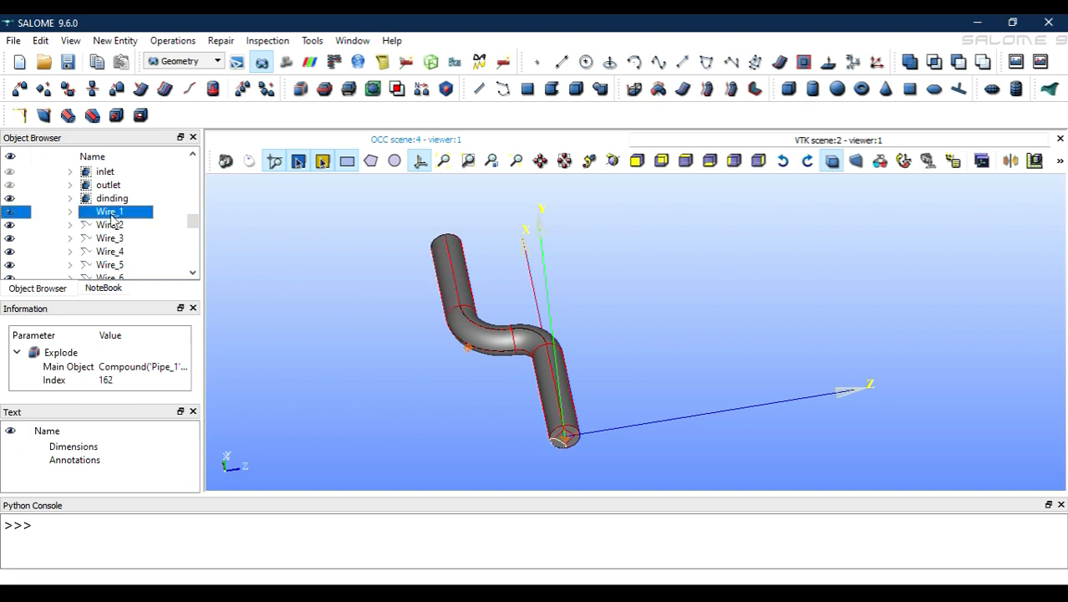
click(459, 302)
click(452, 307)
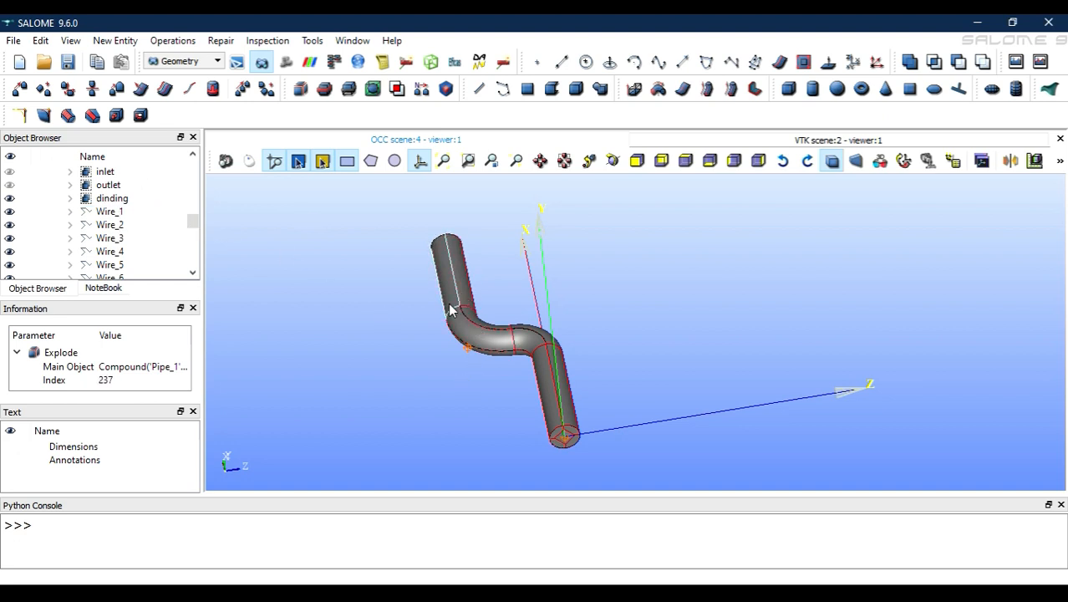
Step: Delete all the exploded wires from Wire_1 to Wire_58 under Pipe_1
click(112, 214)
scroll(126, 244, down, 18)
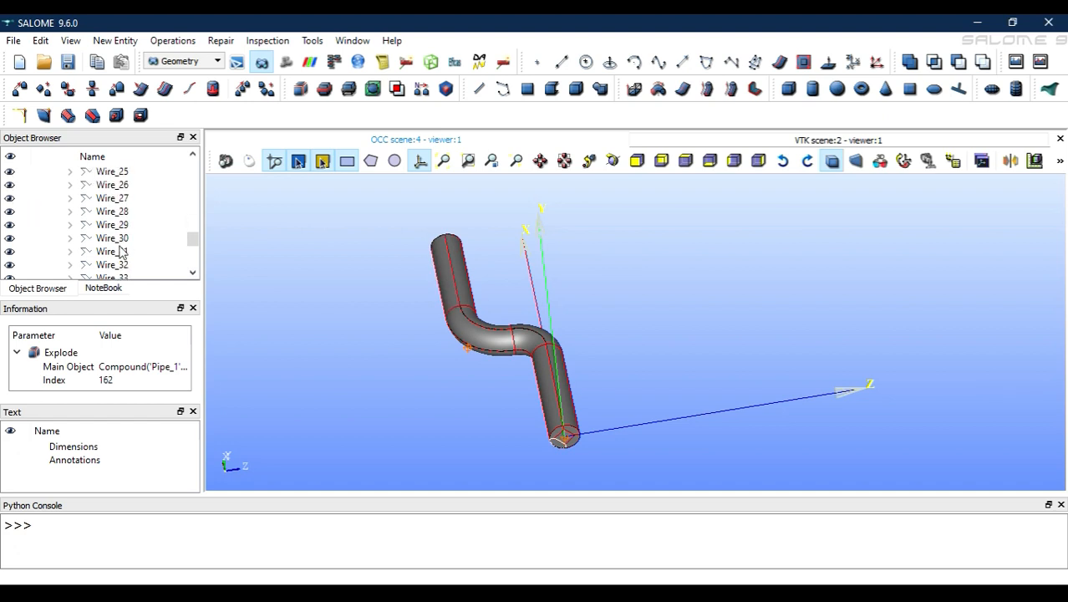
scroll(121, 248, up, 3)
scroll(121, 248, down, 3)
shift+click(122, 212)
right_click(122, 212)
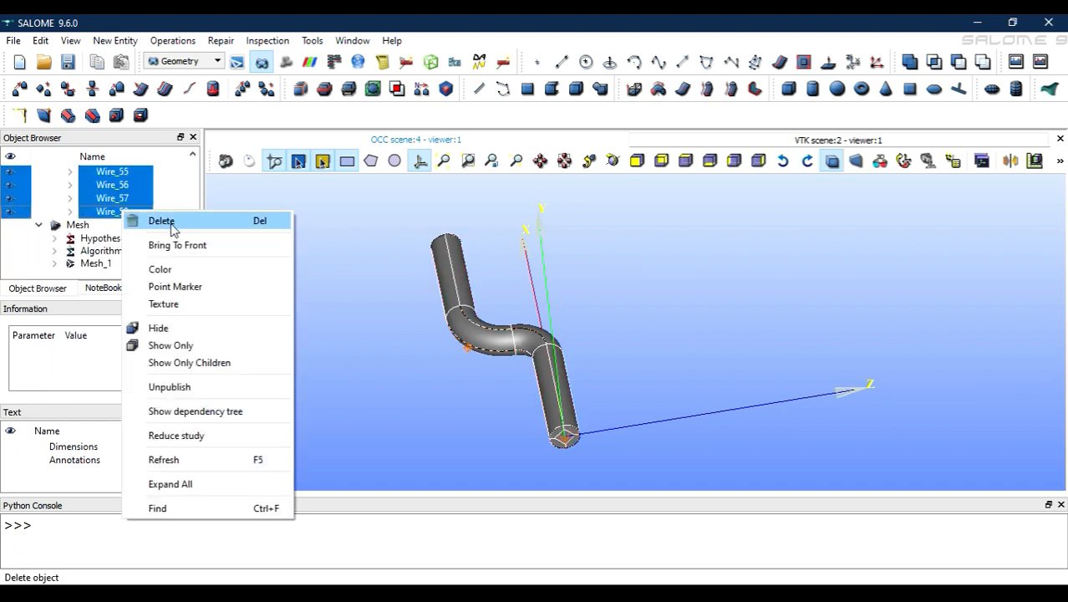
click(154, 219)
click(538, 401)
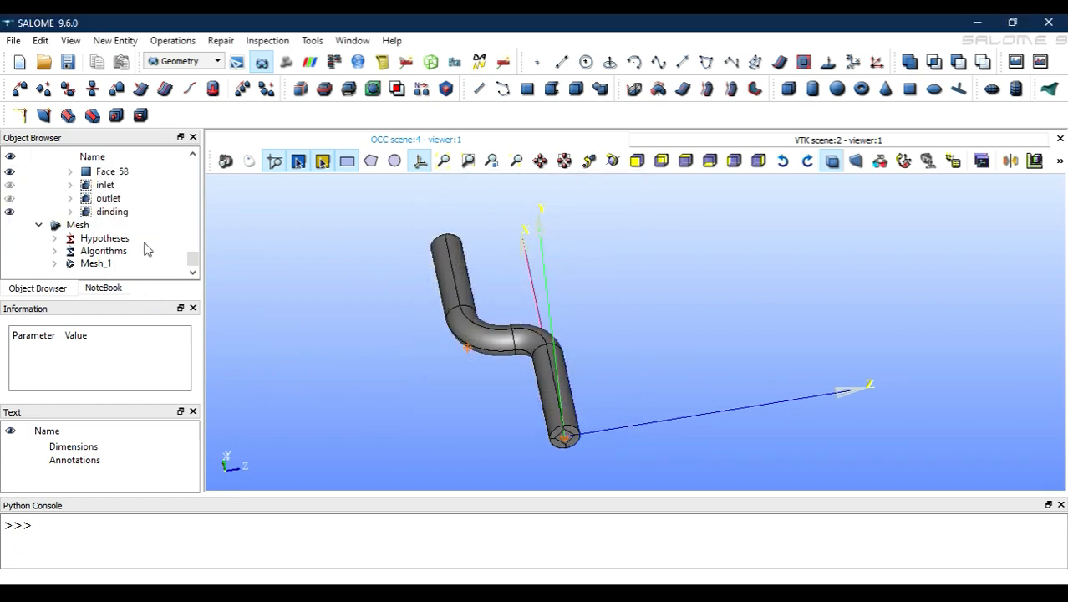
Step: Set up an explode of Pipe_1 into Edge sub-shapes with manual sub-shape selection enabled
scroll(145, 248, up, 3)
scroll(145, 248, up, 18)
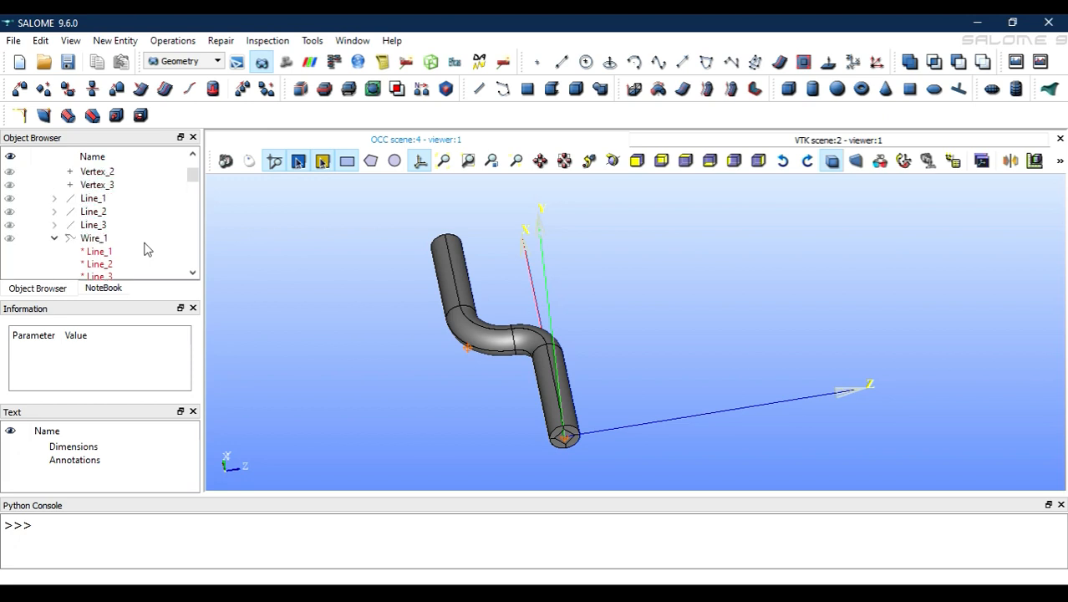
click(83, 213)
right_click(83, 211)
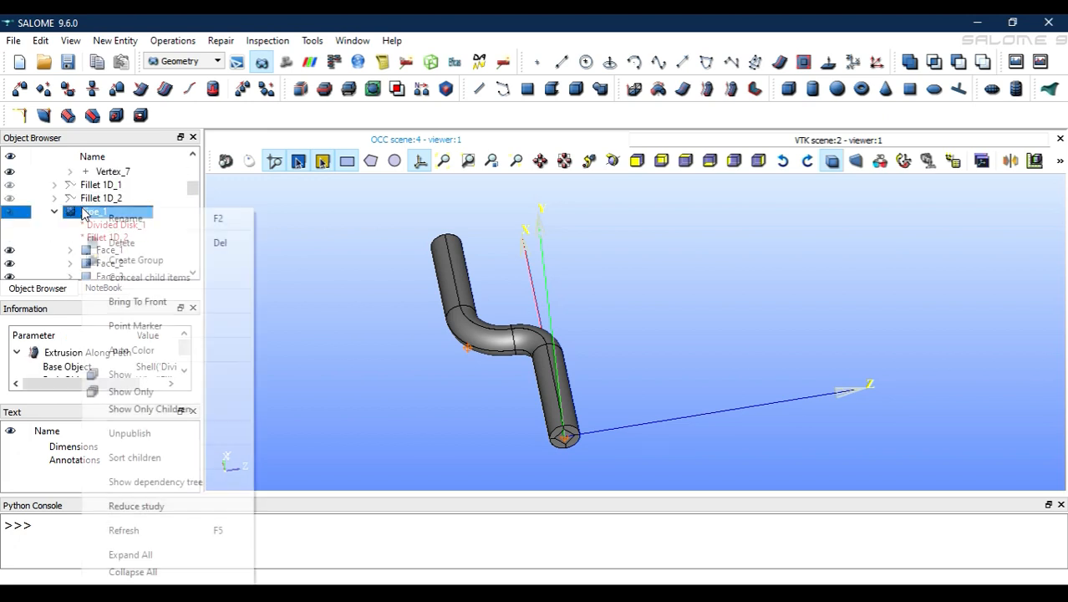
click(121, 44)
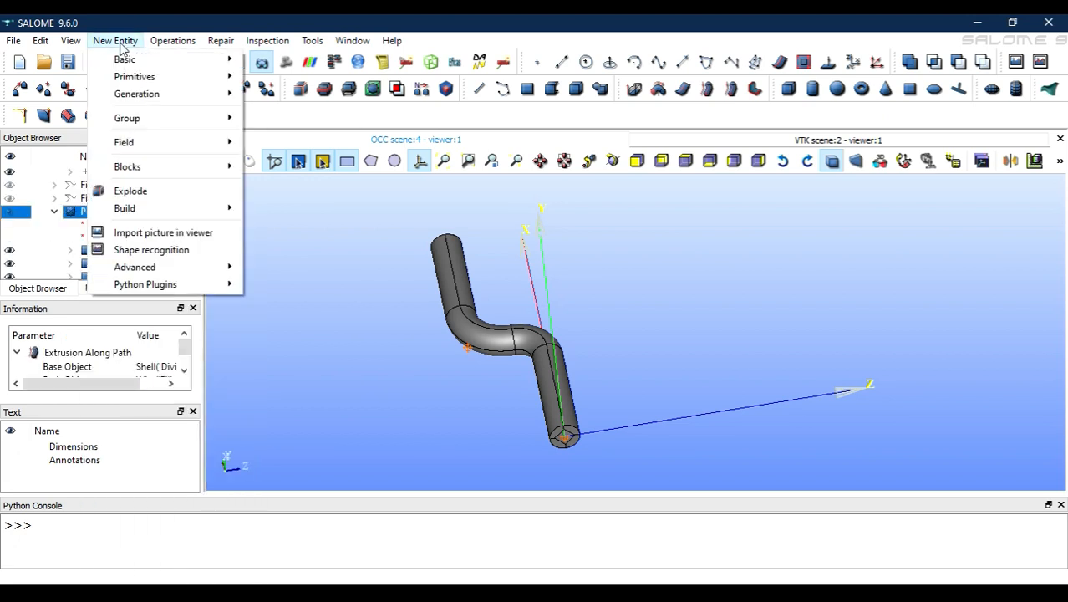
click(219, 194)
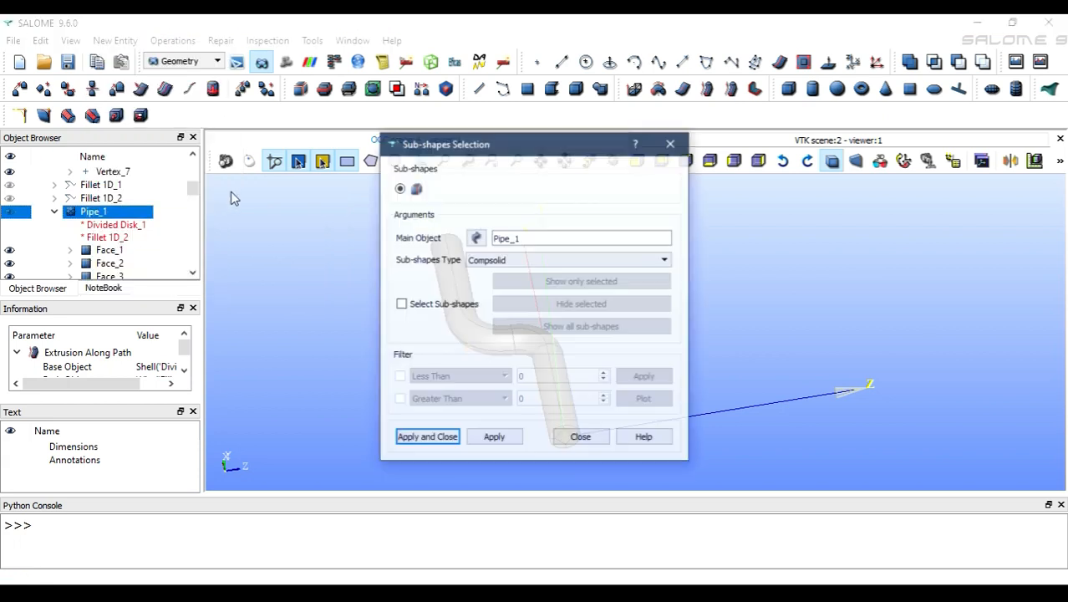
scroll(559, 262, down, 1)
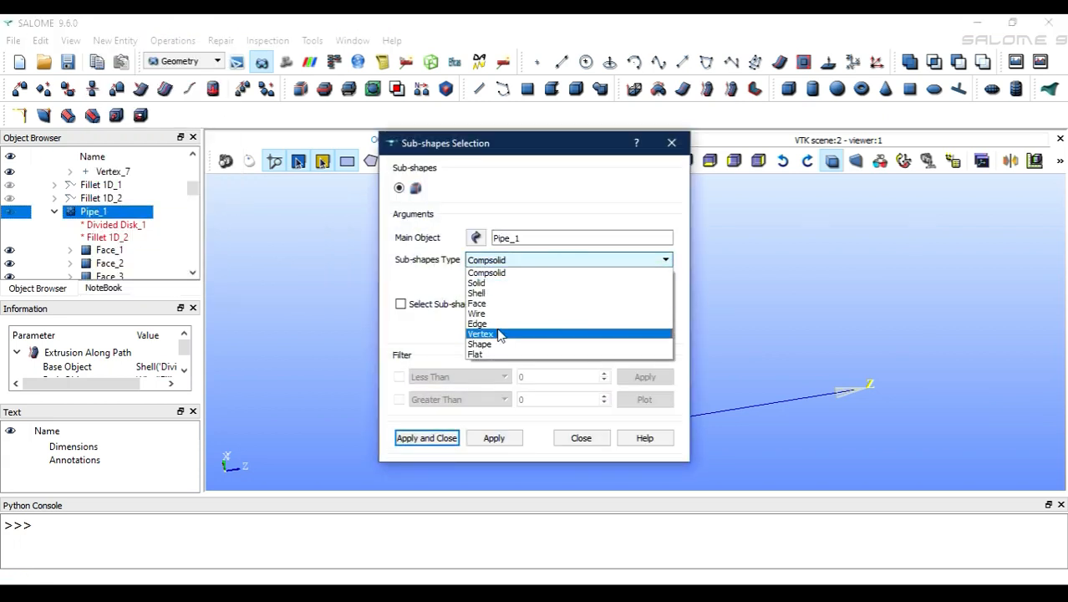
click(501, 324)
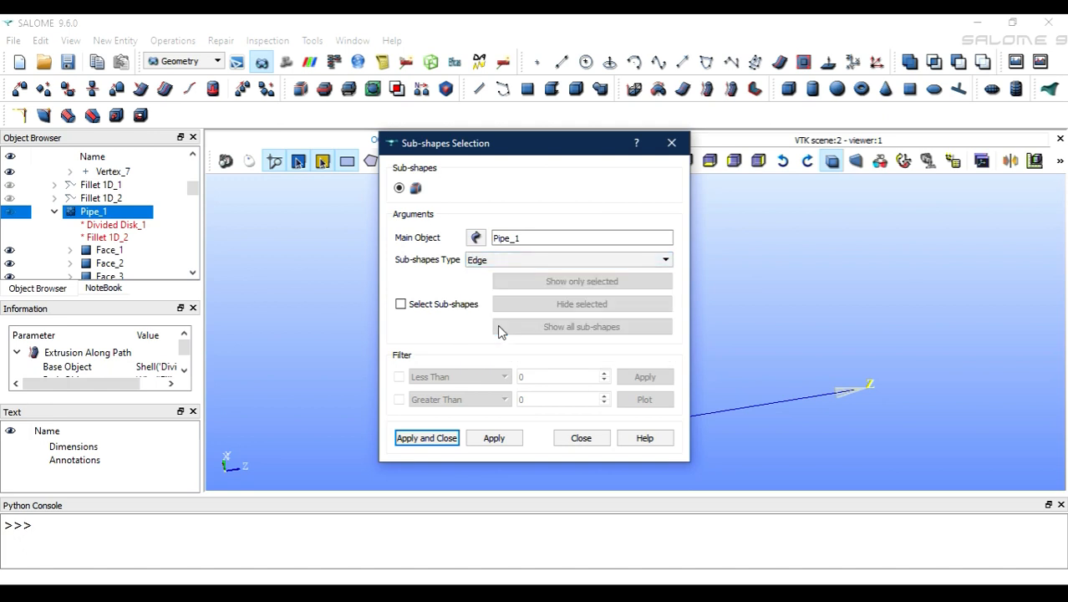
click(443, 305)
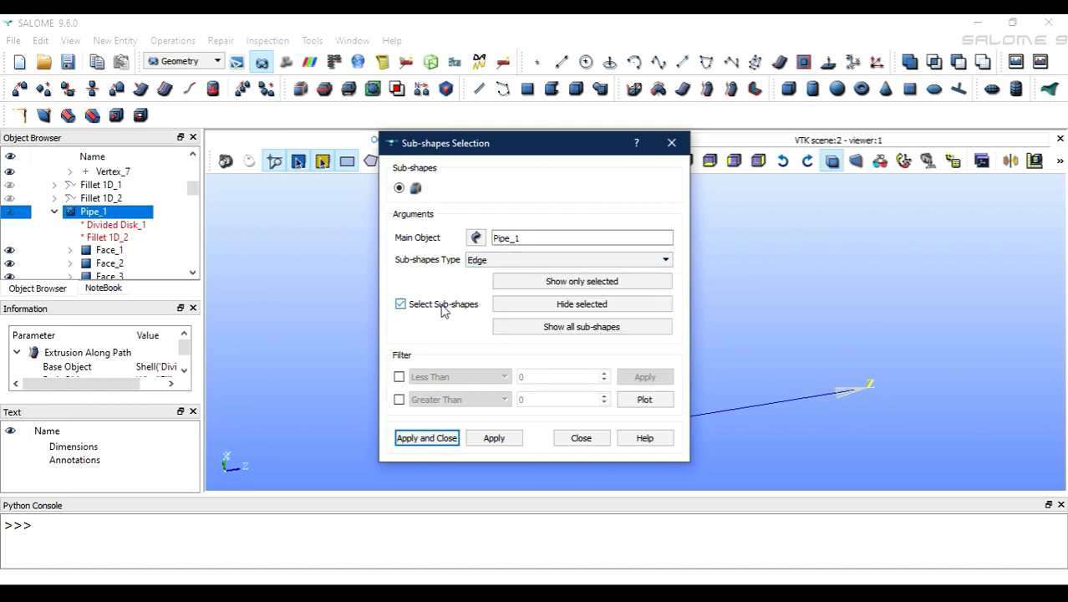
drag(596, 147, 325, 151)
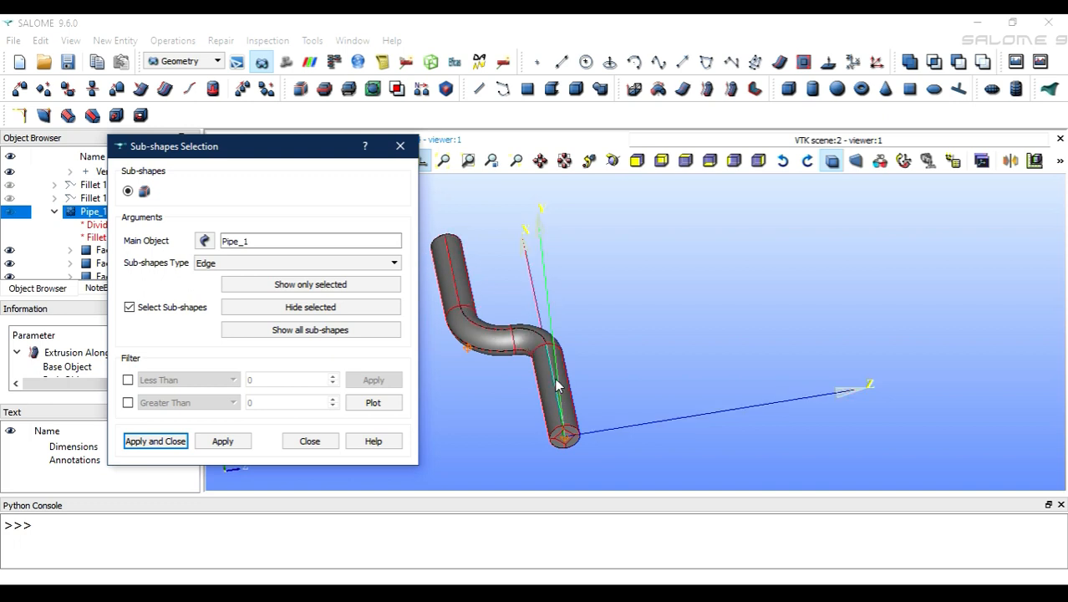
Step: Extract the lengthwise edge of the pipe's straight section farthest from the origin
scroll(452, 282, up, 5)
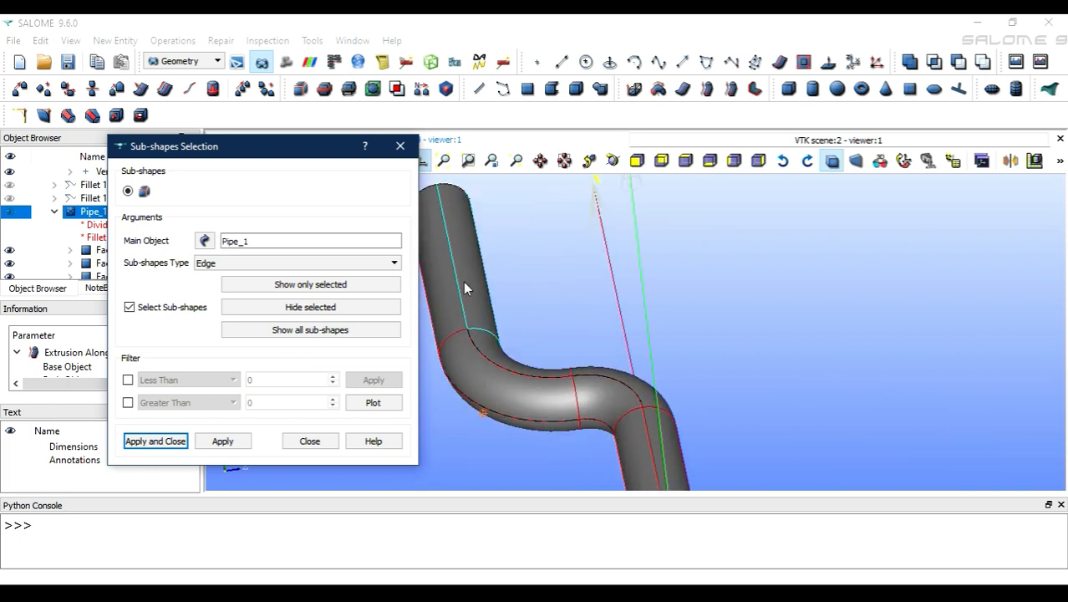
click(466, 309)
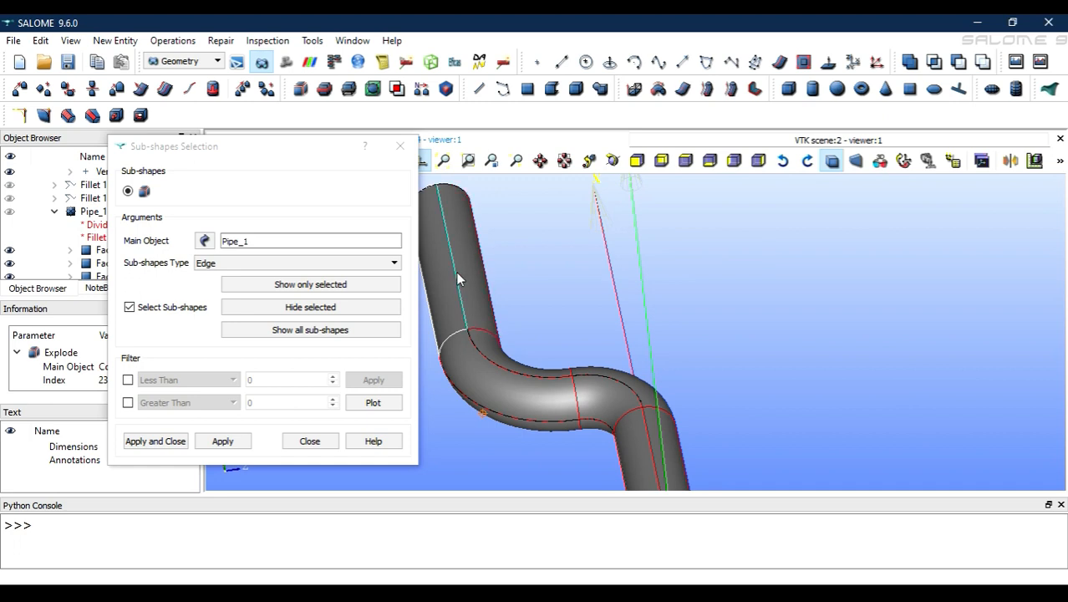
click(457, 279)
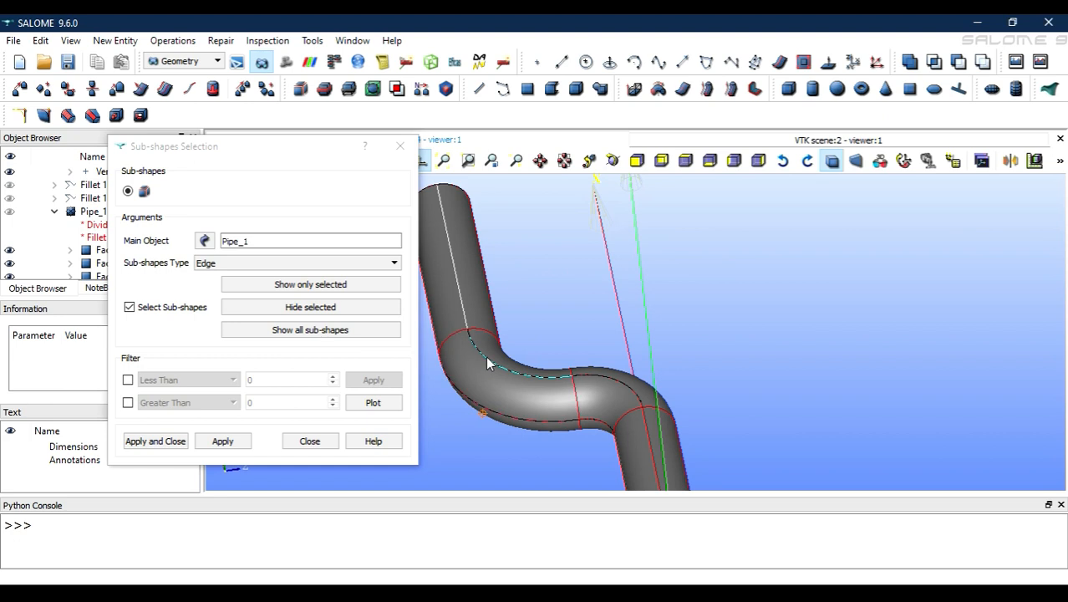
click(232, 440)
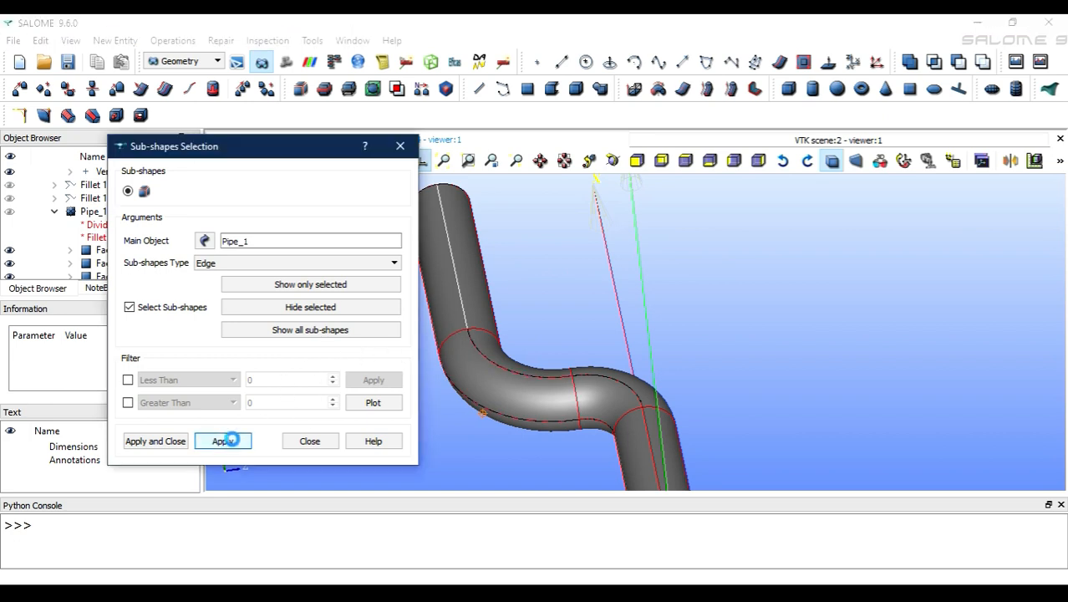
Step: Extract the lengthwise curved edge of the bend adjoining the far straight section
click(496, 361)
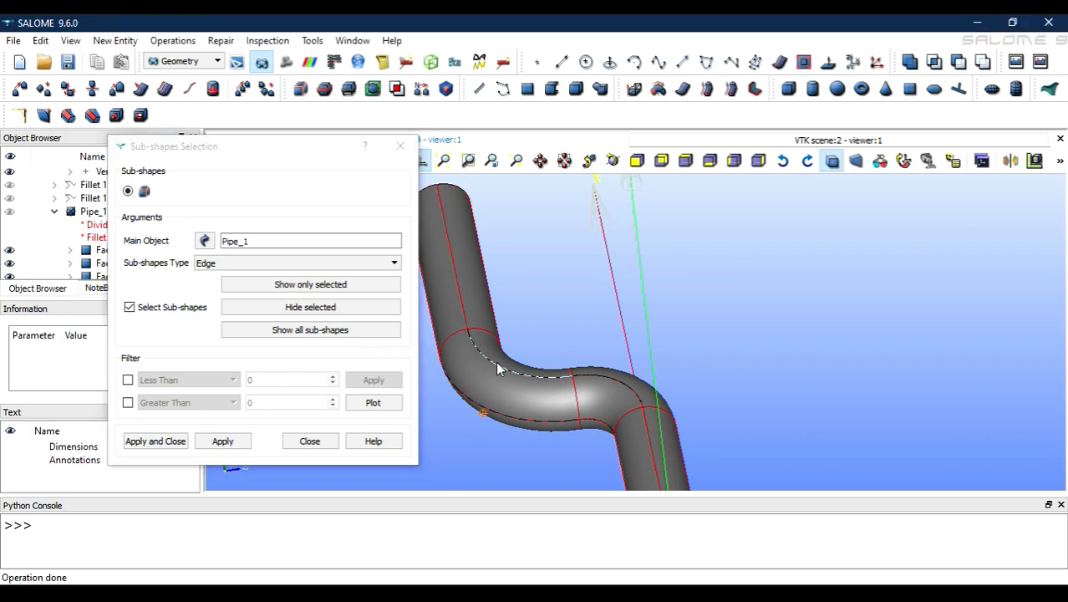
scroll(493, 358, up, 5)
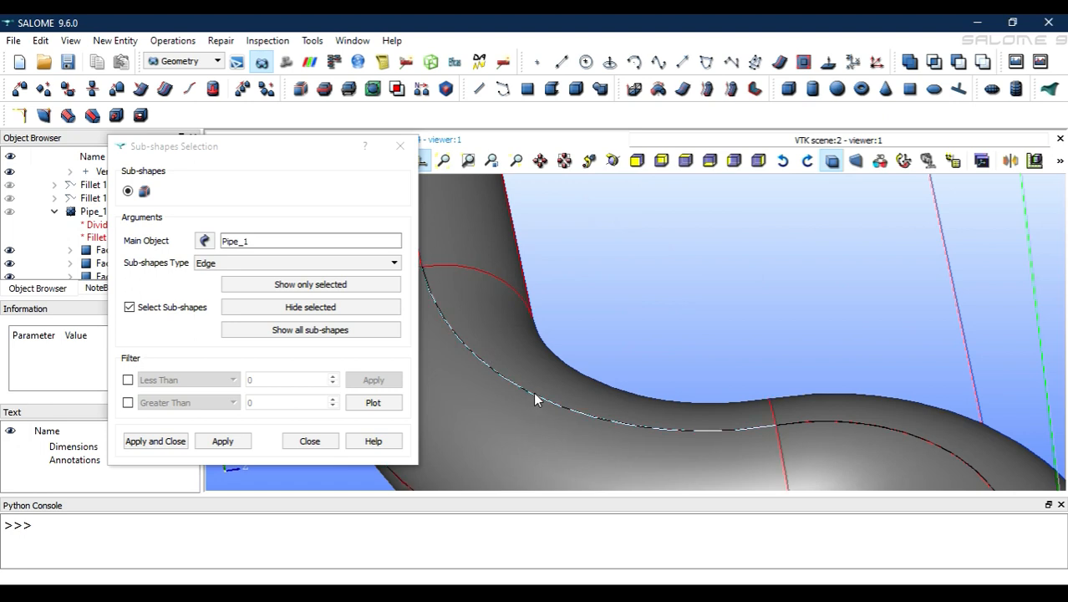
click(226, 441)
click(223, 440)
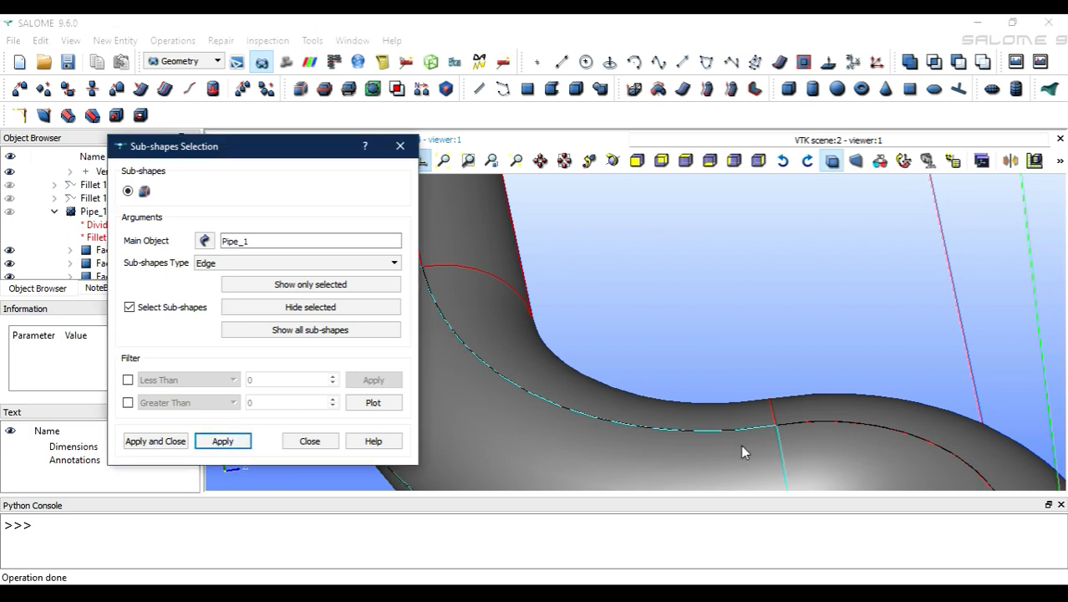
Step: Extract the lengthwise curved edge of the second bend, nearer to the origin
click(882, 423)
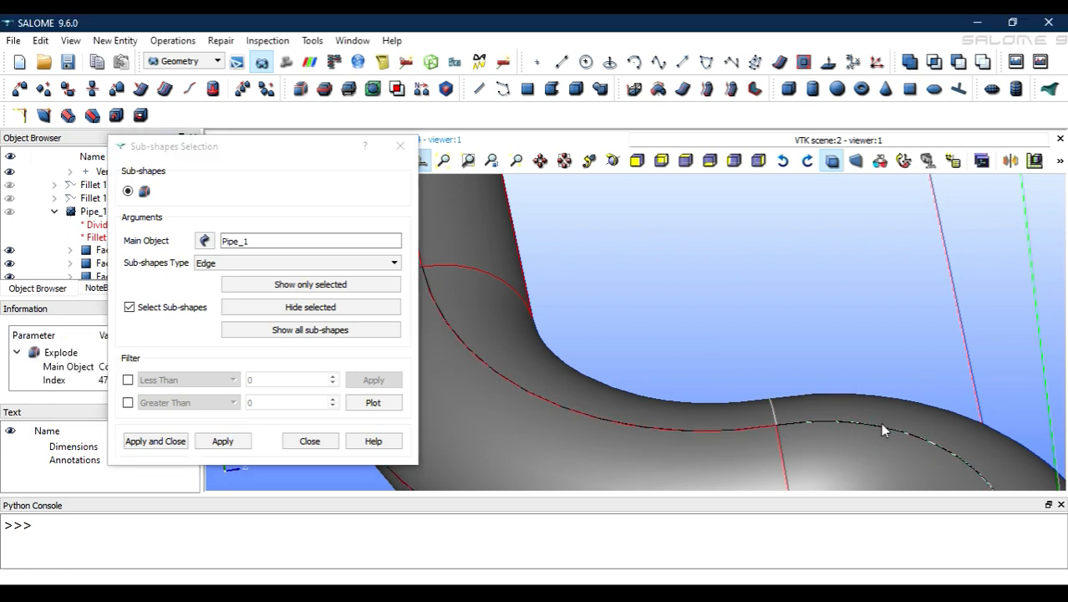
click(831, 420)
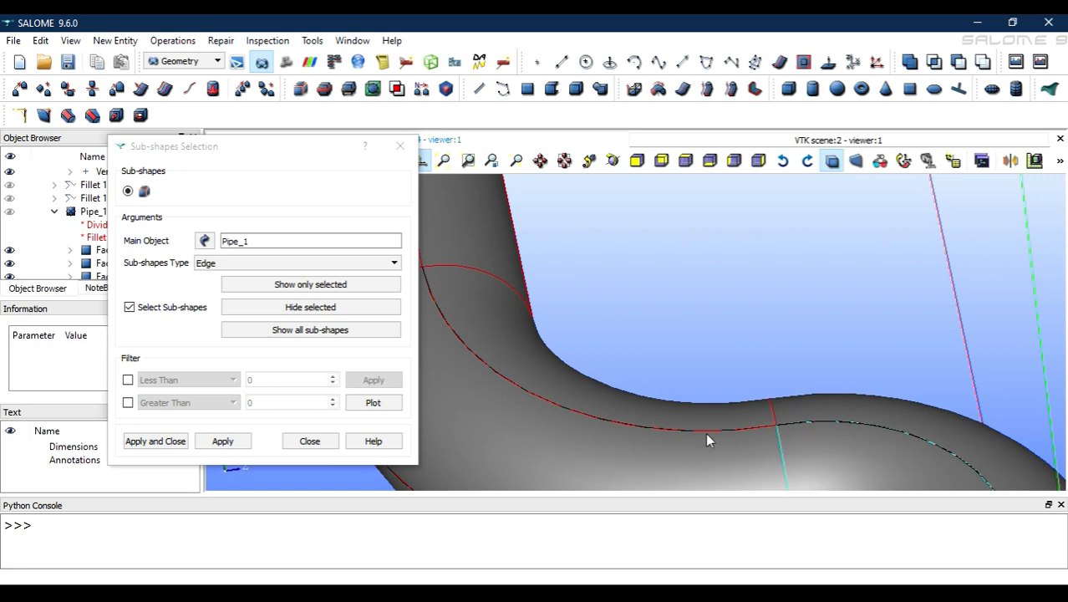
click(238, 441)
Step: Extract the lengthwise edge of the straight section at the origin, finish the explode, and check Edge_1 through Edge_4
scroll(806, 342, down, 6)
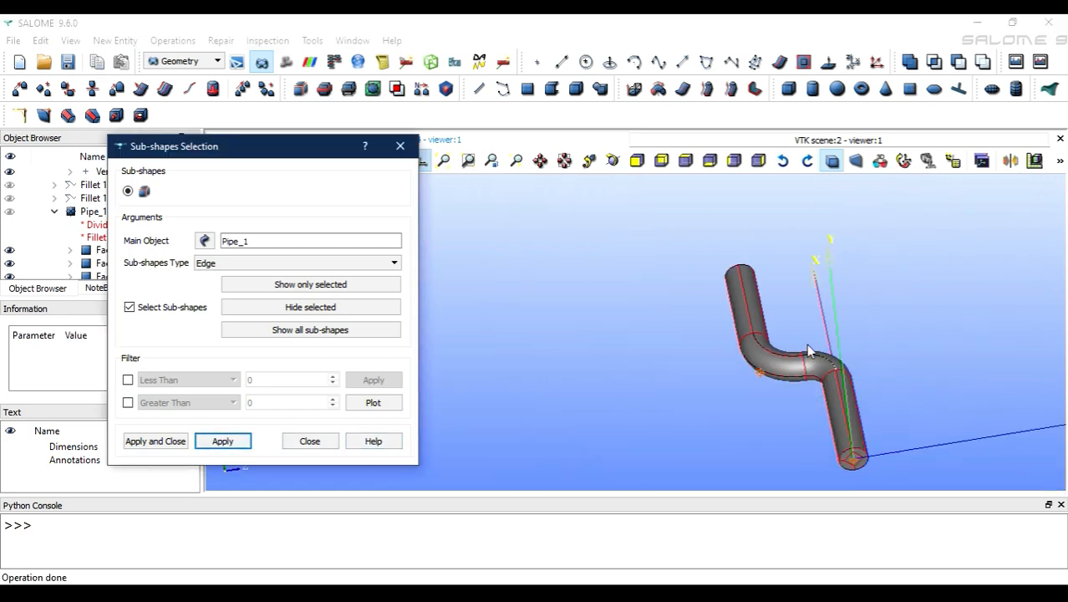
click(842, 409)
click(155, 440)
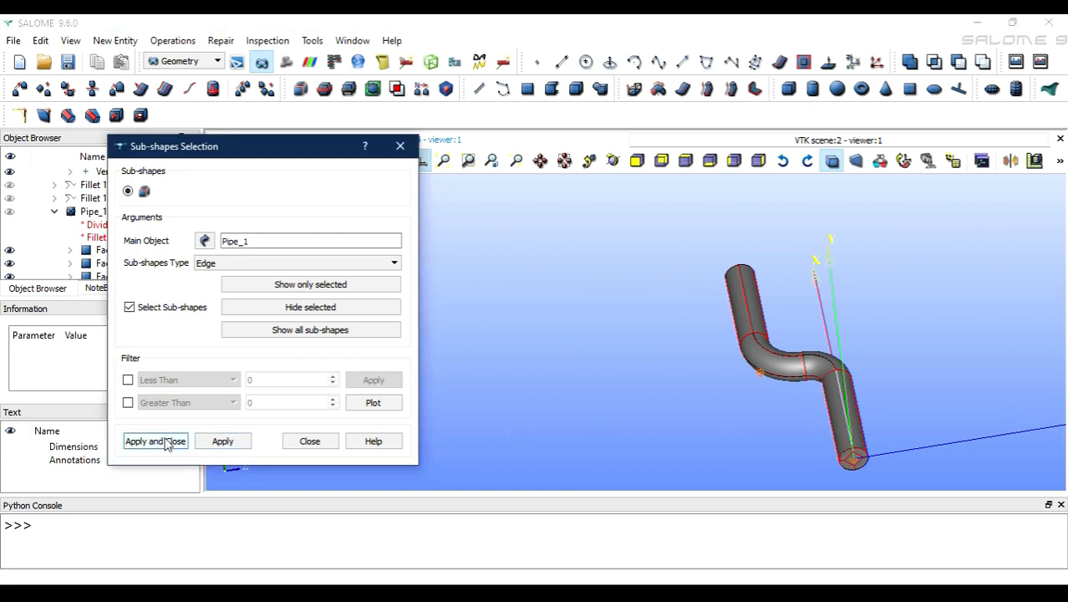
click(118, 229)
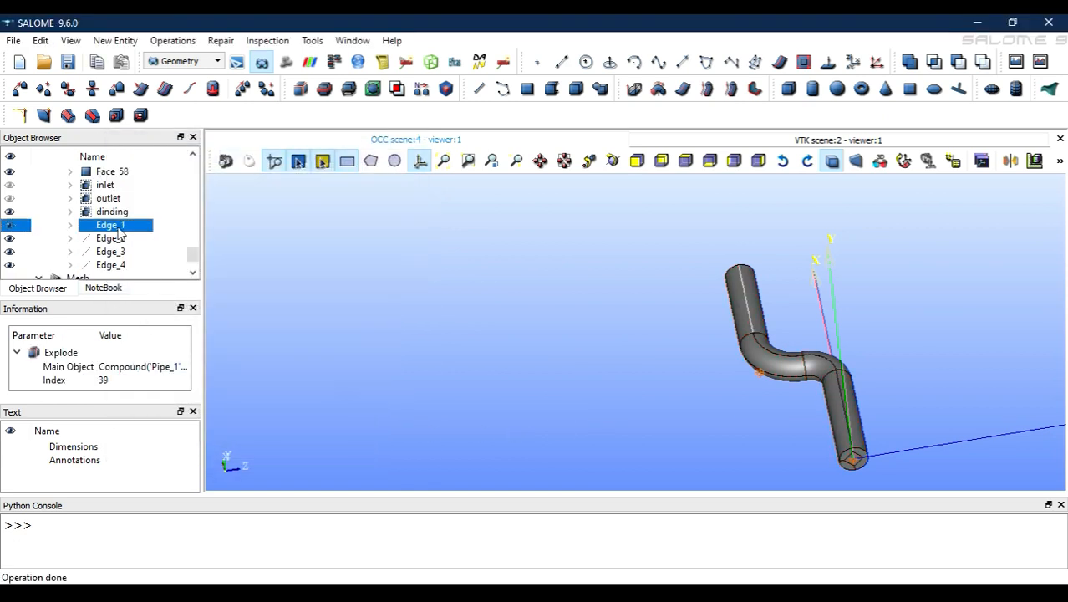
click(116, 240)
click(117, 253)
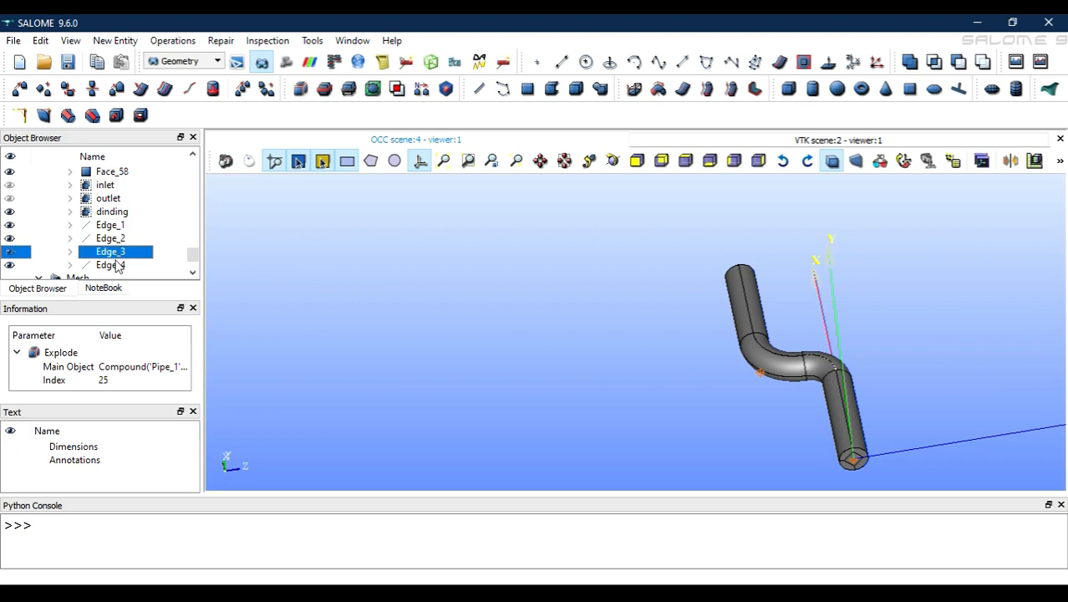
click(117, 266)
scroll(112, 272, down, 2)
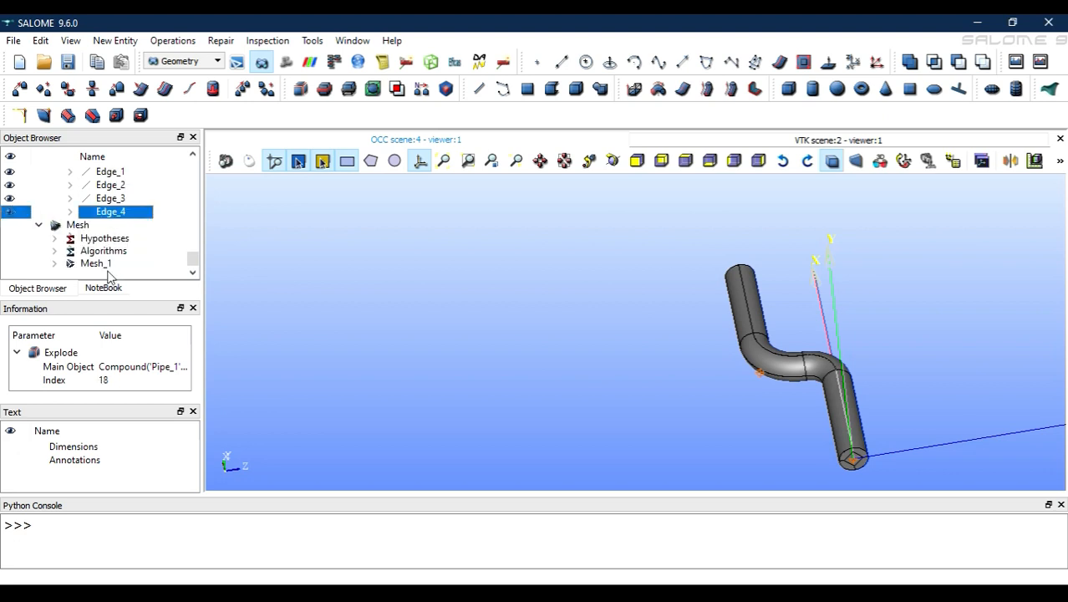
Step: Switch to the Mesh module and start a sub-mesh of Mesh_1 with Edge_1 as its geometry
click(204, 63)
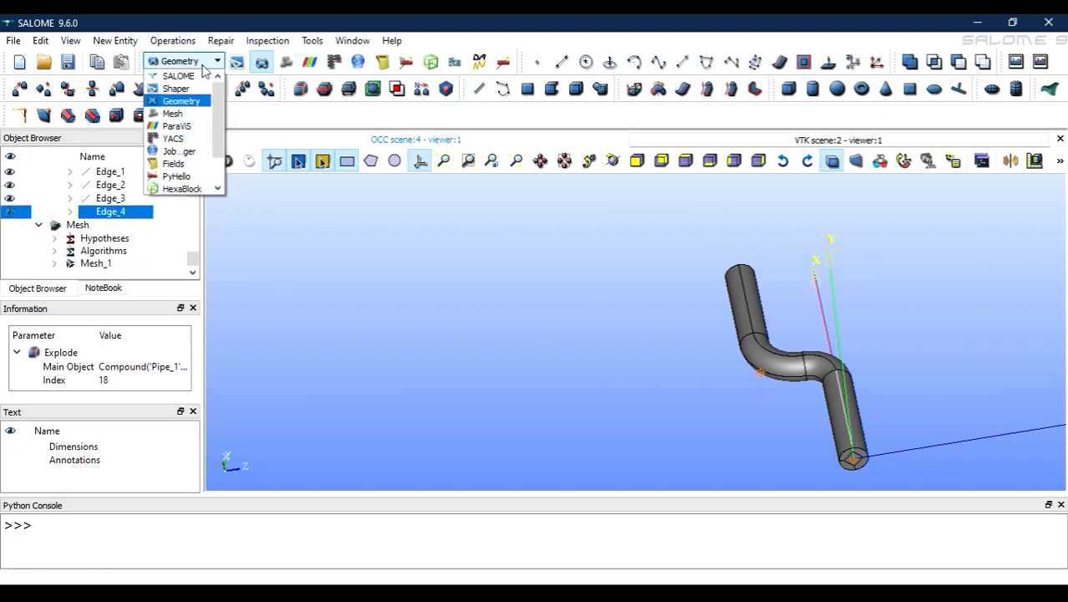
click(177, 113)
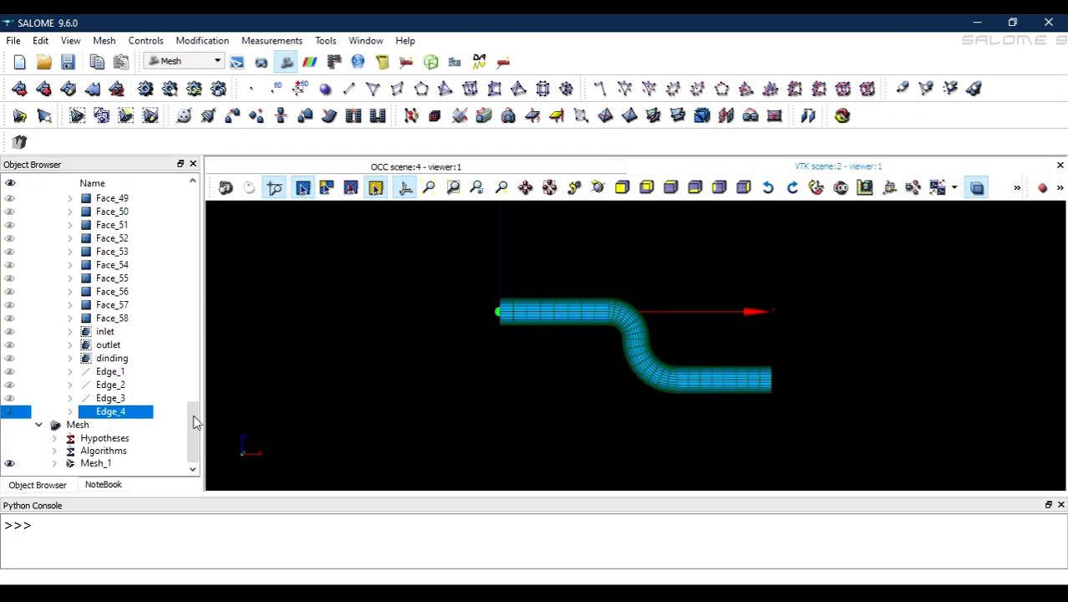
drag(190, 442, 185, 468)
click(107, 465)
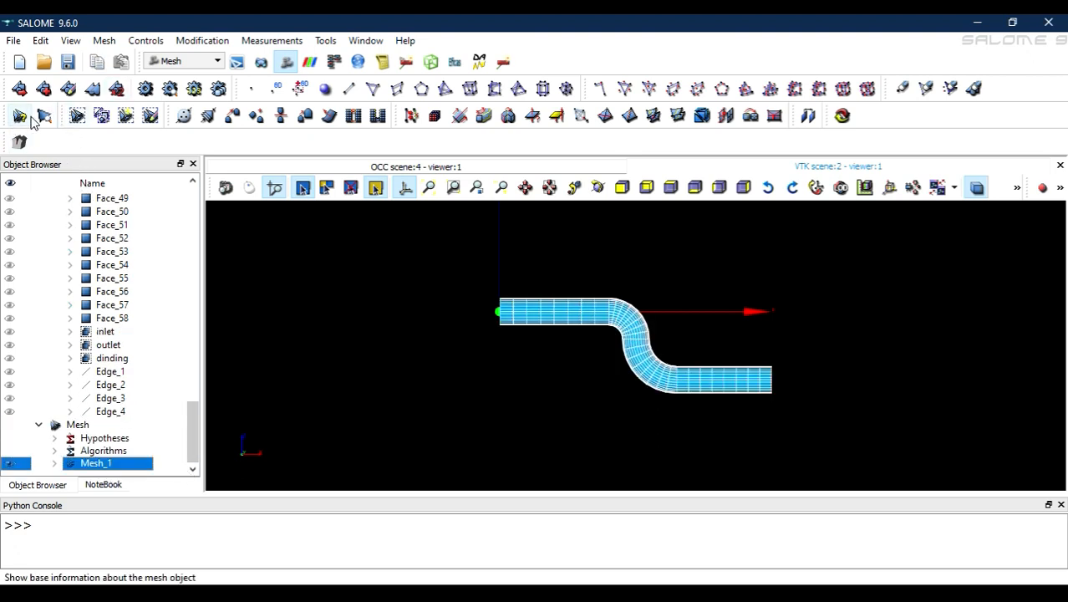
click(43, 89)
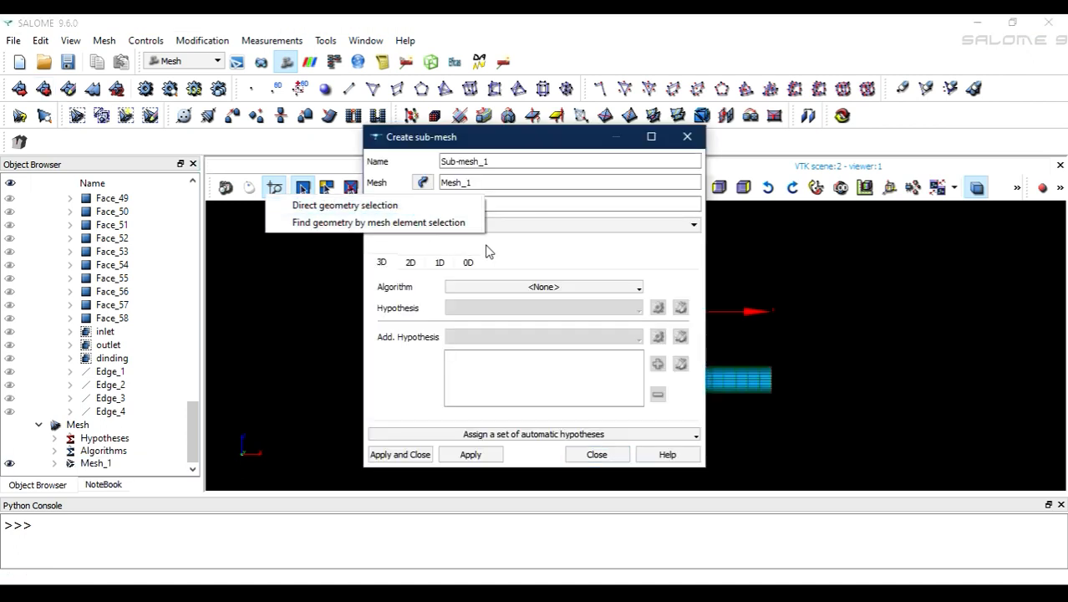
click(497, 245)
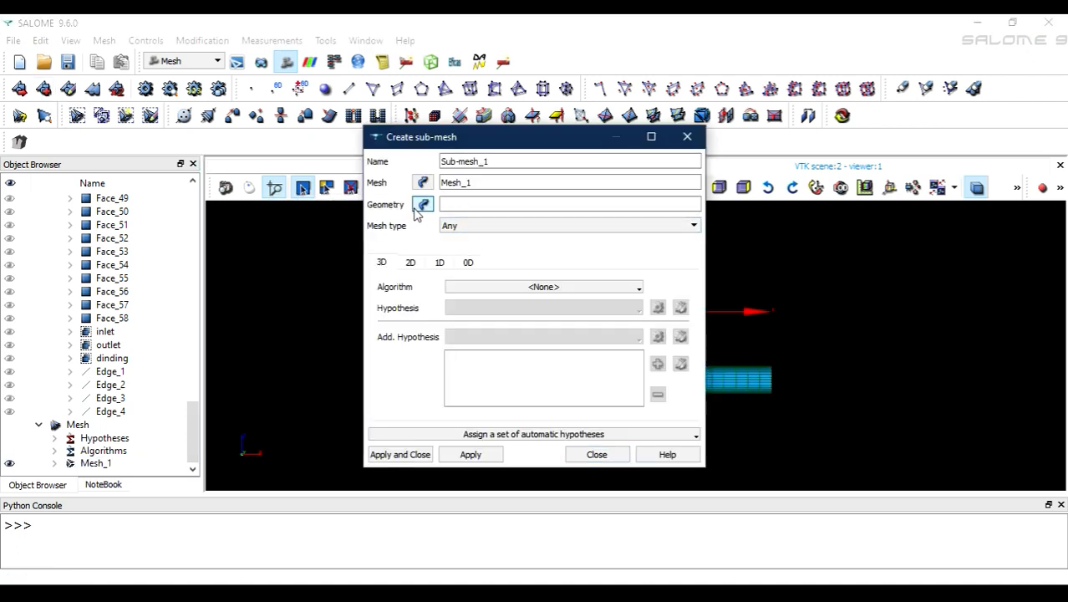
click(117, 371)
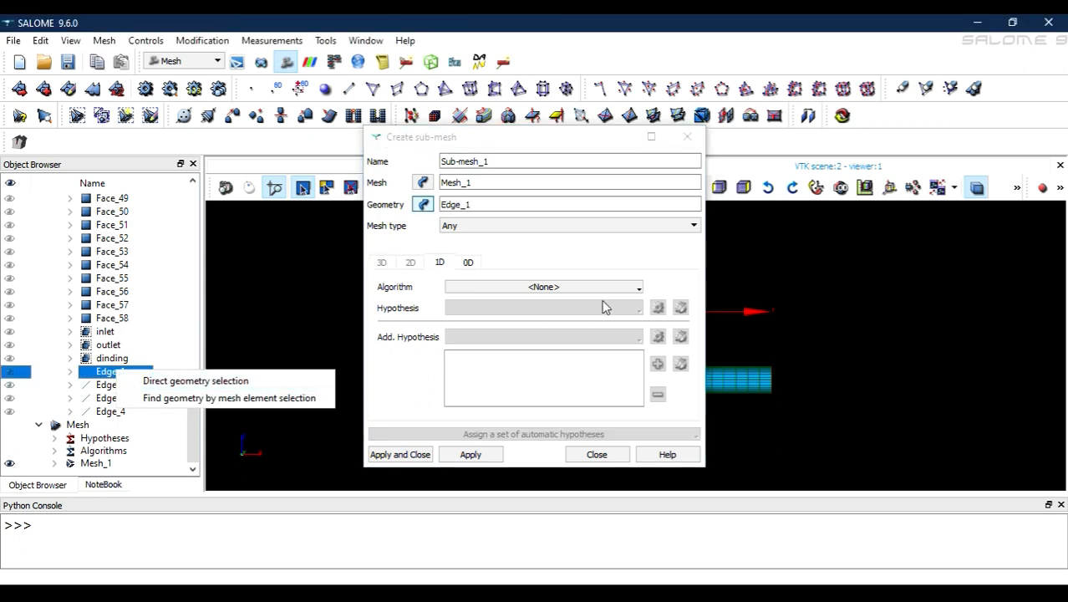
Step: Assign Wire Discretisation with a Number of Segments hypothesis of 40 to the Edge_1 sub-mesh and create it
click(584, 287)
click(541, 349)
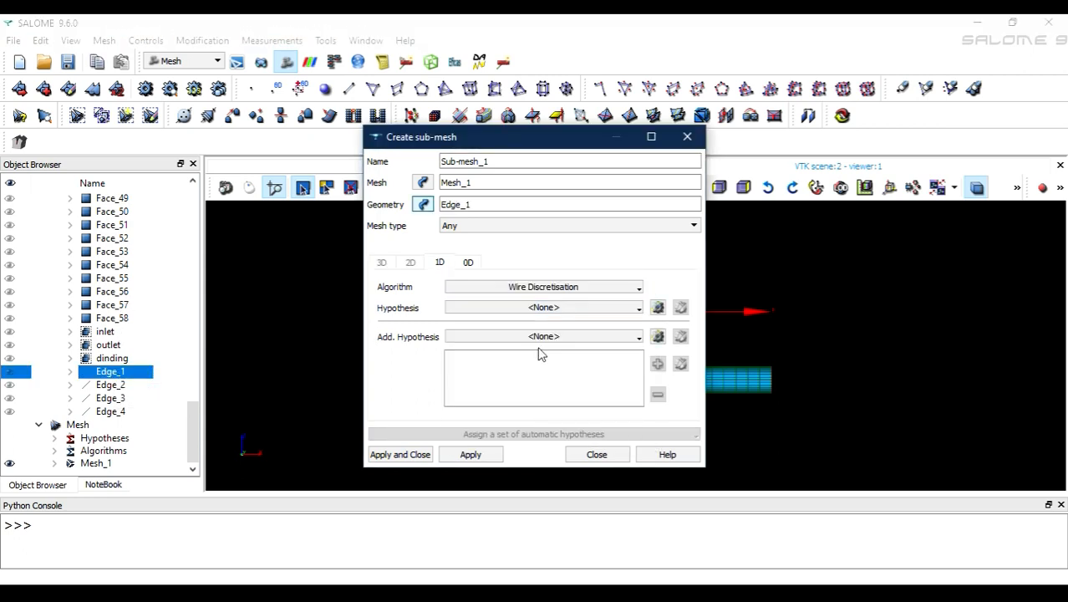
click(657, 307)
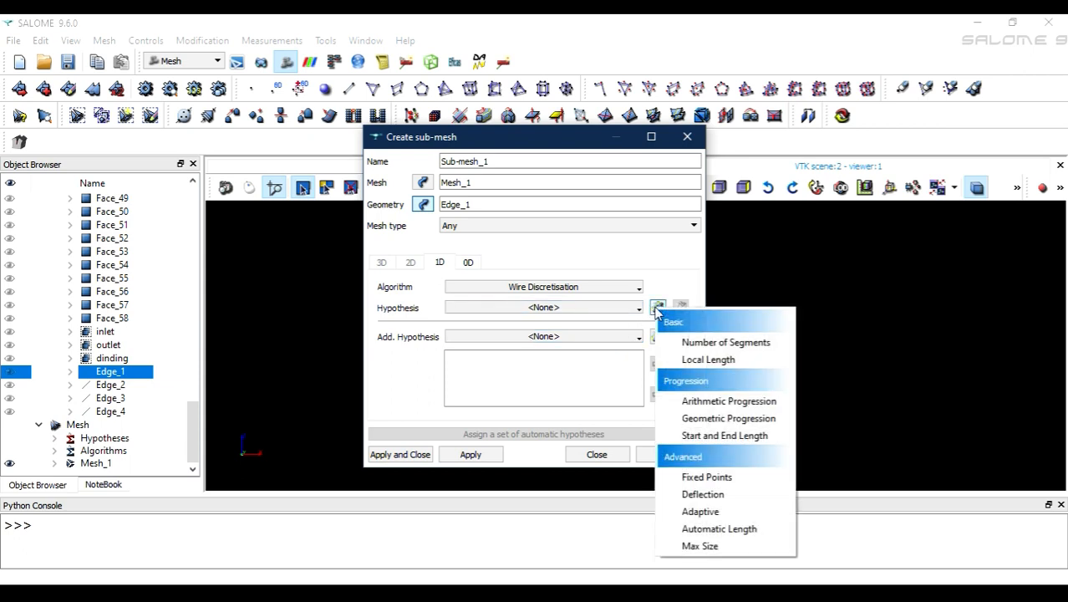
click(692, 341)
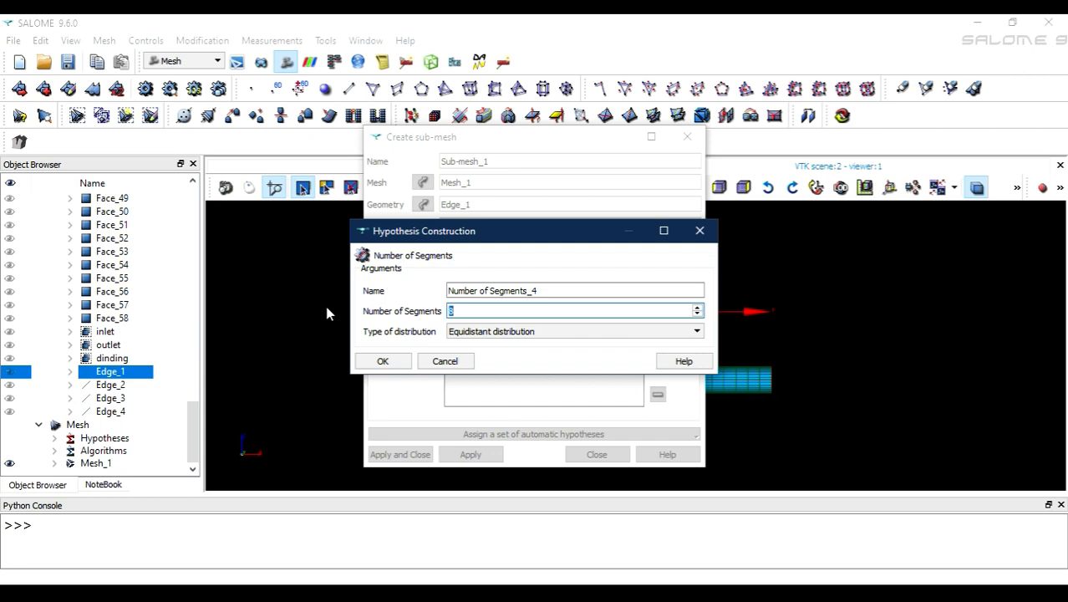
text(40)
click(383, 360)
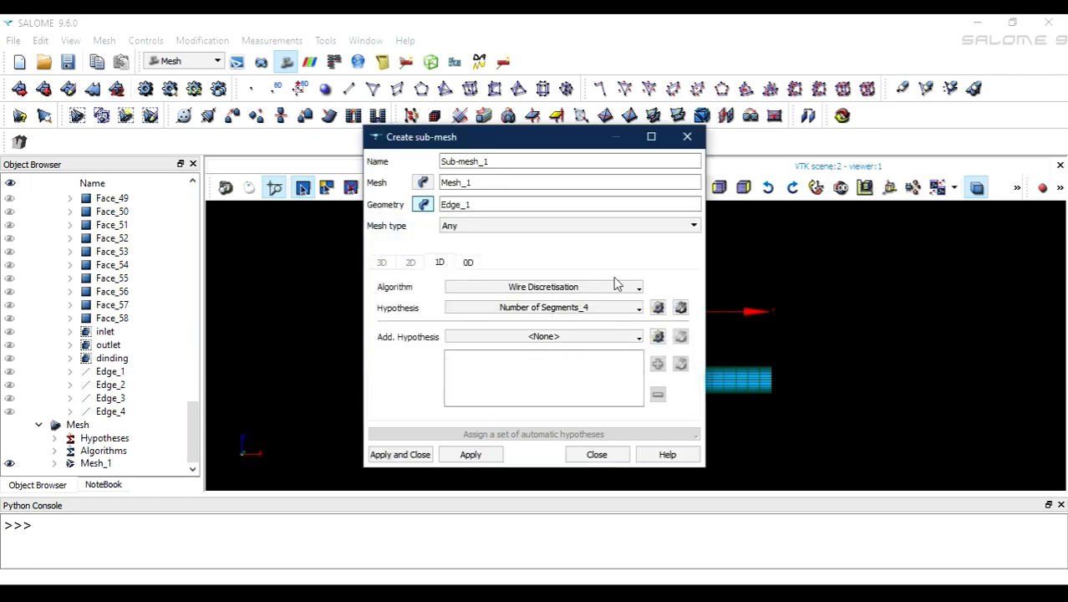
drag(545, 145, 384, 82)
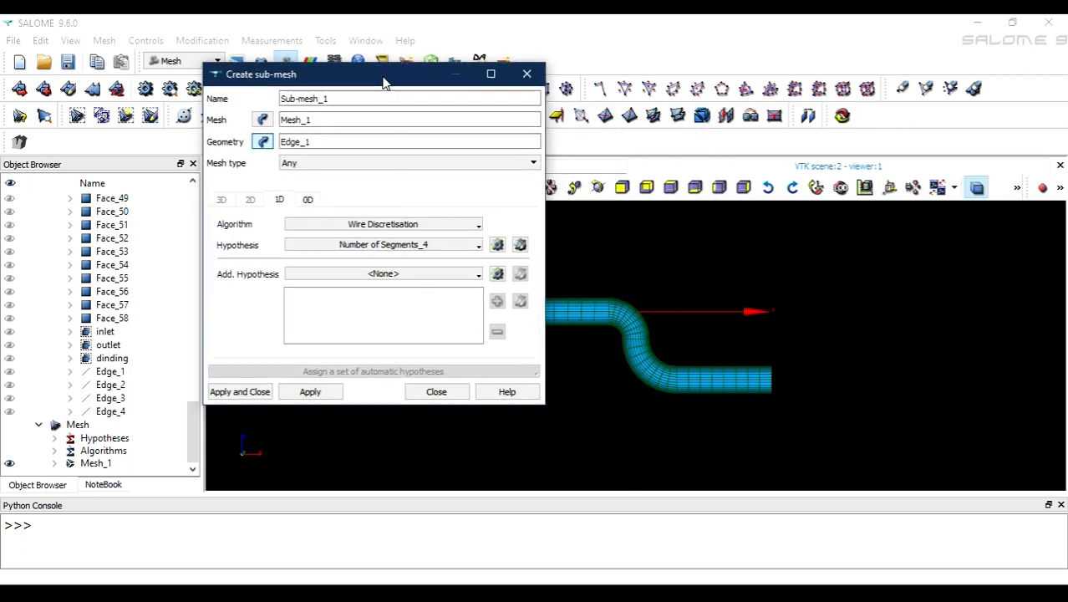
click(305, 396)
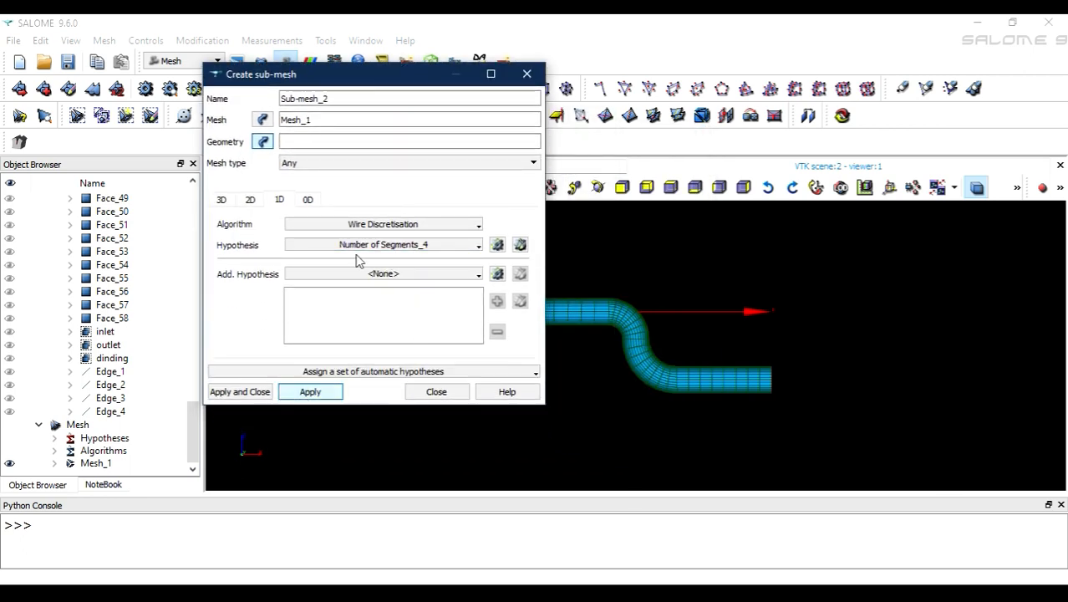
Step: Display Edge_2, Edge_3 and Edge_4 in the viewer and decline editing the existing Edge_1 sub-mesh
click(117, 411)
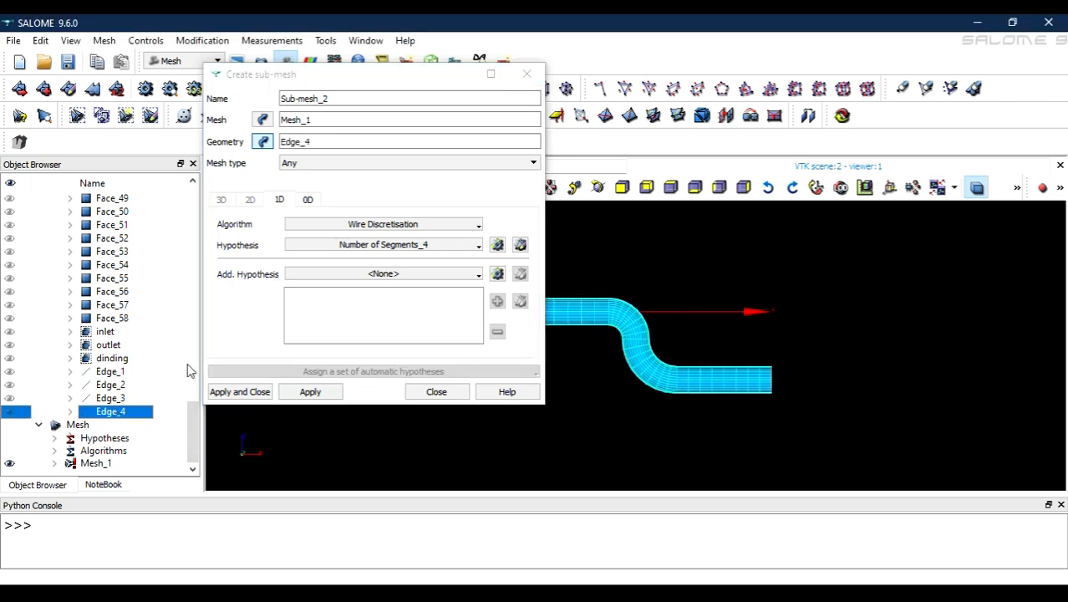
click(10, 463)
click(9, 411)
click(8, 398)
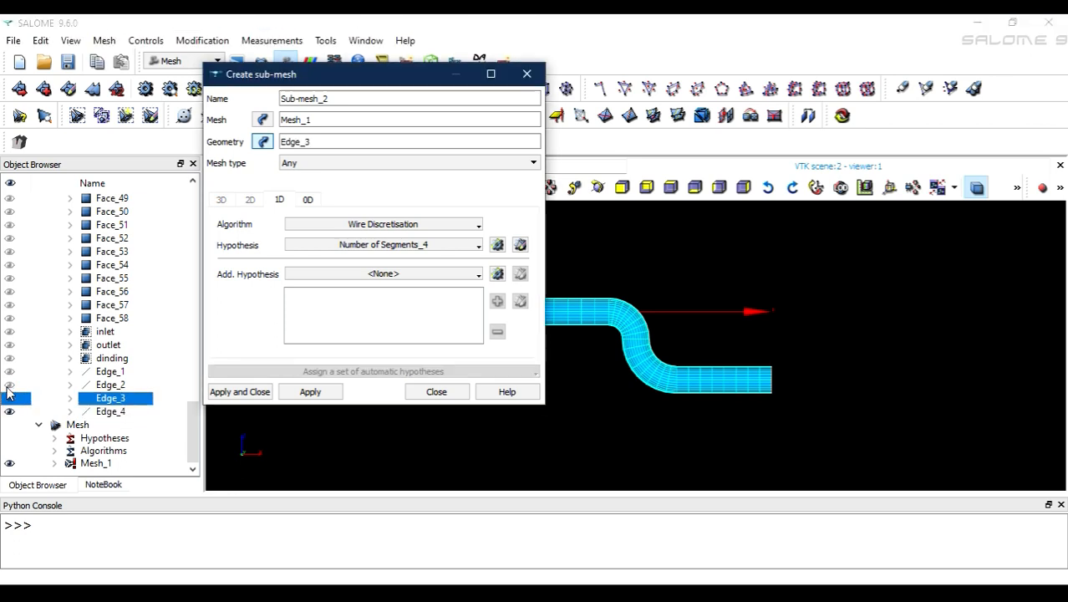
click(9, 370)
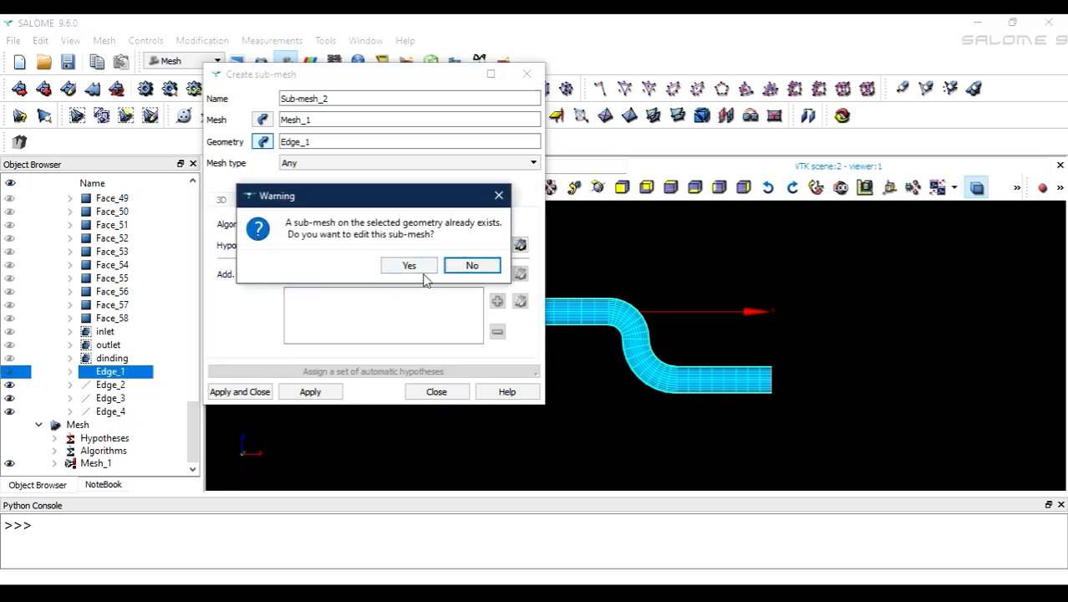
click(466, 265)
Step: Create a sub-mesh of Mesh_1 on Edge_4 with Wire Discretisation and the existing Number of Segments_4 hypothesis of 40 segments
click(112, 411)
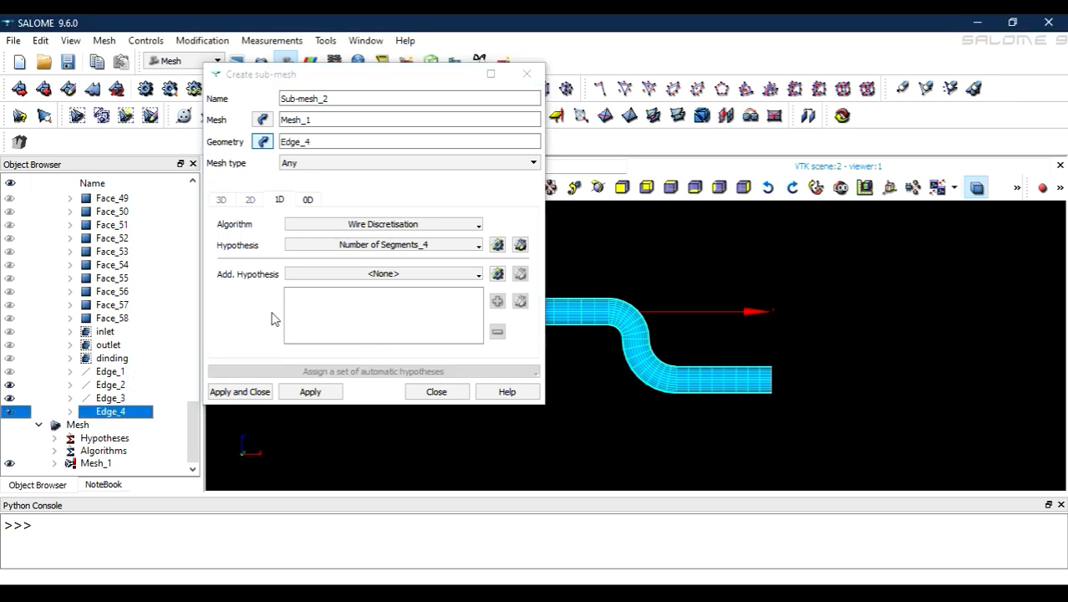
click(10, 472)
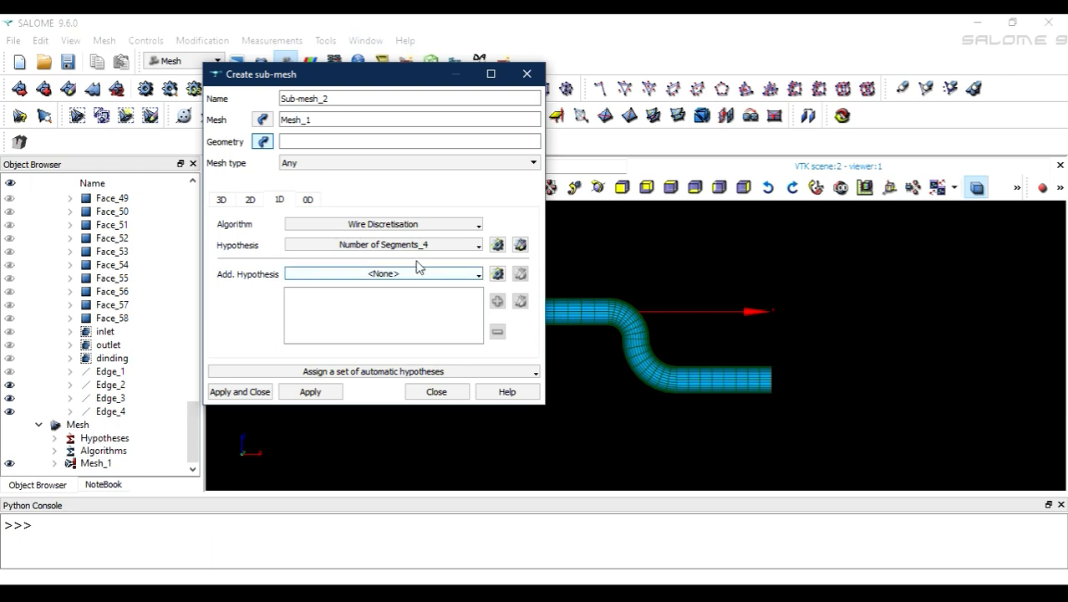
click(111, 412)
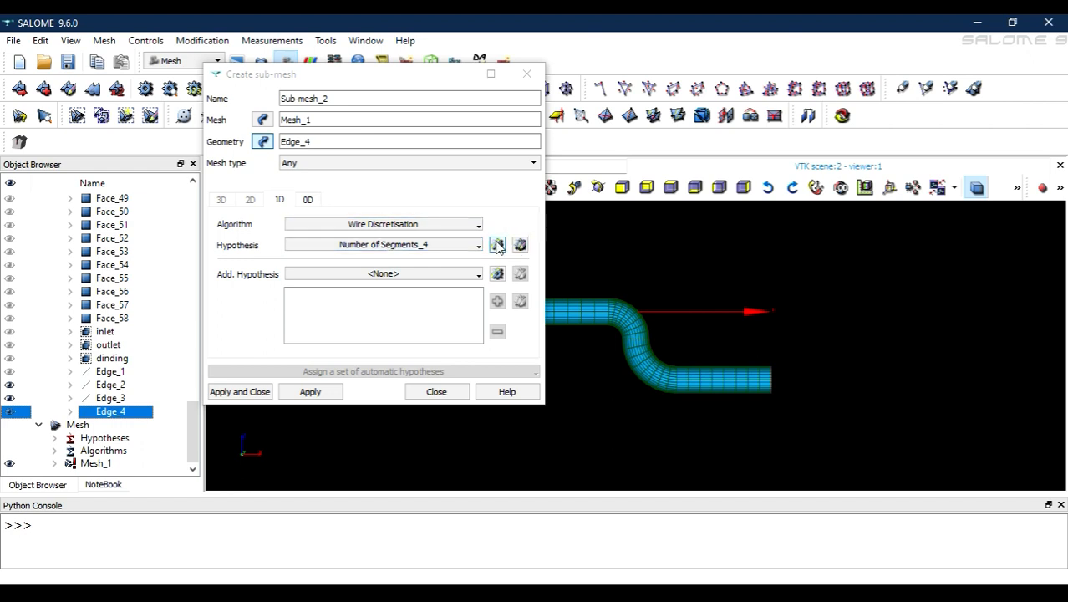
click(521, 244)
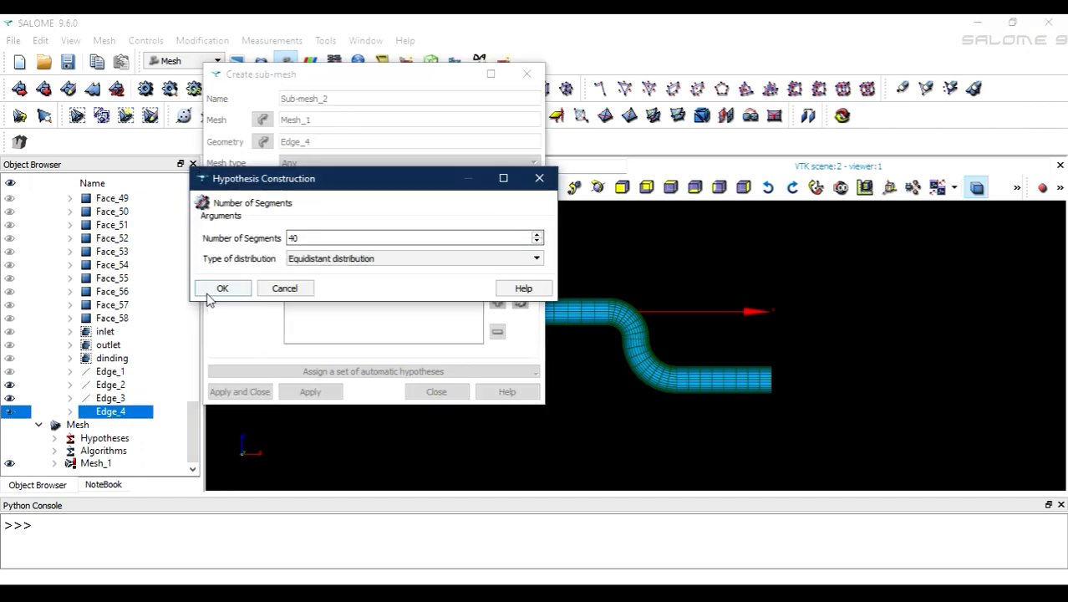
click(209, 291)
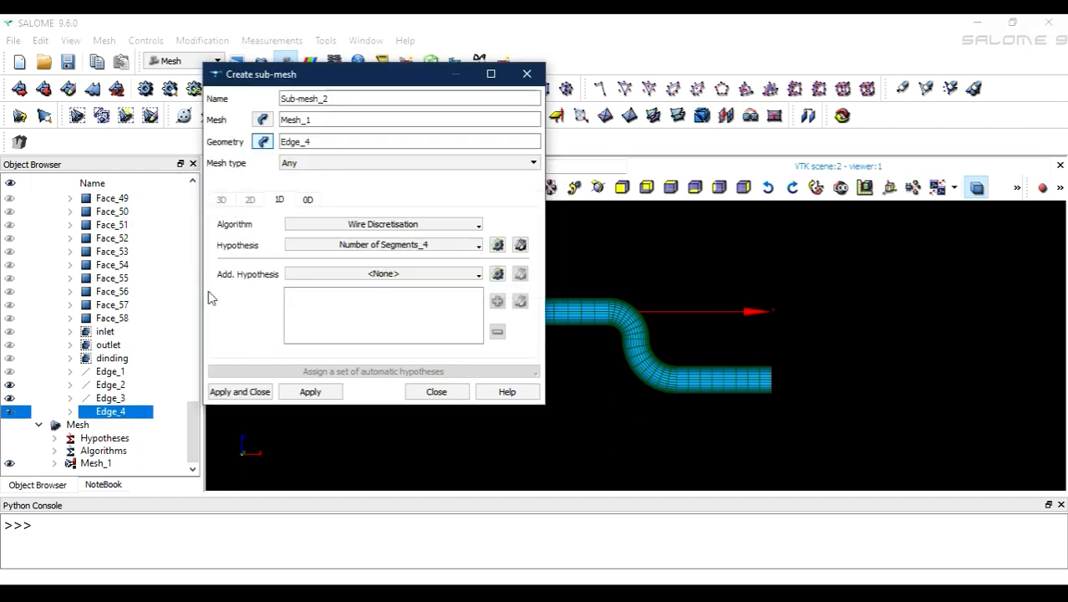
click(307, 393)
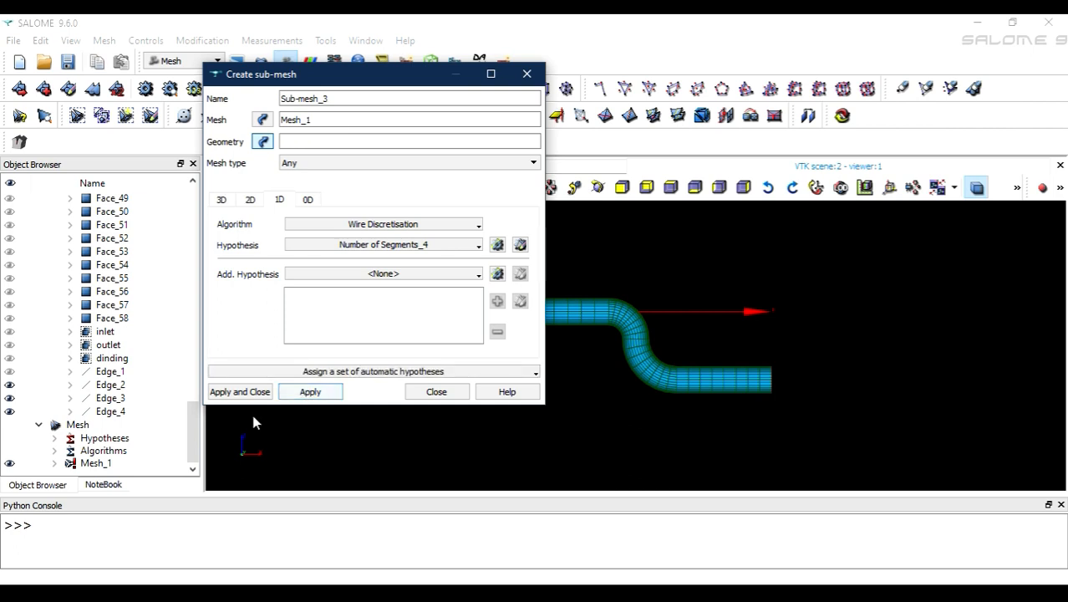
Step: Set Edge_2 as the next sub-mesh's geometry and check the segment counts of Number of Segments_1 and Number of Segments_2
click(126, 386)
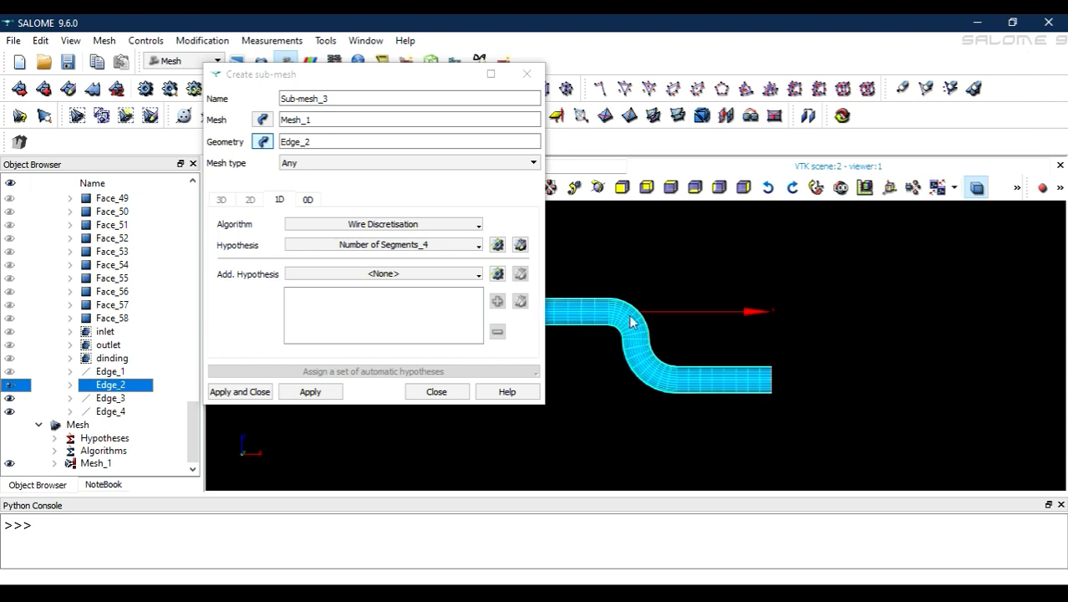
click(469, 249)
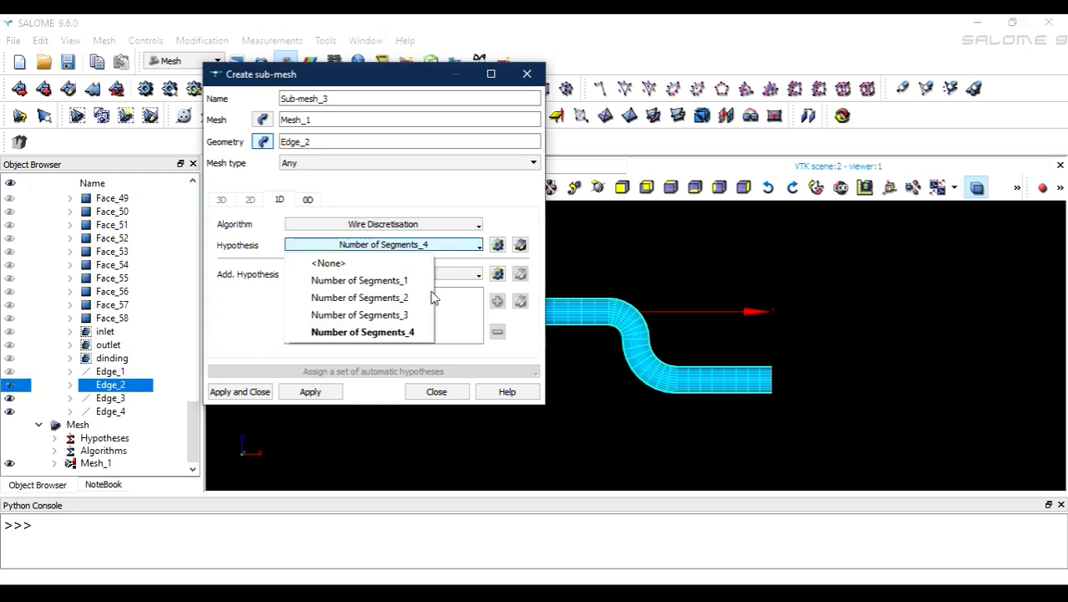
click(408, 281)
click(520, 244)
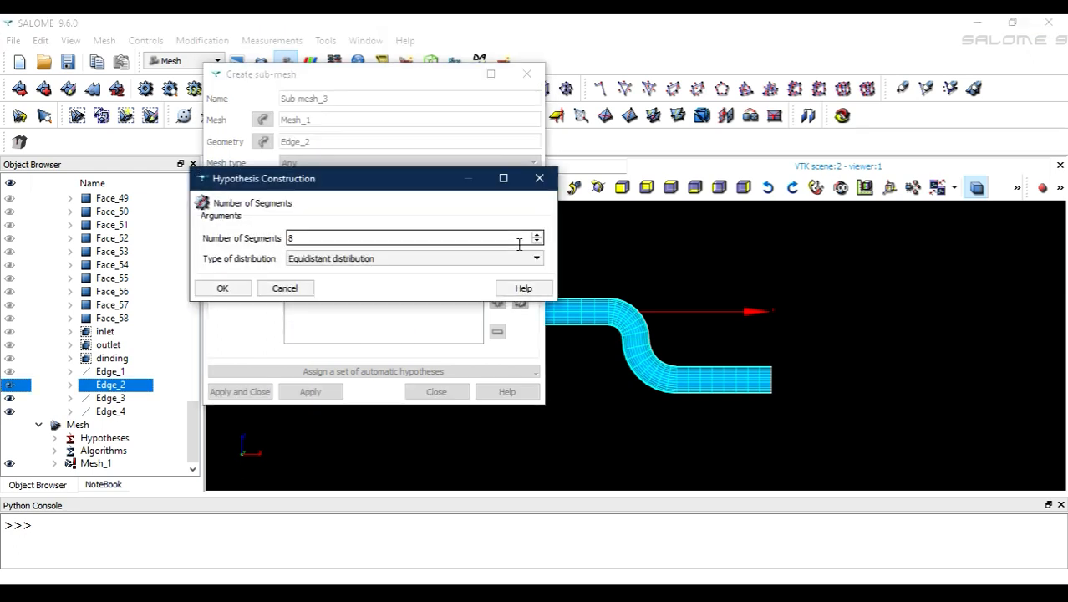
click(285, 292)
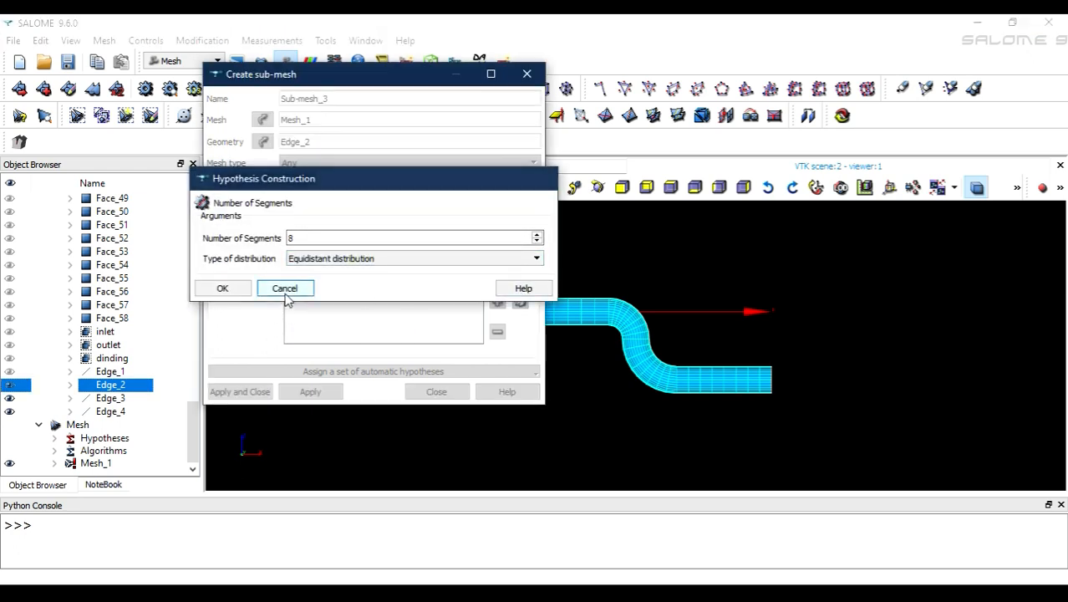
click(393, 244)
click(389, 295)
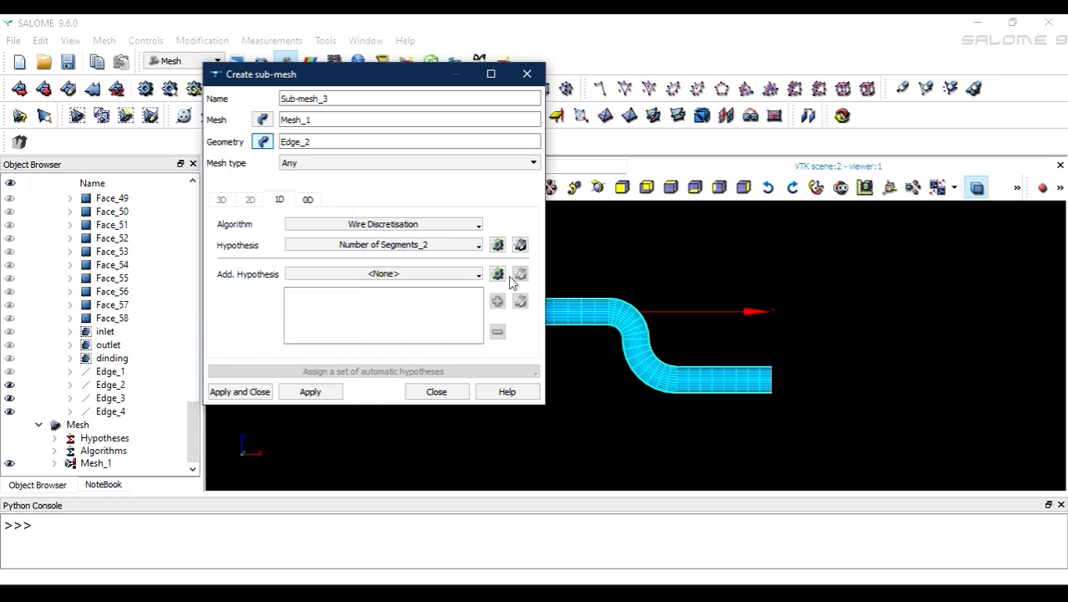
click(519, 244)
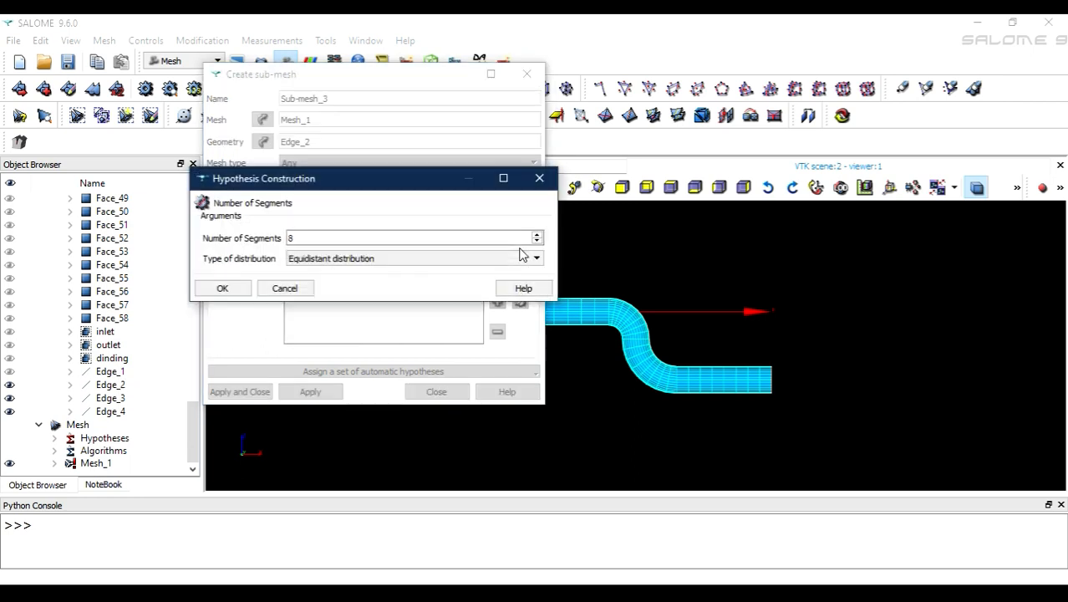
click(285, 287)
Step: Assign the Number of Segments_3 hypothesis with 10 equidistant segments to the Edge_2 sub-mesh and create it
click(428, 249)
click(404, 314)
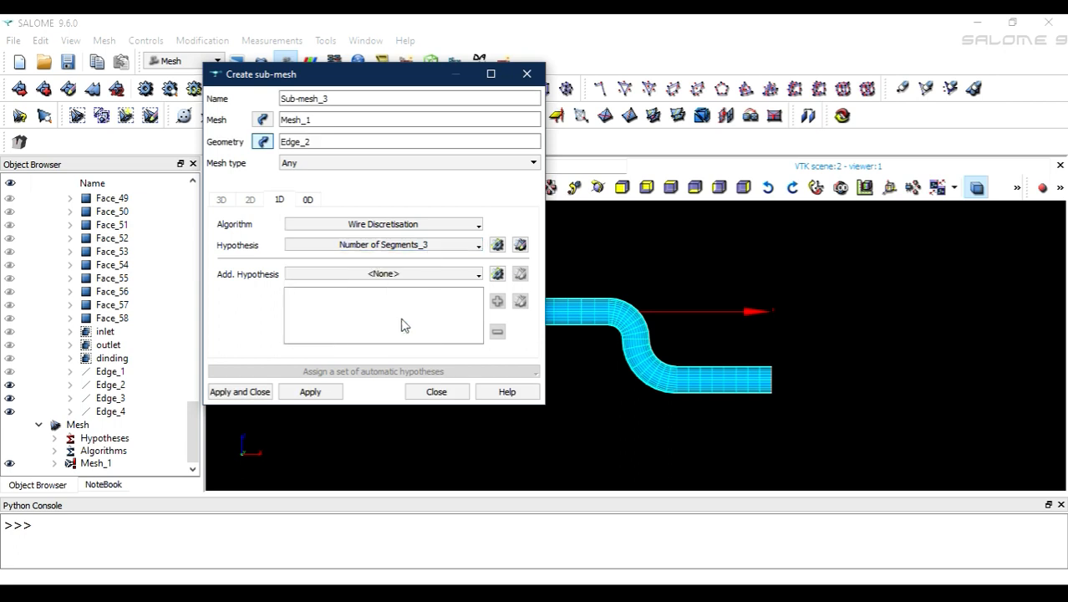
click(519, 245)
double_click(431, 238)
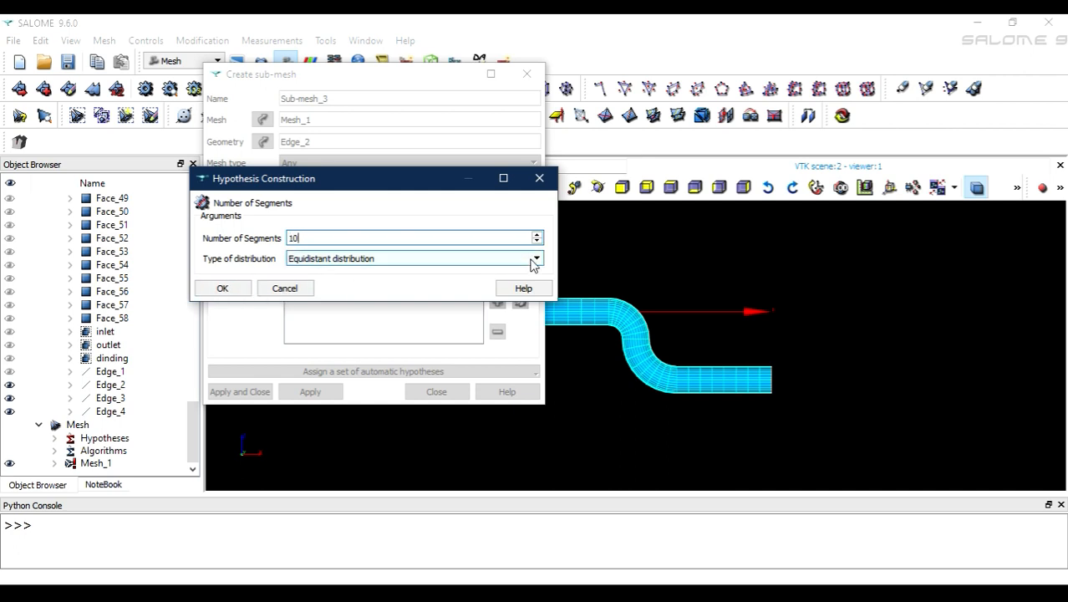
click(224, 288)
click(298, 387)
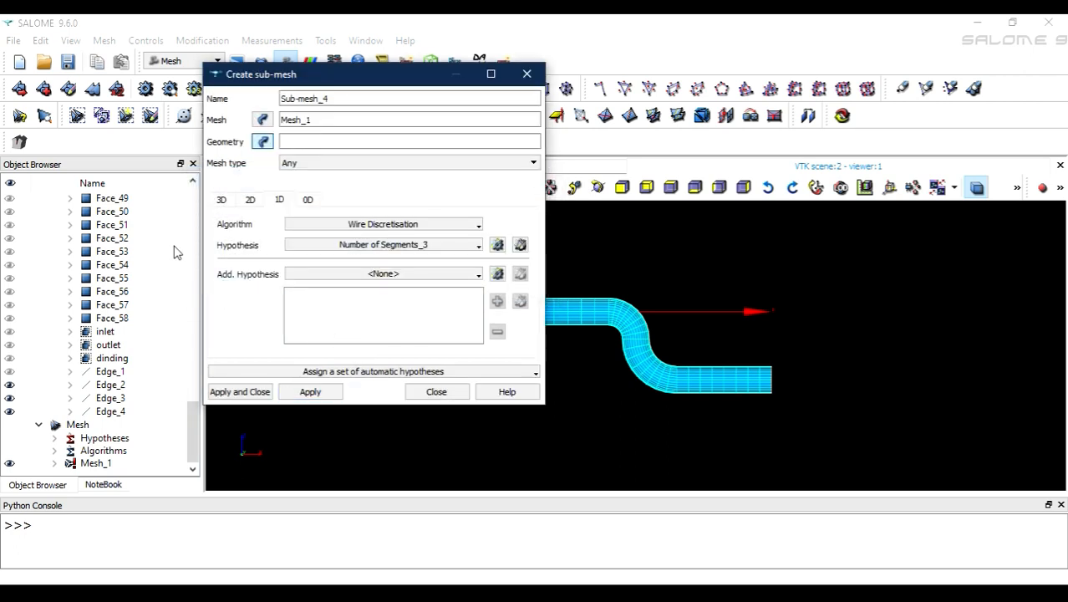
Step: Create a sub-mesh on Edge_3 using Number of Segments_2 set to 20 segments, and compute Mesh_1
click(112, 398)
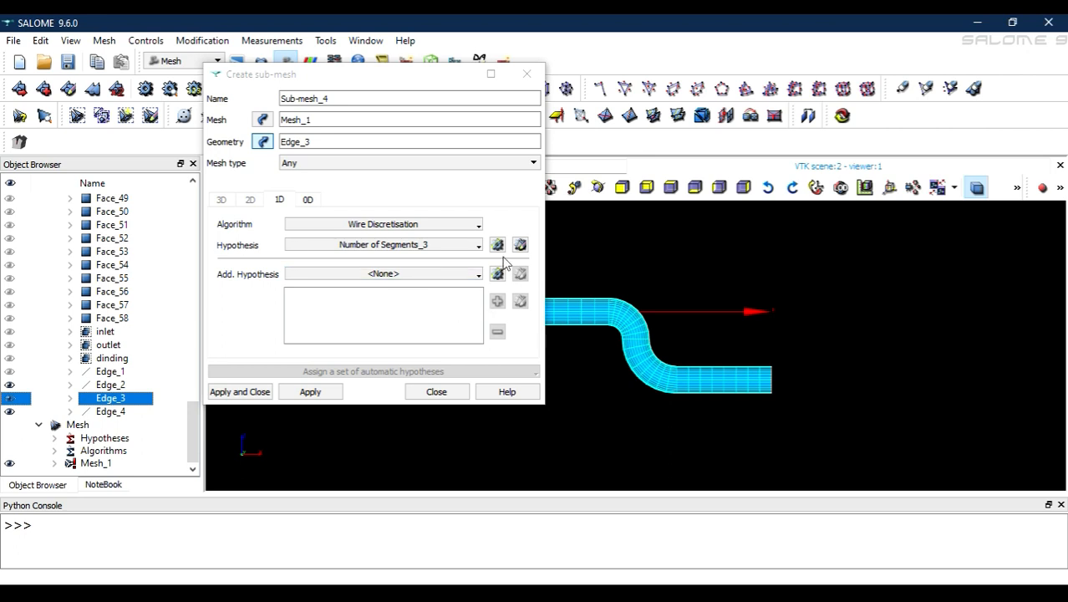
click(481, 248)
click(409, 298)
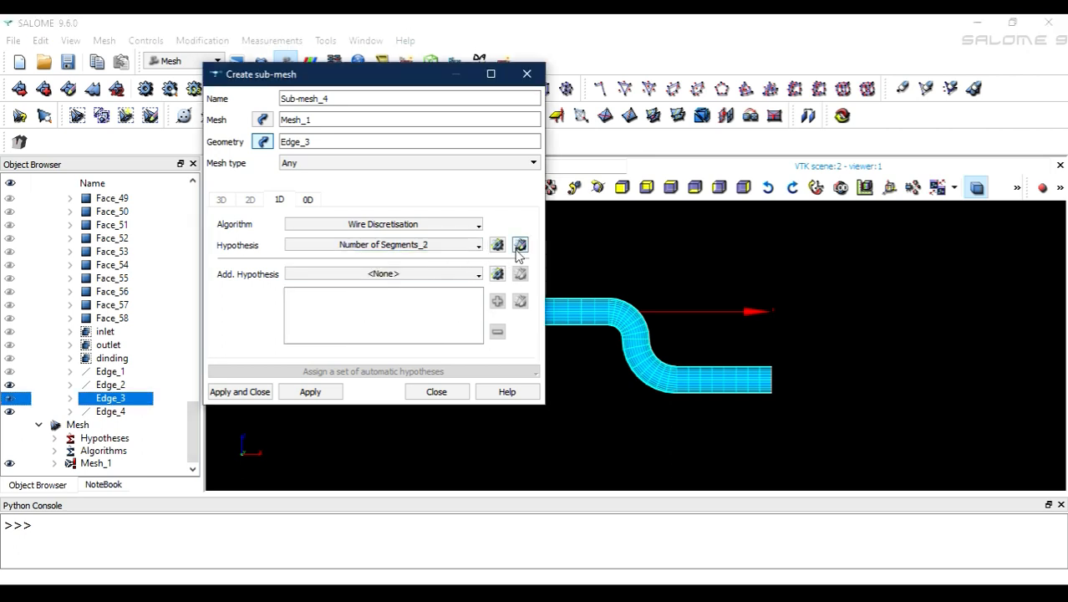
click(519, 245)
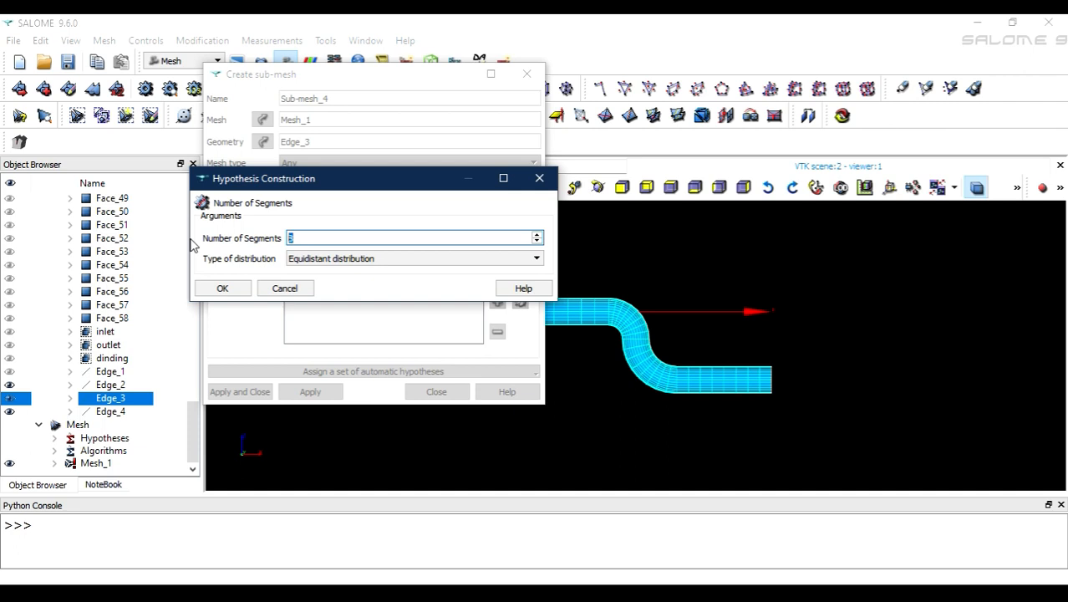
text(20)
click(238, 288)
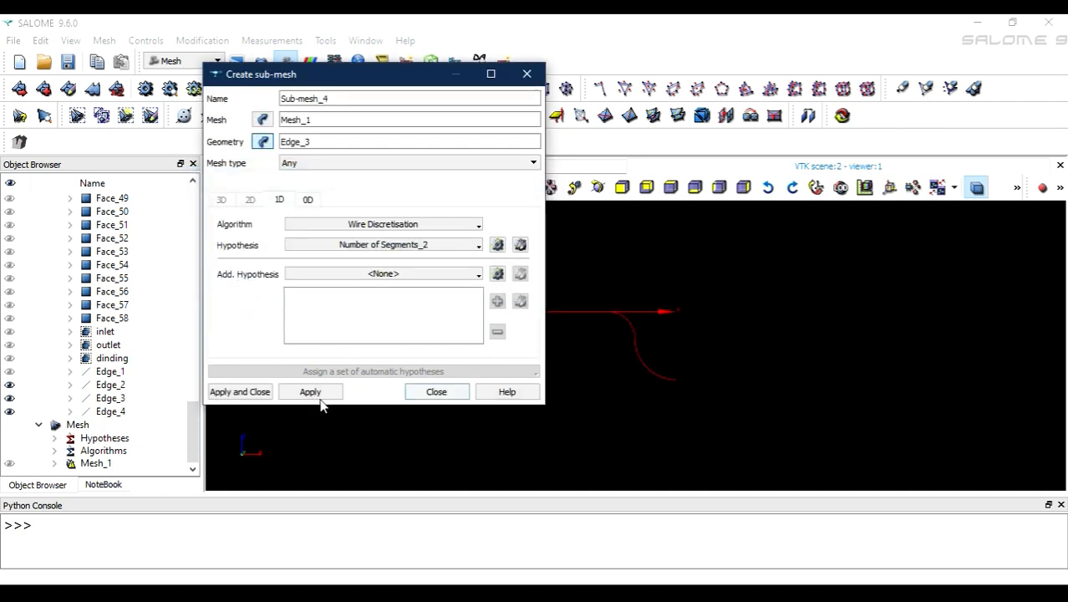
click(239, 391)
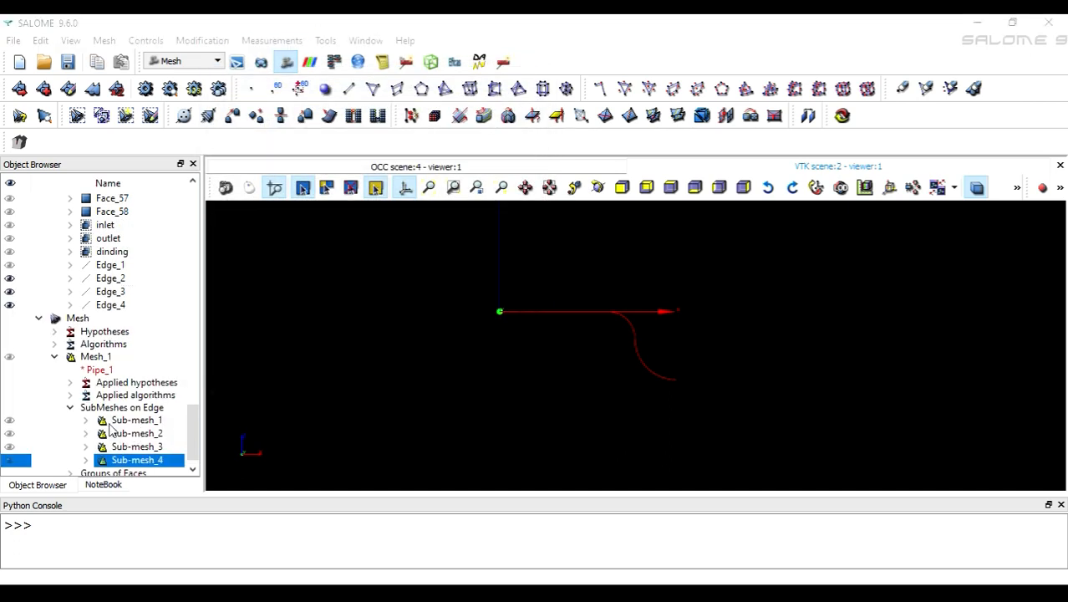
click(92, 357)
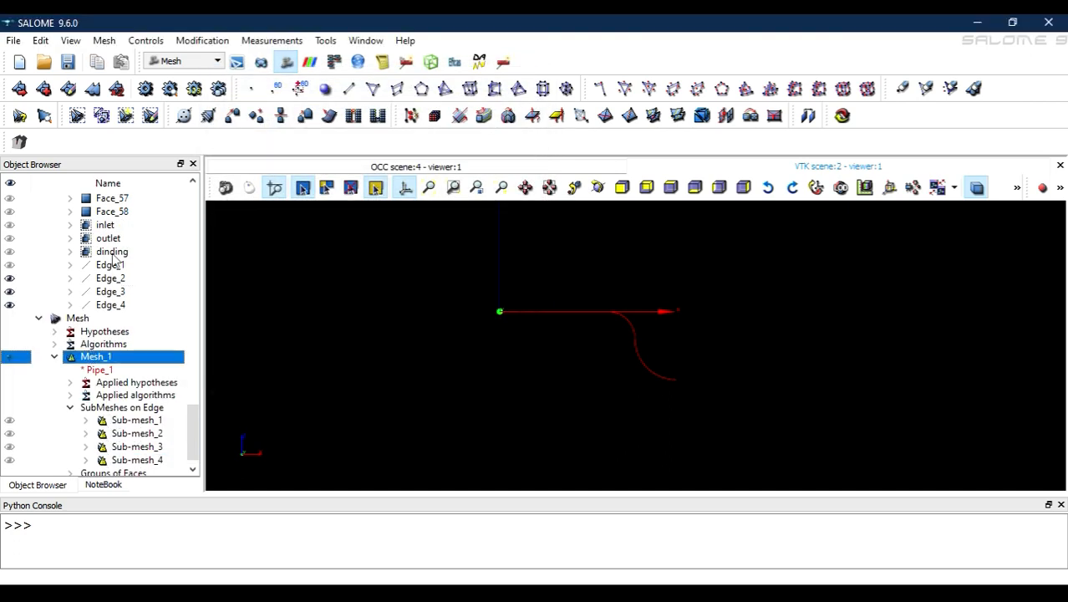
click(145, 88)
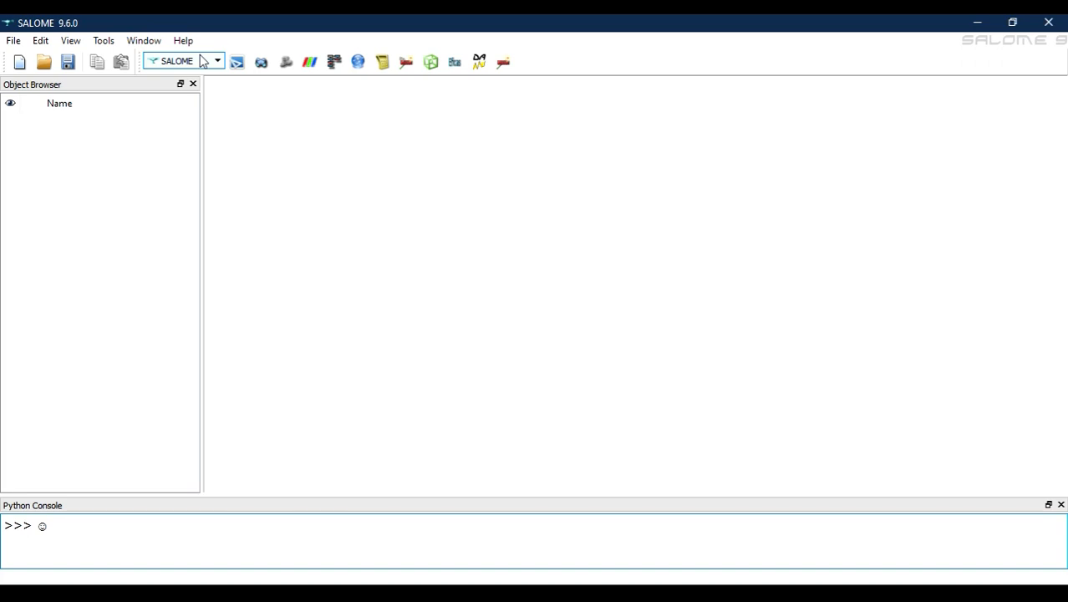
Step: Switch to the Geometry module in the empty study and start a Divided Disk with OYZ orientation and the Square division pattern
click(201, 61)
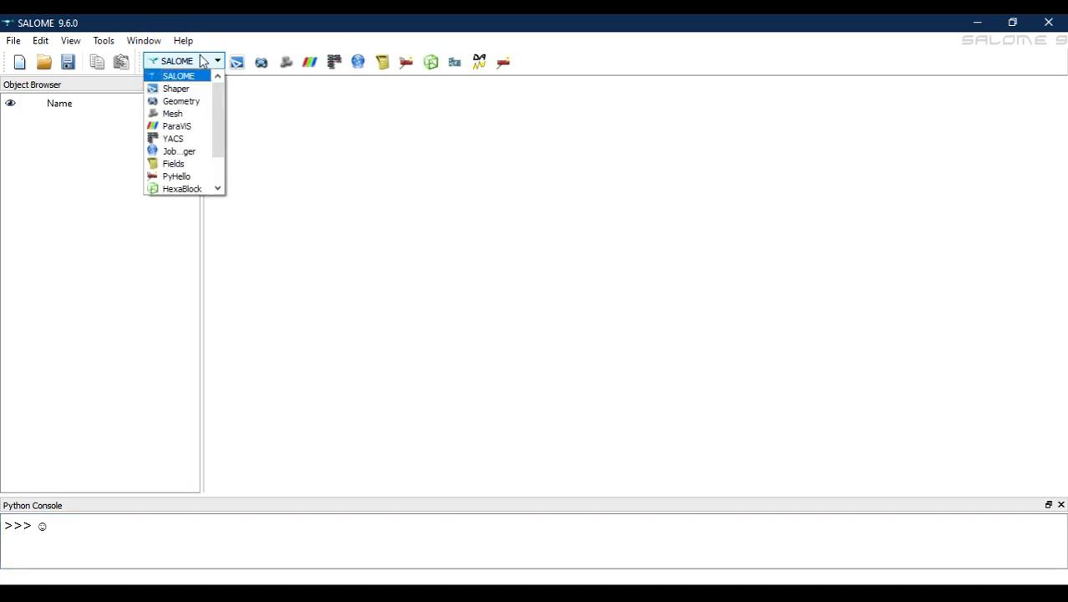
click(176, 102)
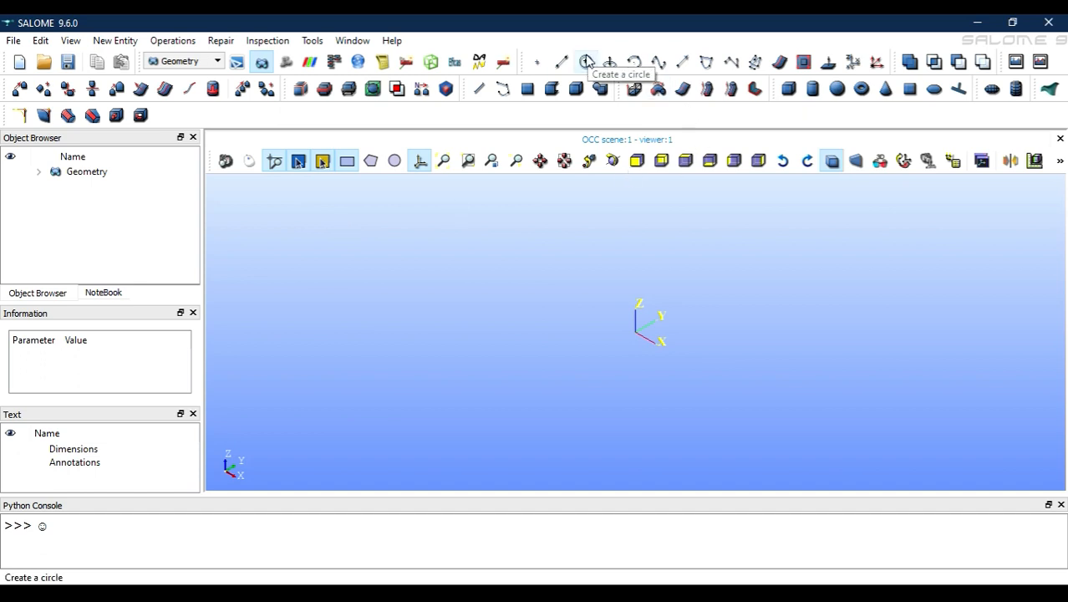
click(990, 89)
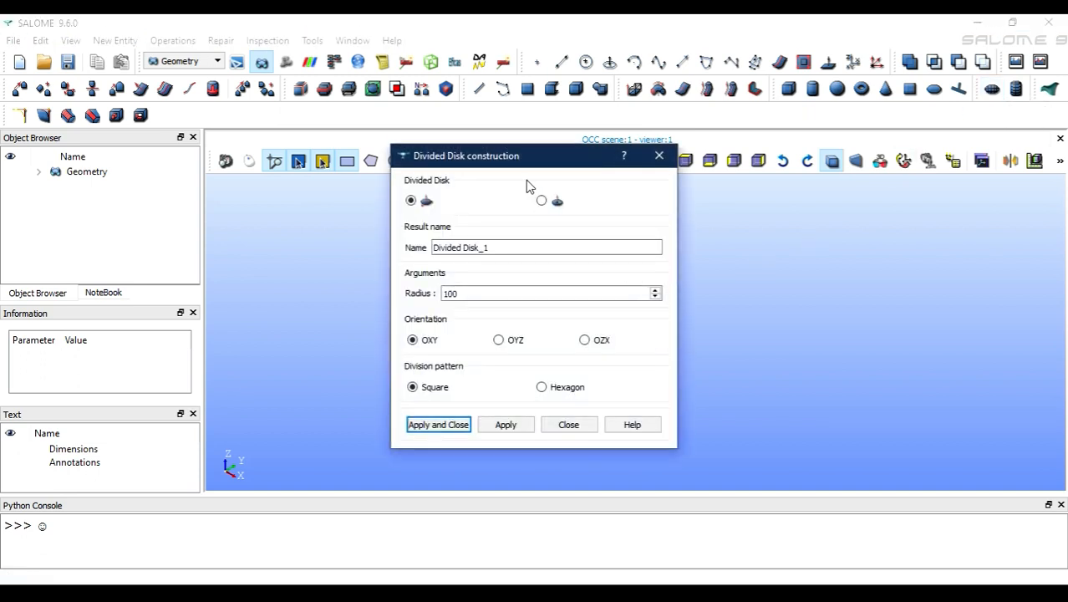
drag(536, 158, 380, 124)
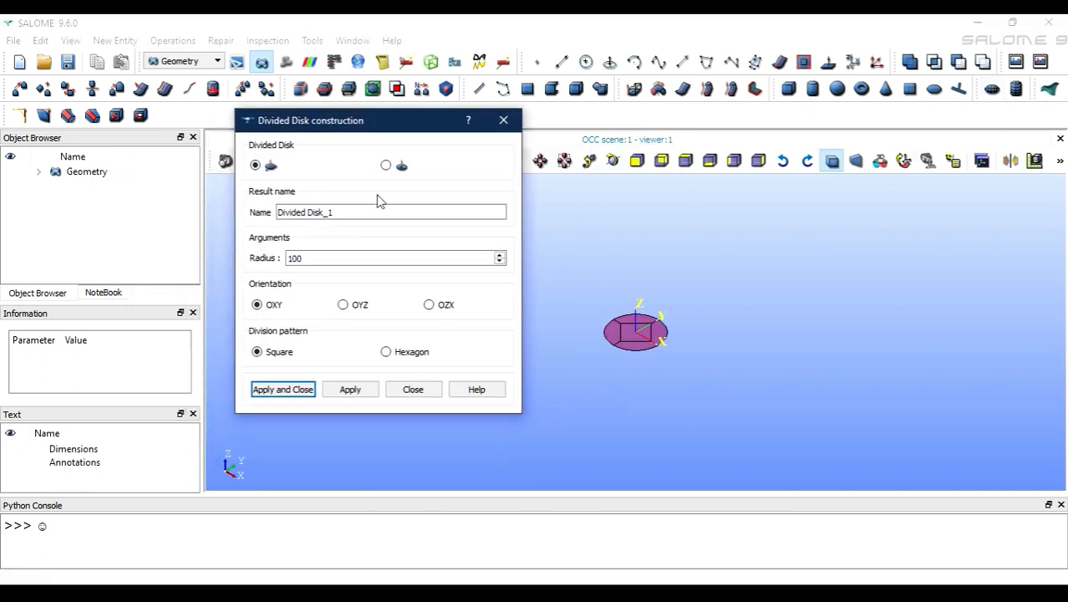
click(344, 305)
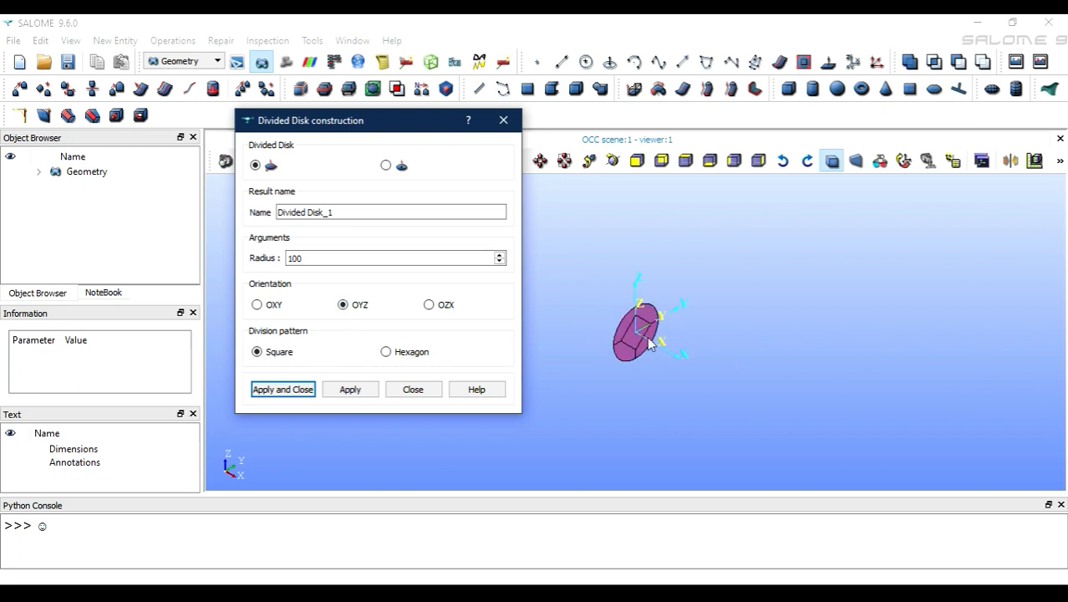
Step: Set the divided disk's radius to 0.5
scroll(651, 347, up, 5)
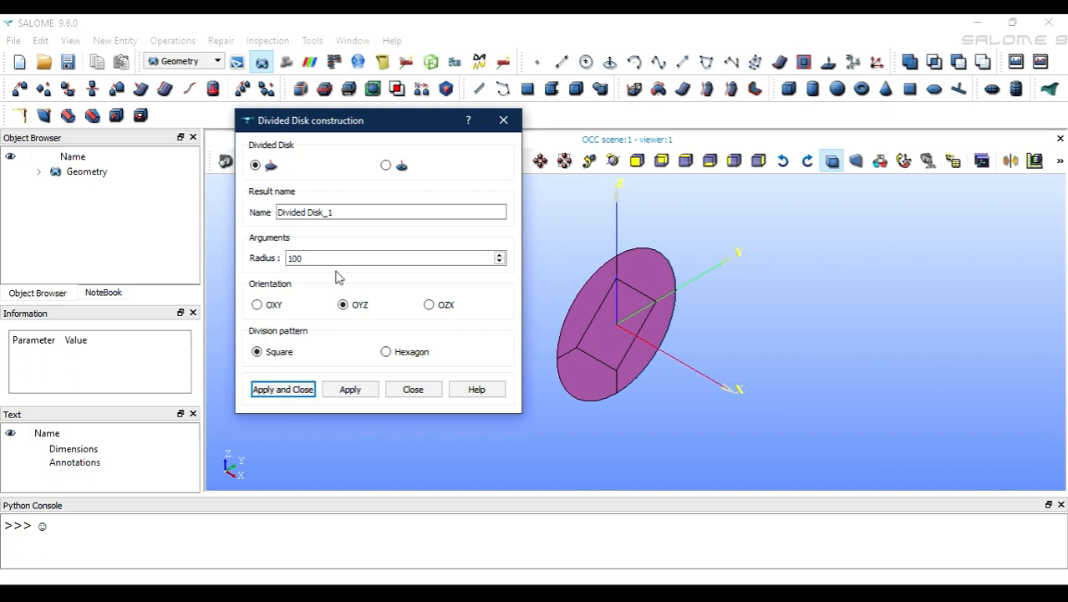
drag(328, 259, 152, 244)
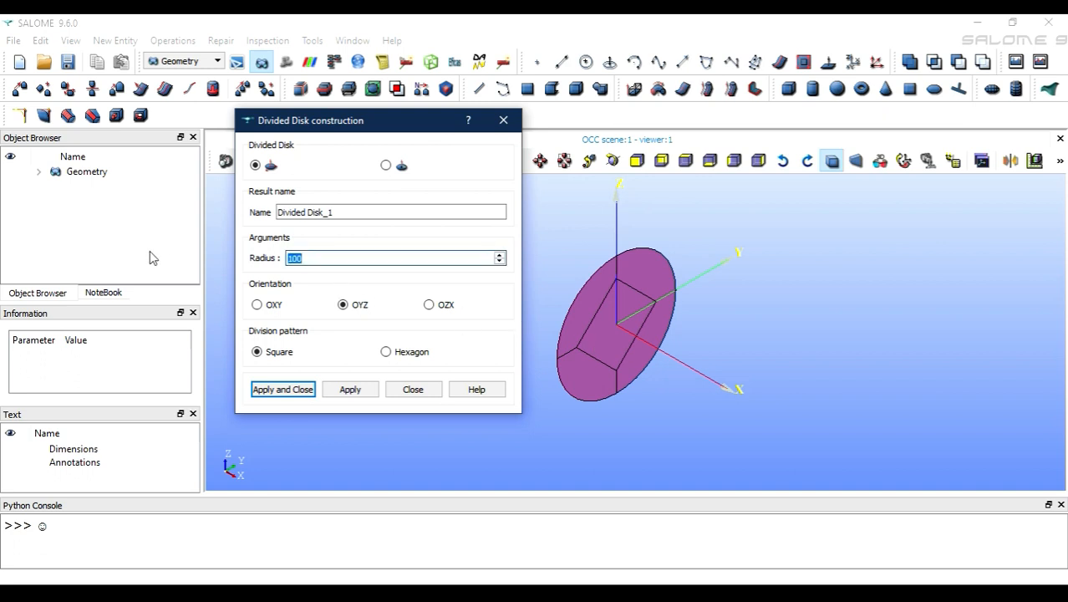
text(1)
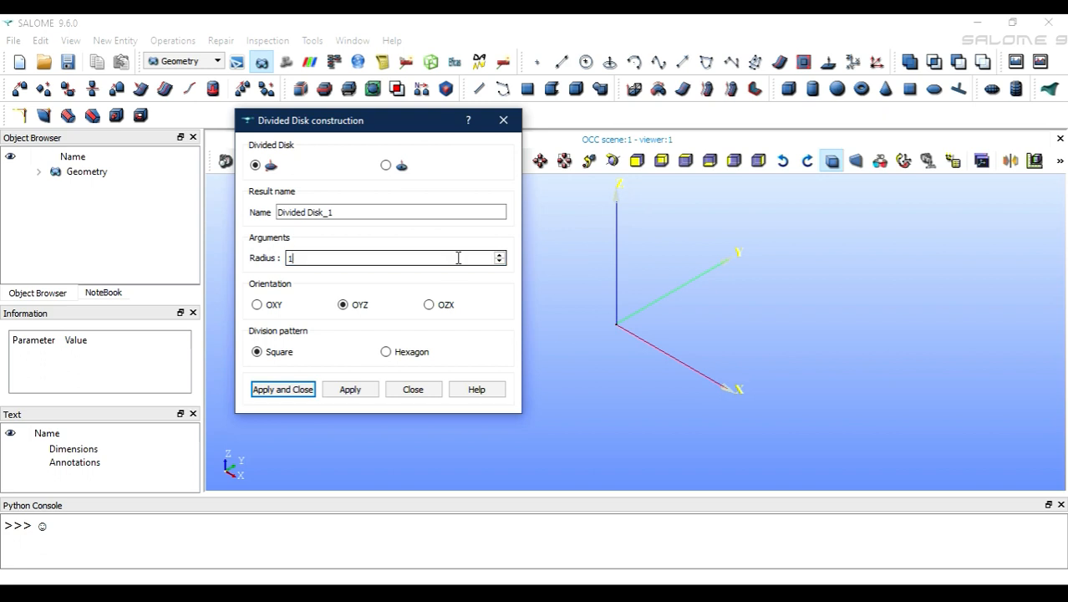
double_click(290, 252)
text(0.5)
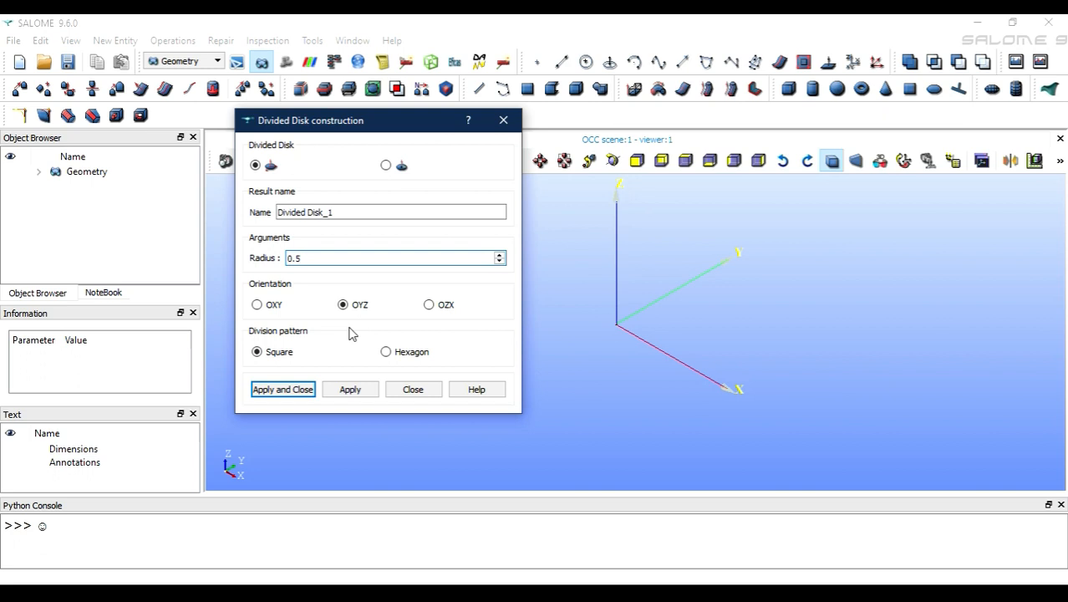
click(565, 161)
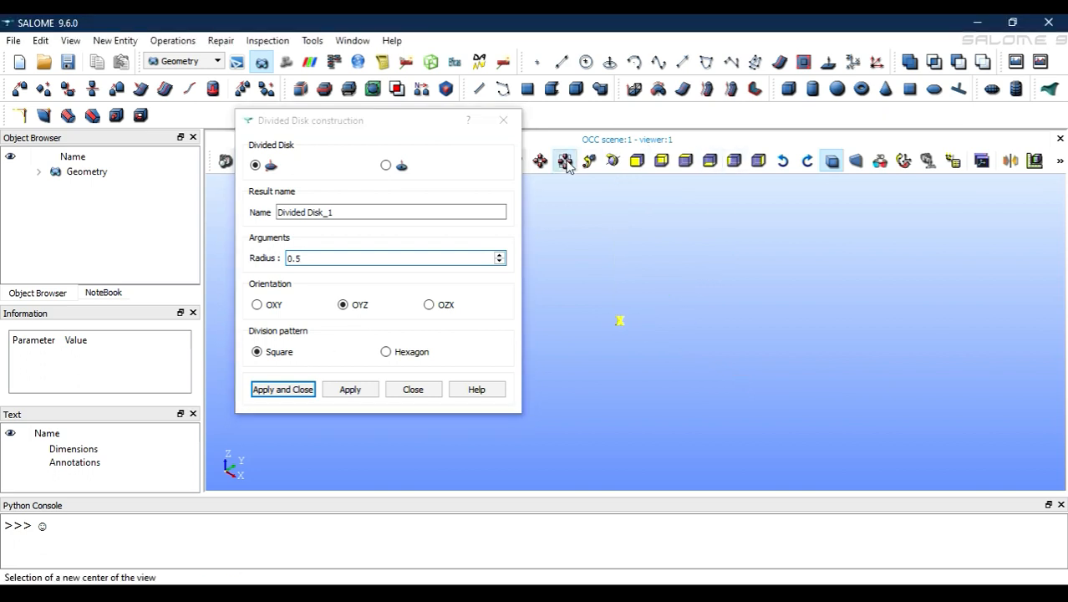
Step: Compare the Hexagon division pattern with Square, create the divided disk with the Square pattern, and expand the Geometry objects
click(386, 352)
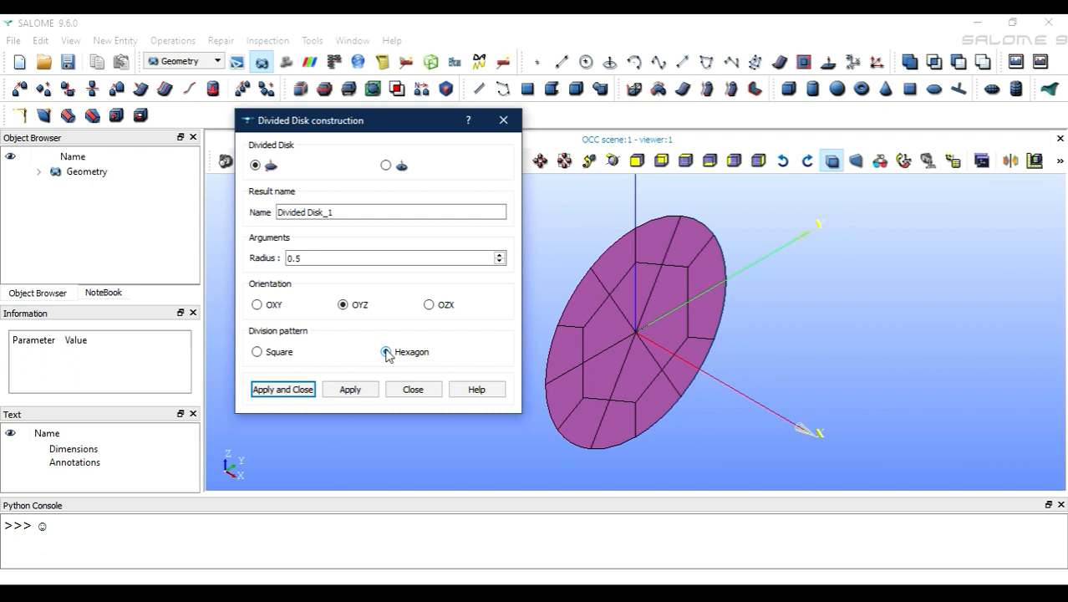
click(276, 354)
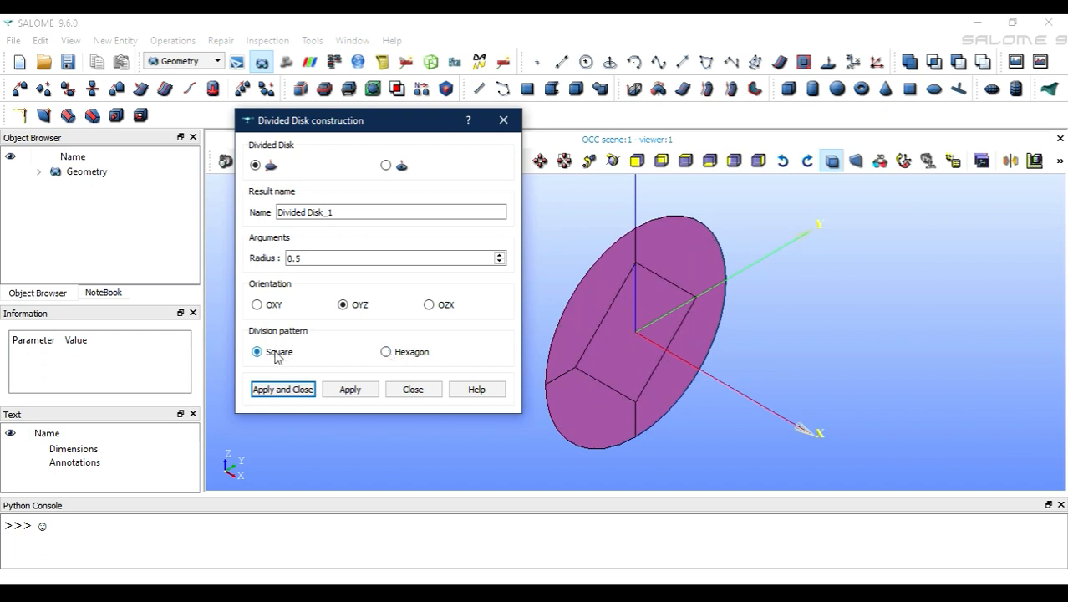
click(303, 390)
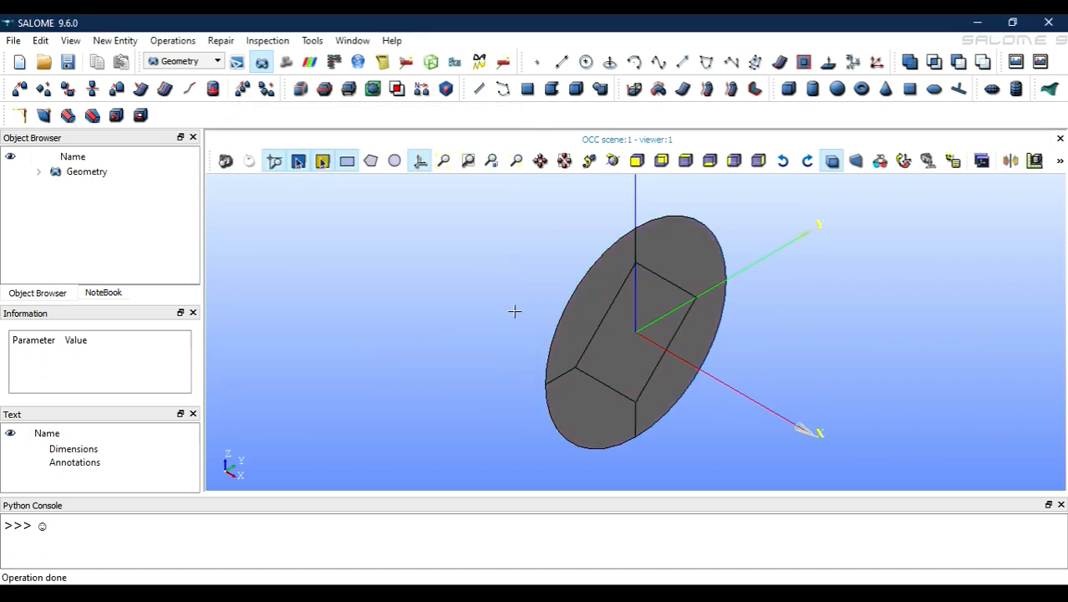
click(39, 171)
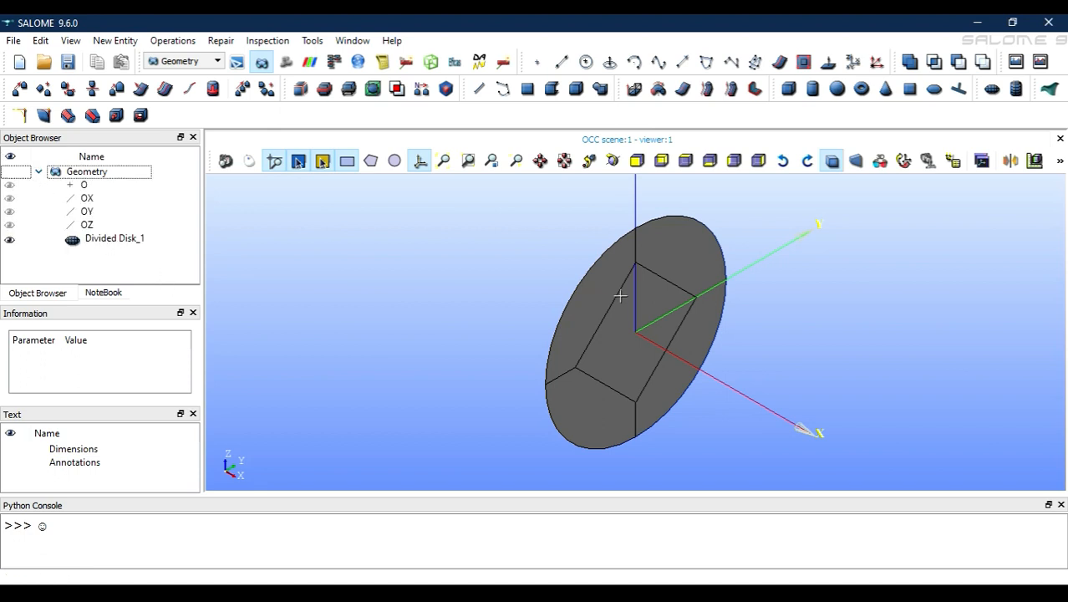
Step: Start constructing a new point defined by X, Y and Z coordinates
scroll(615, 322, down, 2)
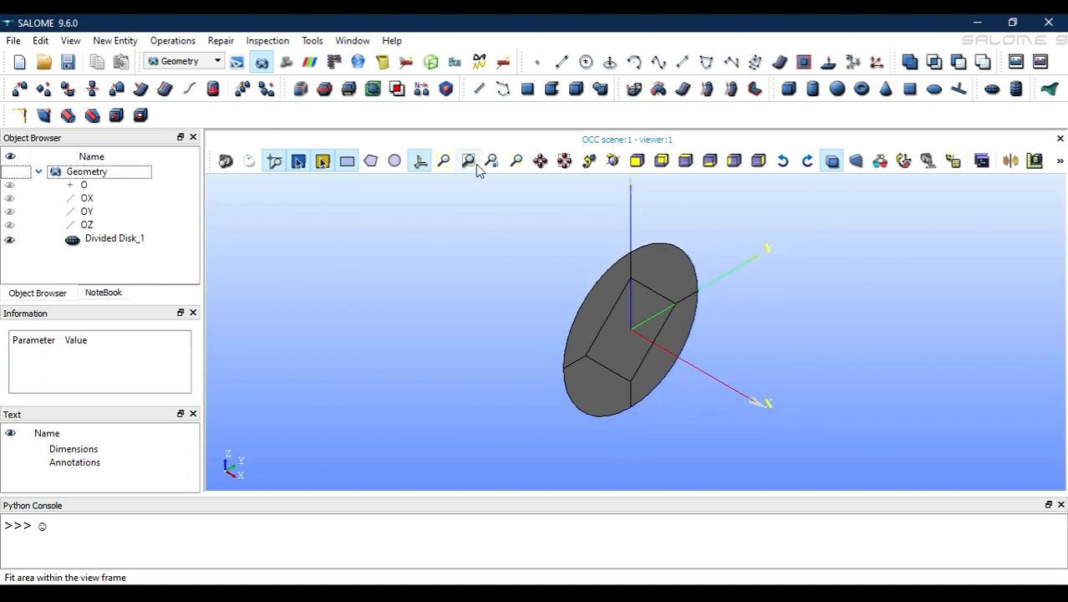
click(539, 62)
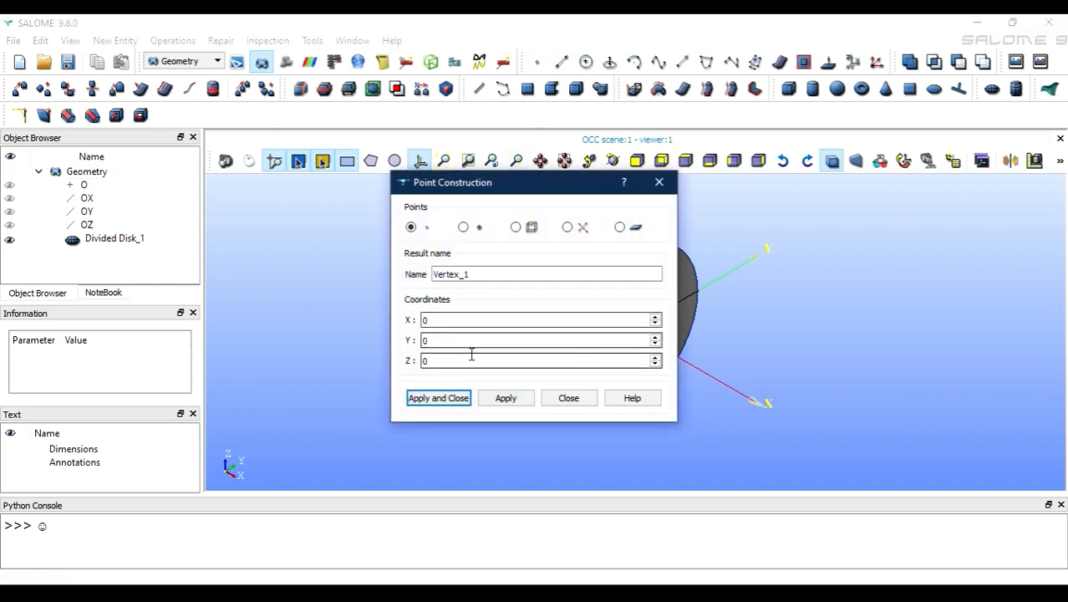
Step: Create a point at X 10, Y 0, Z 0
double_click(477, 319)
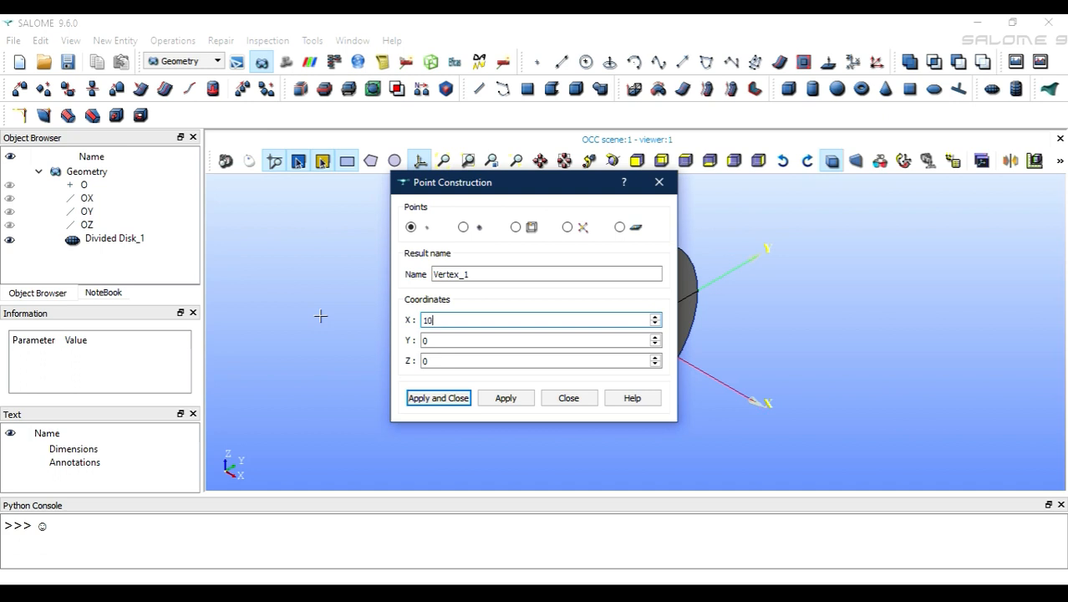
click(500, 399)
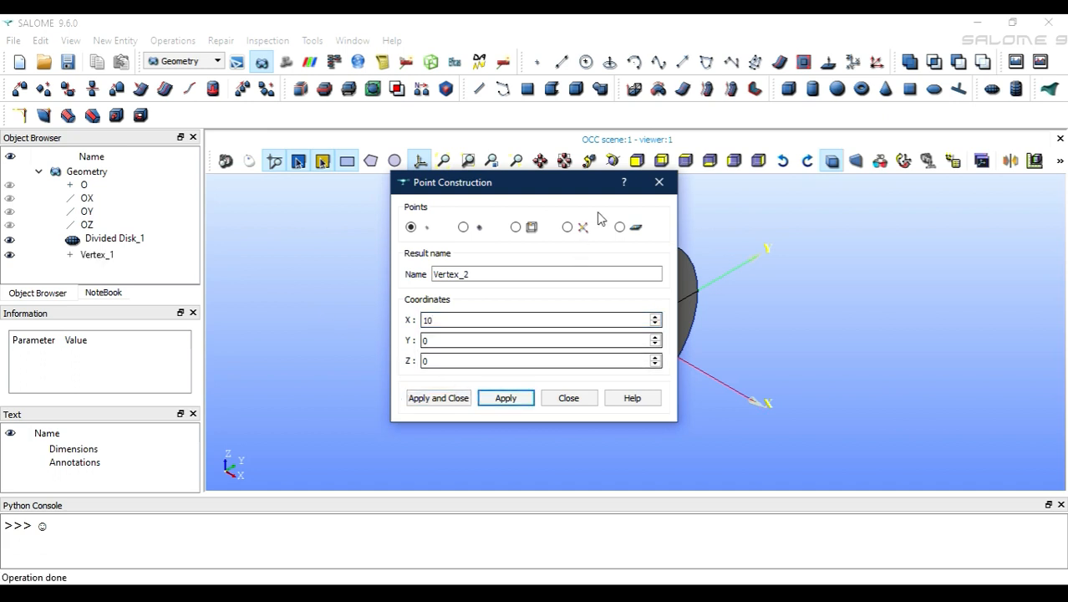
click(564, 160)
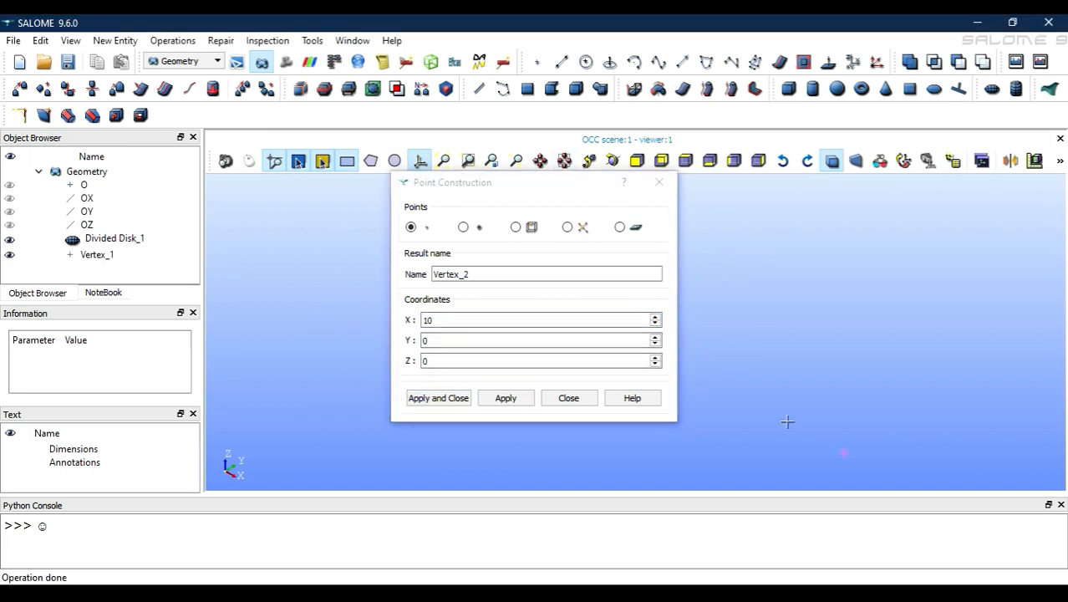
drag(570, 190, 394, 201)
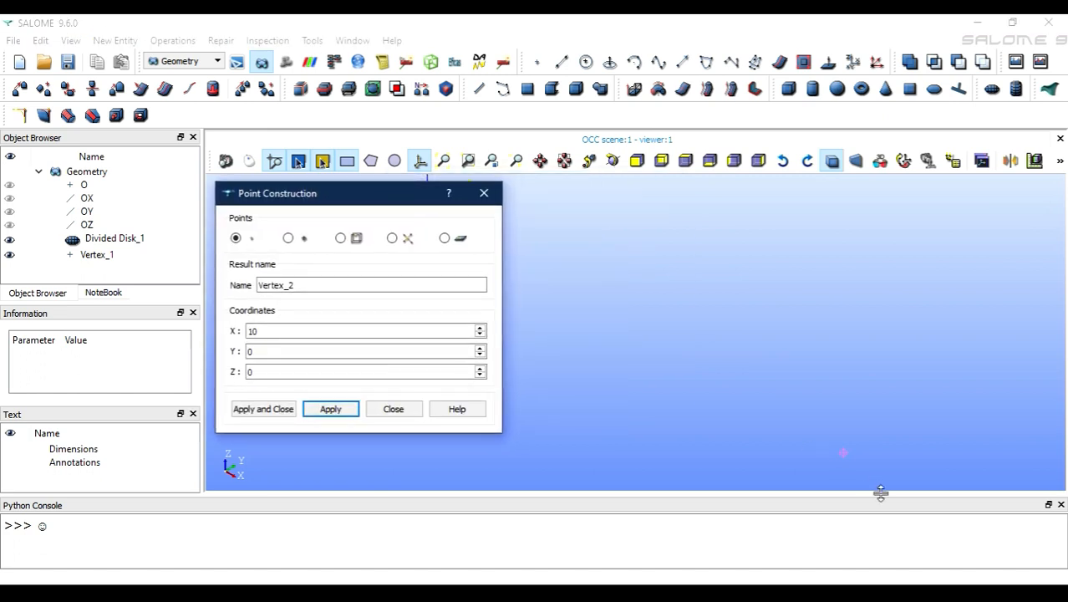
Step: Create a second point at X 10, Y 0, Z -5
double_click(284, 372)
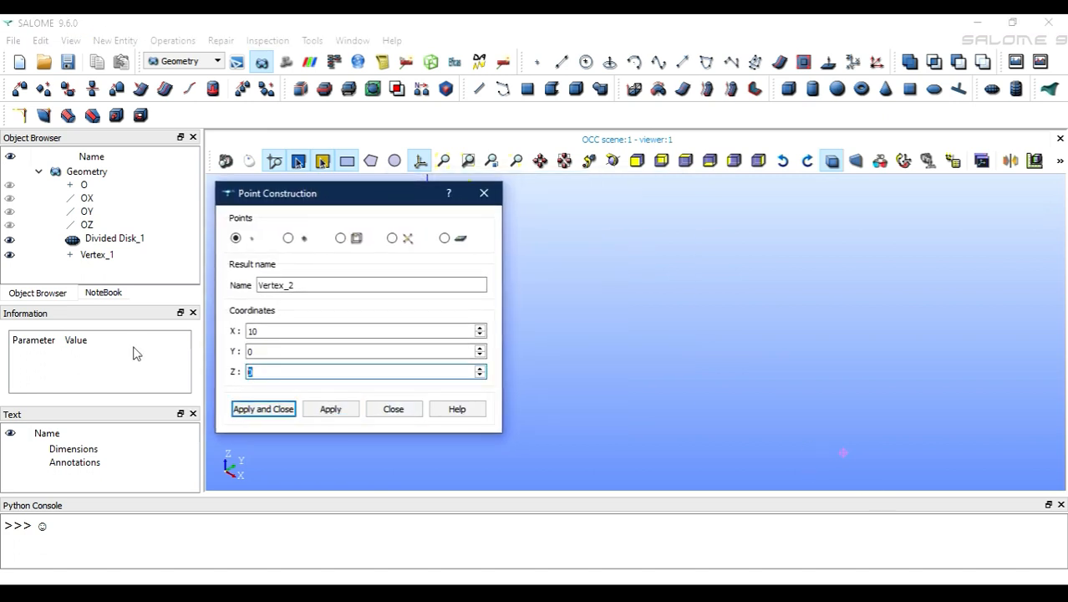
text(-5)
click(330, 409)
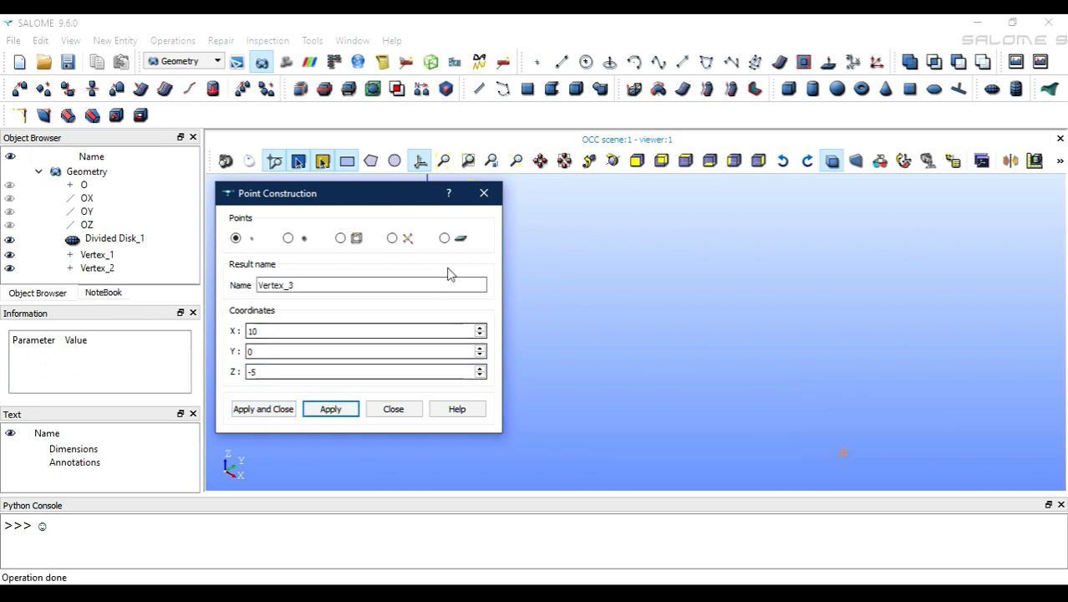
click(565, 161)
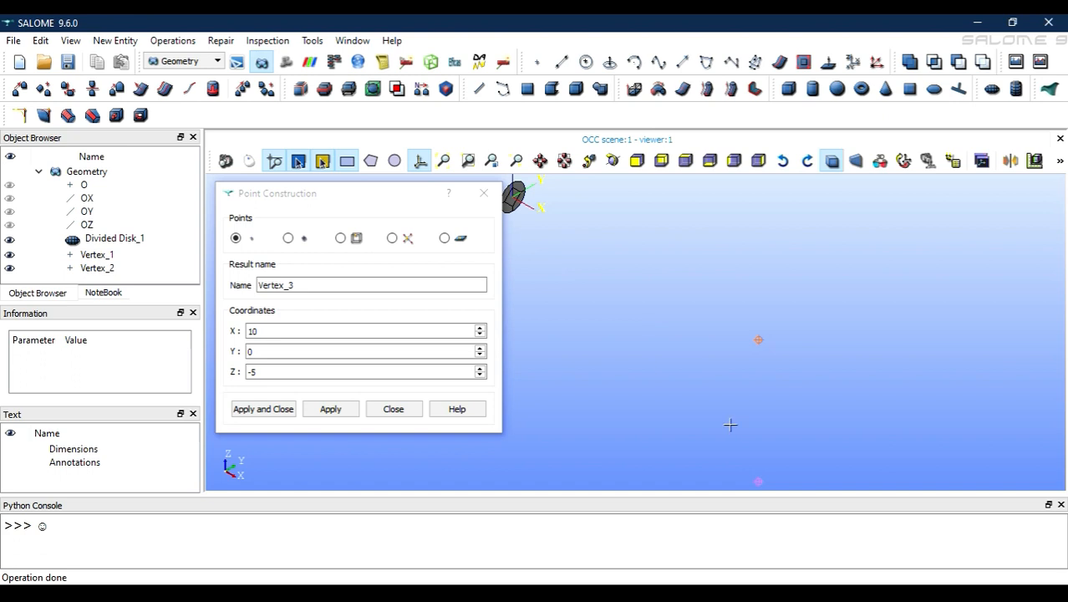
Step: Create a third point at X 20, Y 0, Z -5 and finish the point construction
drag(274, 332, 111, 314)
text(20)
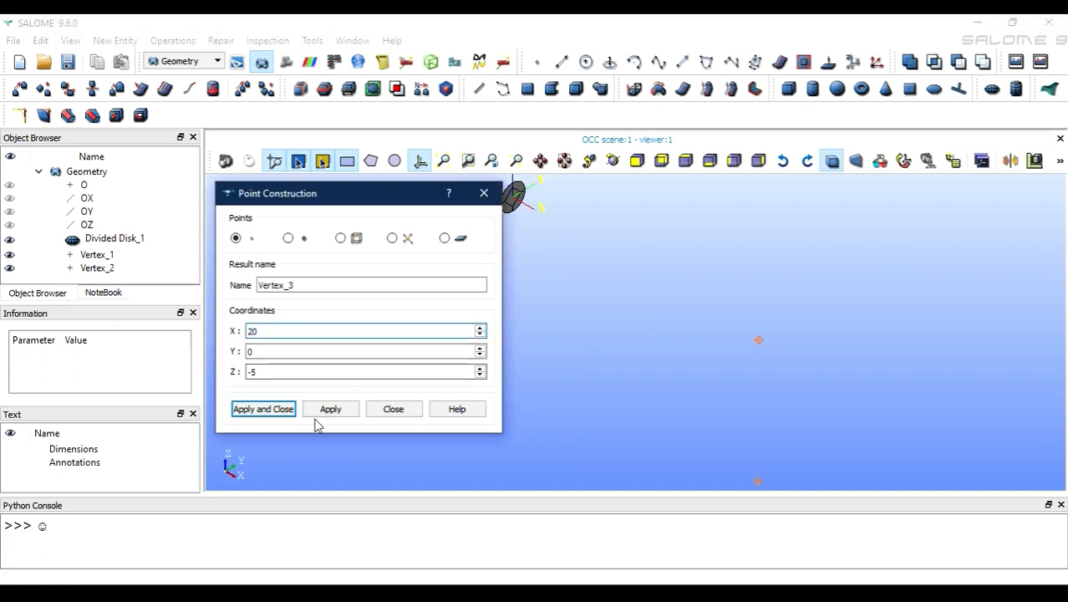
click(252, 409)
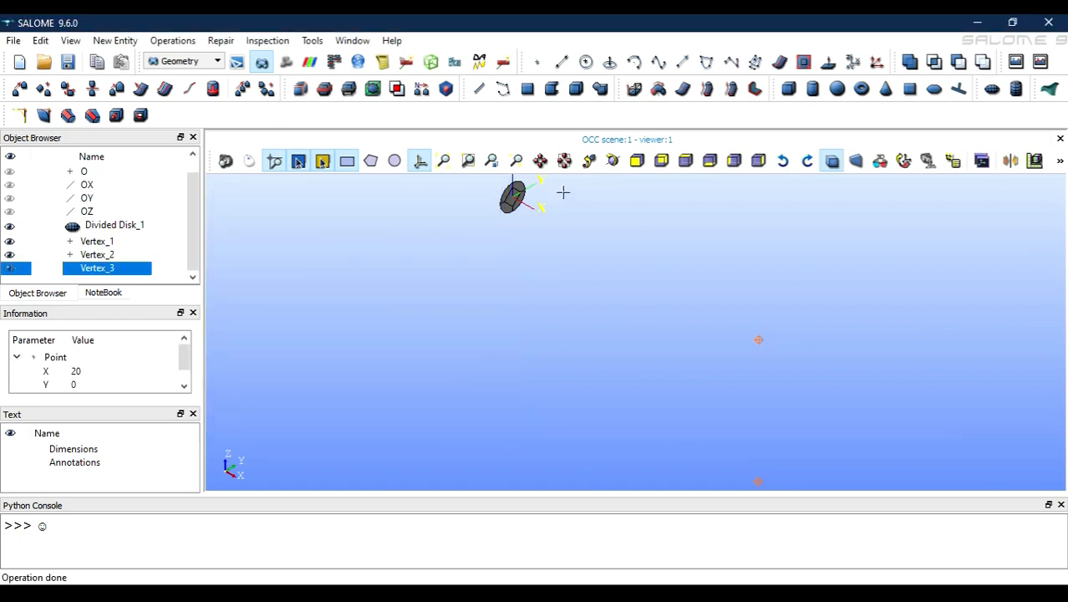
click(564, 162)
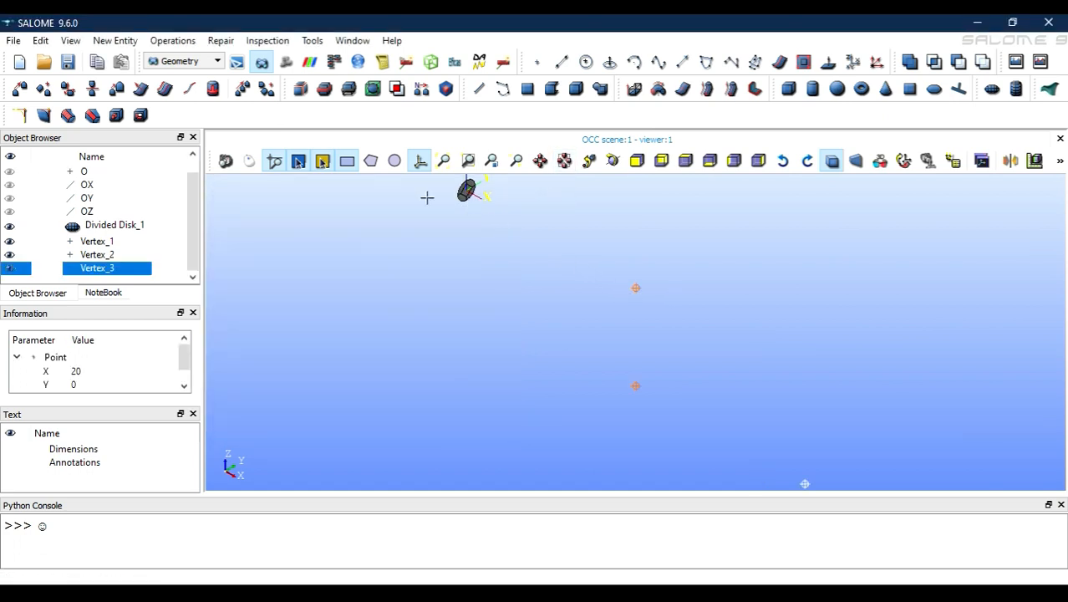
Step: Construct three connected lines running from the origin O to Vertex_1, Vertex_1 to Vertex_2, and Vertex_2 to Vertex_3
click(87, 173)
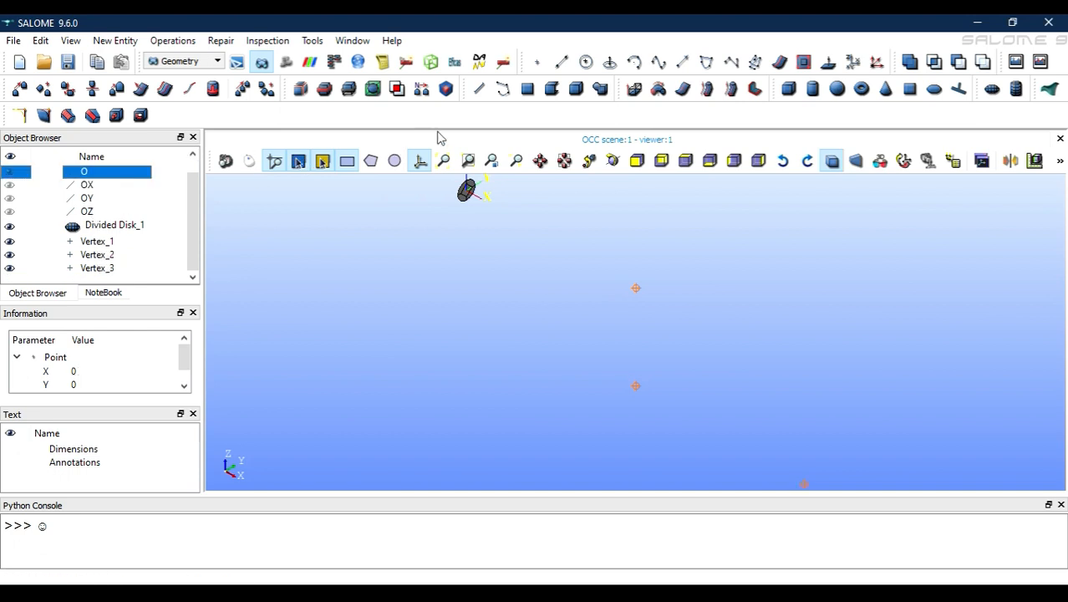
click(562, 63)
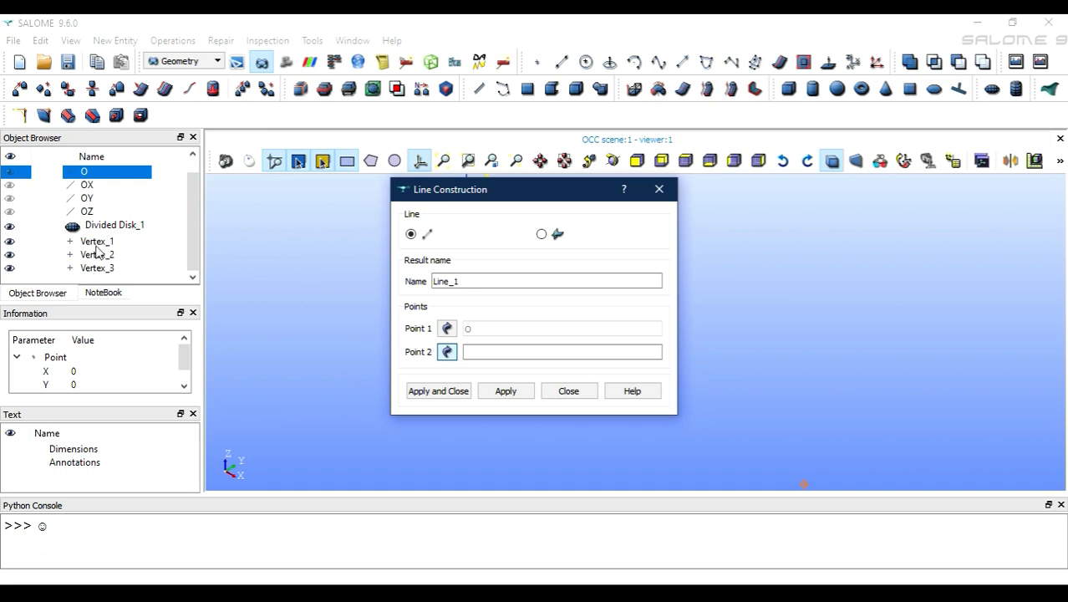
click(96, 242)
click(498, 392)
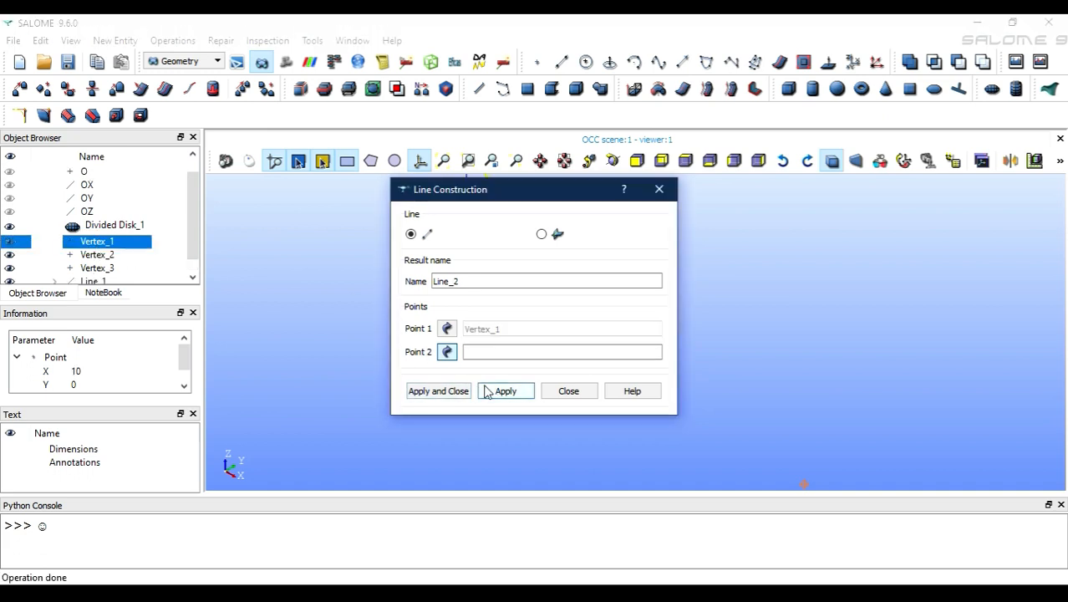
click(107, 255)
click(504, 390)
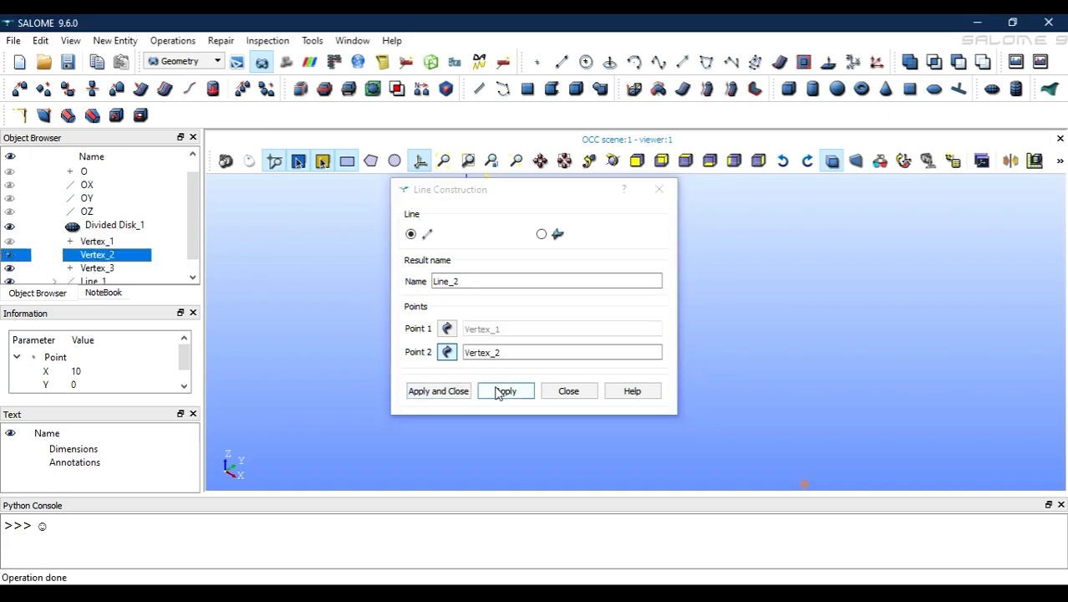
click(97, 268)
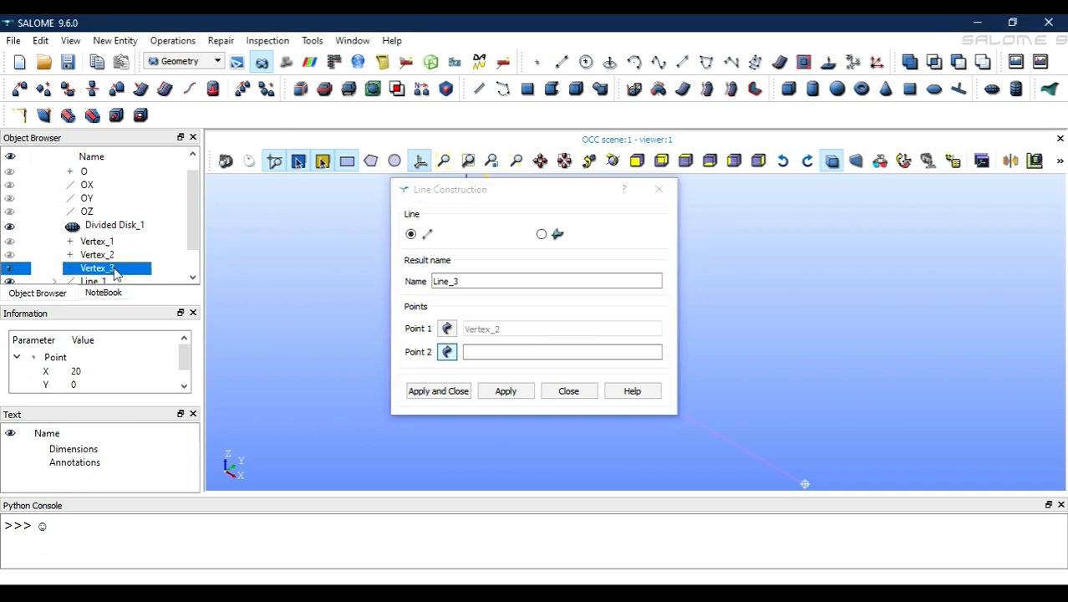
click(438, 390)
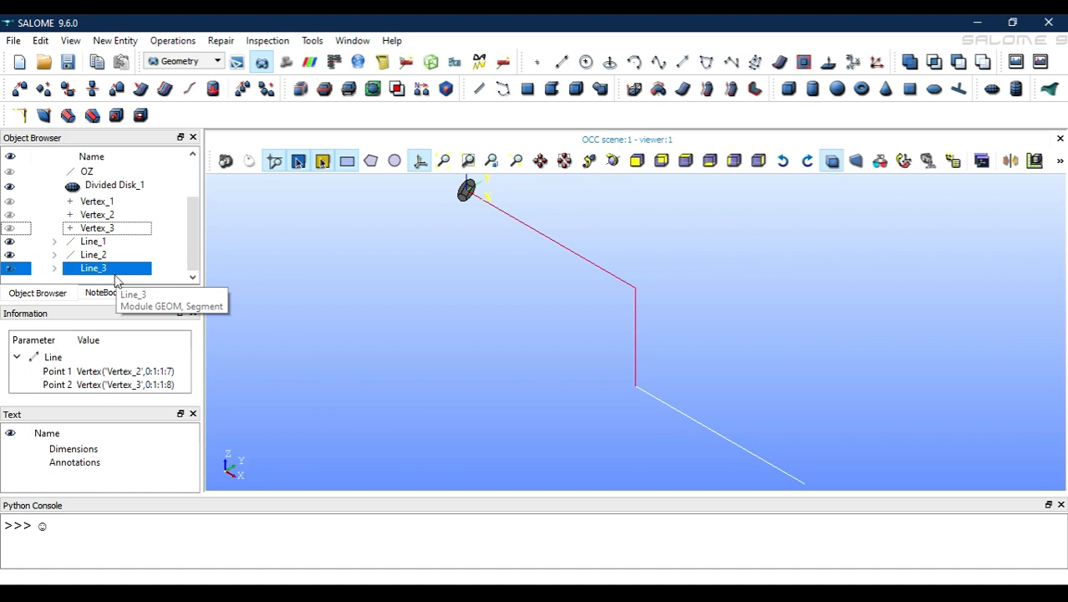
Step: Build a single wire from the edges Line_1, Line_2 and Line_3
click(103, 242)
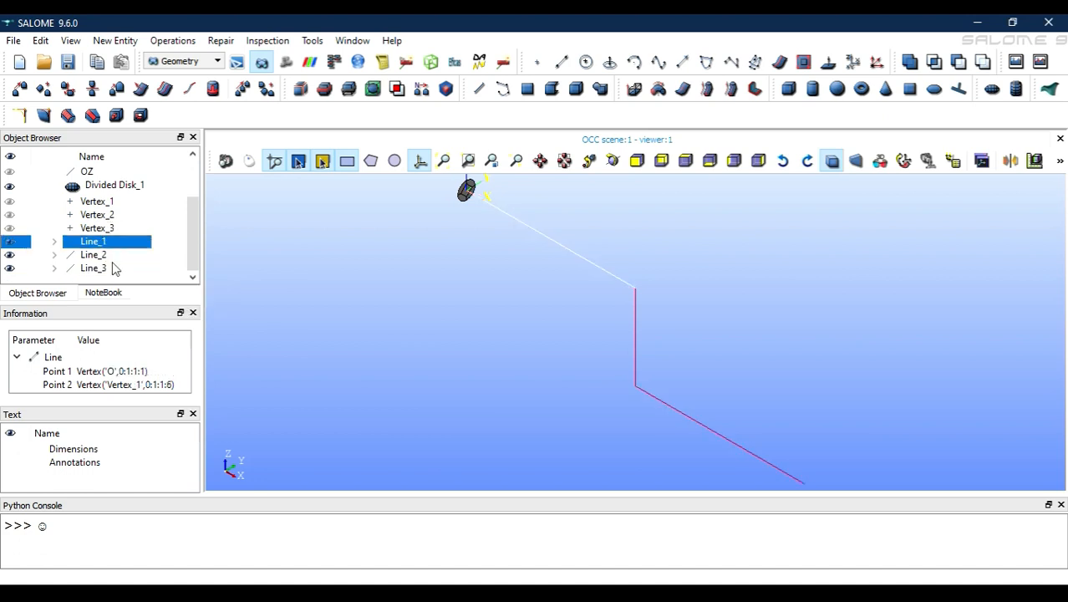
ctrl+click(112, 268)
ctrl+click(112, 255)
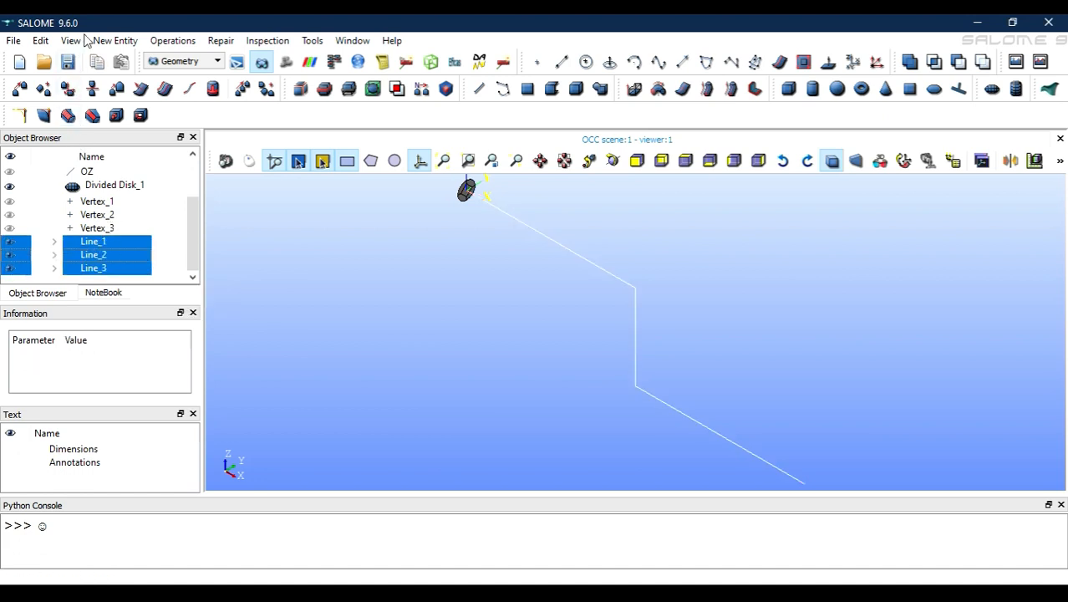
click(115, 40)
mouse_move(179, 216)
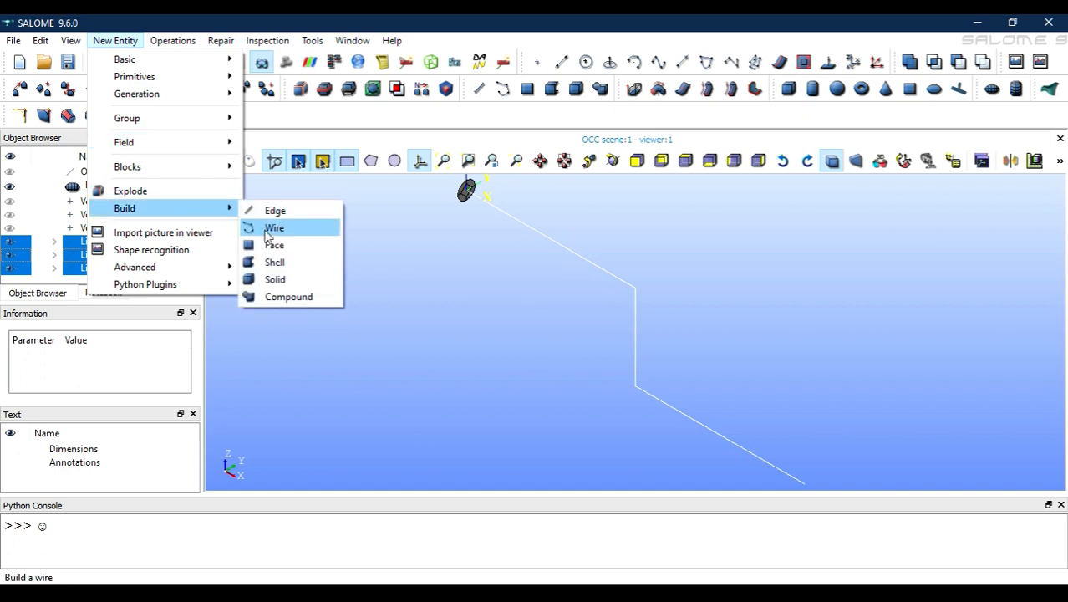
click(269, 226)
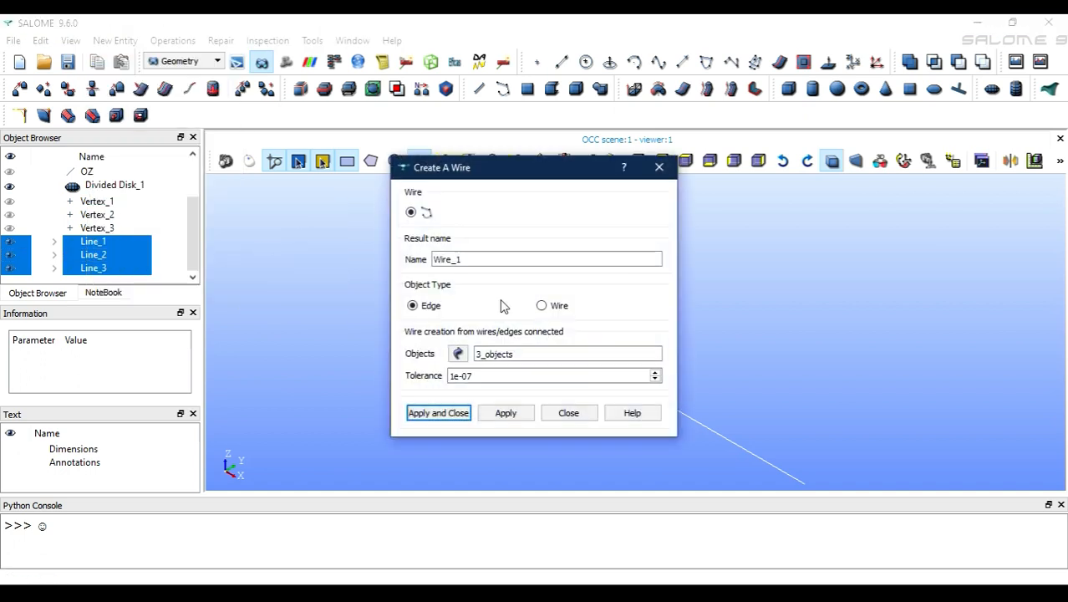
click(433, 413)
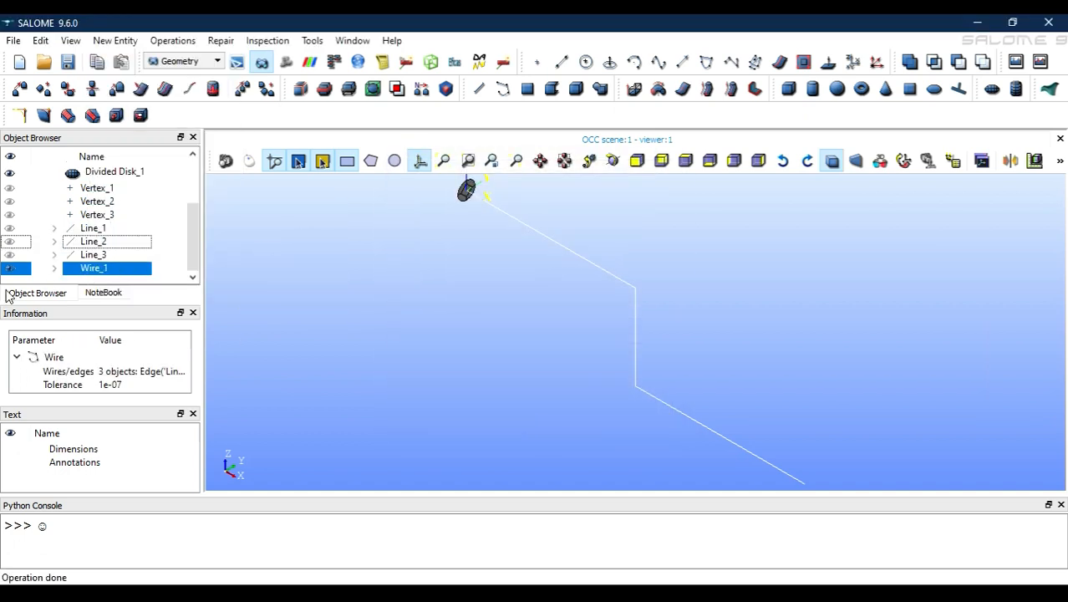
Step: Save the study as pipe_hex.hdf in D:\salome_tutorial, overwriting the existing file
click(67, 62)
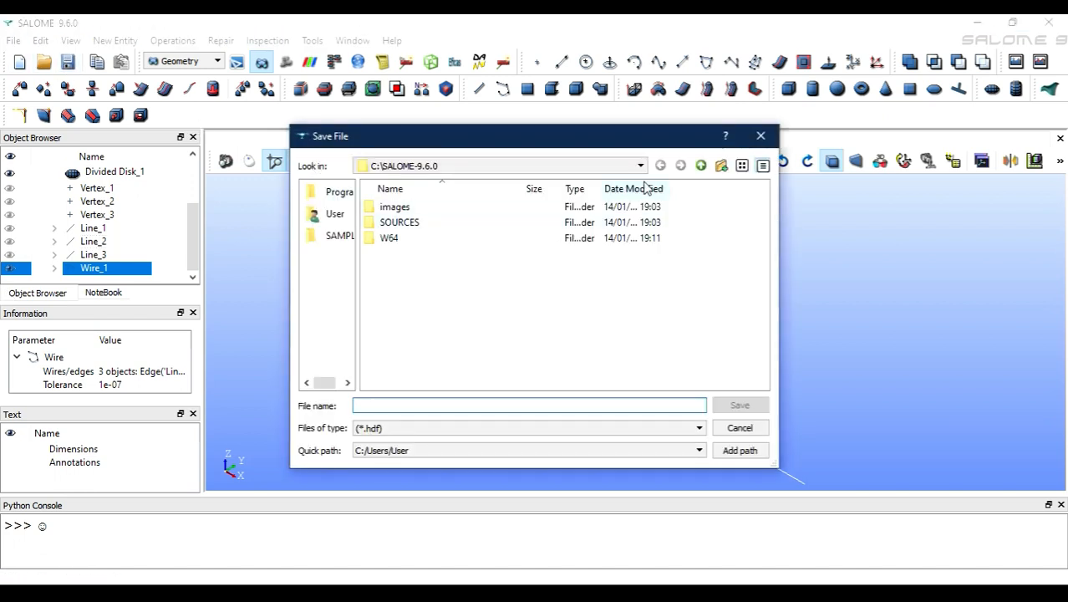
click(703, 165)
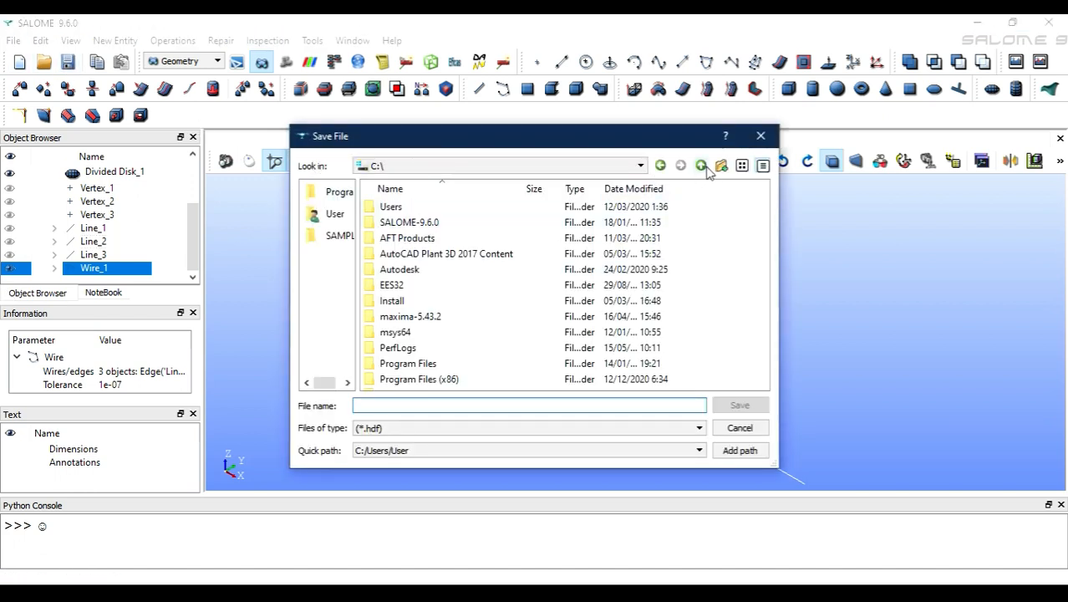
click(617, 166)
click(562, 209)
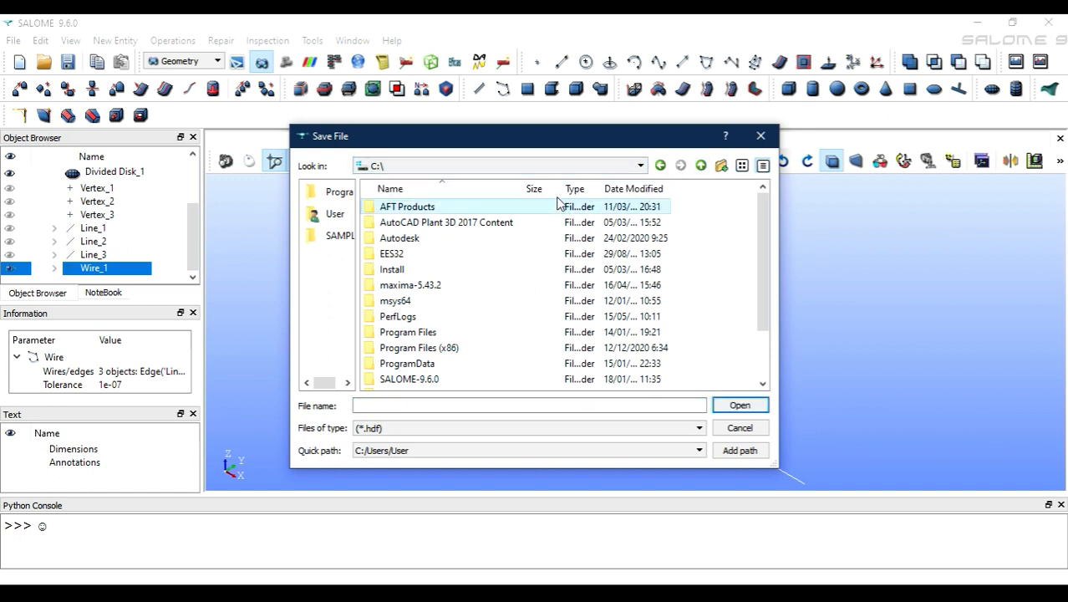
click(520, 170)
click(479, 195)
double_click(395, 223)
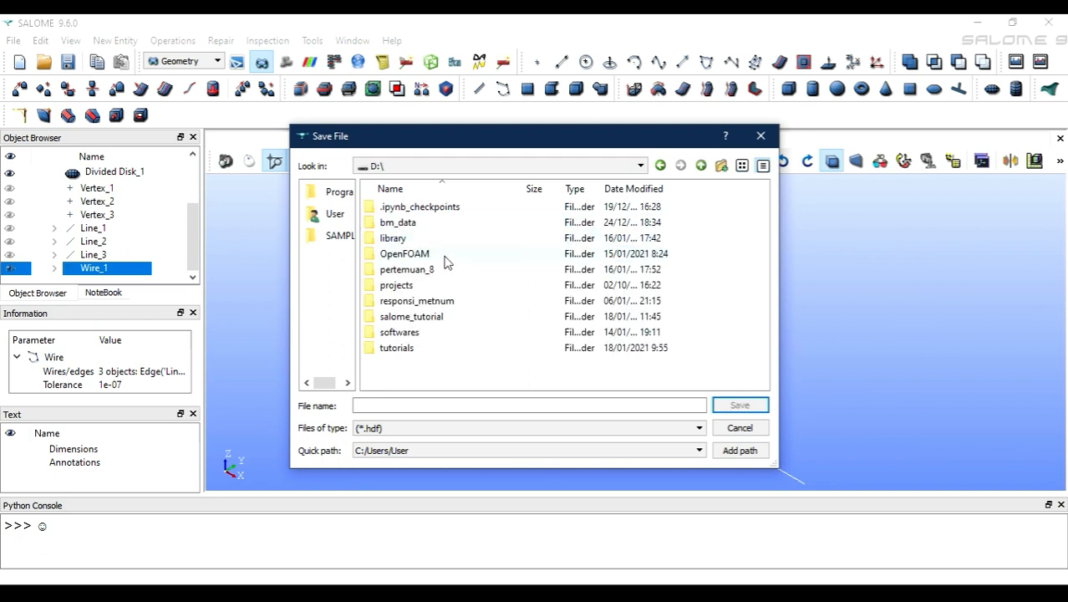
double_click(426, 317)
click(470, 404)
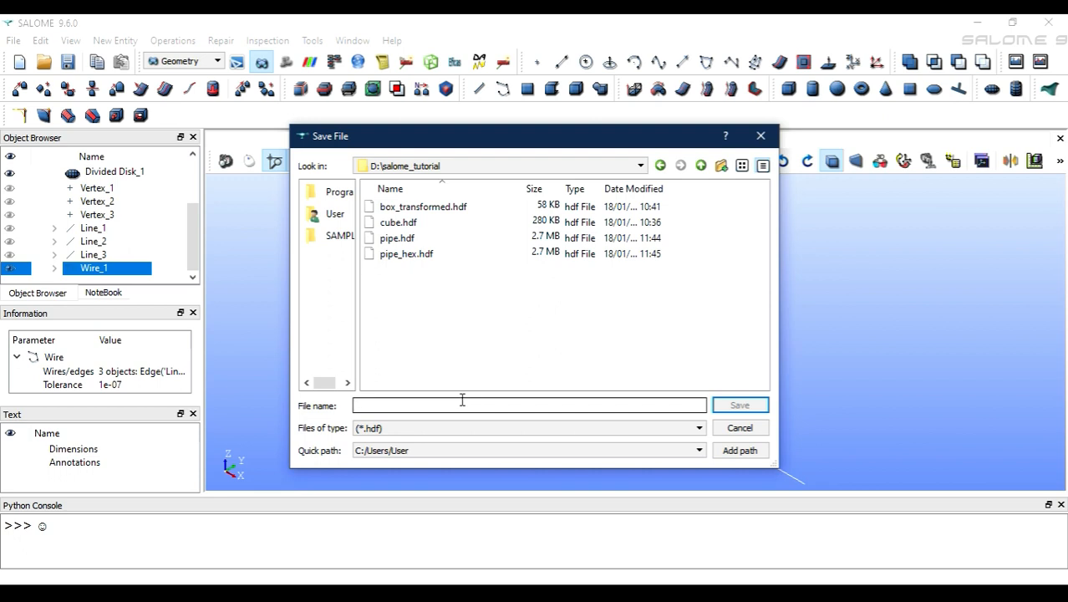
click(431, 255)
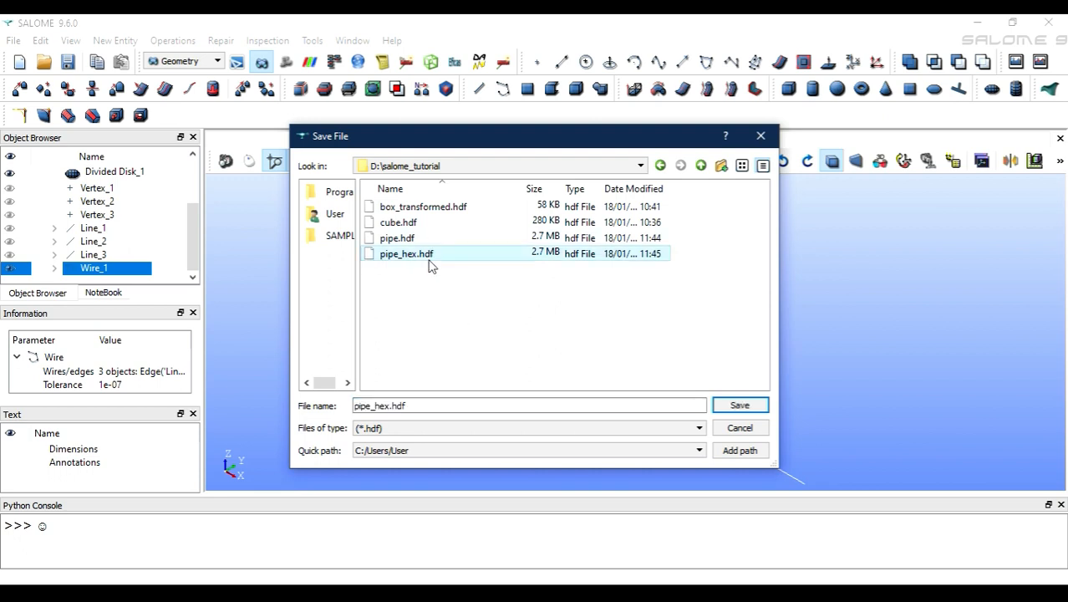
click(738, 405)
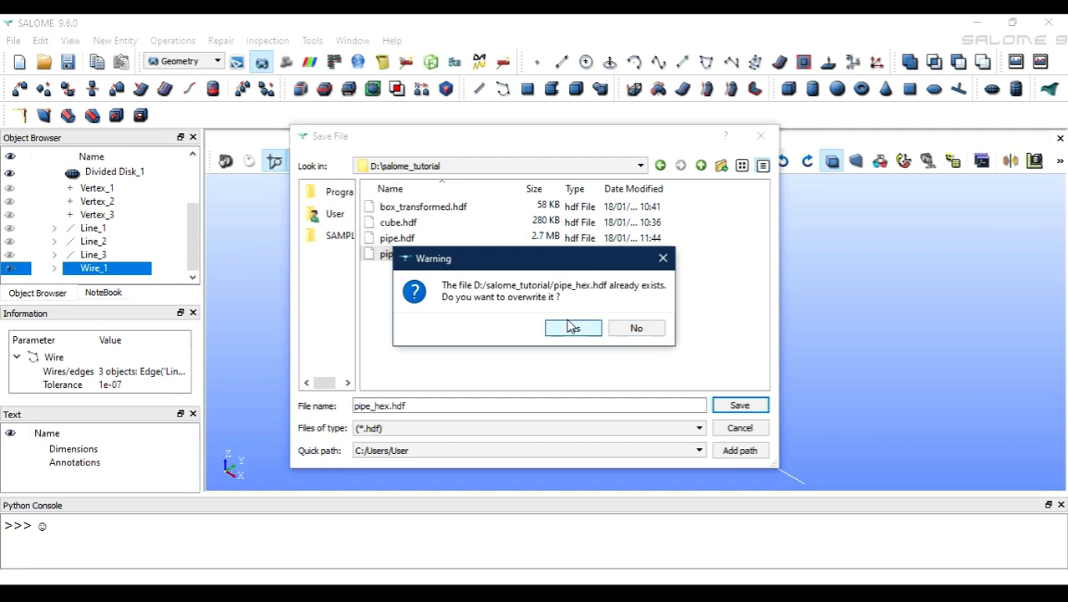
click(570, 326)
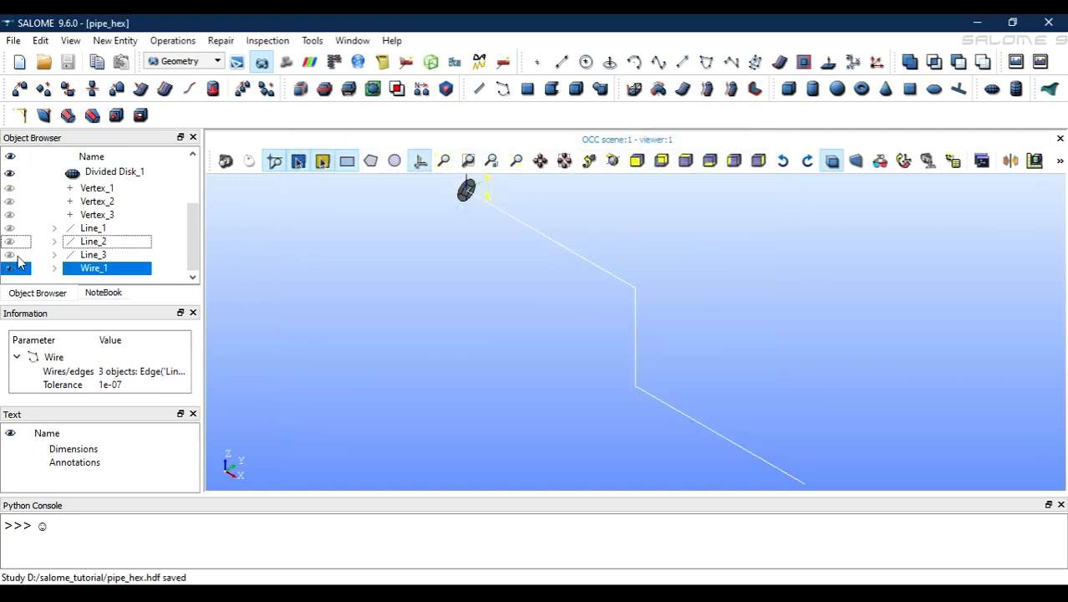
Step: Explode Wire_1 into its vertex sub-shapes
right_click(92, 268)
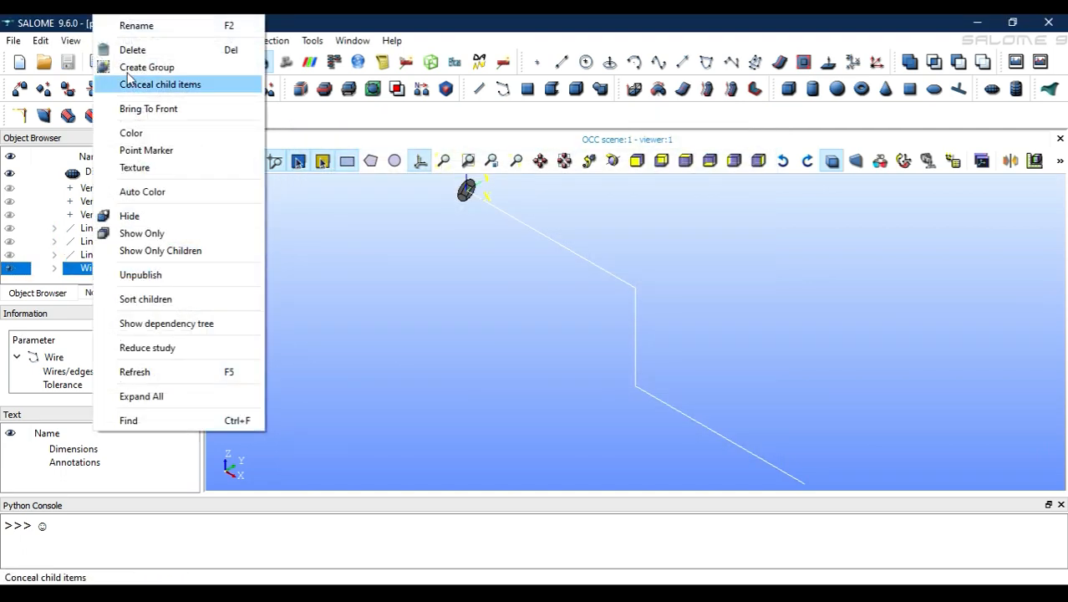
click(345, 20)
click(115, 40)
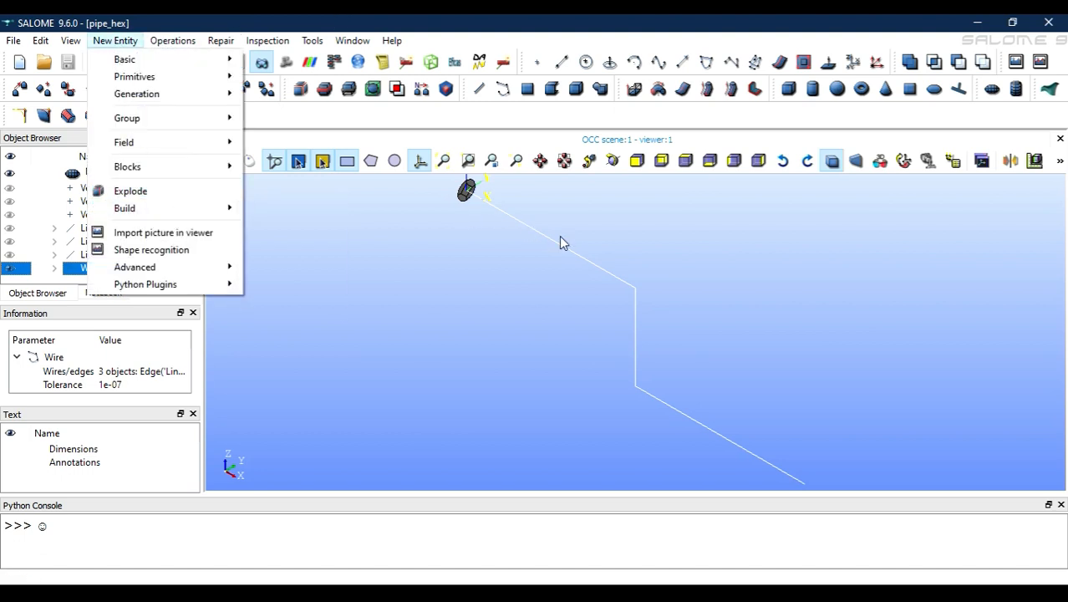
click(219, 192)
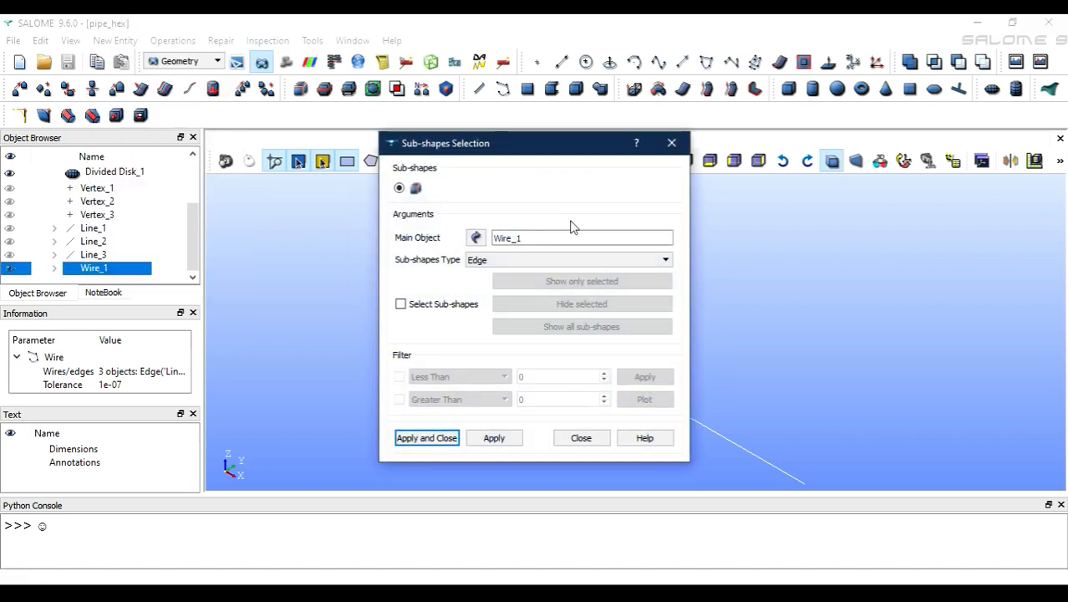
click(562, 260)
click(541, 285)
click(436, 440)
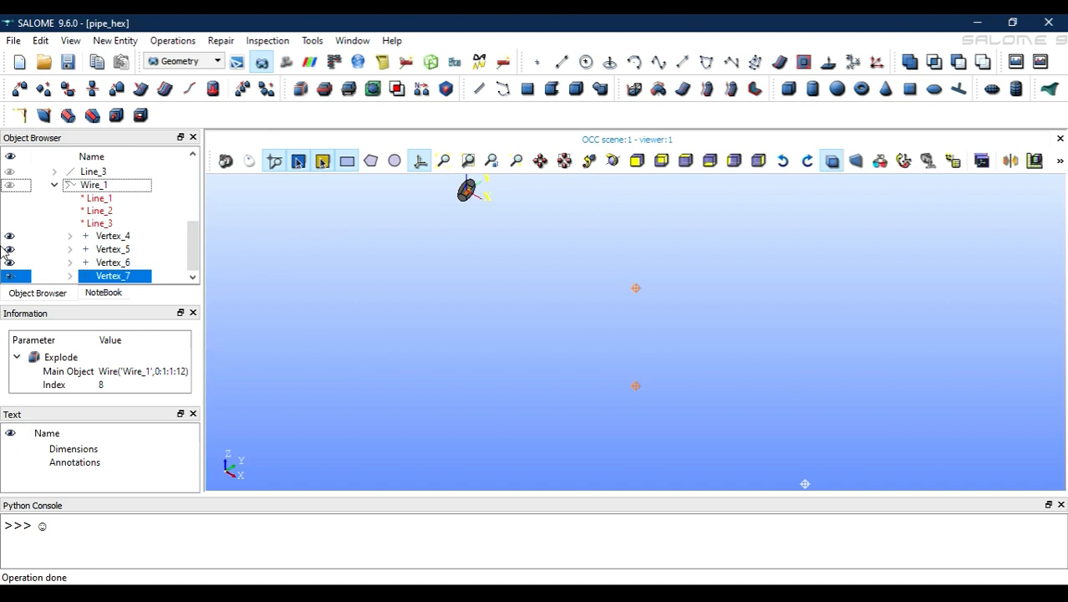
Step: Create a 1D fillet of radius 2 on Wire_1 at its upper corner vertex, keeping the dialog available for another fillet
click(10, 187)
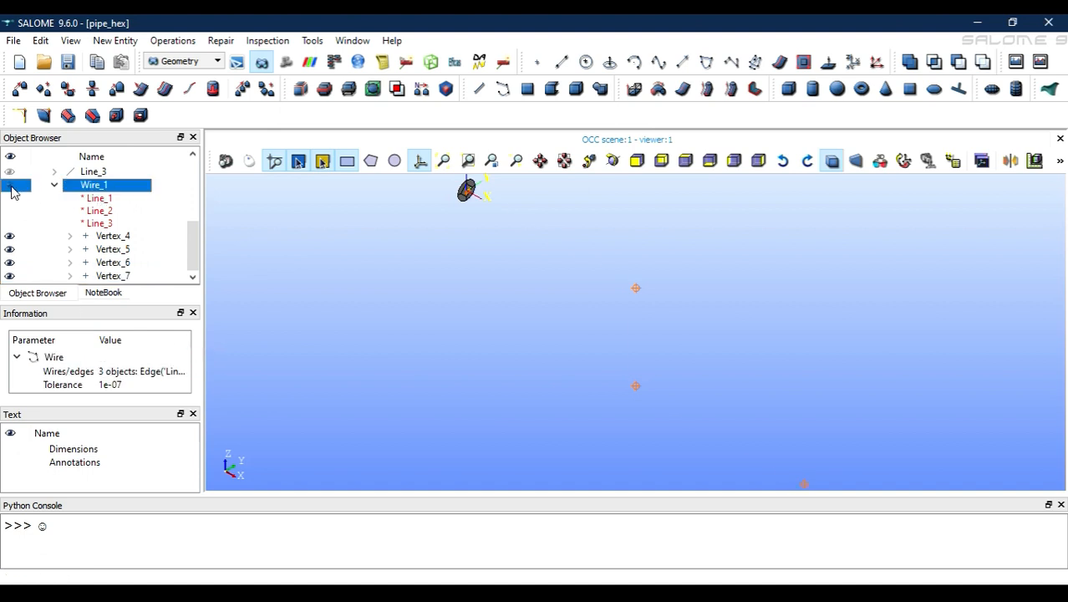
click(23, 117)
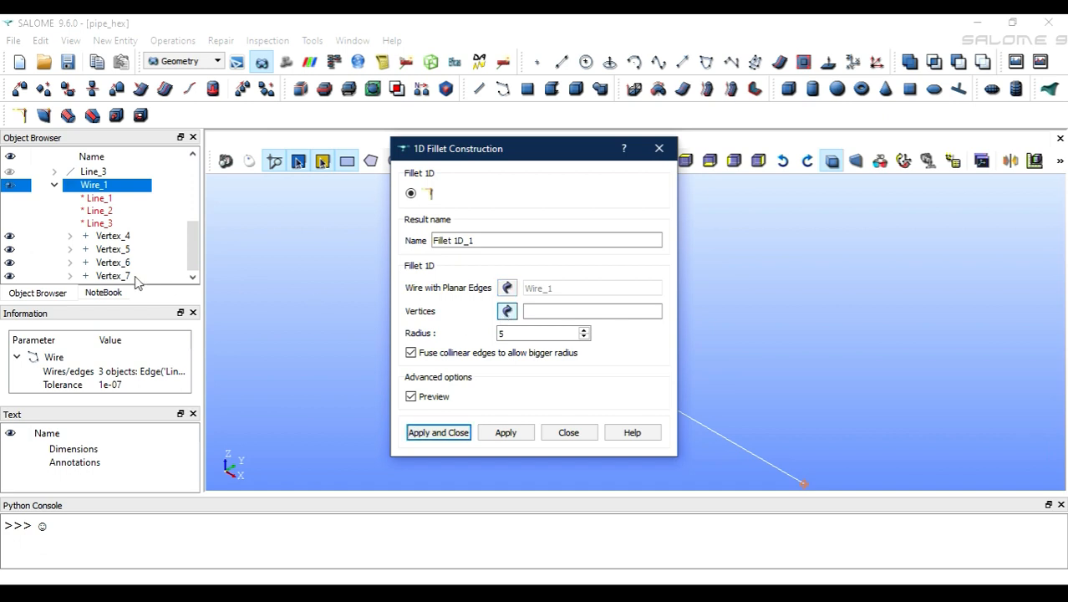
drag(444, 156, 240, 108)
scroll(637, 287, up, 2)
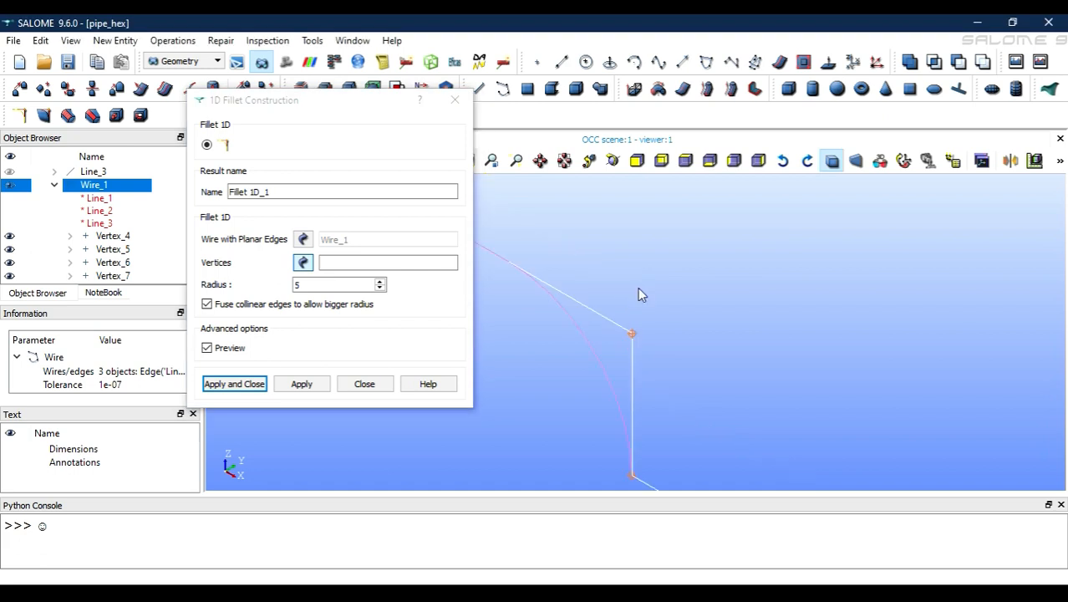
click(633, 332)
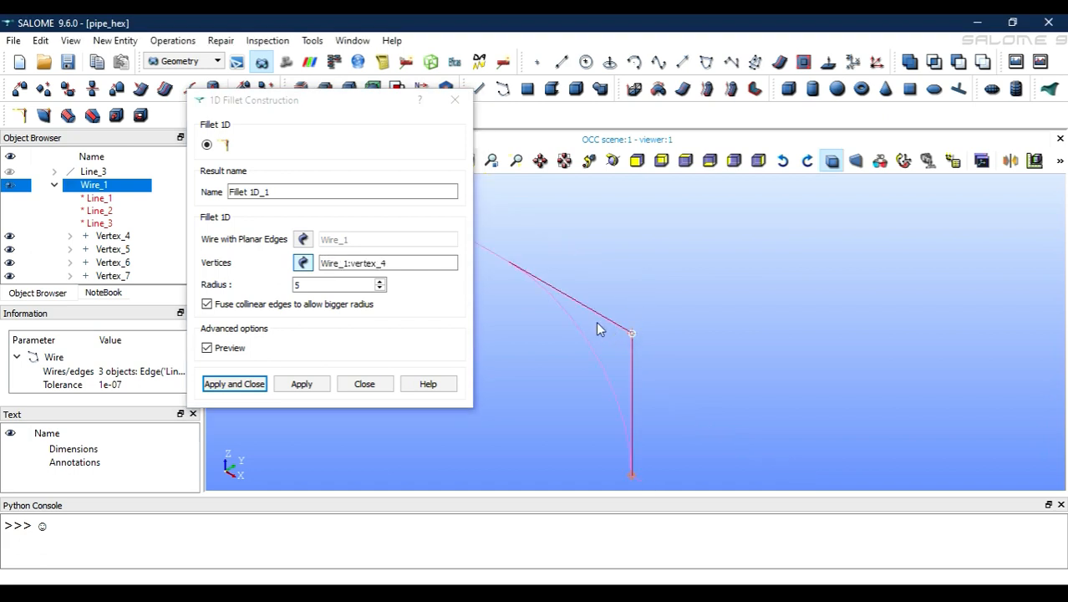
click(310, 284)
key(BackSpace)
text(2)
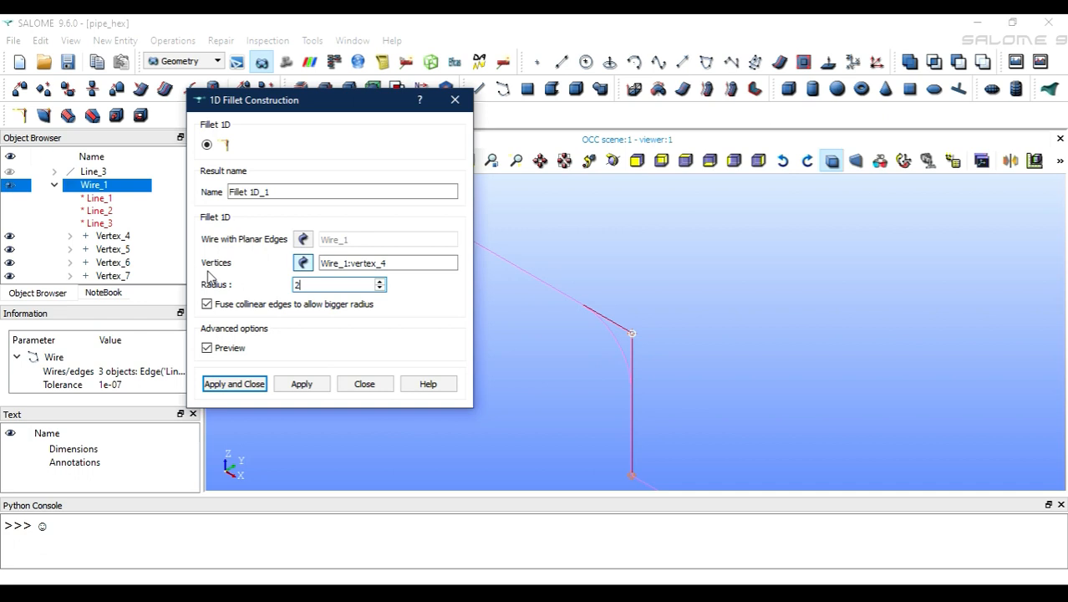
click(309, 389)
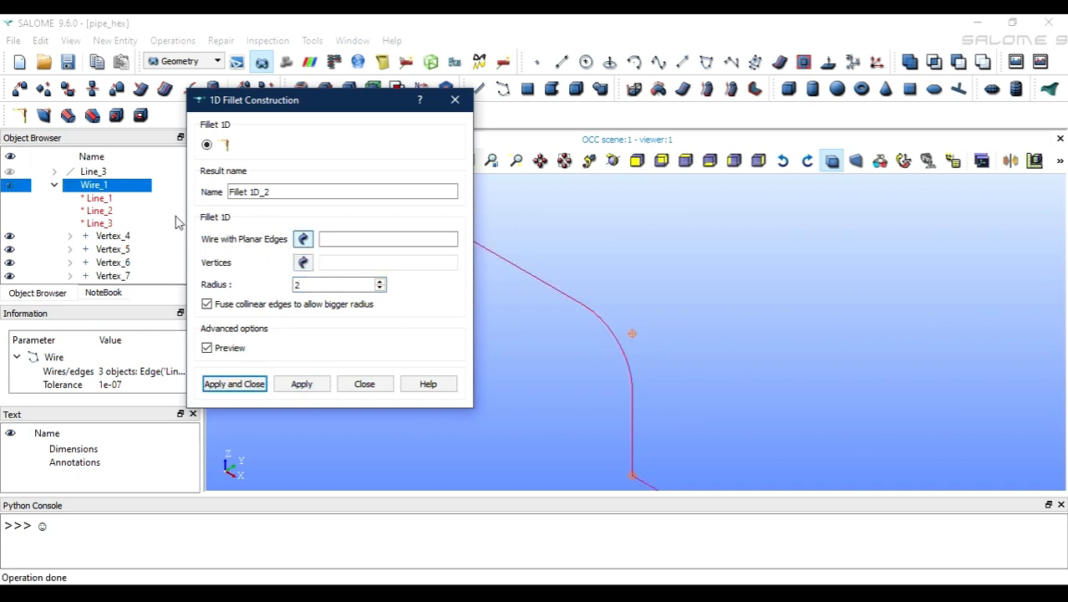
Step: Create a second 1D fillet of radius 3 at the lower corner vertex of Fillet 1D_1
click(303, 240)
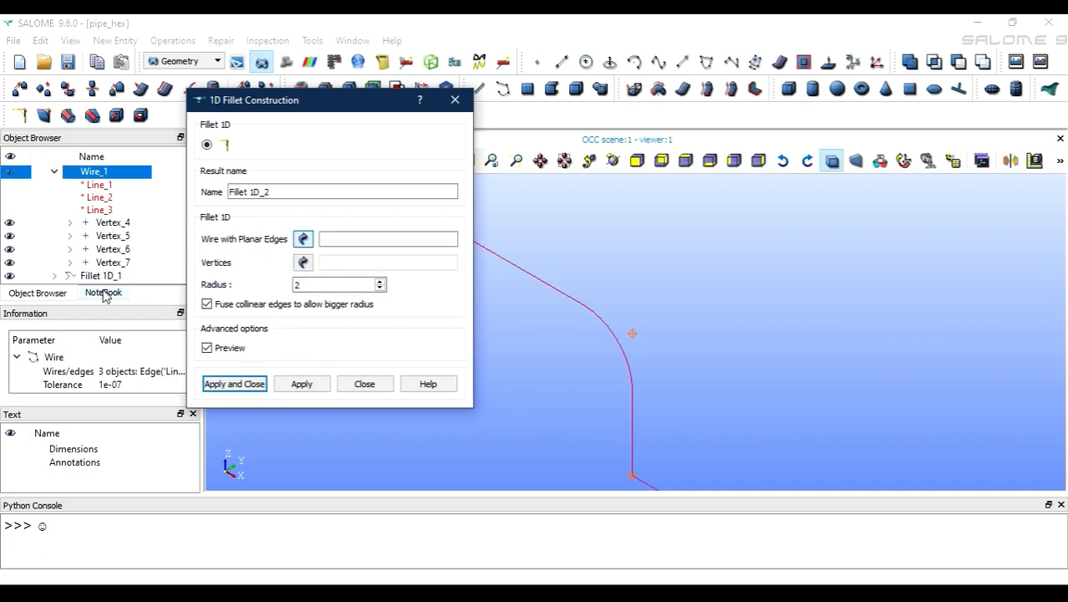
click(101, 277)
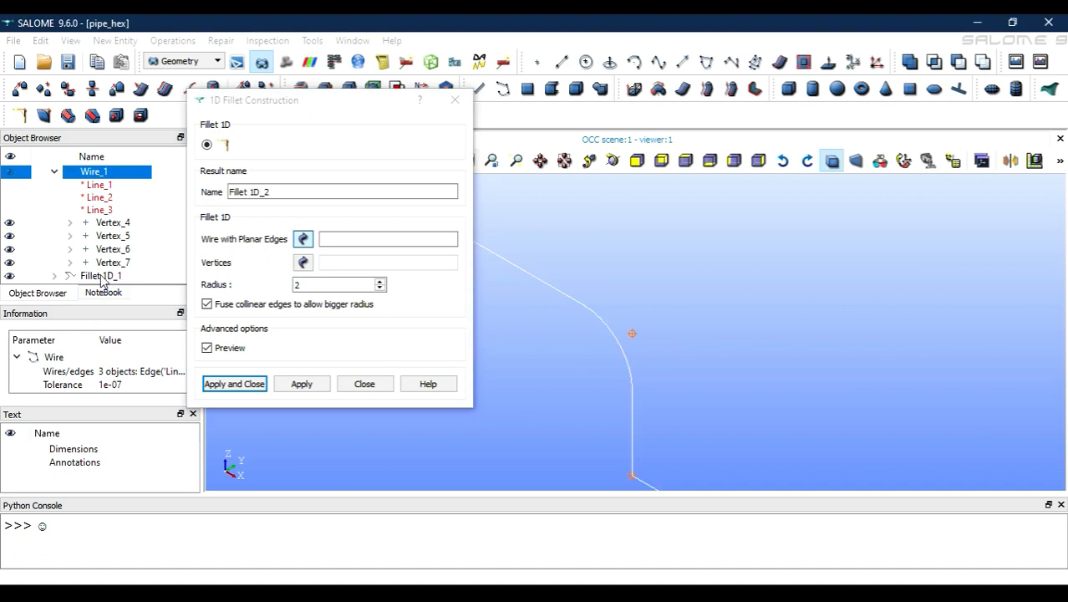
click(305, 285)
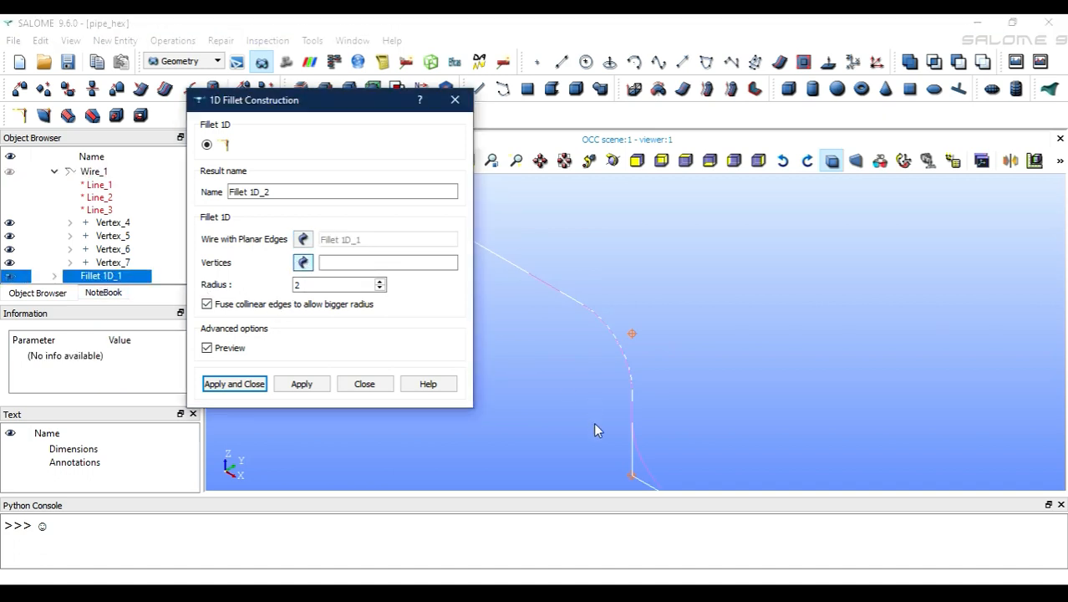
click(632, 475)
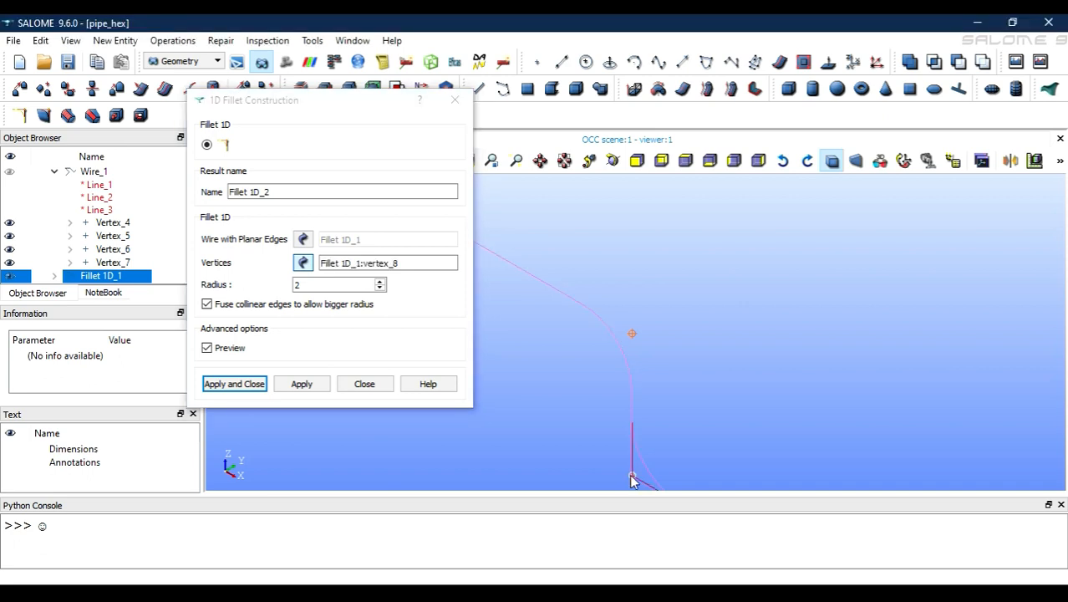
click(357, 285)
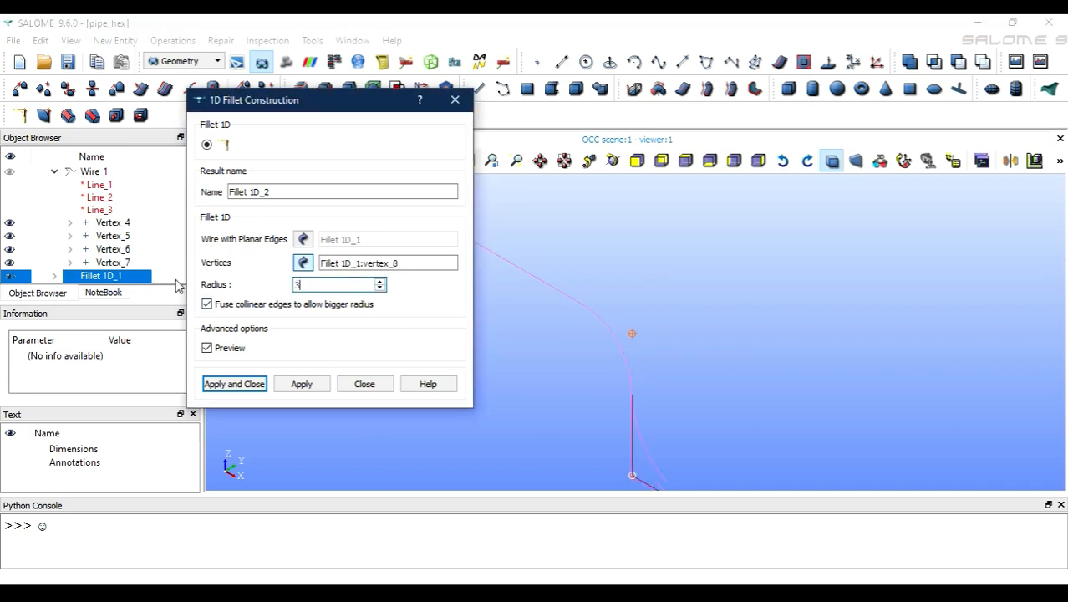
click(236, 384)
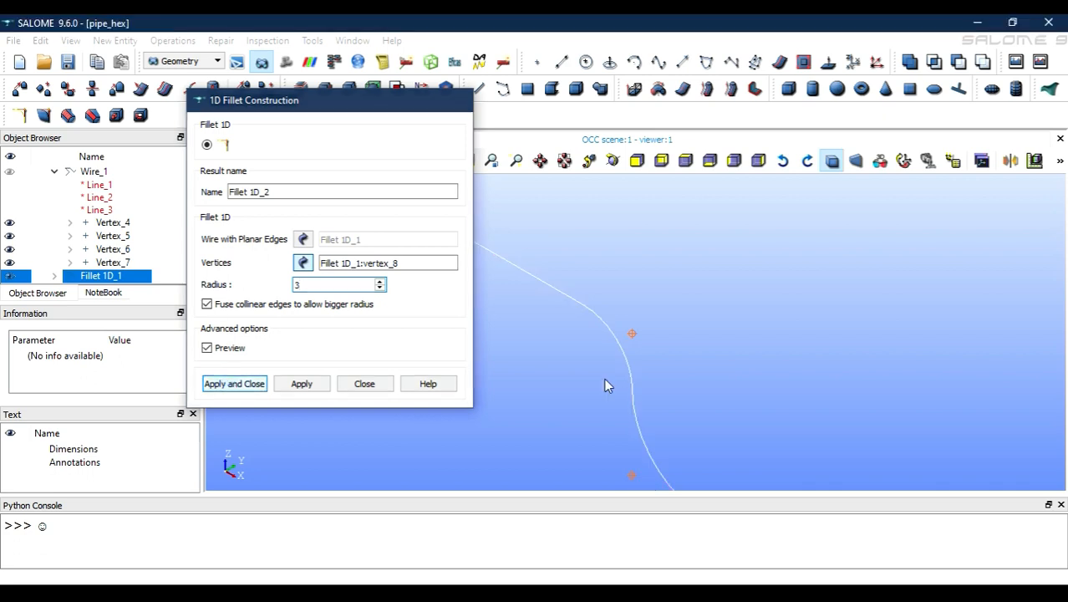
Step: Extrude Divided Disk_1 along the path Fillet 1D_2 to build the pipe, and save the study
click(732, 161)
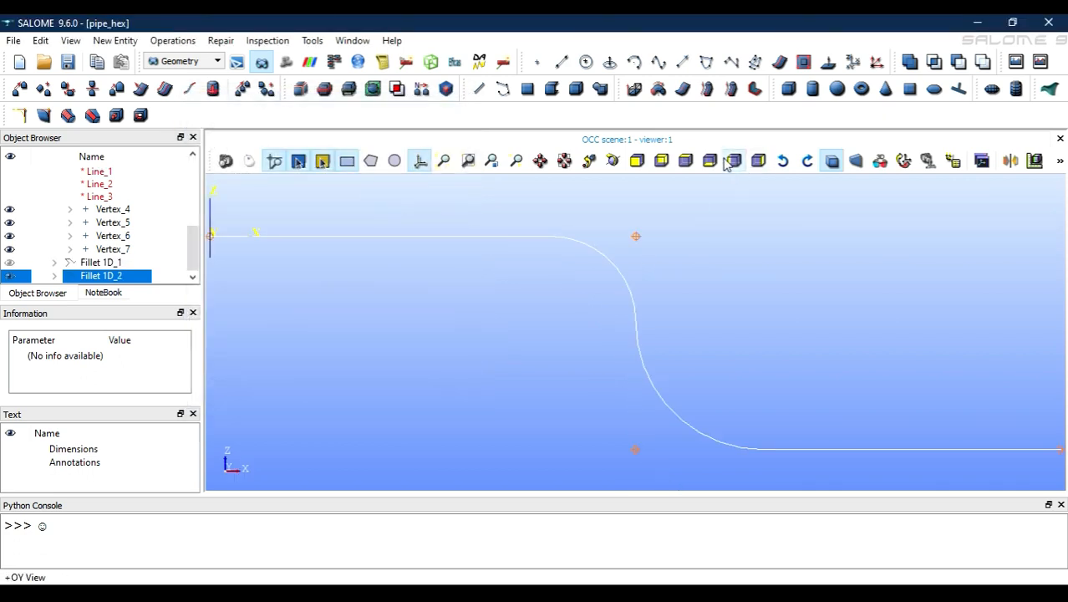
scroll(681, 278, down, 2)
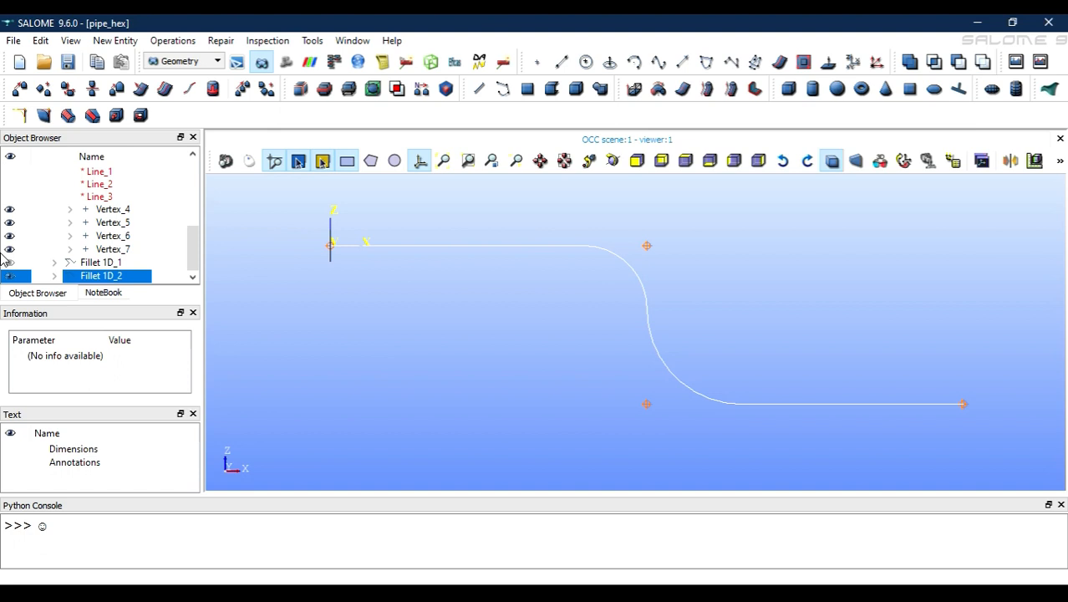
scroll(351, 248, up, 2)
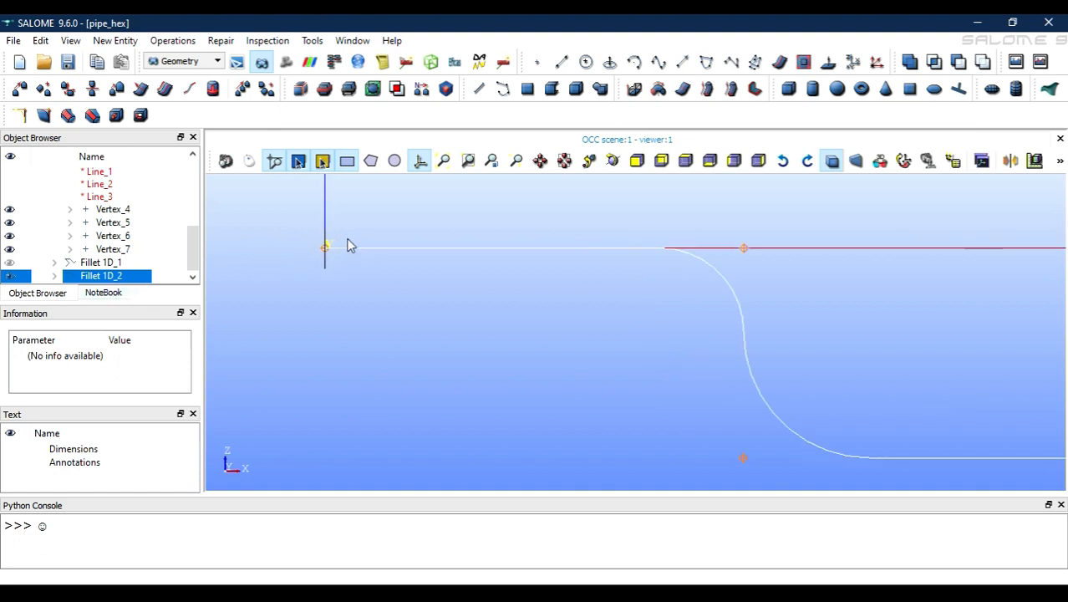
scroll(349, 245, down, 1)
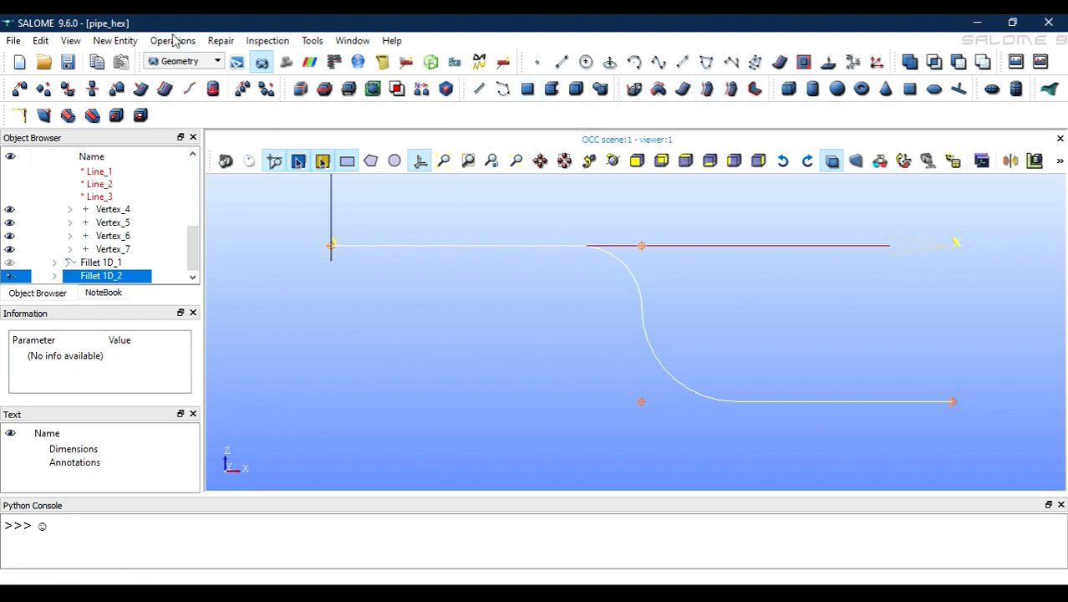
click(117, 40)
mouse_move(186, 93)
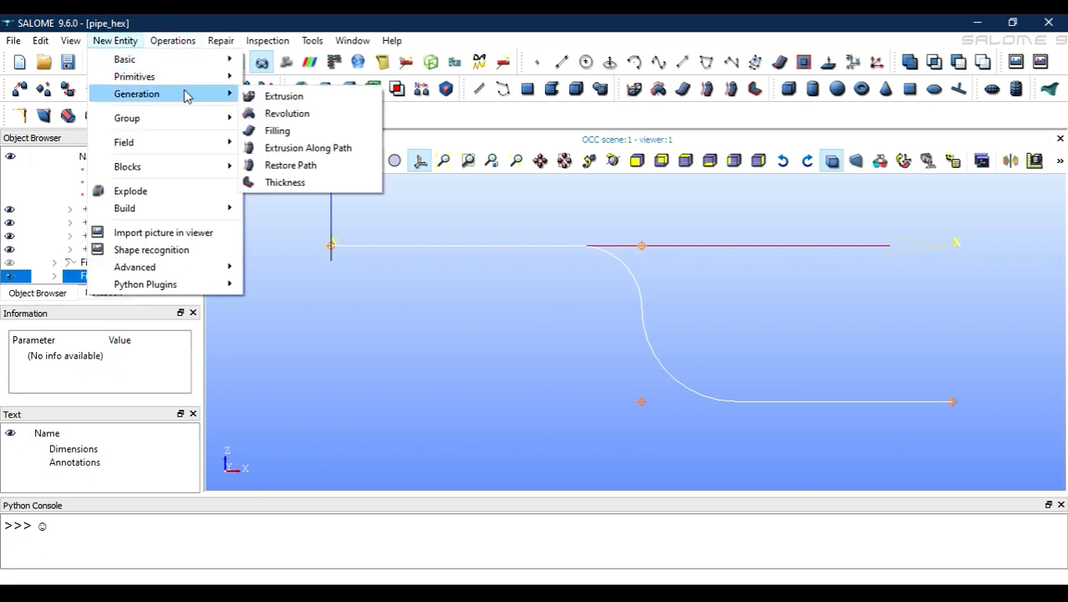
click(305, 149)
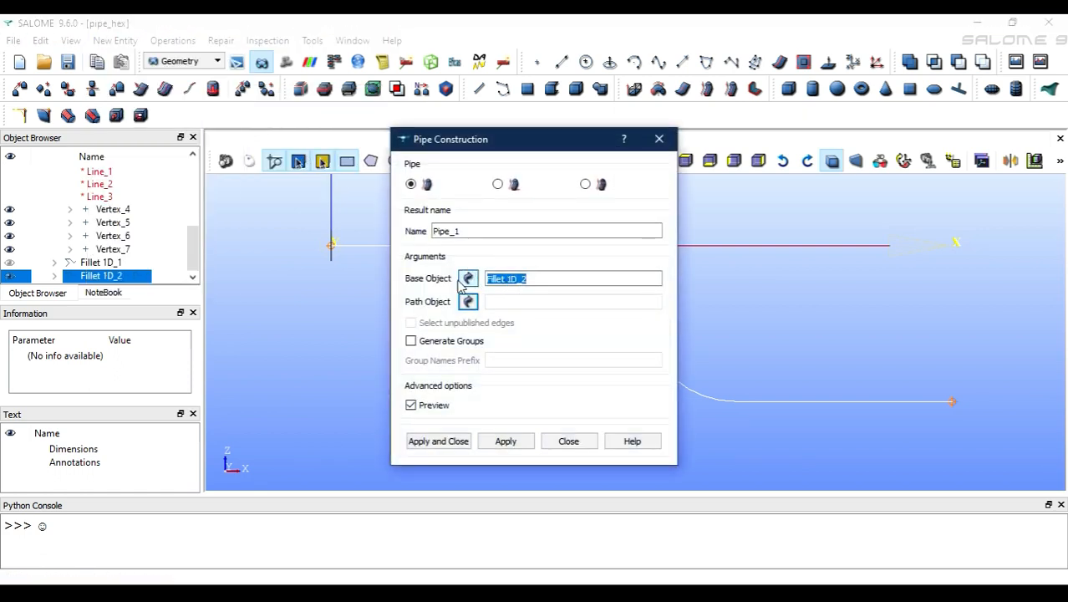
click(462, 277)
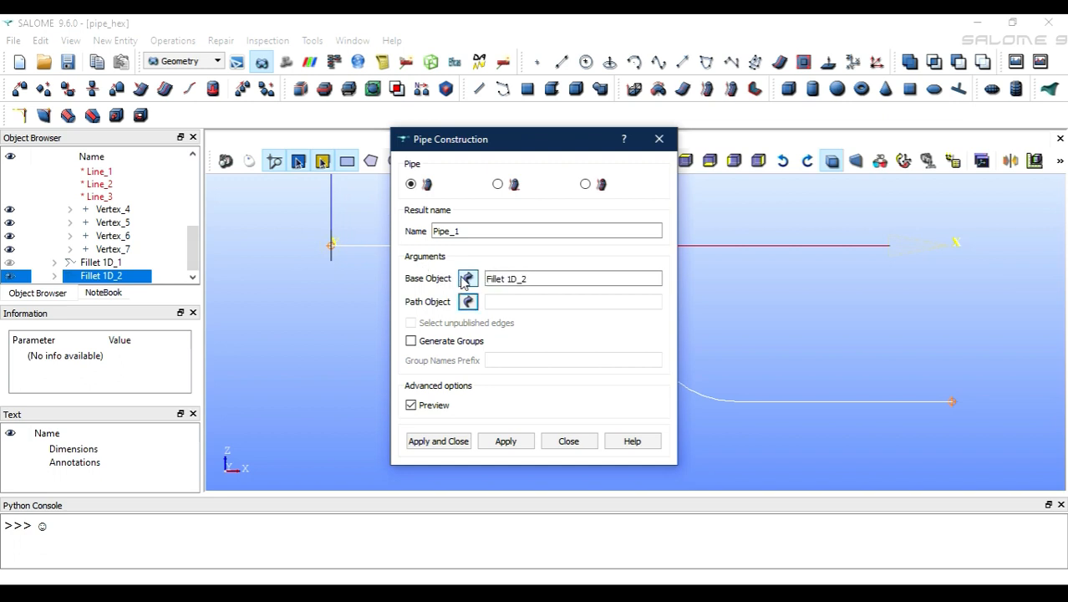
scroll(122, 228, up, 3)
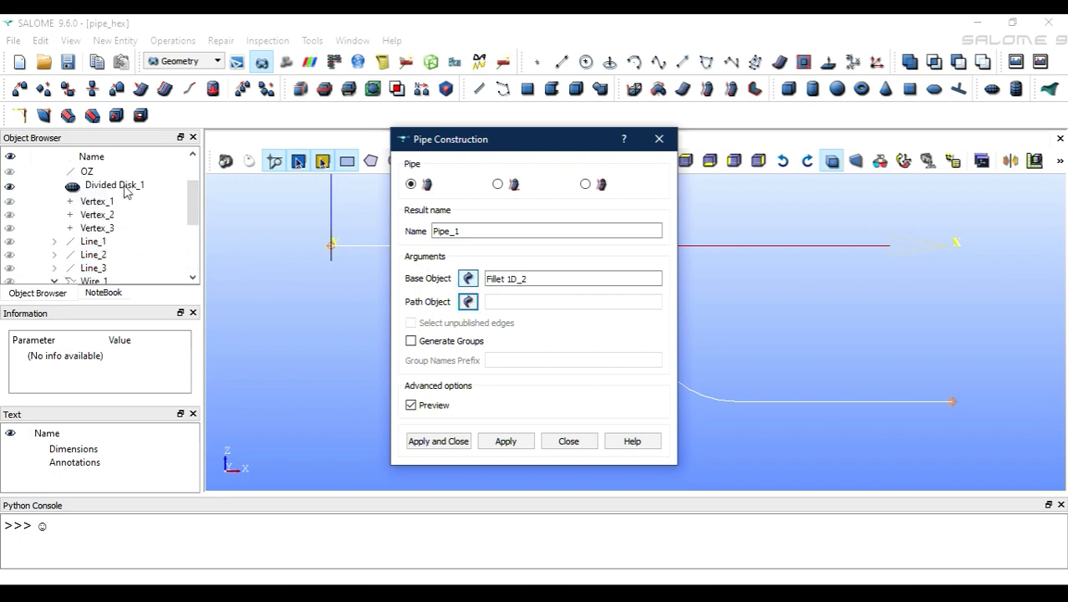
click(124, 187)
click(468, 300)
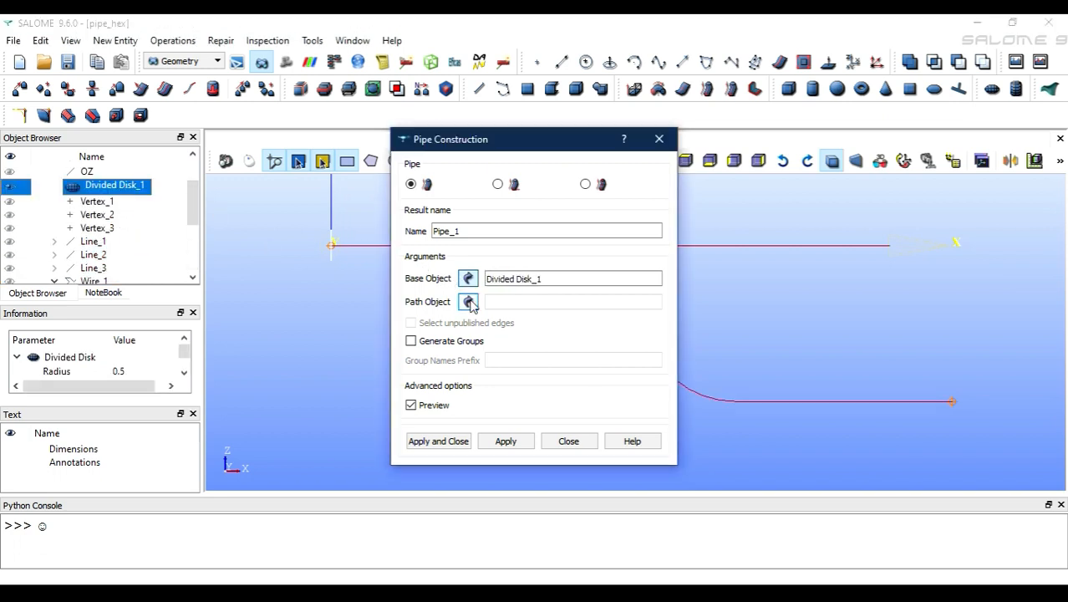
scroll(114, 264, down, 3)
click(108, 275)
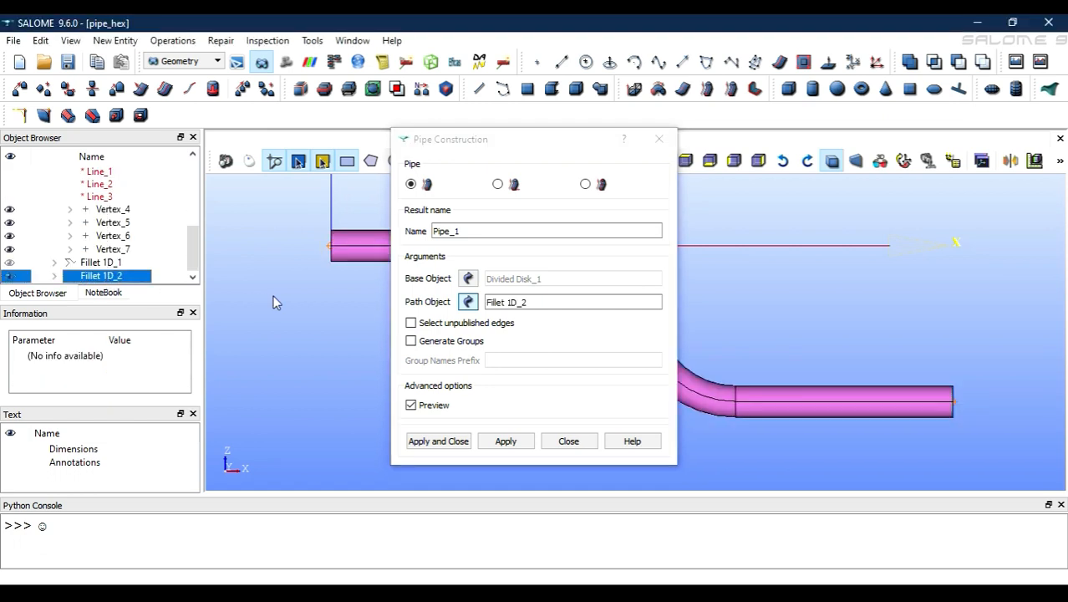
drag(209, 106, 438, 82)
click(337, 372)
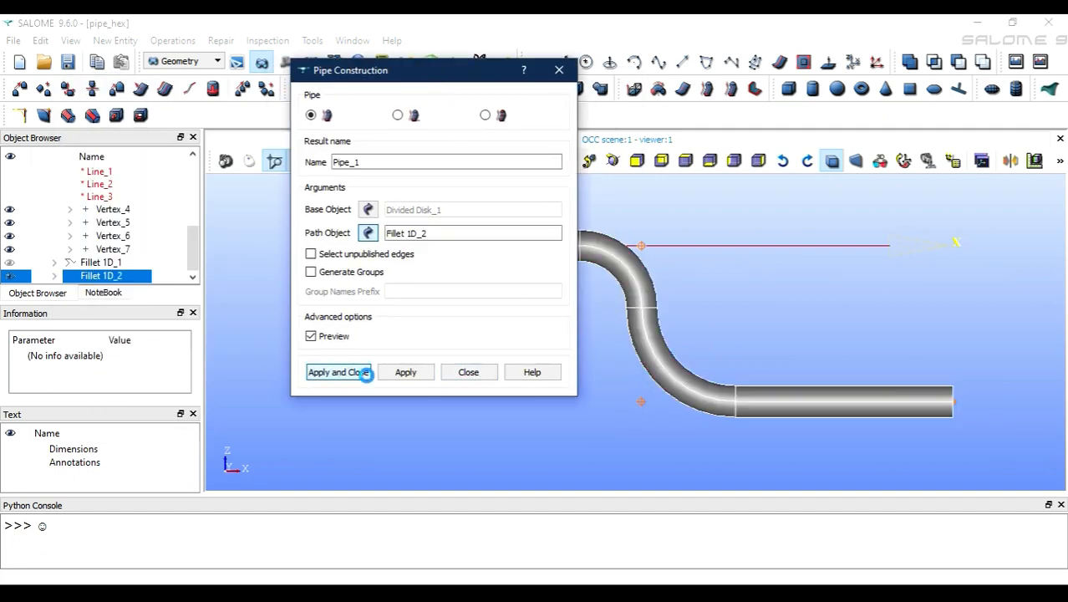
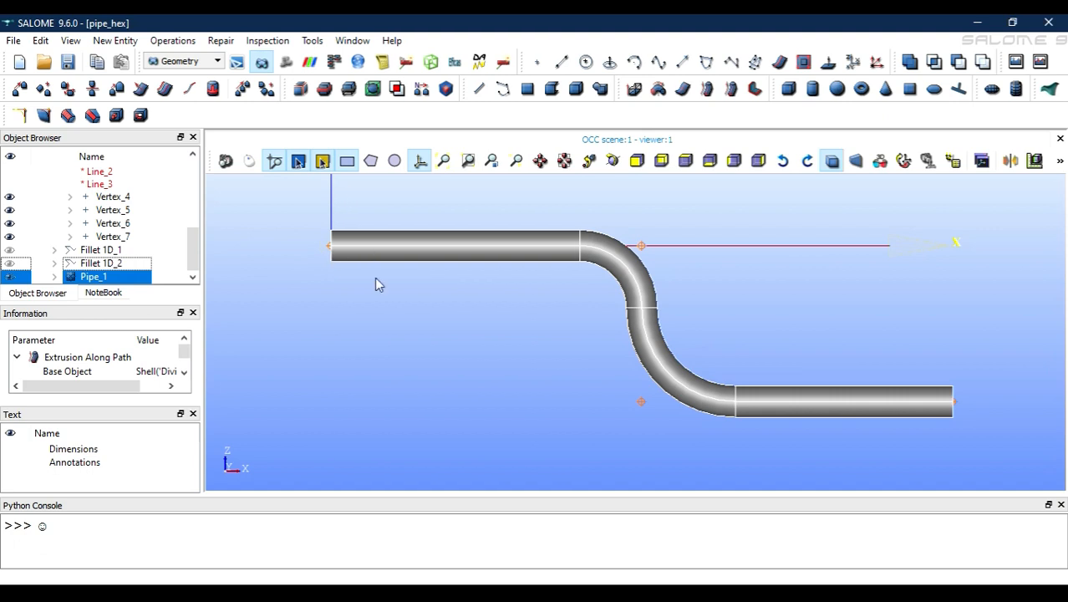
click(68, 62)
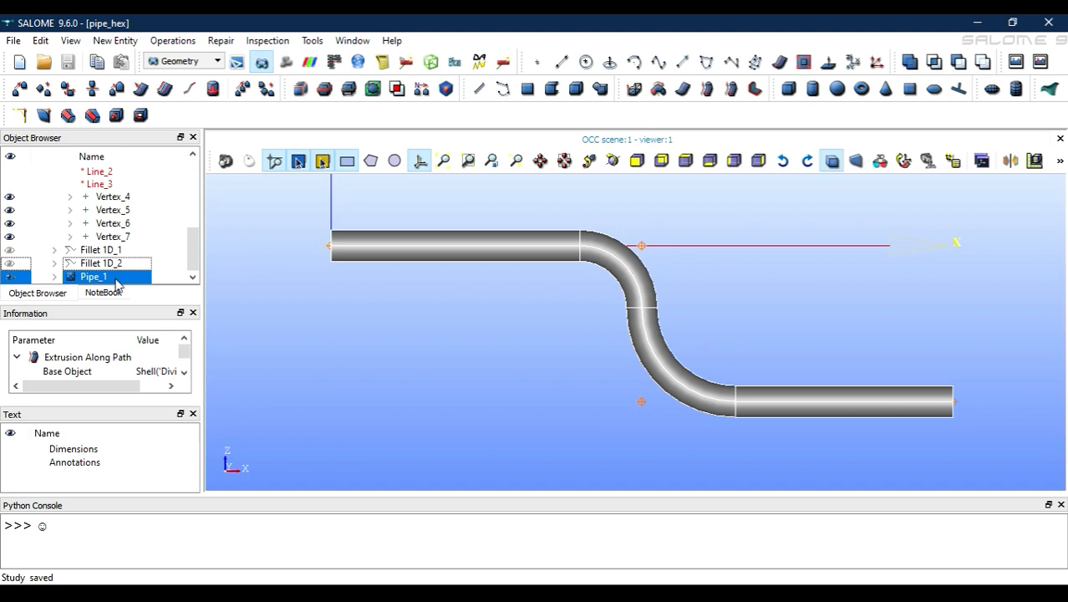
Step: Set up an Explode of Pipe_1 with Face as the sub-shape type and sub-shape selection enabled
click(109, 40)
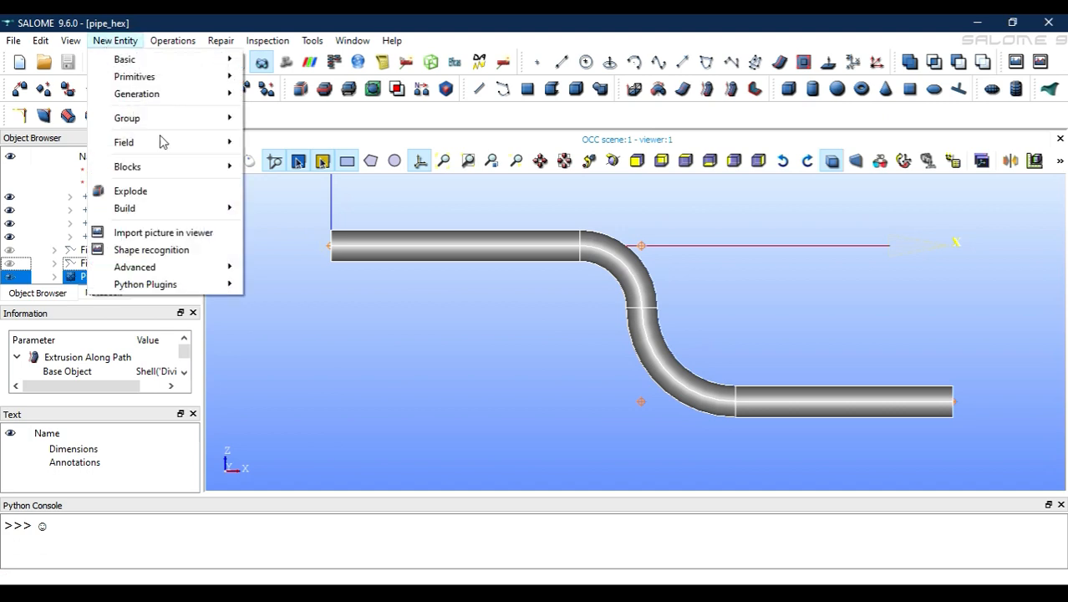
click(193, 201)
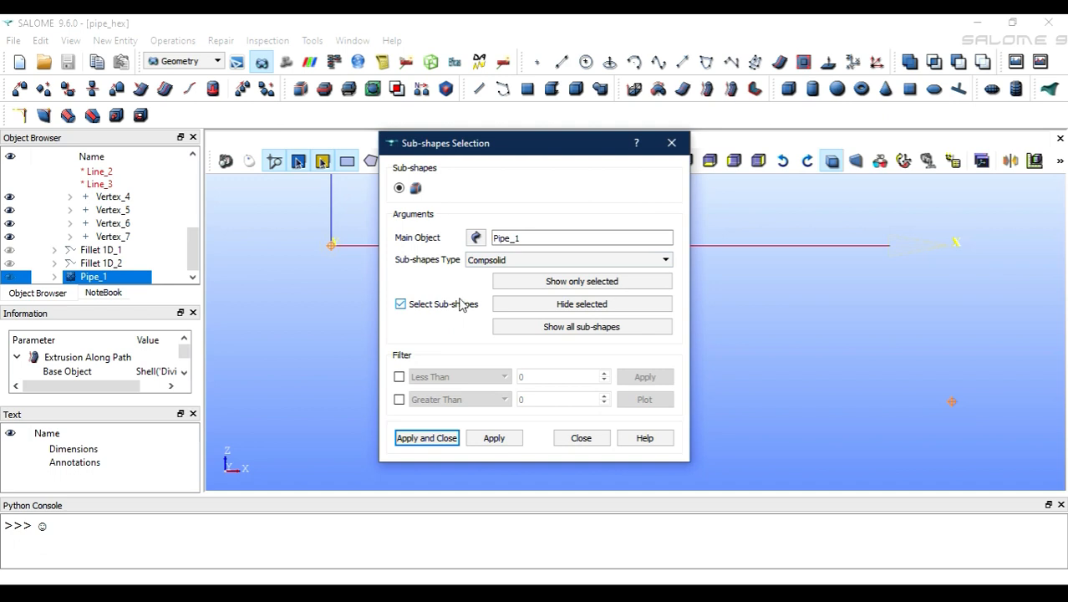
mouse_move(560, 147)
mouse_down()
mouse_move(317, 139)
mouse_move(558, 132)
mouse_up()
click(535, 247)
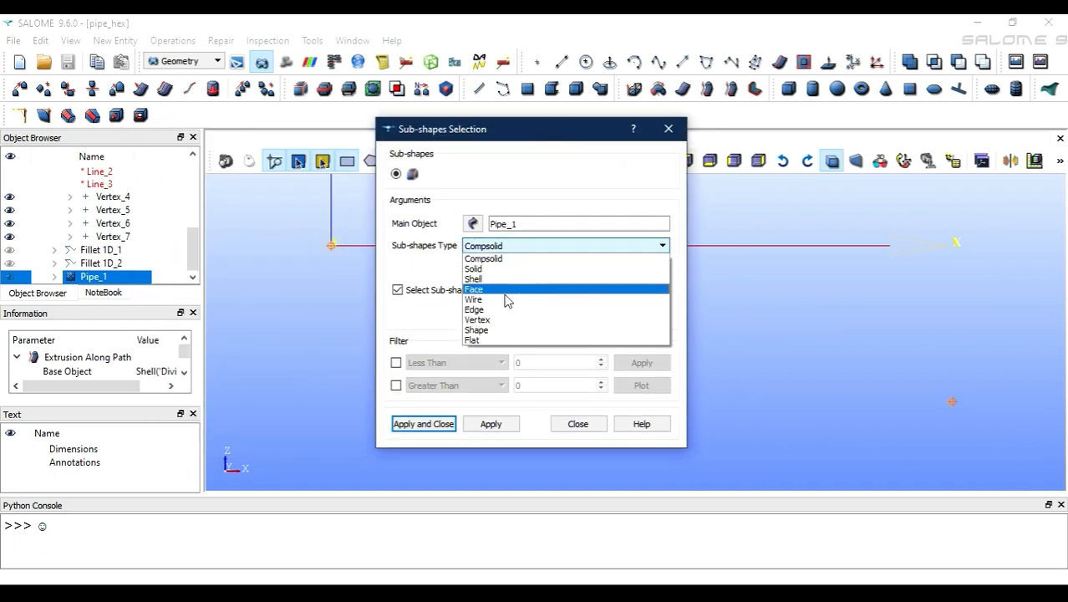
click(493, 290)
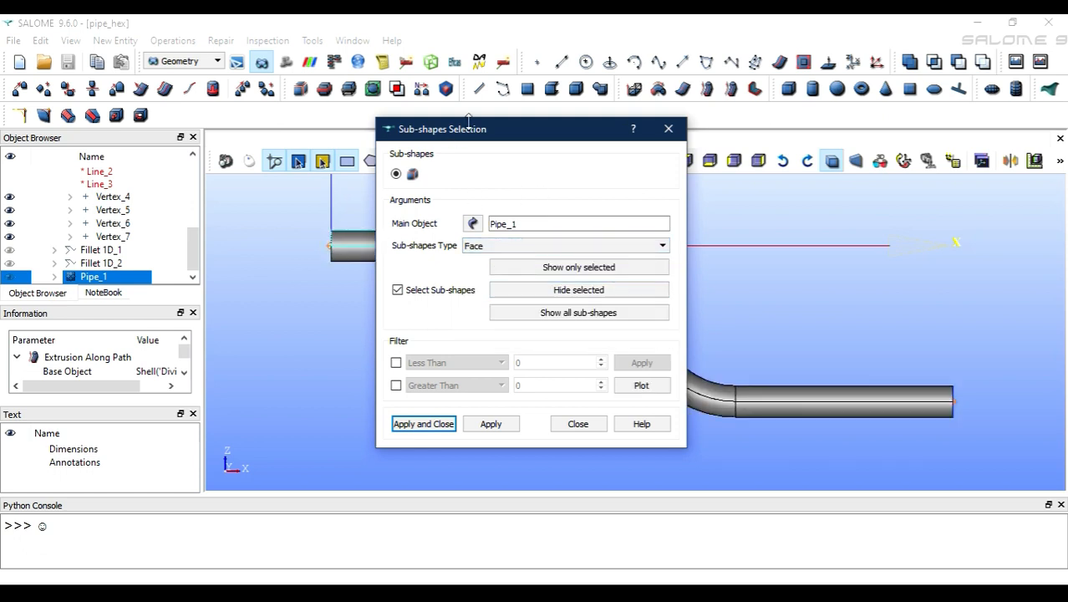
drag(564, 133, 659, 212)
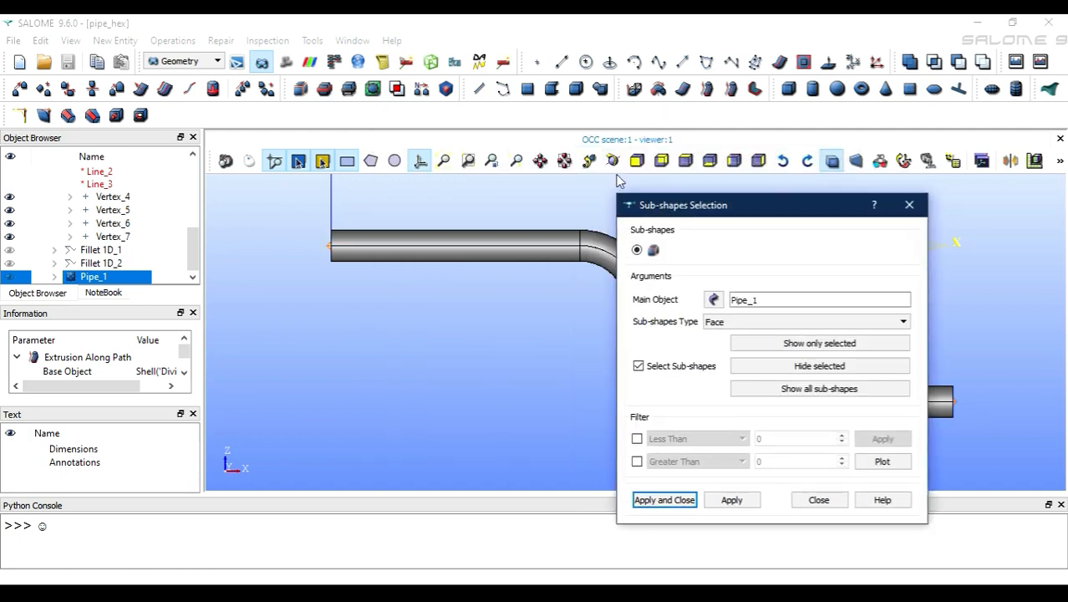
click(607, 168)
drag(365, 244, 528, 304)
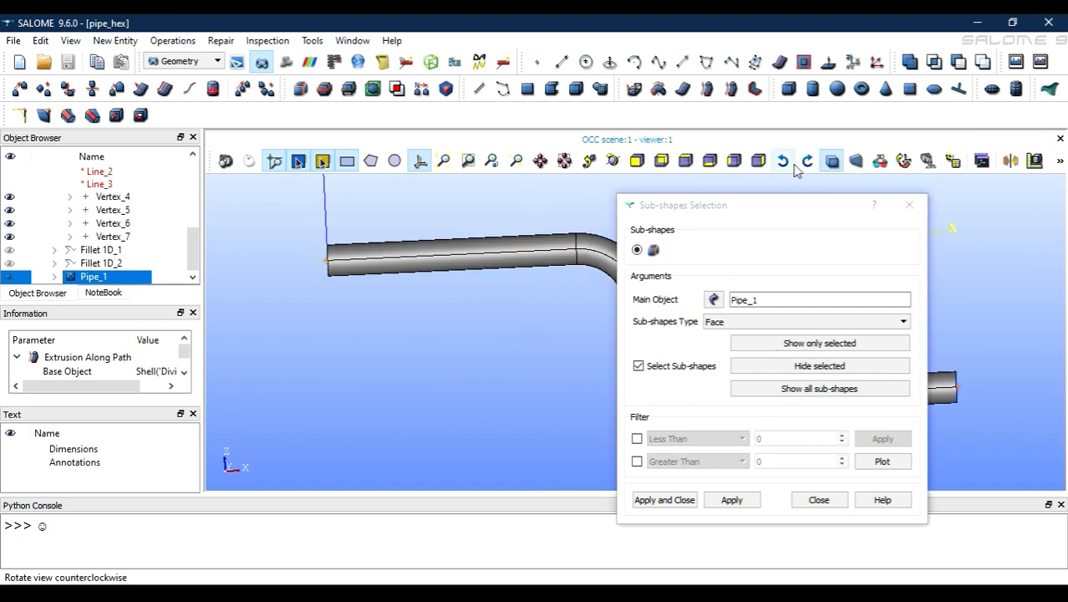
click(734, 162)
click(609, 164)
drag(264, 229, 257, 241)
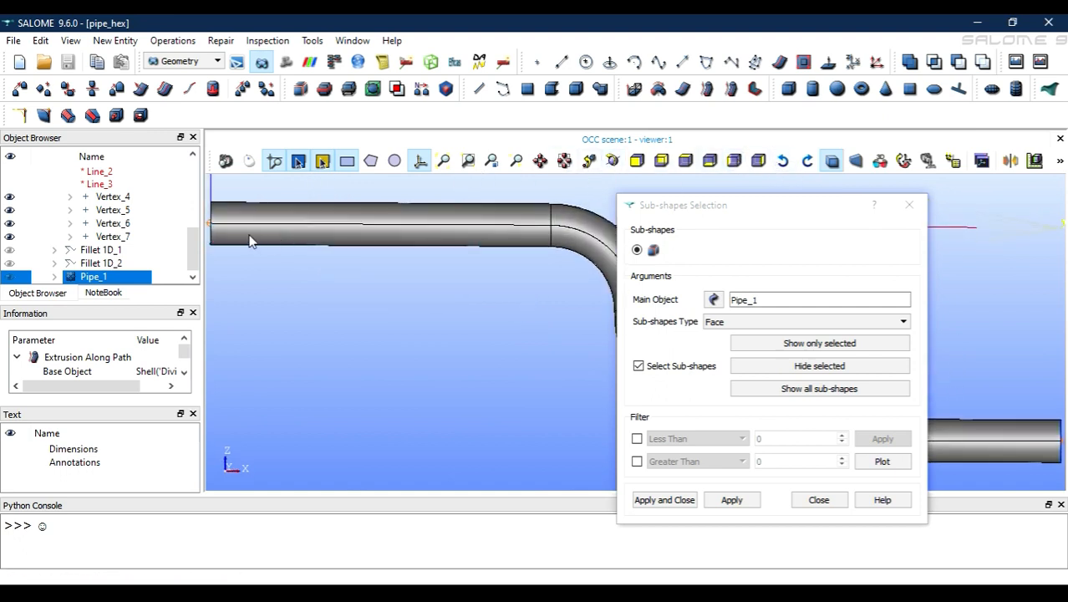
click(610, 164)
drag(354, 213, 412, 276)
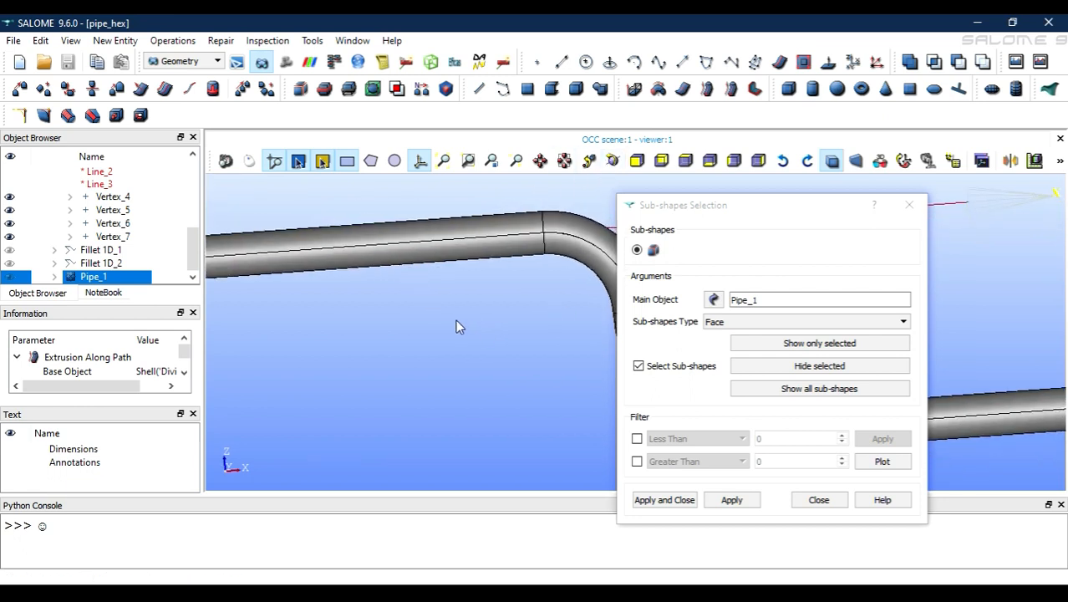
scroll(457, 328, down, 5)
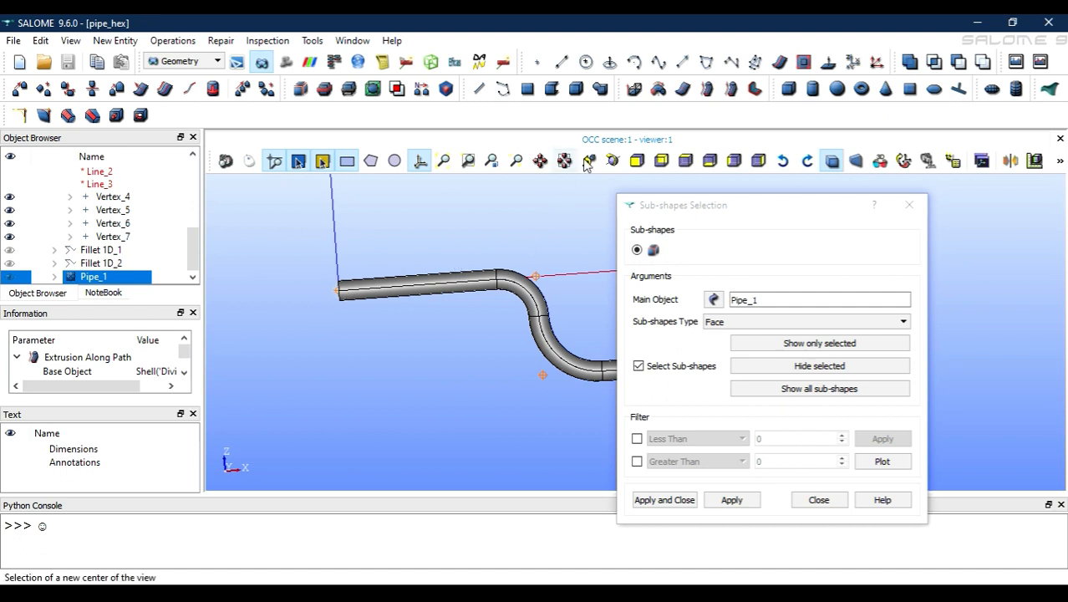
click(613, 164)
drag(451, 306, 262, 305)
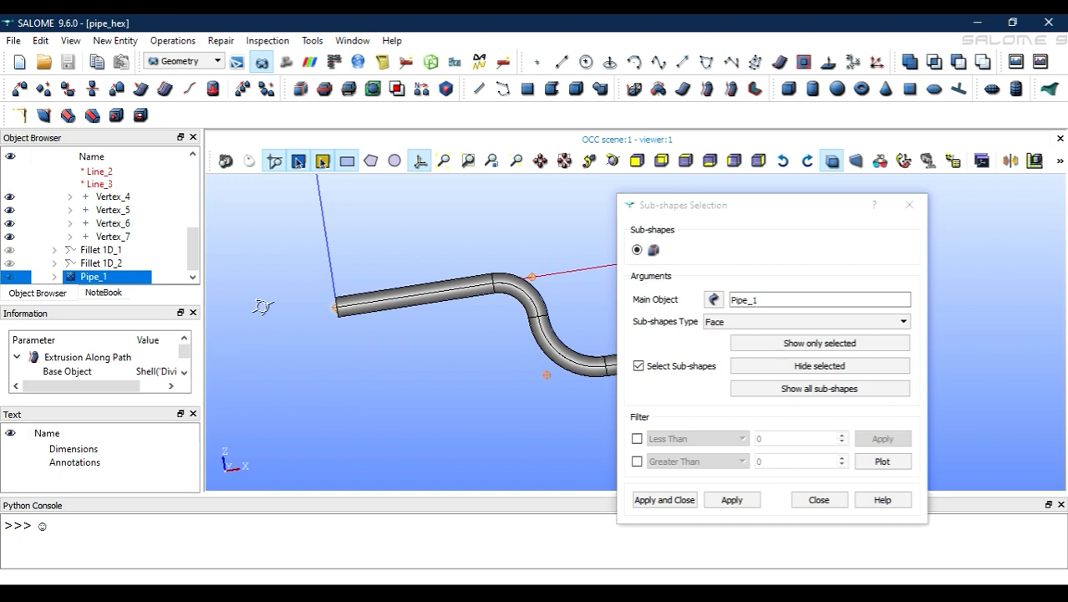
click(818, 499)
Step: Examine the pipe from several angles, ending on a close view of its divided end face at the origin
click(612, 161)
drag(344, 294, 513, 265)
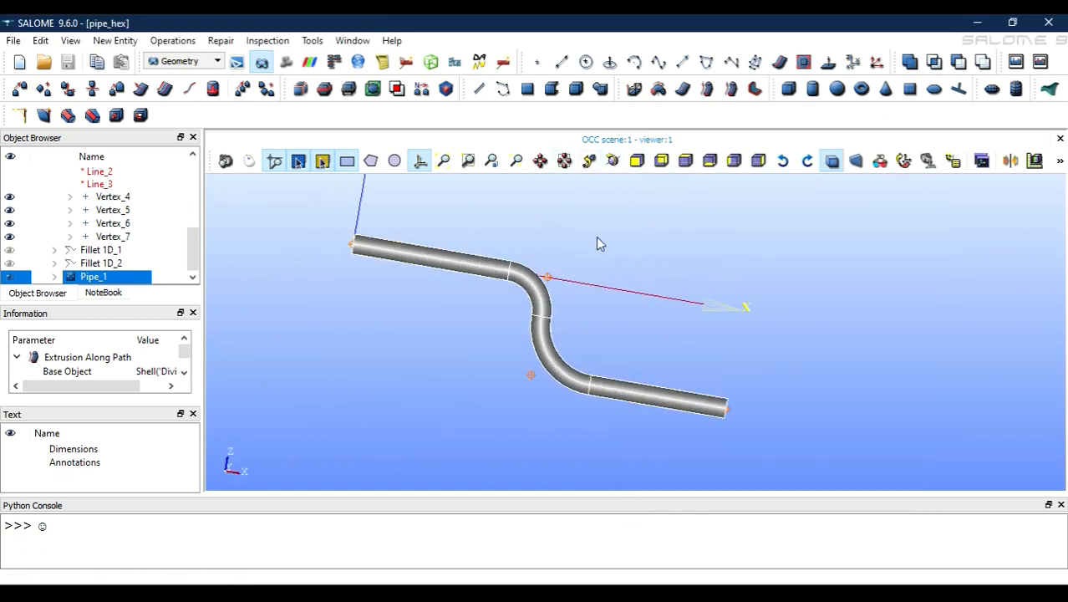
click(630, 226)
drag(775, 415, 571, 324)
scroll(323, 296, up, 1)
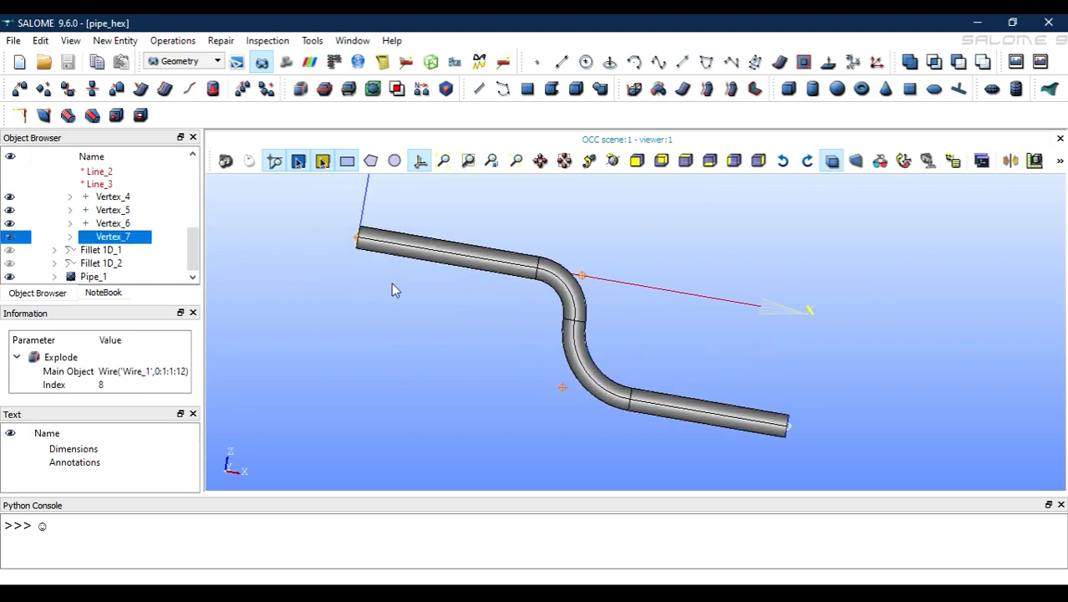
right_click(524, 328)
click(415, 274)
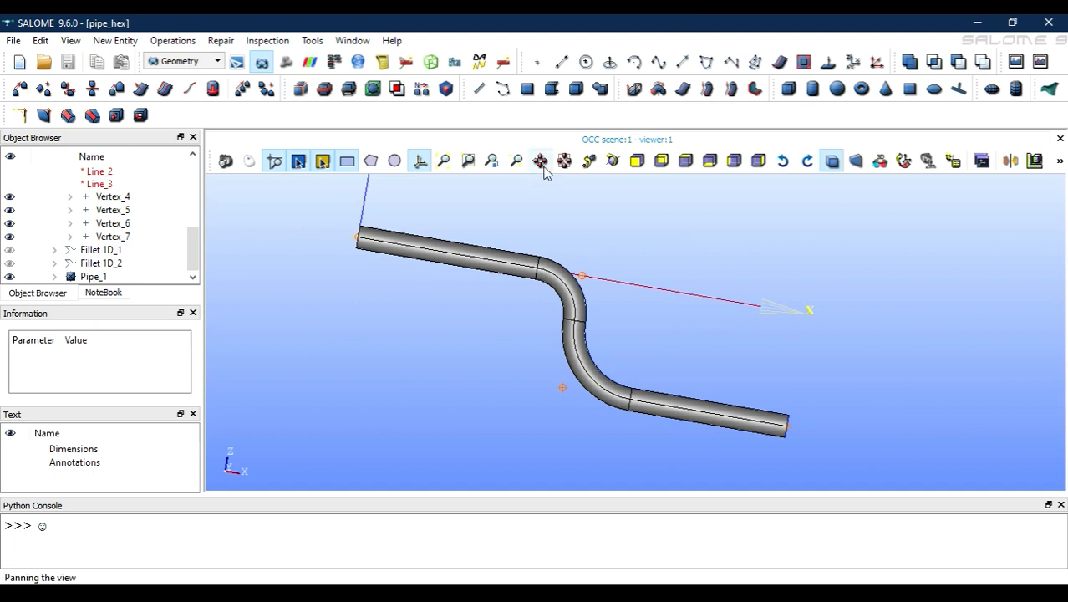
click(563, 161)
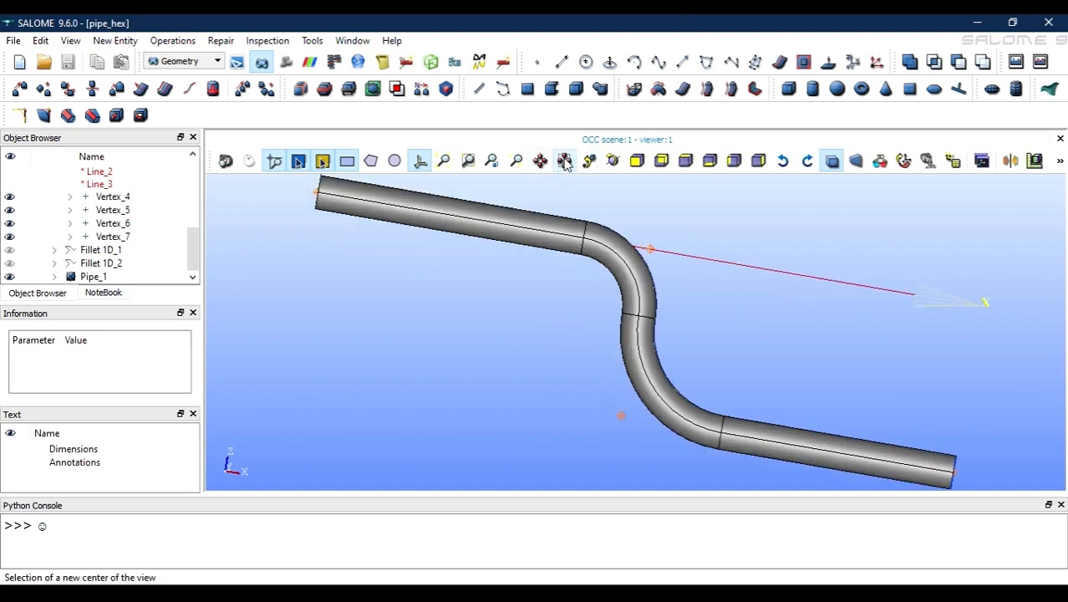
click(733, 161)
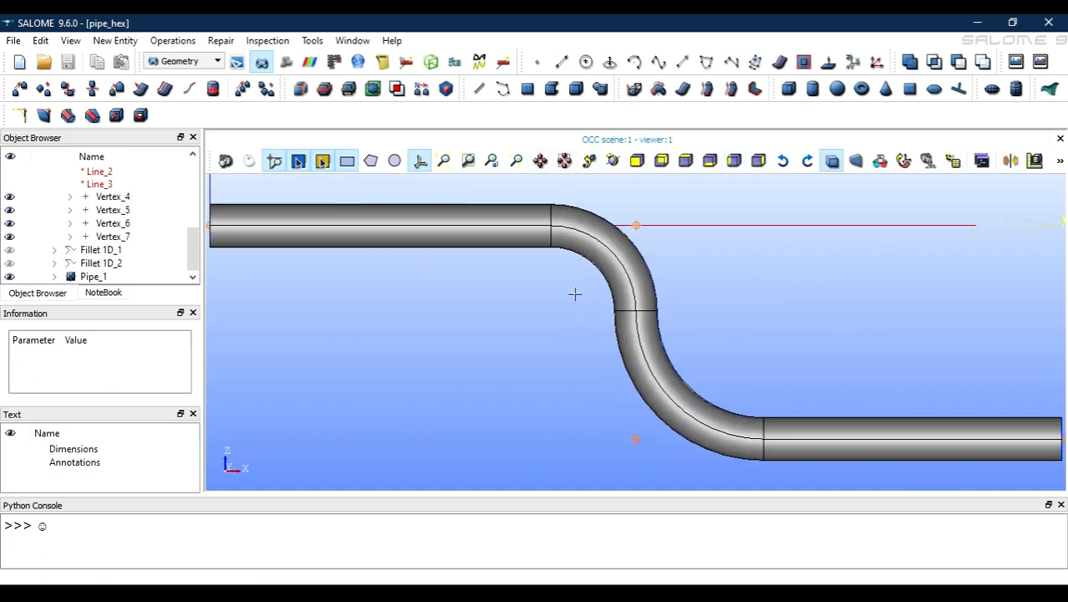
scroll(582, 284, up, 1)
scroll(573, 293, down, 6)
click(613, 160)
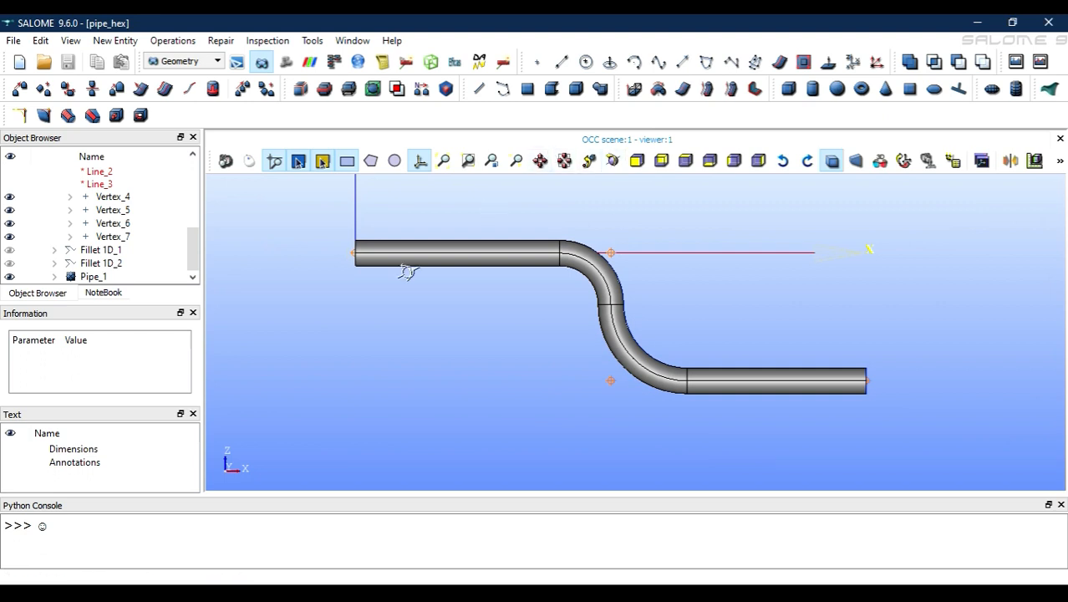
drag(567, 438, 958, 434)
scroll(721, 239, up, 4)
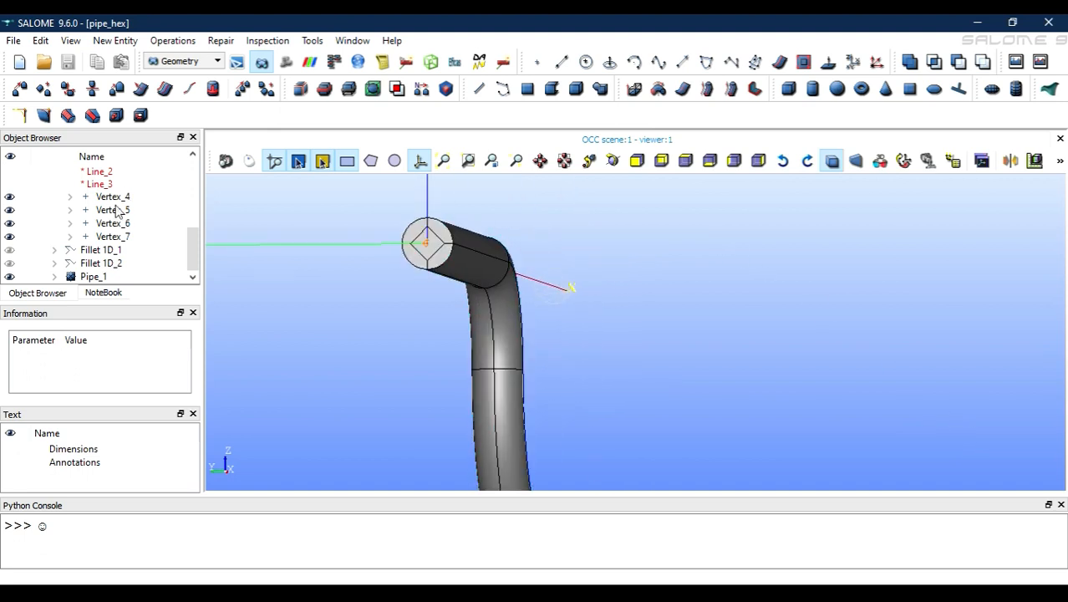
Step: Explode Pipe_1 into selected Face sub-shapes, picking the five faces of the divided end at the origin
click(96, 277)
click(127, 41)
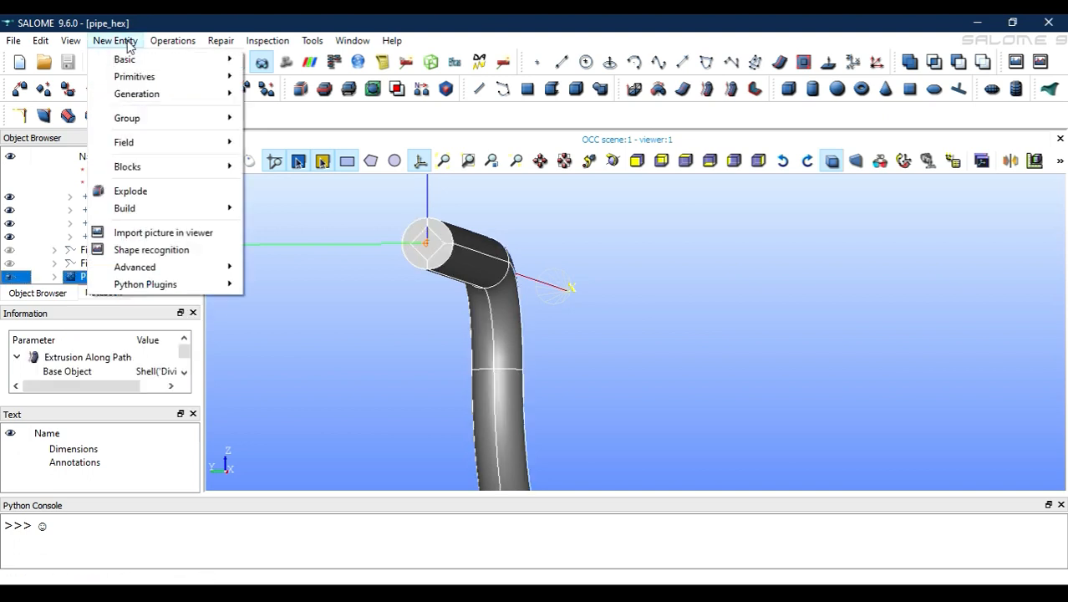
click(134, 192)
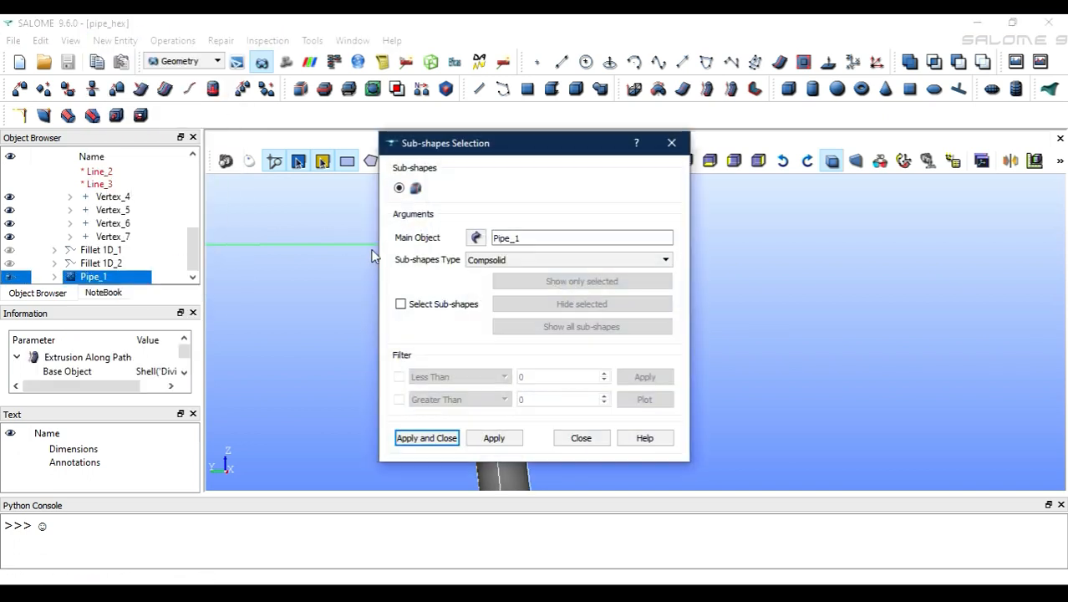
click(488, 260)
click(484, 306)
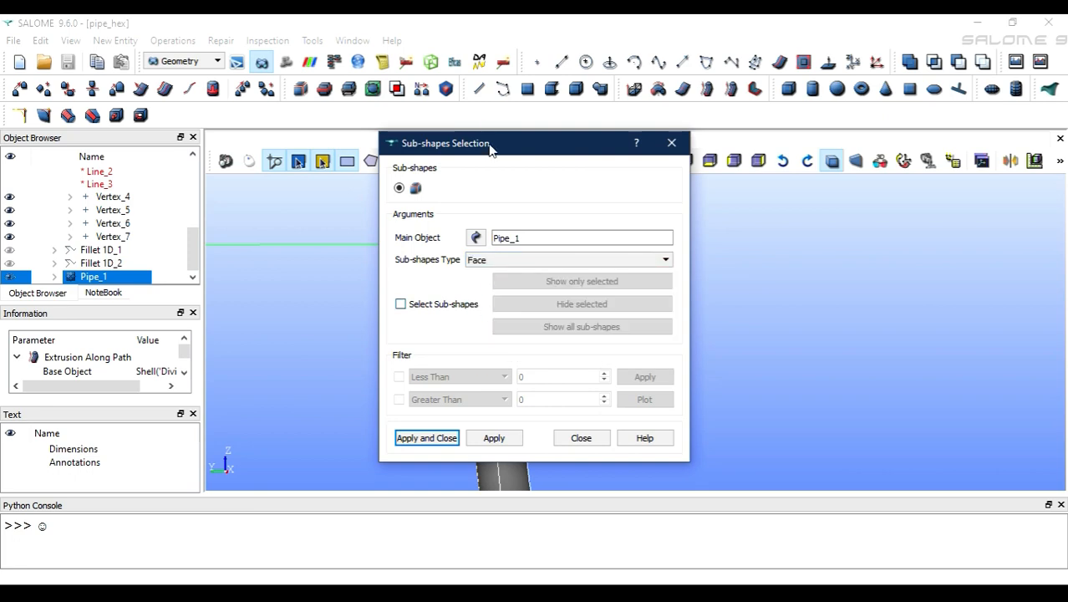
drag(494, 143, 166, 41)
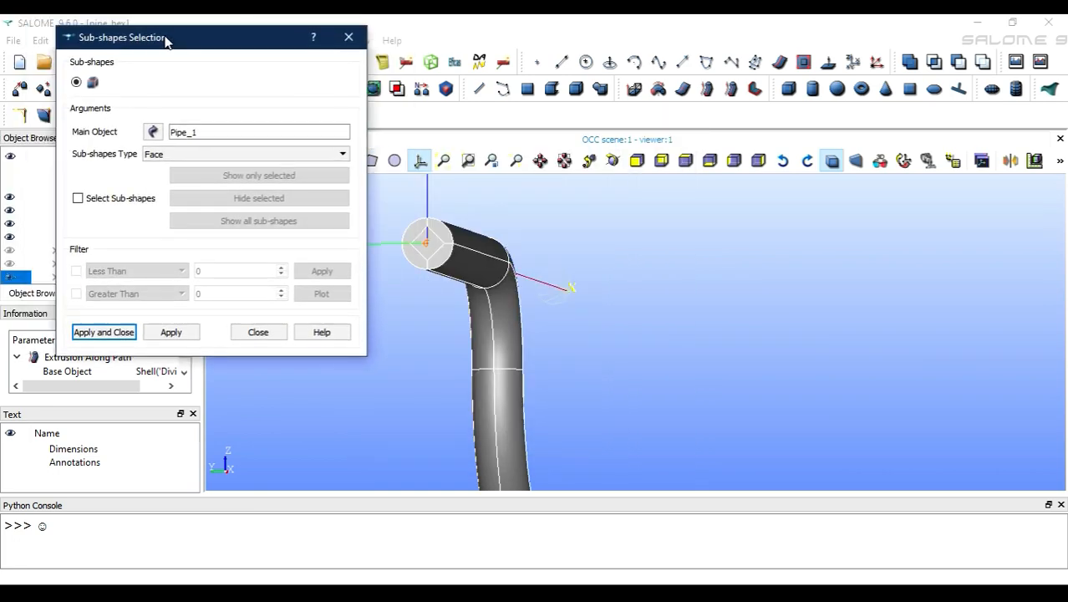
click(77, 198)
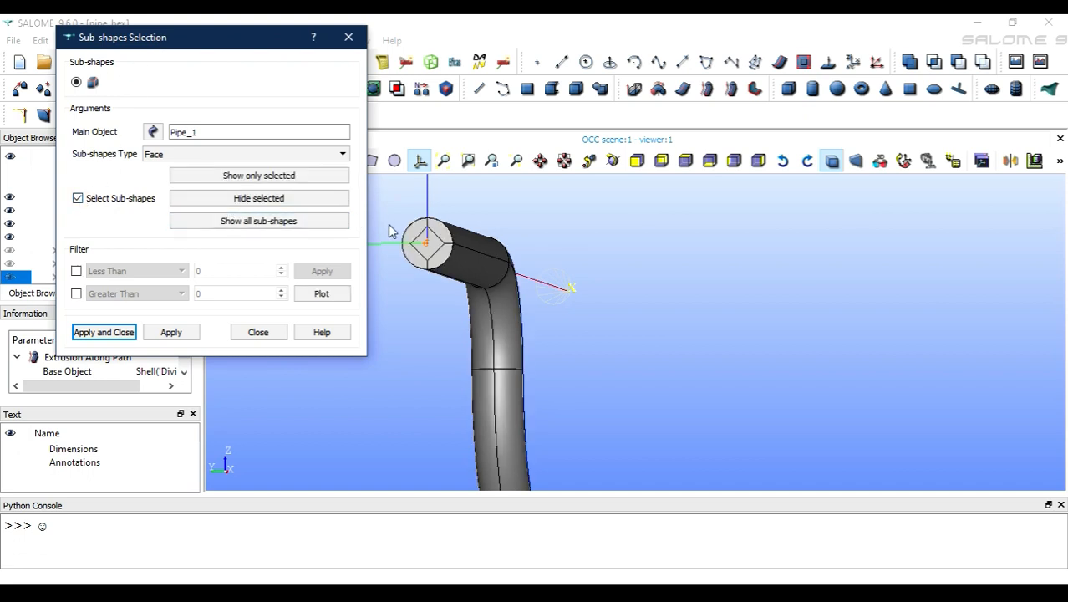
click(413, 236)
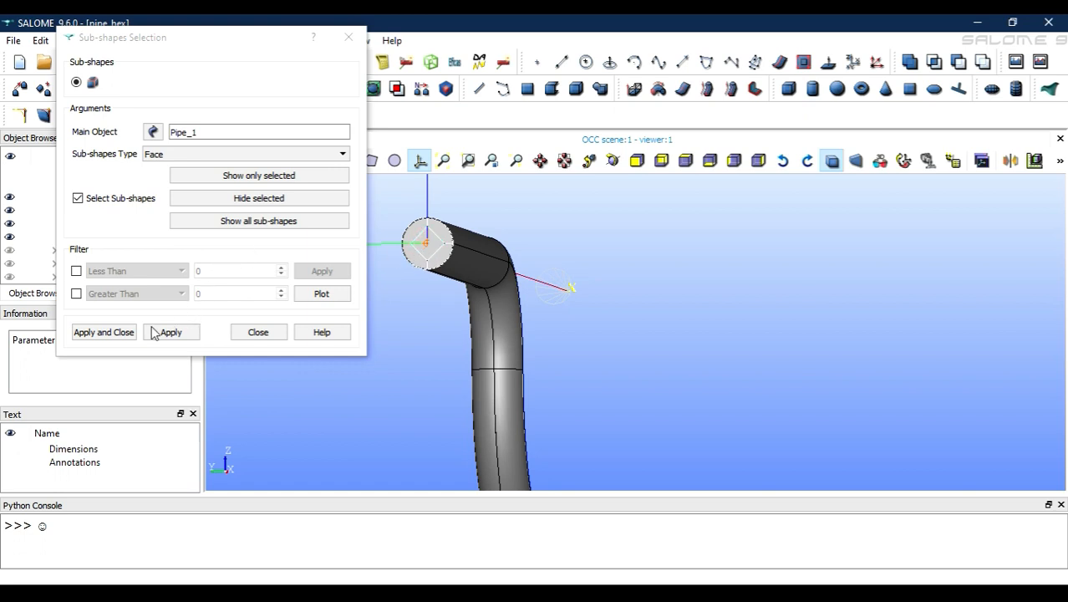
click(112, 332)
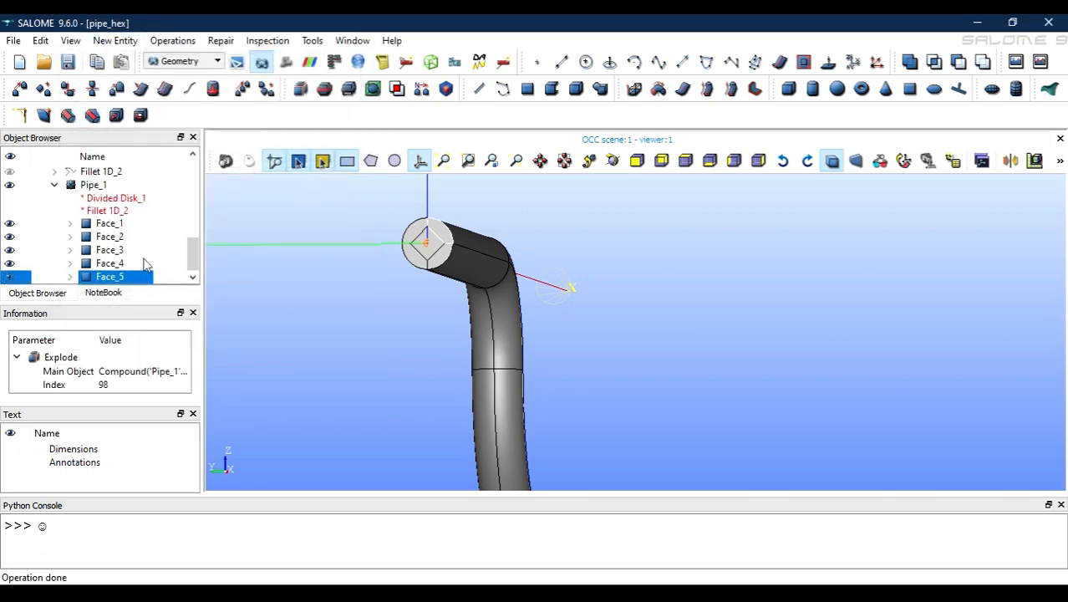
click(112, 224)
shift+click(115, 237)
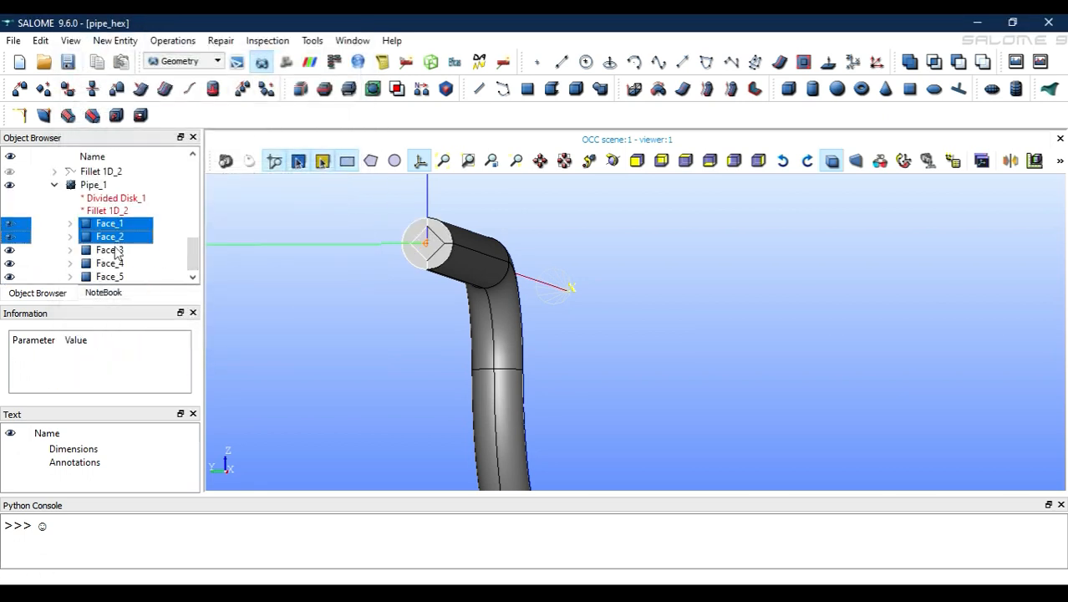
shift+click(116, 251)
shift+click(116, 264)
shift+click(111, 279)
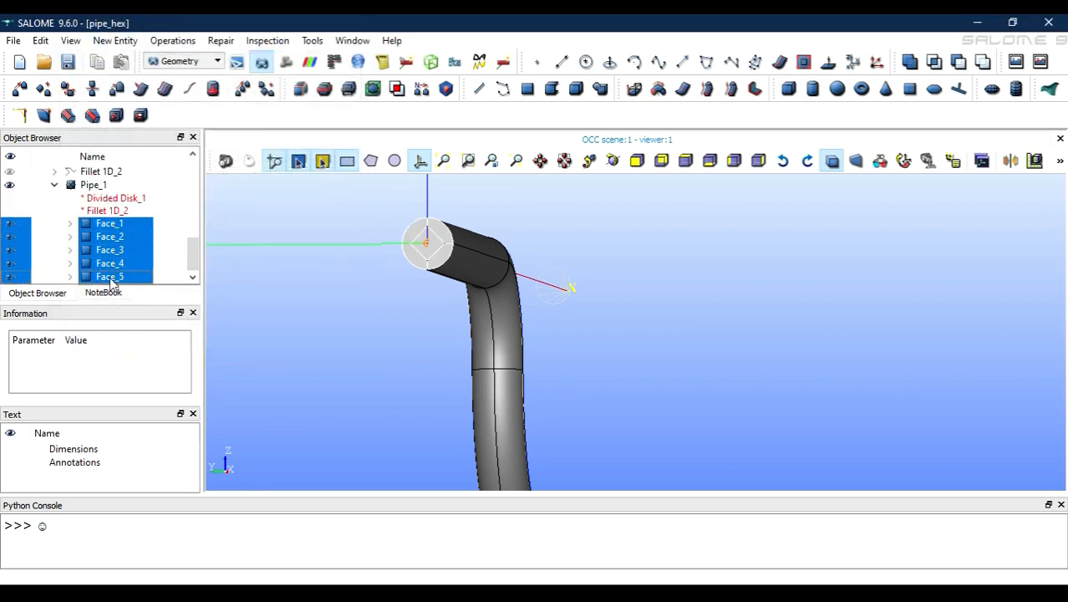
right_click(105, 243)
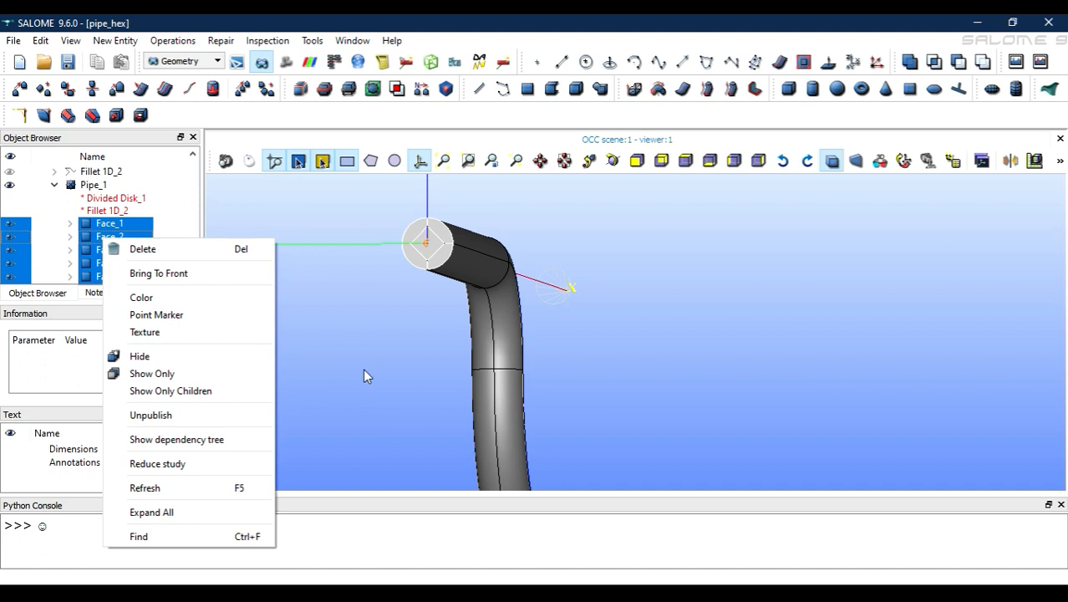
click(324, 424)
Step: Create a face group named inlet on Pipe_1 containing Face_1 through Face_5
click(84, 185)
right_click(84, 186)
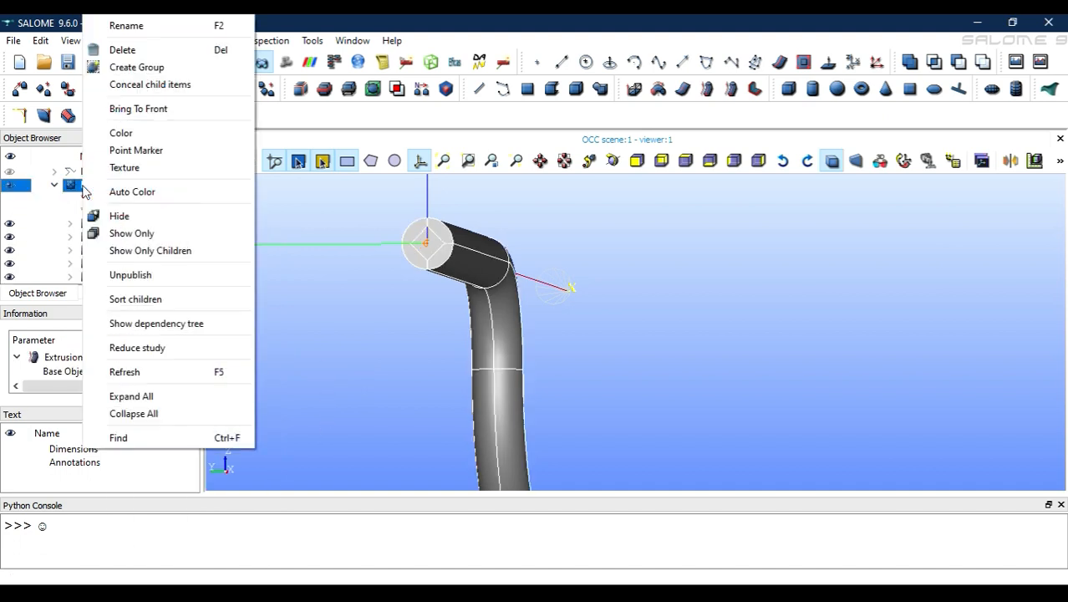
click(138, 67)
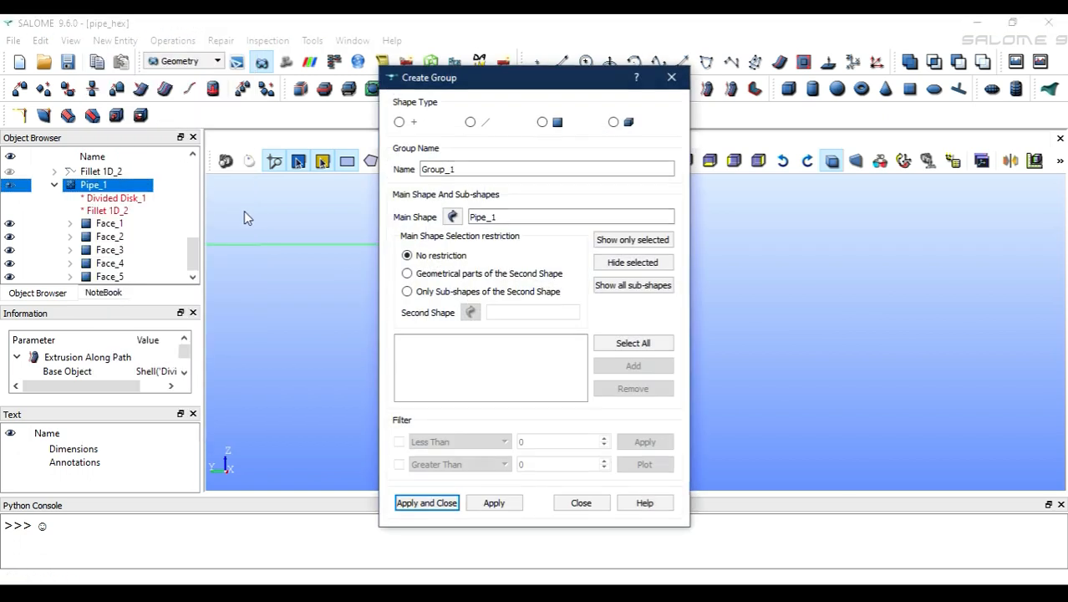
double_click(516, 166)
text(inlet)
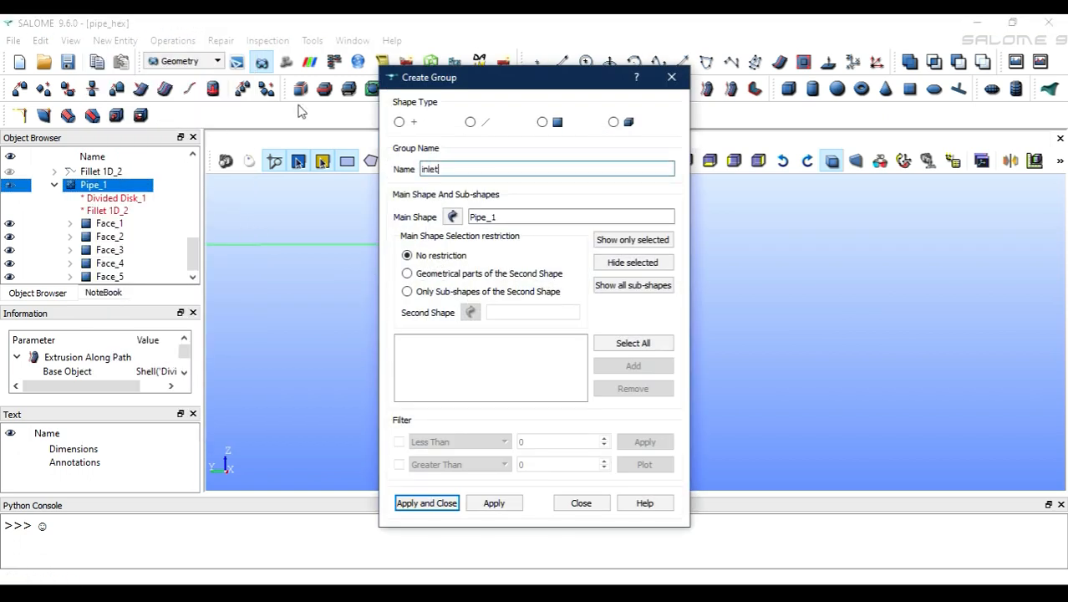
click(545, 123)
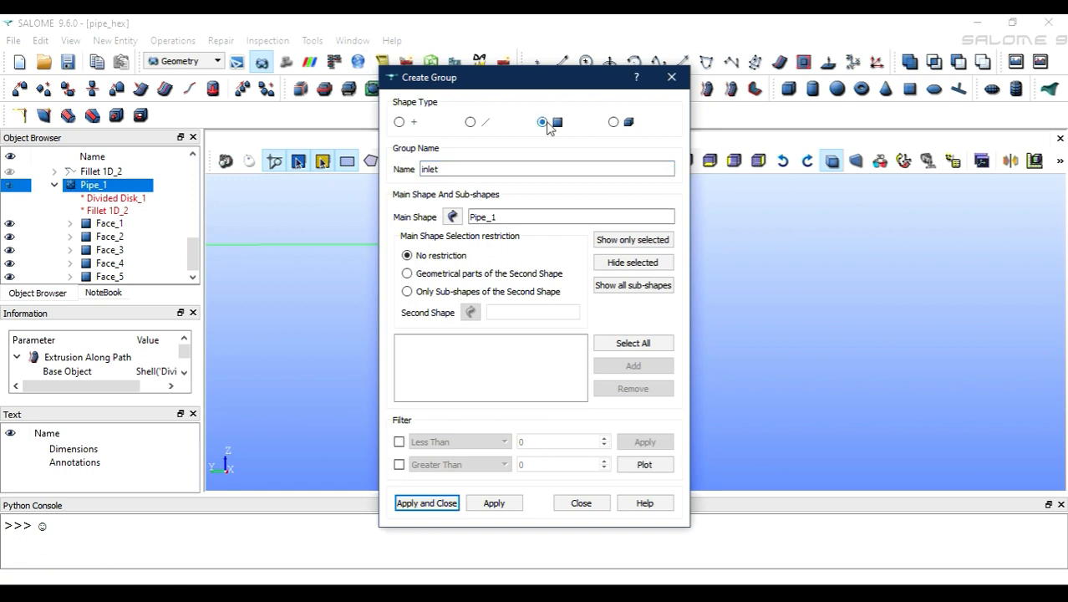
drag(525, 92, 614, 127)
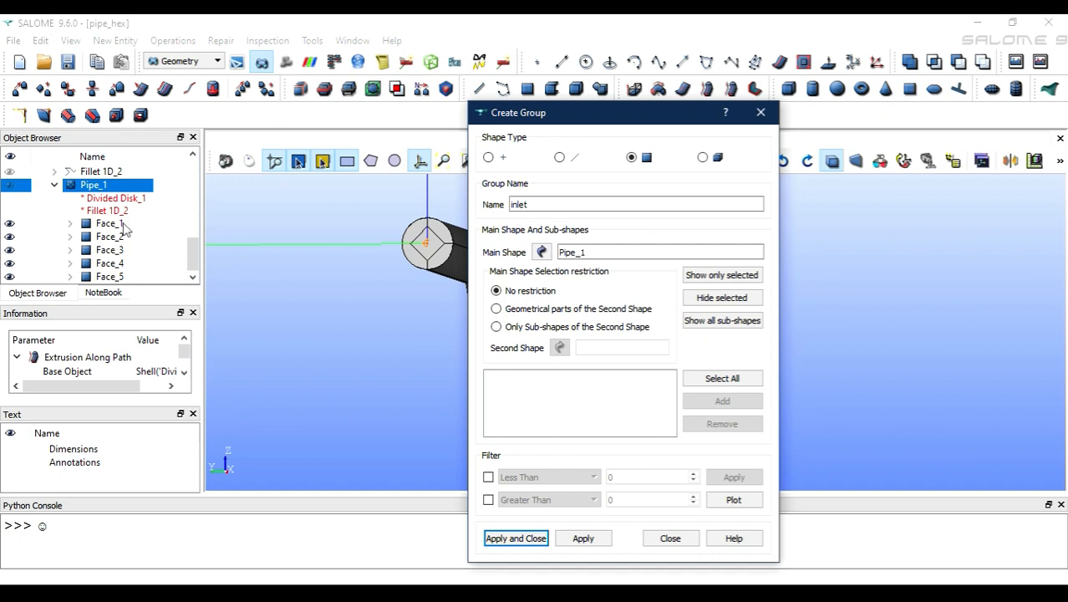
click(122, 224)
shift+click(121, 279)
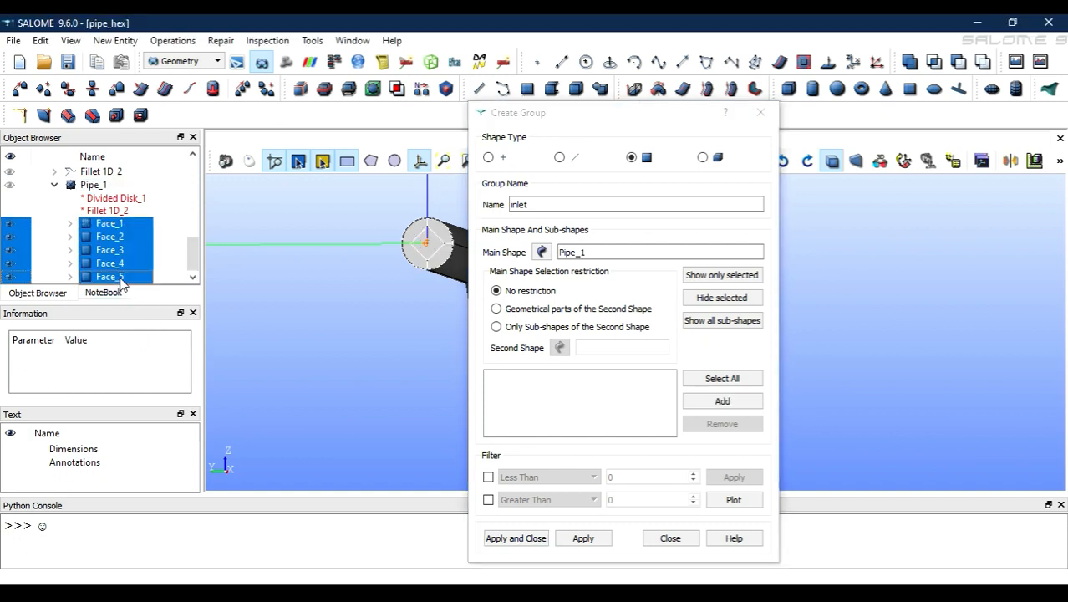
click(721, 400)
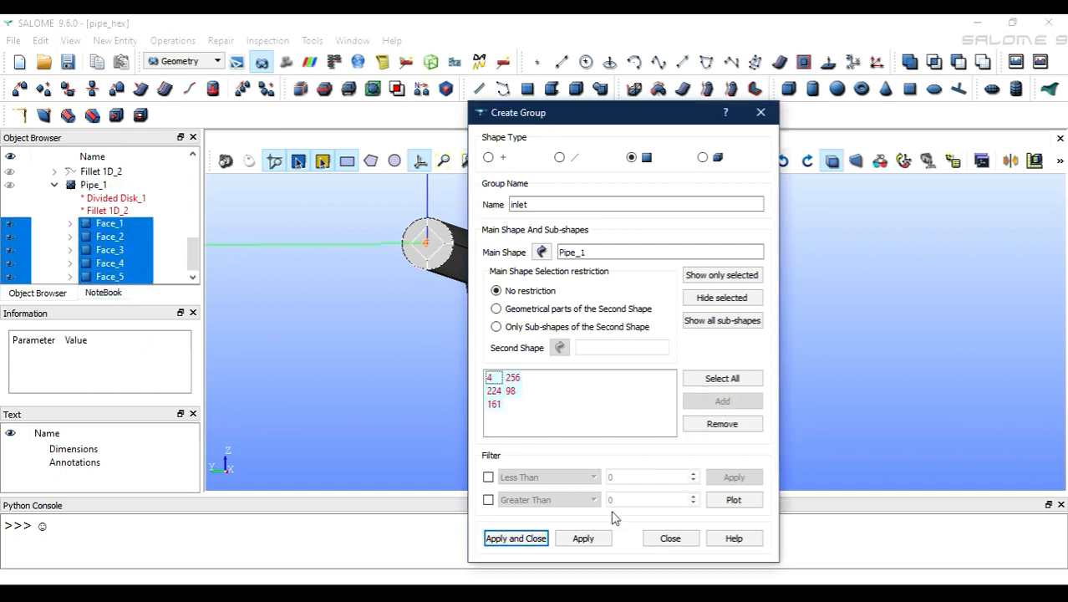
click(515, 538)
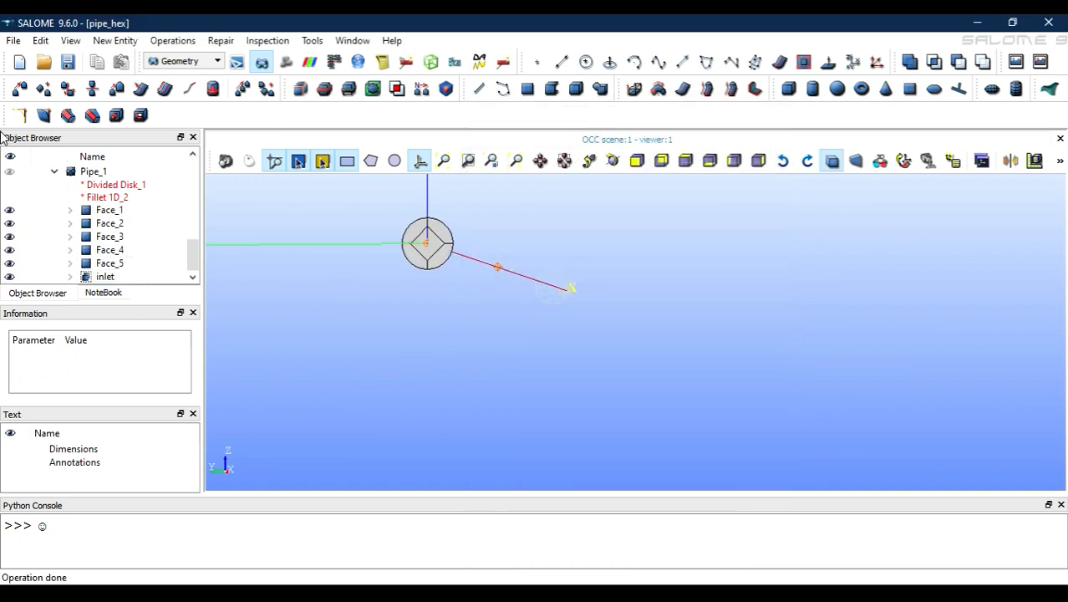
Step: Show Pipe_1 again and hide the individual faces Face_1 through Face_5
click(8, 172)
scroll(412, 296, down, 5)
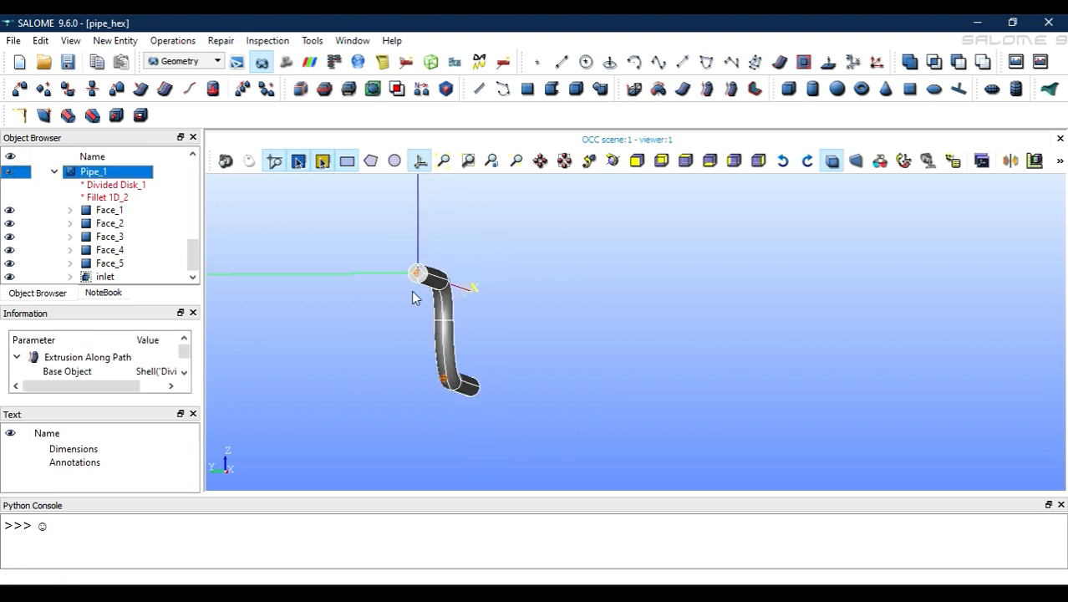
click(9, 210)
click(10, 223)
click(9, 237)
click(9, 250)
click(9, 263)
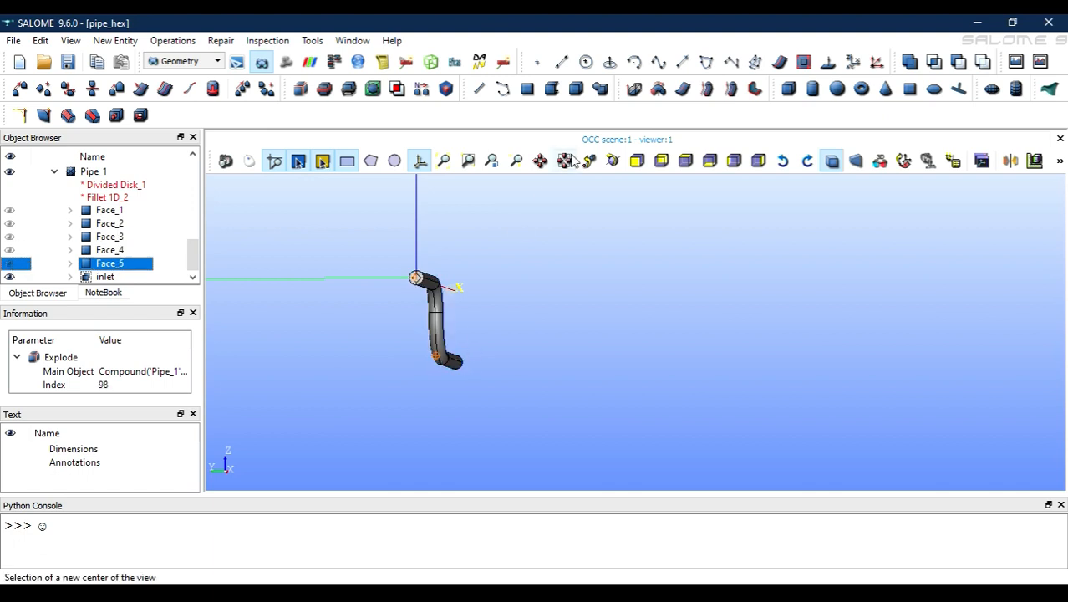
Step: Explode Pipe_1 into selected Face sub-shapes, picking the five faces of the divided end opposite the inlet
click(610, 163)
drag(486, 353, 578, 283)
click(612, 160)
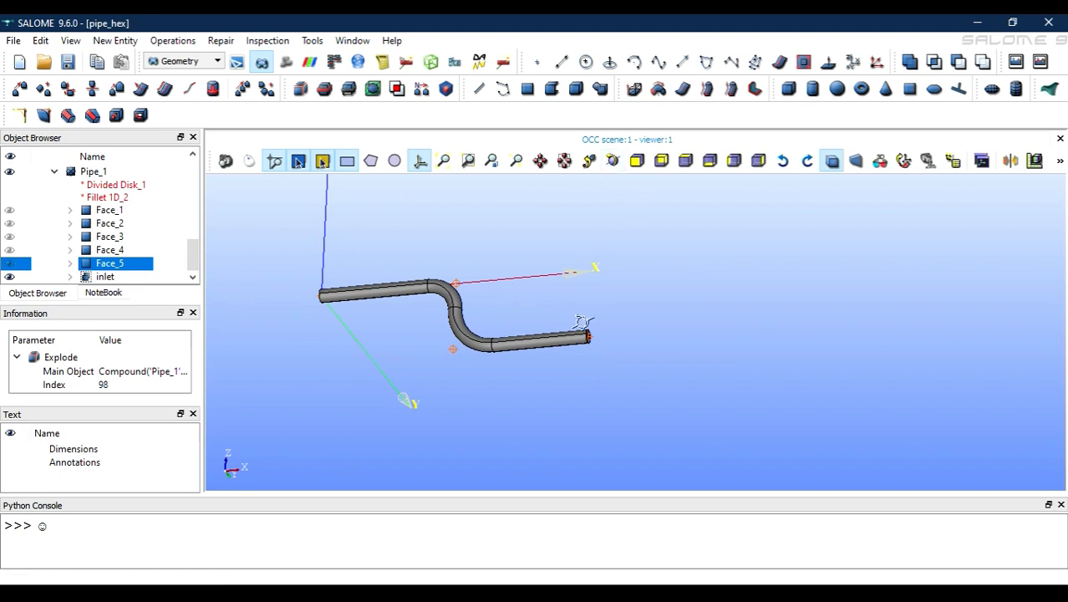
drag(578, 351, 332, 368)
scroll(482, 389, up, 5)
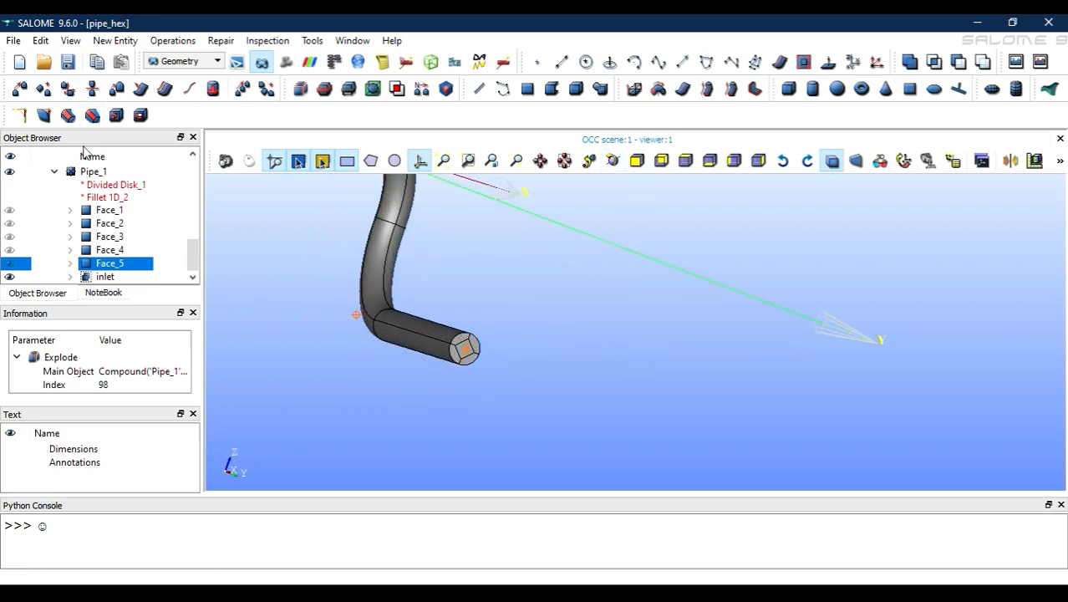
click(93, 171)
click(120, 44)
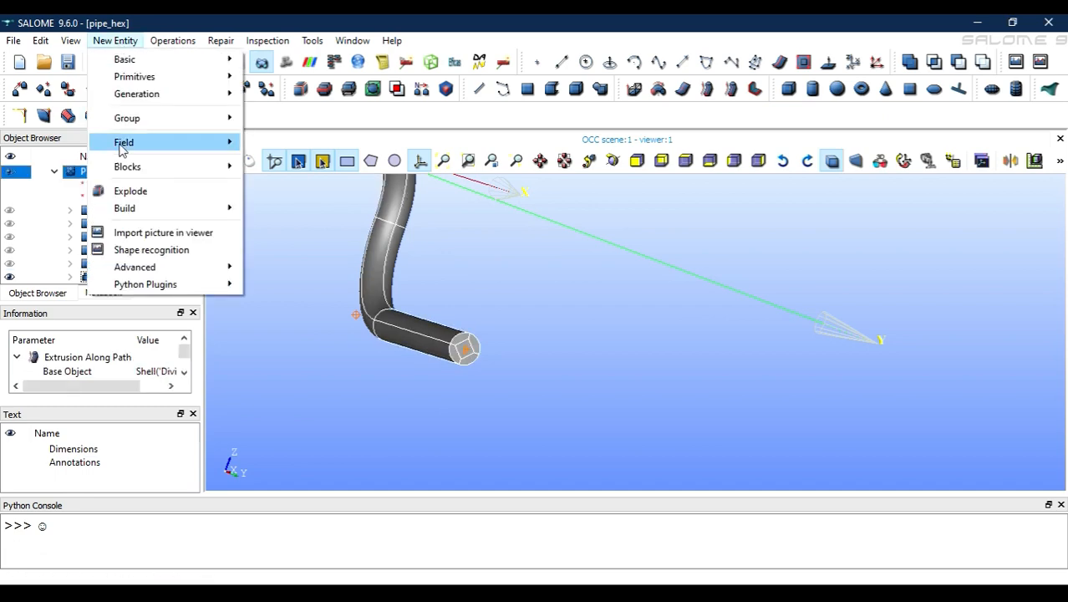
click(123, 192)
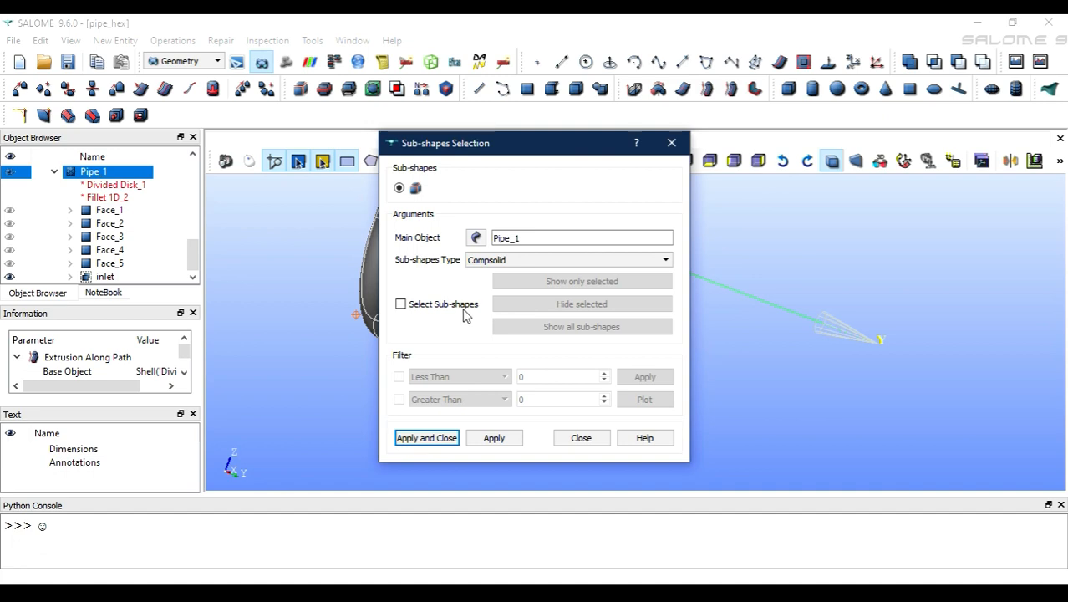
click(466, 306)
drag(506, 146, 756, 209)
click(794, 390)
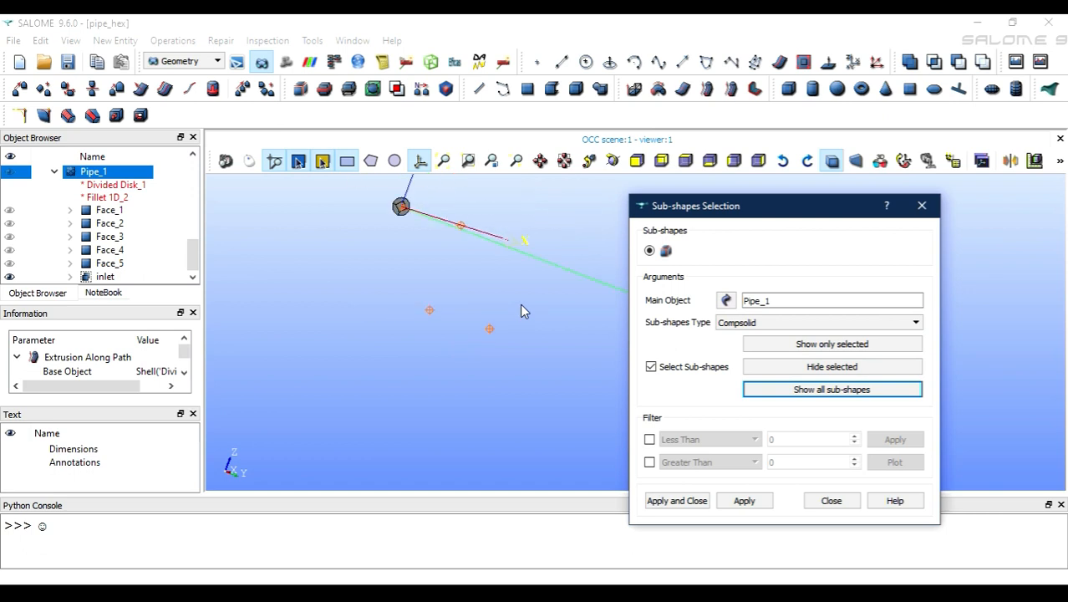
click(739, 324)
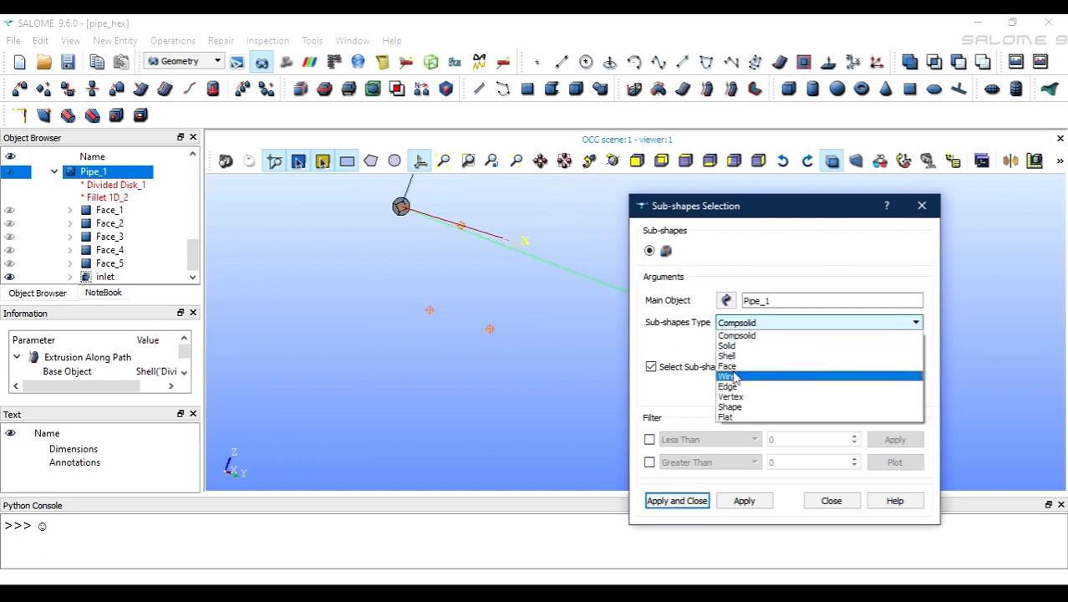
click(731, 367)
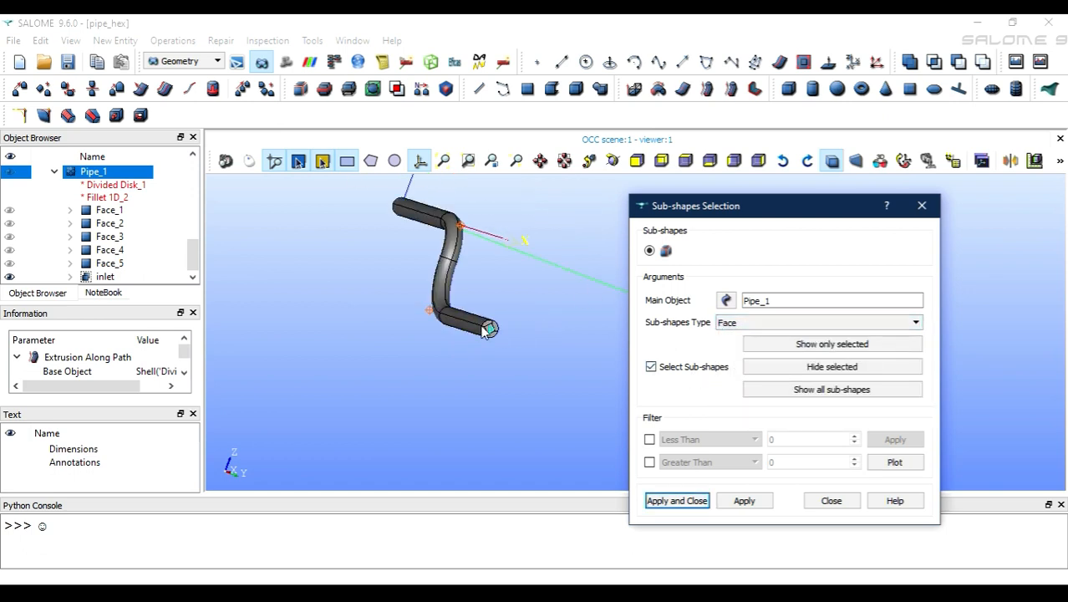
scroll(494, 334, up, 3)
click(483, 357)
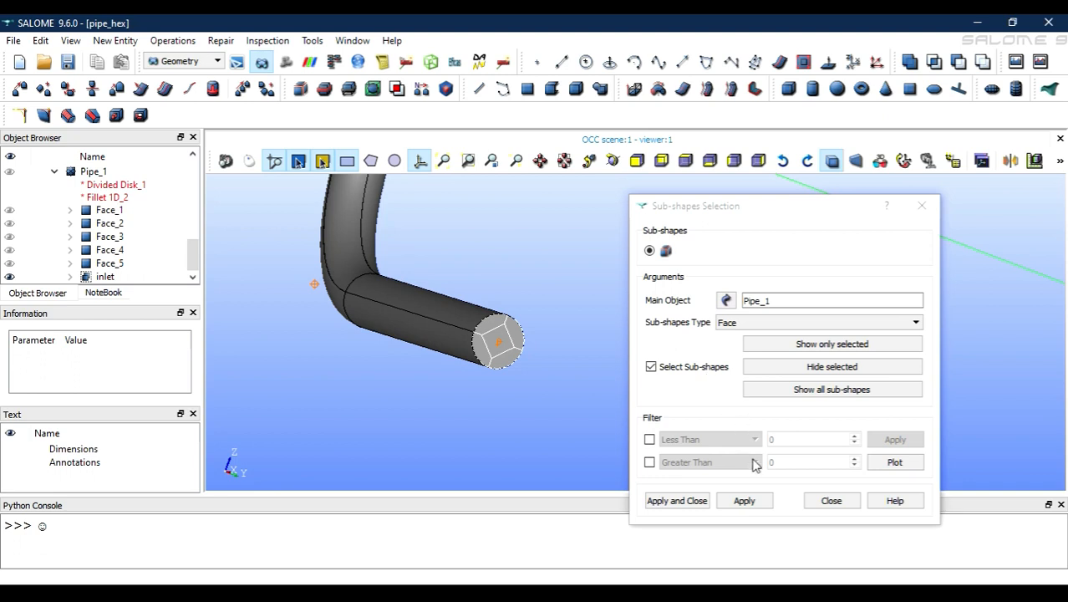
click(681, 500)
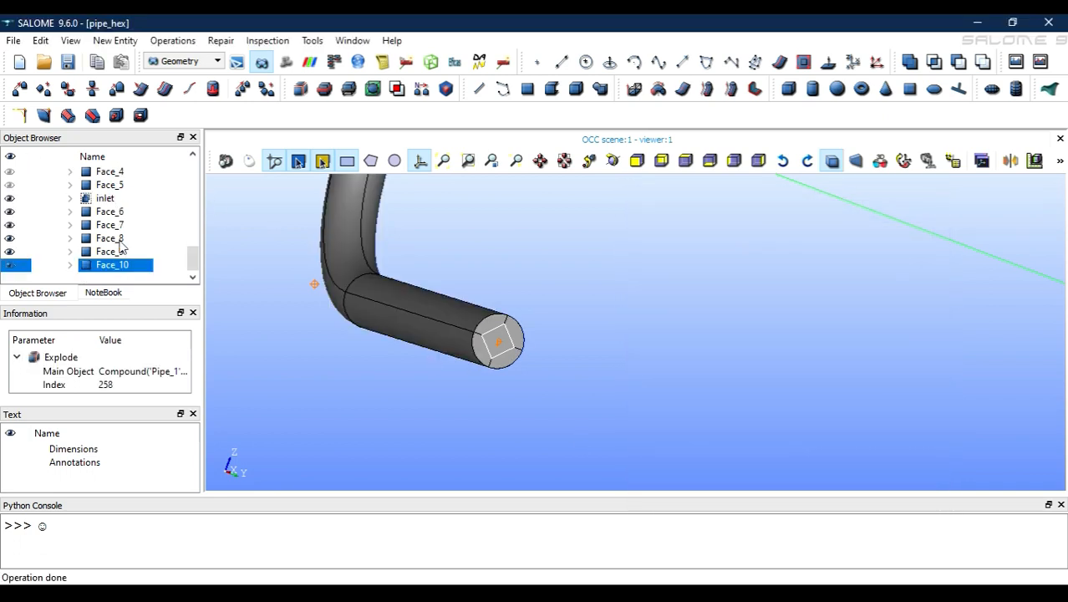
Step: Create a face group named outlet on Pipe_1 containing Face_6 through Face_10
click(124, 216)
shift+click(125, 251)
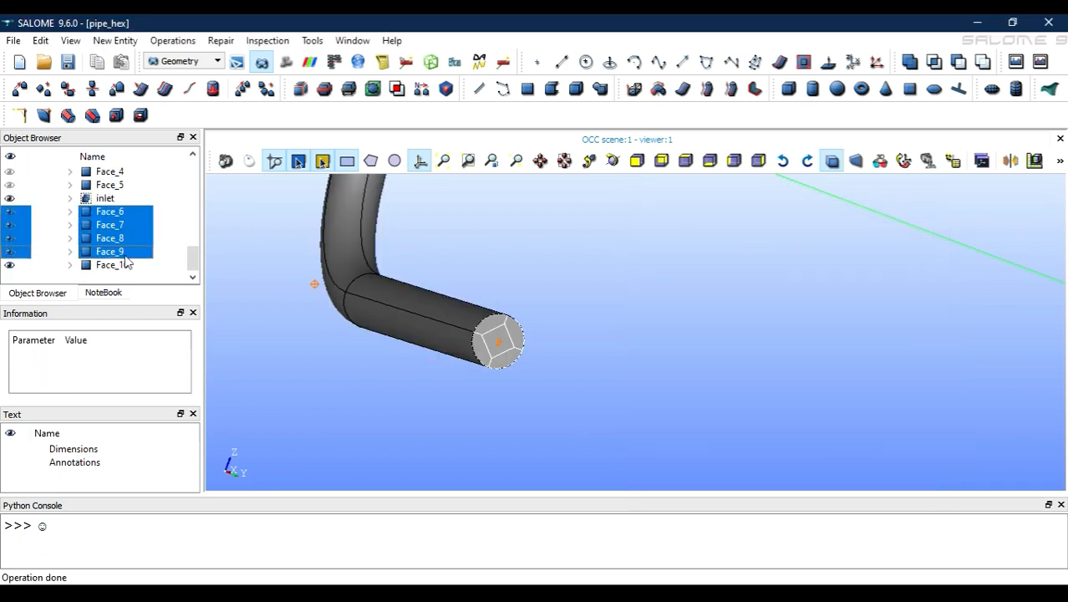
click(124, 265)
scroll(121, 237, up, 2)
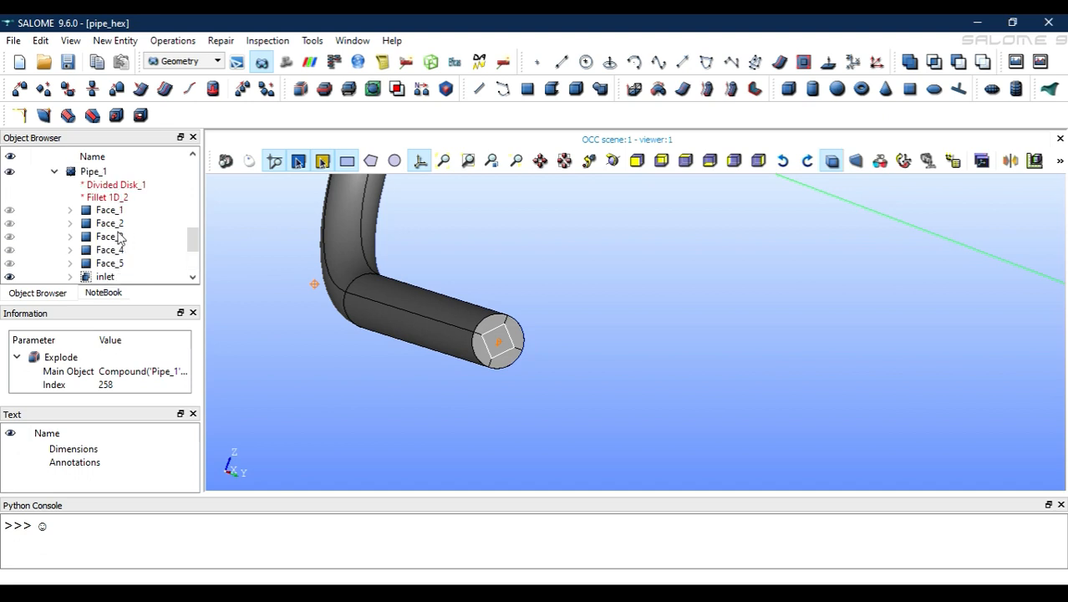
click(100, 174)
click(117, 41)
click(72, 172)
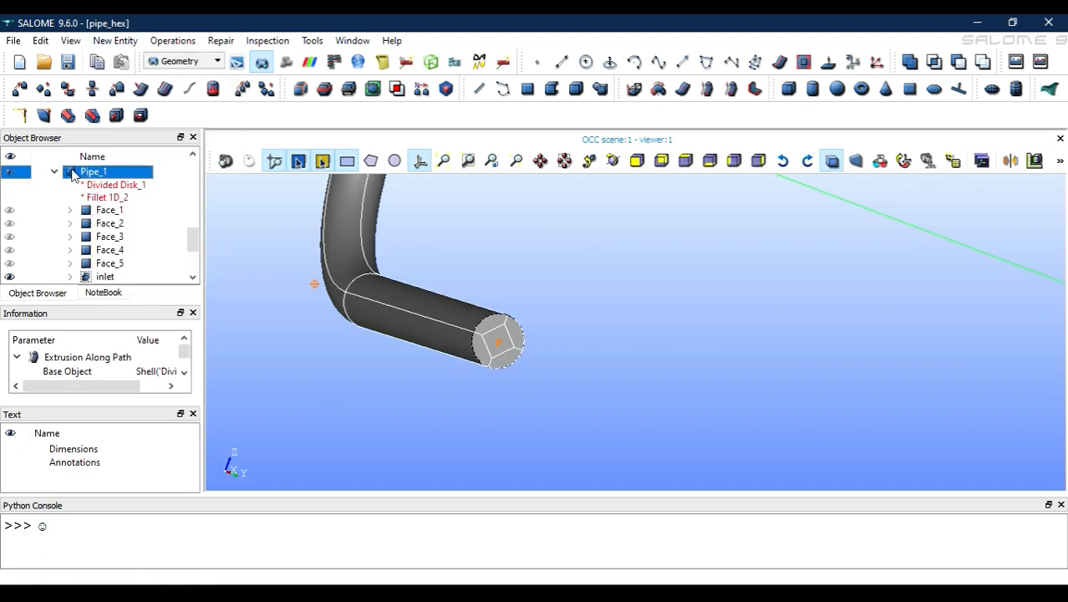
right_click(72, 172)
click(113, 222)
double_click(466, 172)
text(outlet)
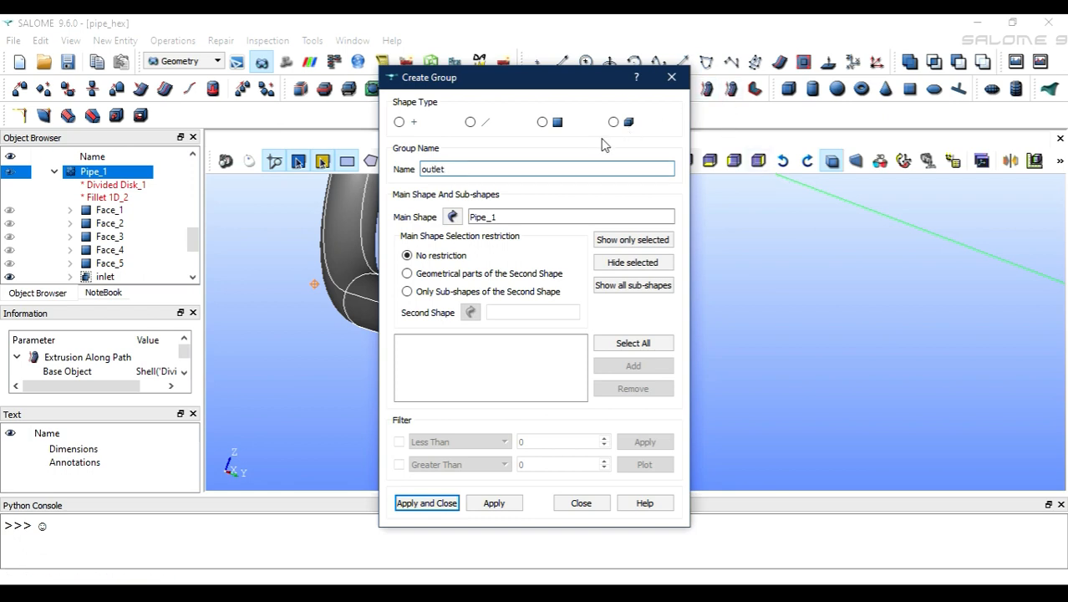
click(557, 122)
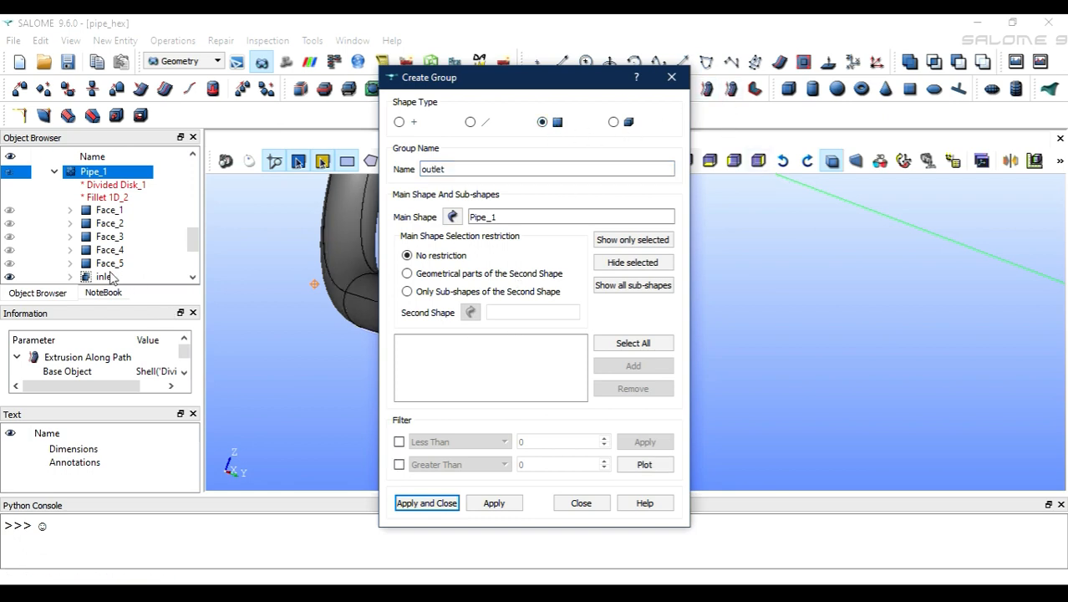
scroll(117, 262, down, 2)
click(115, 214)
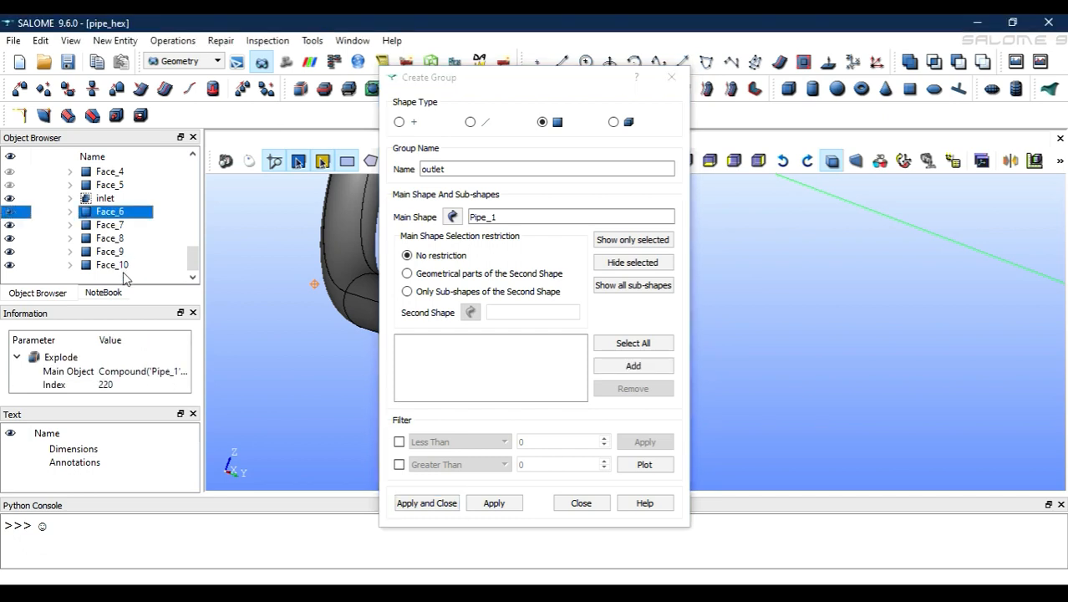
shift+click(121, 266)
click(623, 367)
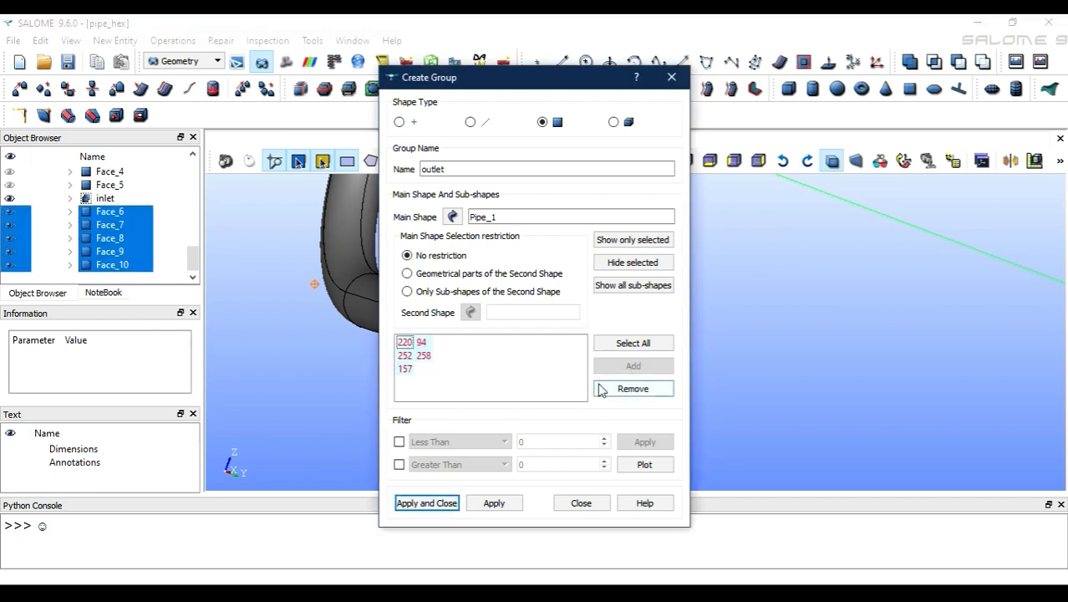
click(426, 502)
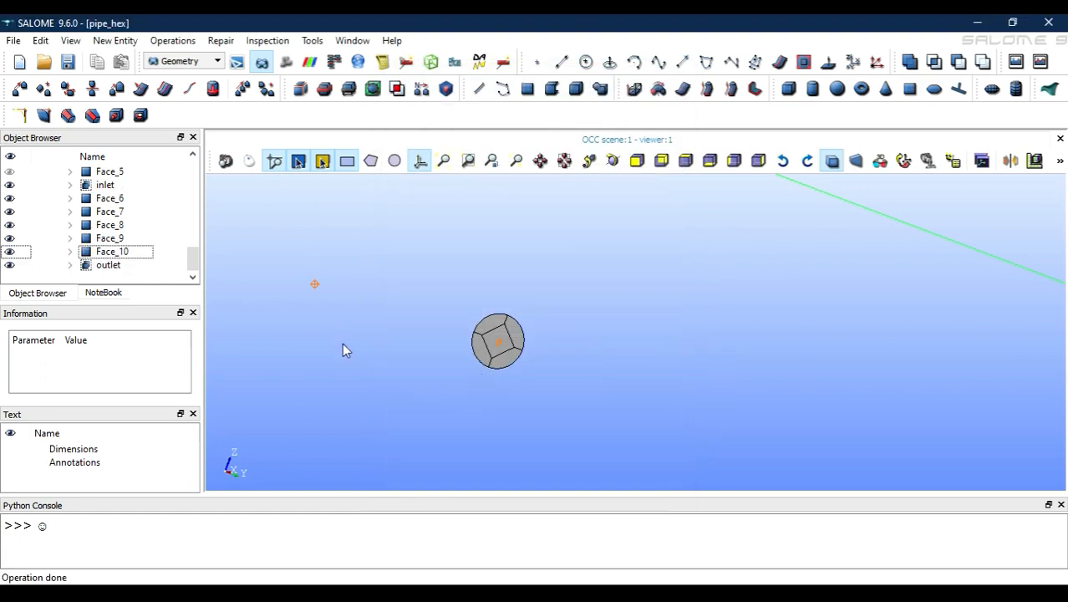
Step: Hide the individual faces Face_6 through Face_10
click(9, 251)
click(10, 238)
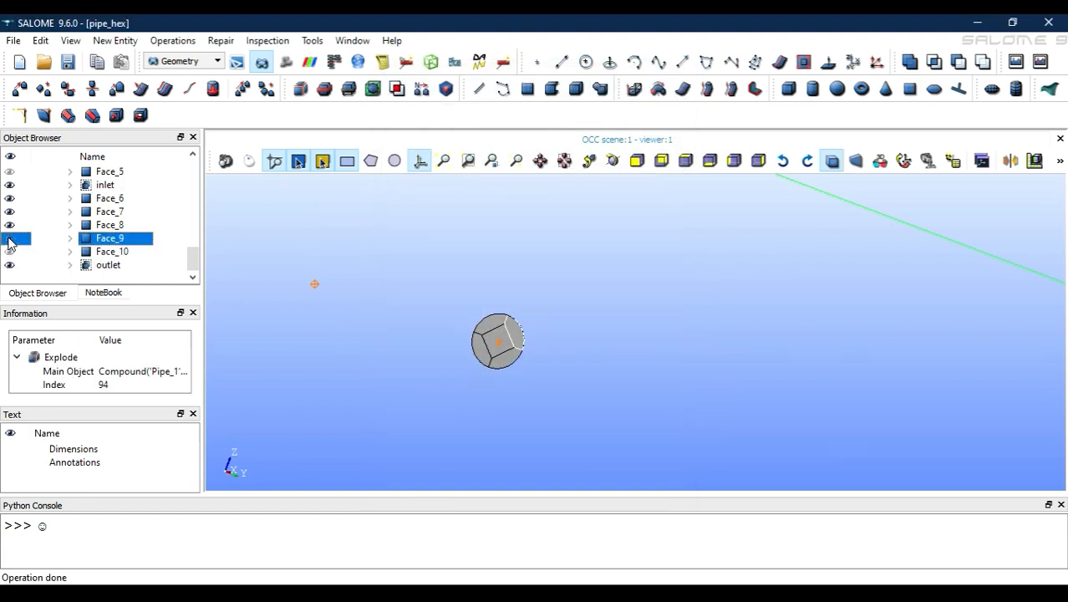
click(12, 213)
click(11, 224)
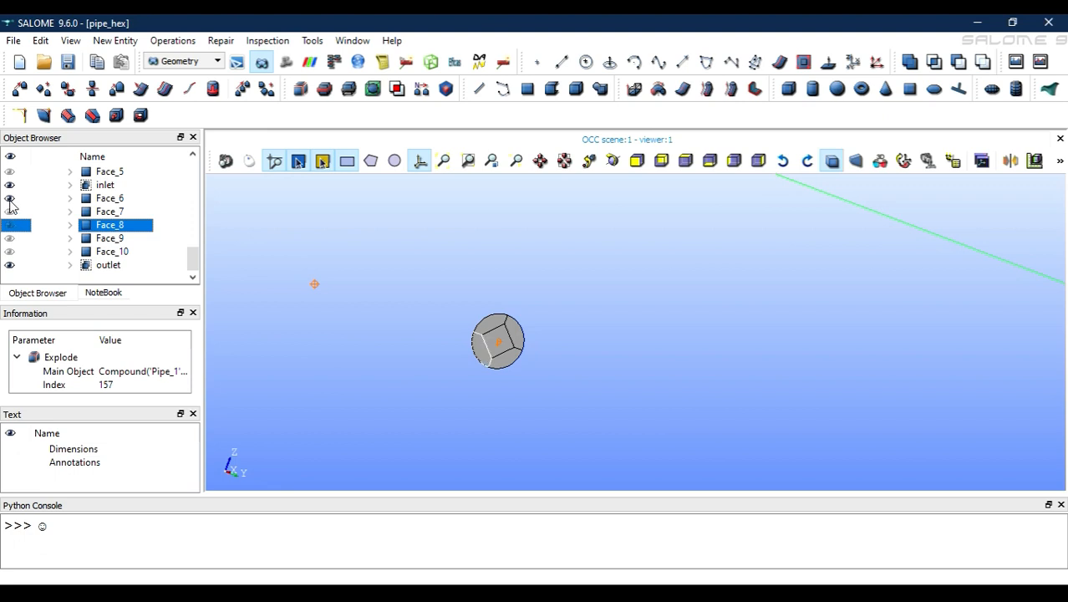
click(10, 198)
Step: Hide the inlet and outlet groups and show the whole Pipe_1 again
click(10, 185)
scroll(10, 210, up, 2)
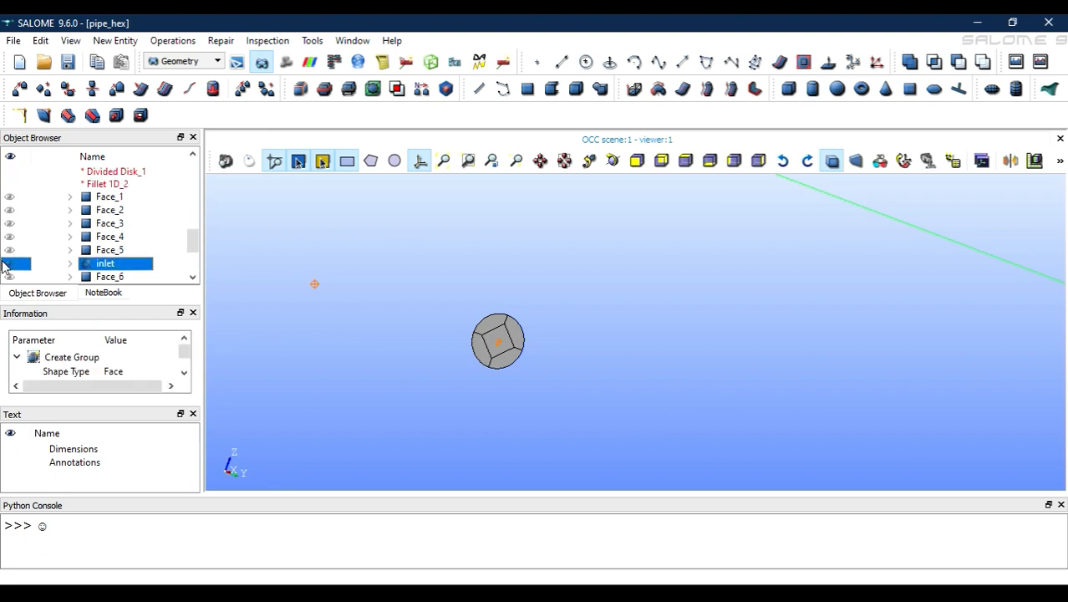
scroll(117, 264, down, 1)
click(36, 252)
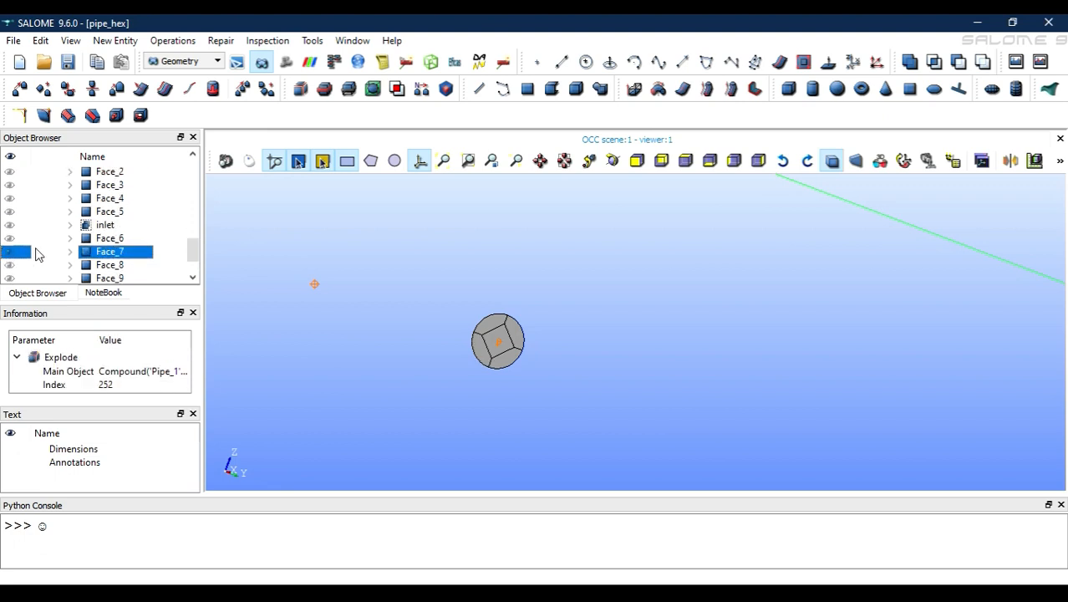
click(10, 226)
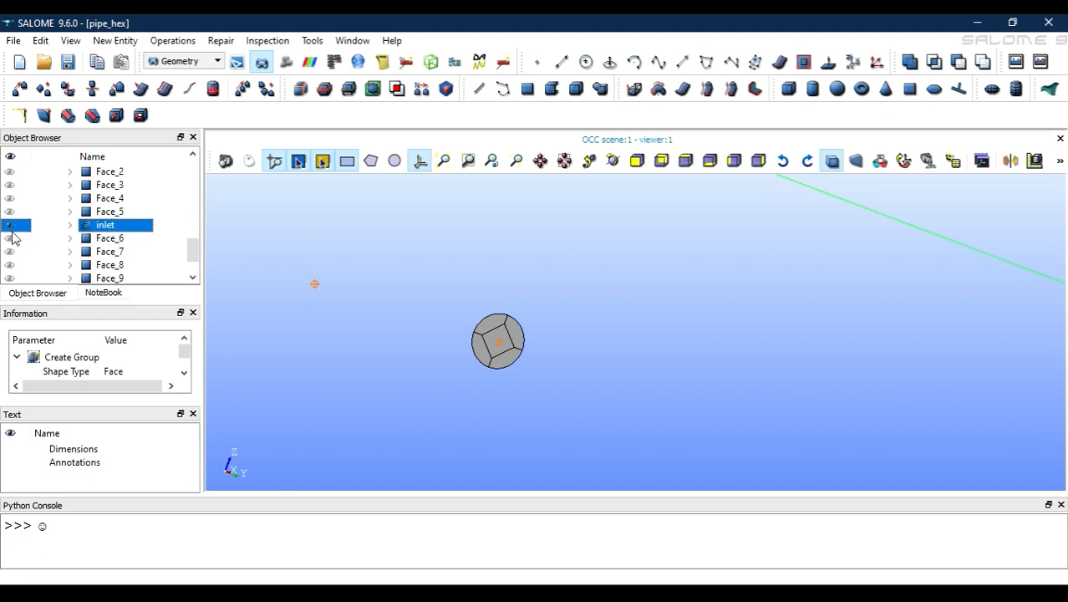
scroll(48, 257, down, 1)
click(8, 266)
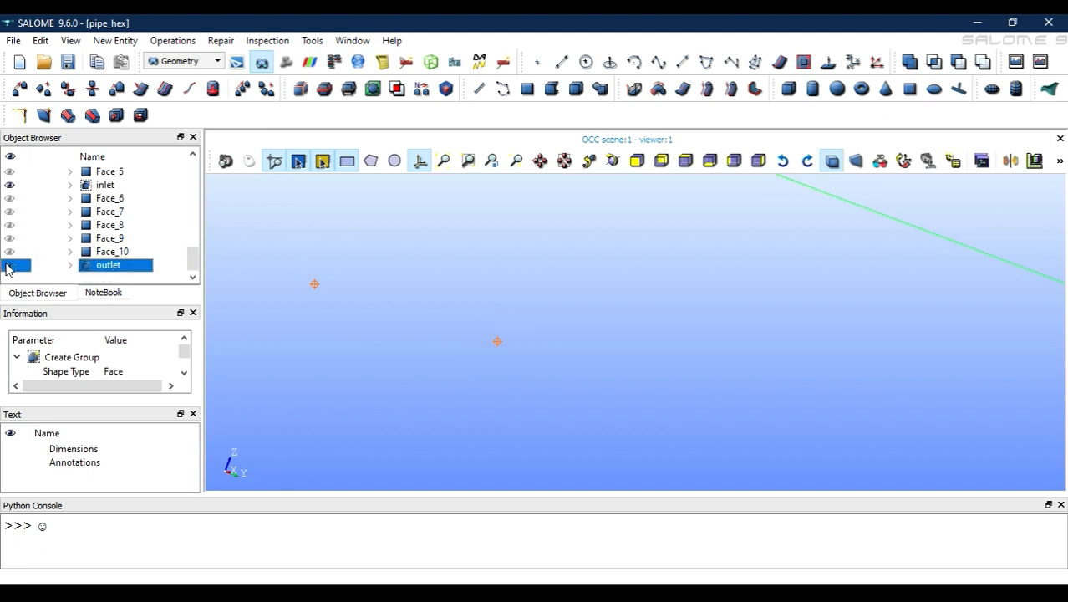
scroll(9, 267, up, 1)
click(10, 226)
scroll(14, 231, up, 3)
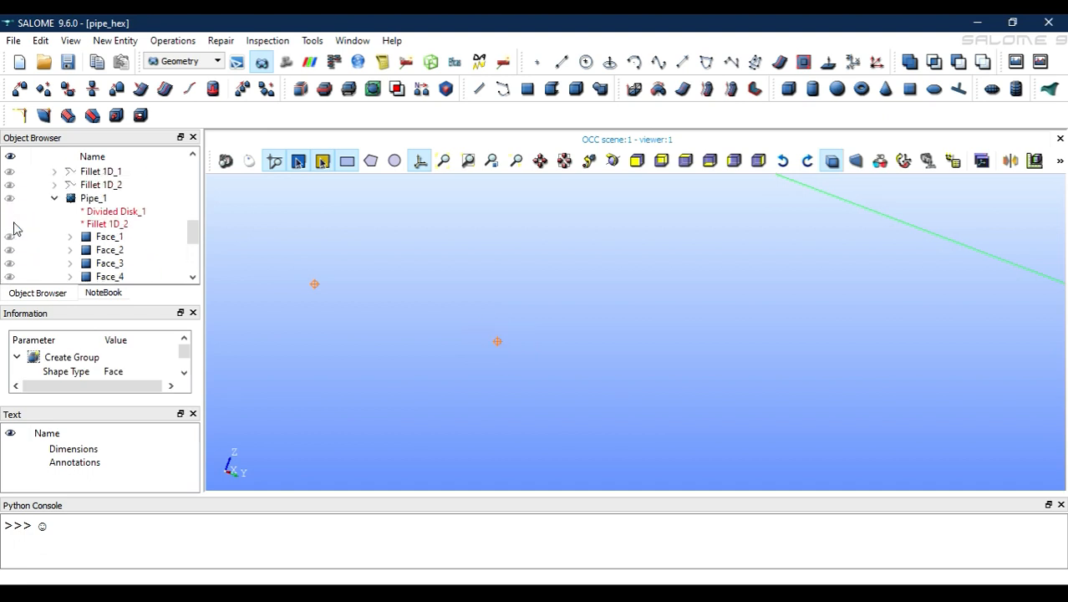
click(10, 238)
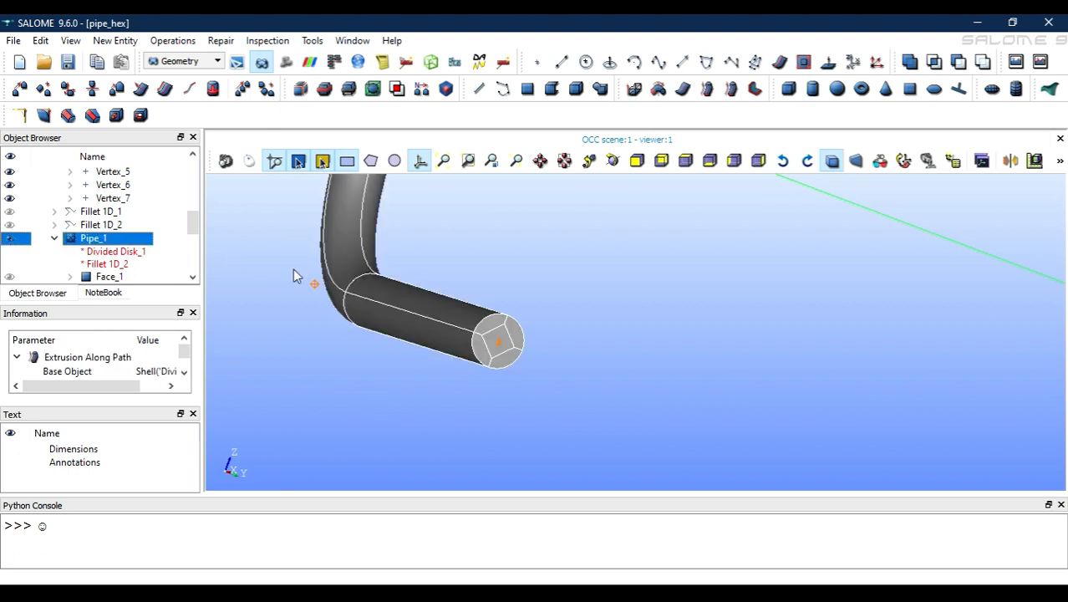
scroll(379, 306, down, 5)
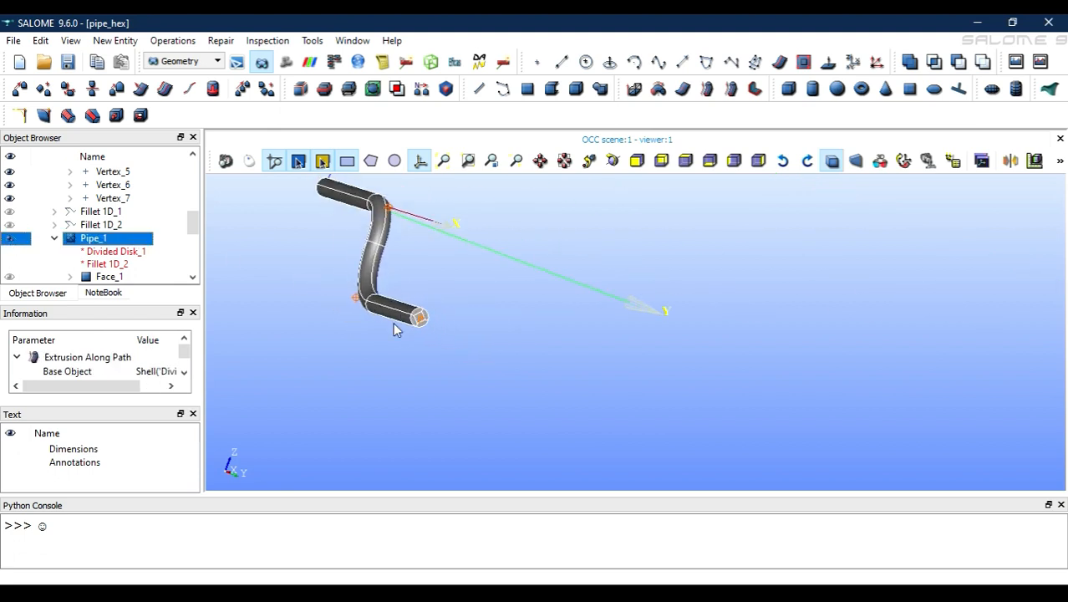
click(114, 40)
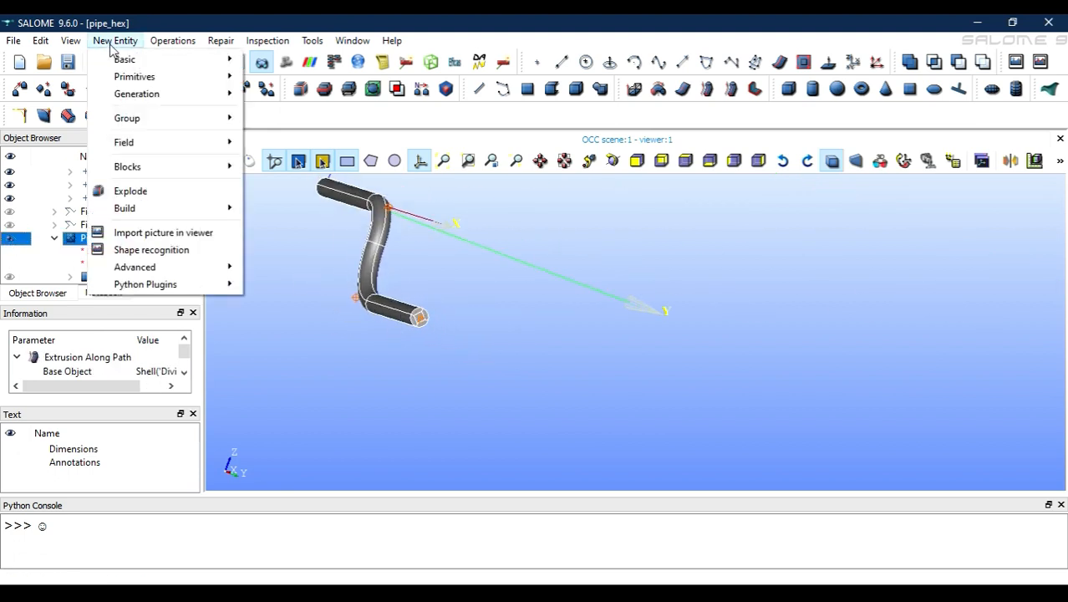
click(132, 191)
click(509, 260)
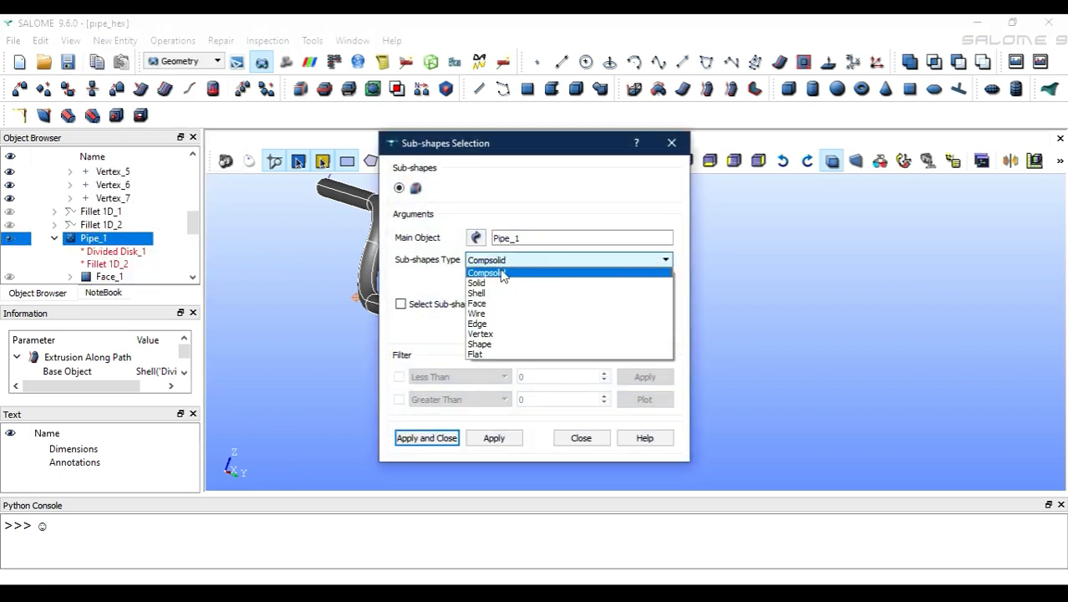
click(485, 303)
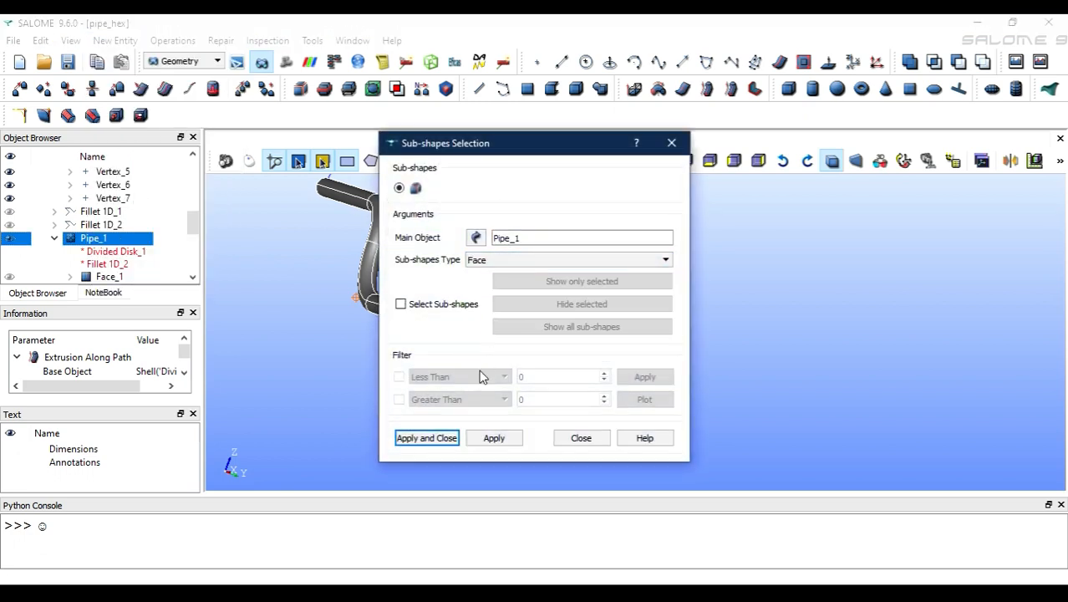
click(584, 442)
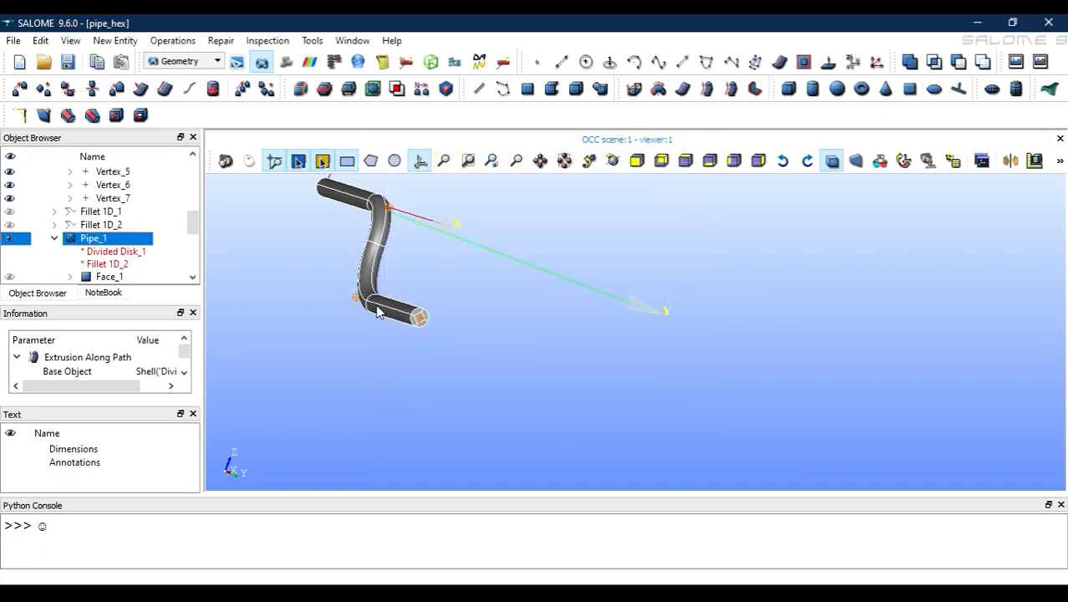
click(116, 40)
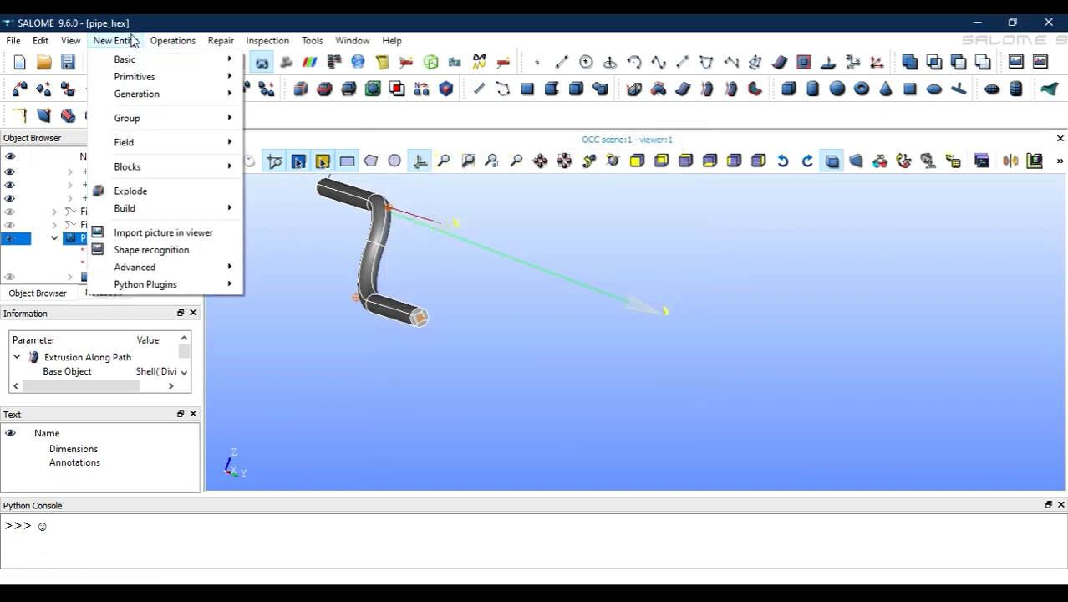
click(176, 183)
Step: Explode Pipe_1 into all of its Face sub-shapes, without restricting the operation to selected sub-shapes
click(125, 41)
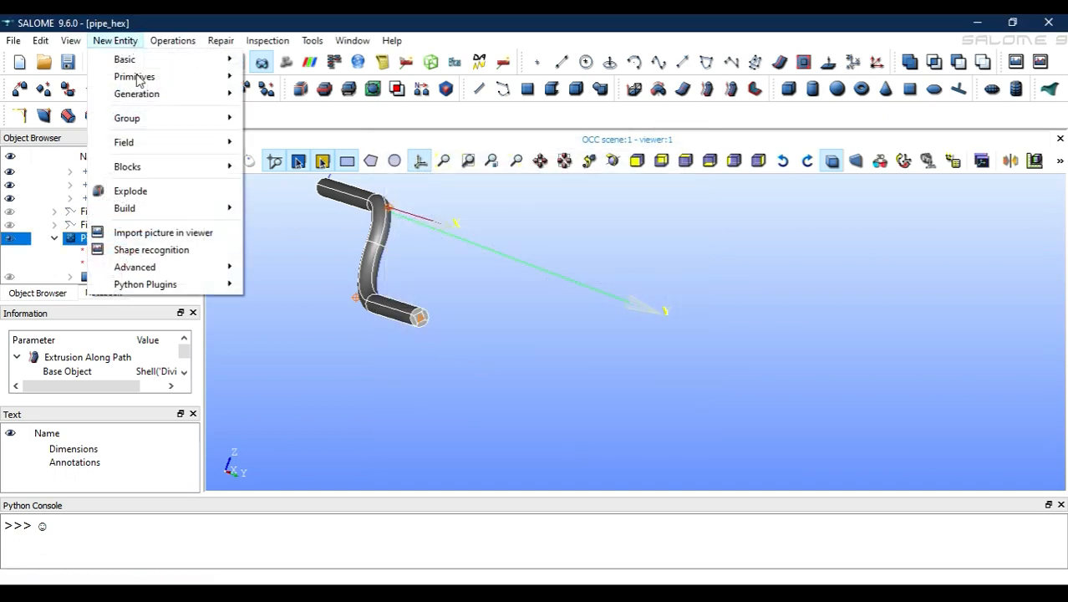
click(167, 189)
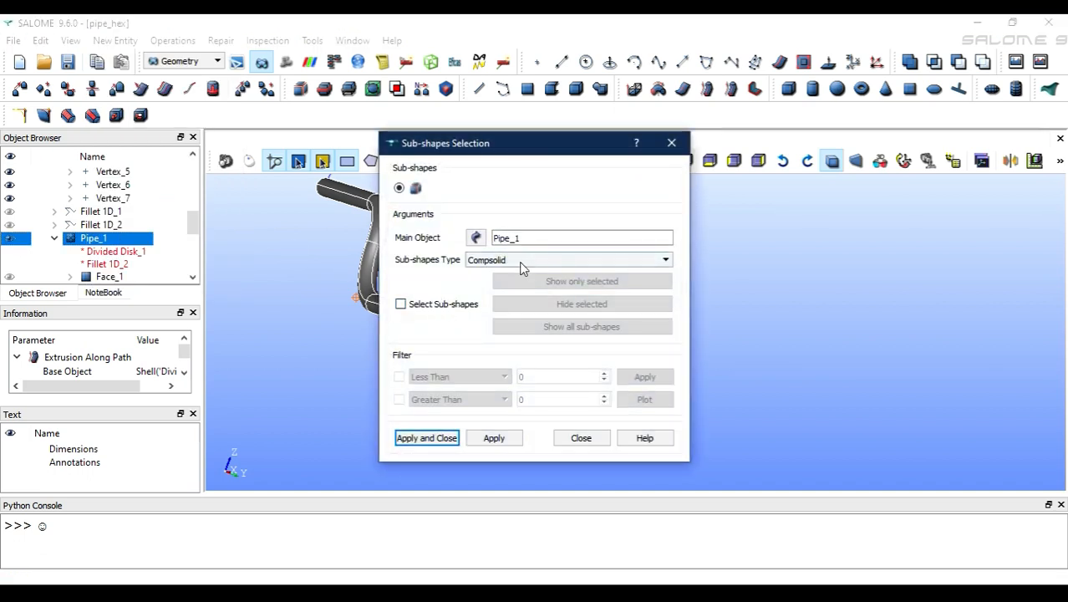
click(520, 264)
click(502, 306)
click(480, 306)
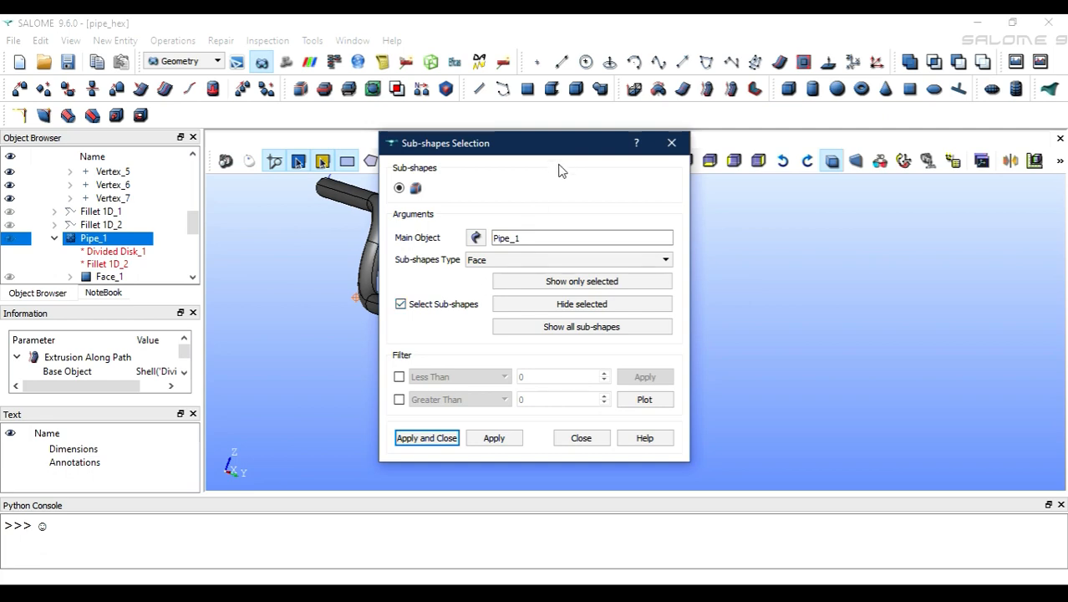
drag(564, 150, 178, 75)
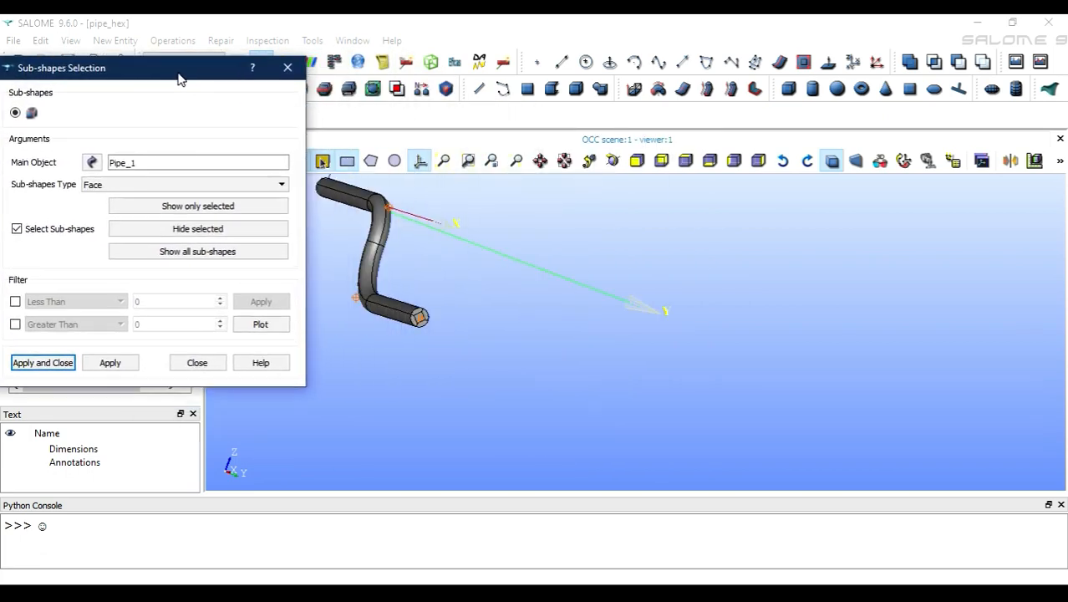
click(383, 318)
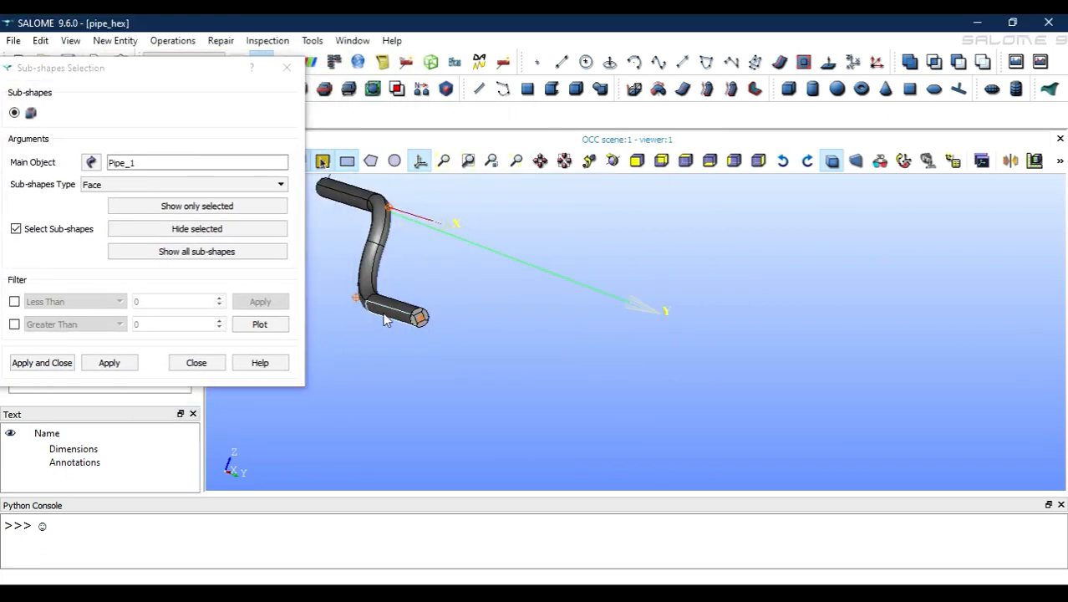
click(90, 231)
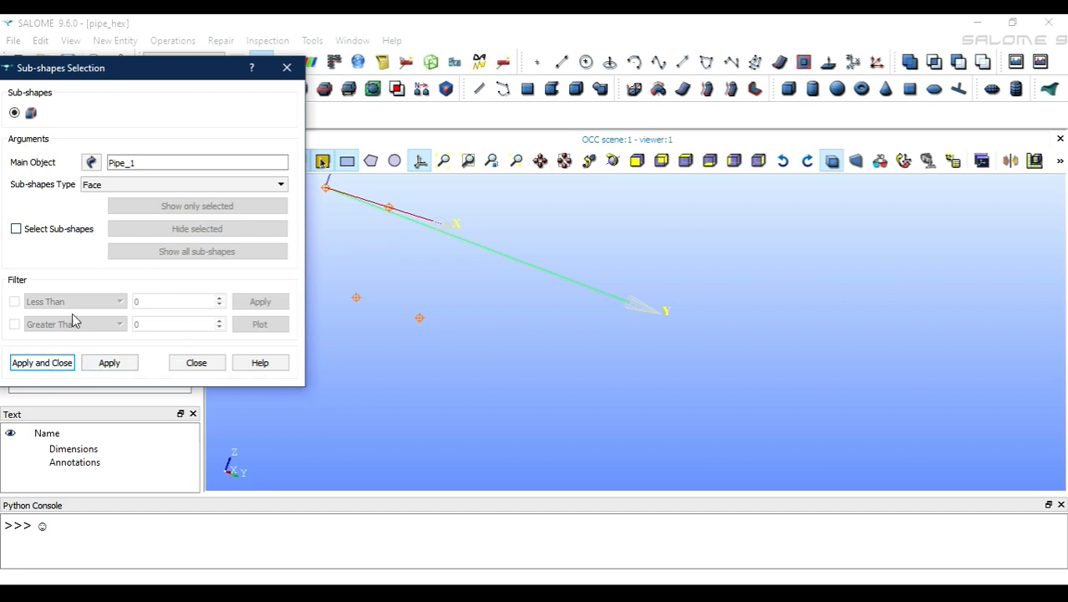
click(65, 364)
click(143, 253)
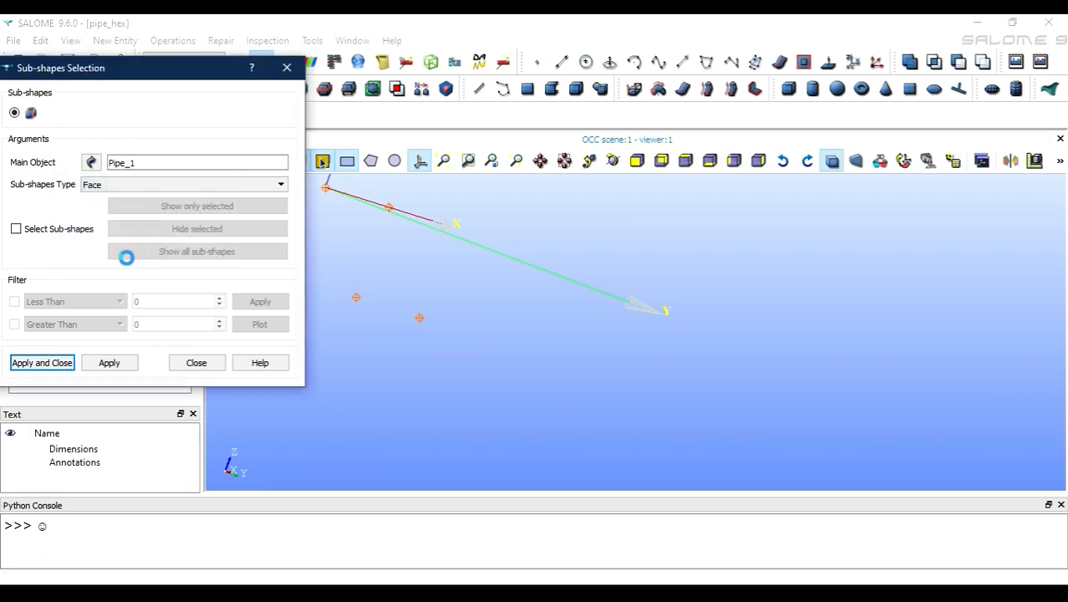
scroll(121, 267, up, 3)
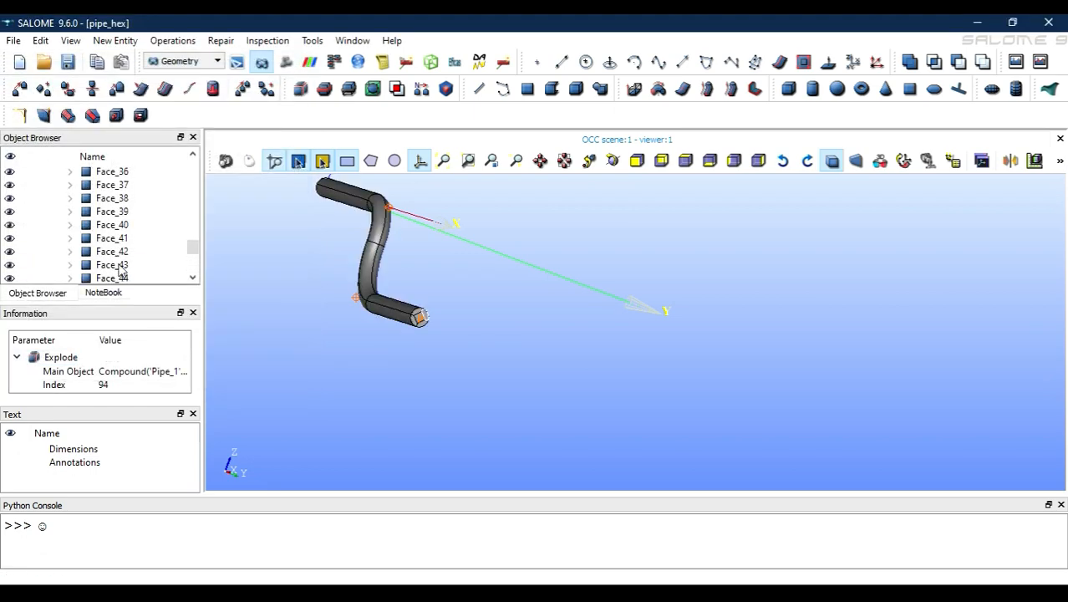
Step: Start a new group of faces named dinding with Pipe_1 as the main shape
click(388, 320)
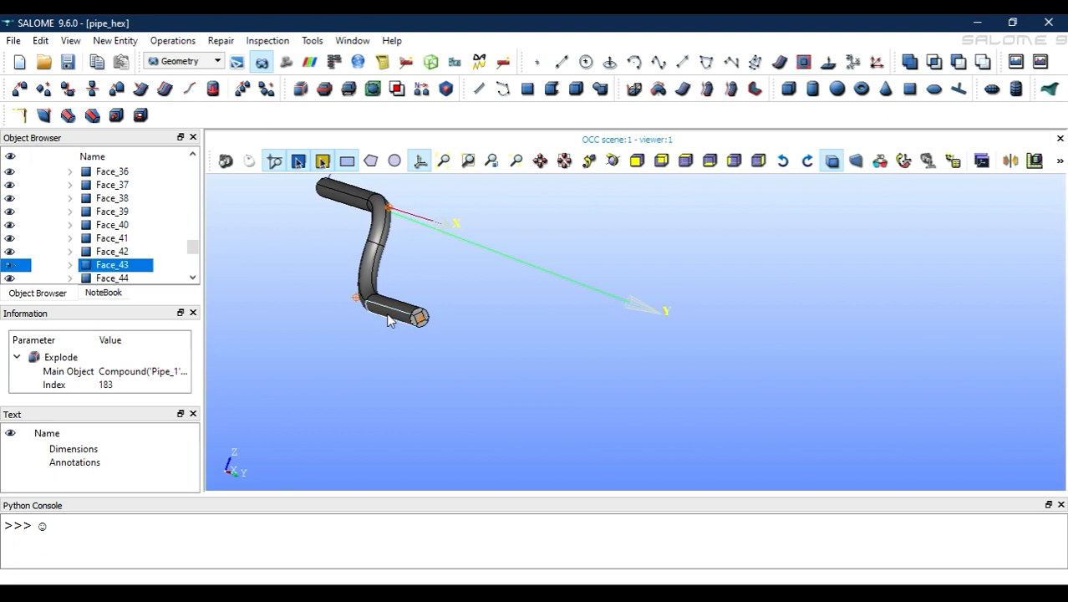
scroll(388, 320, up, 3)
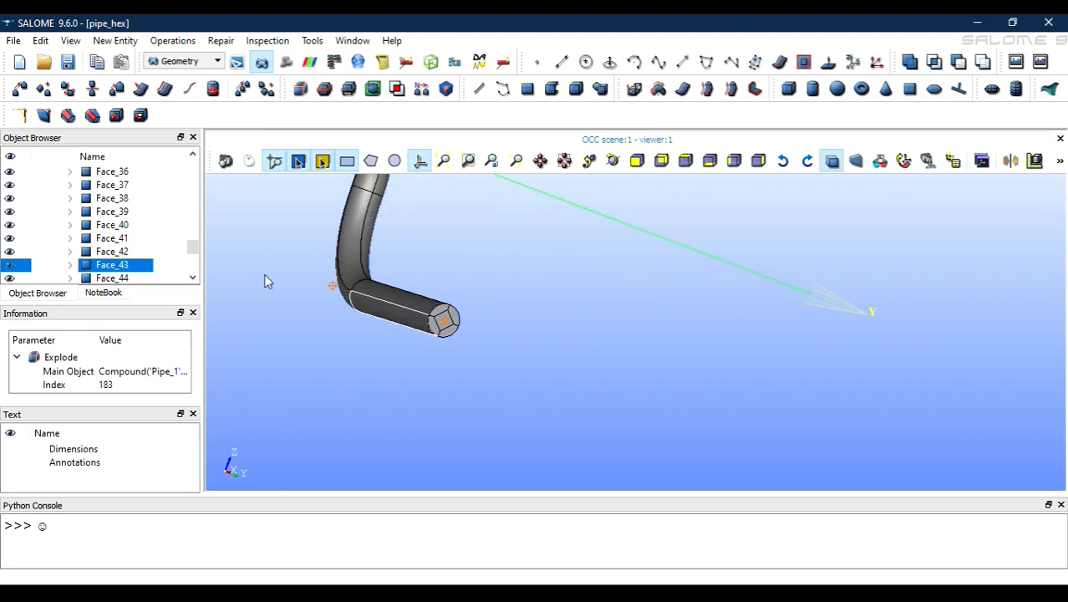
scroll(161, 255, up, 13)
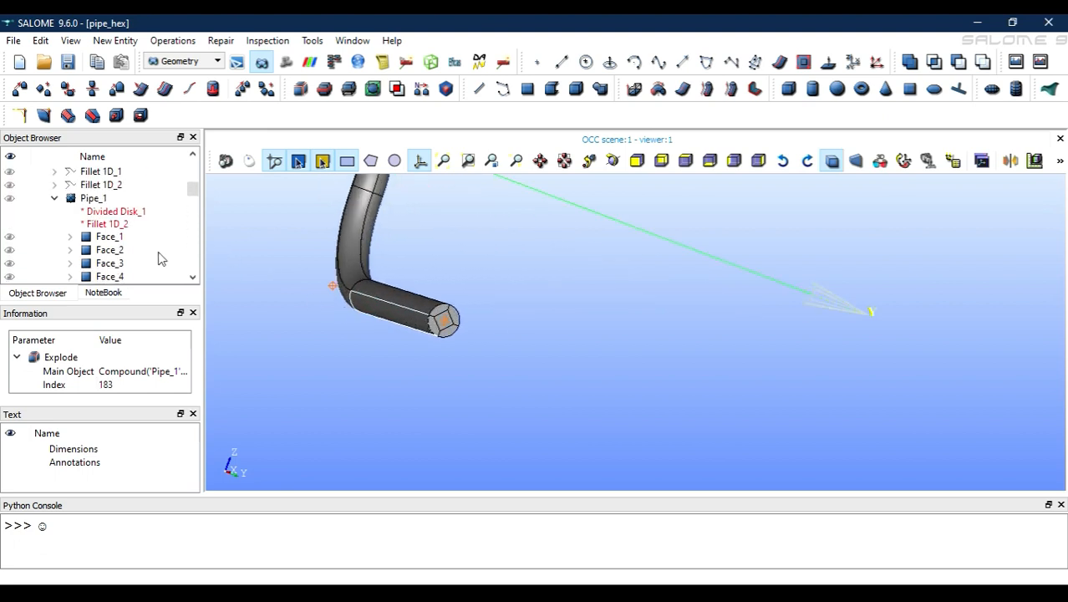
click(92, 198)
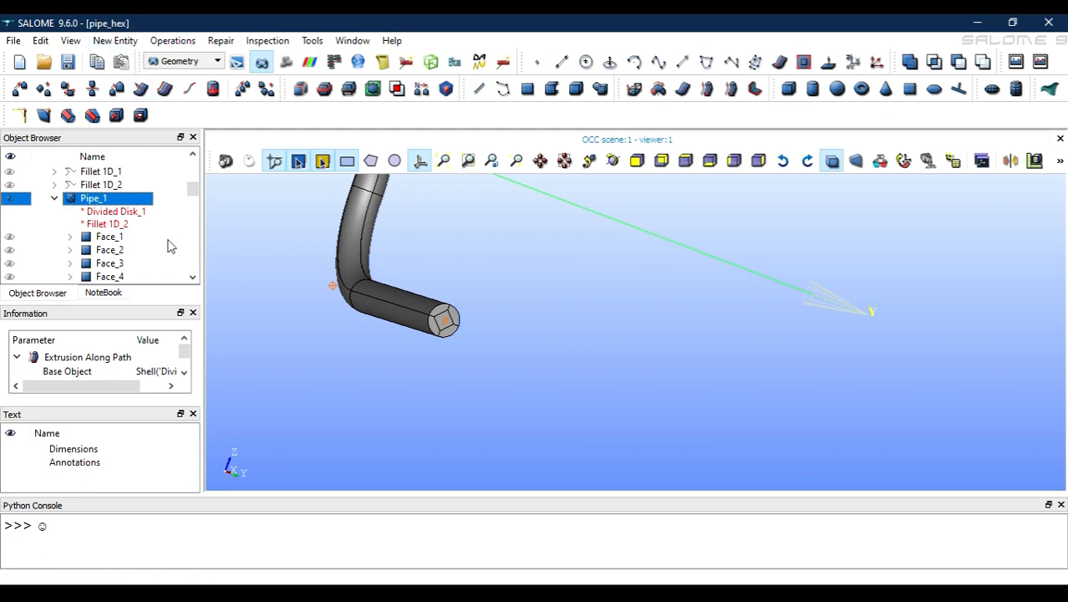
right_click(109, 202)
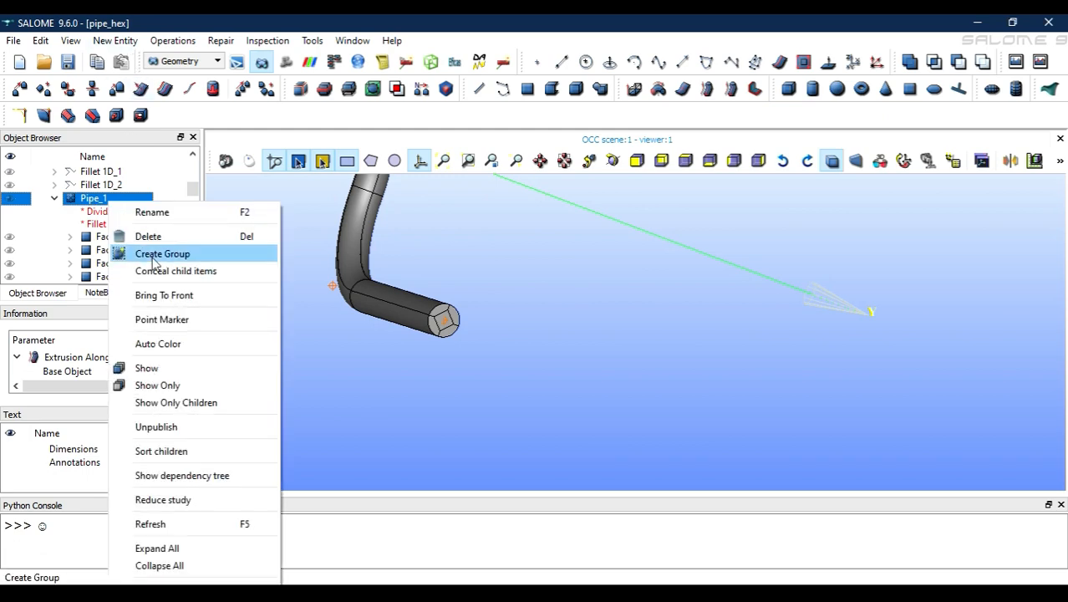
click(159, 251)
double_click(491, 169)
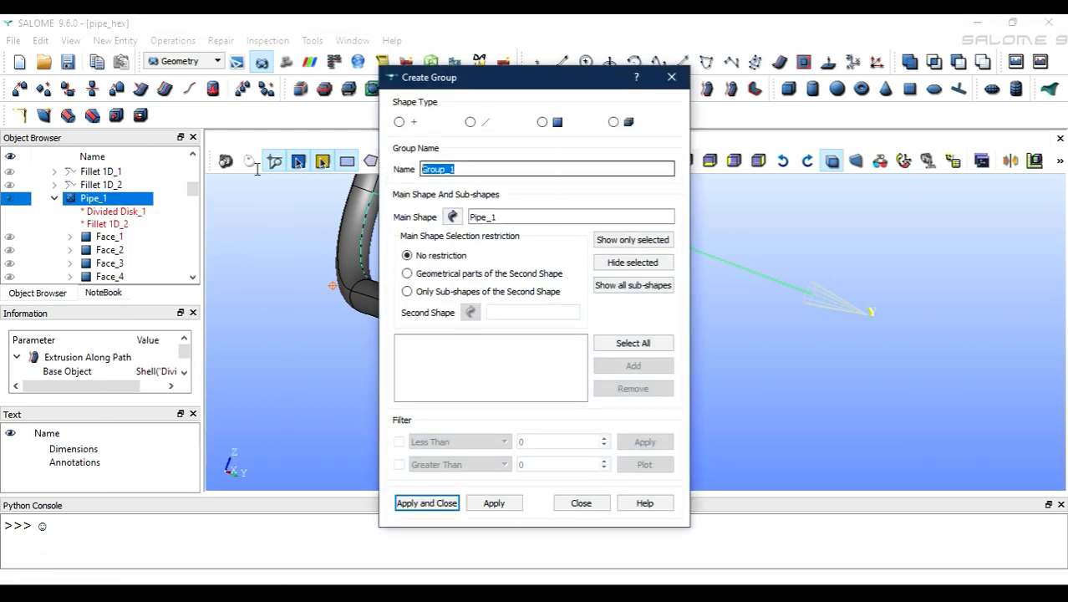
text(dinding)
click(543, 122)
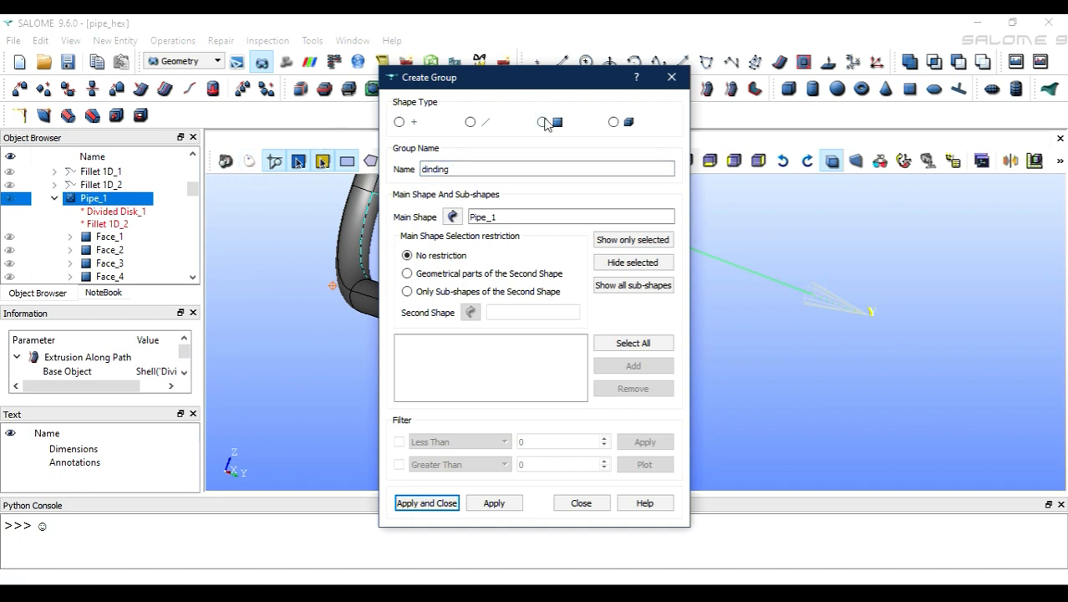
drag(530, 72, 729, 31)
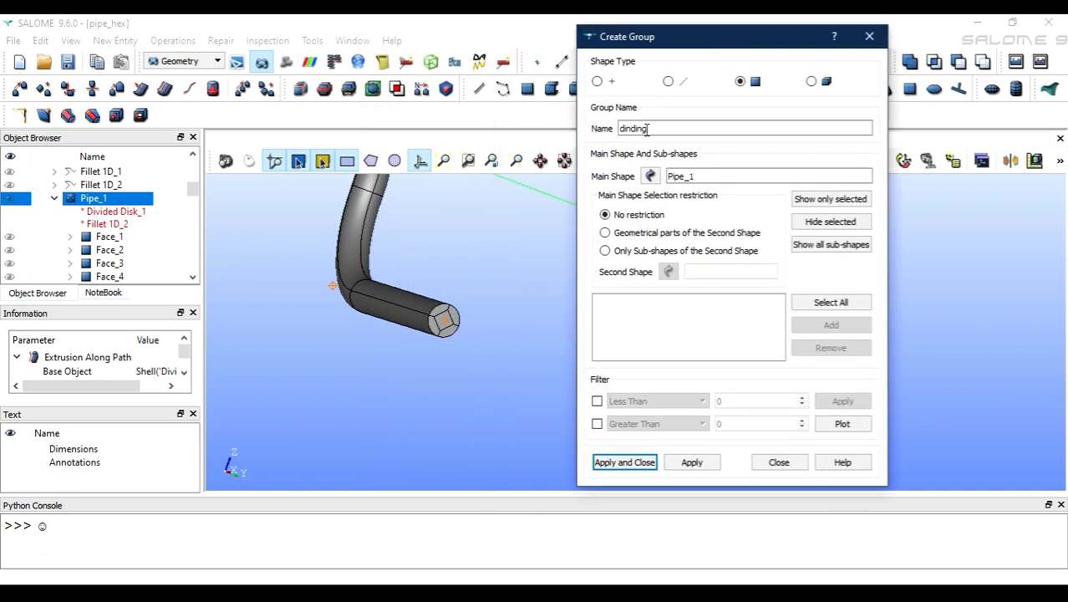
Step: Add the eight outer wall faces on one side of the pipe, along both straights and both bends, to the dinding group
click(378, 309)
click(345, 289)
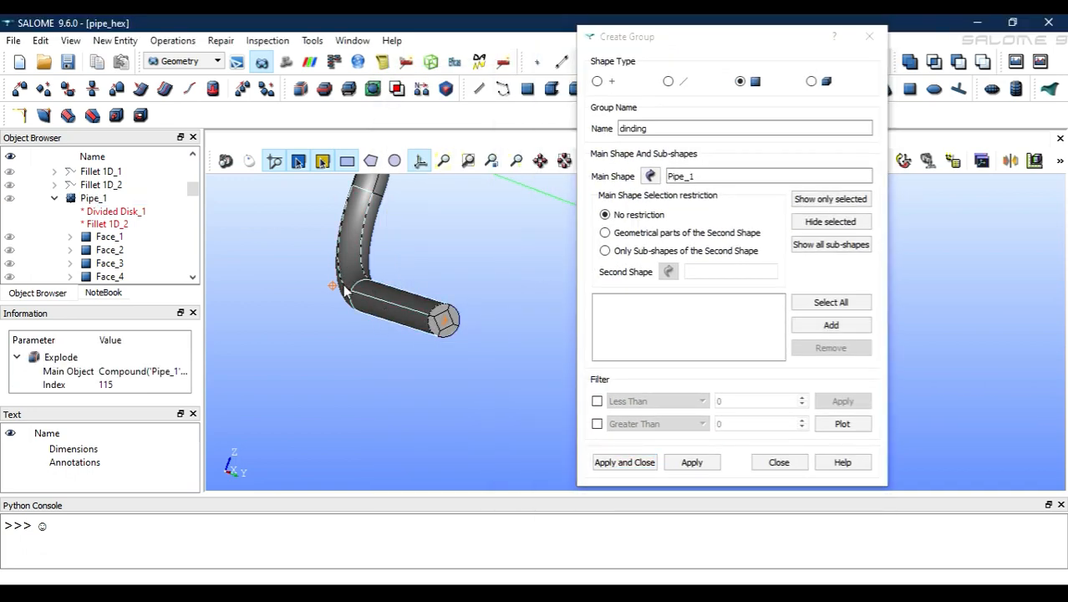
shift+click(343, 292)
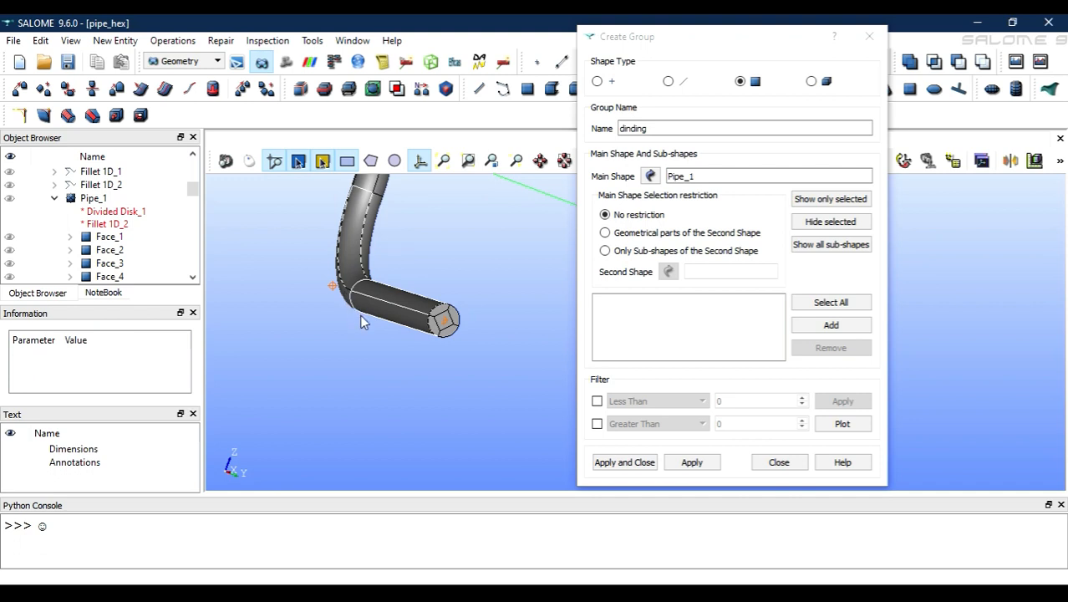
click(539, 160)
drag(357, 255, 458, 360)
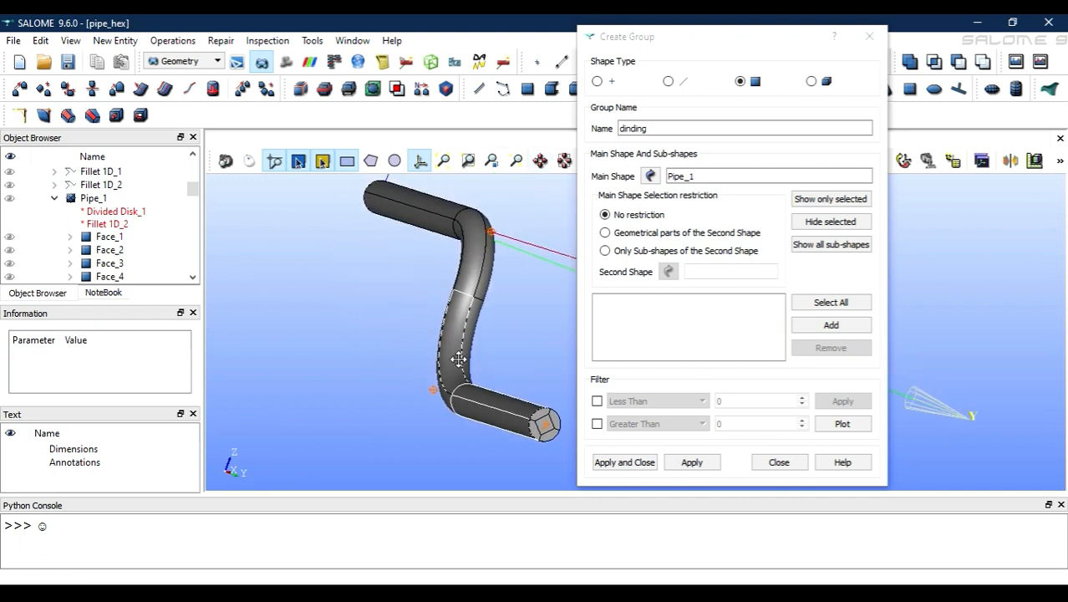
click(564, 161)
click(496, 223)
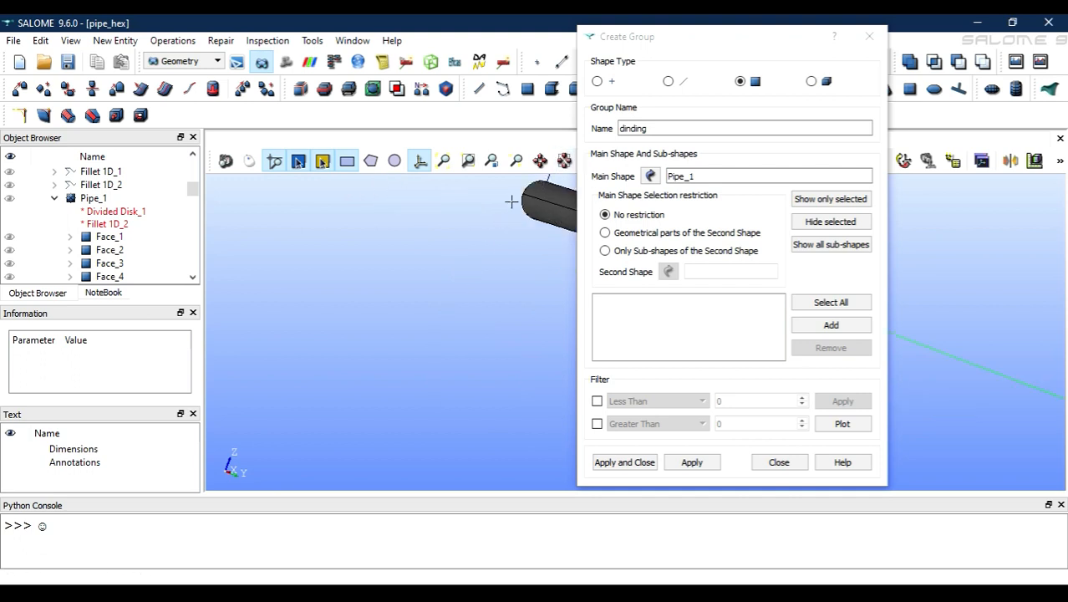
drag(683, 49, 217, 47)
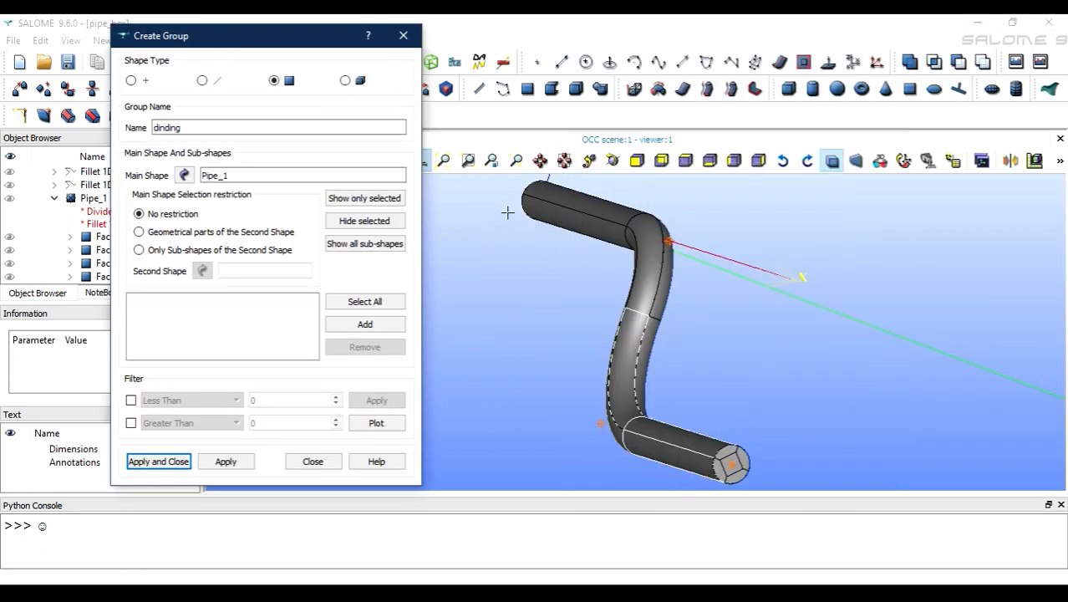
click(612, 161)
drag(644, 429, 785, 422)
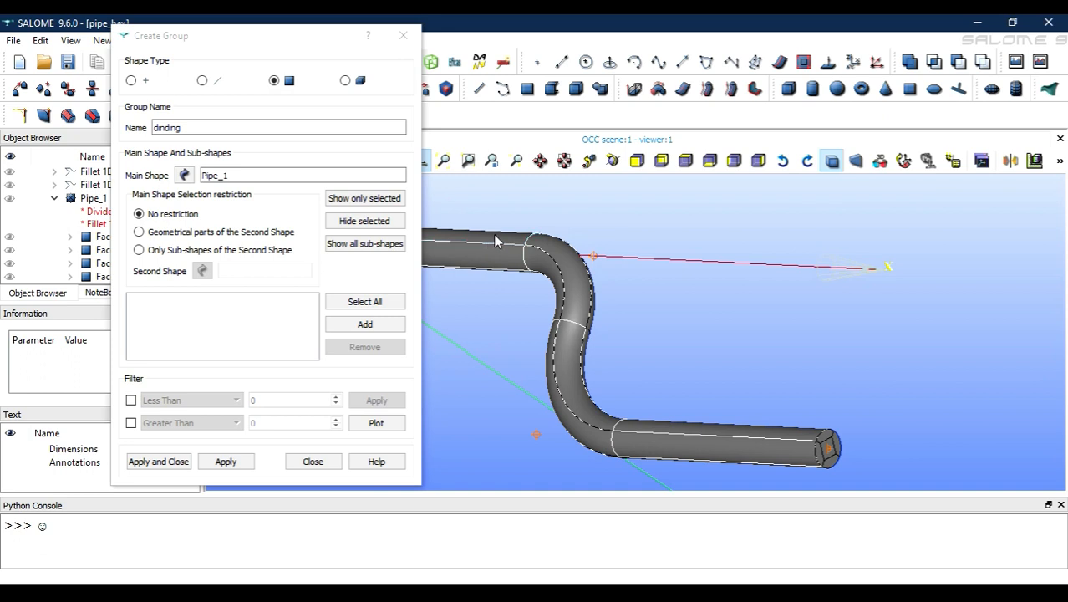
click(361, 325)
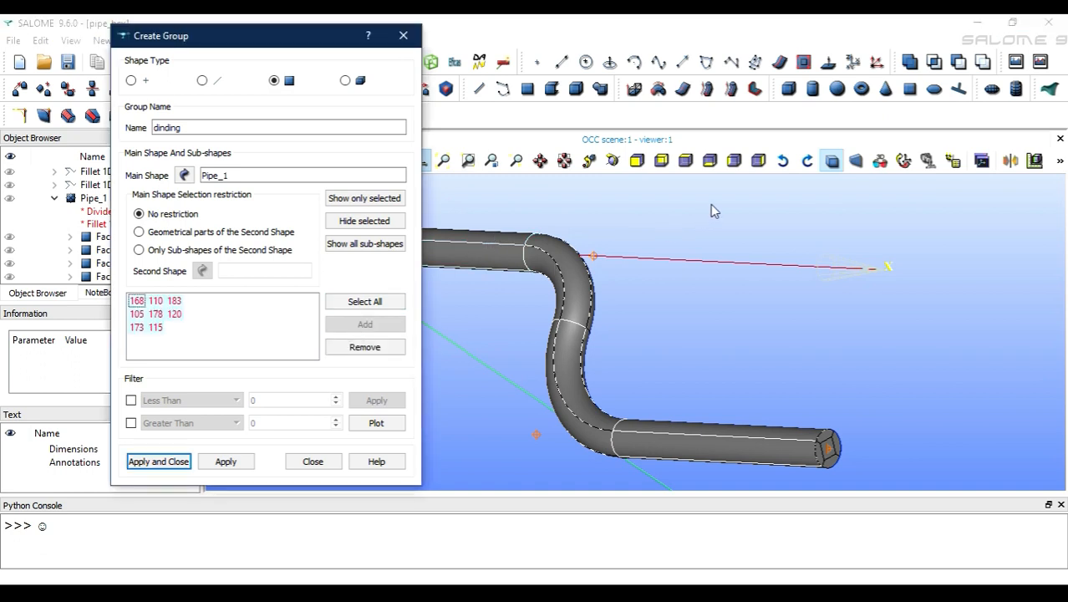
Step: Add seven outer wall faces from the opposite side of the pipe to the dinding group, using the -OY view
click(735, 162)
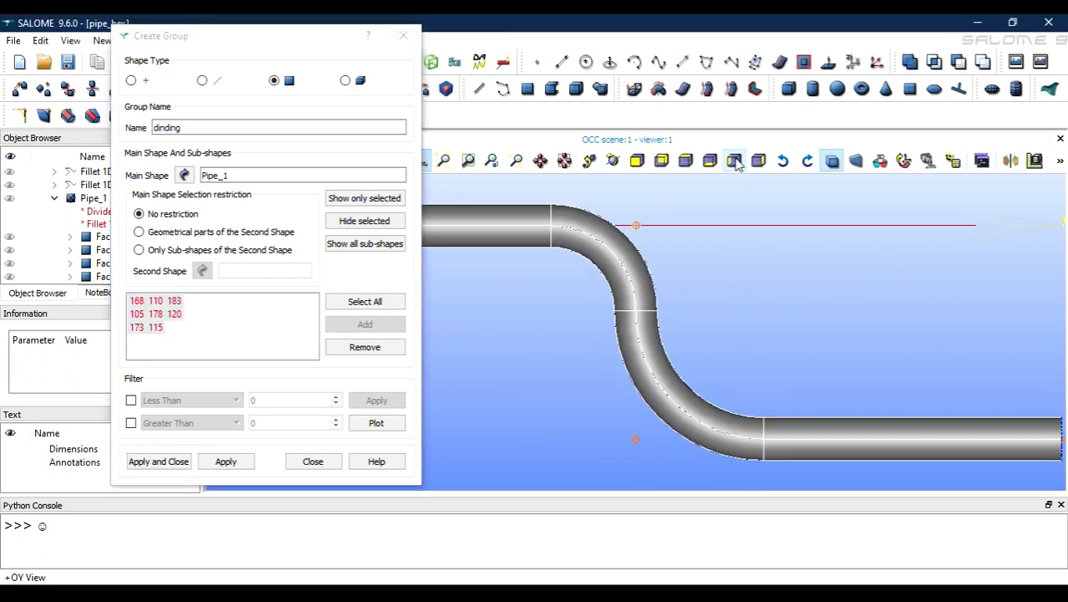
click(760, 161)
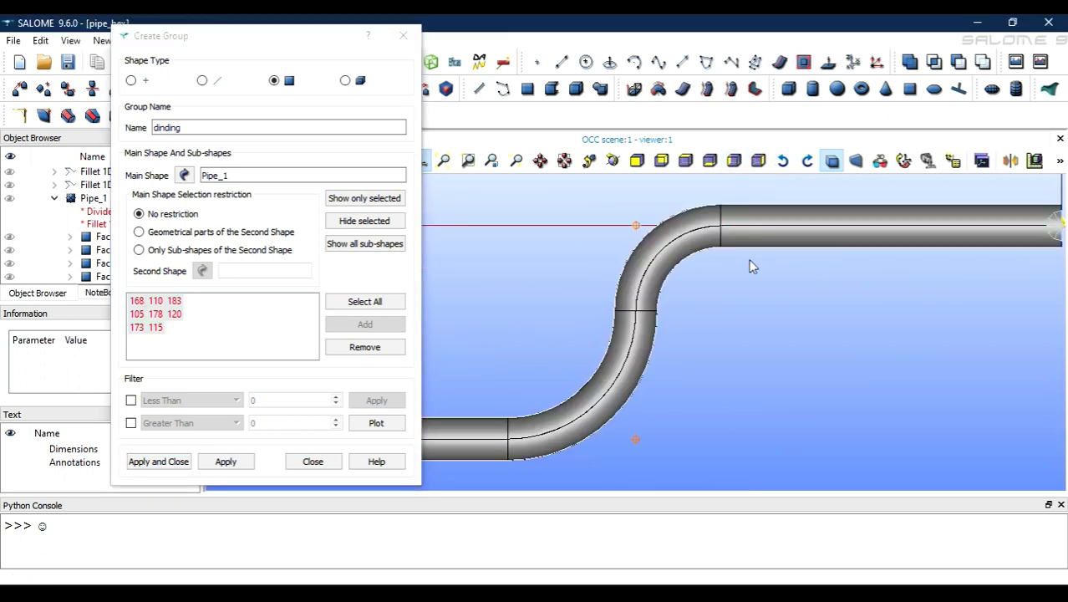
click(846, 240)
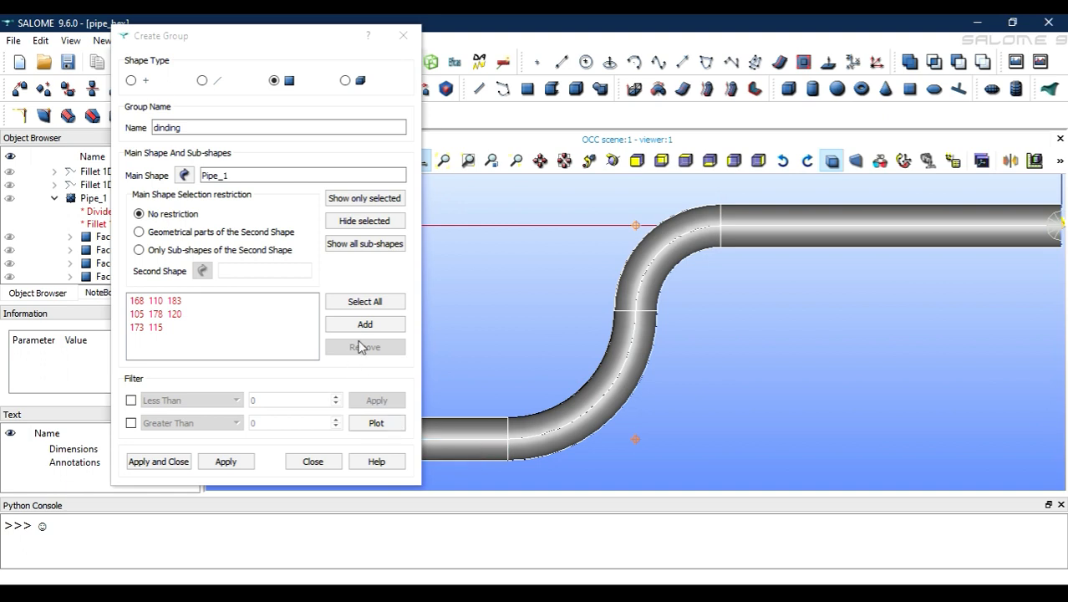
click(363, 326)
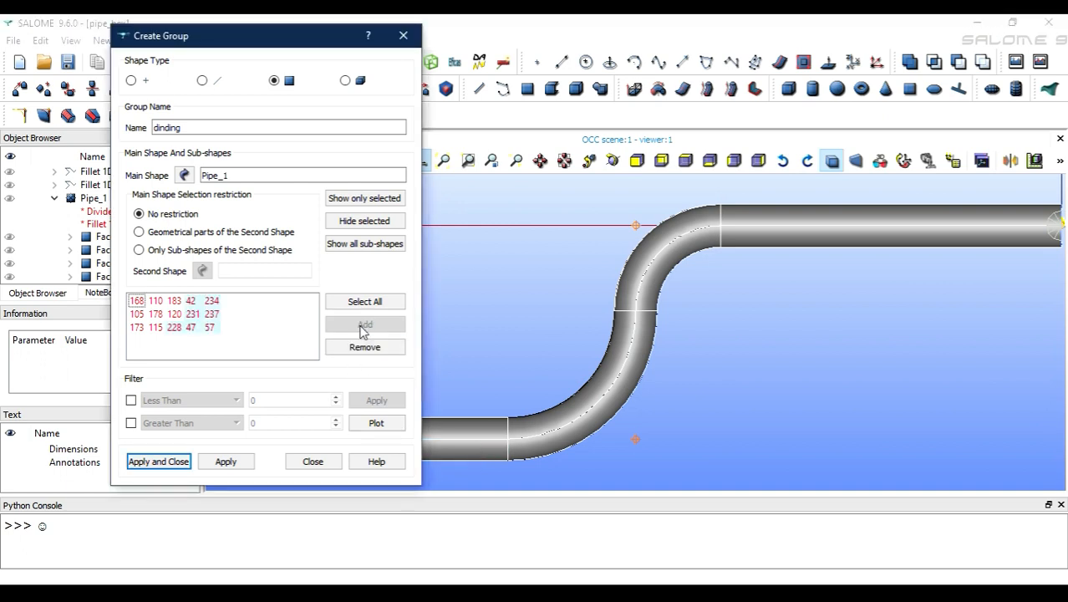
Step: Add the missing upper face of the lower bend to the dinding group, create the group and select it for checking
drag(312, 38, 288, 41)
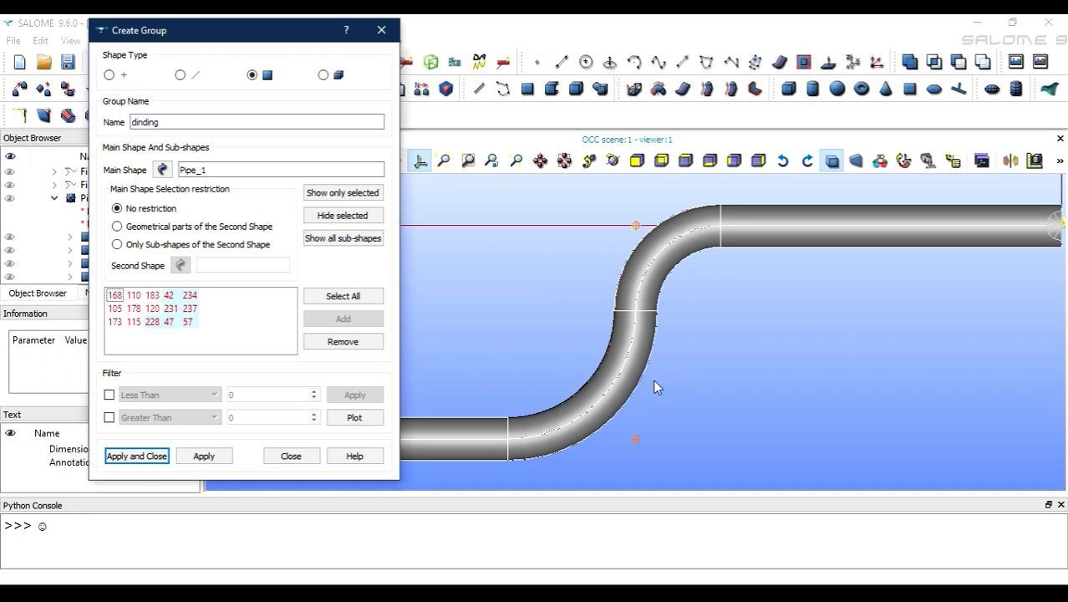
click(616, 368)
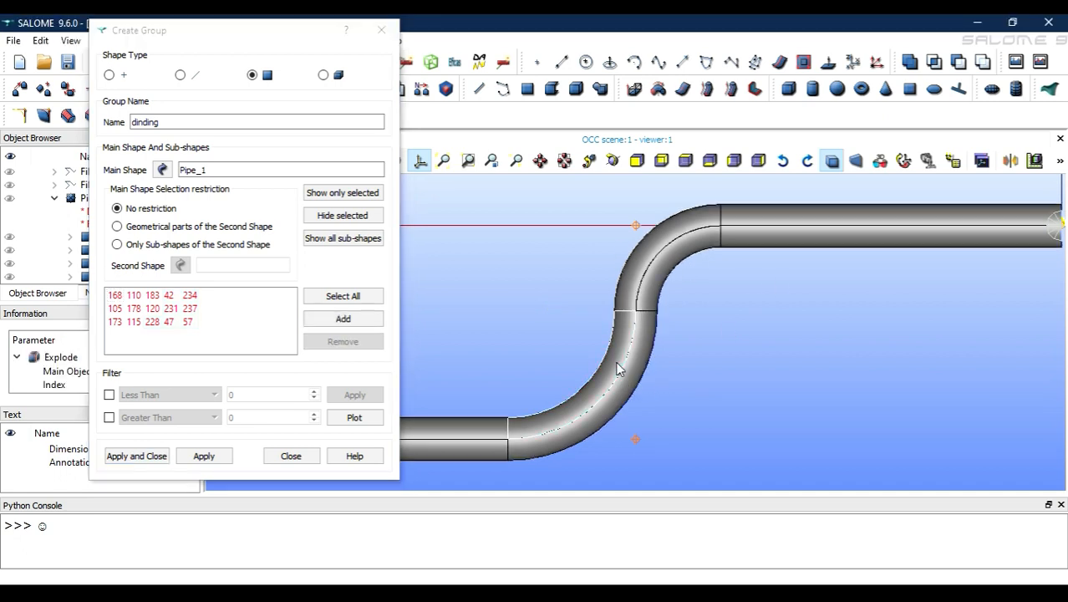
click(311, 322)
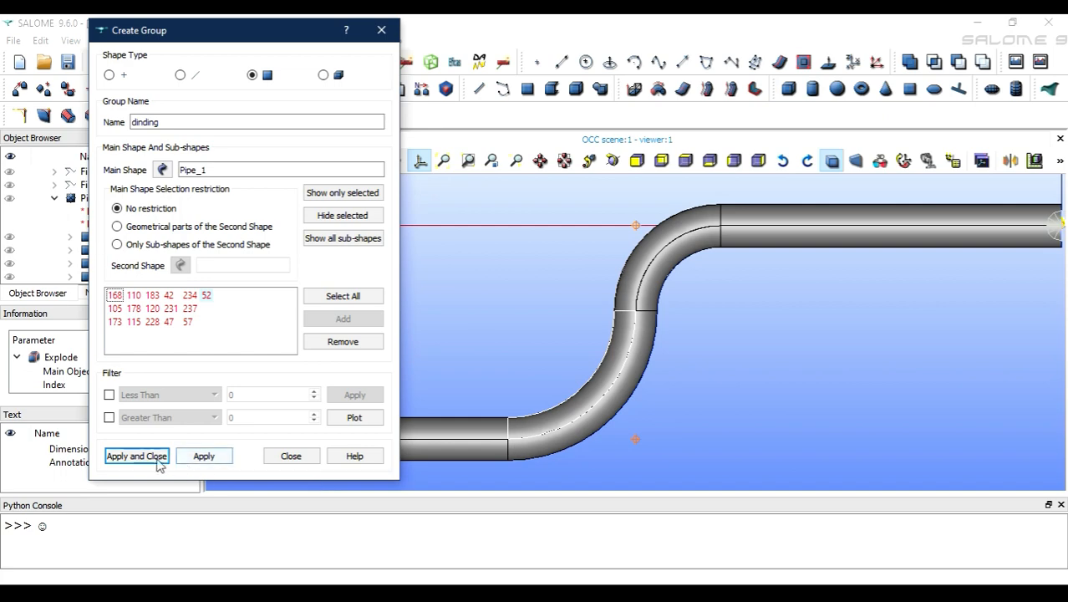
click(144, 456)
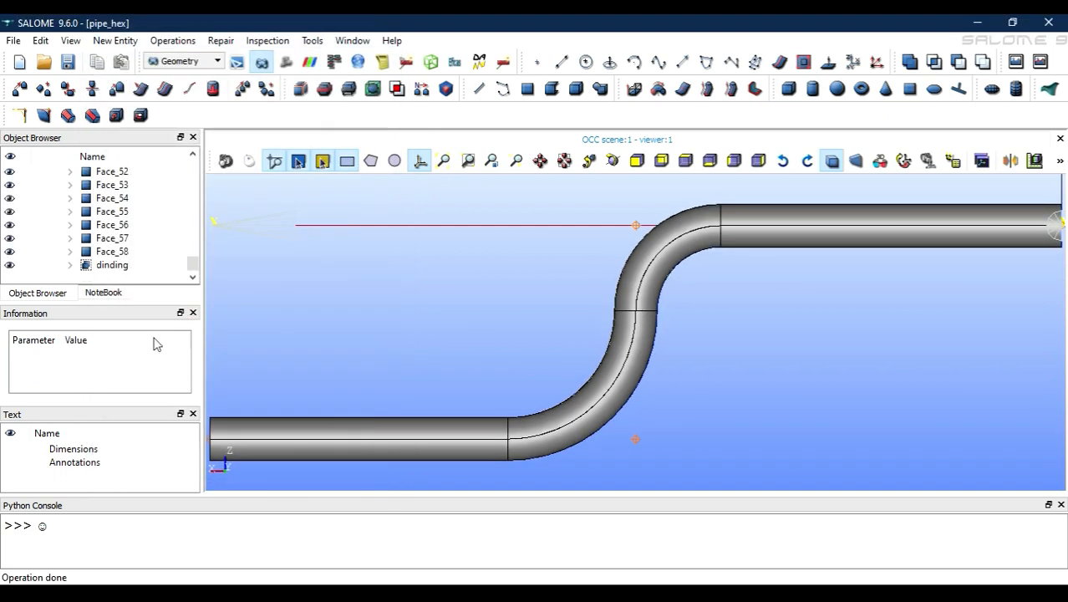
click(116, 267)
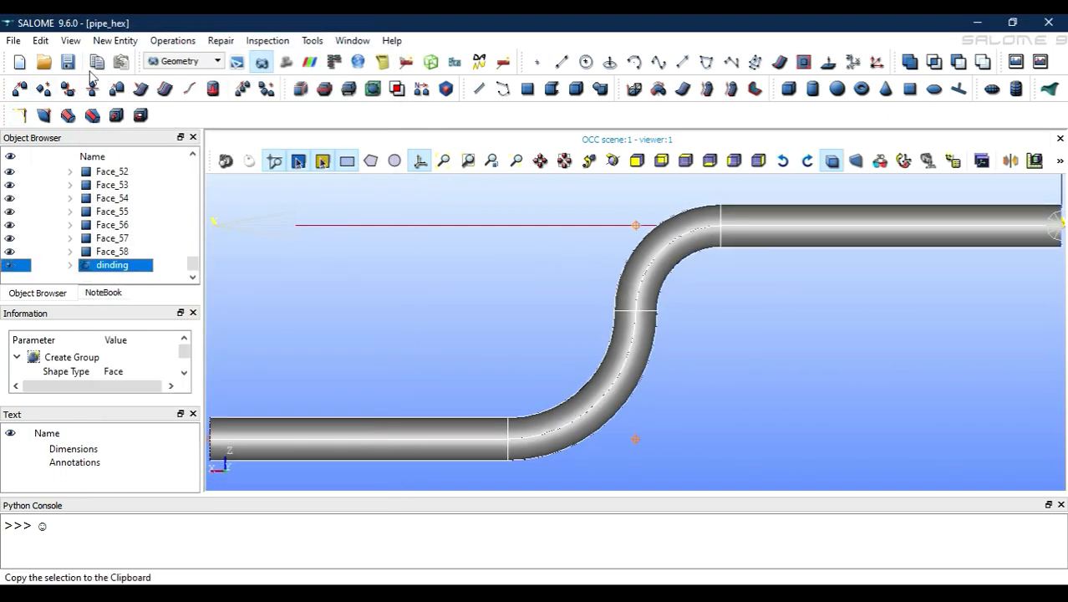
Step: Save the pipe_hex study and switch from the Geometry module to the Mesh module
key(ctrl+s)
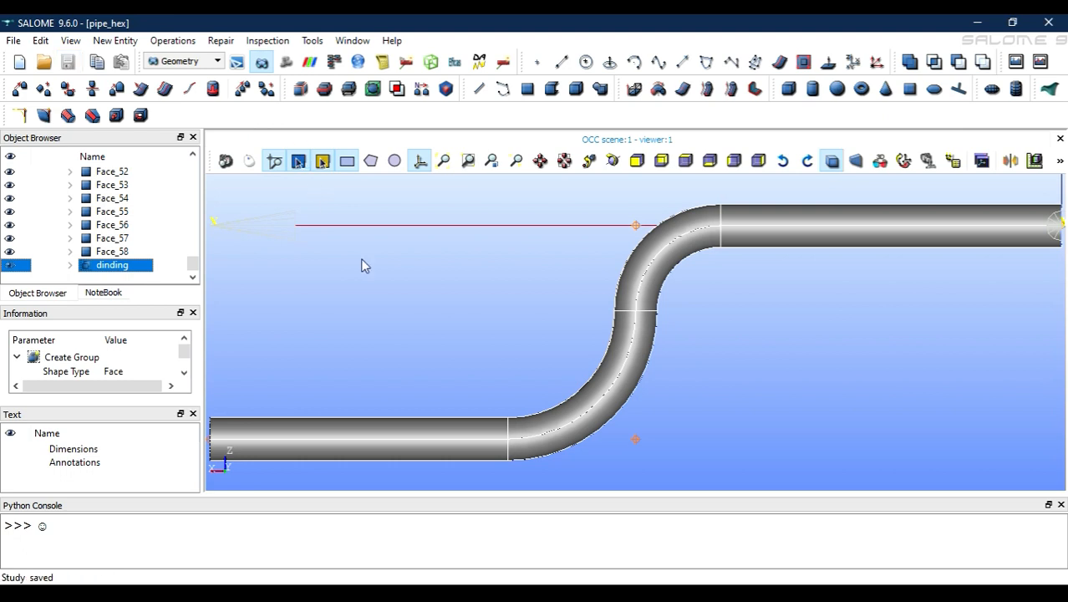
click(211, 61)
click(185, 113)
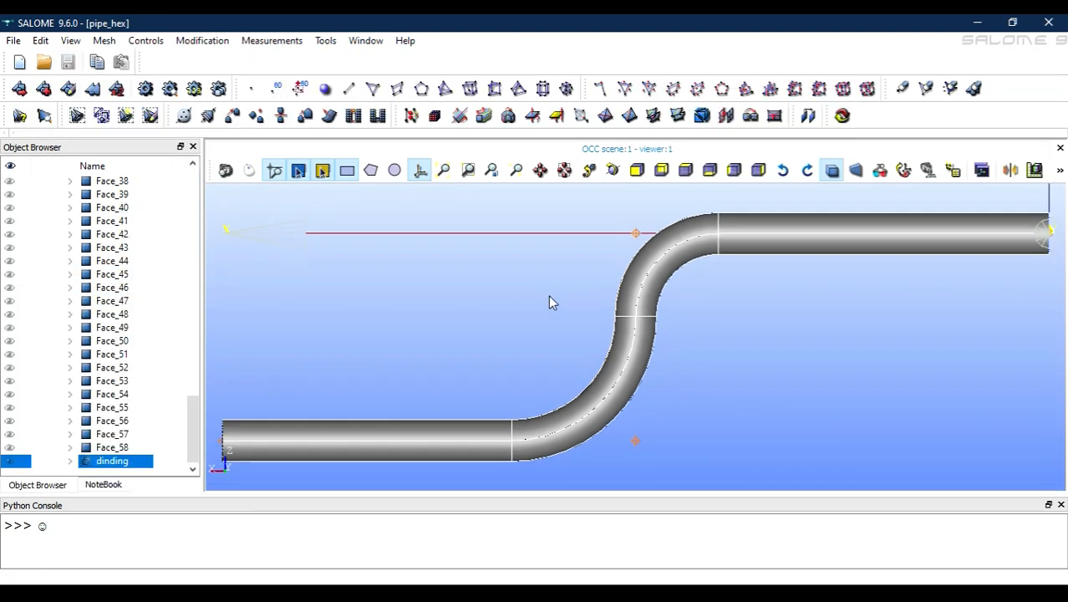
scroll(170, 344, down, 1)
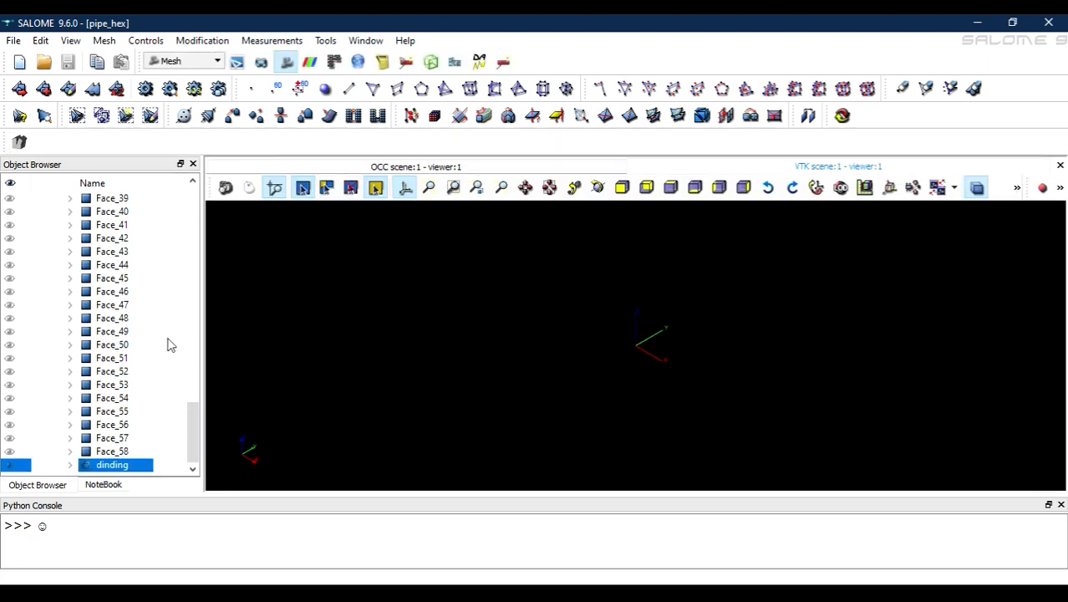
Step: Start a new mesh named Mesh_1 on the Pipe_1 geometry
click(19, 88)
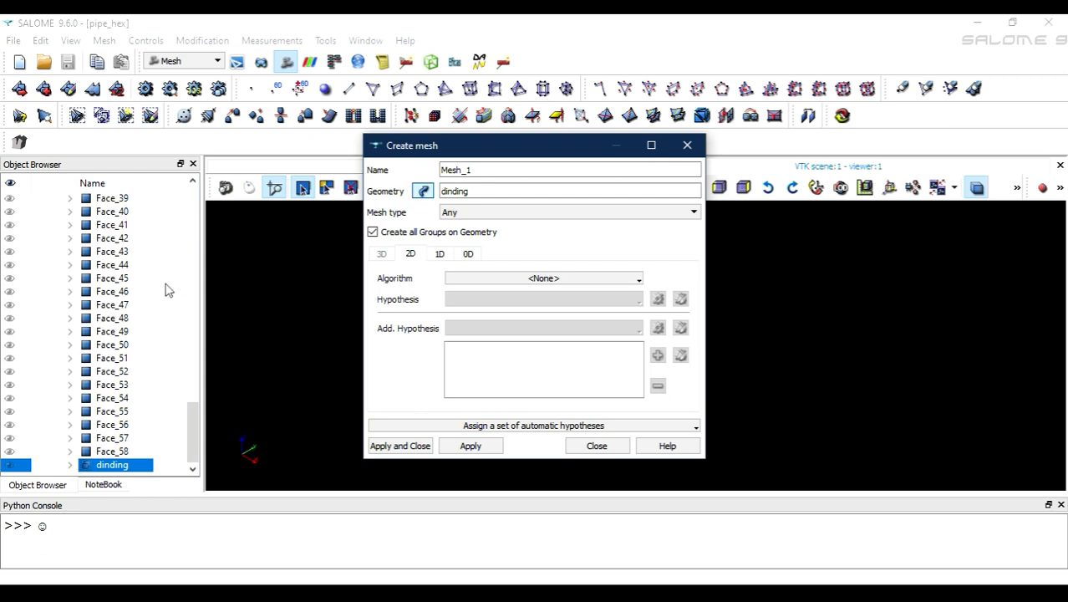
scroll(153, 330, up, 20)
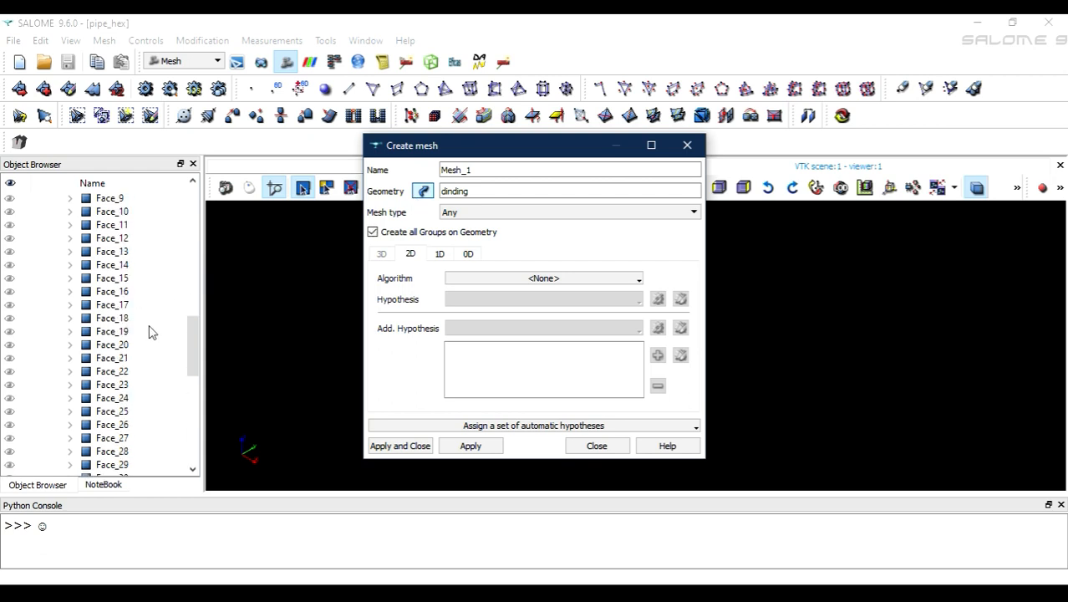
click(104, 253)
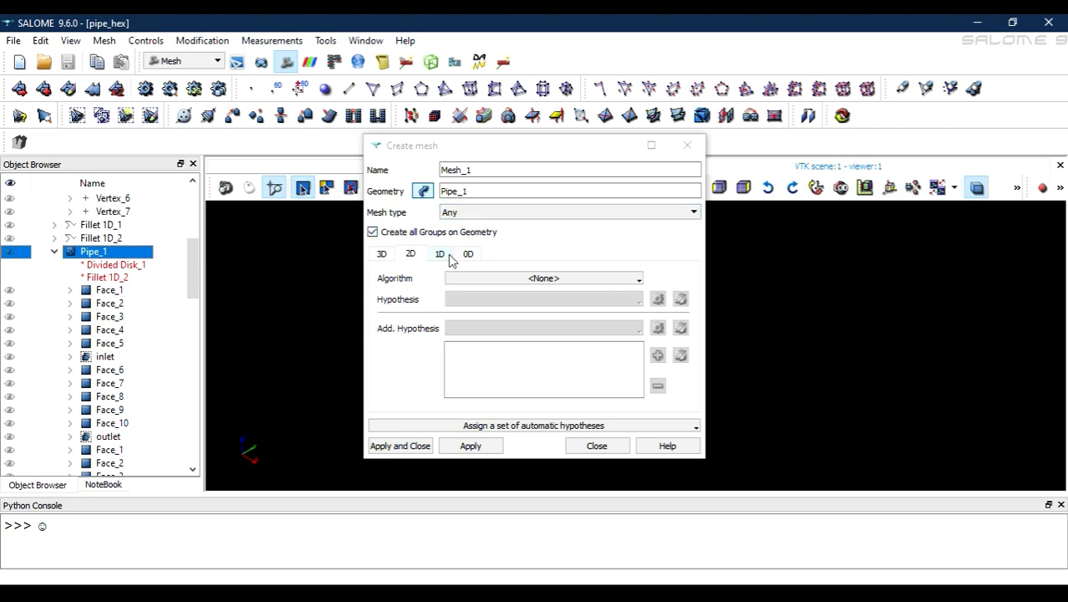
Step: Assign the 1D Wire Discretisation algorithm with a Number of Segments hypothesis of 4 segments and equidistant distribution
click(441, 254)
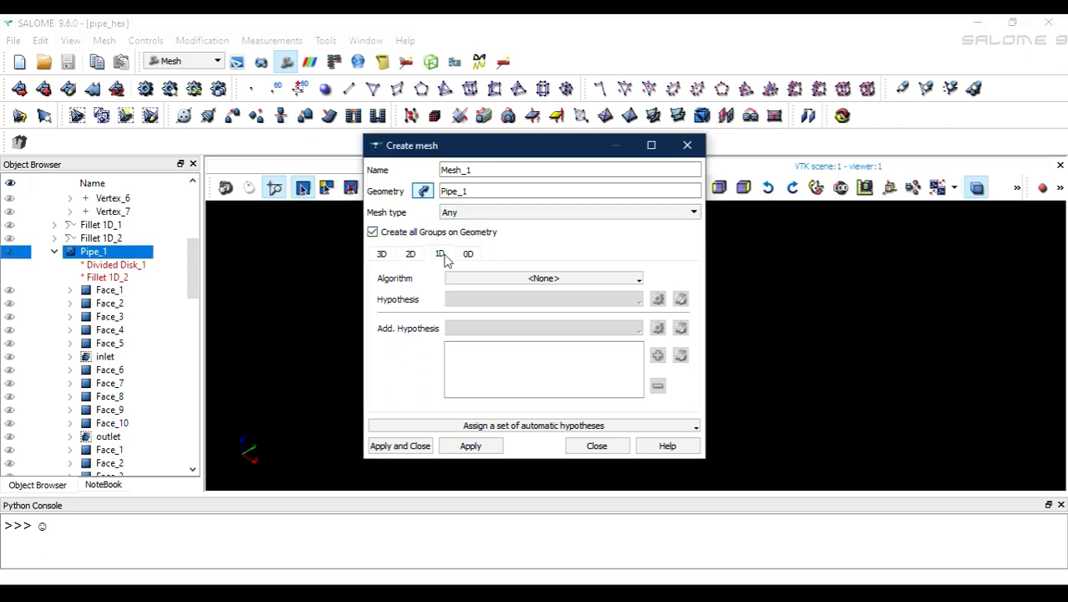
click(503, 278)
click(496, 339)
click(632, 299)
click(658, 299)
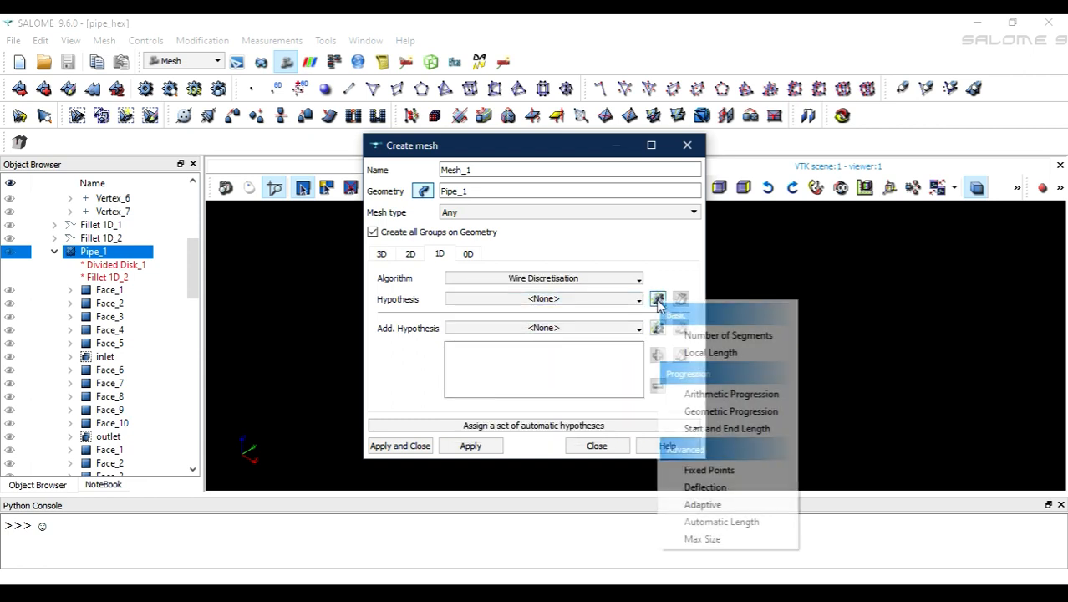
click(694, 333)
click(513, 309)
text(8)
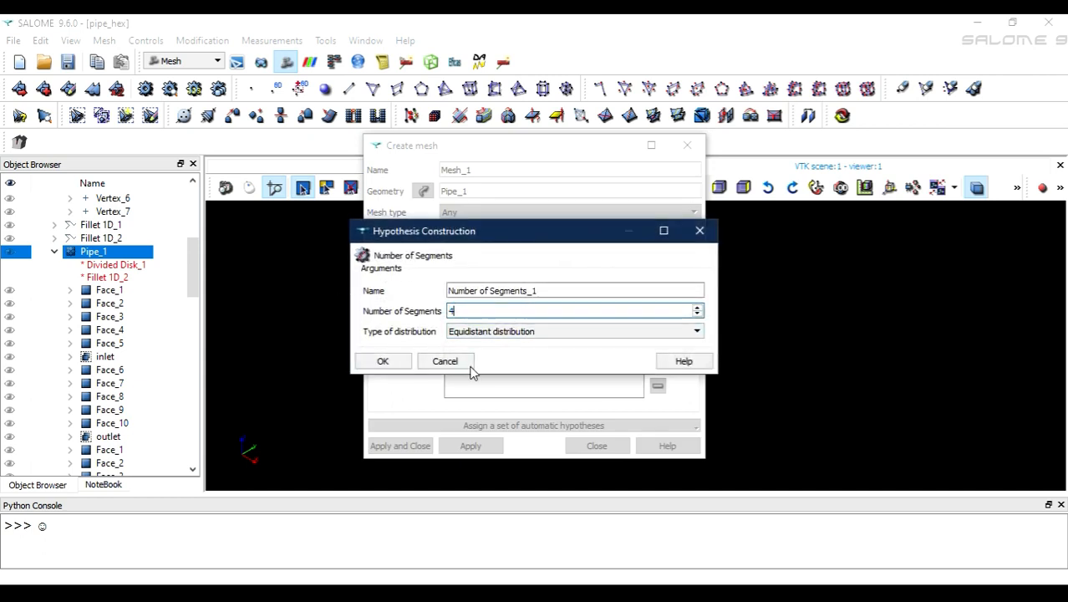
click(378, 359)
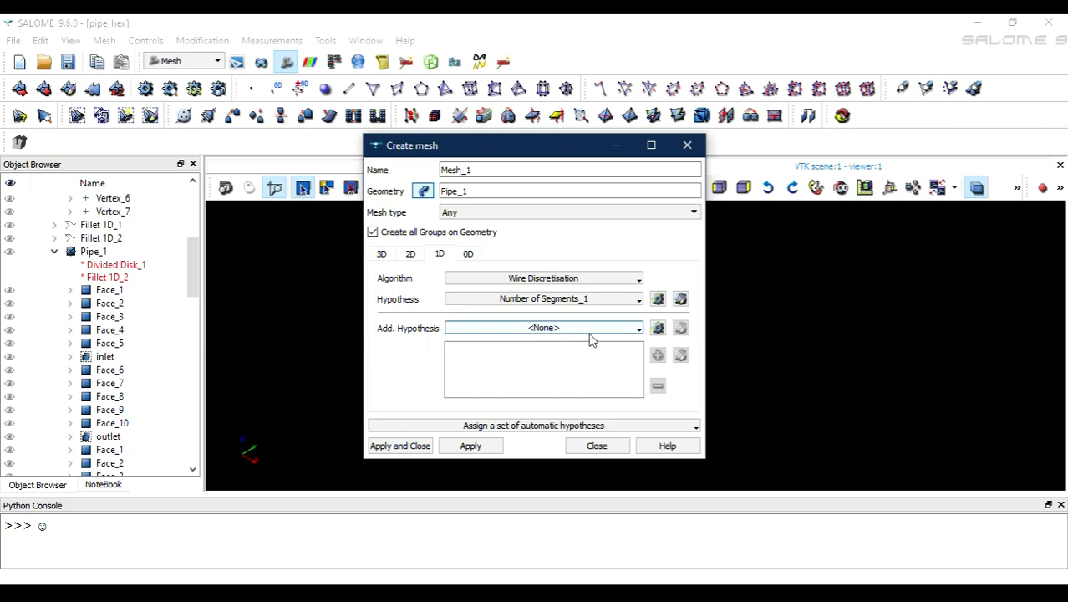
Step: Assign the 2D Quadrangle: Mapping algorithm with a Quadrangle Parameters hypothesis using the Standard transition
click(410, 253)
click(539, 278)
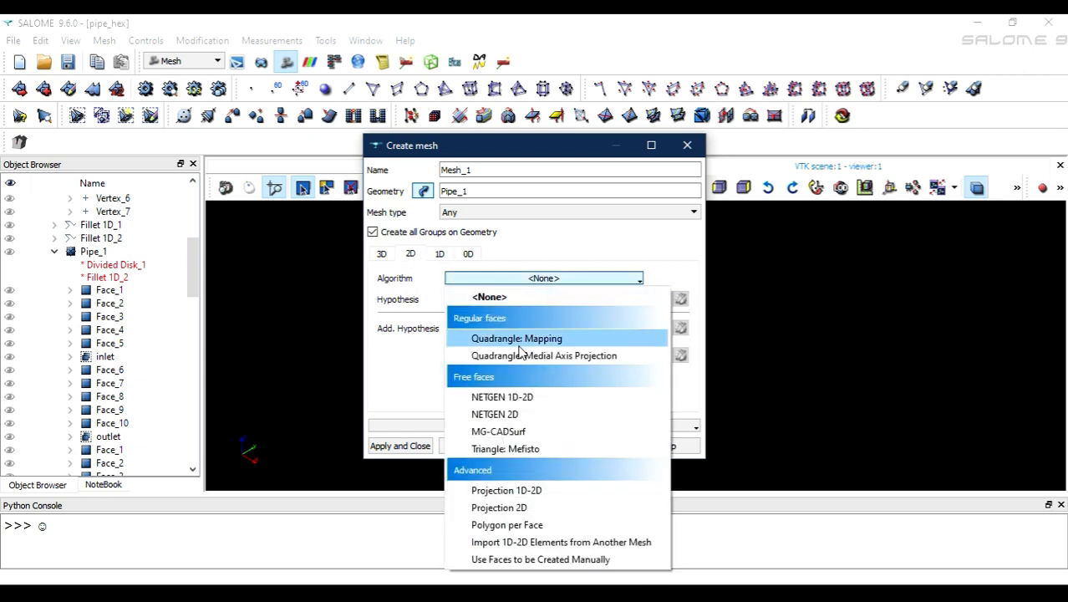
click(519, 338)
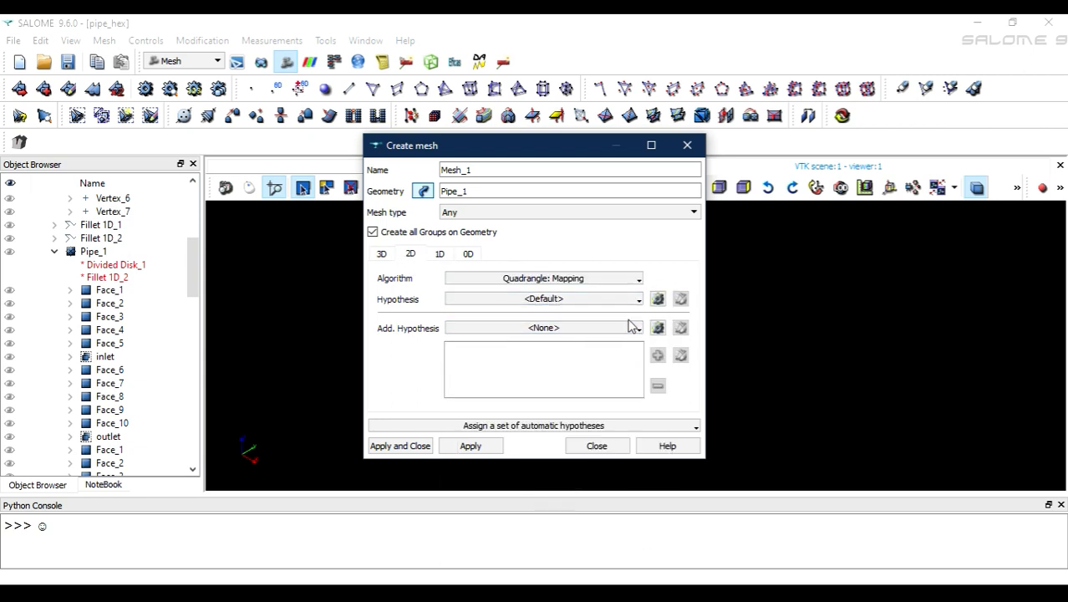
click(657, 300)
click(677, 311)
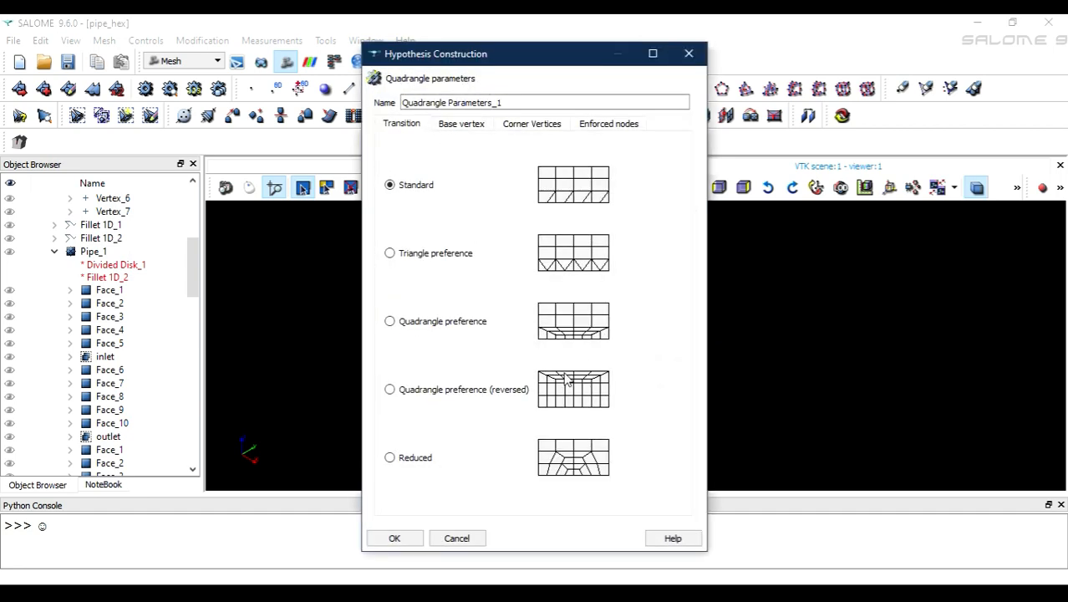
click(393, 538)
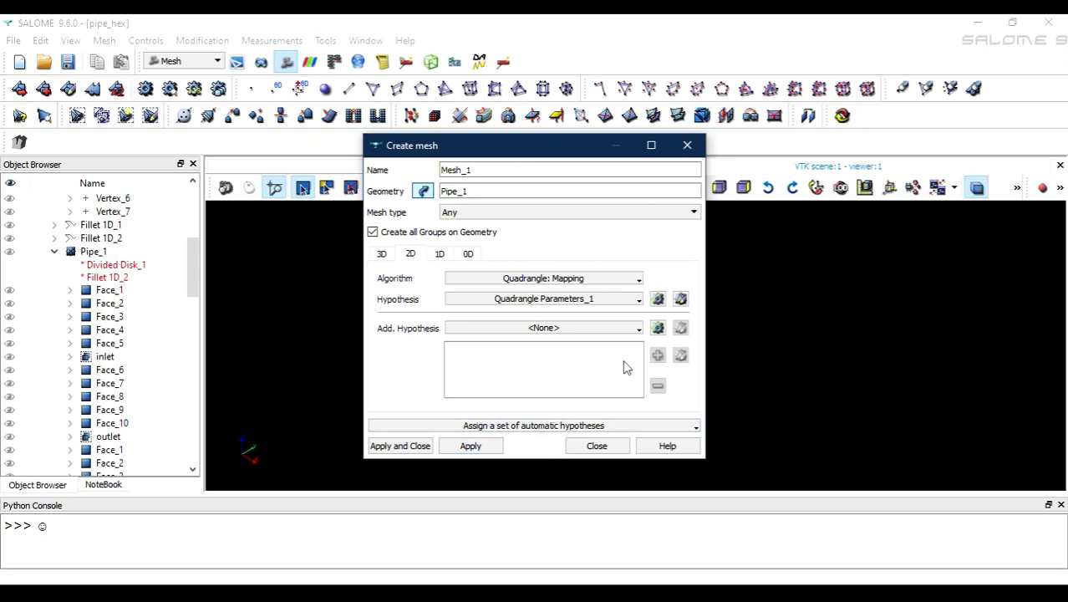
click(658, 327)
click(597, 366)
Step: Assign the 3D Extrusion 3D algorithm and create the mesh on Pipe_1
click(402, 447)
click(384, 255)
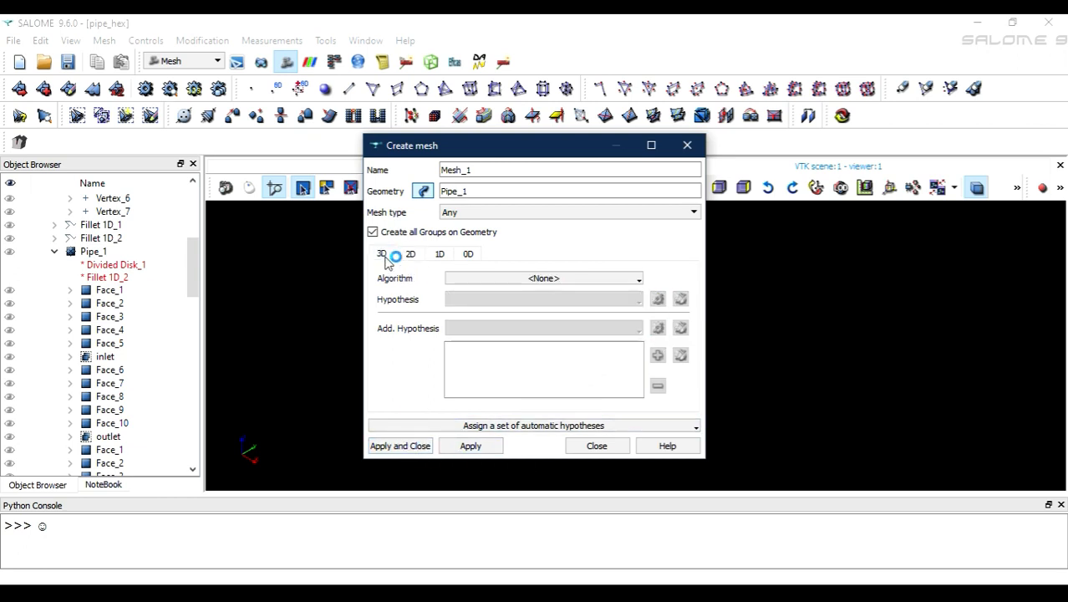
click(491, 279)
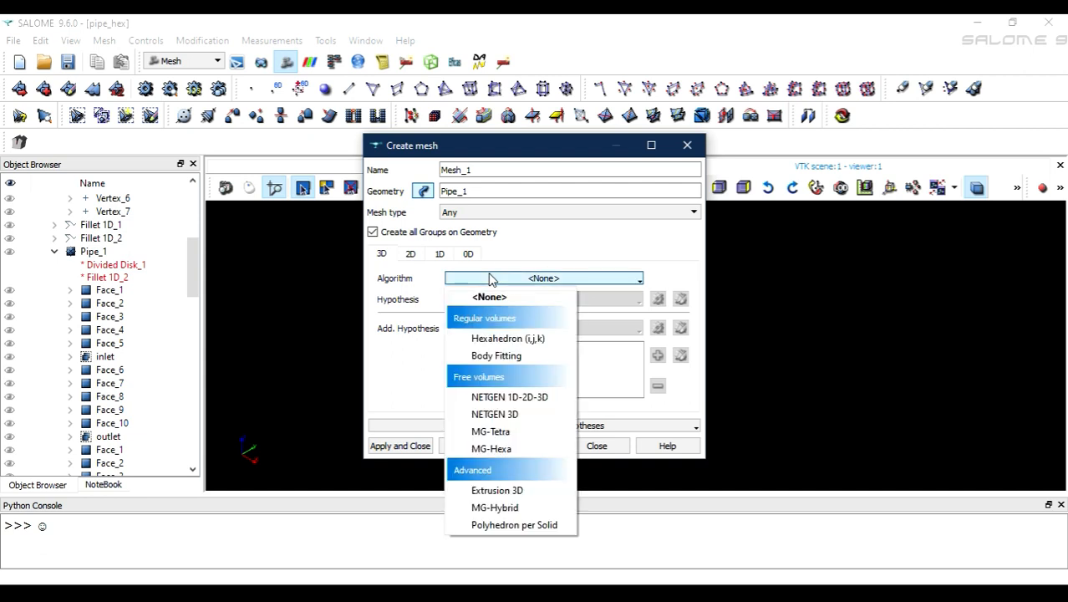
click(498, 493)
click(401, 446)
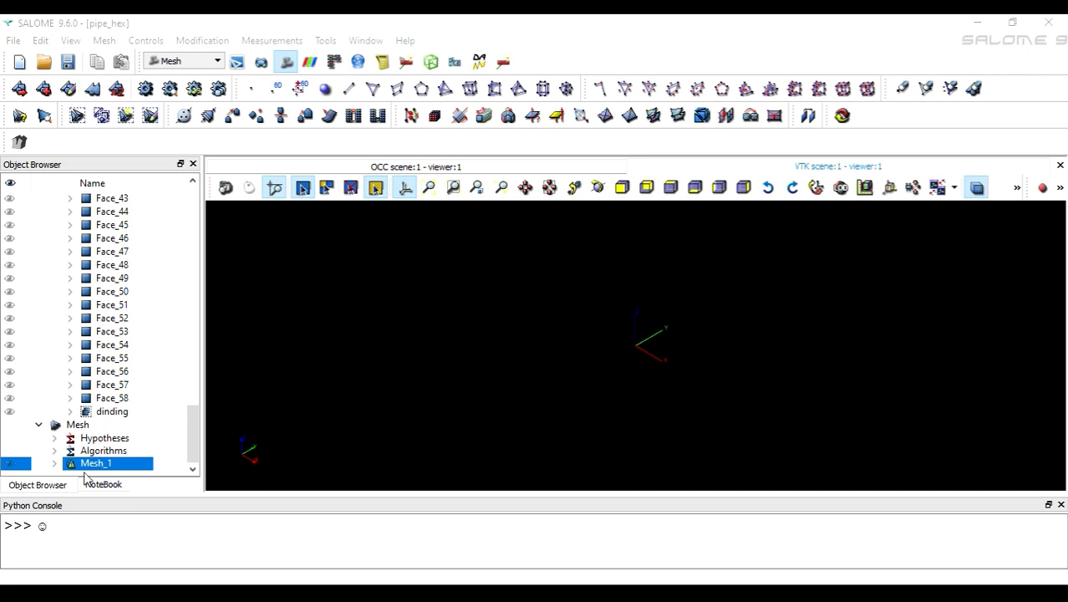
right_click(82, 470)
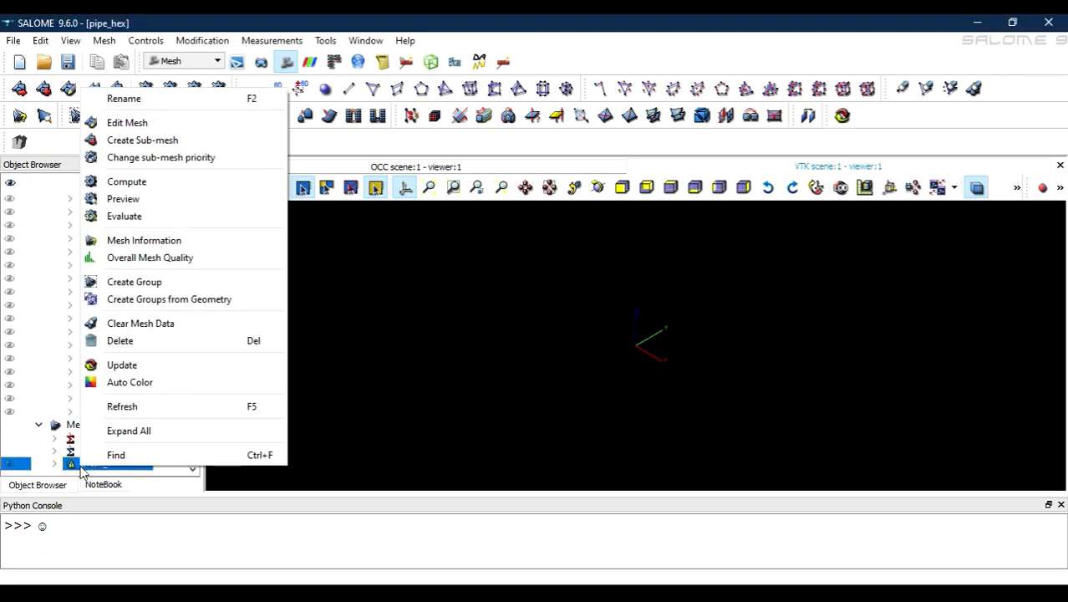
click(278, 351)
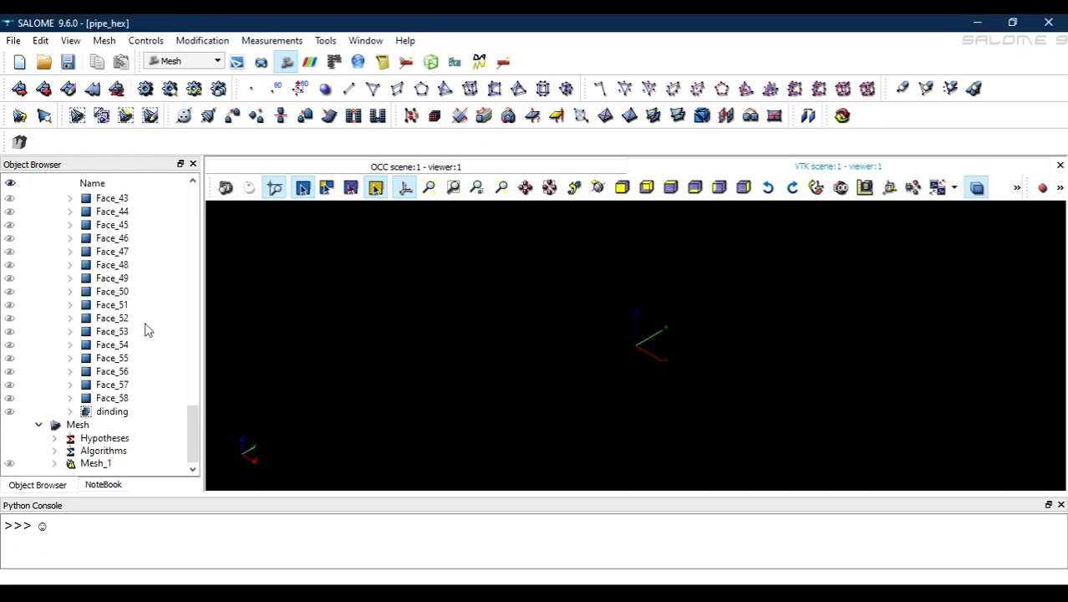
scroll(145, 330, up, 18)
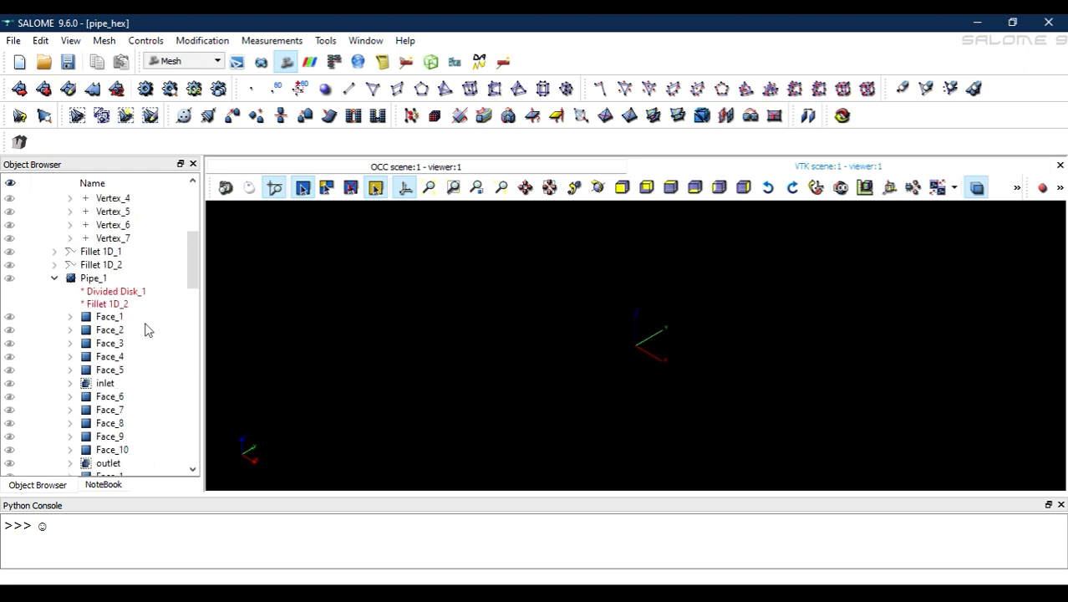
scroll(145, 330, down, 18)
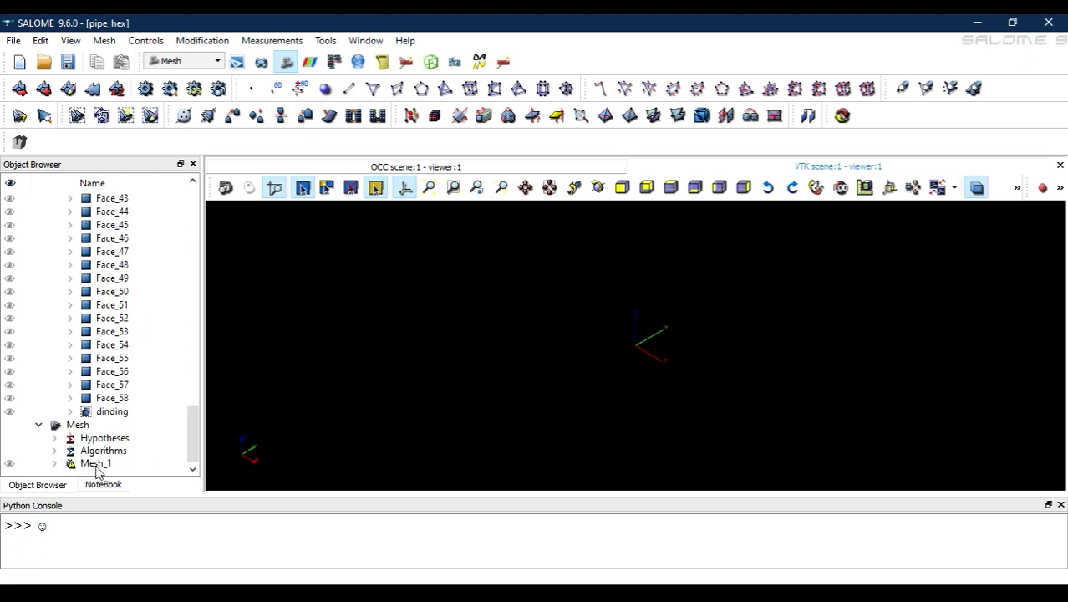
Step: Compute Mesh_1 and close the computation report to display the meshed pipe
click(96, 465)
right_click(96, 464)
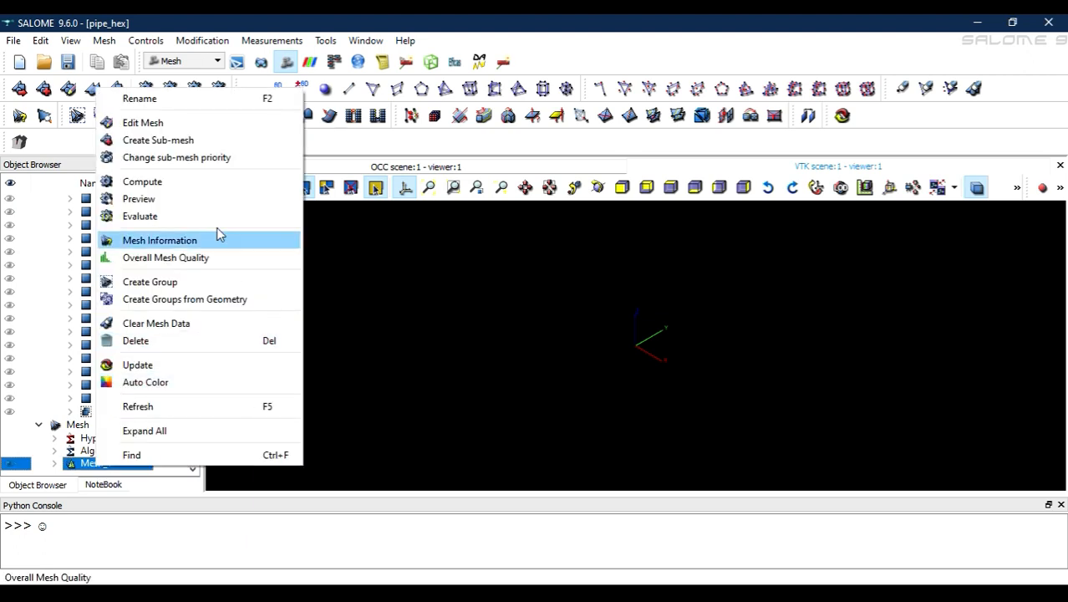
click(236, 180)
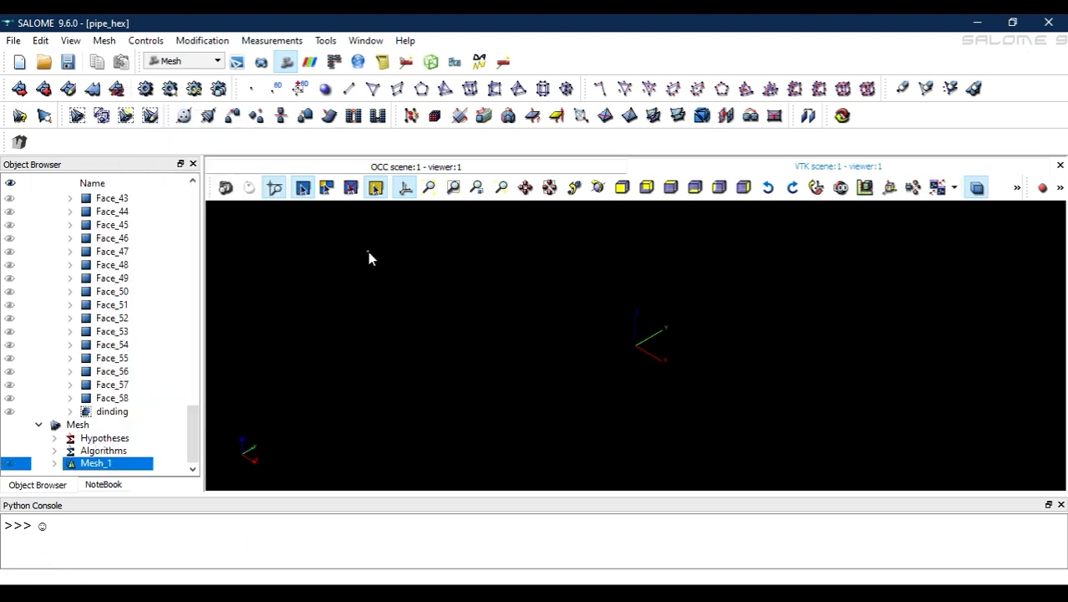
click(96, 464)
click(145, 89)
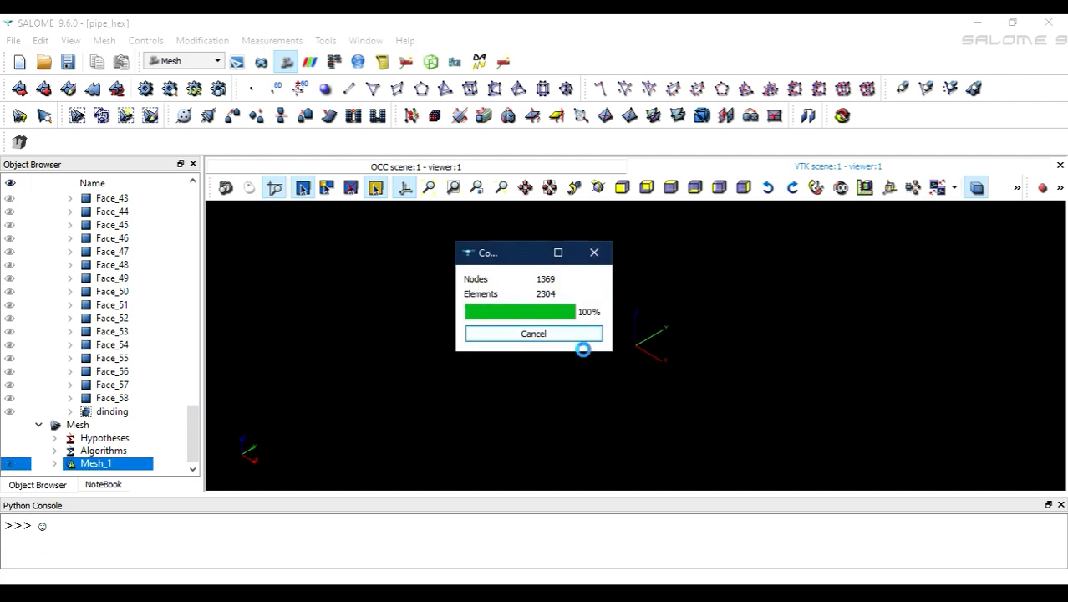
click(659, 515)
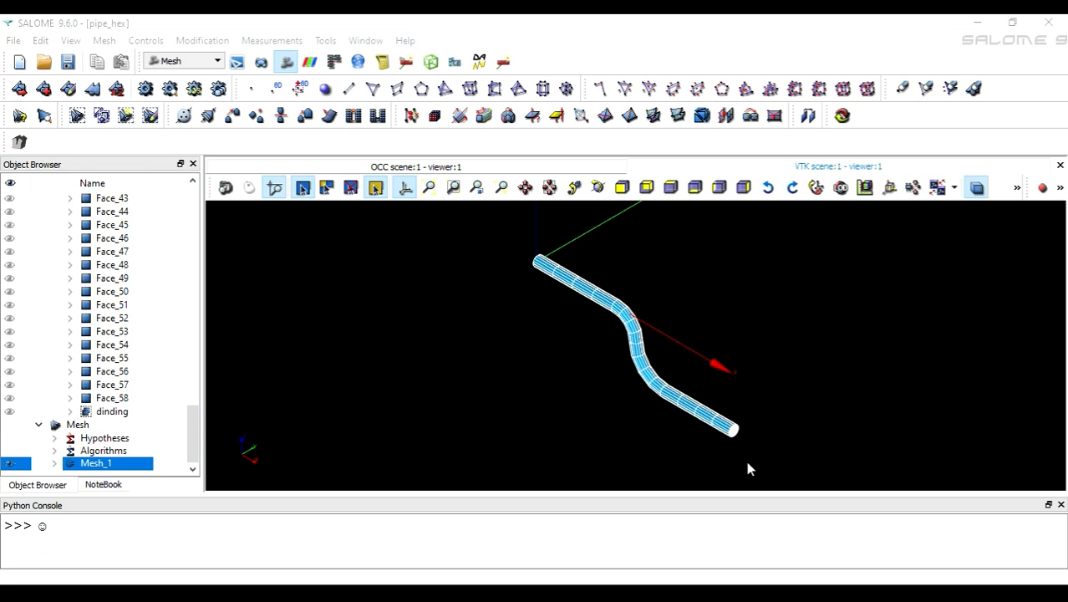
Step: Edit Mesh_1 so its 1D Number of Segments hypothesis uses 6 segments, and apply the change
scroll(734, 434, up, 5)
scroll(734, 434, up, 4)
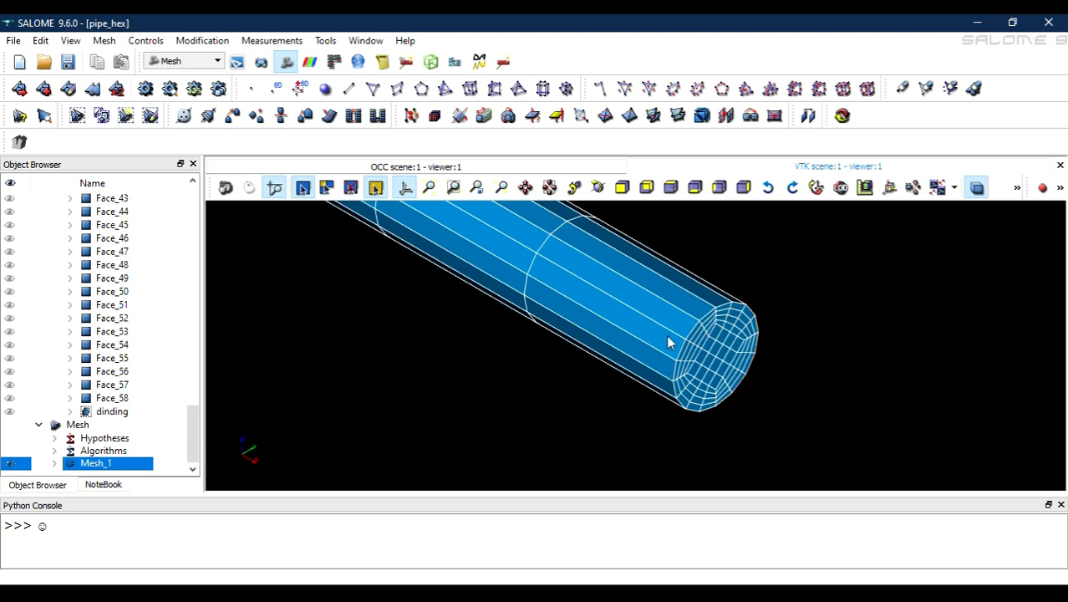
scroll(650, 340, down, 6)
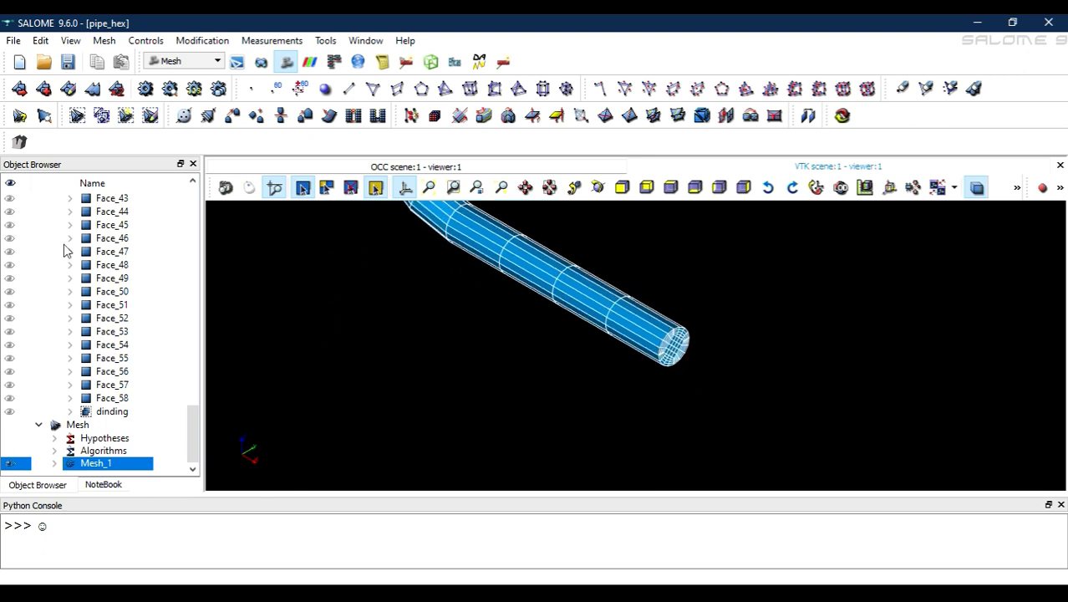
click(68, 88)
click(443, 252)
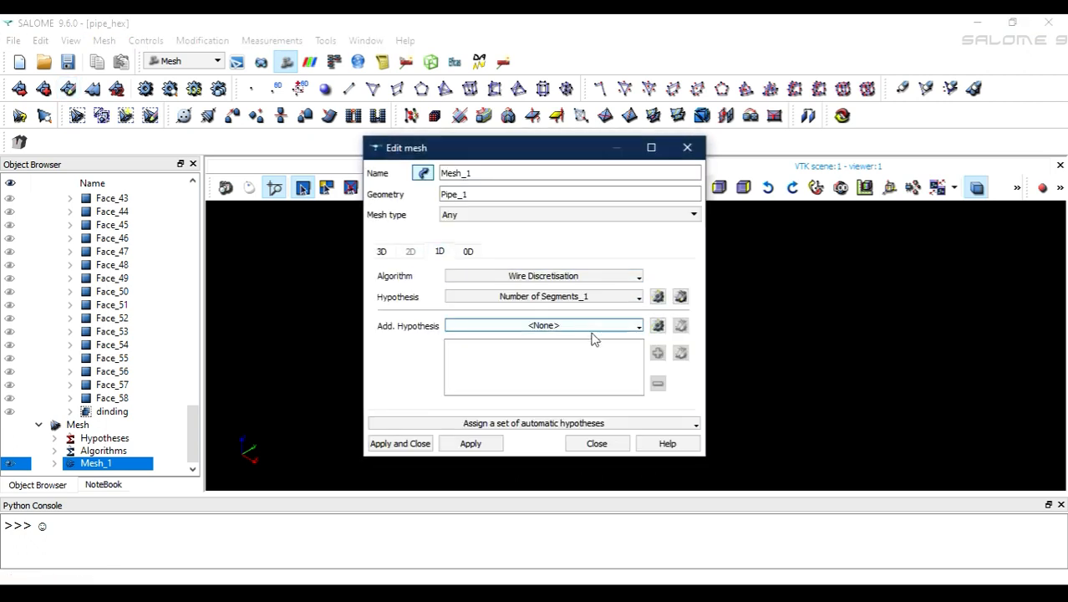
click(680, 297)
key(BackSpace)
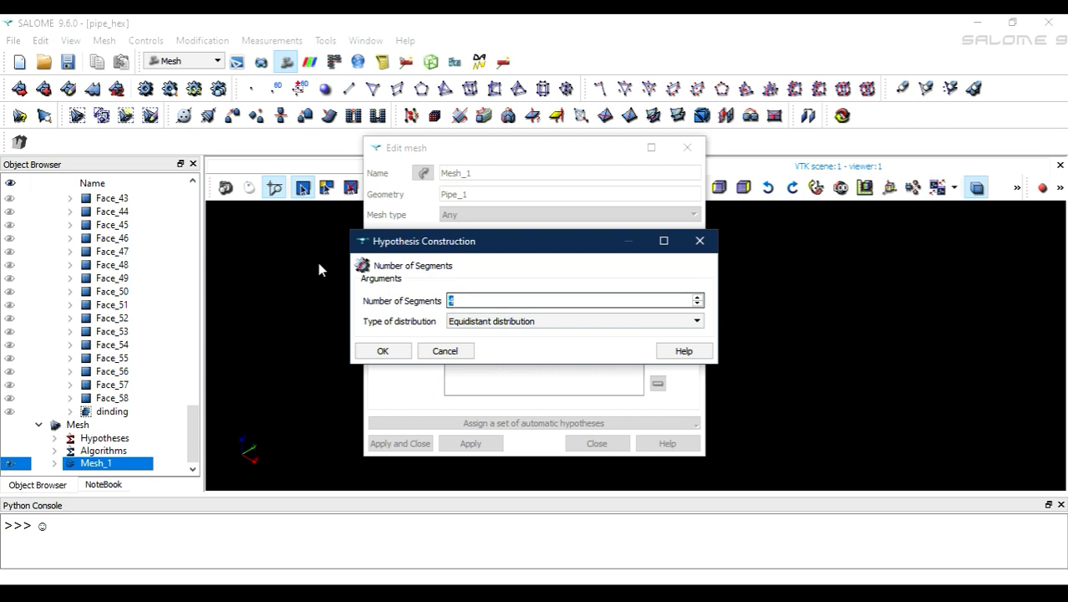
text(6)
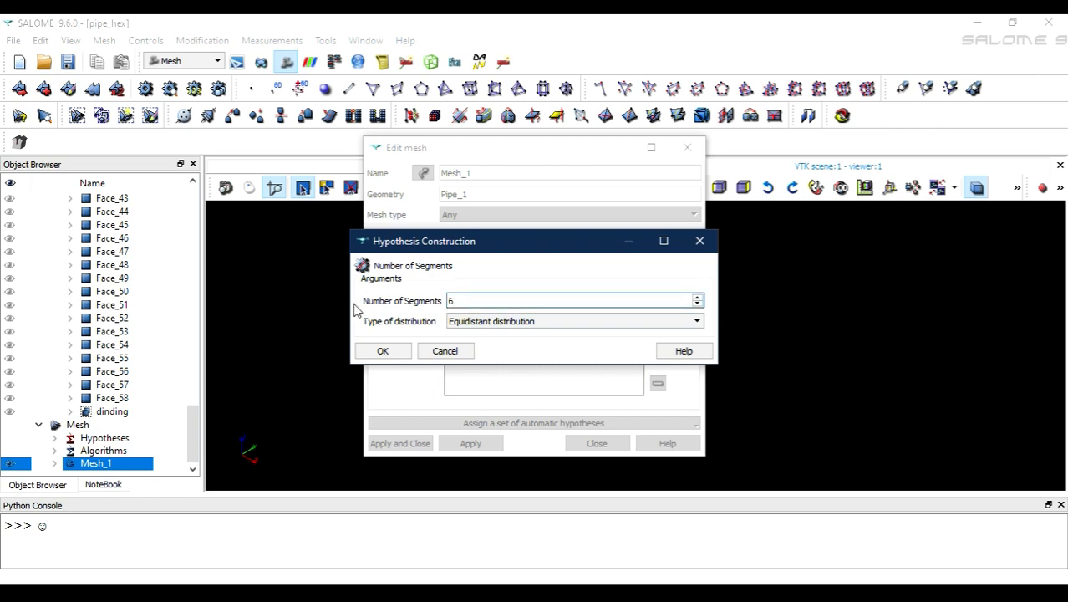
click(380, 352)
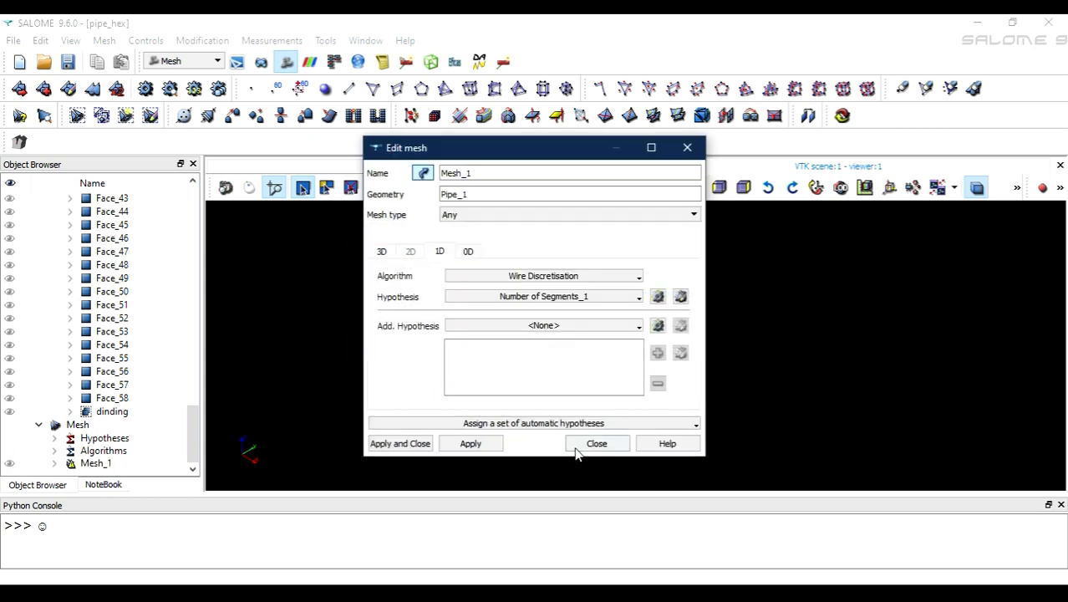
click(418, 443)
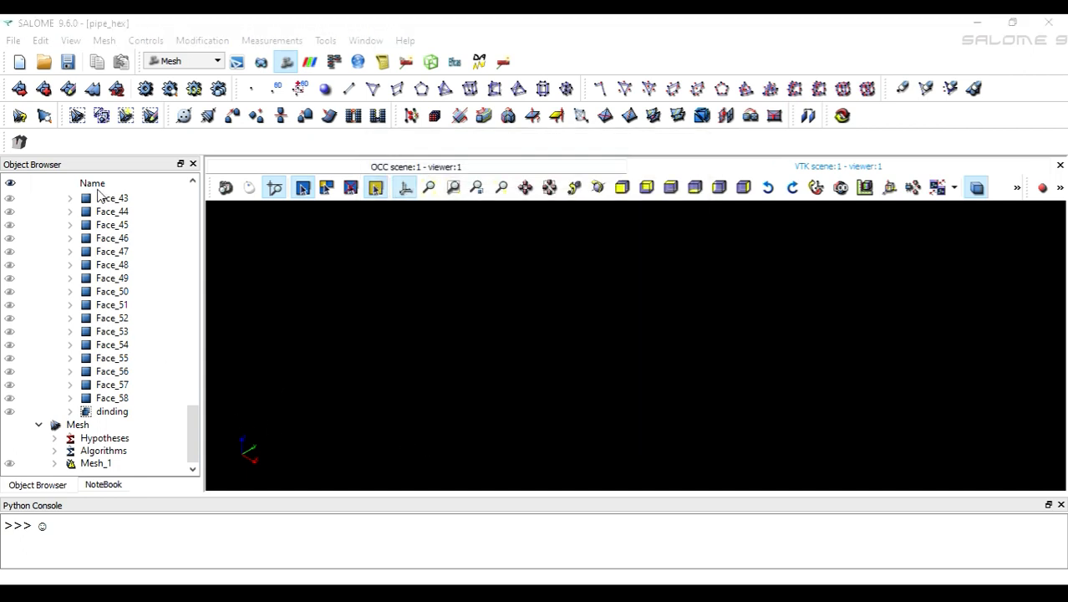
Step: Recompute Mesh_1, close the computation report and check the refined mesh at the pipe's end
click(145, 88)
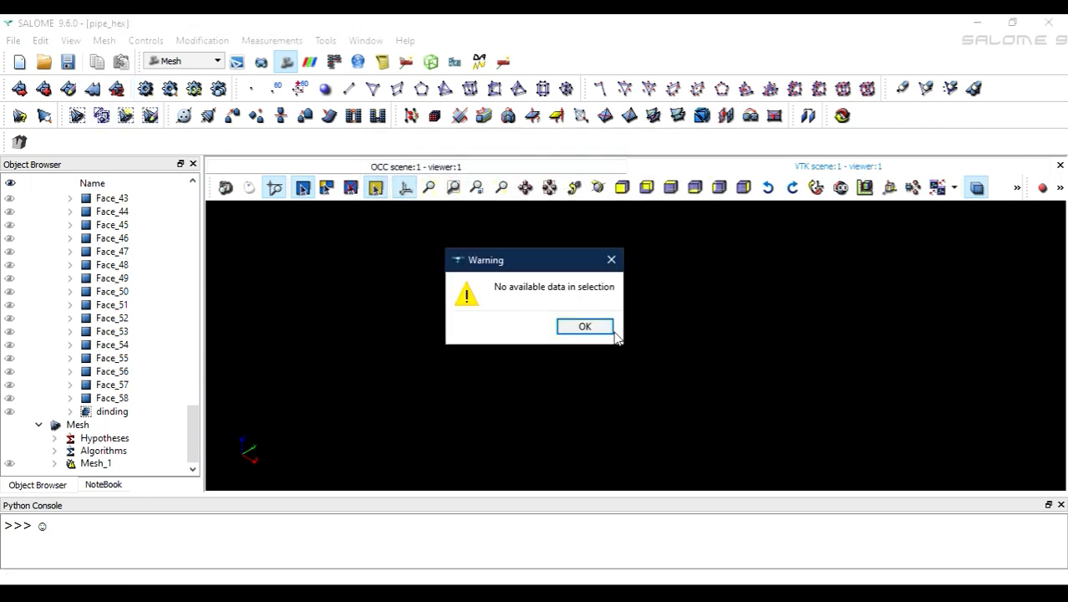
click(584, 327)
click(82, 464)
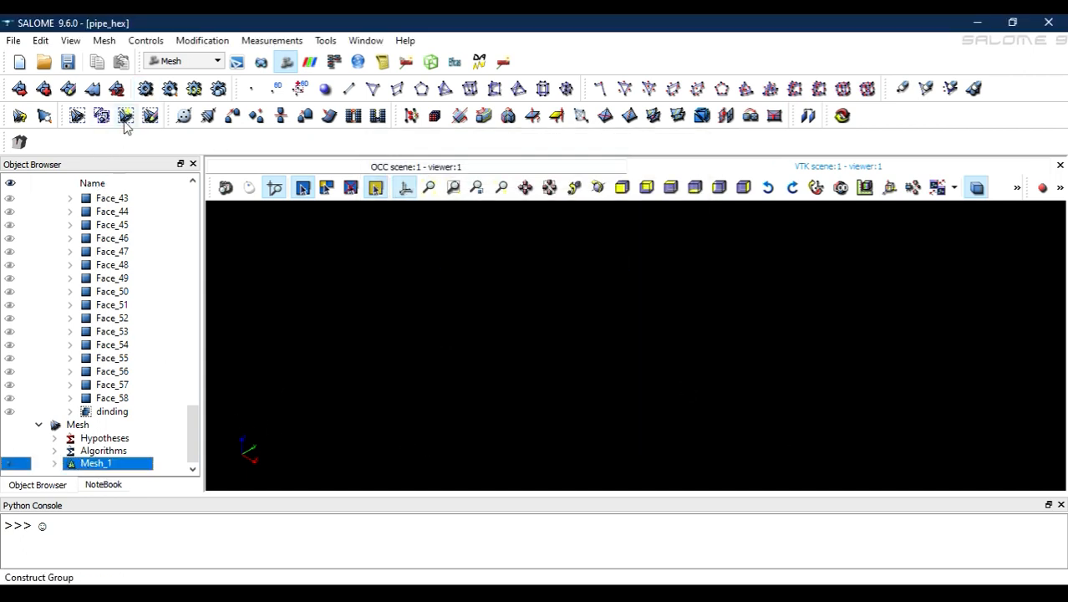
click(145, 88)
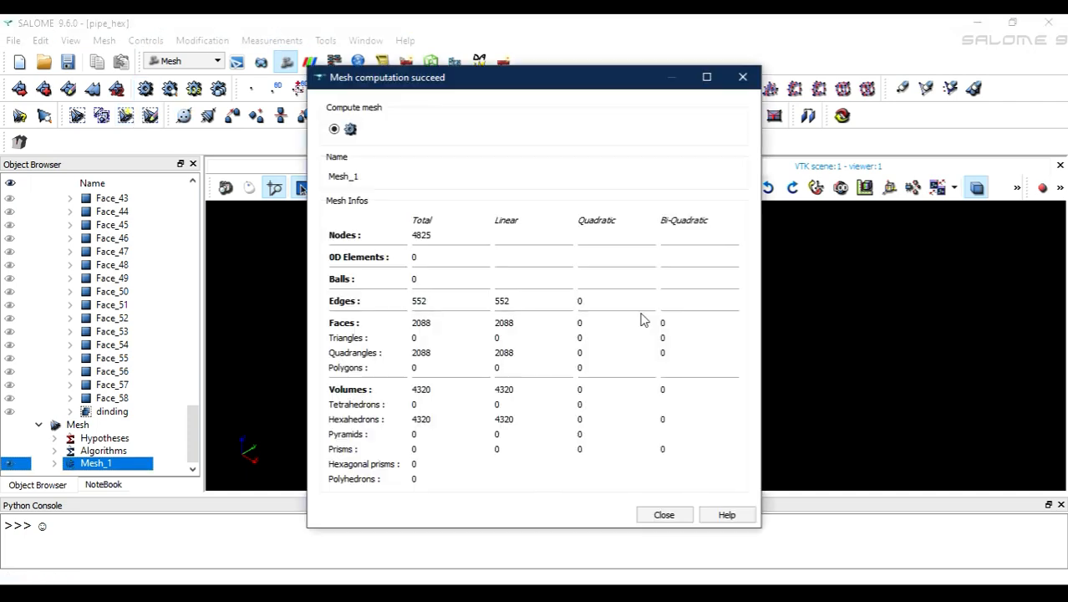
click(666, 514)
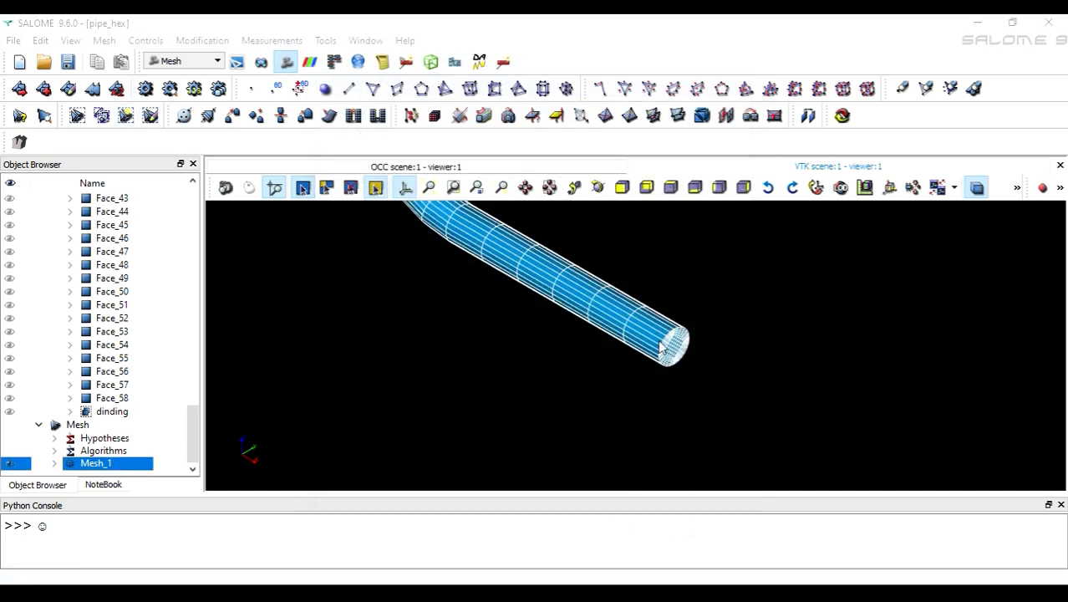
scroll(656, 353, up, 5)
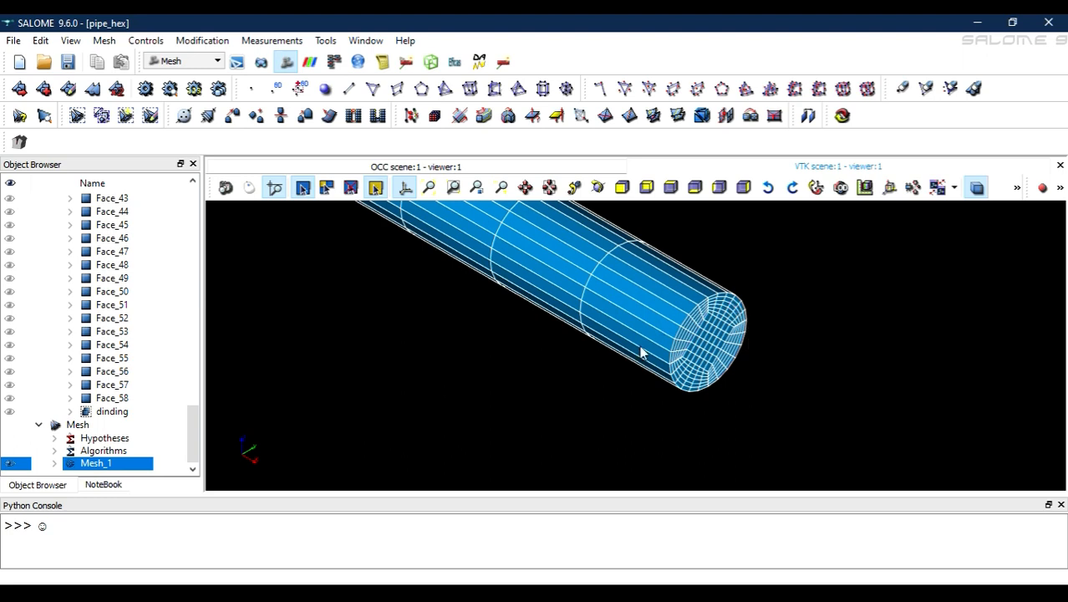
scroll(489, 269, down, 5)
scroll(494, 292, down, 5)
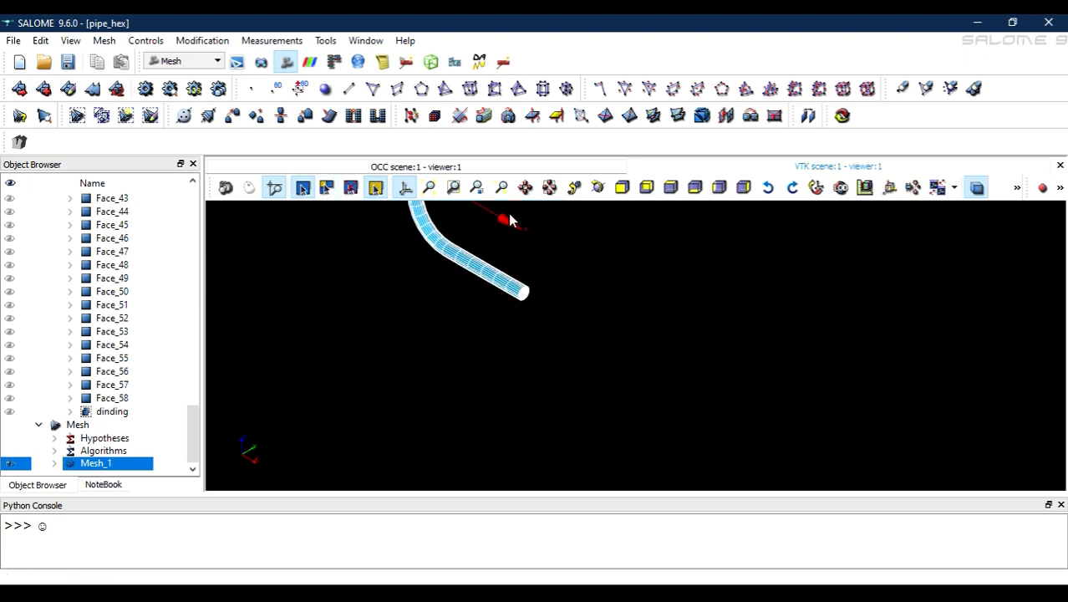
Step: Save the pipe_hex study with the refined mesh
click(525, 187)
drag(456, 237, 662, 420)
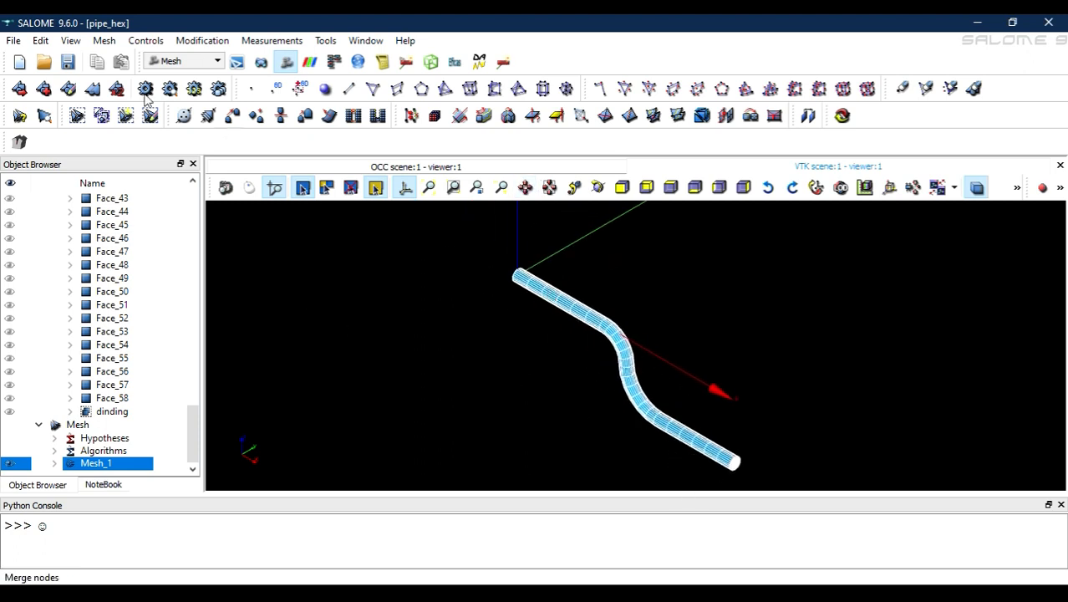
click(69, 62)
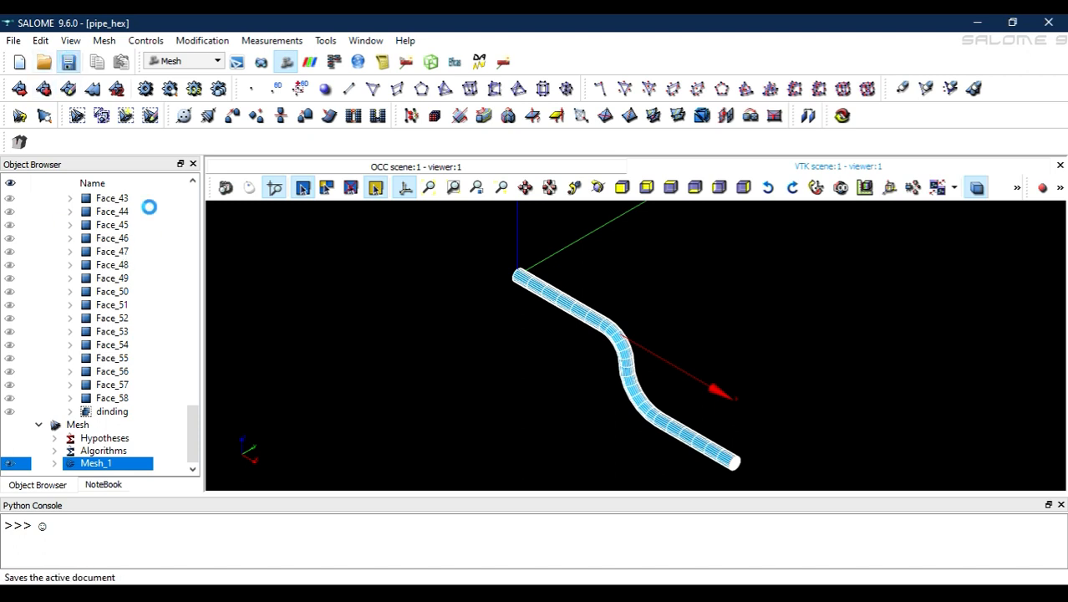
Step: In the Geometry module, open Explode for Pipe_1 with Edge as the sub-shapes type, cancelling the explosion into all edges
click(199, 62)
click(180, 102)
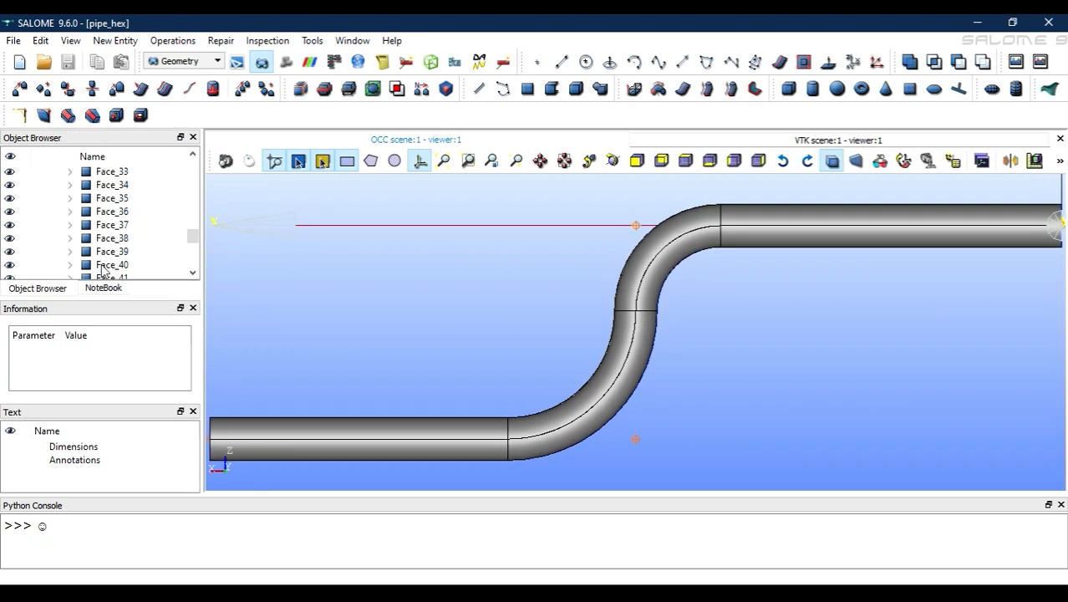
scroll(106, 255, up, 11)
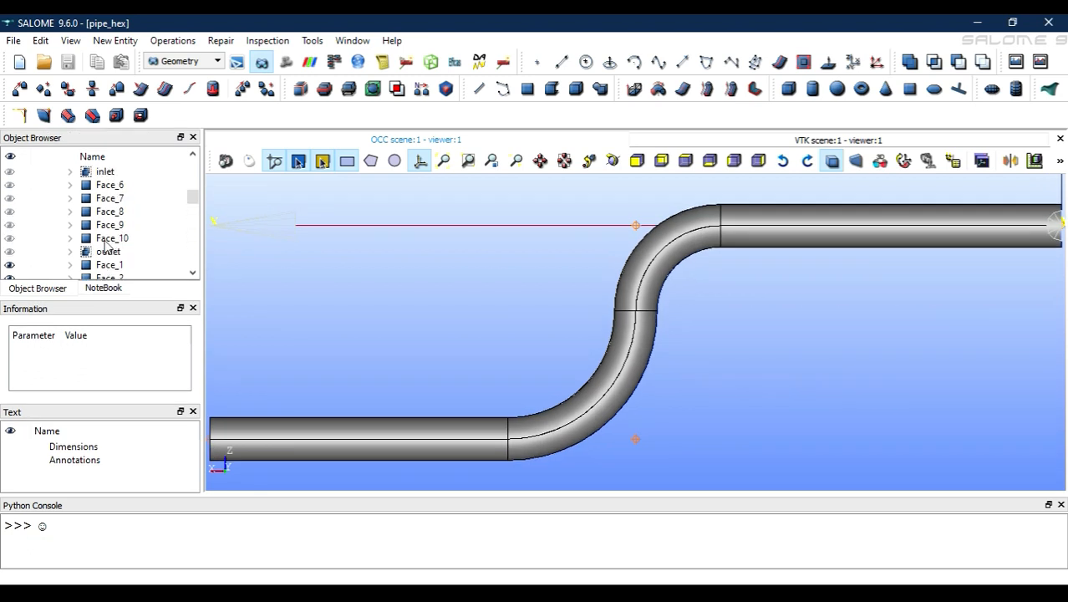
scroll(106, 249, up, 2)
click(92, 225)
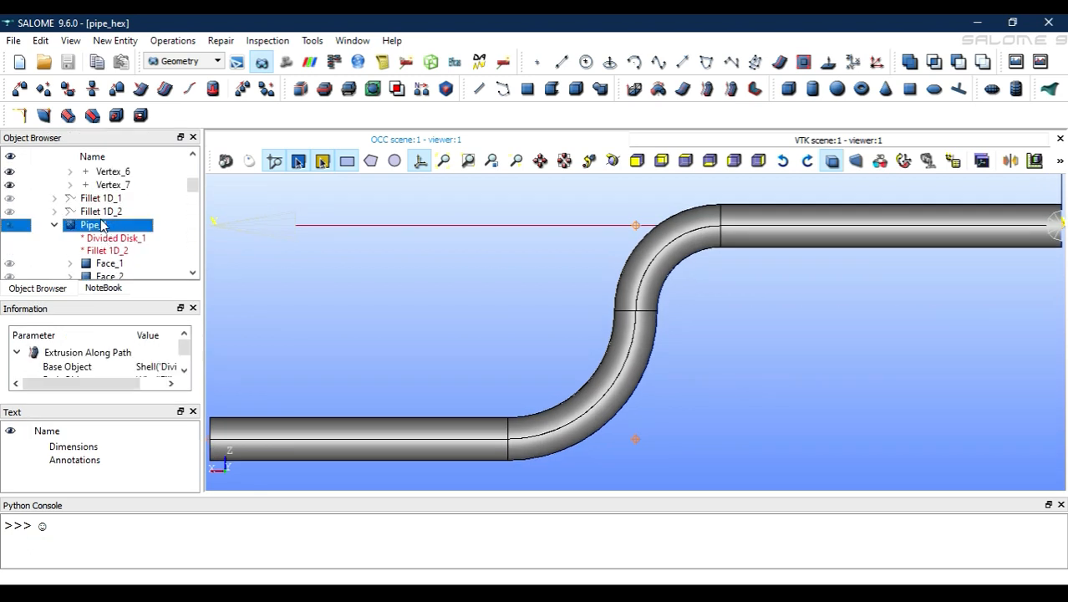
click(115, 40)
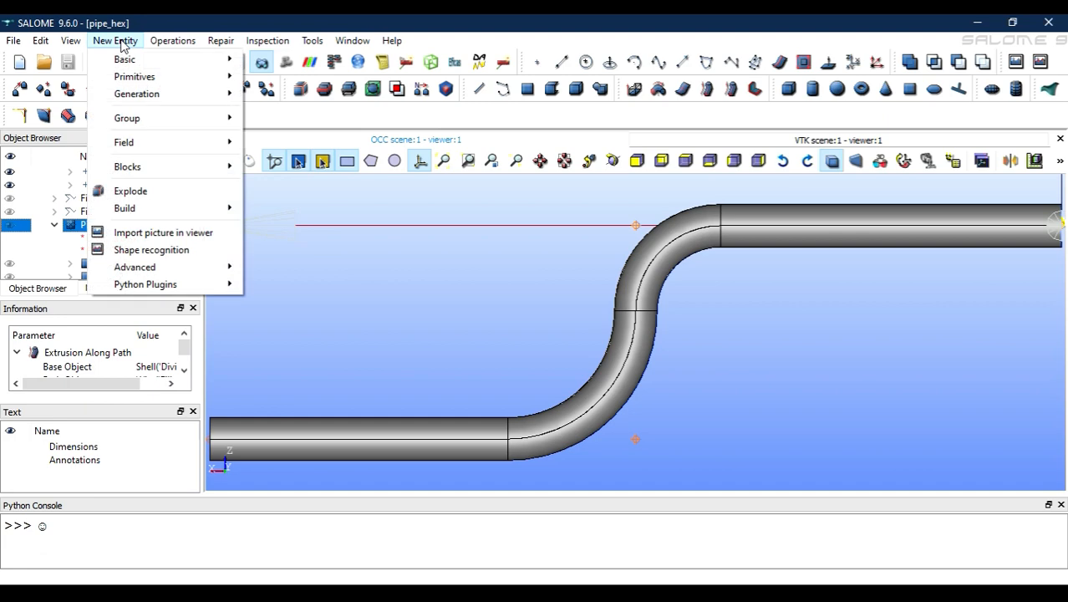
click(211, 192)
click(499, 262)
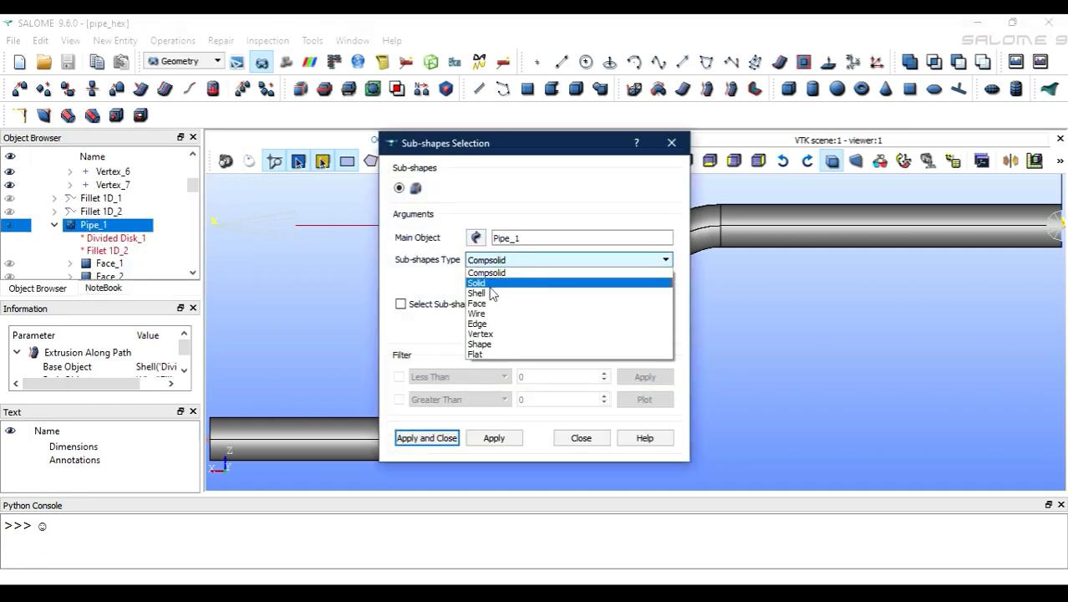
click(481, 326)
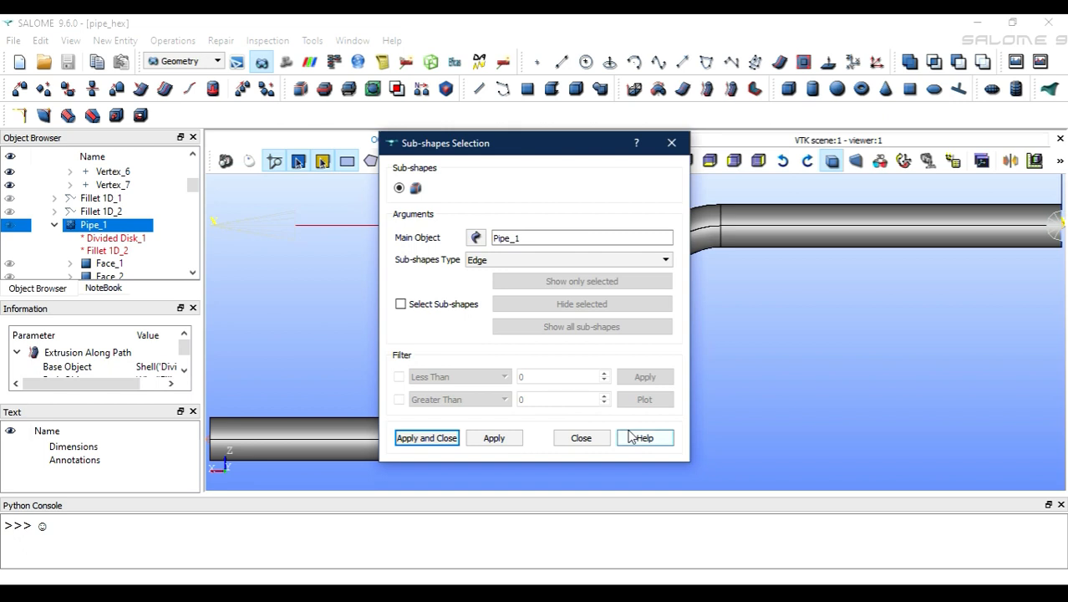
click(451, 440)
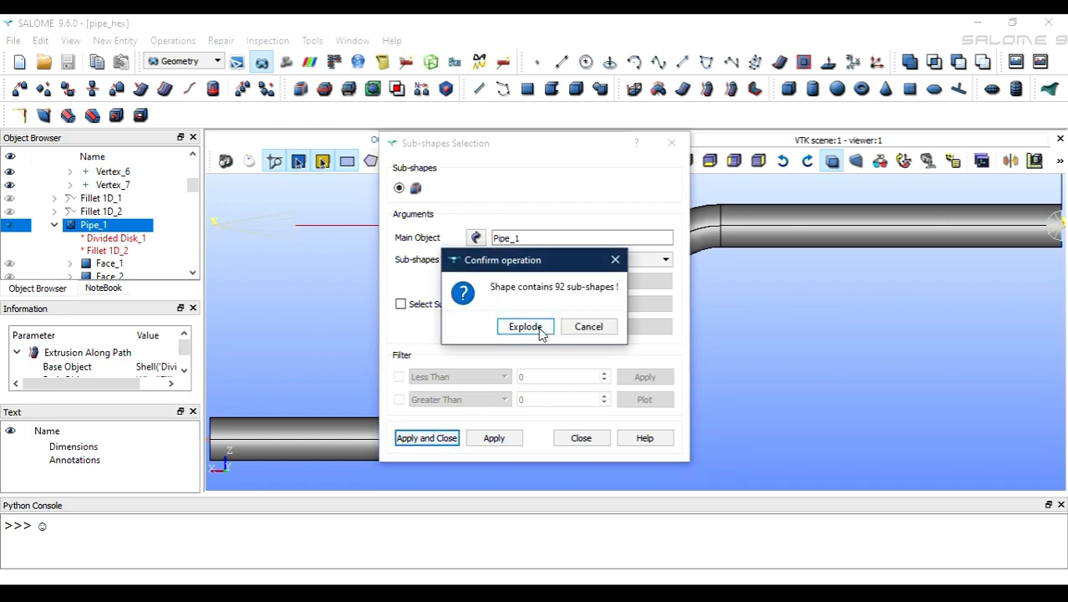
click(589, 330)
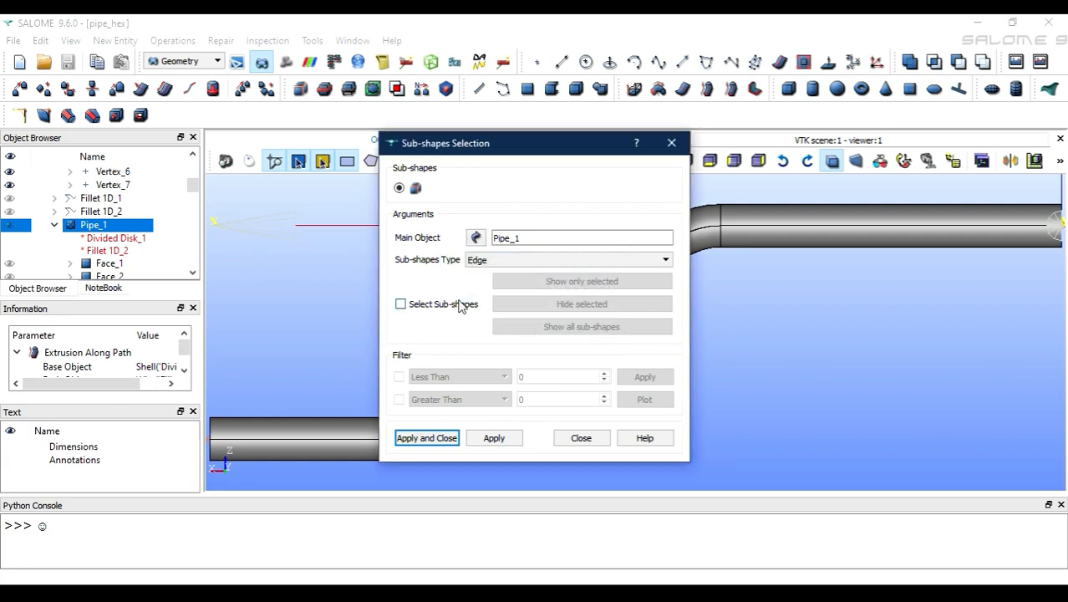
Step: Enable sub-shape selection, pick lengthwise middle edges along the pipe's straight and bent sections, and extract the selection from Pipe_1
click(402, 304)
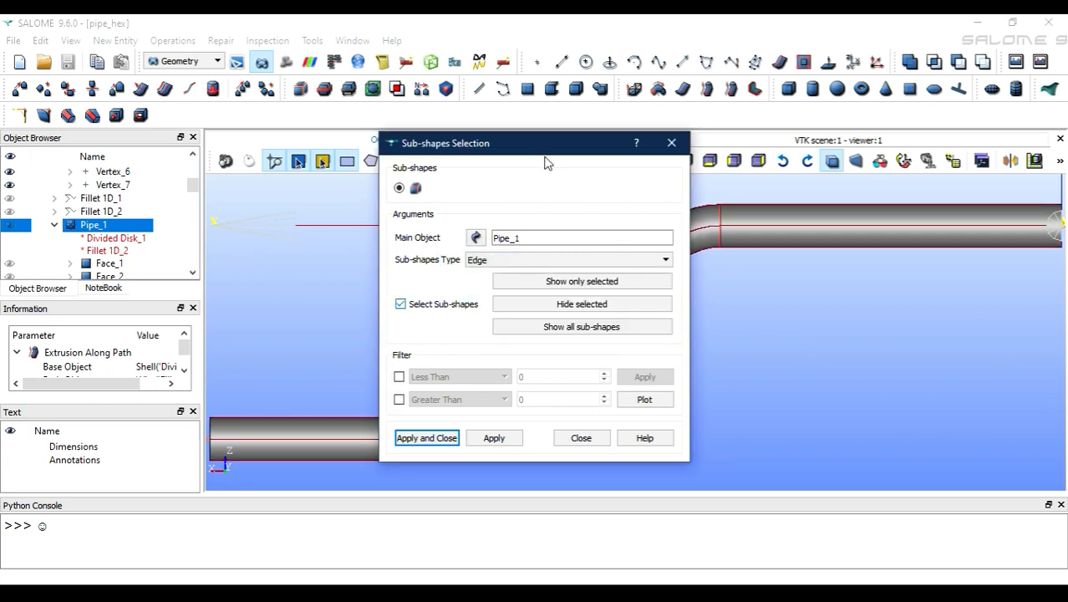
drag(547, 137, 222, 18)
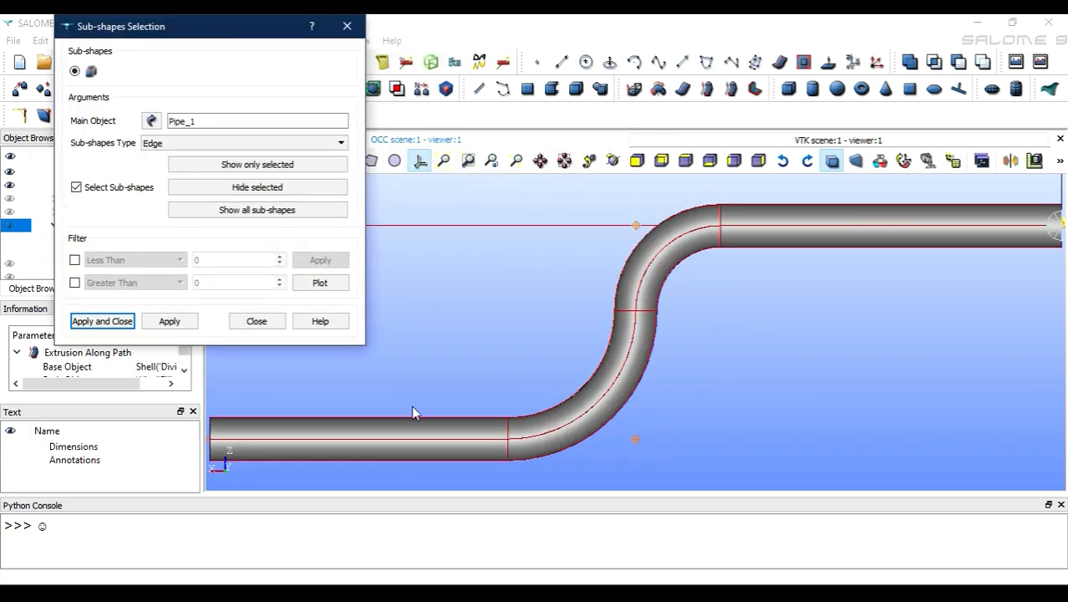
click(325, 439)
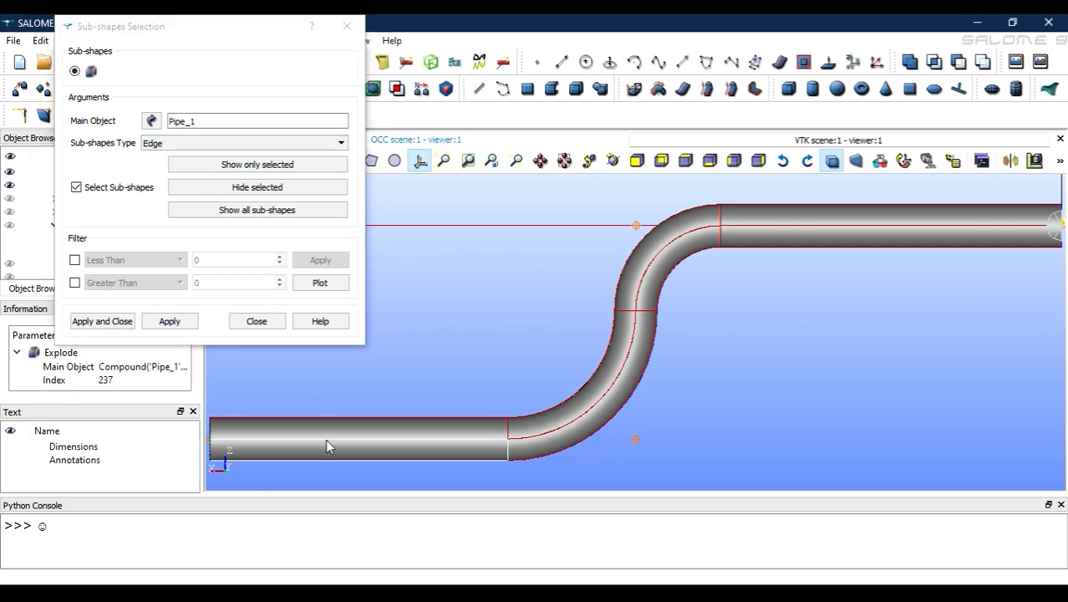
click(490, 443)
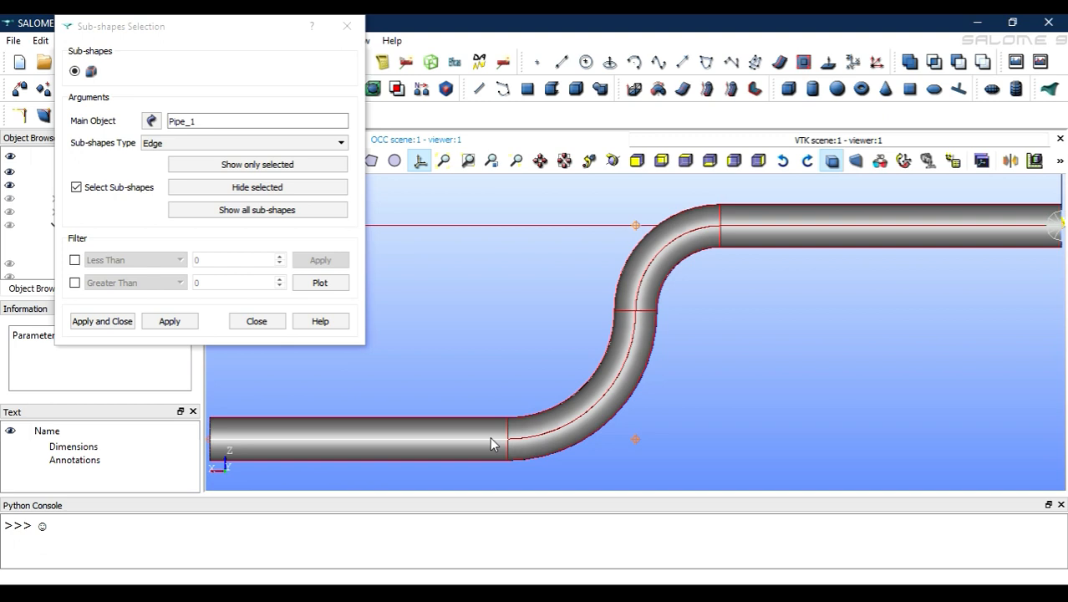
click(520, 444)
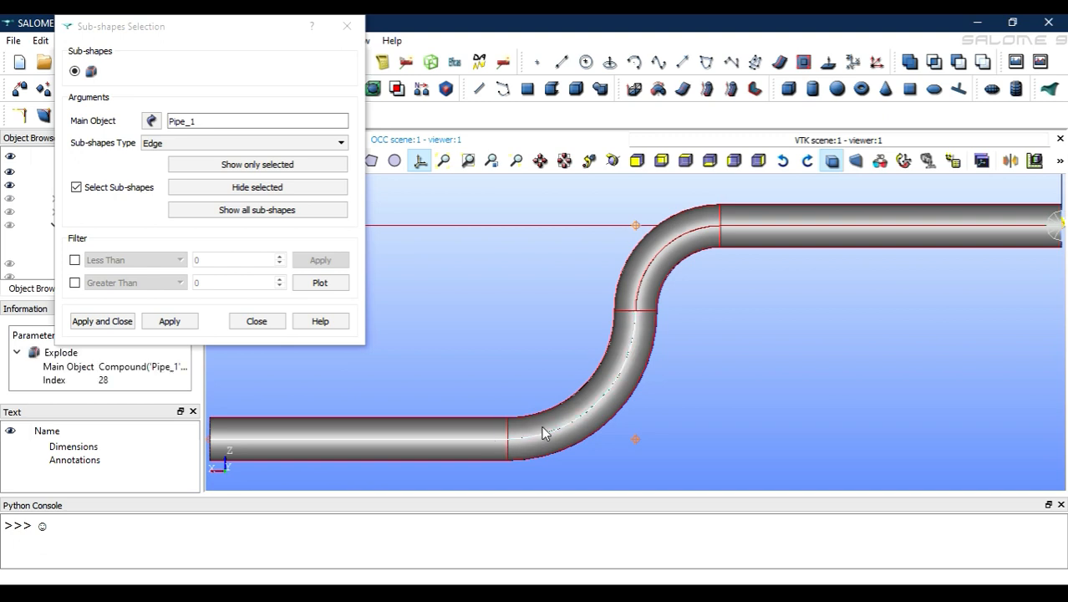
shift+click(647, 277)
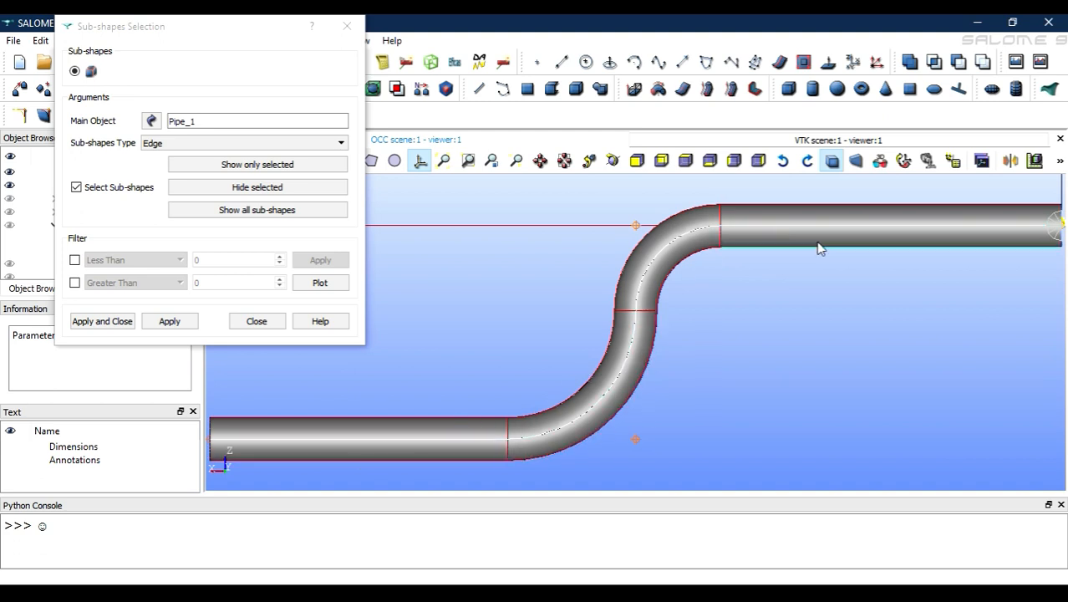
click(125, 319)
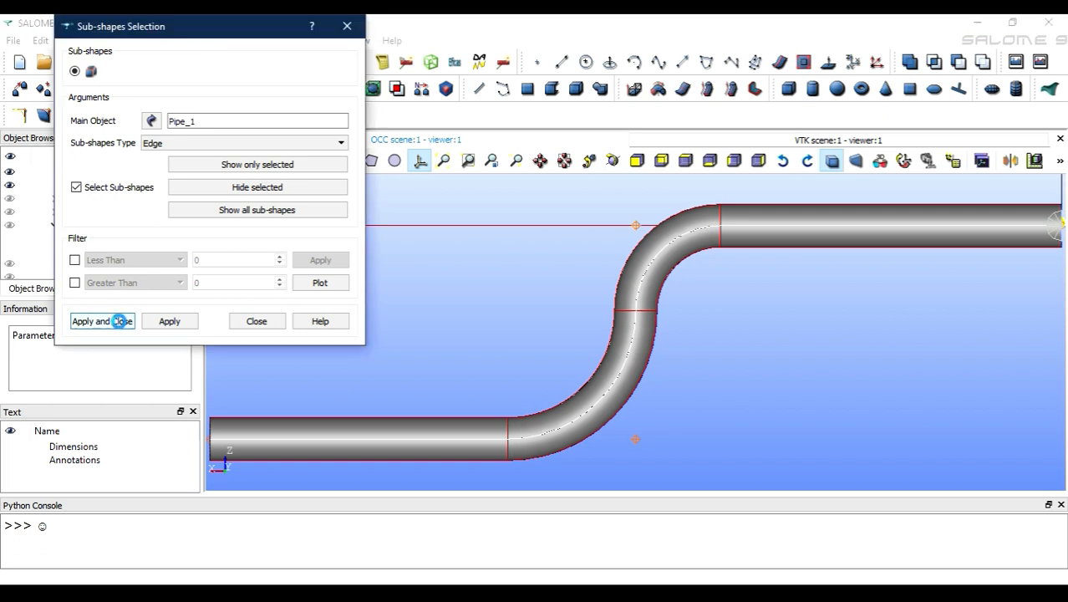
scroll(104, 257, down, 1)
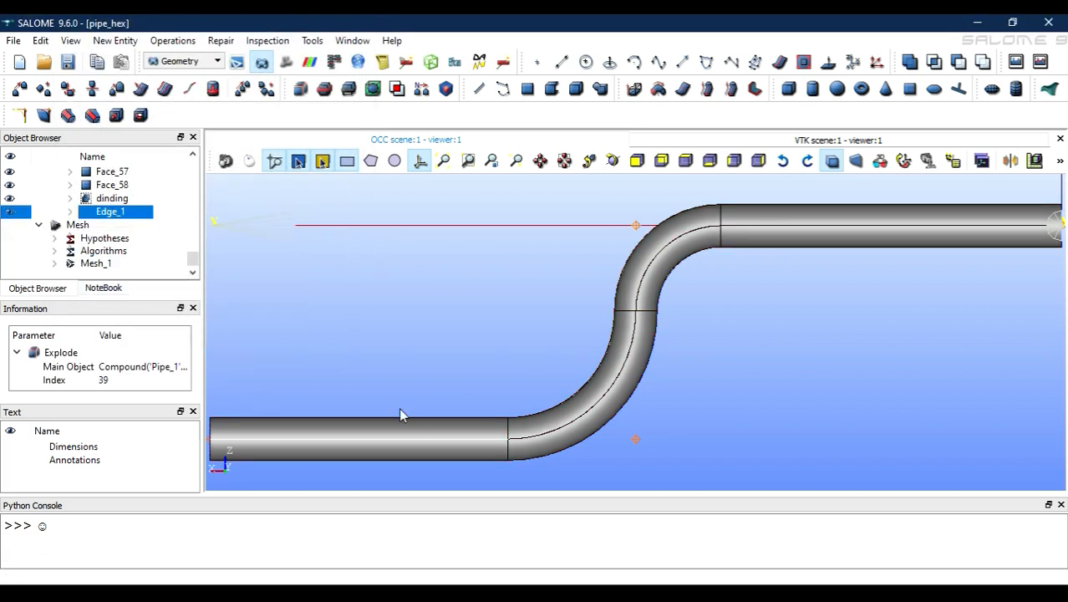
Step: Reopen Explode for Pipe_1 with Edge as the sub-shapes type and sub-shape selection enabled
scroll(77, 229, up, 16)
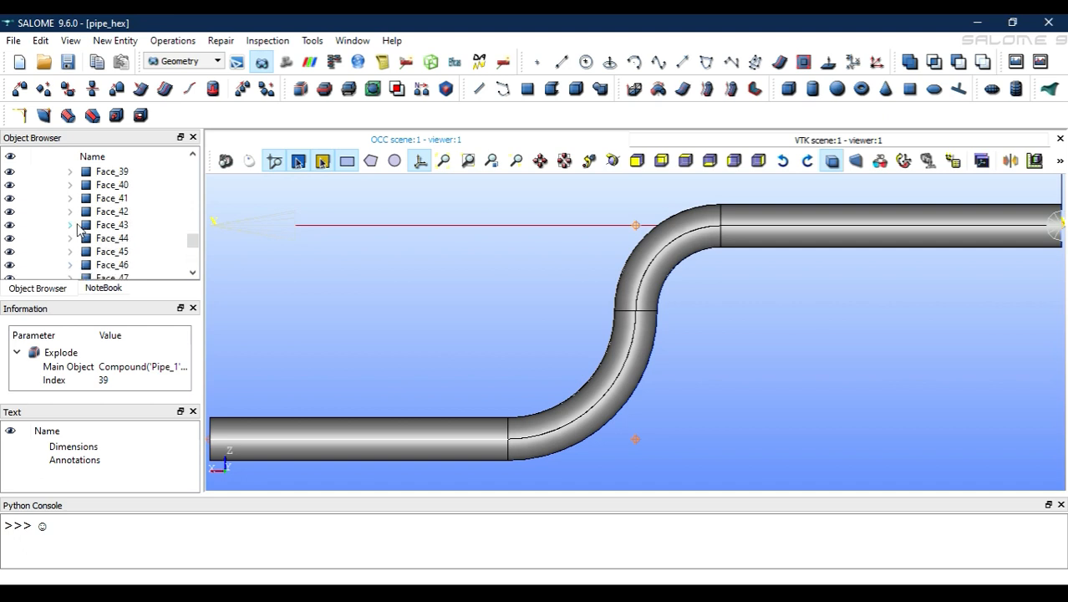
scroll(78, 230, up, 4)
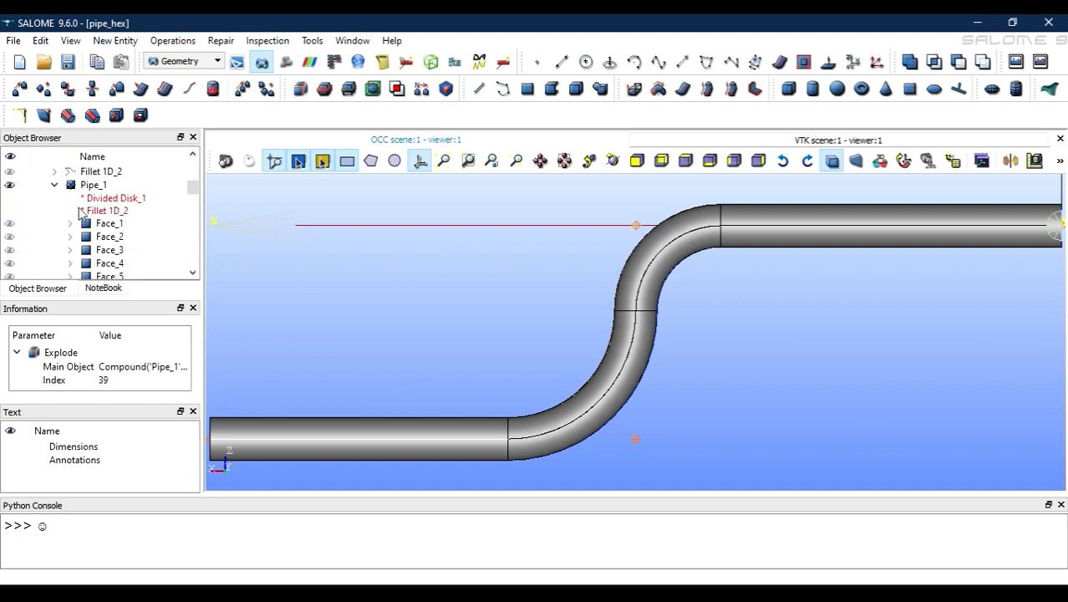
click(93, 187)
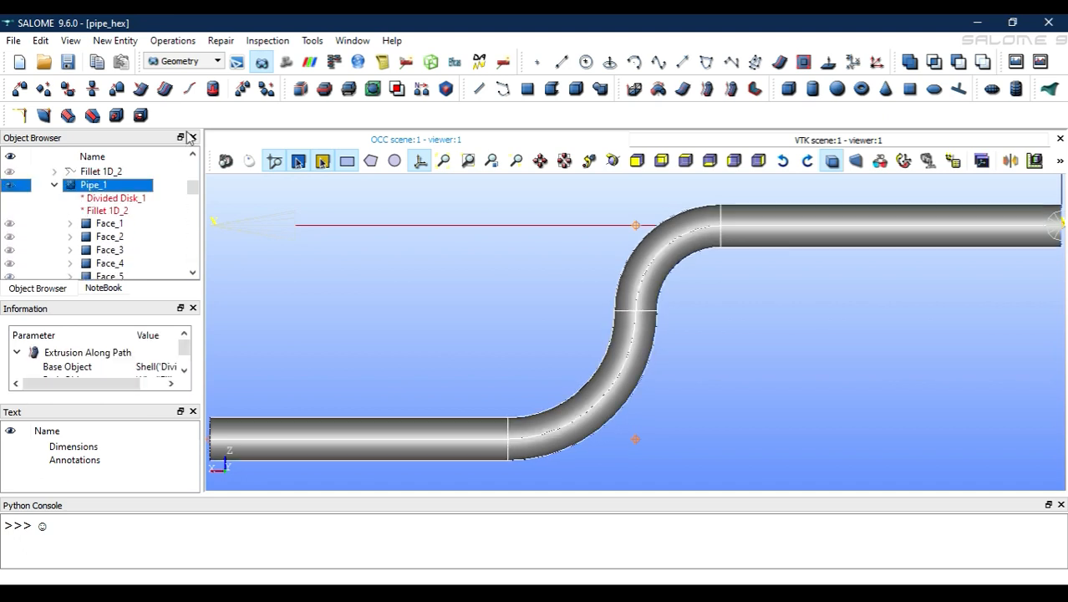
click(114, 40)
click(198, 192)
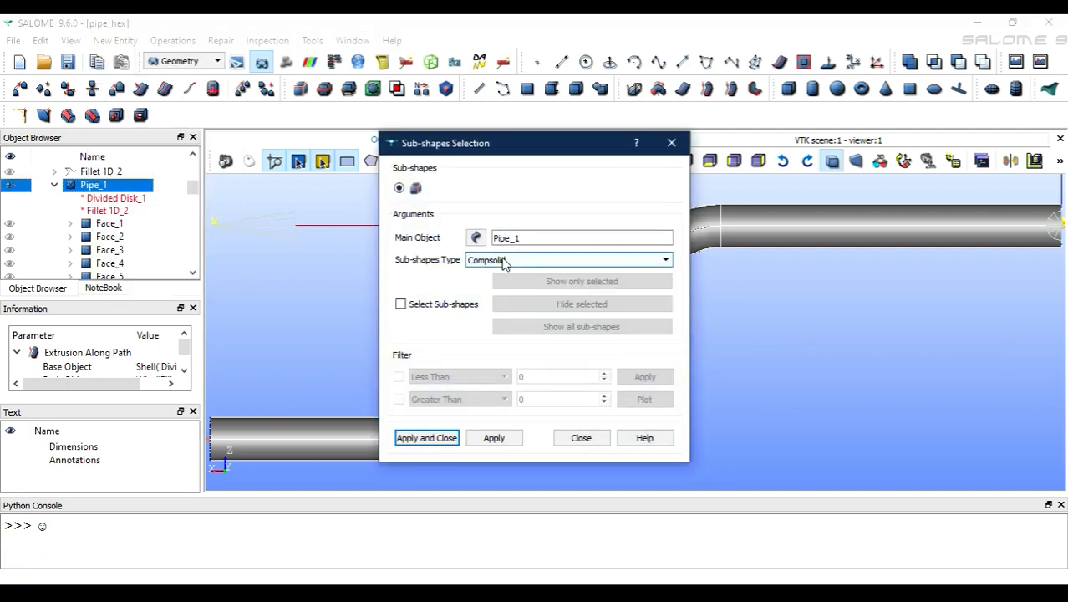
click(504, 260)
click(497, 322)
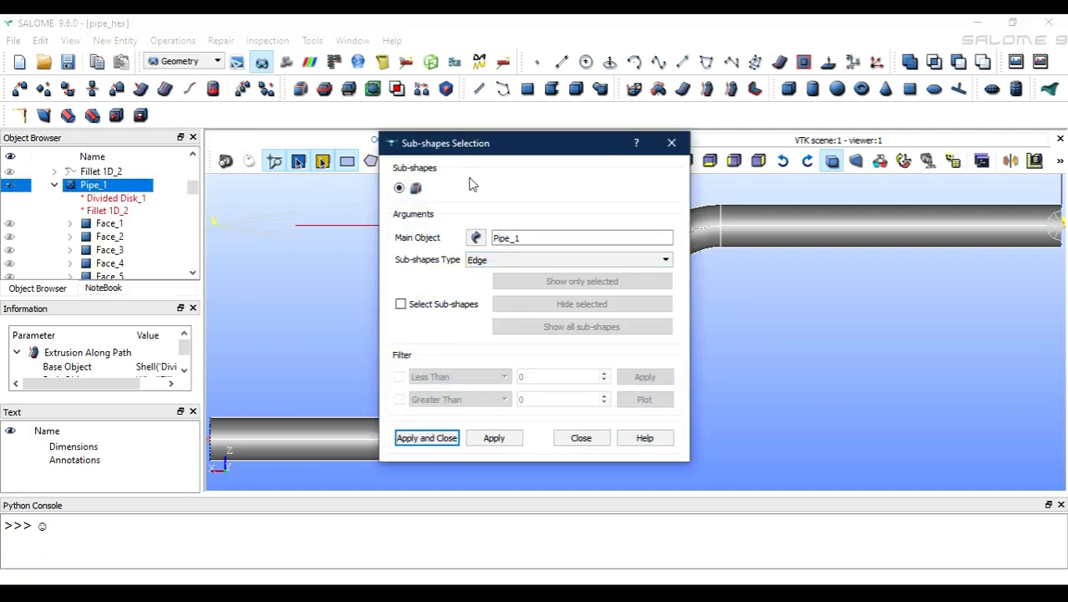
click(459, 308)
drag(491, 143, 292, 86)
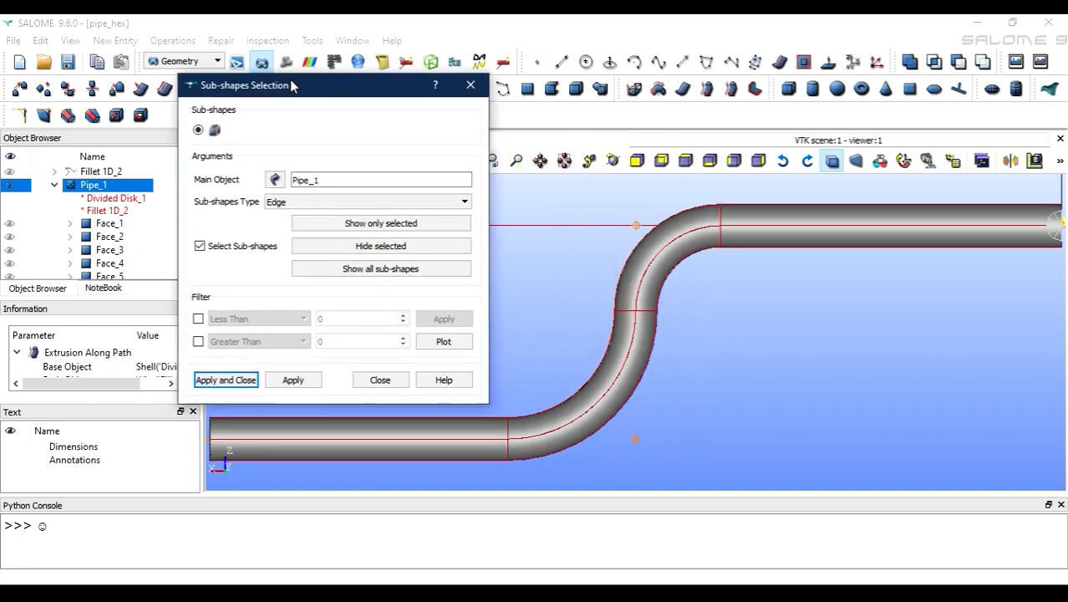
Step: Extract the middle edge of the pipe's lower bend from Pipe_1 as a separate edge, keeping the Explode dialog open
click(580, 424)
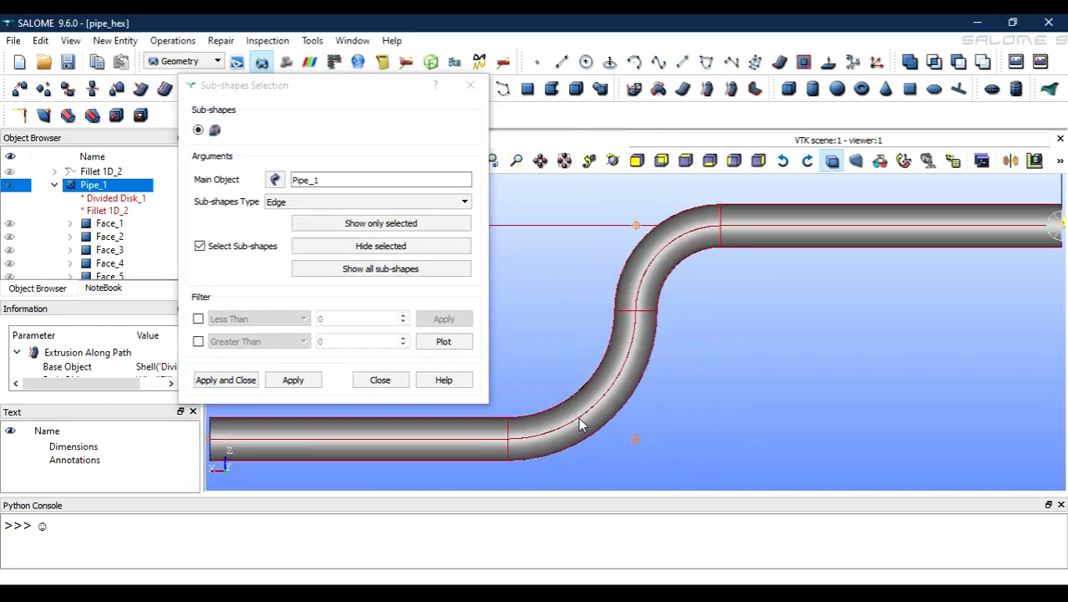
click(581, 424)
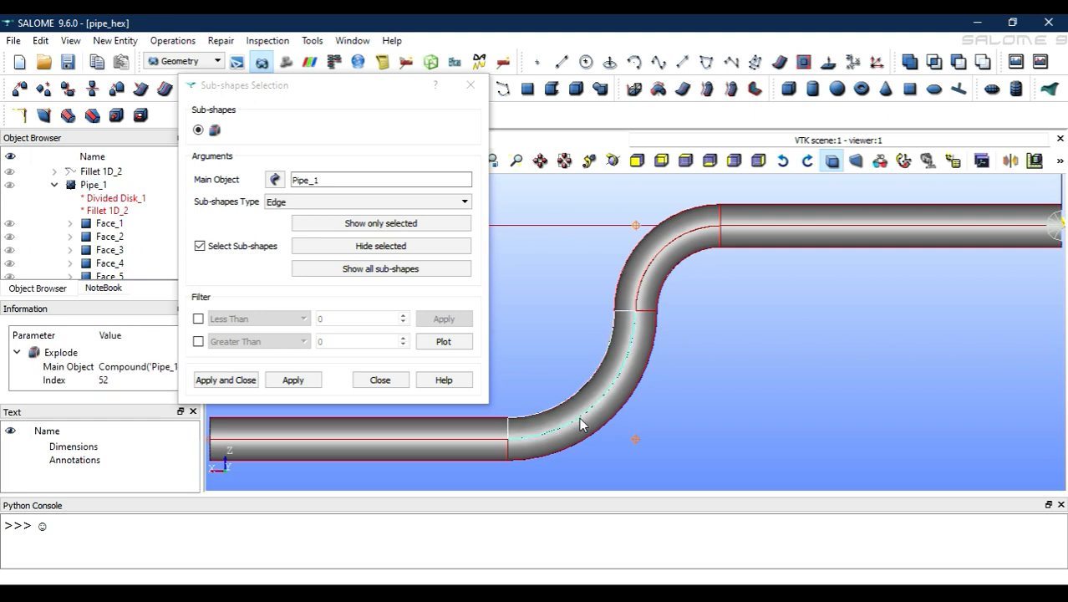
click(581, 424)
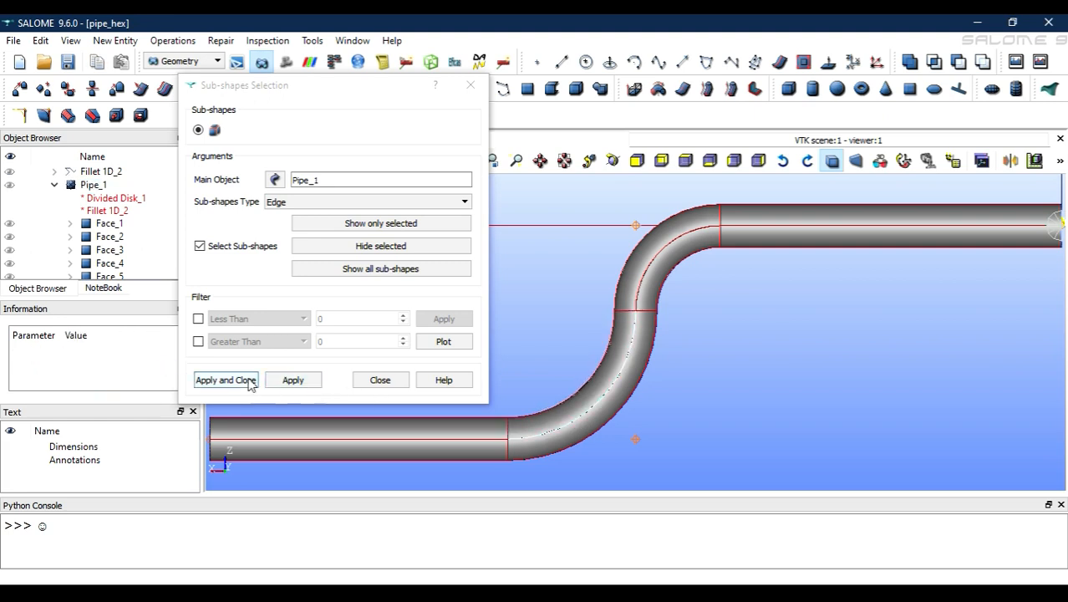
click(288, 382)
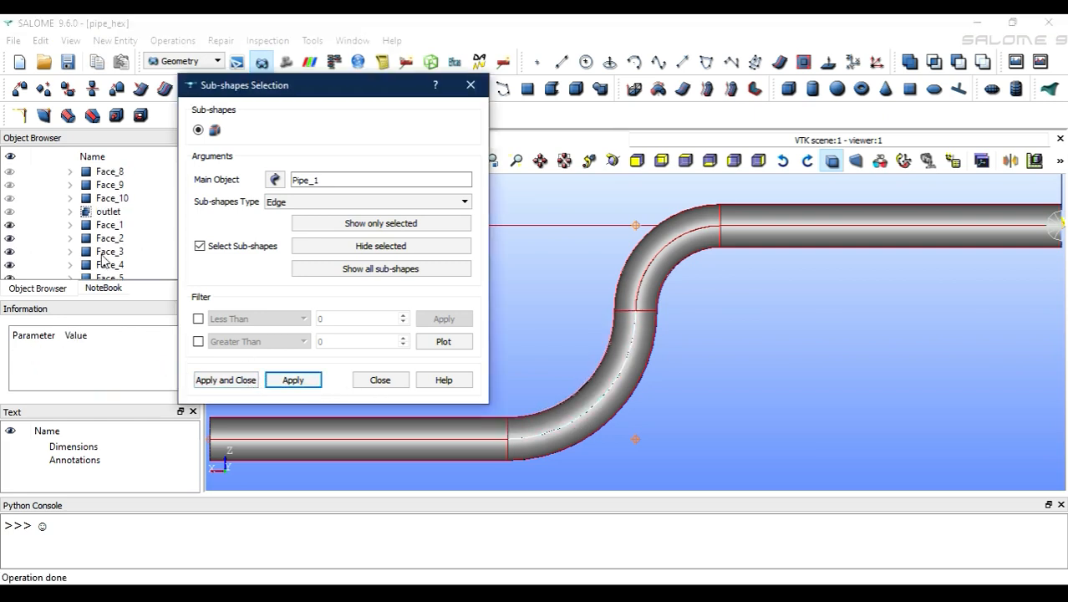
scroll(103, 260, down, 10)
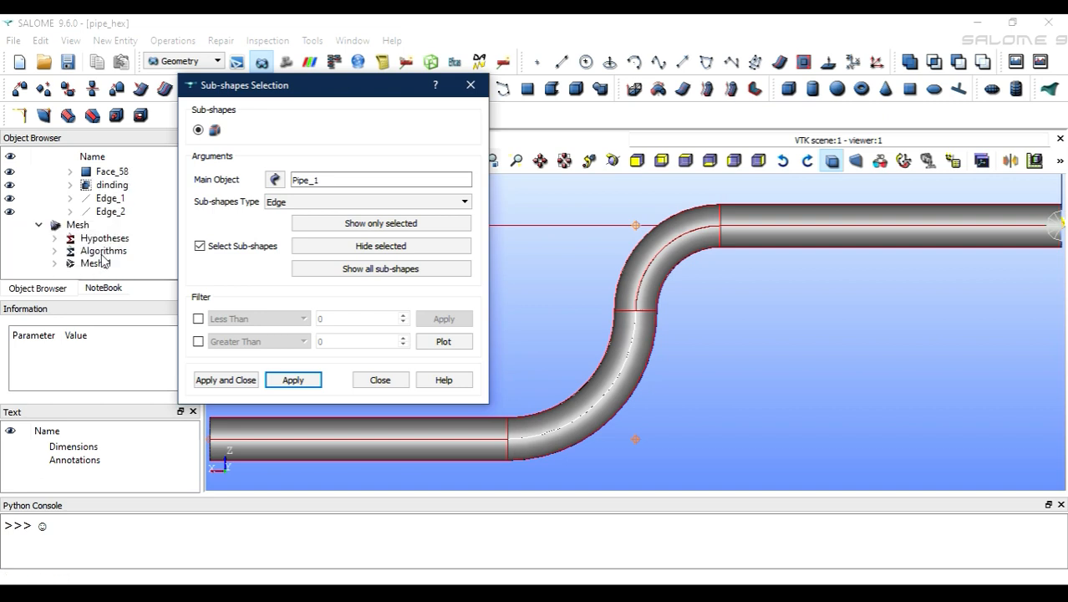
Step: Try to extract the middle edge of the pipe's upper bend from Pipe_1 as a separate edge
click(651, 266)
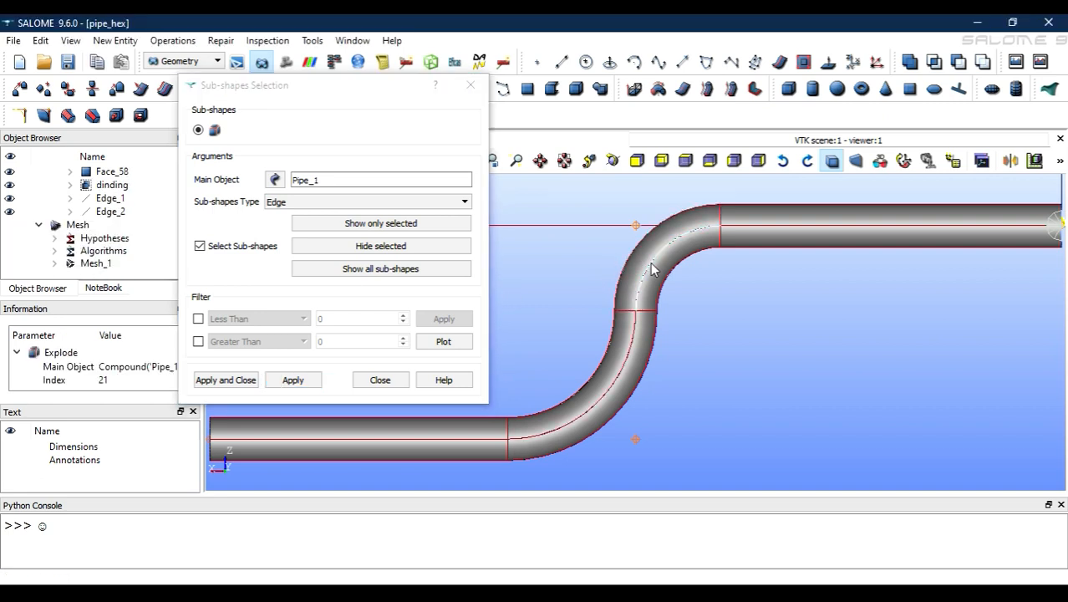
click(314, 379)
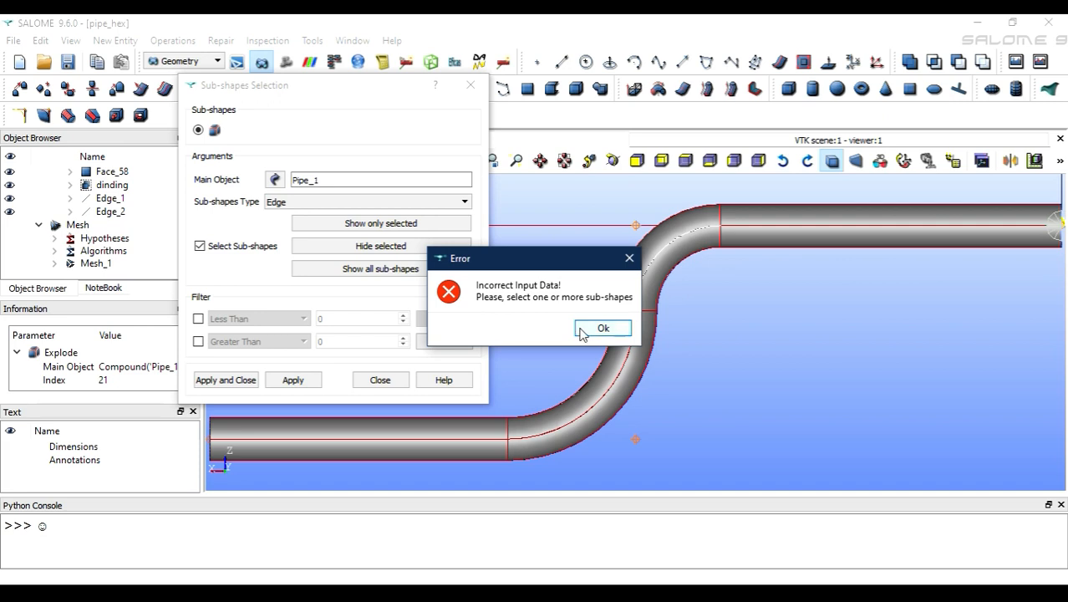
click(600, 328)
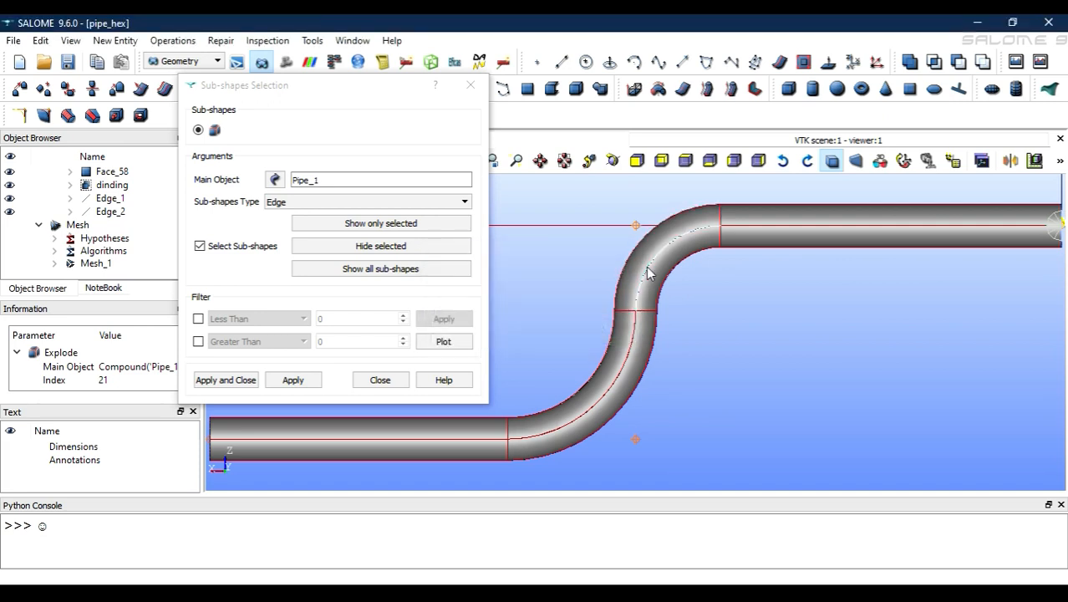
click(300, 379)
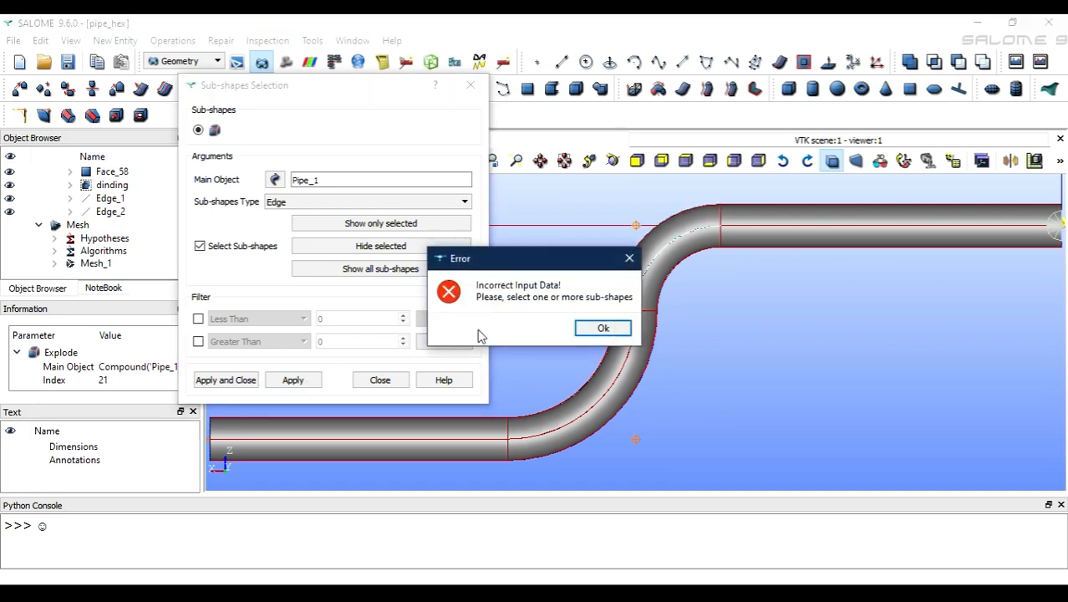
click(595, 328)
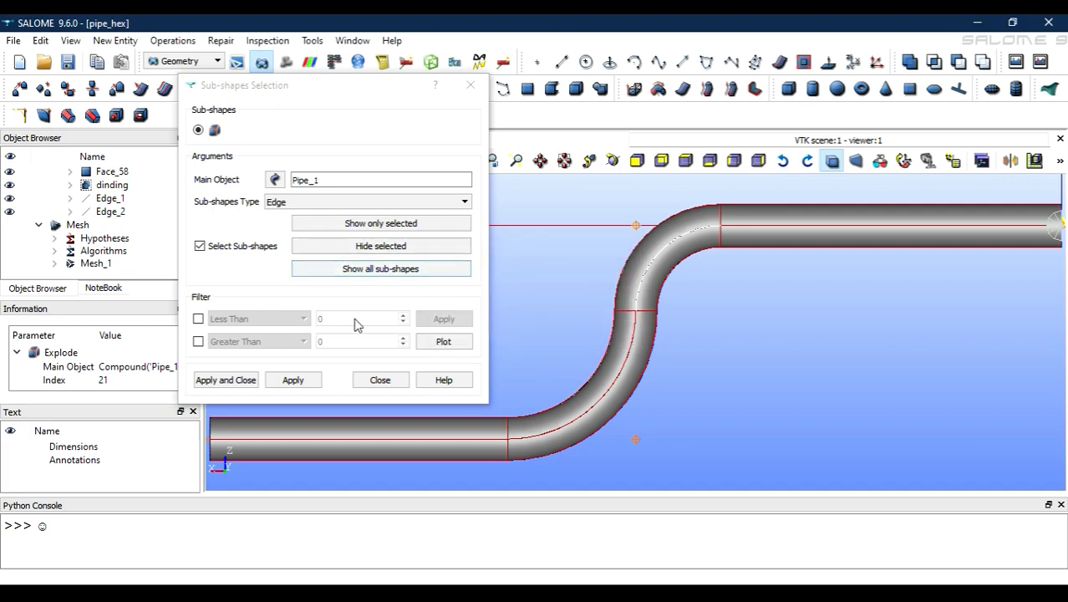
Step: Pick the upper bend's lengthwise middle edge again and retry extracting it from Pipe_1
scroll(675, 243, up, 3)
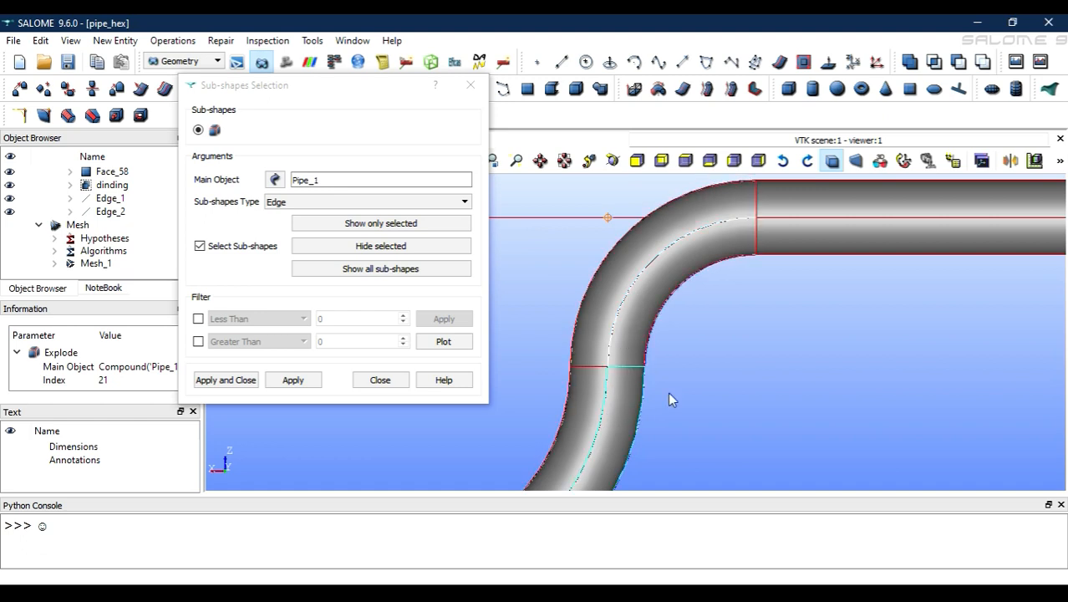
click(701, 378)
click(623, 309)
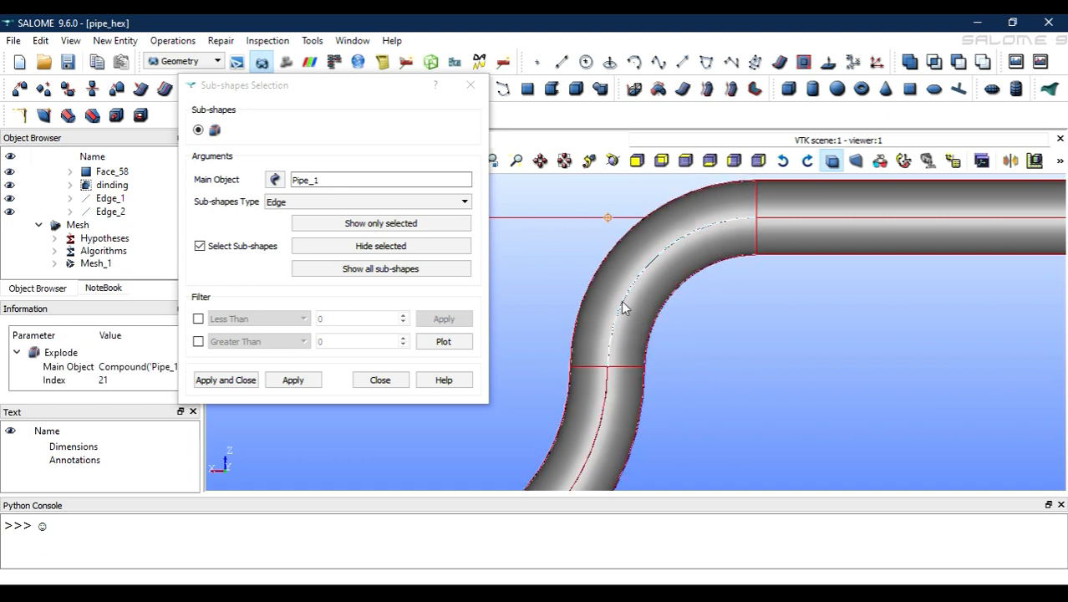
click(294, 381)
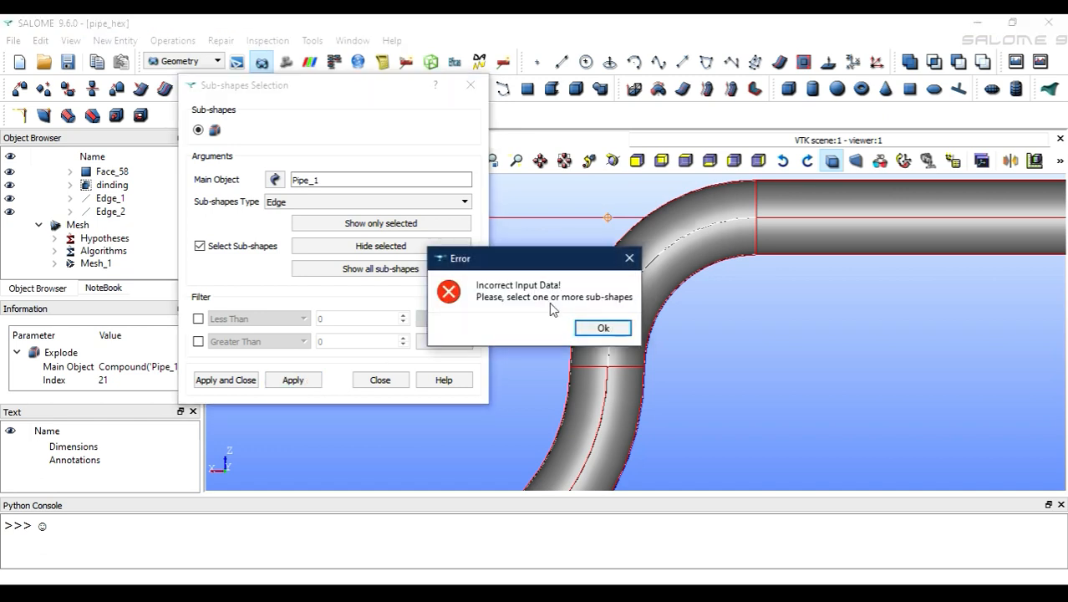
click(609, 330)
scroll(616, 304, up, 2)
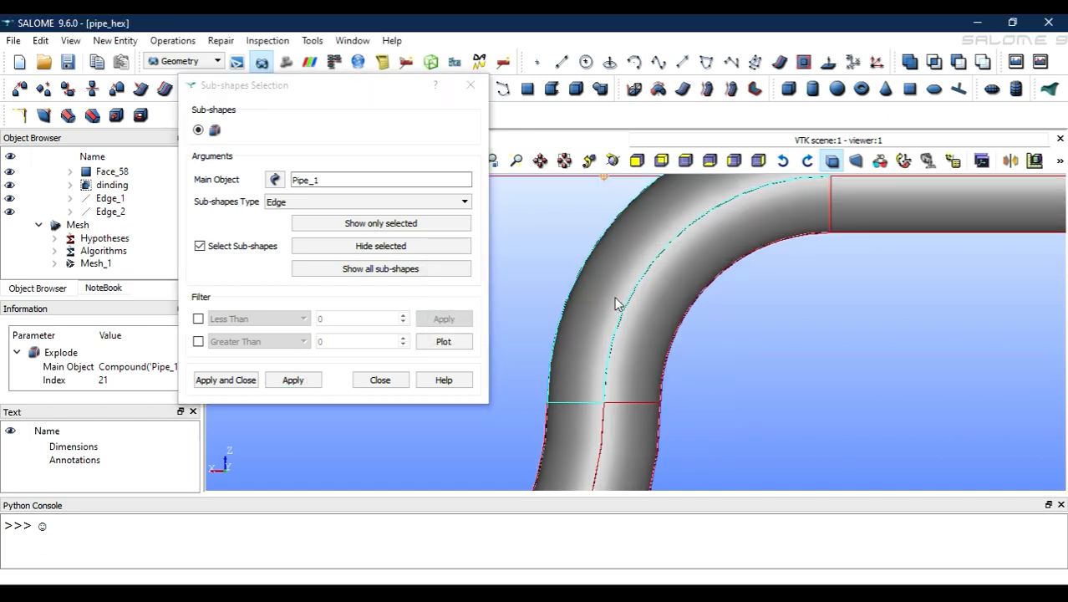
click(628, 310)
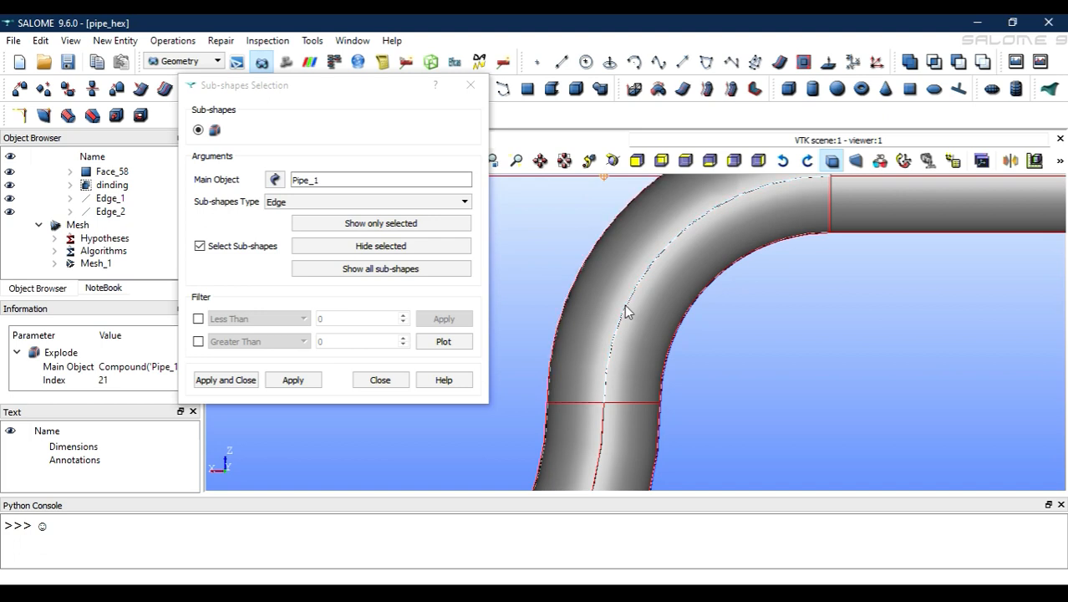
click(305, 381)
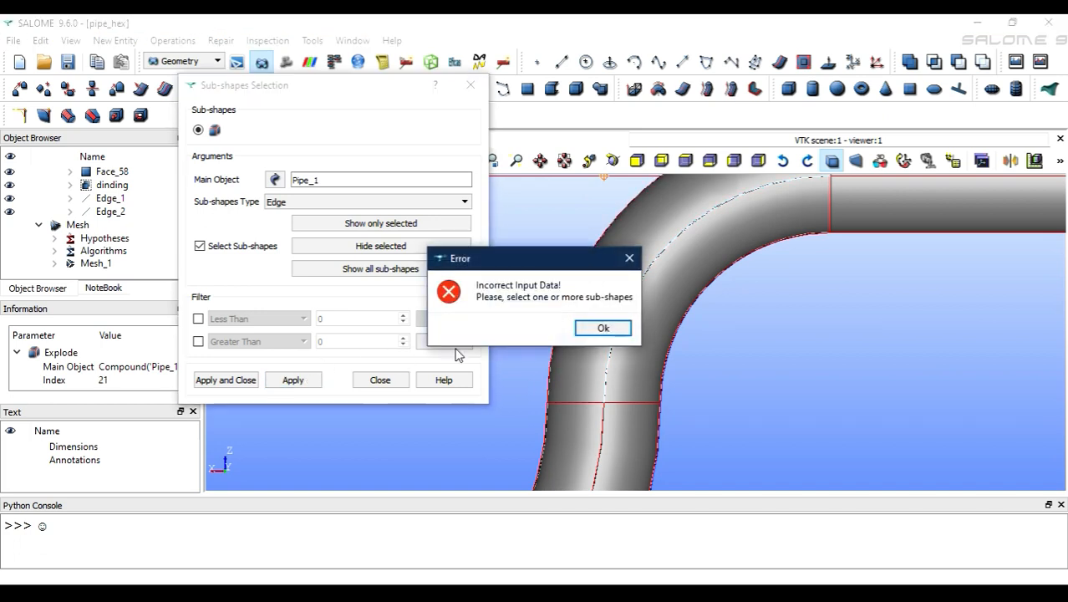
click(603, 328)
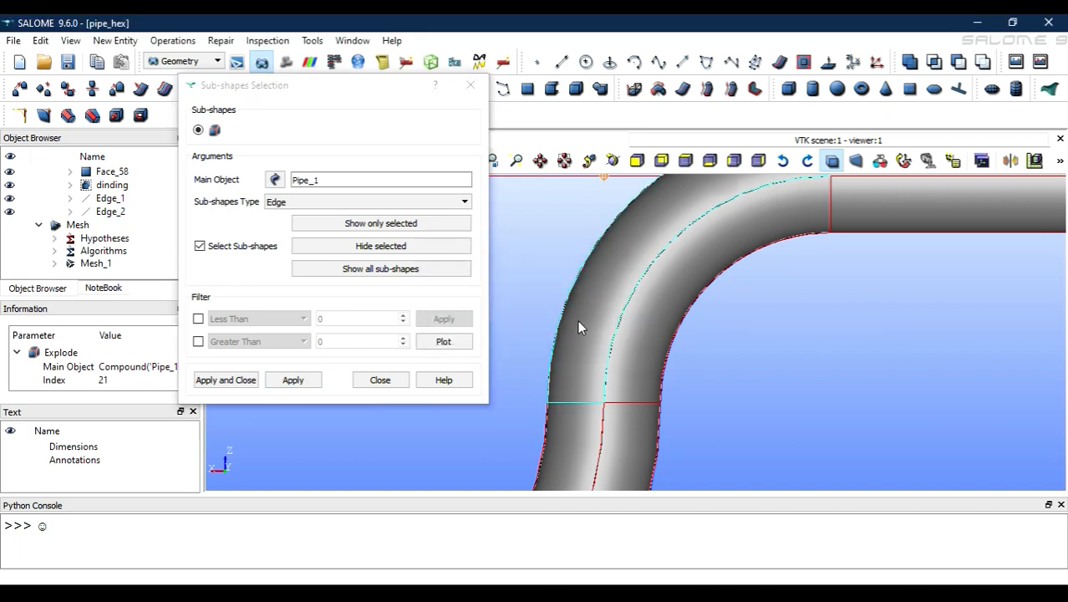
Step: Reselect Edge as the sub-shapes type, try once more to extract the upper bend's middle edge, and close the Explode dialog
click(310, 198)
click(310, 202)
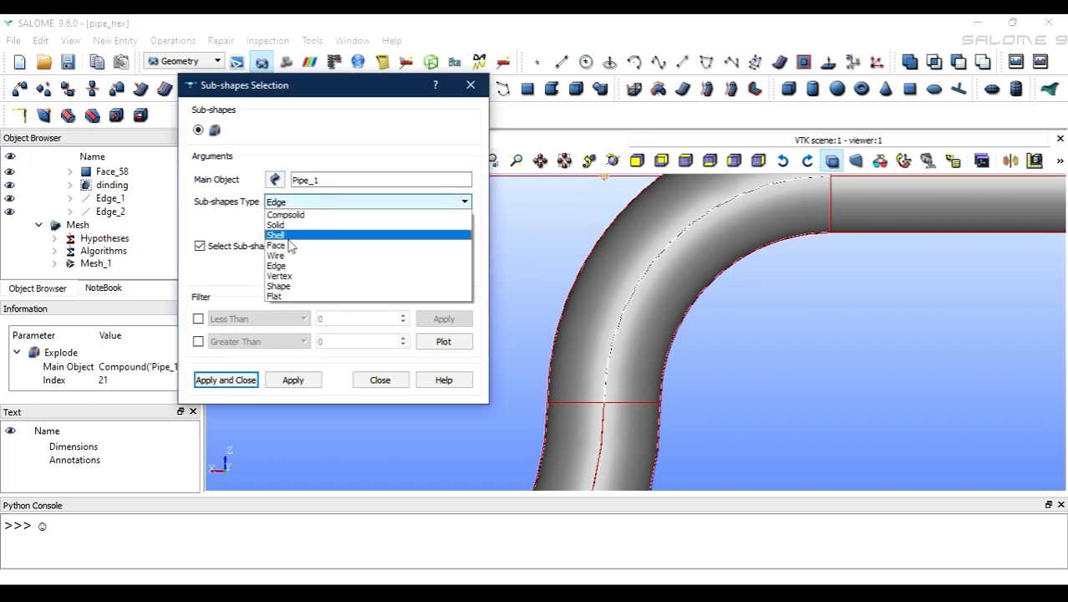
click(286, 262)
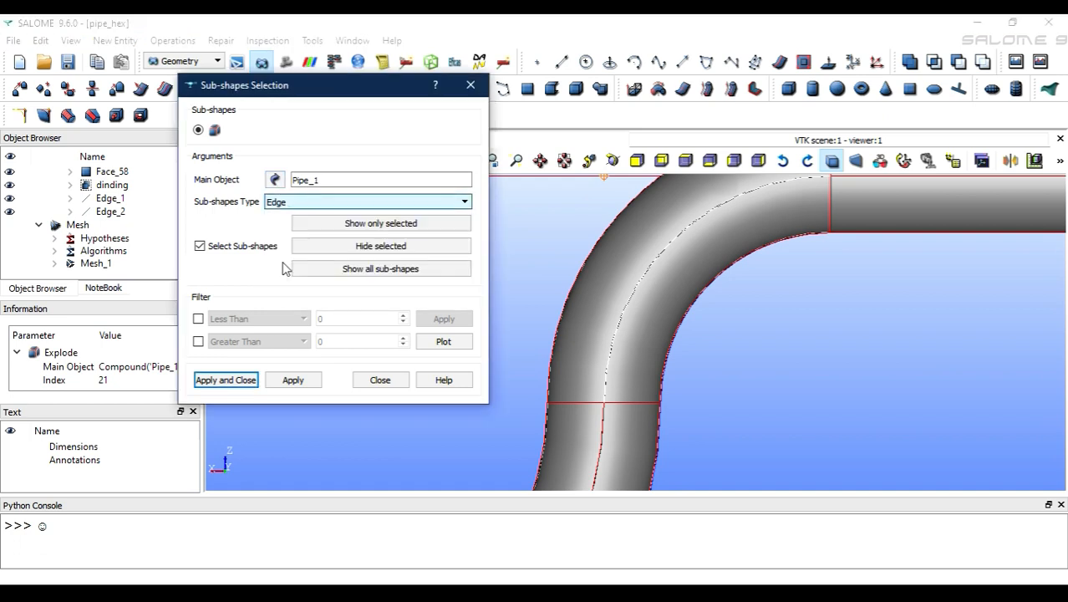
click(644, 285)
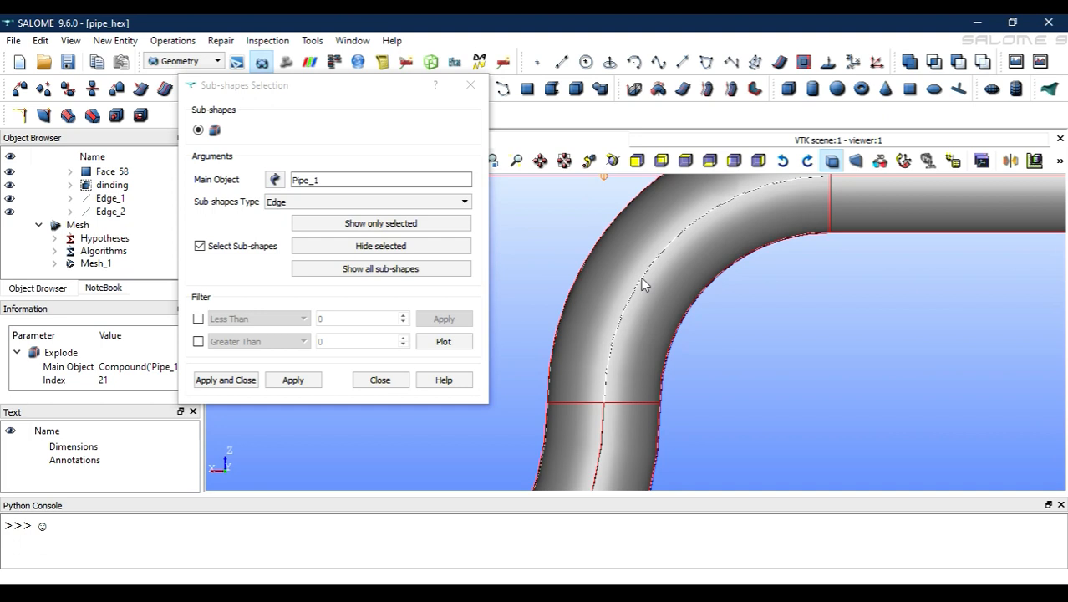
click(292, 380)
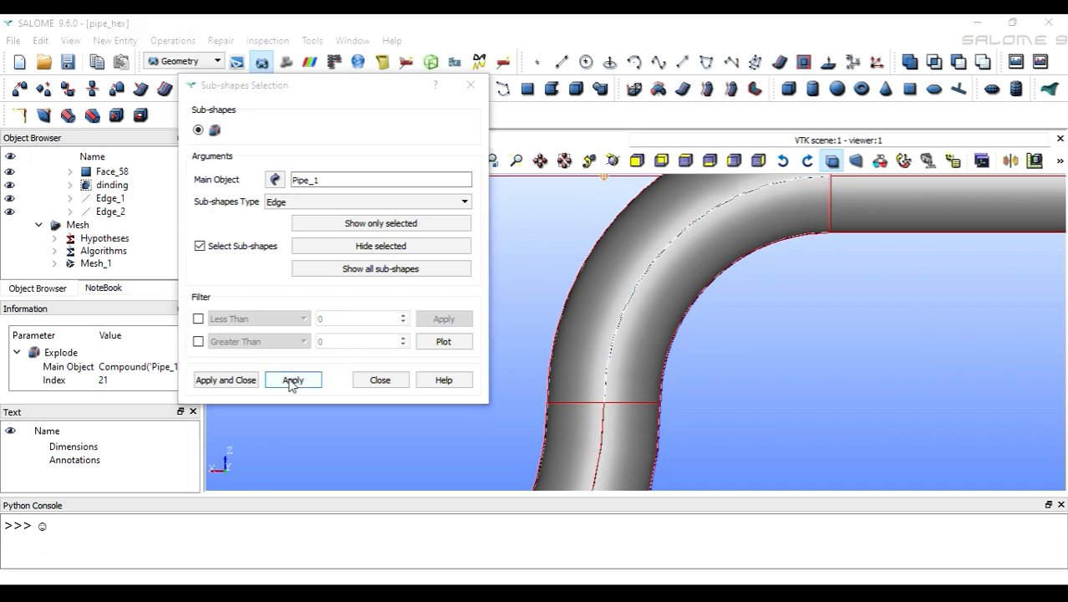
click(602, 330)
click(393, 381)
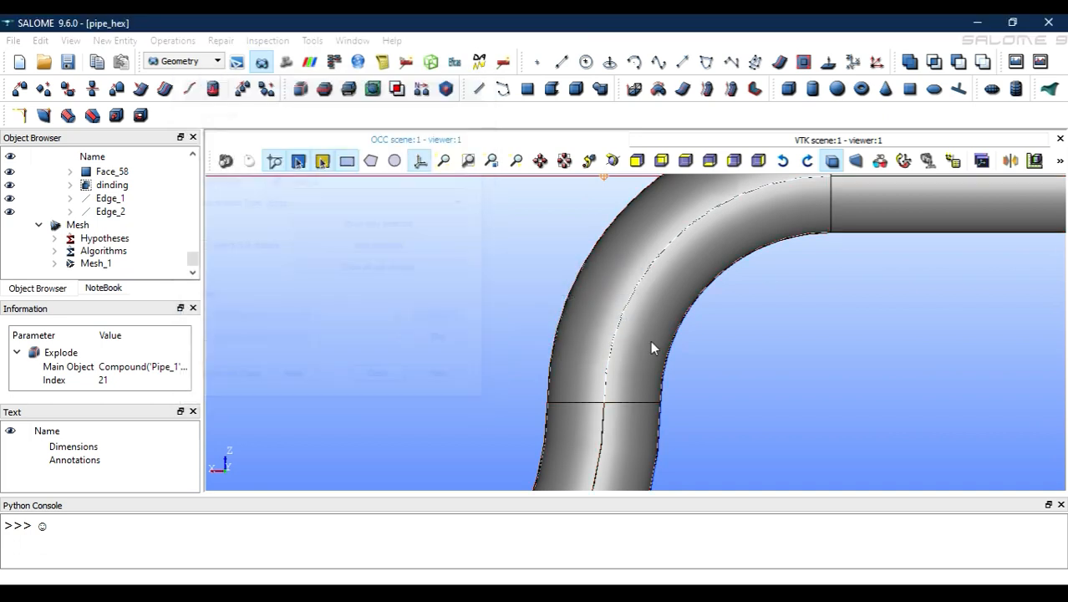
Step: Reopen Explode for Pipe_1 with sub-shape selection enabled and Edge as the sub-shapes type, moving the dialog clear of the pipe
scroll(763, 326, down, 4)
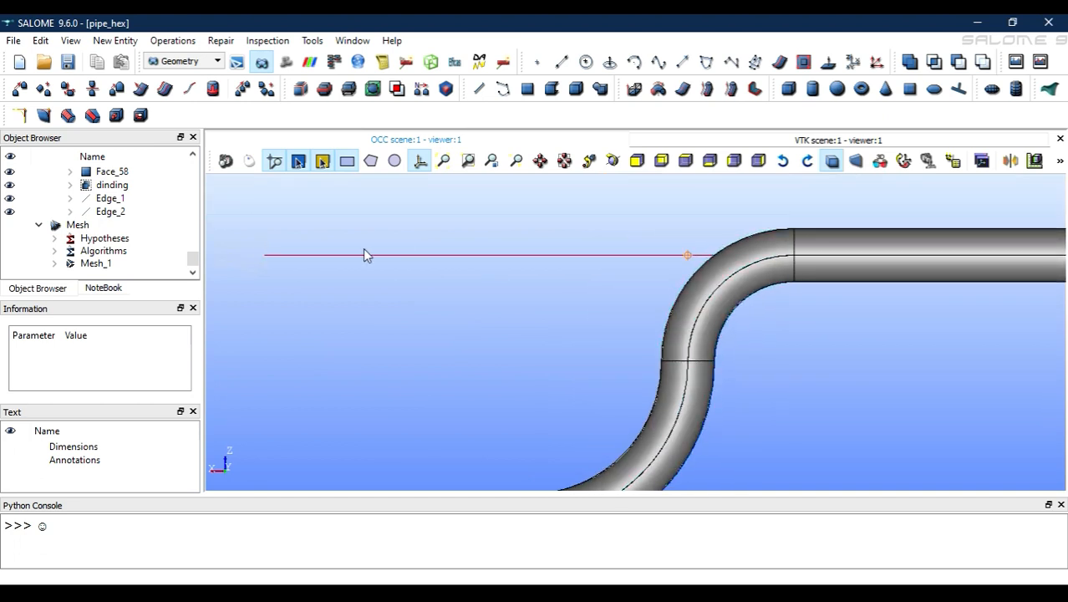
scroll(67, 202, up, 20)
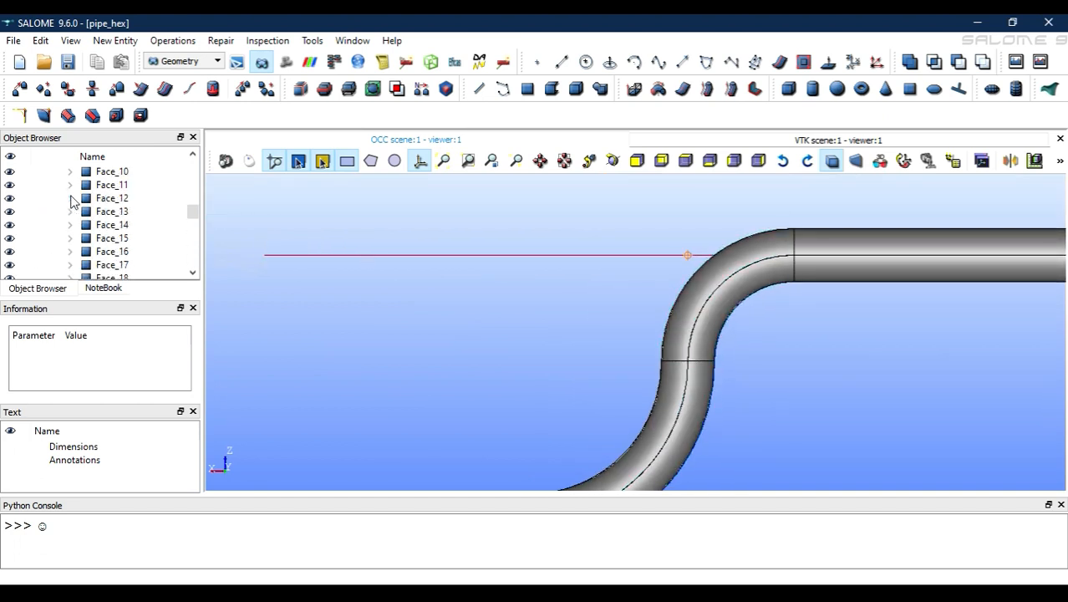
scroll(103, 232, down, 1)
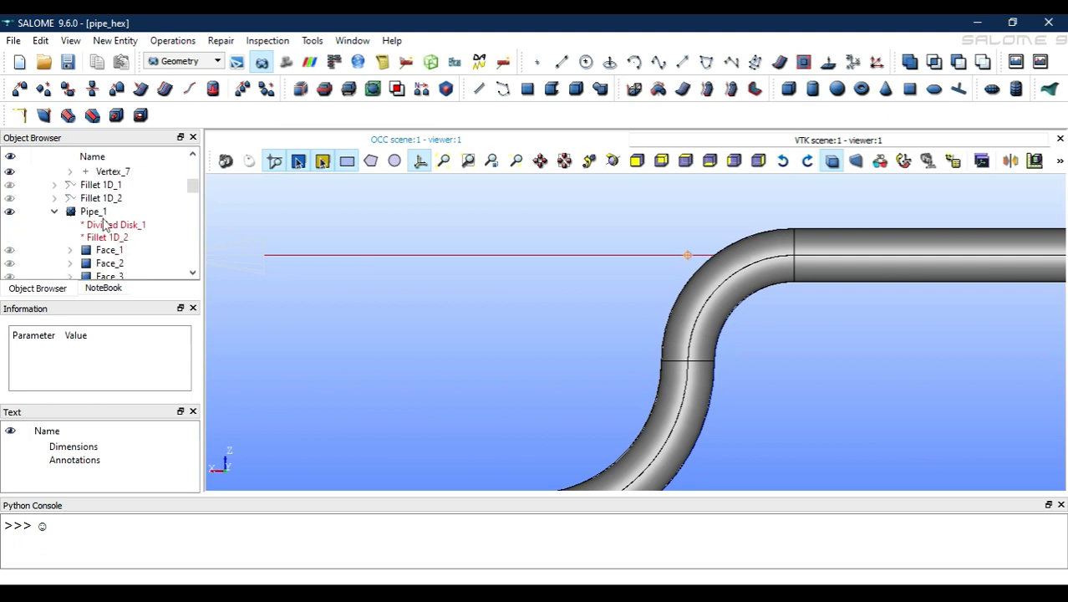
click(103, 213)
click(121, 42)
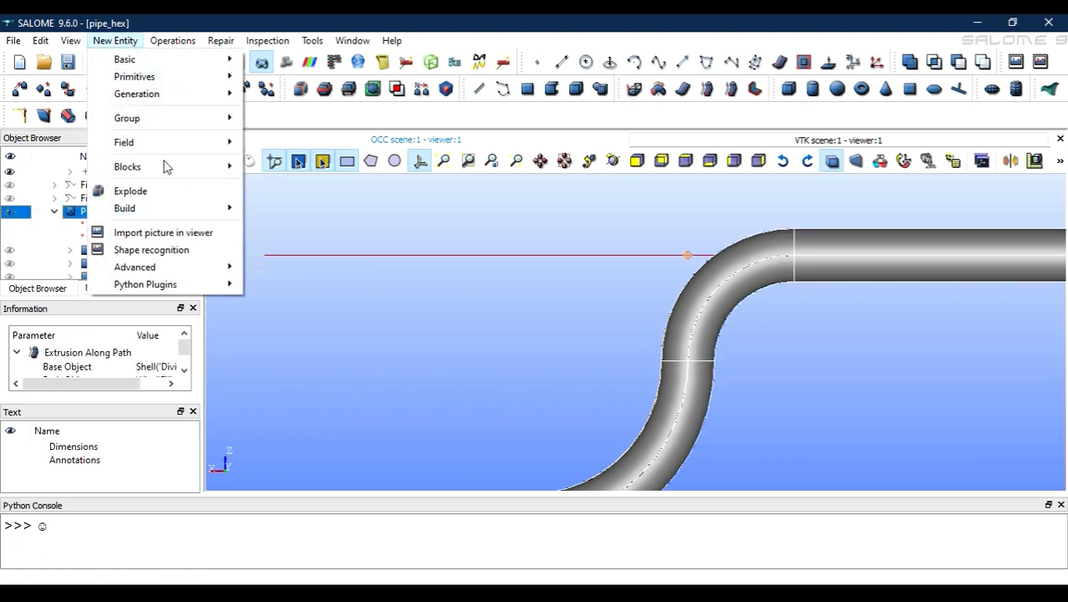
click(155, 192)
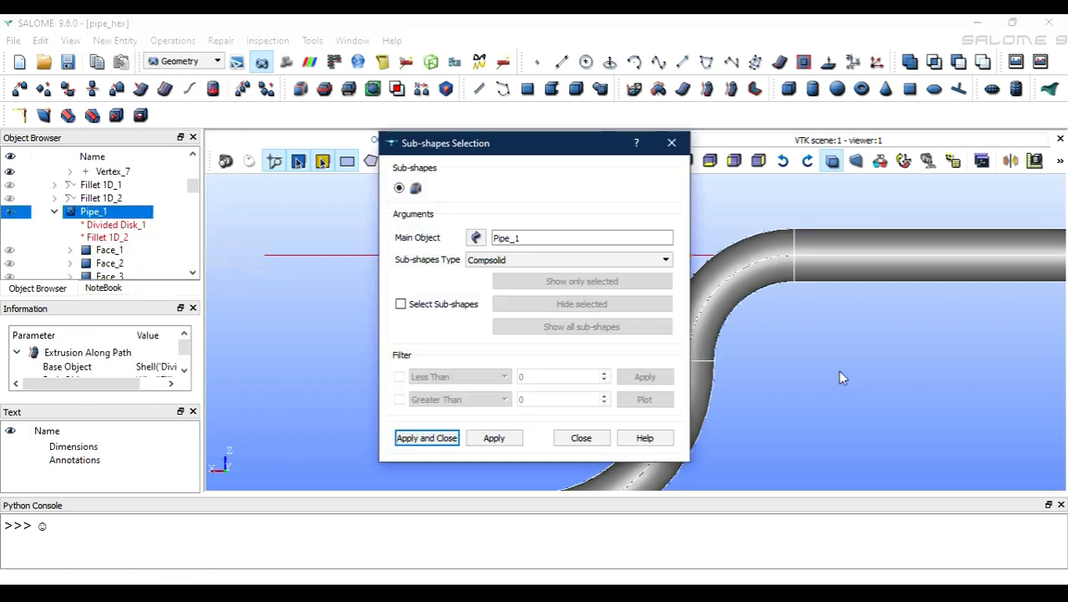
click(469, 306)
click(488, 262)
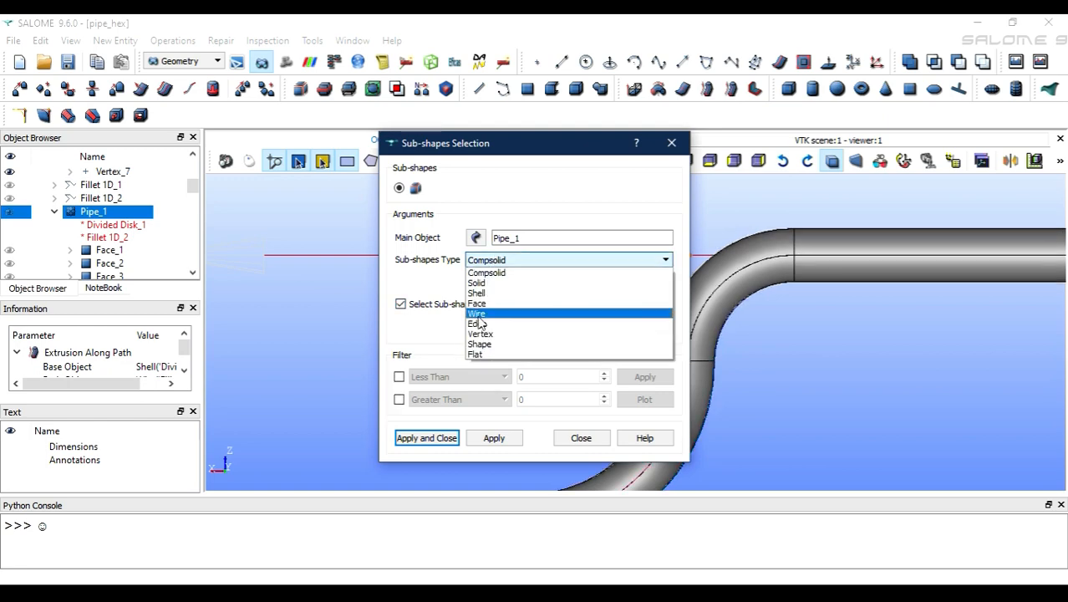
click(523, 261)
drag(564, 150, 425, 132)
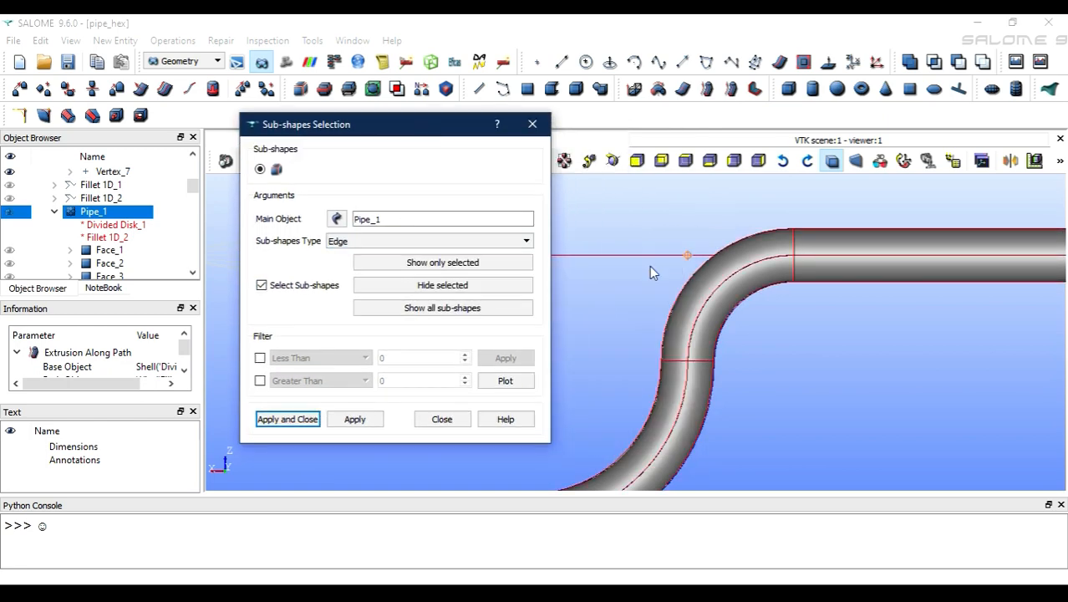
Step: Try to extract the upper bend's middle edge from Pipe_1 using the reopened Explode dialog
click(694, 334)
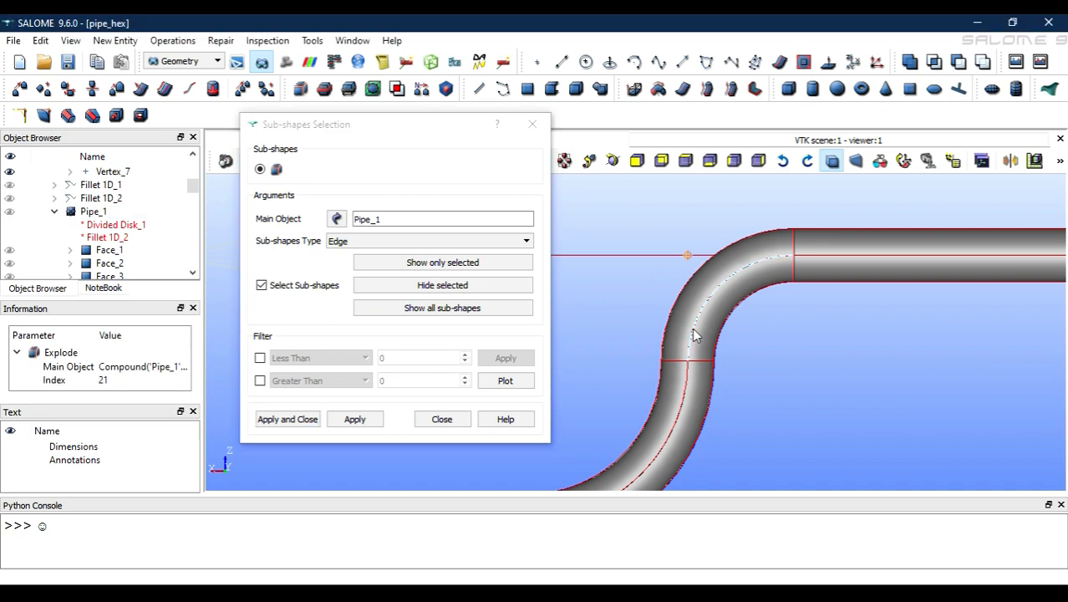
click(363, 417)
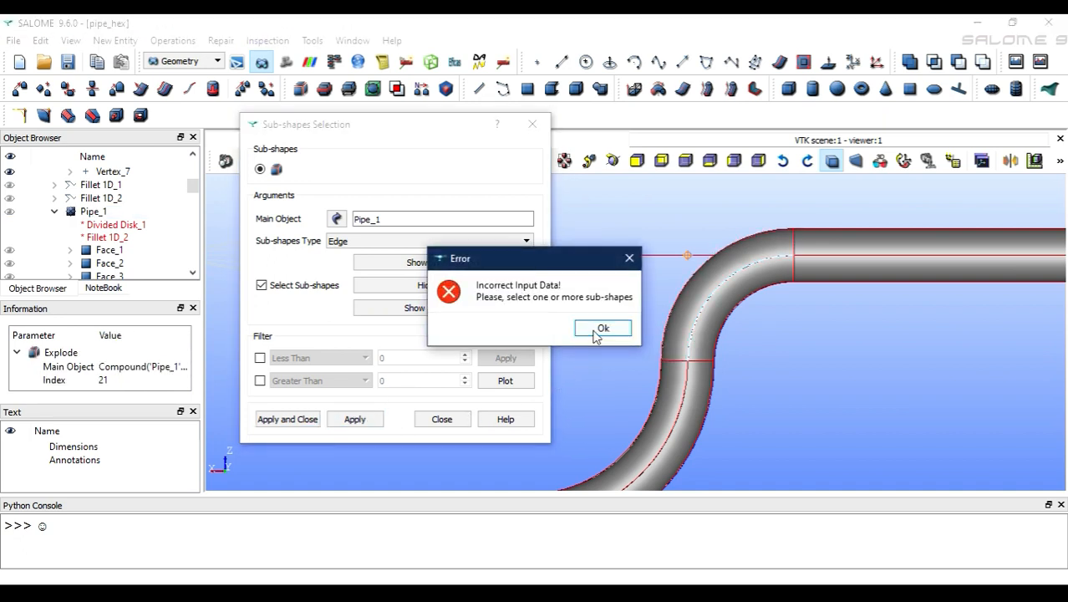
click(602, 329)
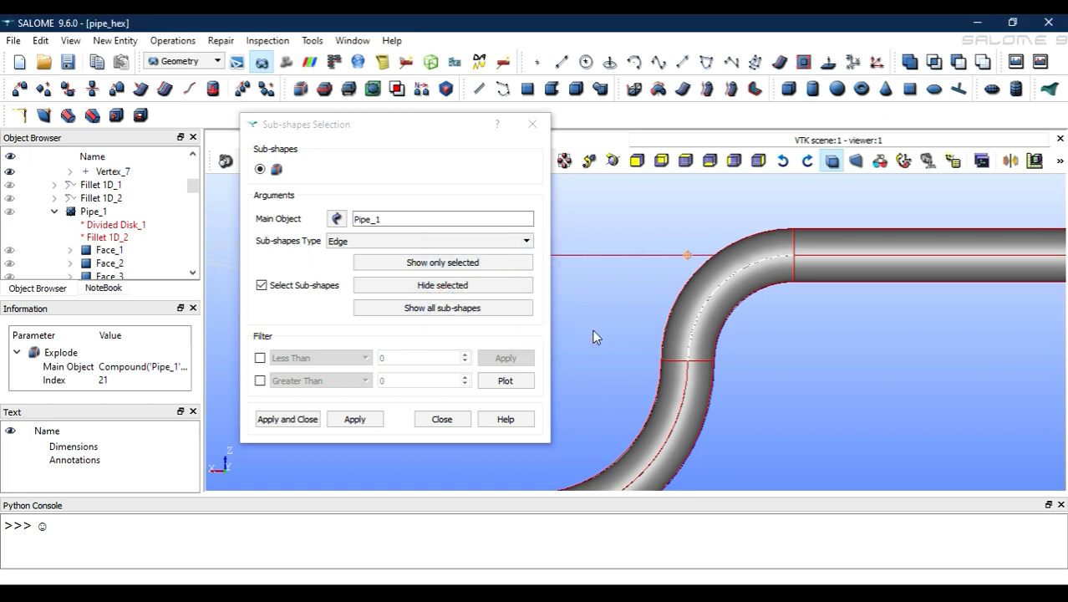
Step: Keep Edge as the sub-shapes type and try to extract the middle edge of the pipe's upper straight section
click(370, 242)
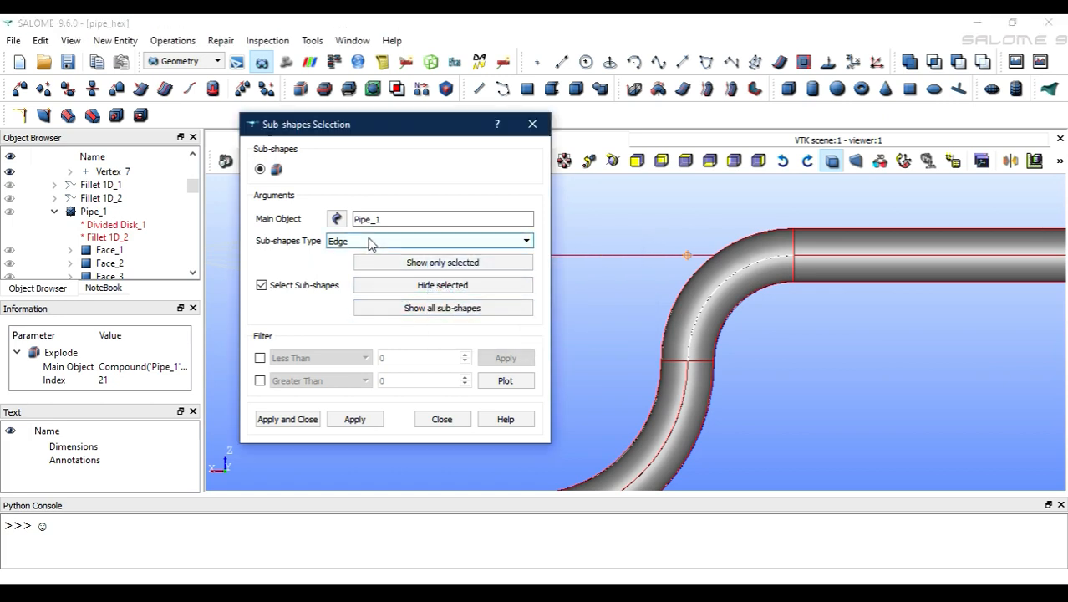
click(370, 241)
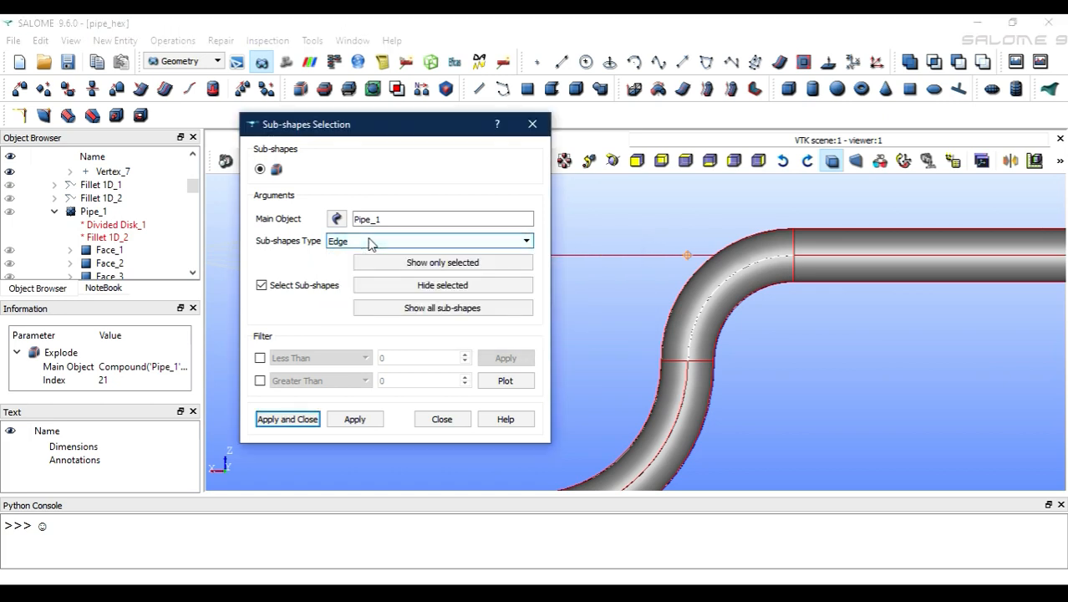
click(870, 253)
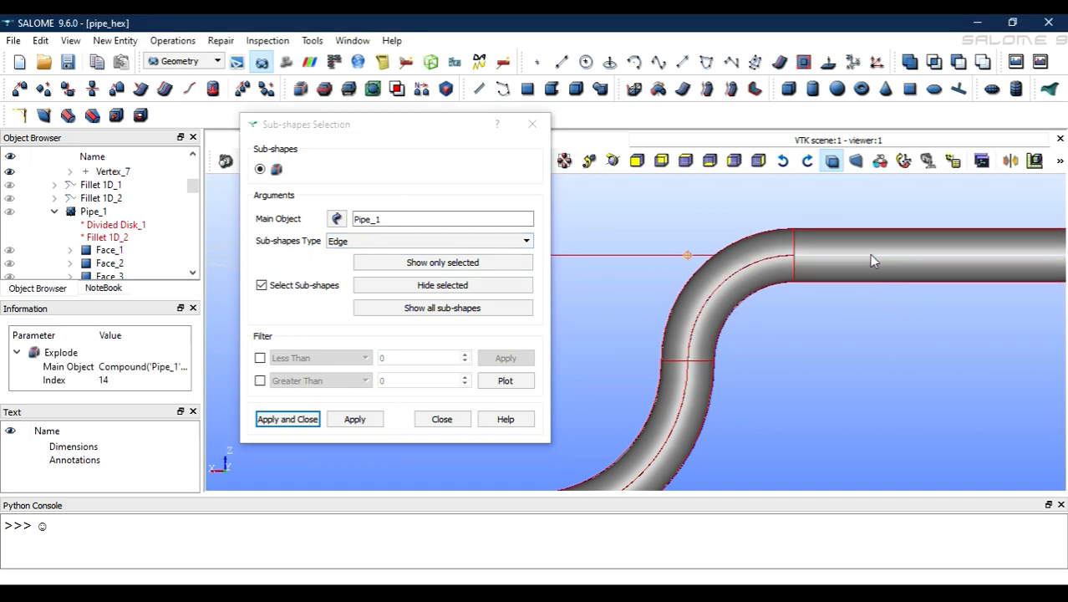
click(355, 419)
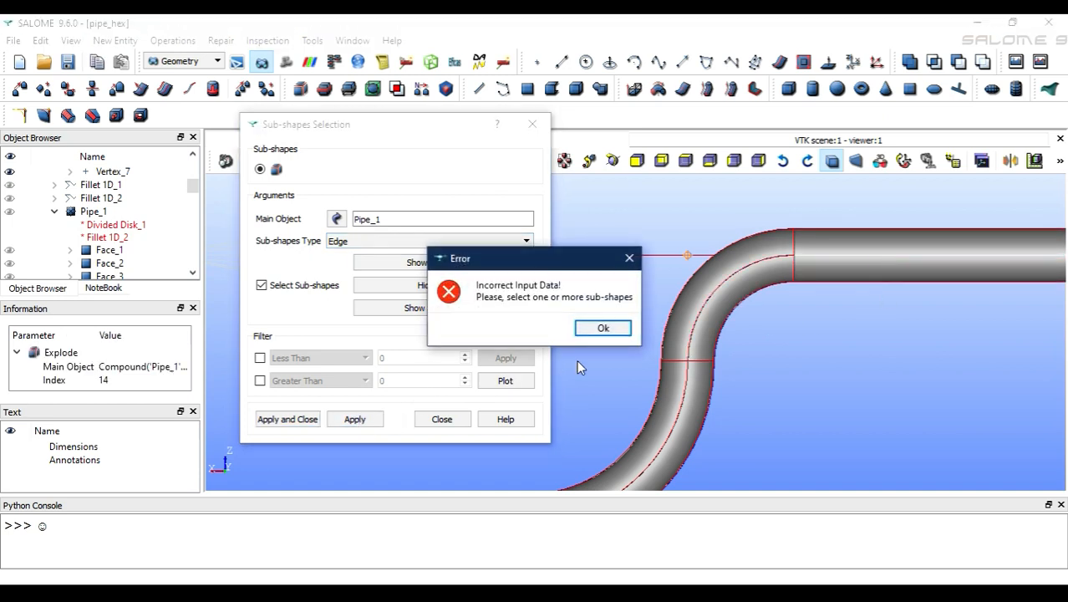
click(598, 334)
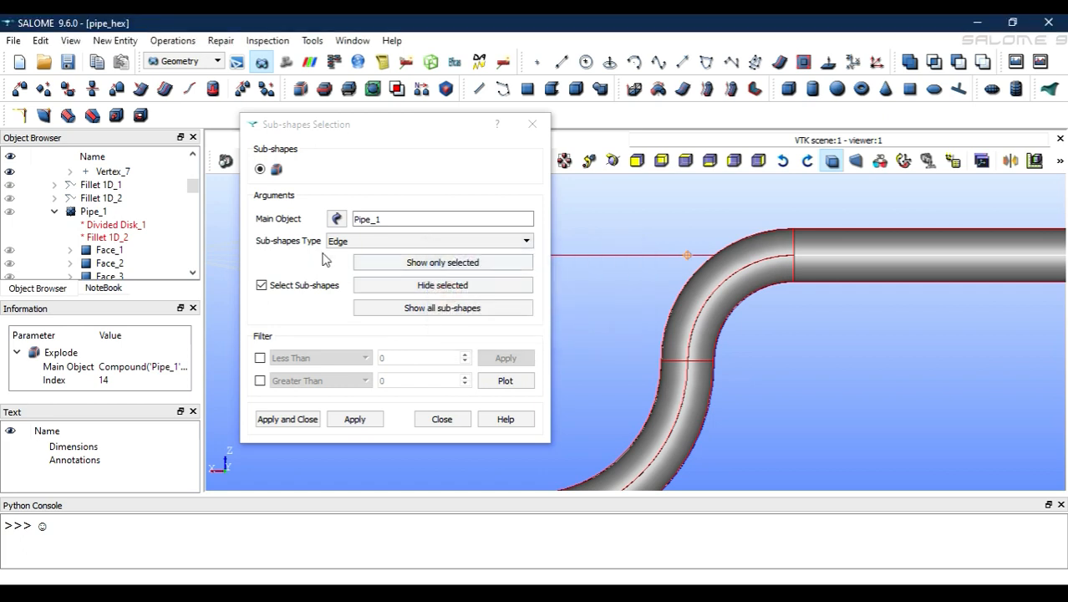
Step: Switch sub-shape selection off and on again for Pipe_1, and show all of its edge sub-shapes
click(297, 287)
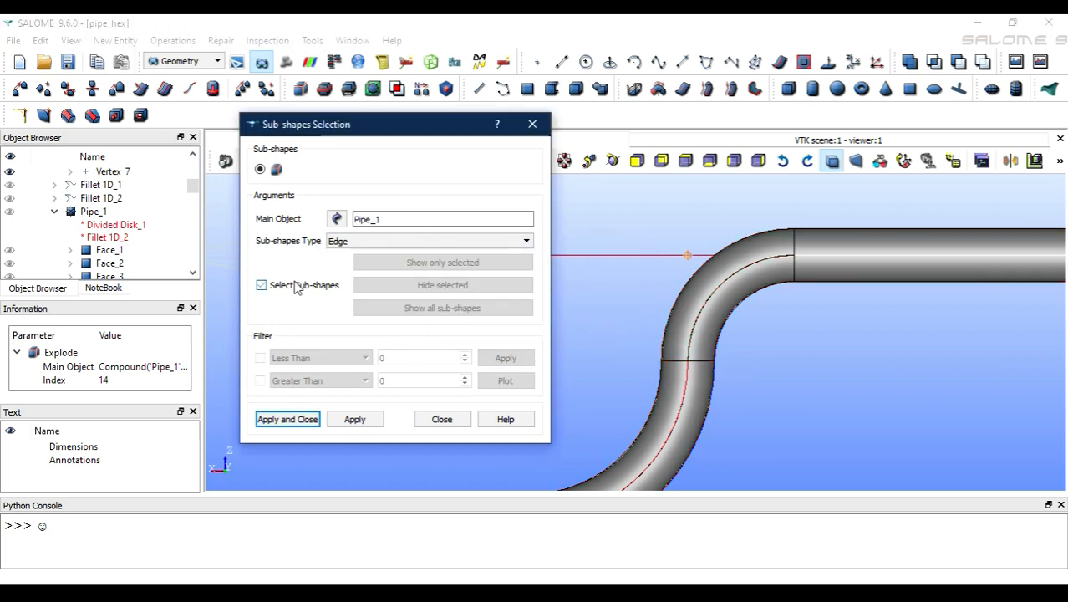
click(295, 288)
click(294, 290)
click(289, 286)
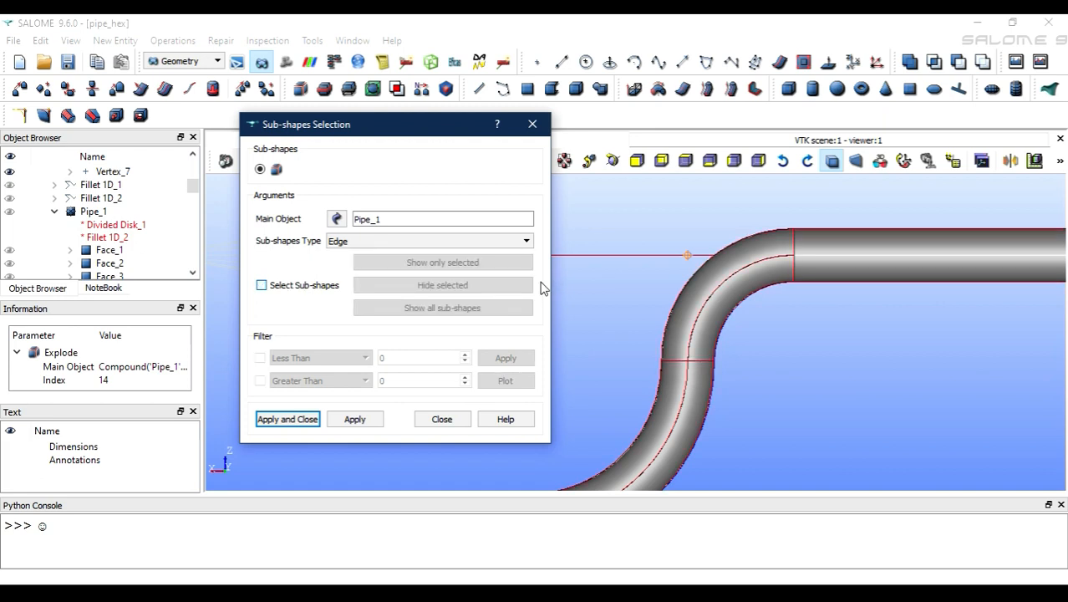
click(304, 286)
click(434, 311)
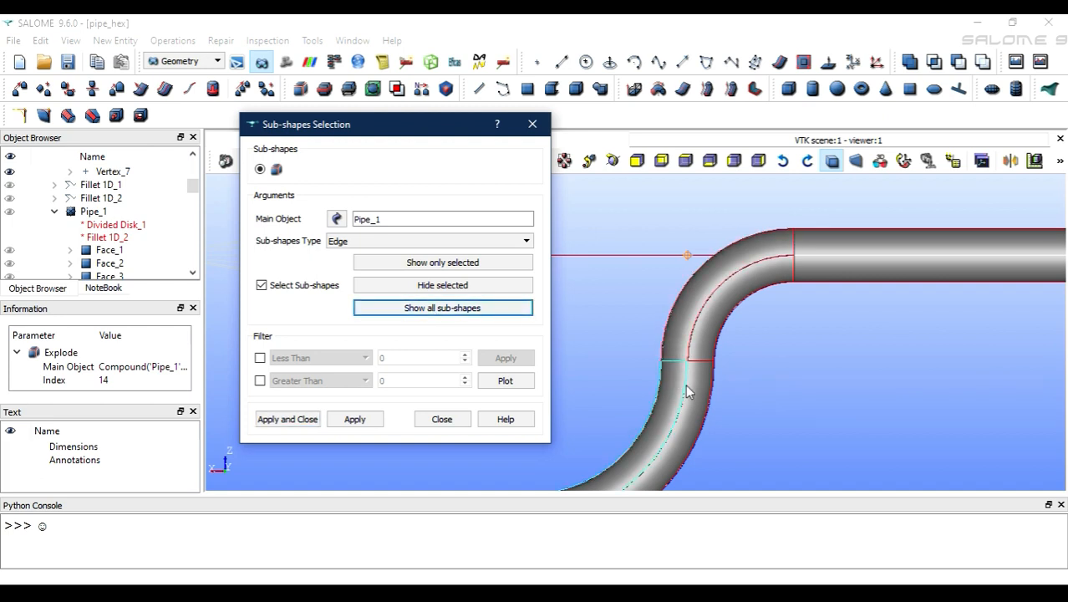
Step: Try to extract the upper bend's middle edge from Pipe_1 by picking it directly on the pipe
click(696, 339)
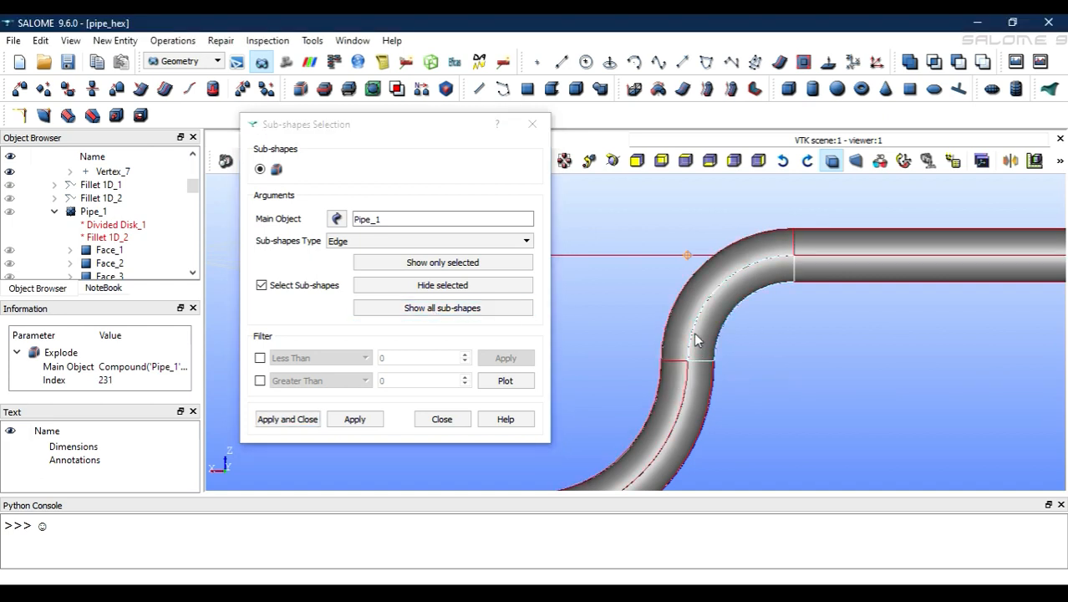
click(697, 332)
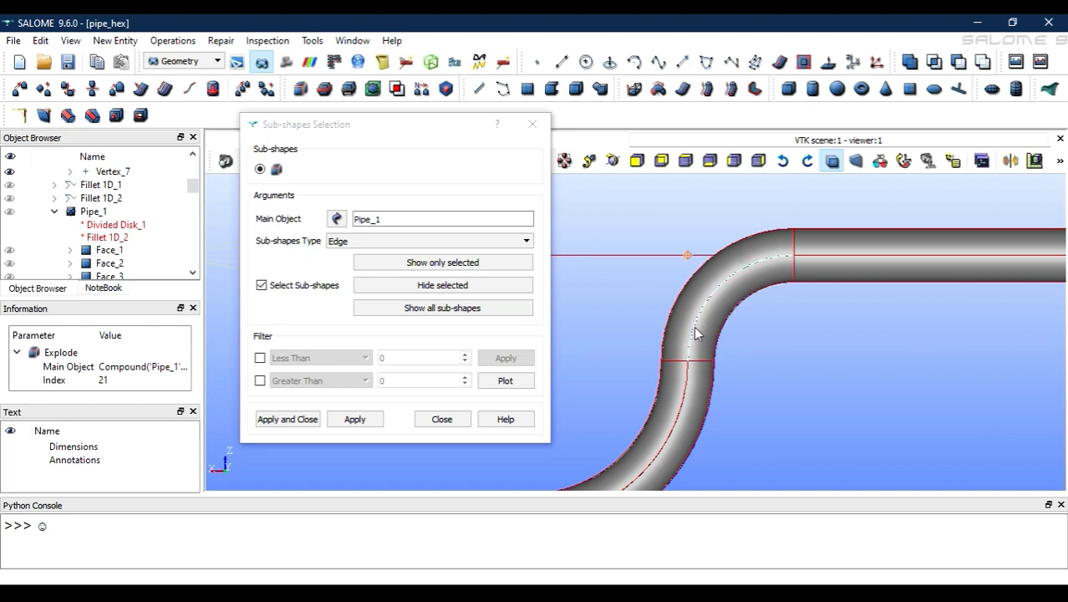
click(357, 419)
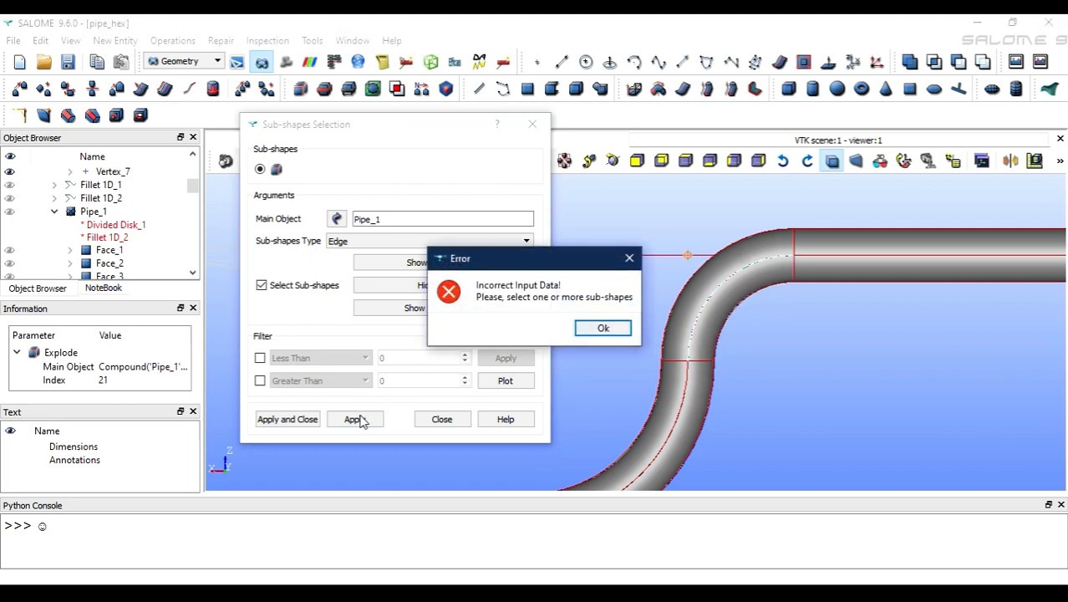
click(595, 333)
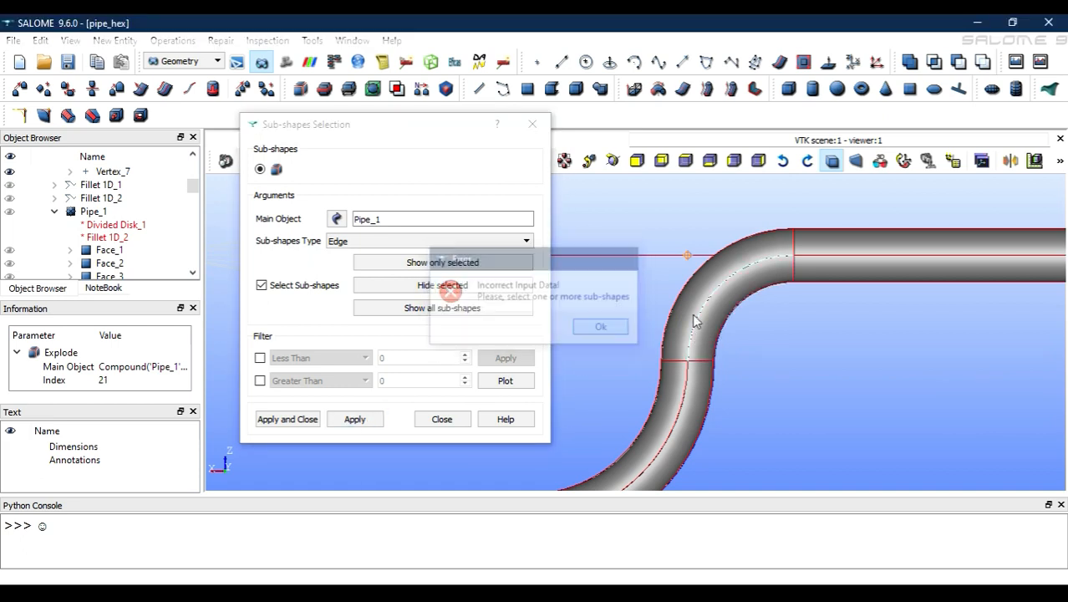
Step: Extract the middle edge of the pipe's upper straight section from Pipe_1, with Edge as the sub-shapes type
click(826, 255)
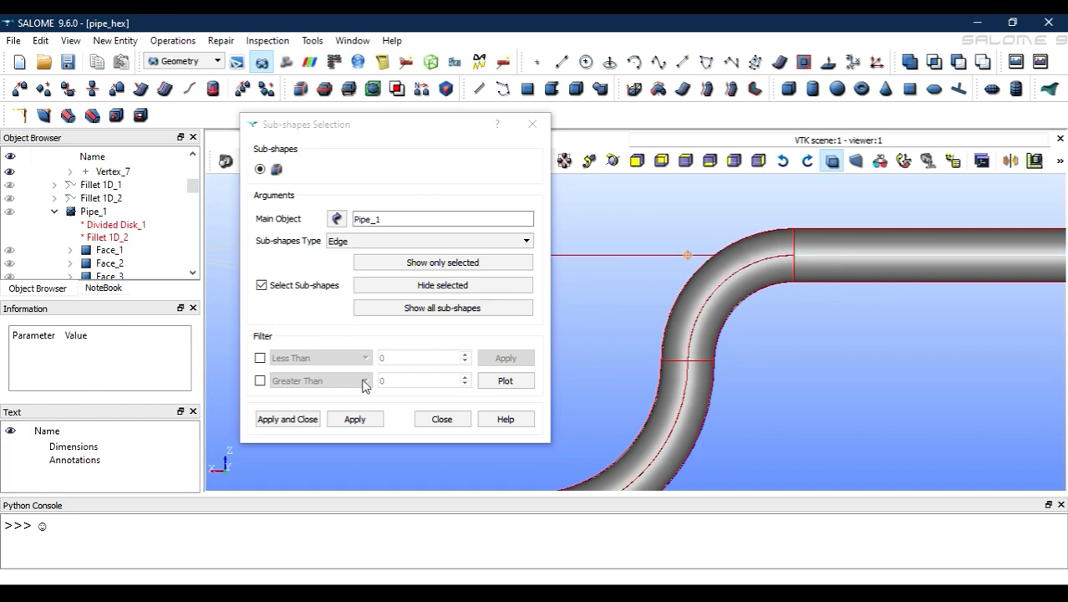
scroll(798, 269, down, 3)
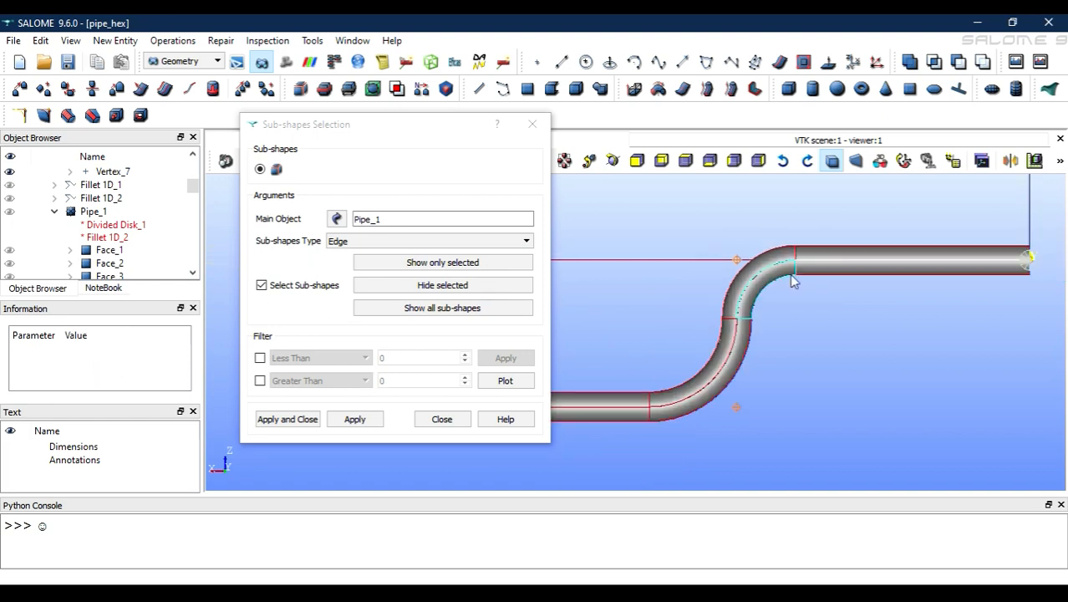
click(617, 163)
mouse_move(851, 278)
mouse_down()
mouse_move(781, 368)
mouse_move(855, 261)
mouse_up()
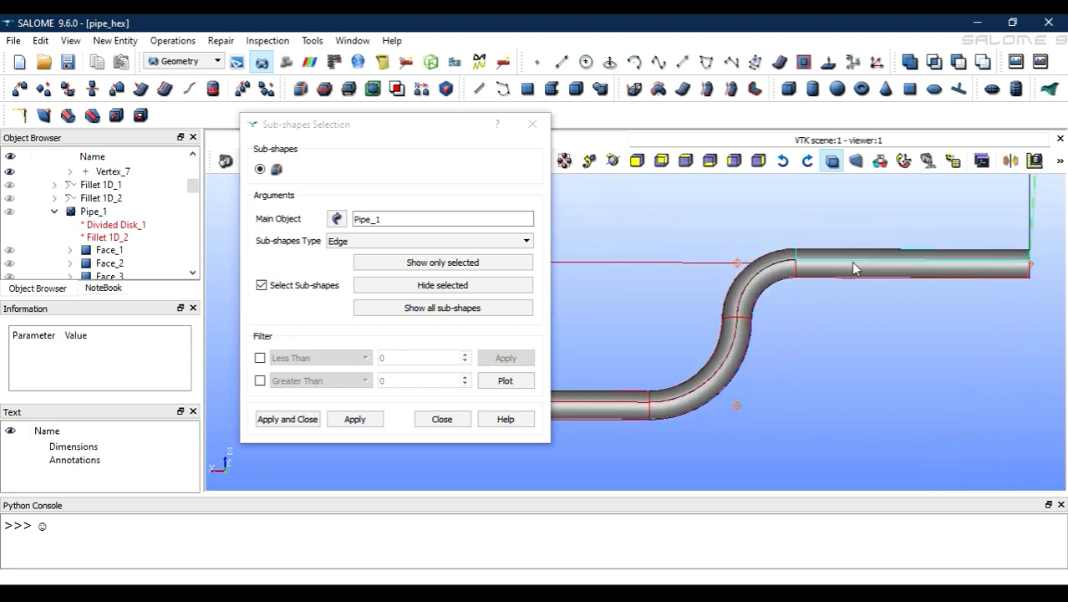
click(371, 242)
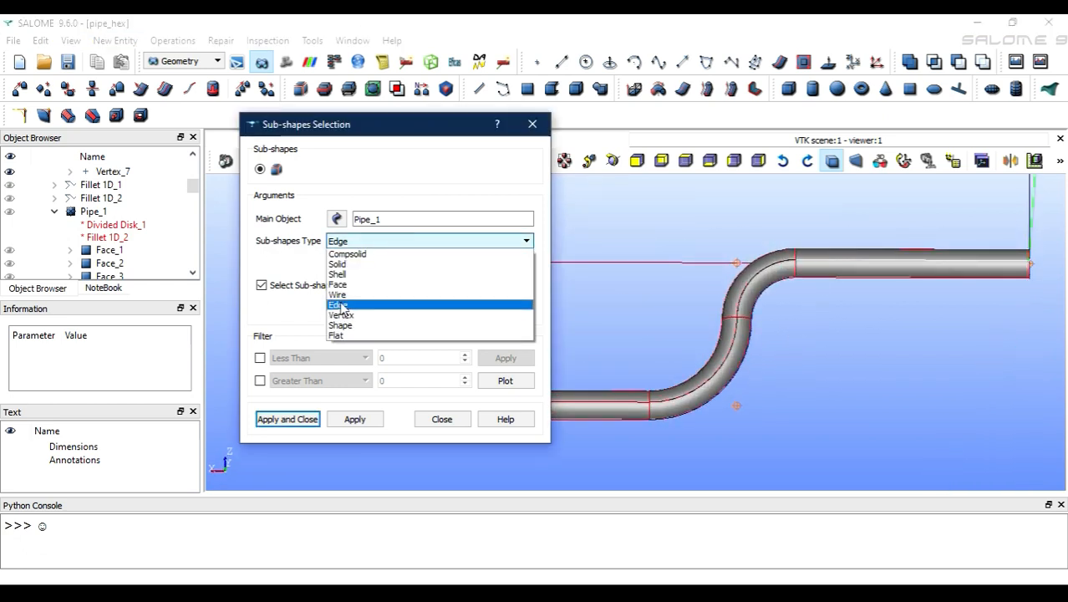
click(339, 305)
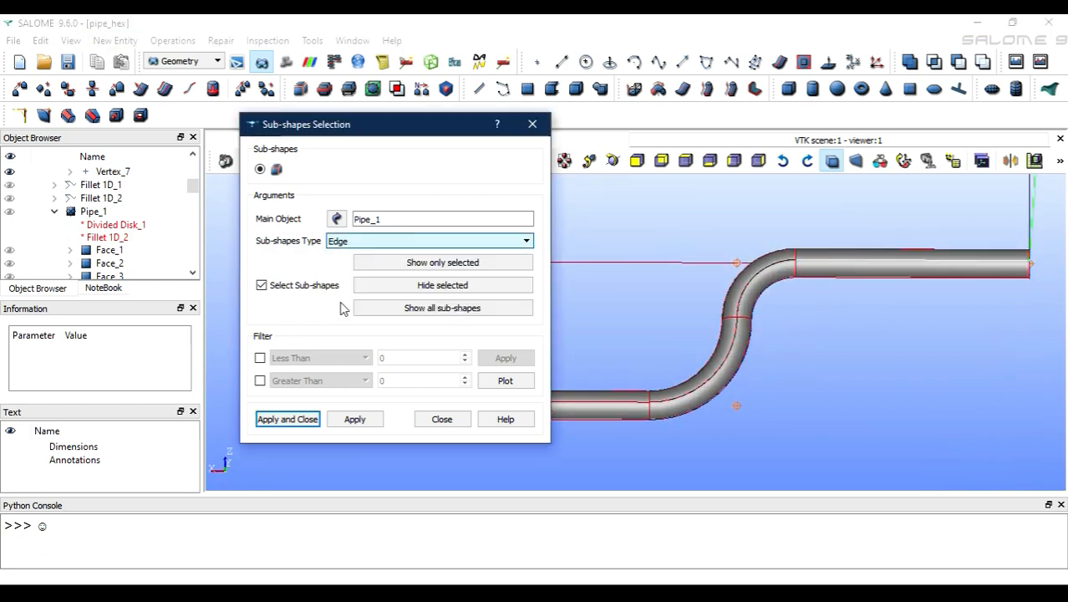
click(352, 425)
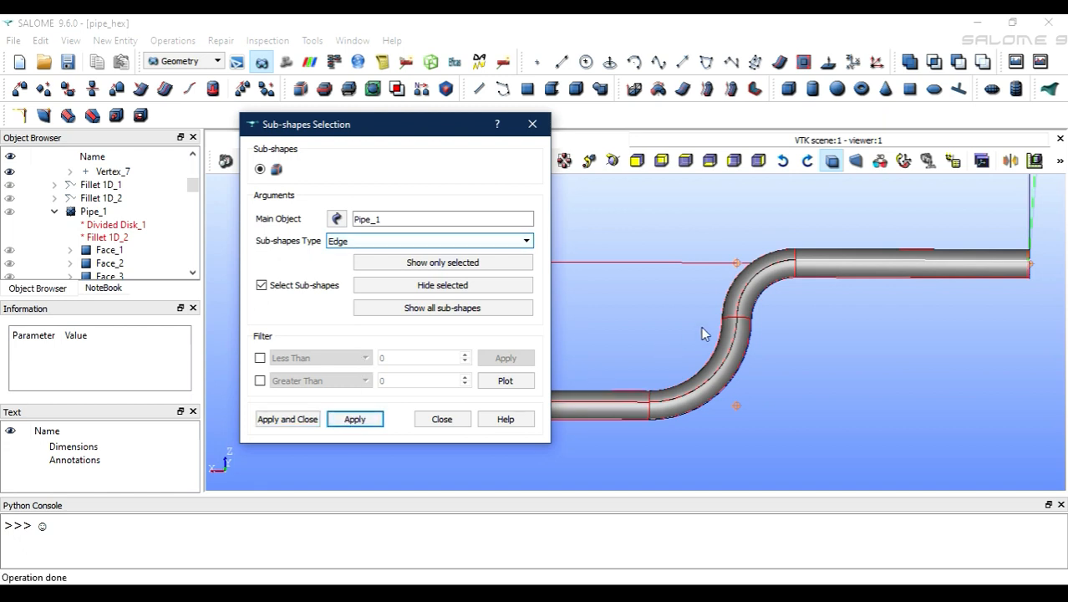
Step: Extract the upper bend's middle edge from Pipe_1 and close the Explode dialog
click(746, 293)
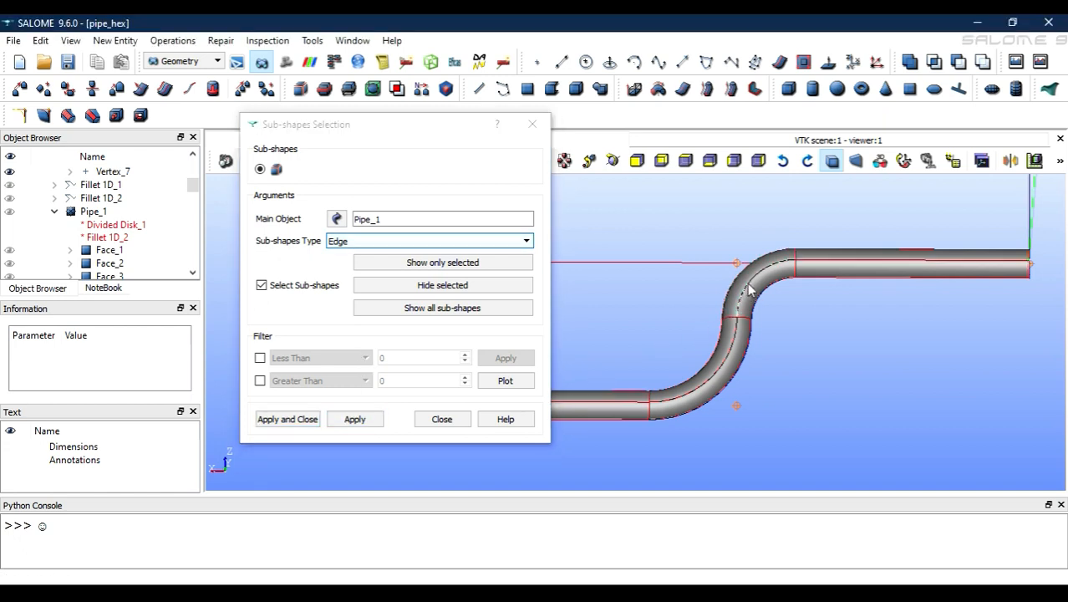
scroll(748, 289, up, 6)
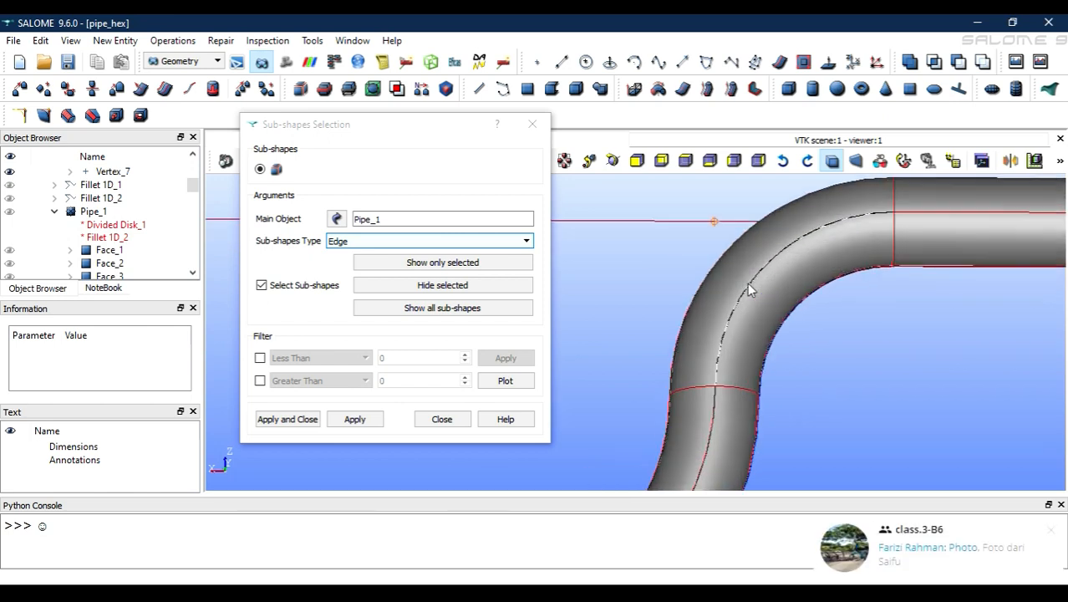
click(355, 419)
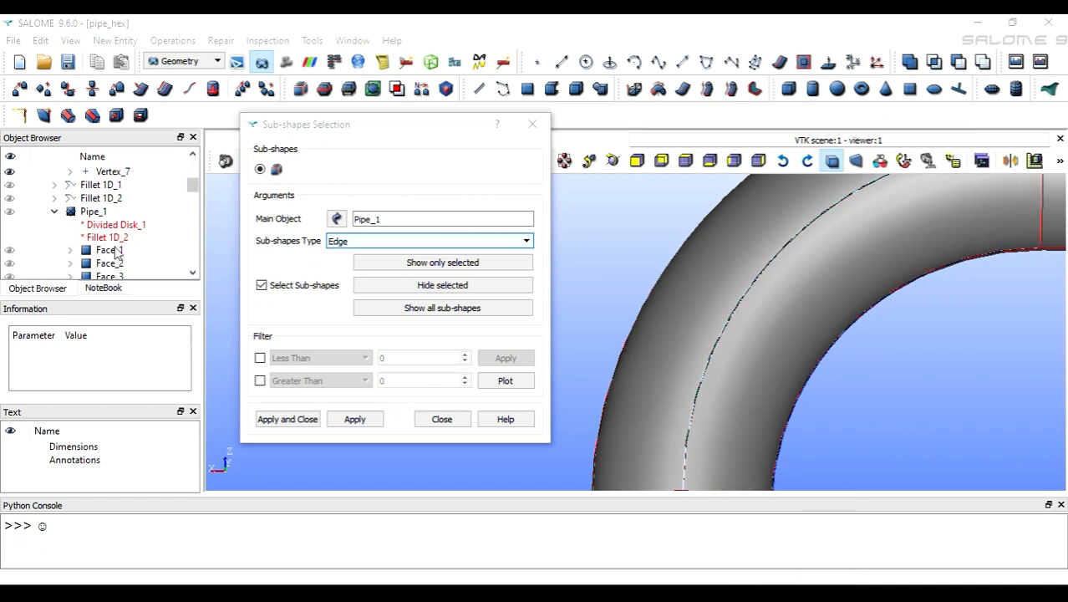
scroll(194, 183, down, 1)
drag(195, 180, 178, 269)
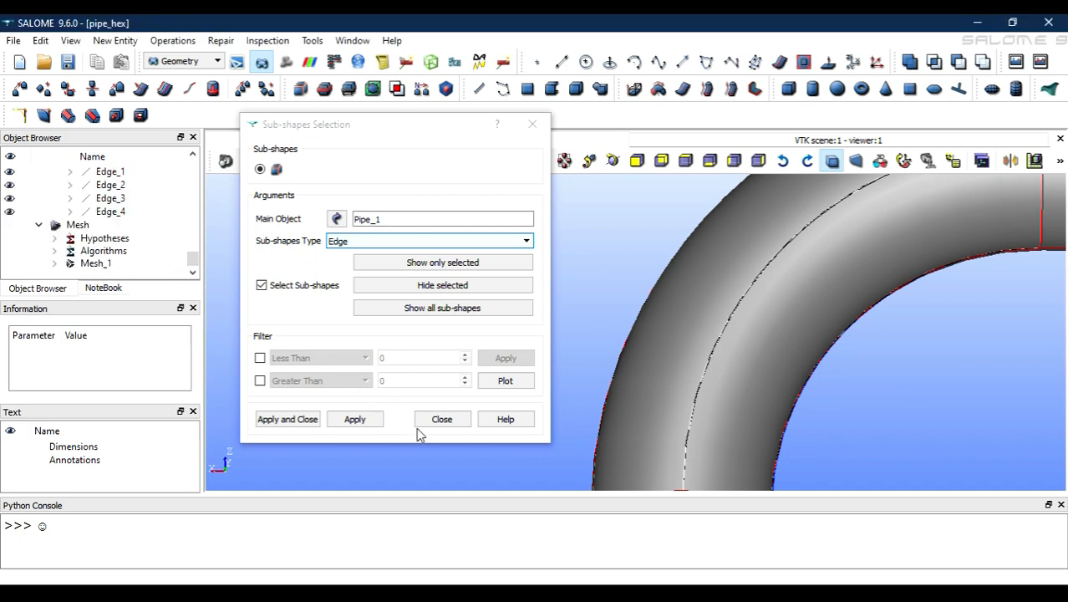
click(440, 419)
click(117, 214)
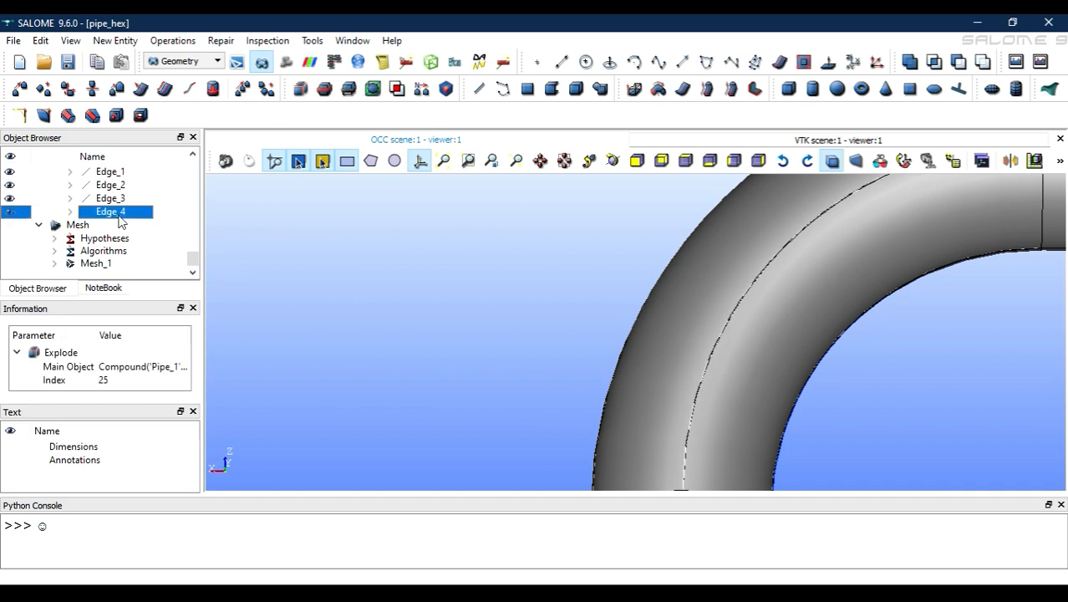
shift+click(118, 186)
shift+click(118, 176)
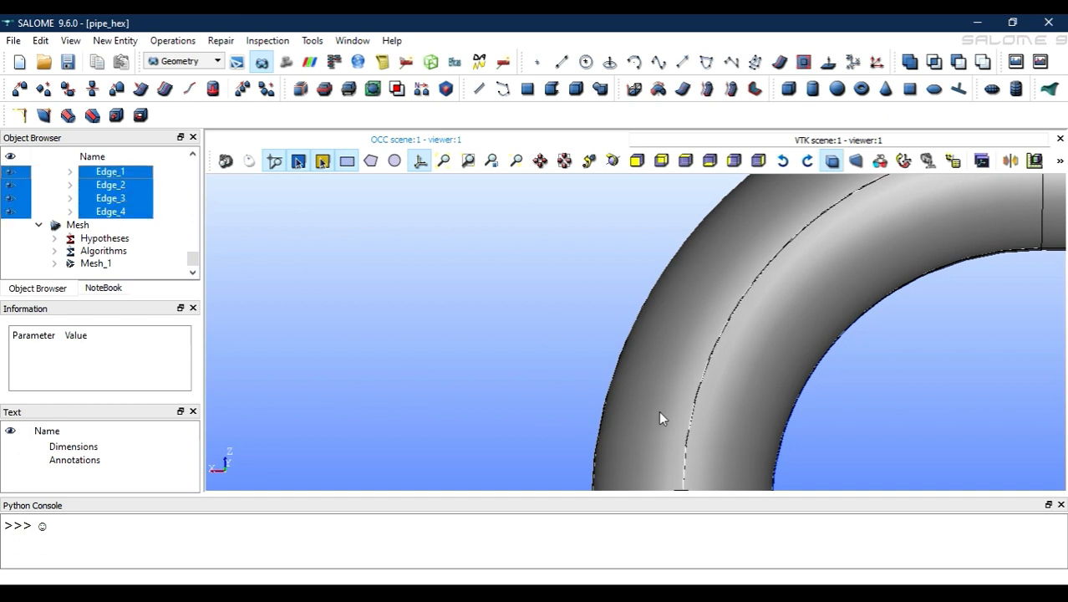
scroll(741, 370, down, 5)
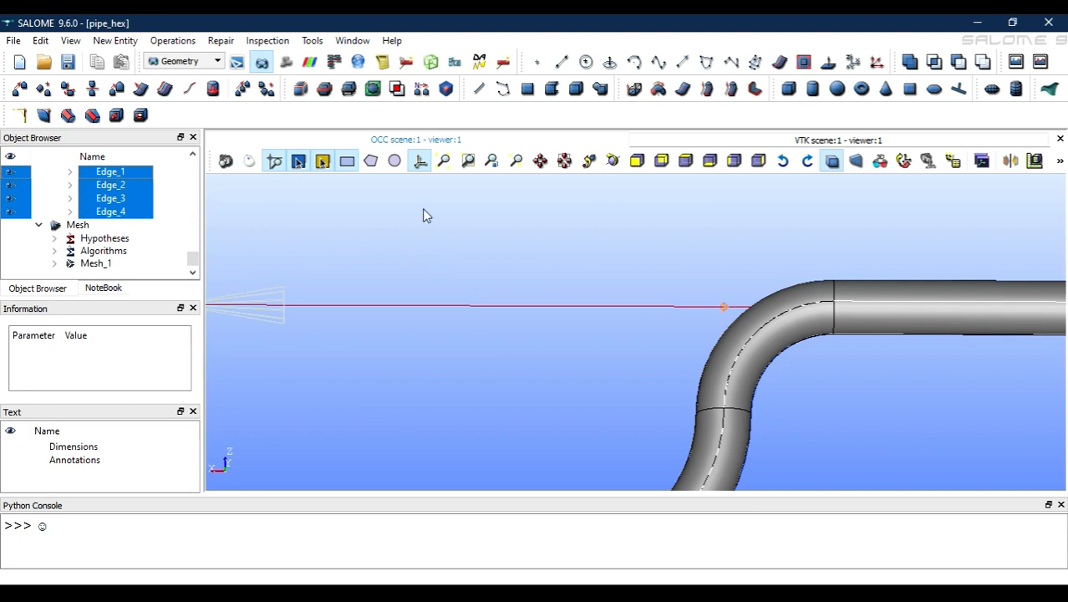
right_click(114, 183)
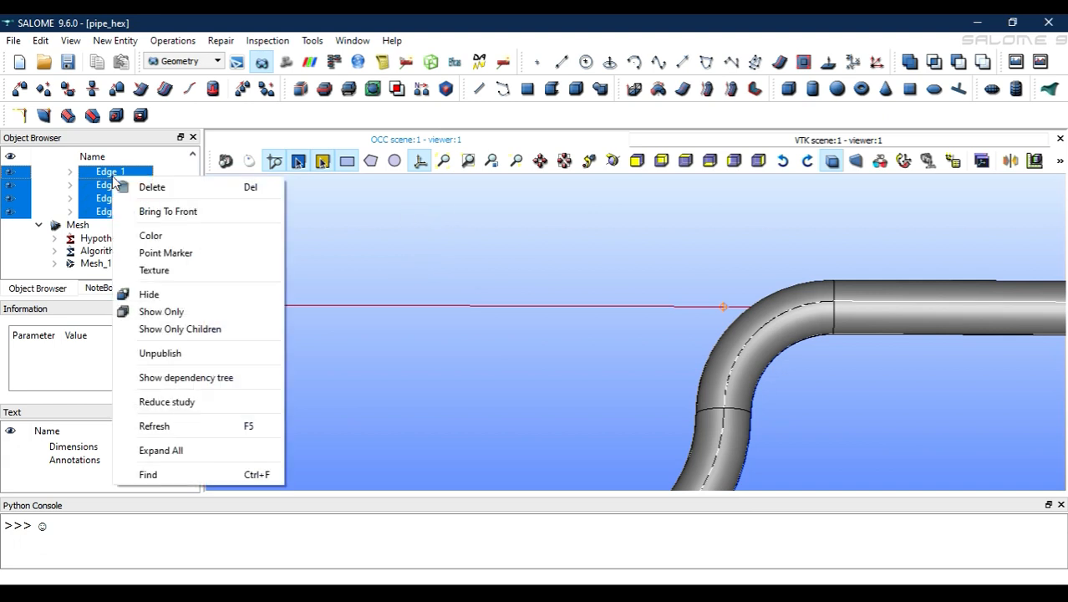
click(301, 236)
Step: Start a new group on Pipe_1 named mesh_extrusion_path with edges as its shape type
scroll(117, 256, up, 3)
scroll(117, 255, up, 15)
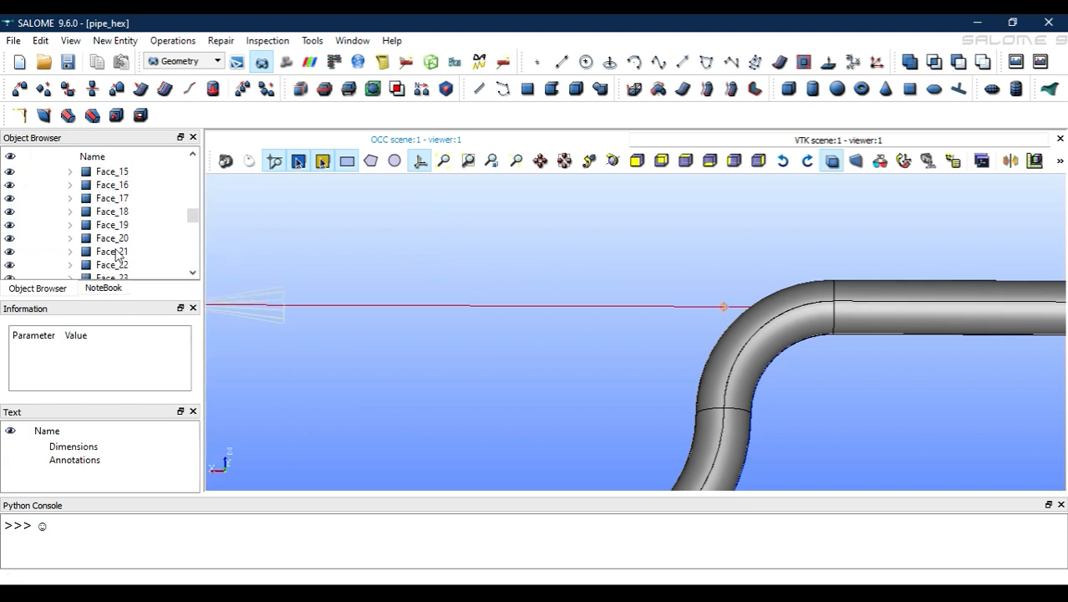
scroll(107, 209, up, 3)
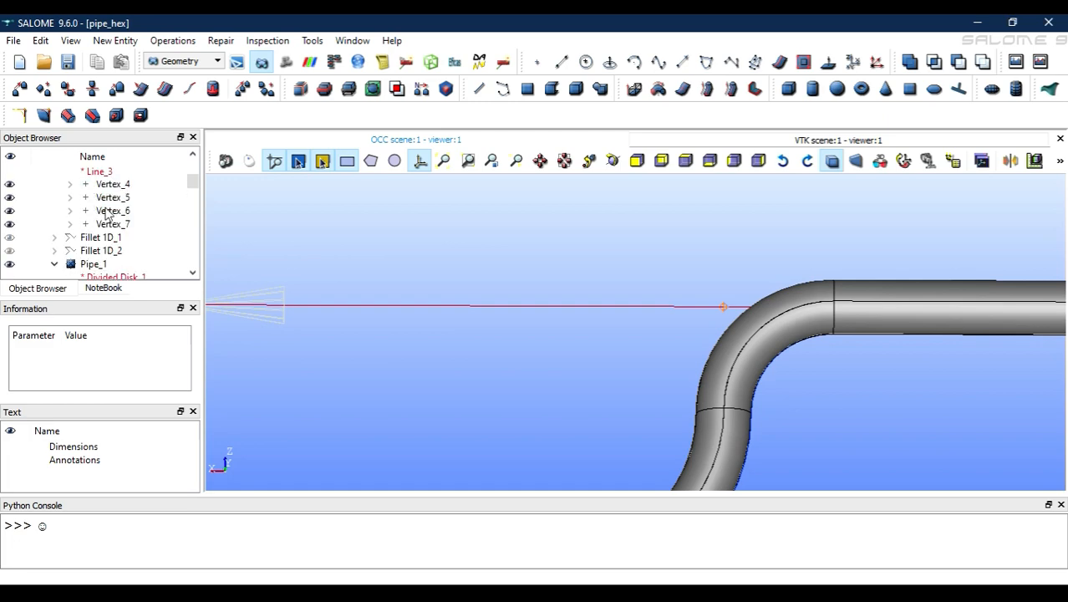
click(102, 267)
right_click(102, 266)
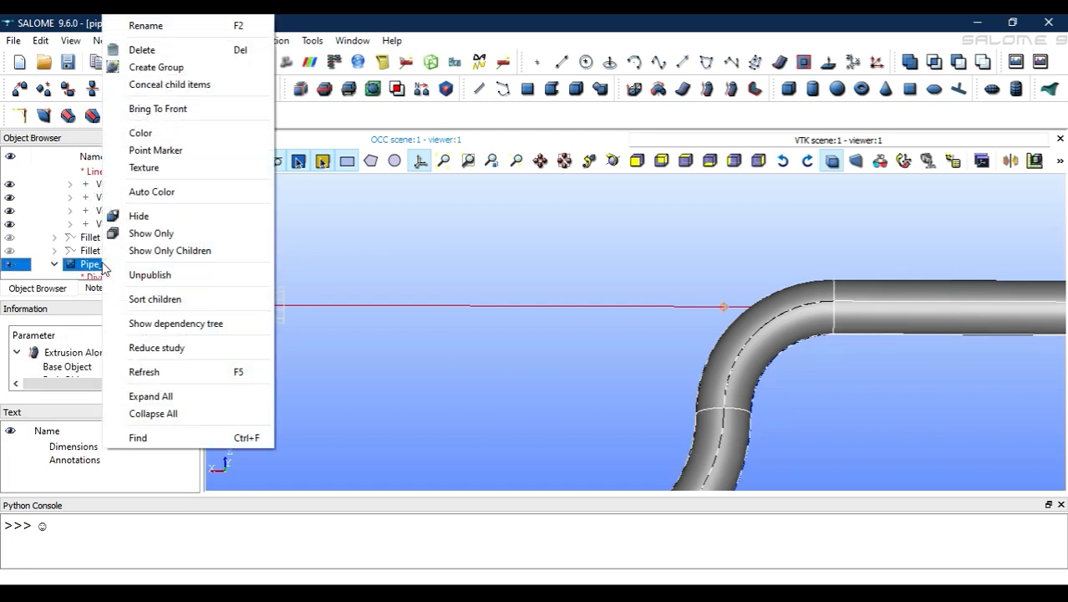
click(153, 69)
double_click(479, 168)
text(extrusion_pa)
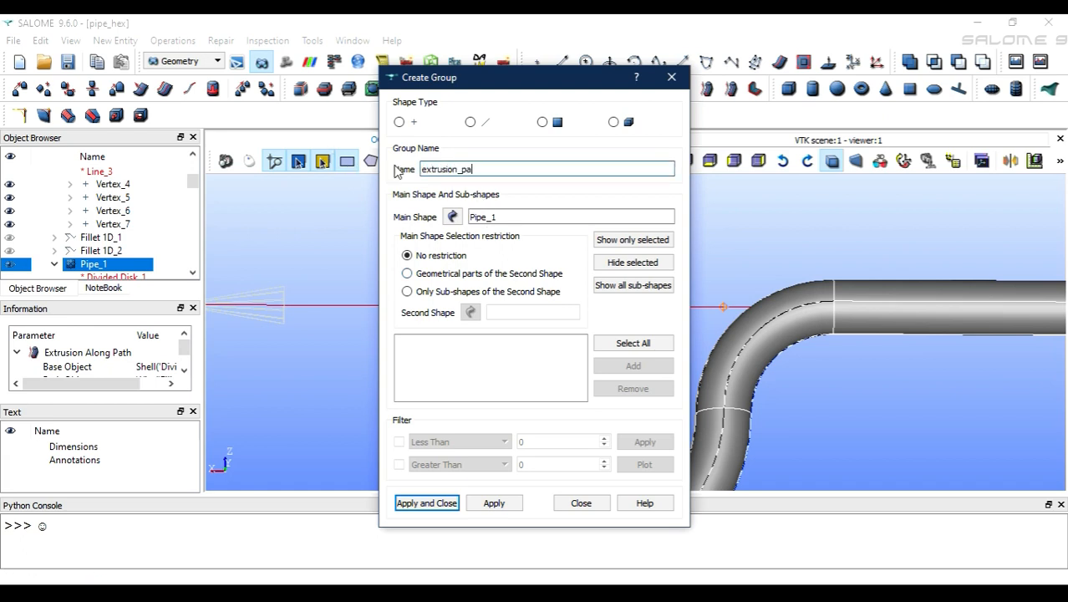
text(mesh_)
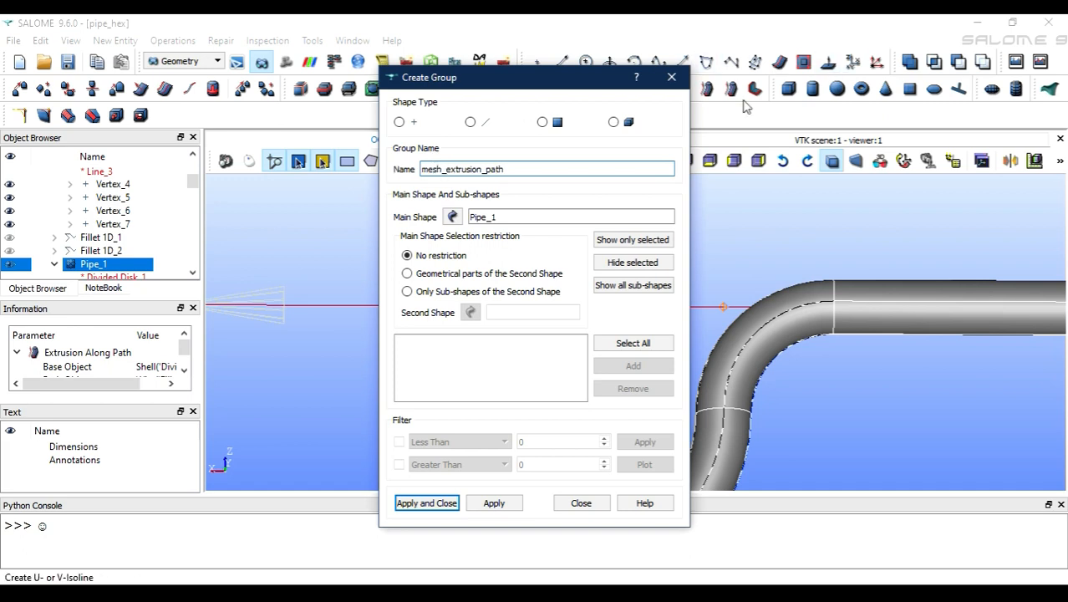
click(469, 121)
Step: Add Edge_1 to Edge_4 to the mesh_extrusion_path group and create it
scroll(109, 253, down, 3)
scroll(108, 253, down, 13)
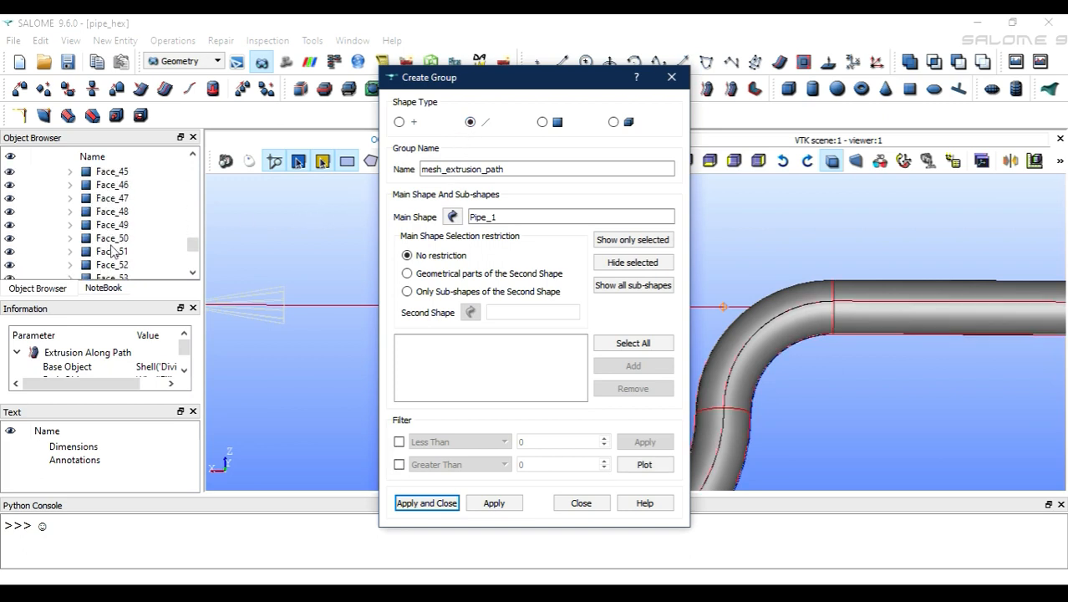
scroll(112, 251, down, 4)
drag(122, 214, 117, 254)
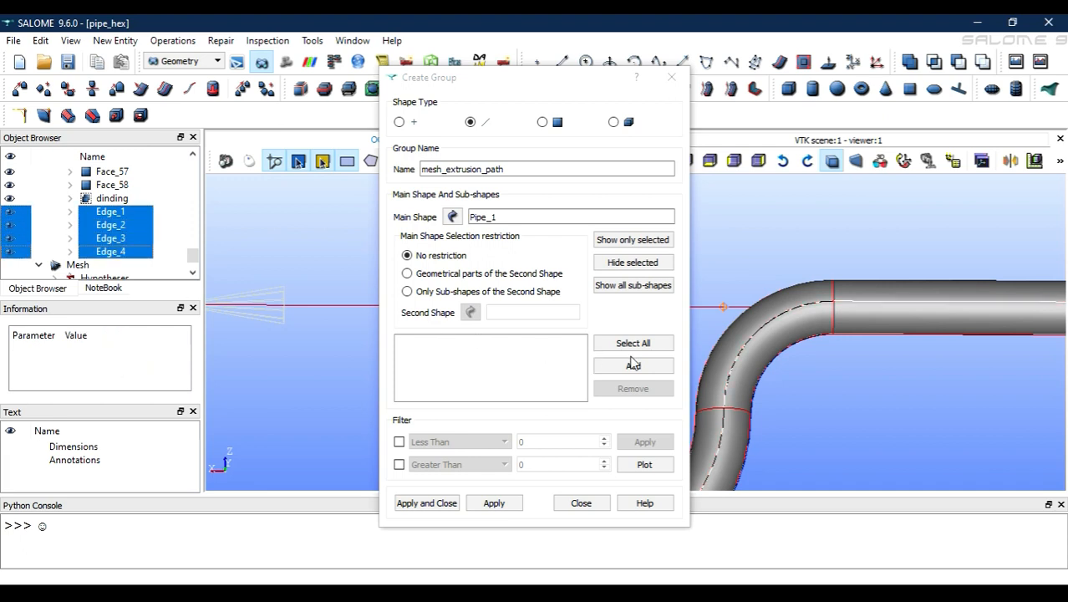
click(632, 364)
click(633, 363)
click(427, 503)
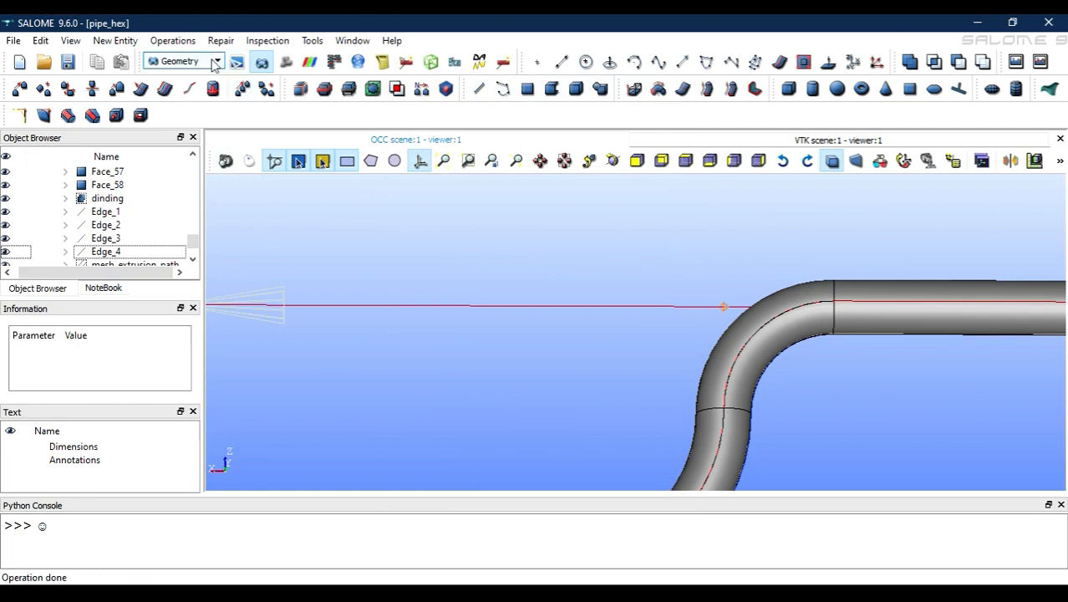
Step: Save the study and switch to the Mesh module
click(68, 61)
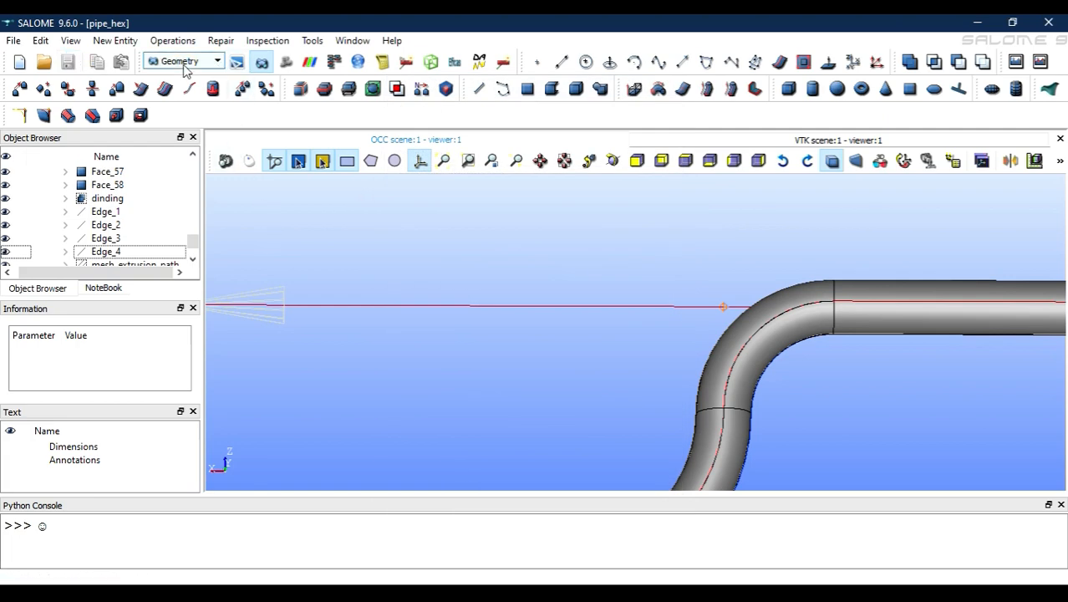
click(182, 65)
click(190, 118)
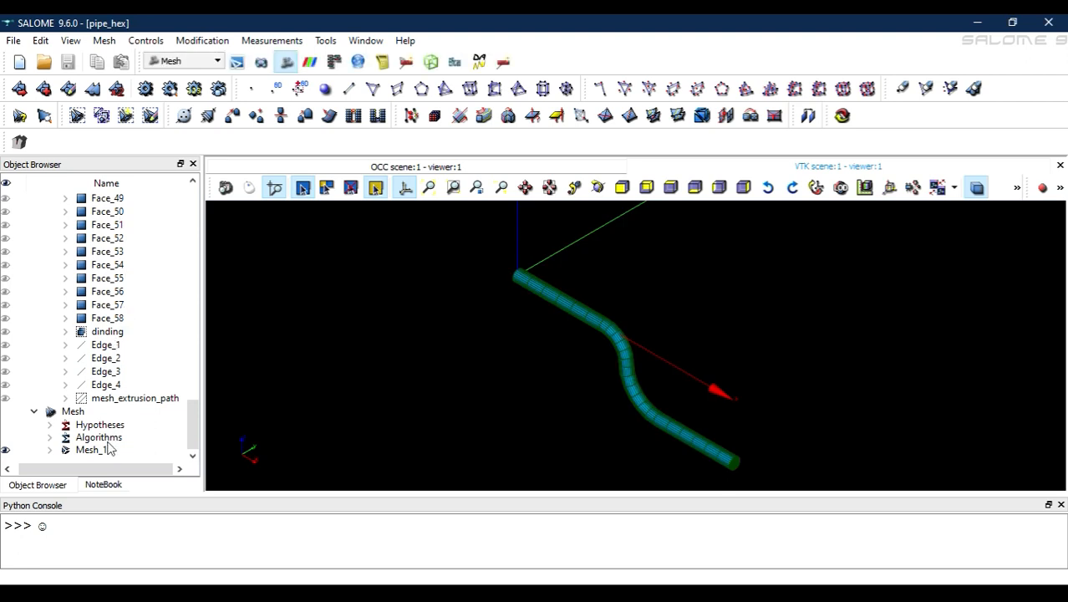
Step: Start a sub-mesh on Mesh_1 with the mesh_extrusion_path group as its geometry
click(101, 452)
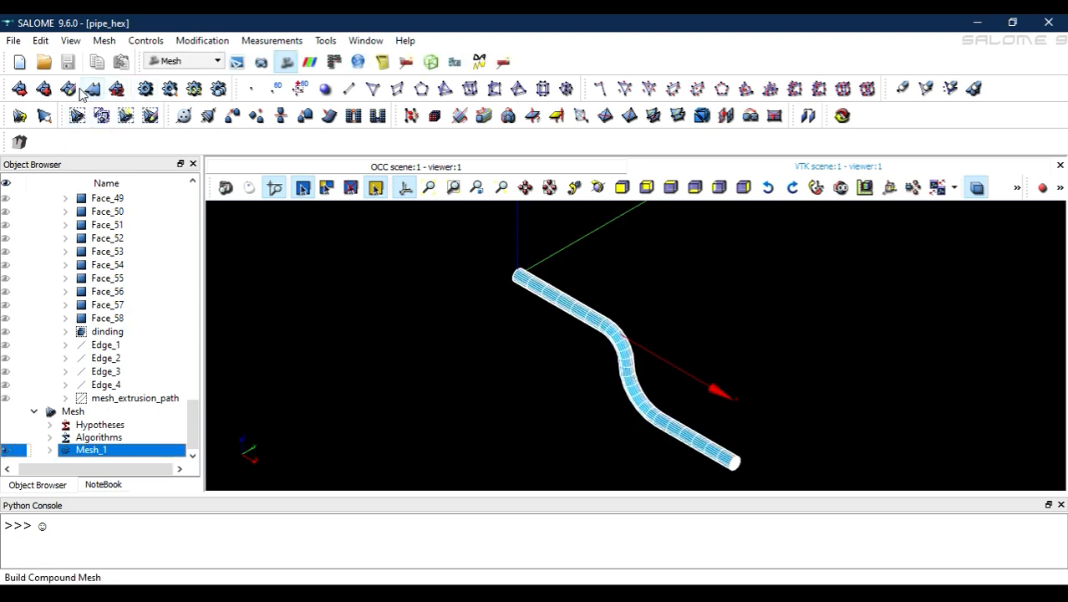
click(44, 89)
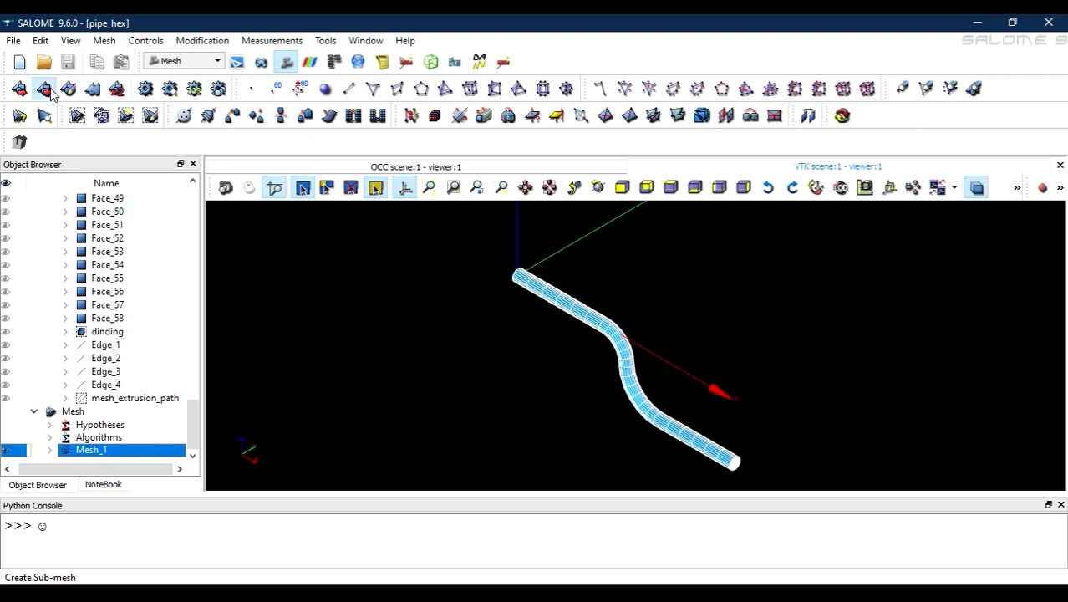
click(429, 212)
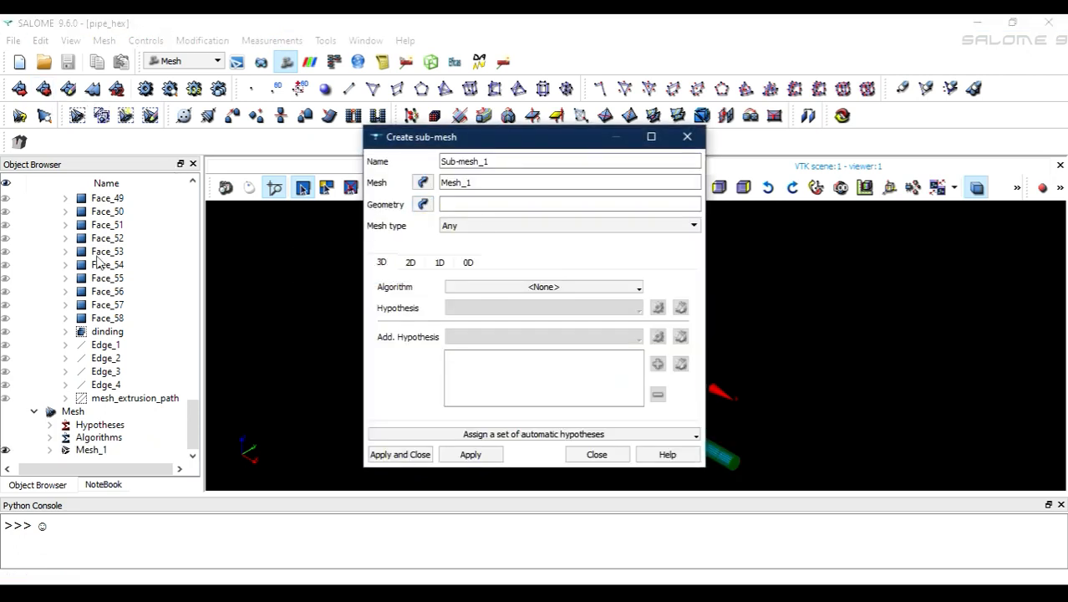
scroll(113, 260, up, 15)
scroll(113, 260, down, 10)
scroll(113, 260, down, 5)
right_click(144, 403)
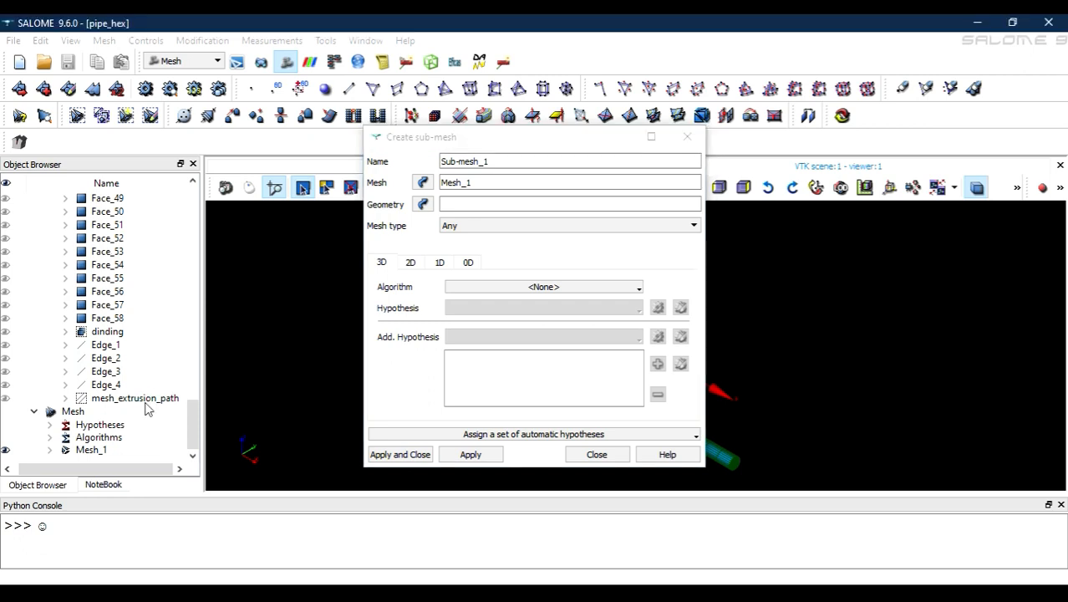
Step: Create the sub-mesh on mesh_extrusion_path with 1D Wire Discretisation and a Number of Segments hypothesis of 40, equidistant
click(481, 300)
click(479, 287)
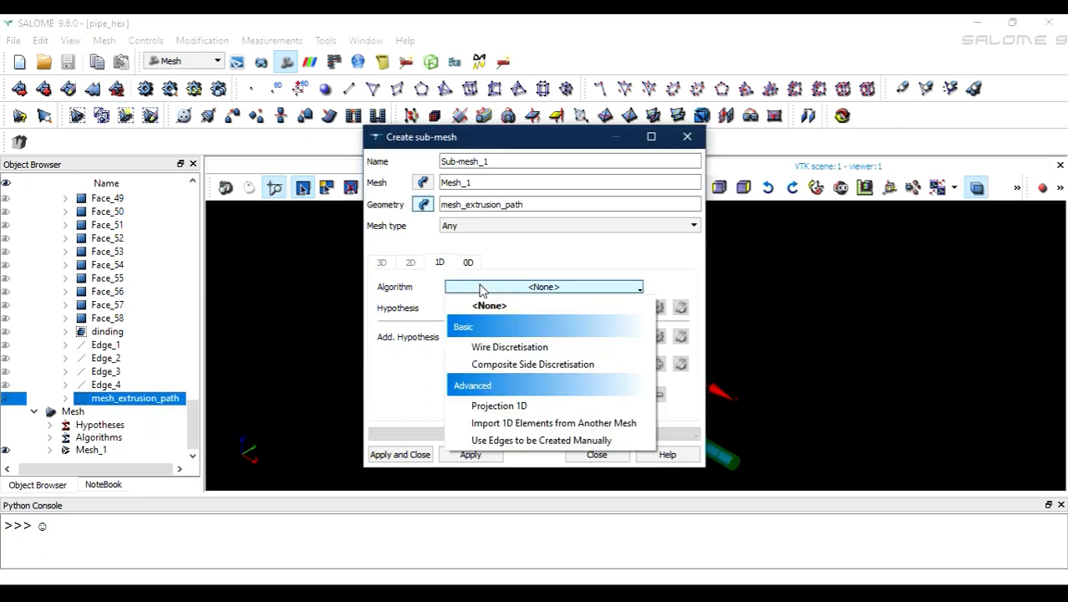
click(493, 344)
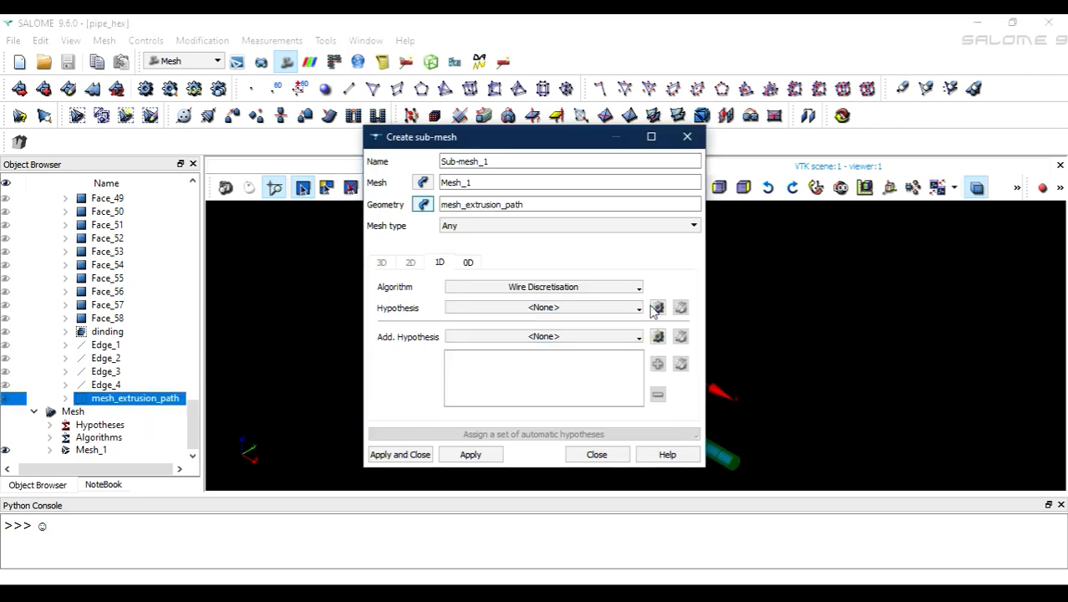
click(658, 308)
click(696, 338)
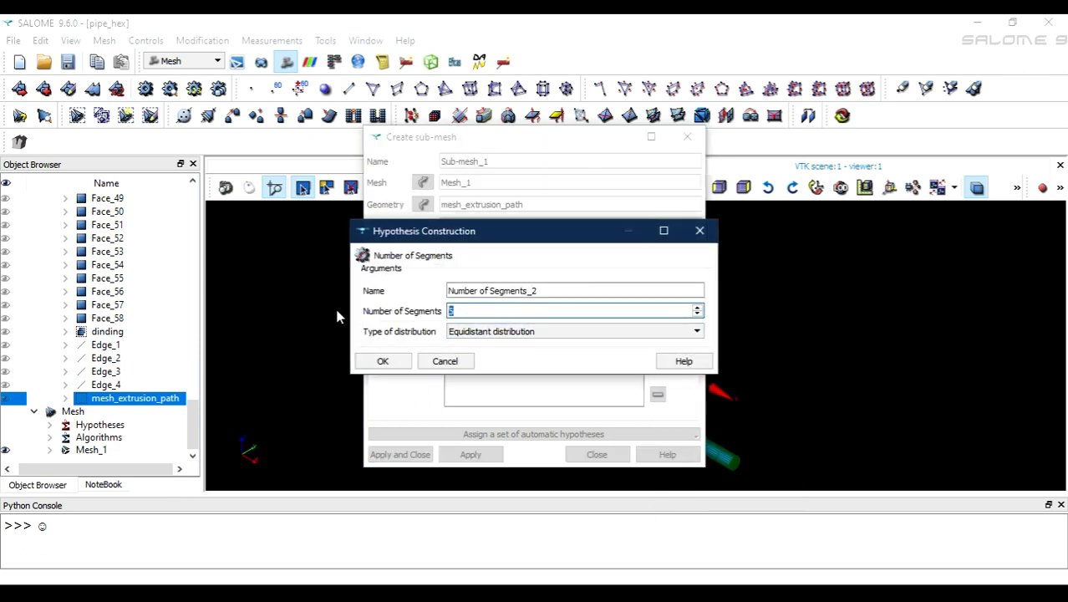
text(40)
click(382, 360)
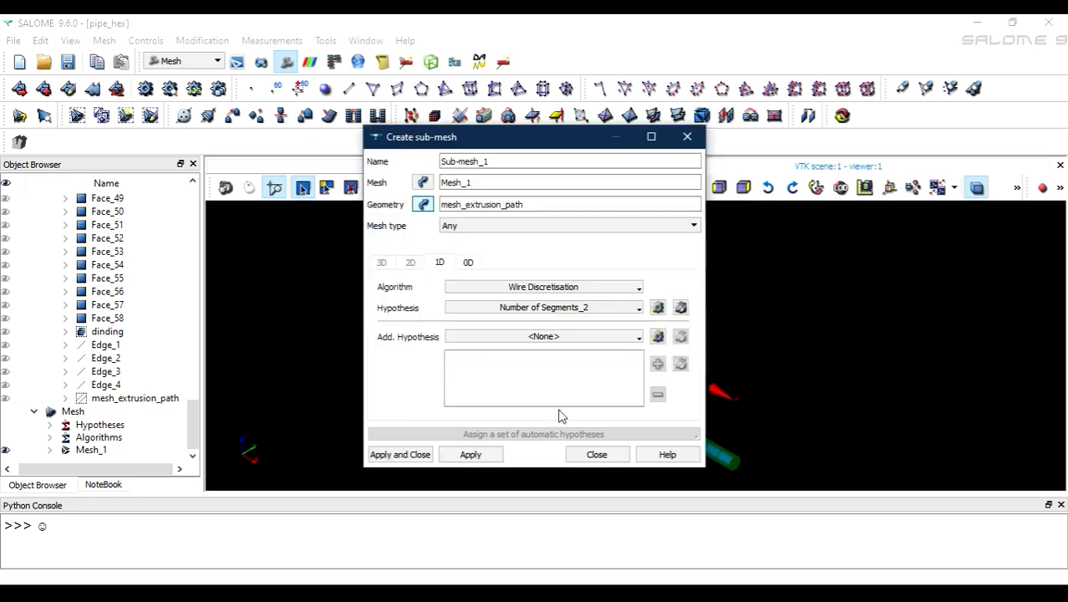
click(404, 454)
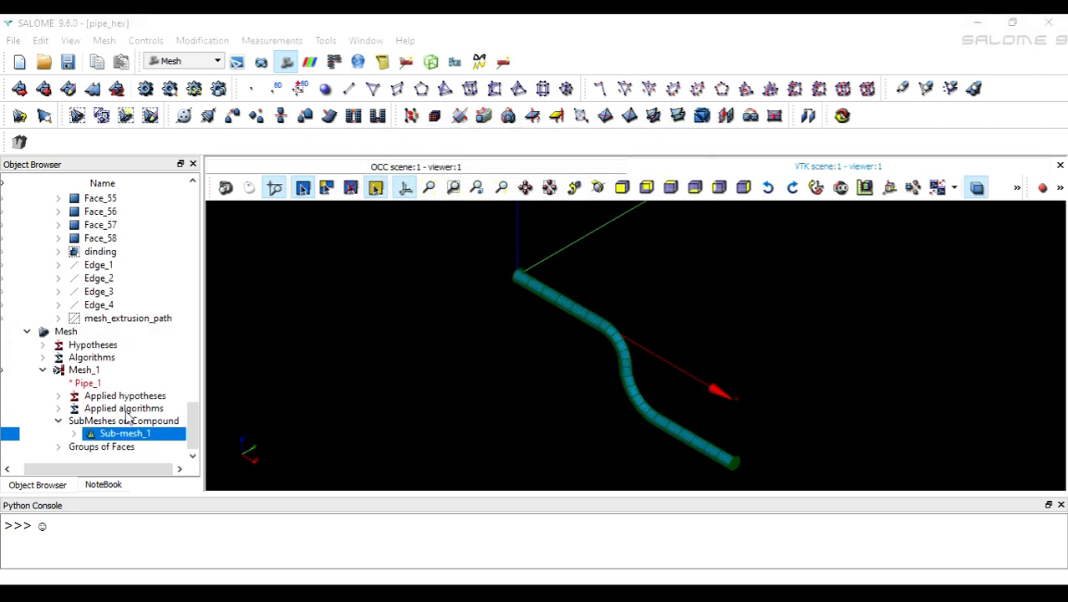
Step: Compute Sub-mesh_1 and the whole Mesh_1, closing each computation report
right_click(109, 436)
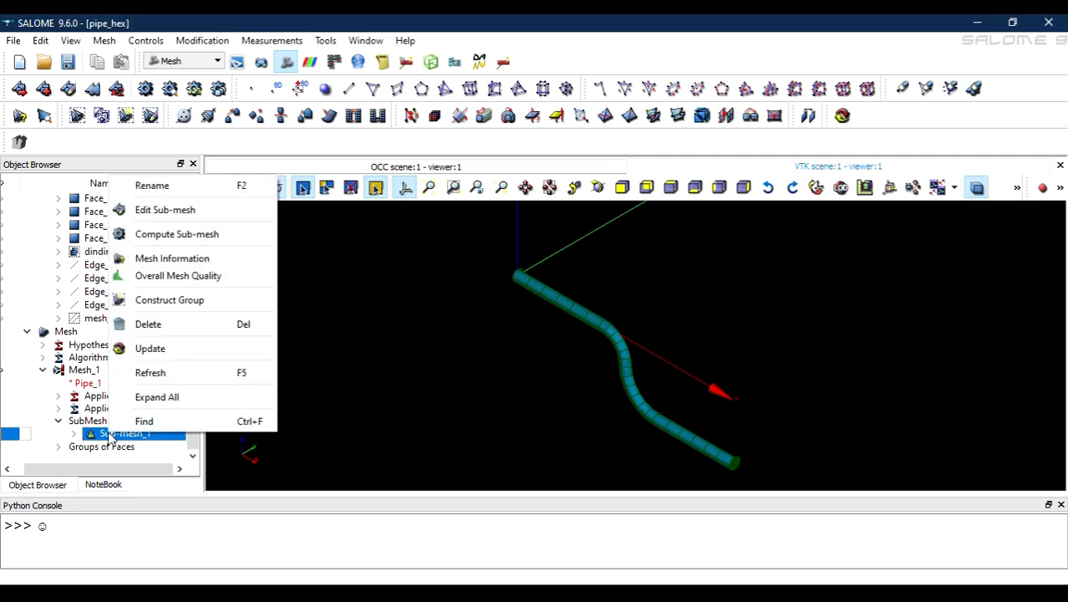
click(162, 237)
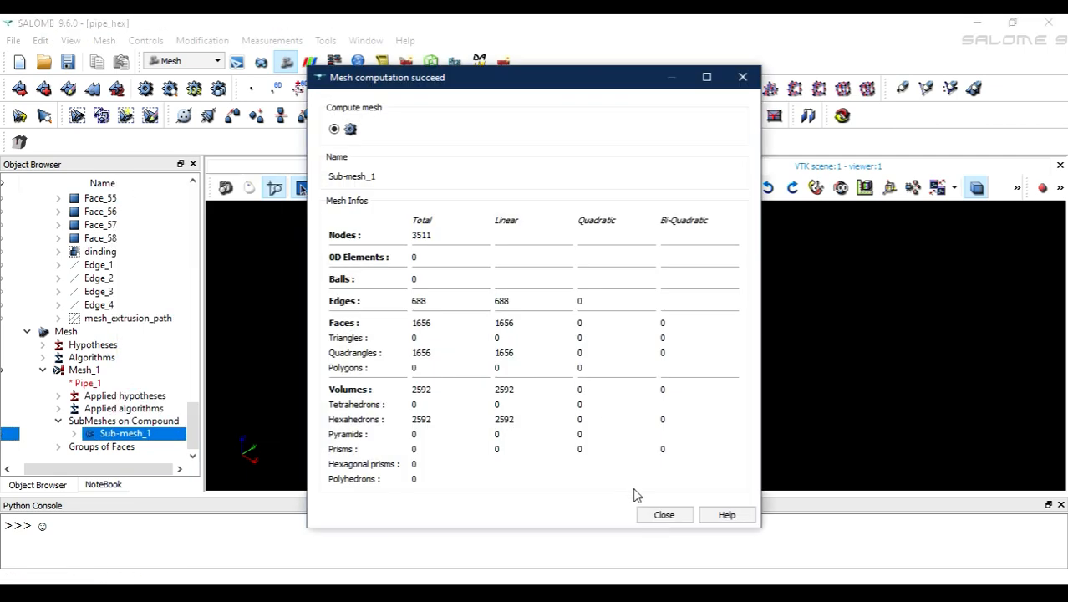
click(660, 514)
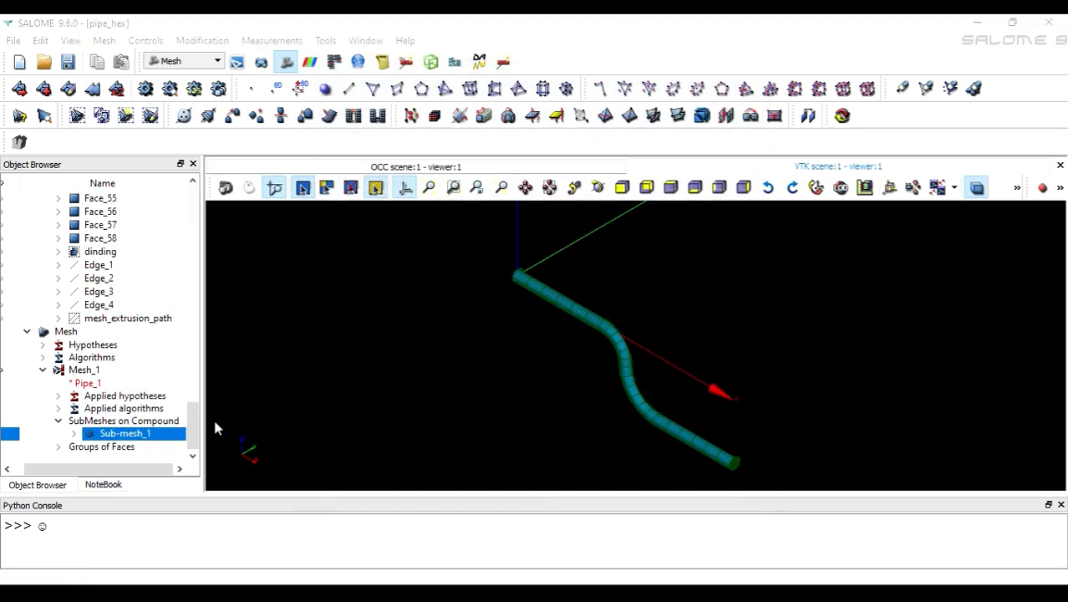
click(92, 369)
right_click(92, 369)
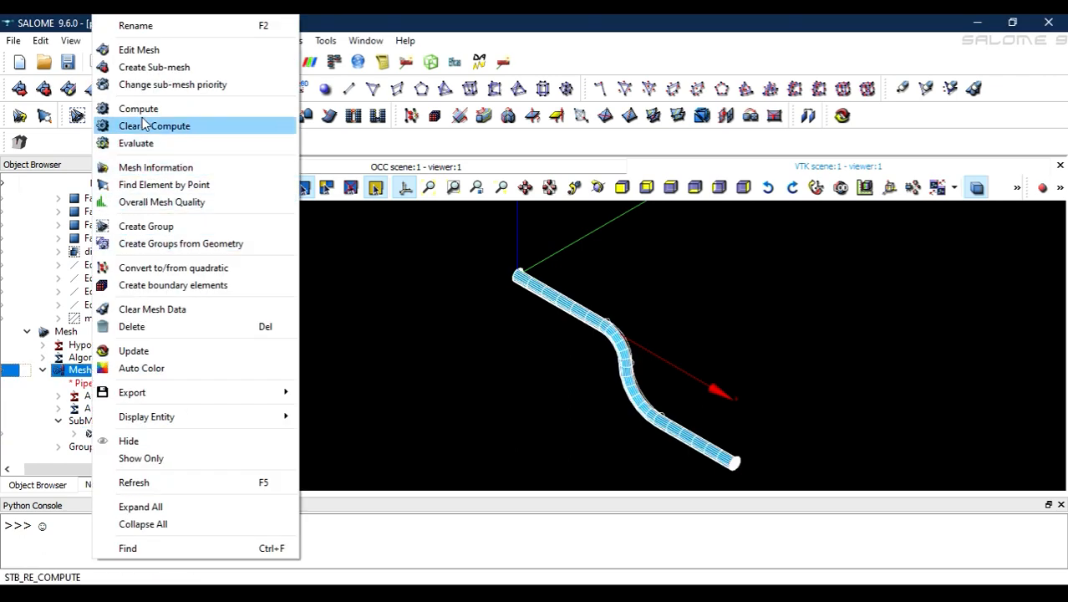
click(139, 110)
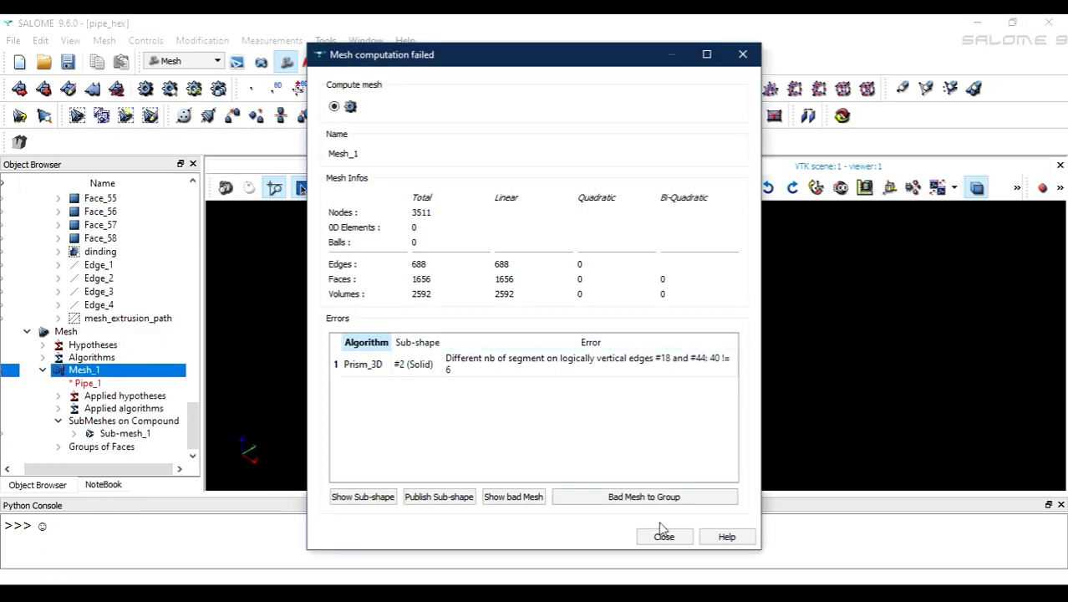
click(662, 536)
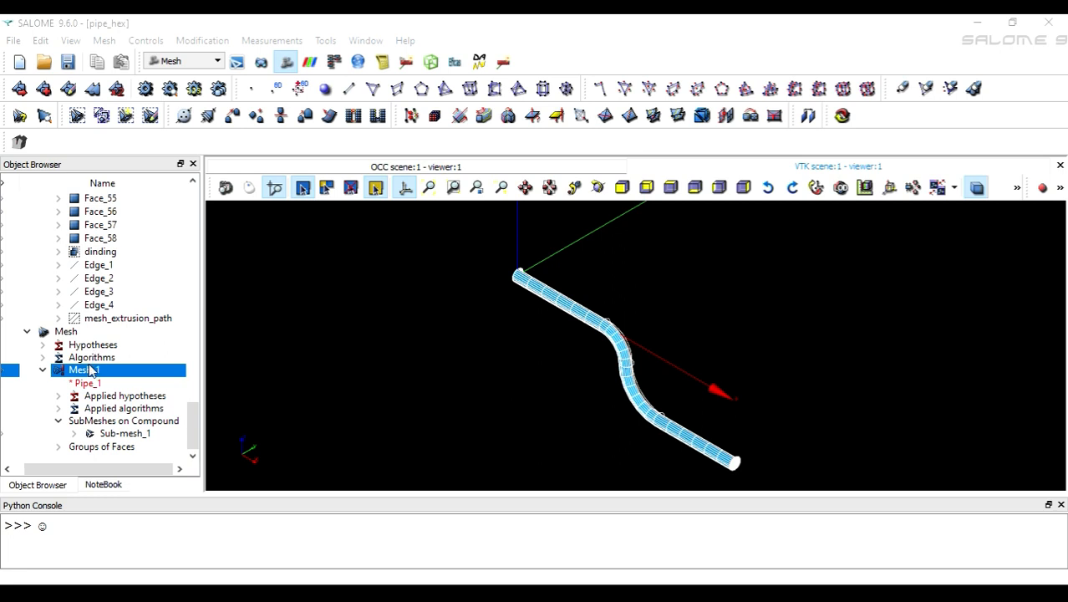
Step: Try to clear Mesh_1 and recompute it from scratch
right_click(92, 369)
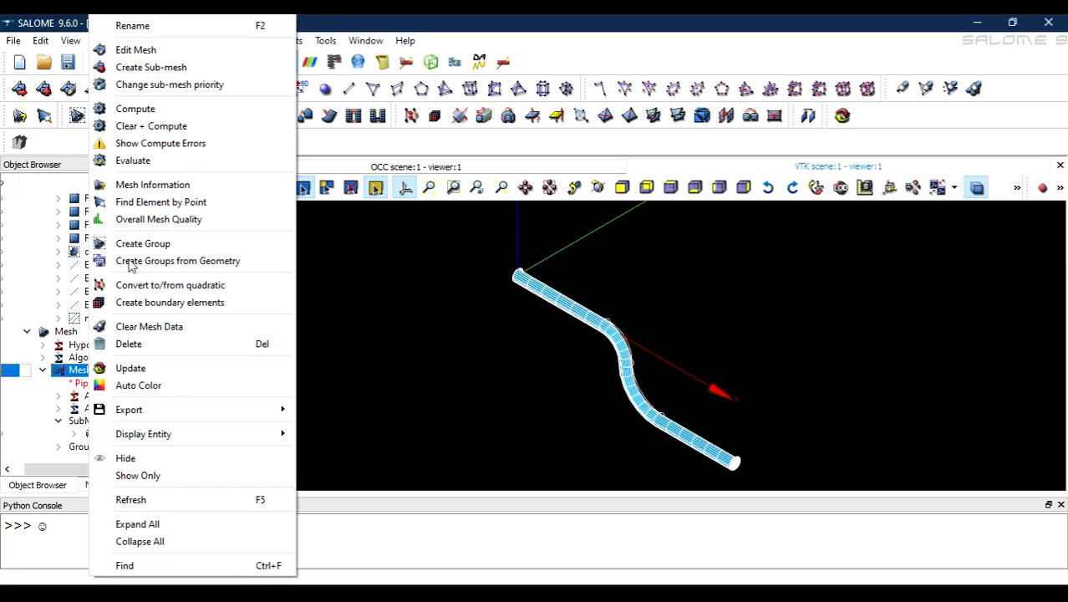
click(146, 126)
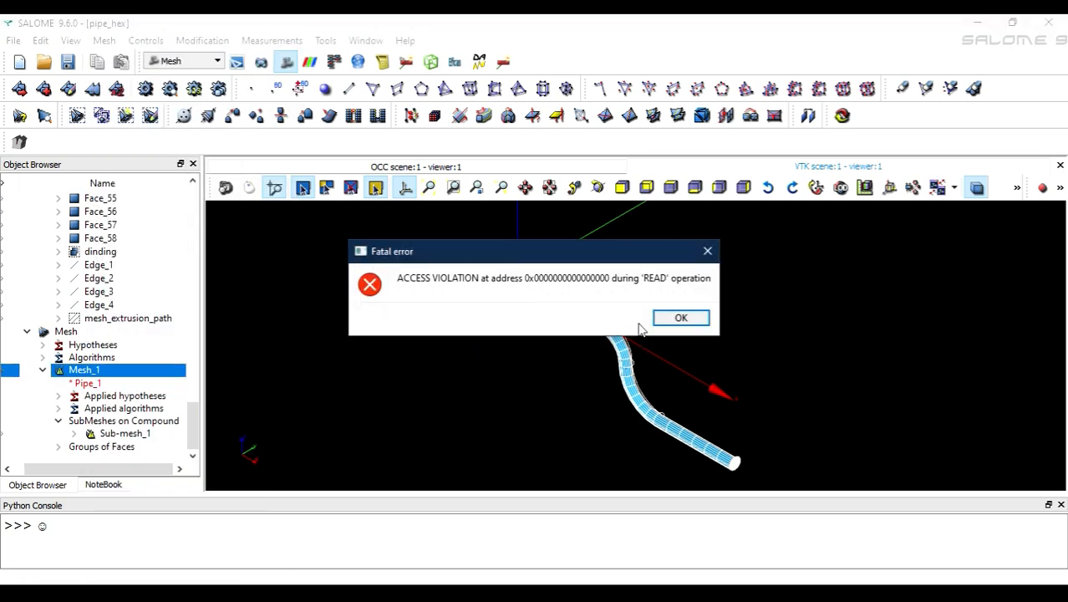
click(679, 319)
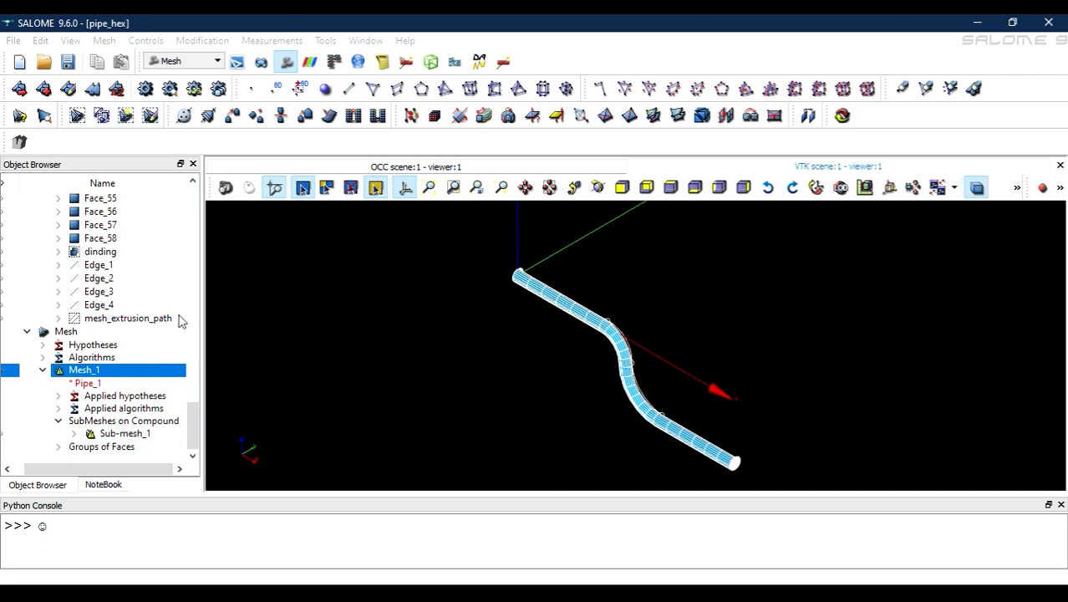
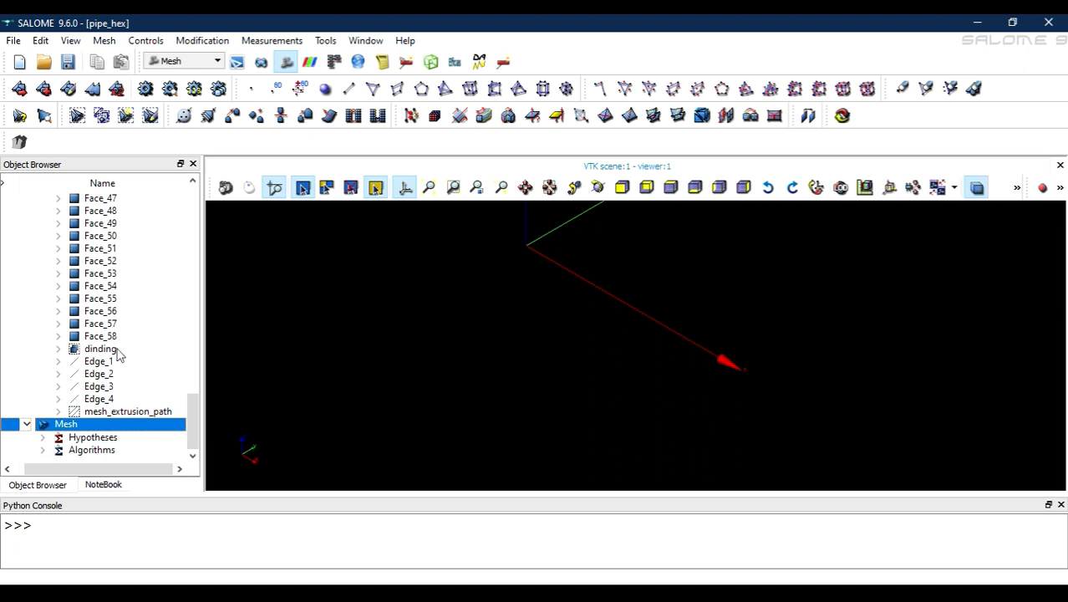
Step: Start a new mesh named Mesh_1 with Pipe_1 as its geometry
click(19, 89)
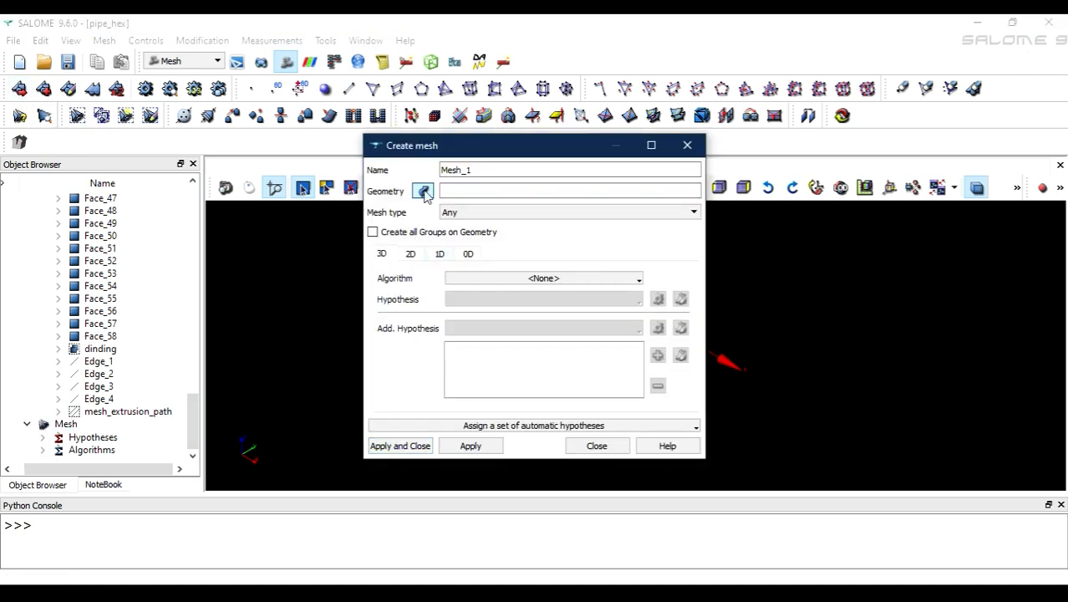
scroll(100, 320, up, 7)
scroll(101, 320, up, 14)
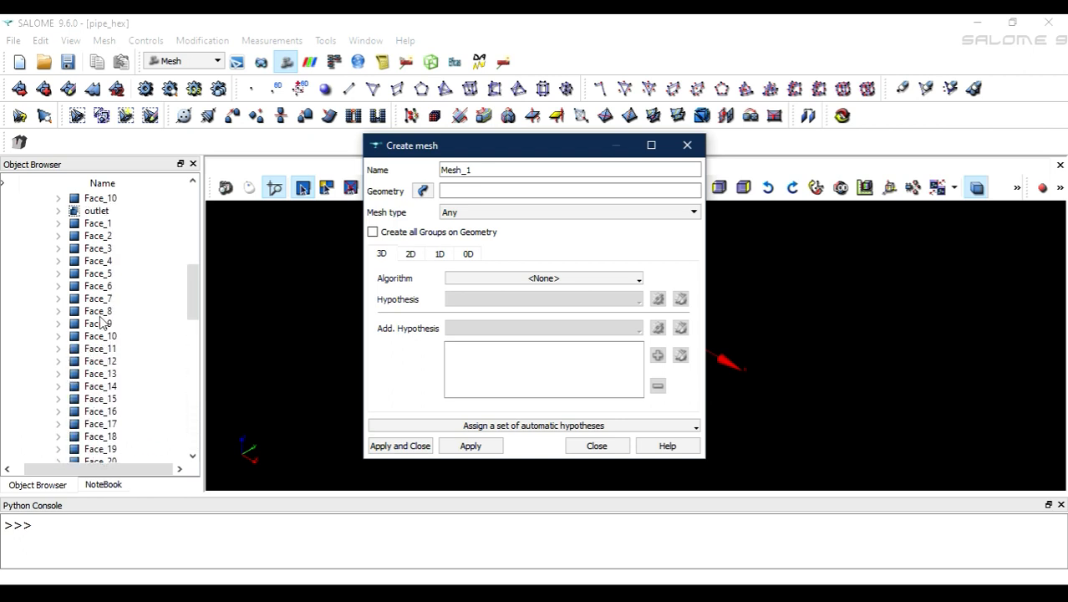
click(83, 224)
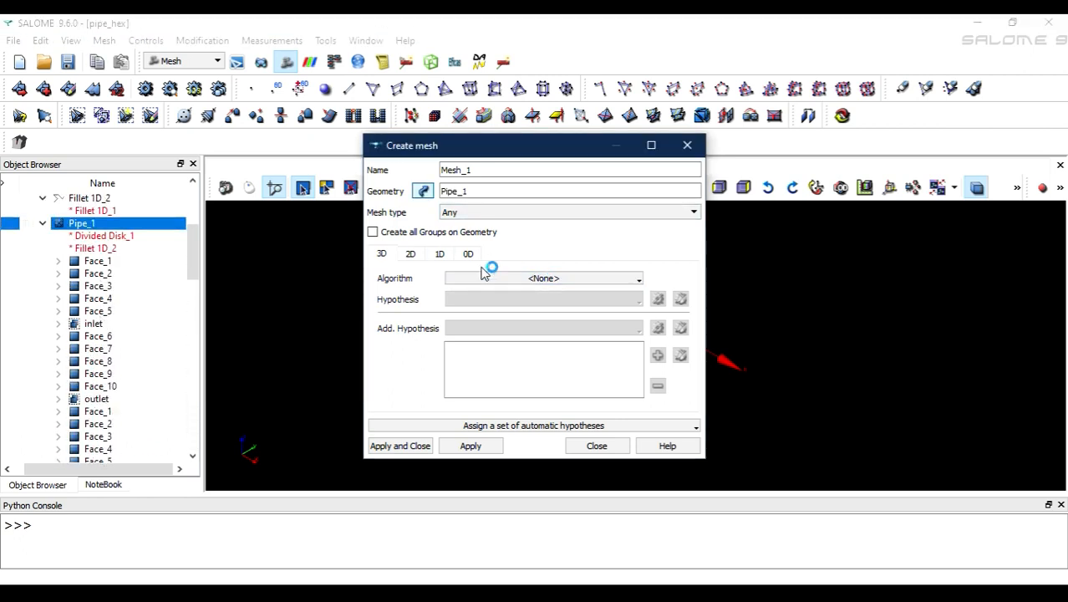
Step: Assign 1D Wire Discretisation to the mesh with the Number of Segments_1 hypothesis at 8 equidistant segments
click(441, 254)
click(640, 279)
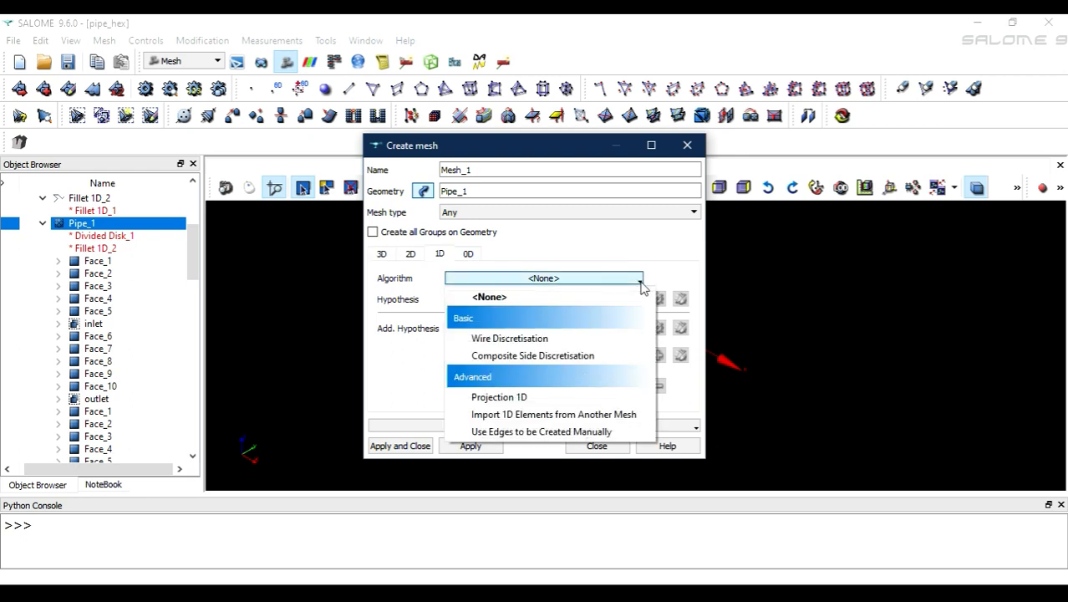
click(595, 337)
click(635, 301)
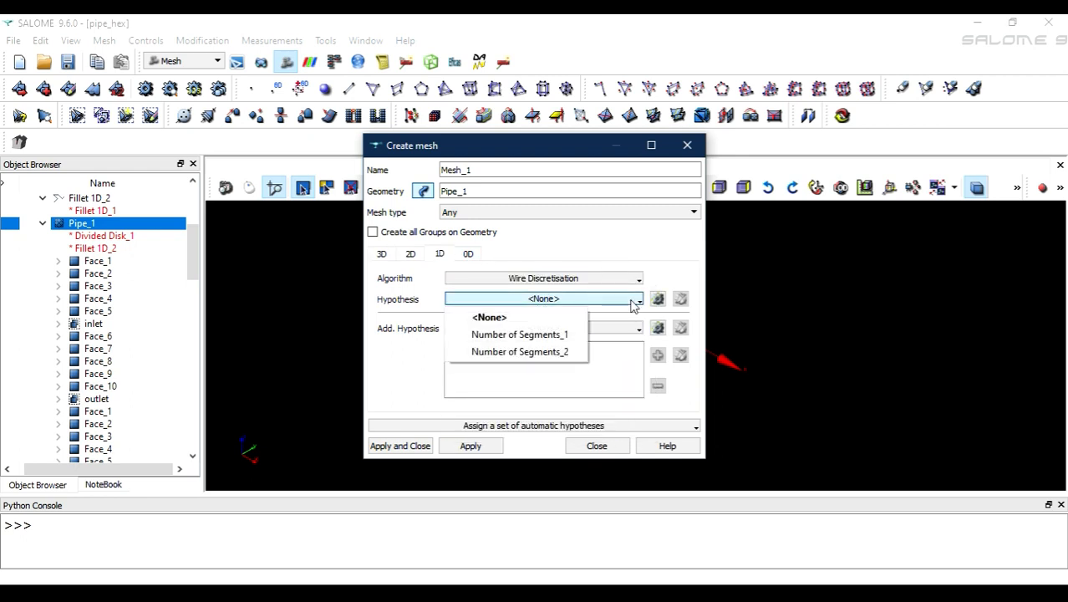
click(576, 335)
click(680, 300)
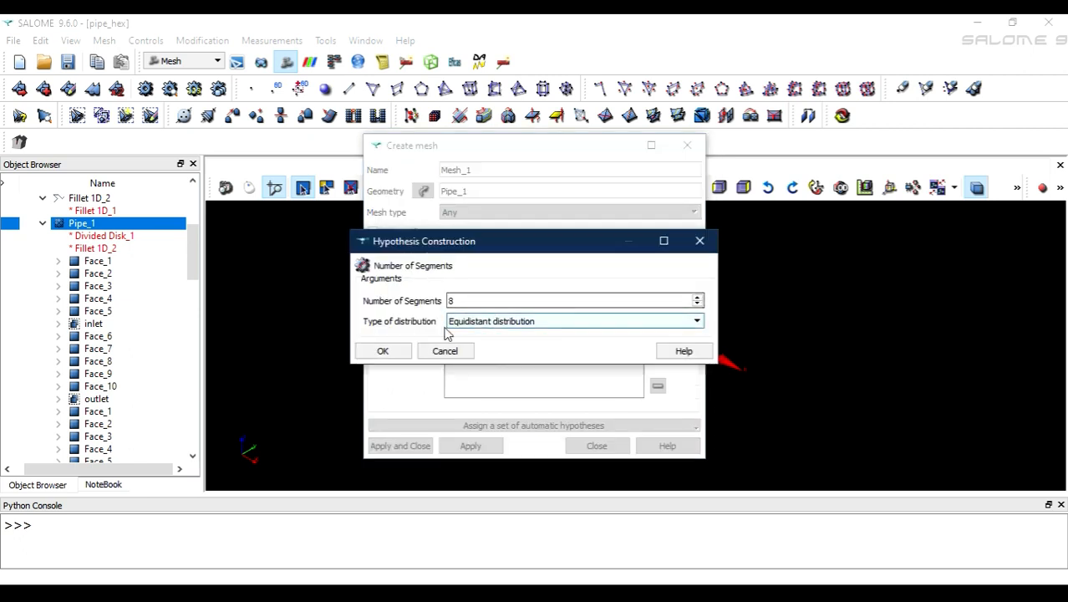
click(385, 351)
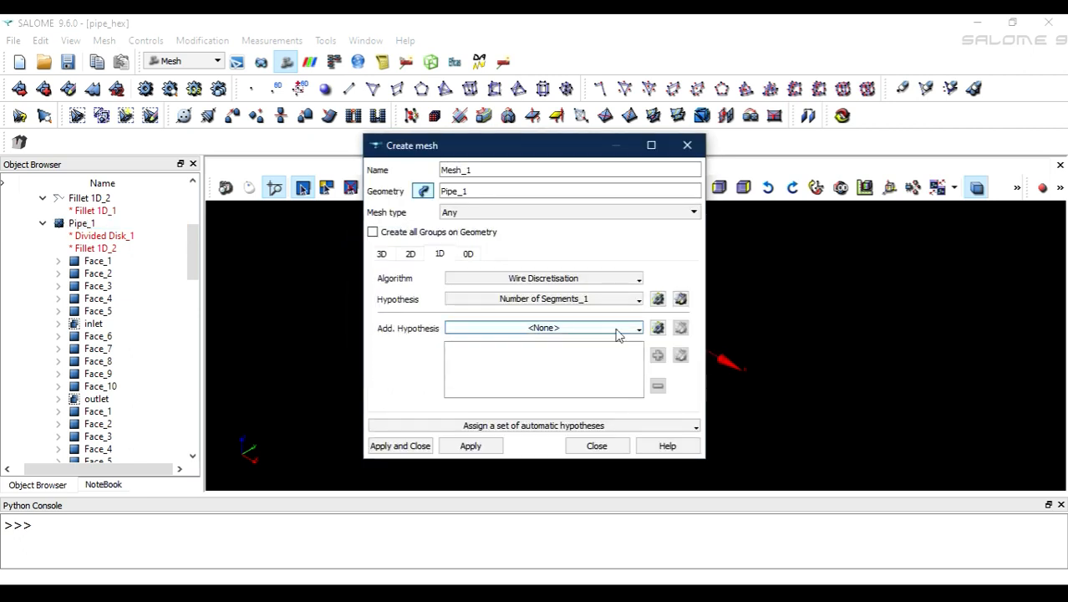
Step: Assign the 2D Quadrangle: Mapping algorithm with the Quadrangle Parameters_1 hypothesis, using the Quadrangle preference (reversed) transition
click(415, 256)
click(519, 281)
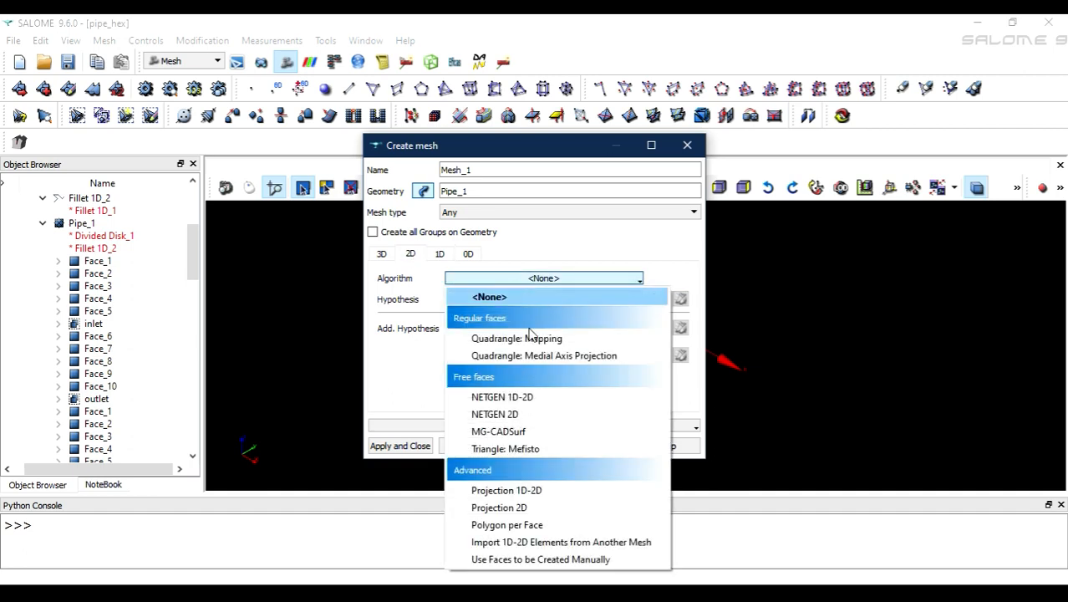
click(532, 334)
click(680, 298)
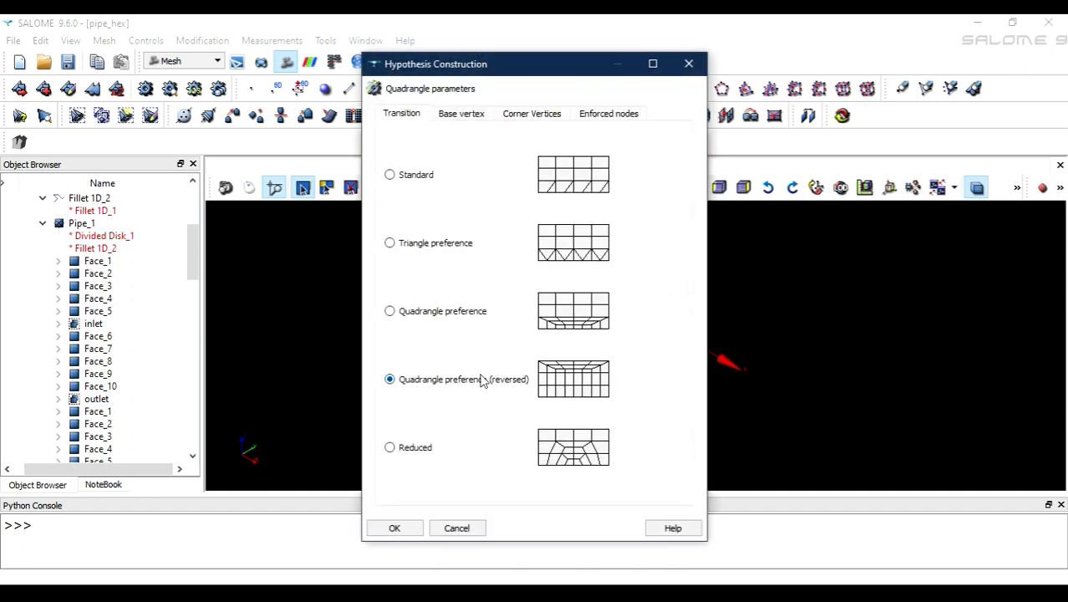
click(405, 528)
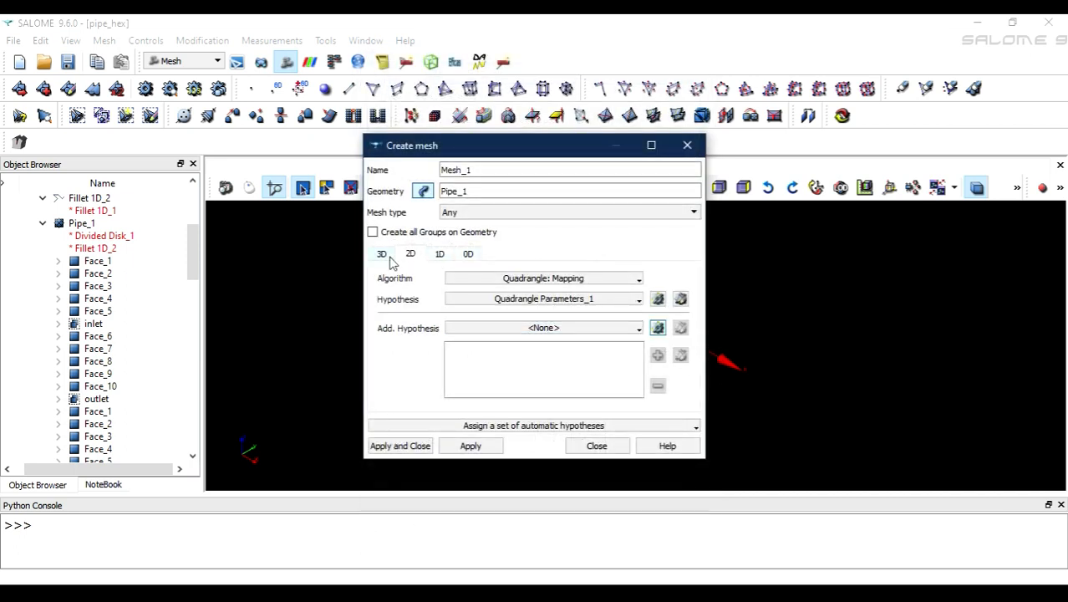
Step: Assign Extrusion 3D as the 3D algorithm and create Mesh_1
click(388, 257)
click(577, 281)
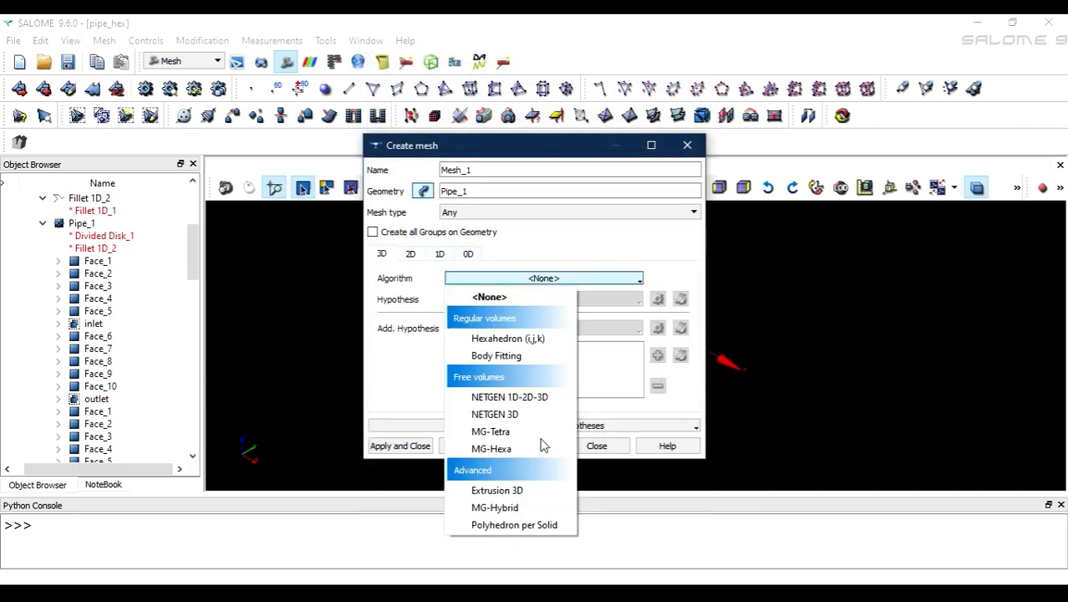
click(521, 490)
click(424, 446)
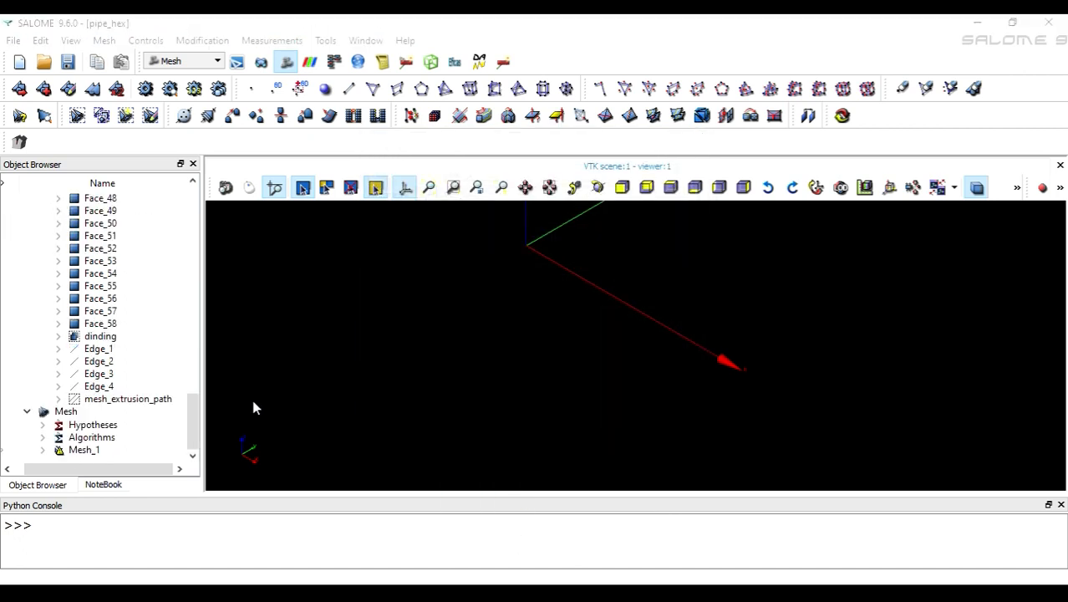
Step: Start a sub-mesh of Mesh_1 on the mesh_extrusion_path group with Wire Discretisation as its 1D algorithm
click(44, 88)
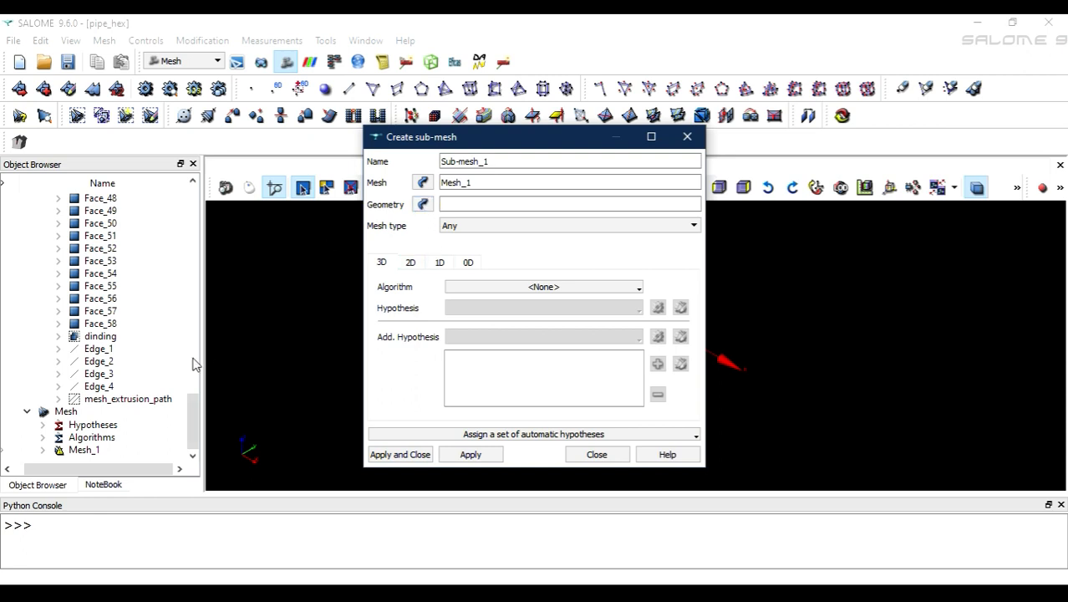
click(153, 398)
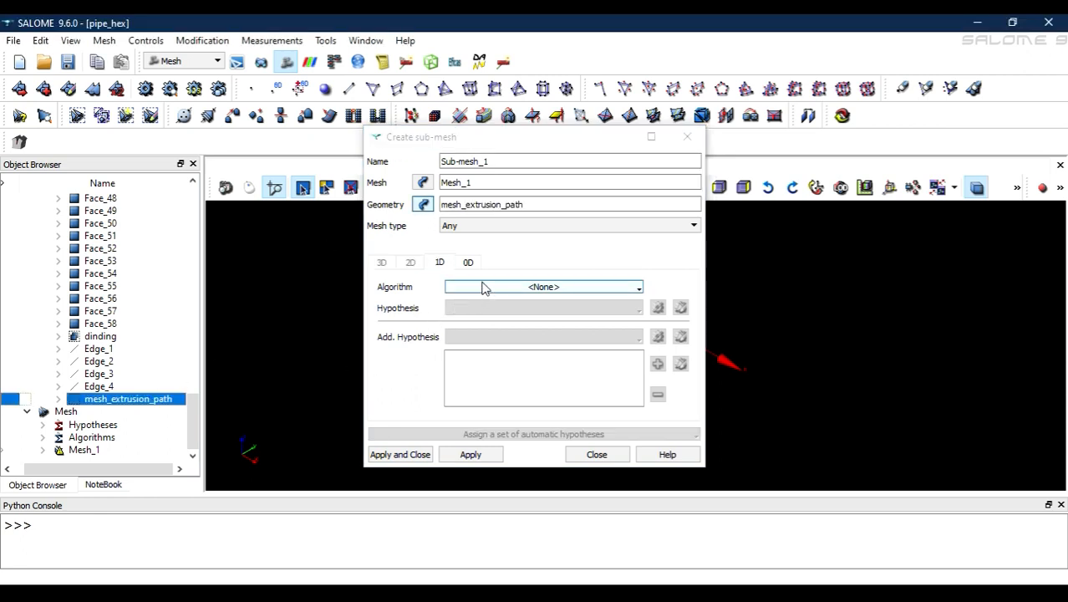
click(478, 288)
click(484, 346)
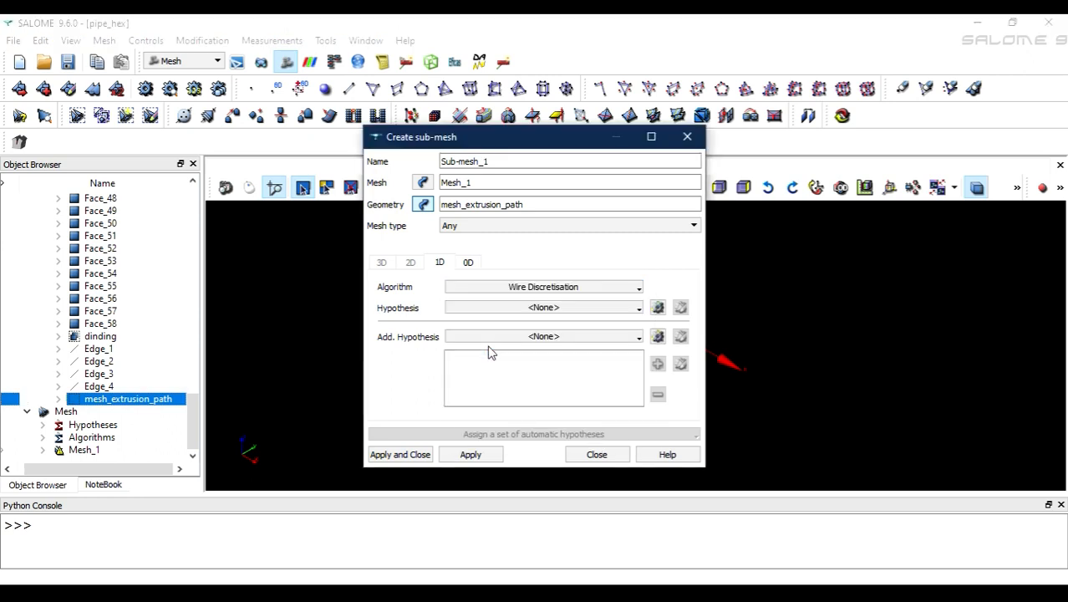
Step: Create the Number of Segments_3 hypothesis for the sub-mesh with 50 segments in an equidistant distribution
click(658, 309)
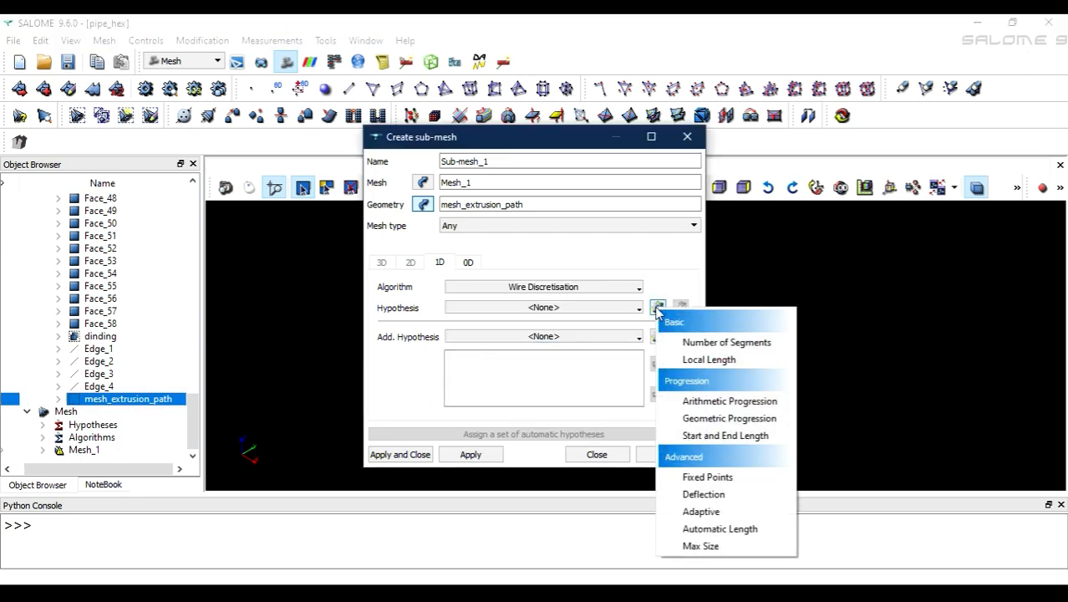
click(688, 342)
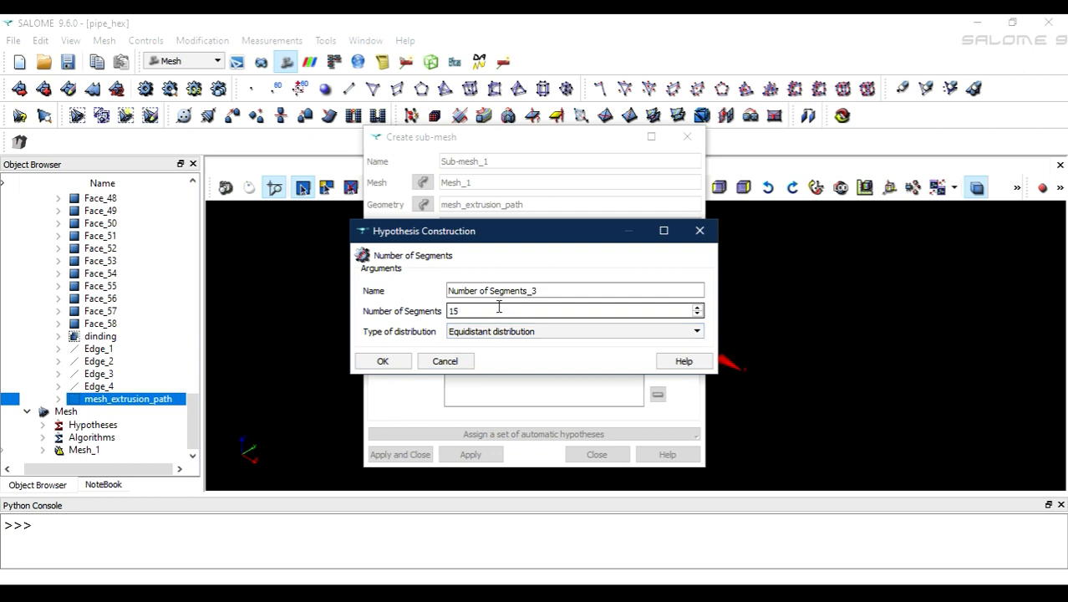
text(50)
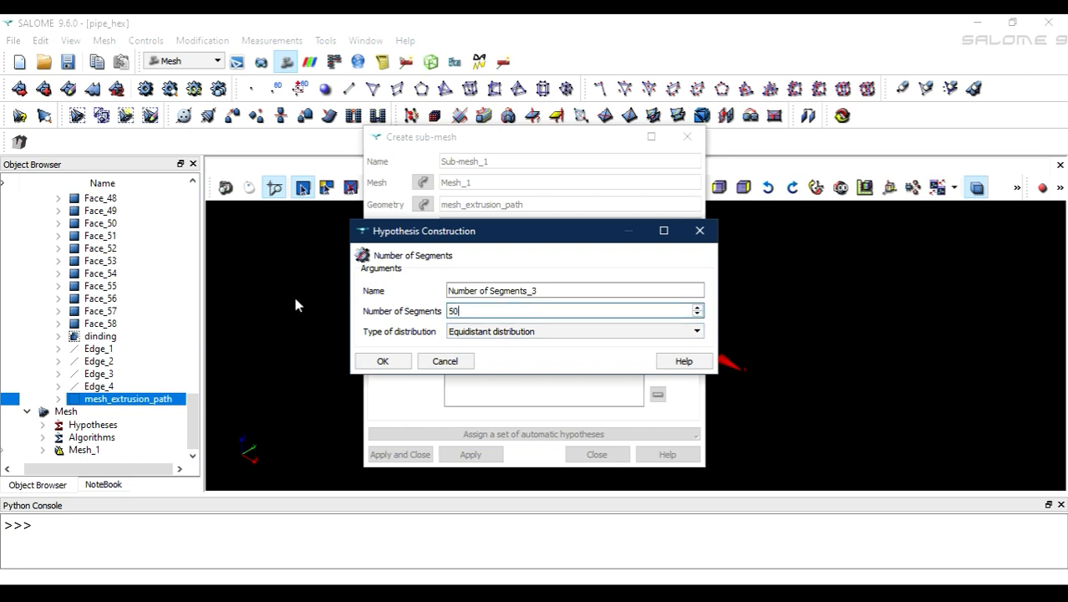
click(384, 361)
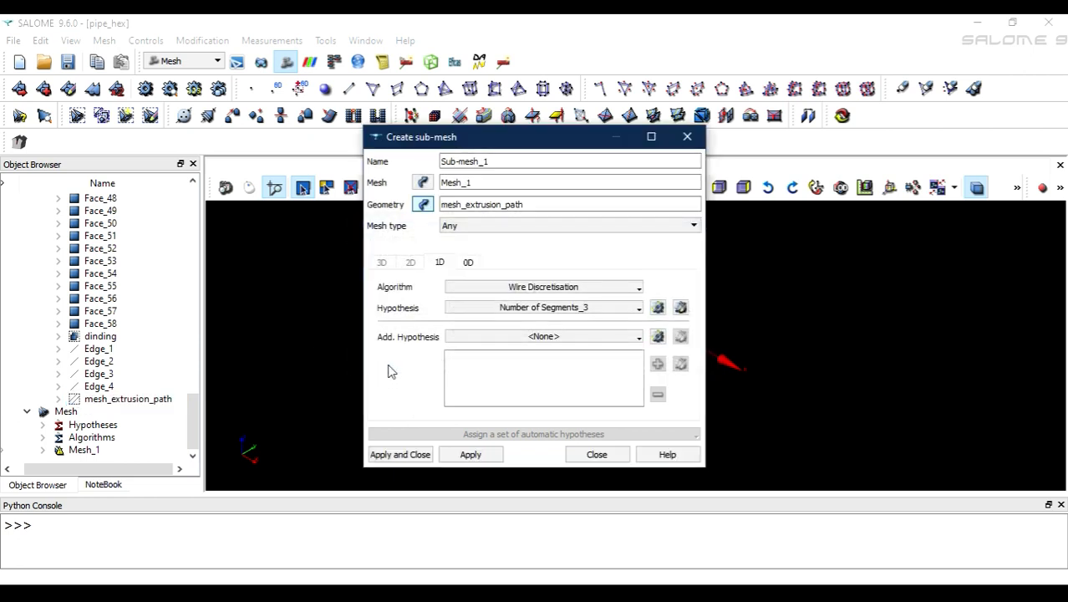
Step: Check the segment settings of the existing Number of Segments_2 hypothesis without editing them
click(631, 308)
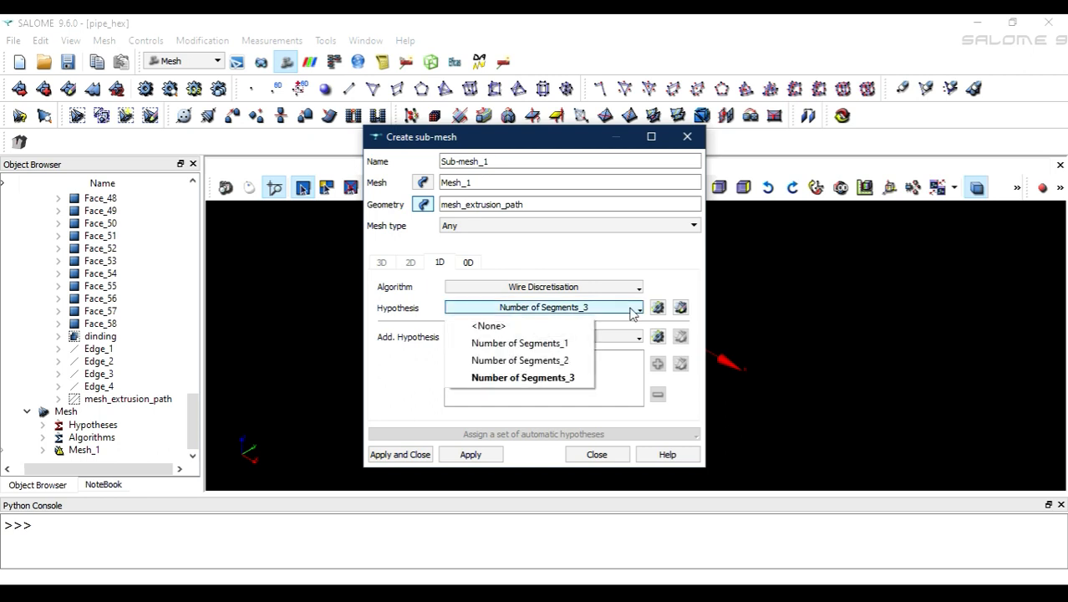
click(525, 360)
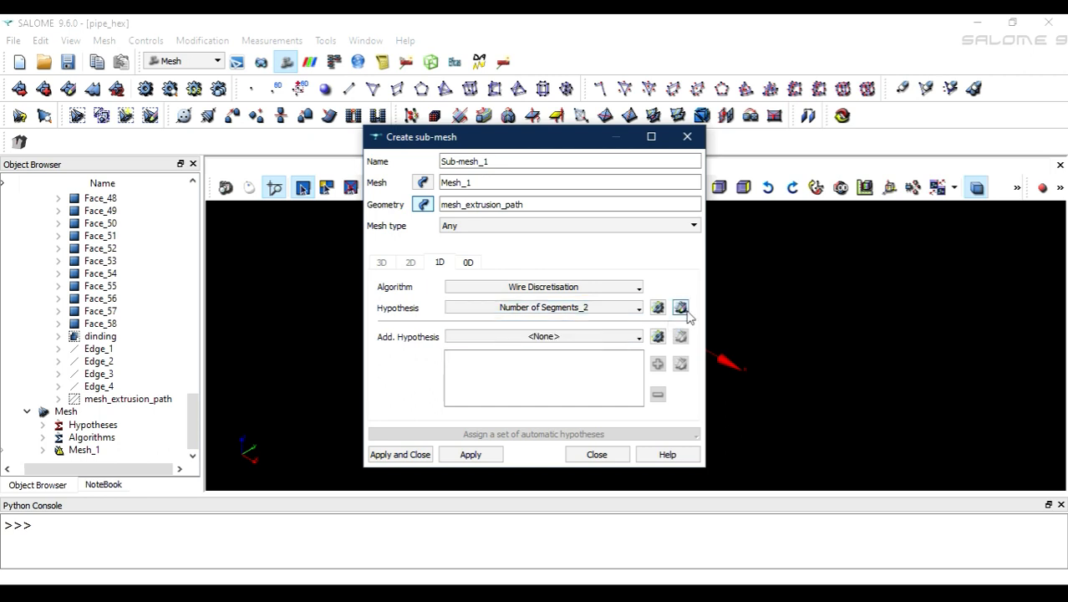
click(680, 307)
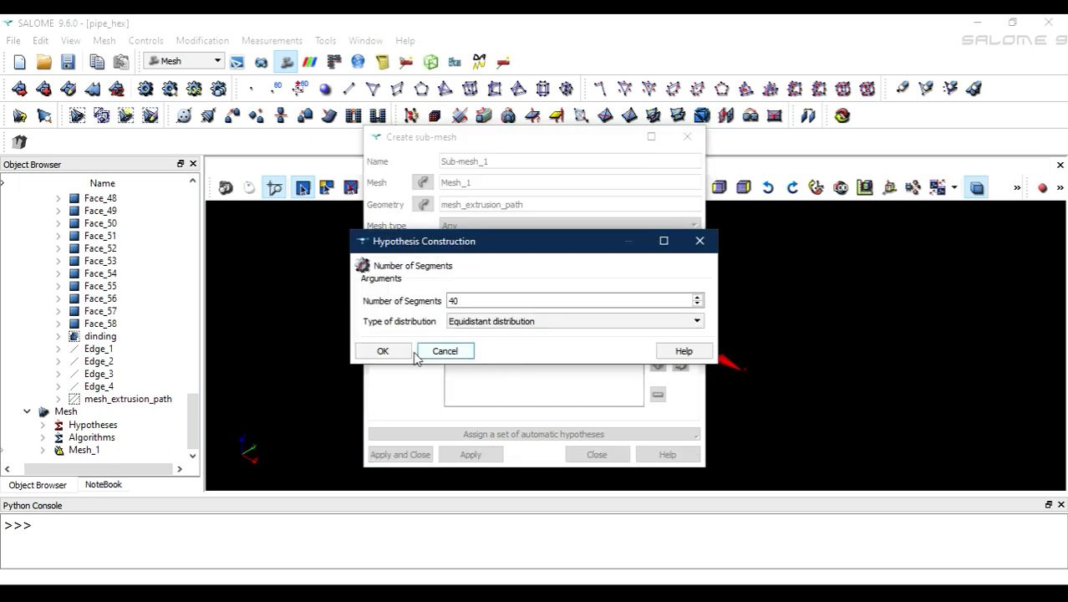
click(448, 356)
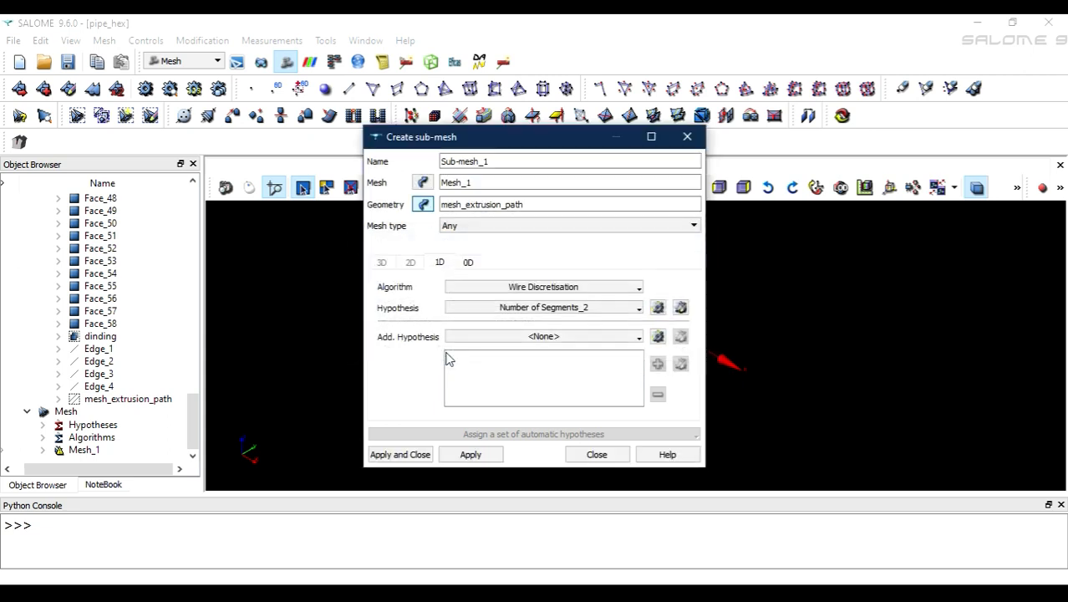
Step: Assign the Number of Segments_3 hypothesis to Sub-mesh_1 and create the sub-mesh
click(627, 309)
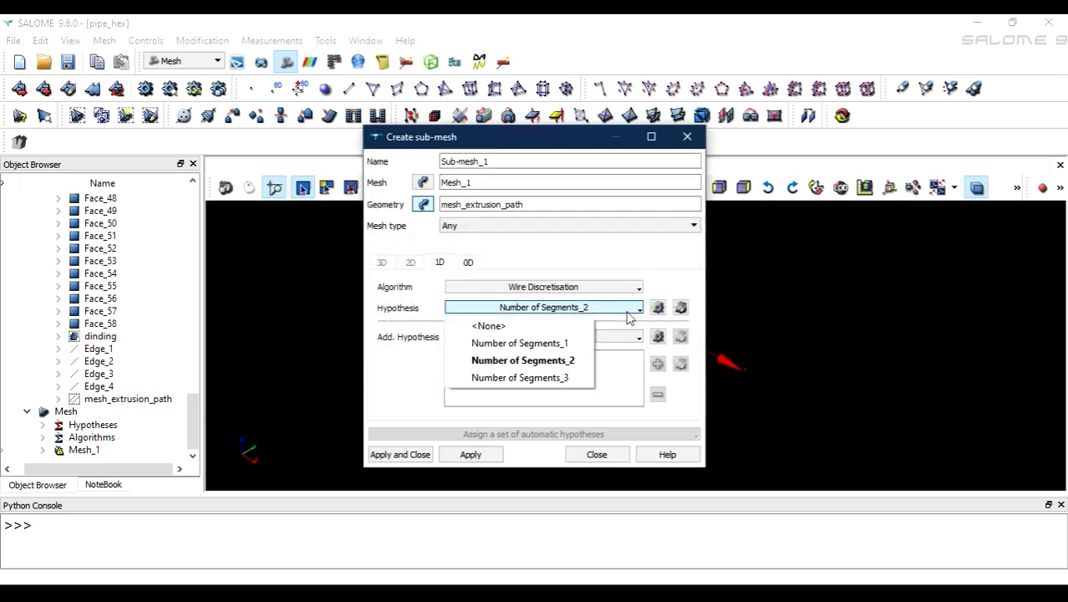
click(558, 377)
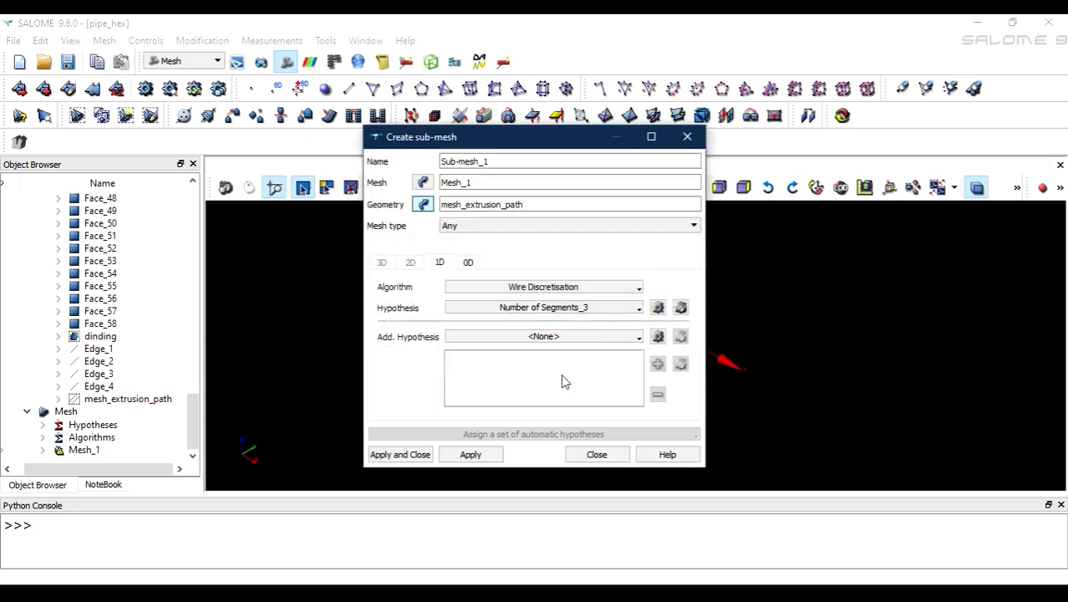
click(400, 454)
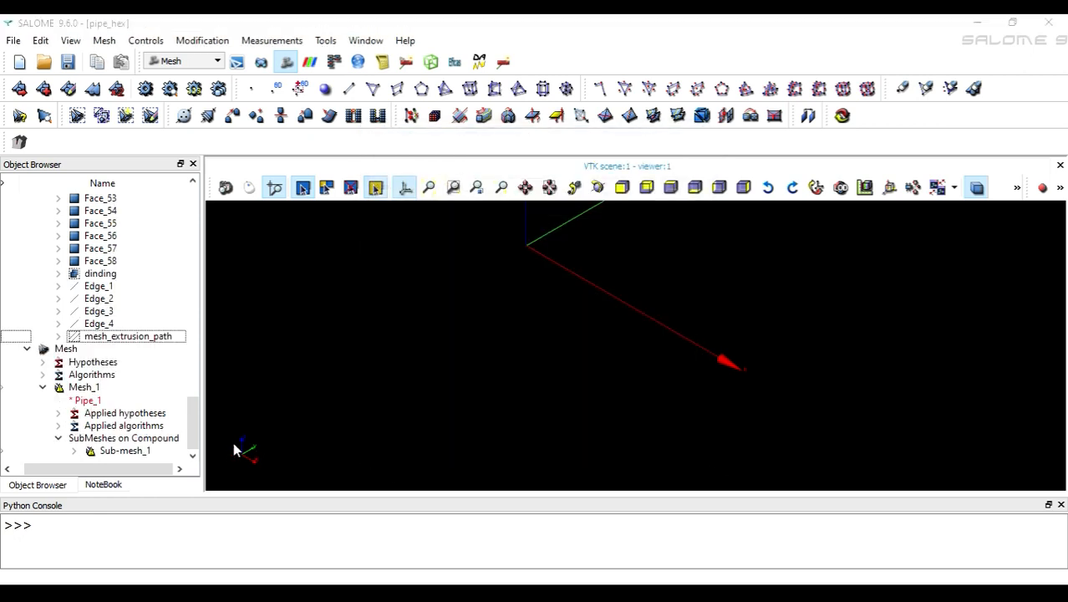
Step: Compute Mesh_1 and dismiss the computation report
click(84, 388)
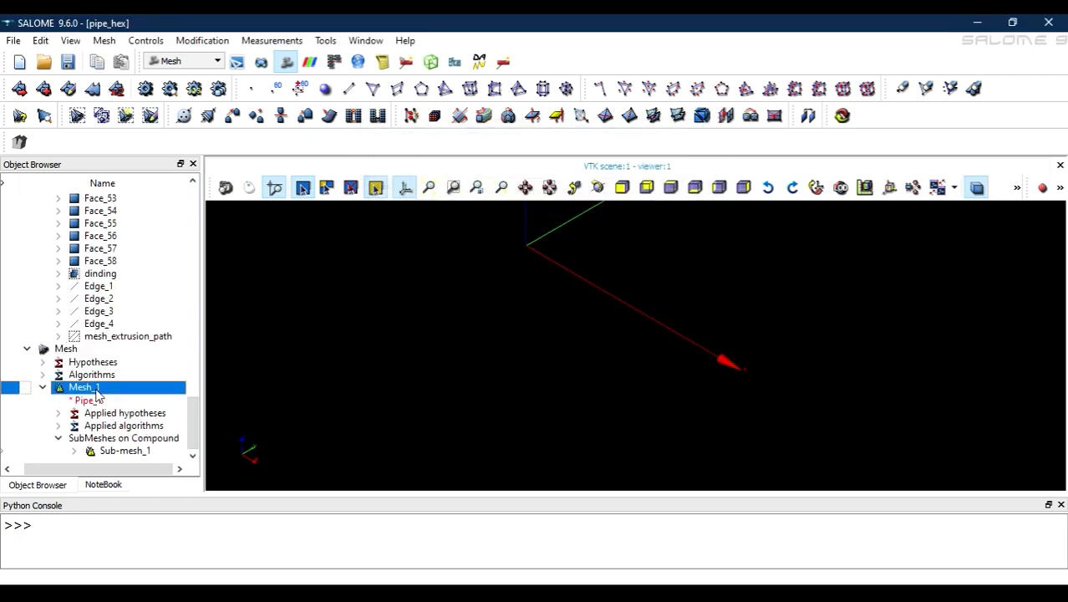
click(146, 88)
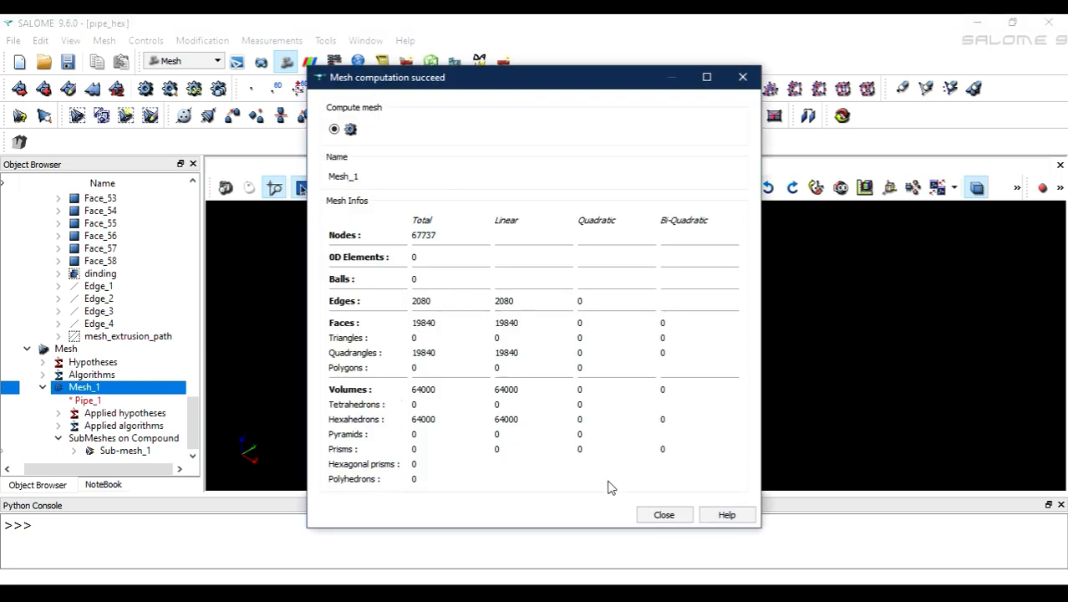
click(664, 514)
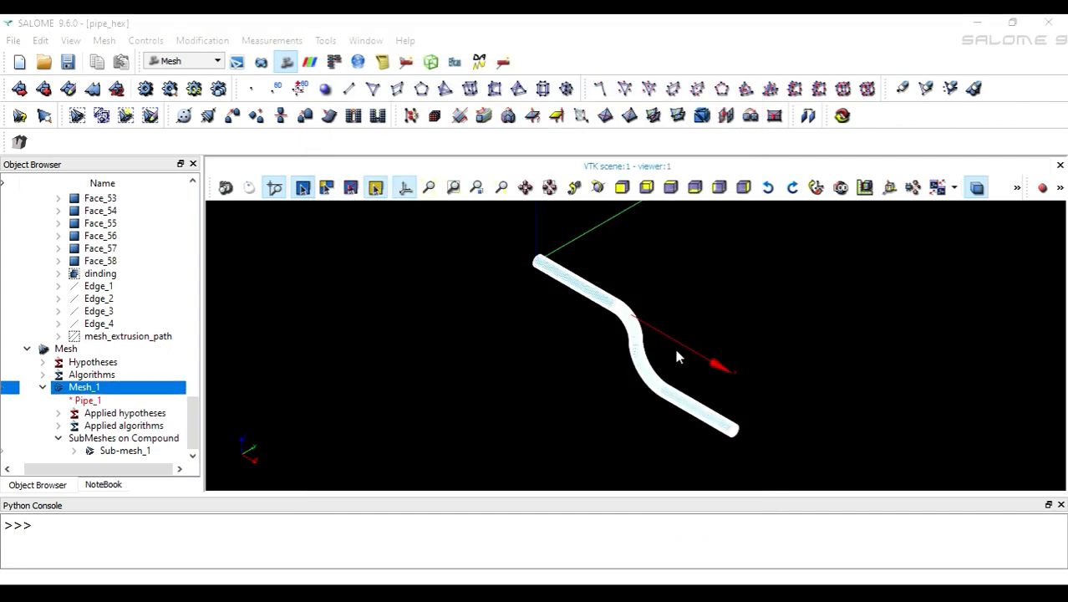
Step: Examine the computed pipe mesh side-on in the XZ plane, checking cell spacing along the straight runs and both bends
click(719, 187)
scroll(654, 350, up, 5)
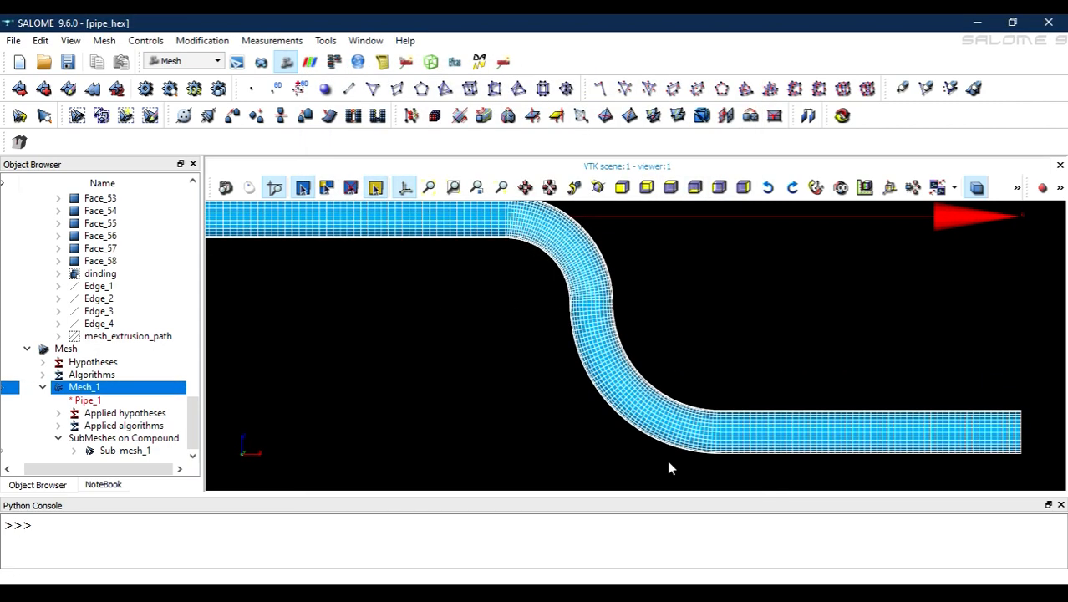
scroll(547, 352, down, 4)
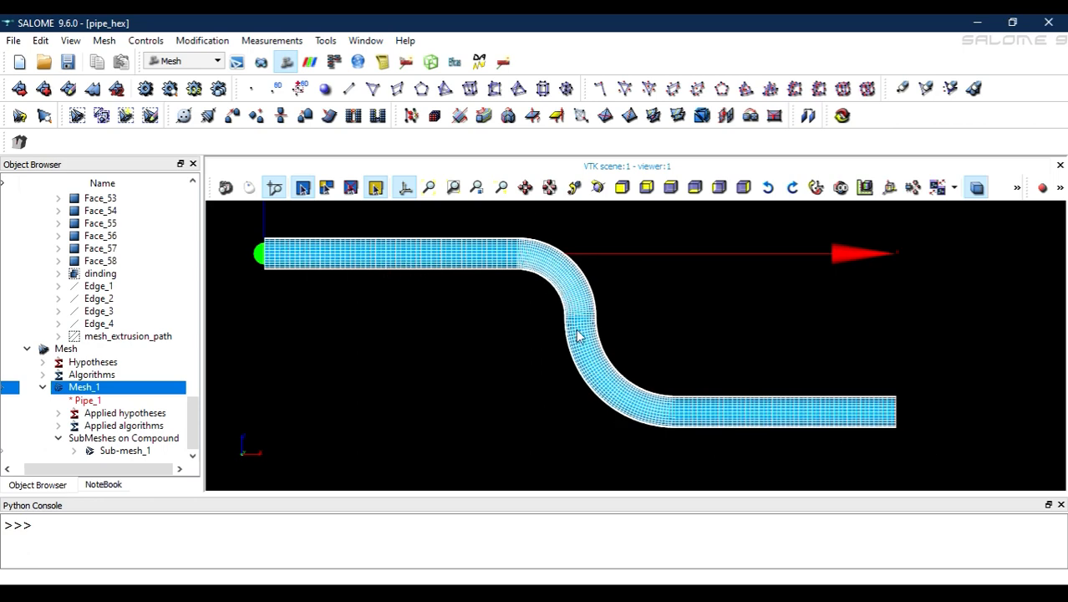
scroll(583, 290, up, 5)
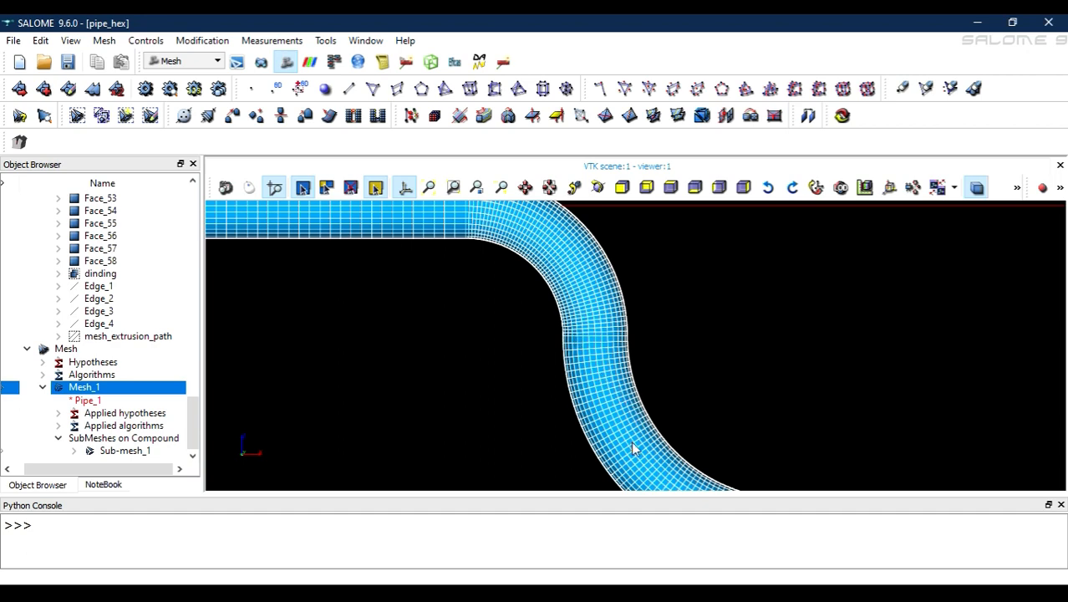
scroll(631, 441, down, 3)
scroll(643, 461, down, 2)
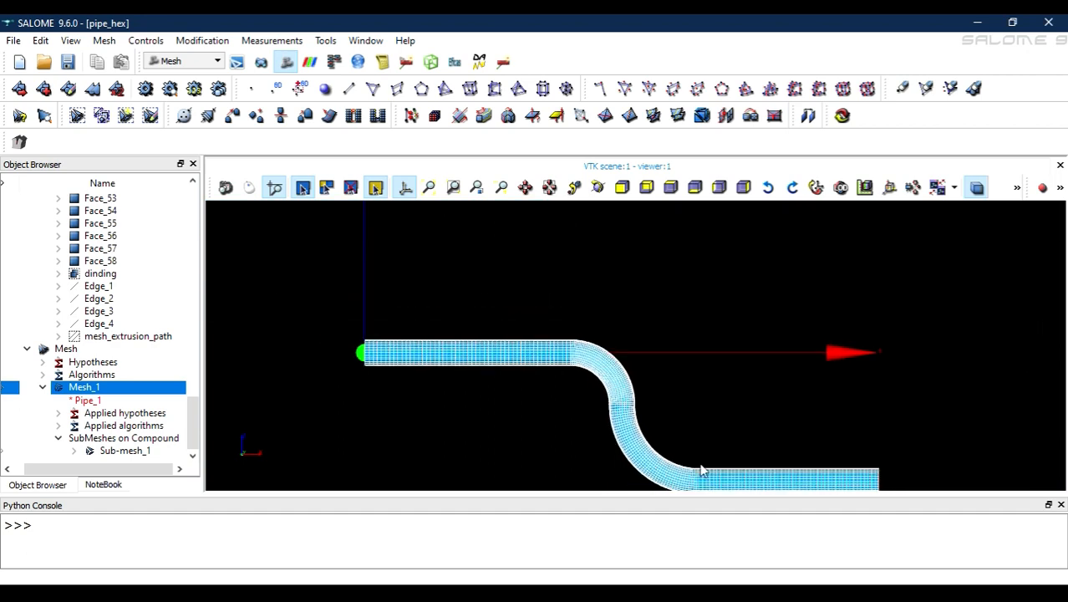
scroll(680, 486, down, 1)
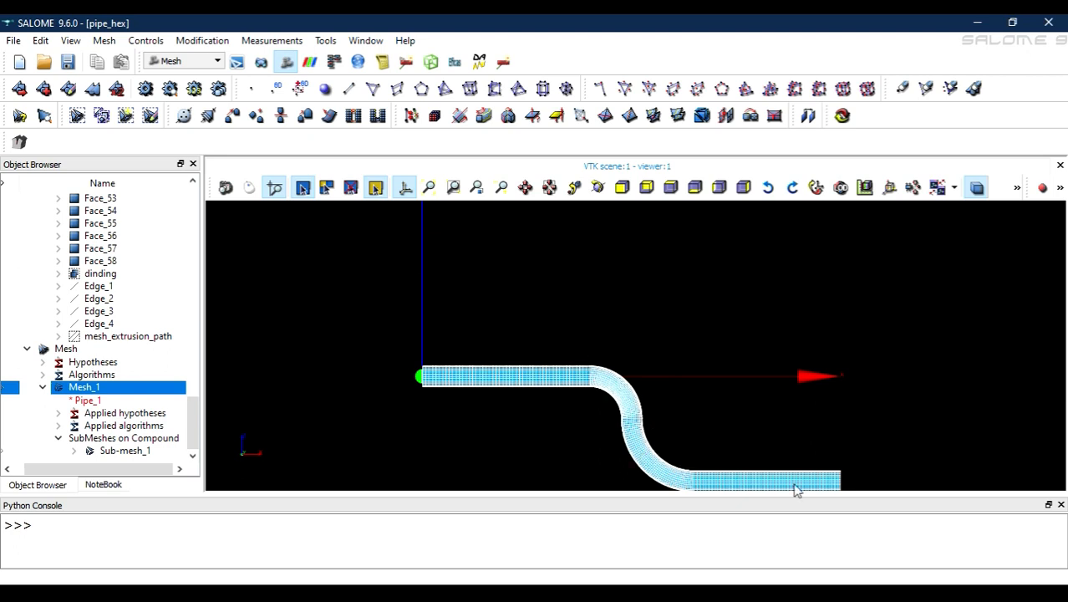
click(524, 187)
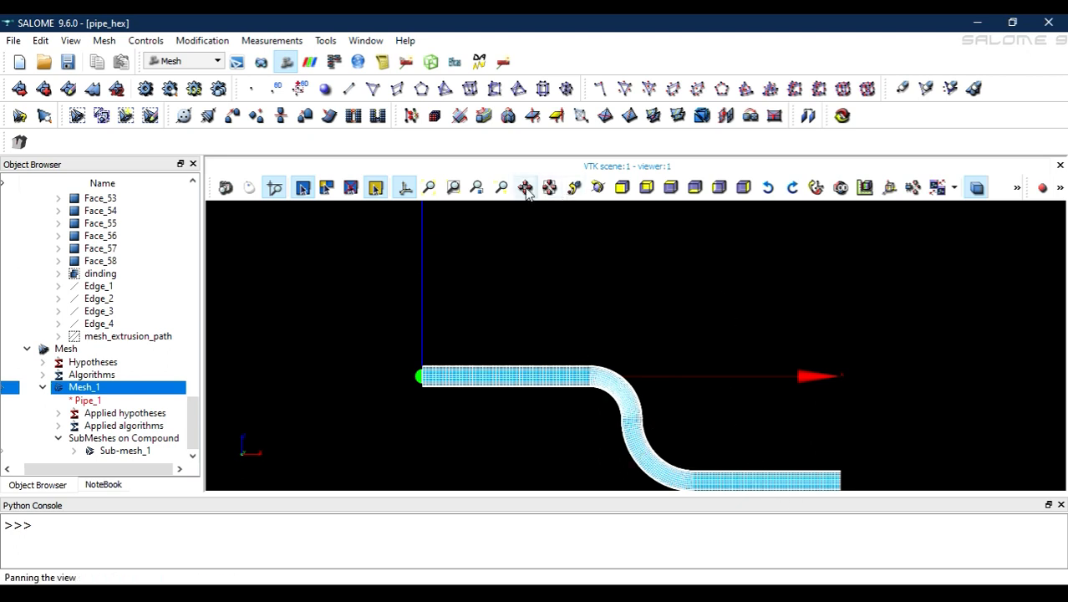
drag(673, 375, 643, 308)
scroll(654, 393, up, 5)
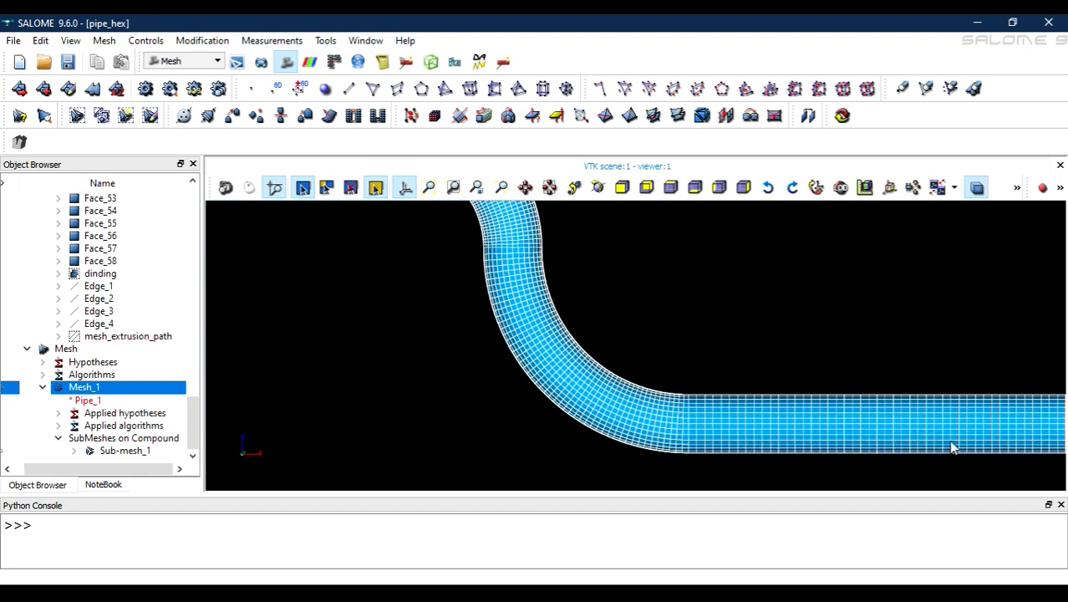
scroll(882, 449, down, 2)
scroll(548, 374, down, 3)
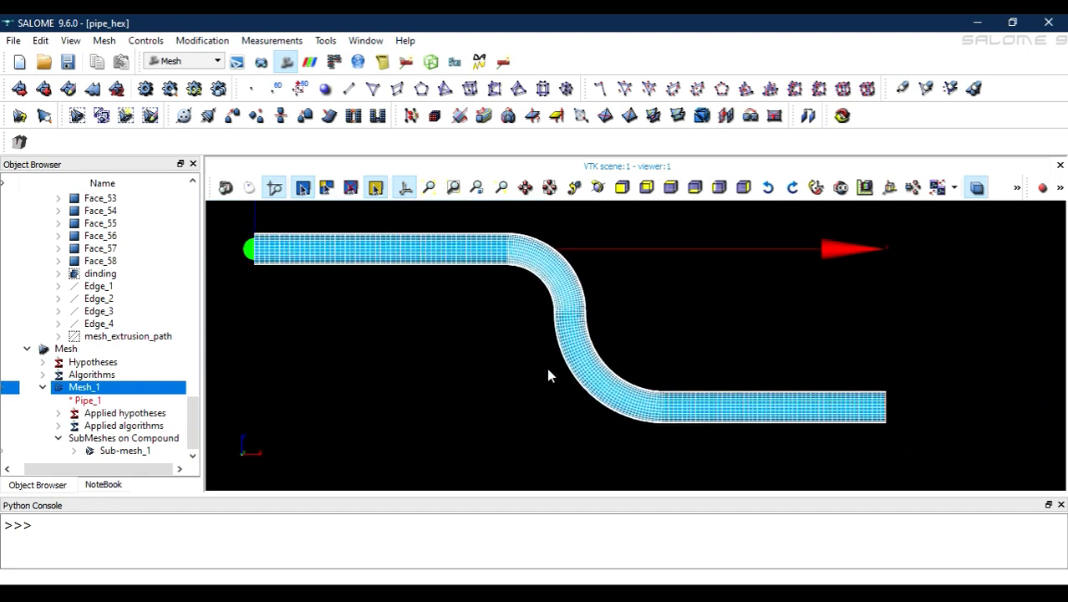
Step: Start a face group on Mesh_1 named inlet, with its type set to group on geometry
right_click(105, 388)
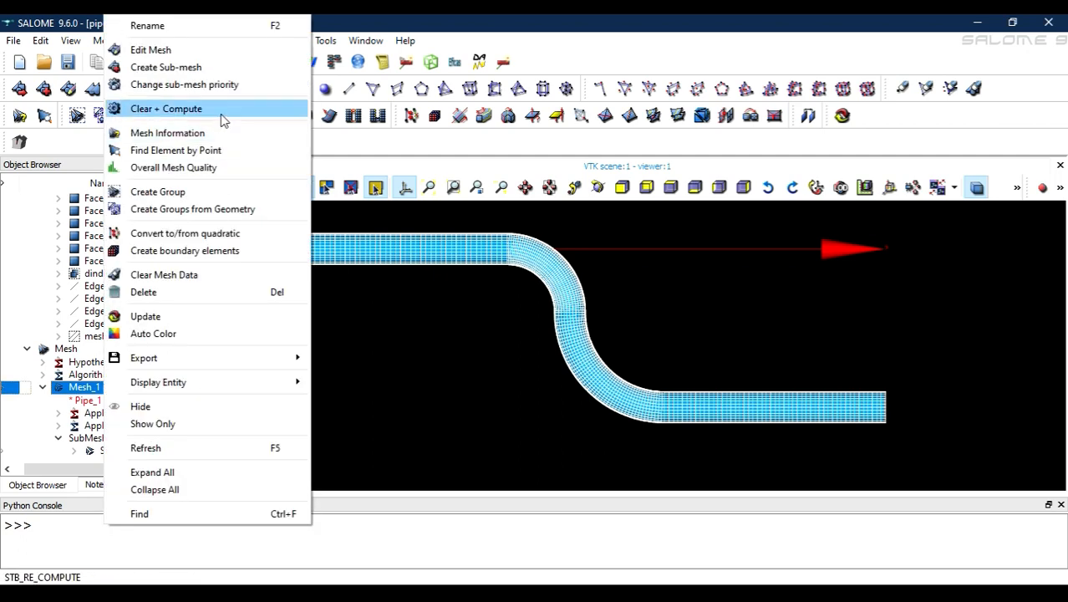
click(190, 193)
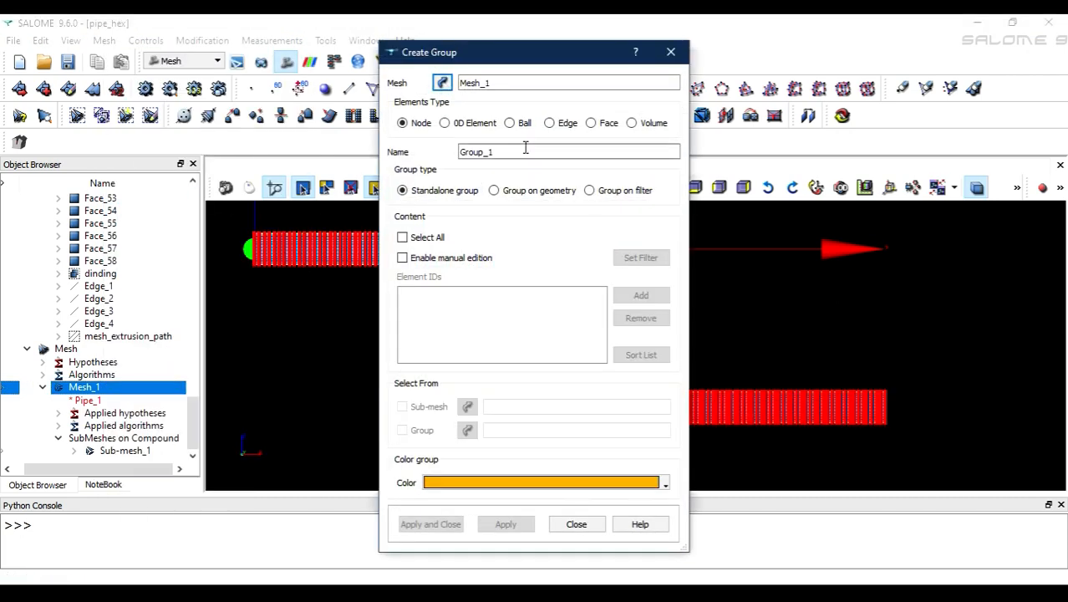
click(591, 123)
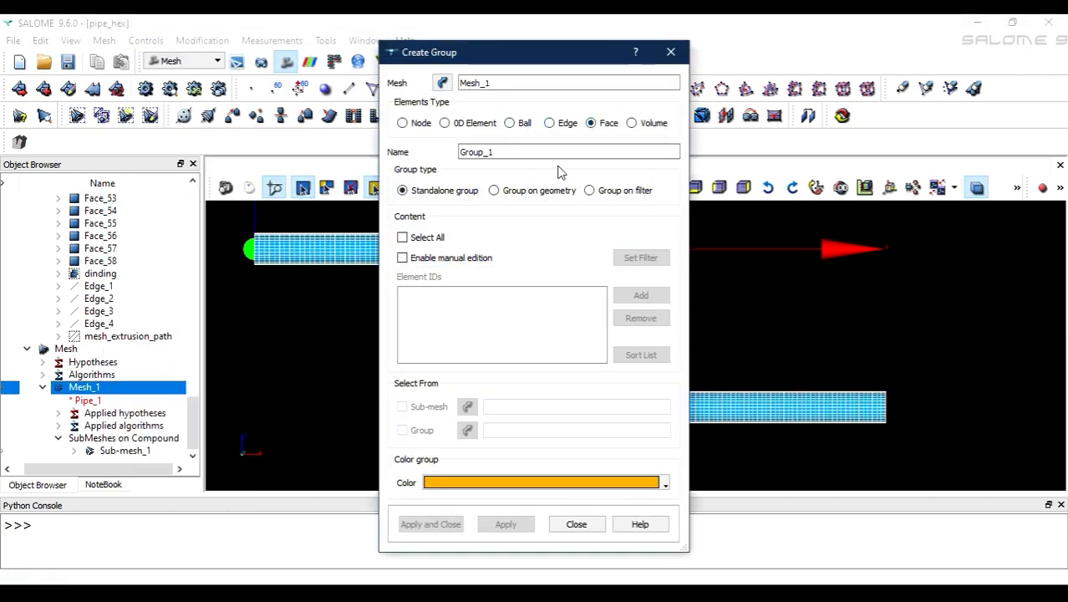
double_click(484, 152)
key(BackSpace)
click(494, 191)
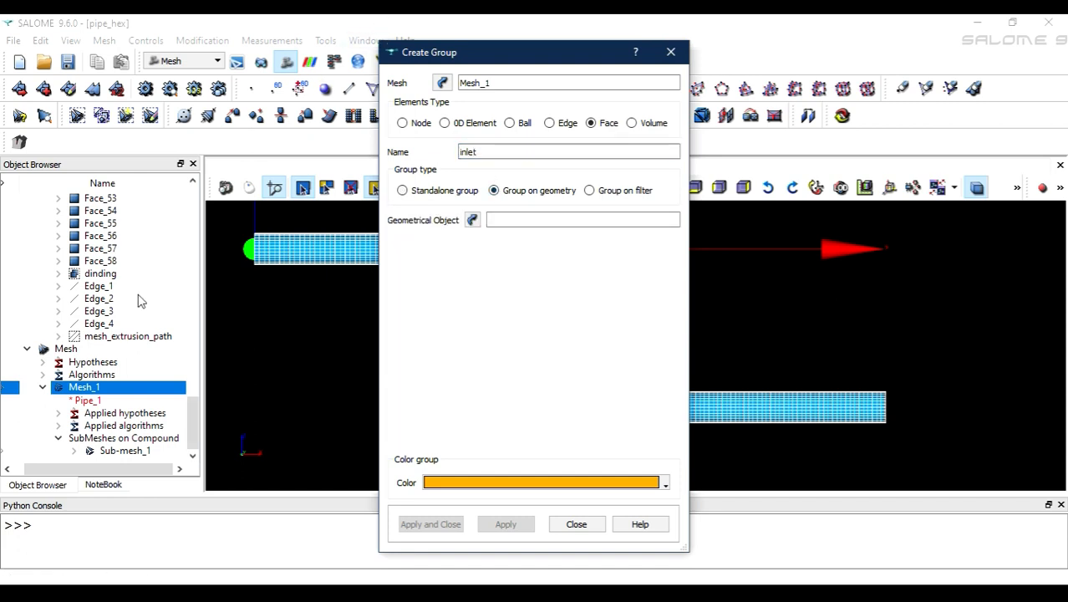
Step: Assign the inlet geometry group as the geometrical object through direct geometry selection and create the inlet mesh group
scroll(122, 299, up, 15)
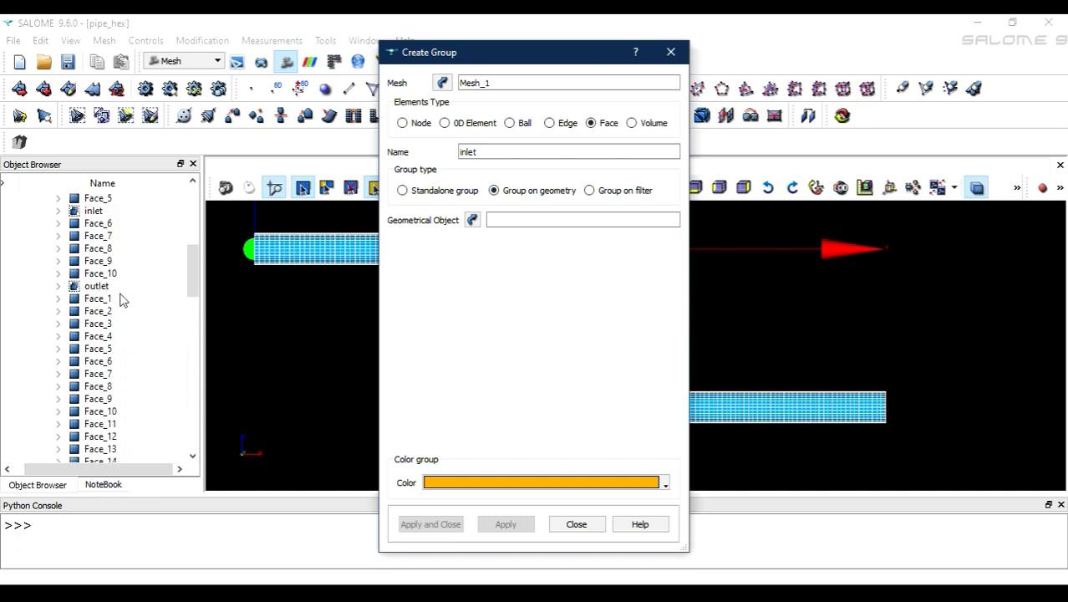
click(93, 211)
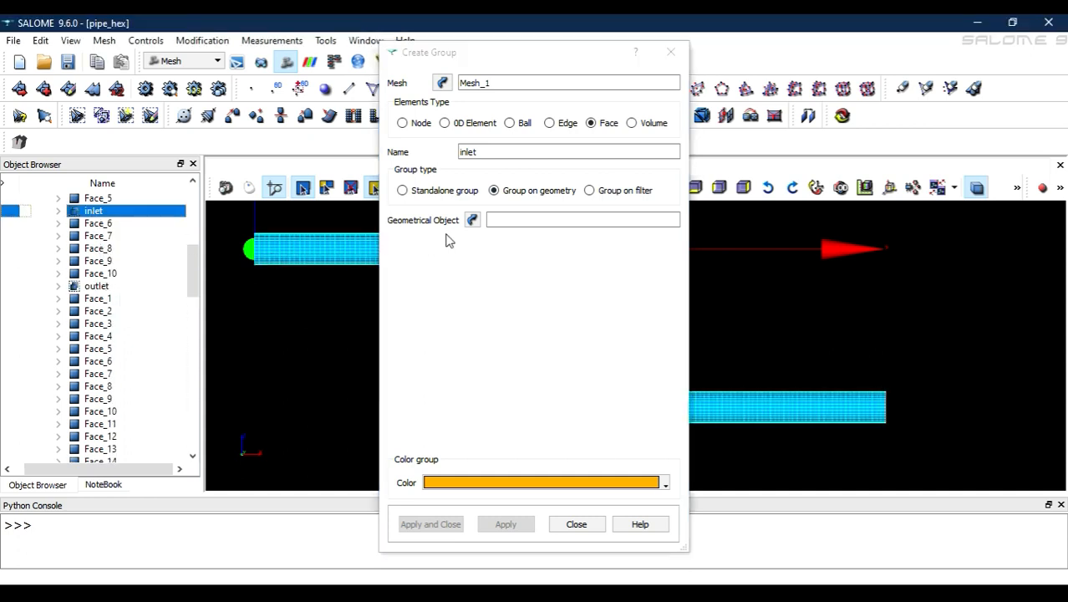
click(472, 220)
click(501, 234)
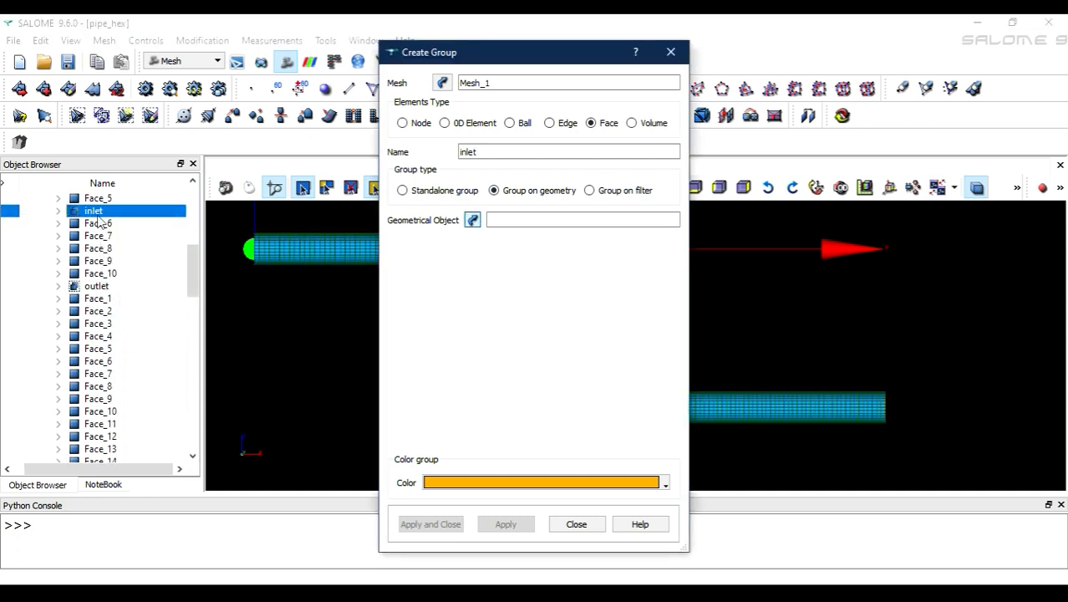
click(81, 215)
click(110, 224)
click(97, 211)
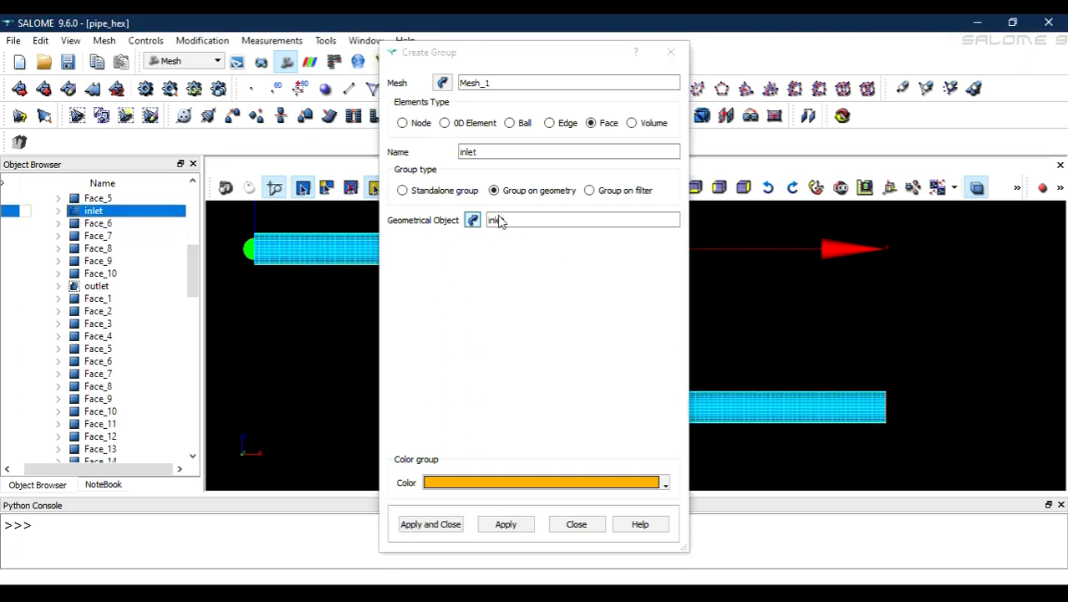
click(511, 522)
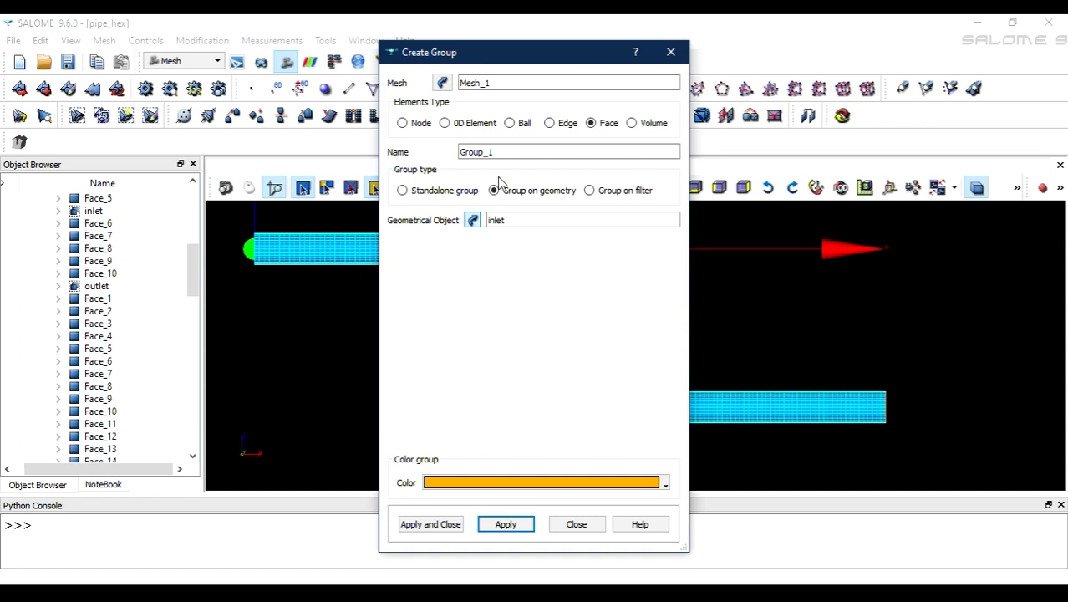
Step: Create a face group named outlet on Mesh_1 from the outlet geometry group, using direct geometry selection
drag(507, 155, 347, 157)
text(outlet)
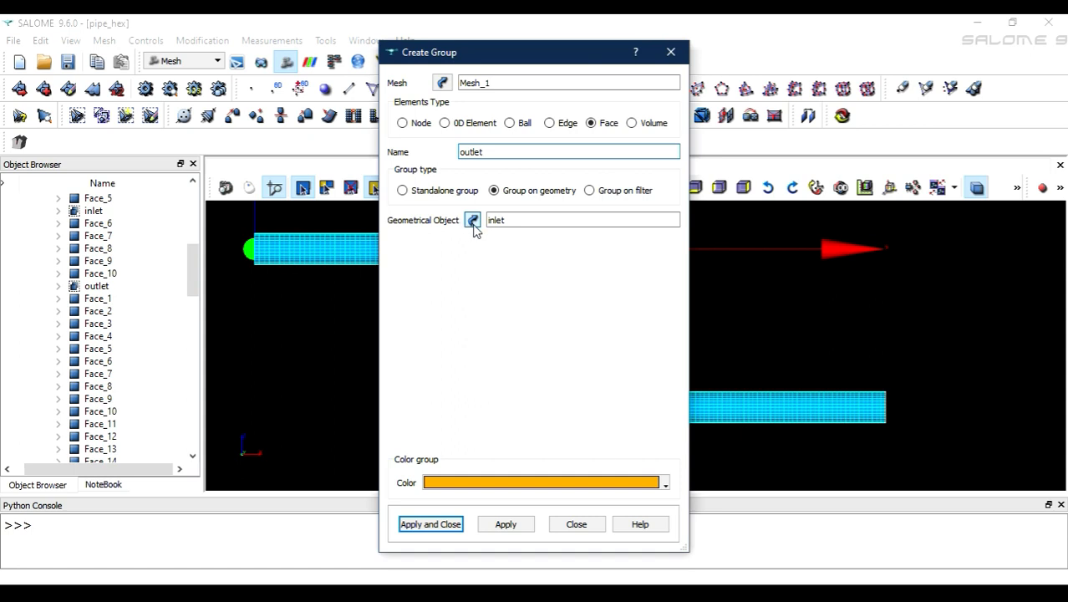
click(473, 220)
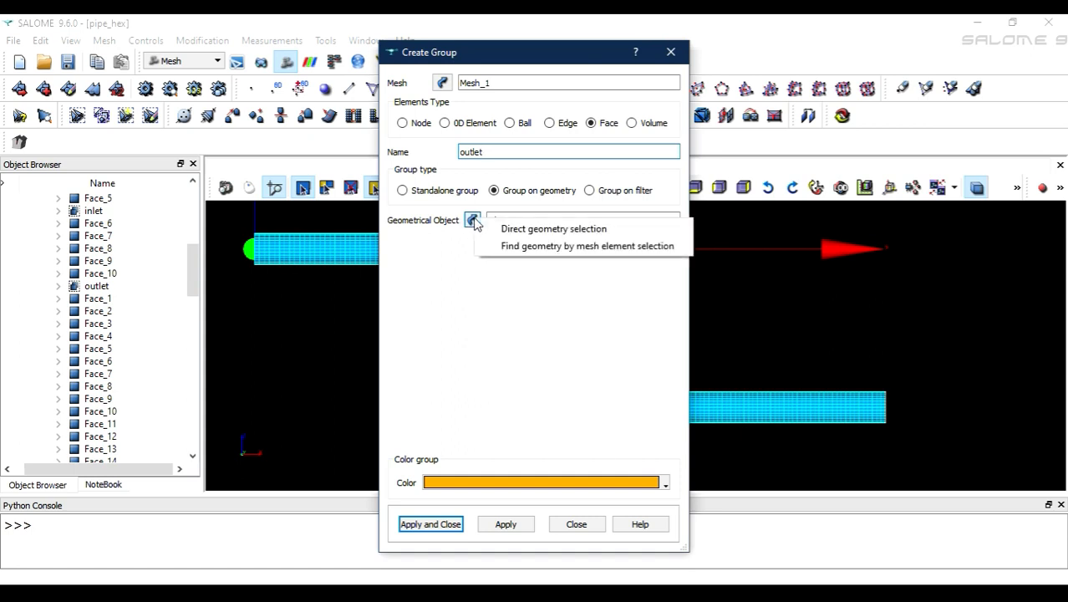
click(502, 227)
scroll(137, 346, down, 3)
scroll(117, 334, up, 3)
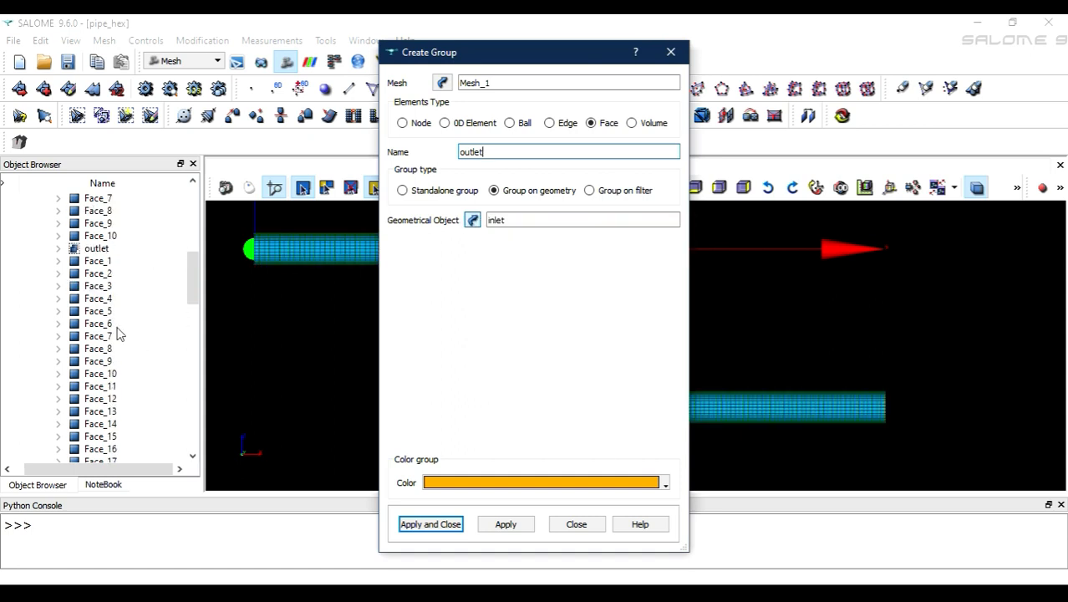
click(96, 249)
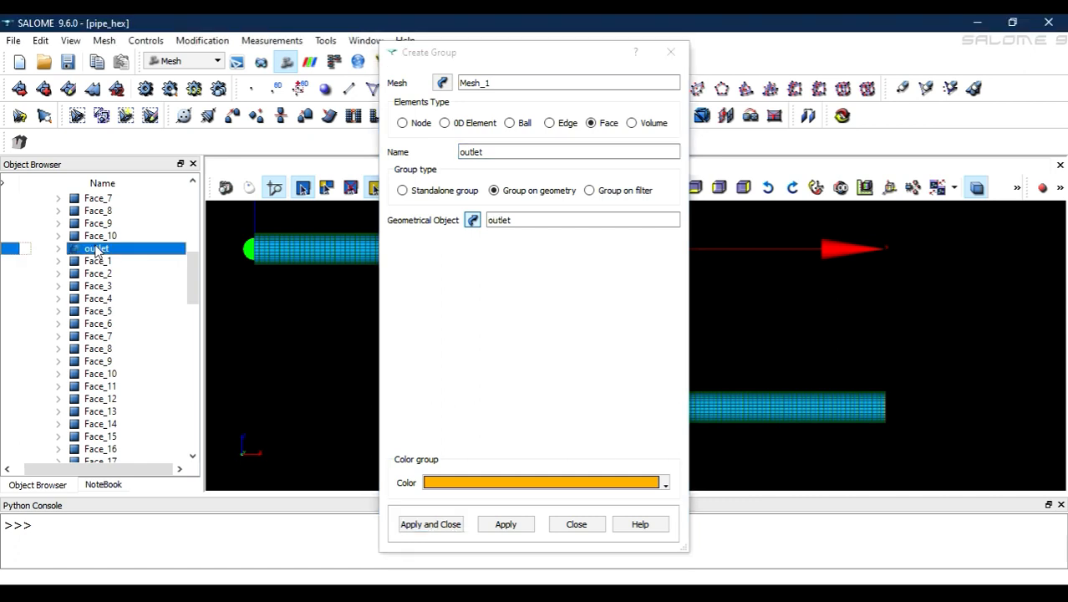
click(499, 525)
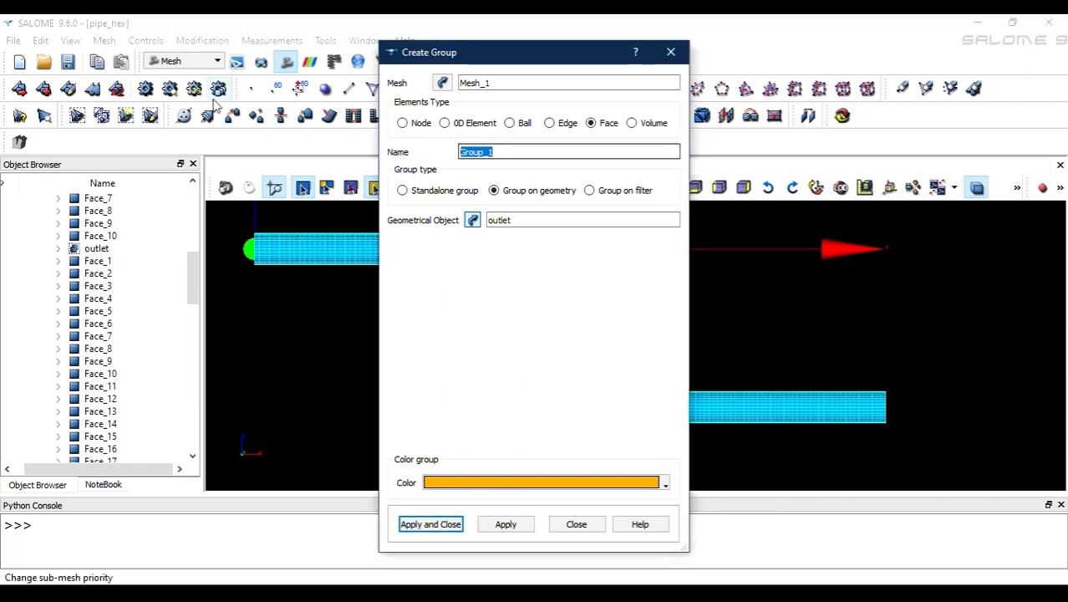
Step: Create a face group named dinding on Mesh_1 from the dinding geometry group and finish group creation
text(dinding)
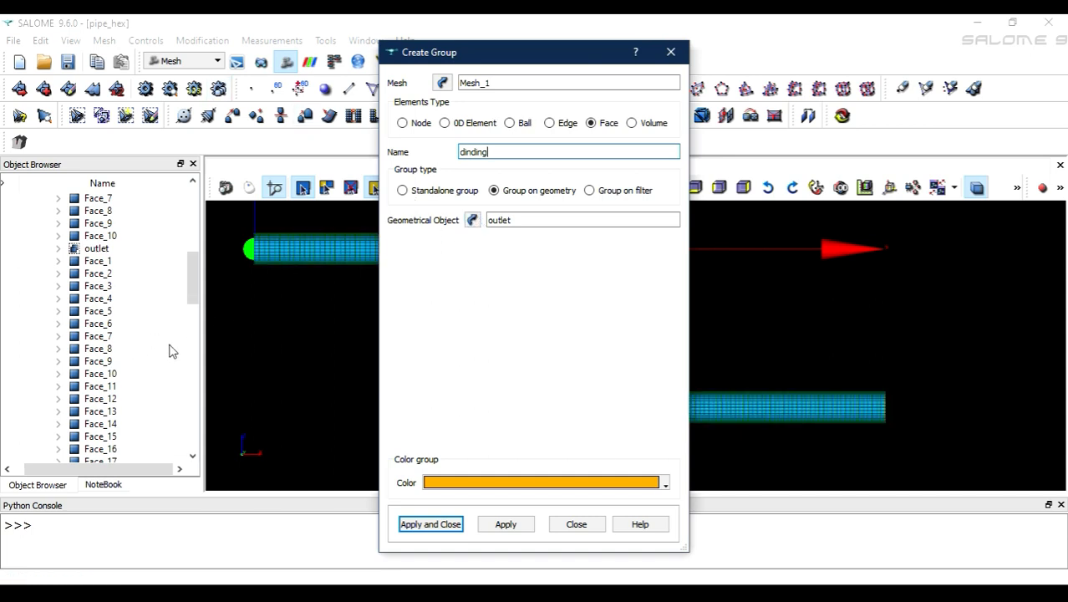
scroll(171, 349, down, 8)
scroll(170, 350, down, 6)
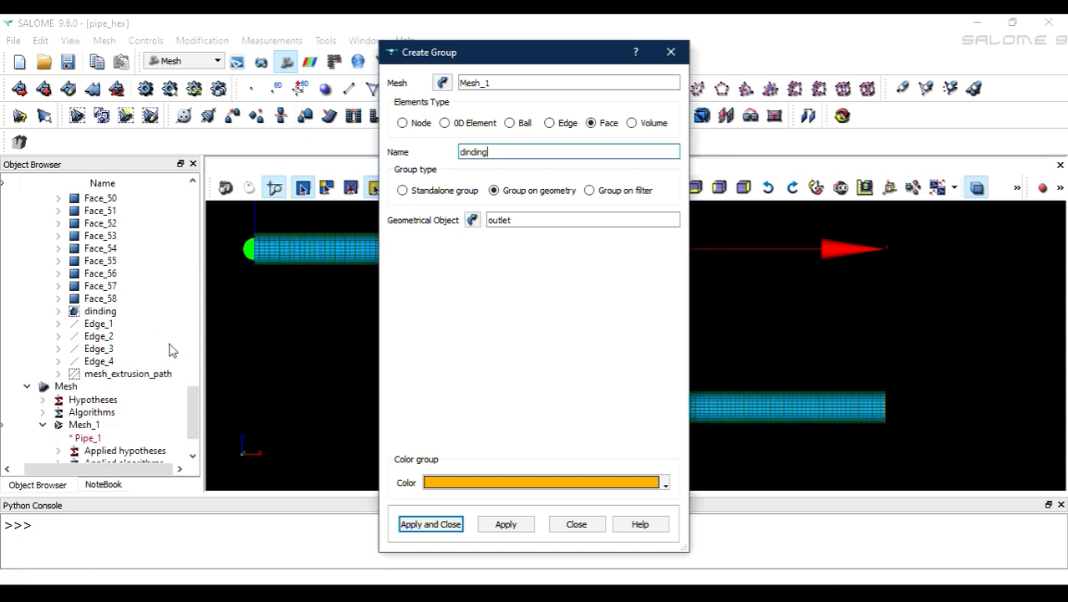
click(116, 310)
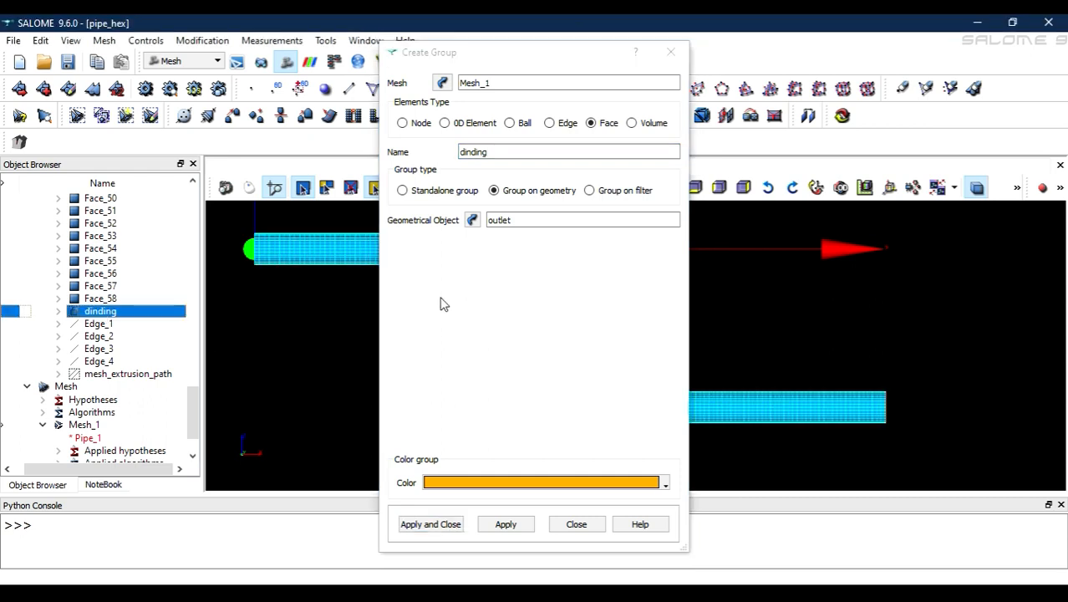
click(472, 220)
click(515, 228)
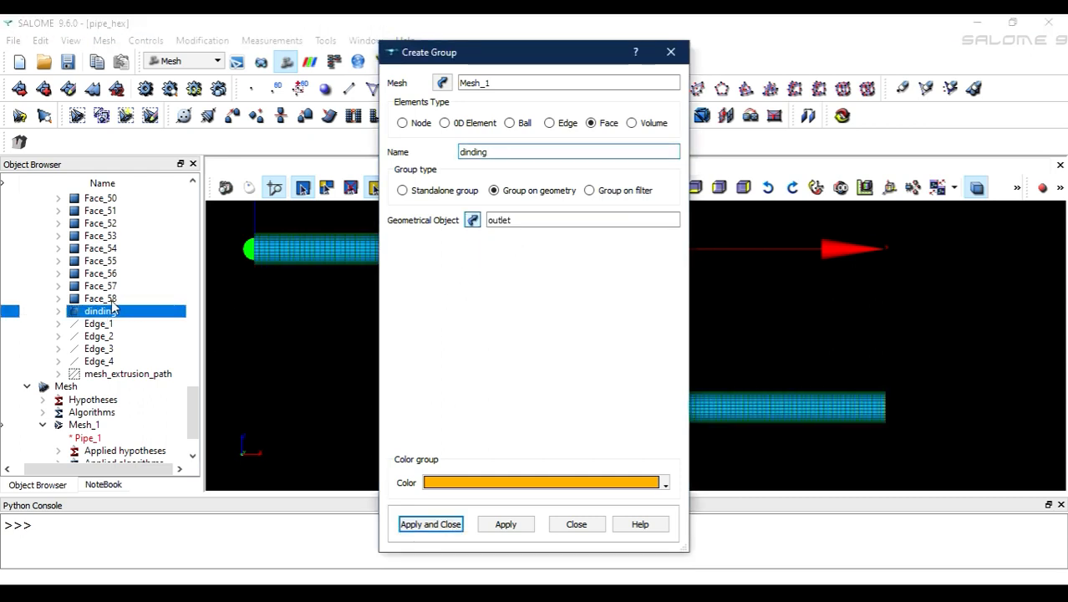
click(100, 298)
click(100, 311)
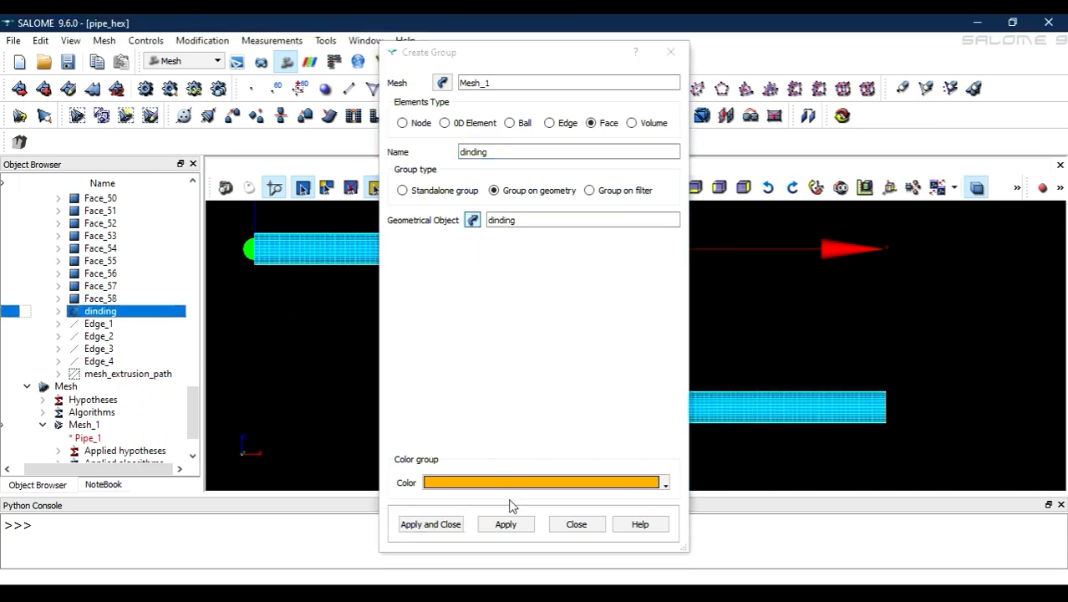
click(451, 523)
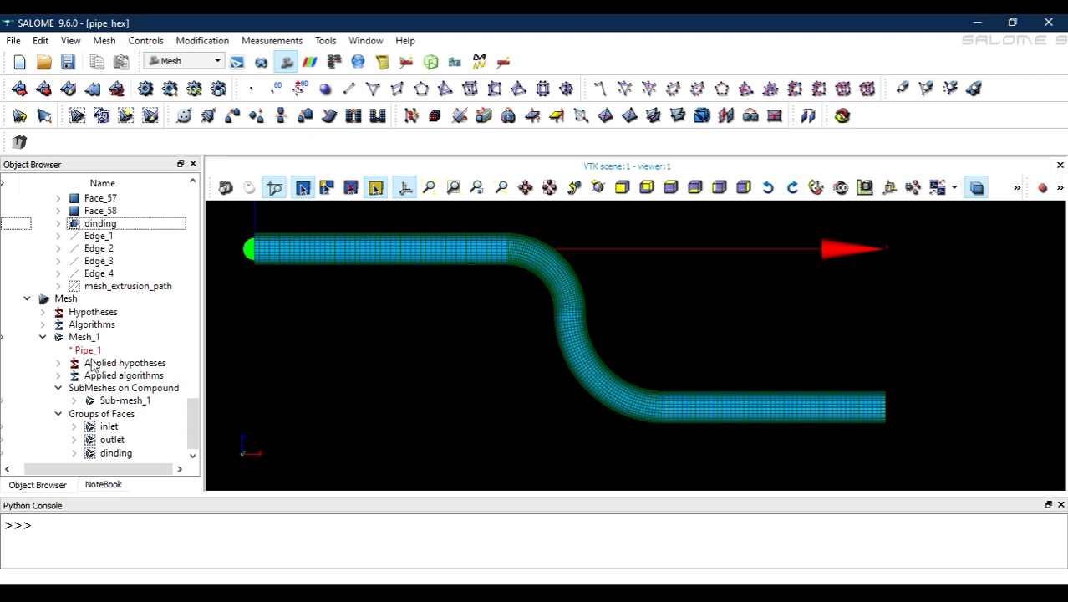
Step: Save the study and export Mesh_1 in UNV format to D:\salome_tutorial as pipe_mesh_hex
click(68, 61)
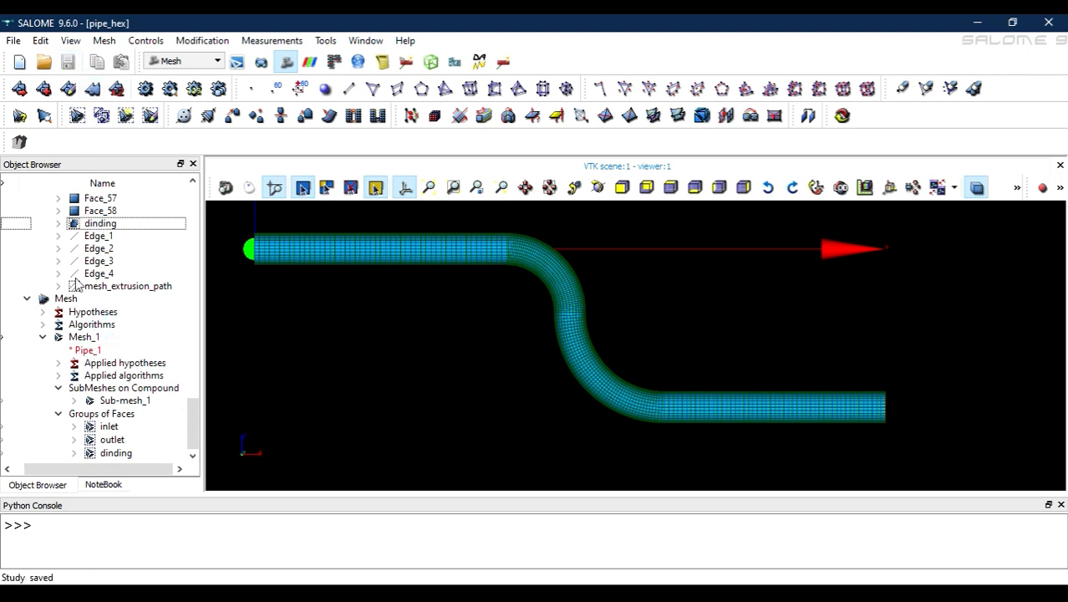
click(81, 340)
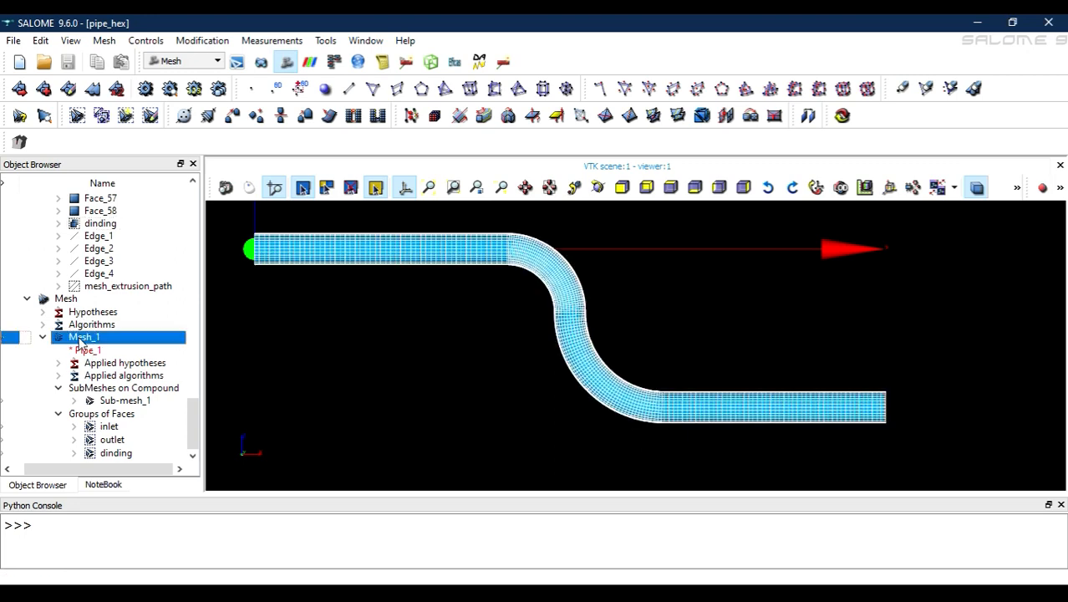
right_click(80, 341)
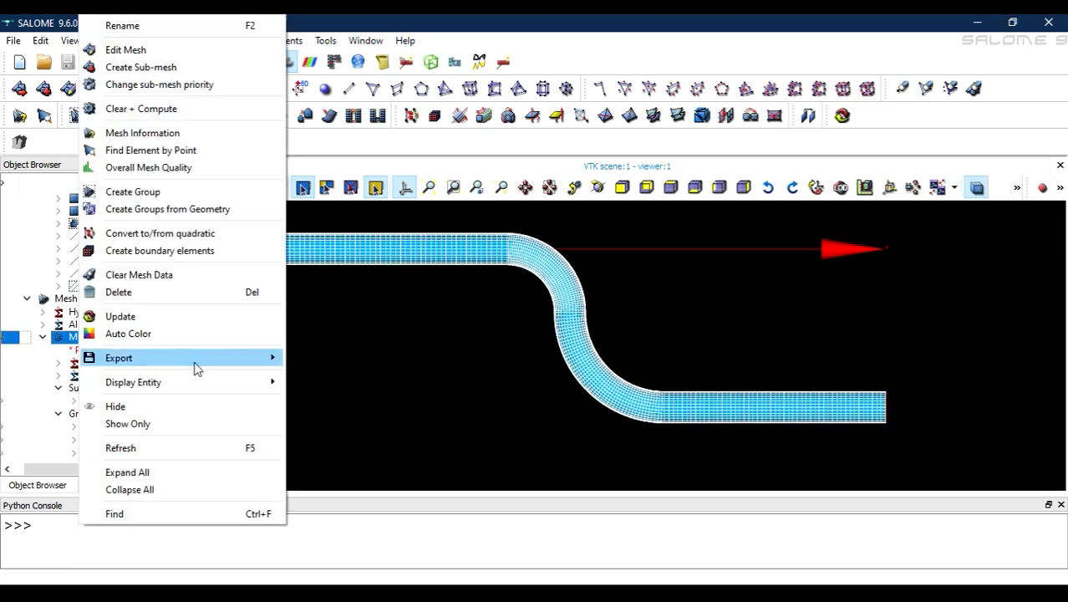
mouse_move(195, 361)
click(321, 377)
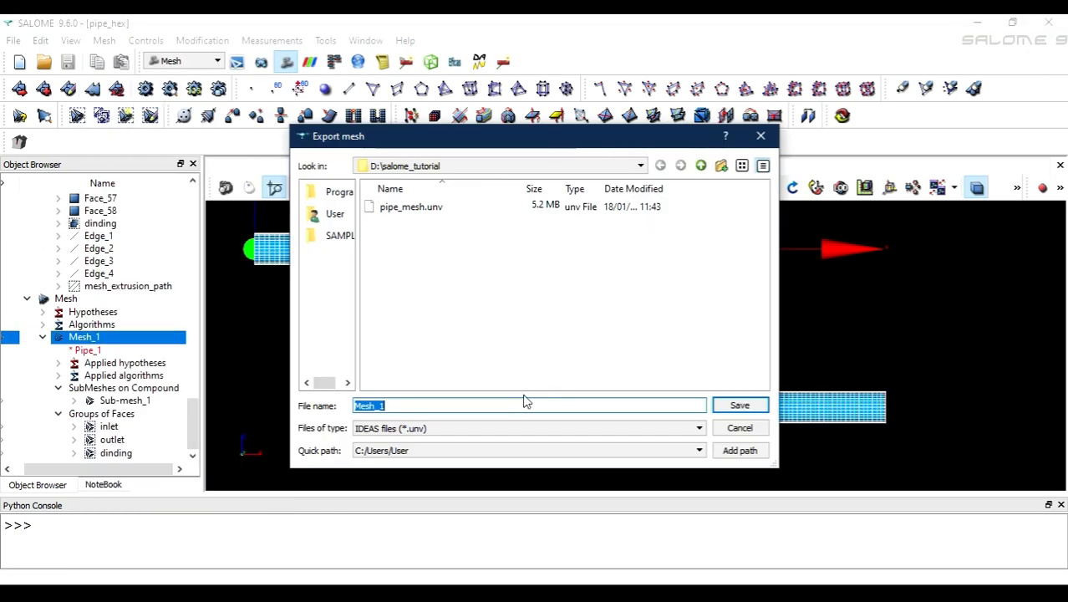
text(pip)
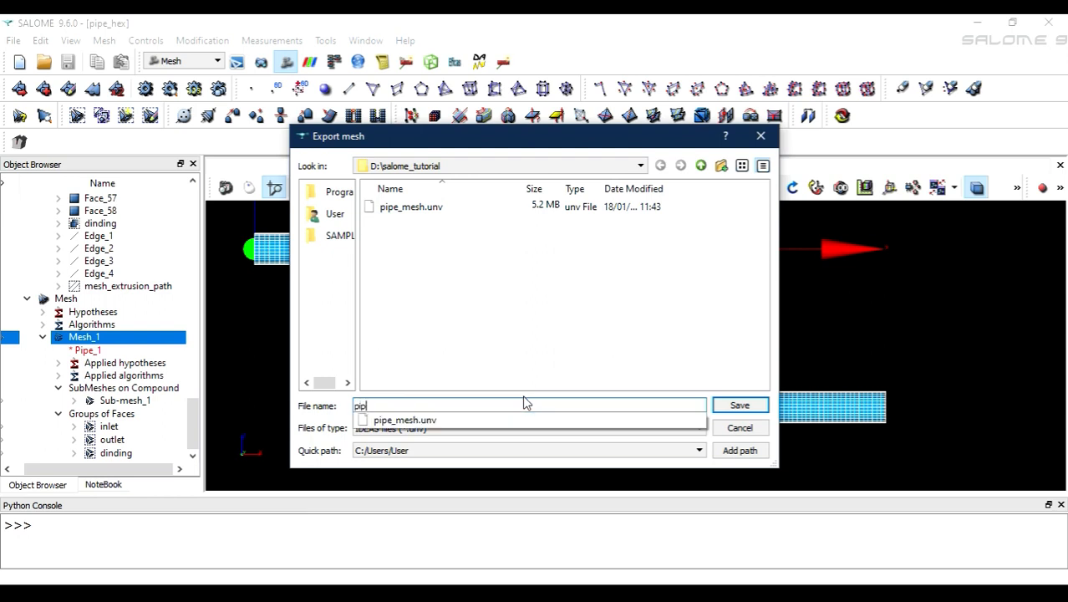
text(e_mesh_hex)
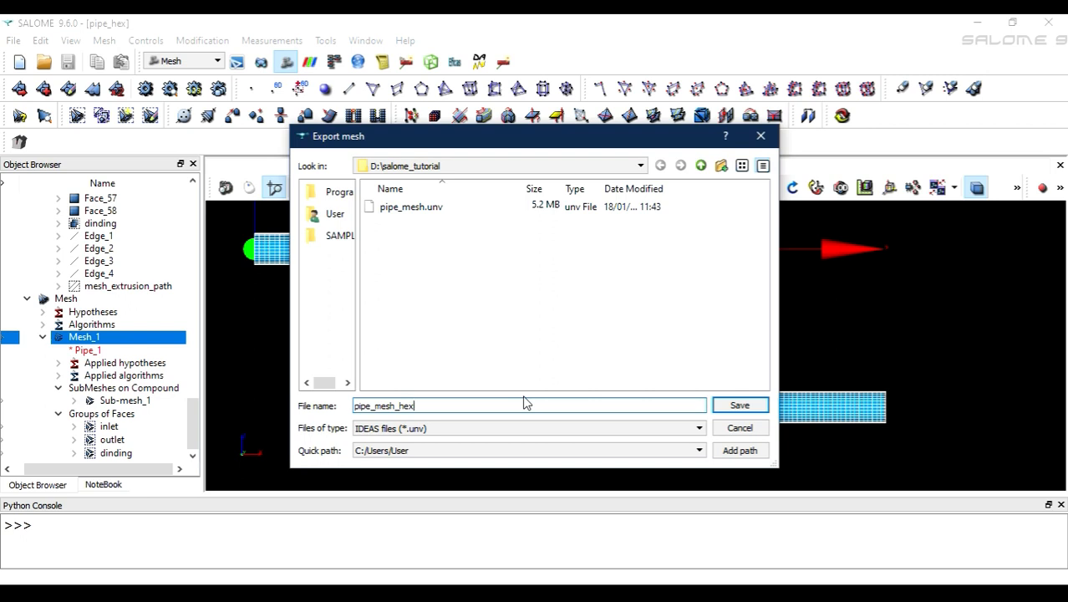
key(Return)
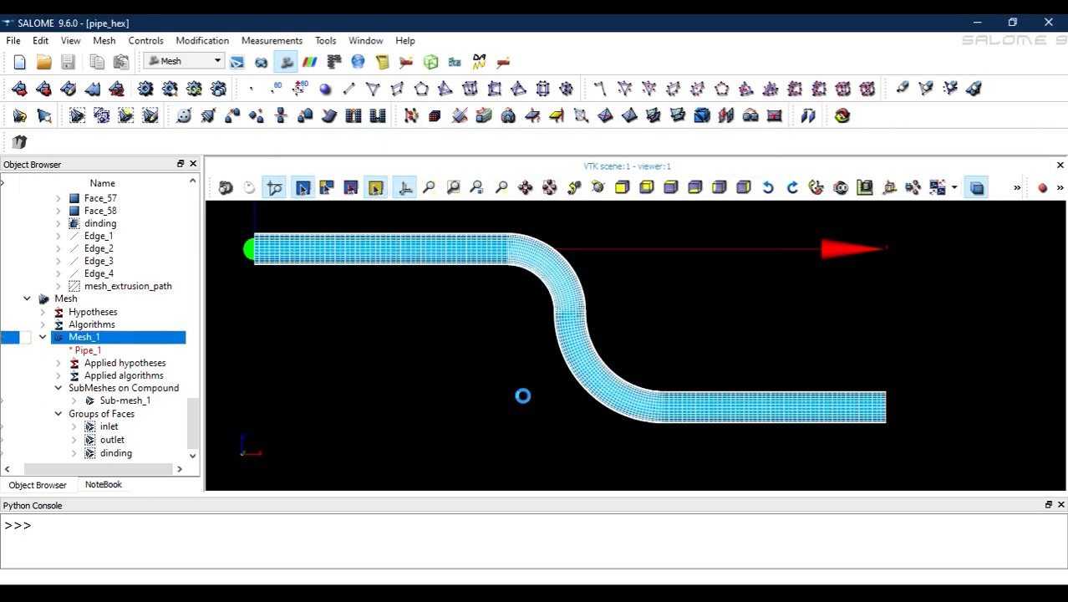